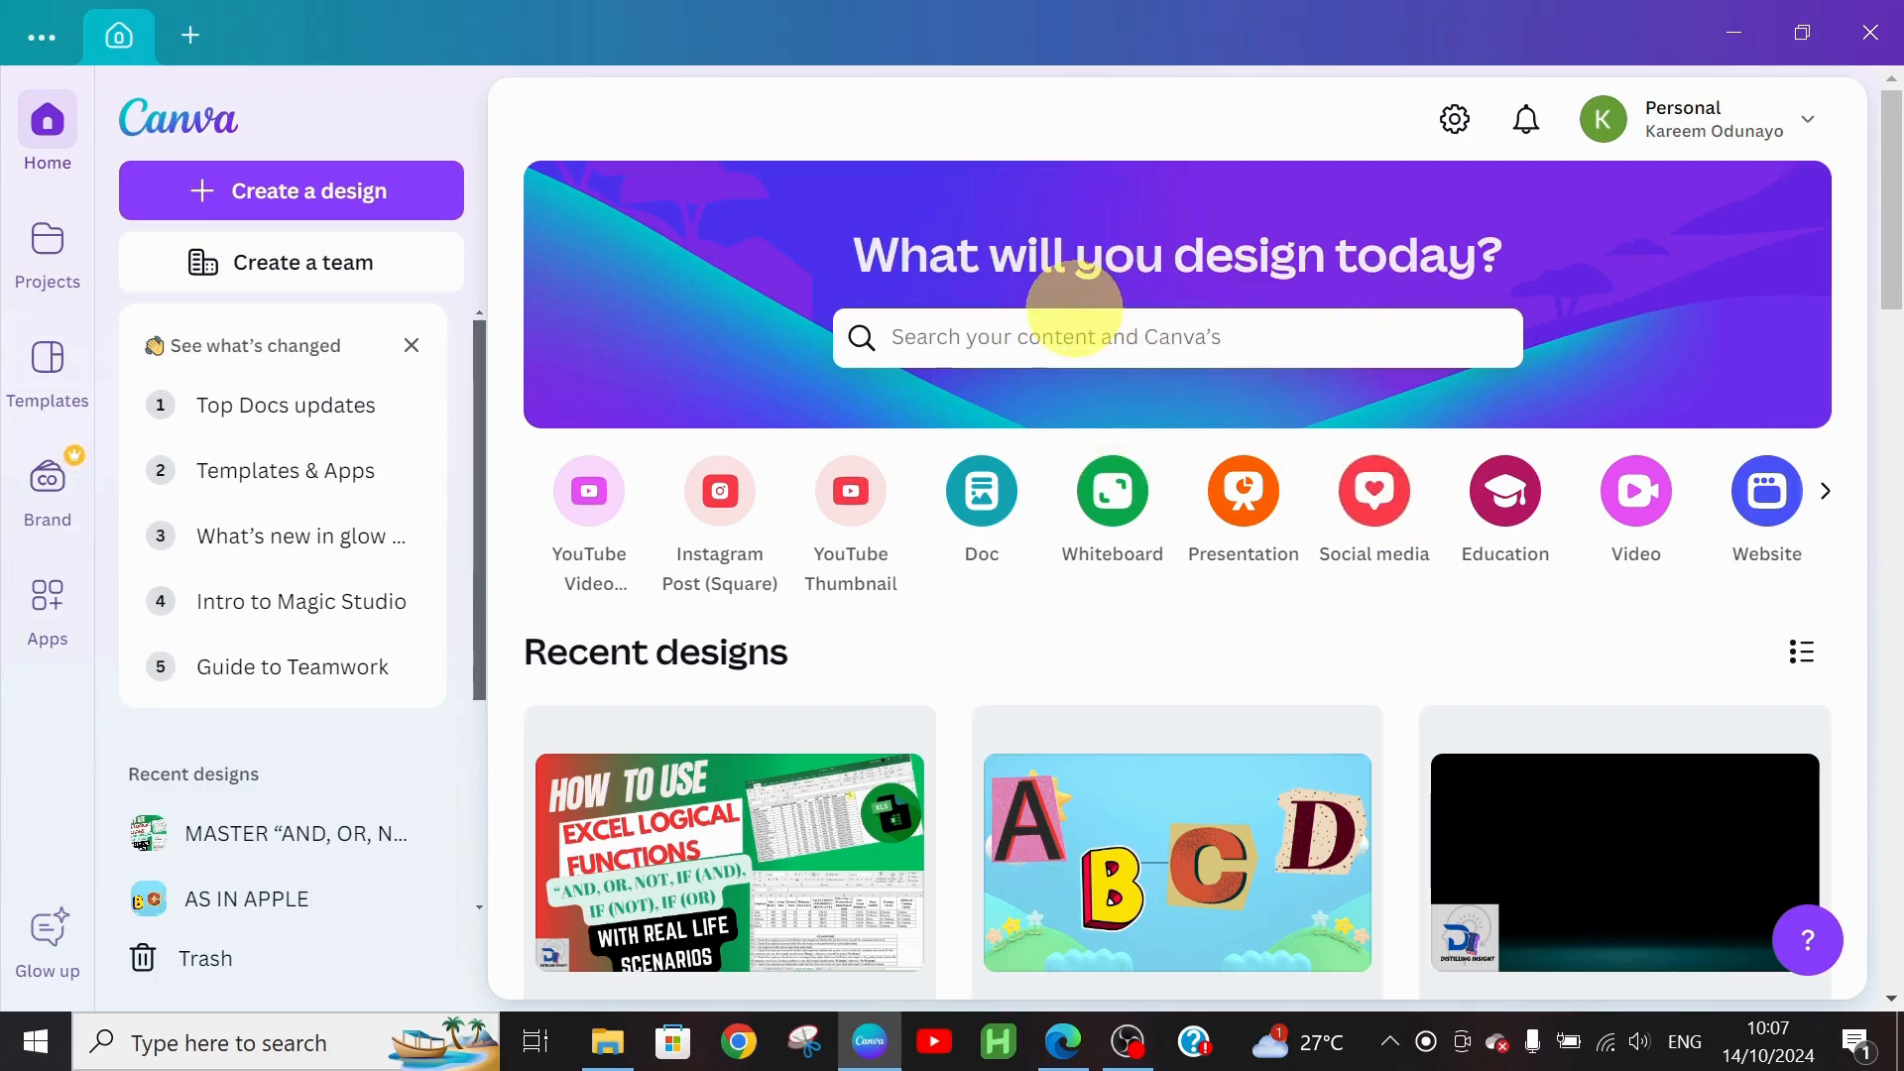
# Step: Create a new Youtube Video Chapter design (1920 × 1080 px), finding the format with the search "youtube video"
pyautogui.click(299, 189)
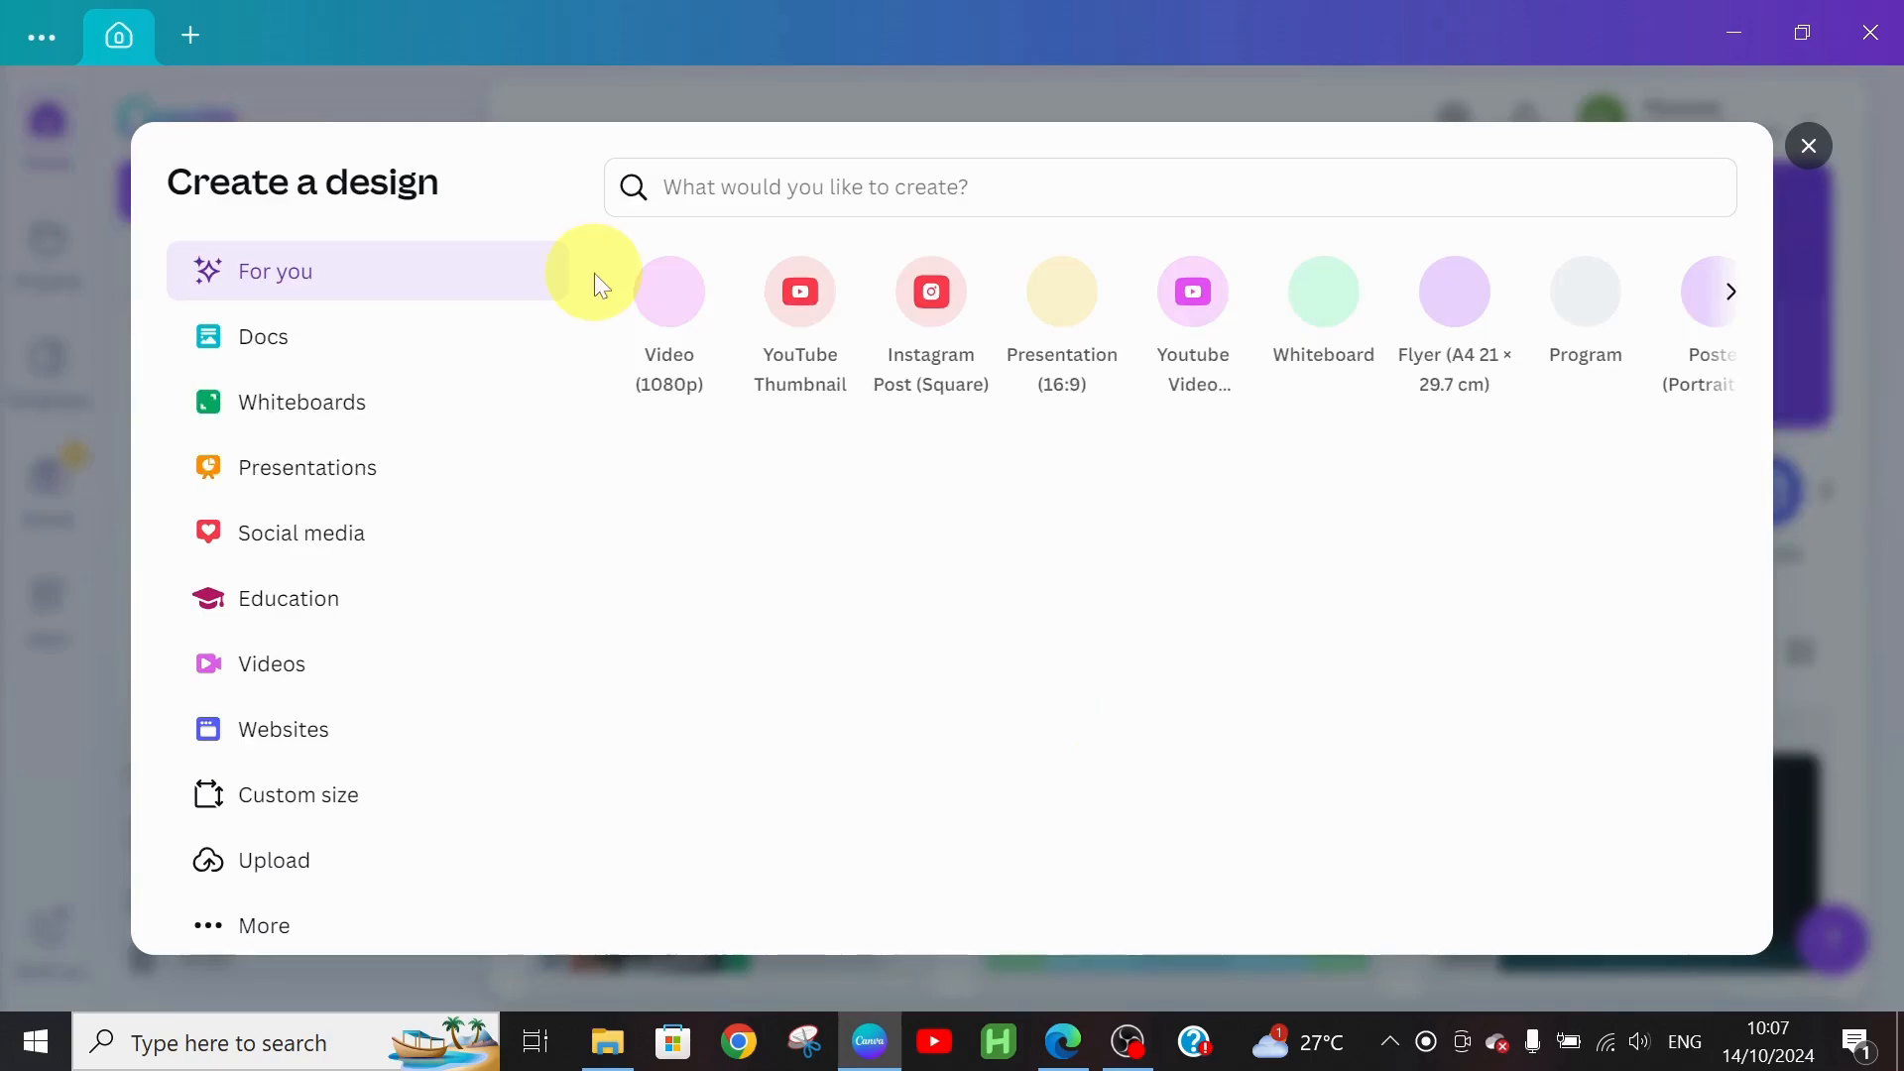
pyautogui.click(769, 183)
pyautogui.write('you')
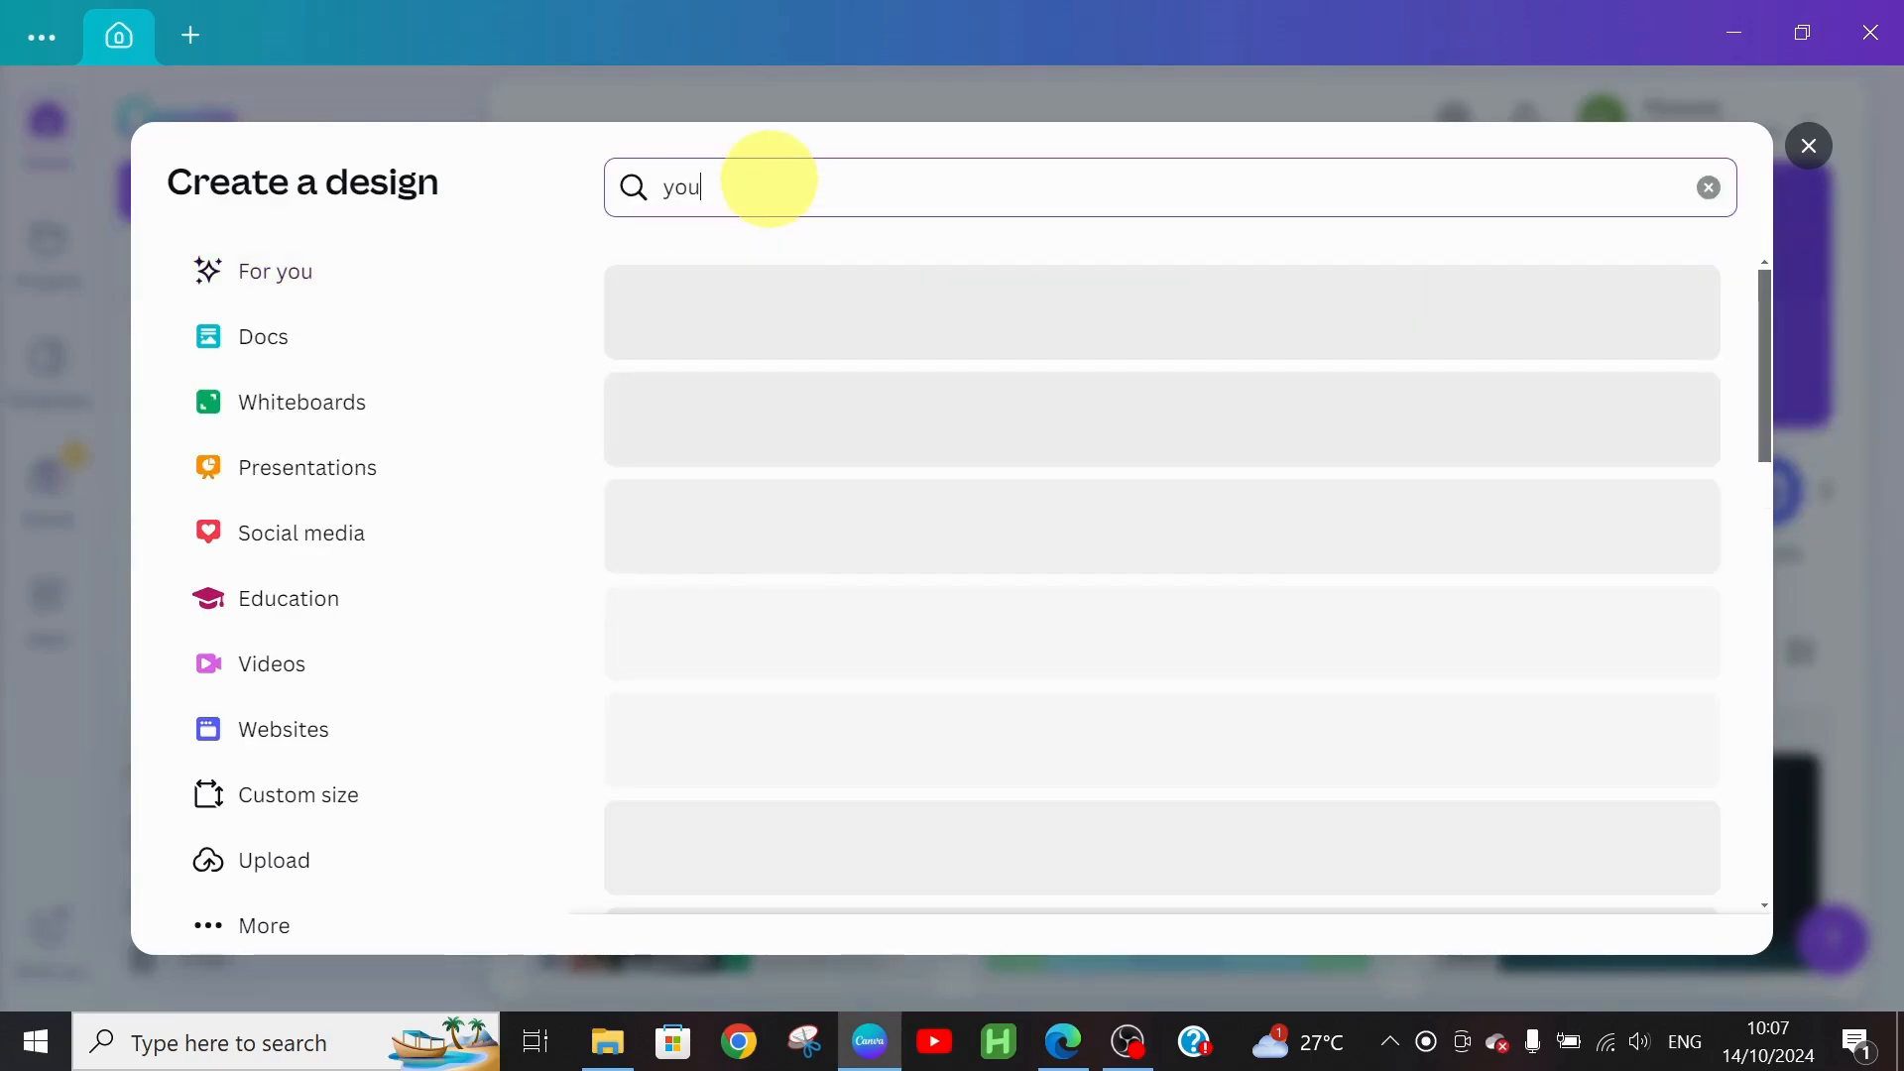
pyautogui.write('tube')
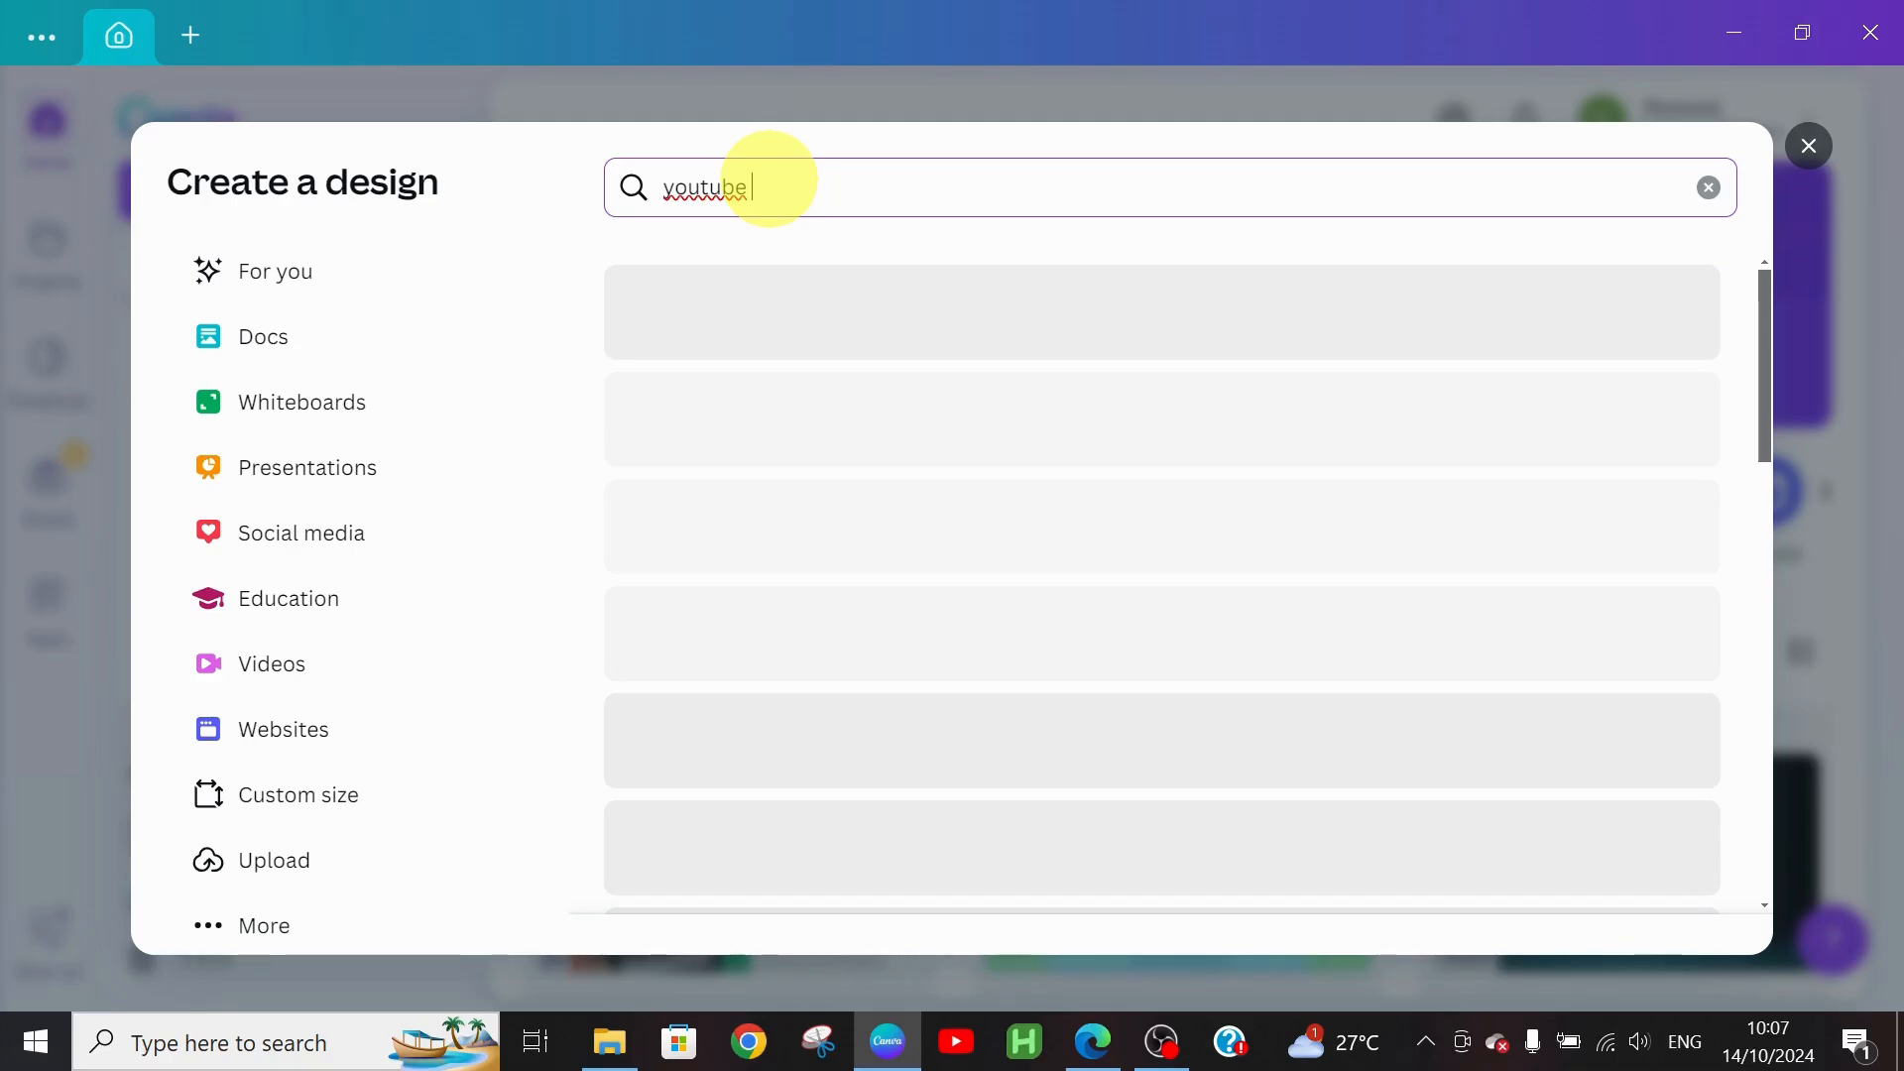
pyautogui.write(' video')
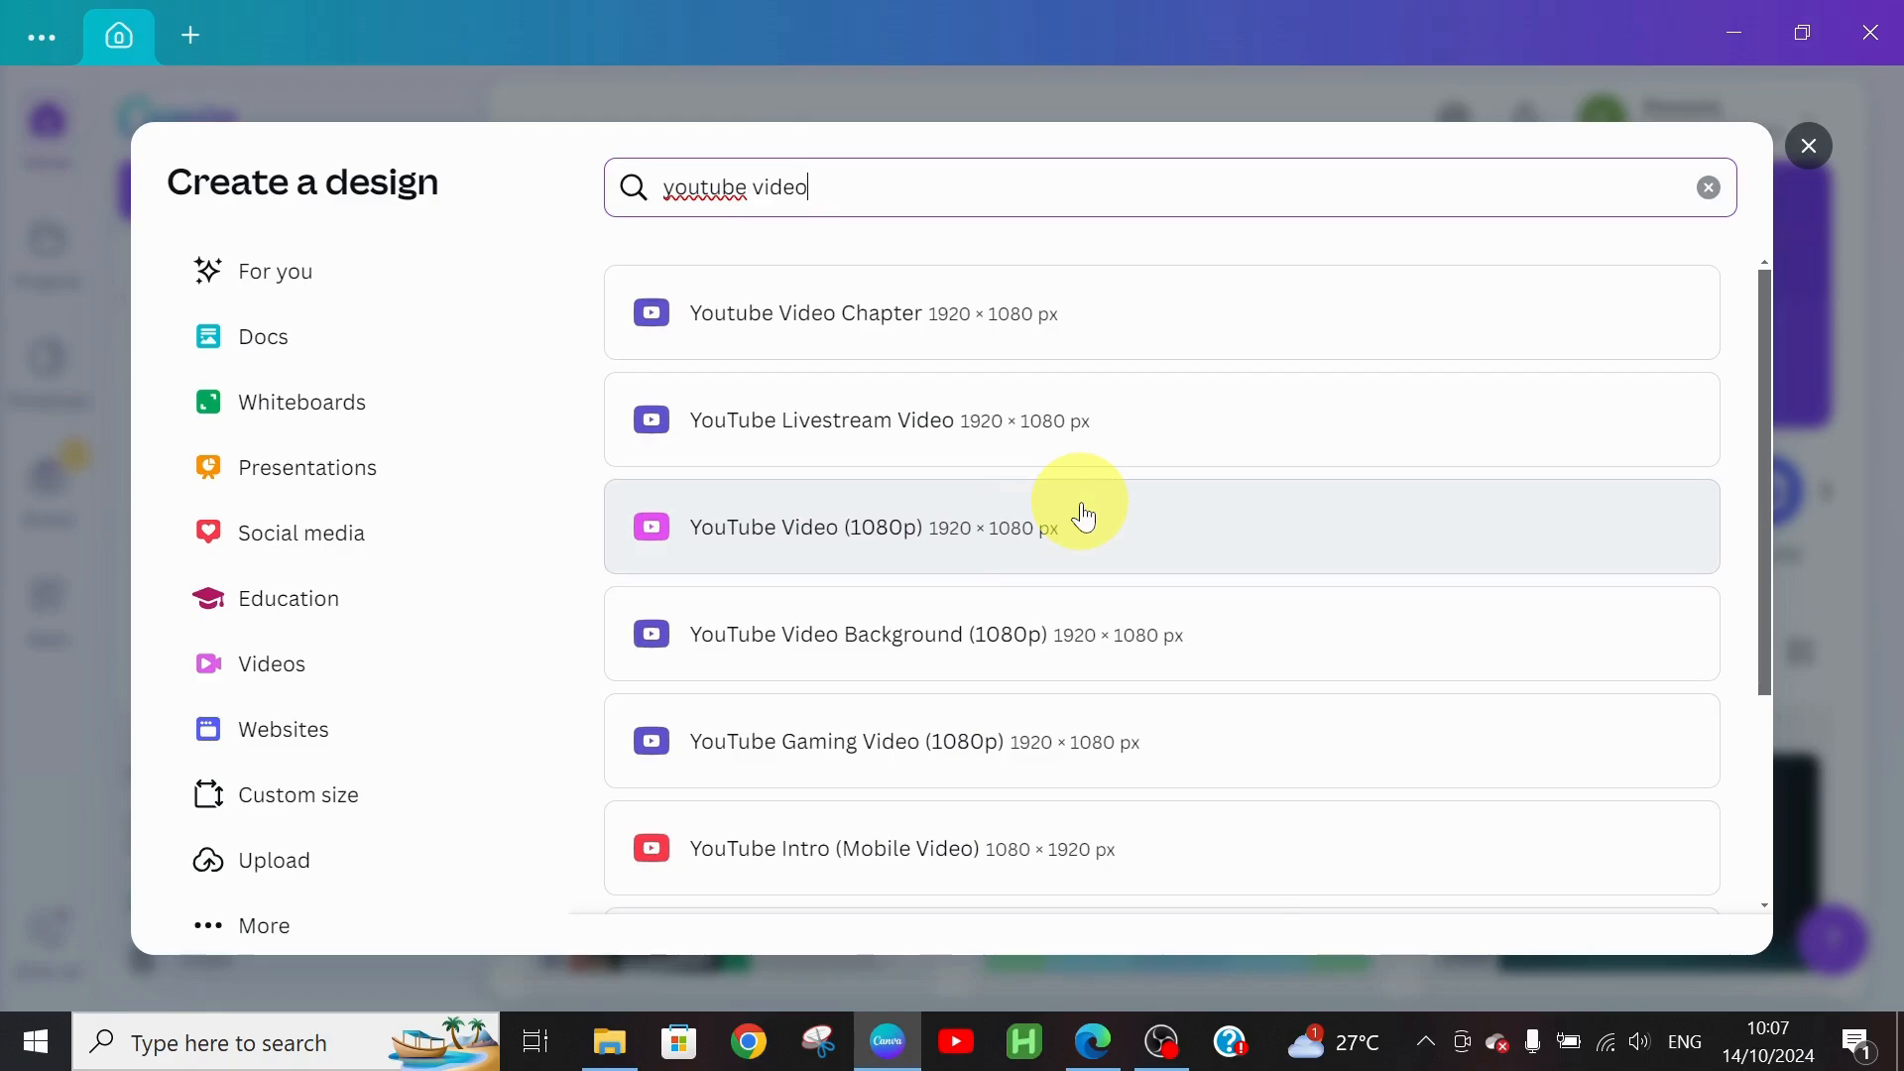
pyautogui.click(950, 321)
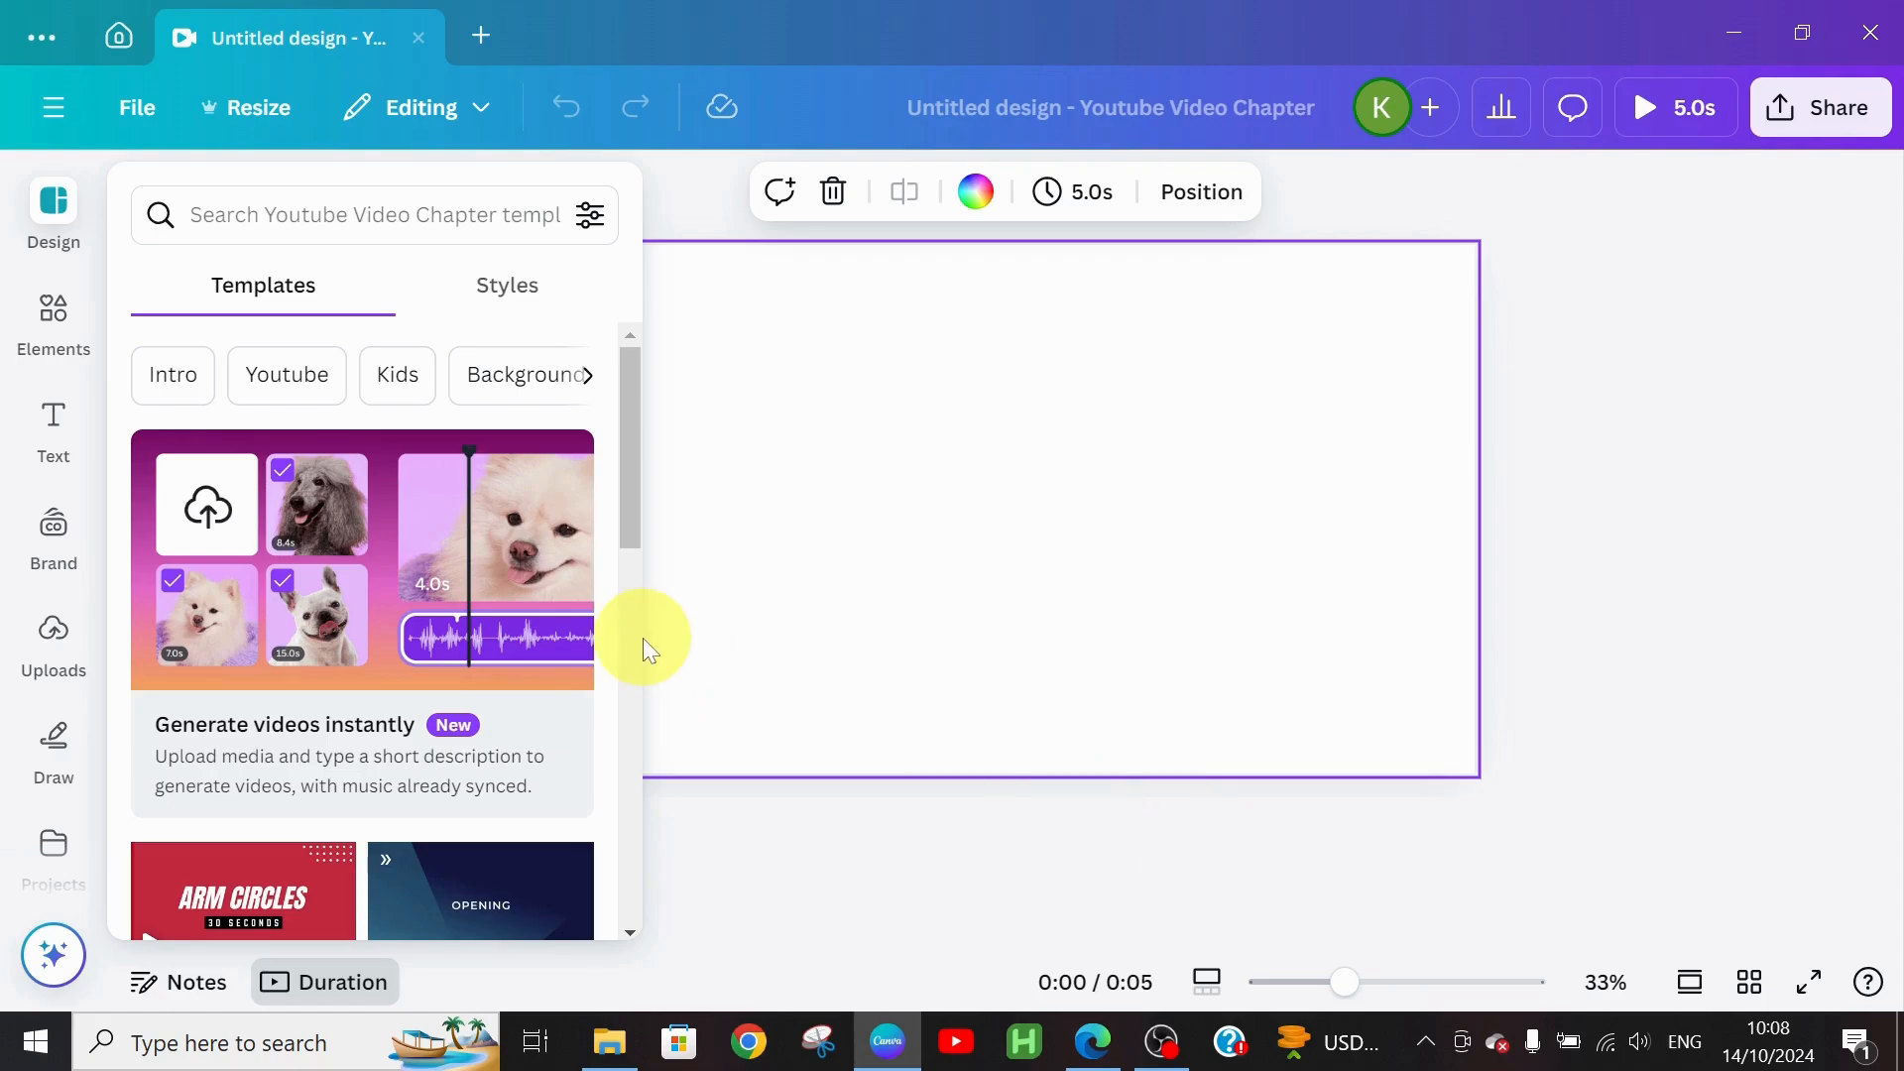
# Step: Search the elements library for "CARTOON BACKGROUND"
pyautogui.click(43, 337)
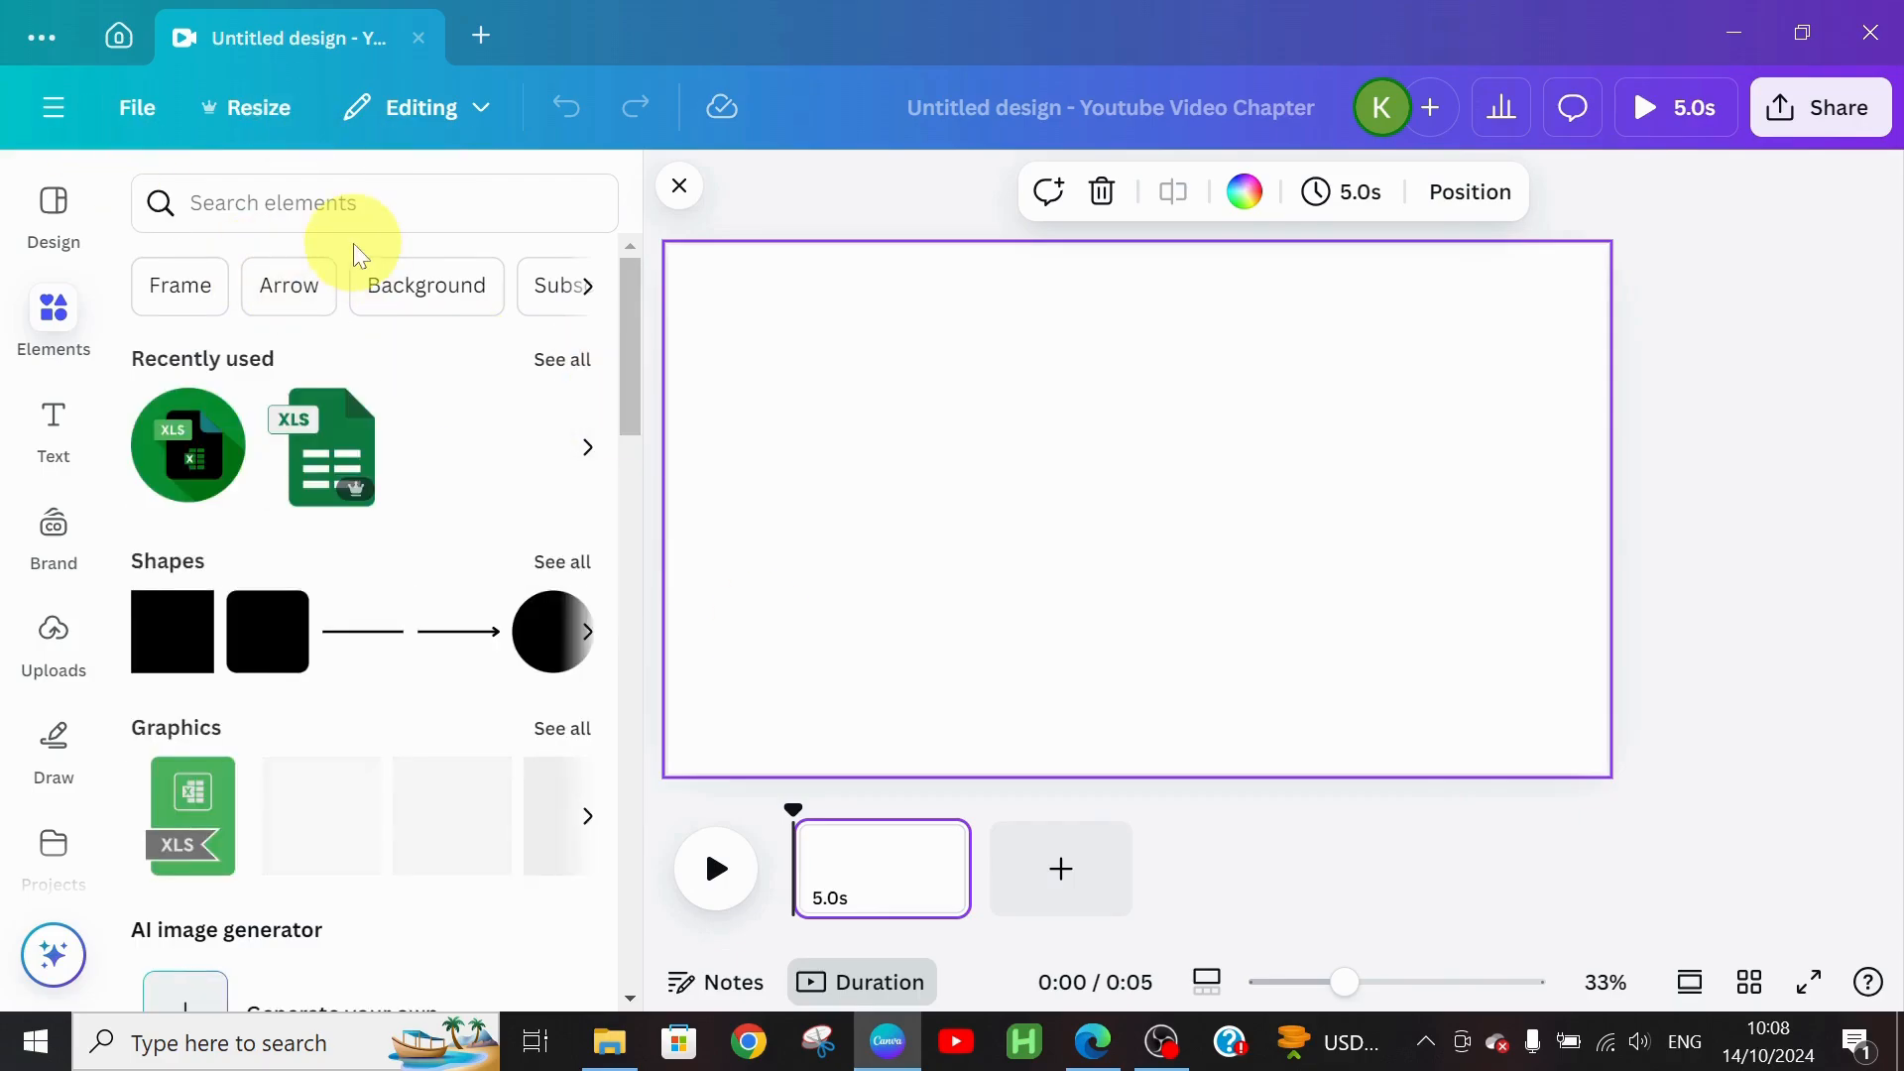
pyautogui.click(277, 200)
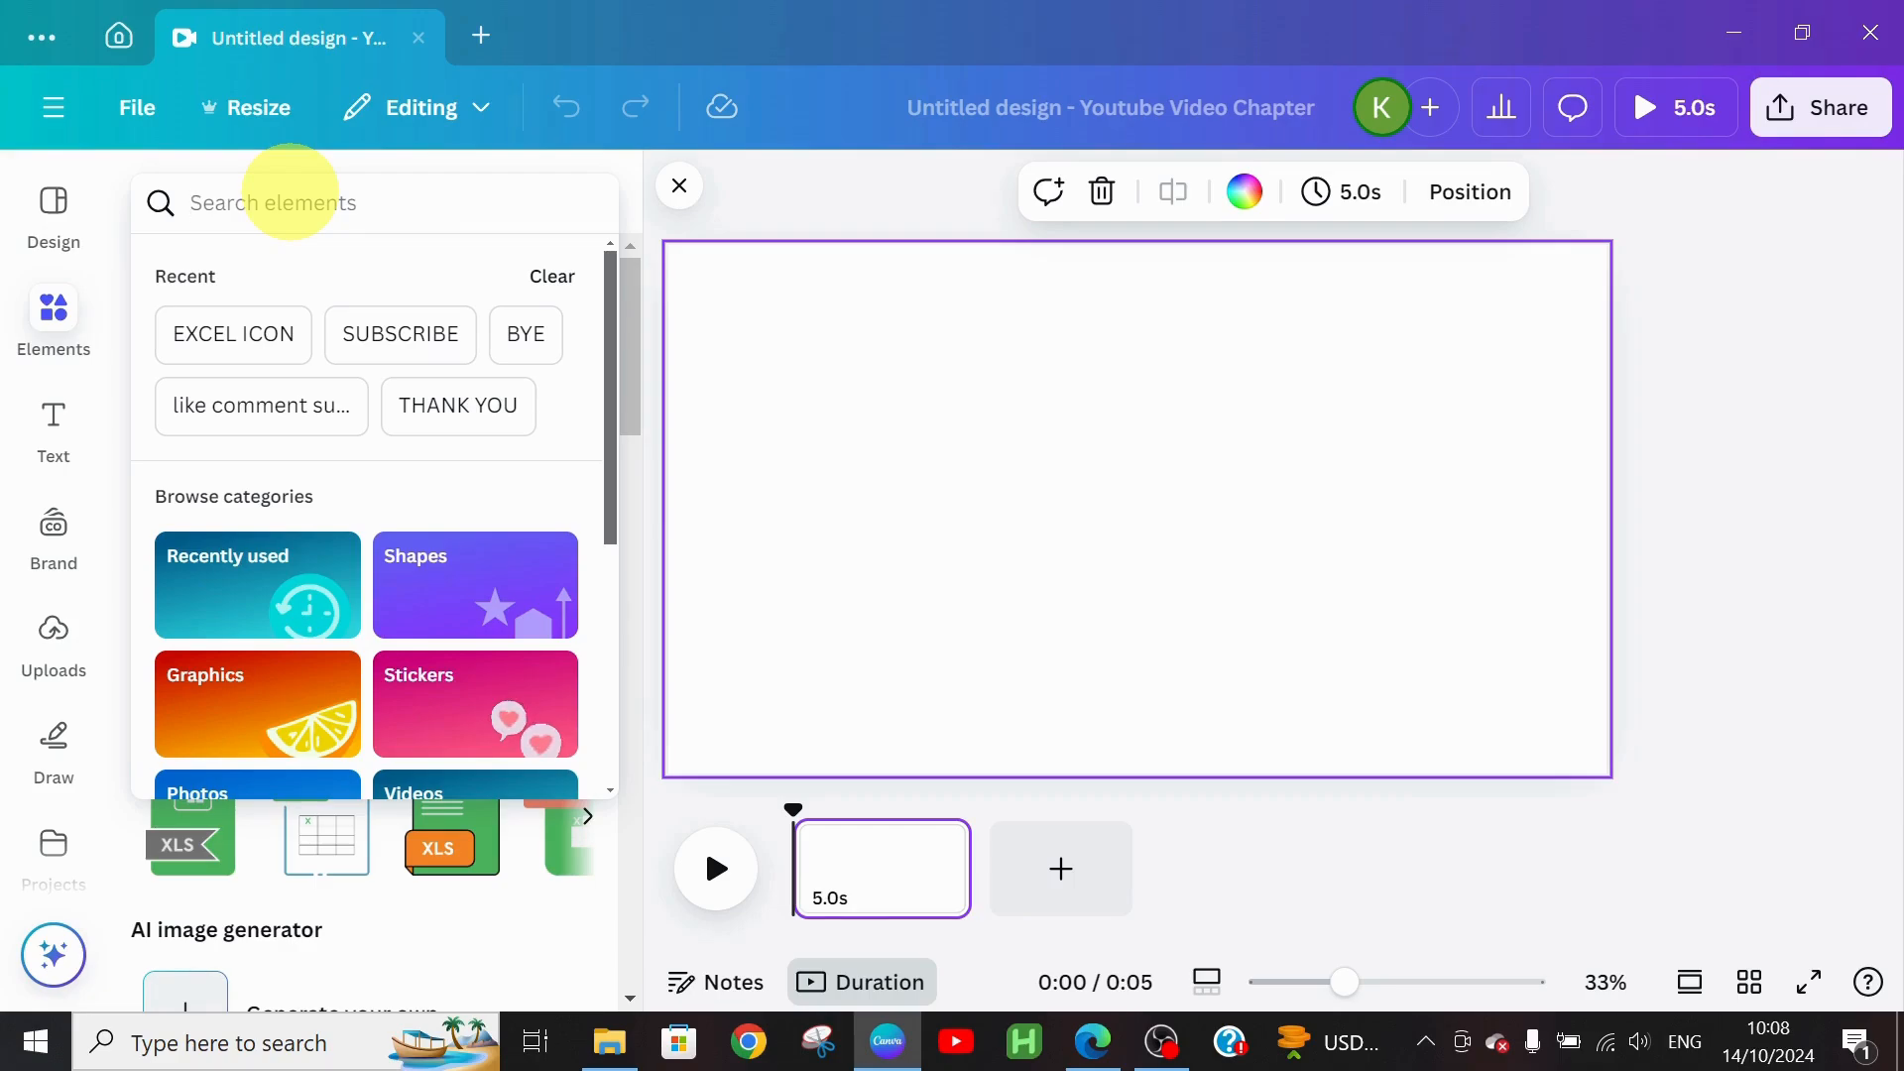
pyautogui.write('cartoo')
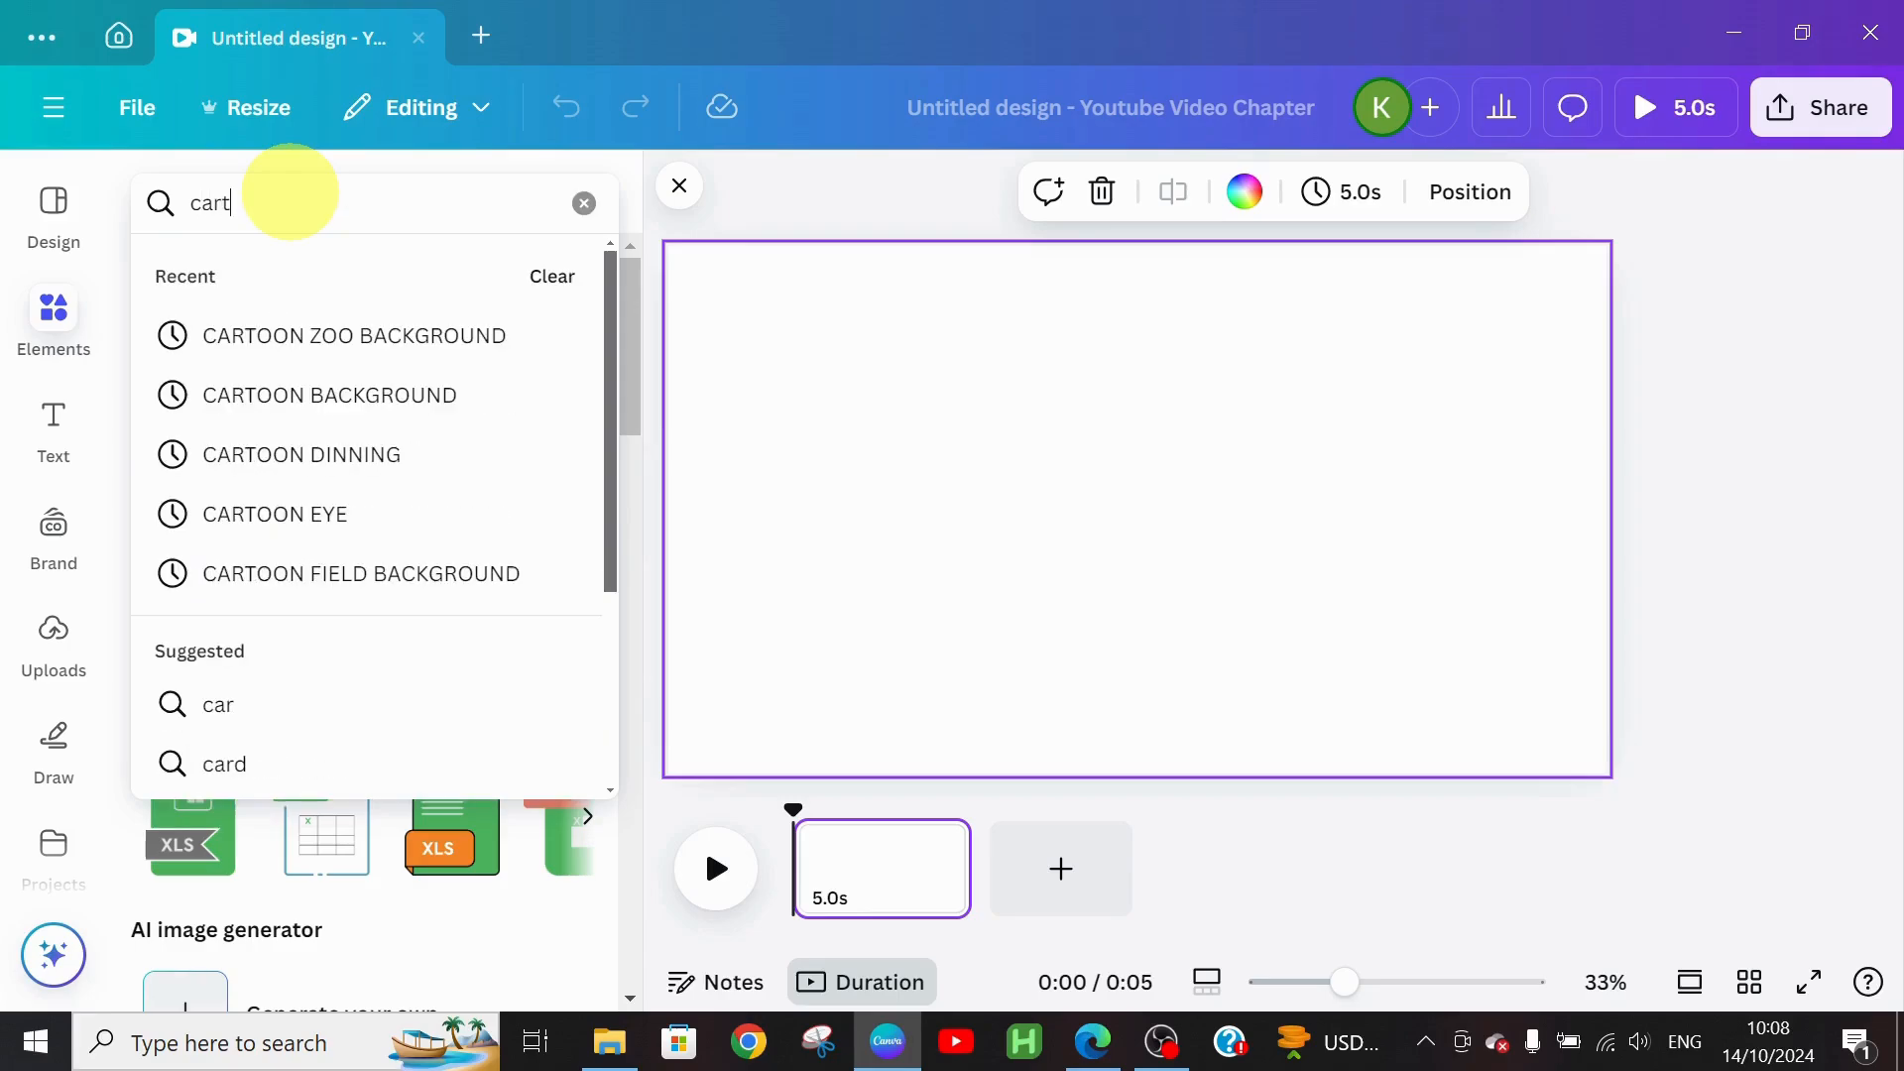
pyautogui.click(310, 400)
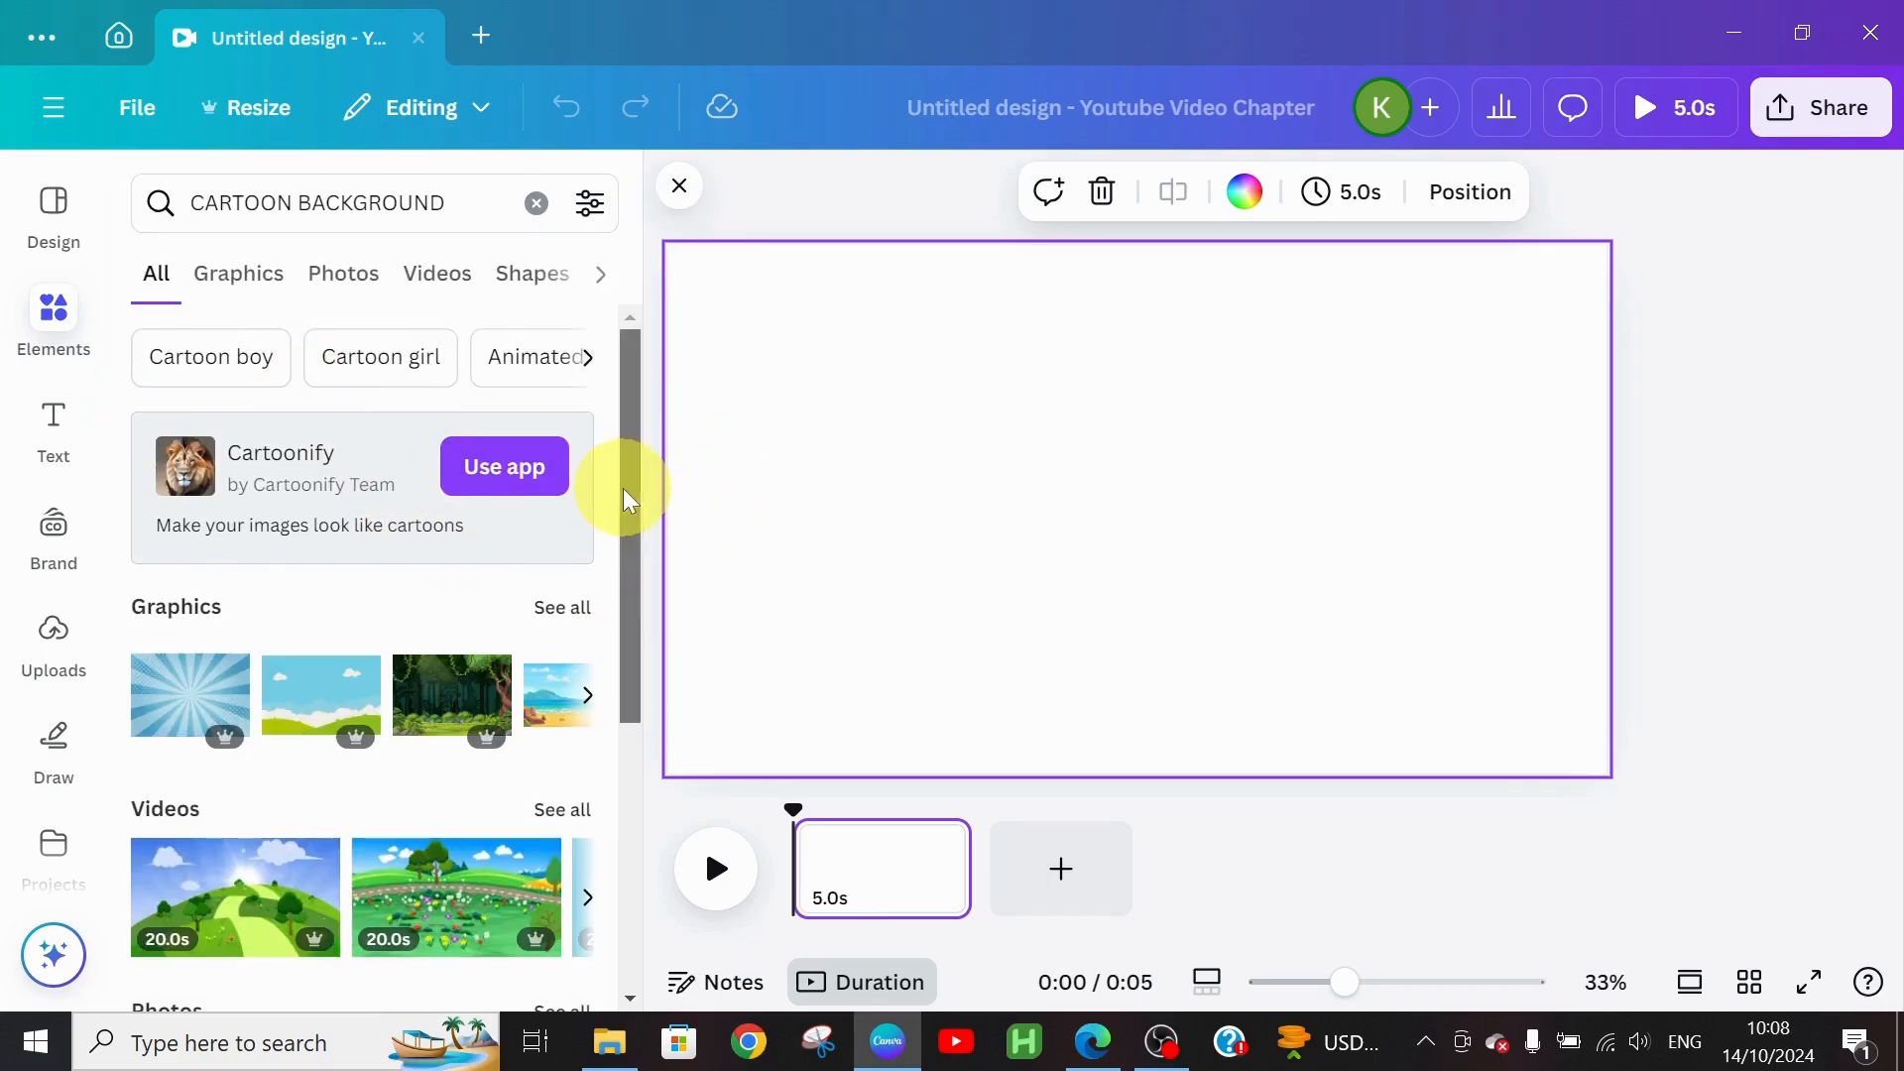
# Step: Add the beach graphic with the palm tree from the graphics results and enlarge it to cover the whole page
pyautogui.moveTo(629, 497); pyautogui.dragTo(645, 631)
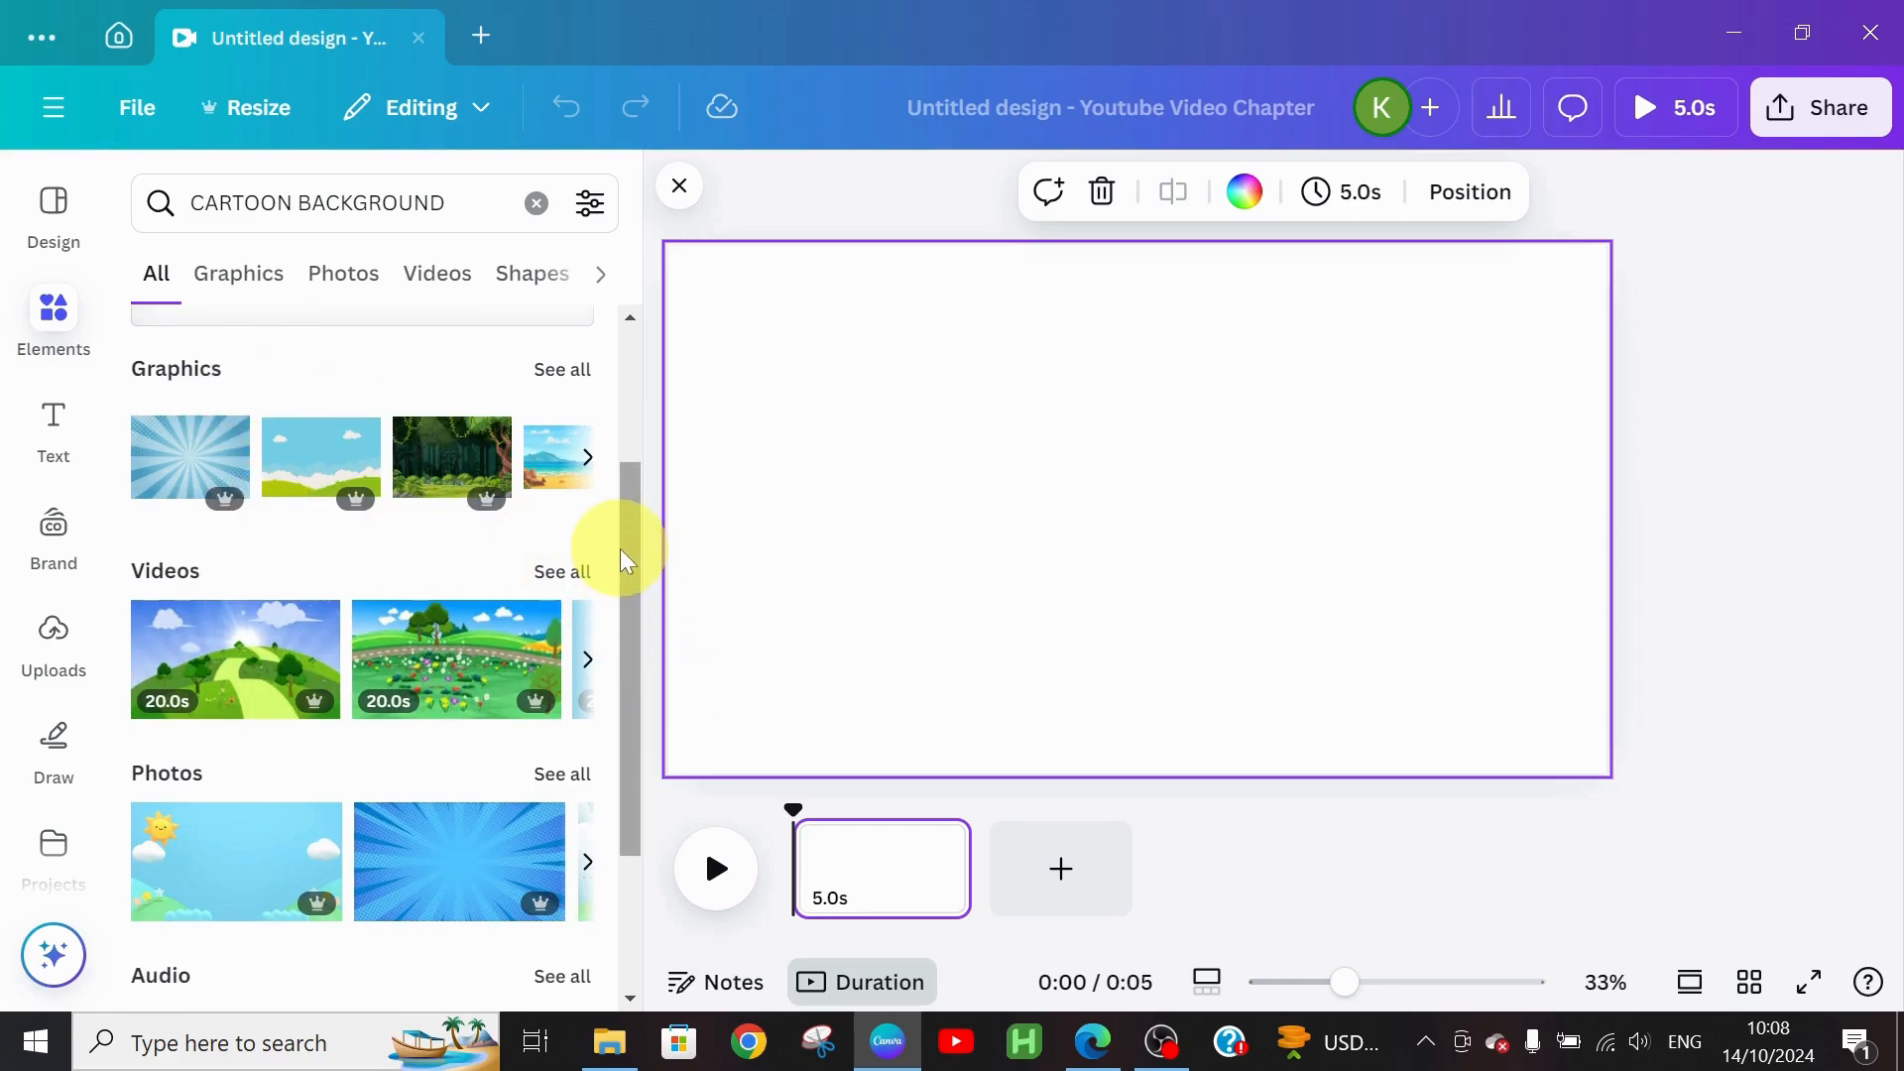
pyautogui.moveTo(621, 550); pyautogui.dragTo(627, 524)
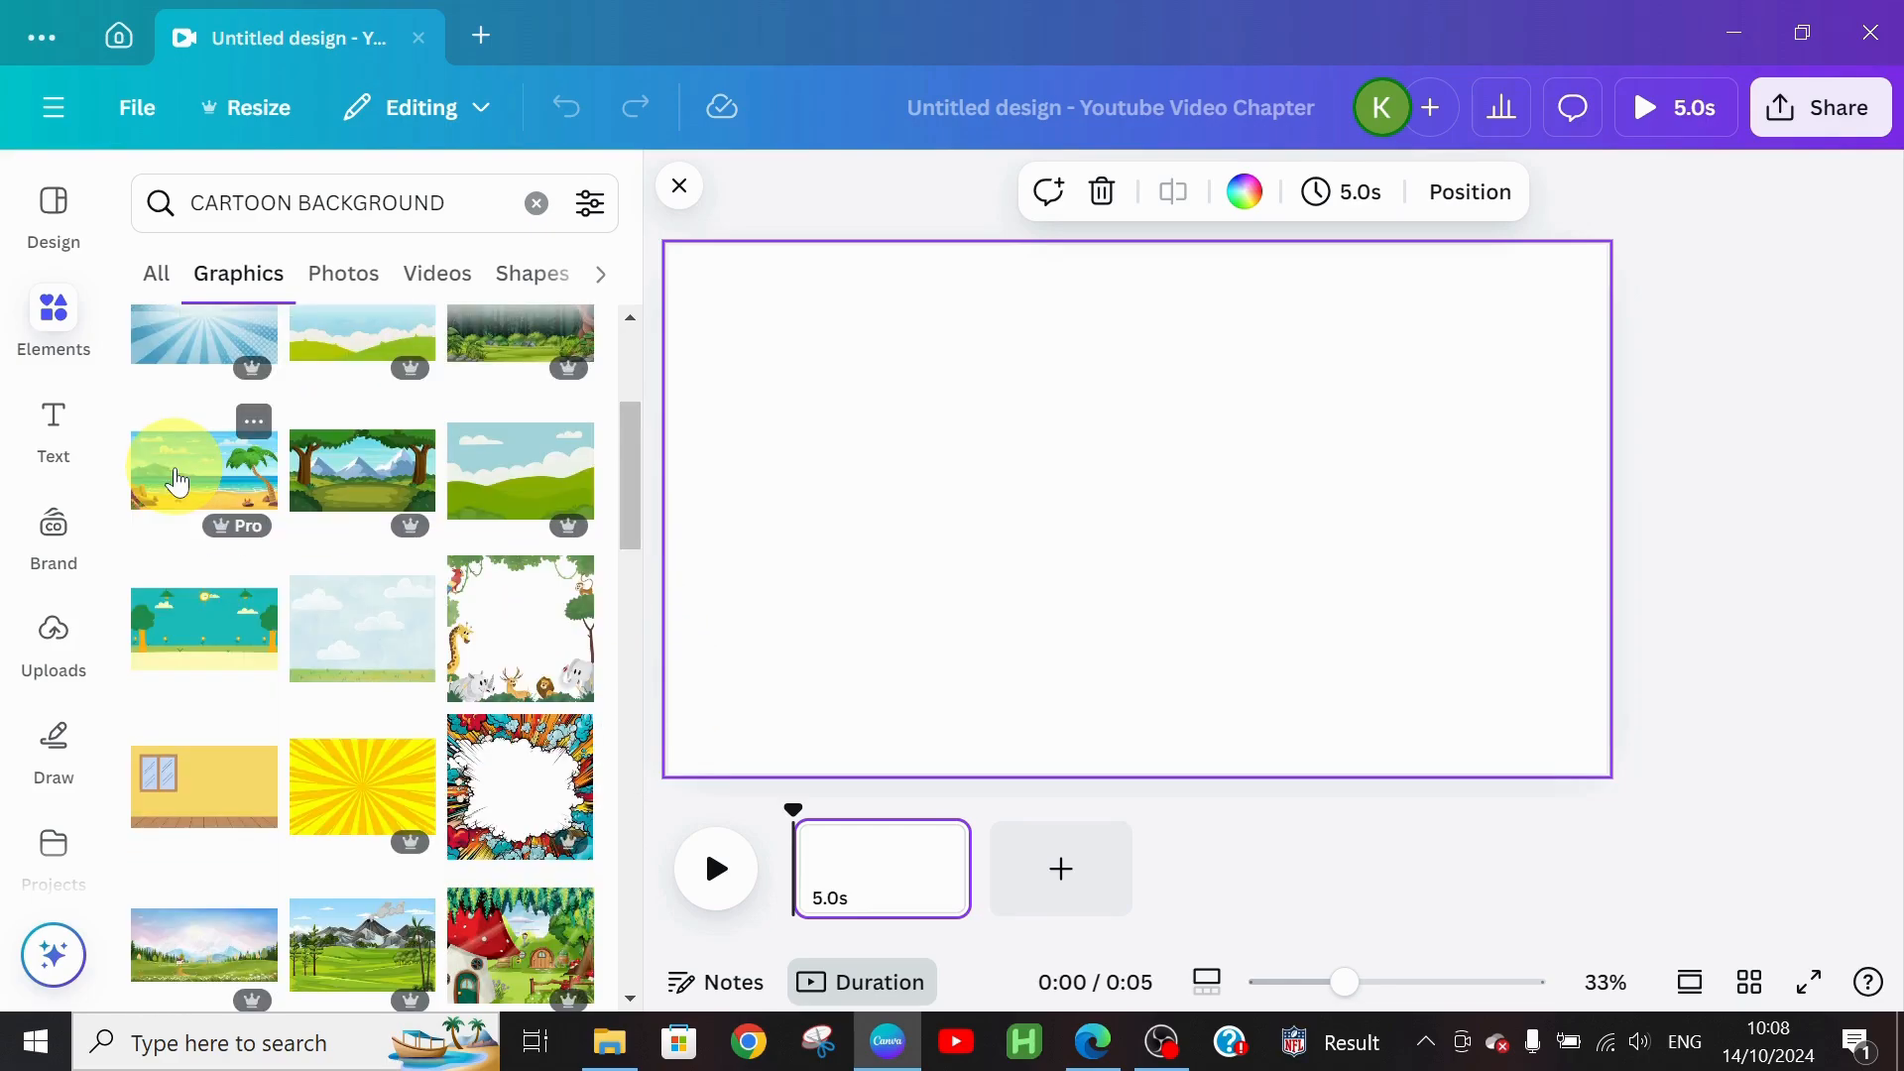
pyautogui.click(207, 473)
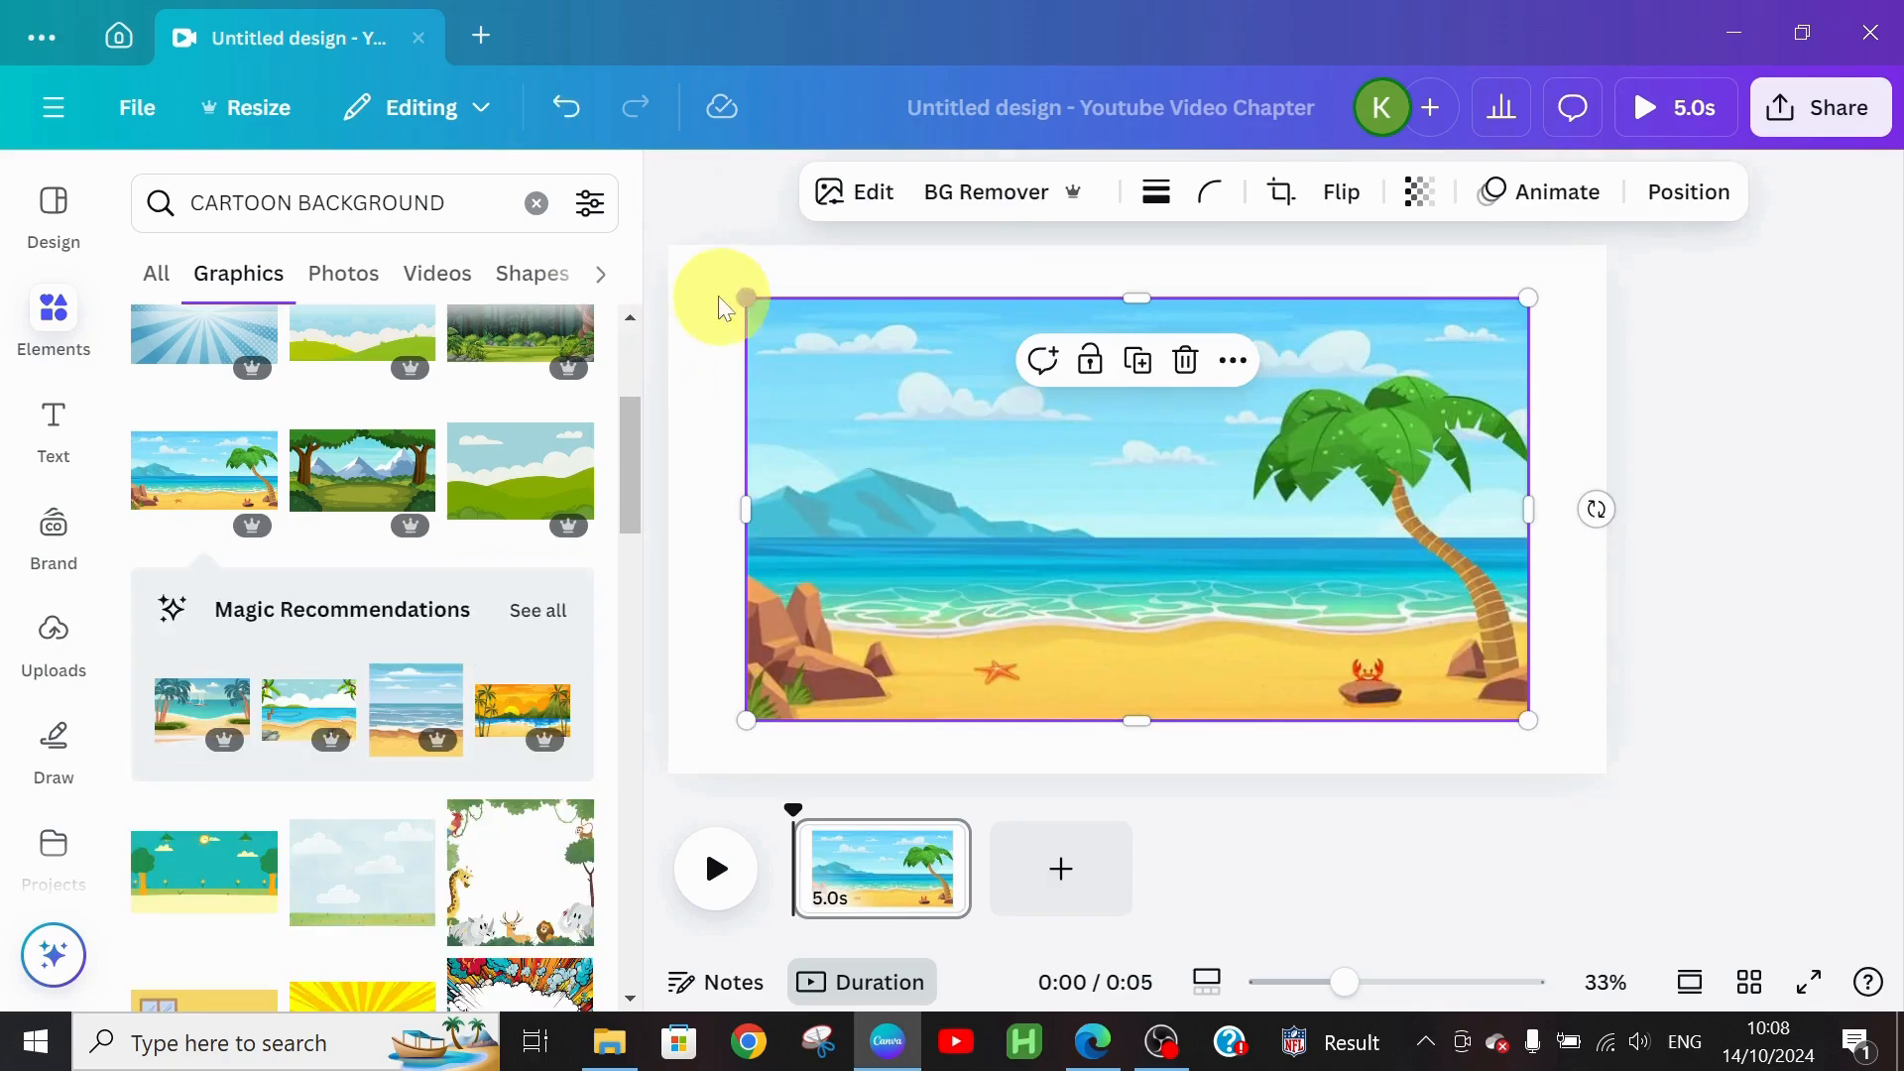
pyautogui.moveTo(747, 296); pyautogui.dragTo(667, 261)
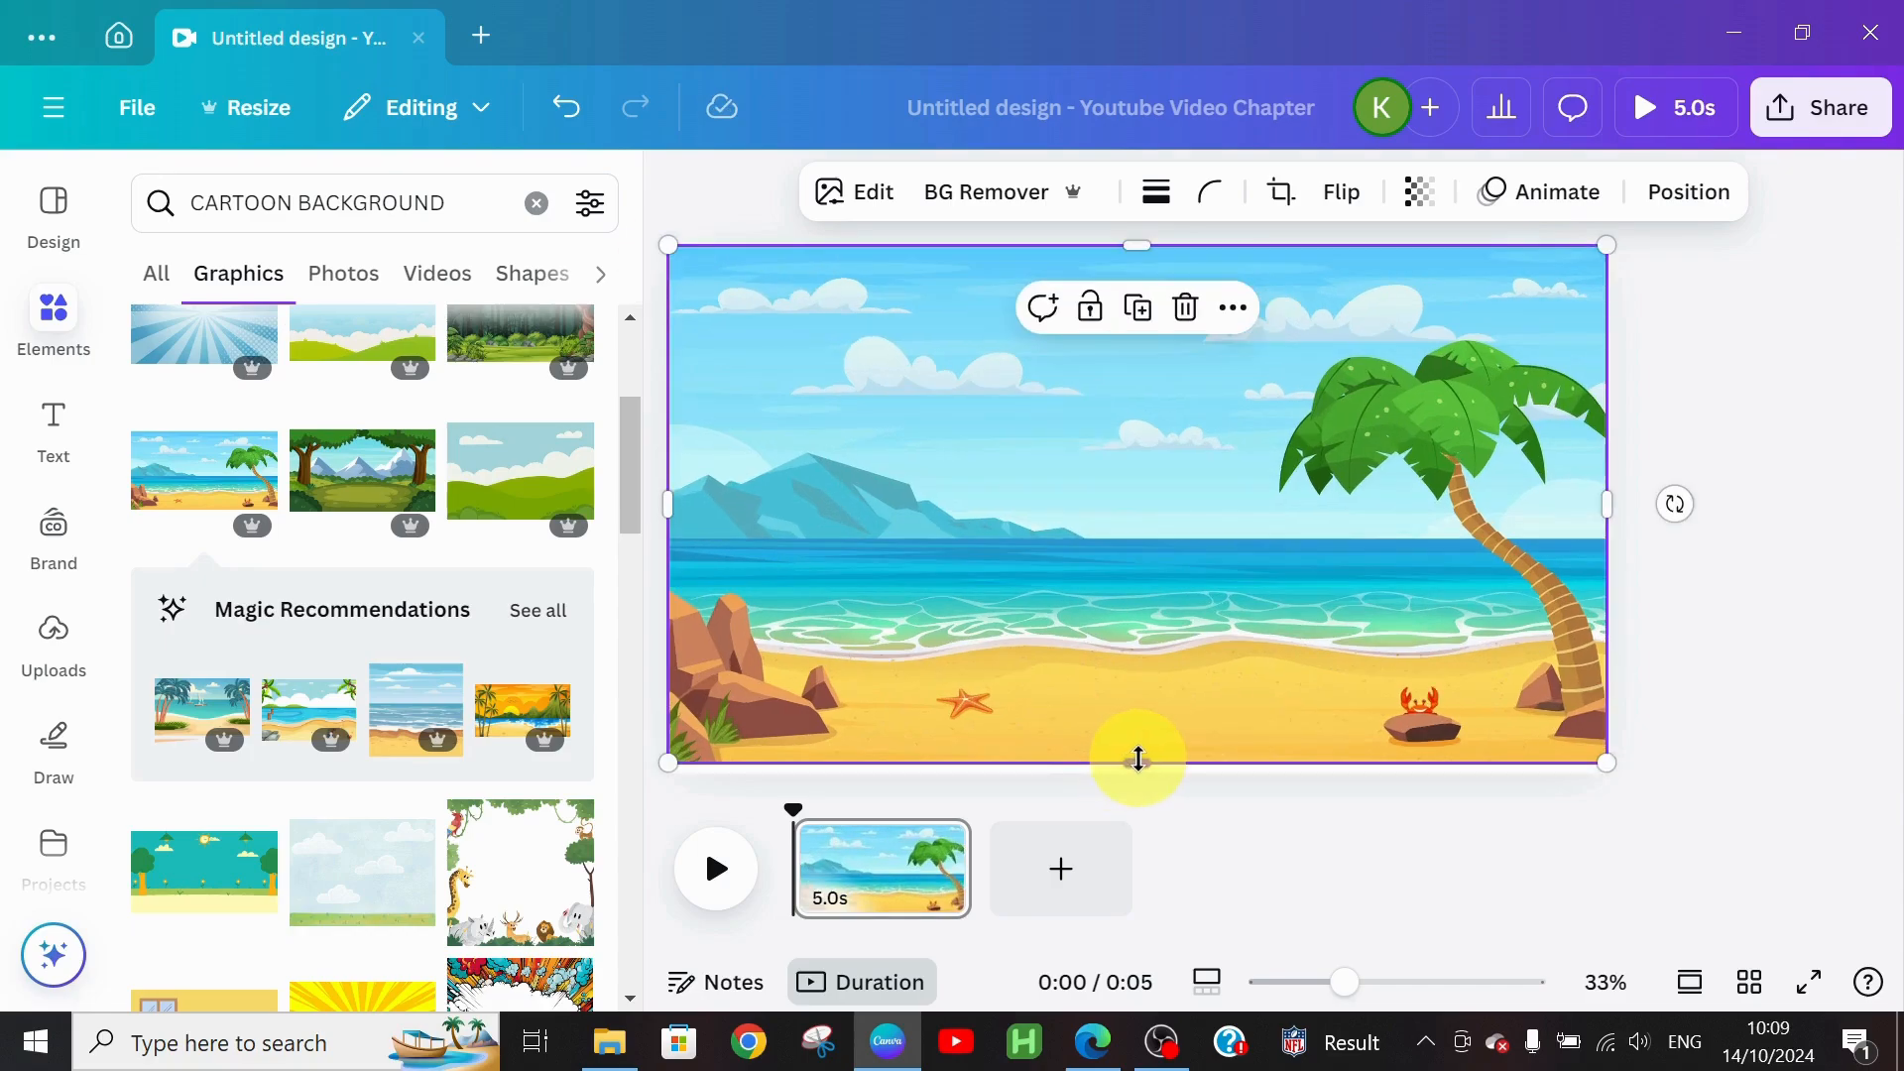
pyautogui.moveTo(1139, 760); pyautogui.dragTo(1139, 774)
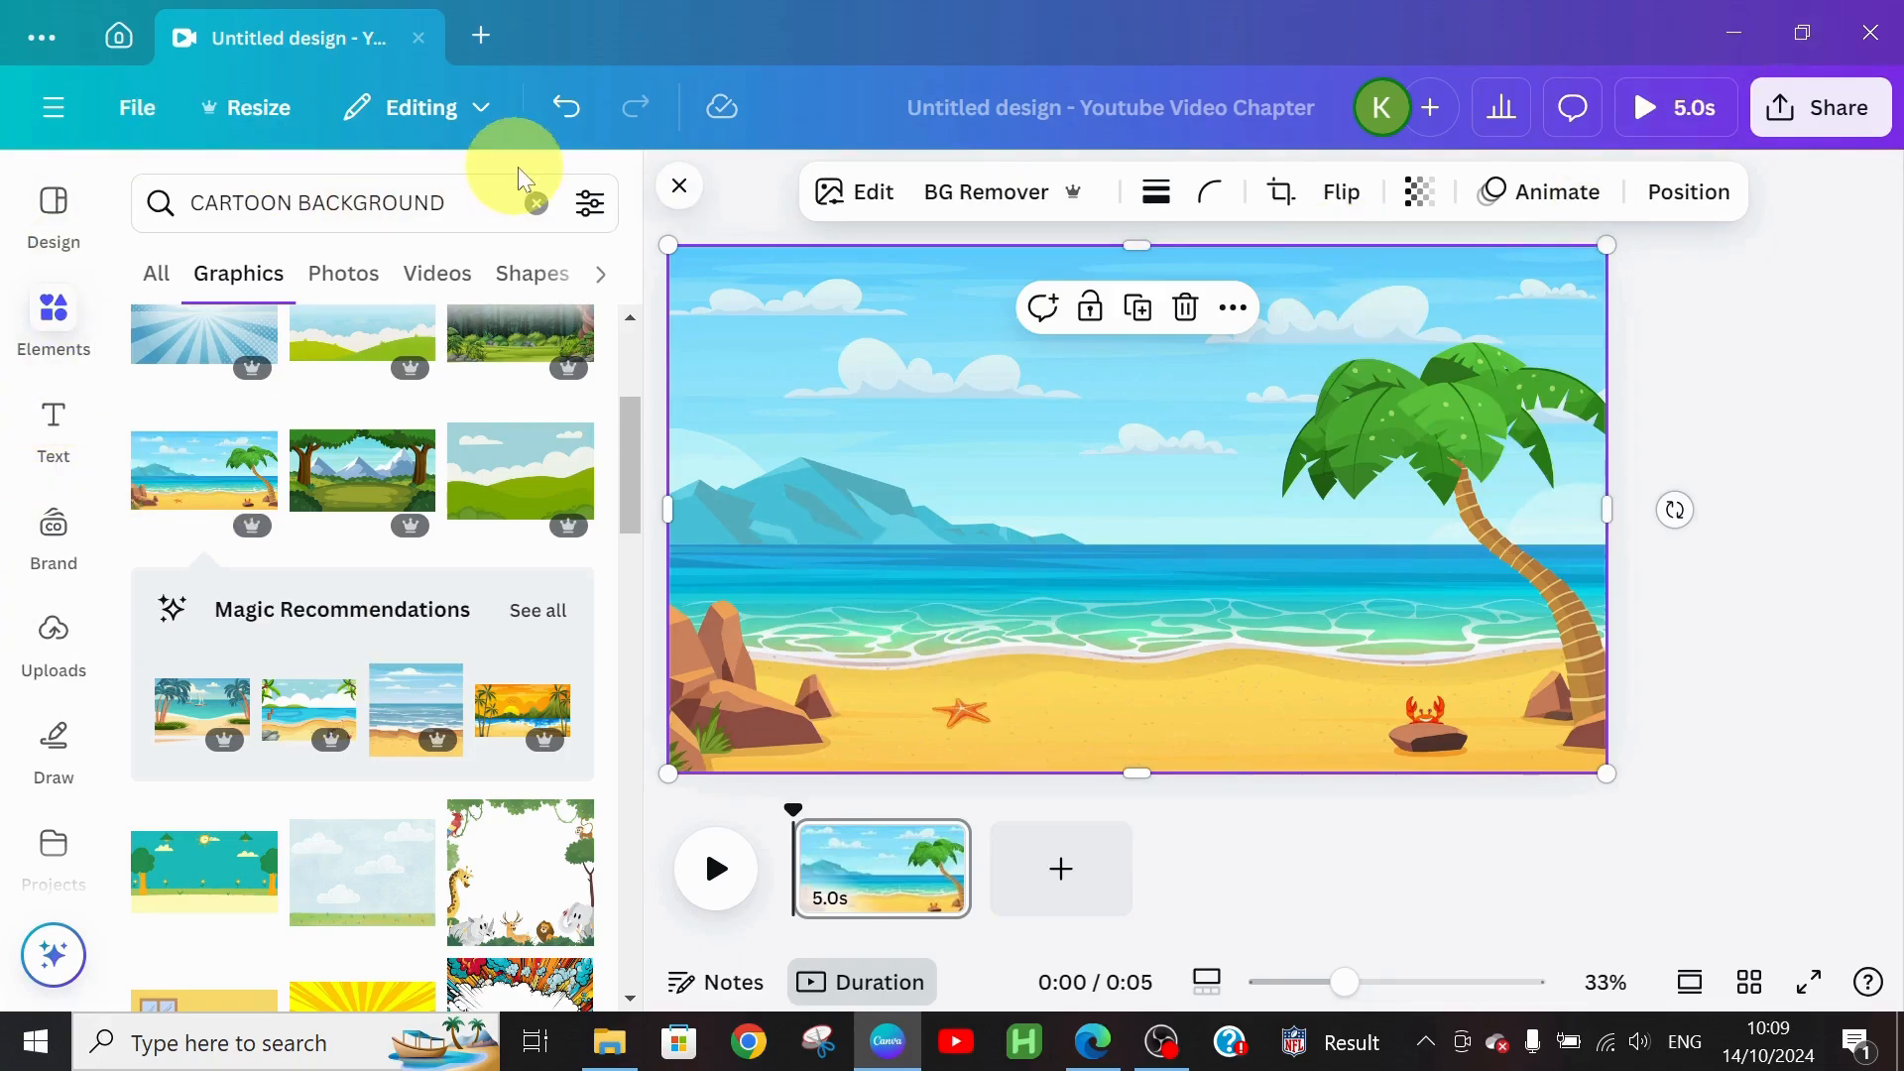
# Step: Replace the element search with "letter A" and show all matching graphics
pyautogui.click(527, 209)
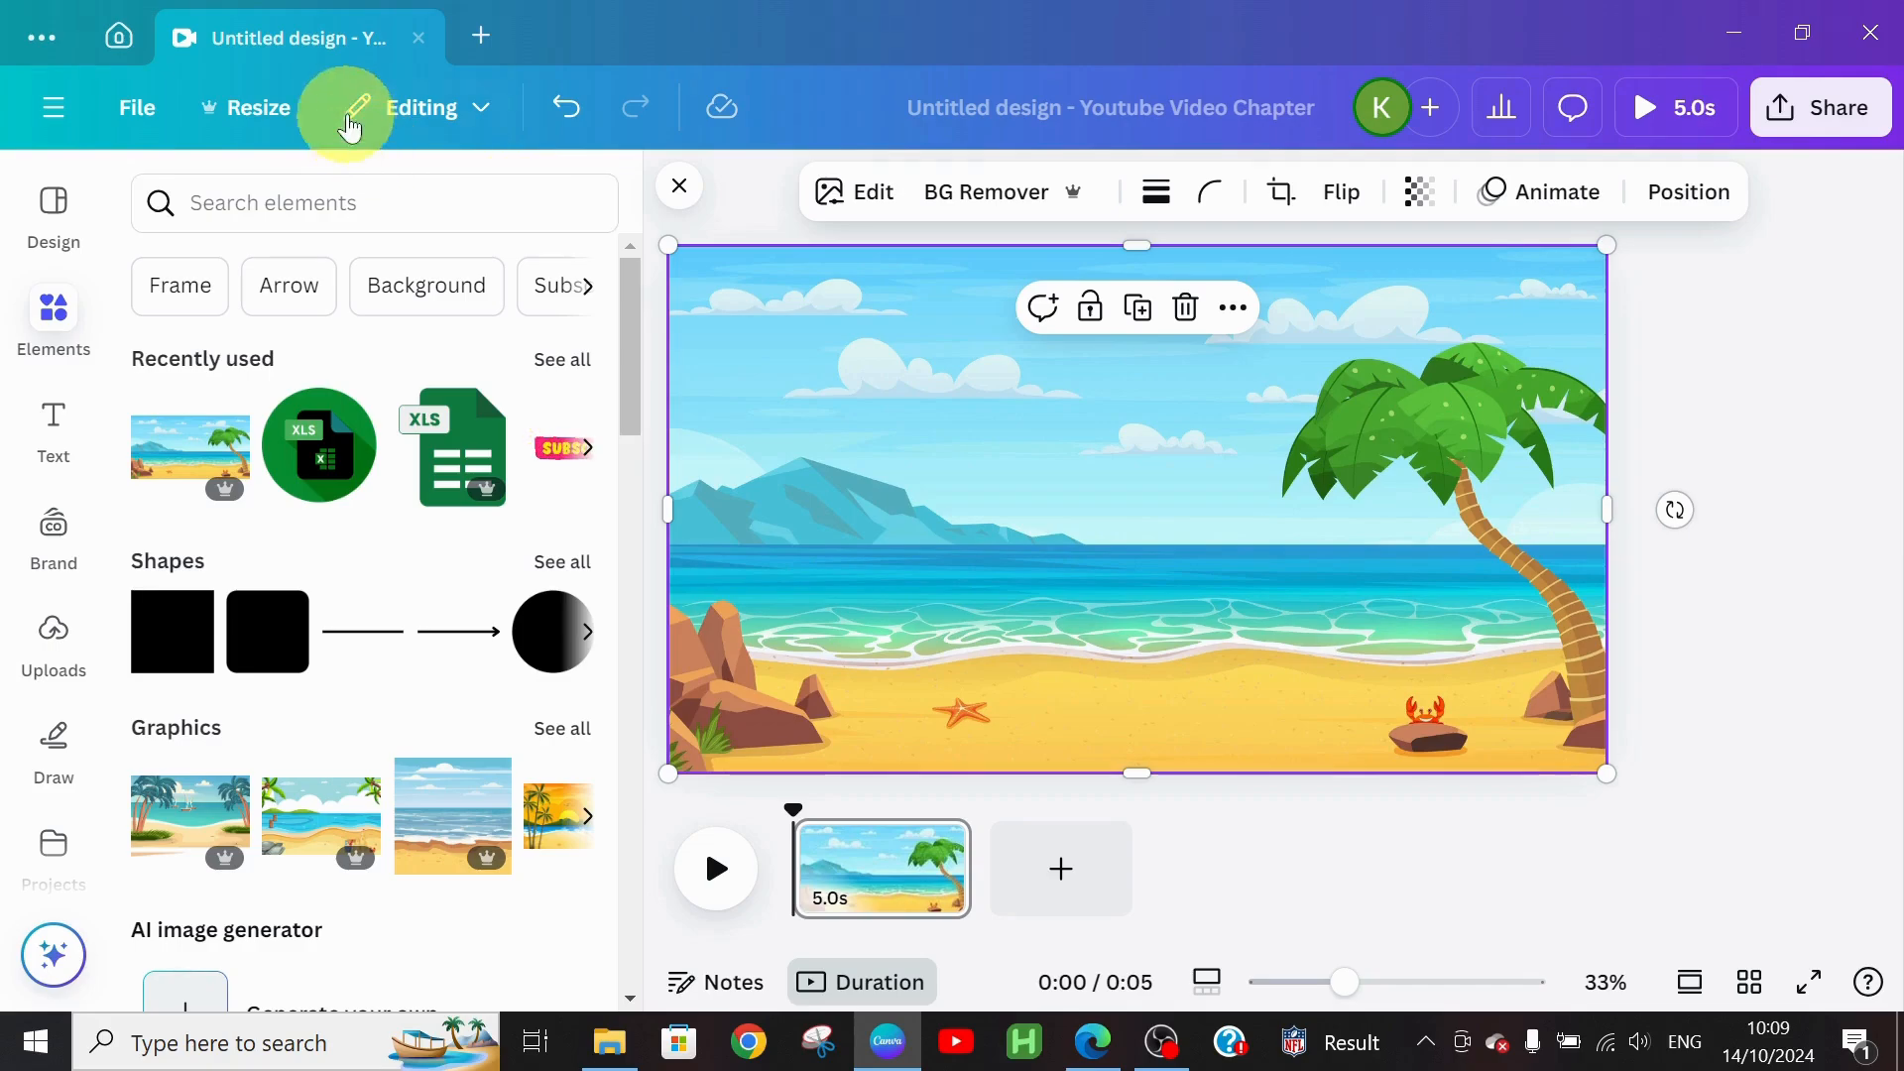
pyautogui.click(350, 189)
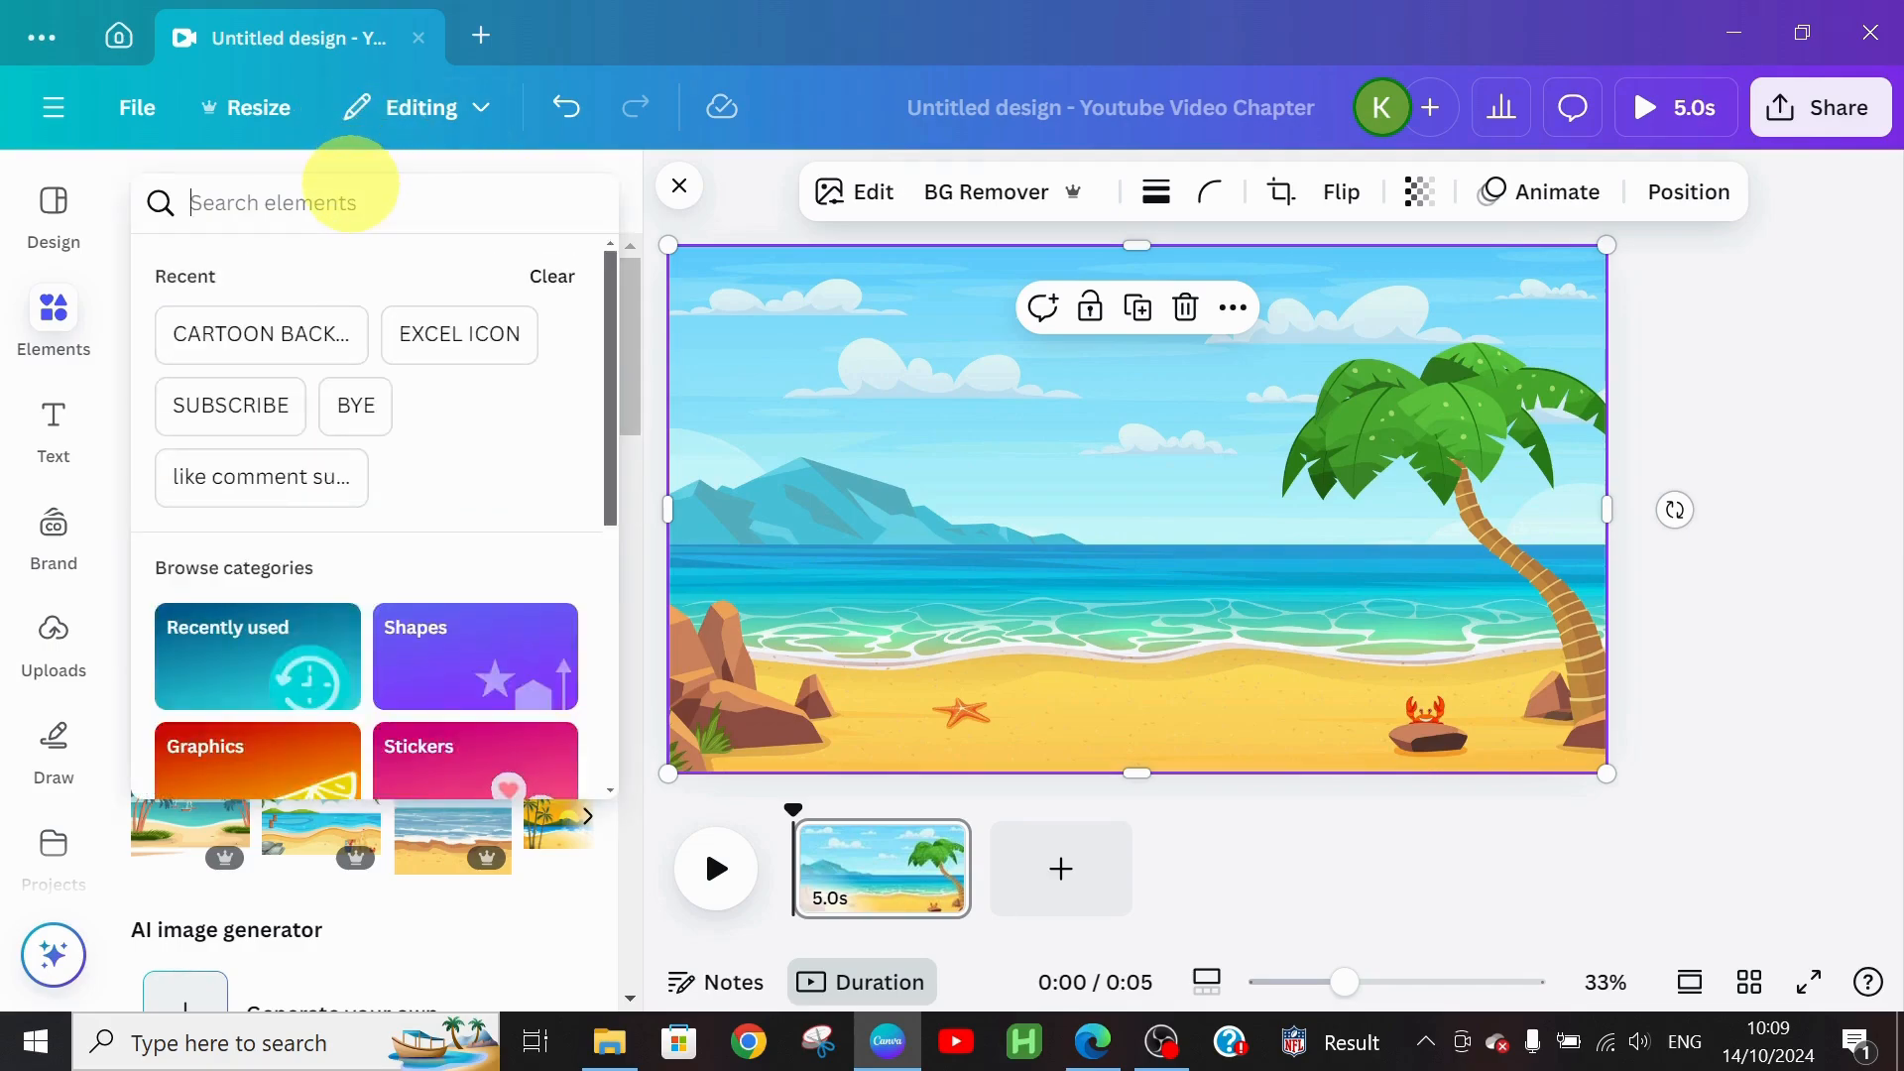
pyautogui.write('letter ')
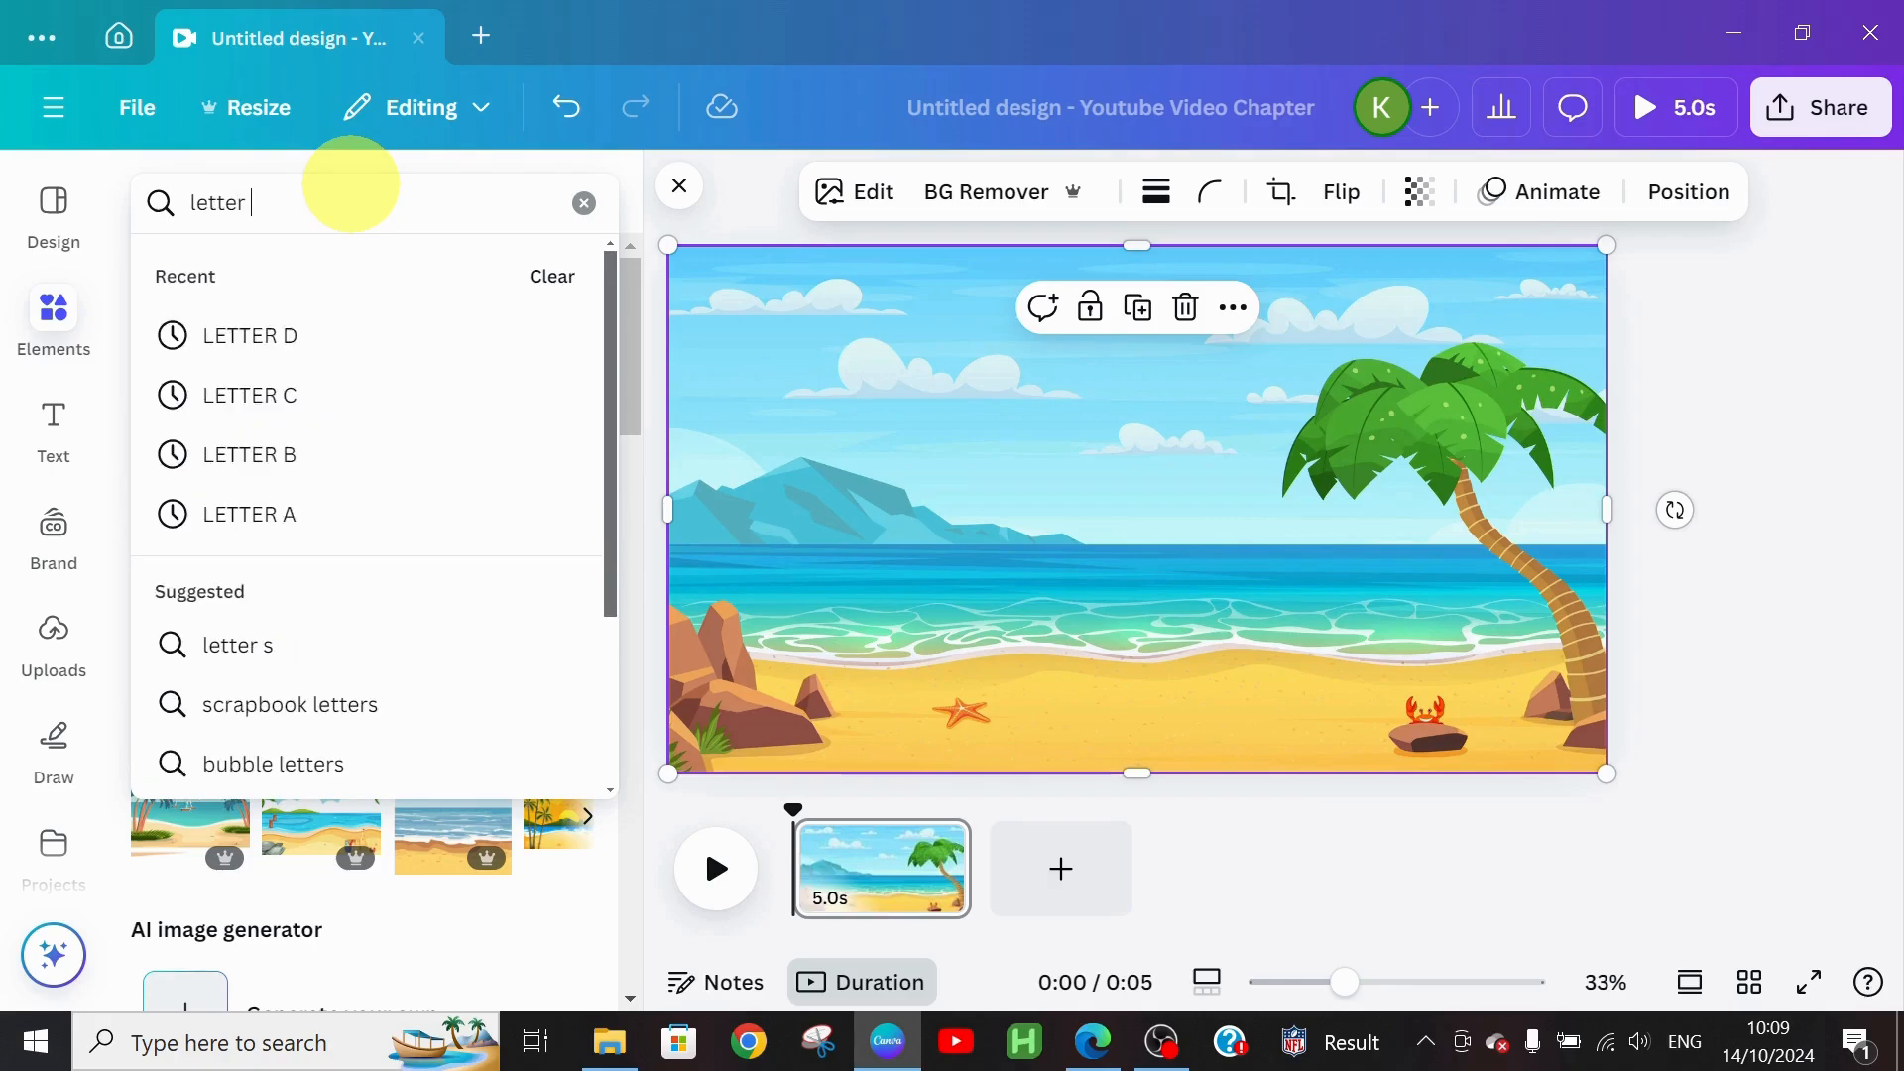
pyautogui.write('A')
pyautogui.press('Return')
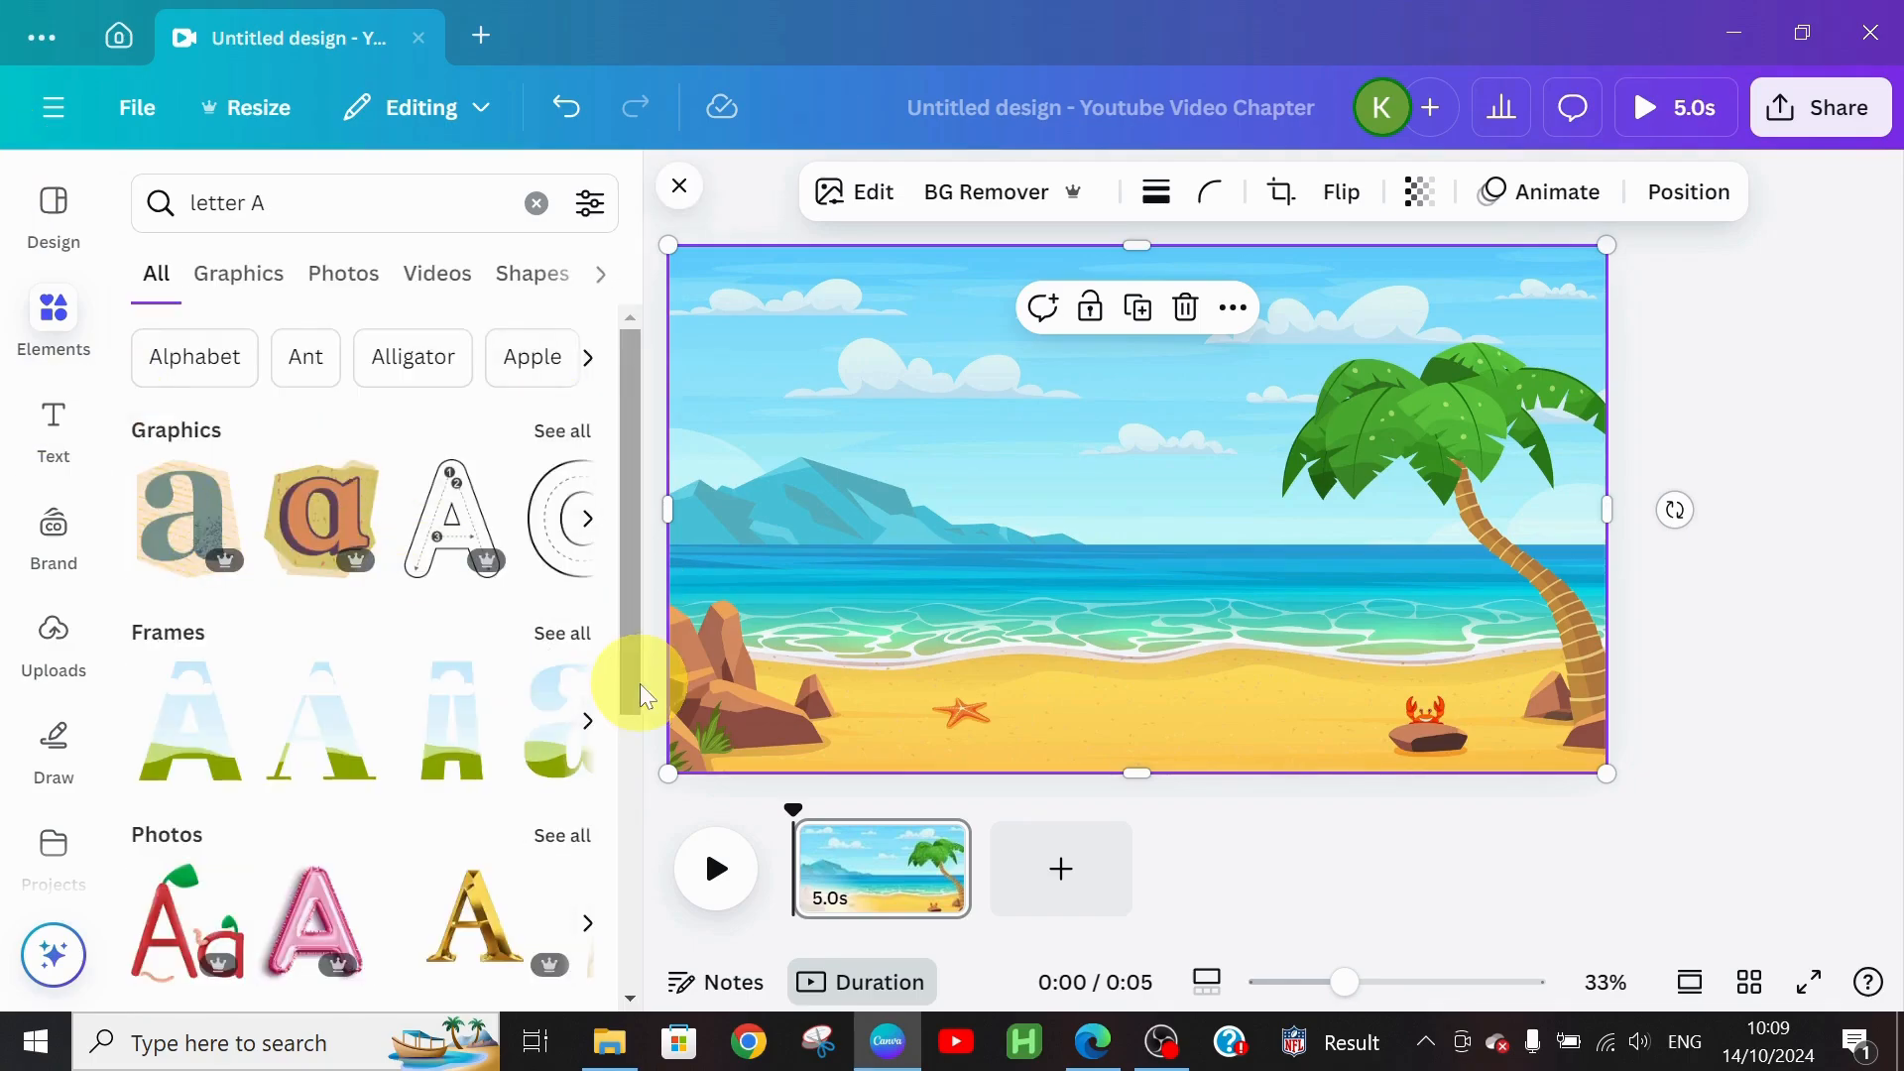
pyautogui.click(563, 432)
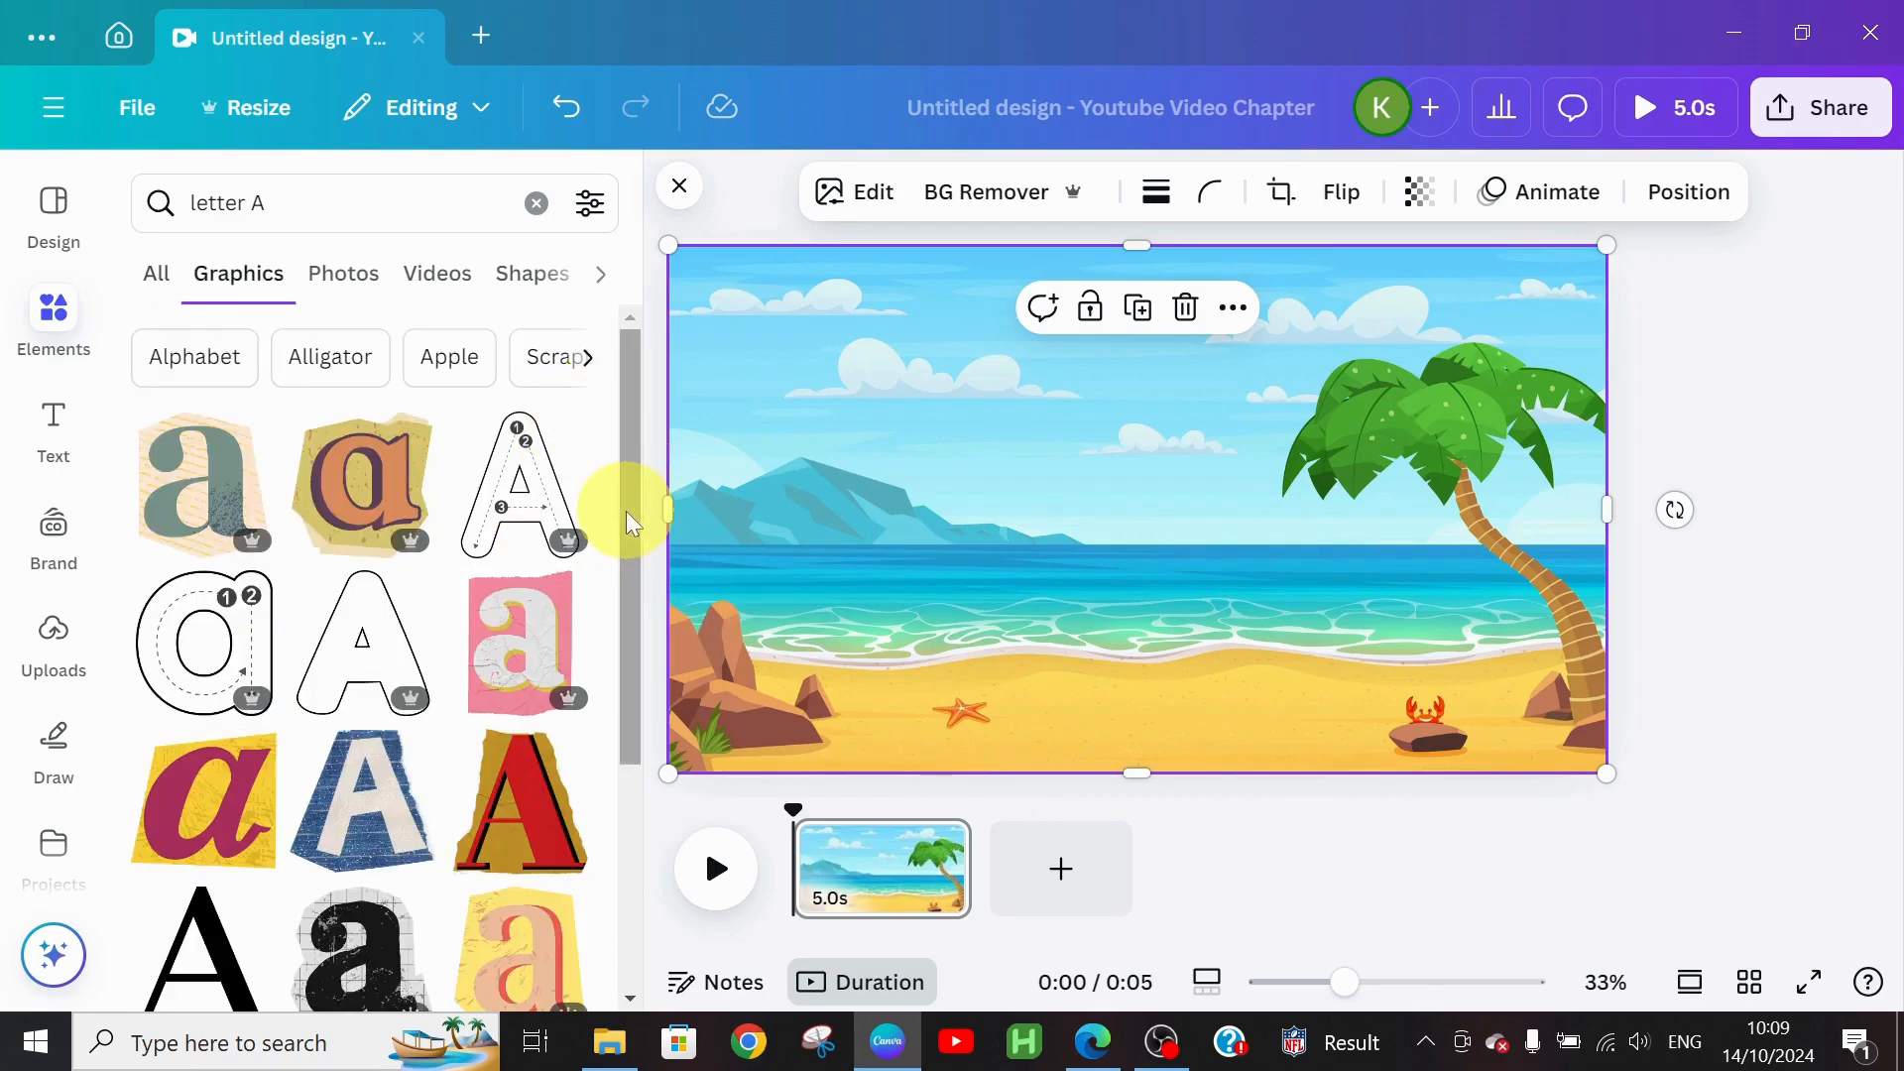
# Step: Add the red smiling letter A with arms to the sky at the page's upper left and enlarge it slightly
pyautogui.scroll(-3, 627, 510)
pyautogui.moveTo(669, 643); pyautogui.dragTo(708, 917)
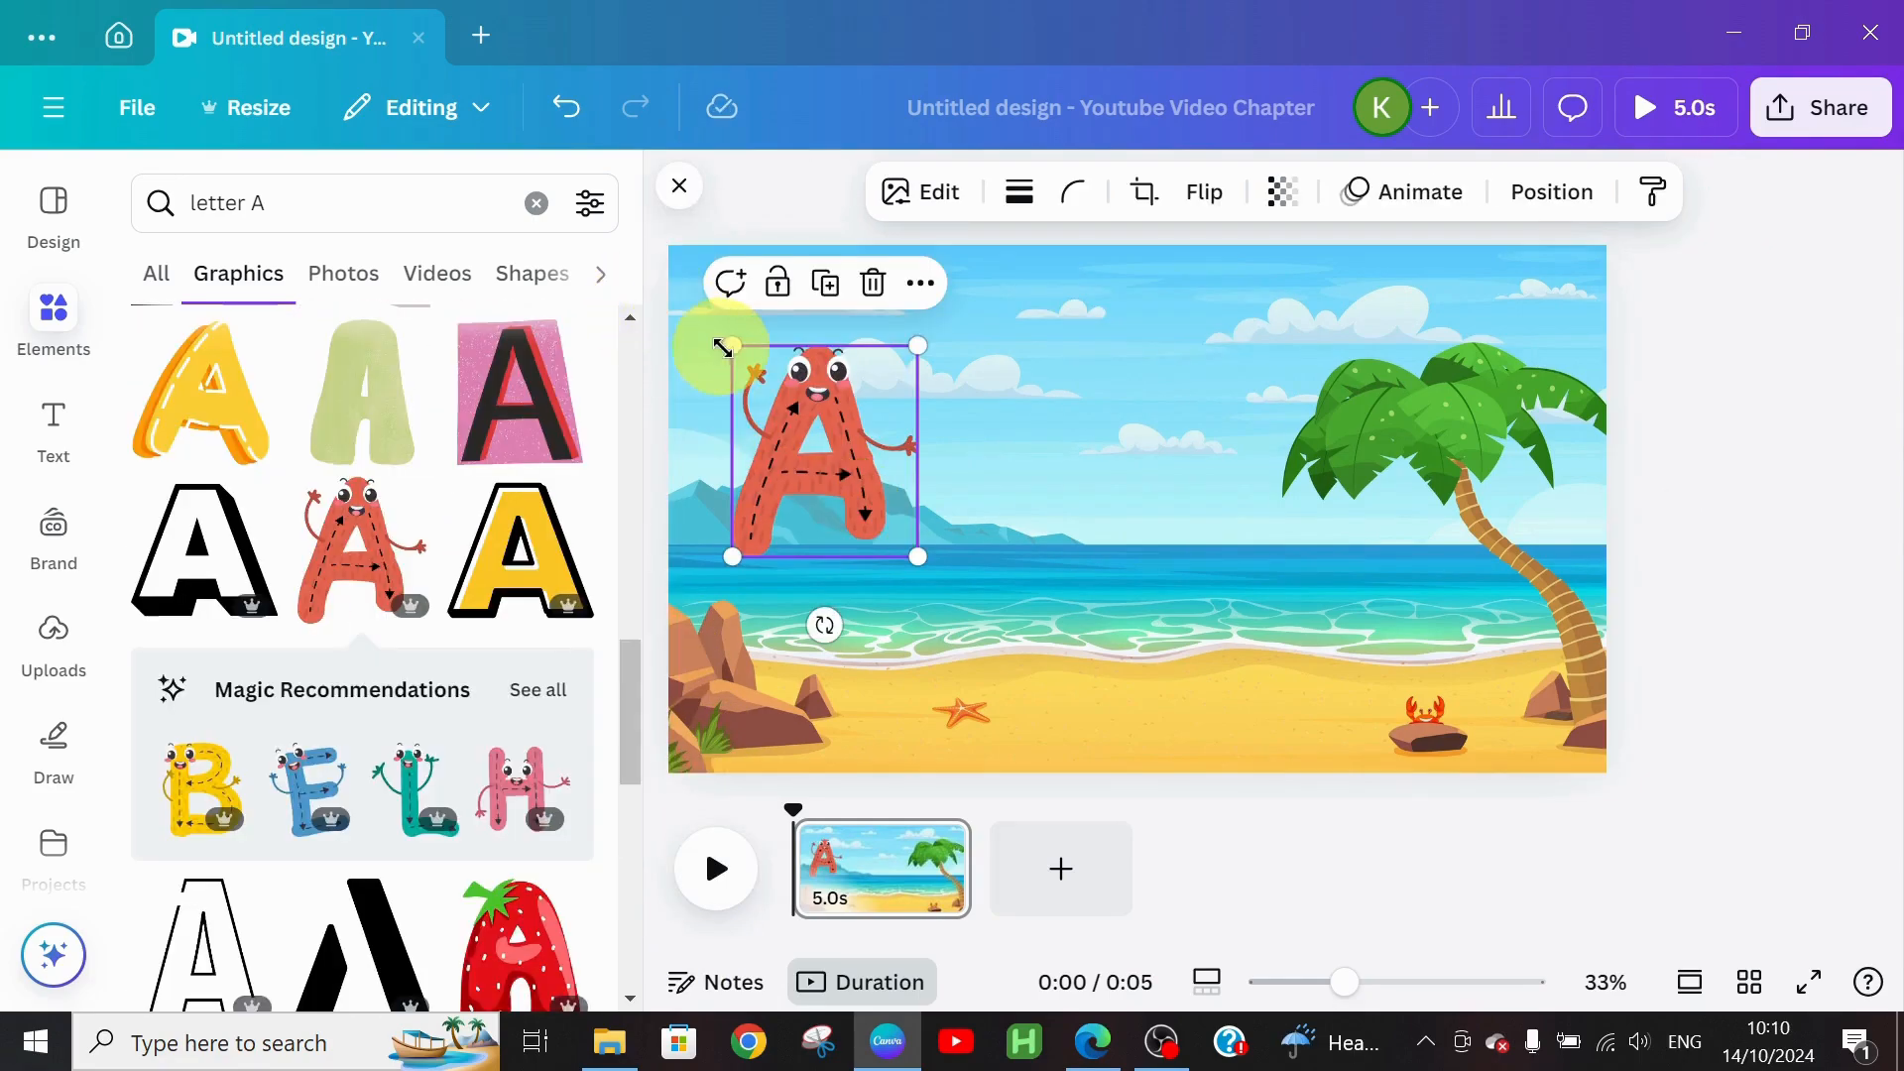
pyautogui.moveTo(731, 346); pyautogui.dragTo(697, 306)
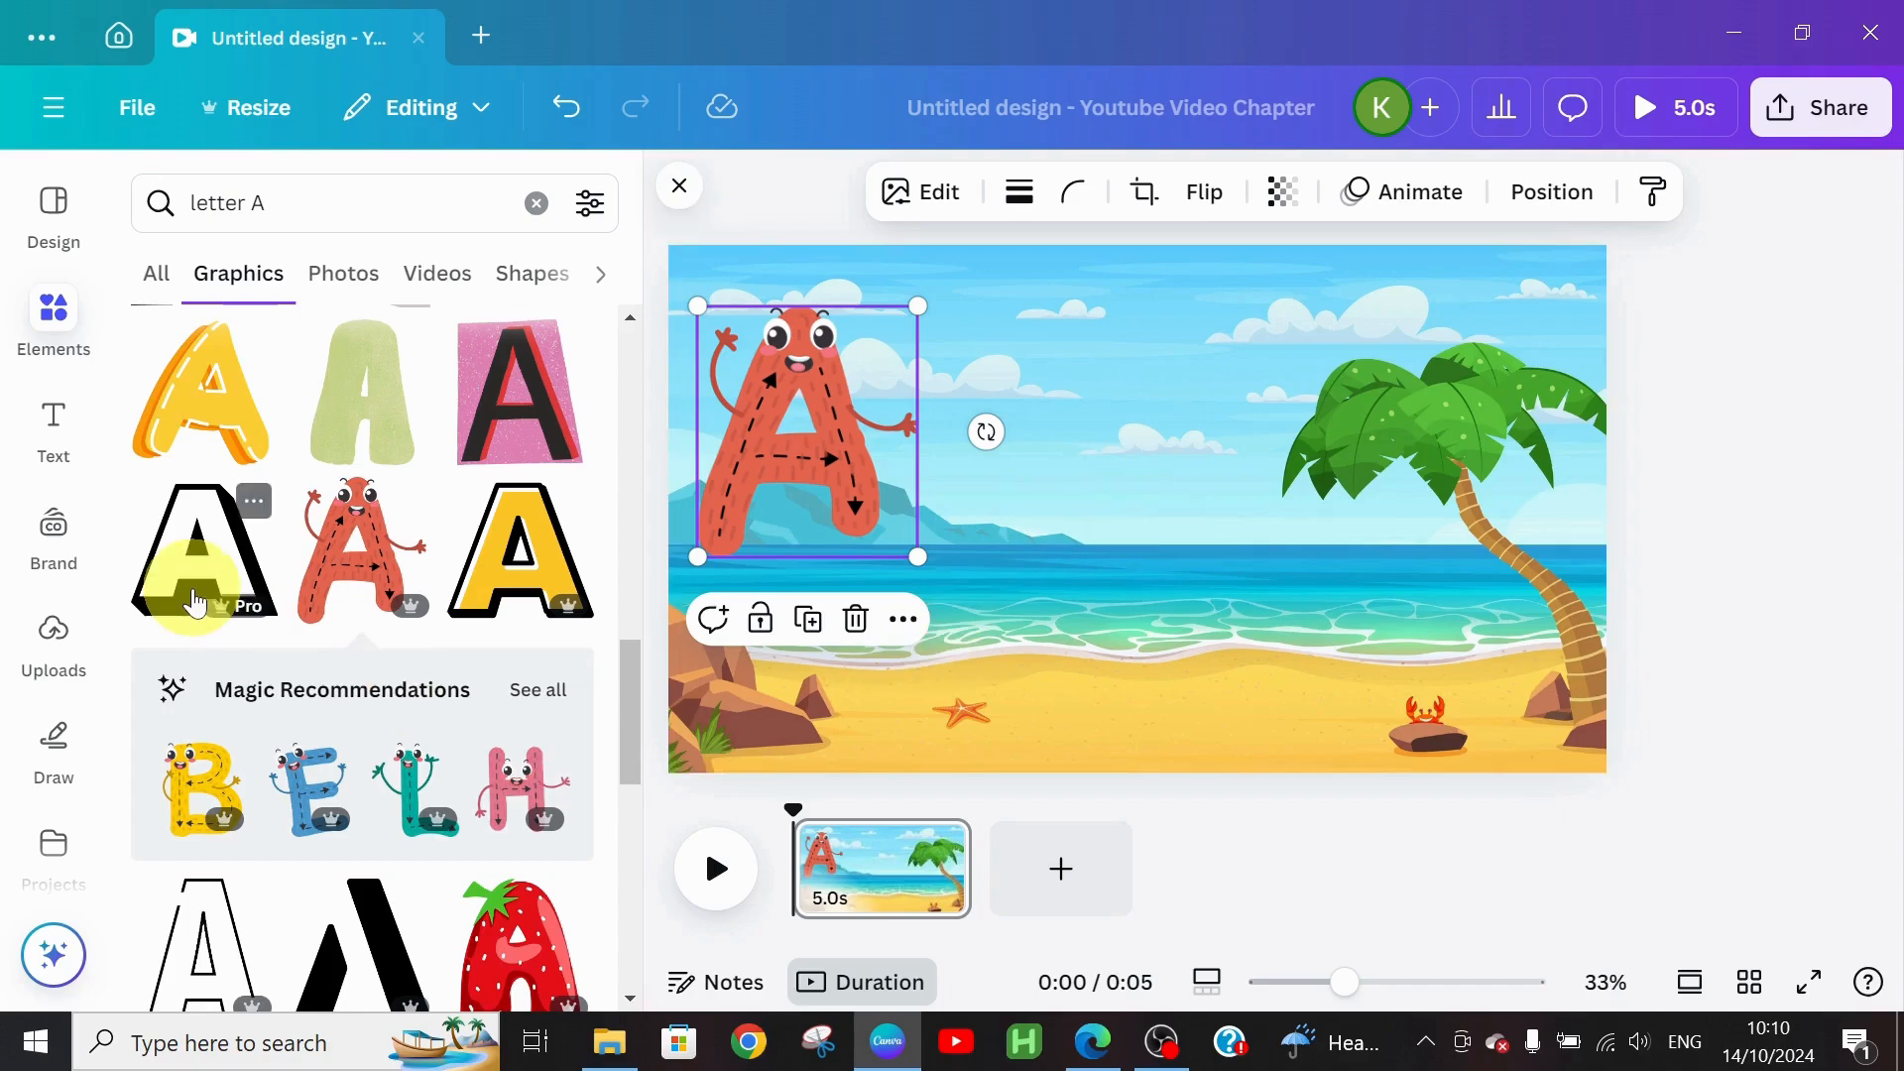
# Step: Change the element search to "letter B"
pyautogui.click(266, 202)
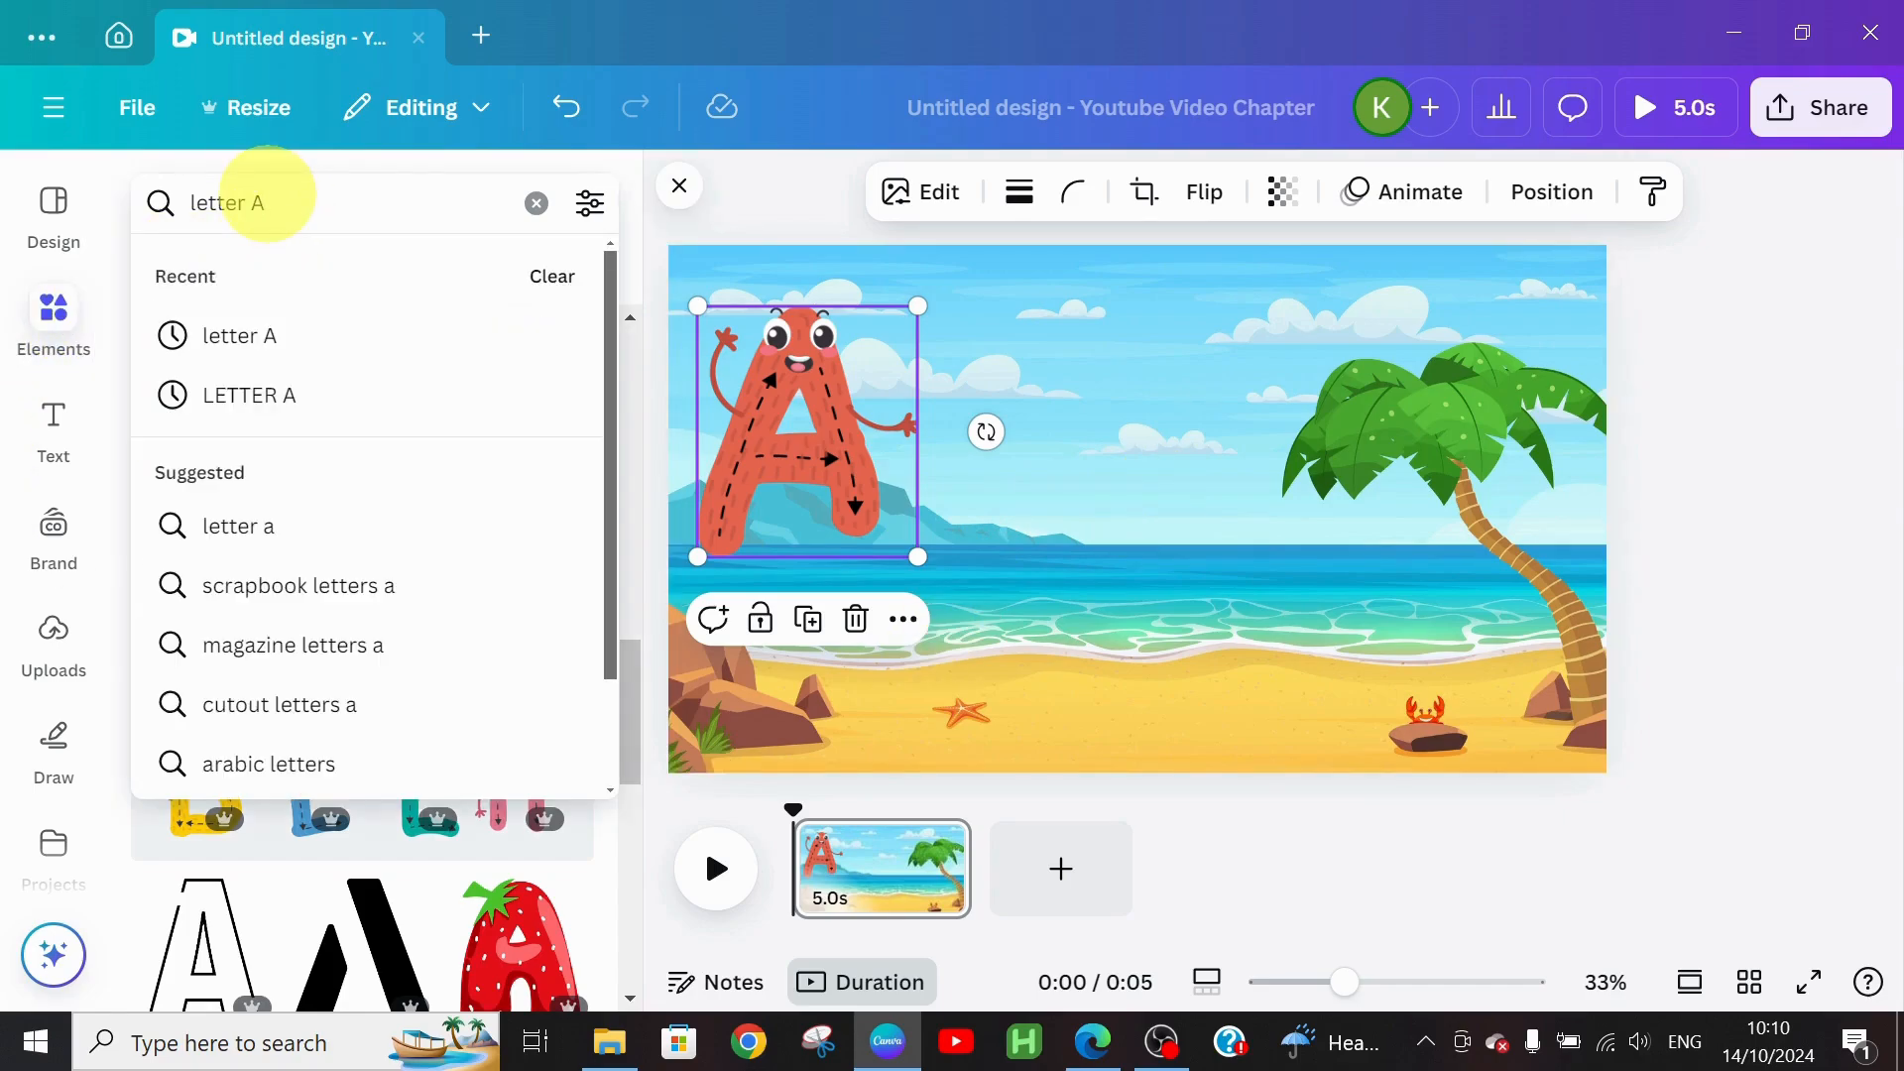
pyautogui.press('BackSpace')
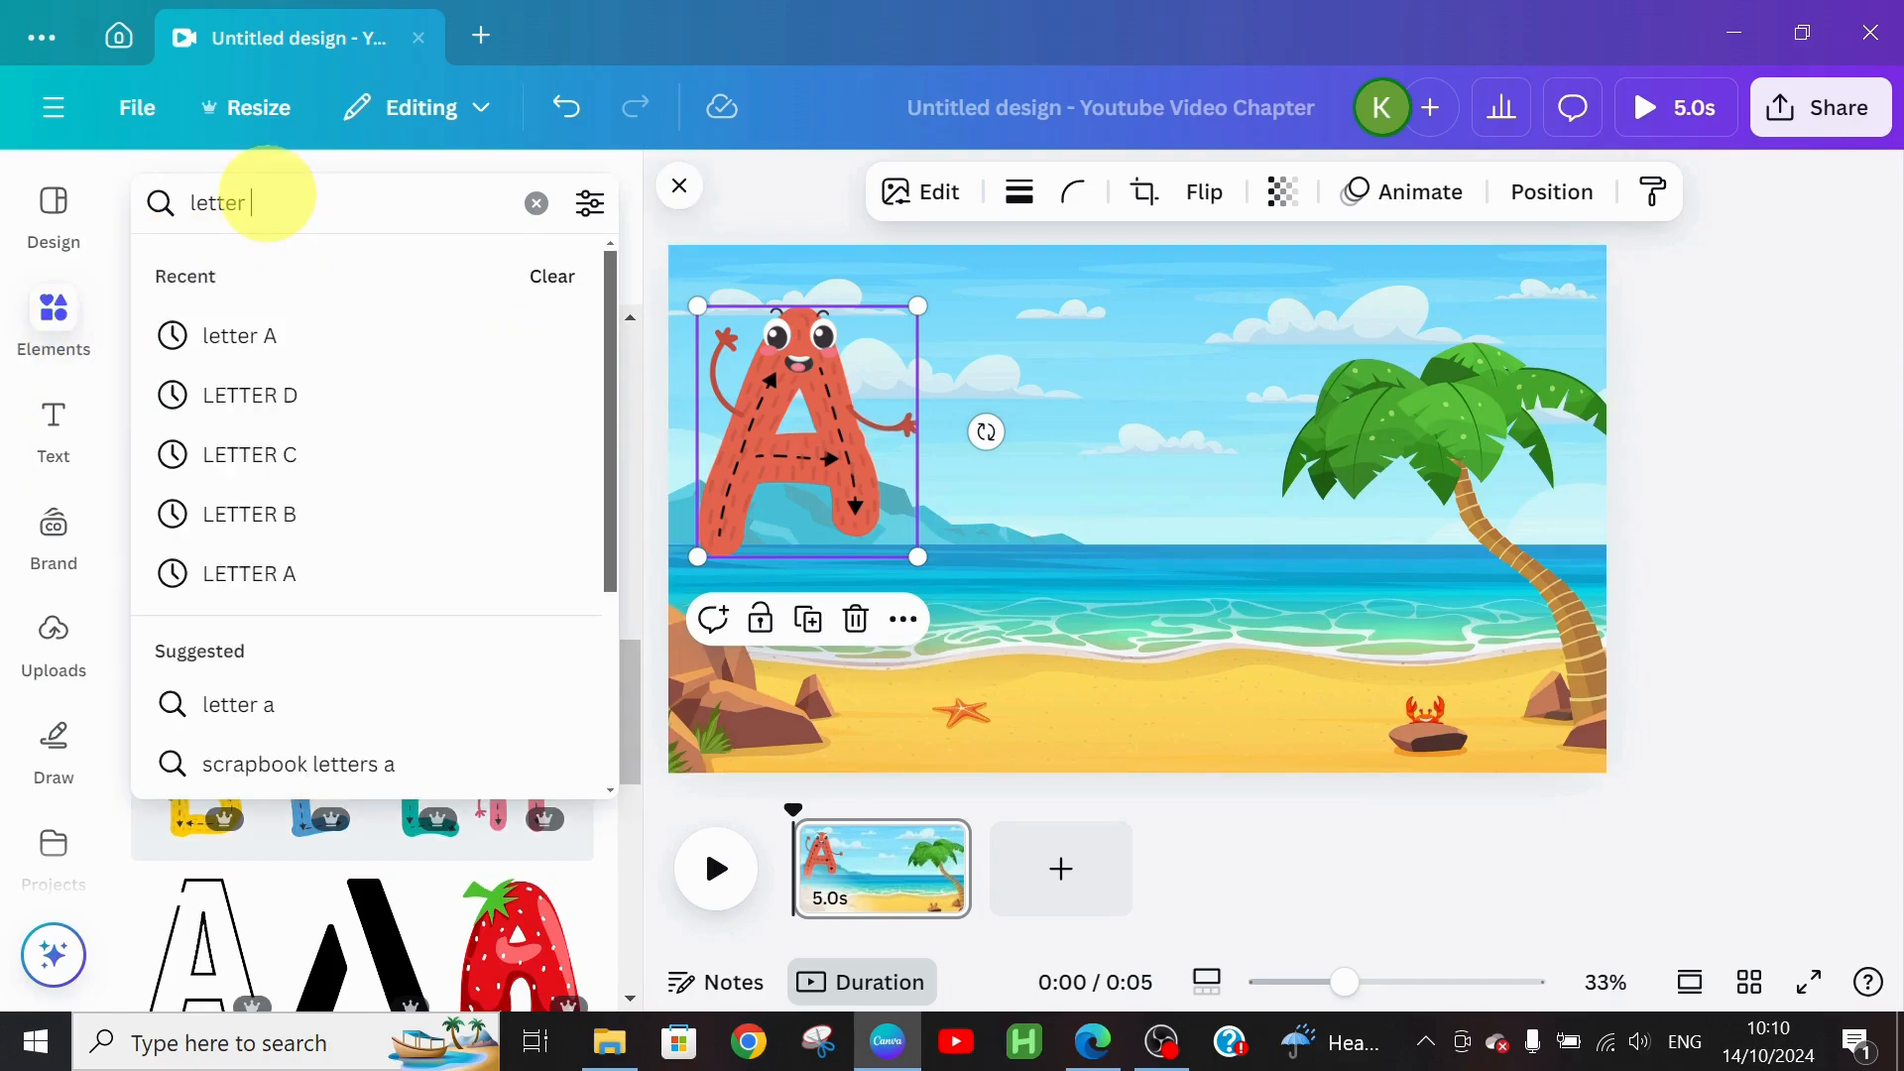
pyautogui.write('B')
pyautogui.press('Return')
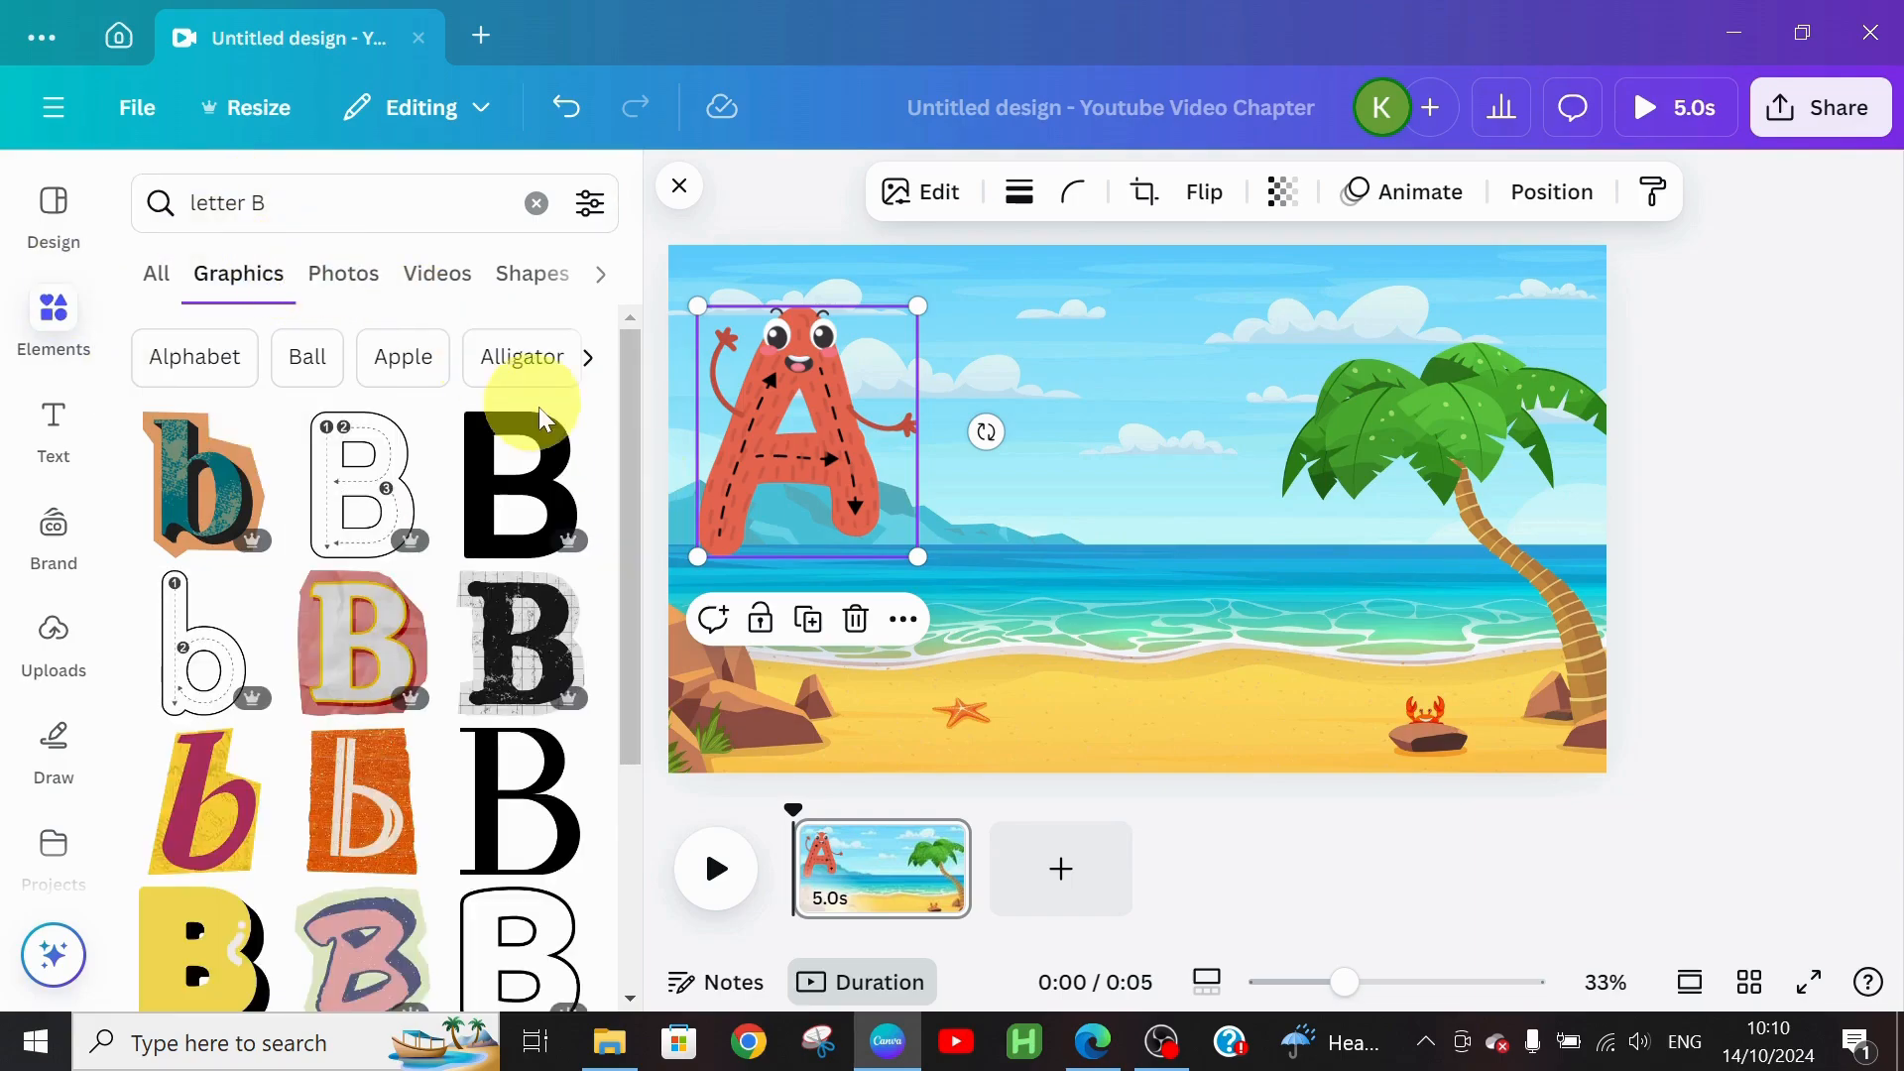
# Step: Add the yellow letter B with cartoon eyes, scale it down and place it just right of the letter A
pyautogui.scroll(-5, 325, 889)
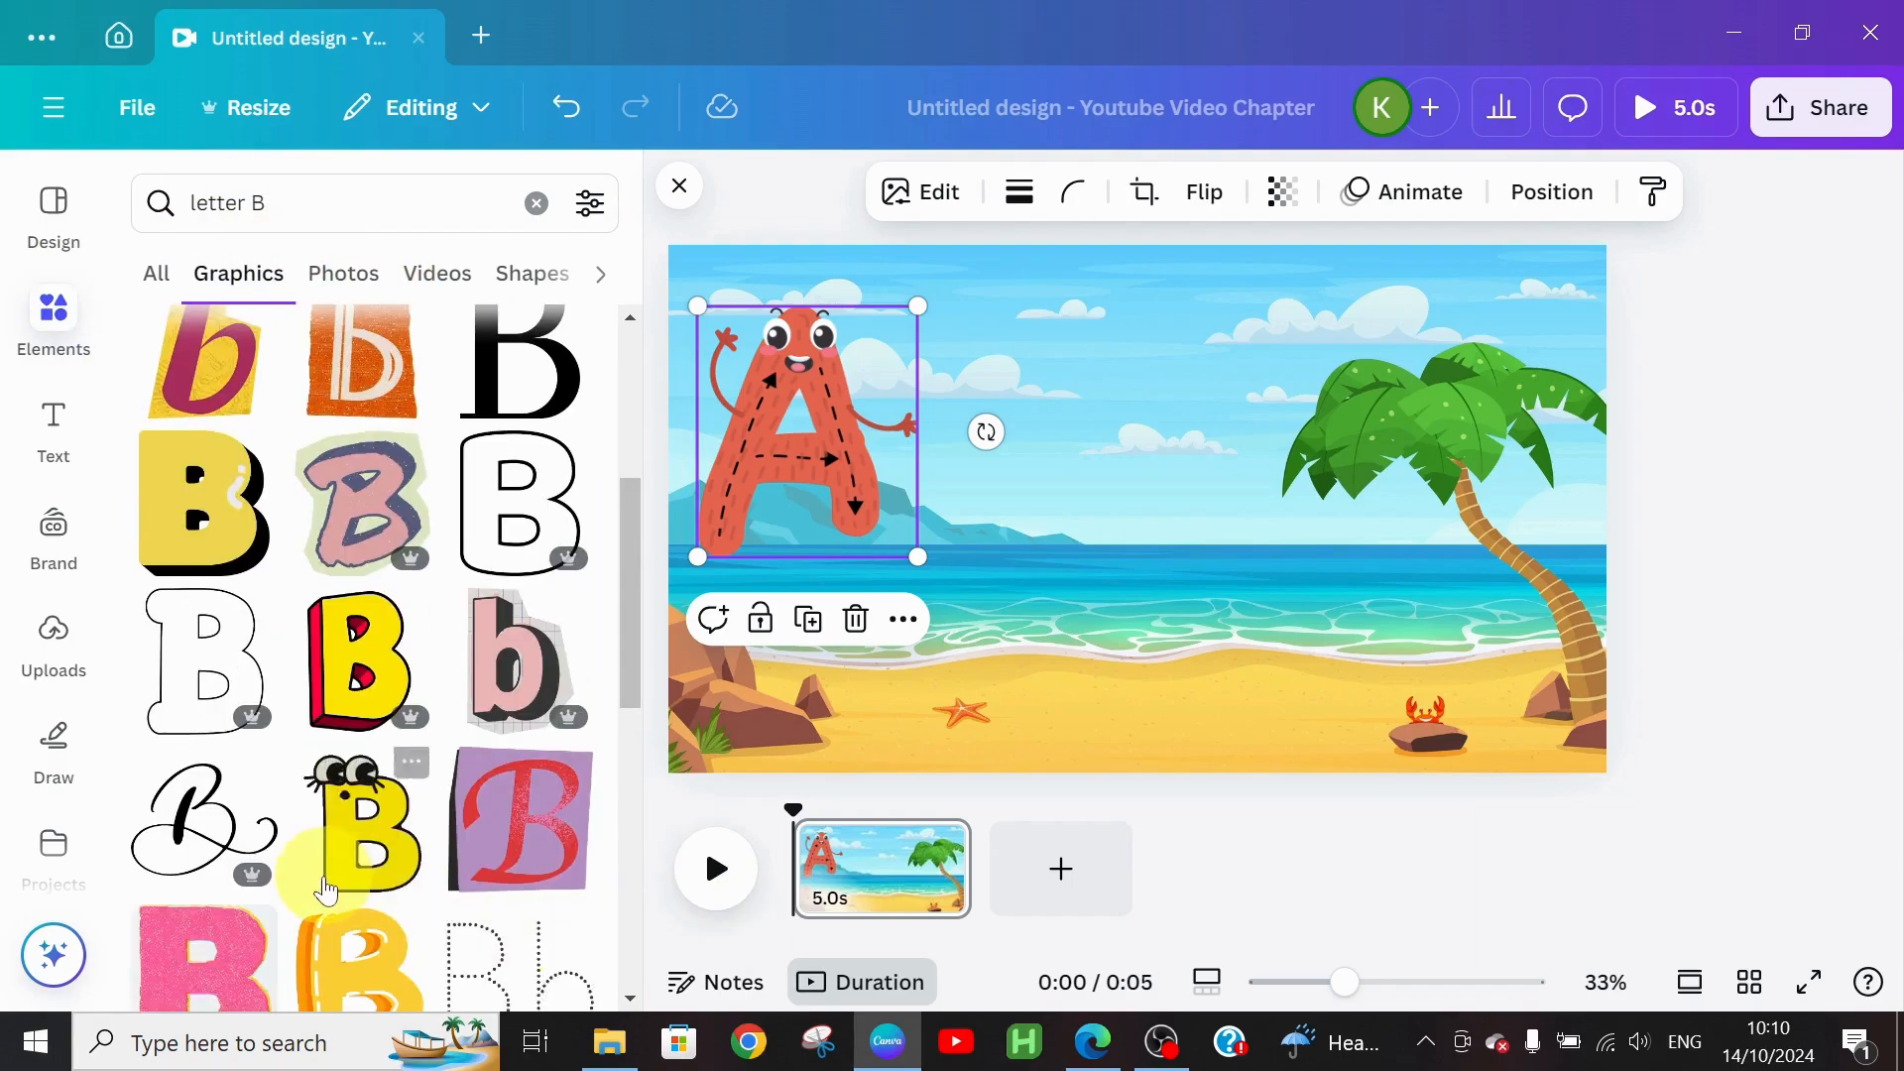
pyautogui.click(376, 863)
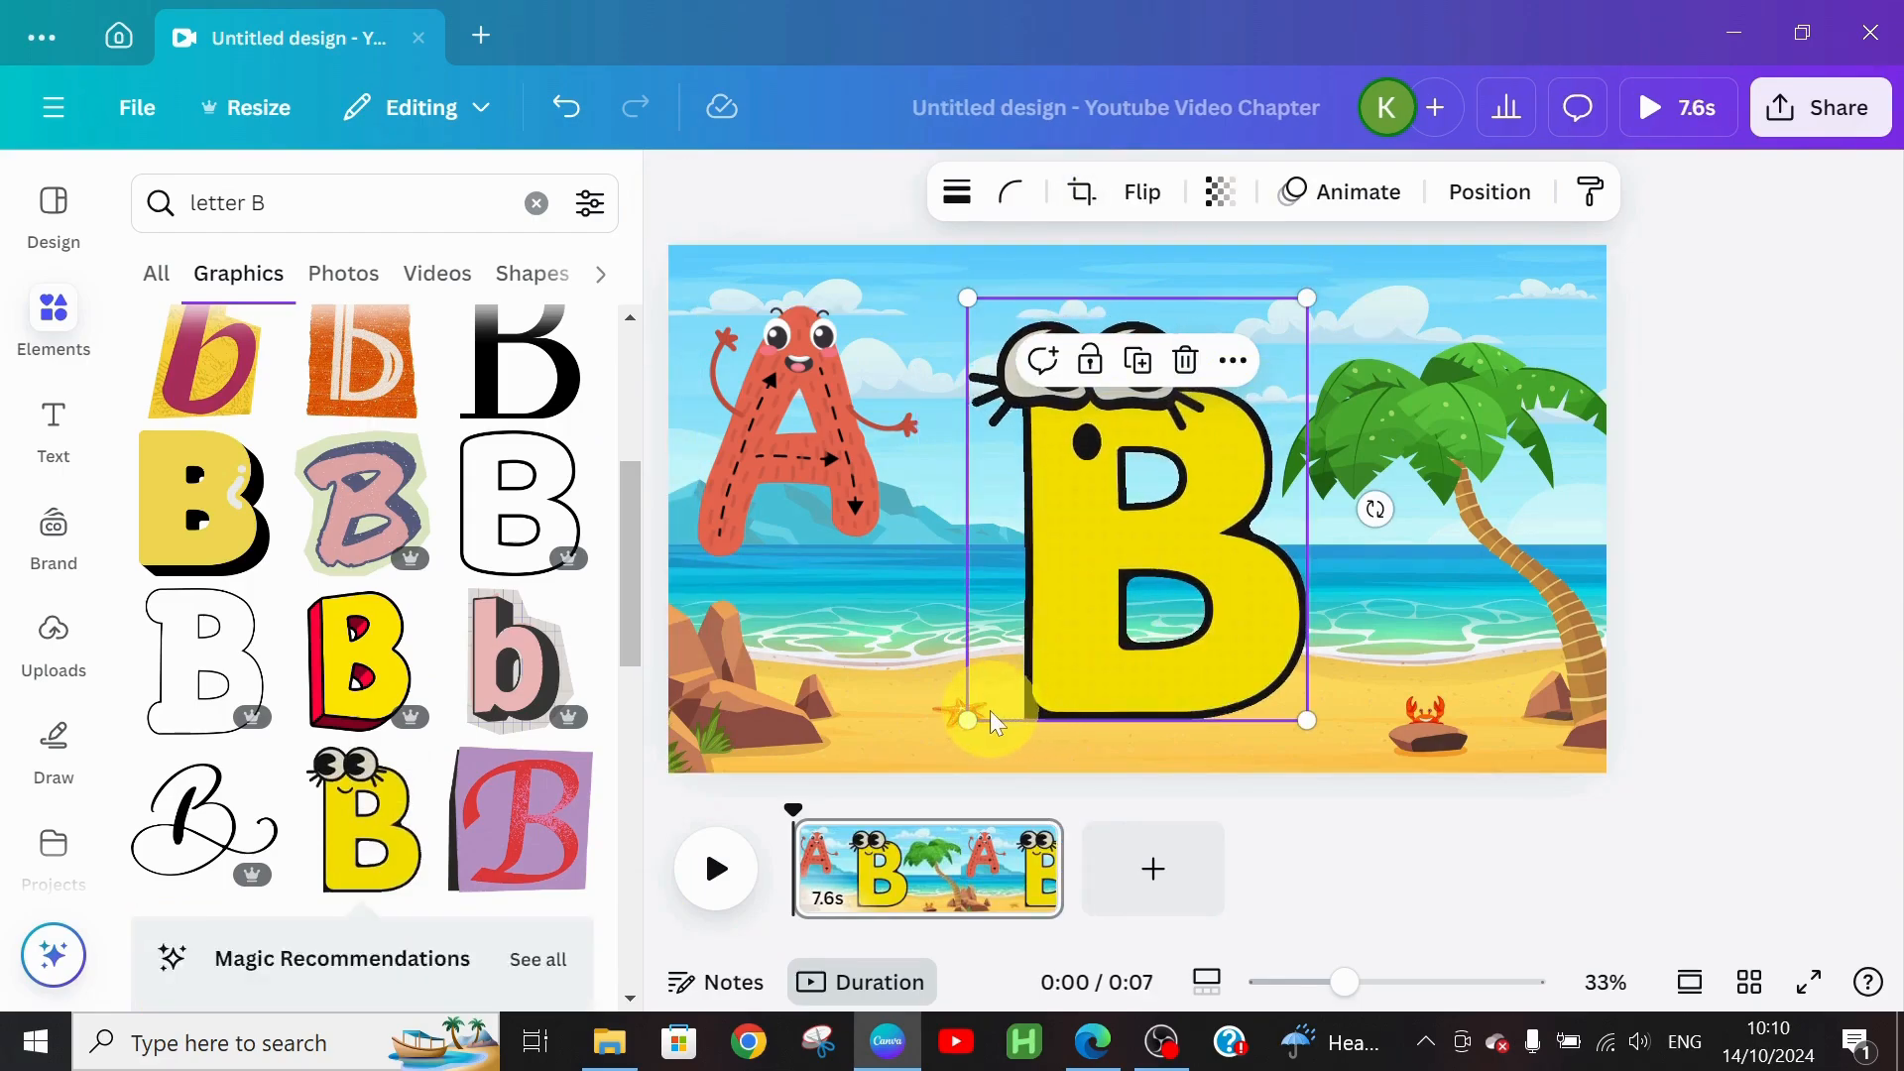
pyautogui.moveTo(968, 712); pyautogui.dragTo(1151, 501)
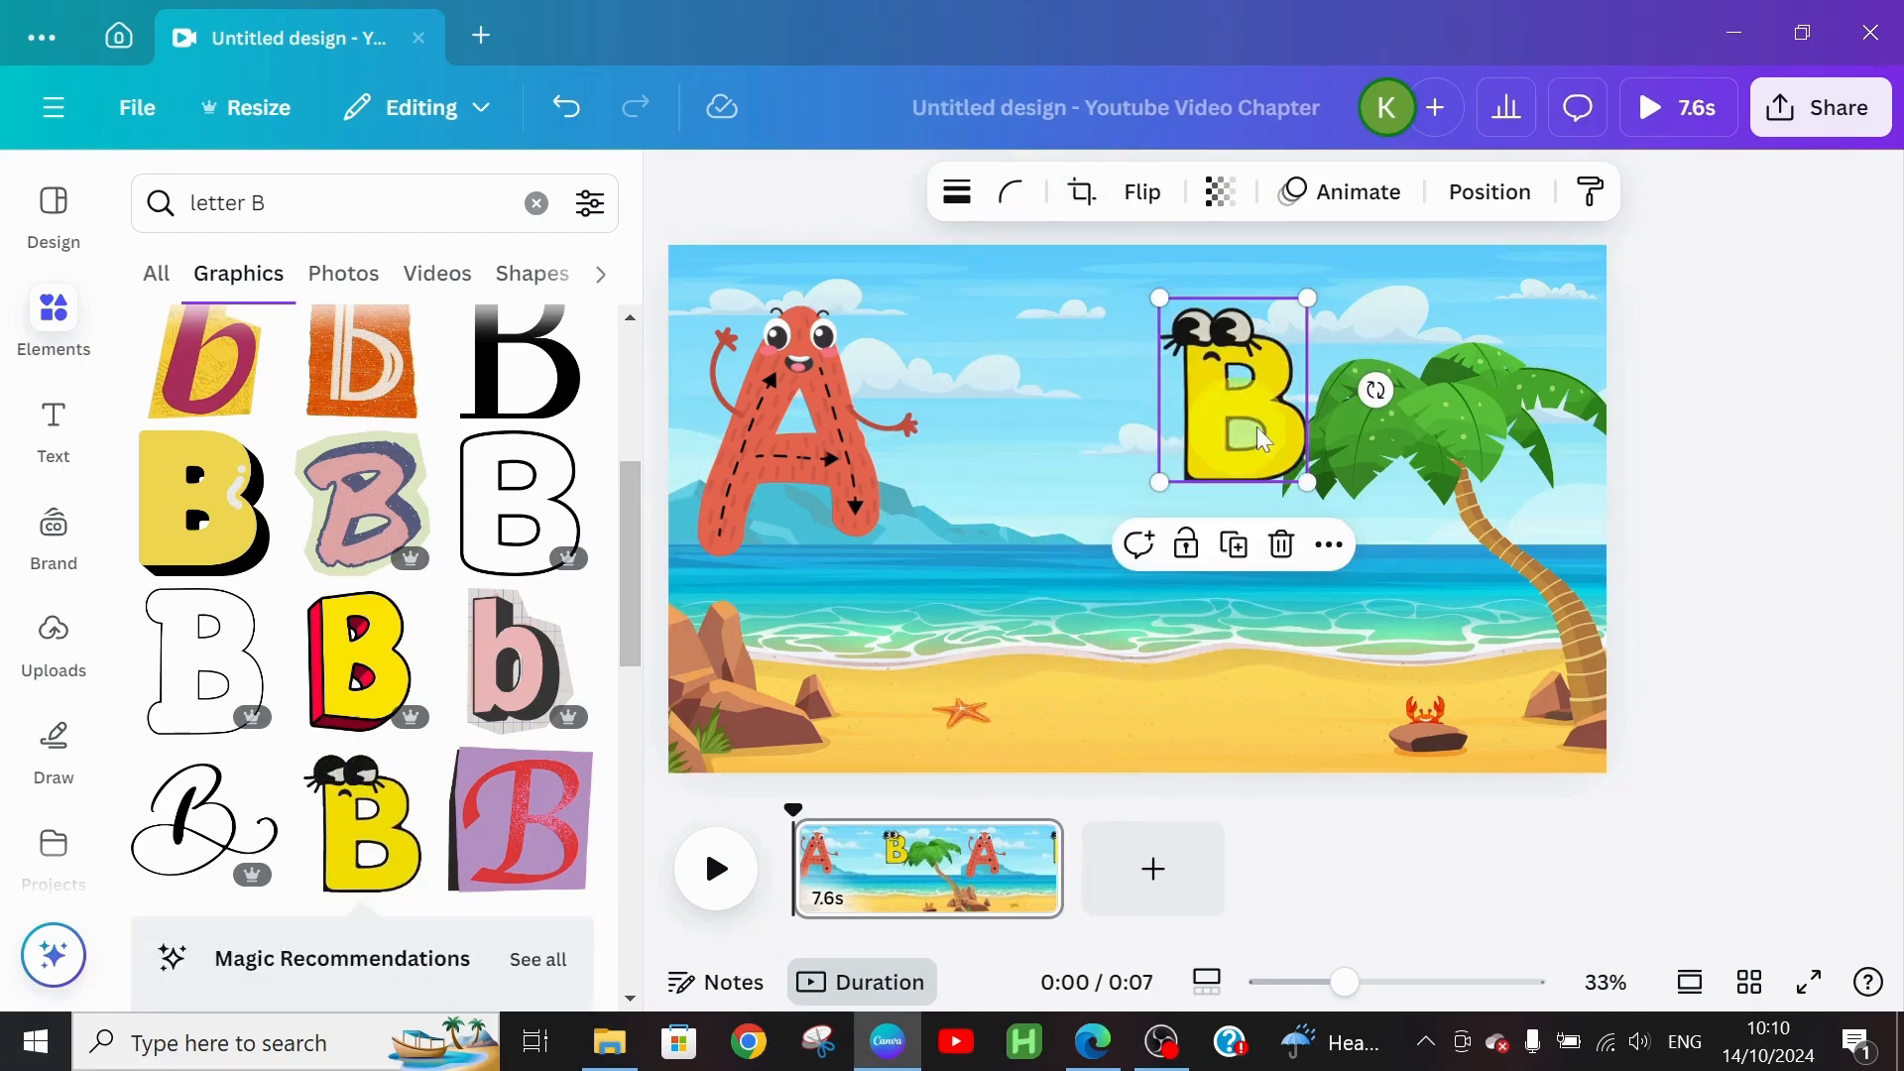
pyautogui.moveTo(1239, 444); pyautogui.dragTo(1011, 523)
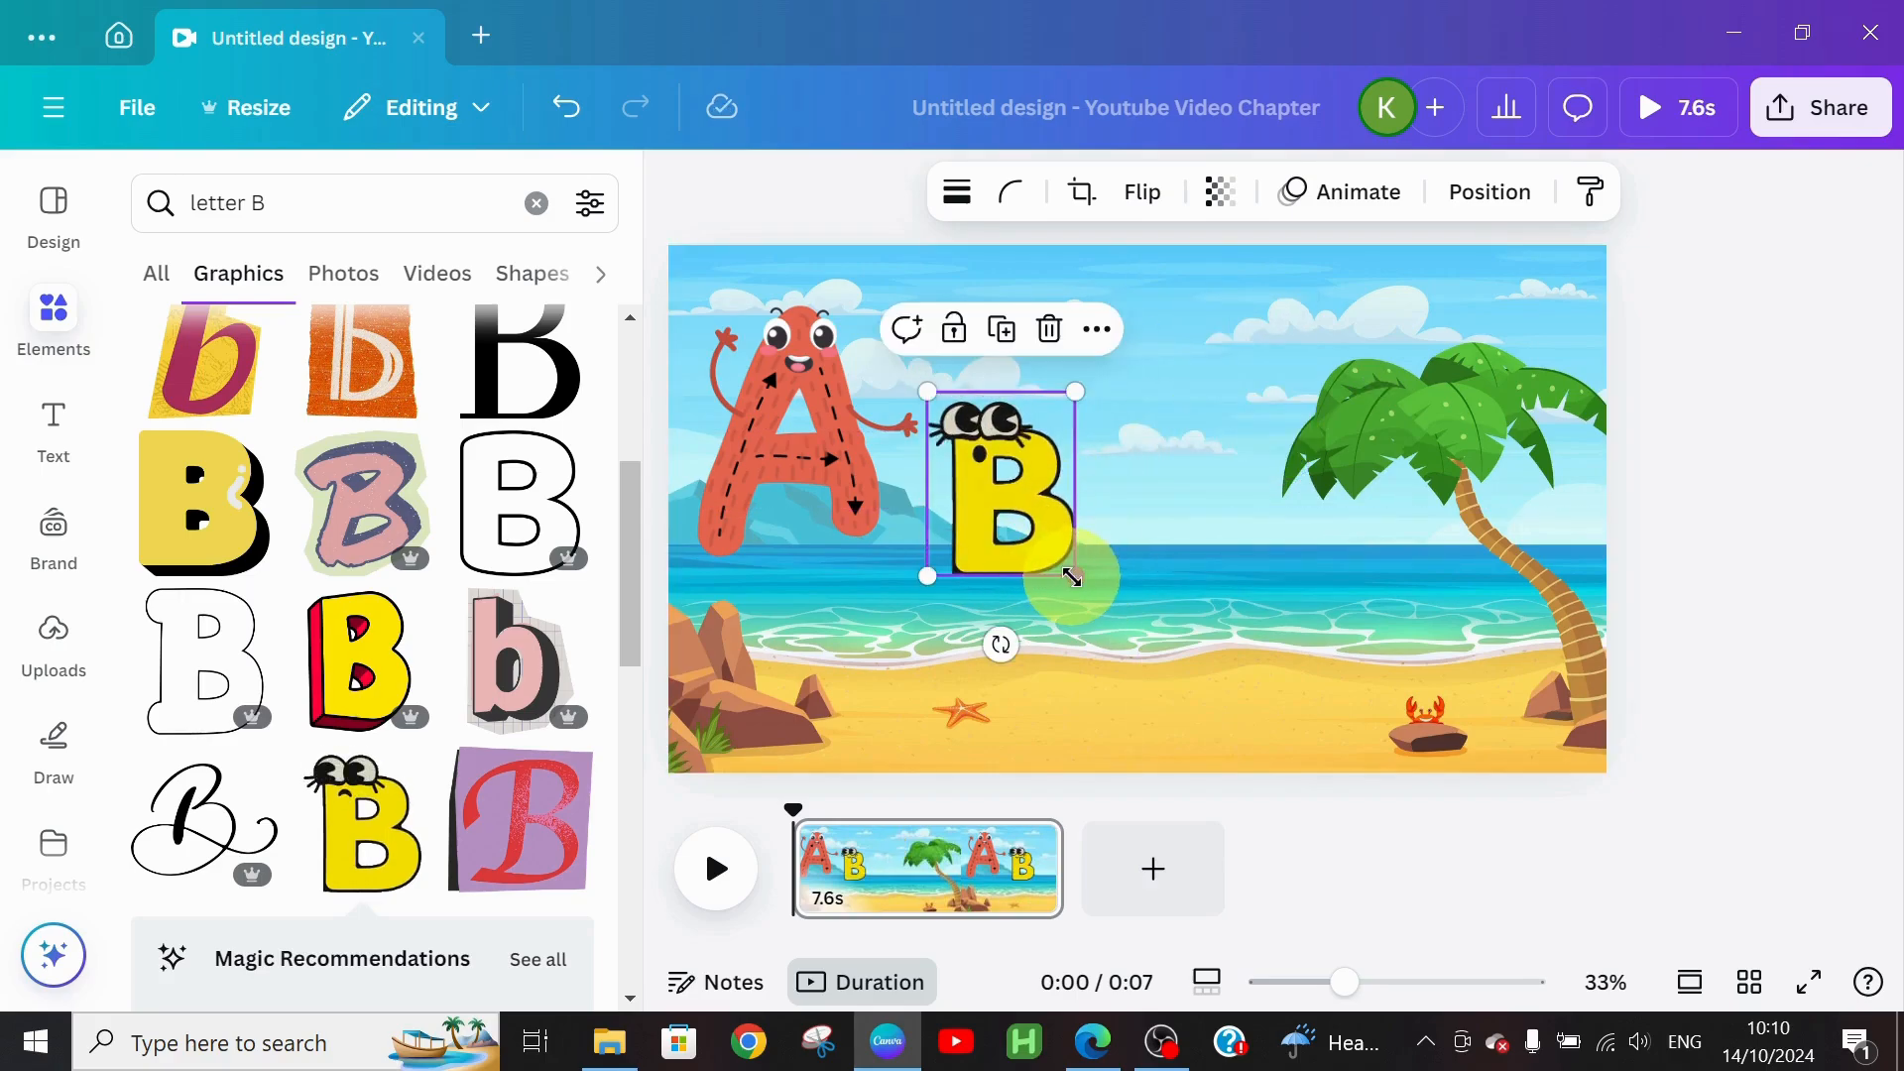
pyautogui.moveTo(1076, 582); pyautogui.dragTo(1095, 599)
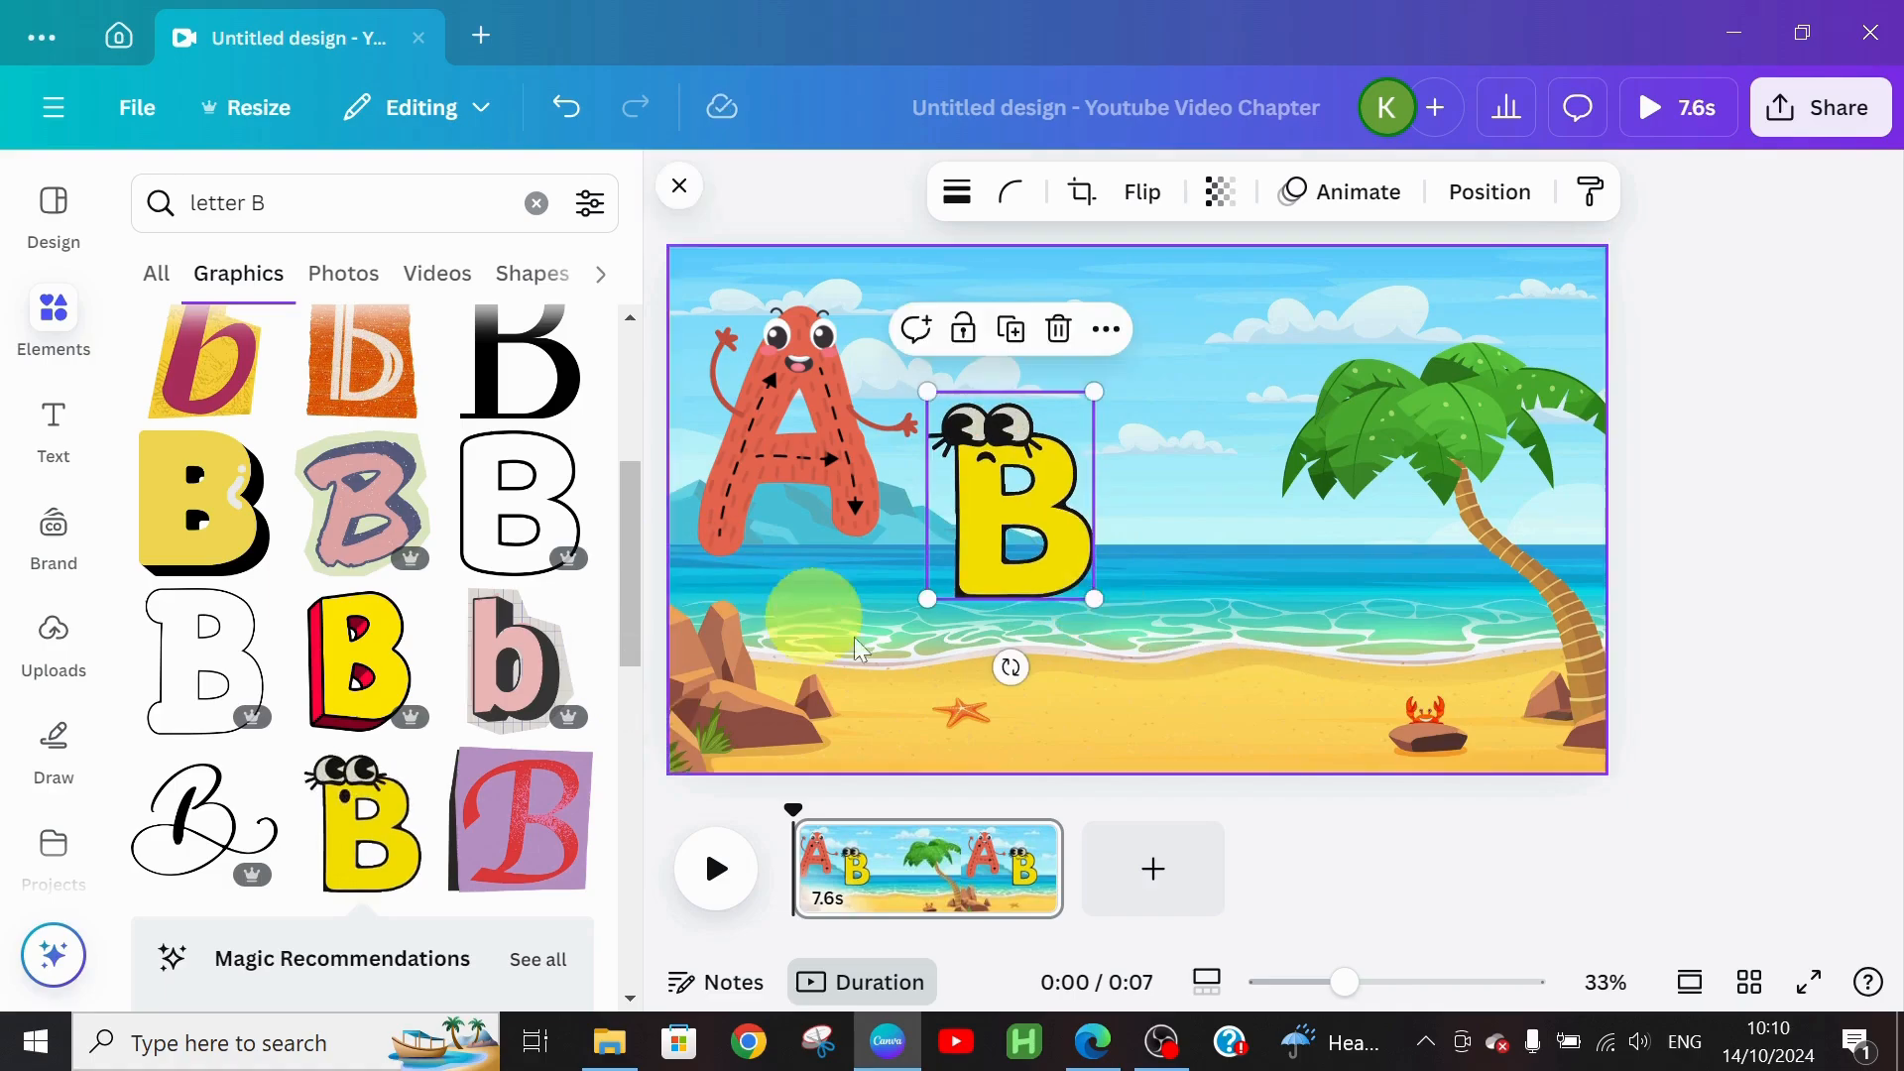
# Step: Change the element search to "letter C"
pyautogui.click(300, 200)
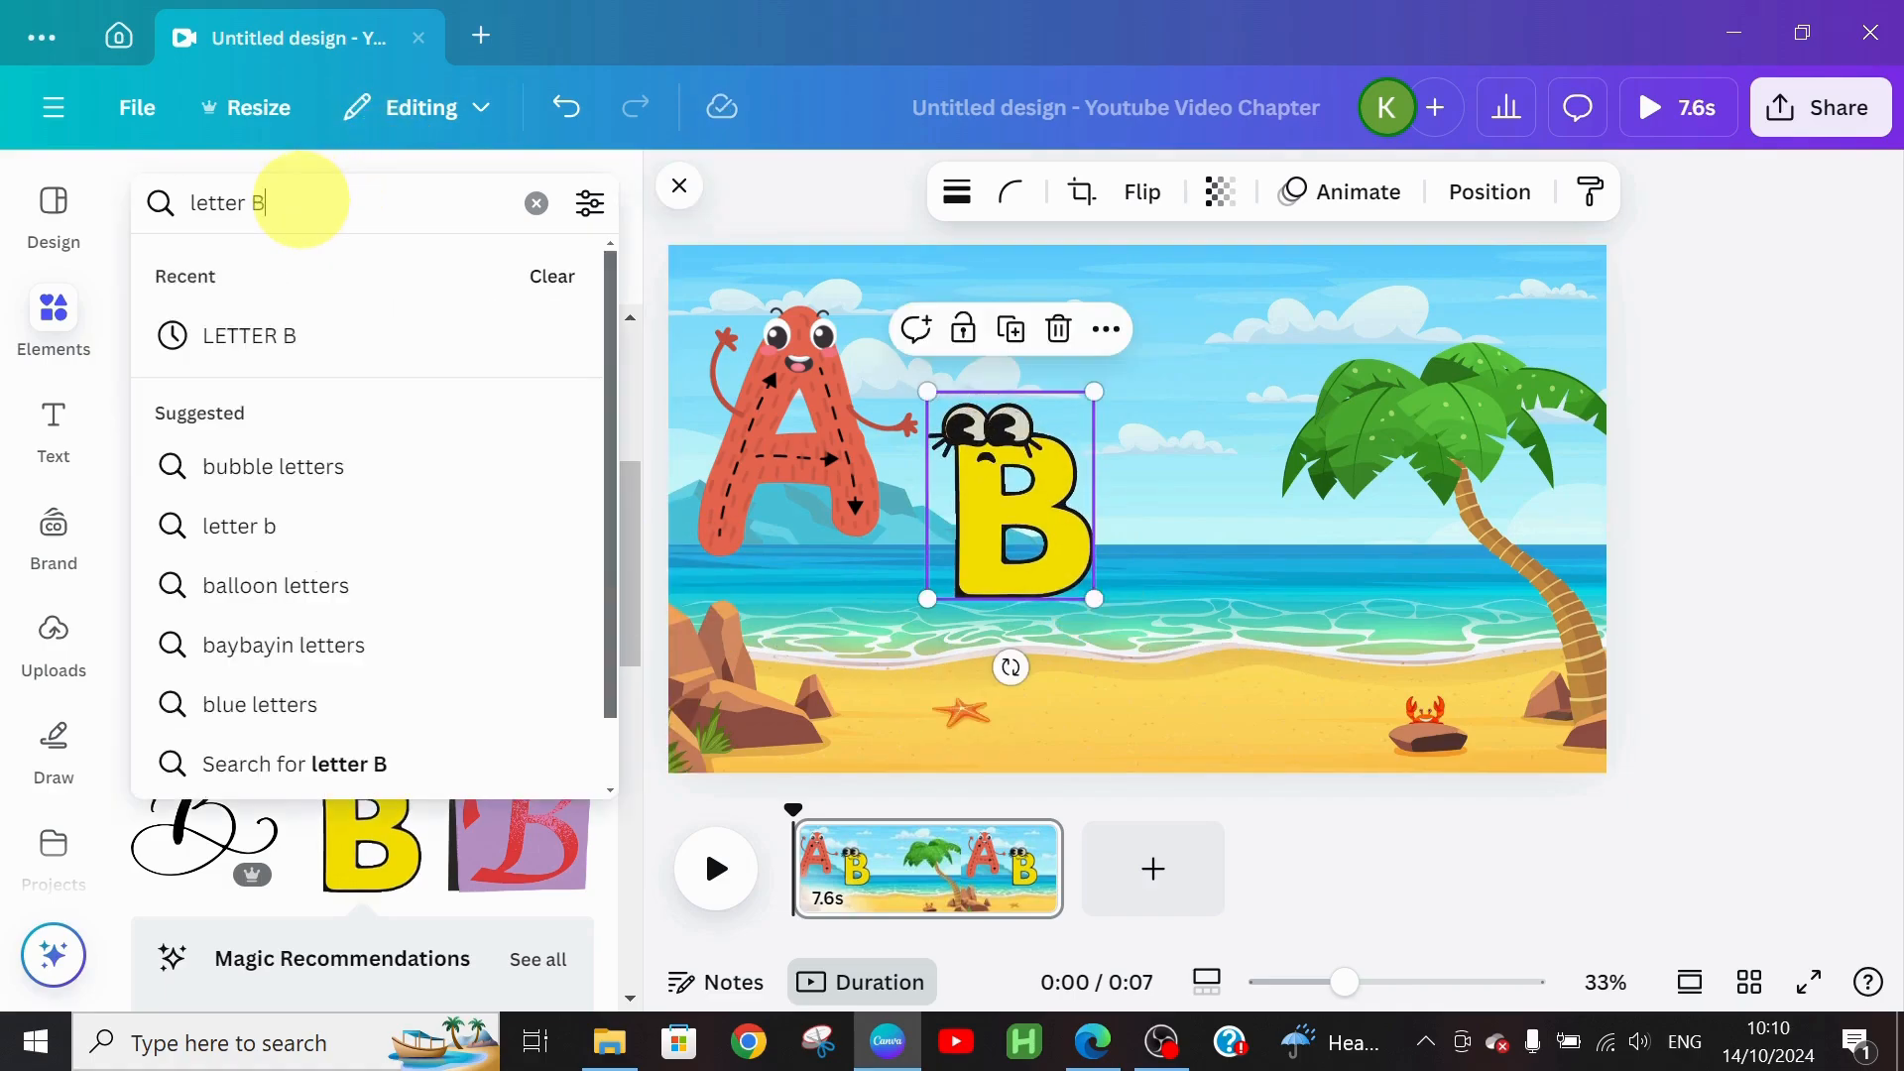
pyautogui.press('BackSpace')
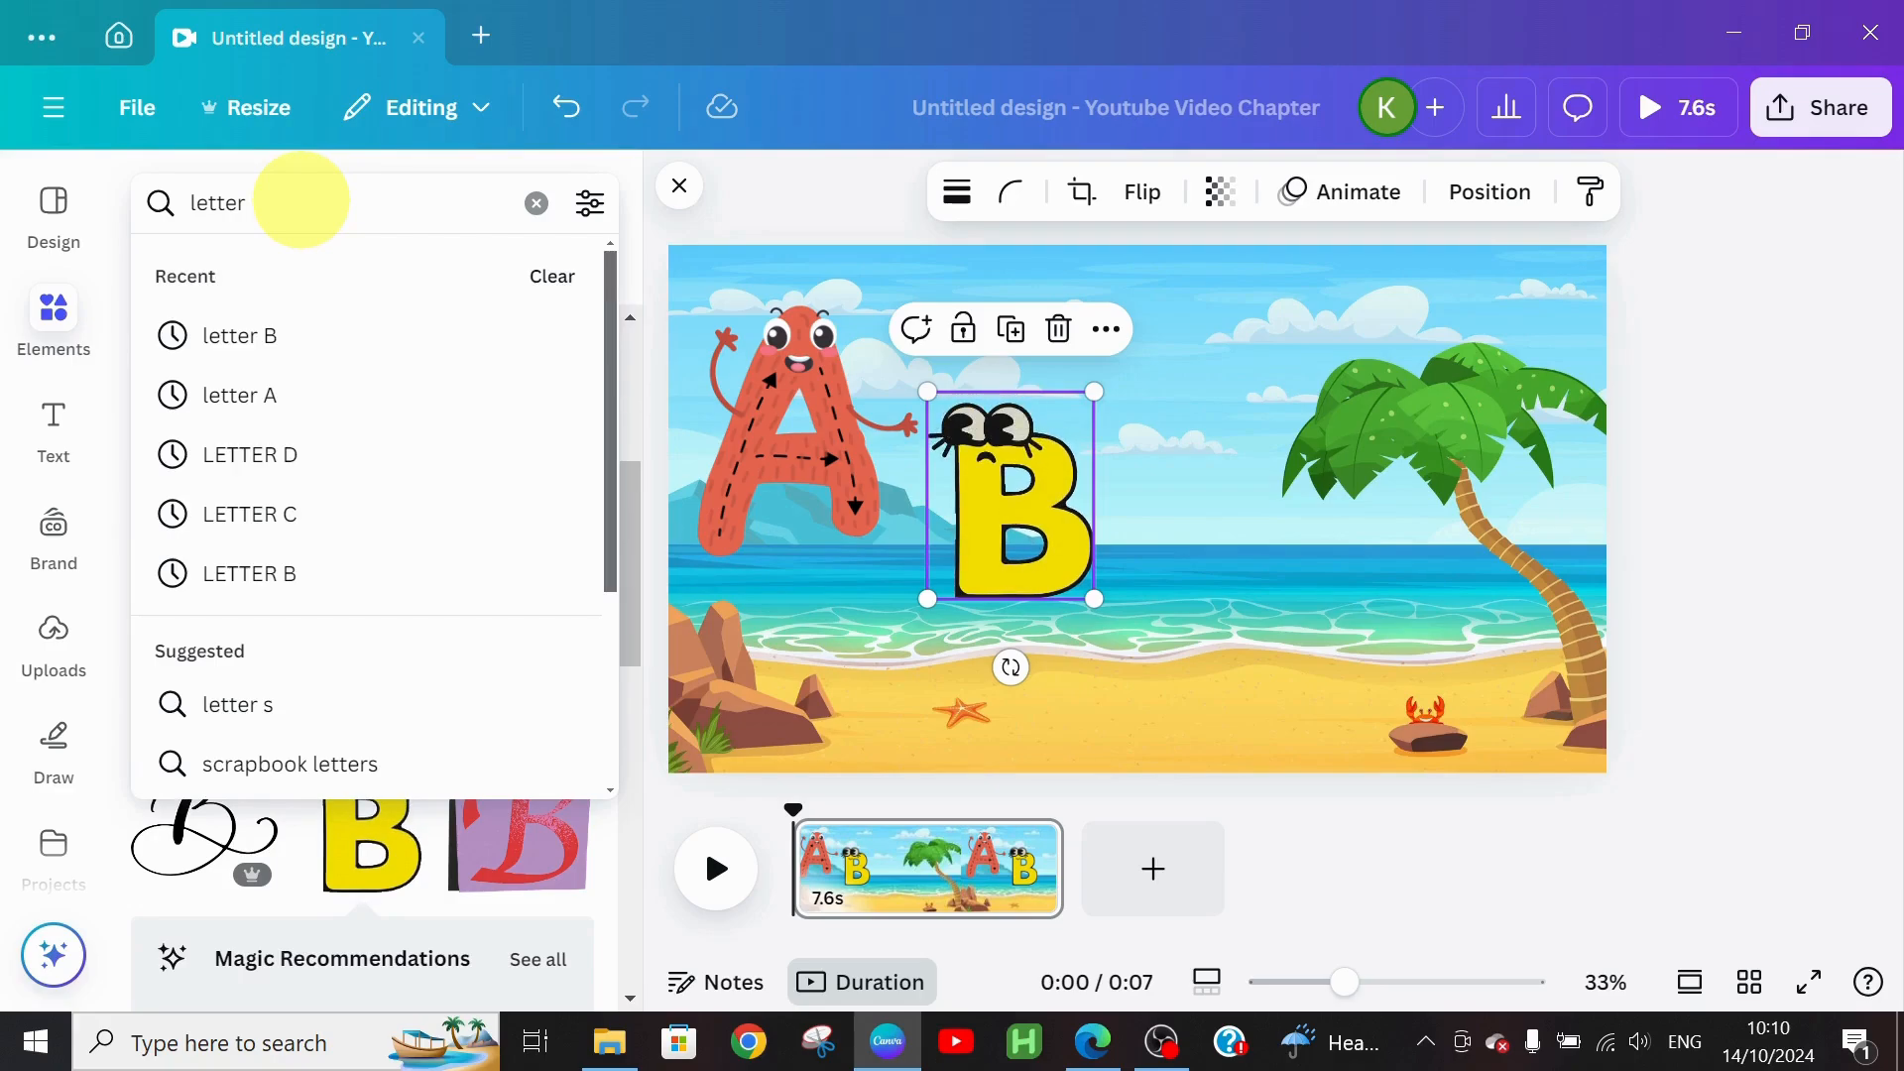
pyautogui.write('C')
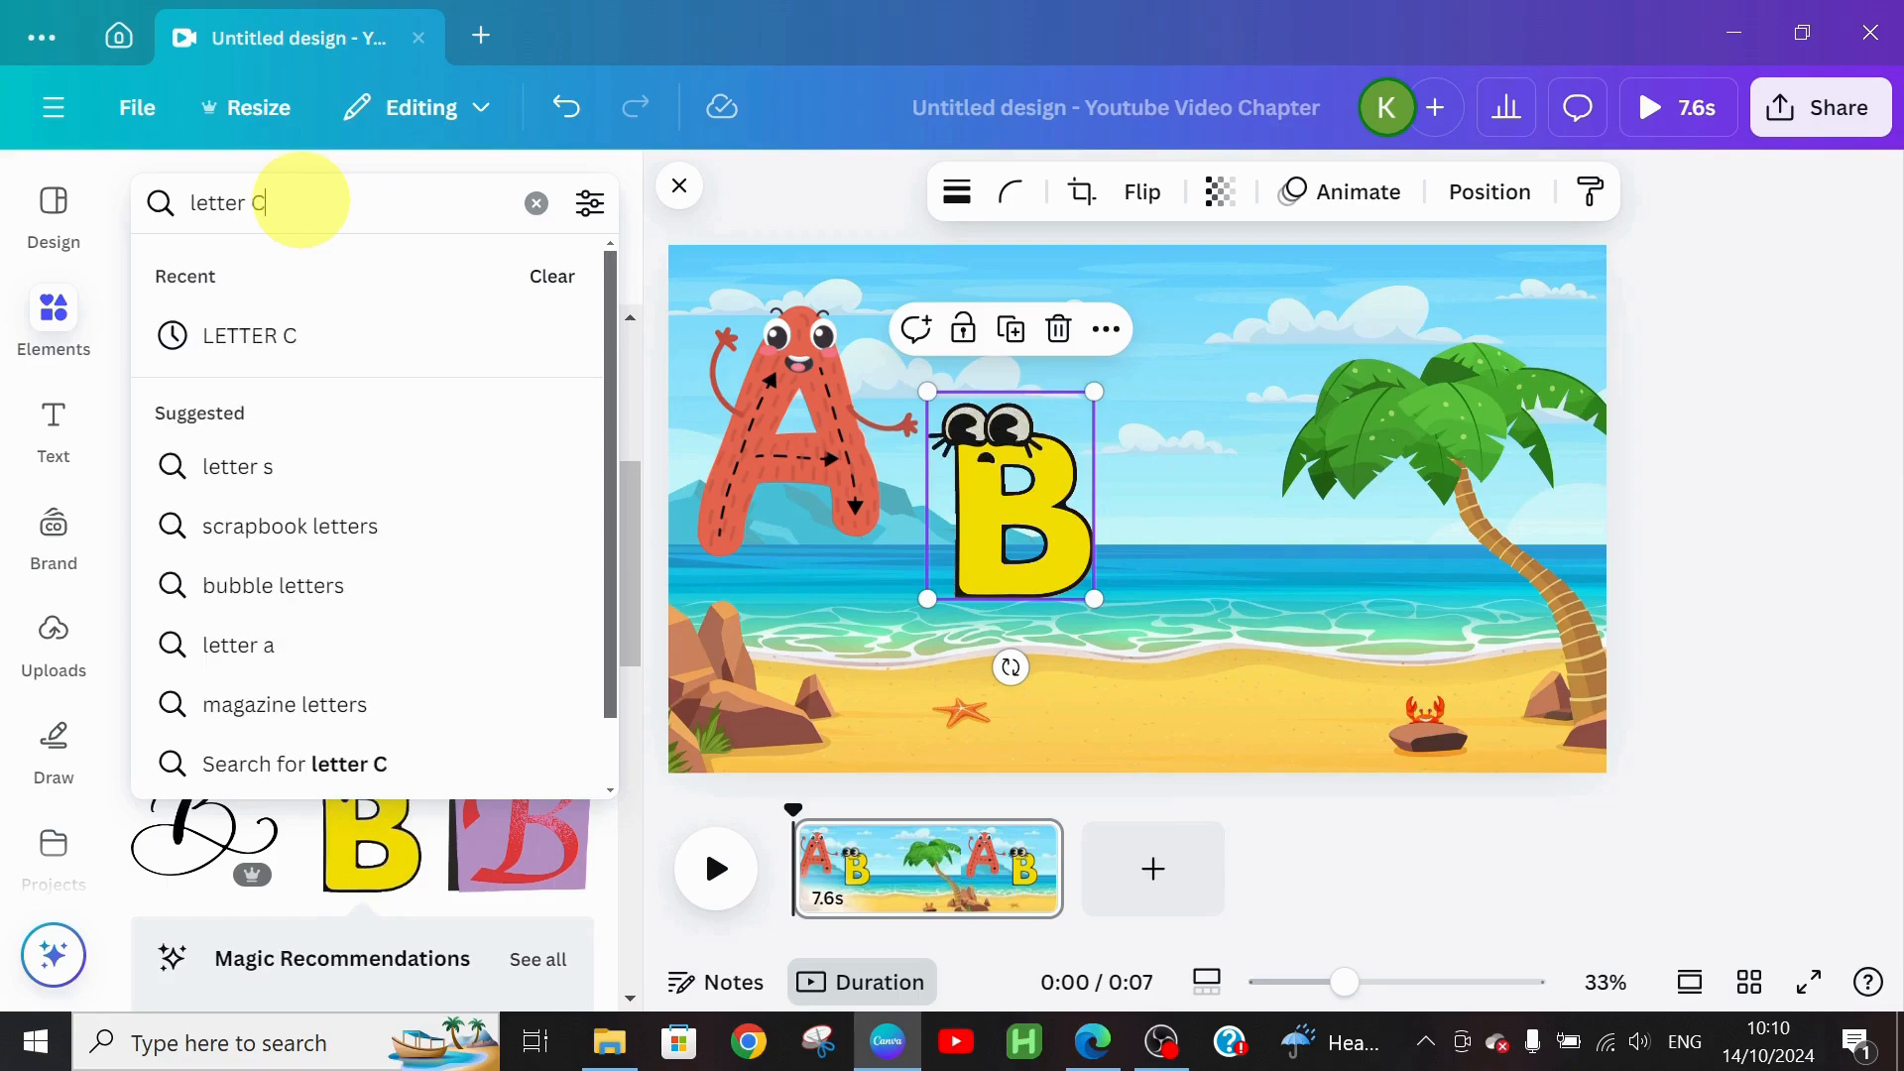
pyautogui.press('Return')
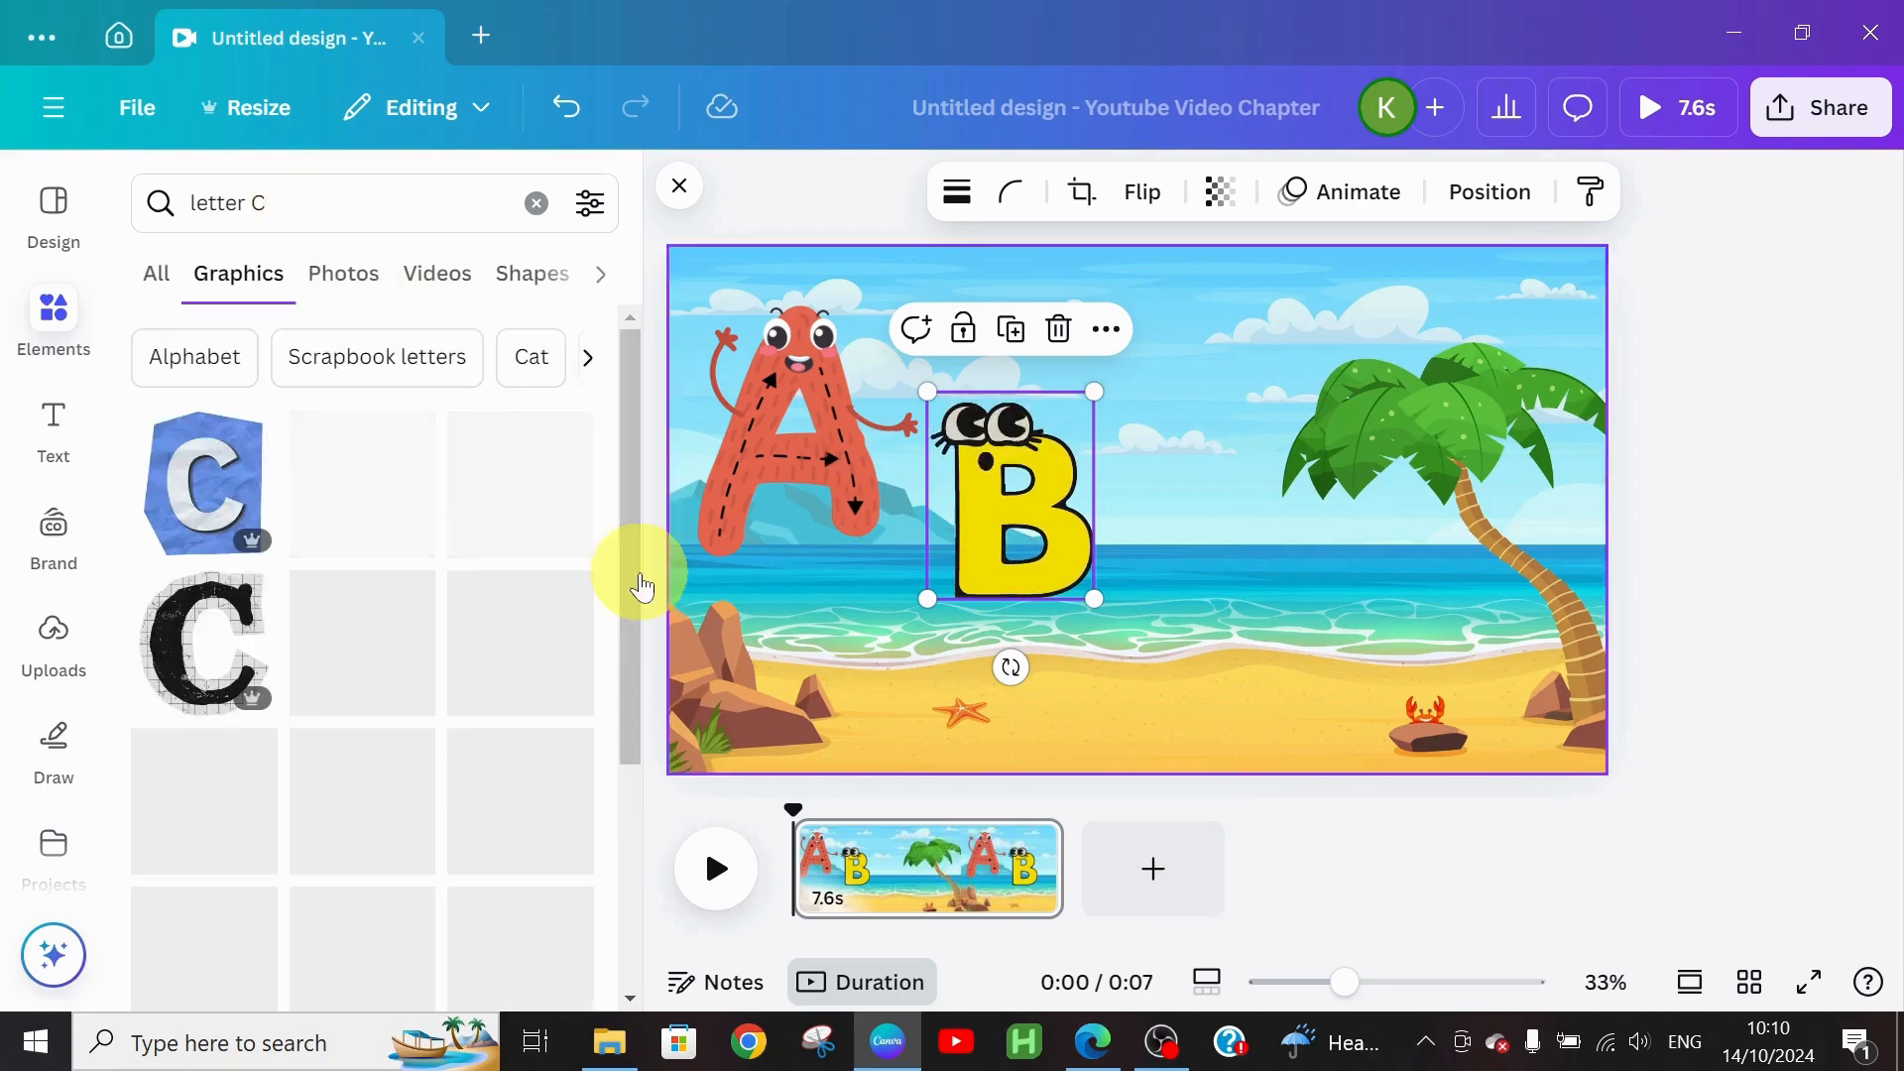
# Step: Add the green letter C with cartoon eyes, scale it down and place it just right of the letter B
pyautogui.scroll(-3, 396, 615)
pyautogui.click(369, 645)
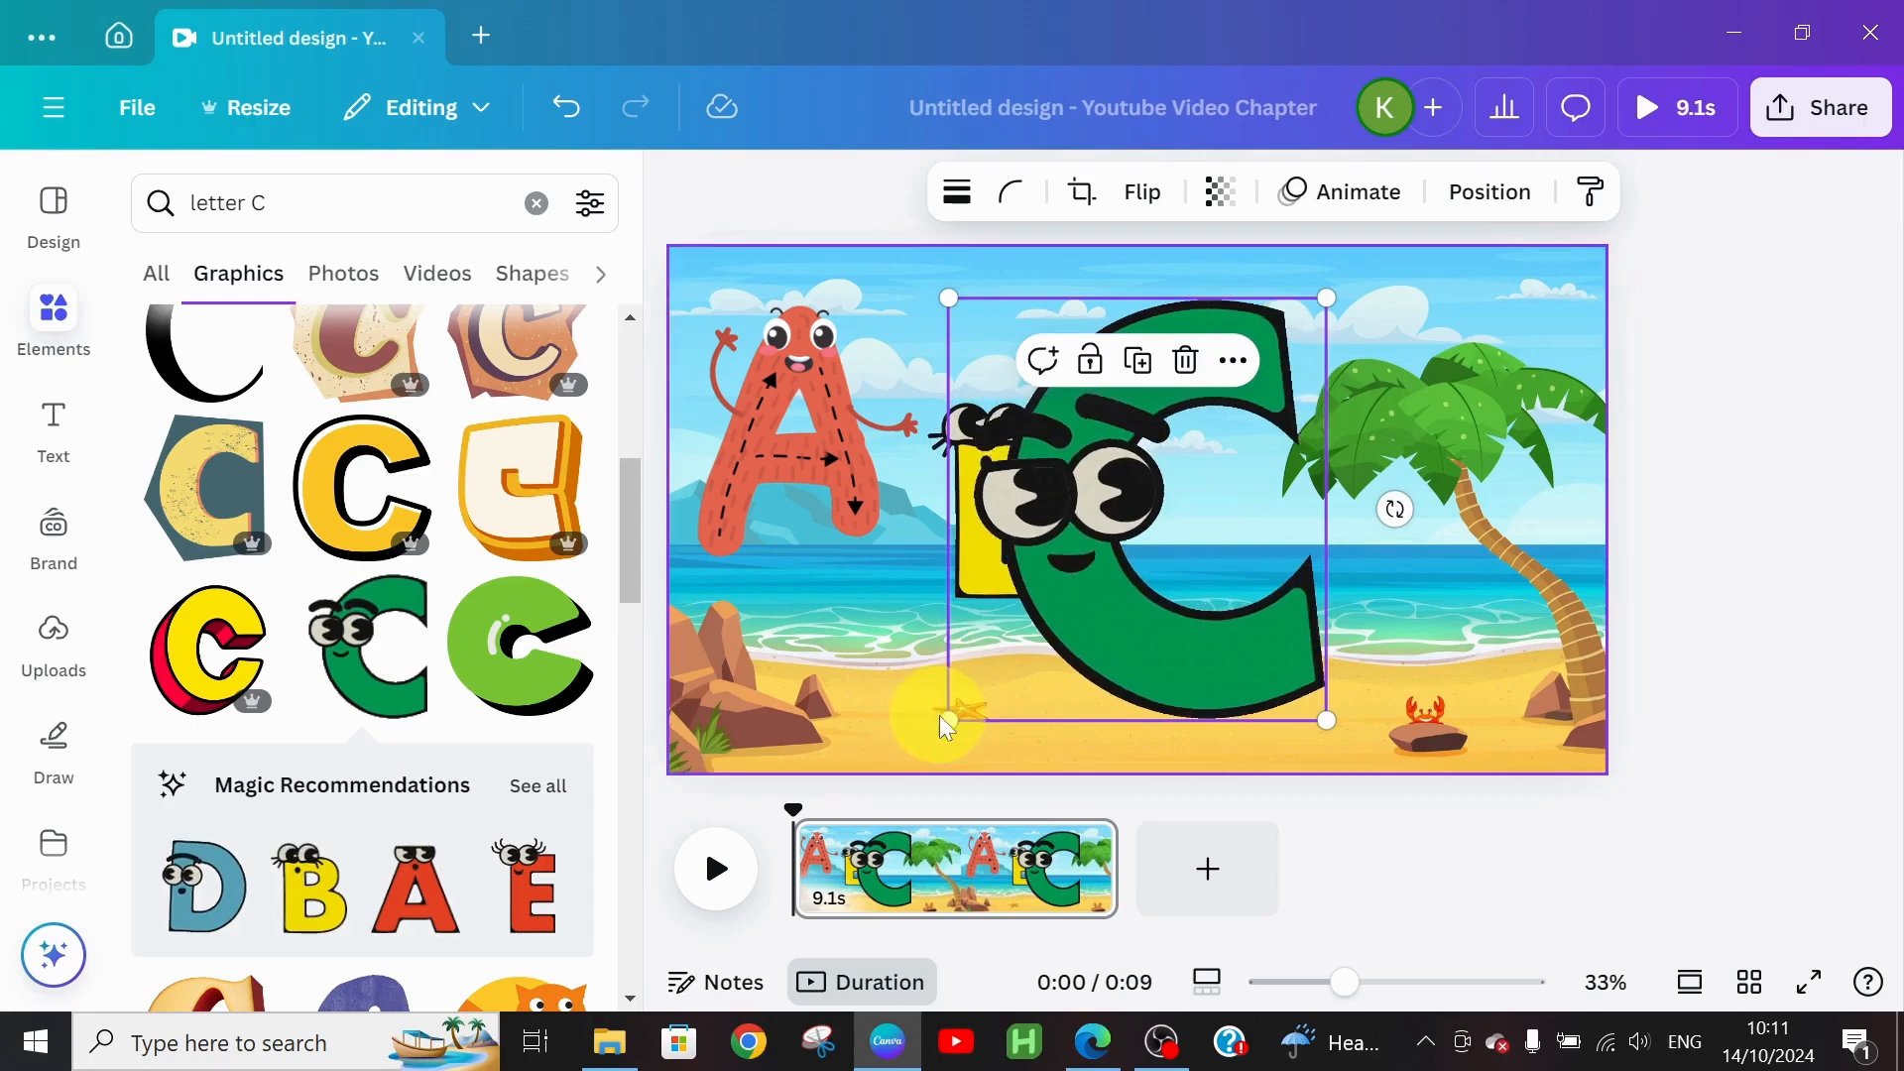
pyautogui.moveTo(949, 720); pyautogui.dragTo(1143, 702)
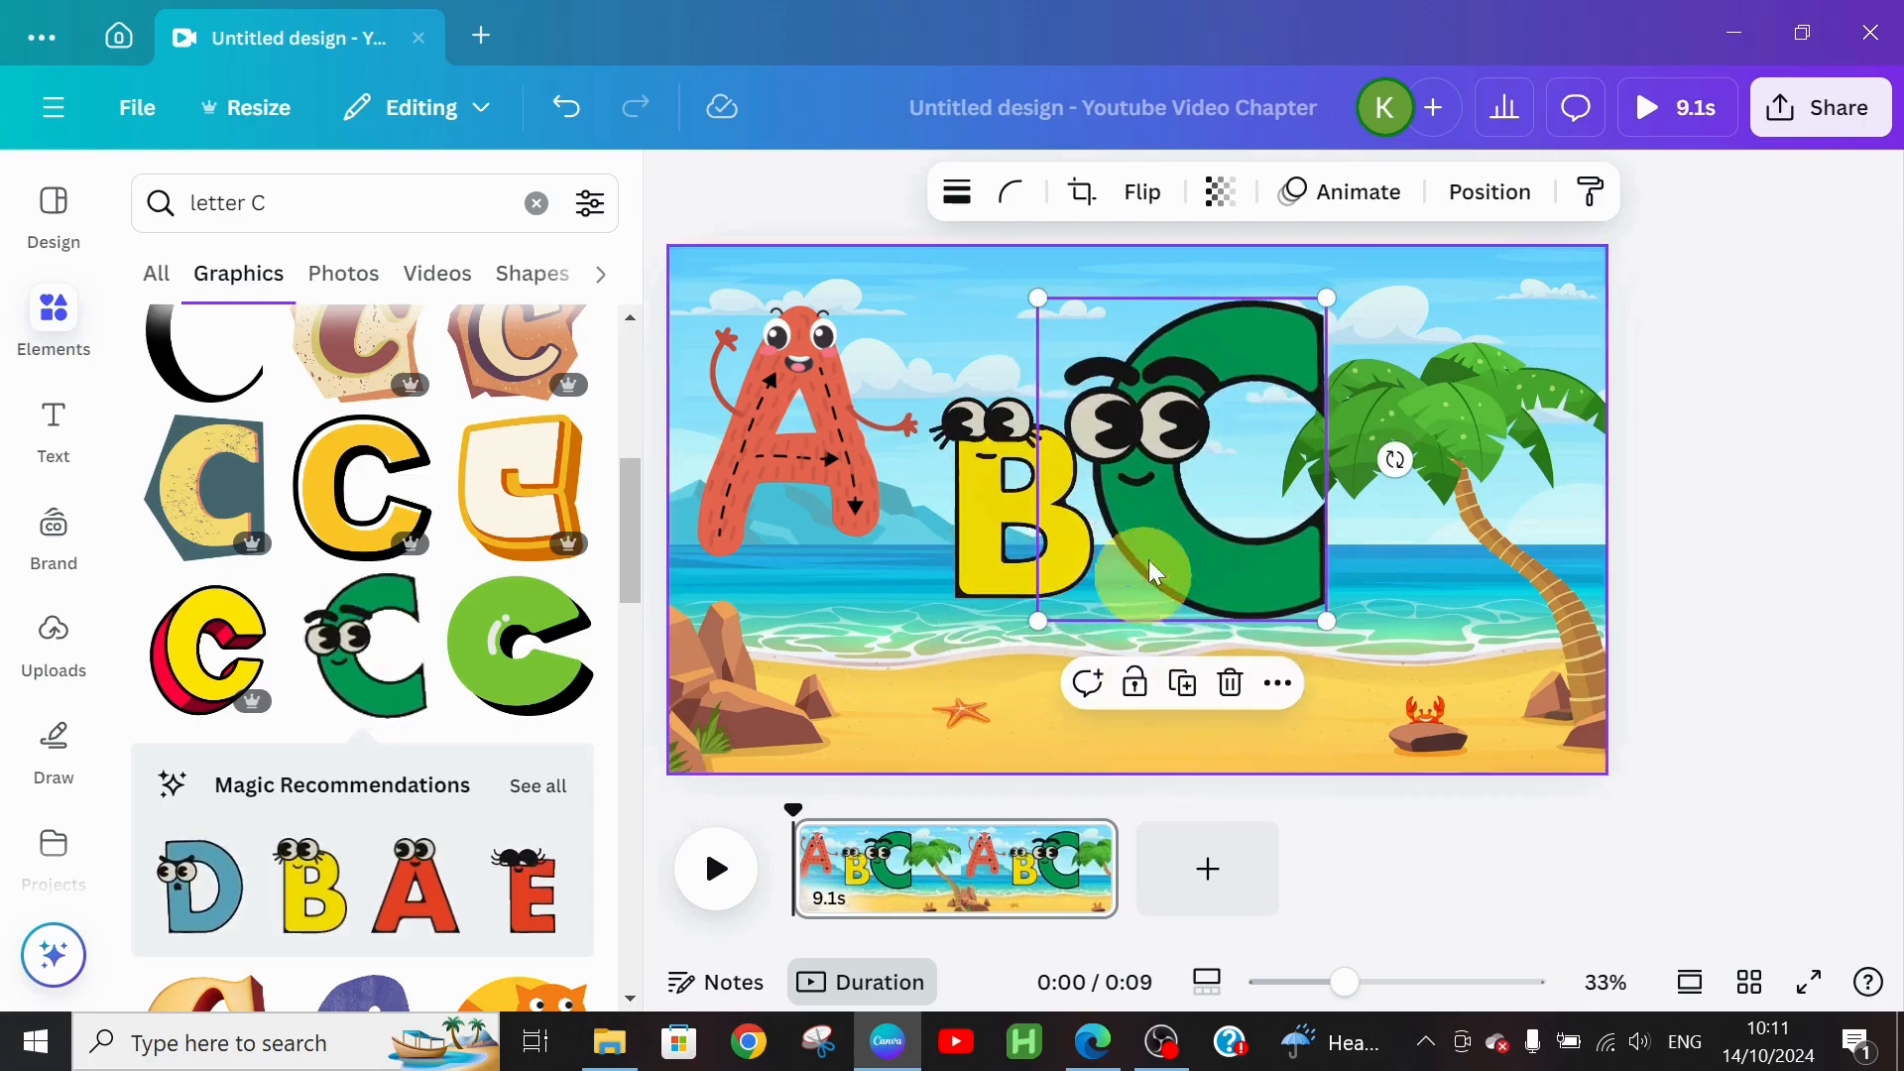
pyautogui.moveTo(1210, 502); pyautogui.dragTo(1277, 555)
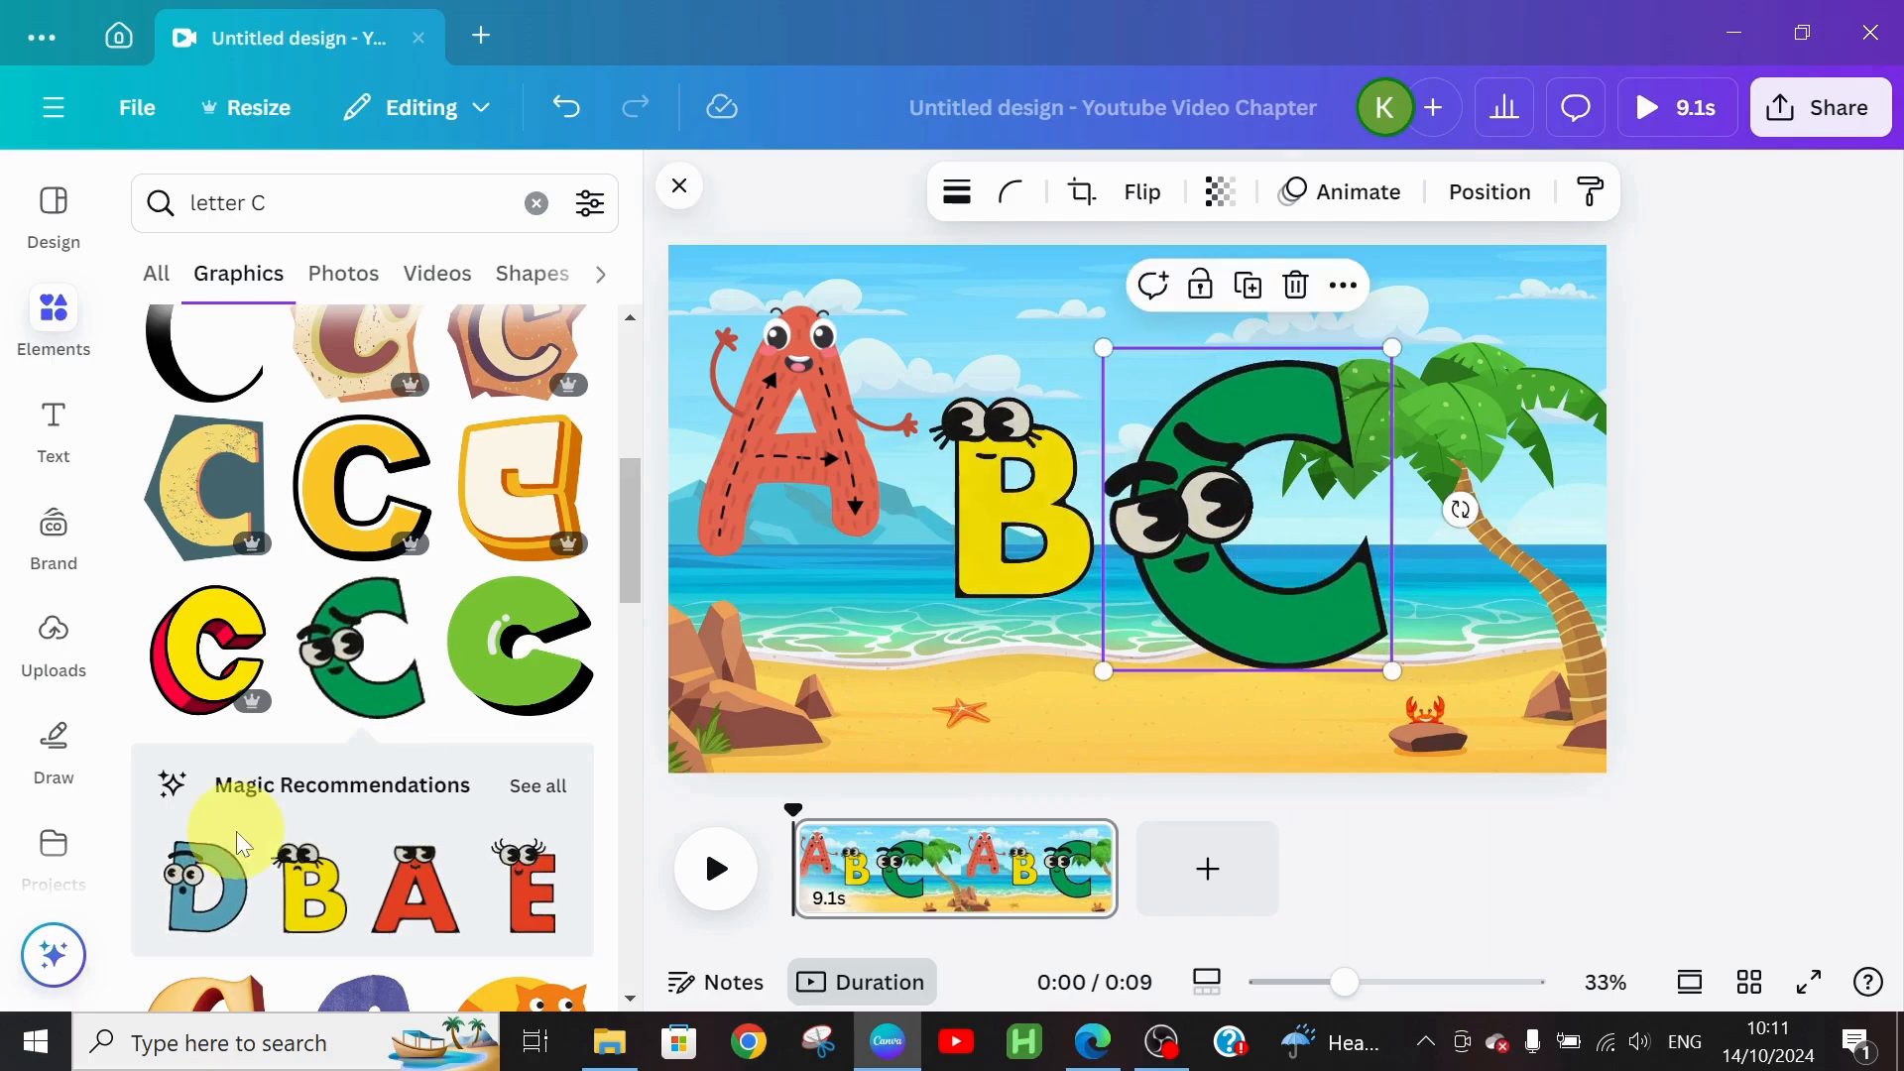
# Step: Add the blue letter D with cartoon eyes, shrink it and move it to the sky at the page's upper right
pyautogui.click(189, 888)
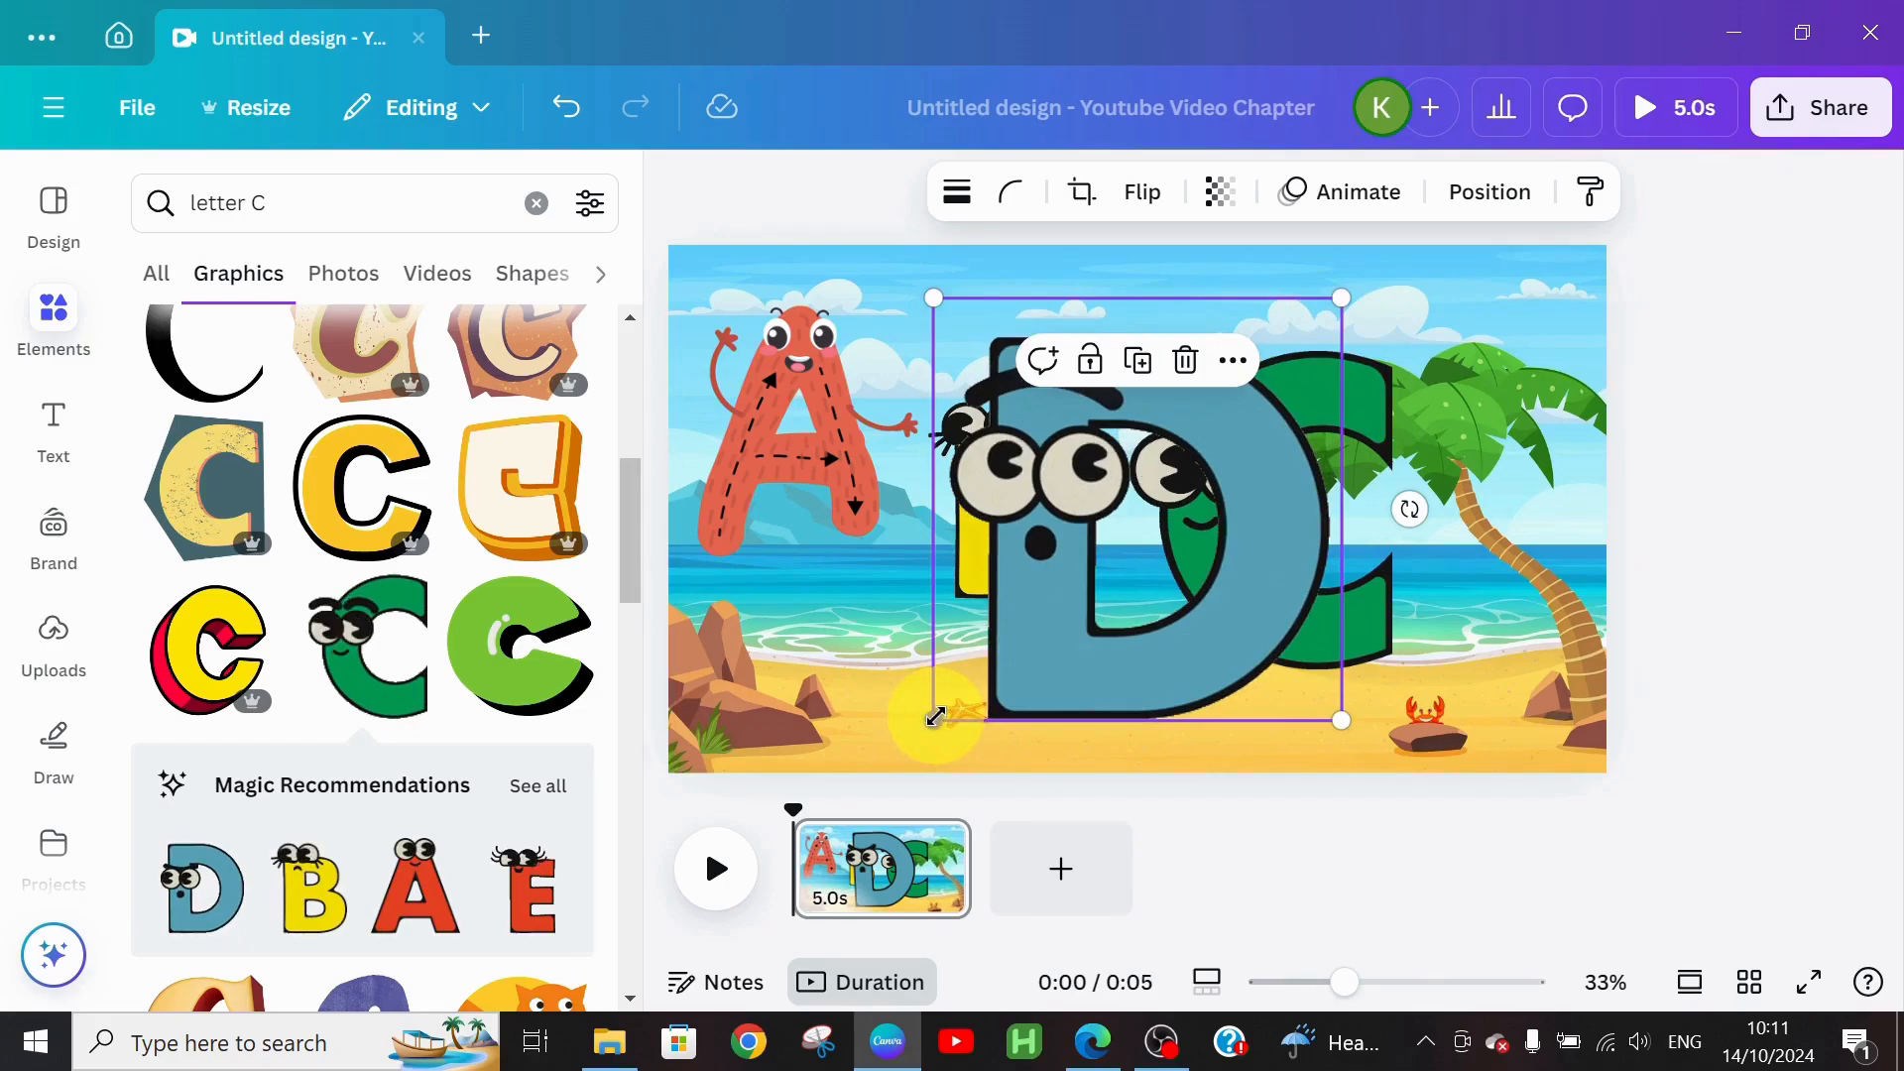
pyautogui.moveTo(933, 721); pyautogui.dragTo(1259, 603)
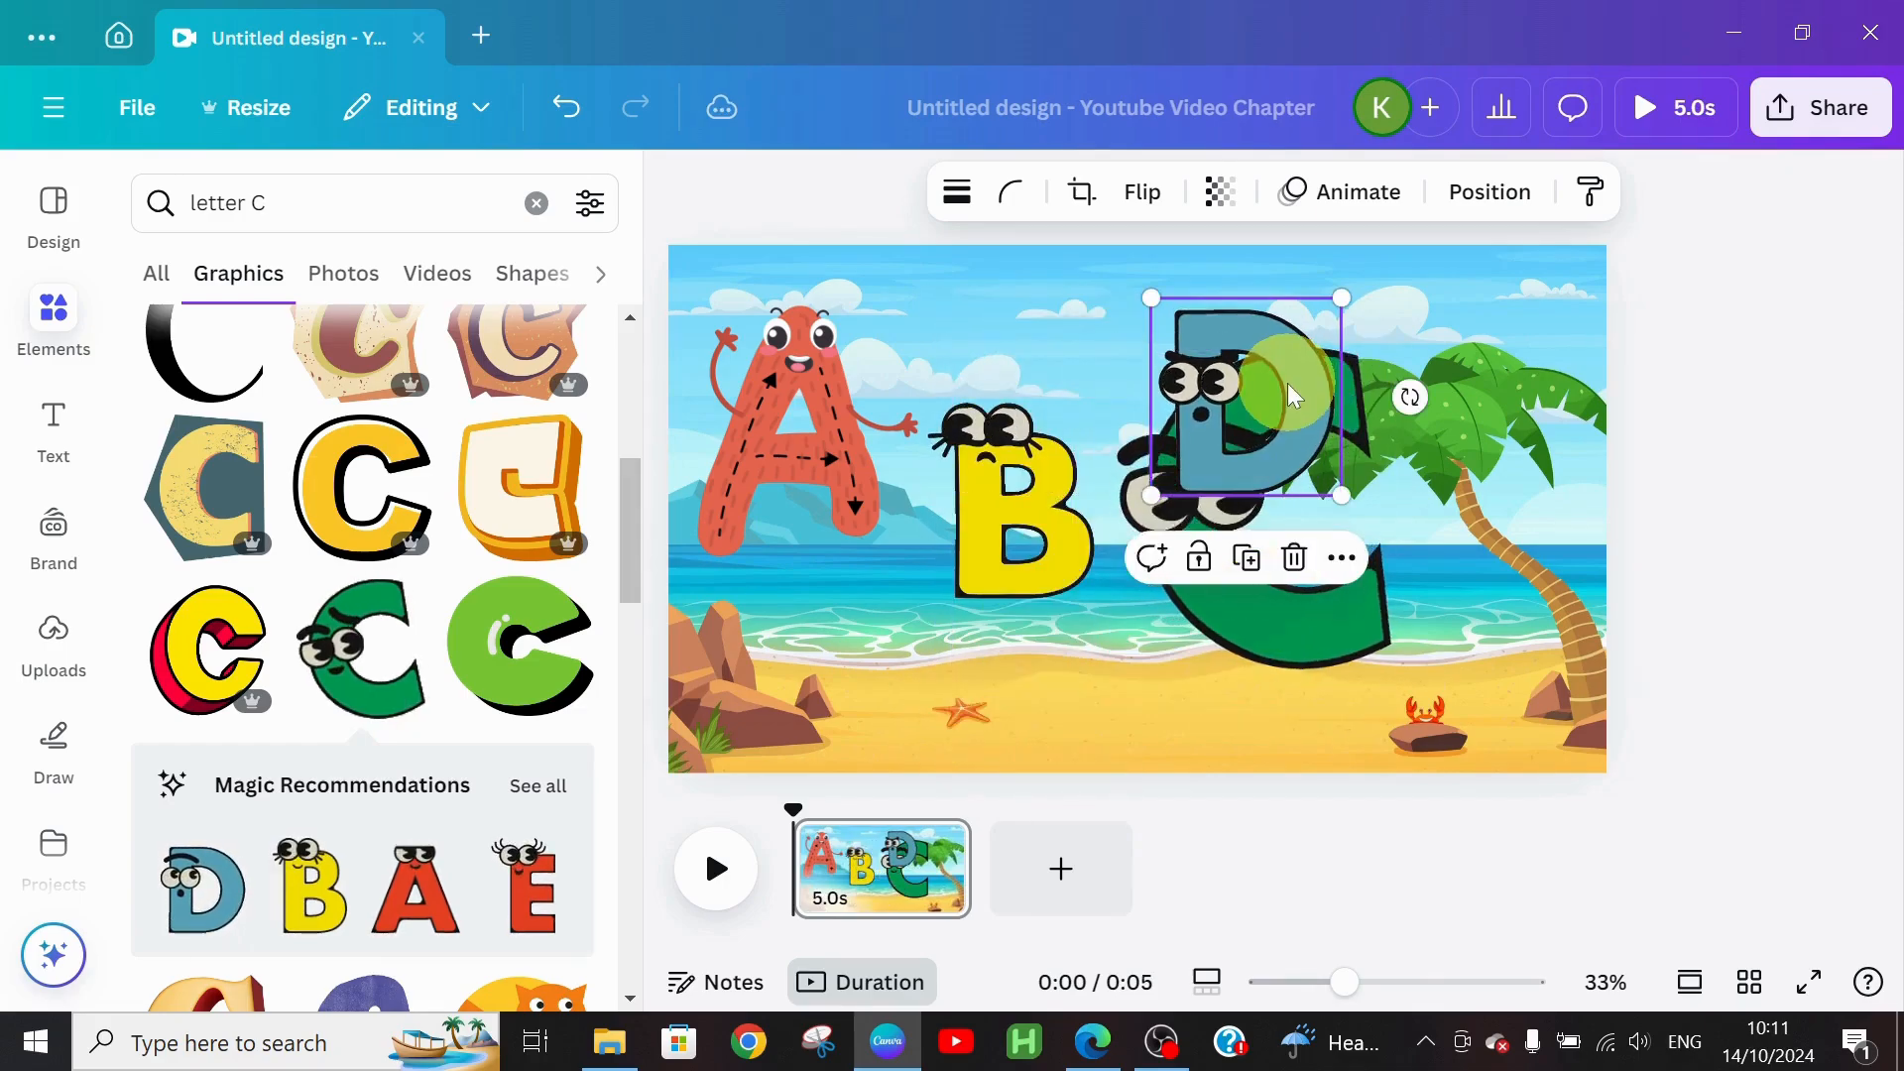
pyautogui.moveTo(1287, 383); pyautogui.dragTo(1524, 330)
# Step: Shrink the letter C and raise it into the sky, and lower the letter D in front of the palm trunk
pyautogui.click(1264, 609)
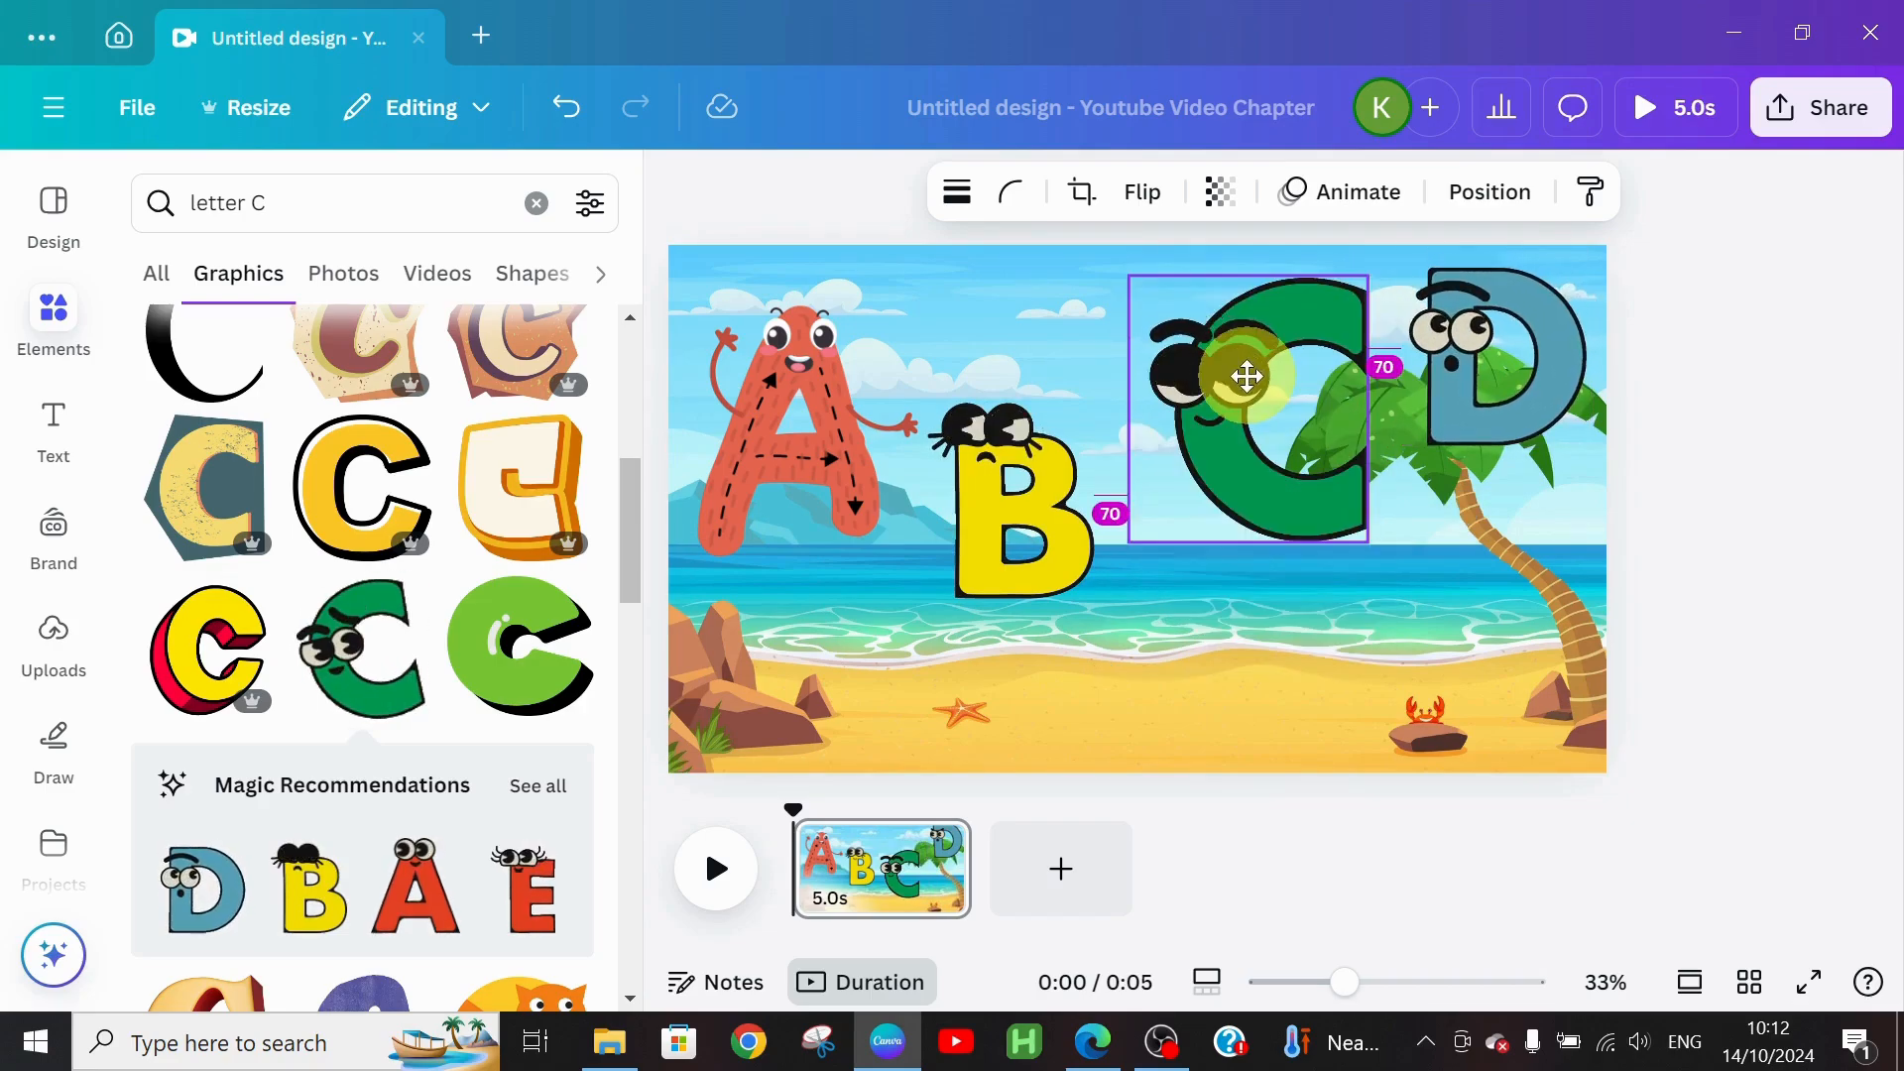
pyautogui.moveTo(1246, 378); pyautogui.dragTo(1229, 378)
pyautogui.moveTo(1515, 348); pyautogui.dragTo(1526, 532)
# Step: Apply the Photo Flow animation to the beach background image
pyautogui.click(1103, 687)
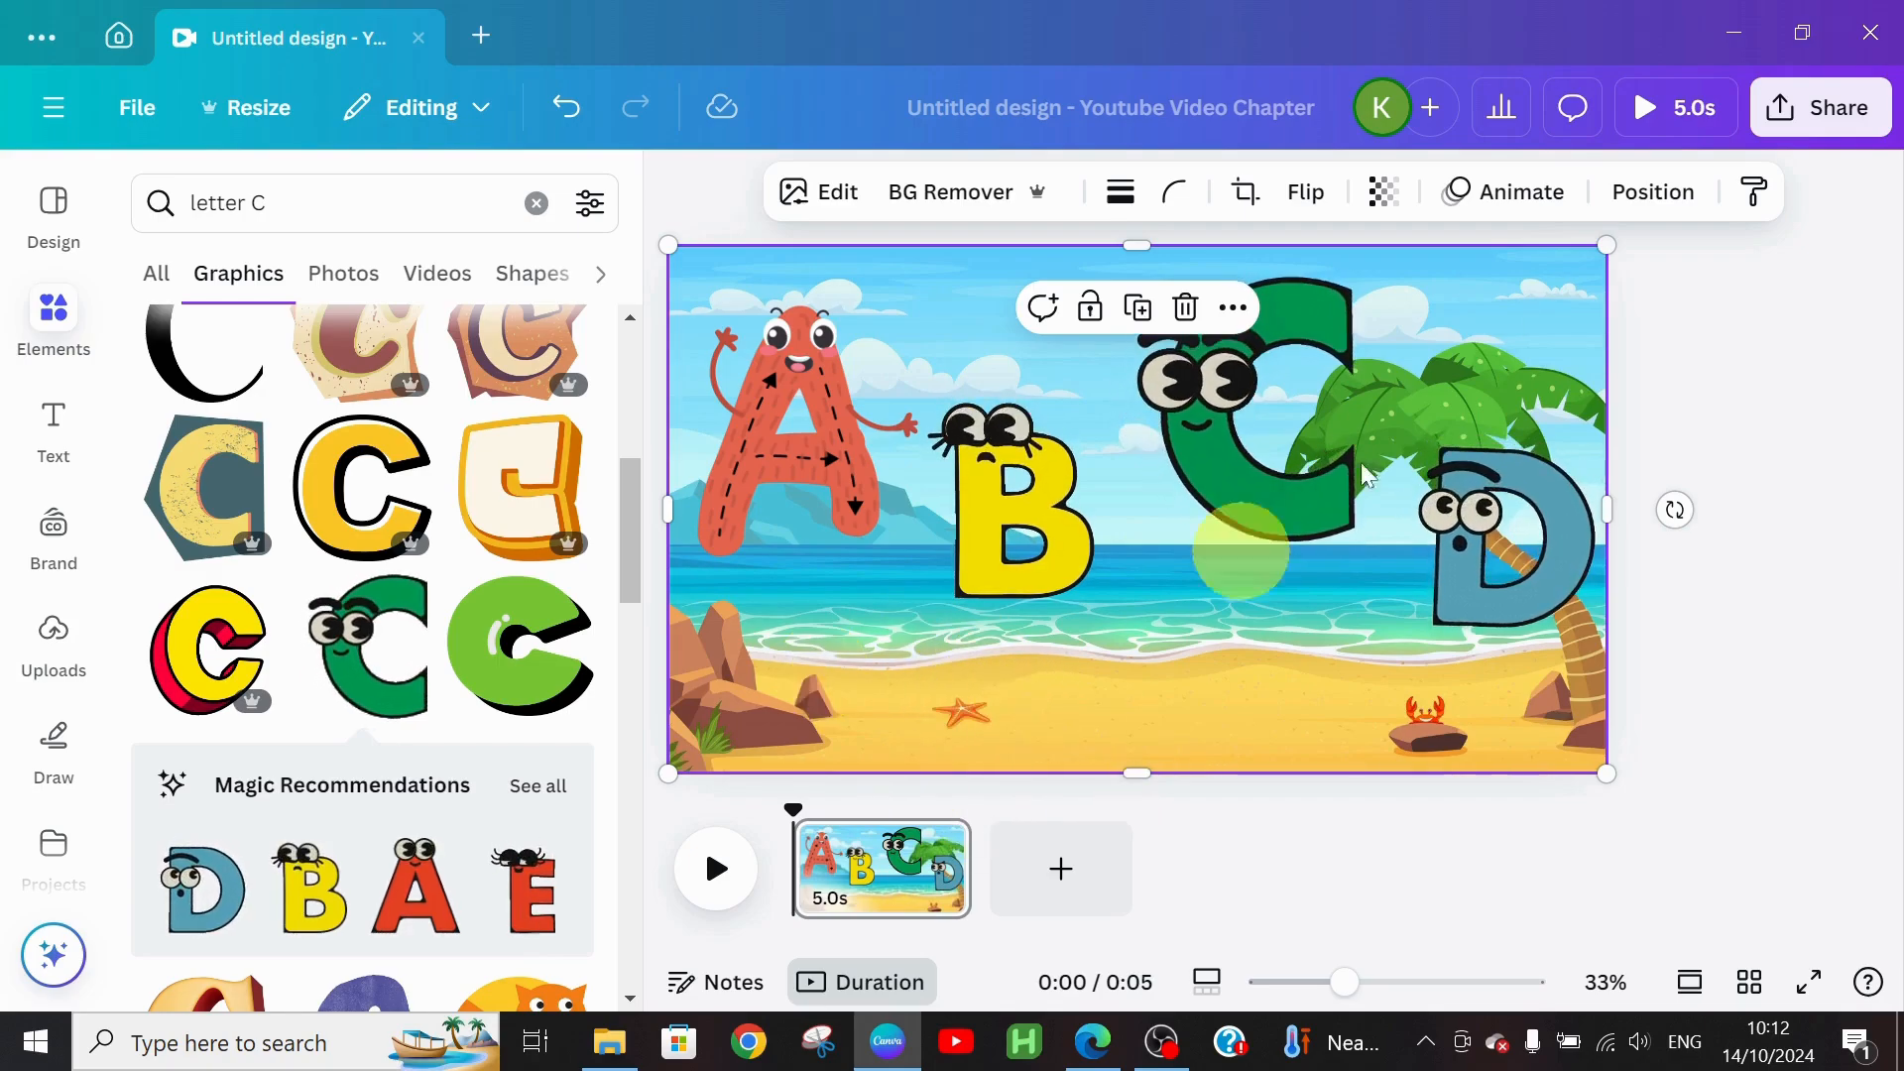
pyautogui.click(1521, 192)
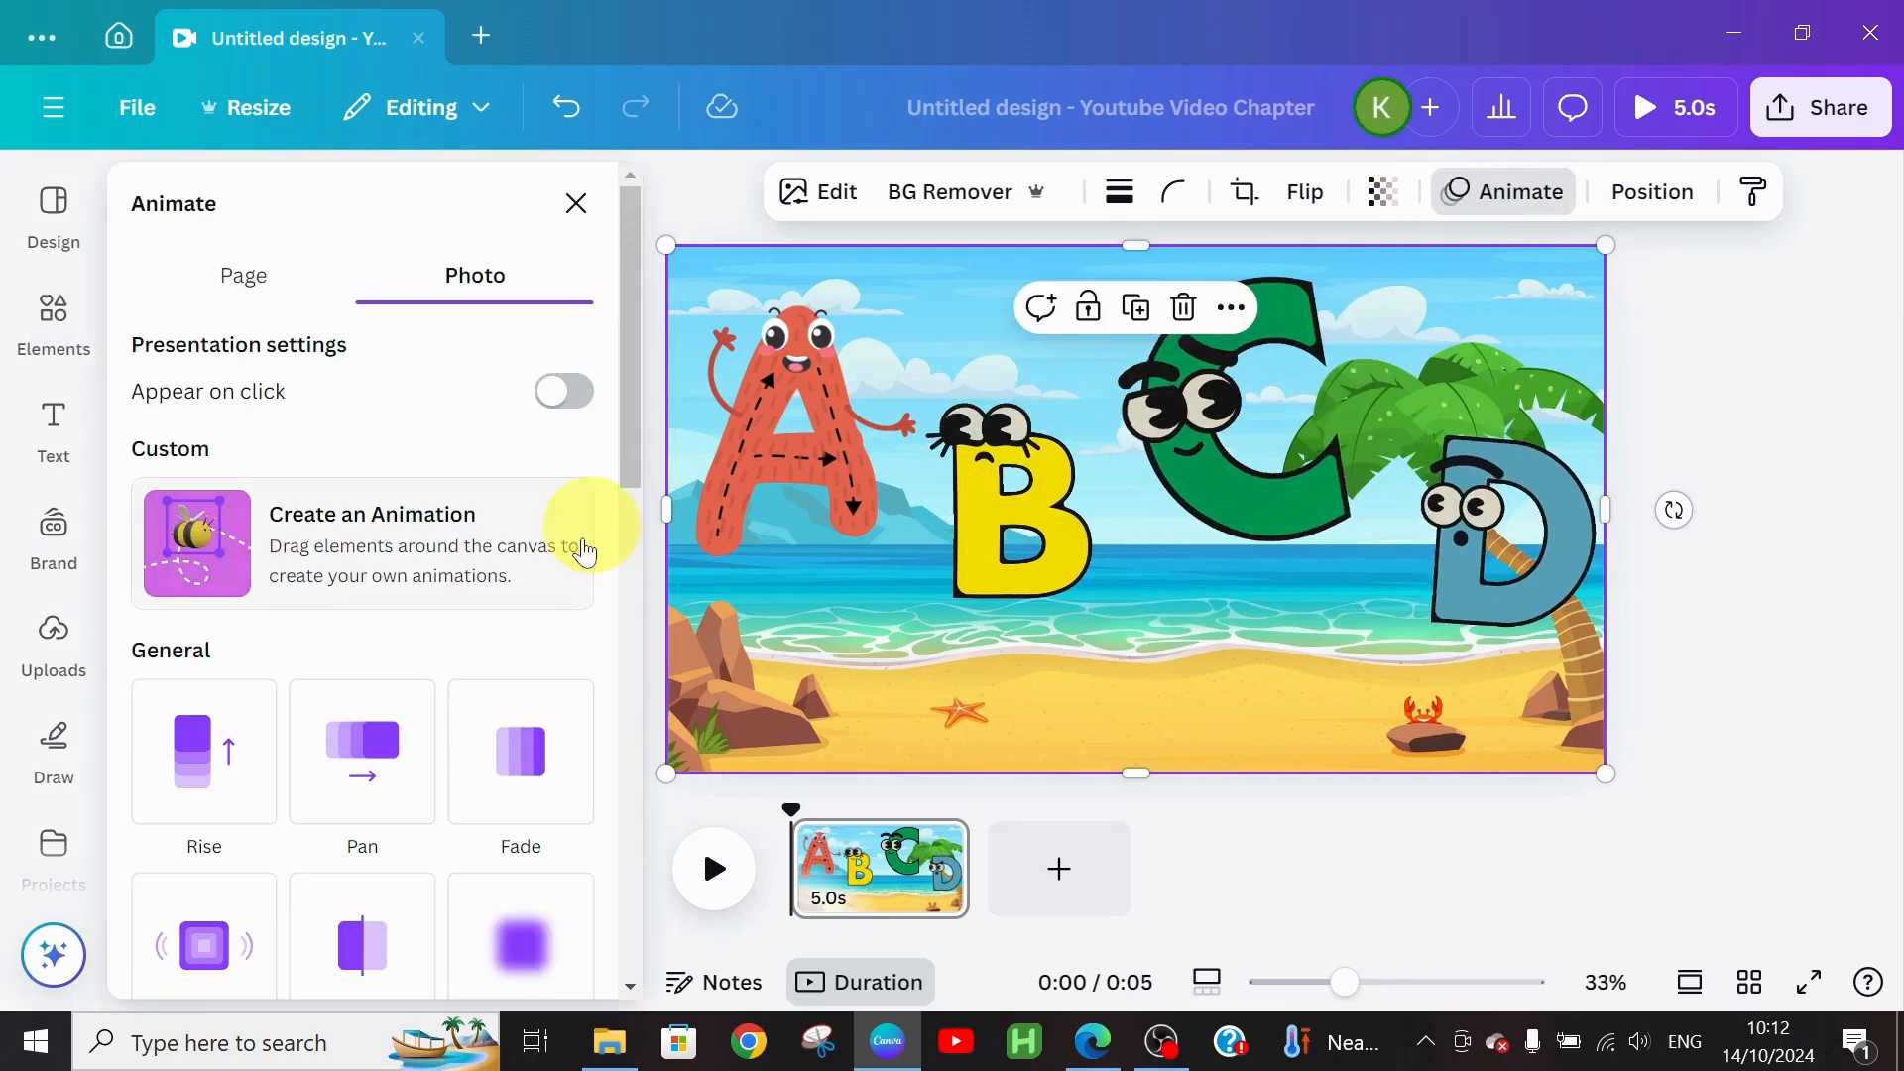
pyautogui.moveTo(629, 454); pyautogui.dragTo(600, 883)
pyautogui.click(210, 734)
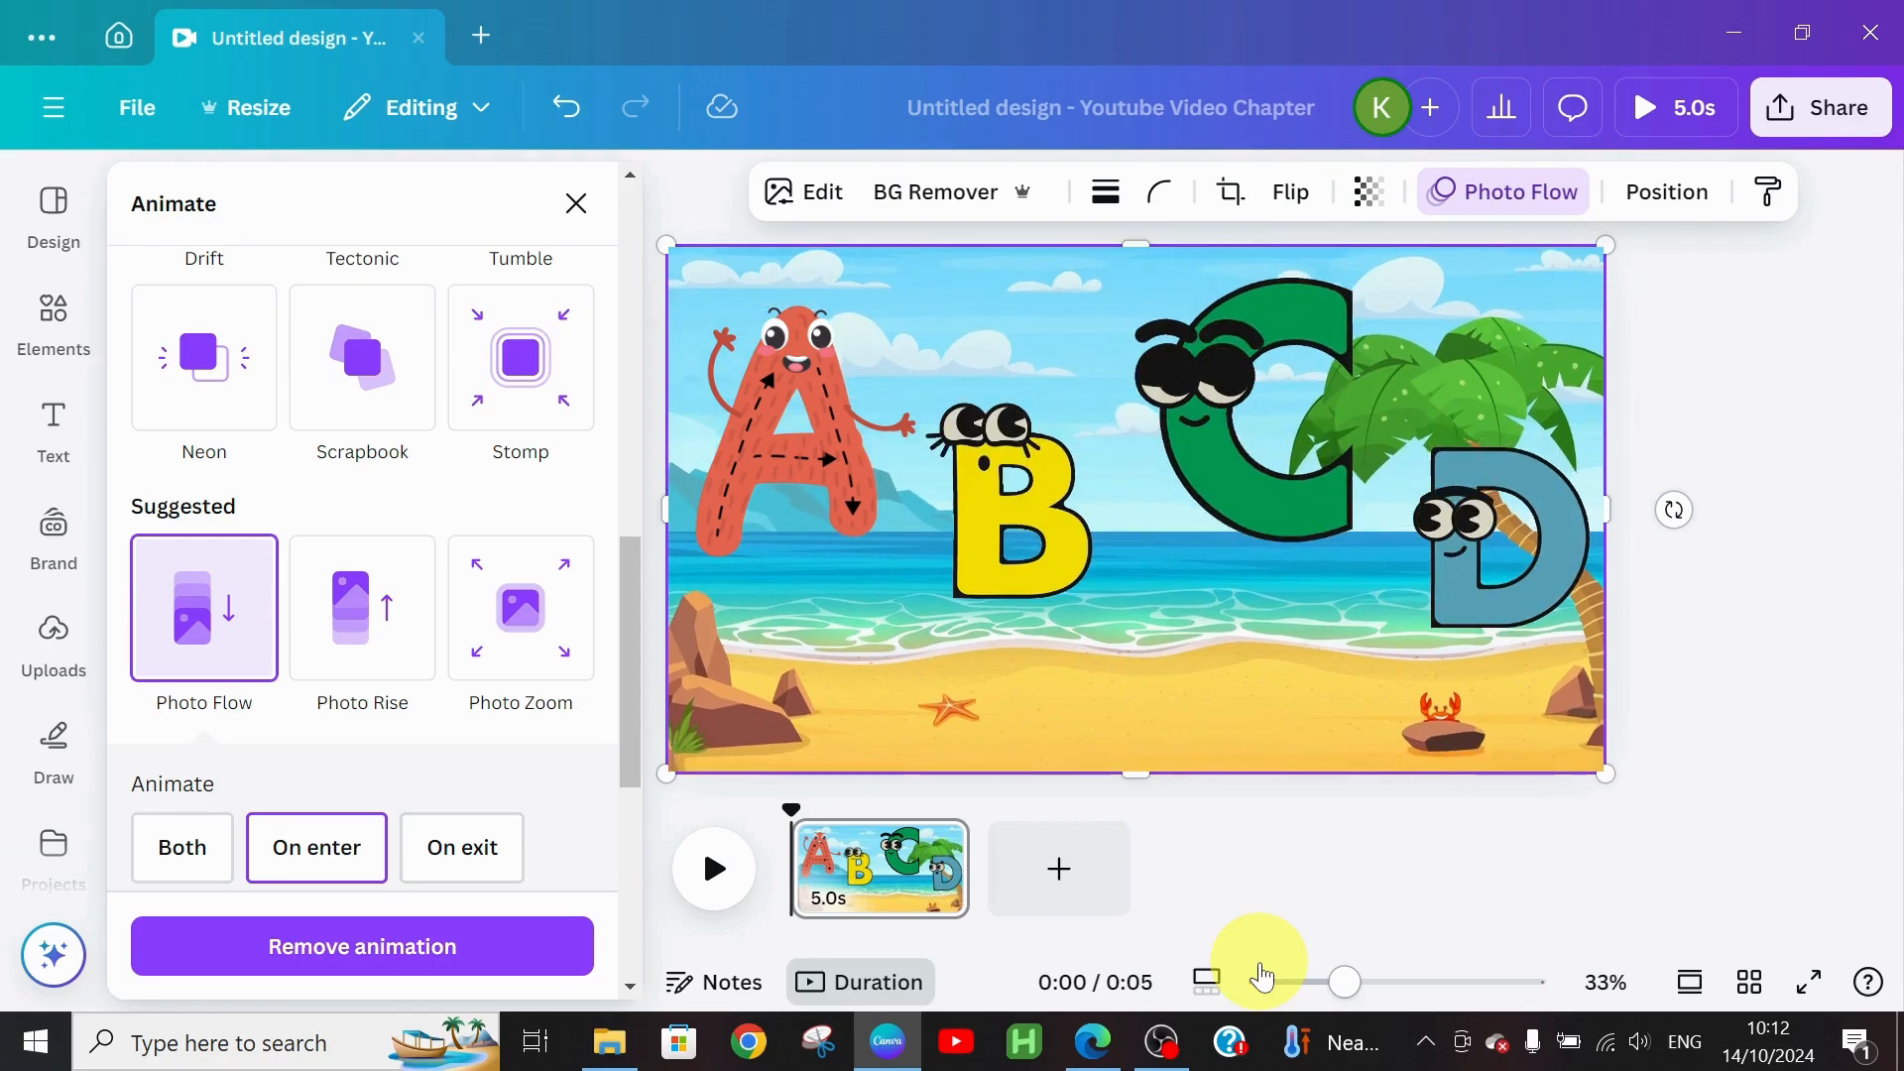
# Step: Apply the Wiggle add-on effect to the yellow letter B
pyautogui.click(801, 415)
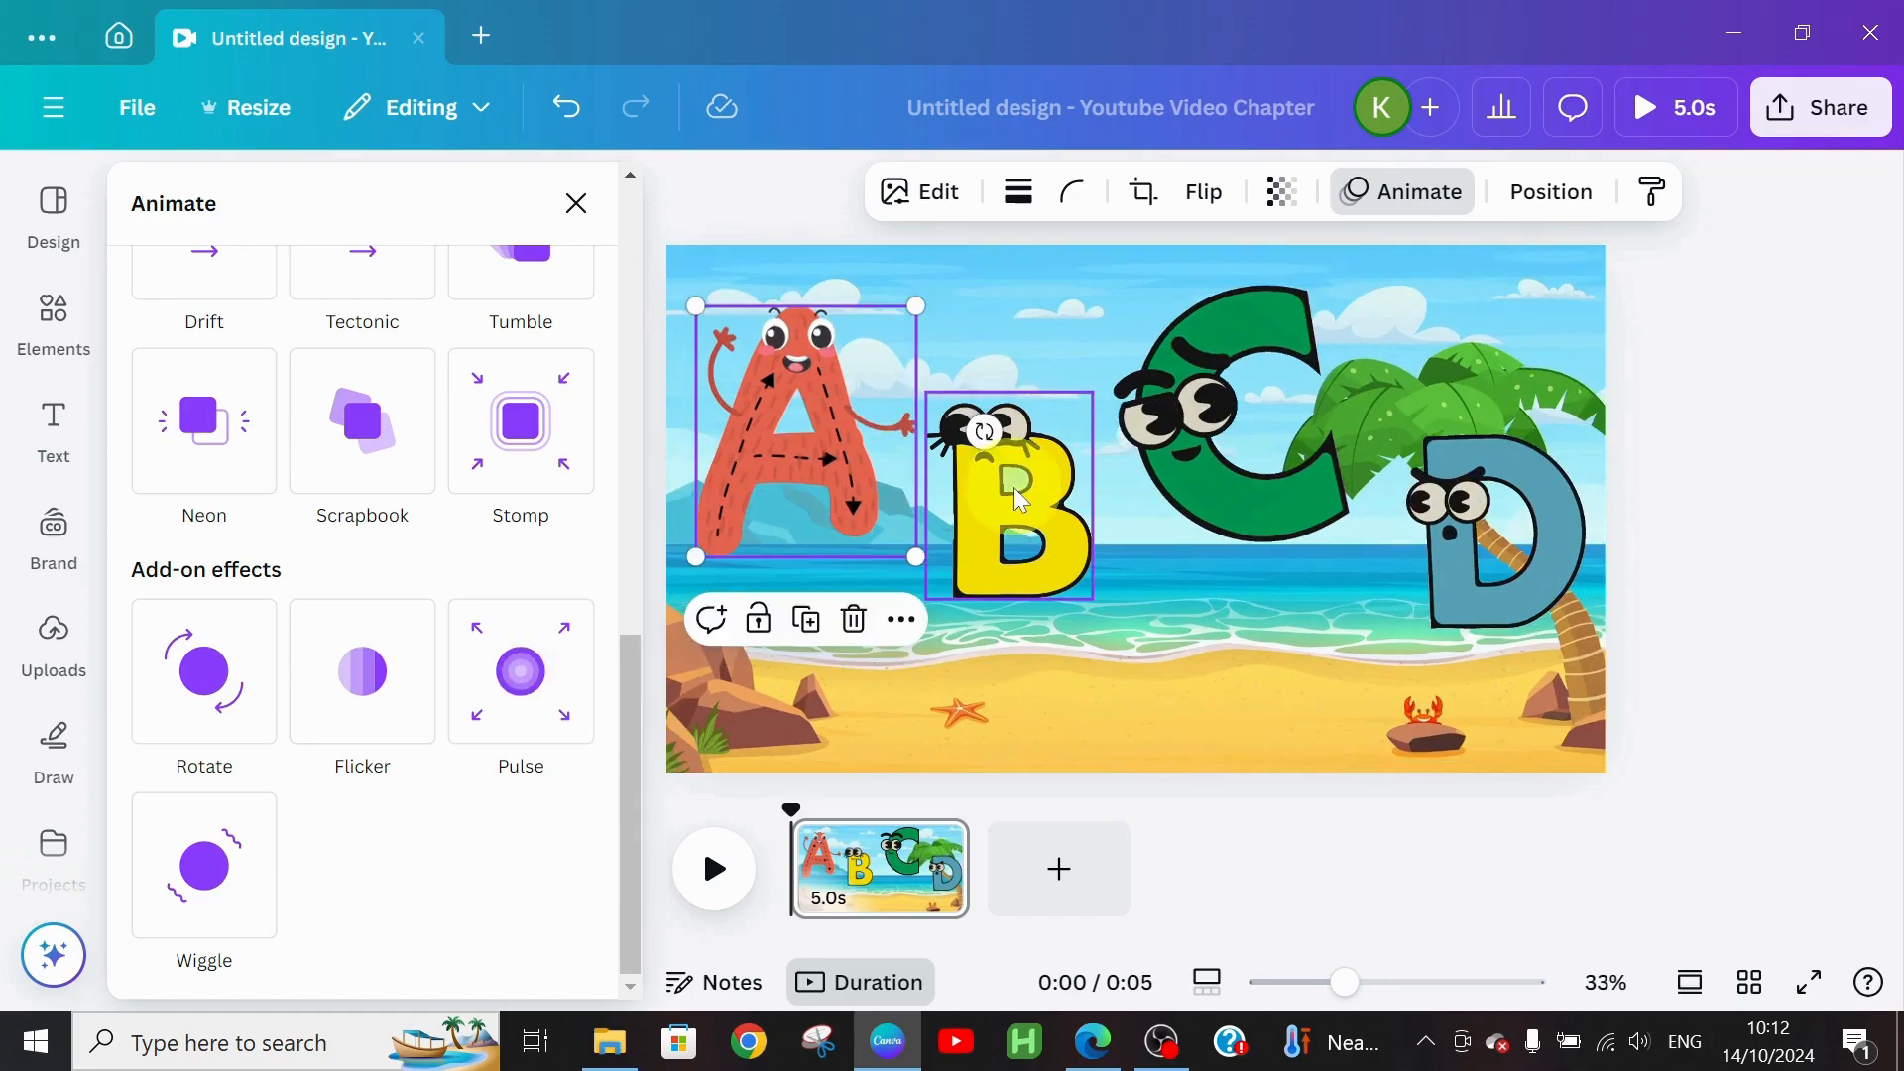
pyautogui.click(1016, 532)
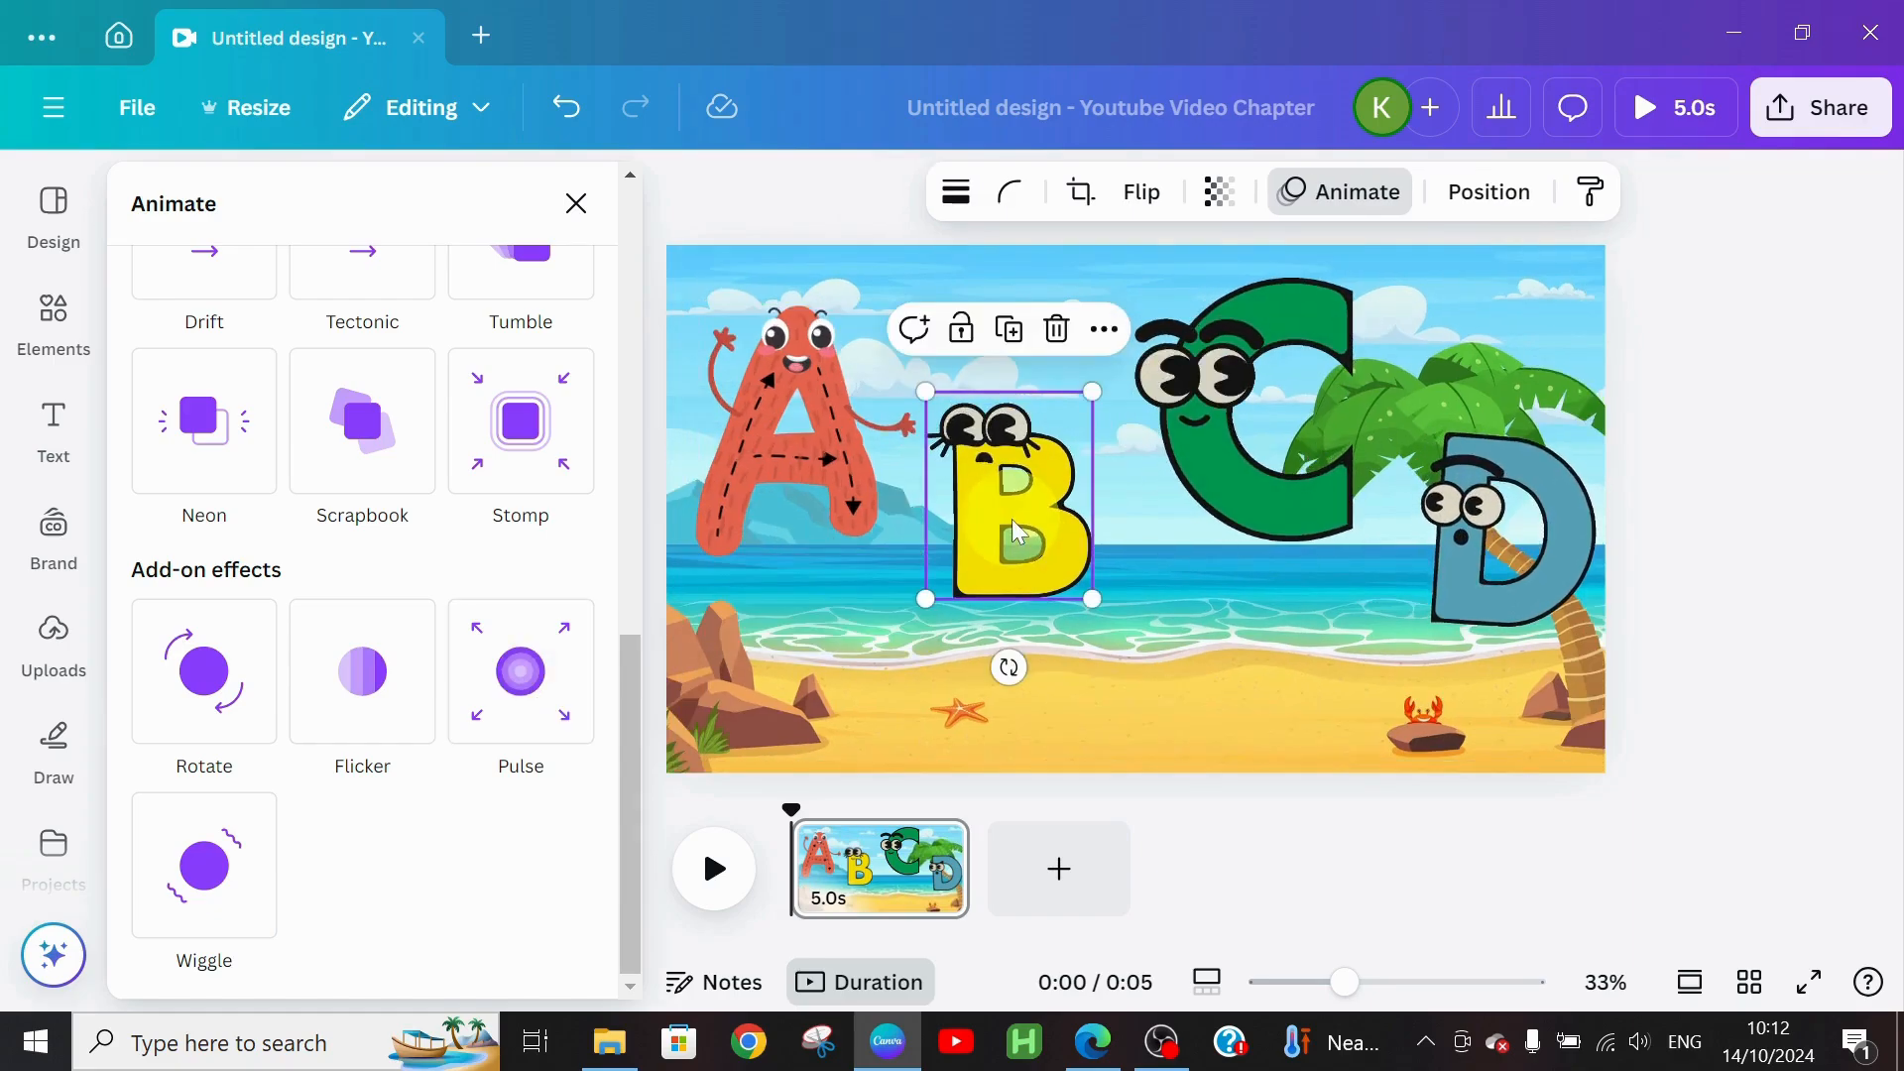
pyautogui.click(238, 866)
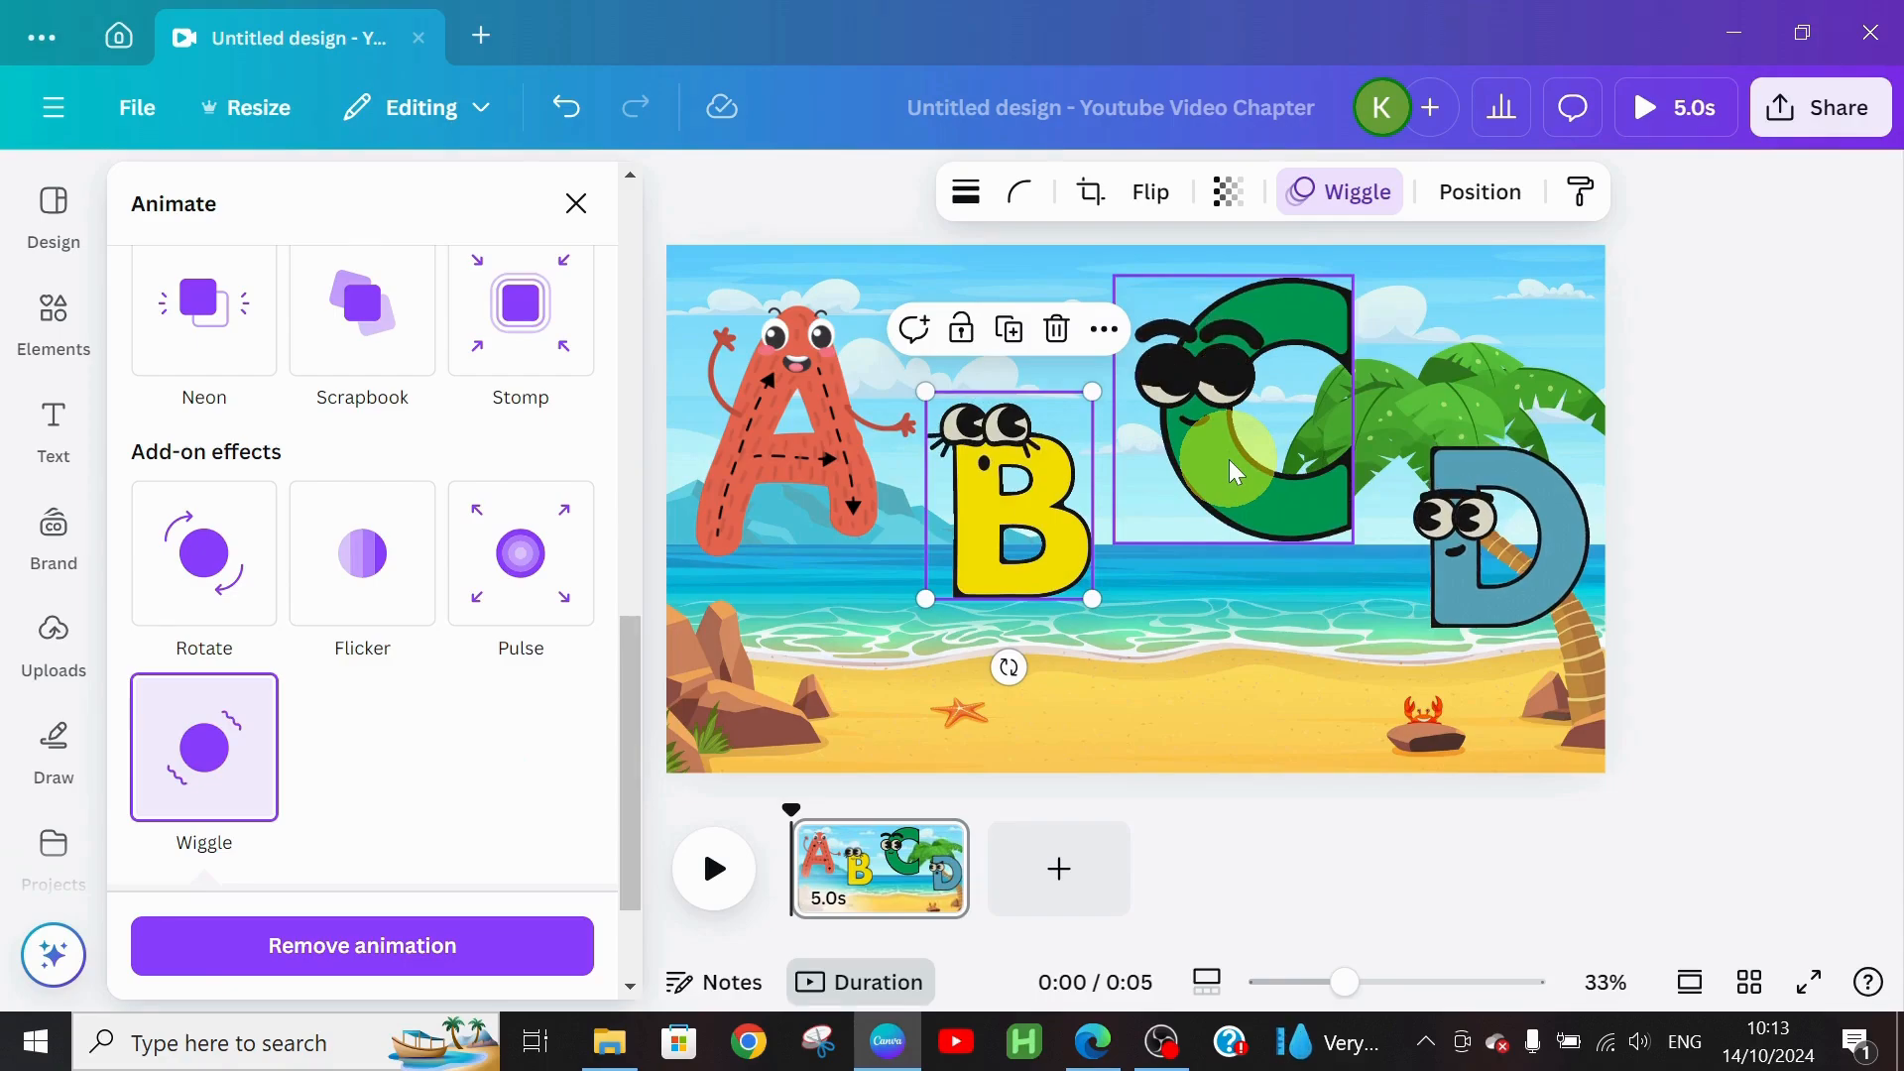
# Step: Apply the Rotate add-on effect to the letter C and the Flicker effect to the letter D
pyautogui.click(1235, 473)
pyautogui.click(211, 691)
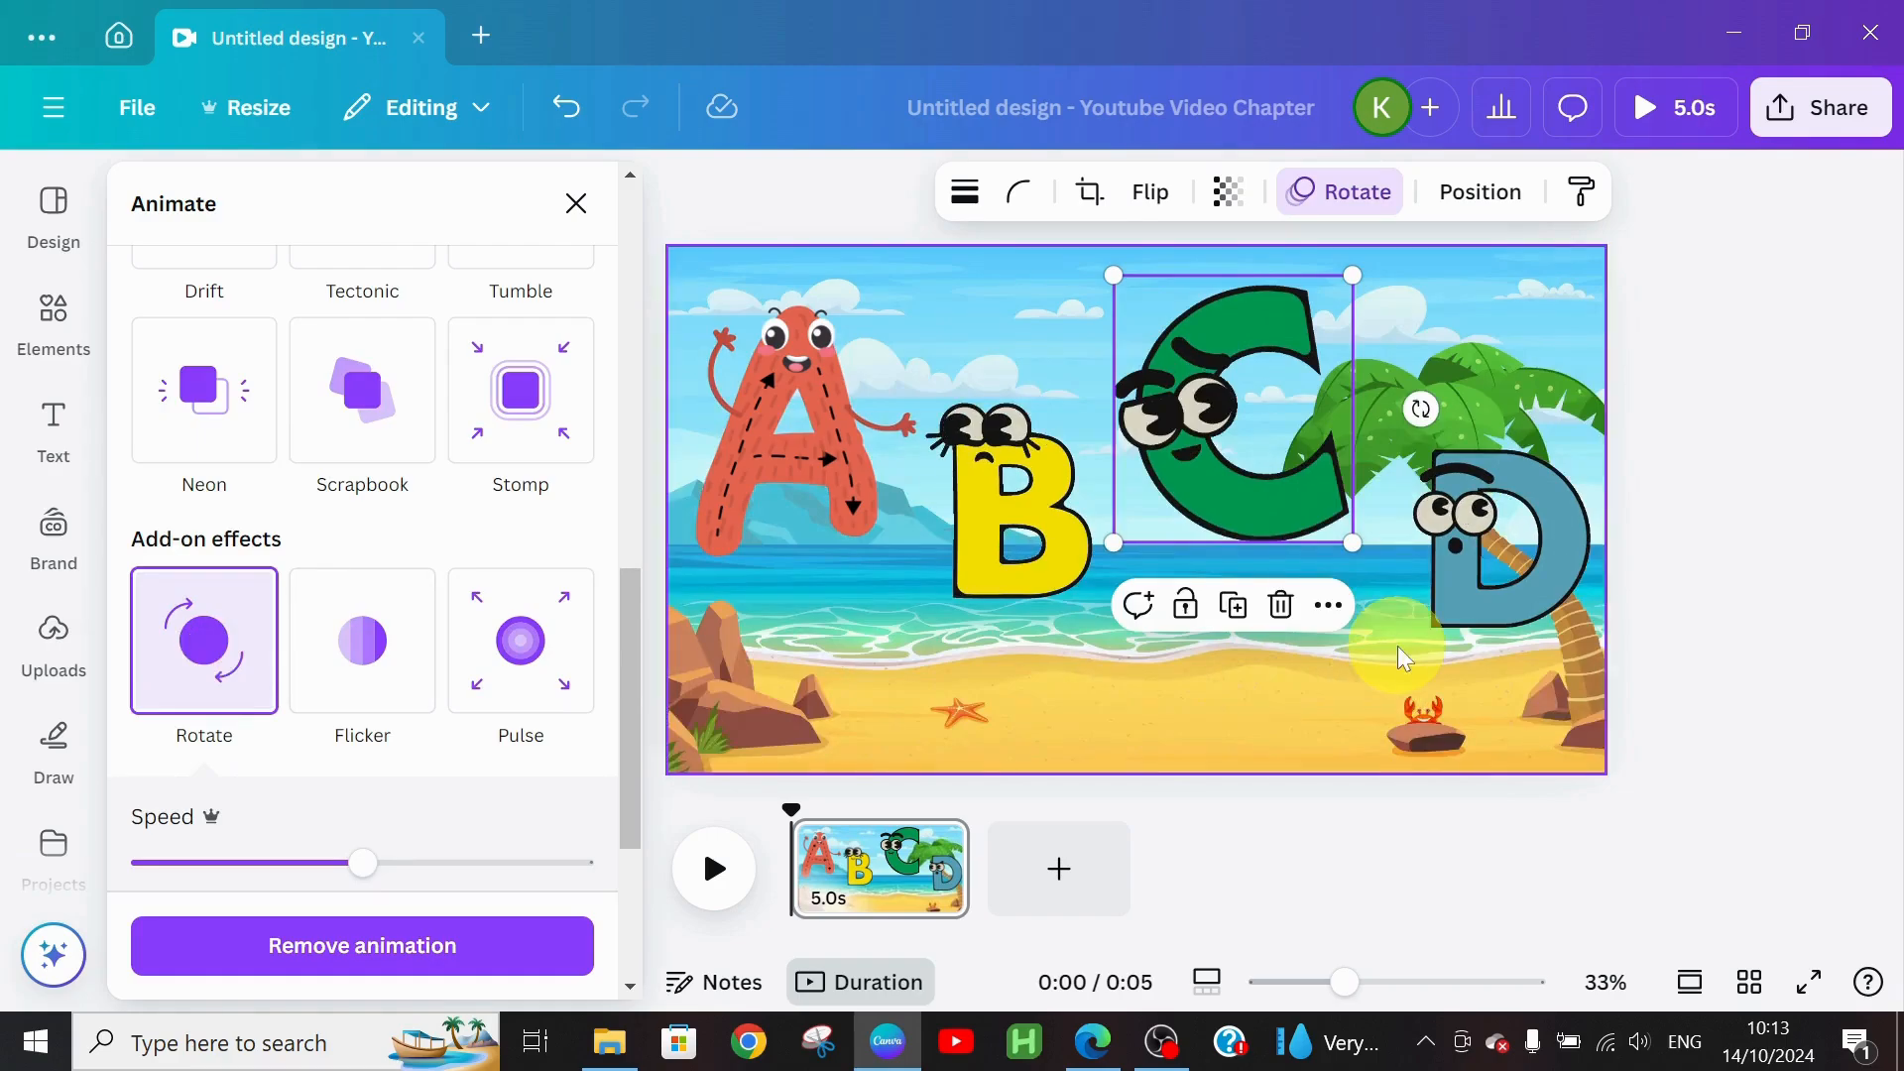
pyautogui.click(1455, 610)
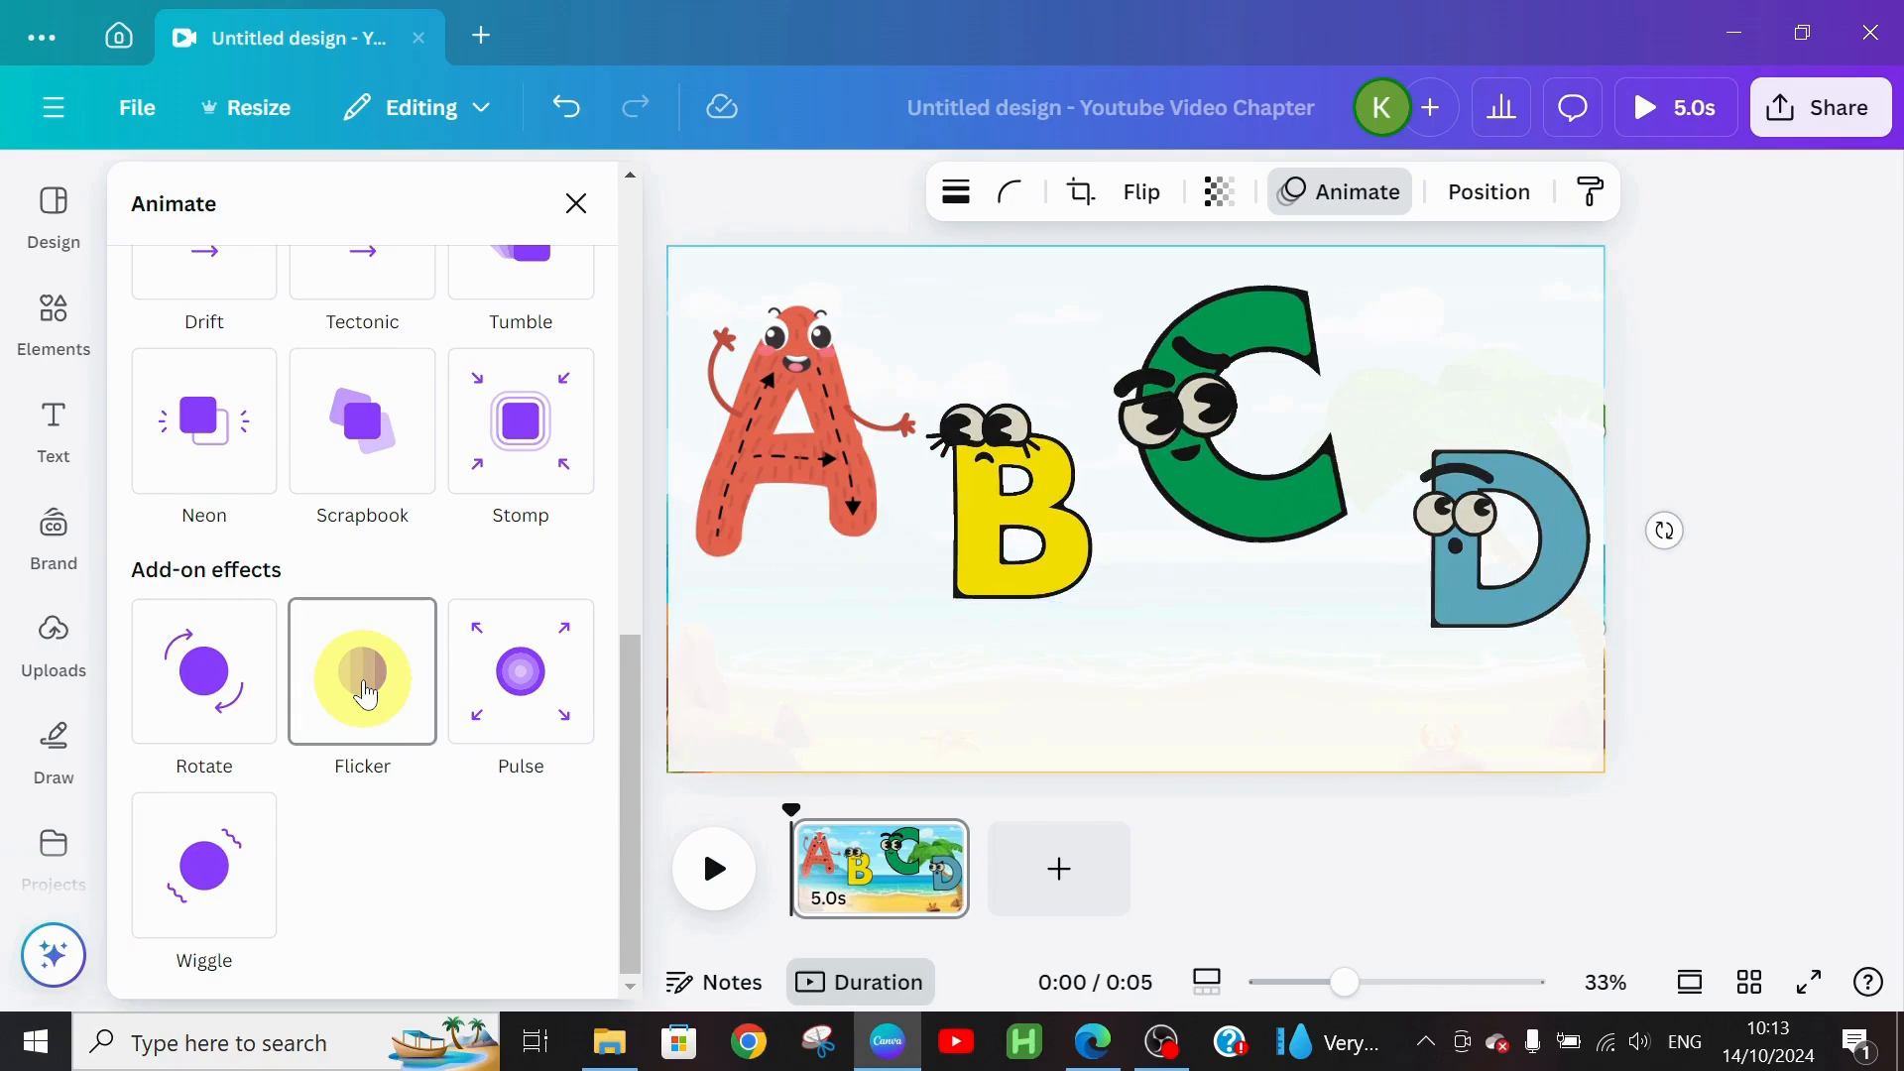
pyautogui.click(365, 695)
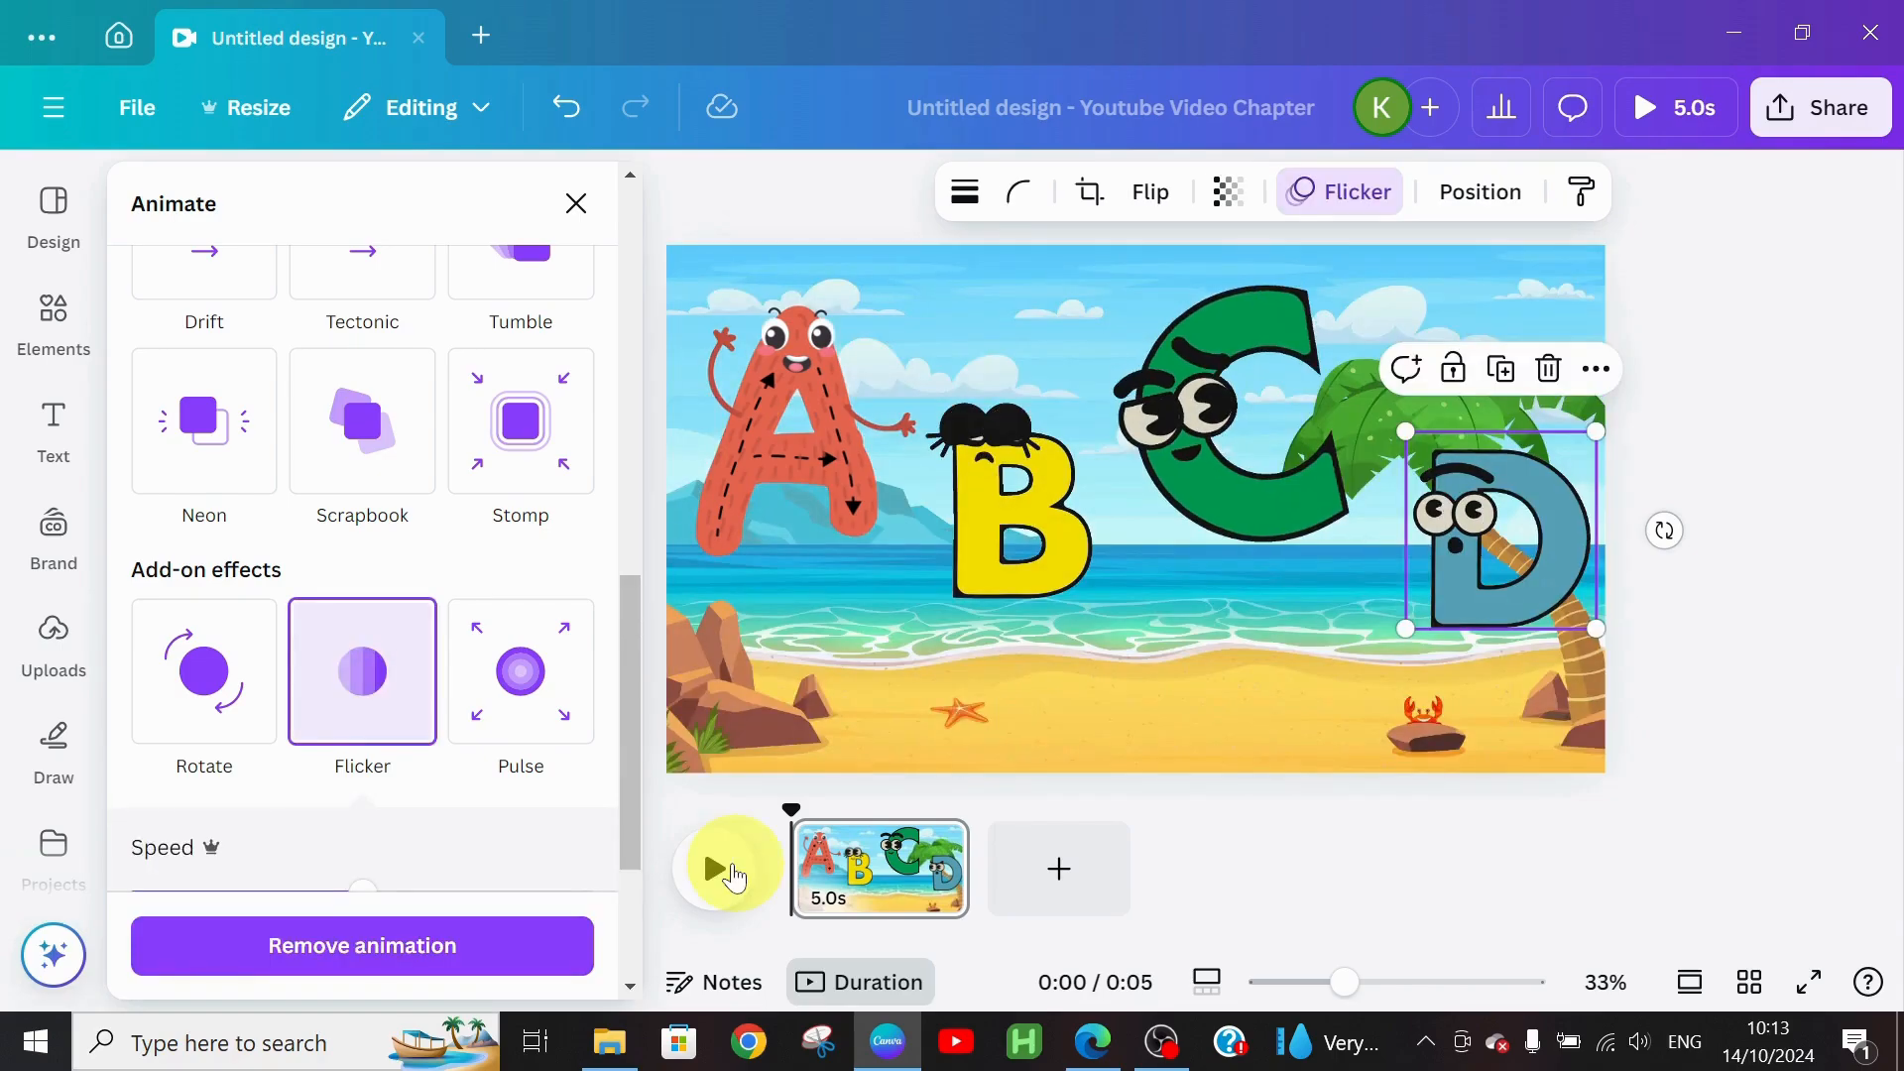
# Step: Play the page's animations and apply the Pulse add-on effect to the red letter A
pyautogui.click(716, 868)
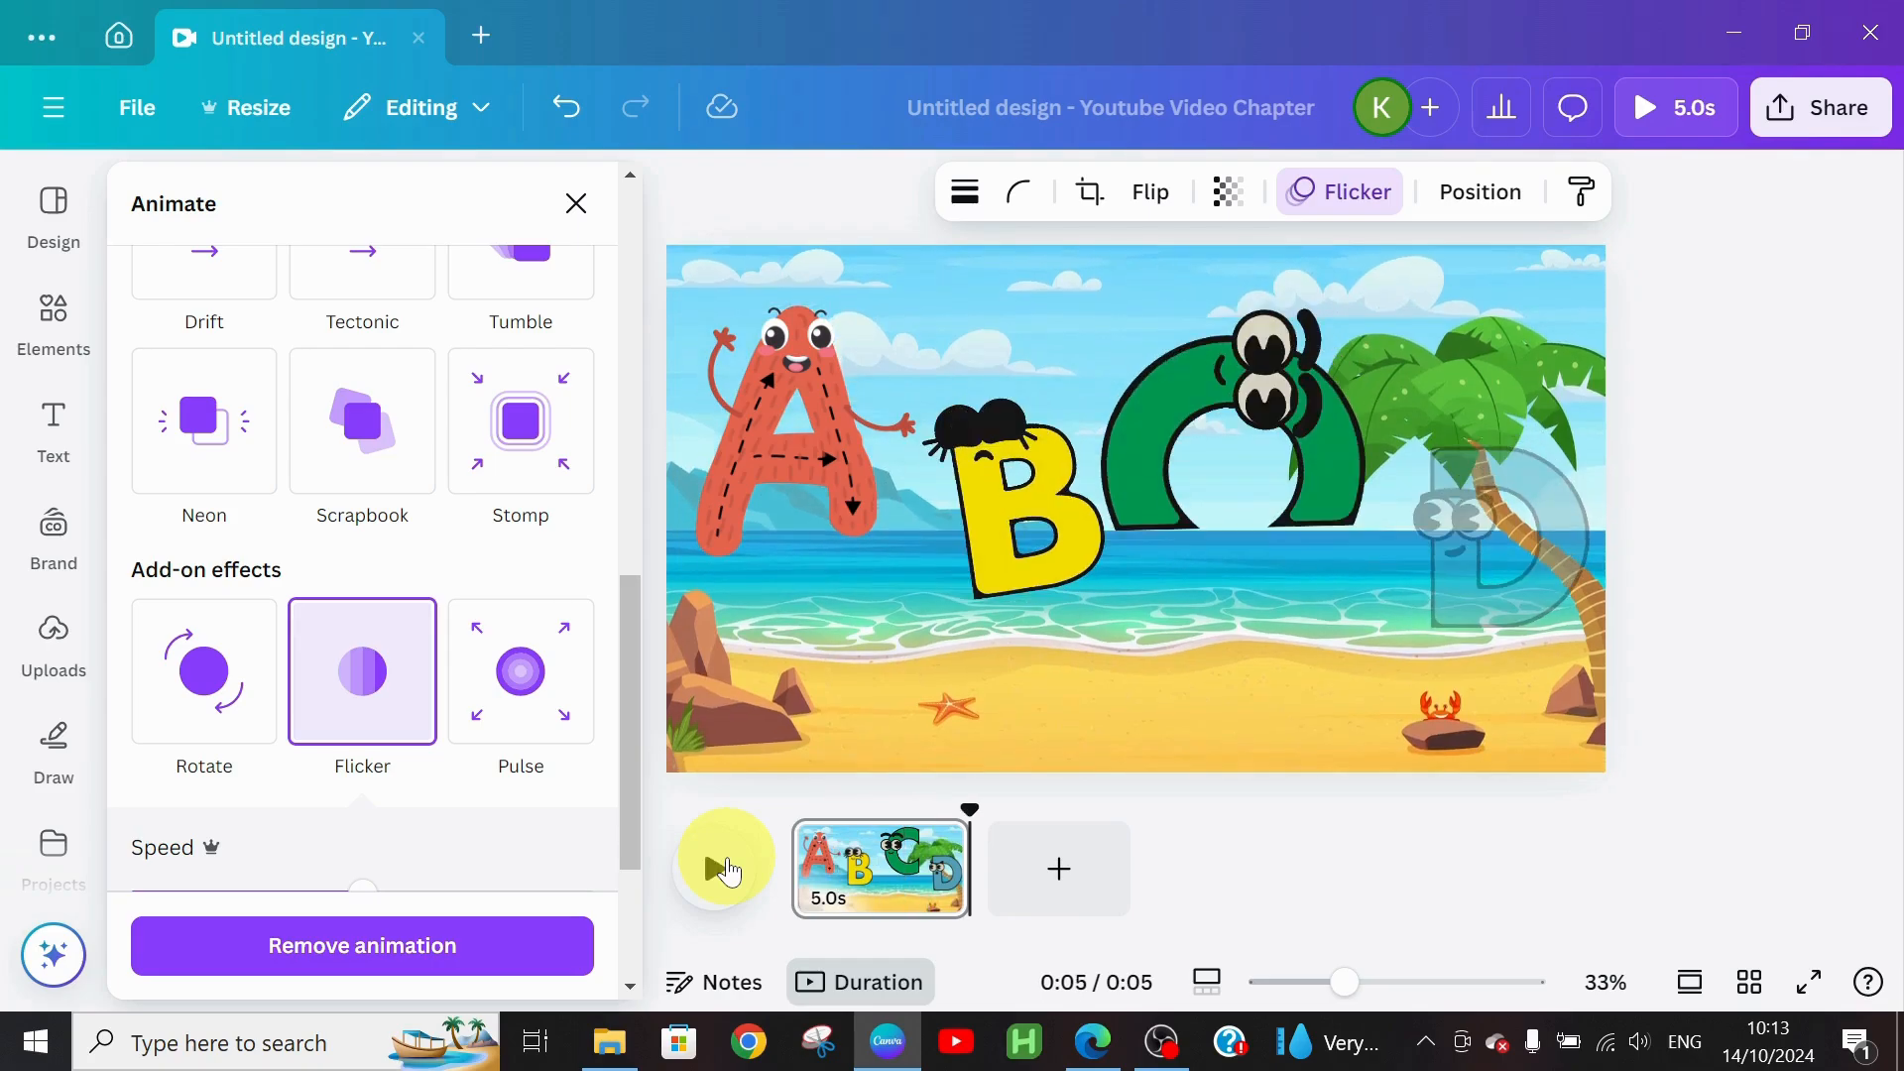
pyautogui.click(841, 401)
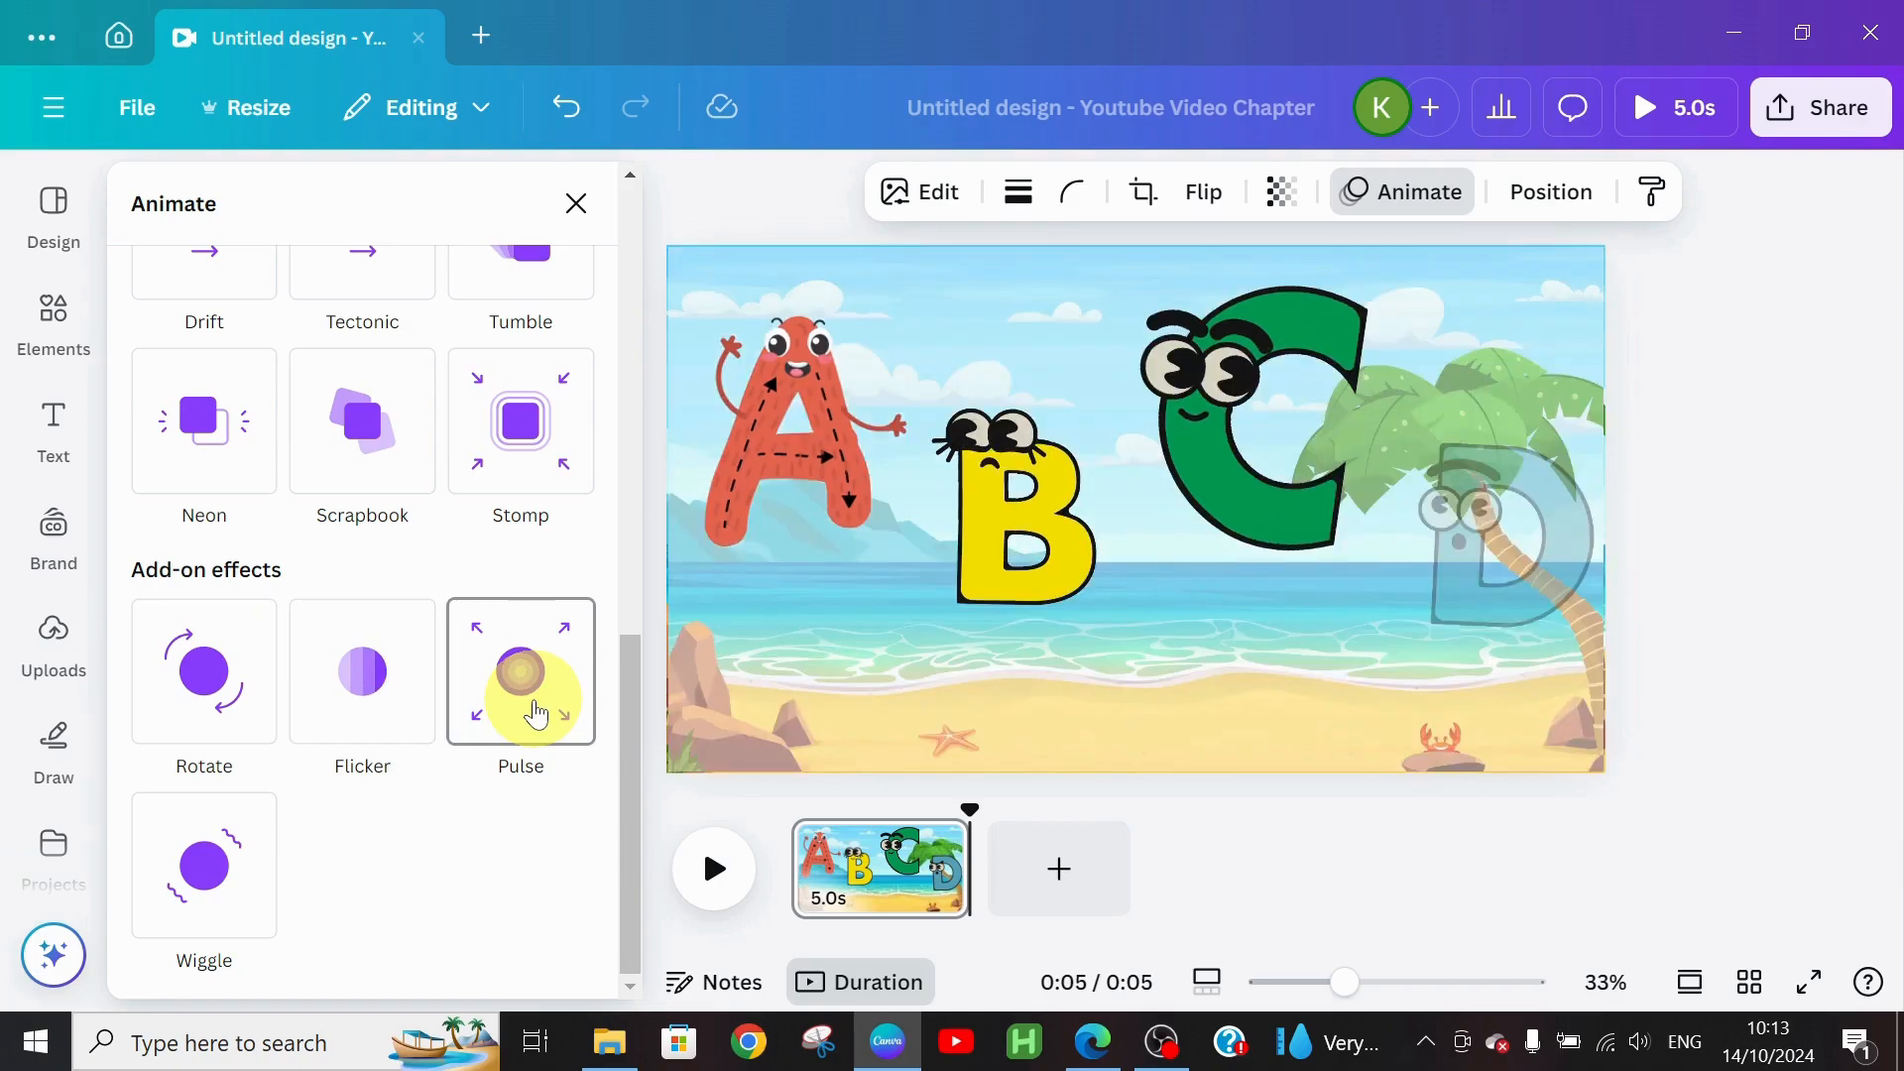
pyautogui.click(537, 714)
# Step: Add a blank second page after the beach page
pyautogui.click(1258, 682)
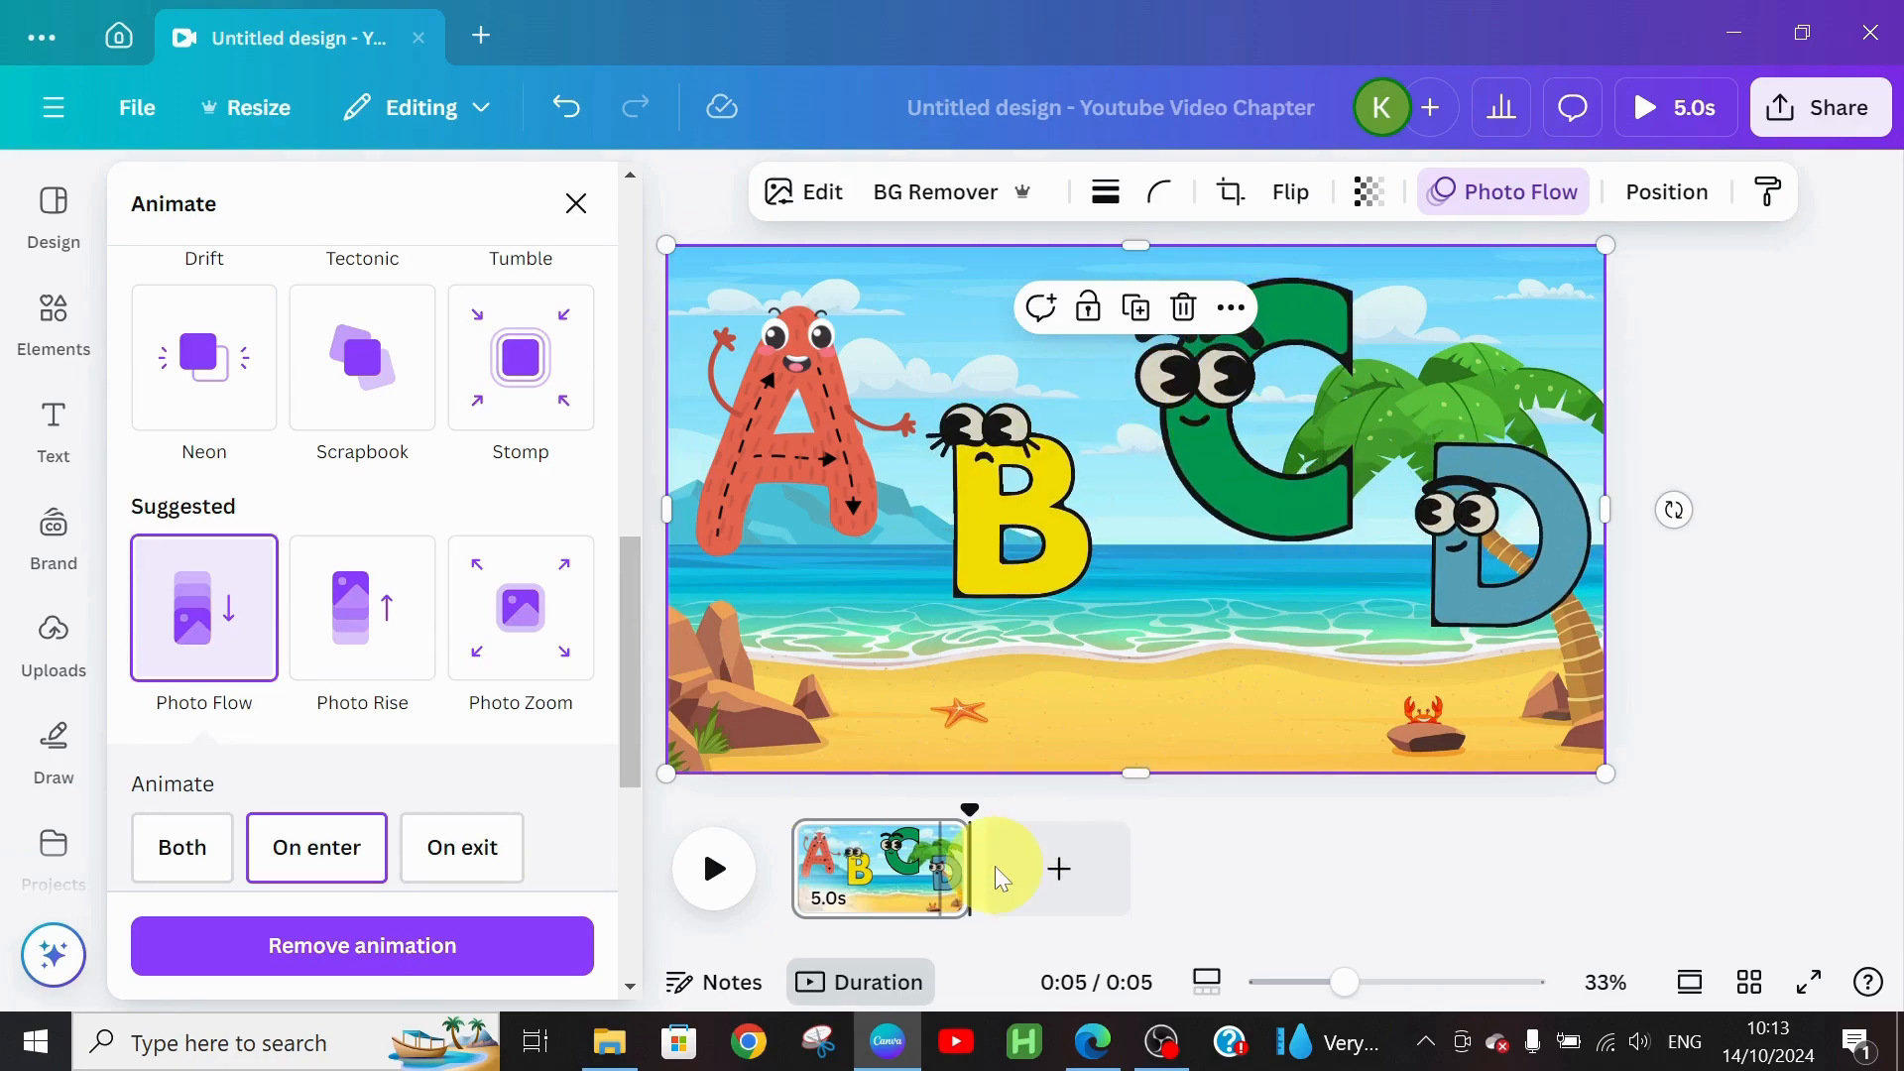
pyautogui.click(1047, 861)
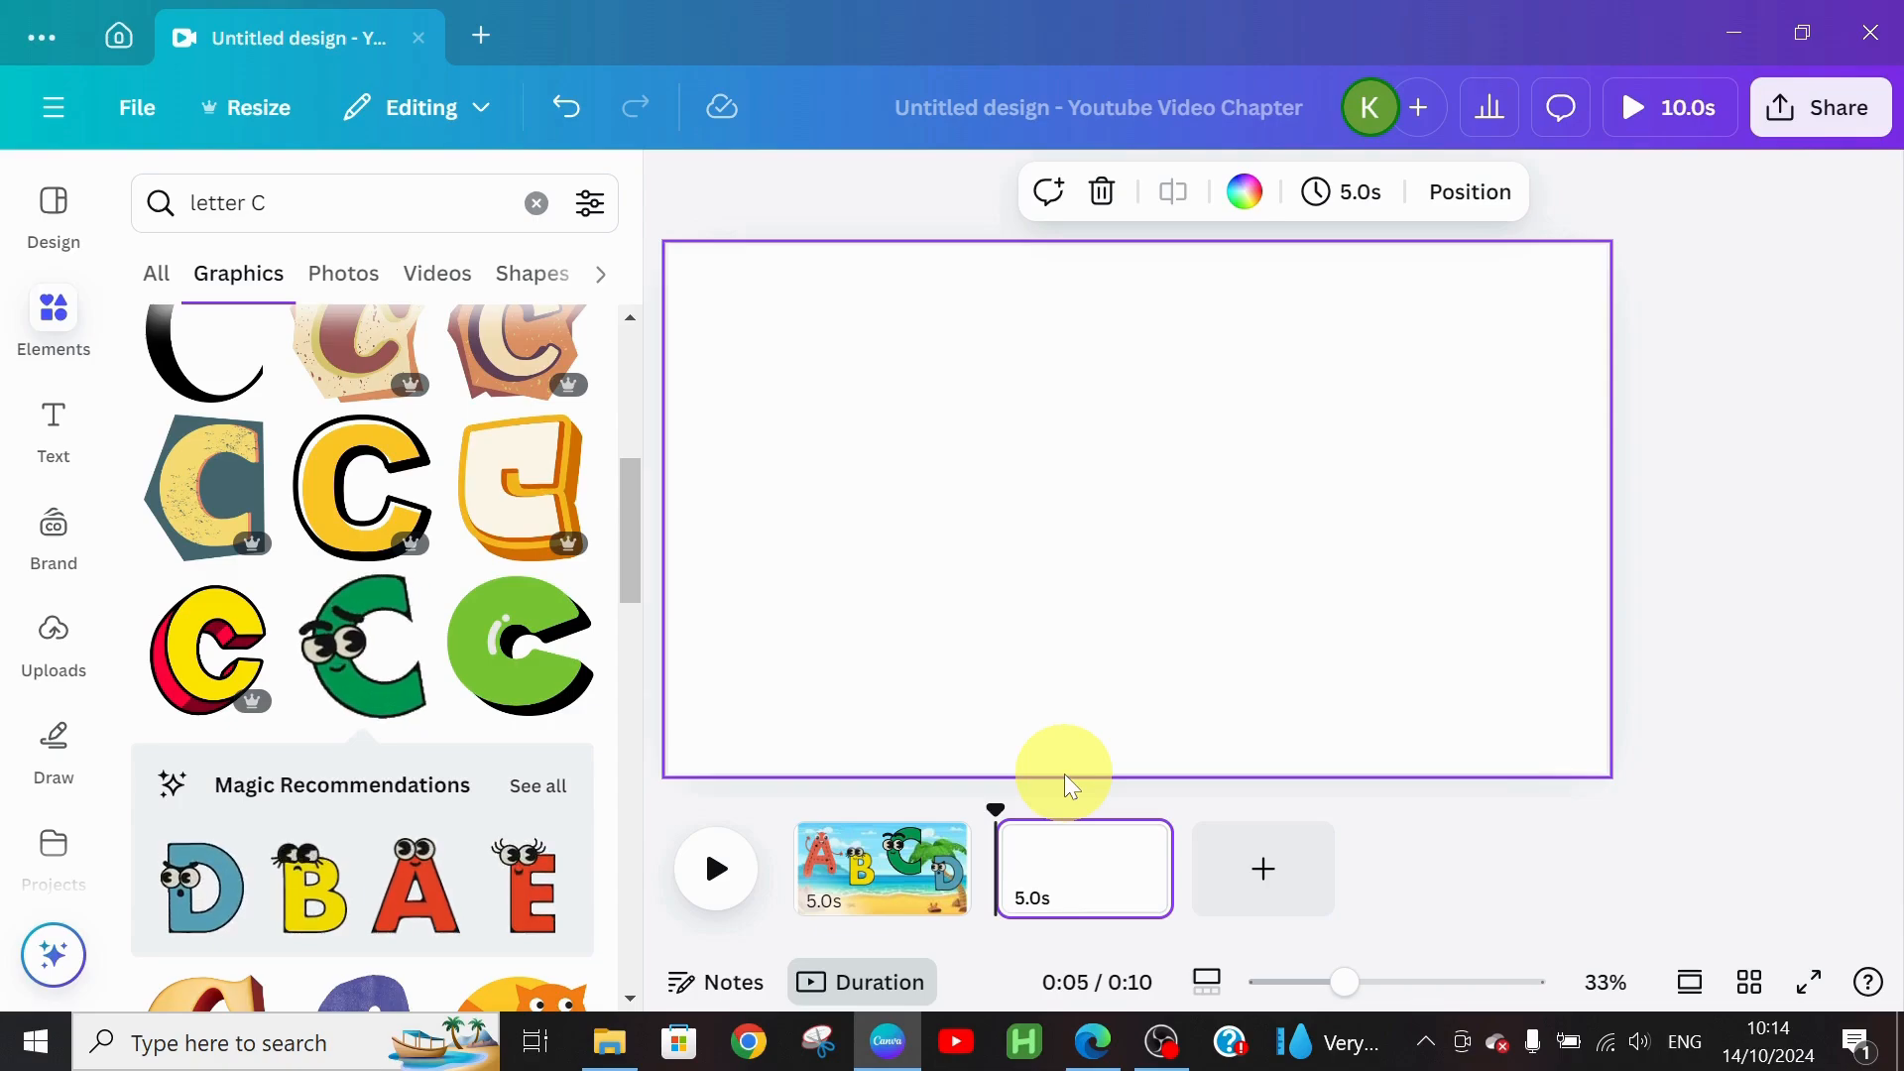
pyautogui.click(507, 87)
# Step: Change the element search to "CARTOON BACKGROUND" and list all matching graphics
pyautogui.click(536, 202)
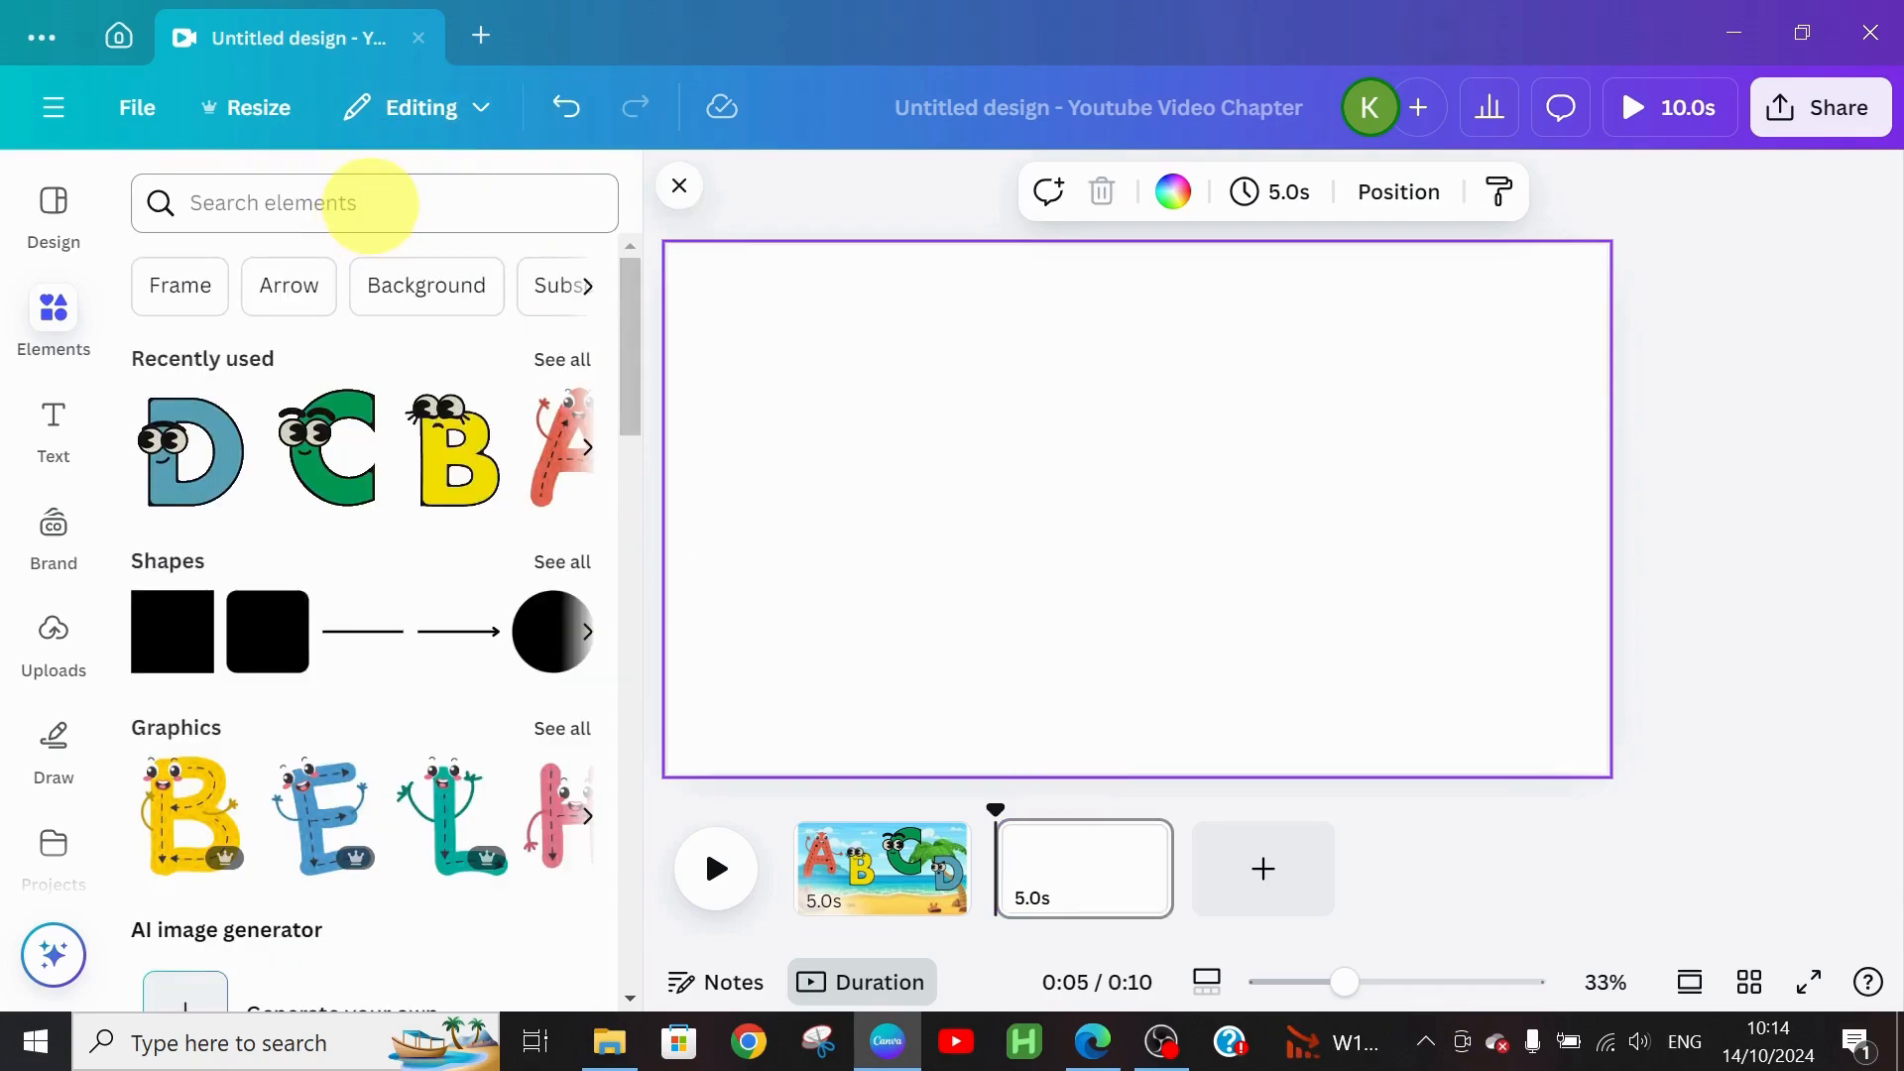
pyautogui.click(374, 202)
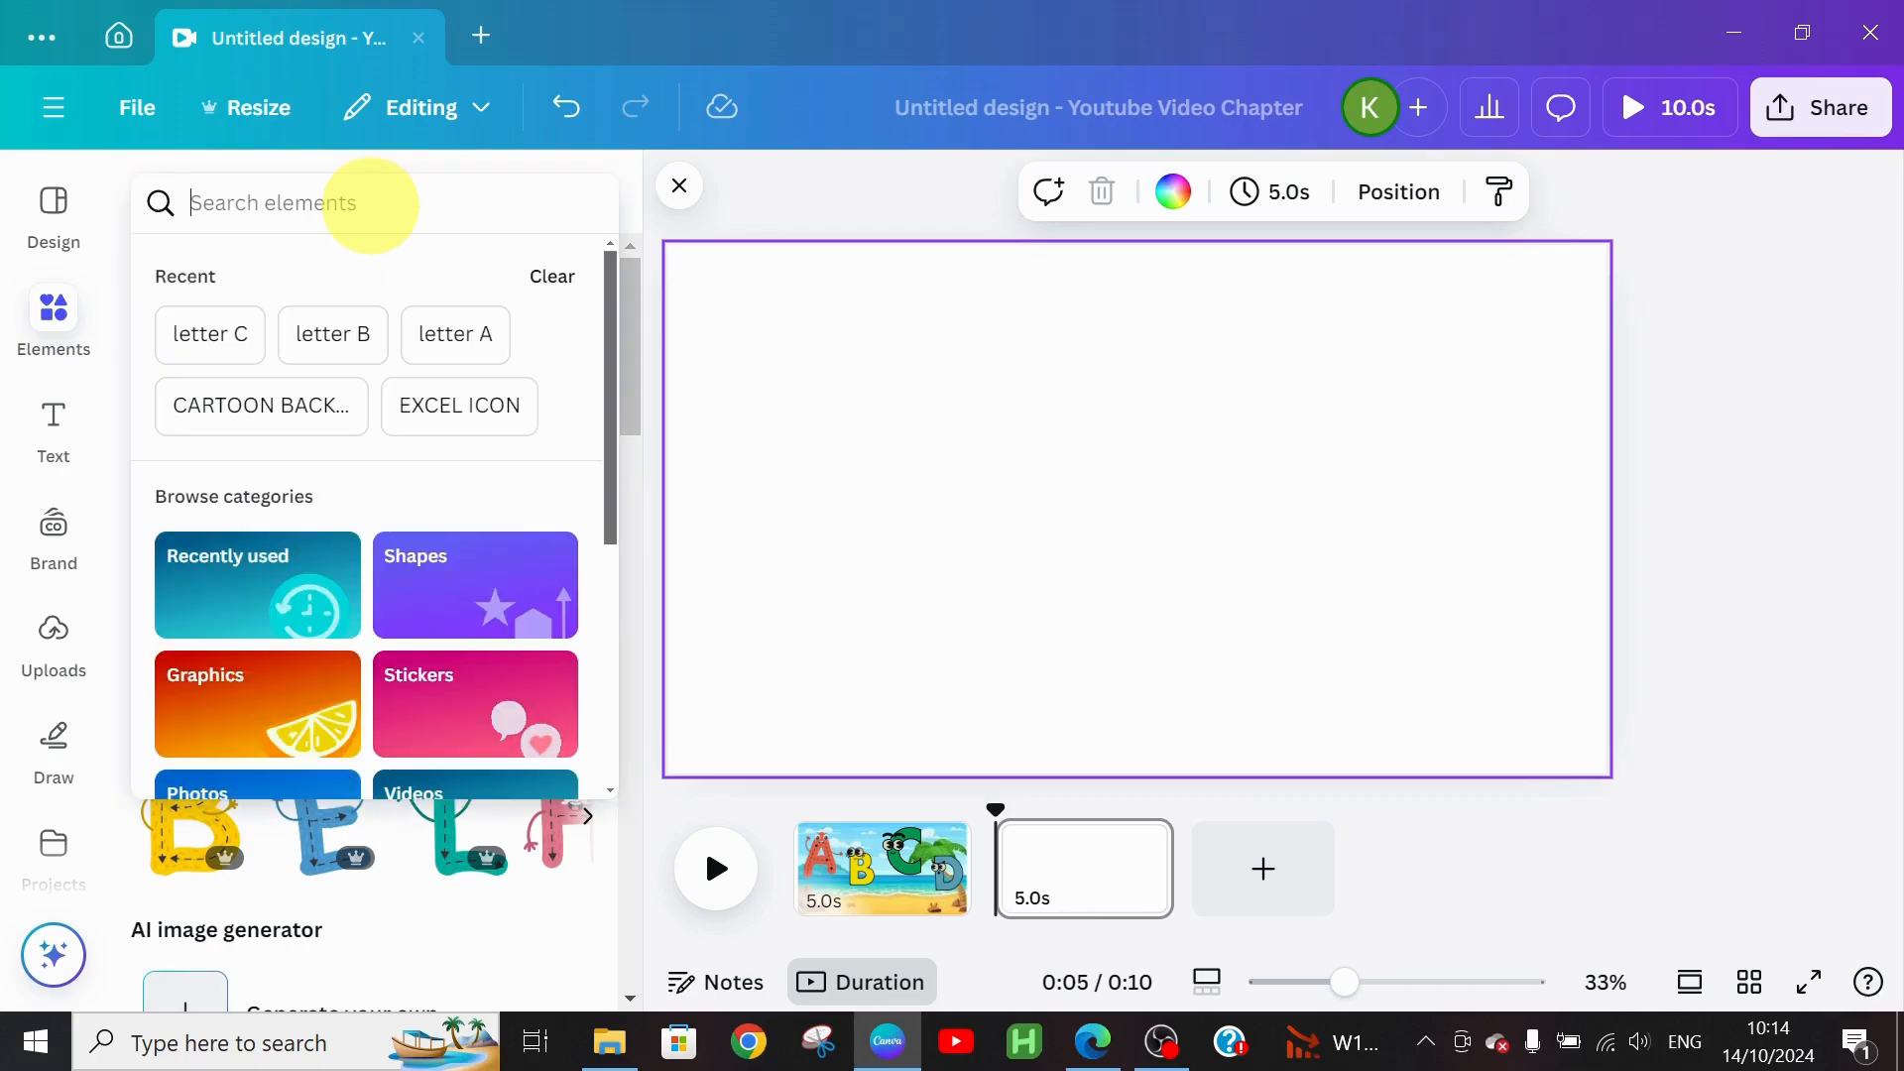
pyautogui.click(260, 414)
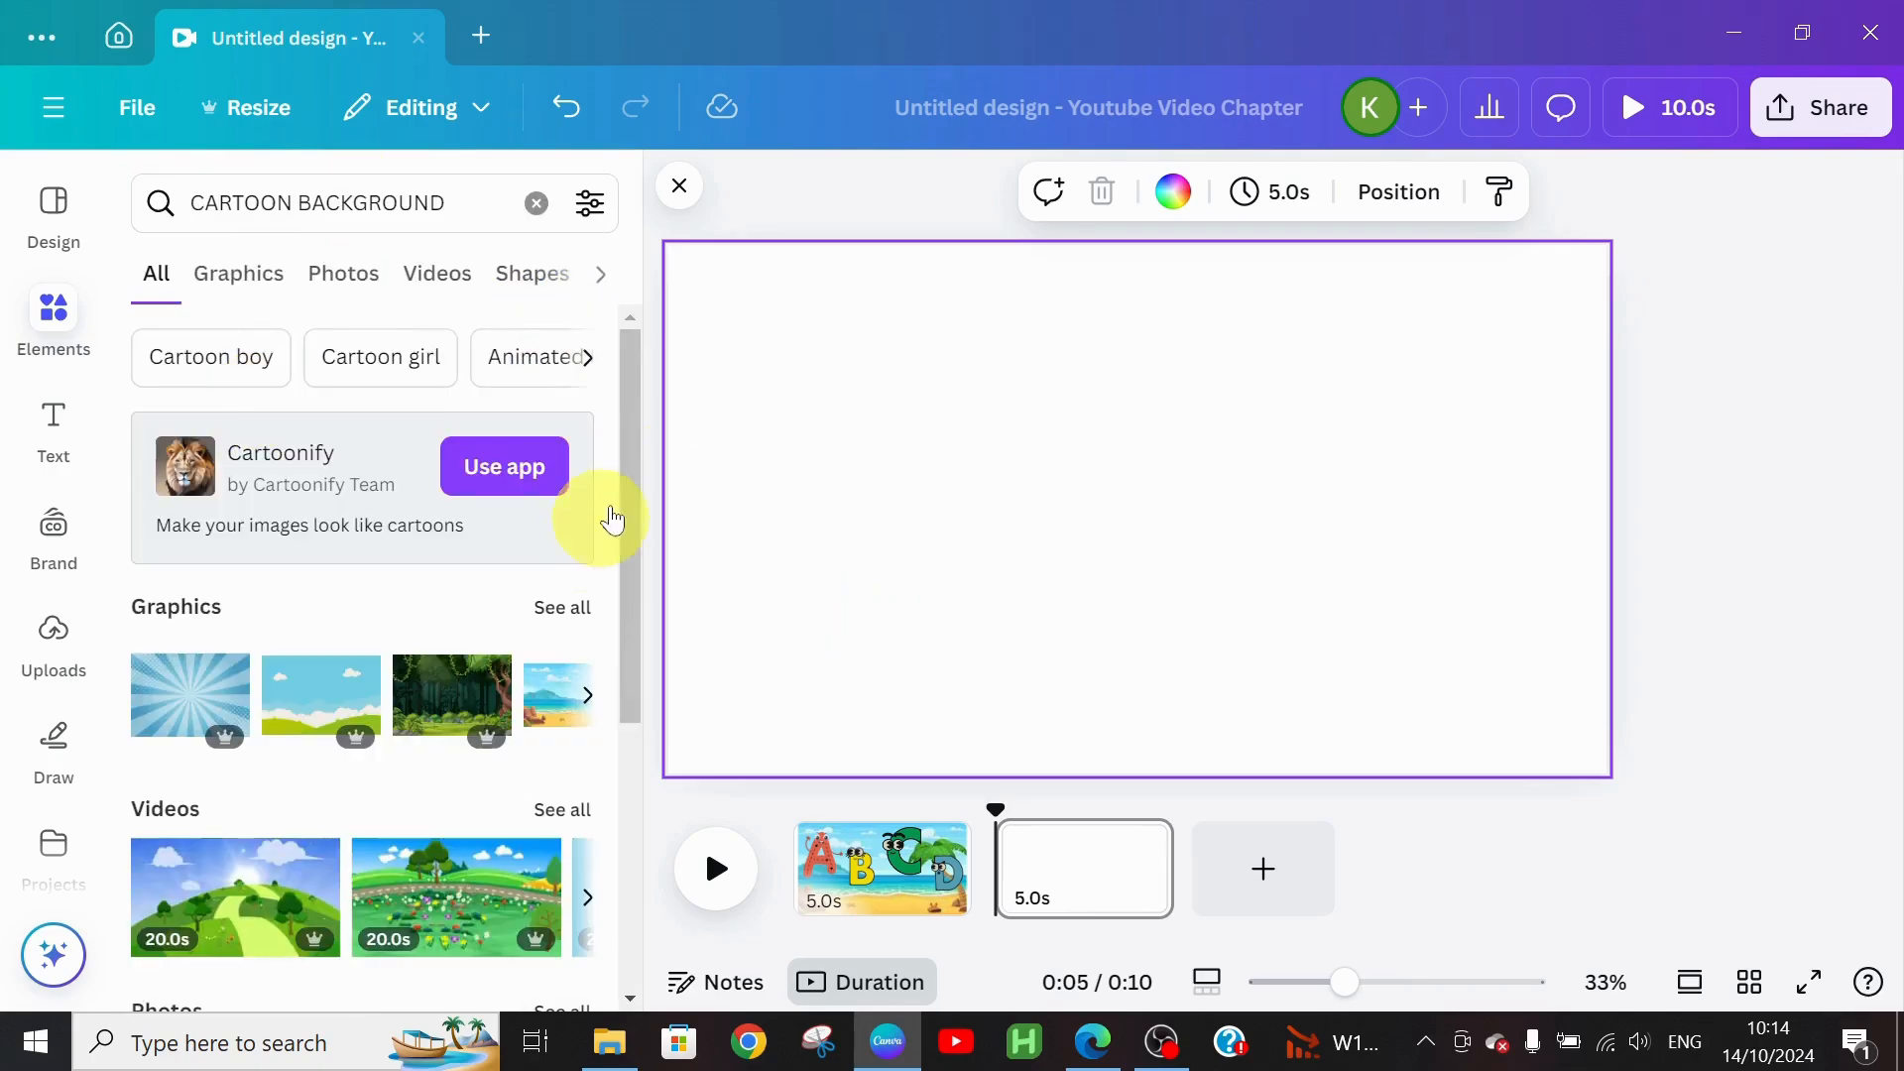
pyautogui.click(544, 608)
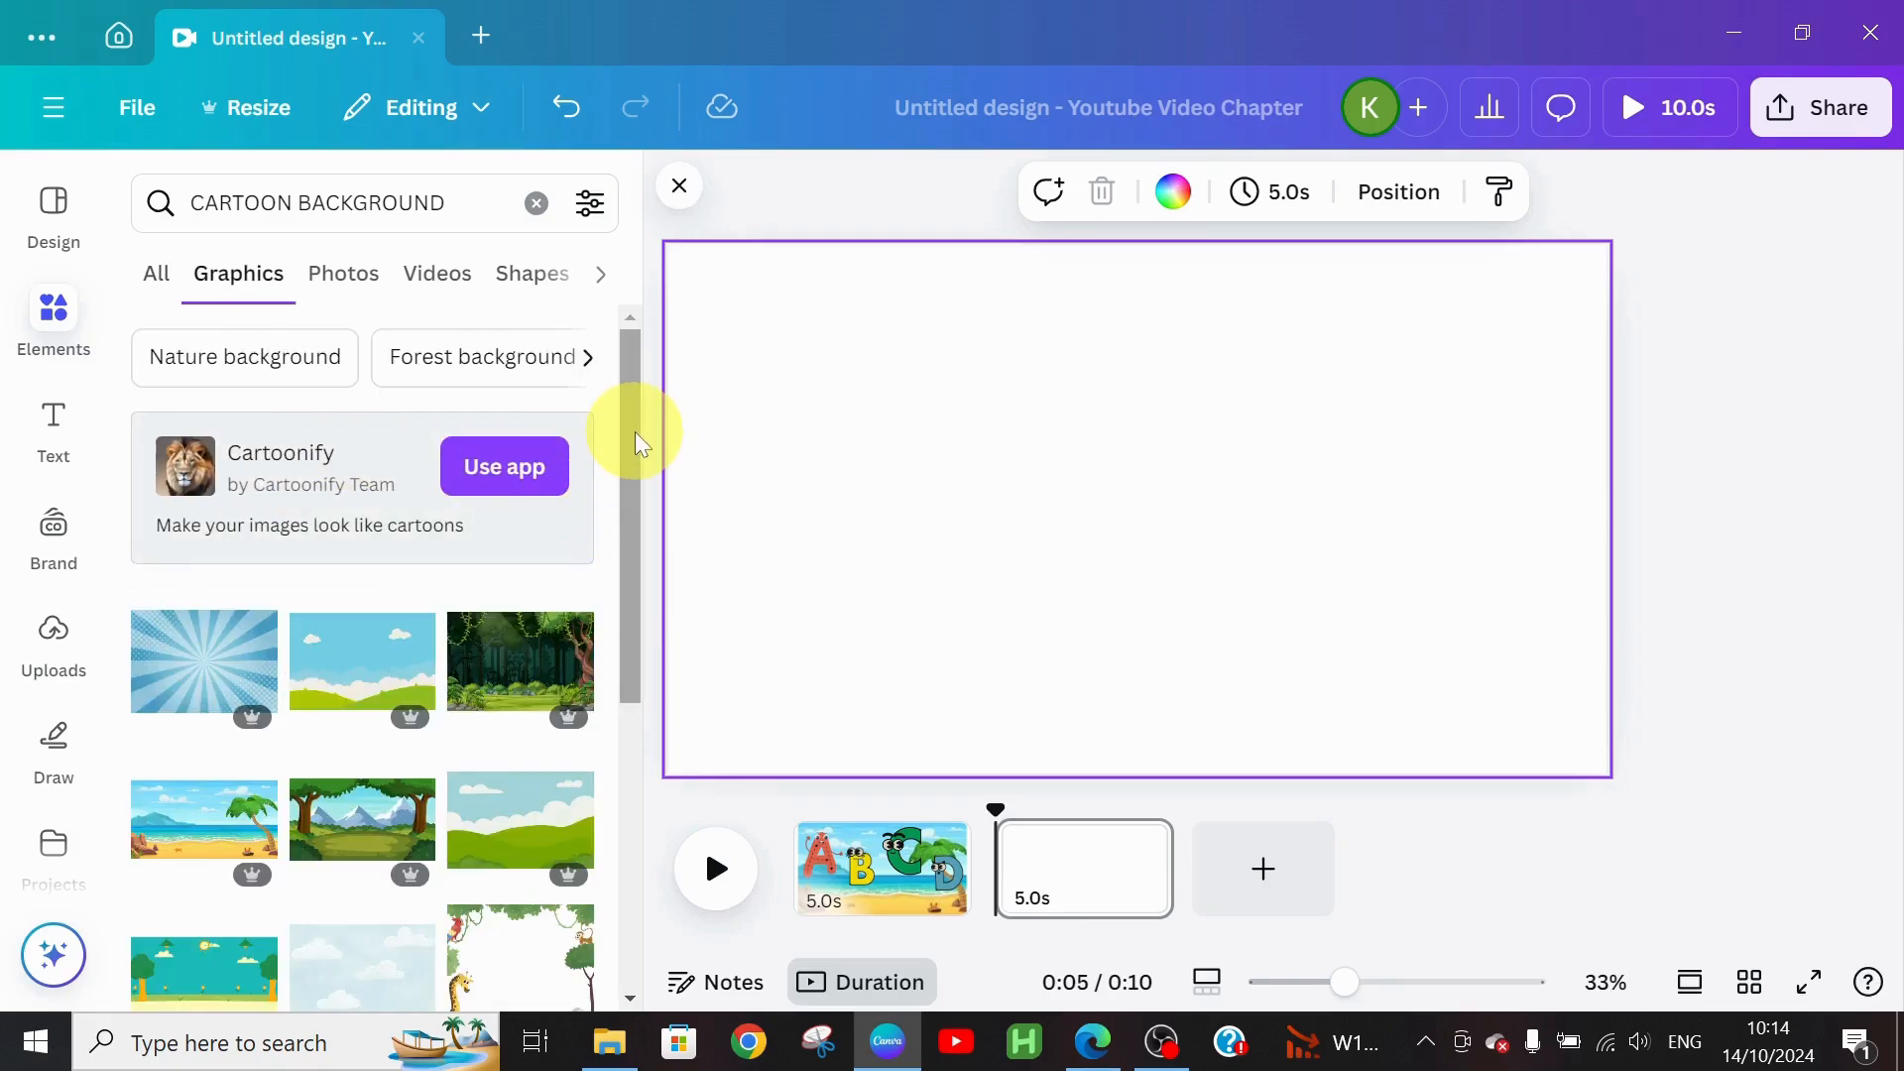
# Step: Add the cartoon forest clearing with two trees and mountains to the second page and enlarge it to fill the page
pyautogui.moveTo(635, 432); pyautogui.dragTo(634, 585)
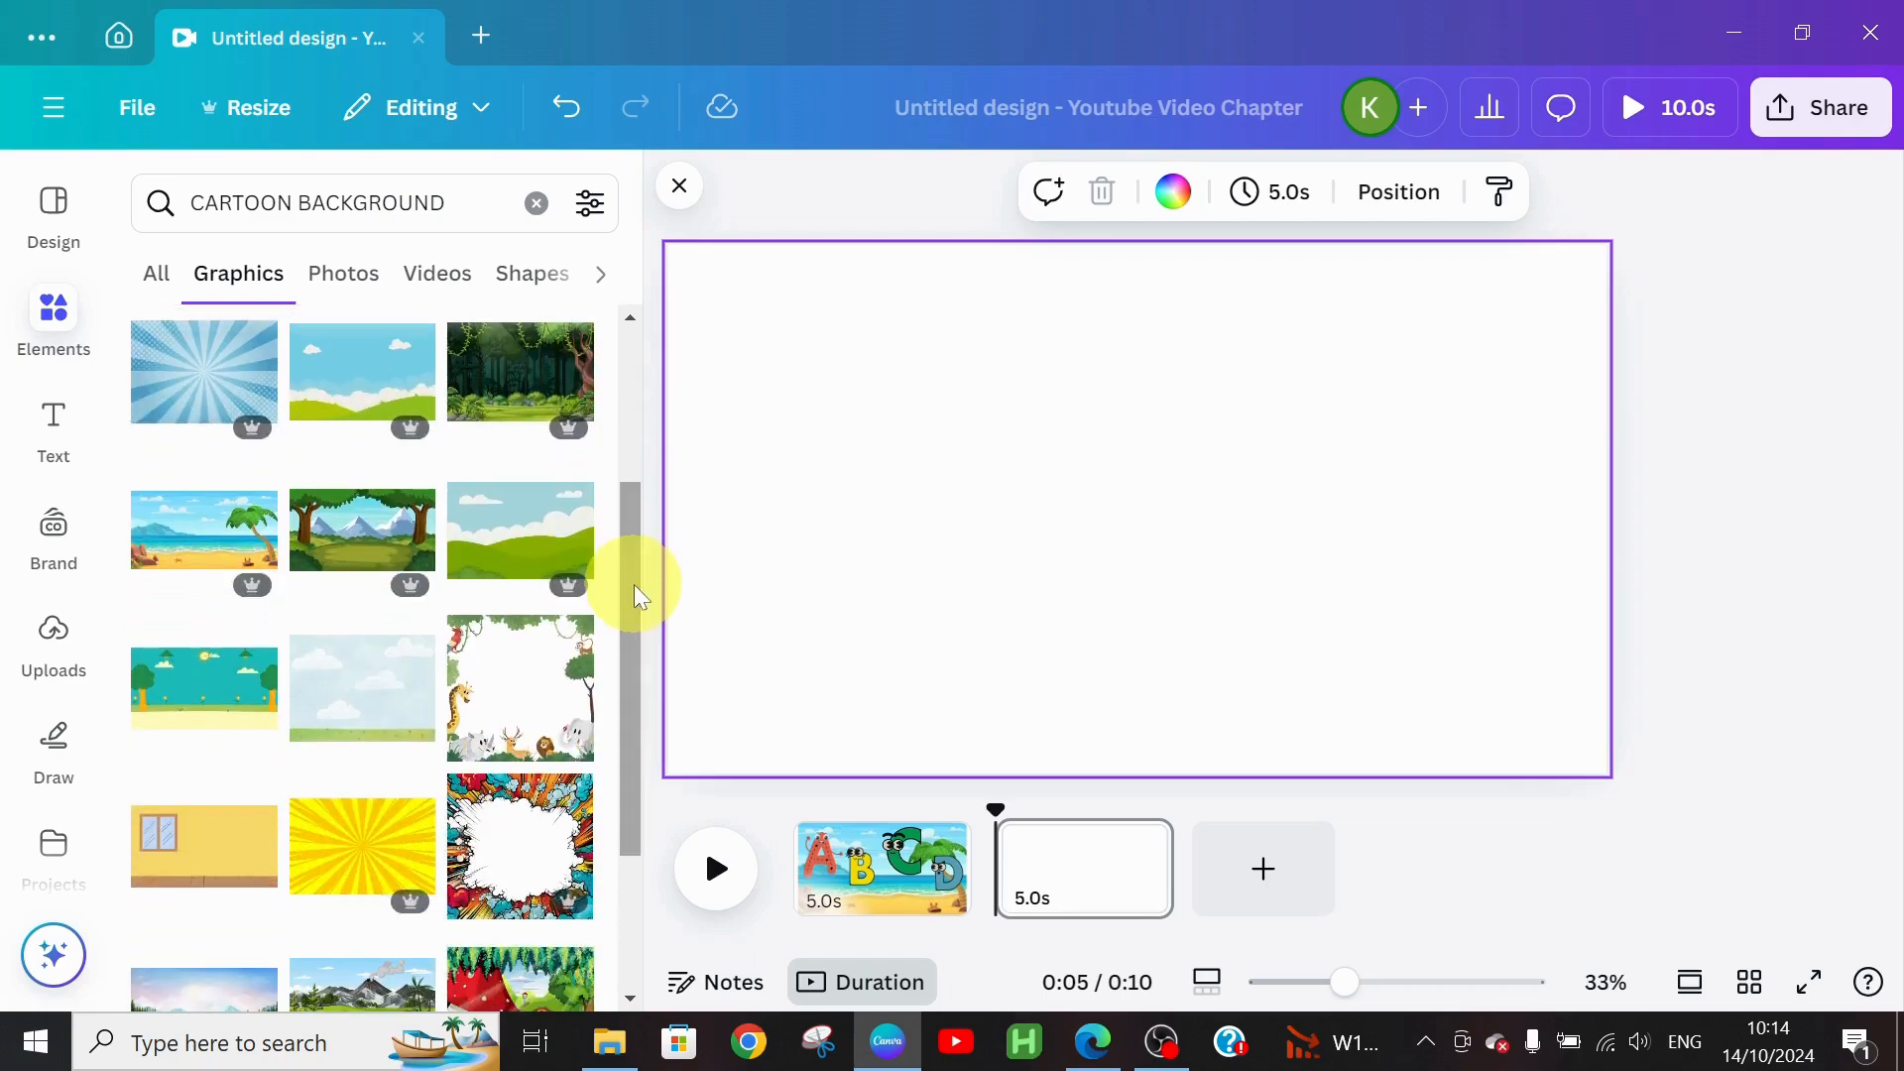
pyautogui.click(359, 553)
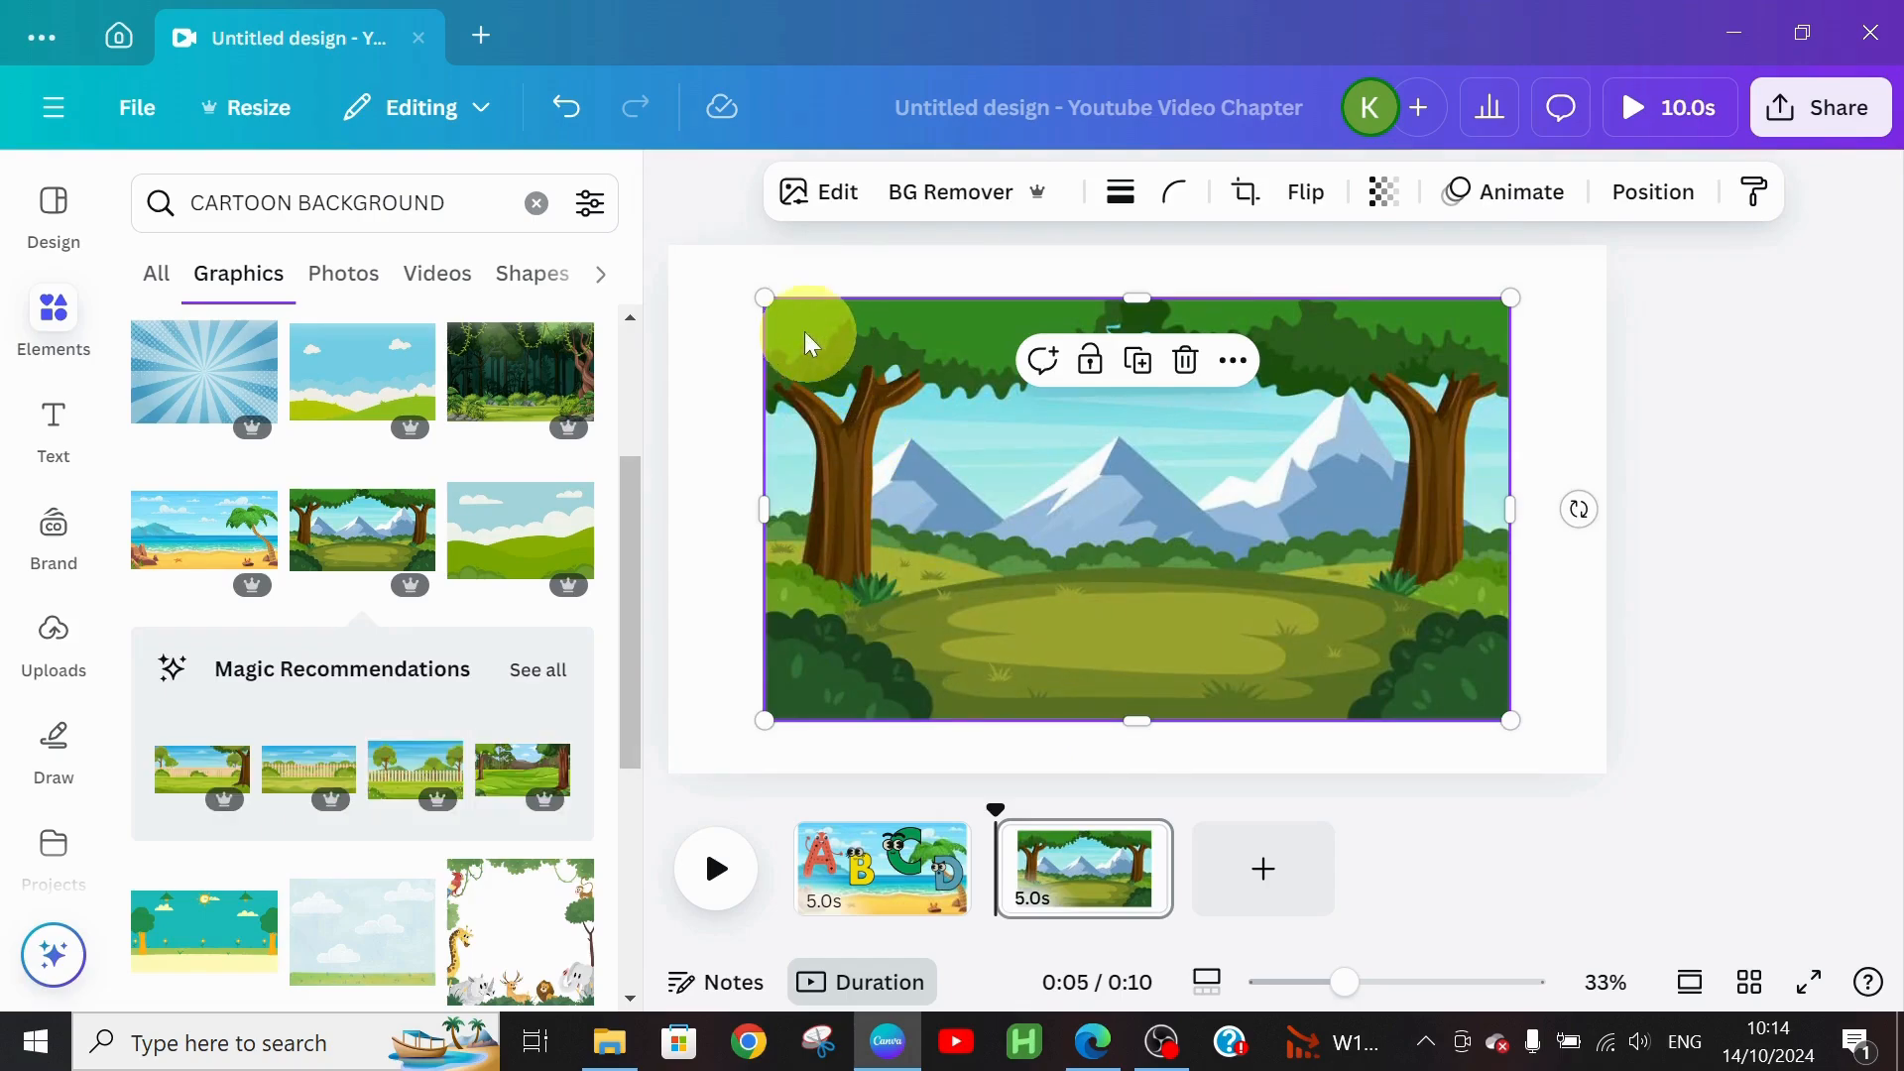
pyautogui.moveTo(744, 302); pyautogui.dragTo(629, 281)
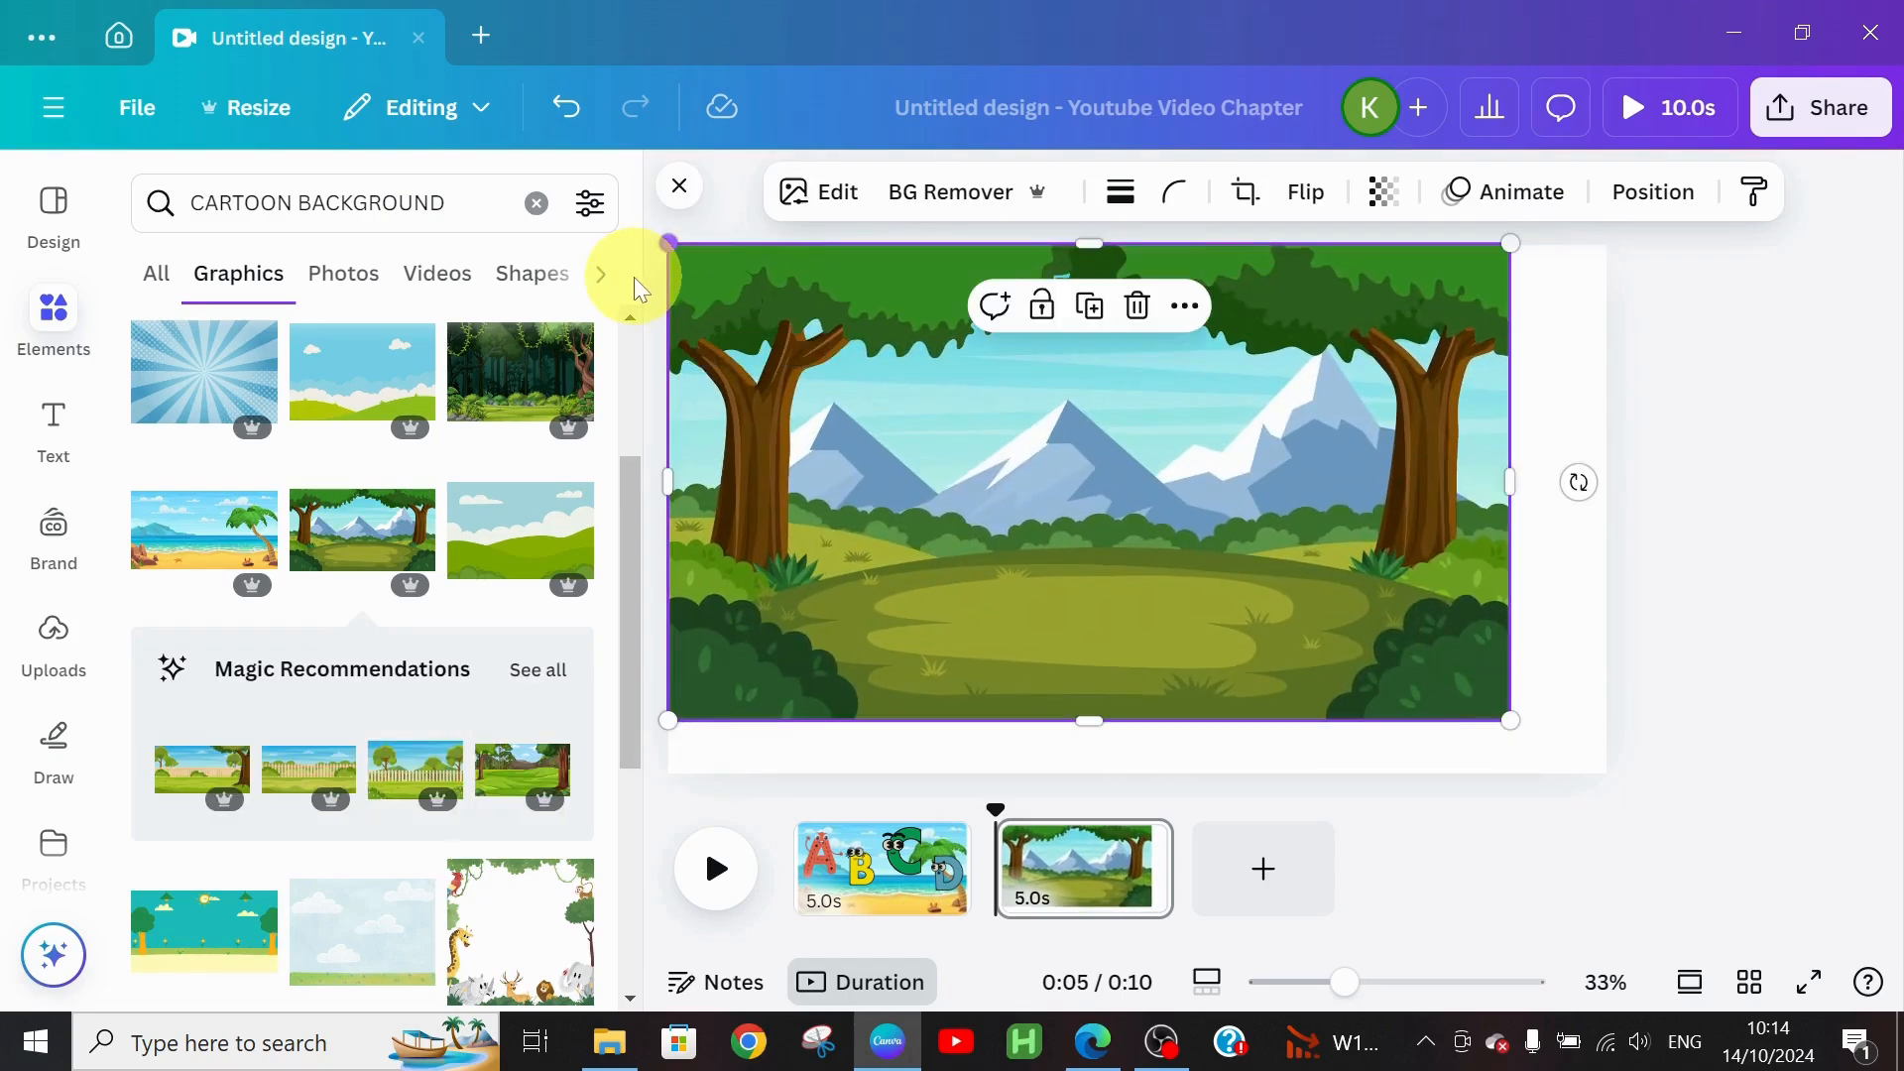
# Step: Change the element search to "APPLE" and list all matching graphics
pyautogui.click(537, 202)
pyautogui.click(253, 203)
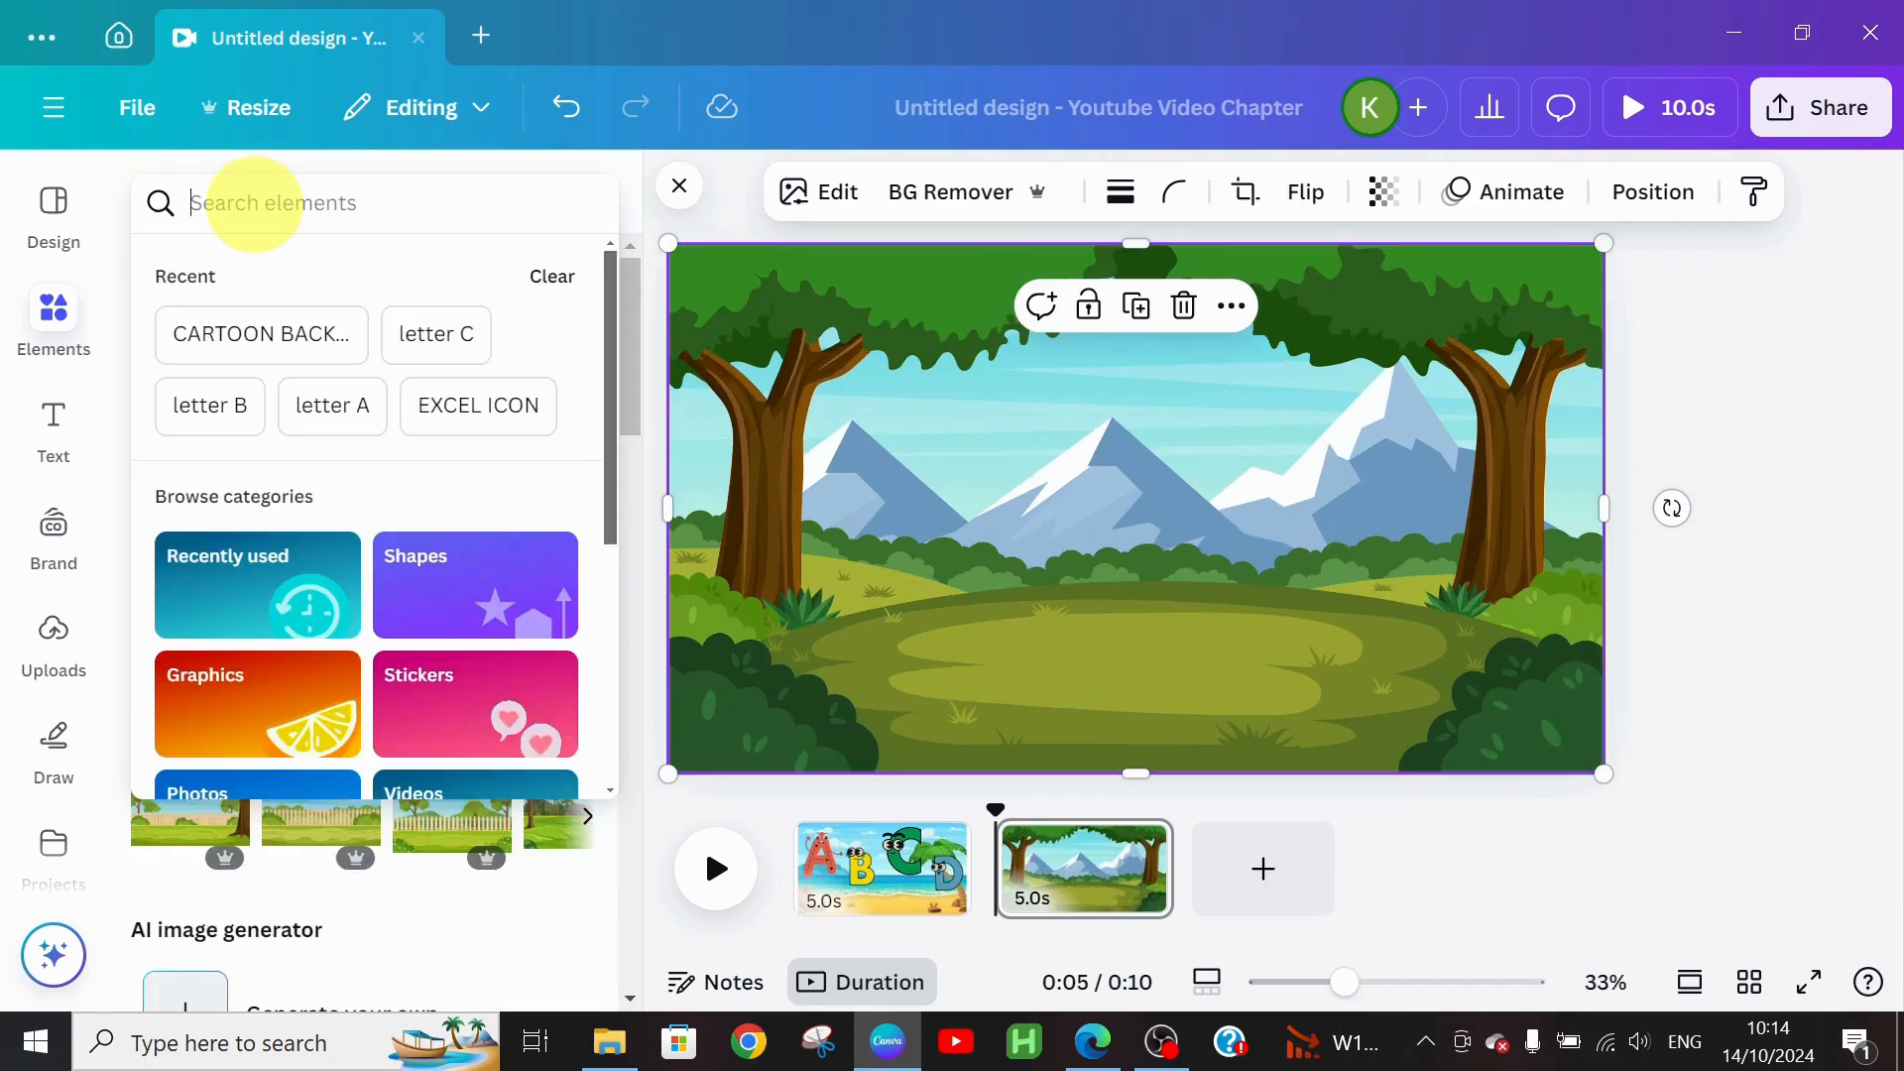
pyautogui.write('APPLE')
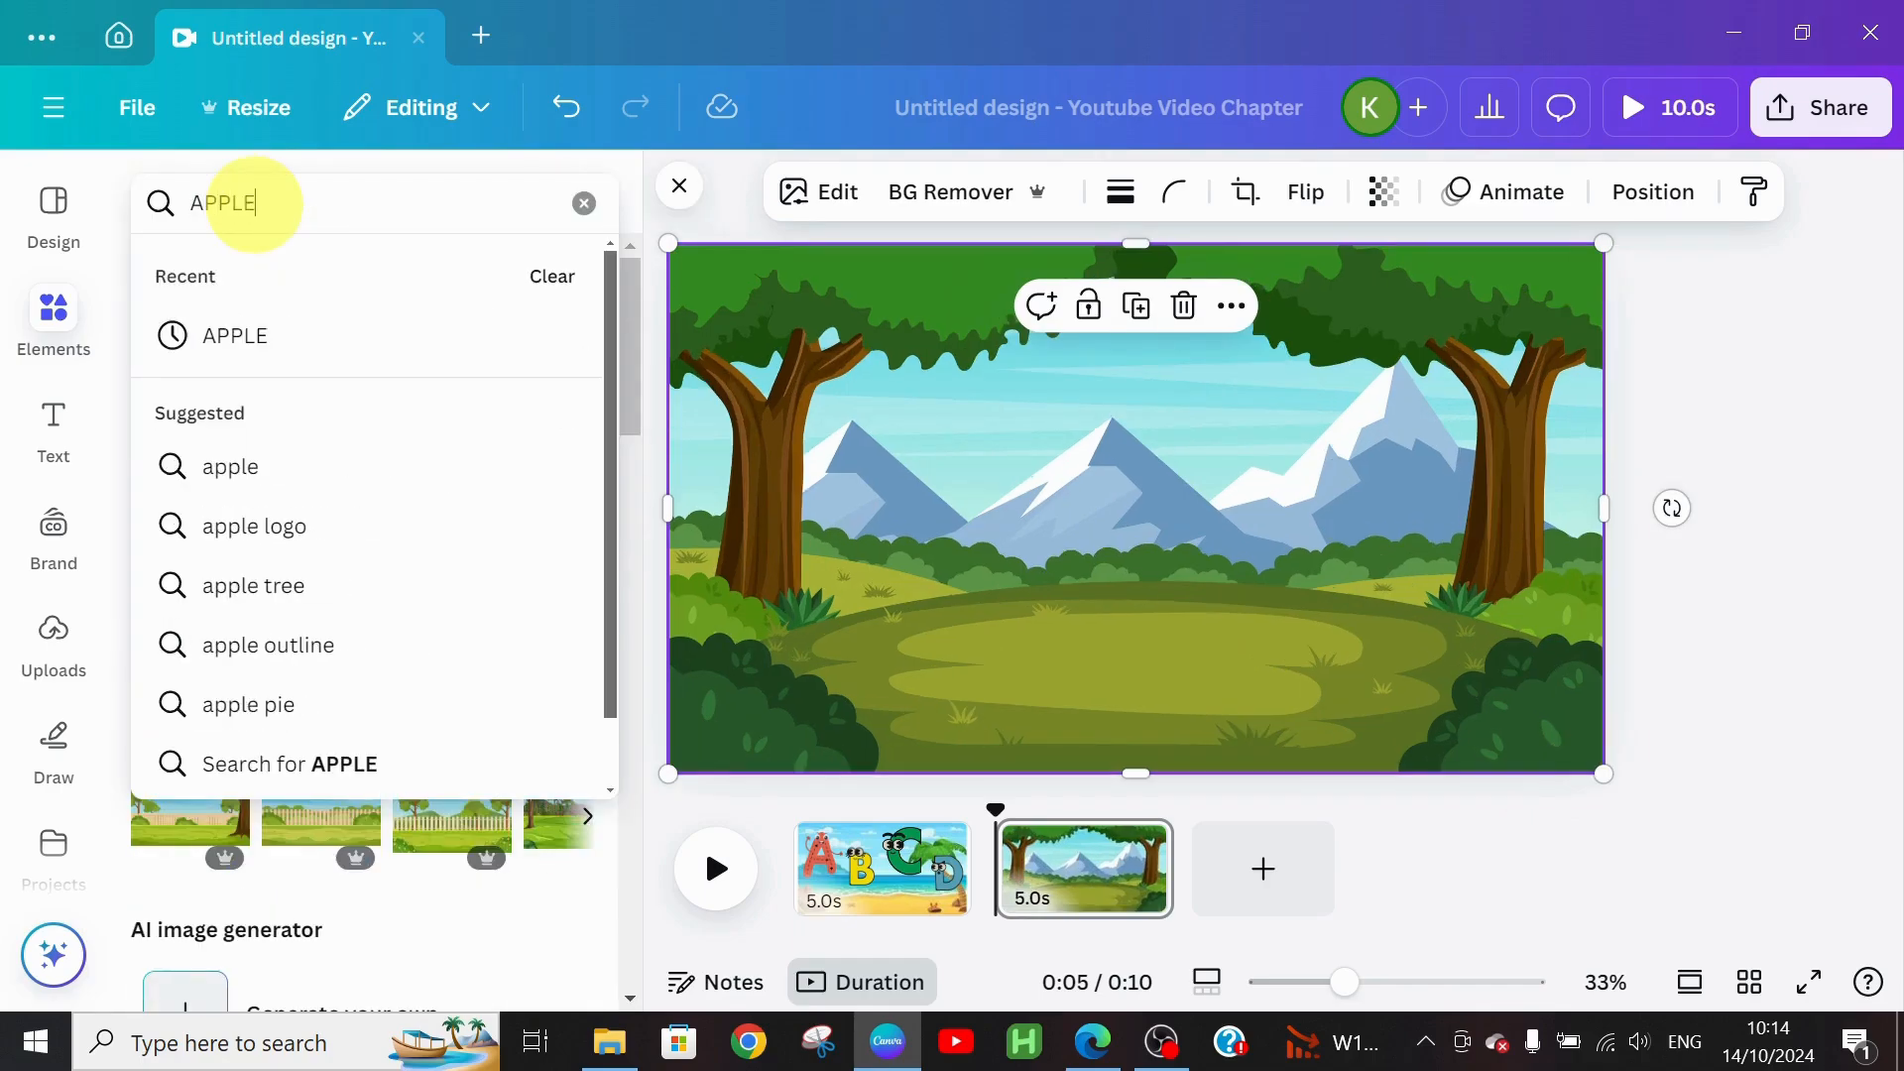
pyautogui.press('Return')
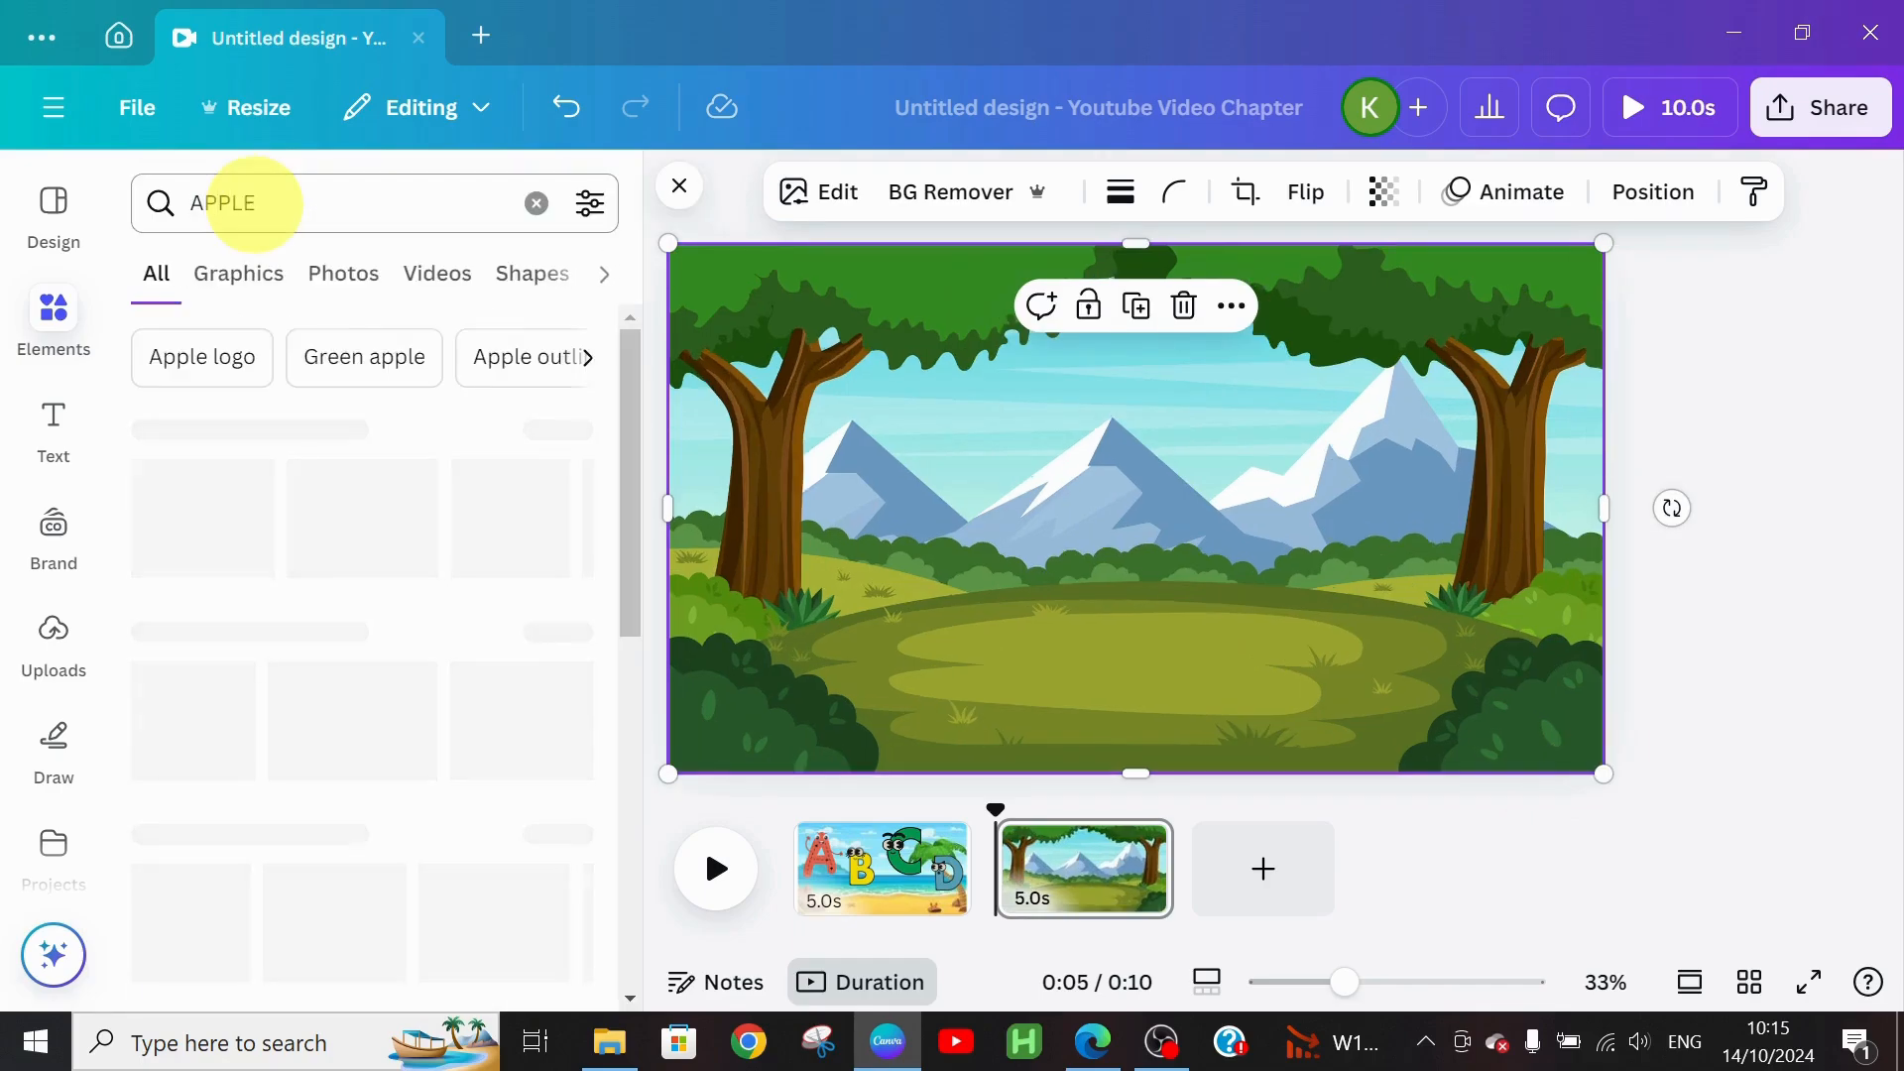
pyautogui.click(564, 432)
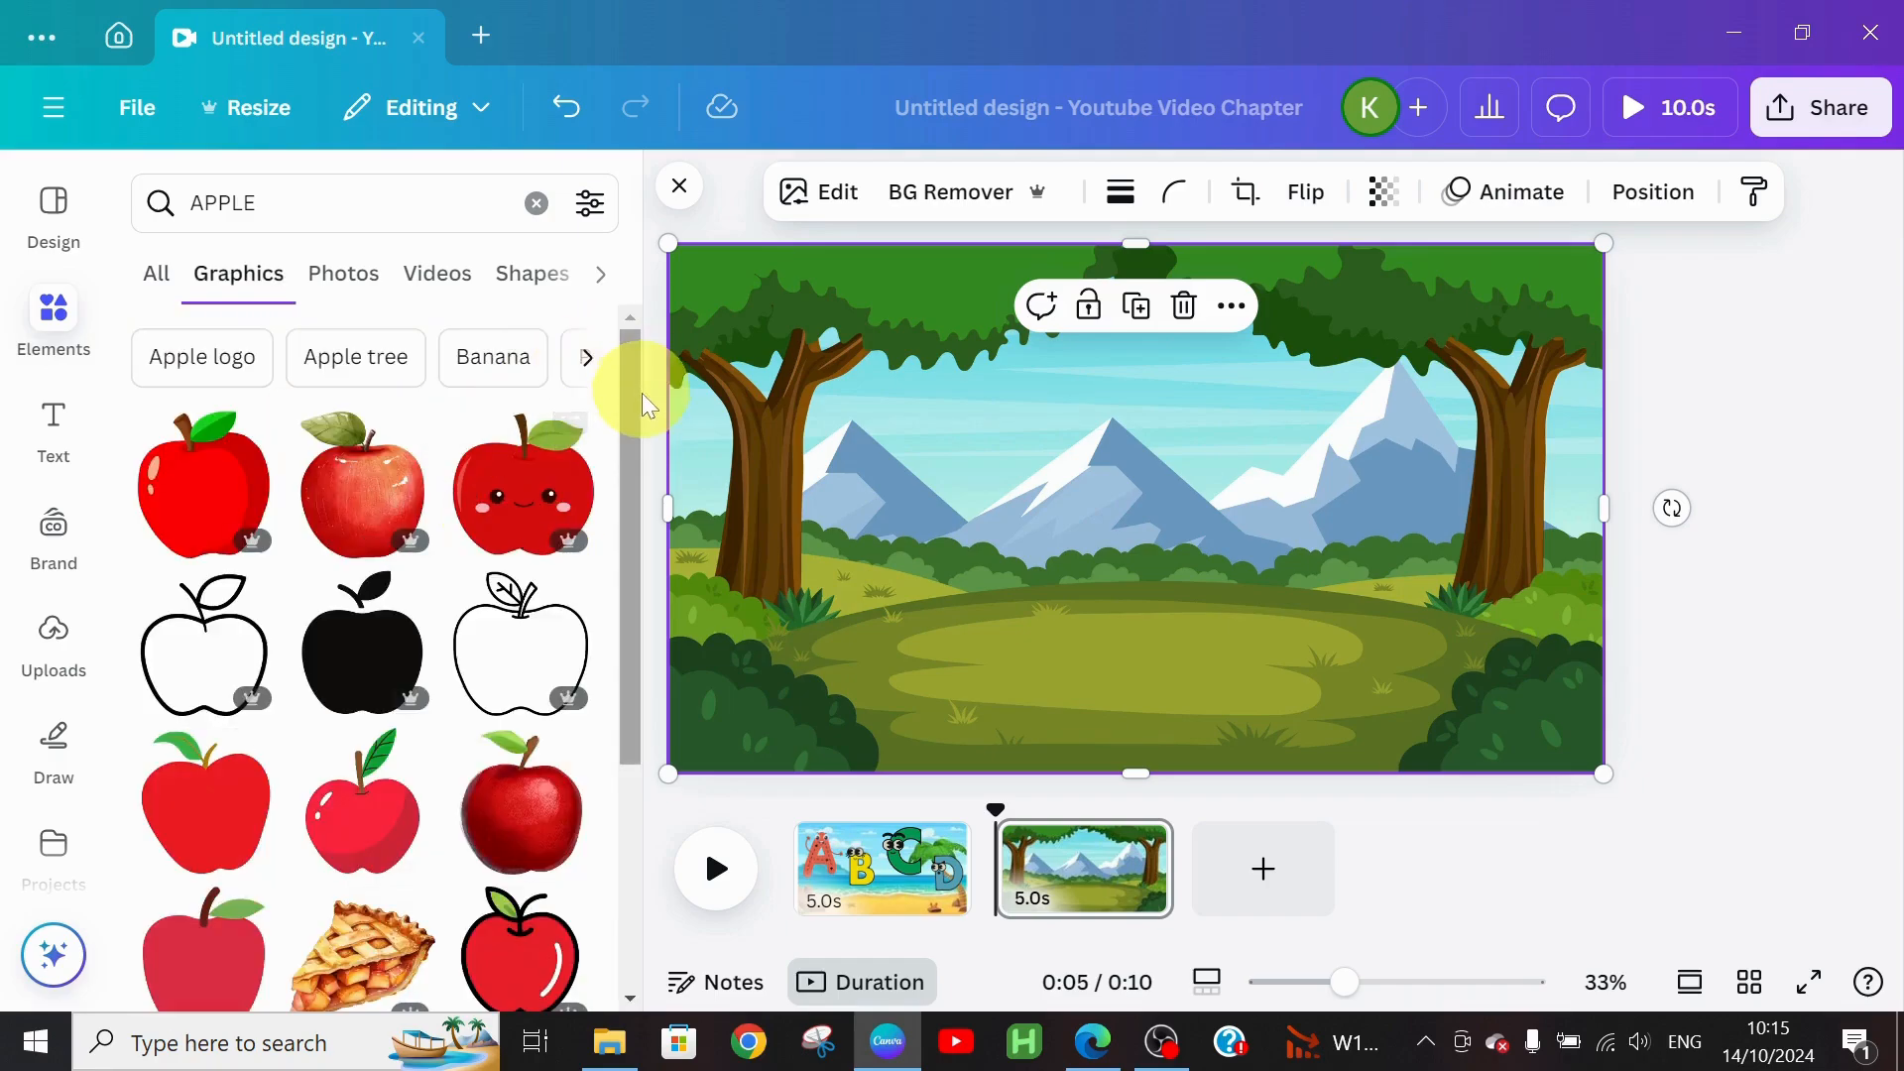
# Step: Add the smiling red apple graphic and the light green apple graphic to the forest page
pyautogui.moveTo(621, 414); pyautogui.dragTo(632, 467)
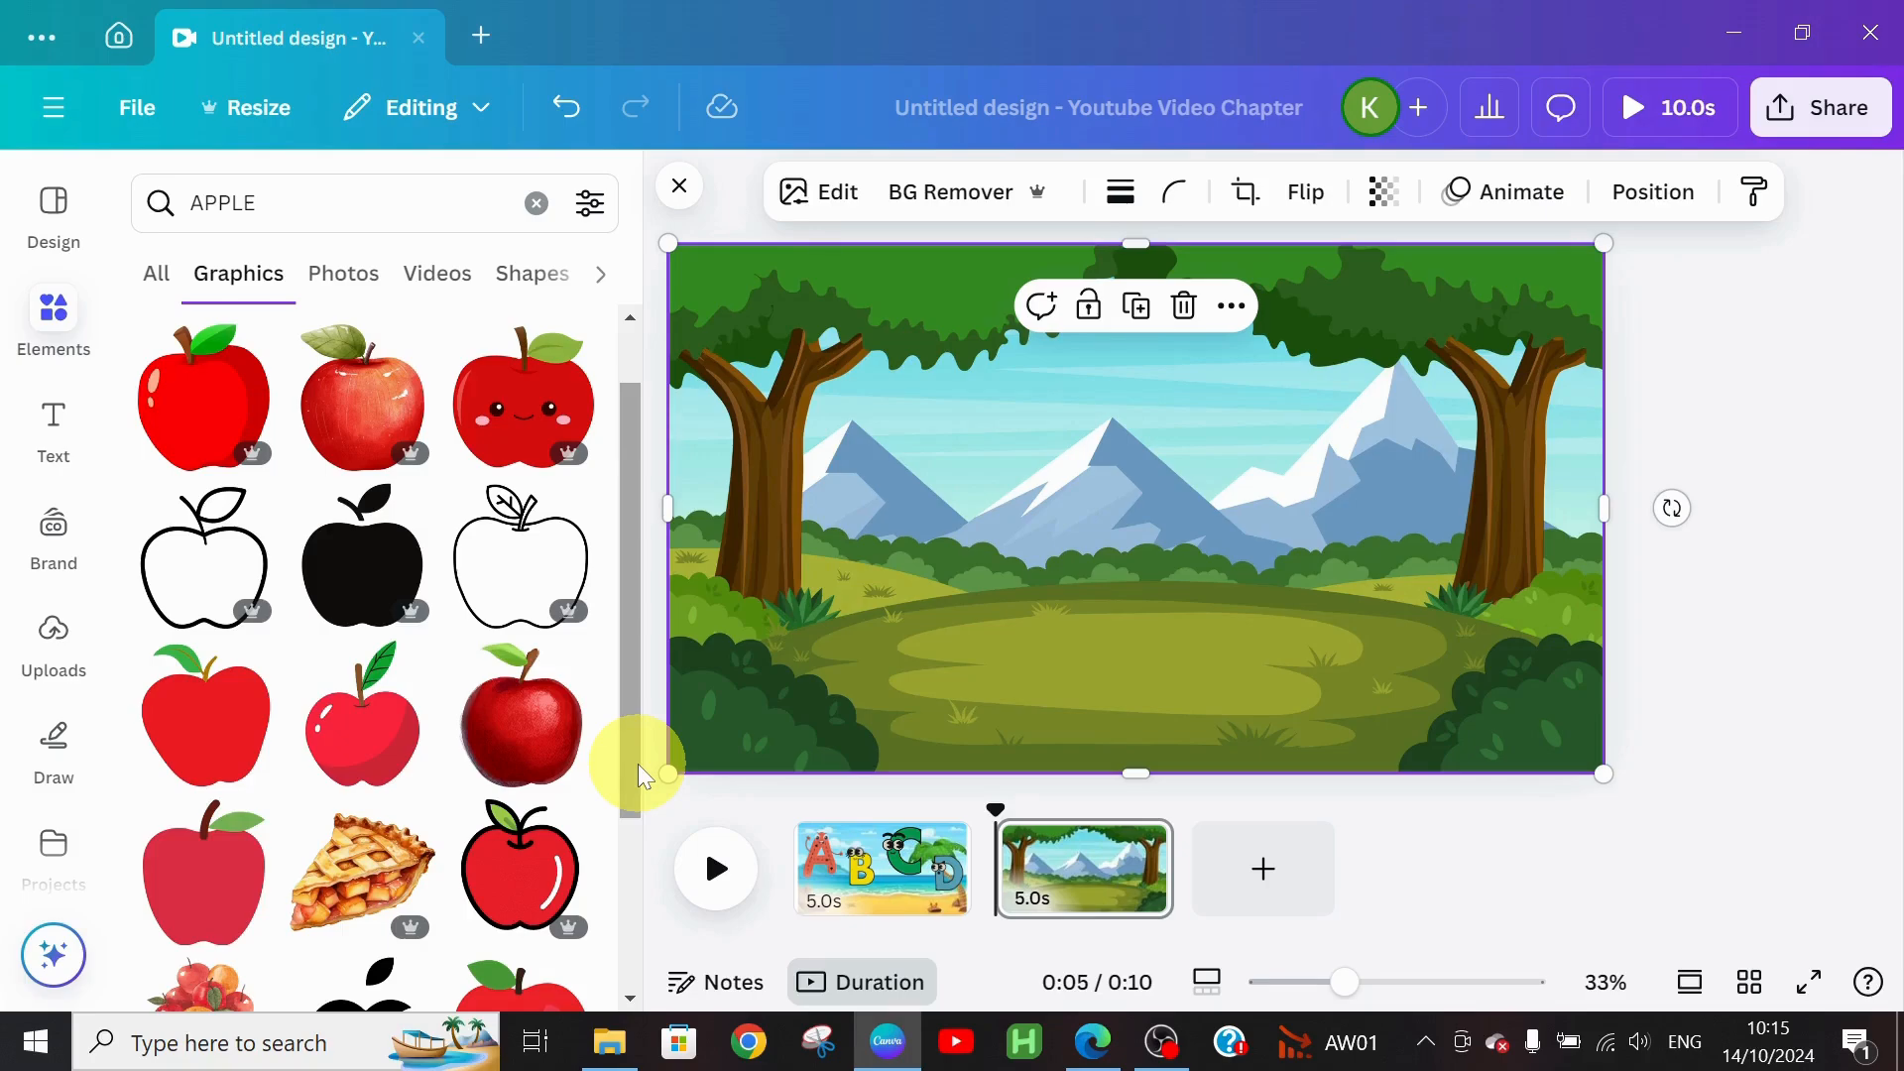
pyautogui.click(523, 397)
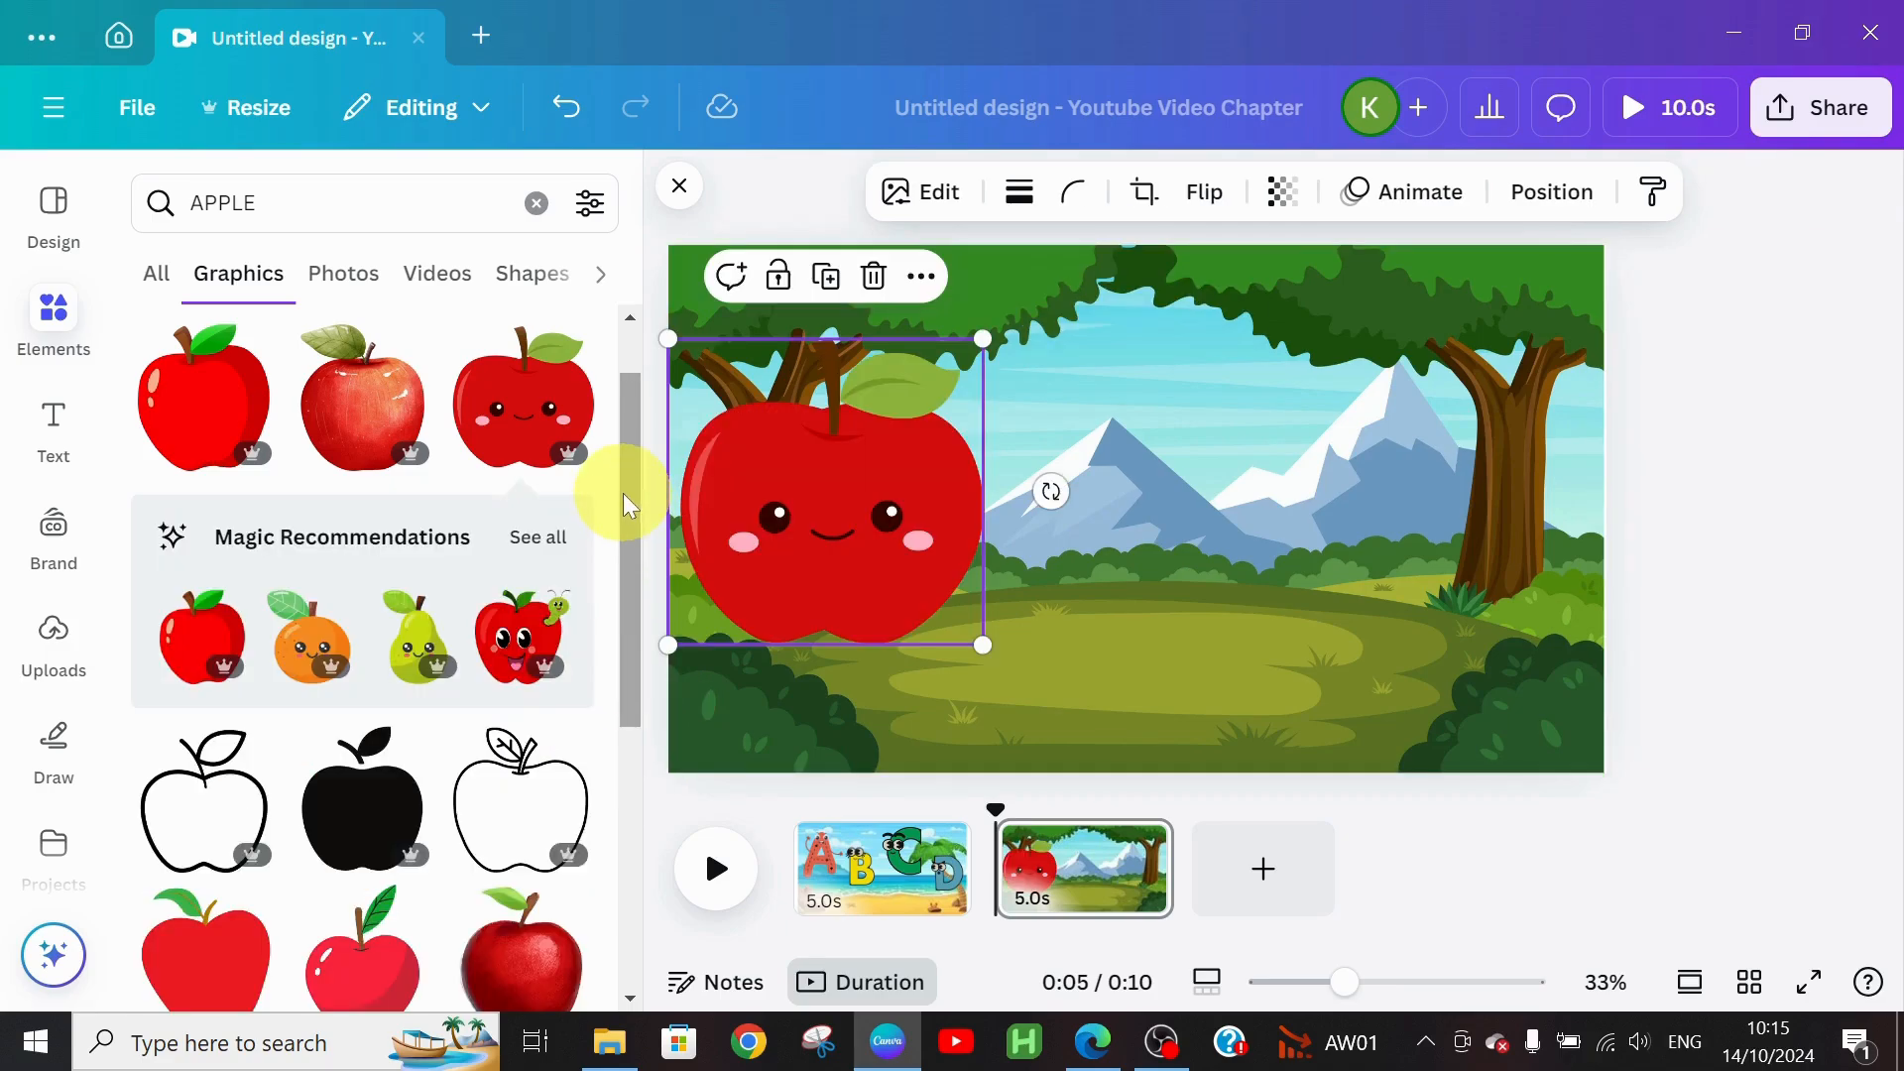
pyautogui.moveTo(623, 492); pyautogui.dragTo(629, 616)
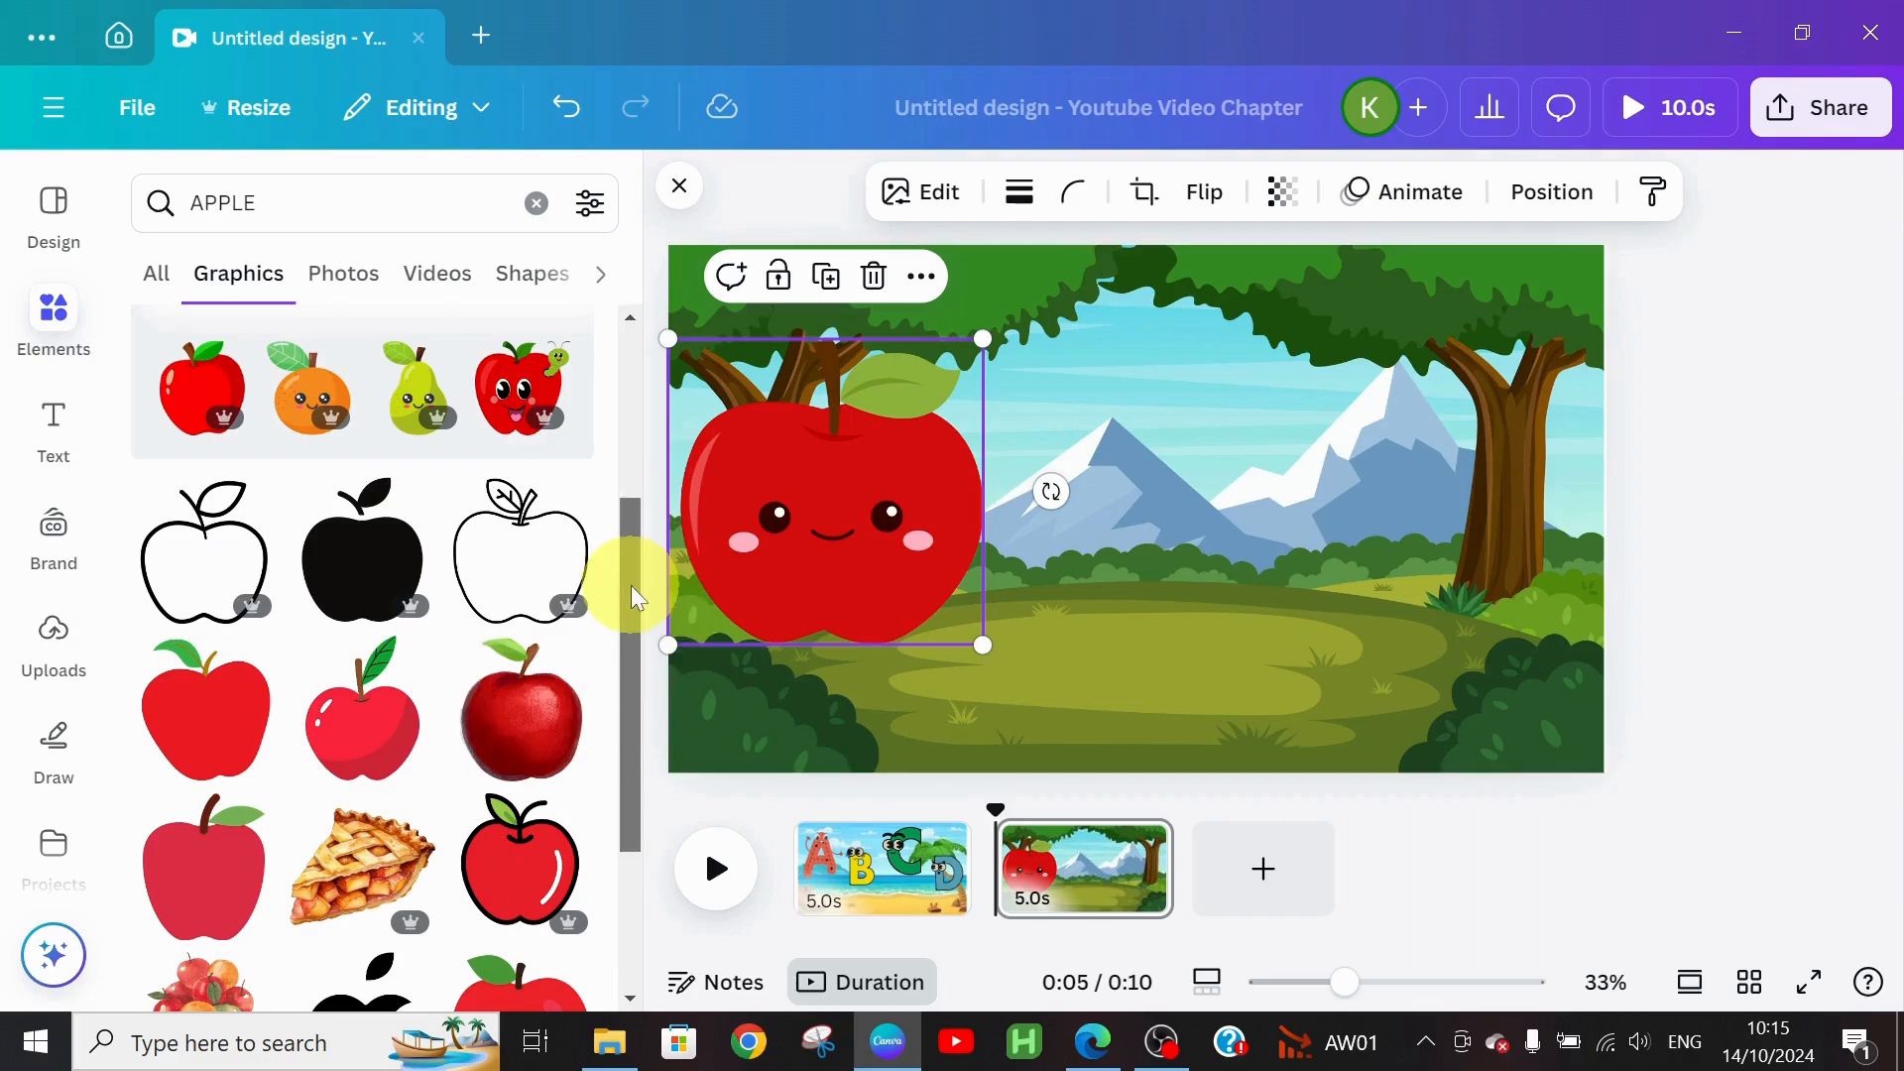
pyautogui.moveTo(630, 585); pyautogui.dragTo(629, 807)
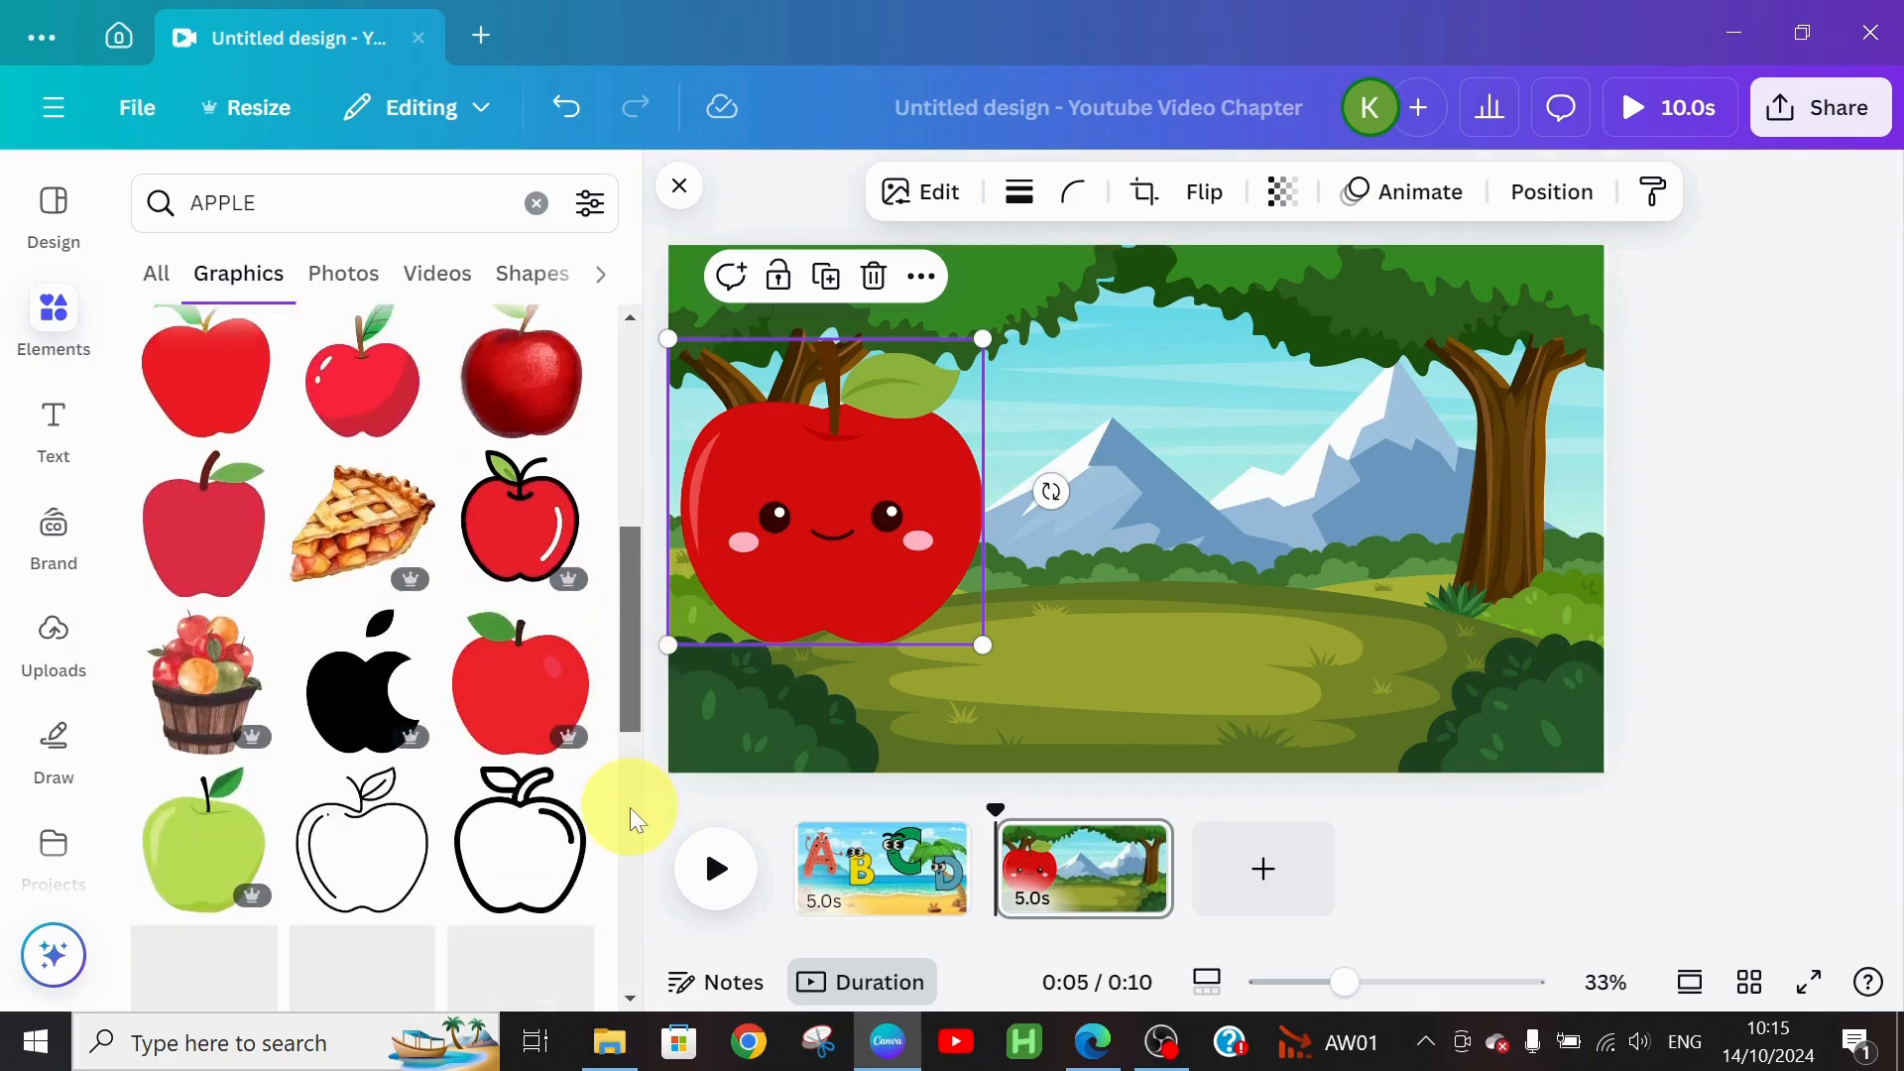
pyautogui.click(216, 844)
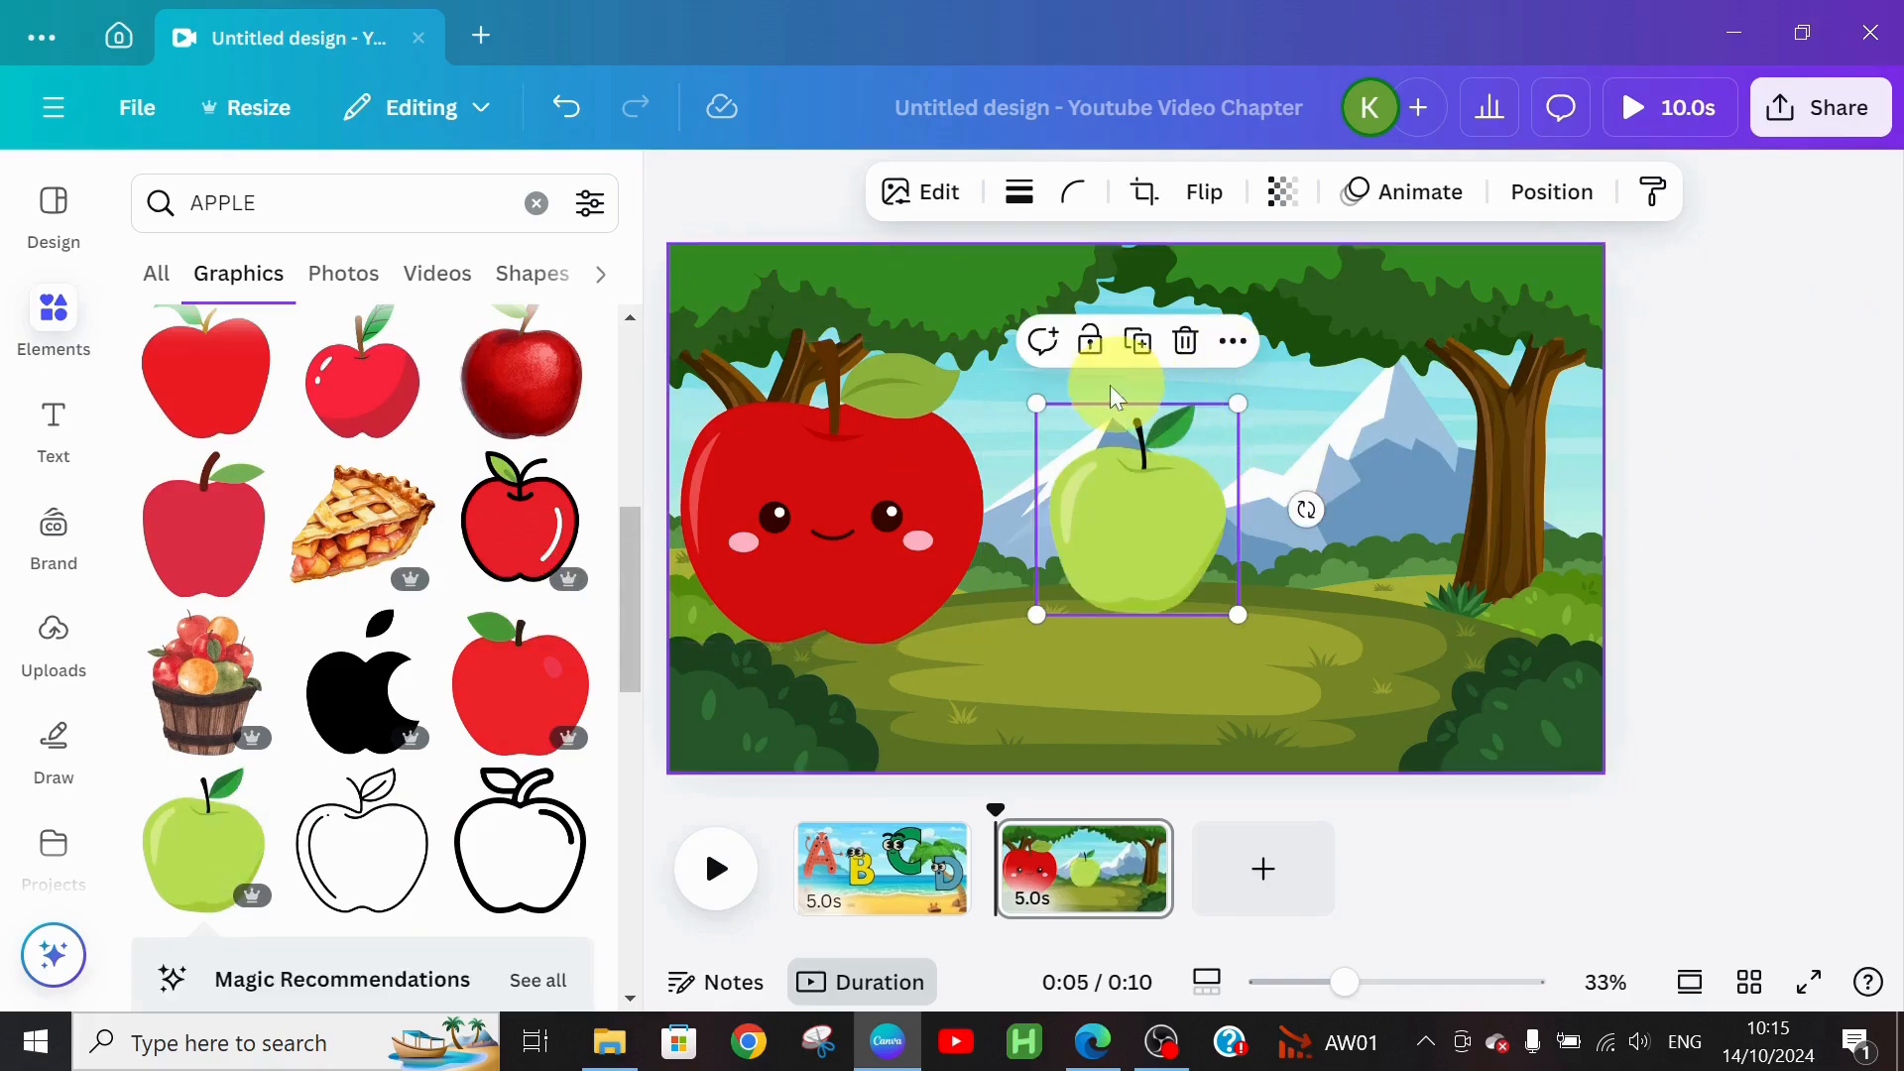
# Step: Enlarge the green apple until it nearly fills the page's height and place it in the middle of the forest page
pyautogui.click(1140, 544)
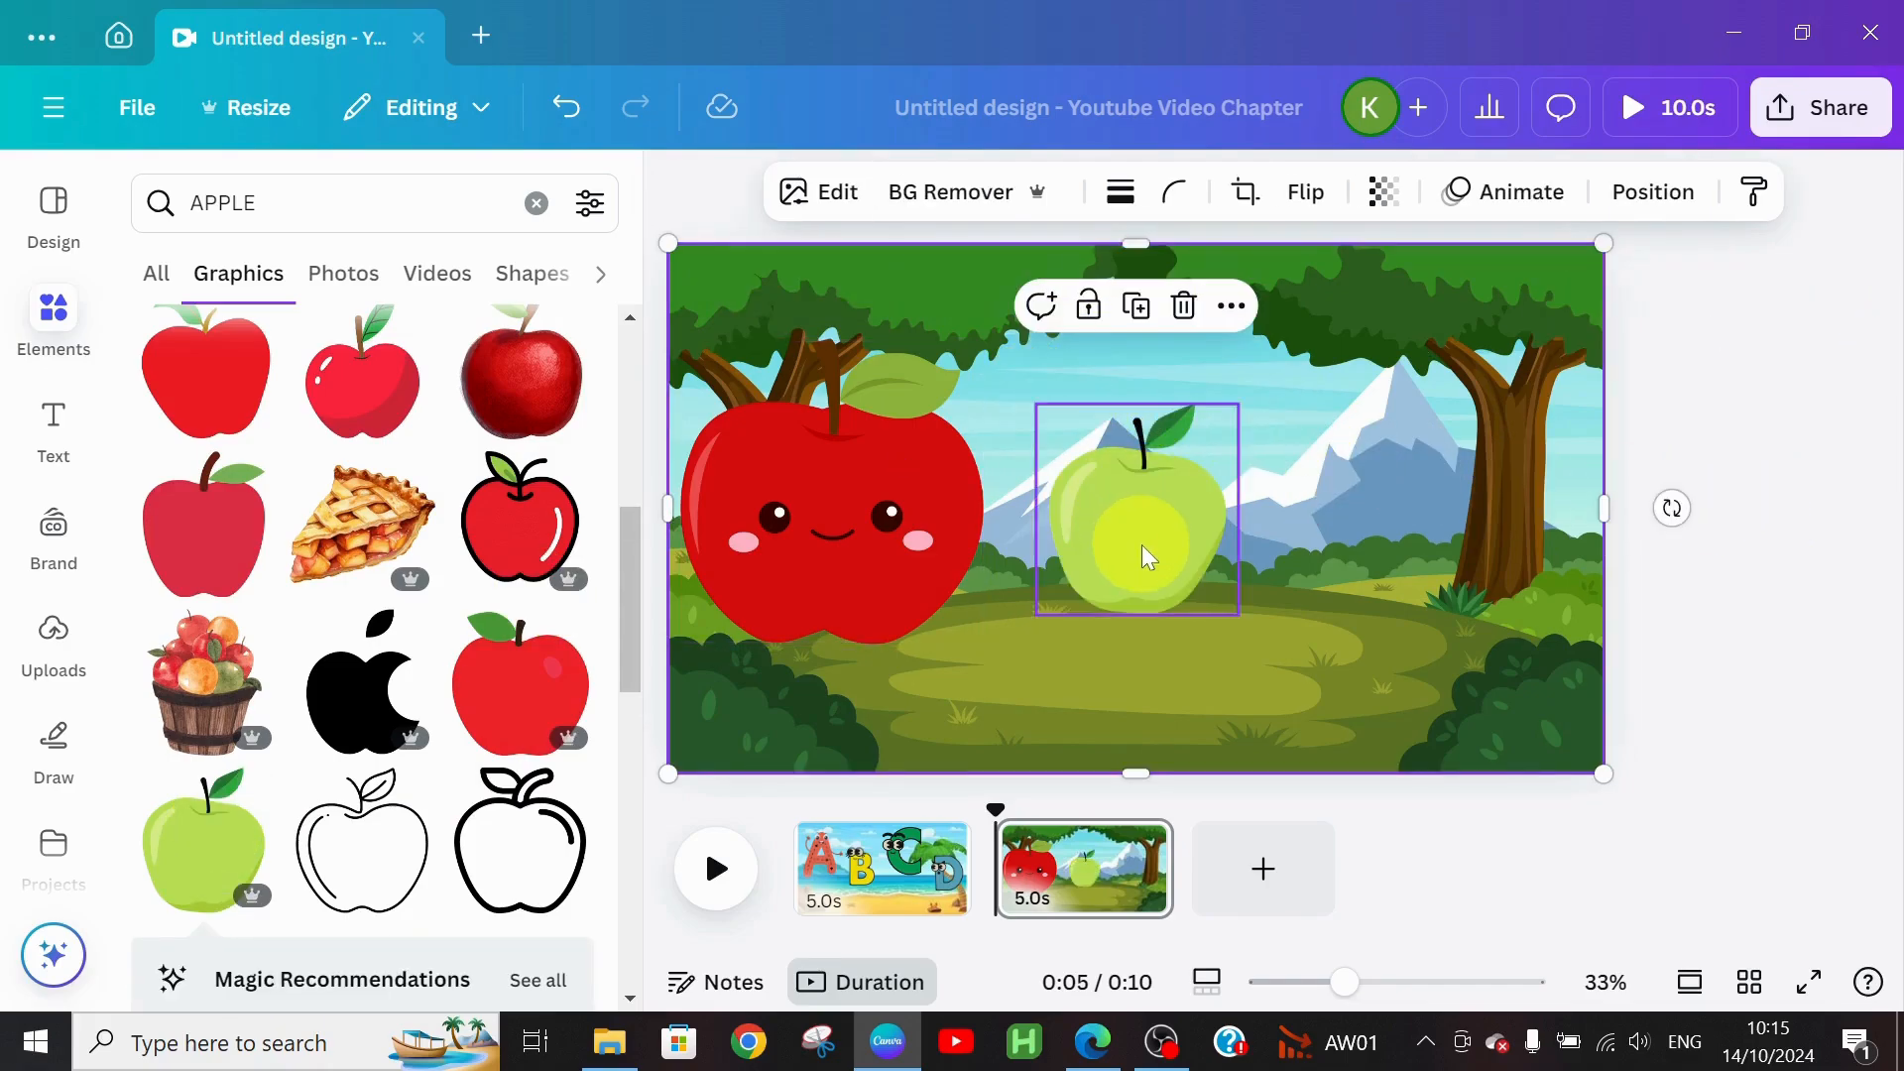
pyautogui.click(1037, 405)
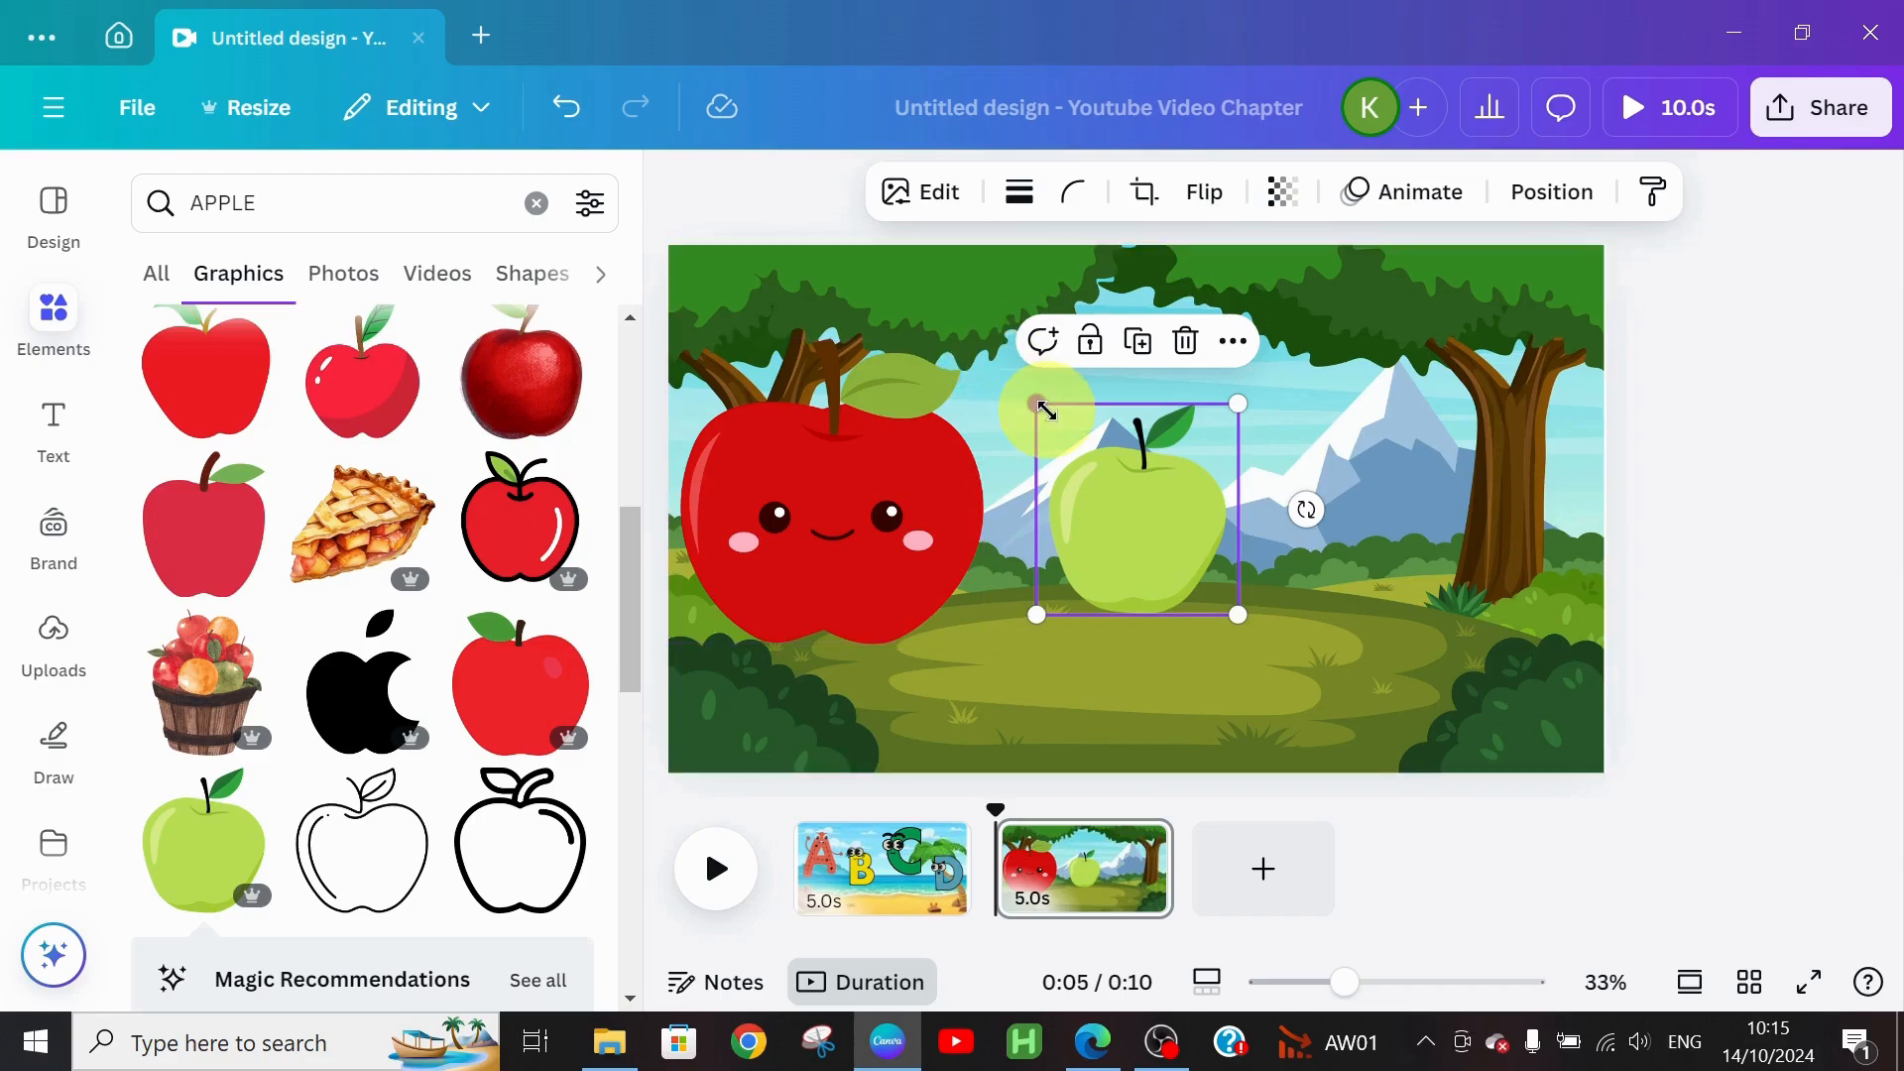
pyautogui.moveTo(1037, 405); pyautogui.dragTo(922, 285)
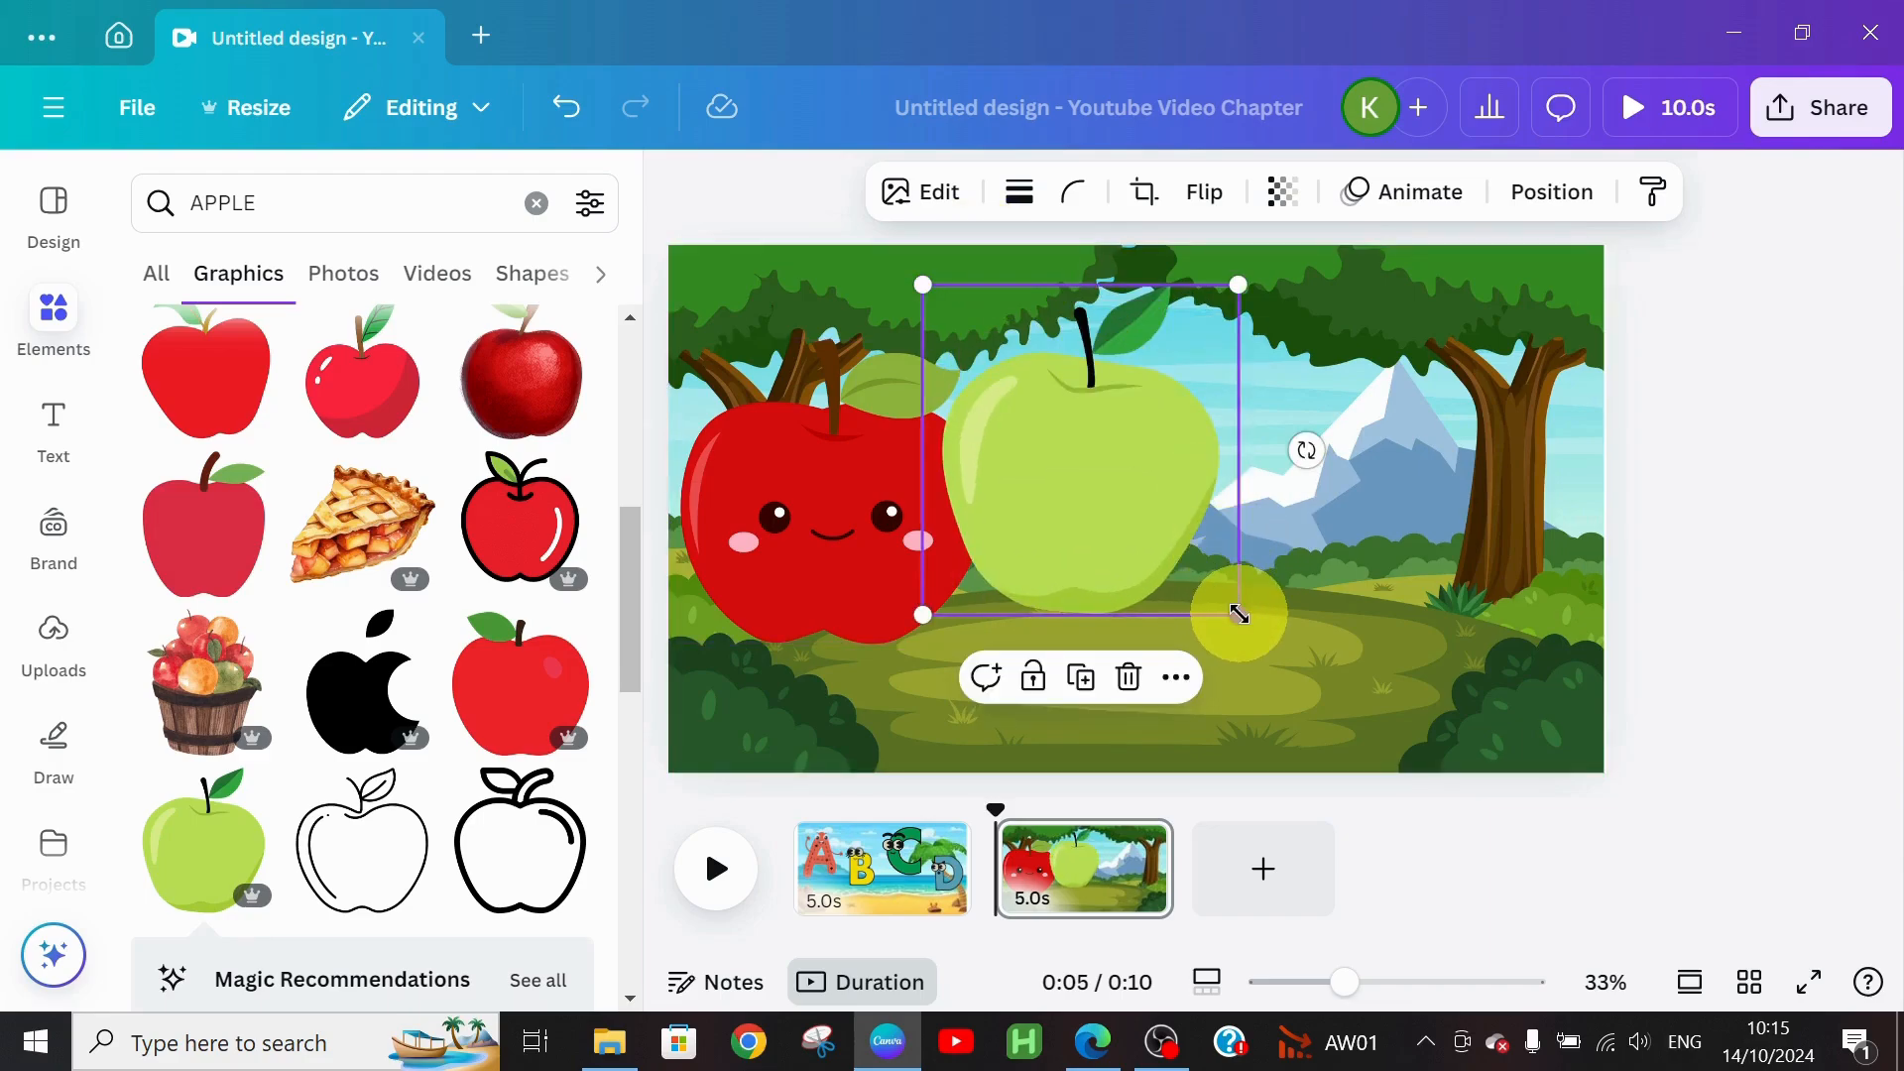
pyautogui.moveTo(1238, 615); pyautogui.dragTo(1355, 735)
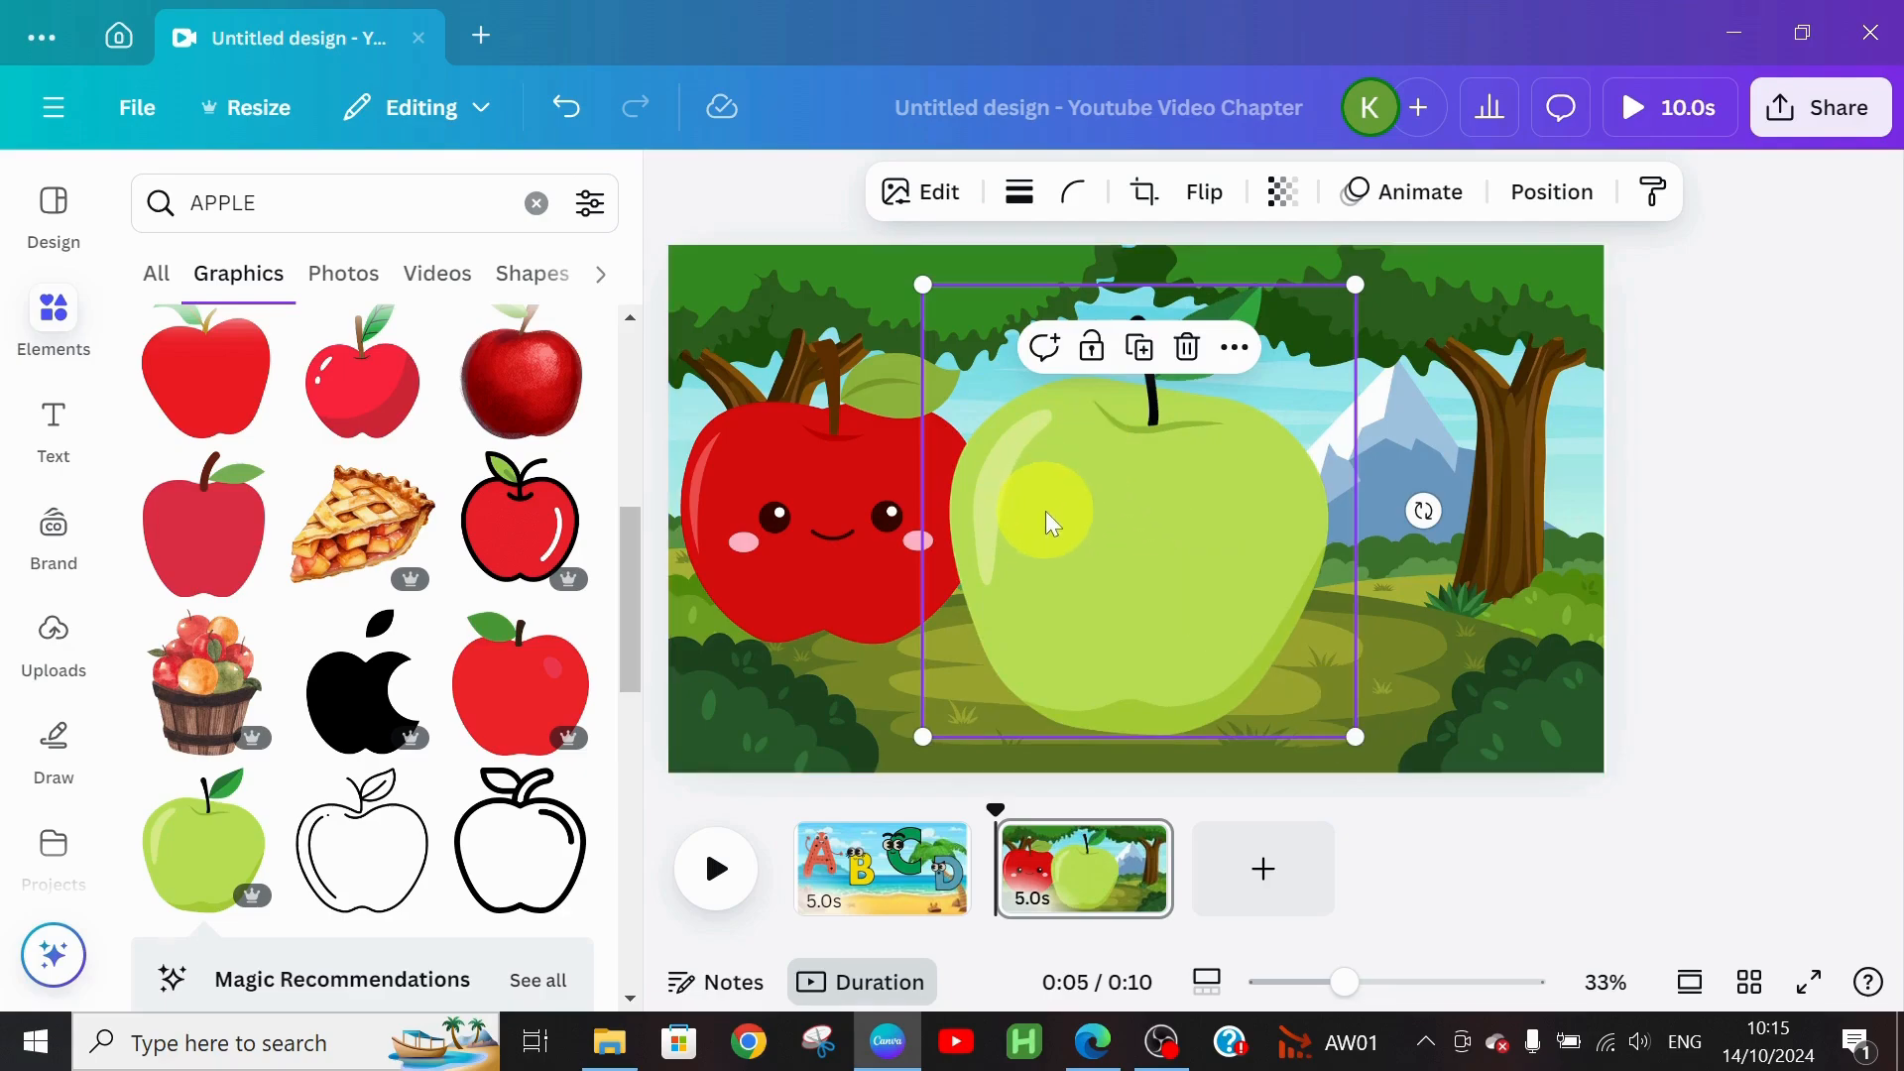
pyautogui.moveTo(1046, 510); pyautogui.dragTo(1068, 510)
# Step: Shrink the smiling red apple, place it in front of the left tree's base, and shift the green apple slightly left and down
pyautogui.click(843, 480)
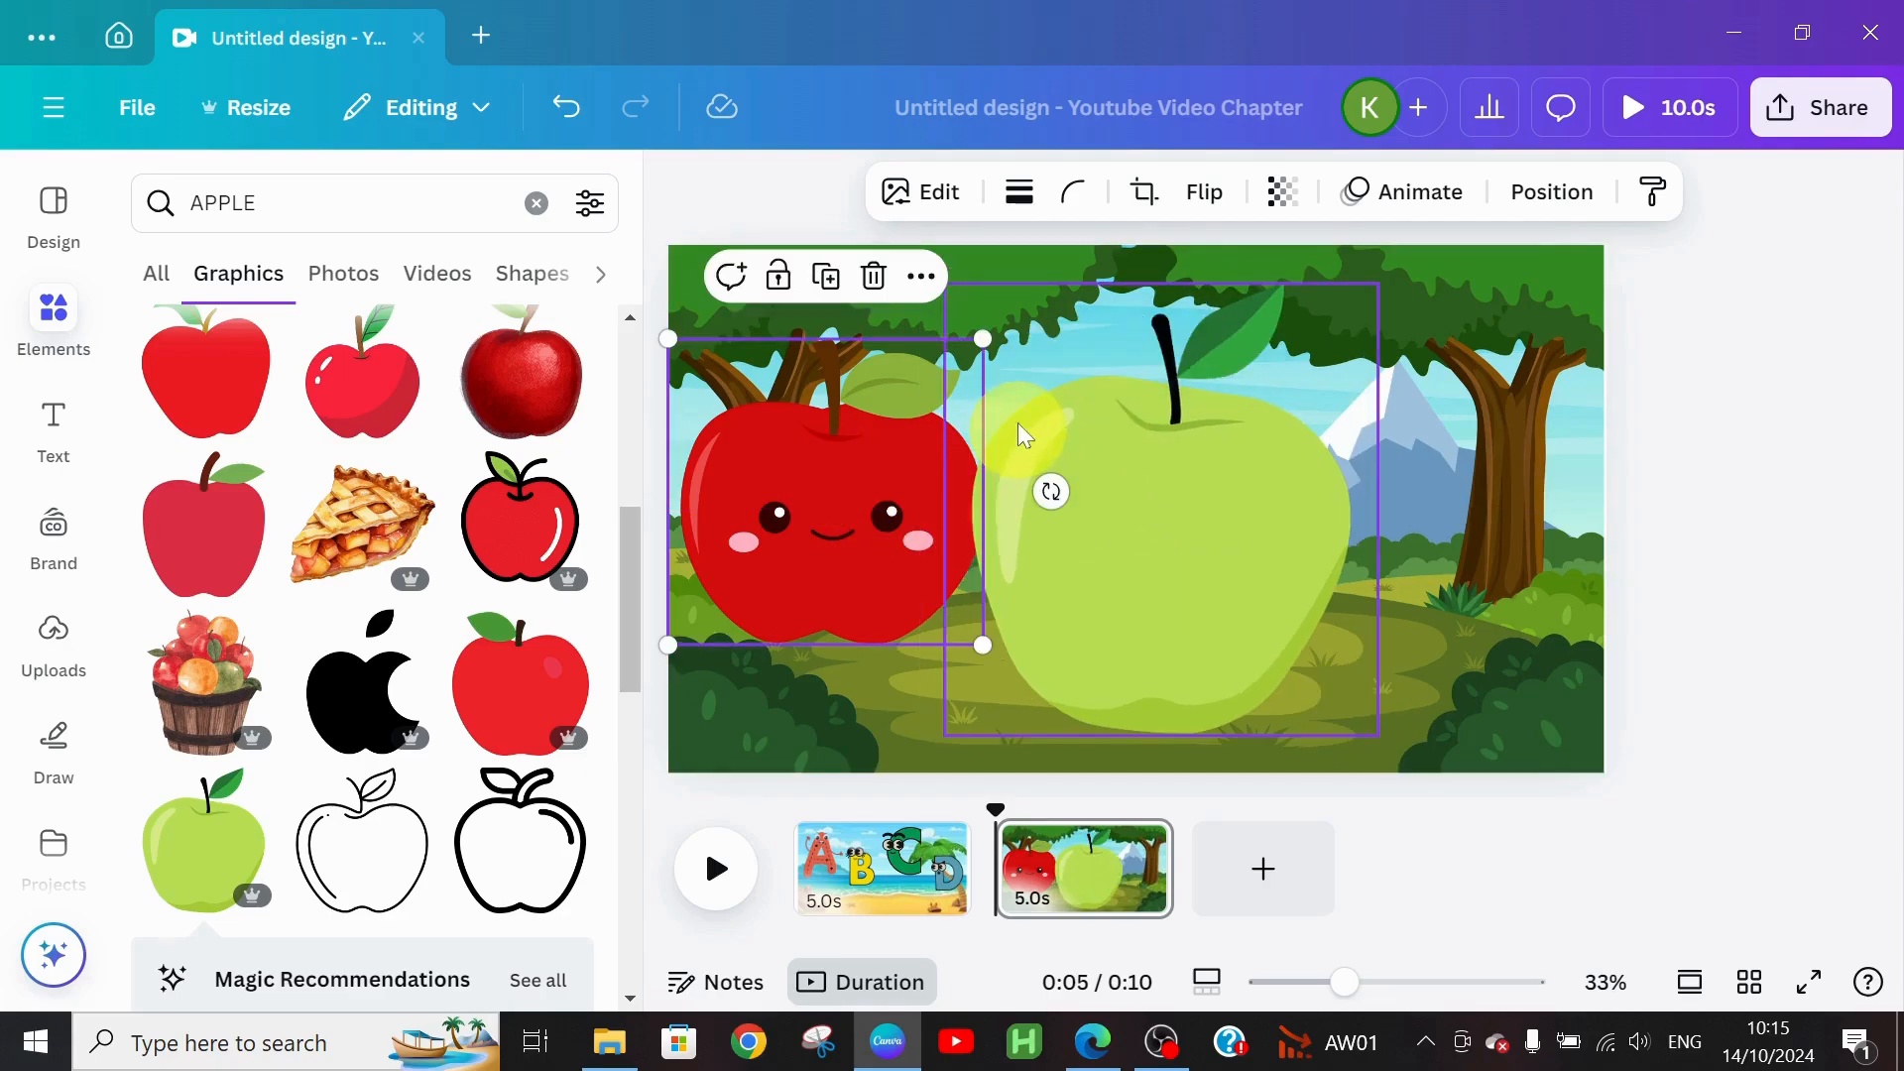
pyautogui.moveTo(975, 361); pyautogui.dragTo(896, 429)
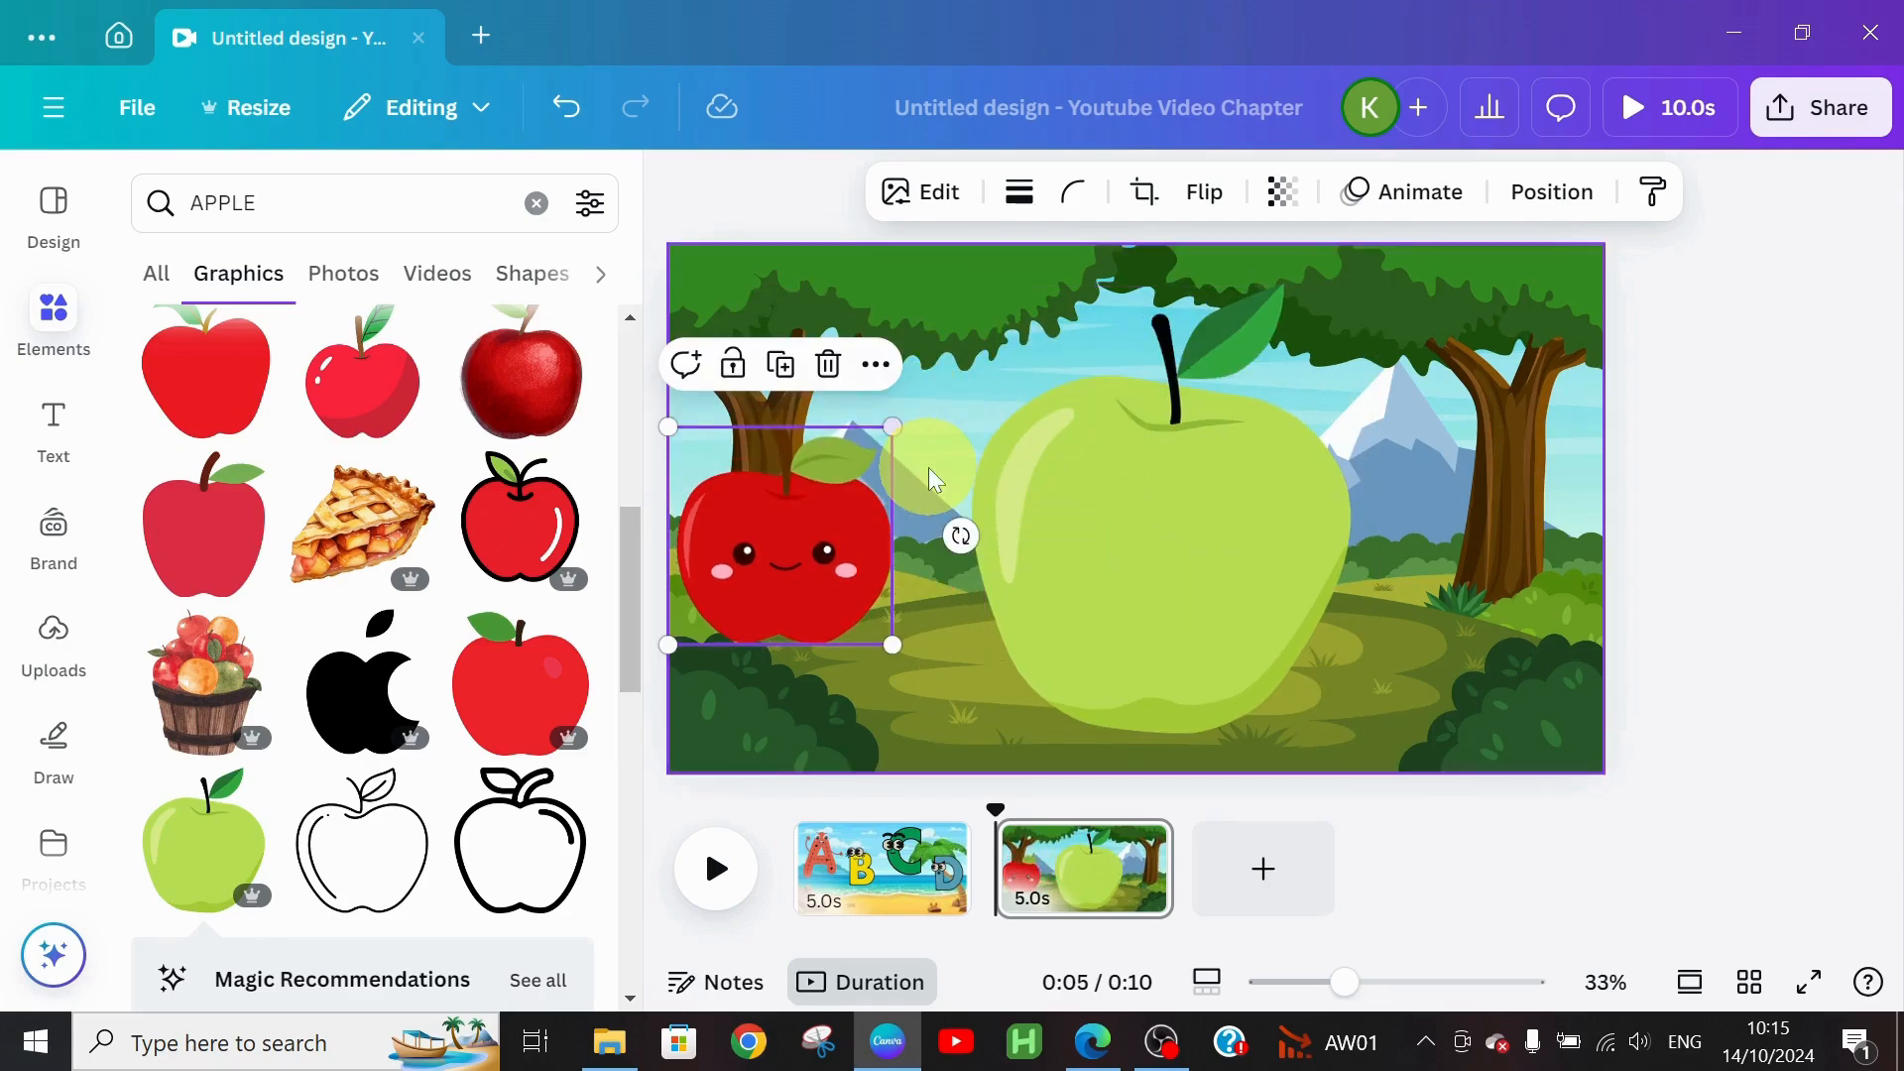
pyautogui.moveTo(814, 506); pyautogui.dragTo(838, 585)
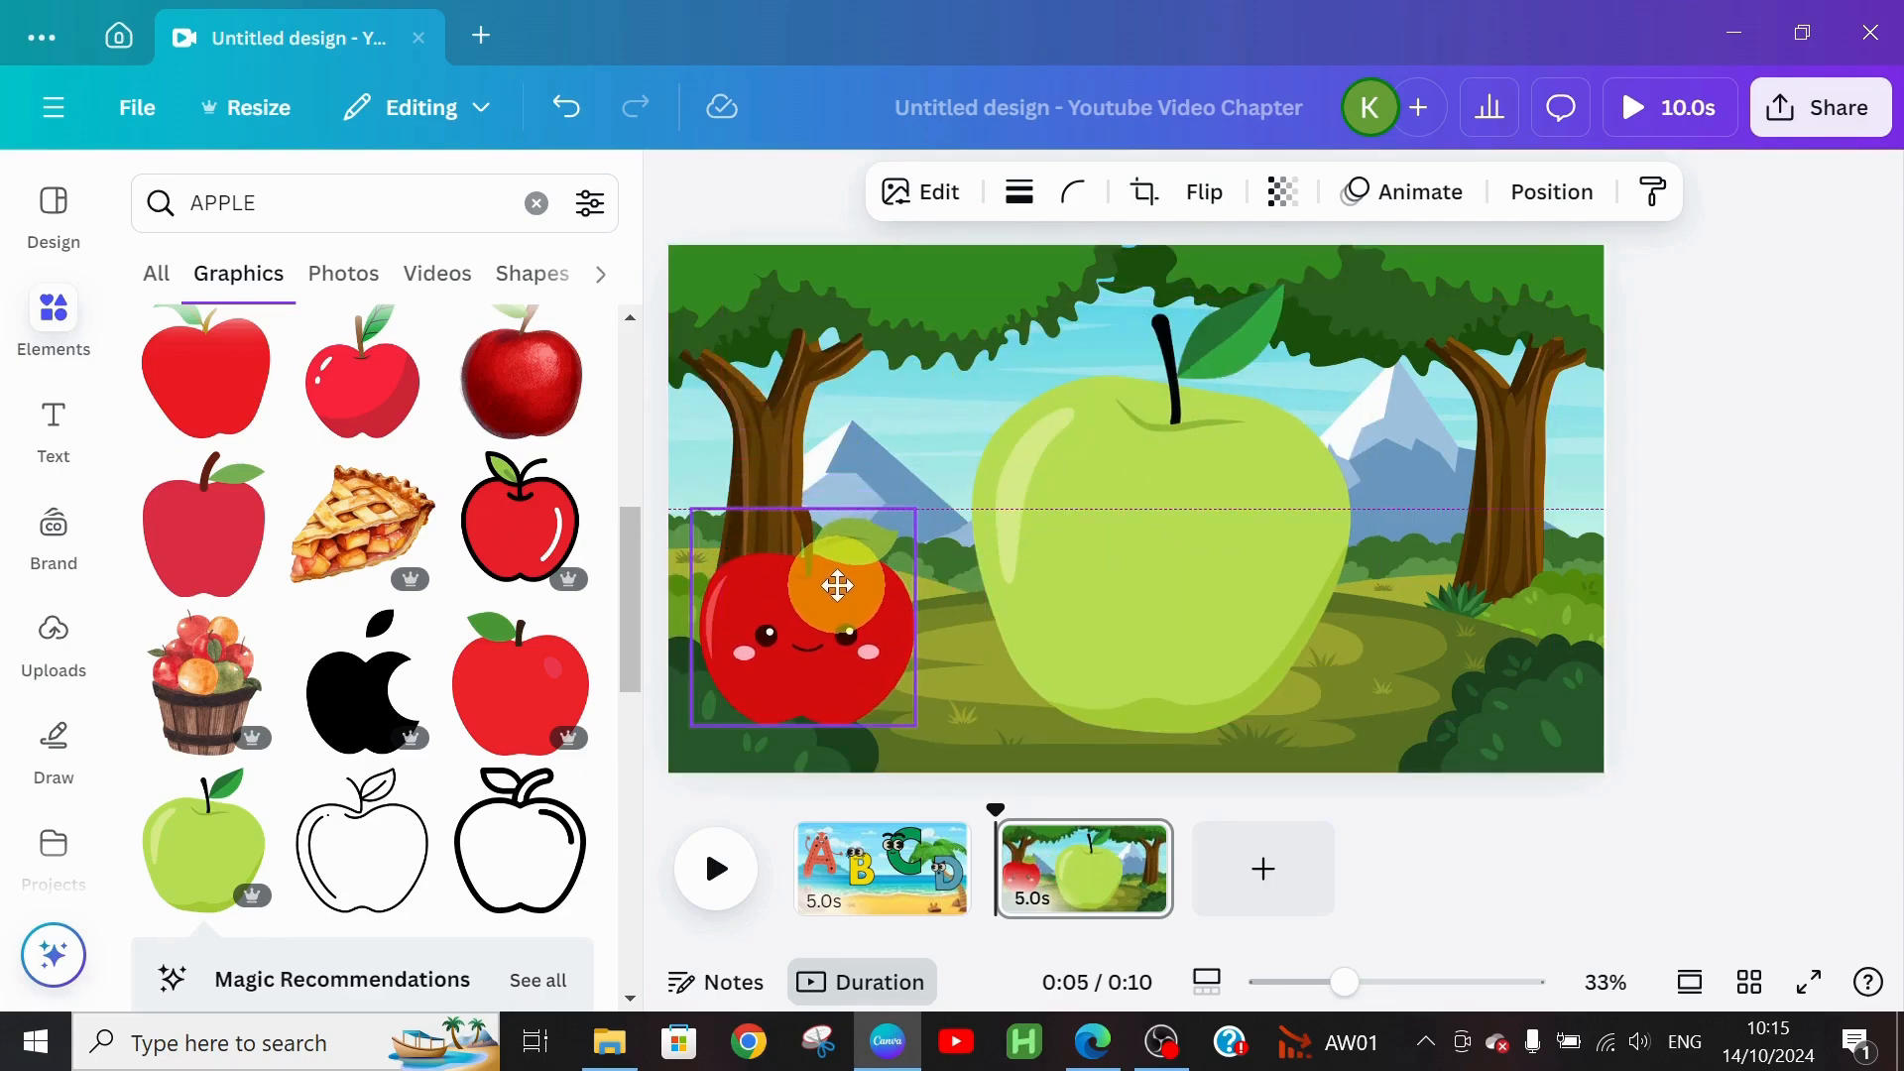
pyautogui.moveTo(1217, 474); pyautogui.dragTo(1181, 494)
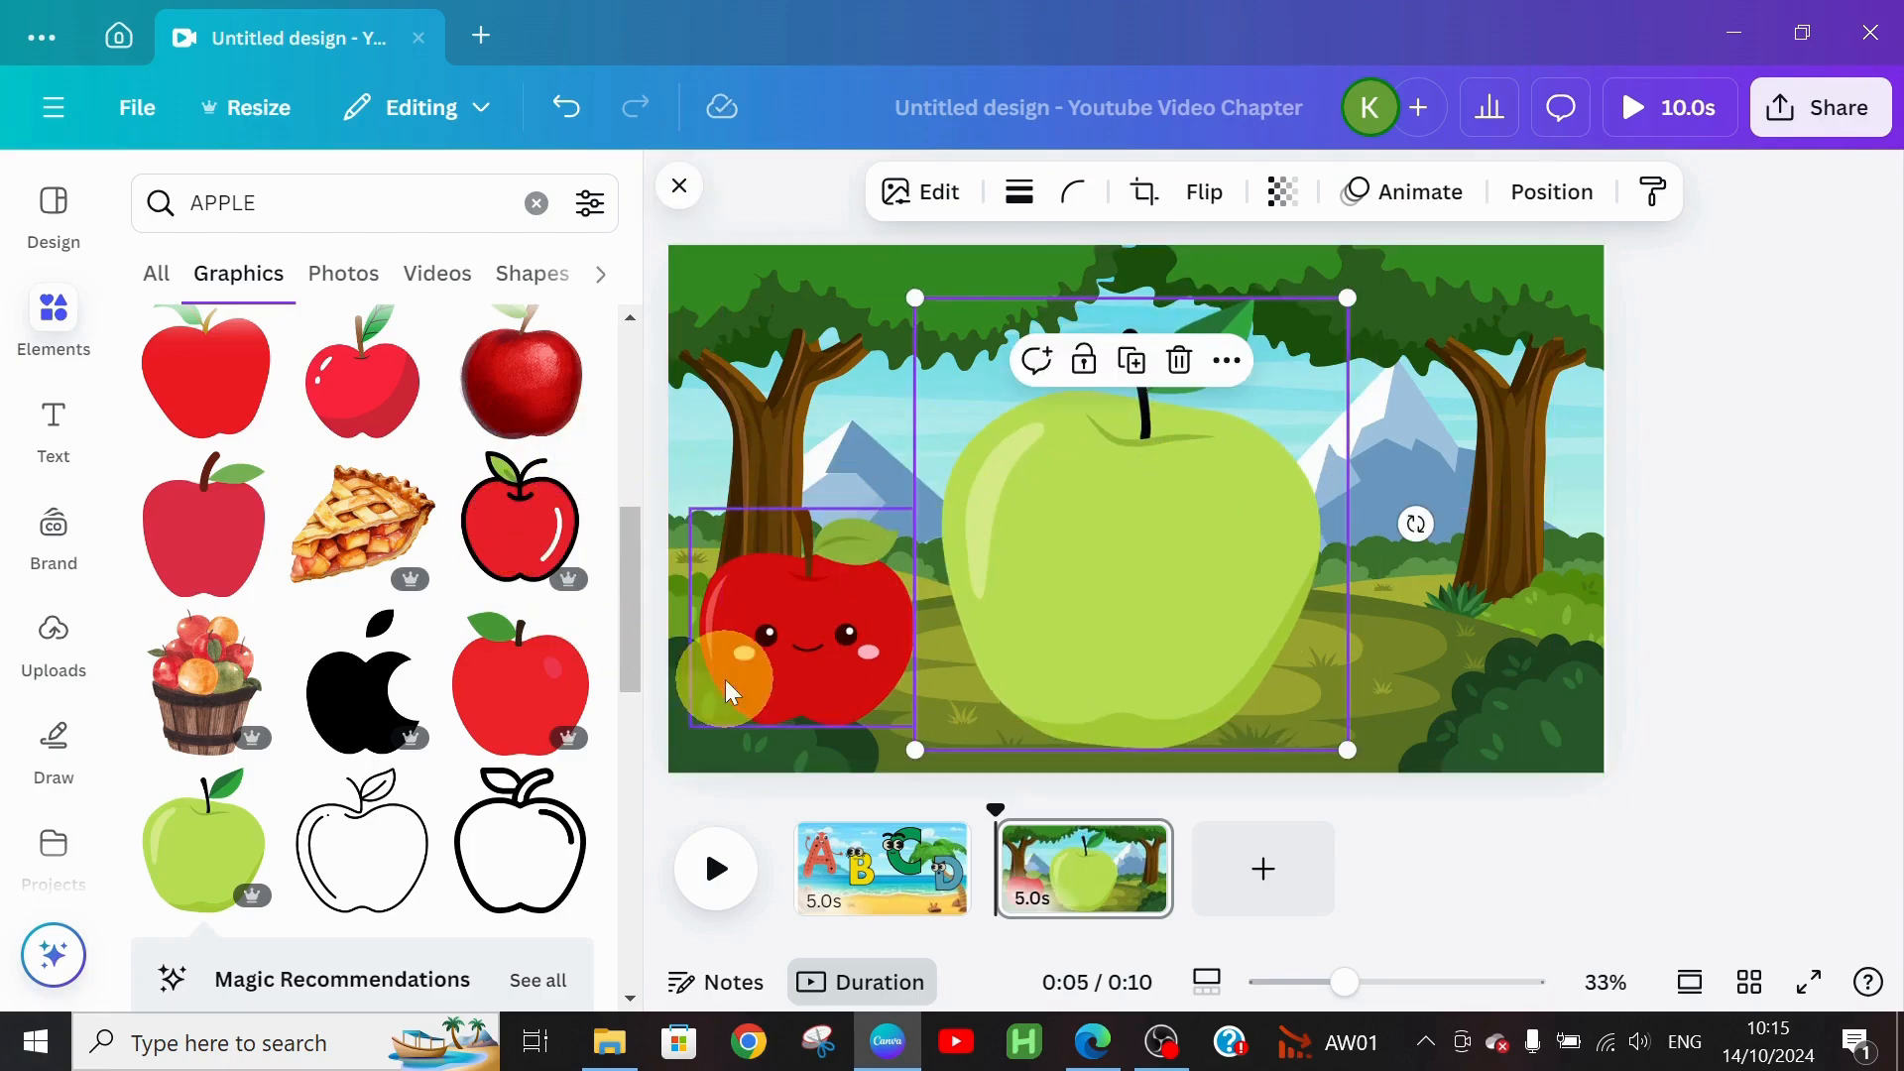
# Step: Add the textured red apple with a leaf, shrink it, and place it in front of the forest page's right tree
pyautogui.moveTo(620, 604); pyautogui.dragTo(631, 461)
pyautogui.click(404, 486)
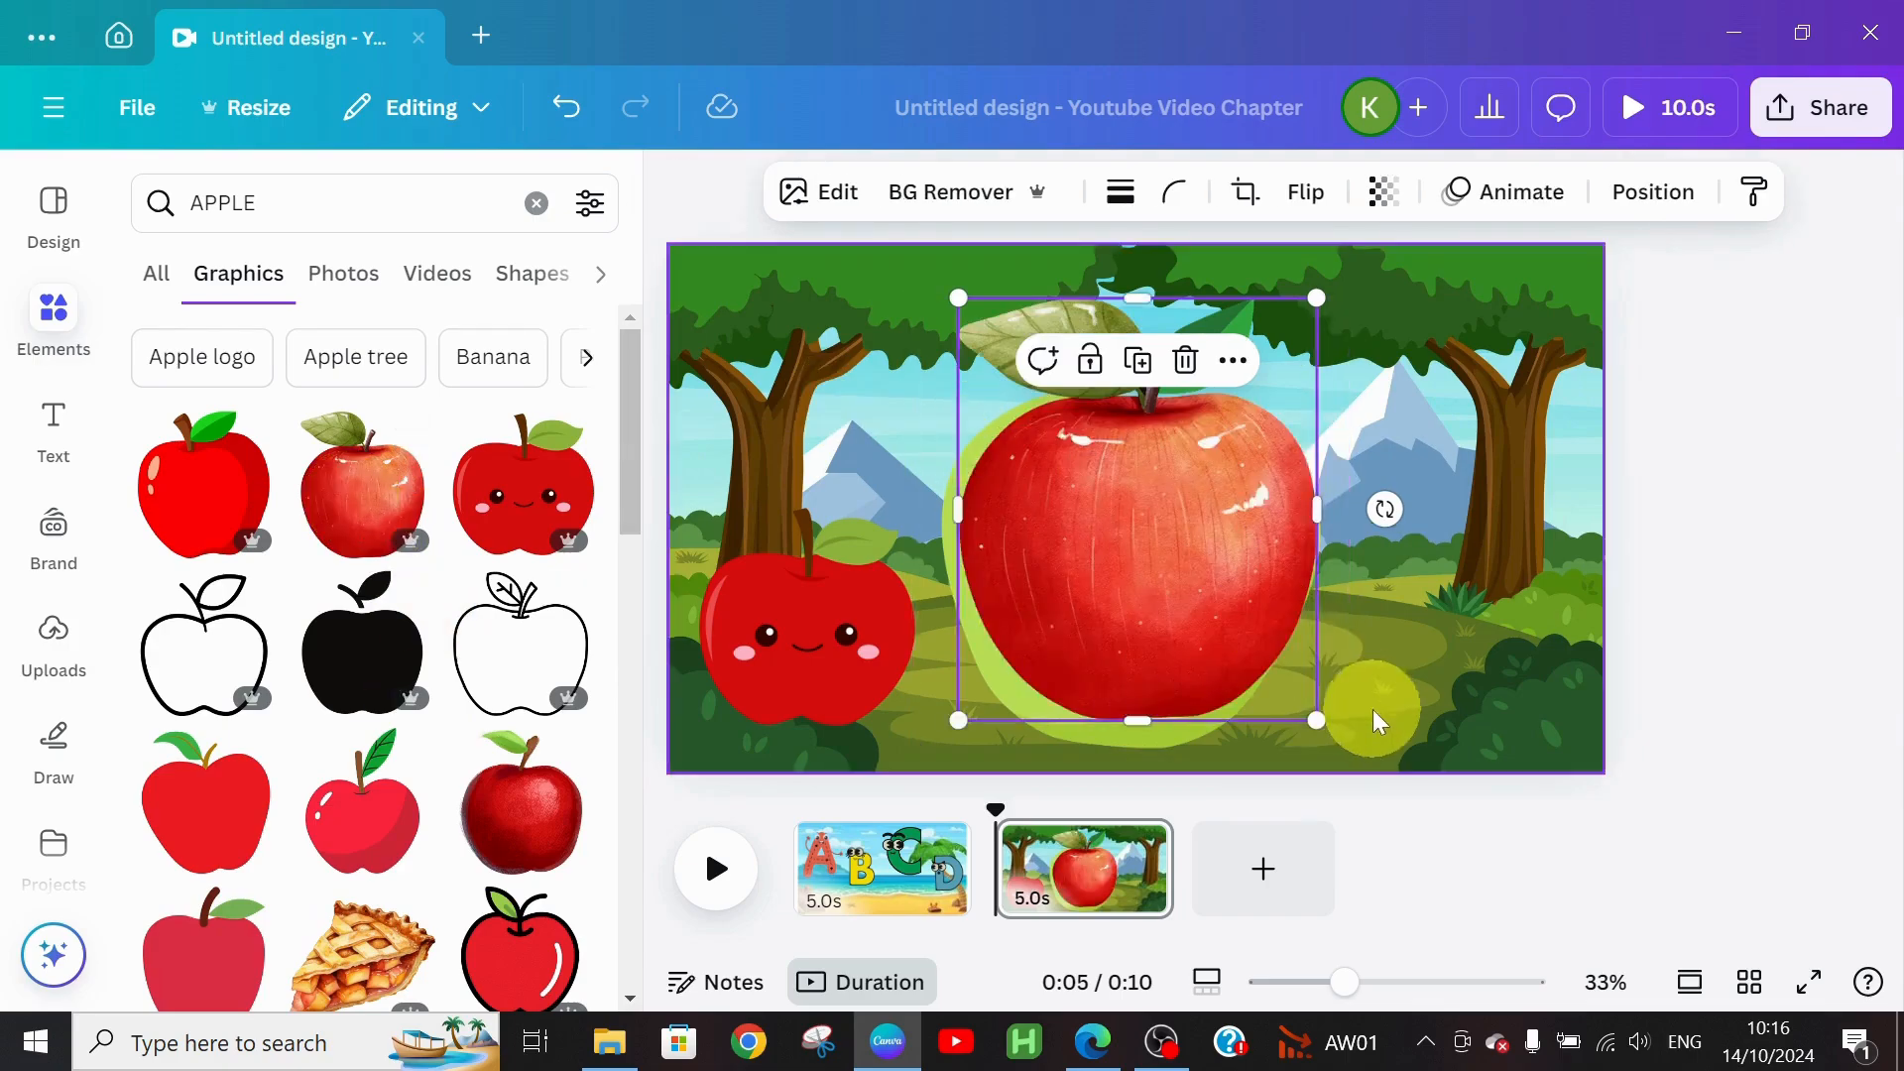
pyautogui.moveTo(1150, 562); pyautogui.dragTo(1451, 584)
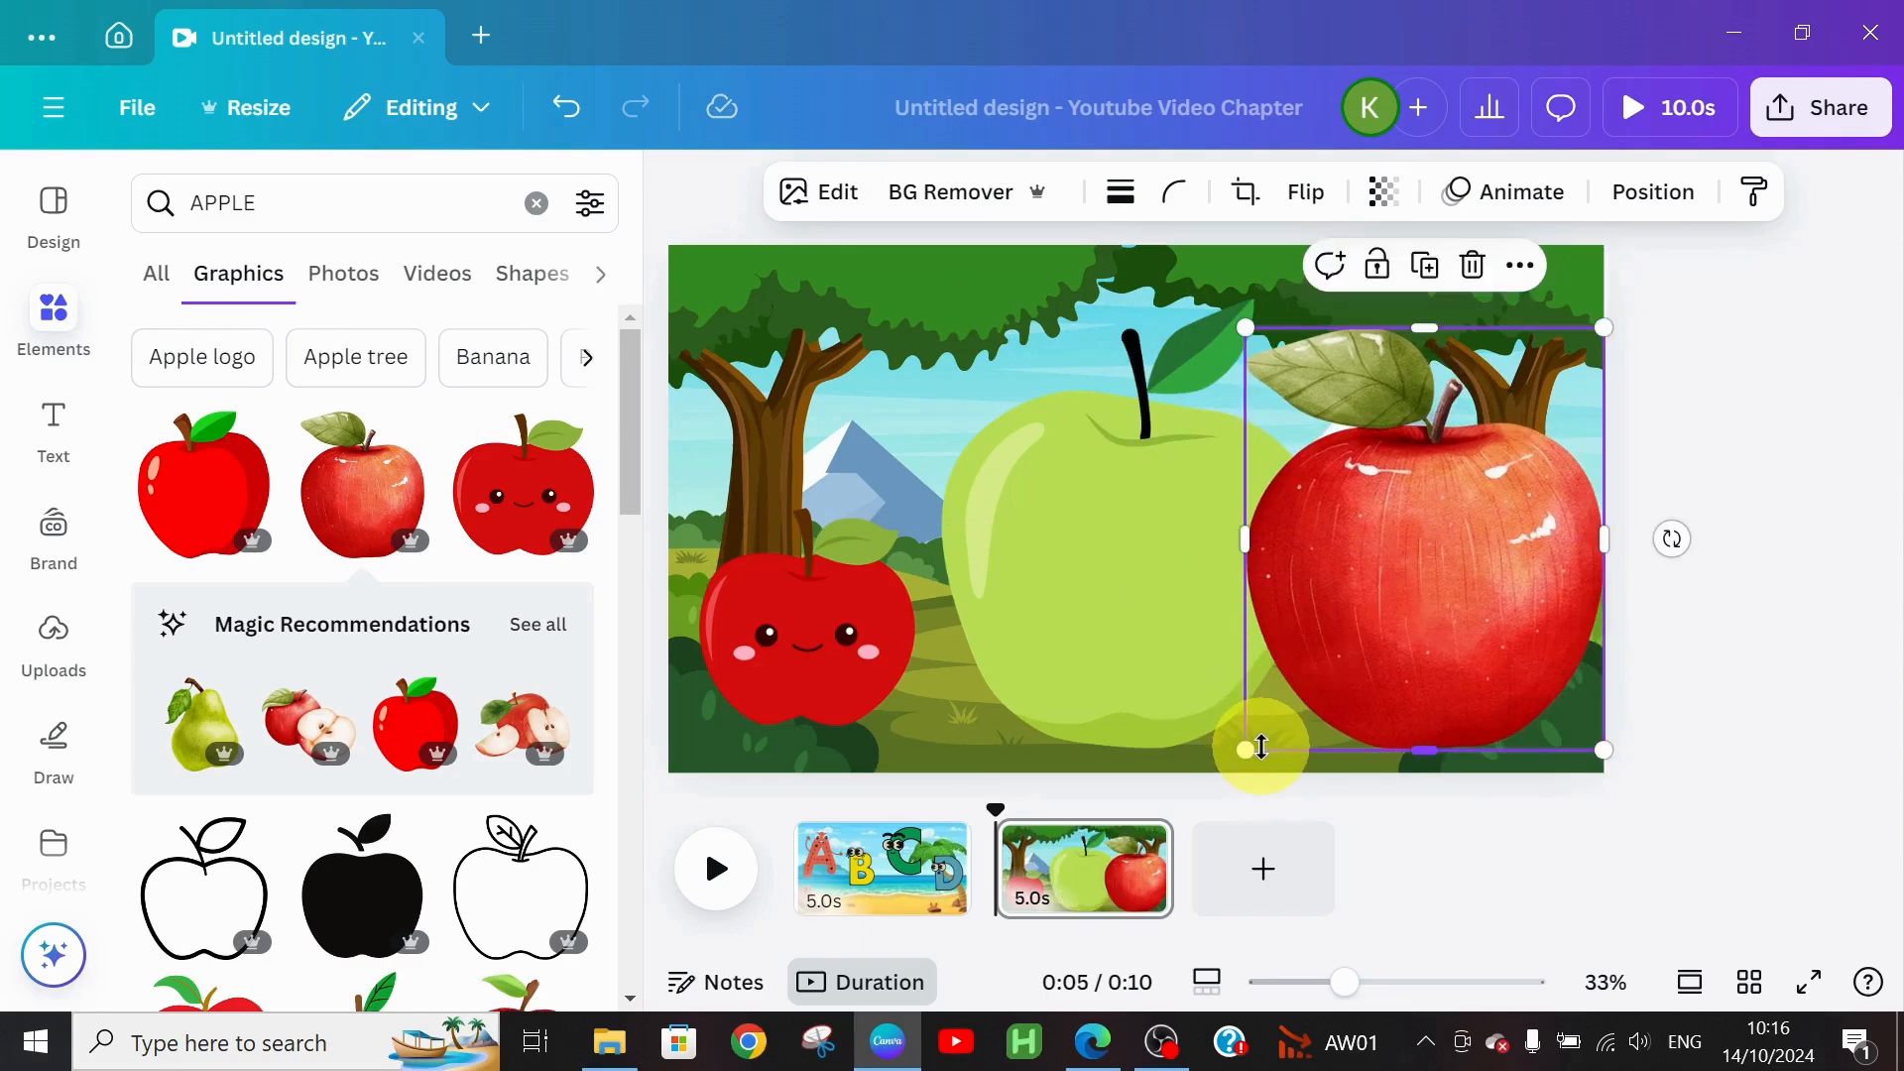
pyautogui.moveTo(1245, 751); pyautogui.dragTo(1407, 658)
pyautogui.click(1428, 511)
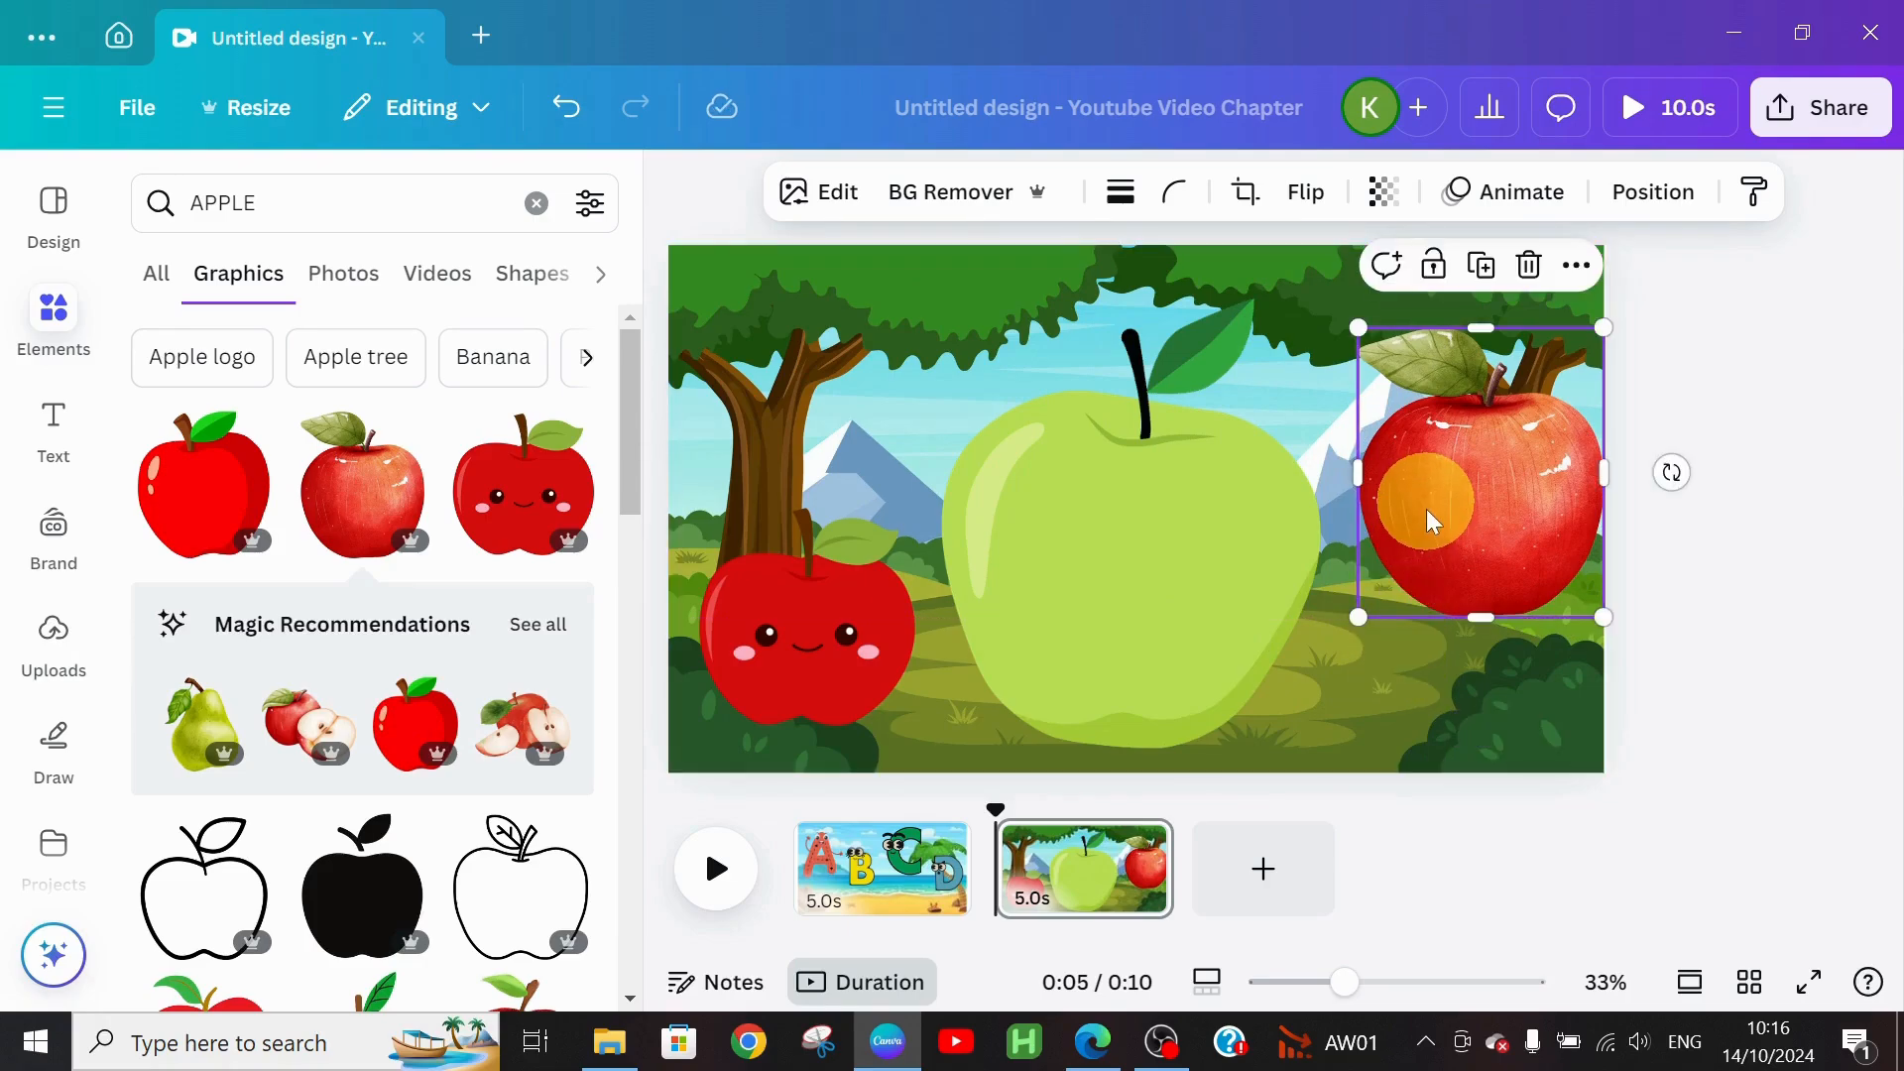
pyautogui.moveTo(1432, 519); pyautogui.dragTo(1429, 556)
# Step: Apply the Drift animation to the forest background image
pyautogui.click(748, 595)
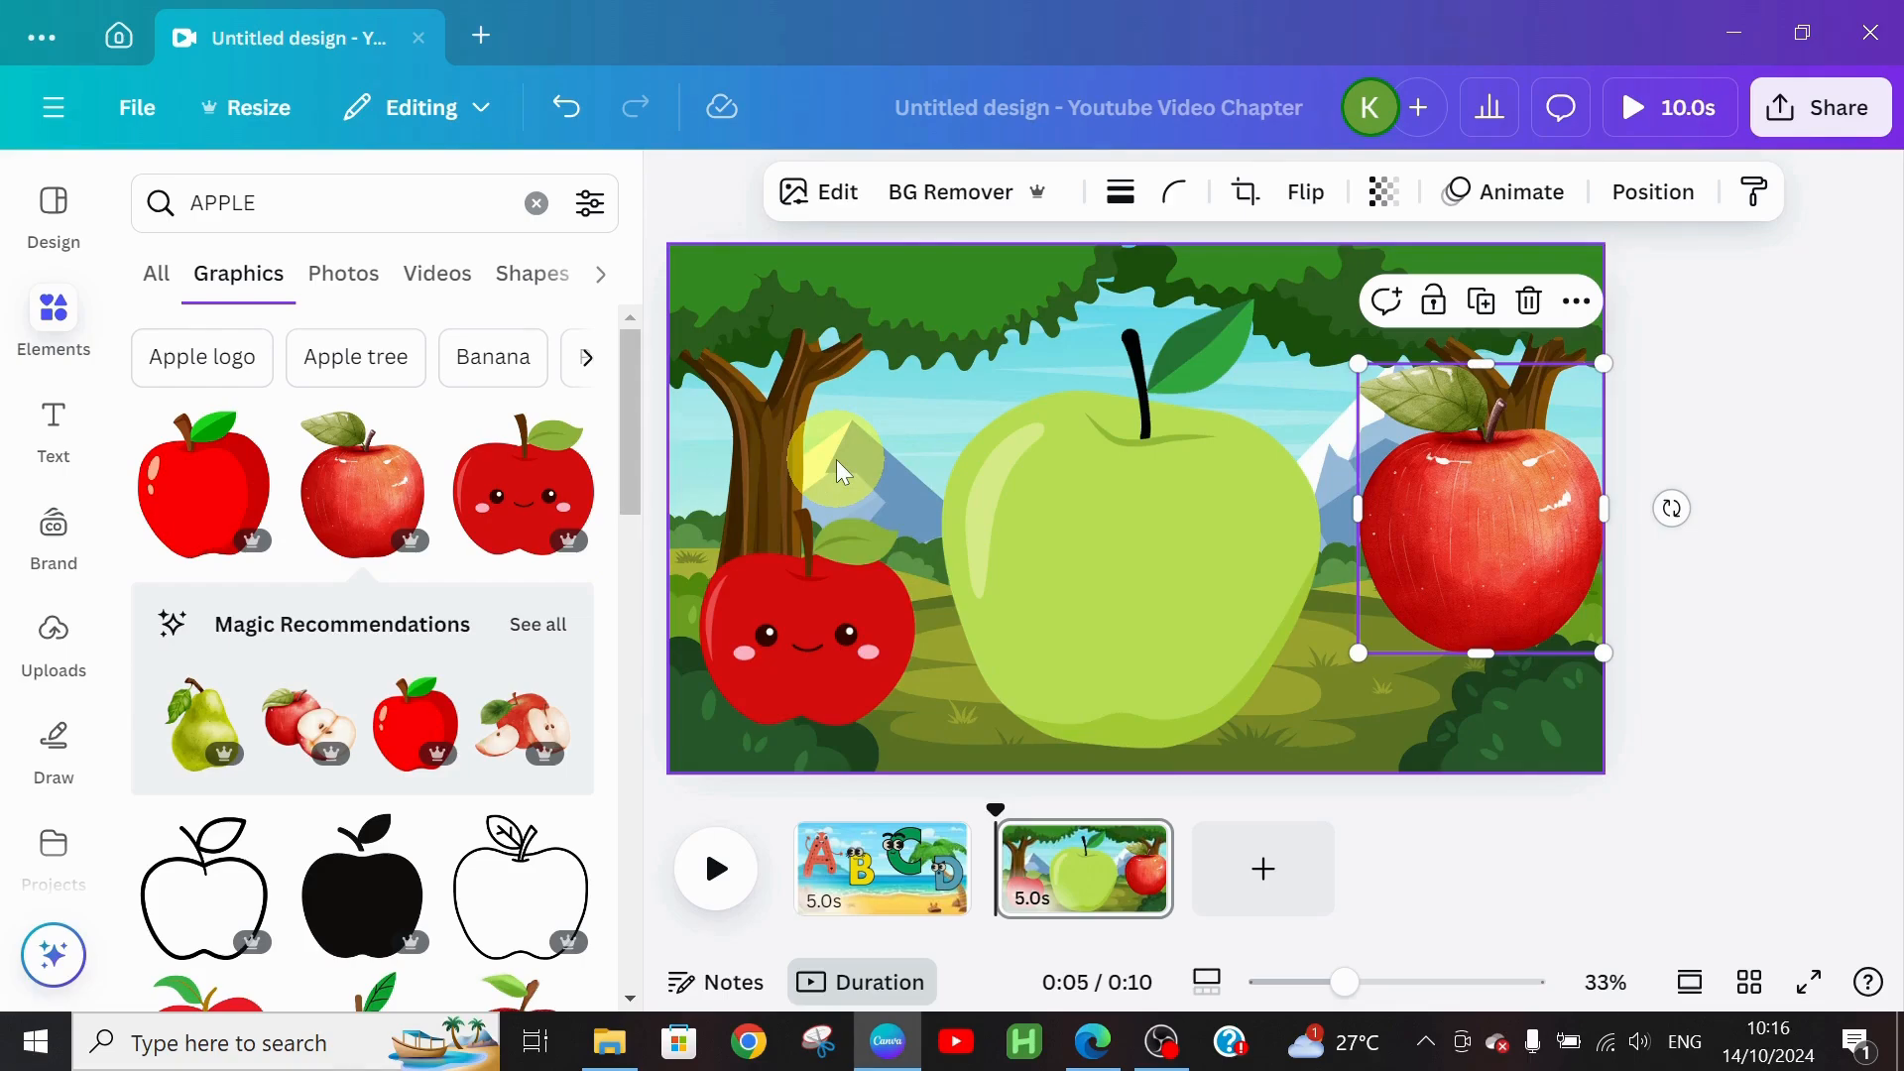
pyautogui.click(776, 350)
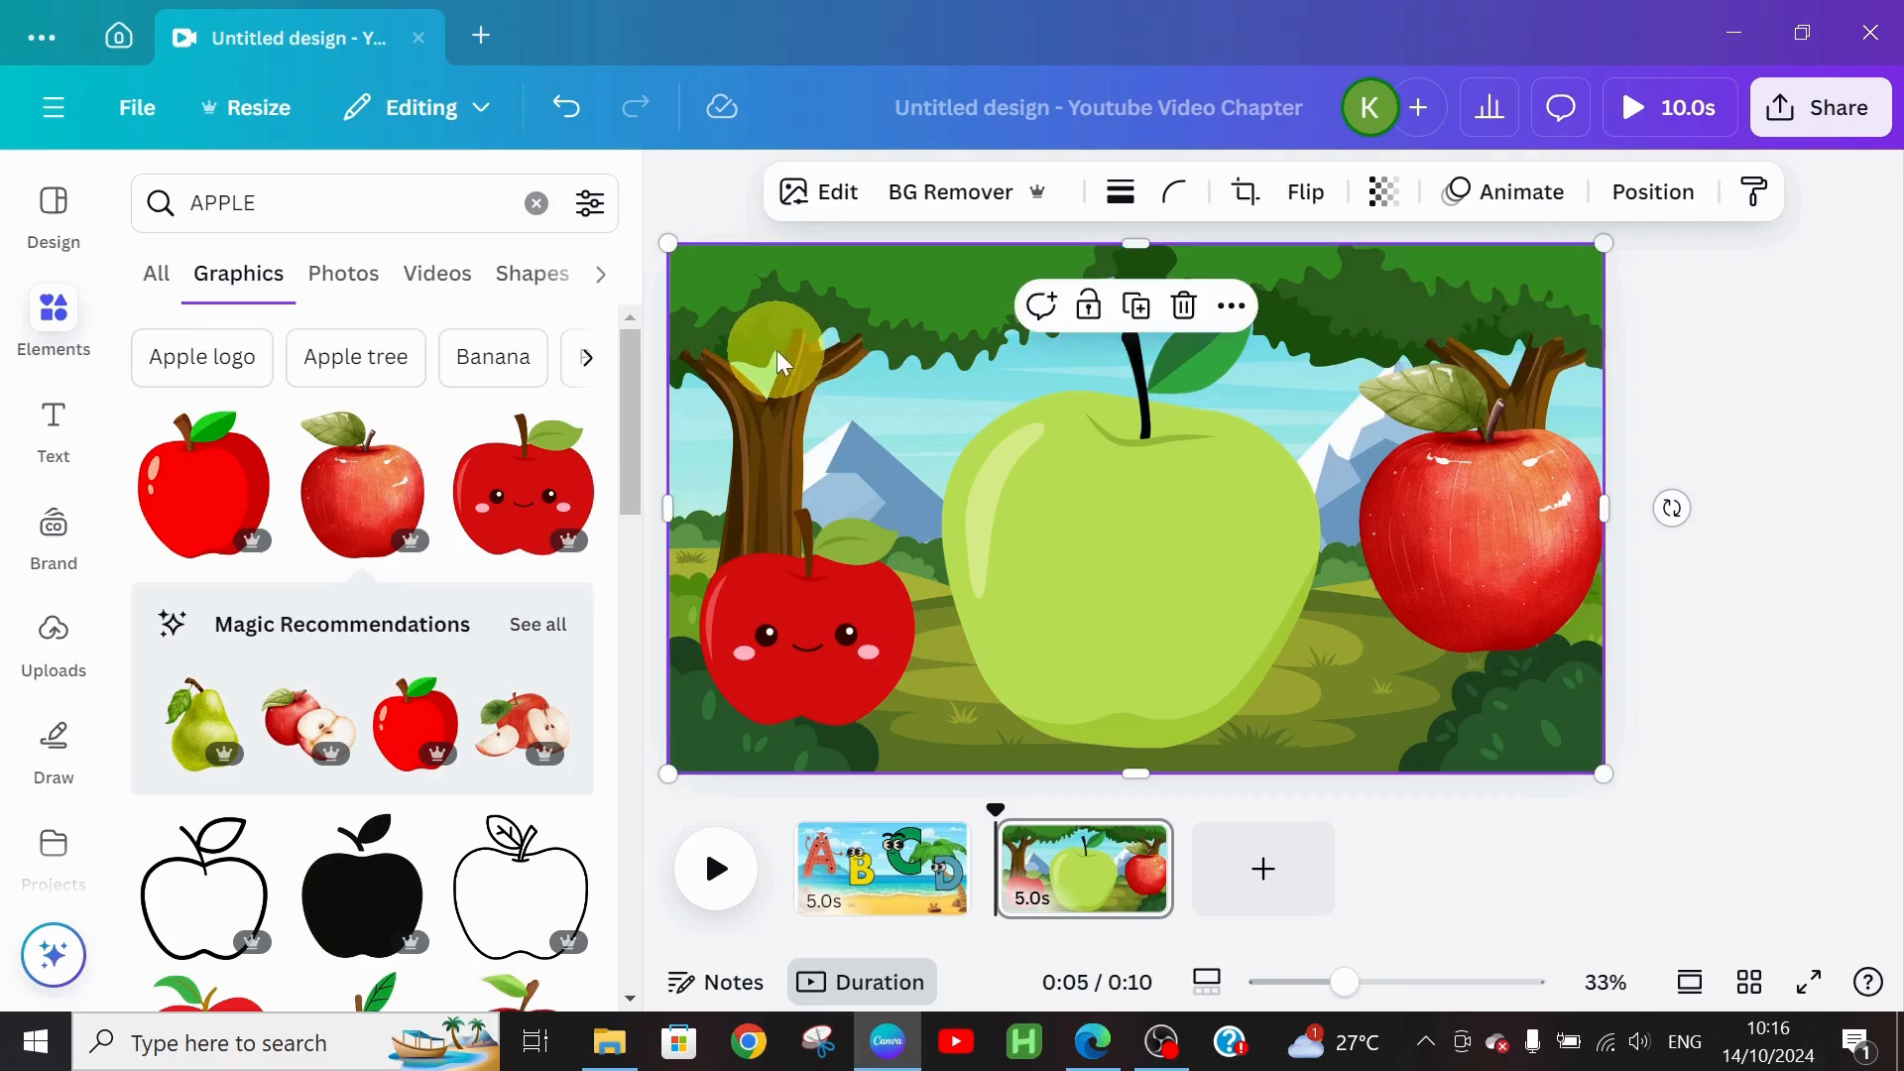
pyautogui.click(1516, 192)
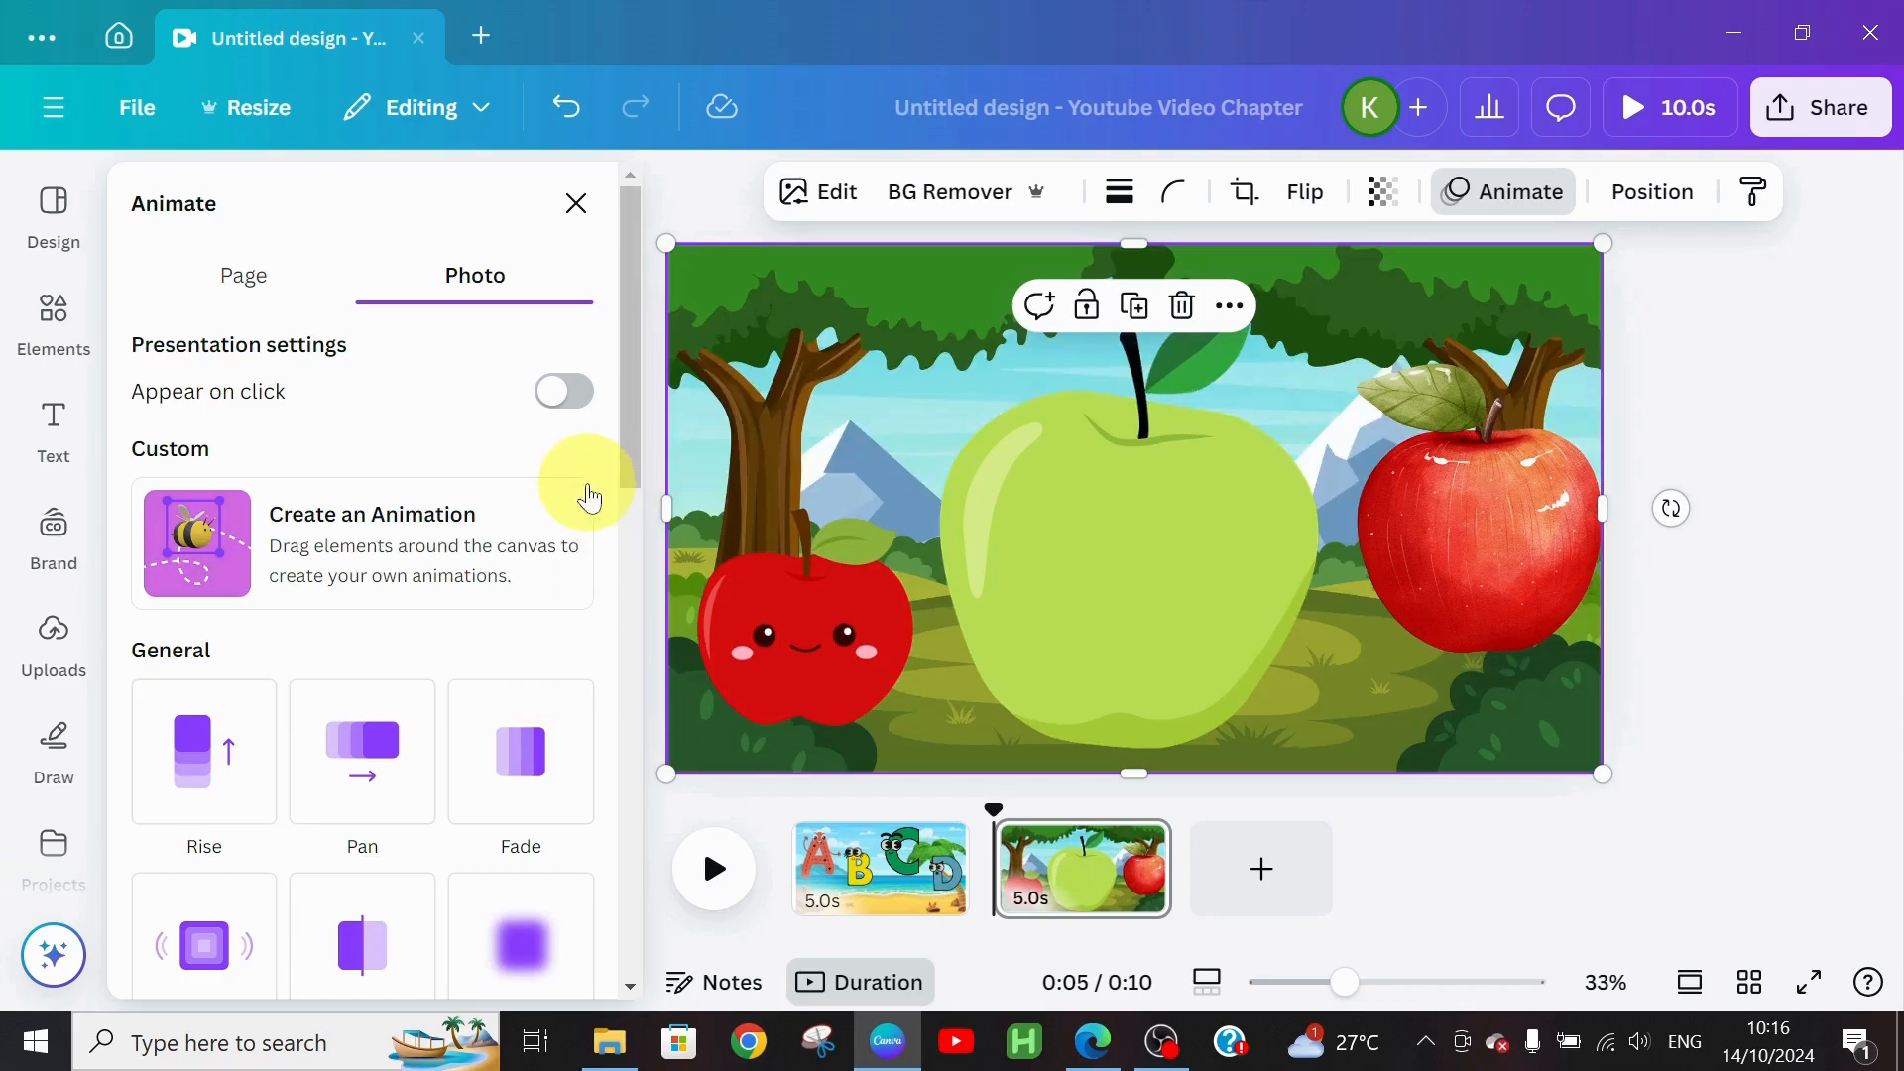
pyautogui.moveTo(630, 486); pyautogui.dragTo(638, 850)
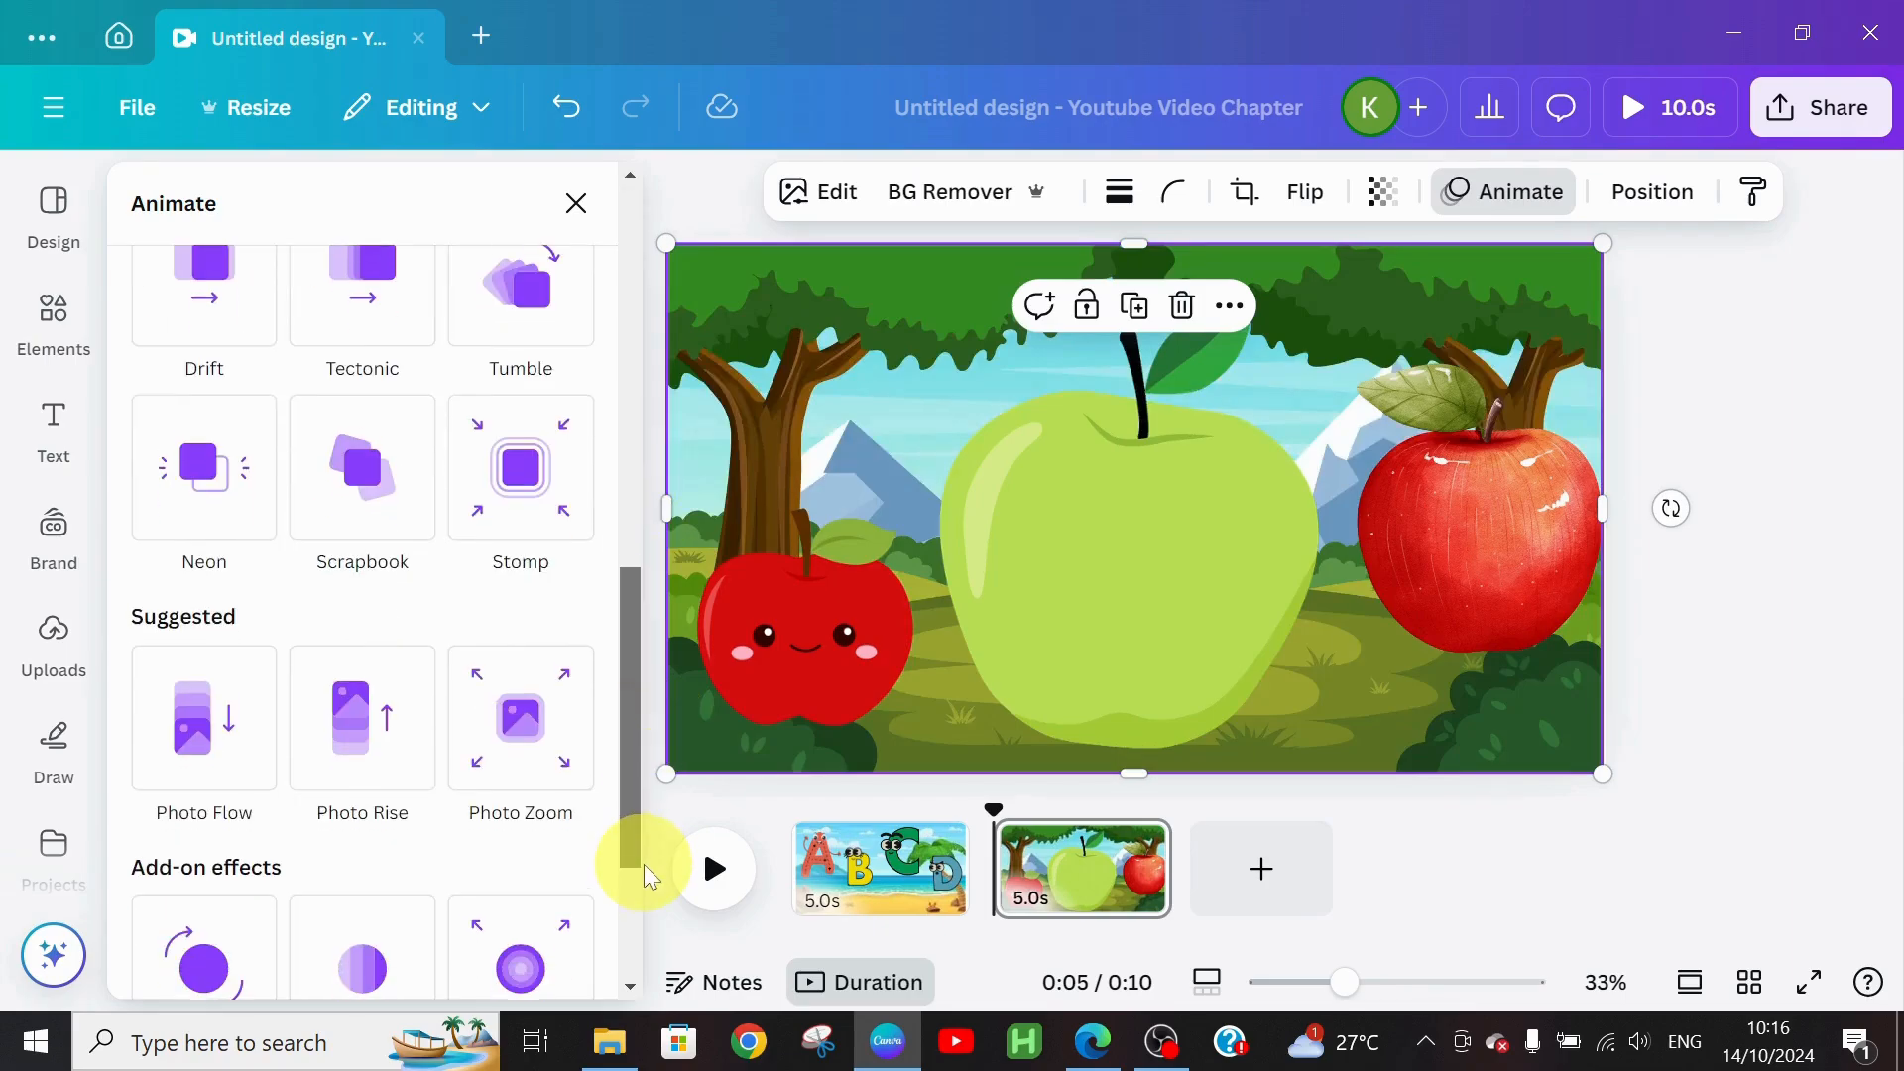
pyautogui.click(206, 268)
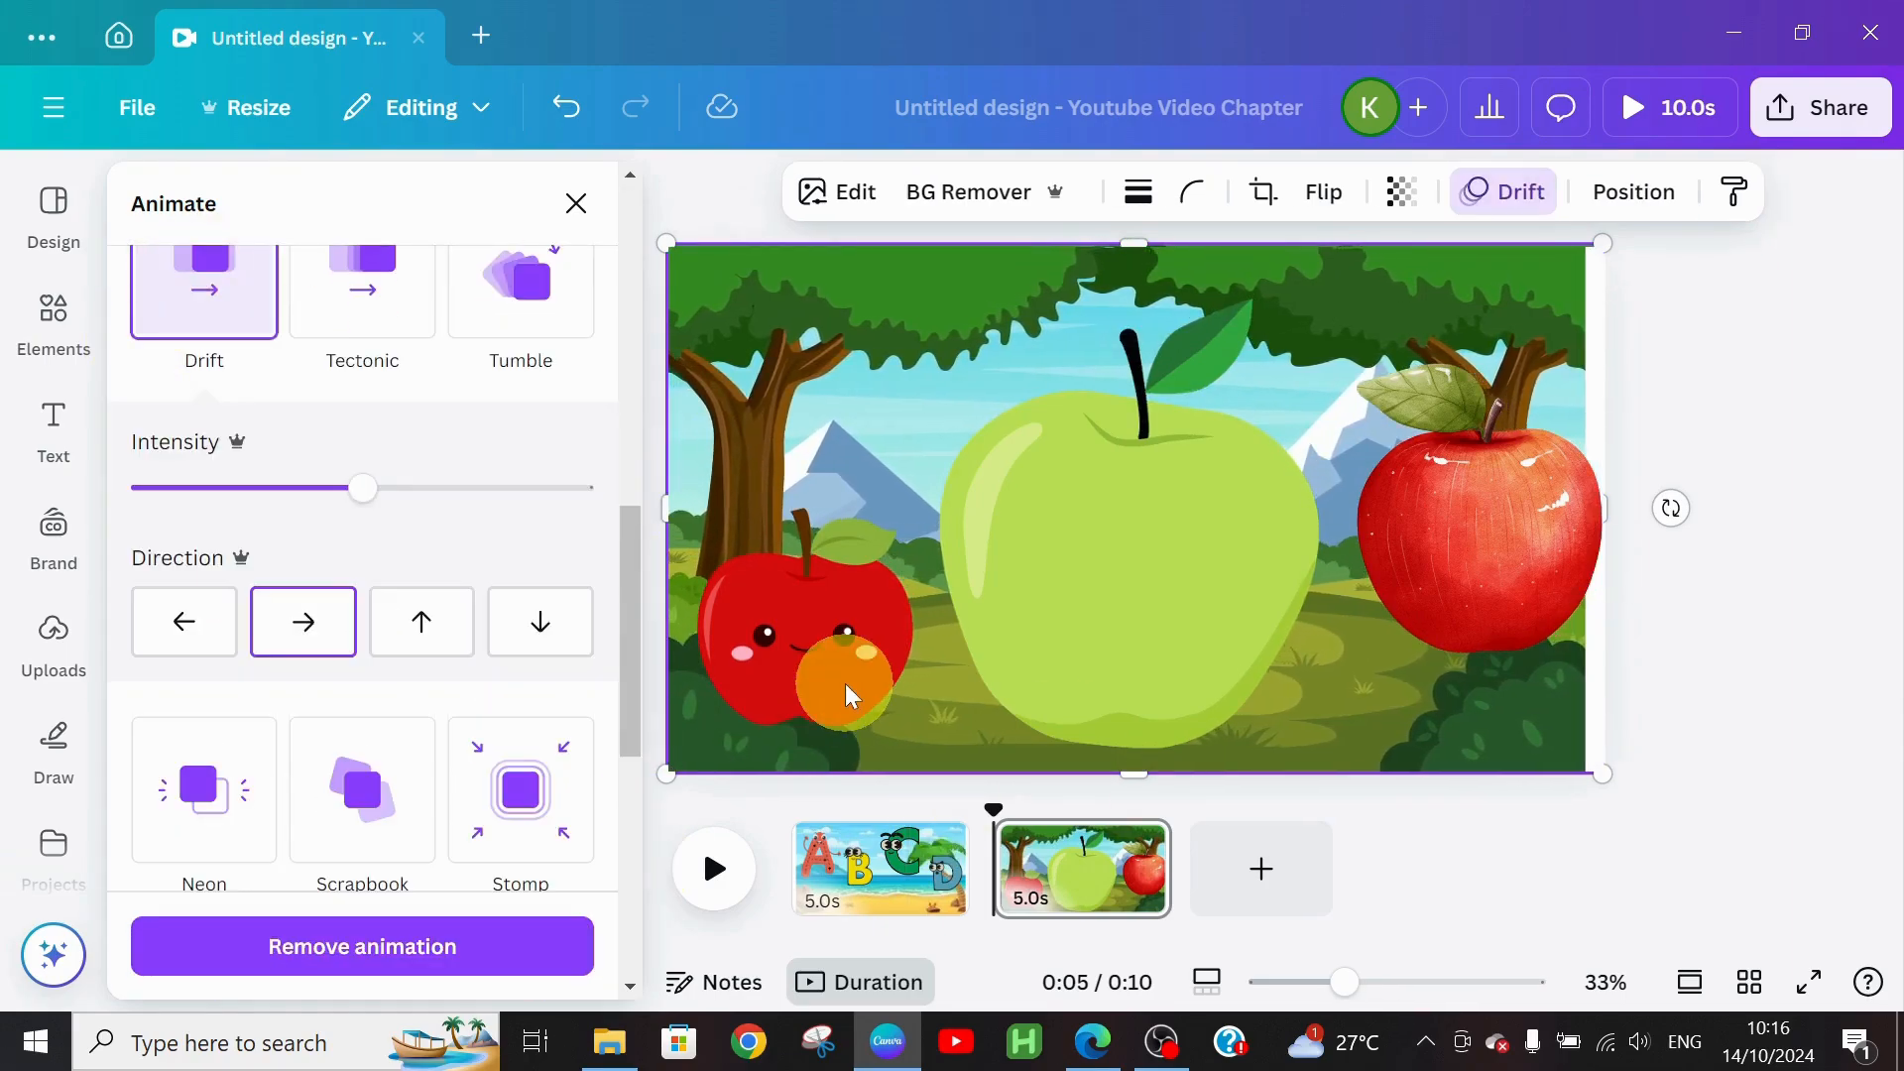
pyautogui.click(793, 634)
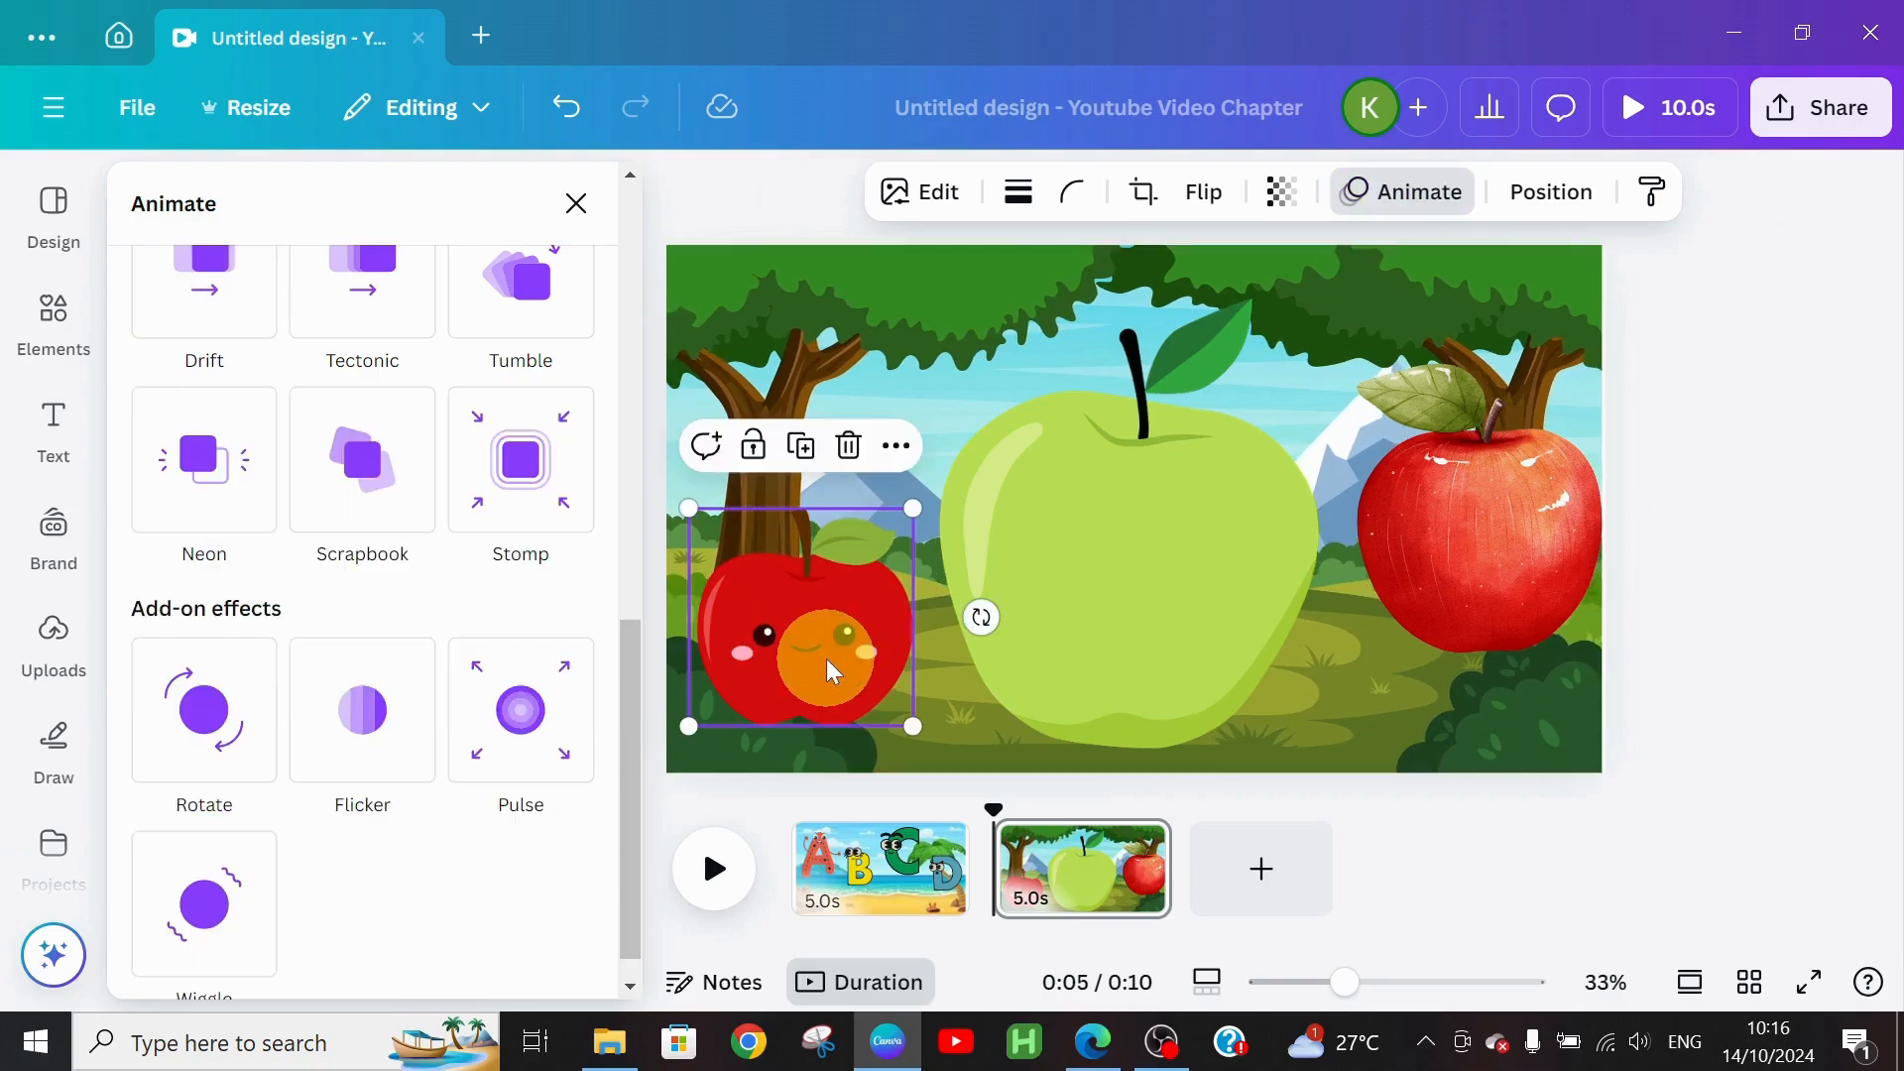
pyautogui.click(923, 305)
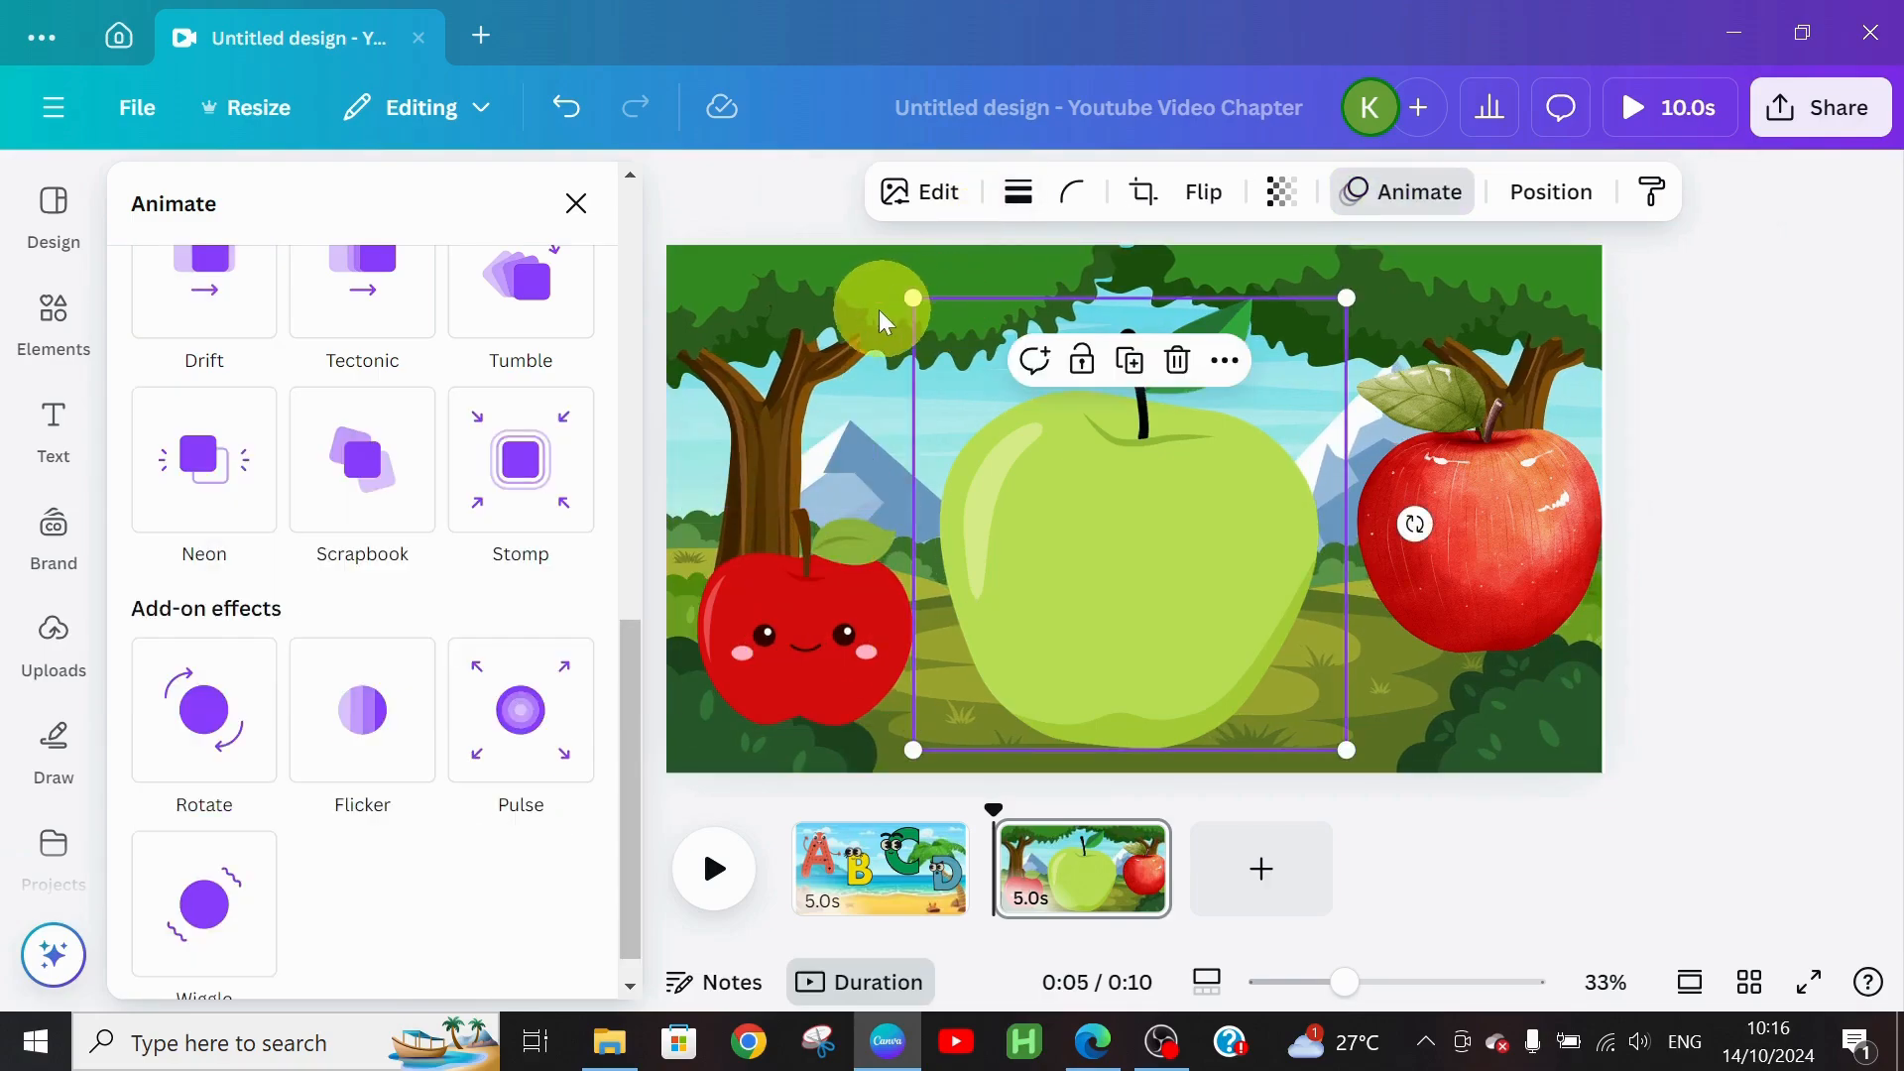
pyautogui.click(815, 327)
# Step: Add a heading reading "A" in the upper part of the forest page, just left of the green apple's stem
pyautogui.click(30, 441)
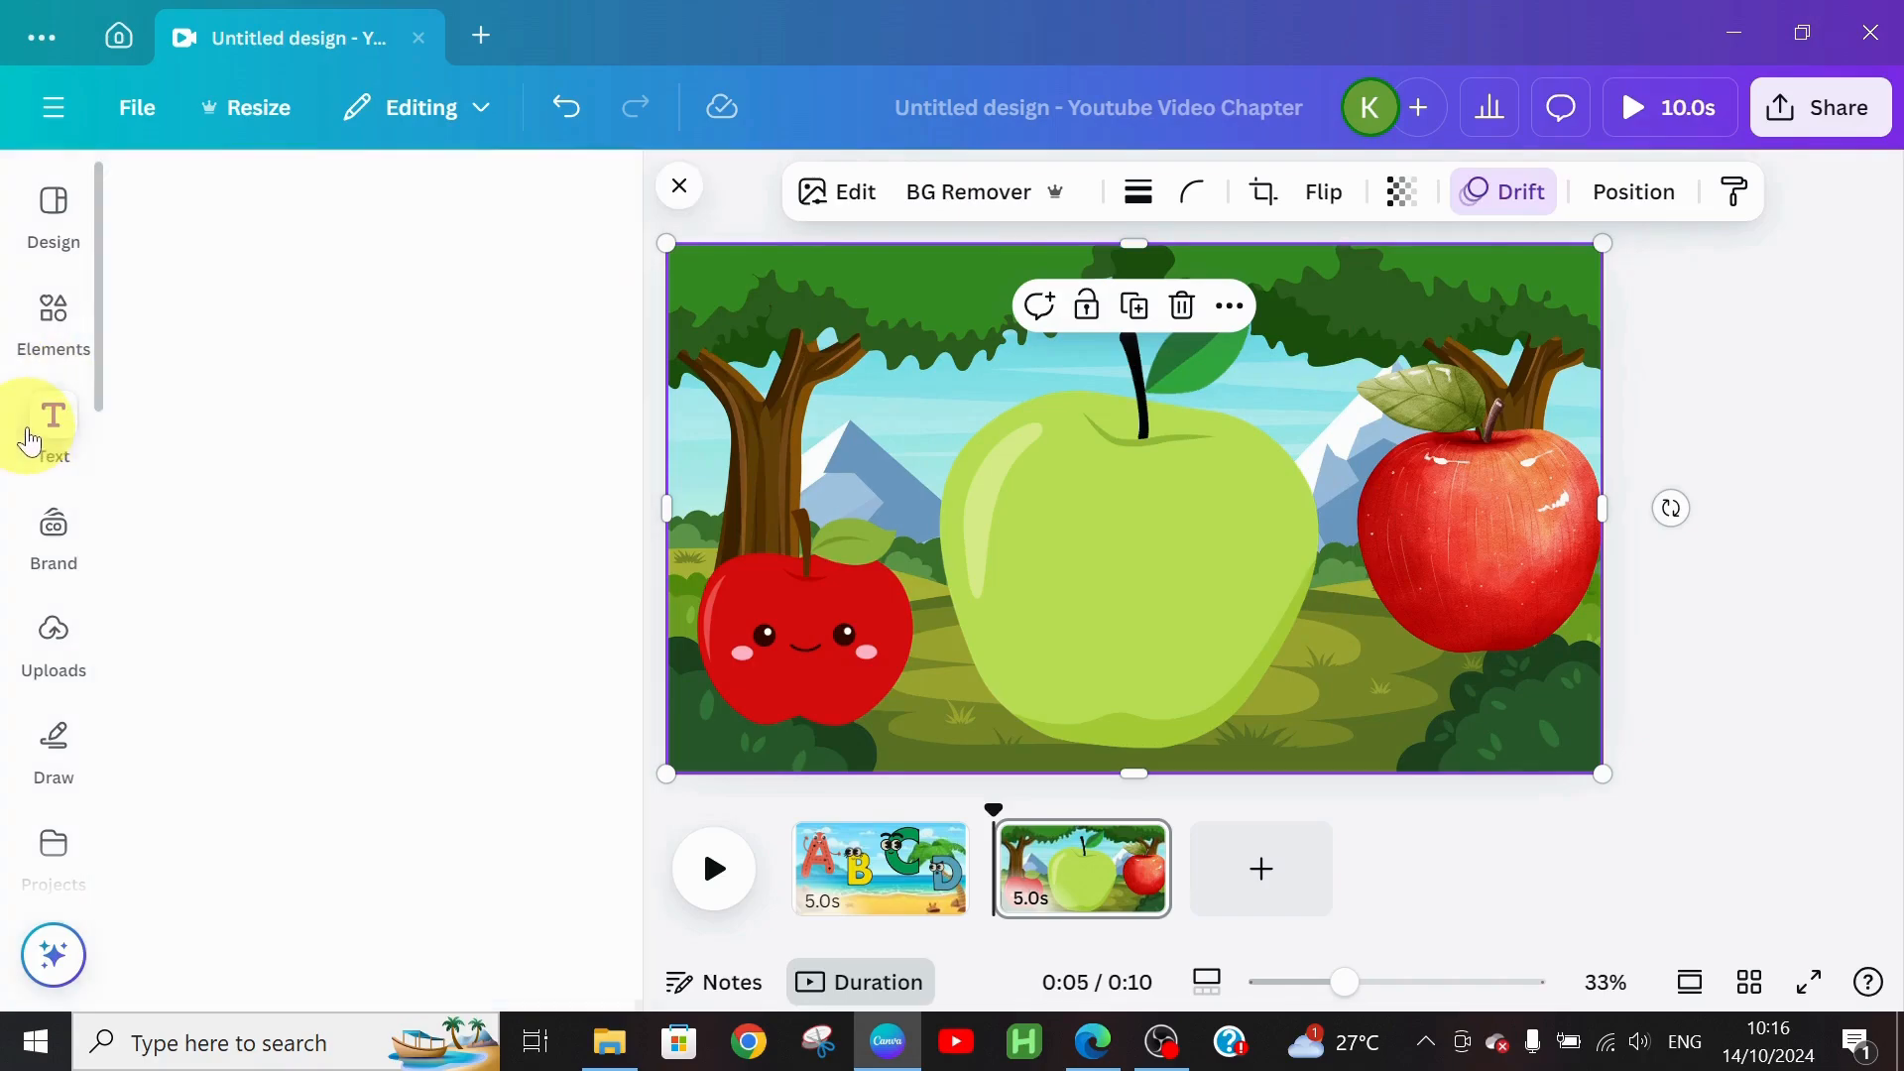
pyautogui.click(221, 628)
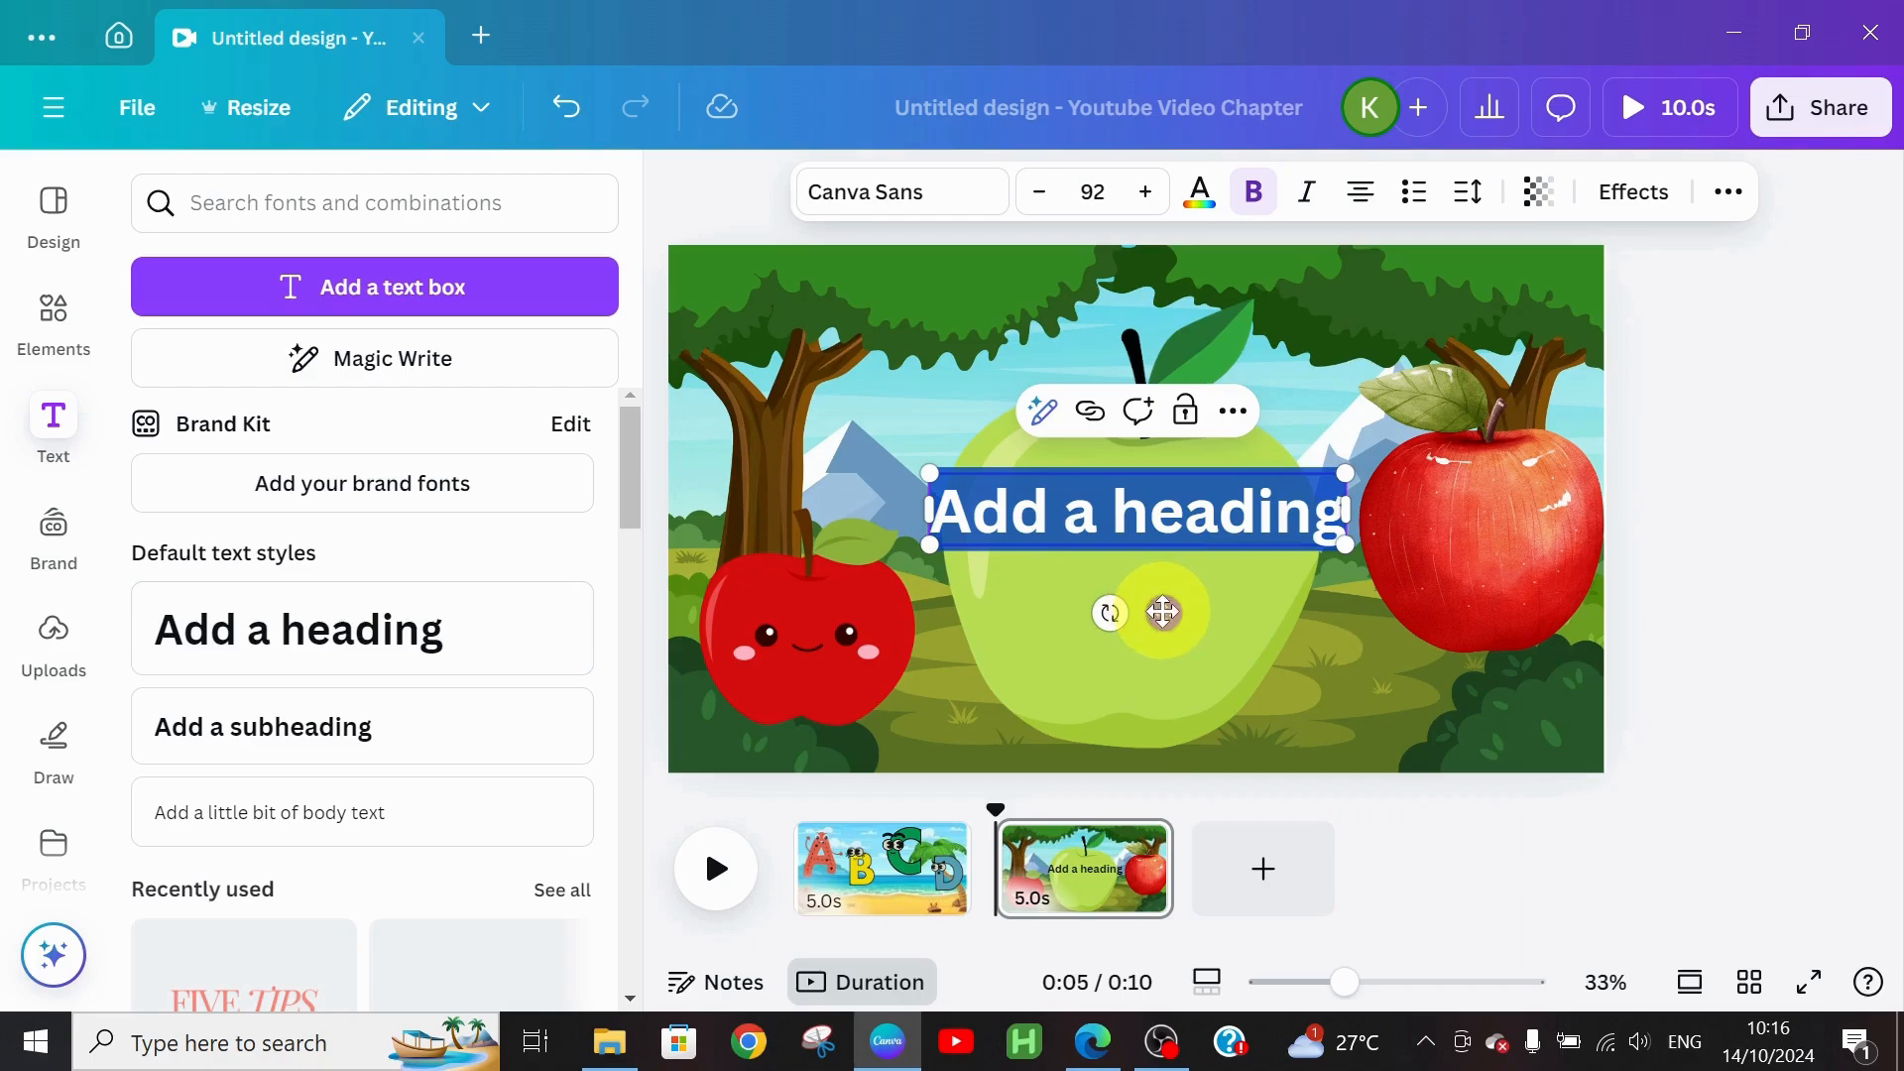
pyautogui.moveTo(1163, 612); pyautogui.dragTo(950, 440)
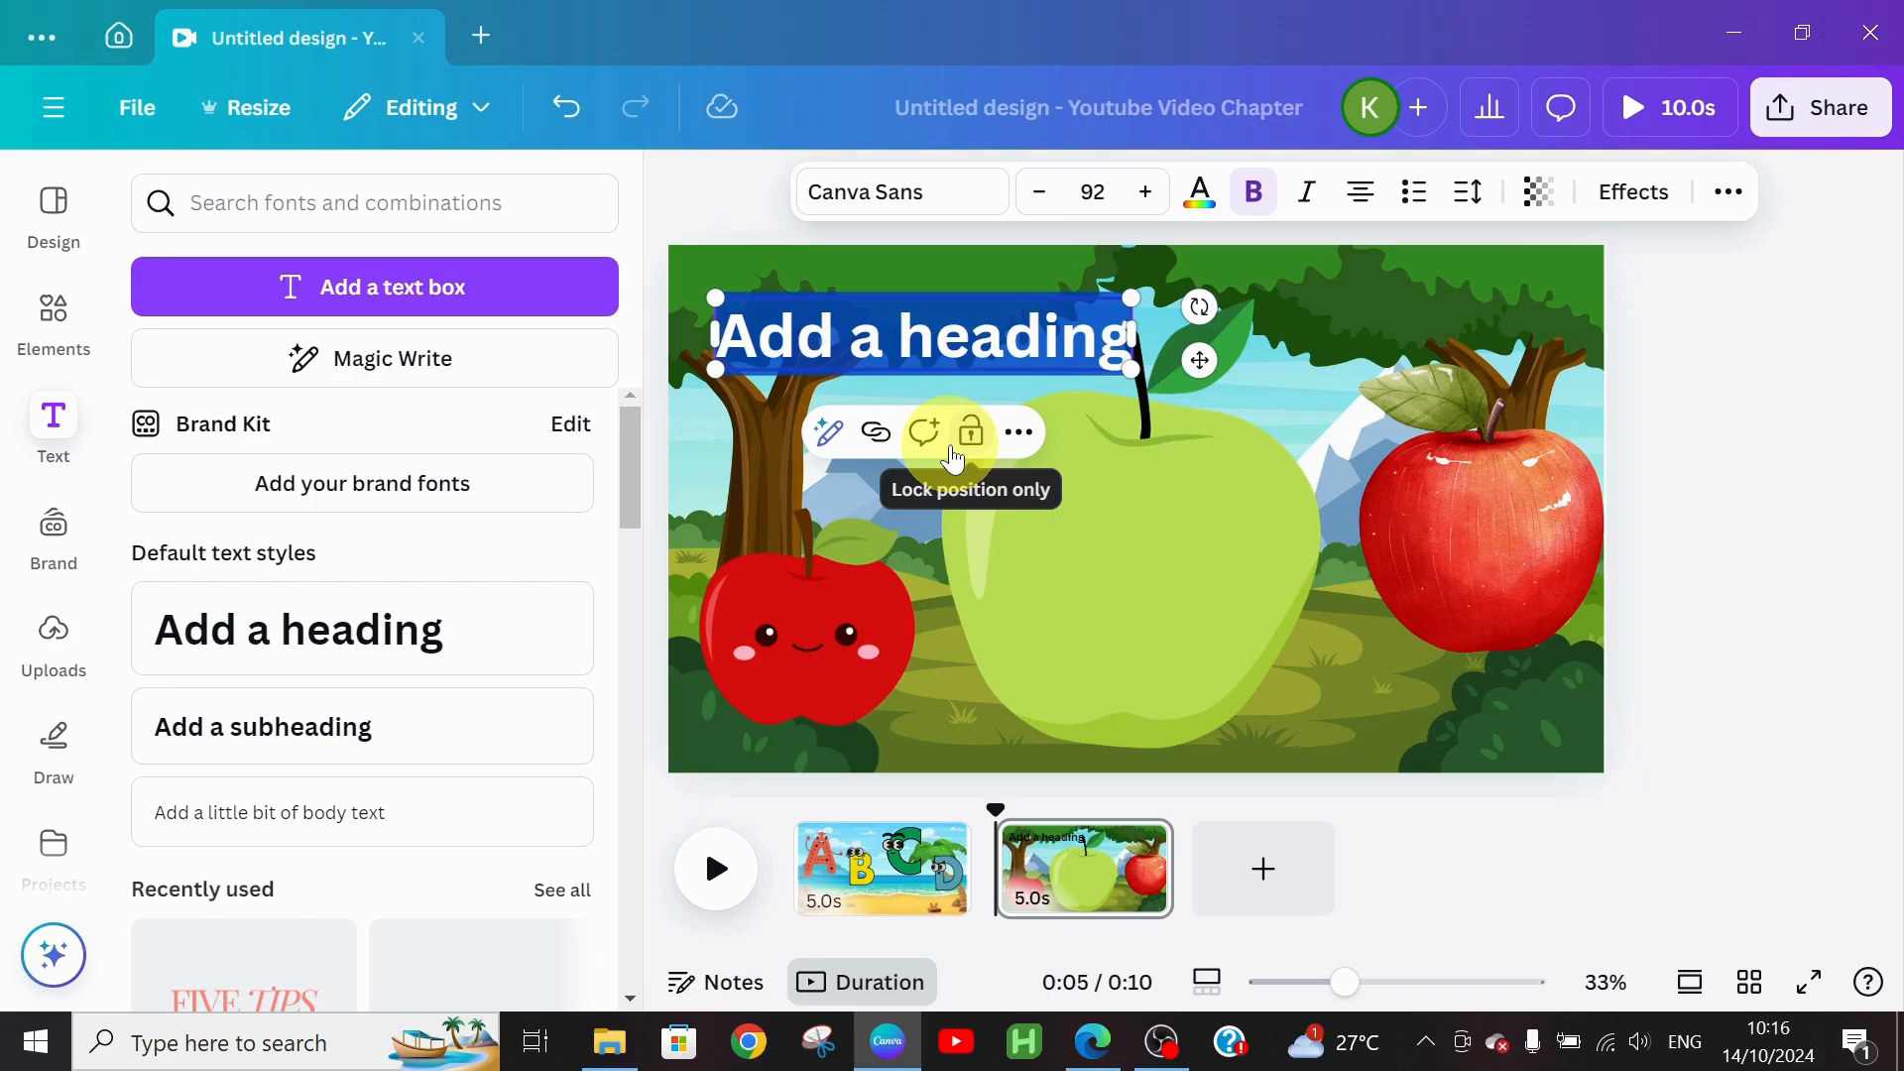
pyautogui.write('A')
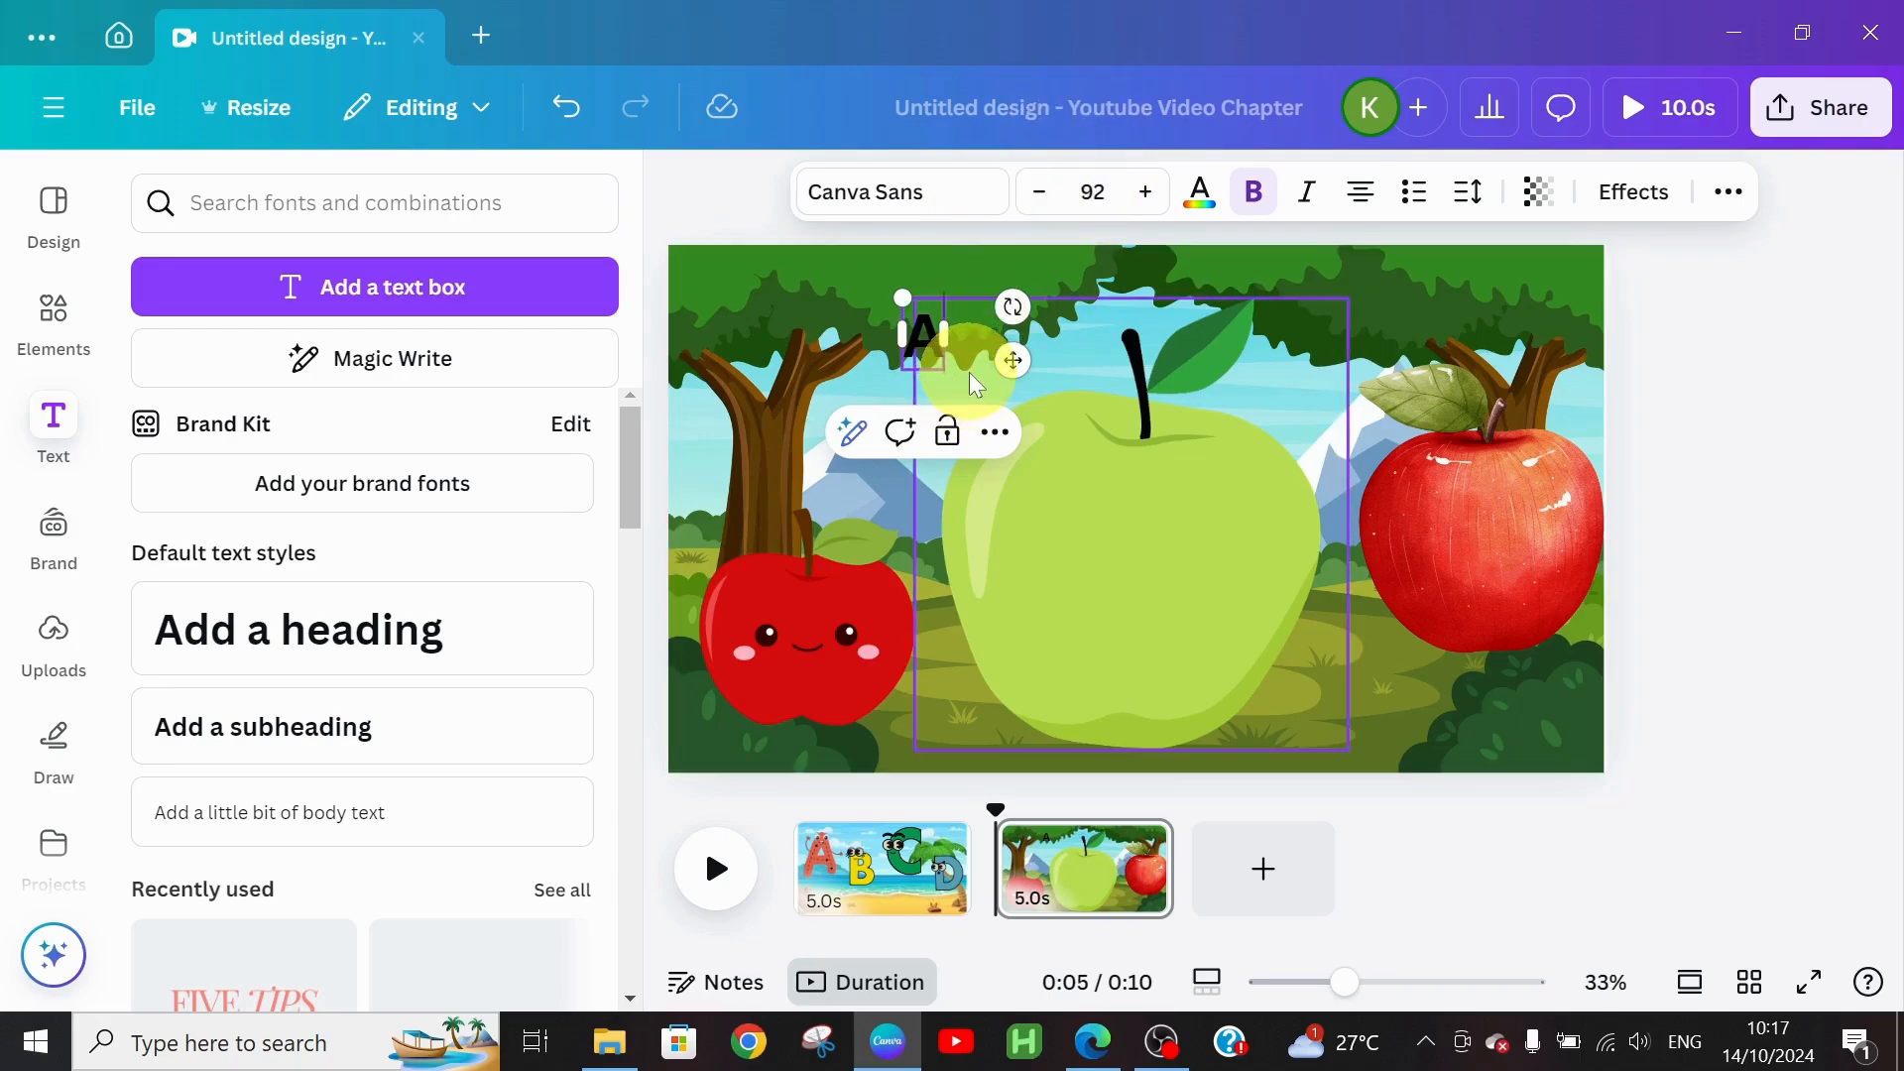
pyautogui.click(968, 372)
pyautogui.click(896, 335)
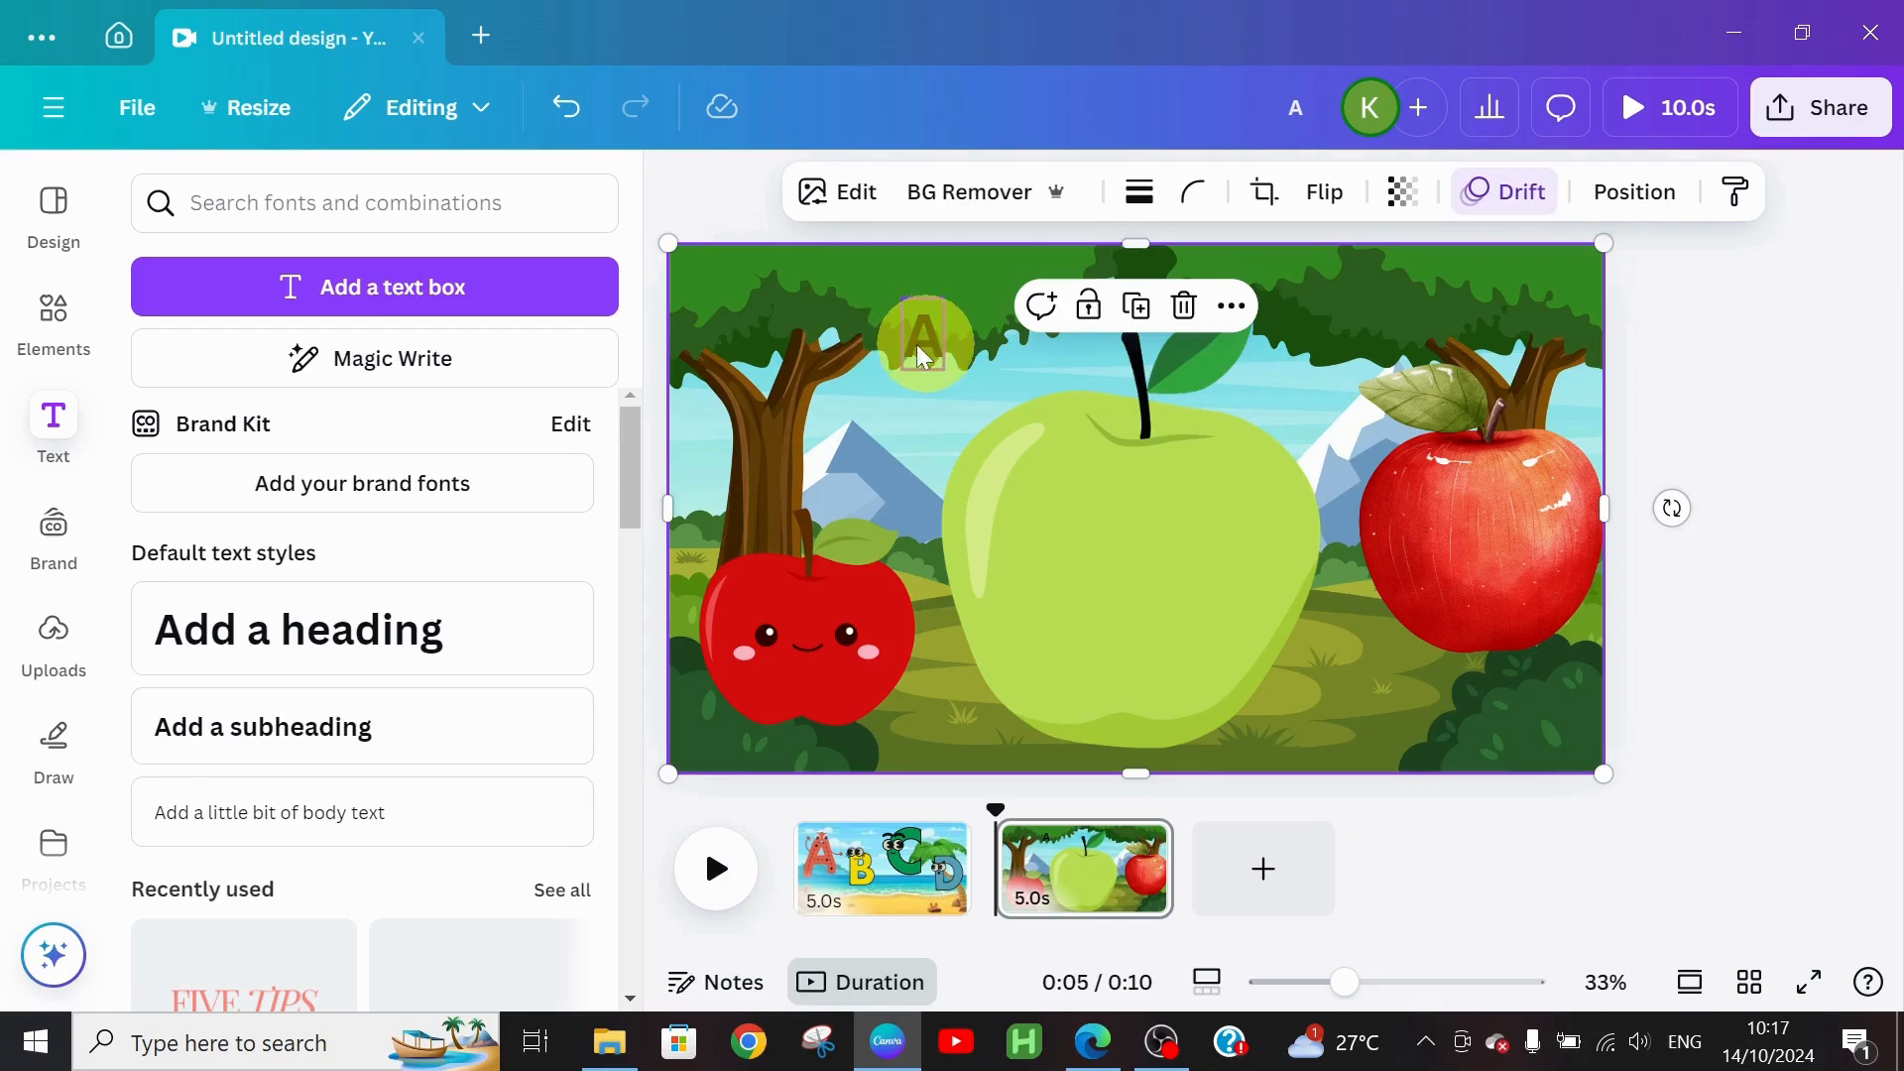
# Step: Duplicate the "A" heading, place the copy beside the original, and change its text to "AS IN"
pyautogui.click(920, 353)
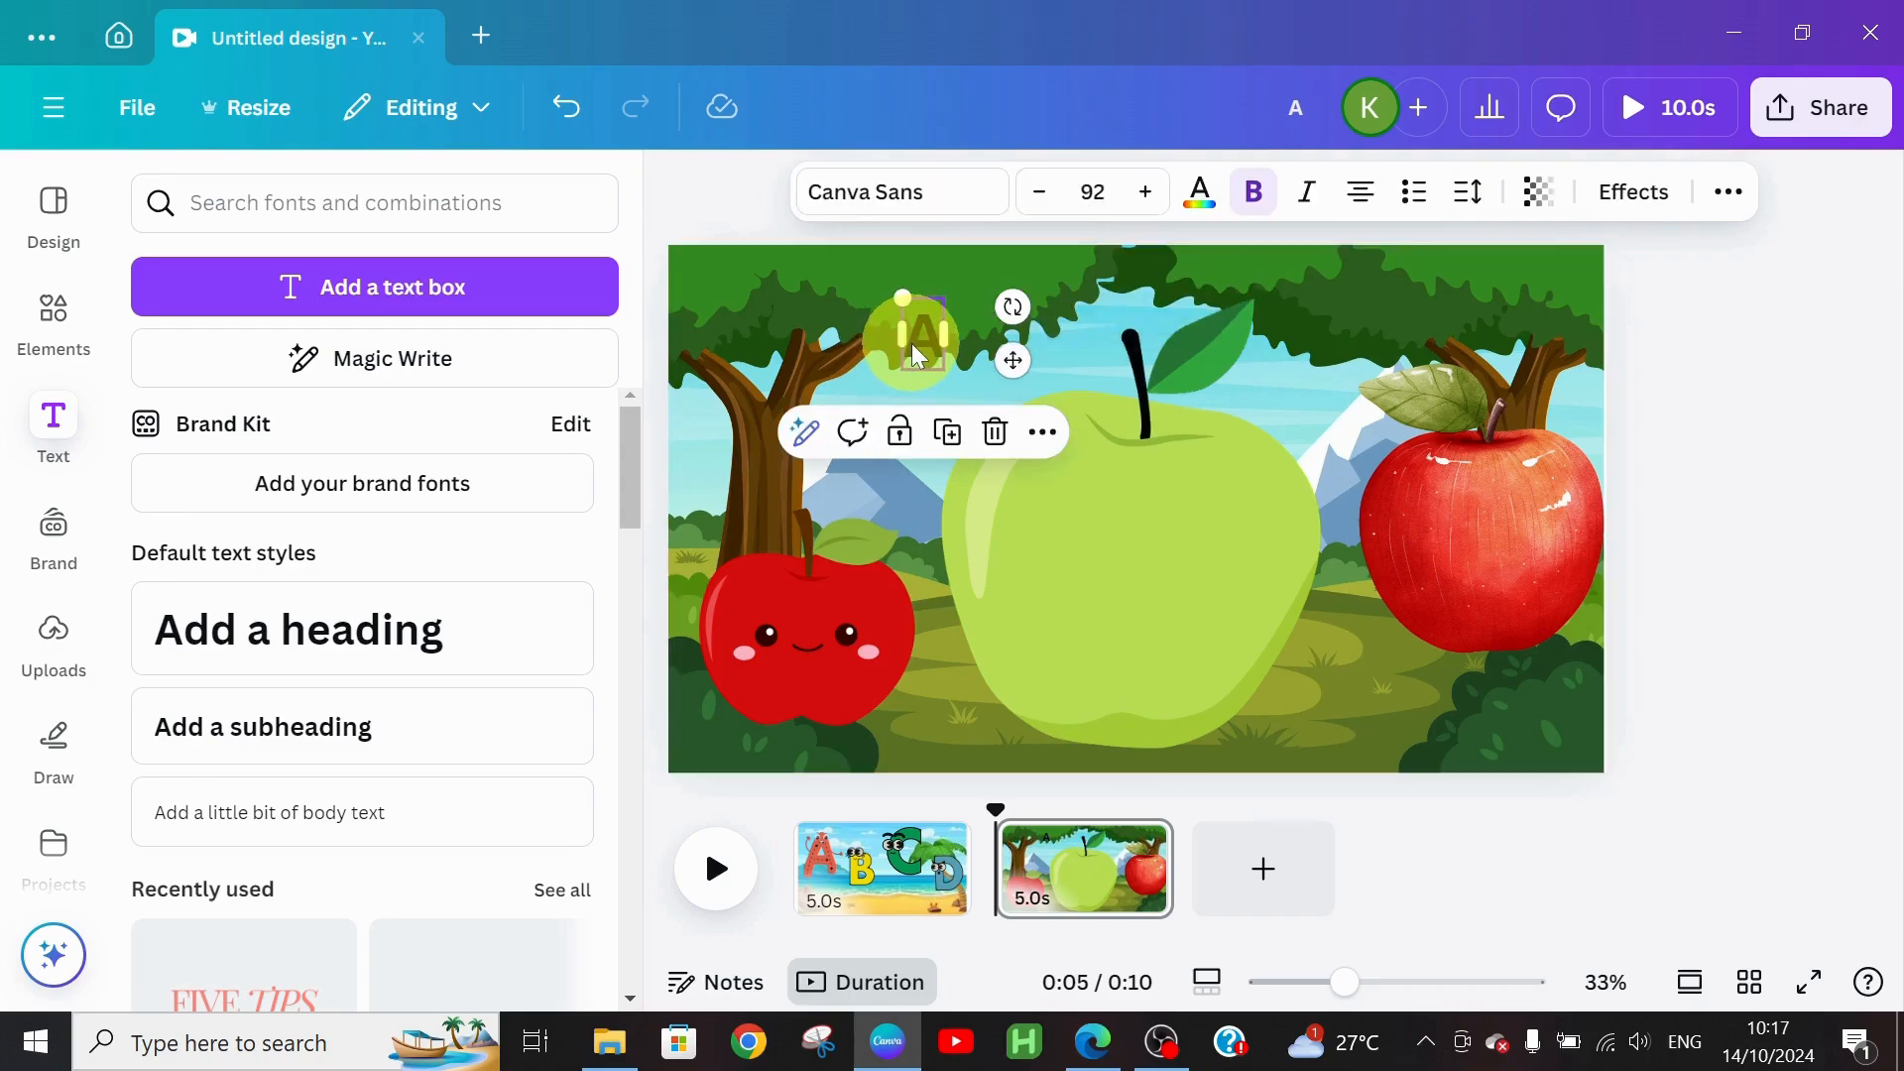
pyautogui.hotkey('ctrl', 'd')
pyautogui.moveTo(913, 343); pyautogui.dragTo(994, 338)
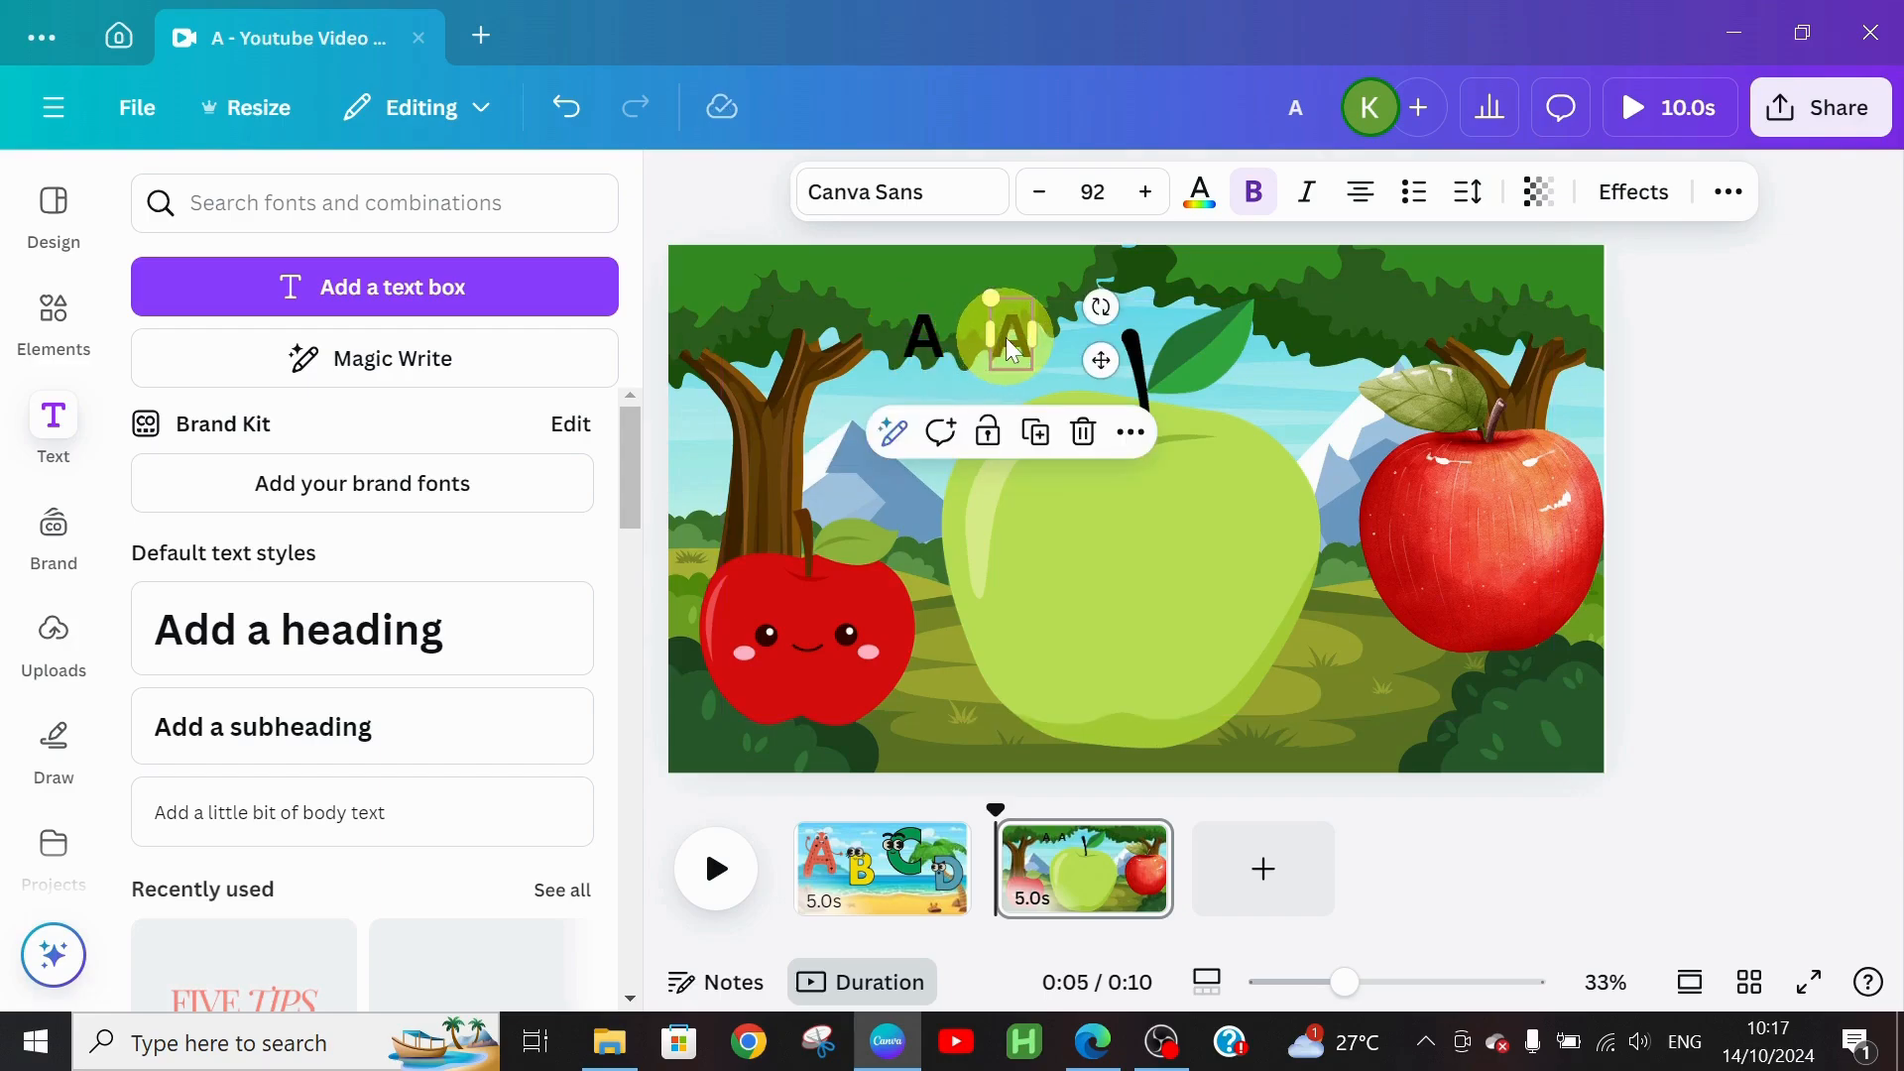
pyautogui.doubleClick(1005, 337)
pyautogui.write('A')
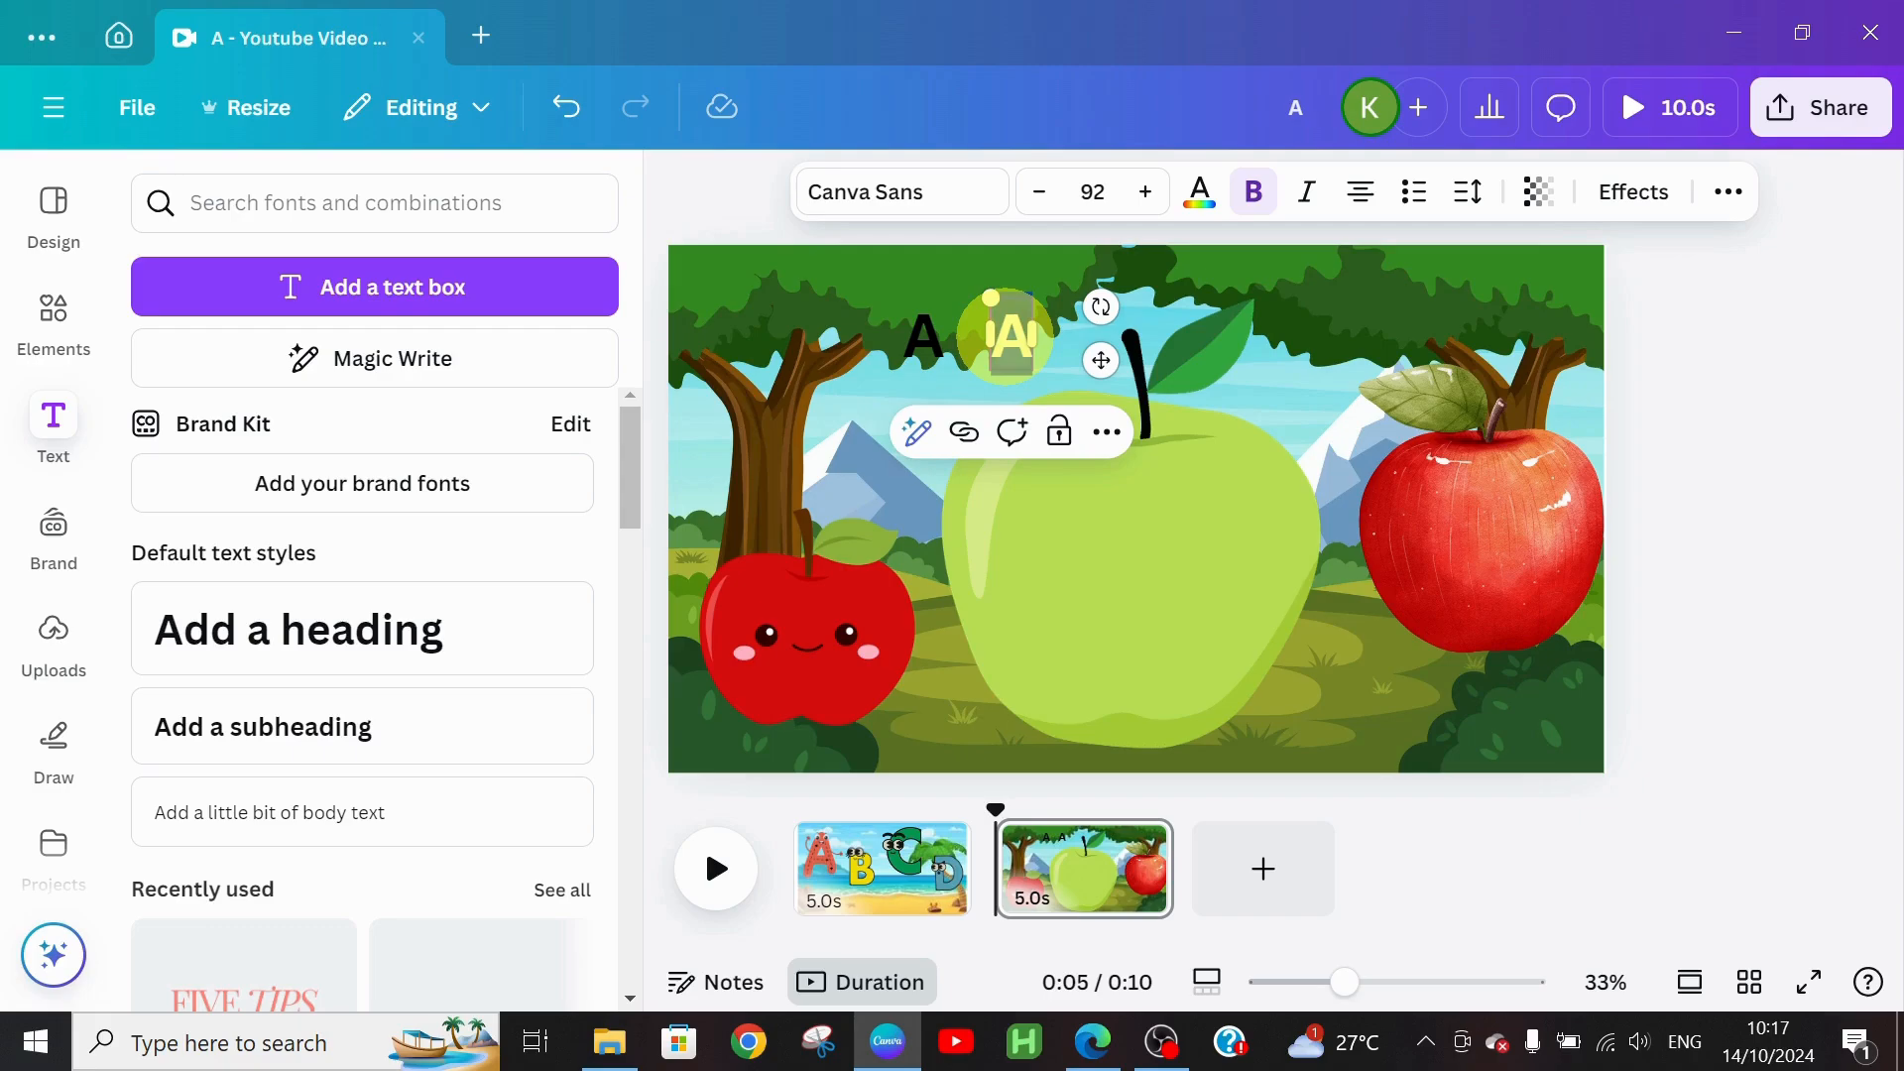
pyautogui.write('AS IN')
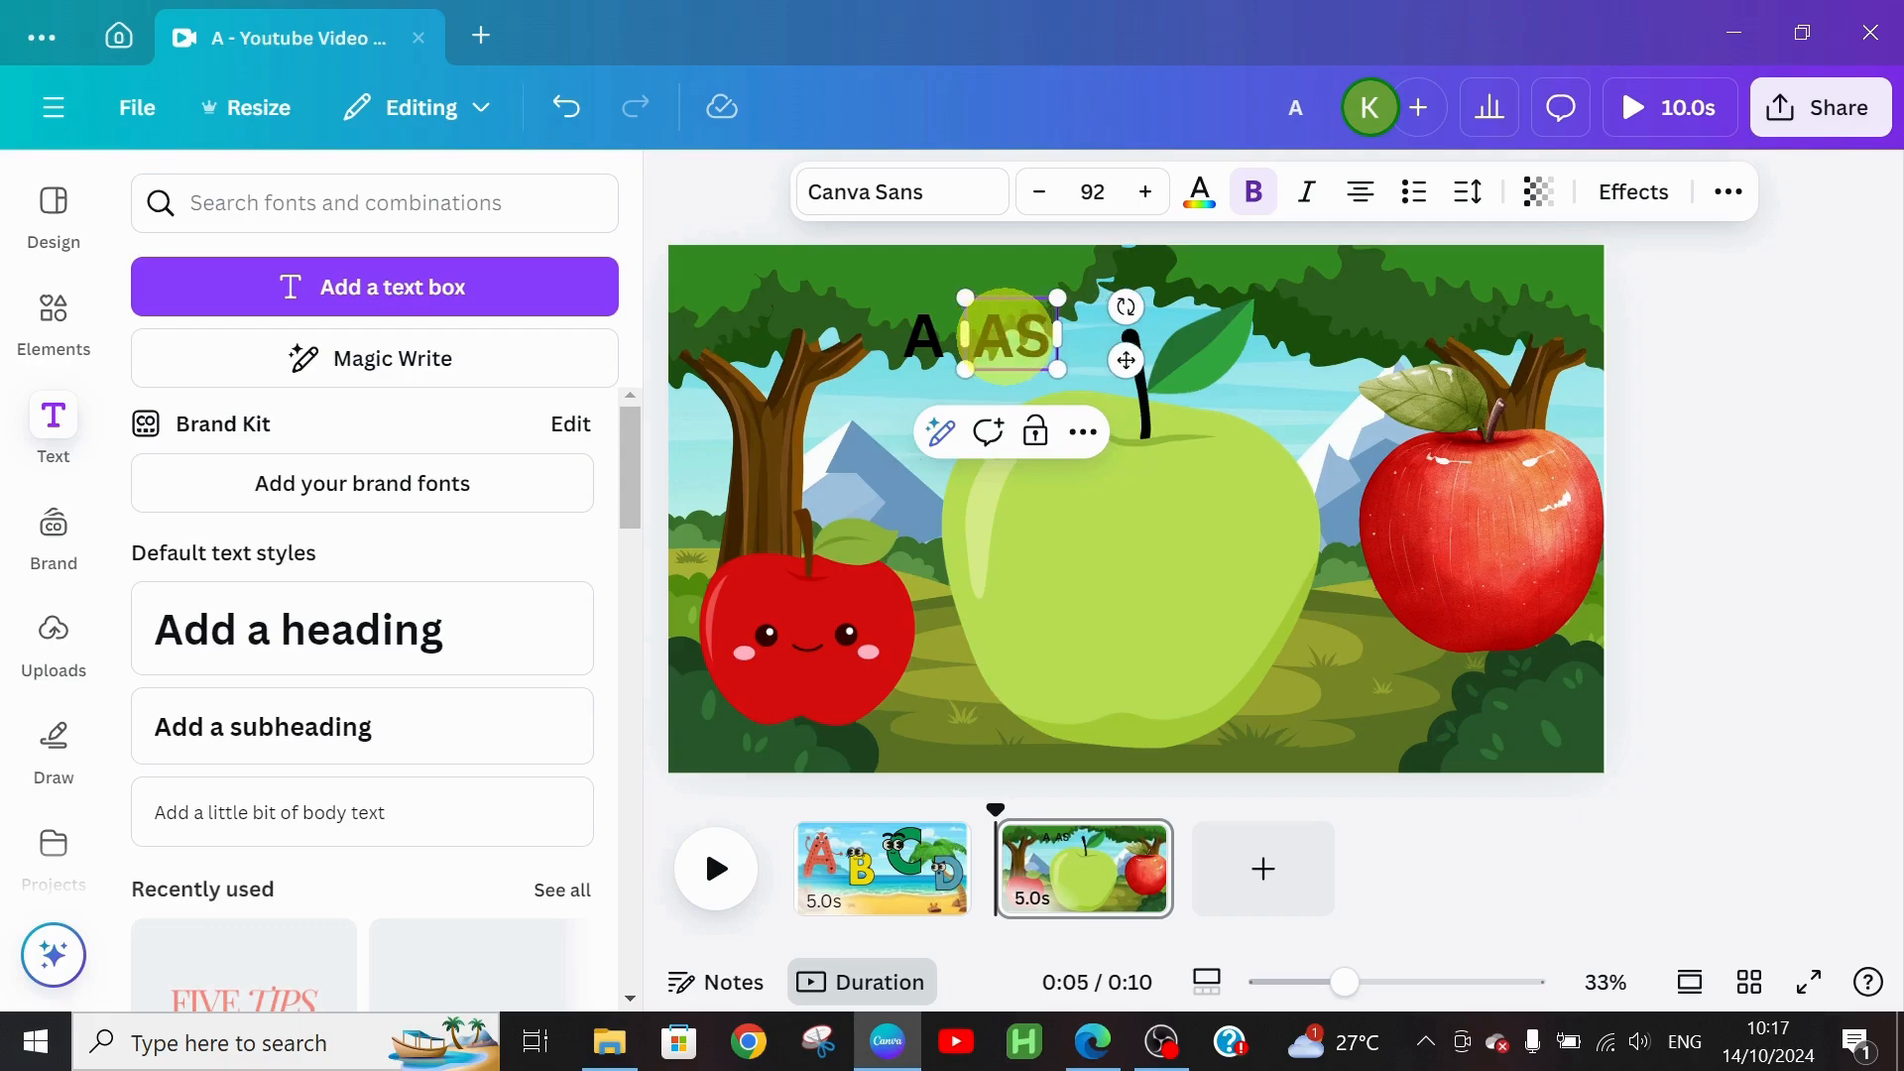
# Step: Move the "A" heading over the left tree's branches and shift "AS IN" left toward it
pyautogui.click(896, 345)
pyautogui.moveTo(972, 349); pyautogui.dragTo(760, 327)
pyautogui.moveTo(1008, 333); pyautogui.dragTo(928, 338)
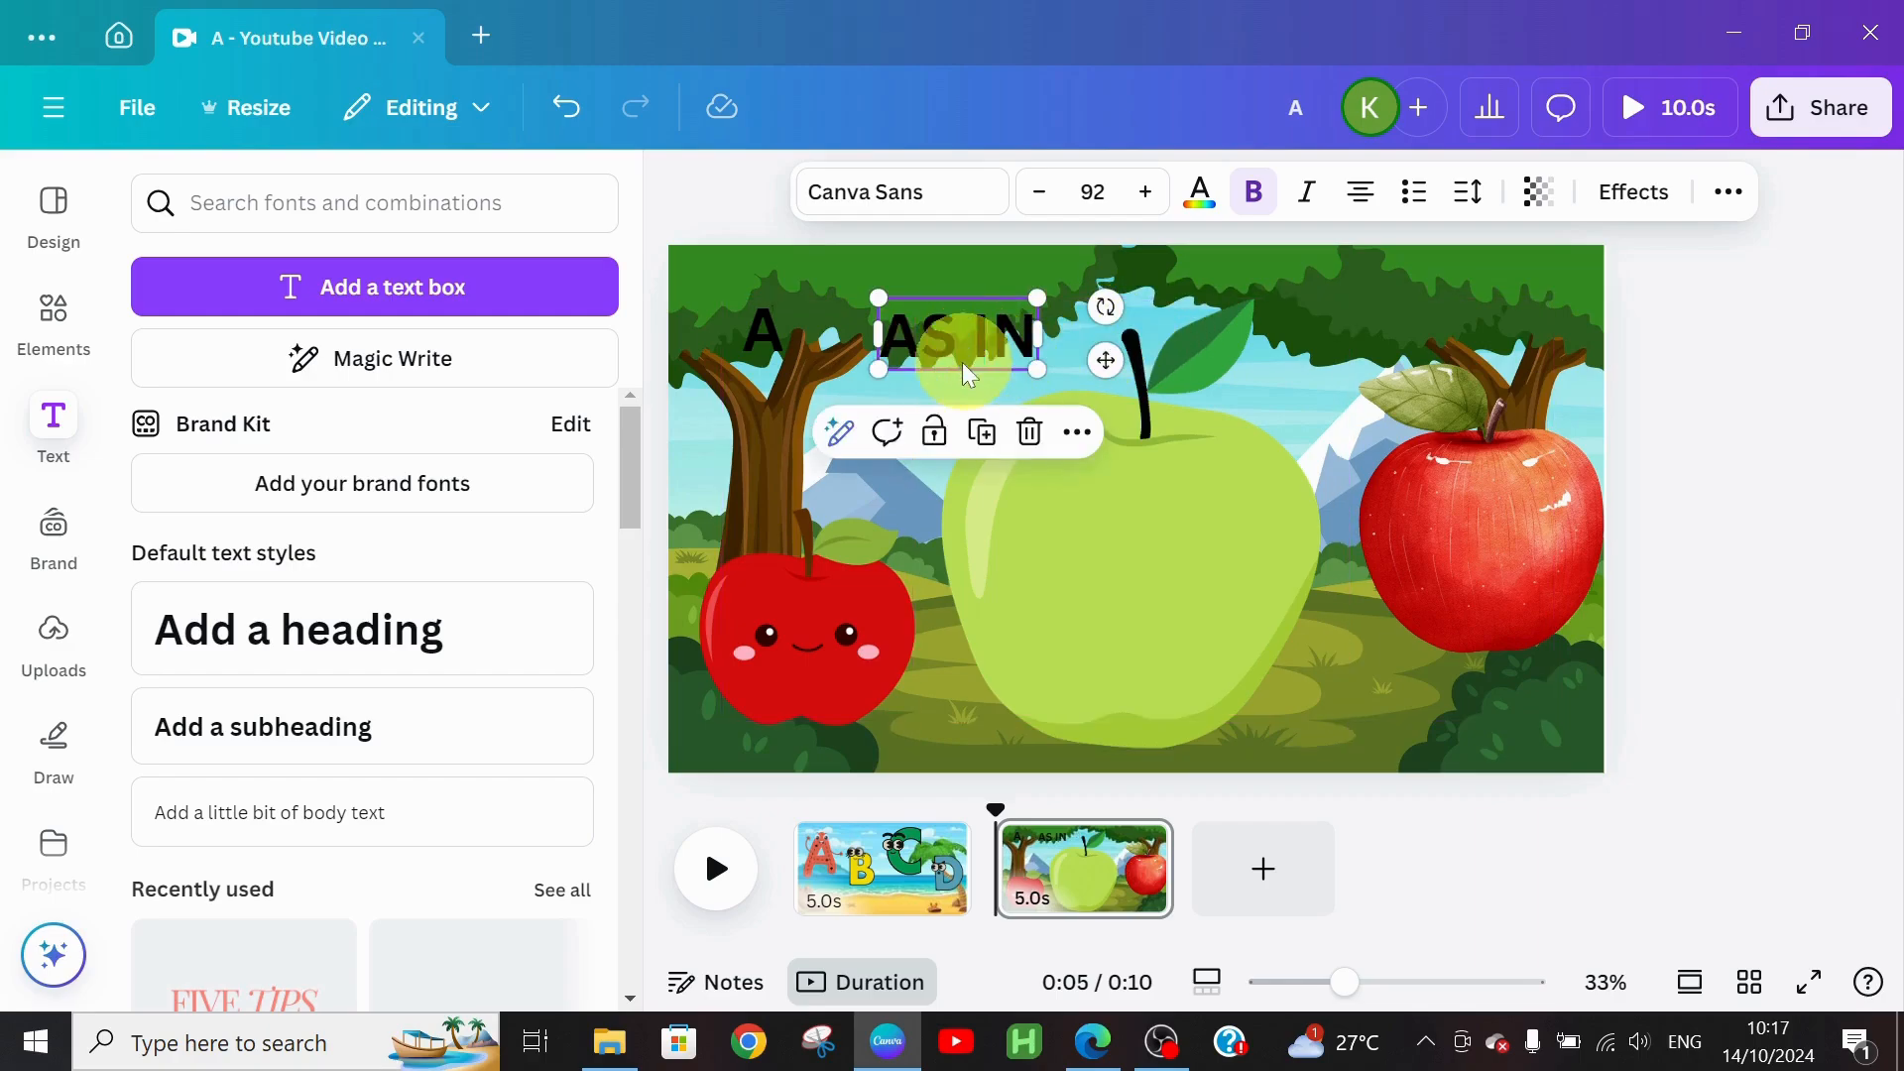
# Step: Add a heading reading "APPLE" beside "AS IN", above the green apple, and widen its box so the word fits on one line
pyautogui.click(383, 631)
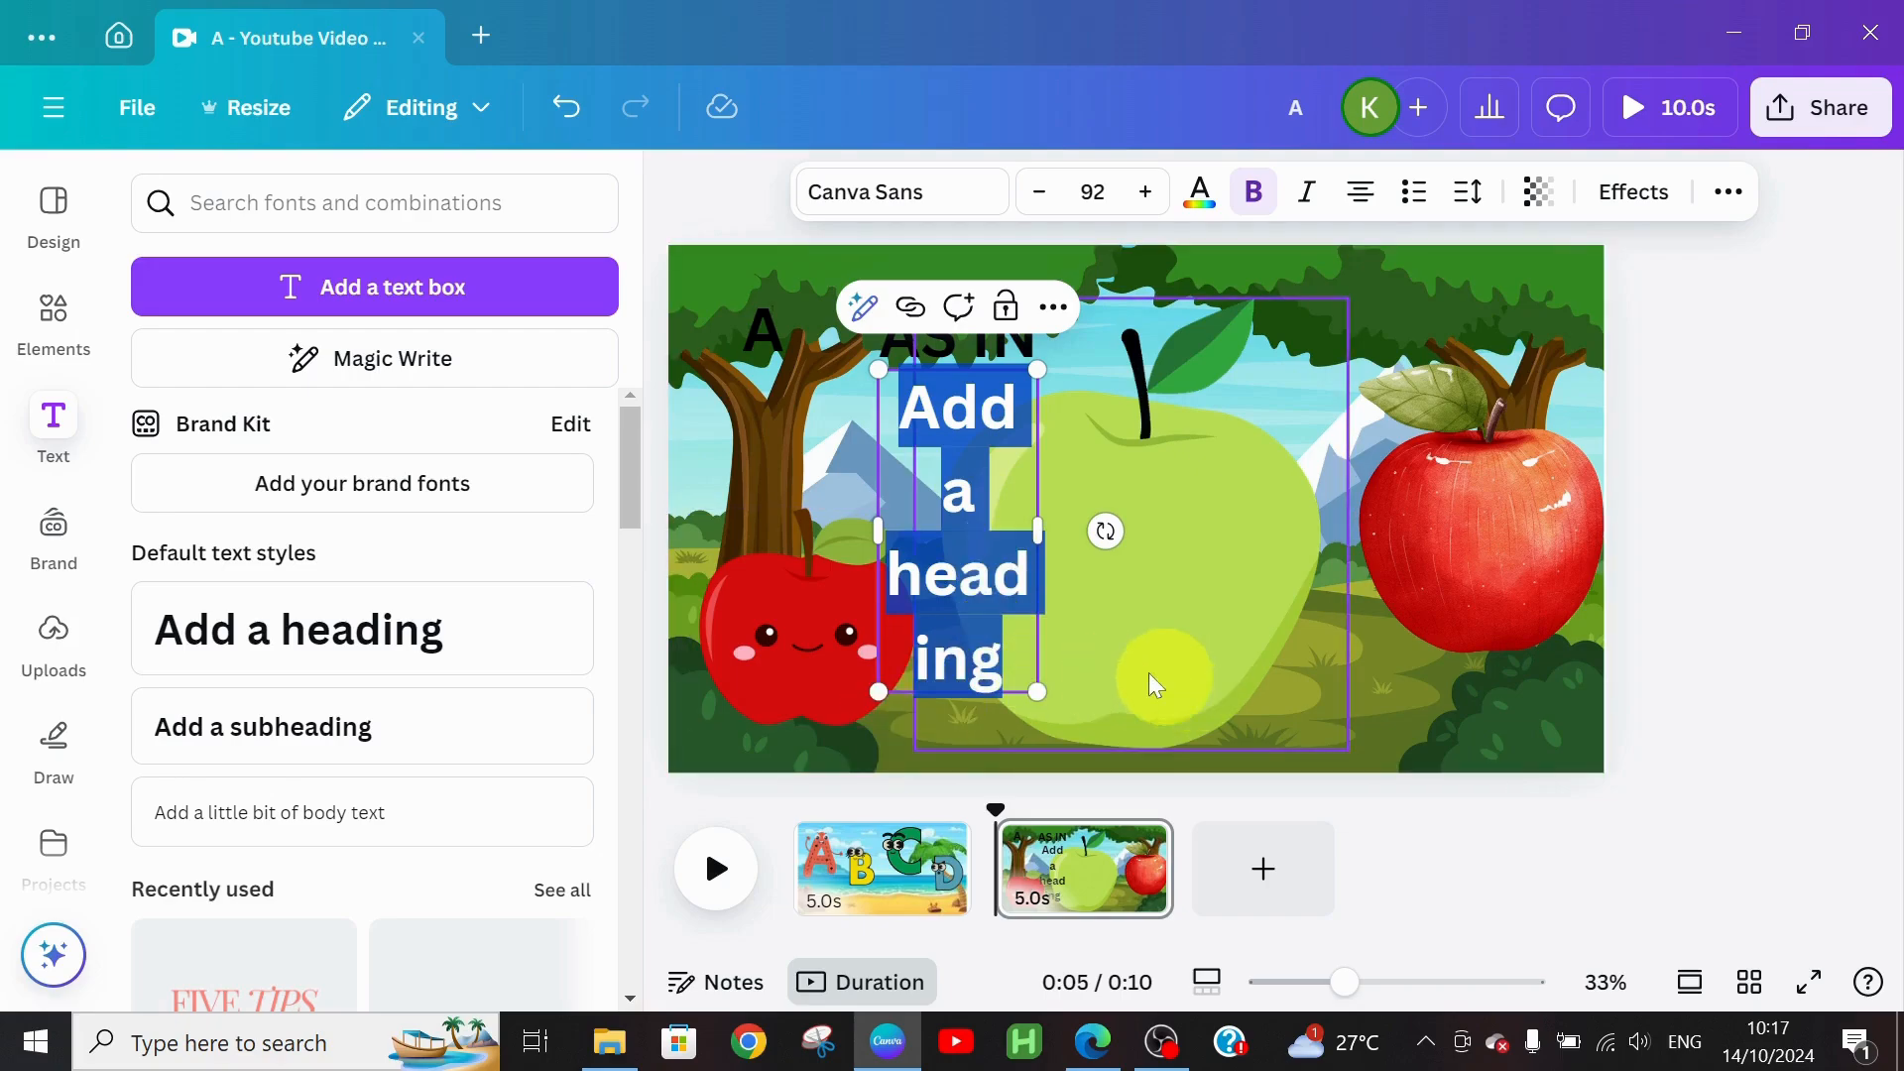
pyautogui.click(813, 514)
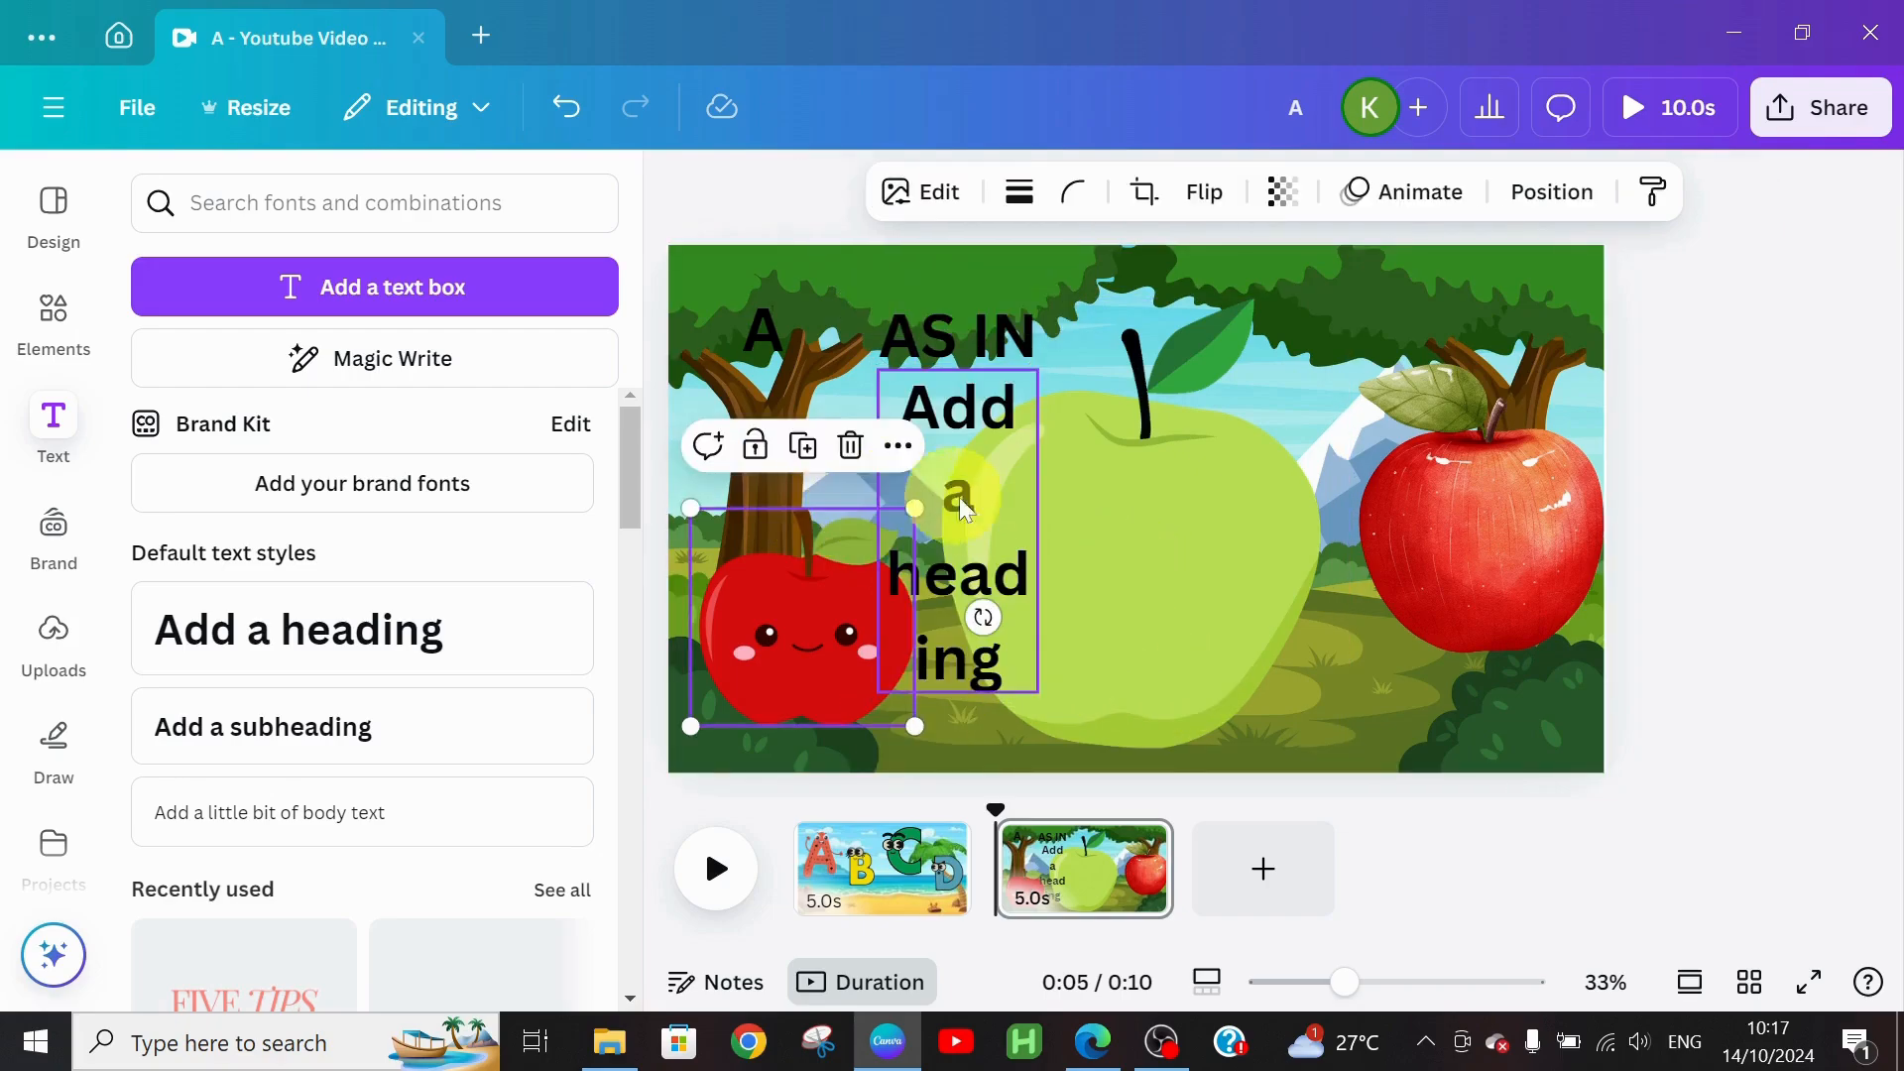
pyautogui.moveTo(956, 489); pyautogui.dragTo(1209, 450)
pyautogui.doubleClick(1195, 355)
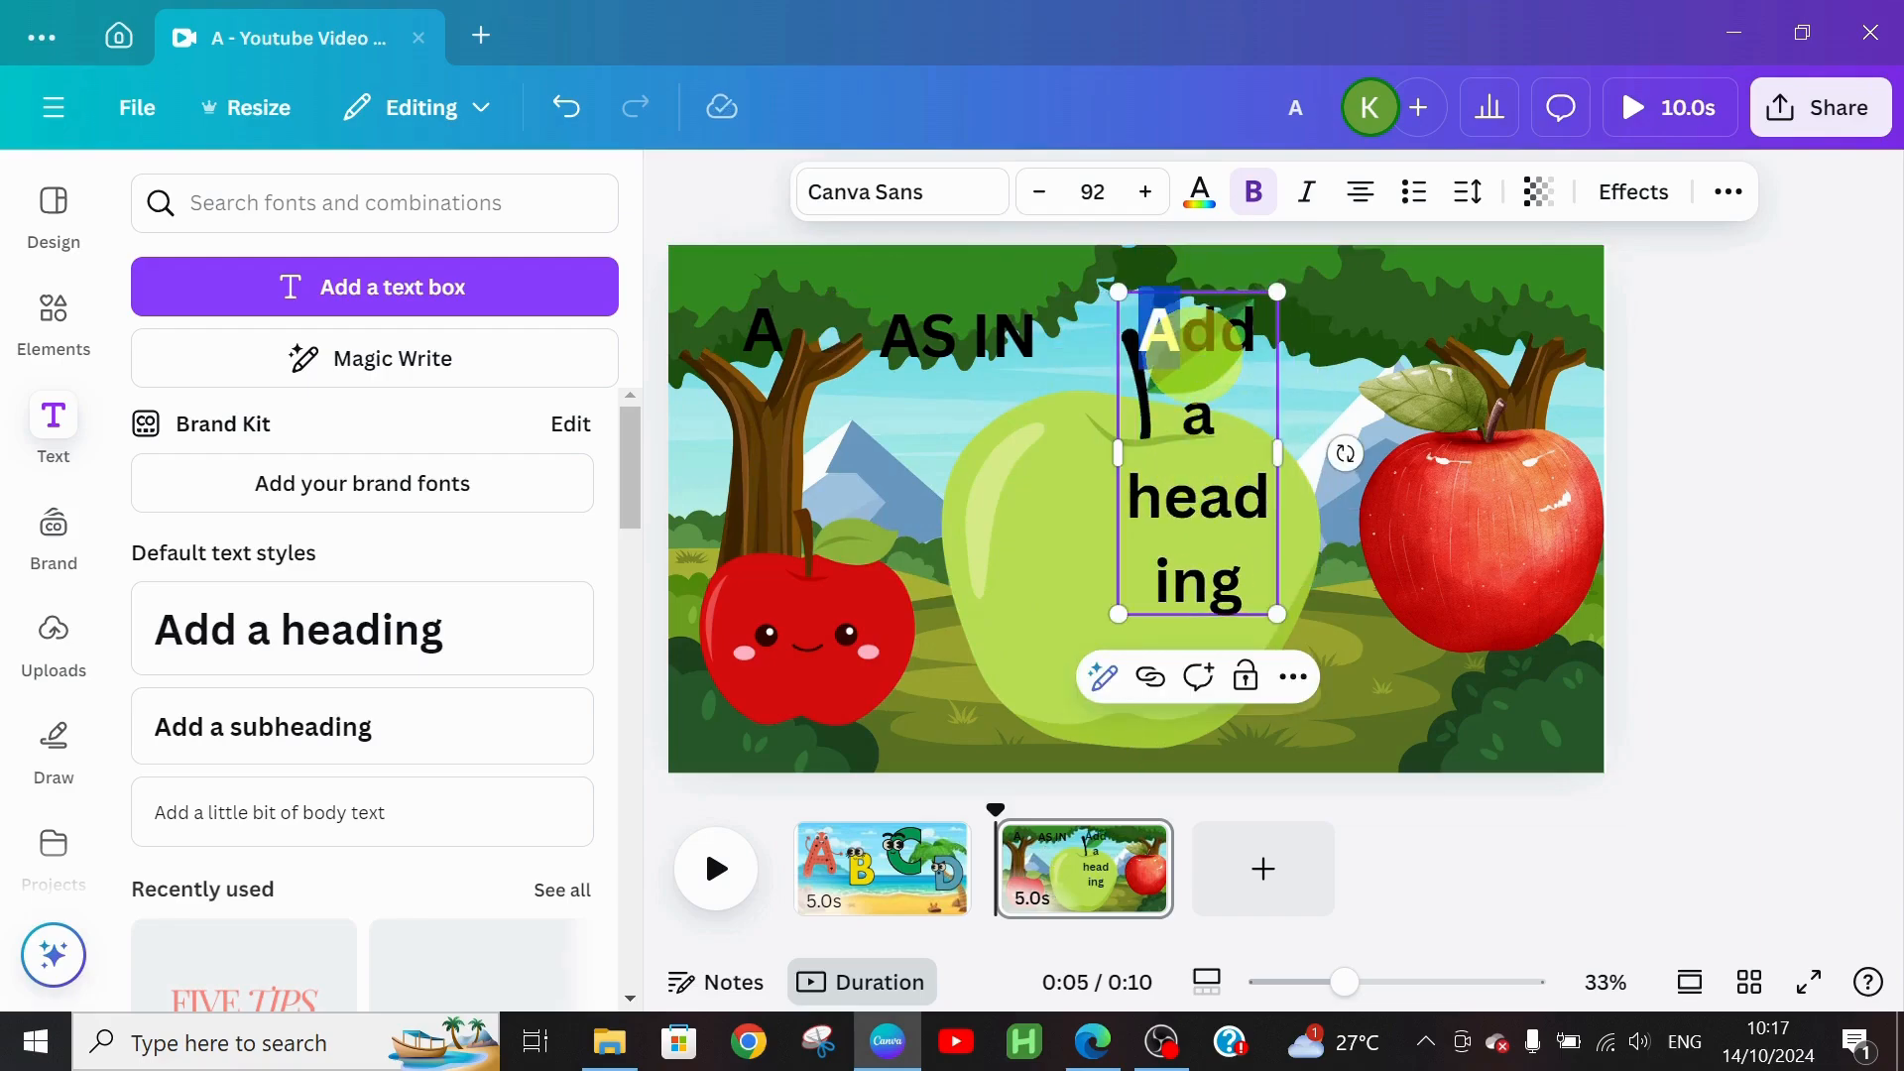
pyautogui.hotkey('ctrl', 'a')
pyautogui.write('APPLE')
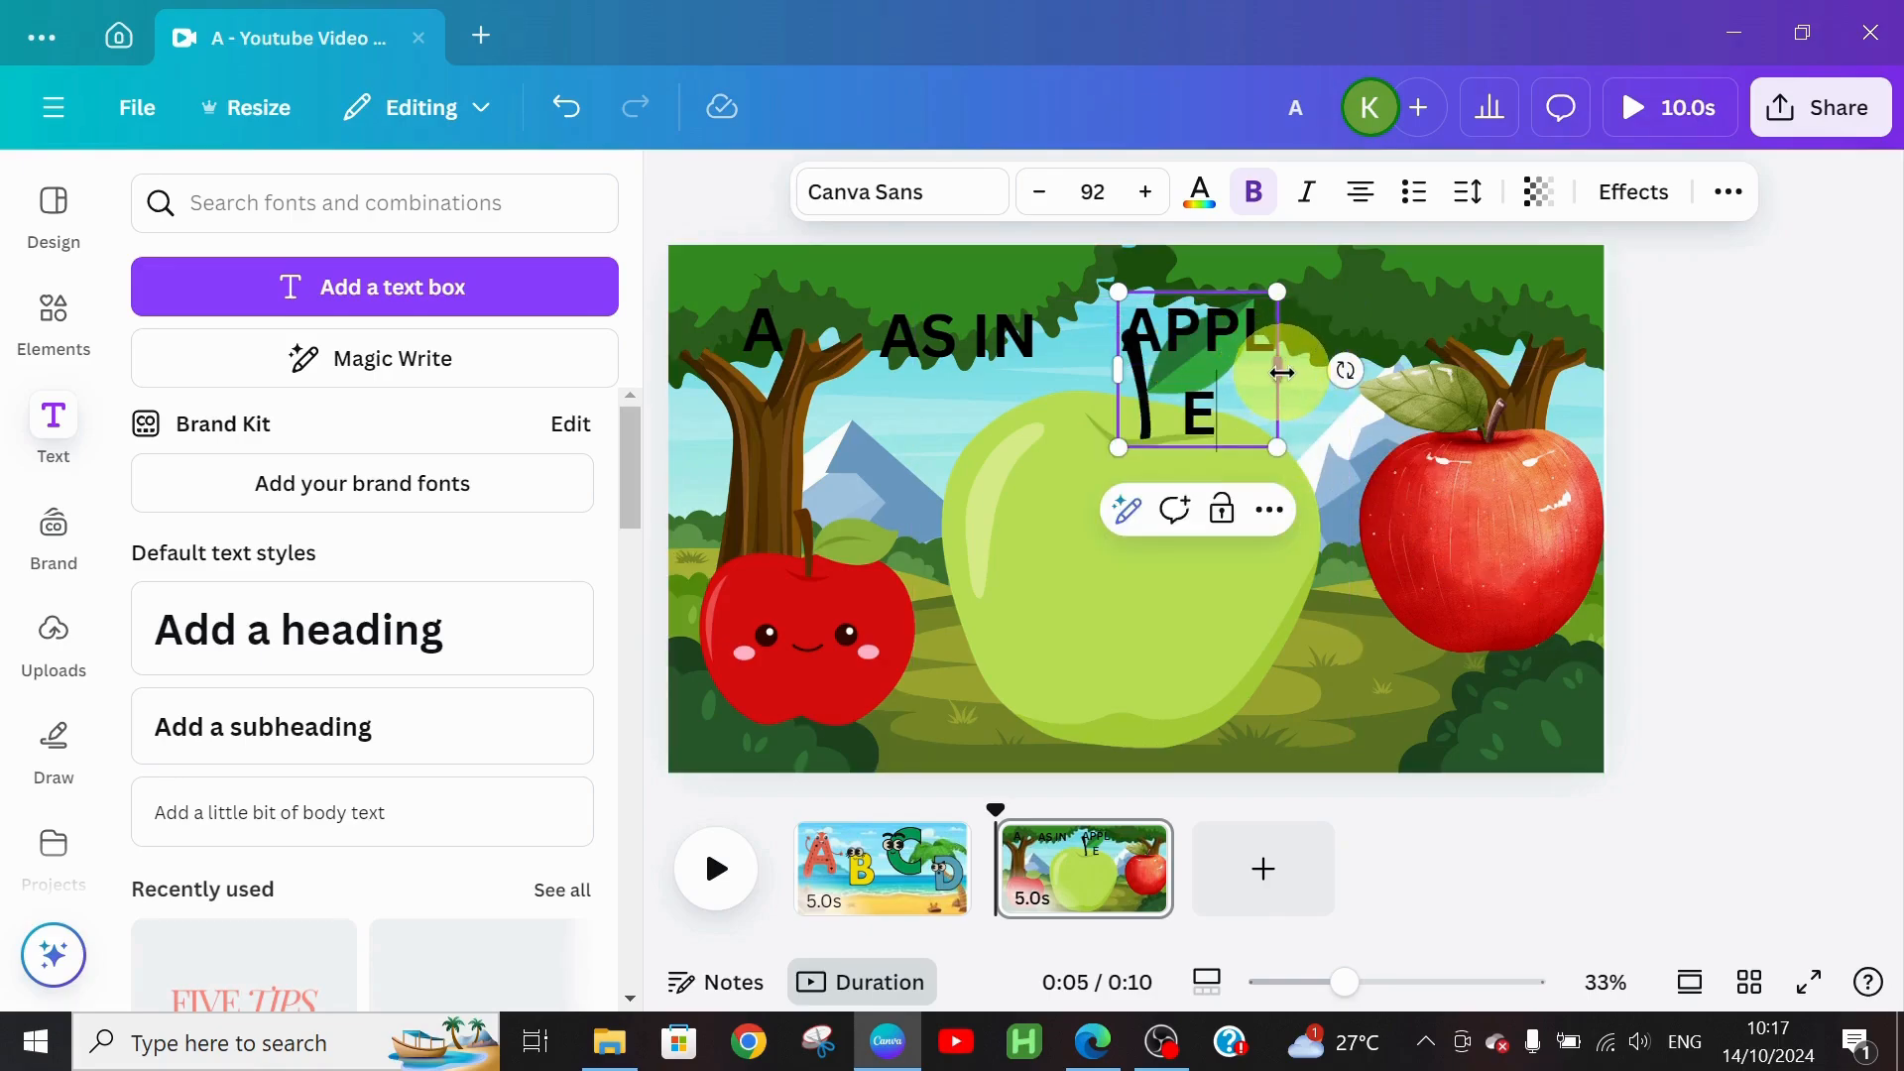
pyautogui.moveTo(1282, 372); pyautogui.dragTo(1349, 365)
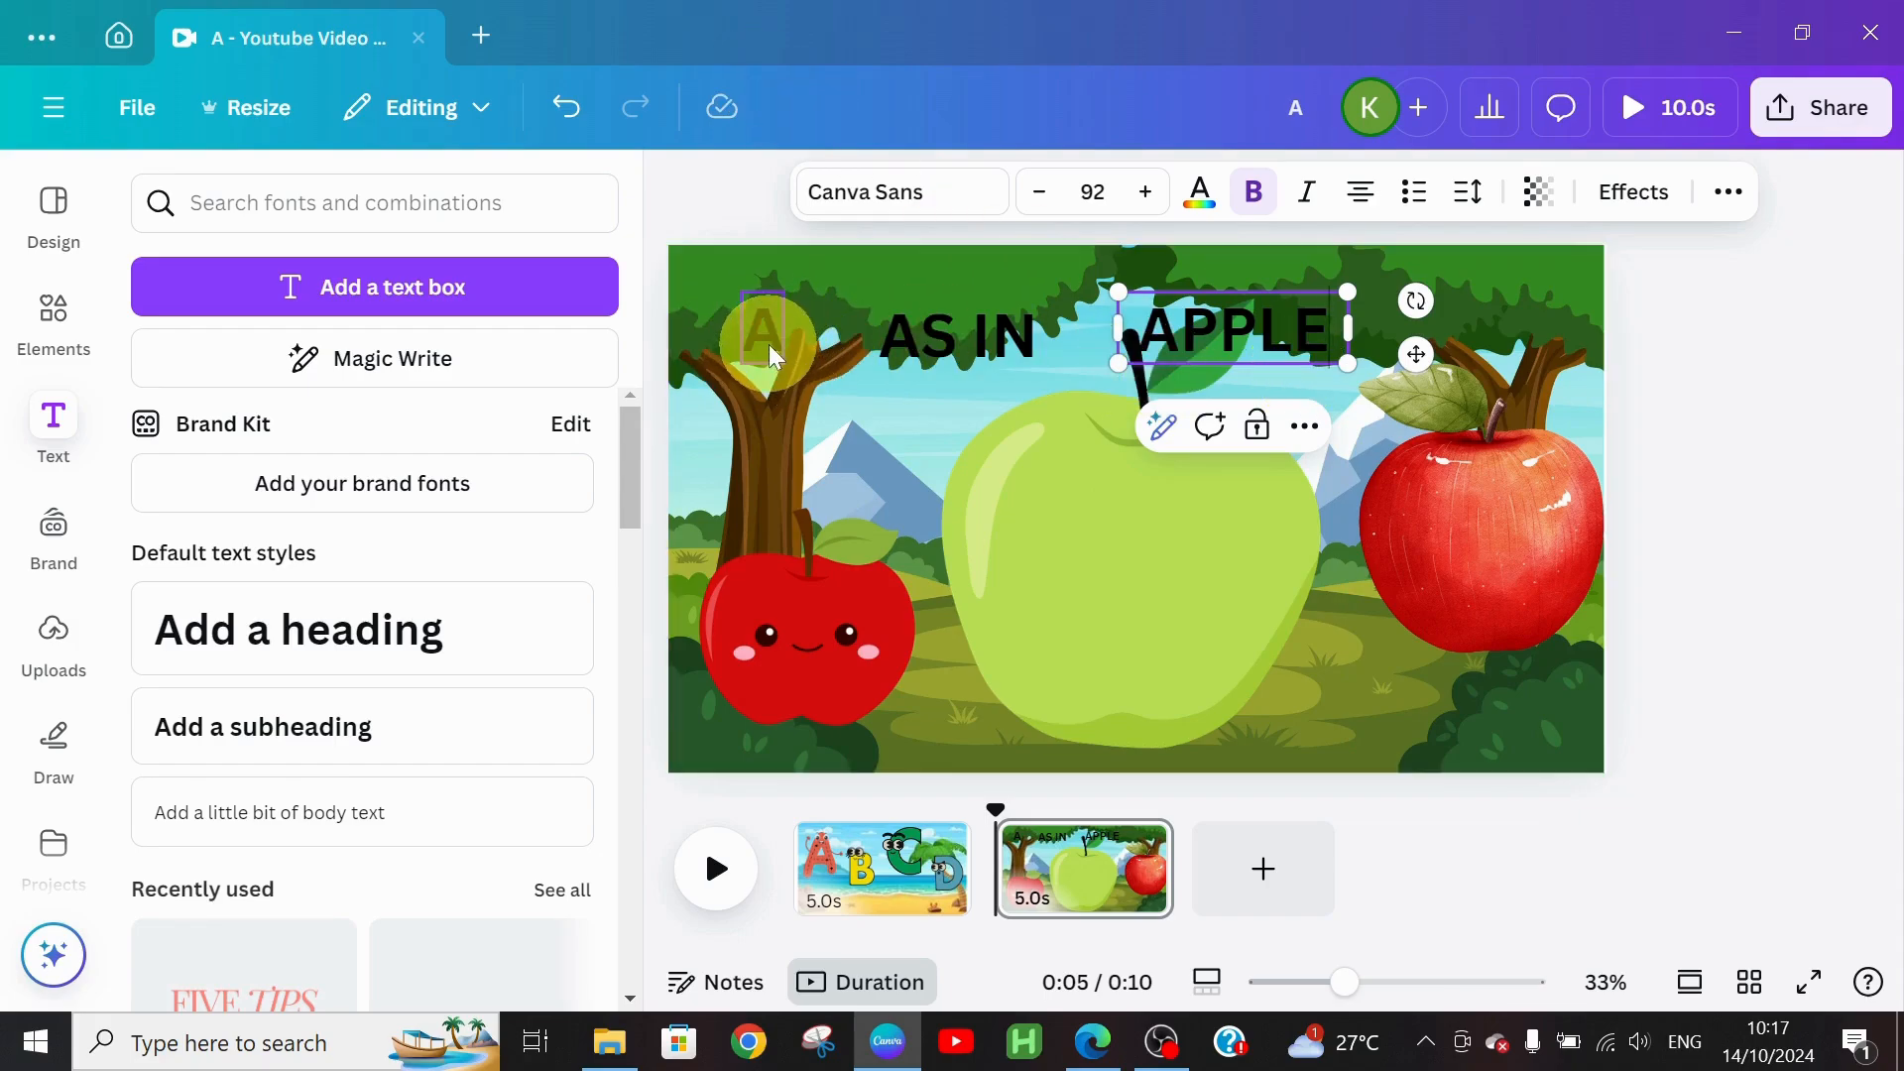
# Step: Shift the "A" heading slightly toward "AS IN", set its font to Germania One and its size to 188
pyautogui.moveTo(772, 357)
pyautogui.mouseDown()
pyautogui.moveTo(764, 327)
pyautogui.moveTo(900, 204)
pyautogui.moveTo(783, 333)
pyautogui.mouseUp()
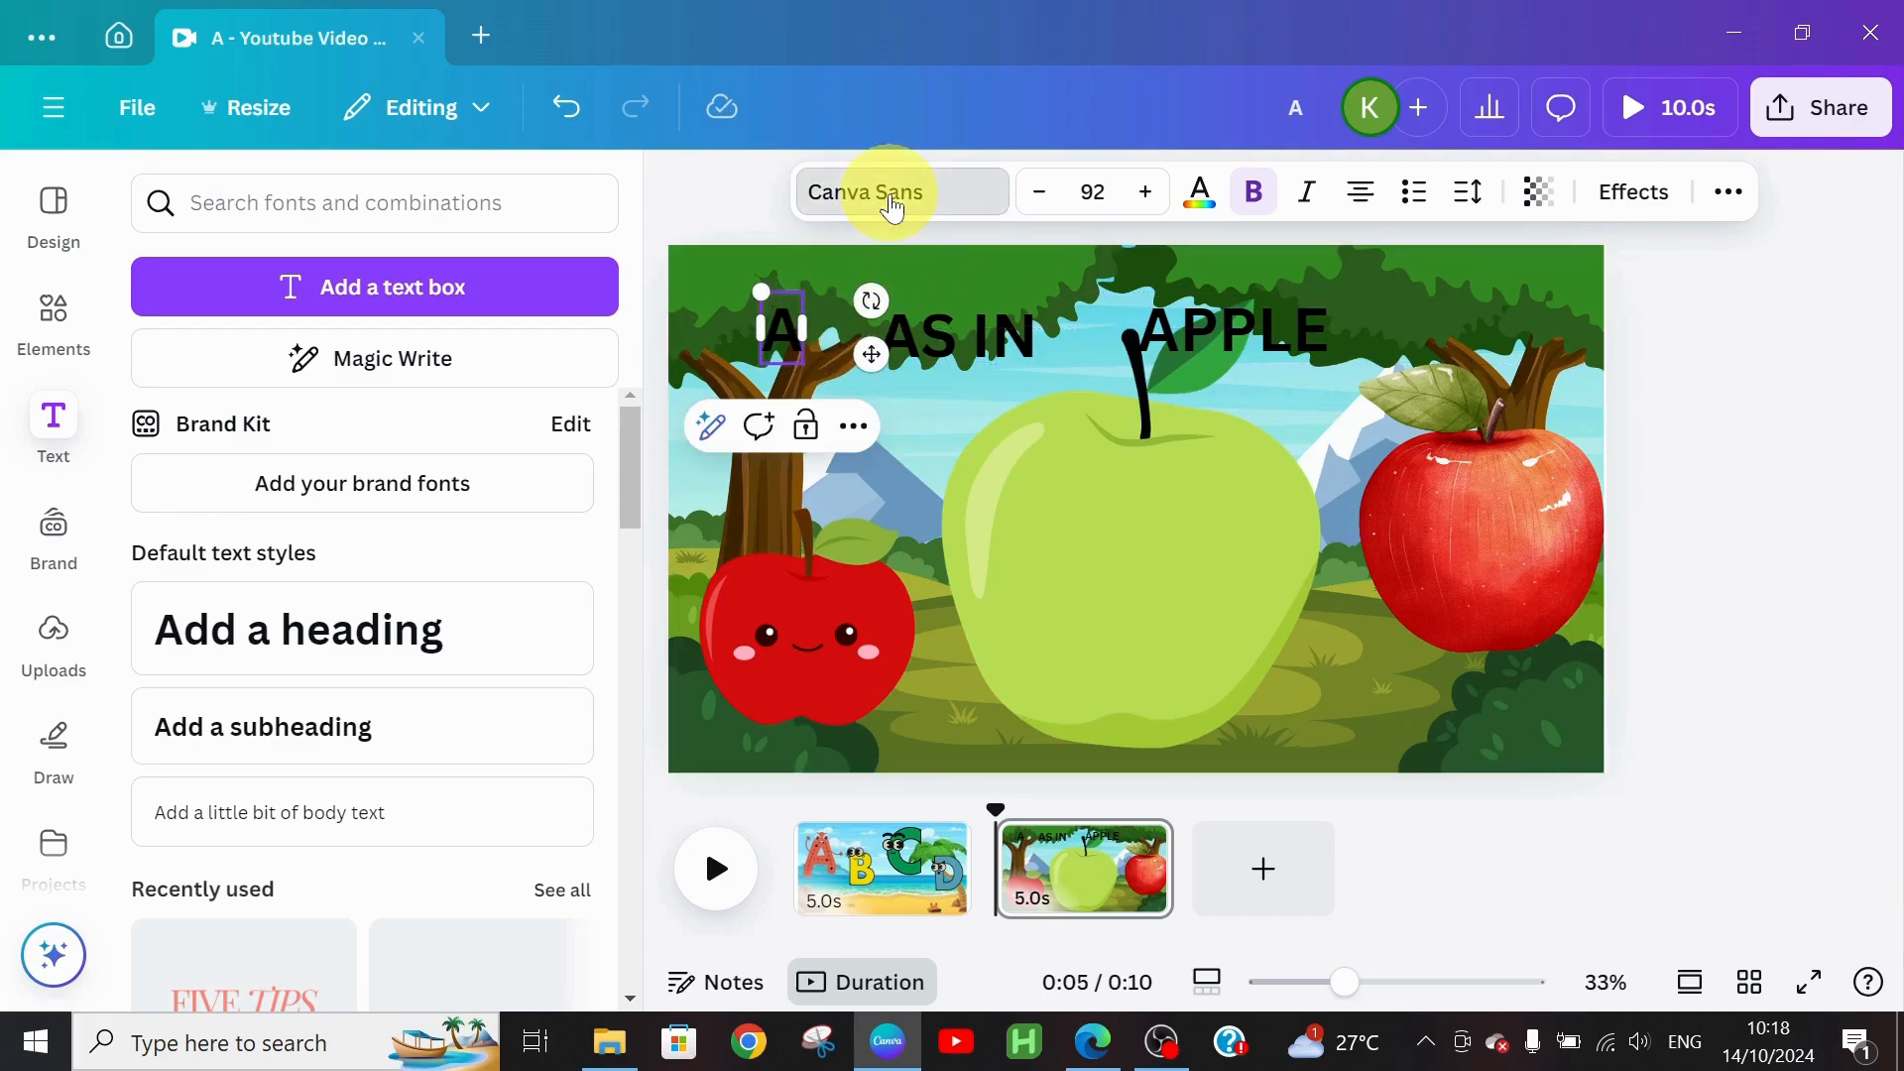
pyautogui.click(893, 208)
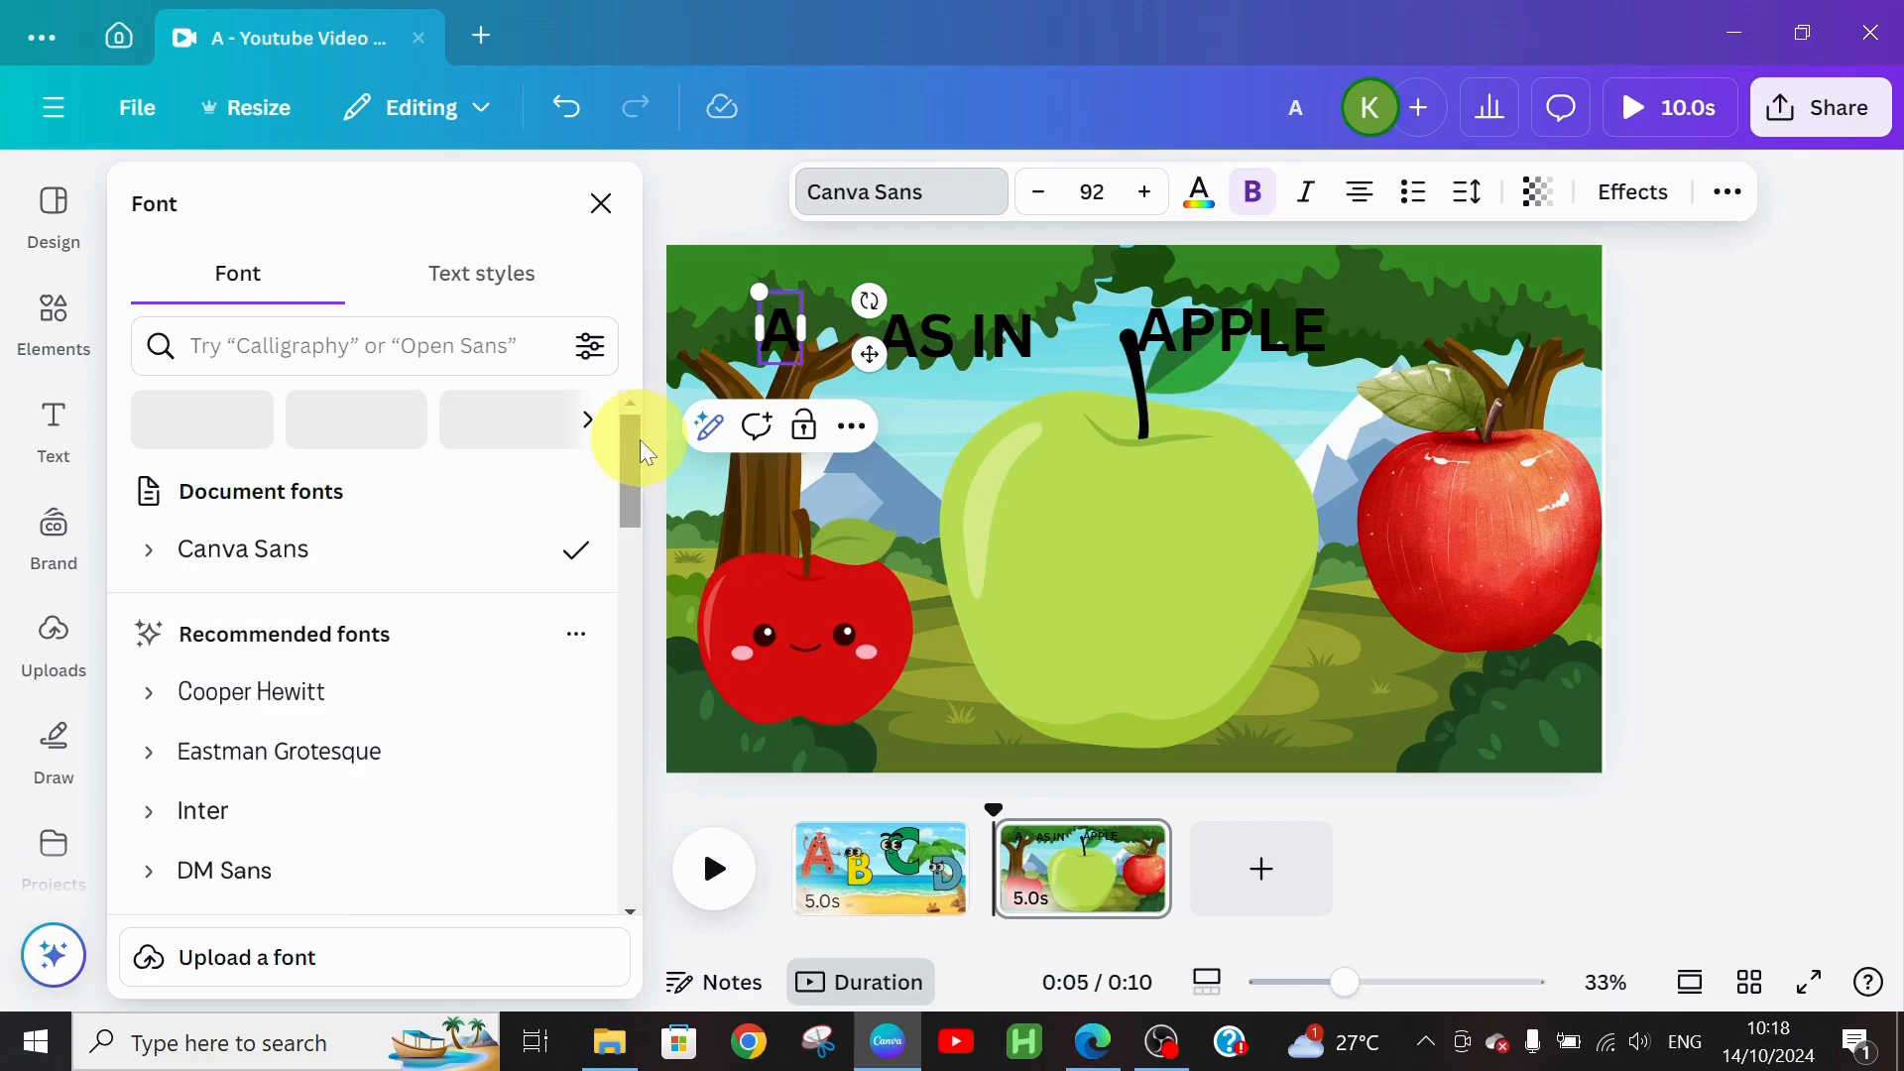
pyautogui.scroll(-4, 624, 424)
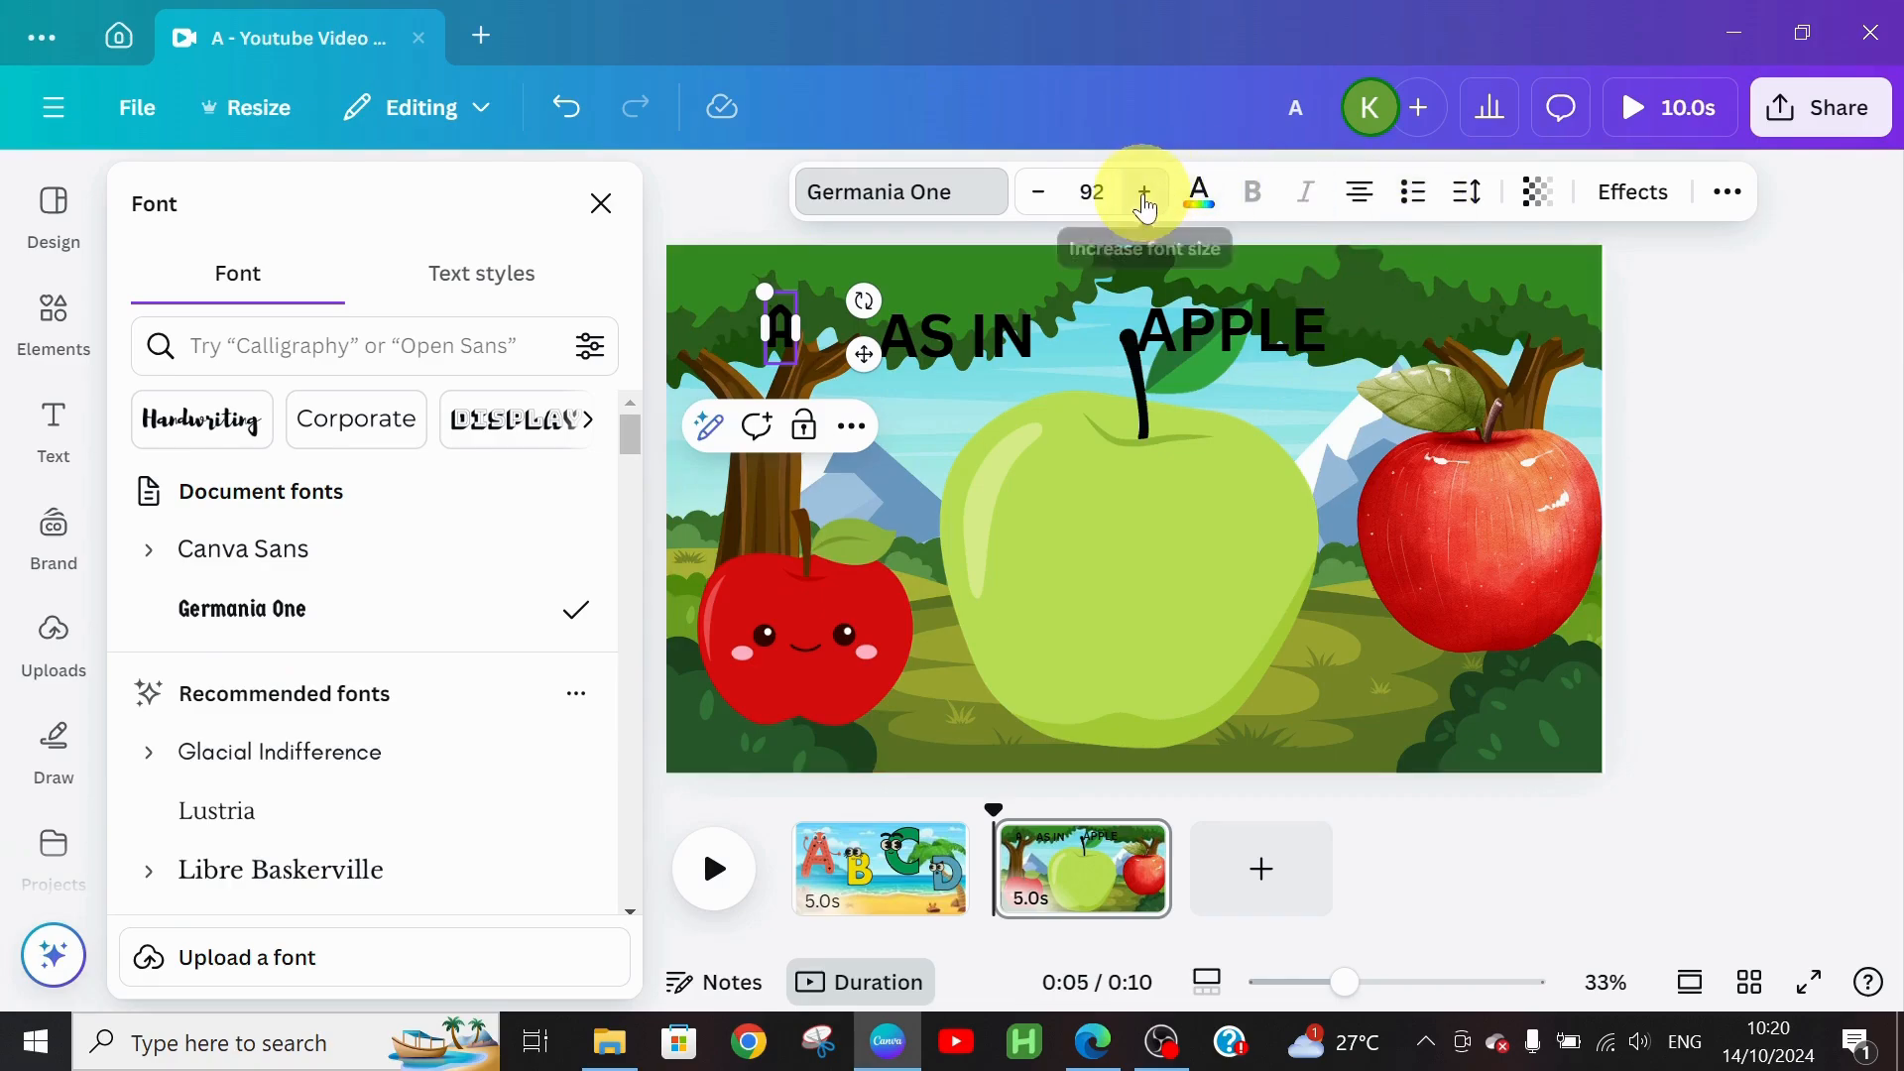
pyautogui.click(1146, 193)
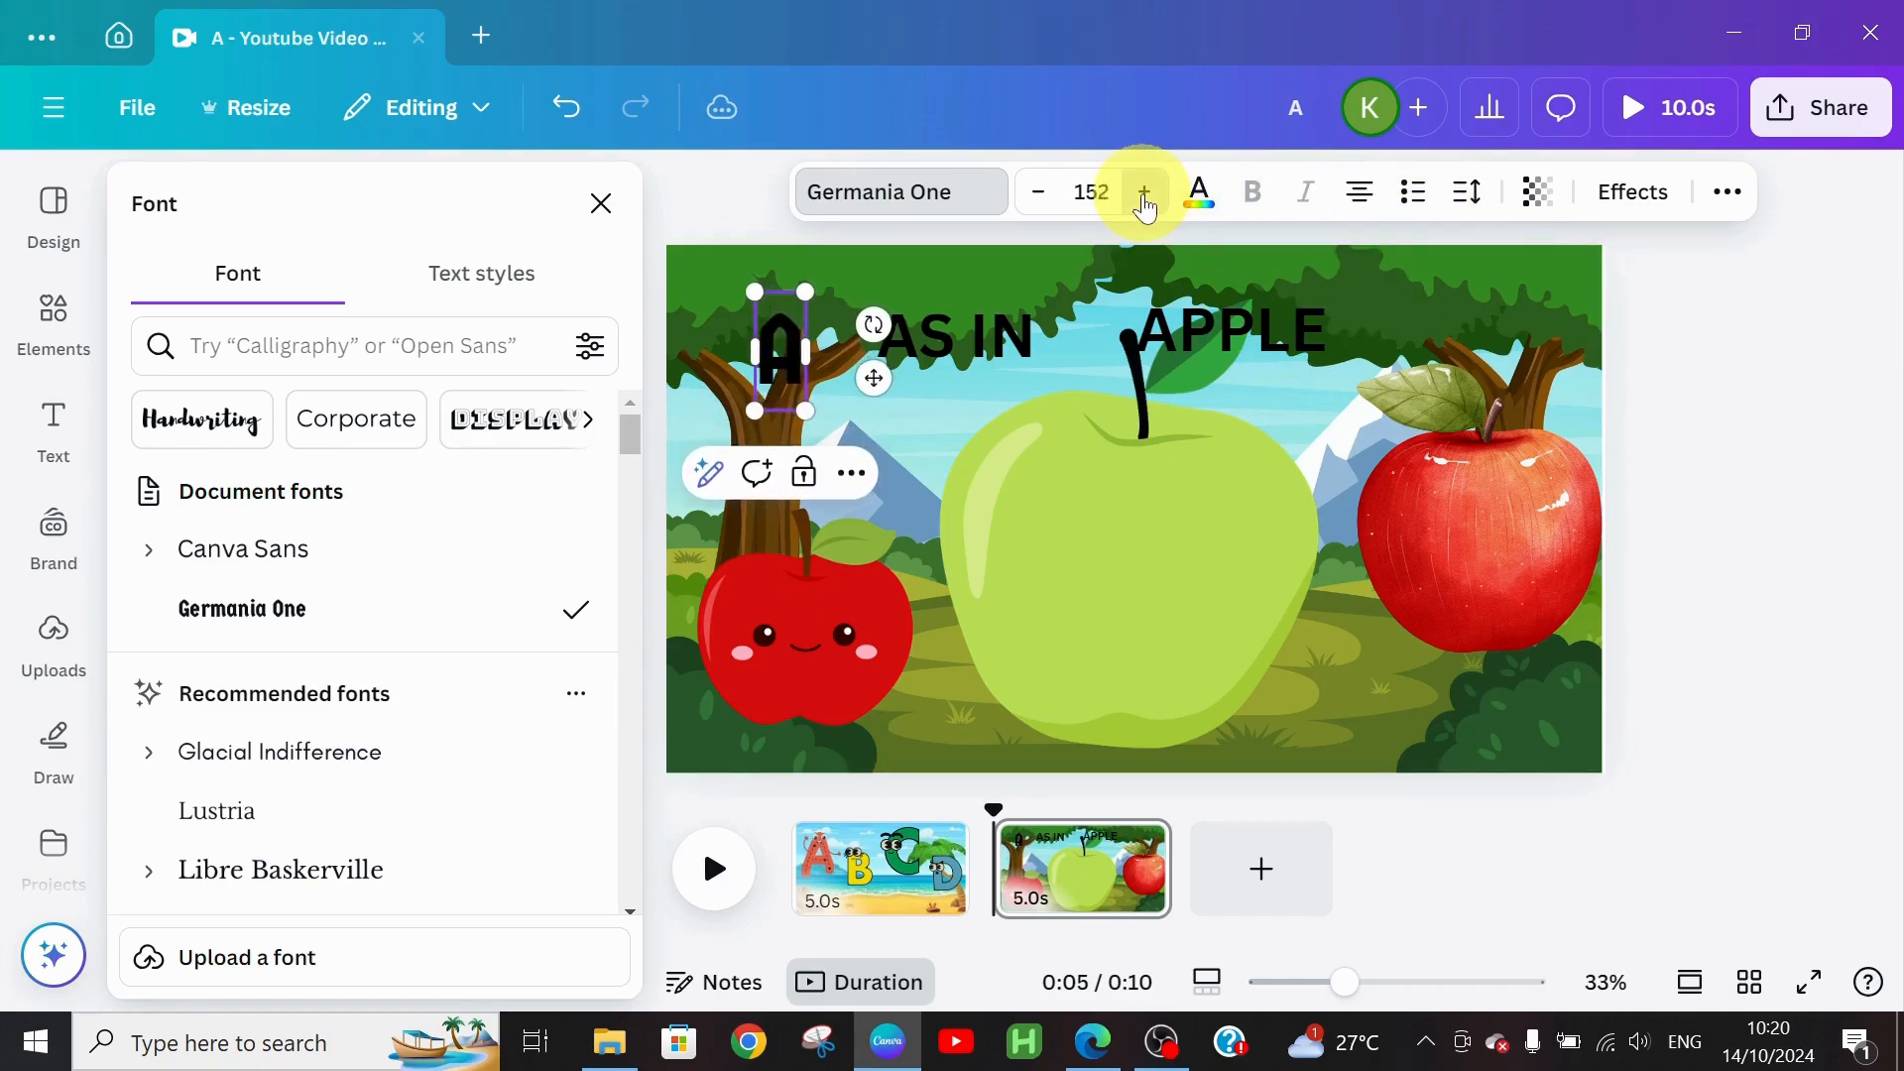
pyautogui.click(1145, 193)
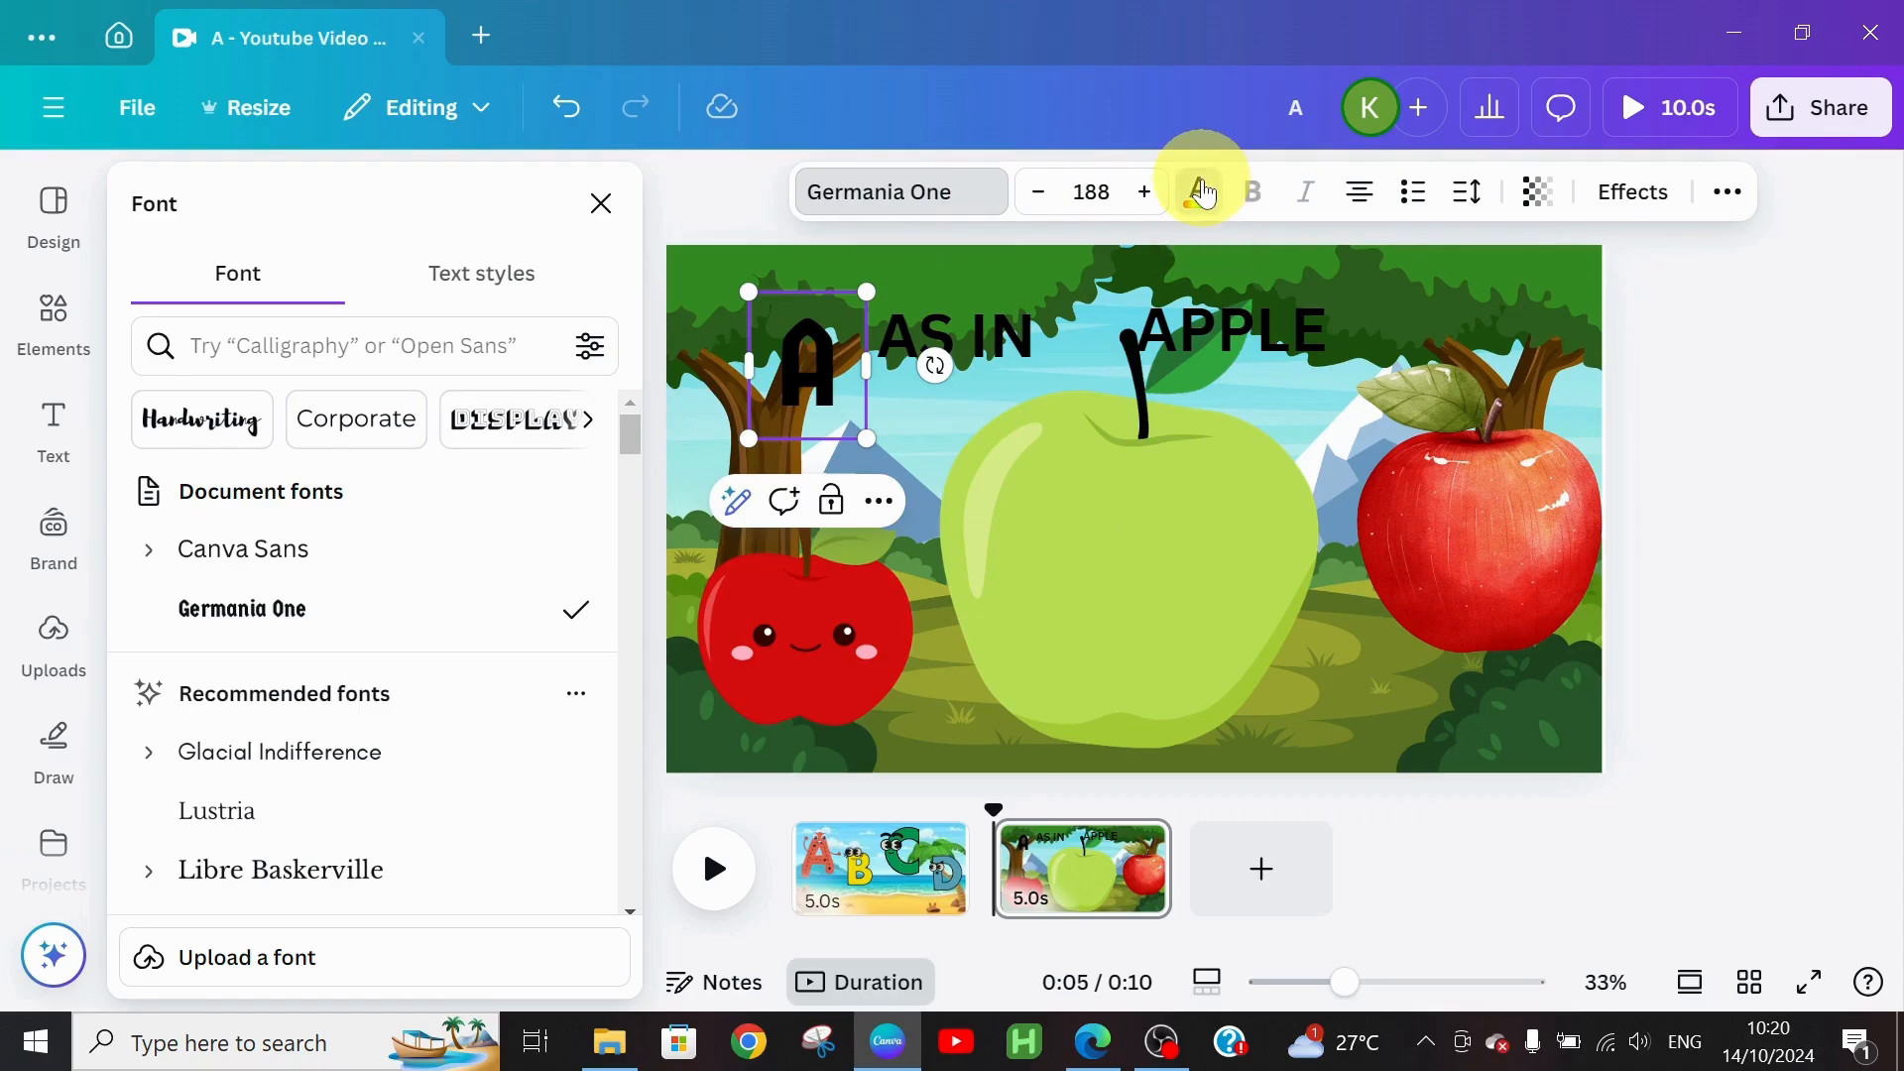
# Step: Set the text color of the "A" heading to the light aqua #b3ebe9 from the beach photo colors
pyautogui.click(1201, 191)
pyautogui.click(242, 649)
pyautogui.scroll(-3, 298, 615)
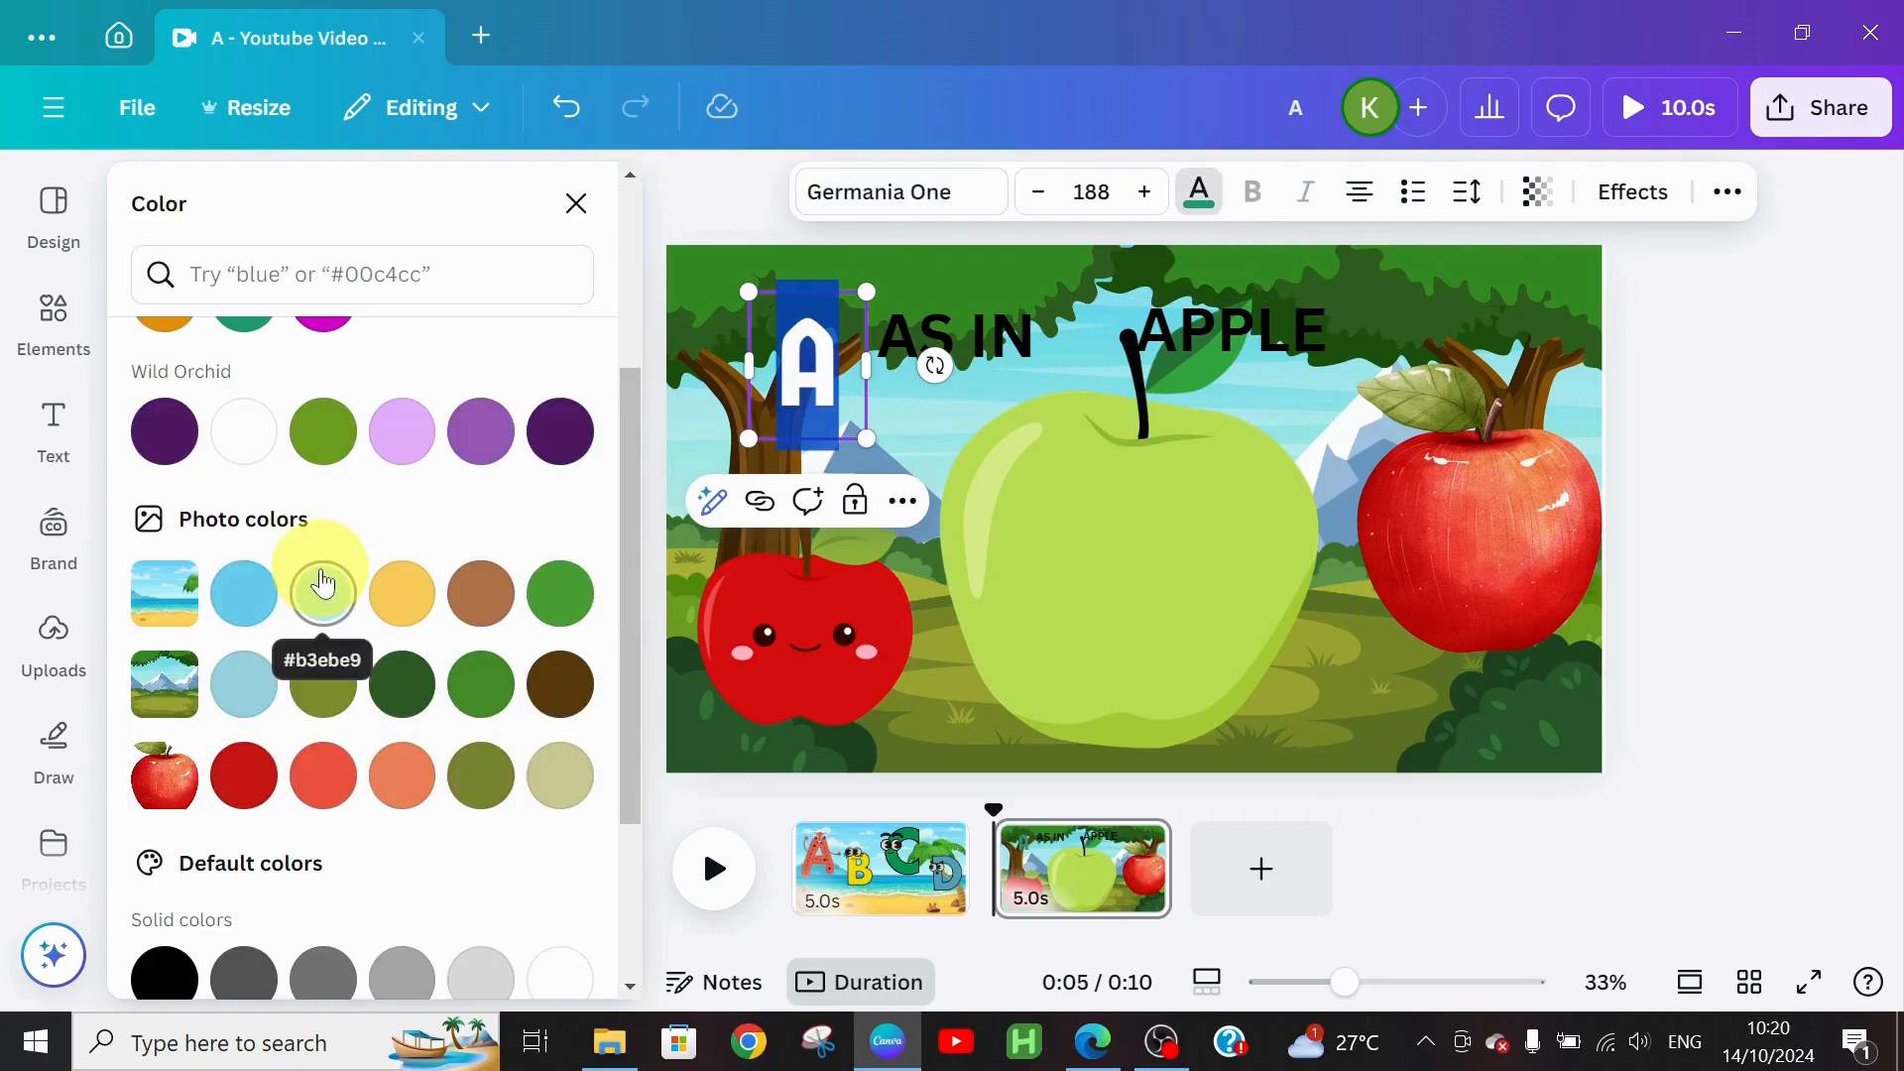
pyautogui.click(324, 585)
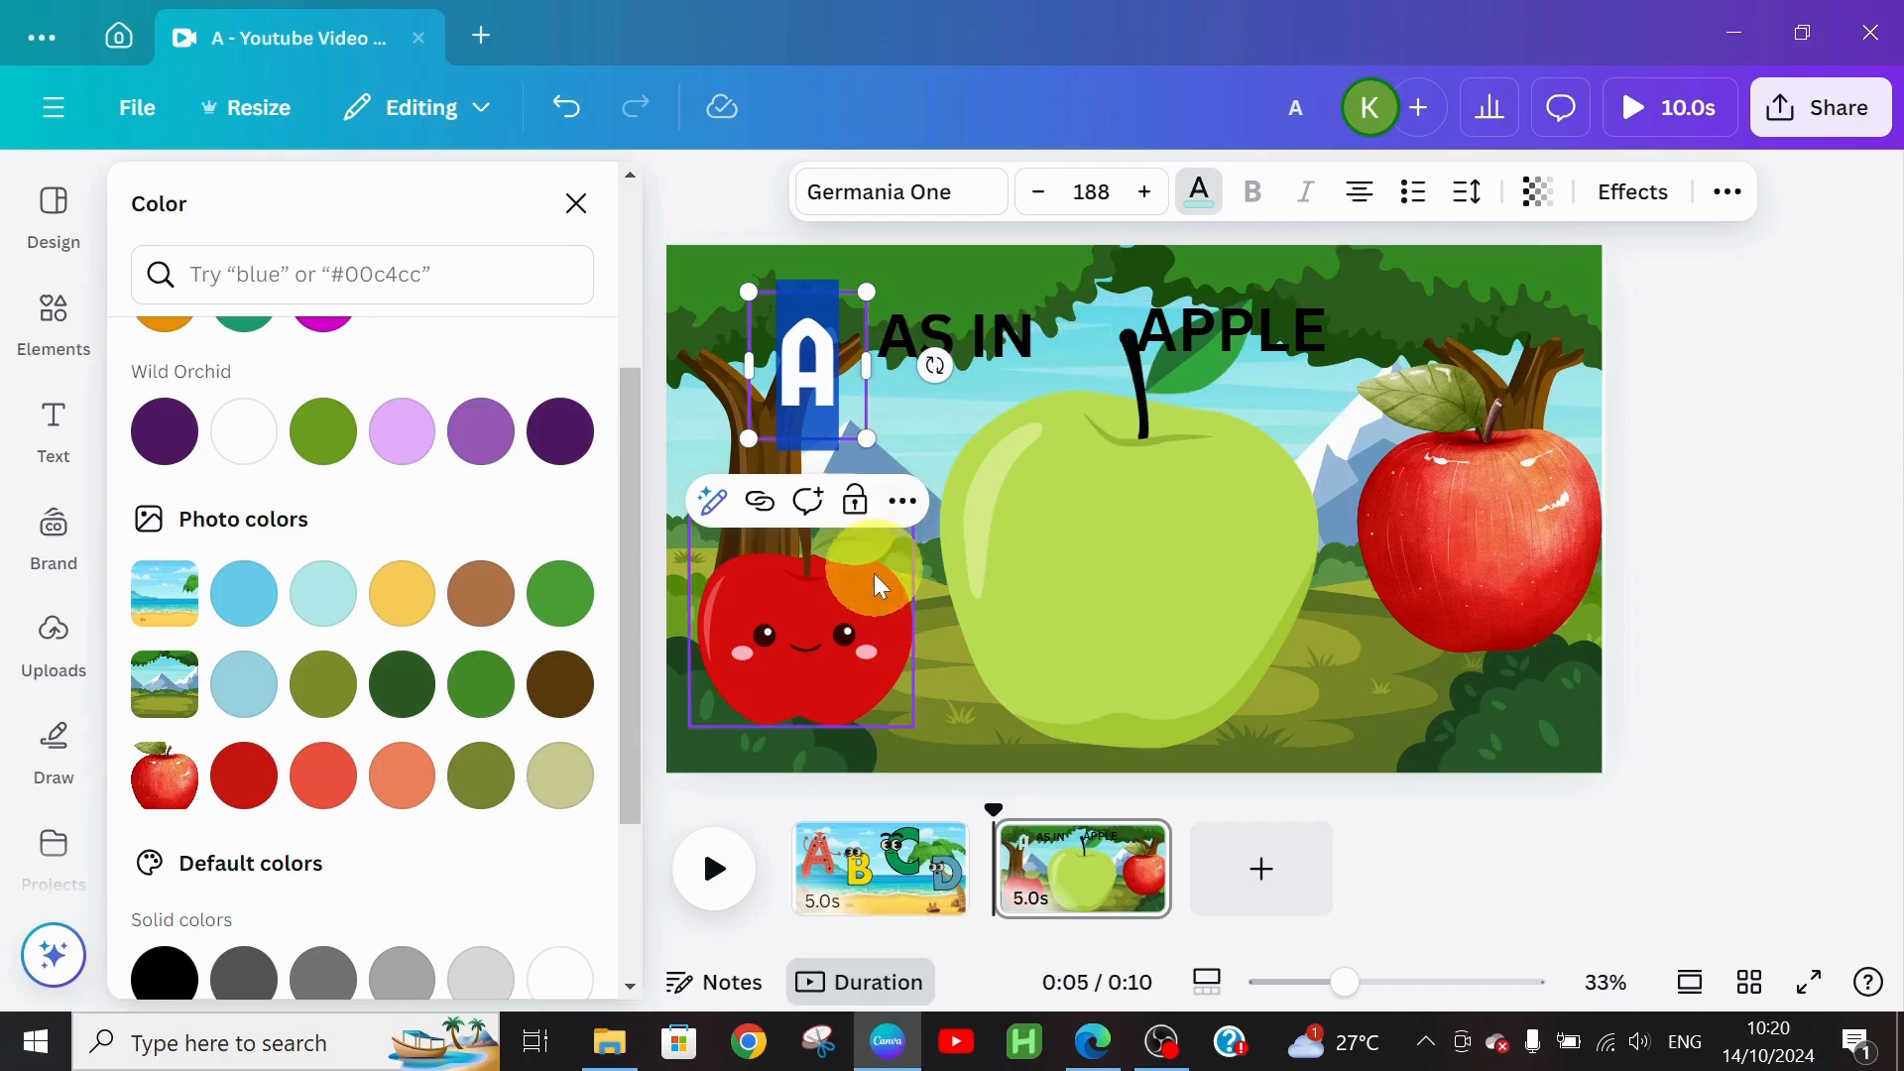
# Step: Set the forest background image's transparency to 68
pyautogui.click(863, 754)
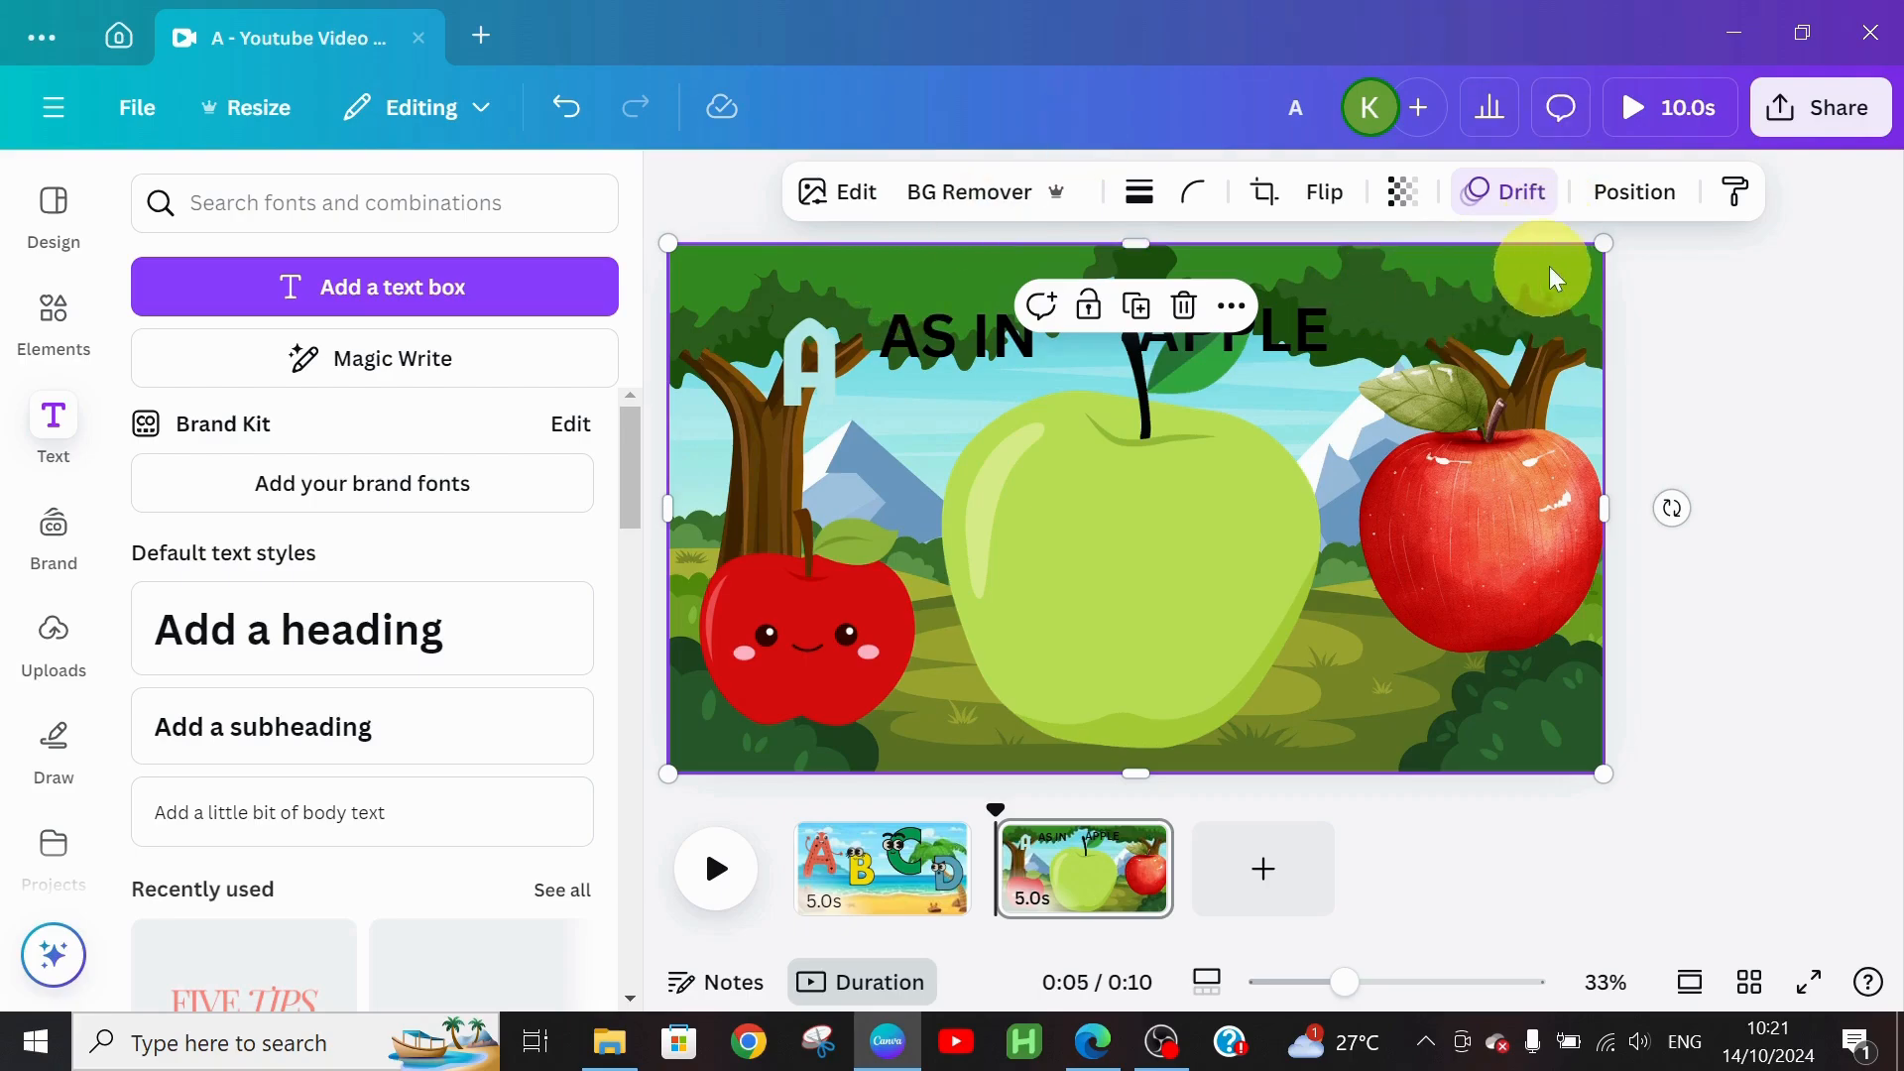
pyautogui.click(1401, 201)
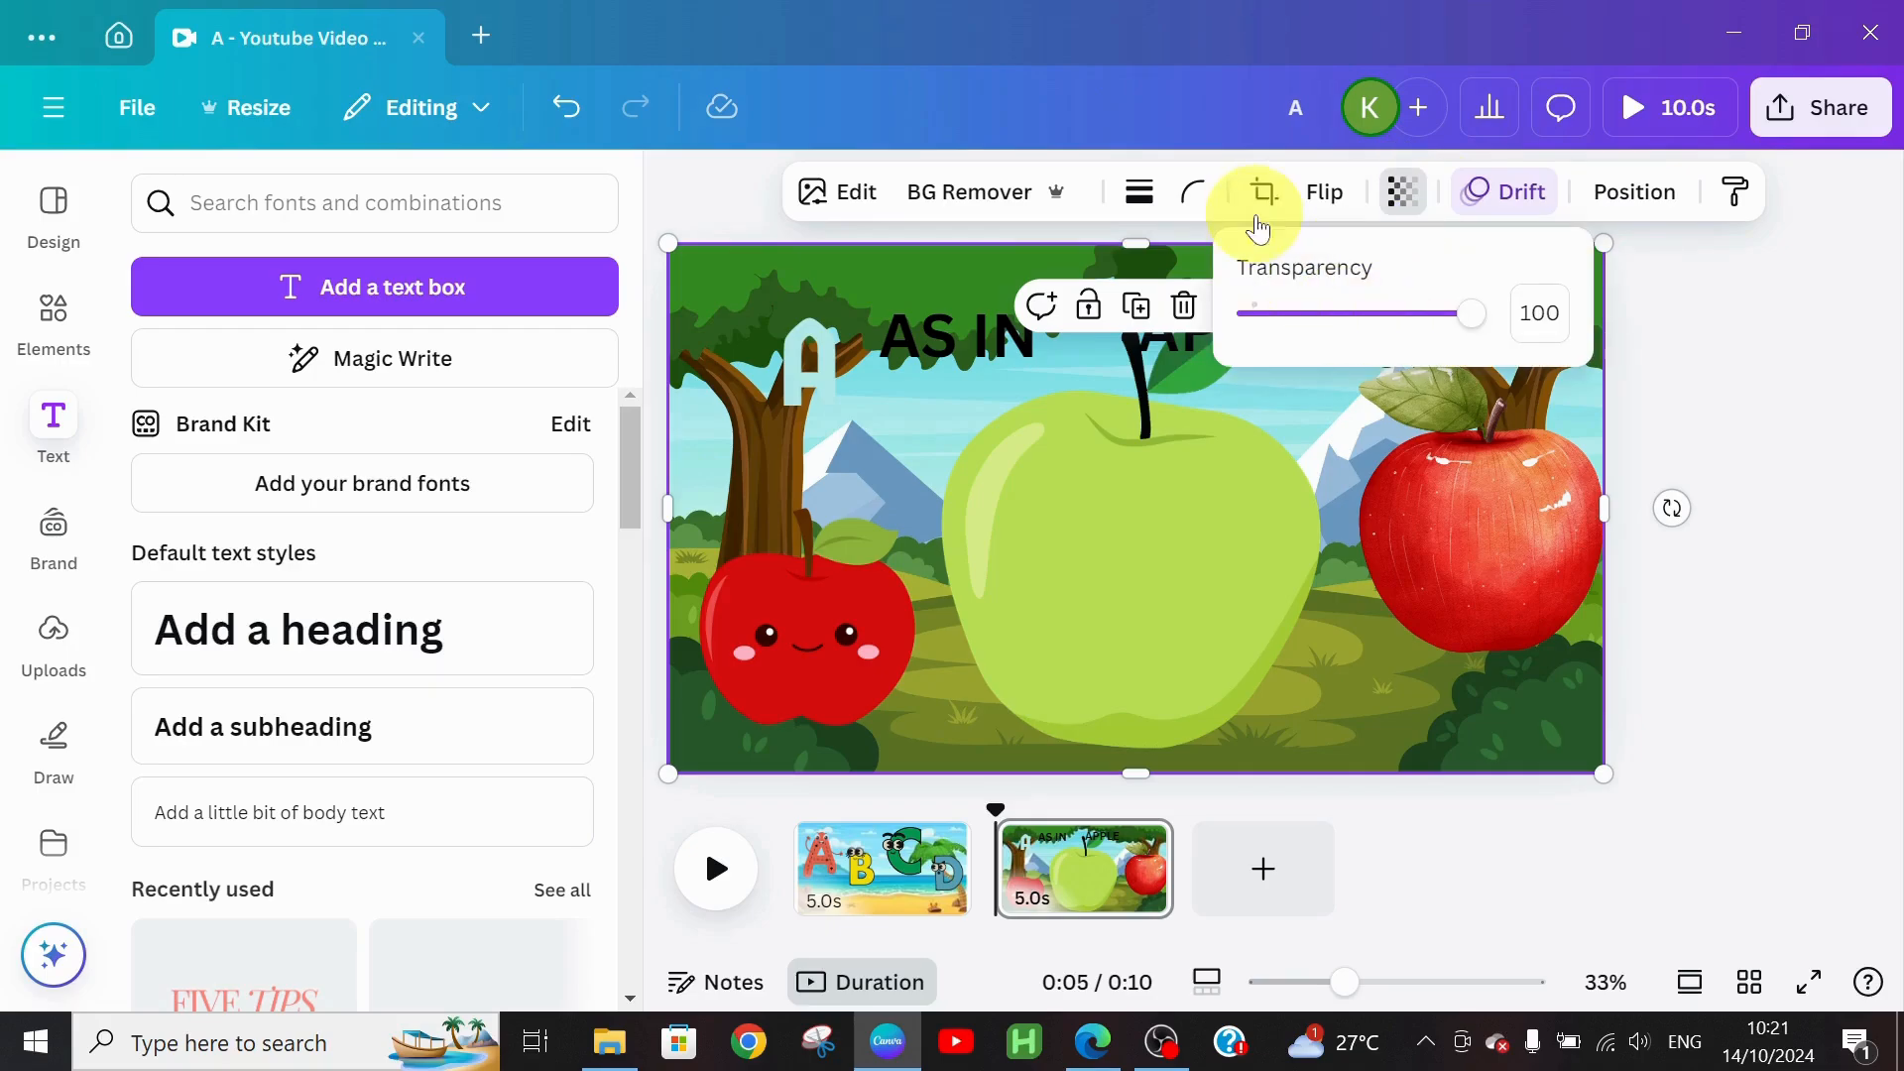
pyautogui.click(1380, 315)
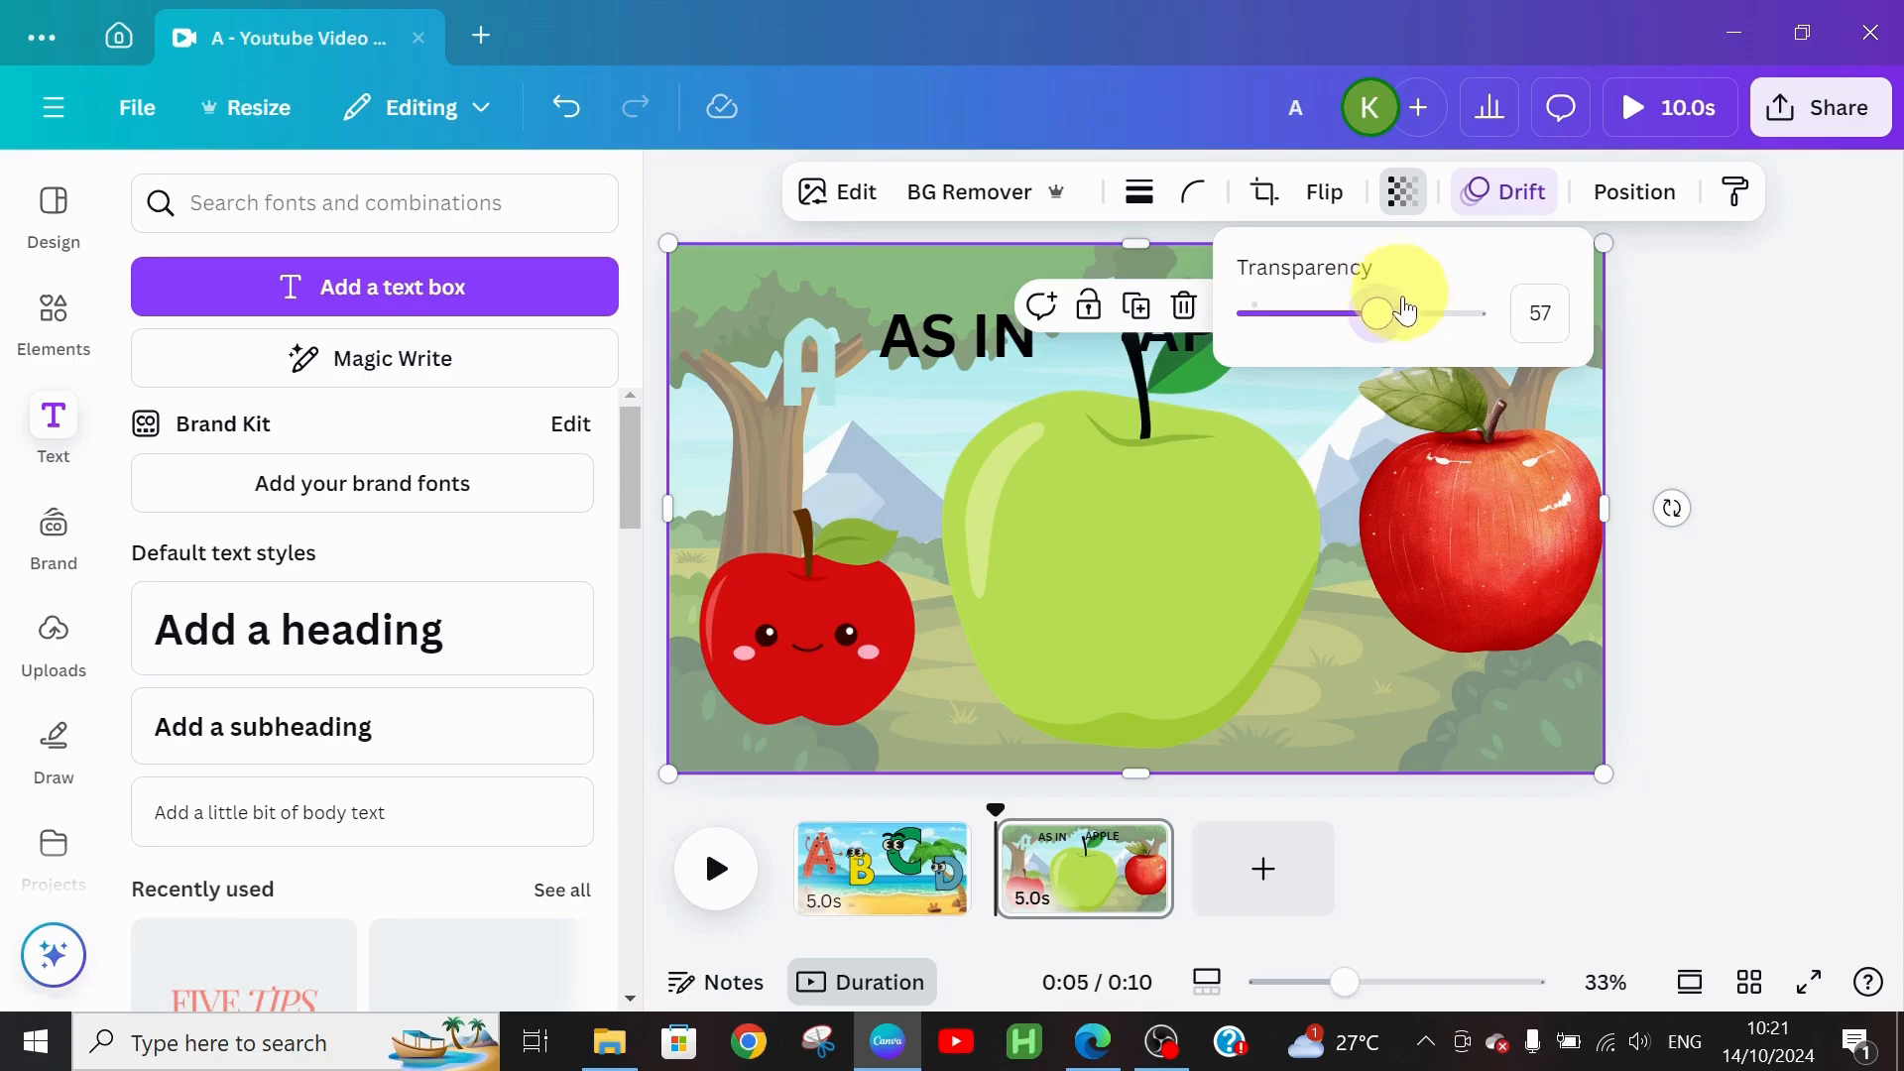
pyautogui.moveTo(1407, 310); pyautogui.dragTo(1406, 313)
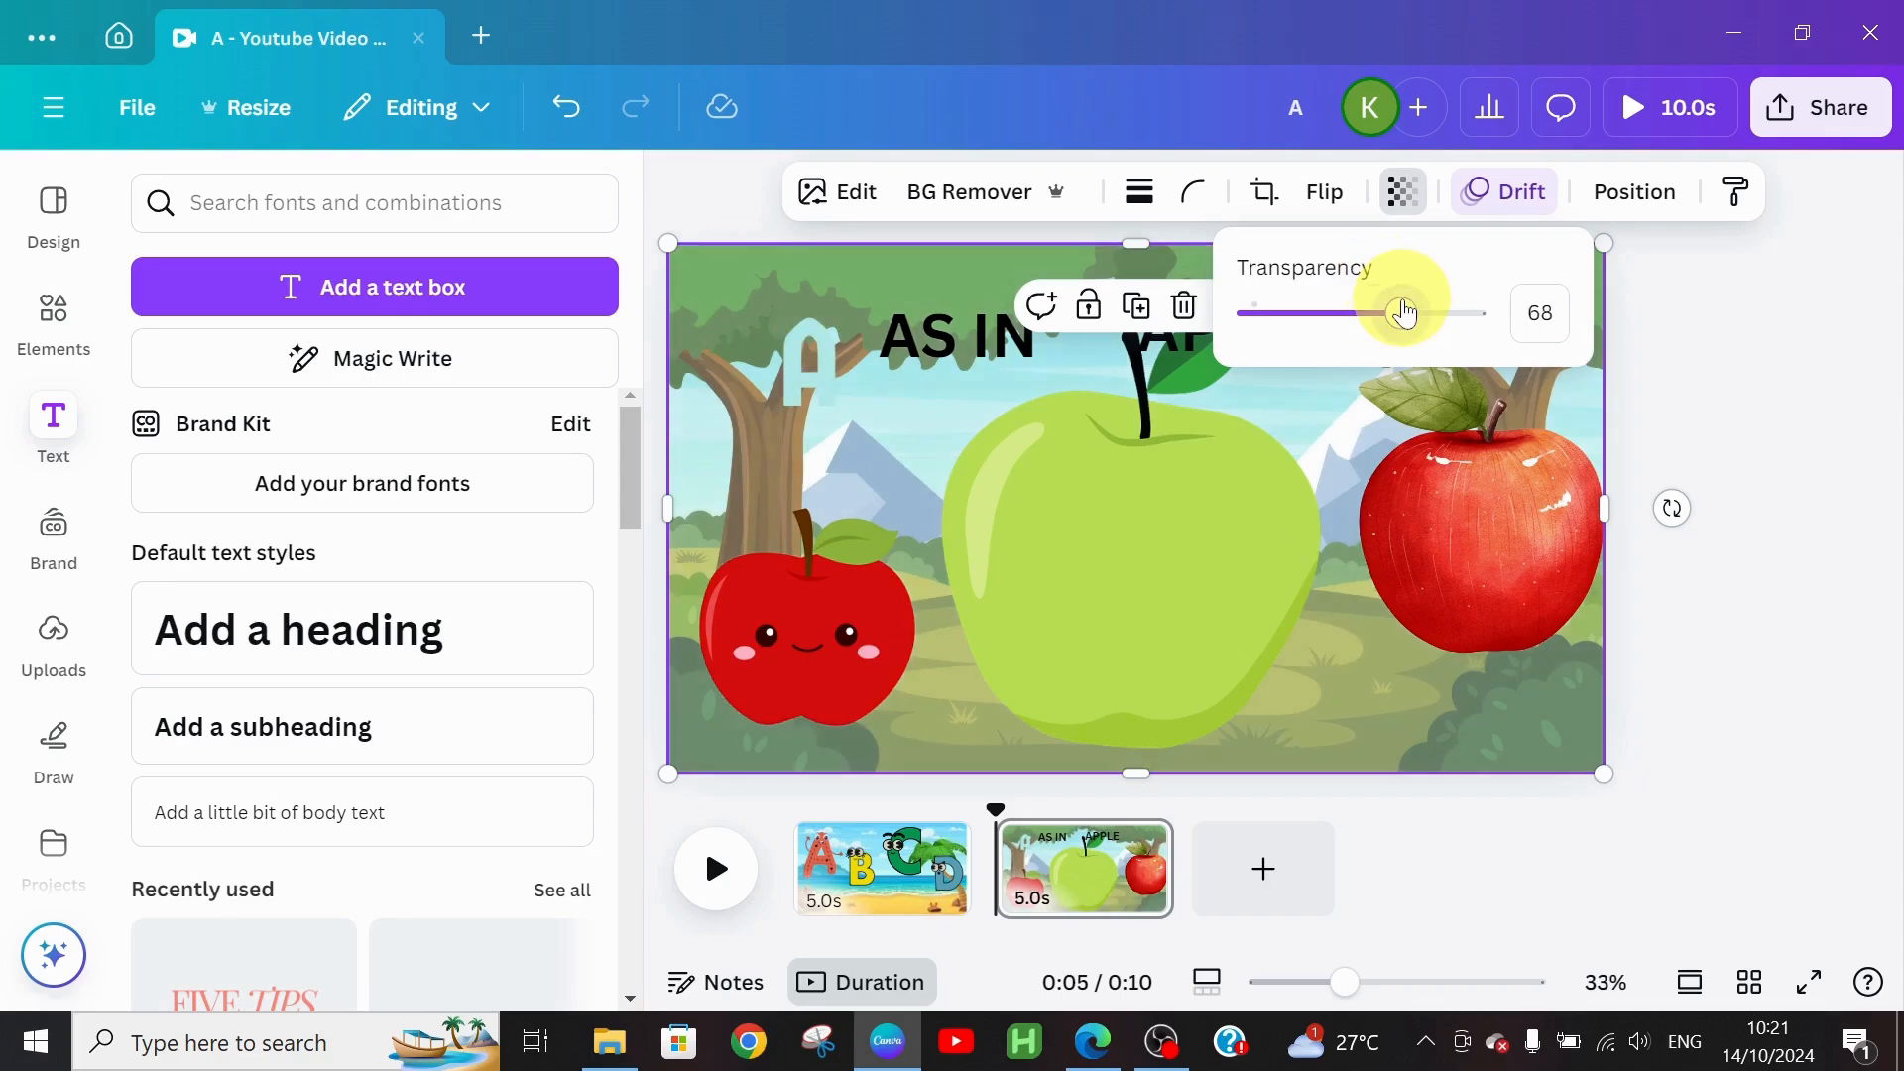
pyautogui.click(1387, 710)
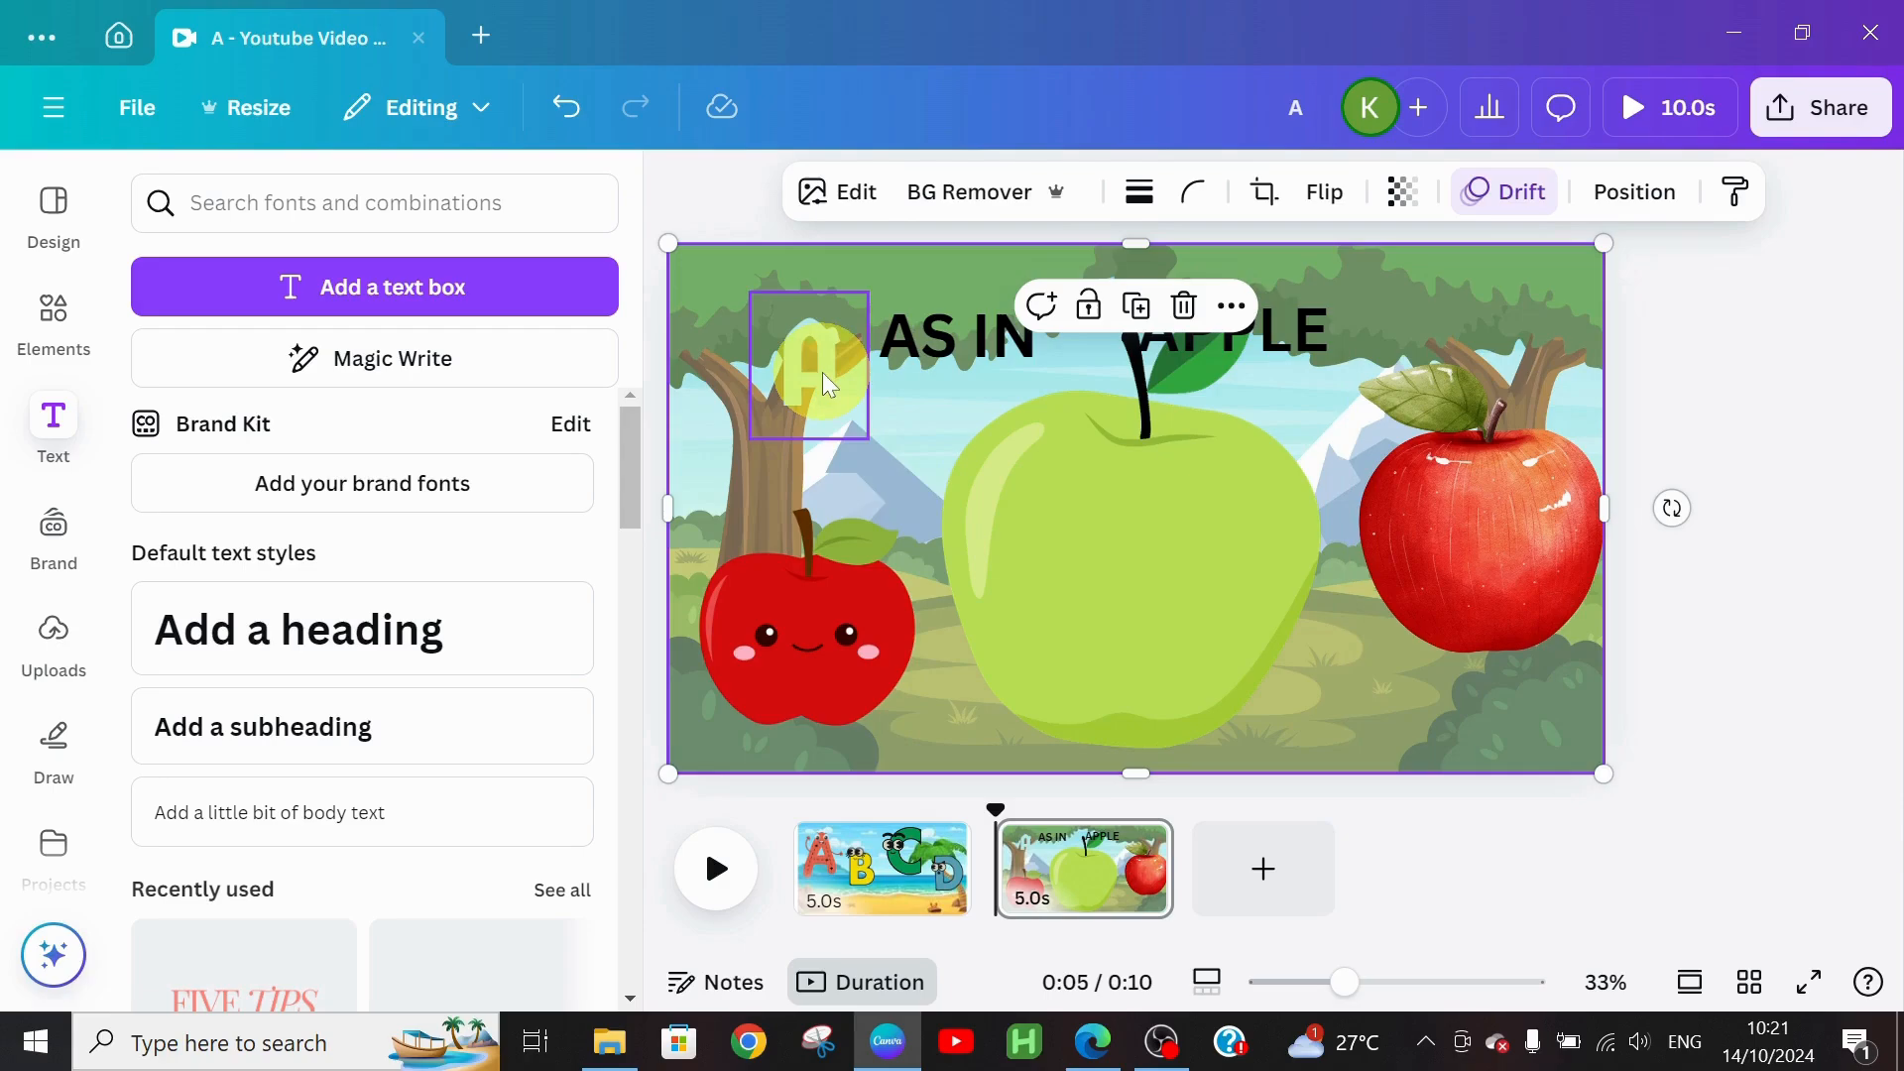
# Step: Move the "A" heading slightly up and color it the dark red from the apple photo colors
pyautogui.moveTo(823, 372); pyautogui.dragTo(813, 332)
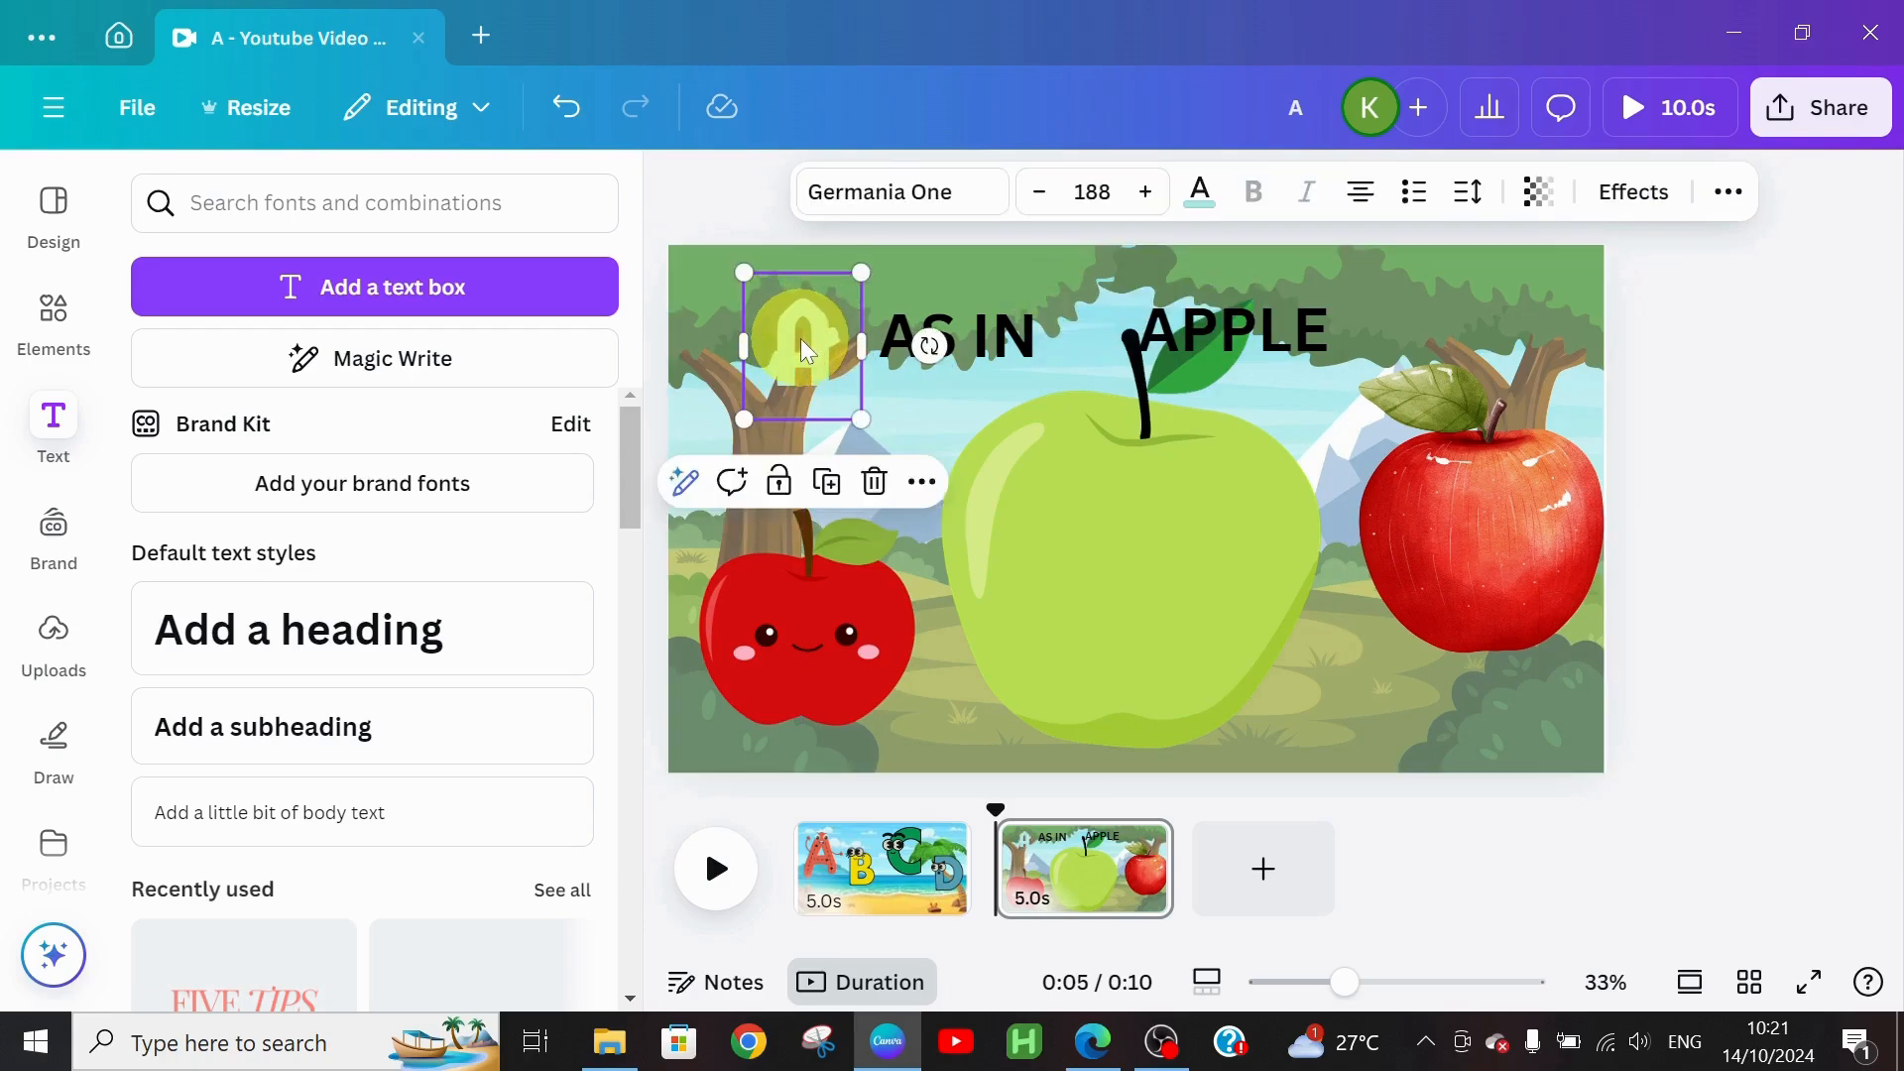
pyautogui.doubleClick(805, 351)
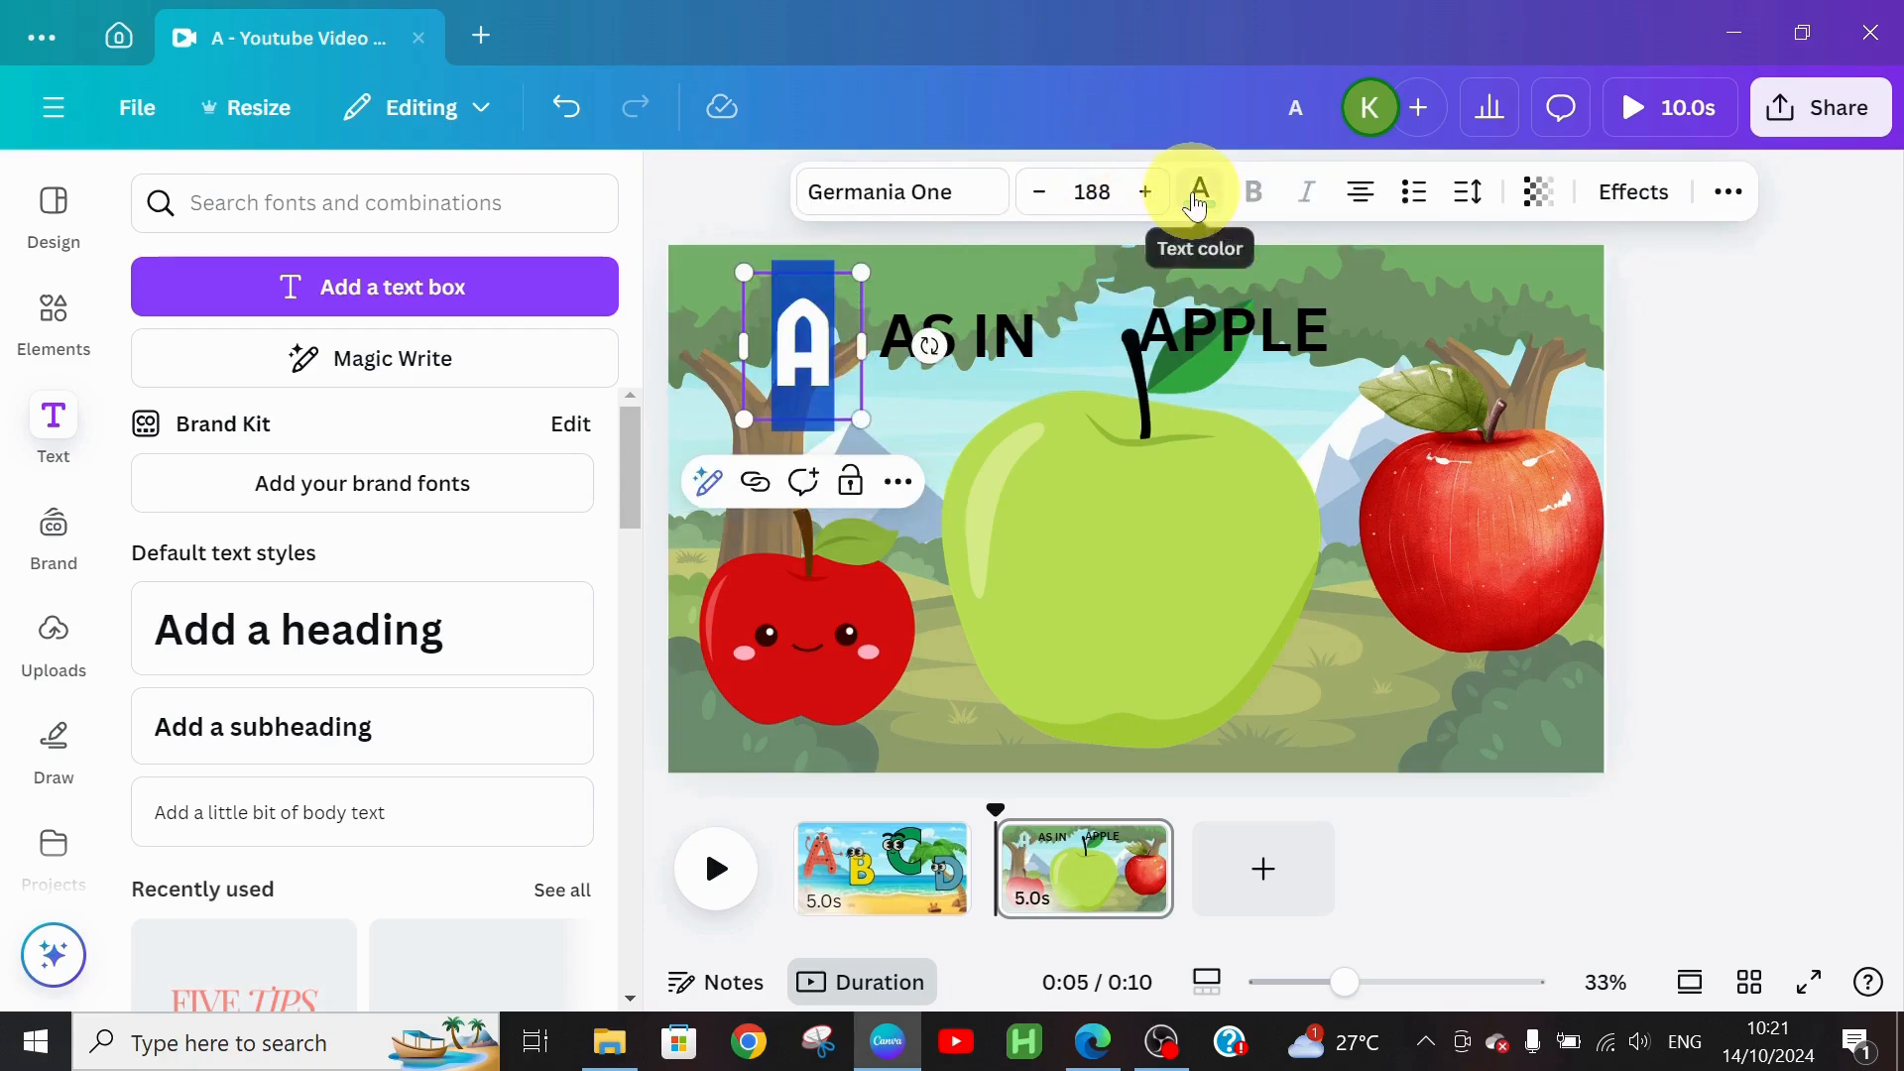
pyautogui.click(1197, 202)
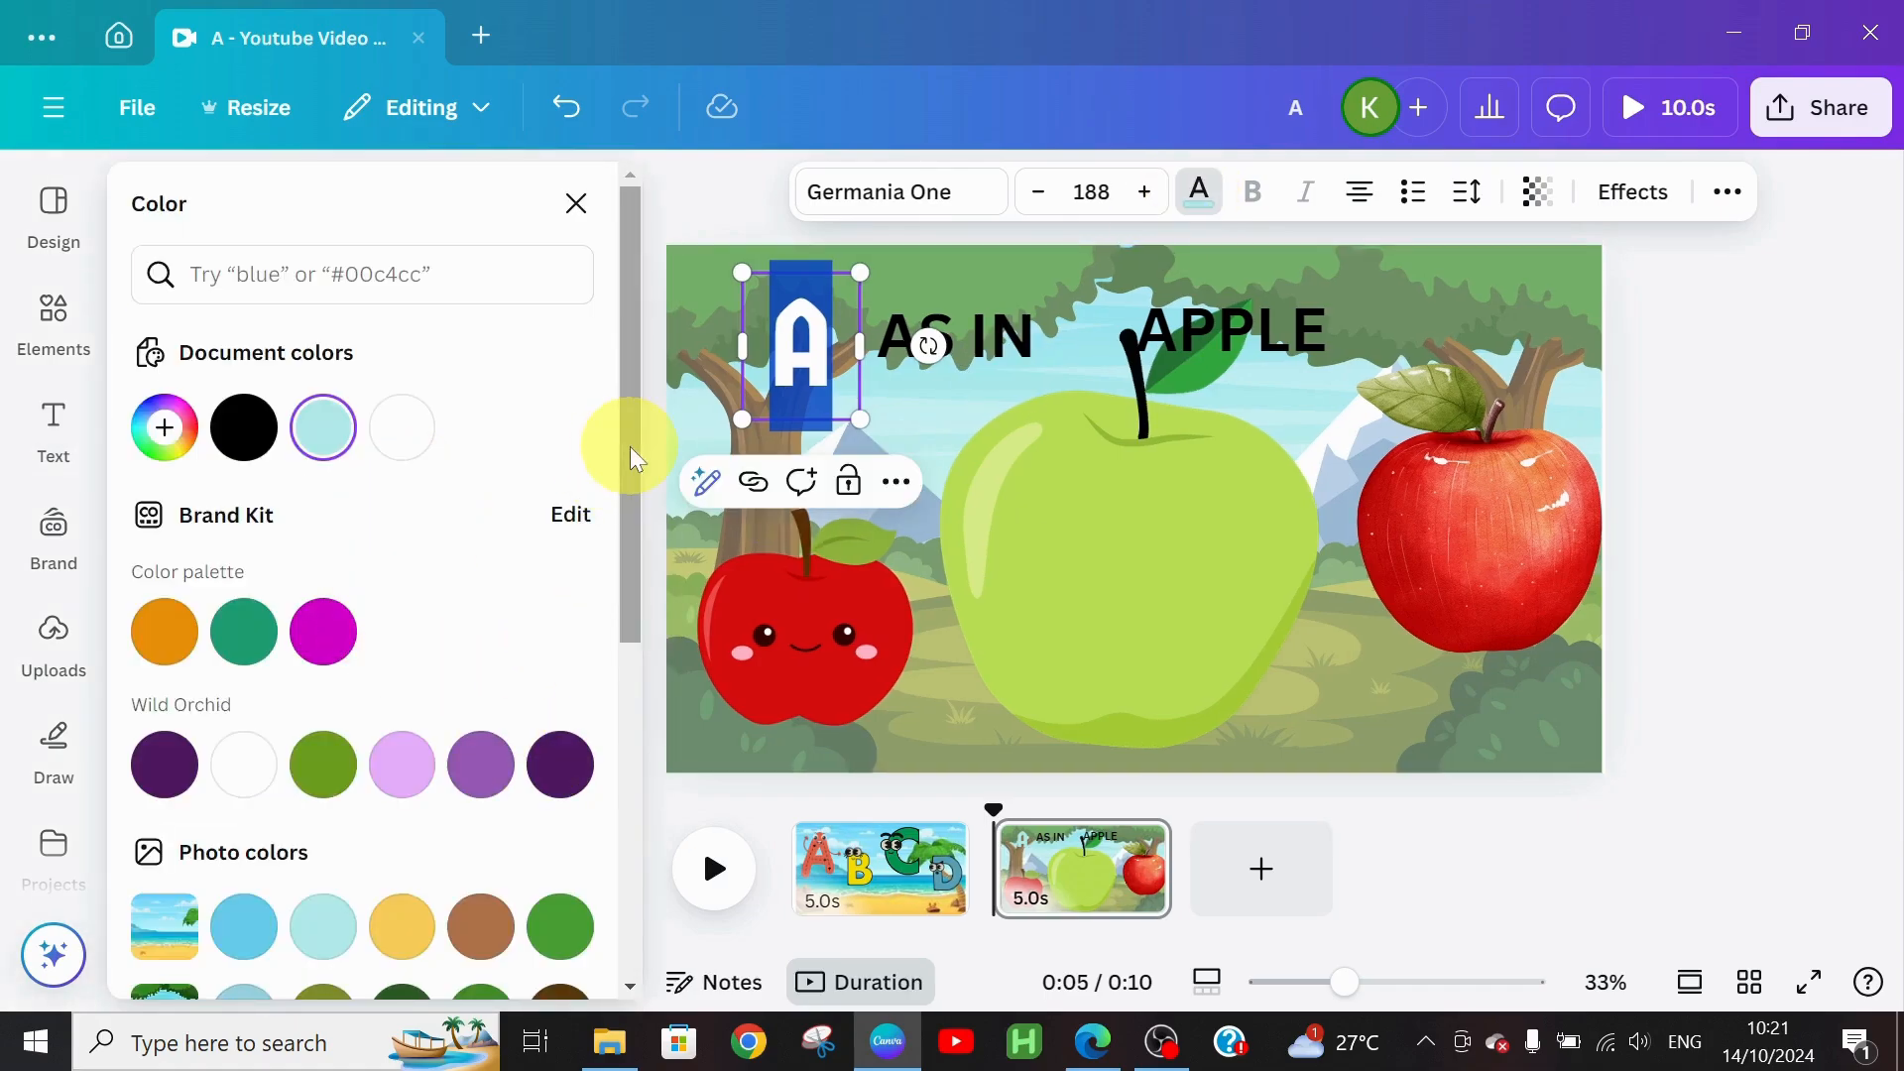
pyautogui.moveTo(635, 459); pyautogui.dragTo(668, 803)
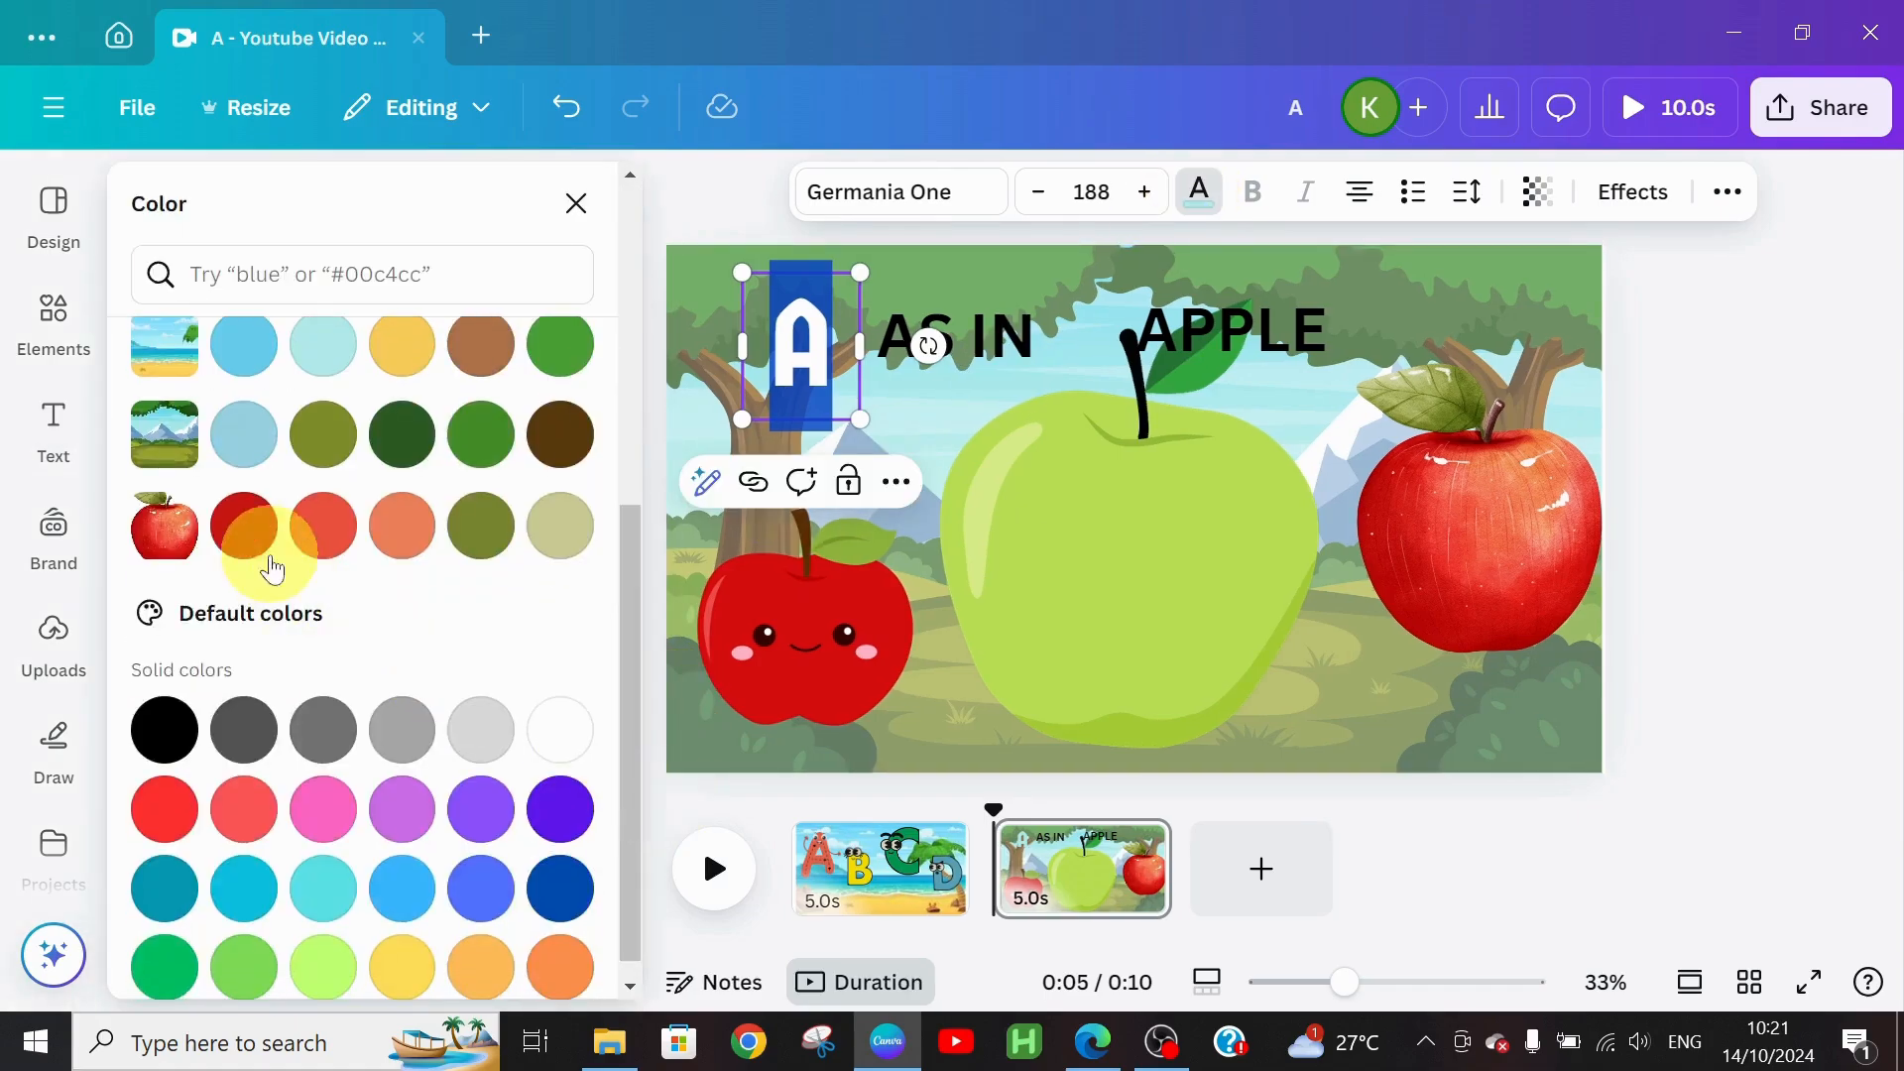
pyautogui.click(245, 528)
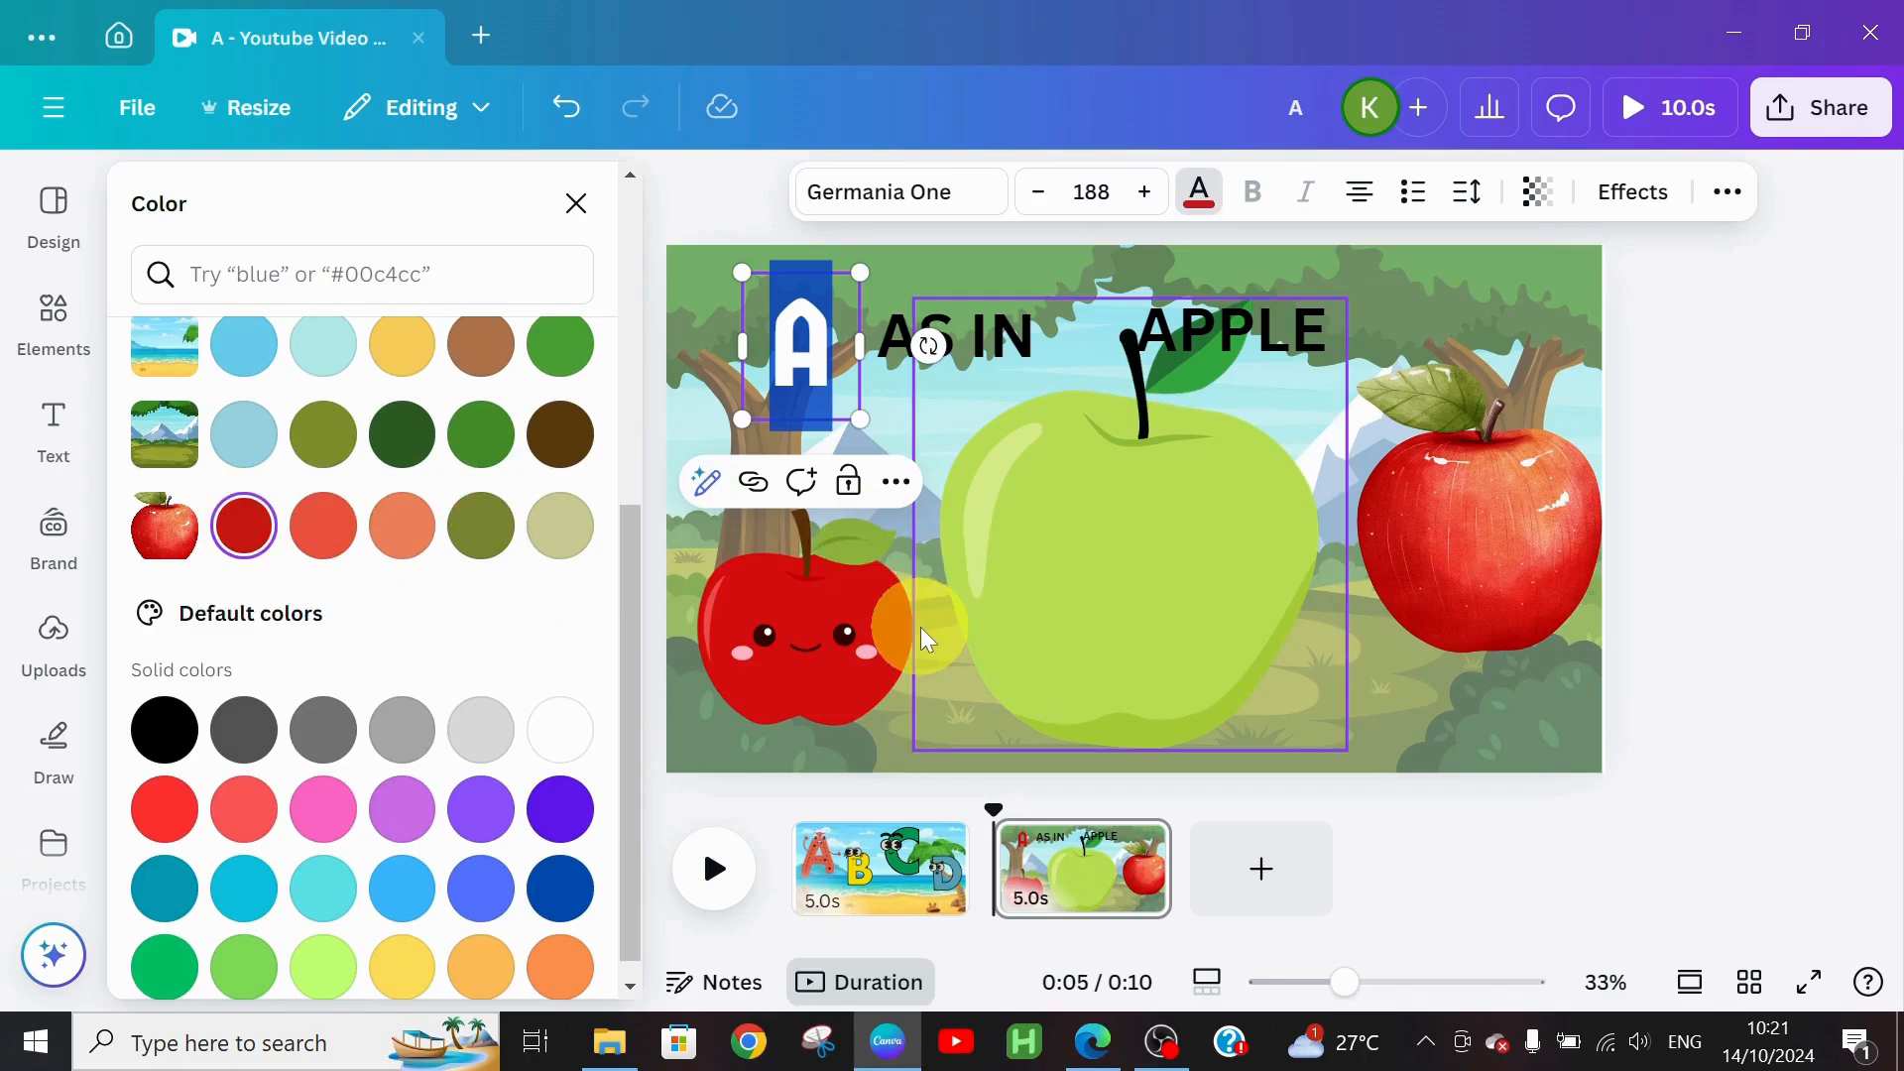
pyautogui.click(928, 640)
# Step: Increase the font size of the red "A" heading slightly
pyautogui.click(804, 342)
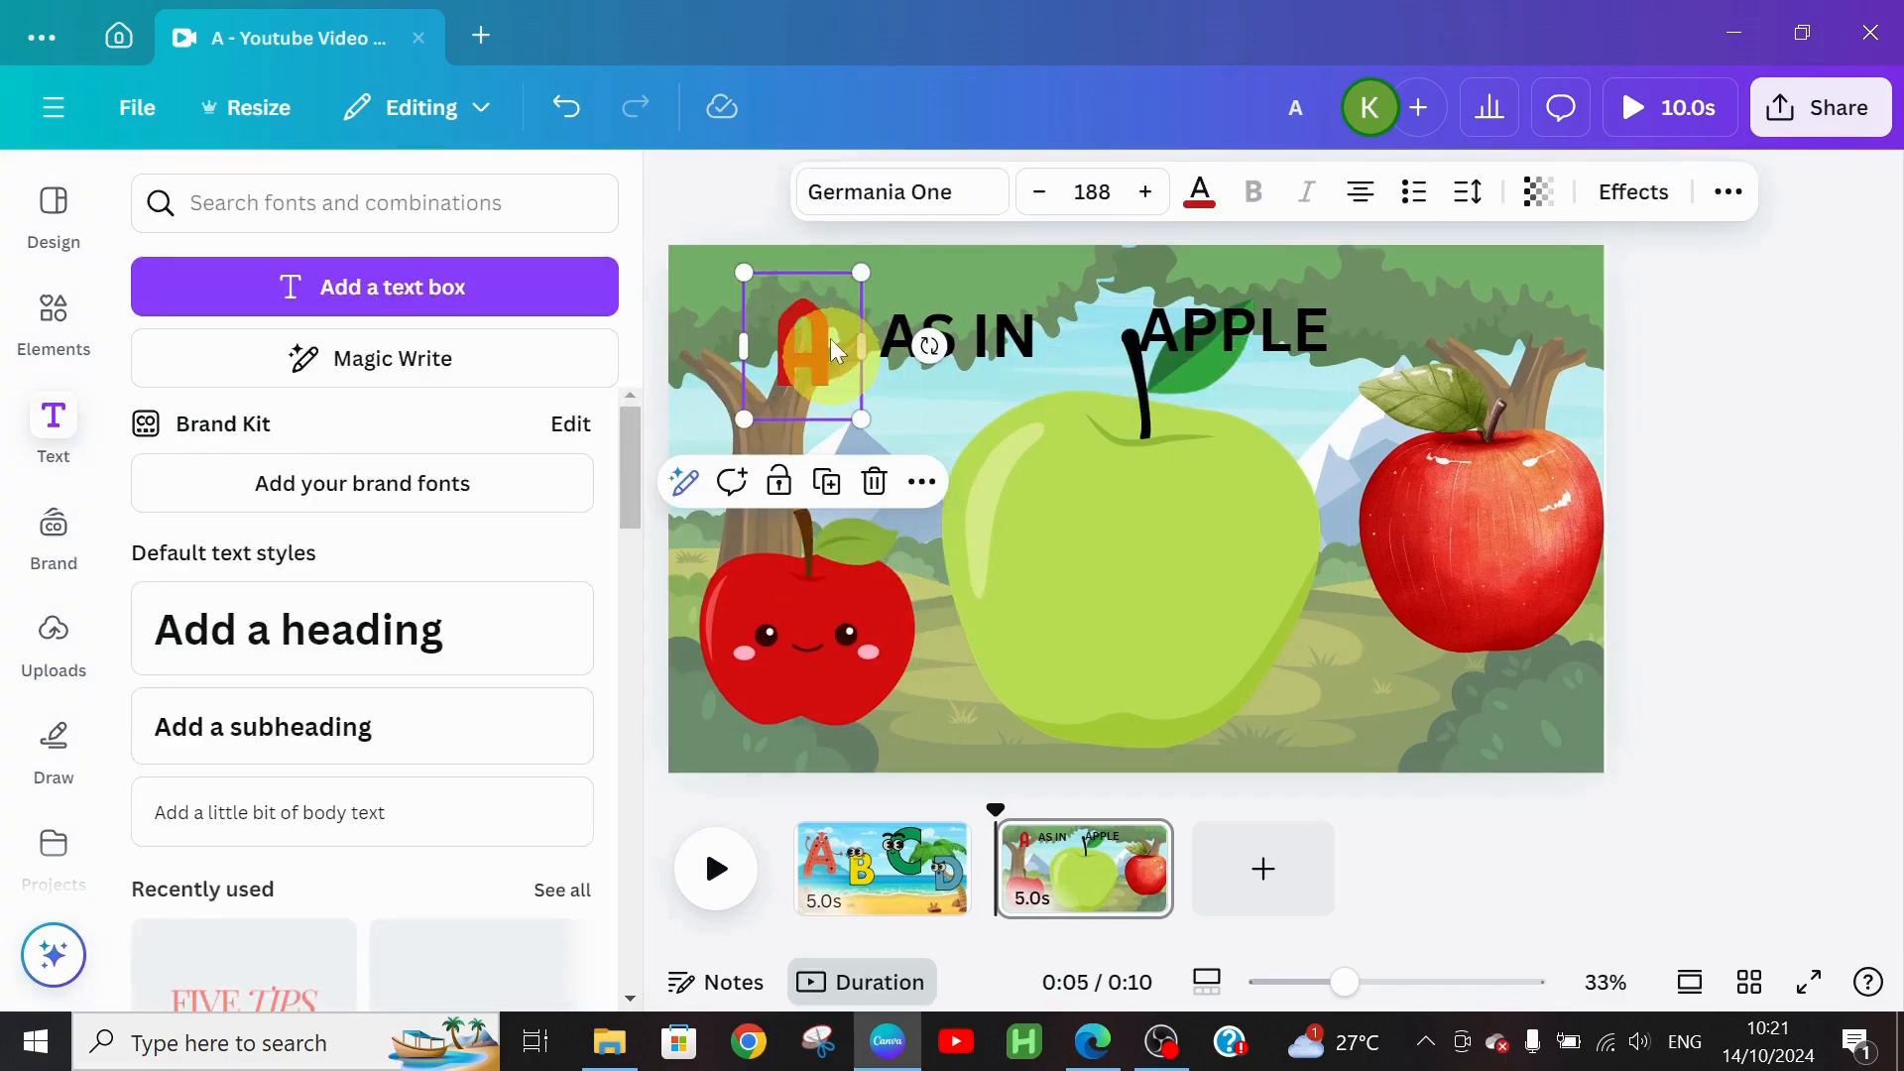
pyautogui.click(1143, 193)
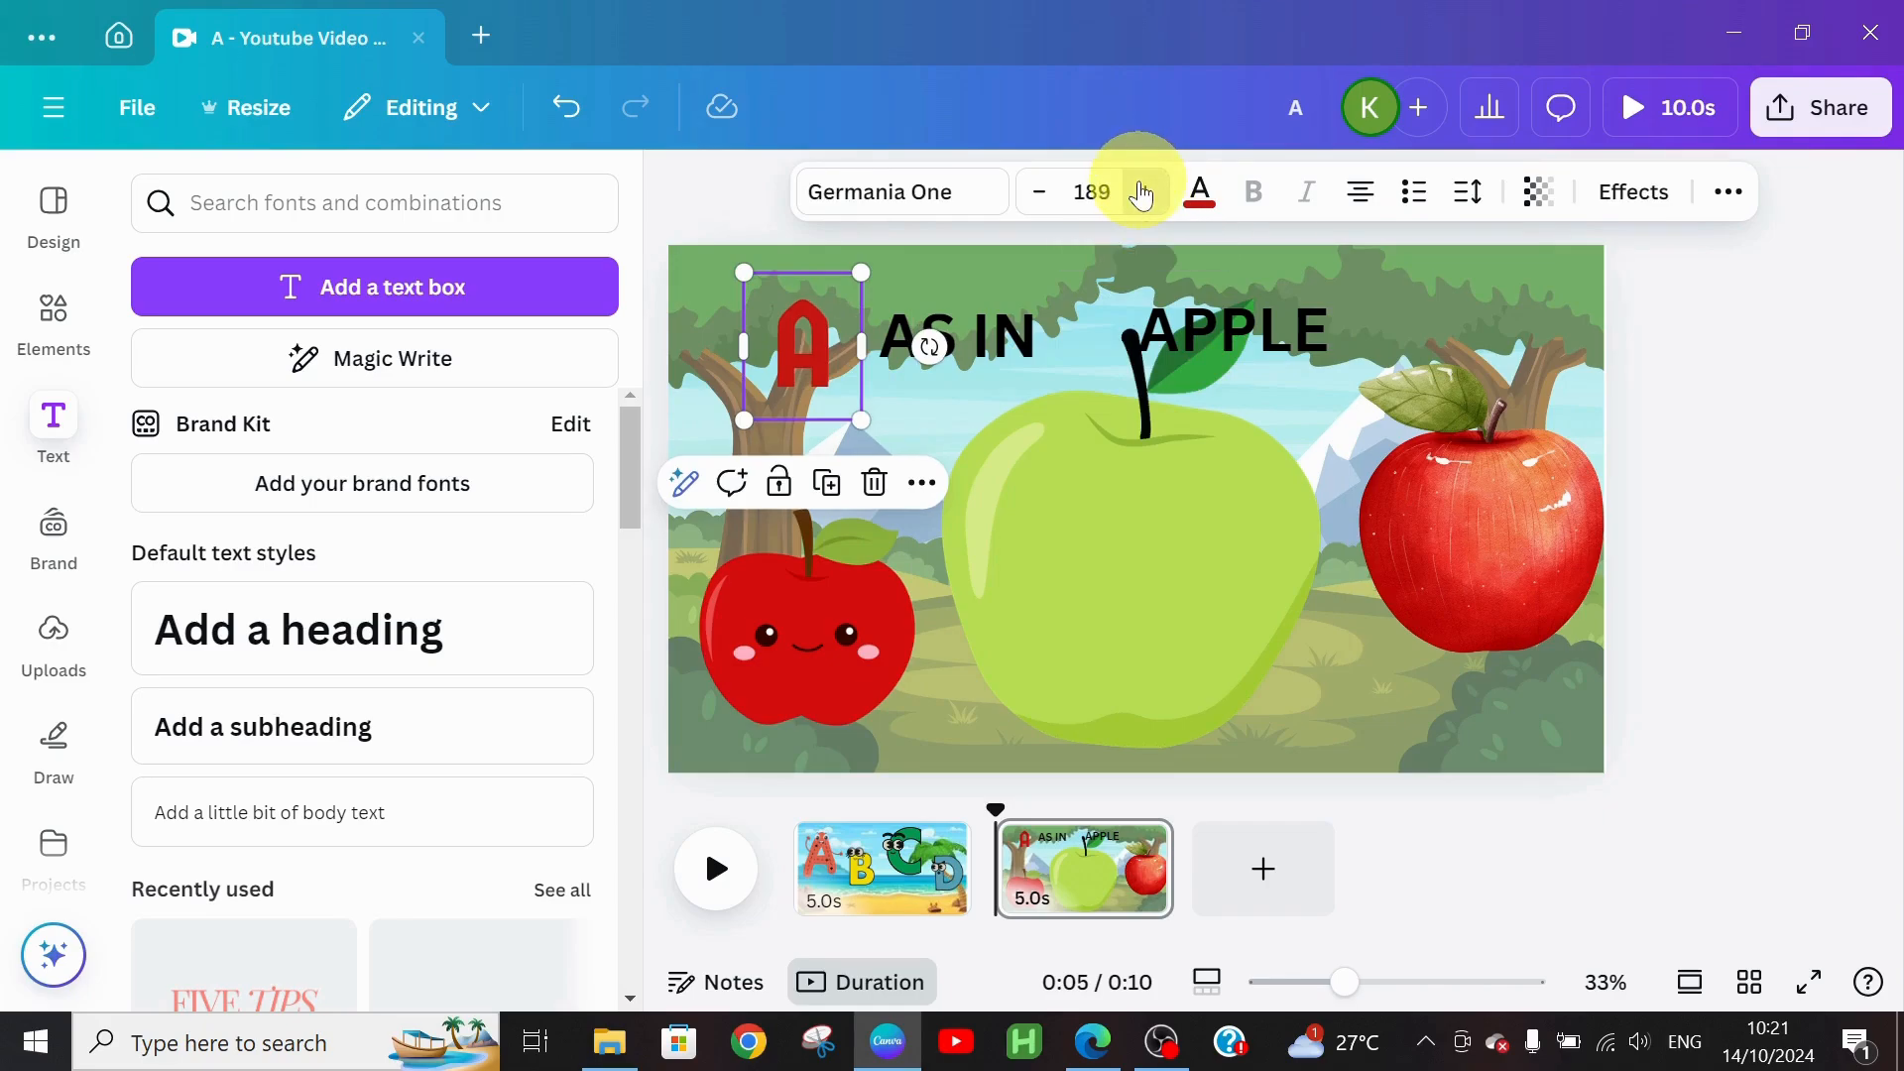
pyautogui.moveTo(1143, 194); pyautogui.dragTo(1142, 193)
# Step: Move the "AS IN" heading slightly down and away from the "A", and set its font to Cooper Hewitt
pyautogui.click(998, 340)
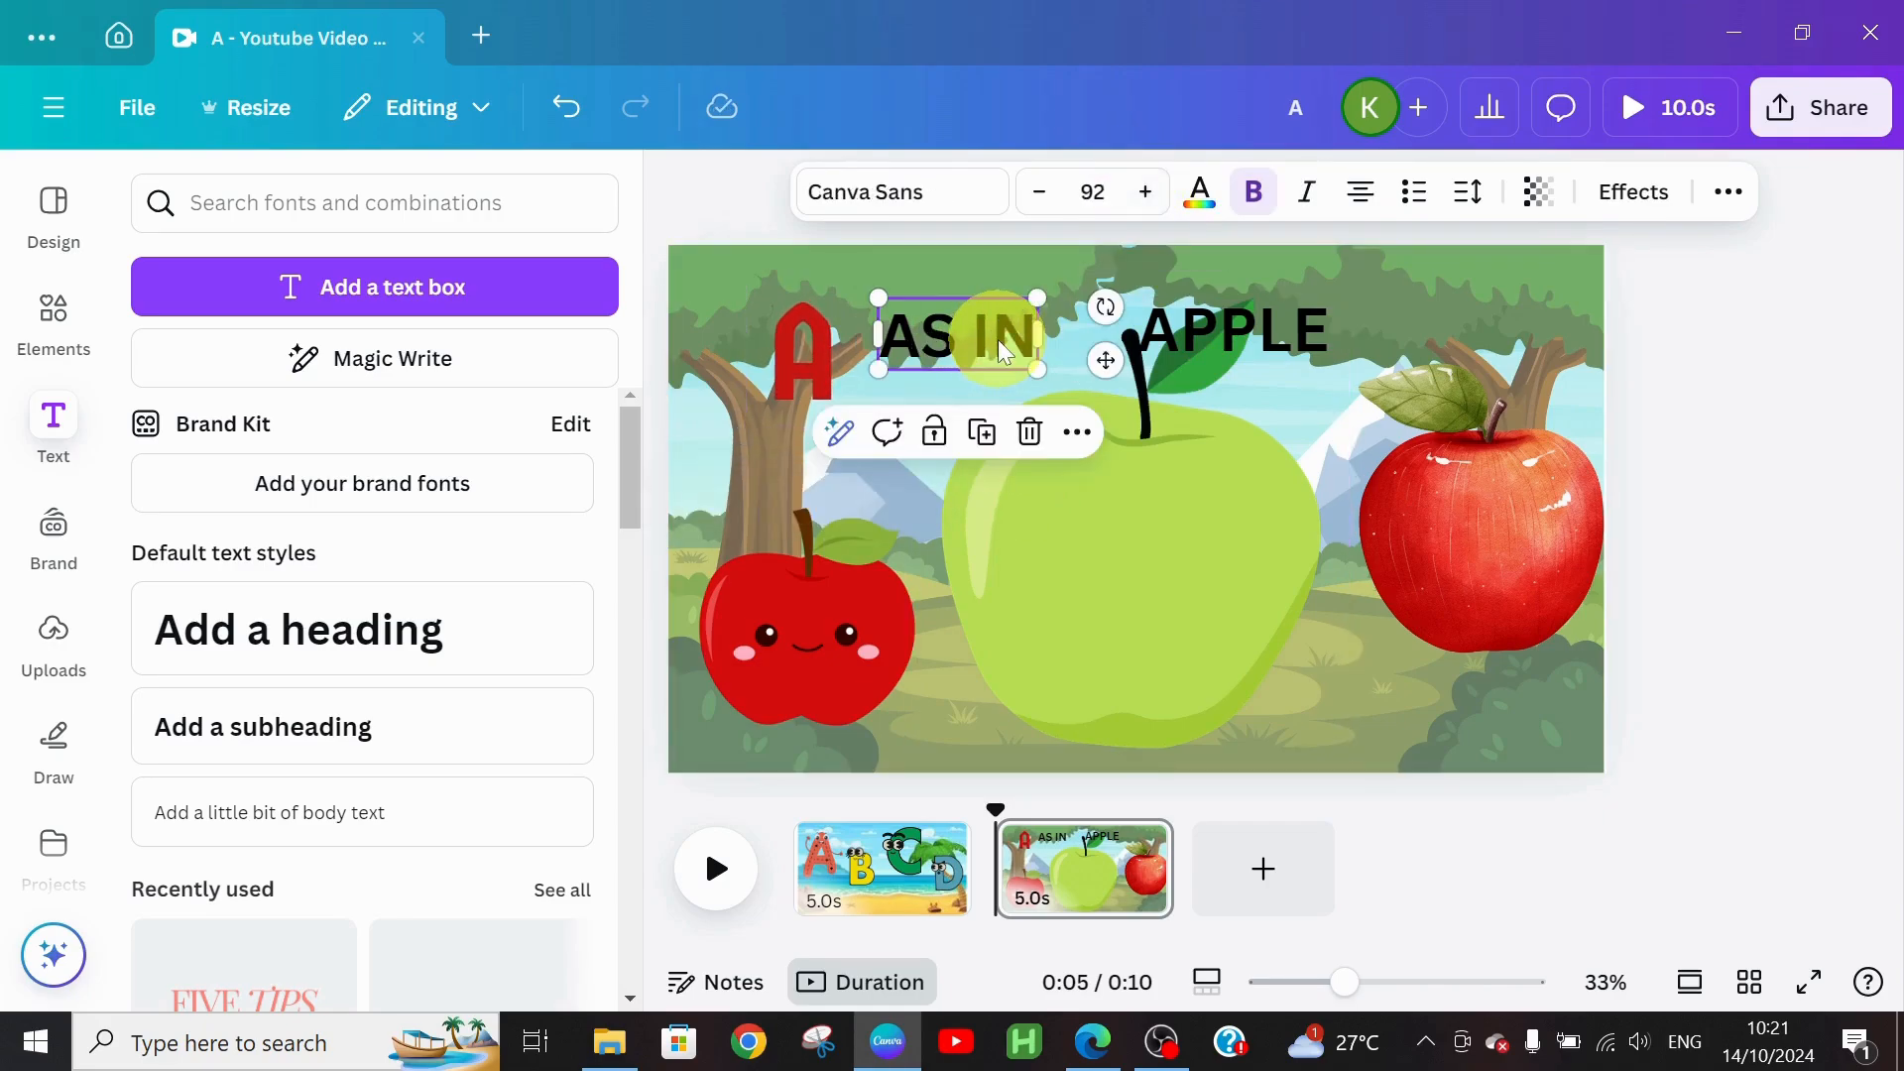
pyautogui.moveTo(998, 339); pyautogui.dragTo(1010, 353)
pyautogui.doubleClick(954, 372)
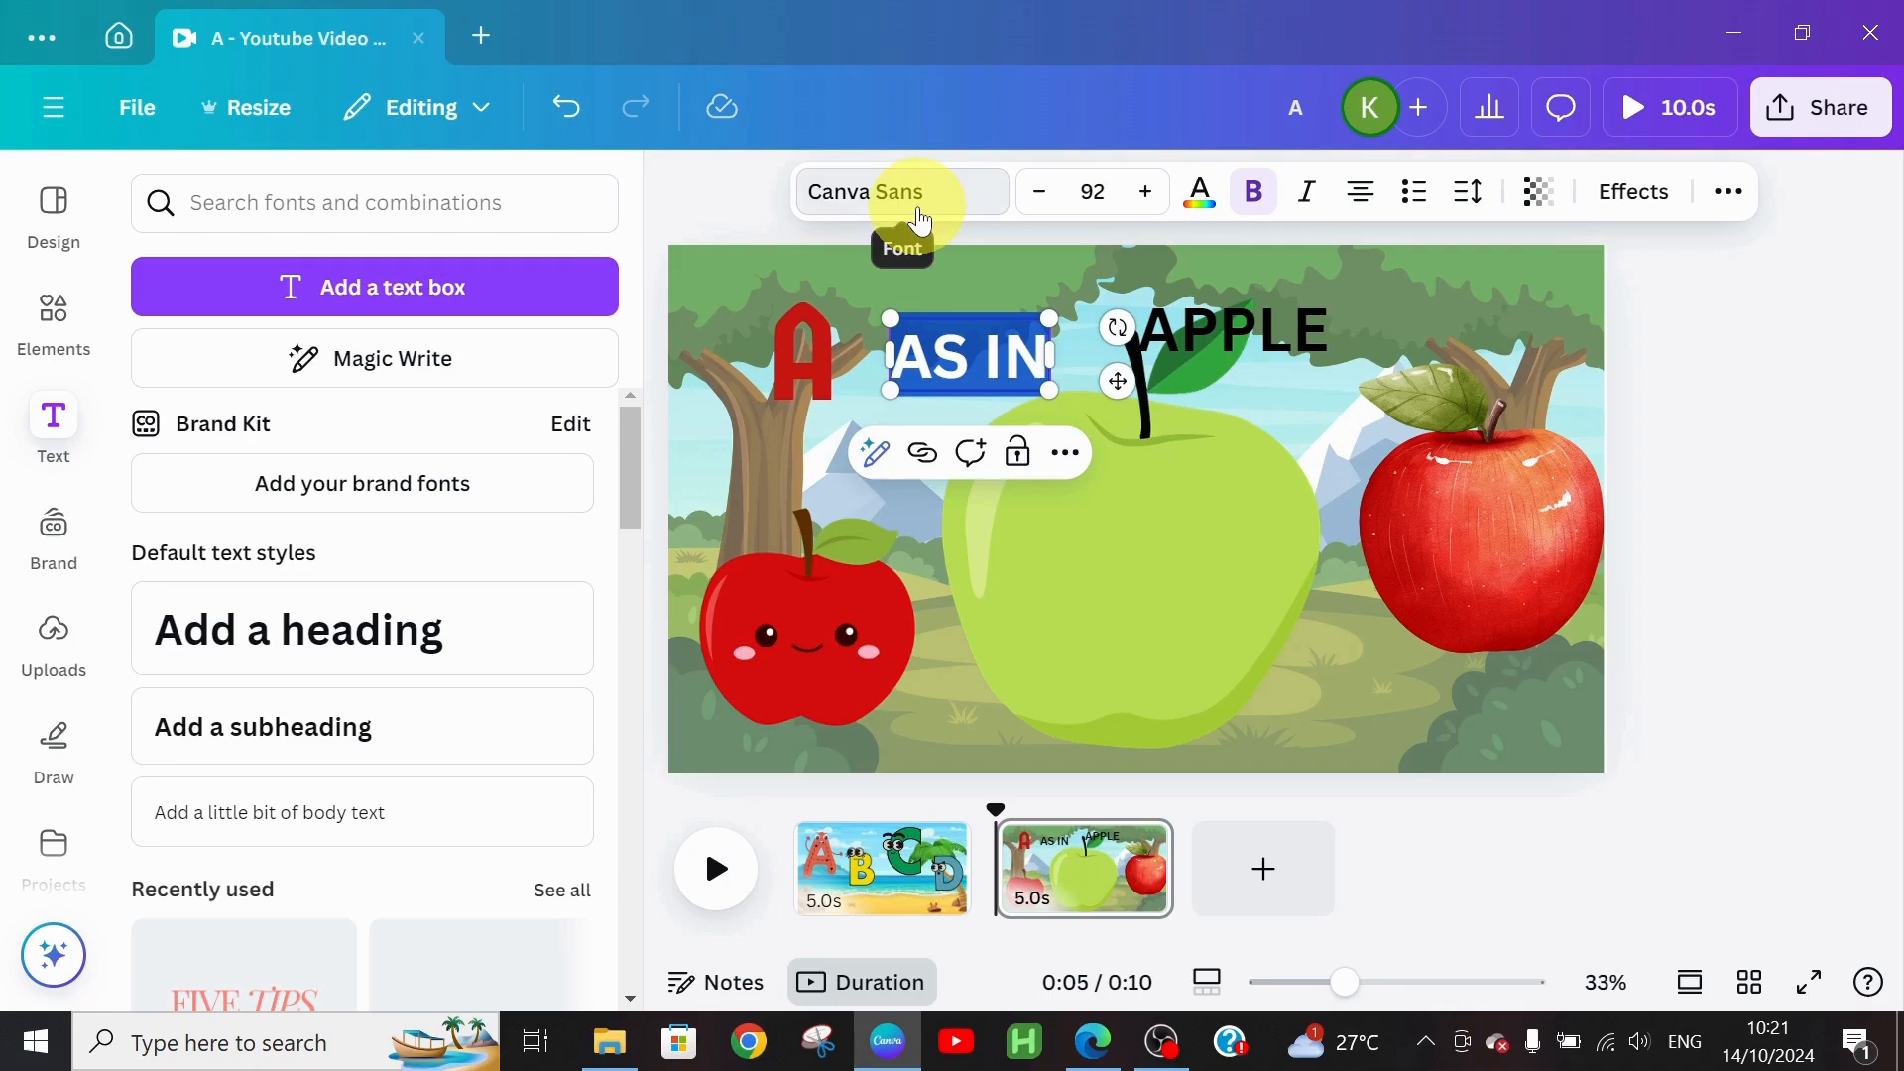
pyautogui.click(921, 220)
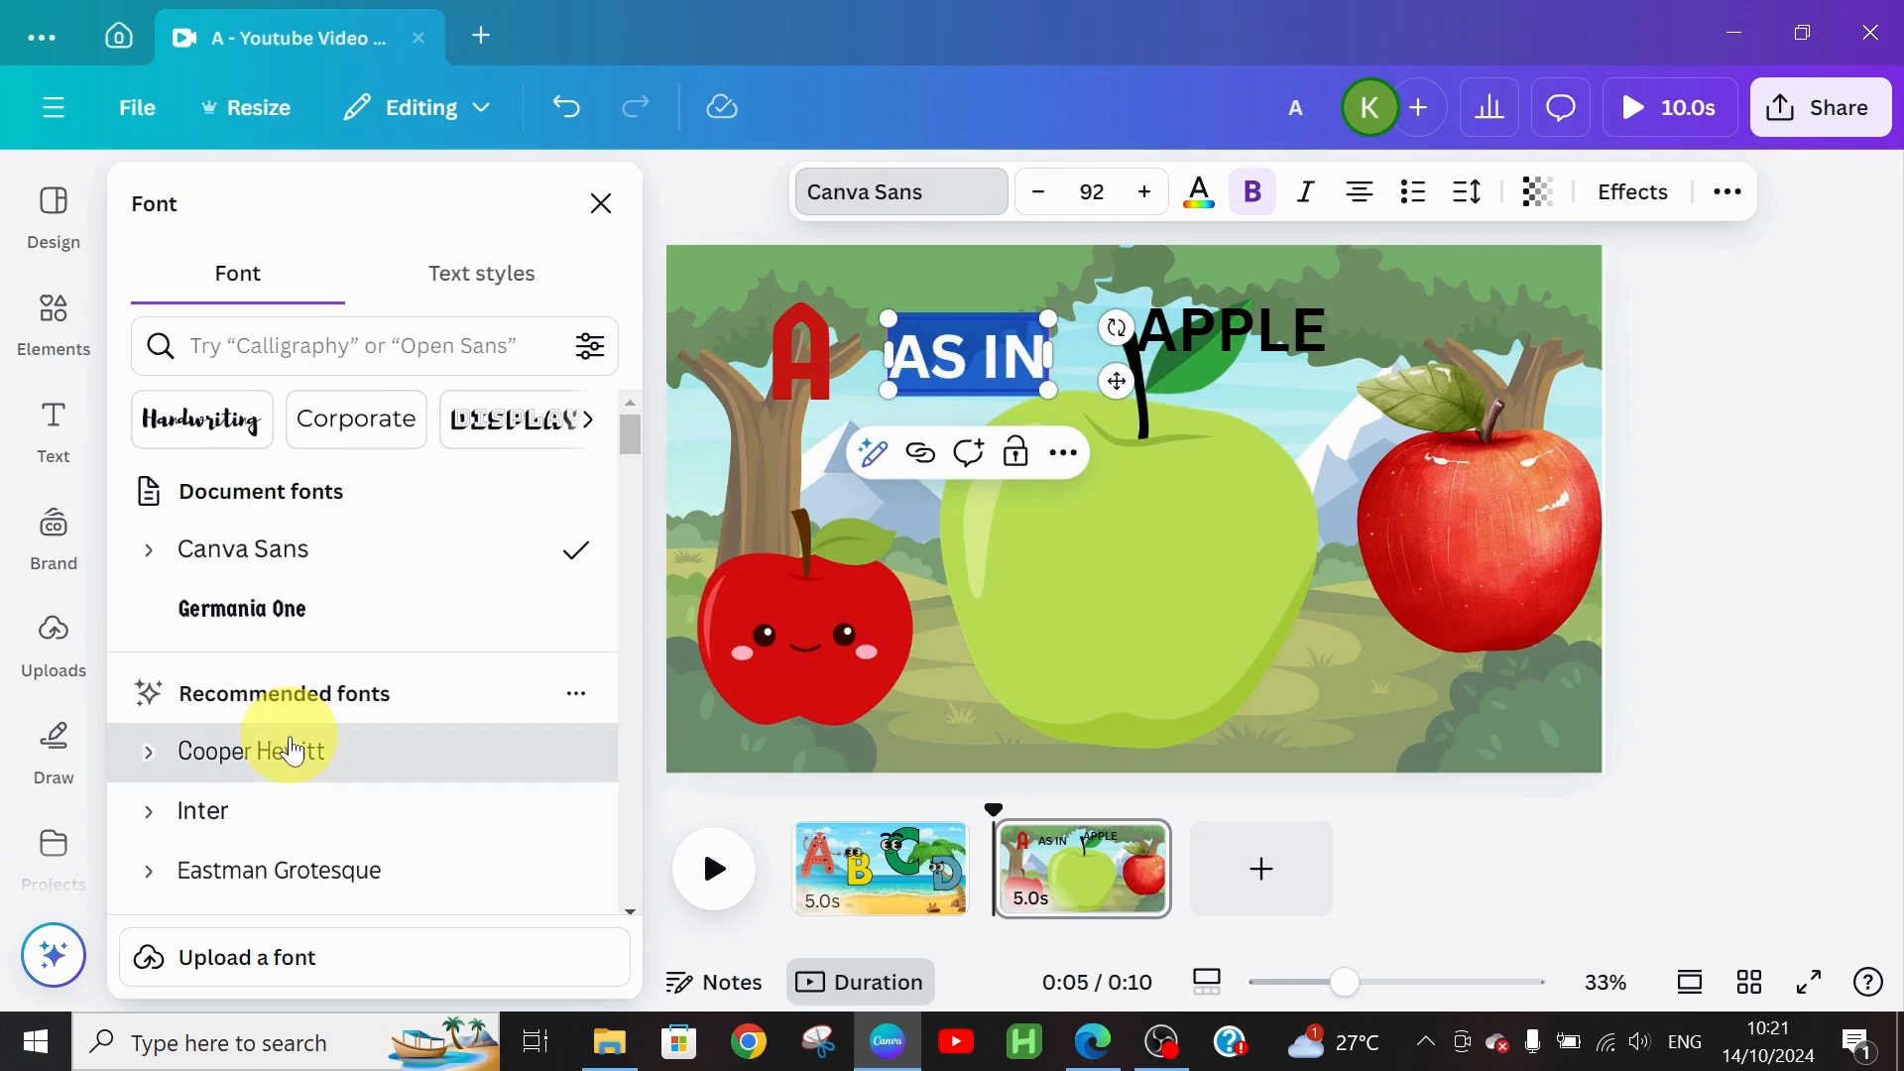
pyautogui.click(293, 751)
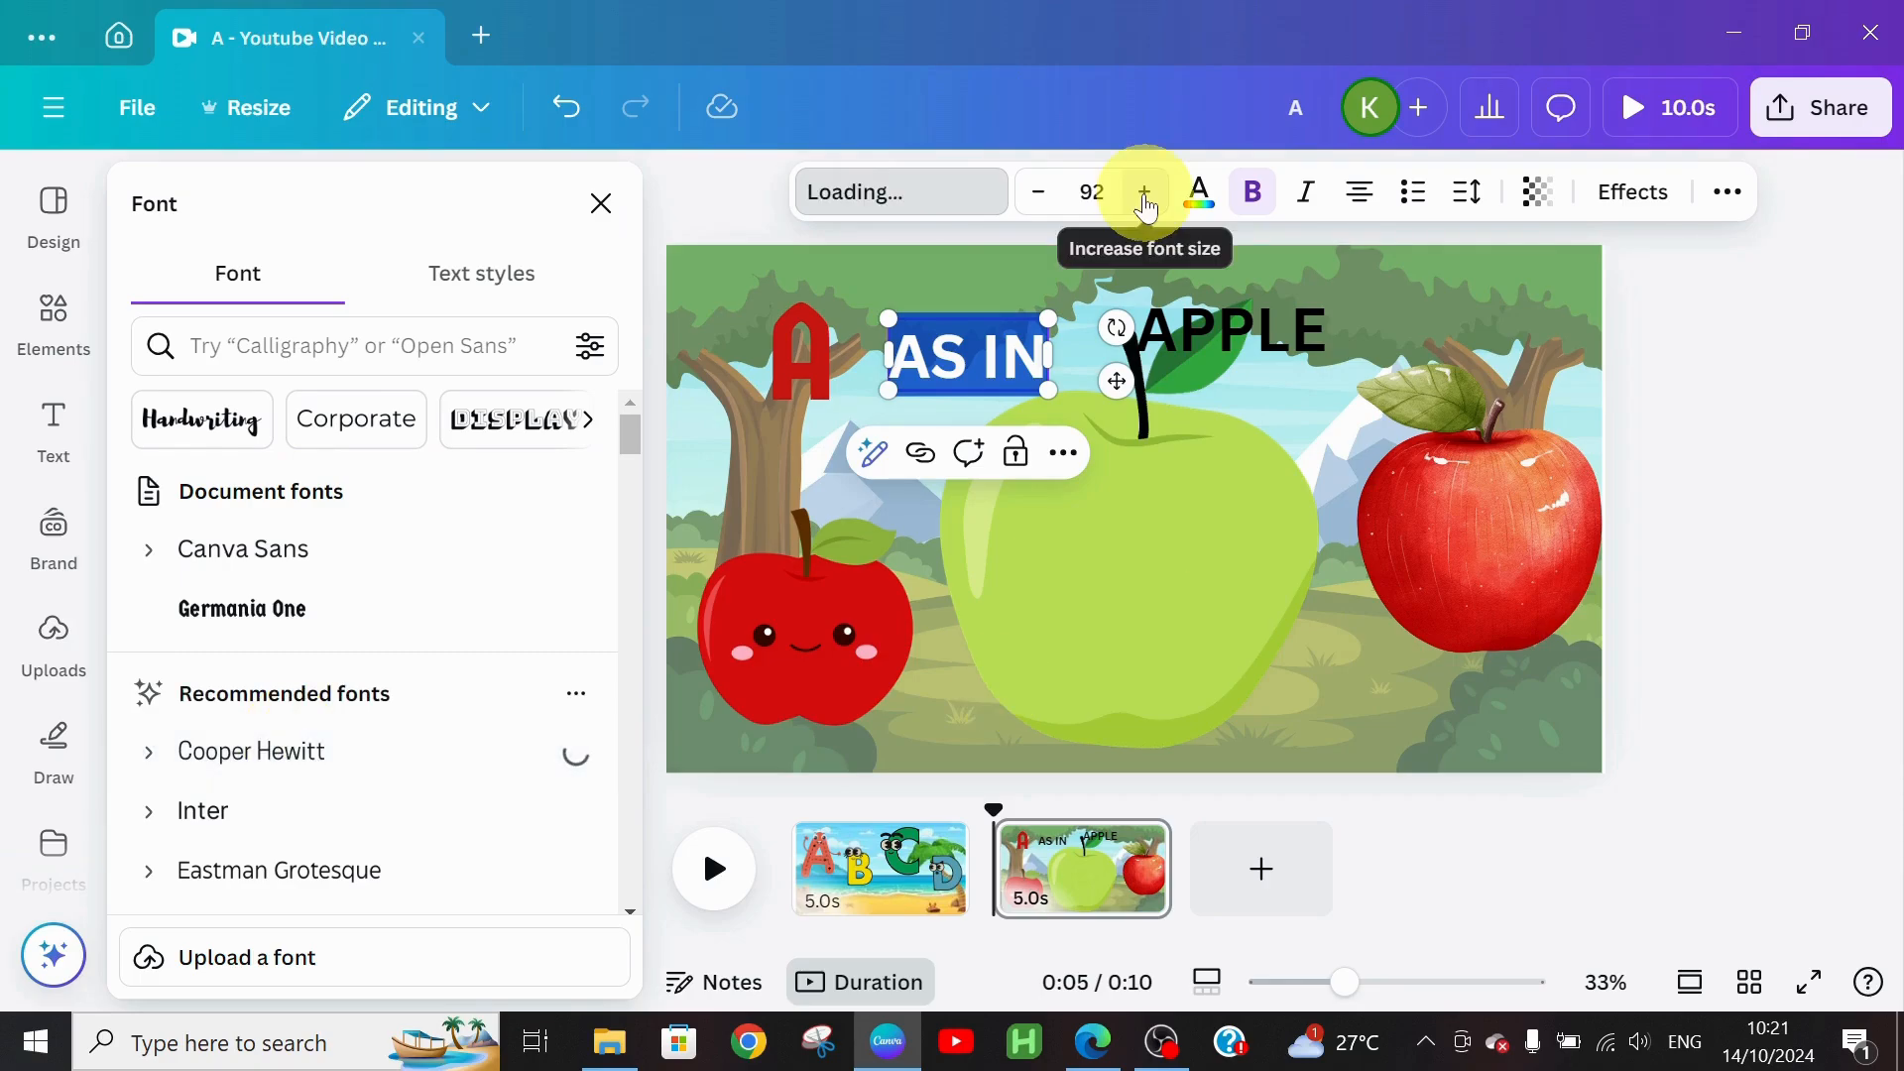
# Step: Set the font size of the "AS IN" heading to 85
pyautogui.click(1146, 205)
pyautogui.click(1148, 205)
pyautogui.click(1149, 205)
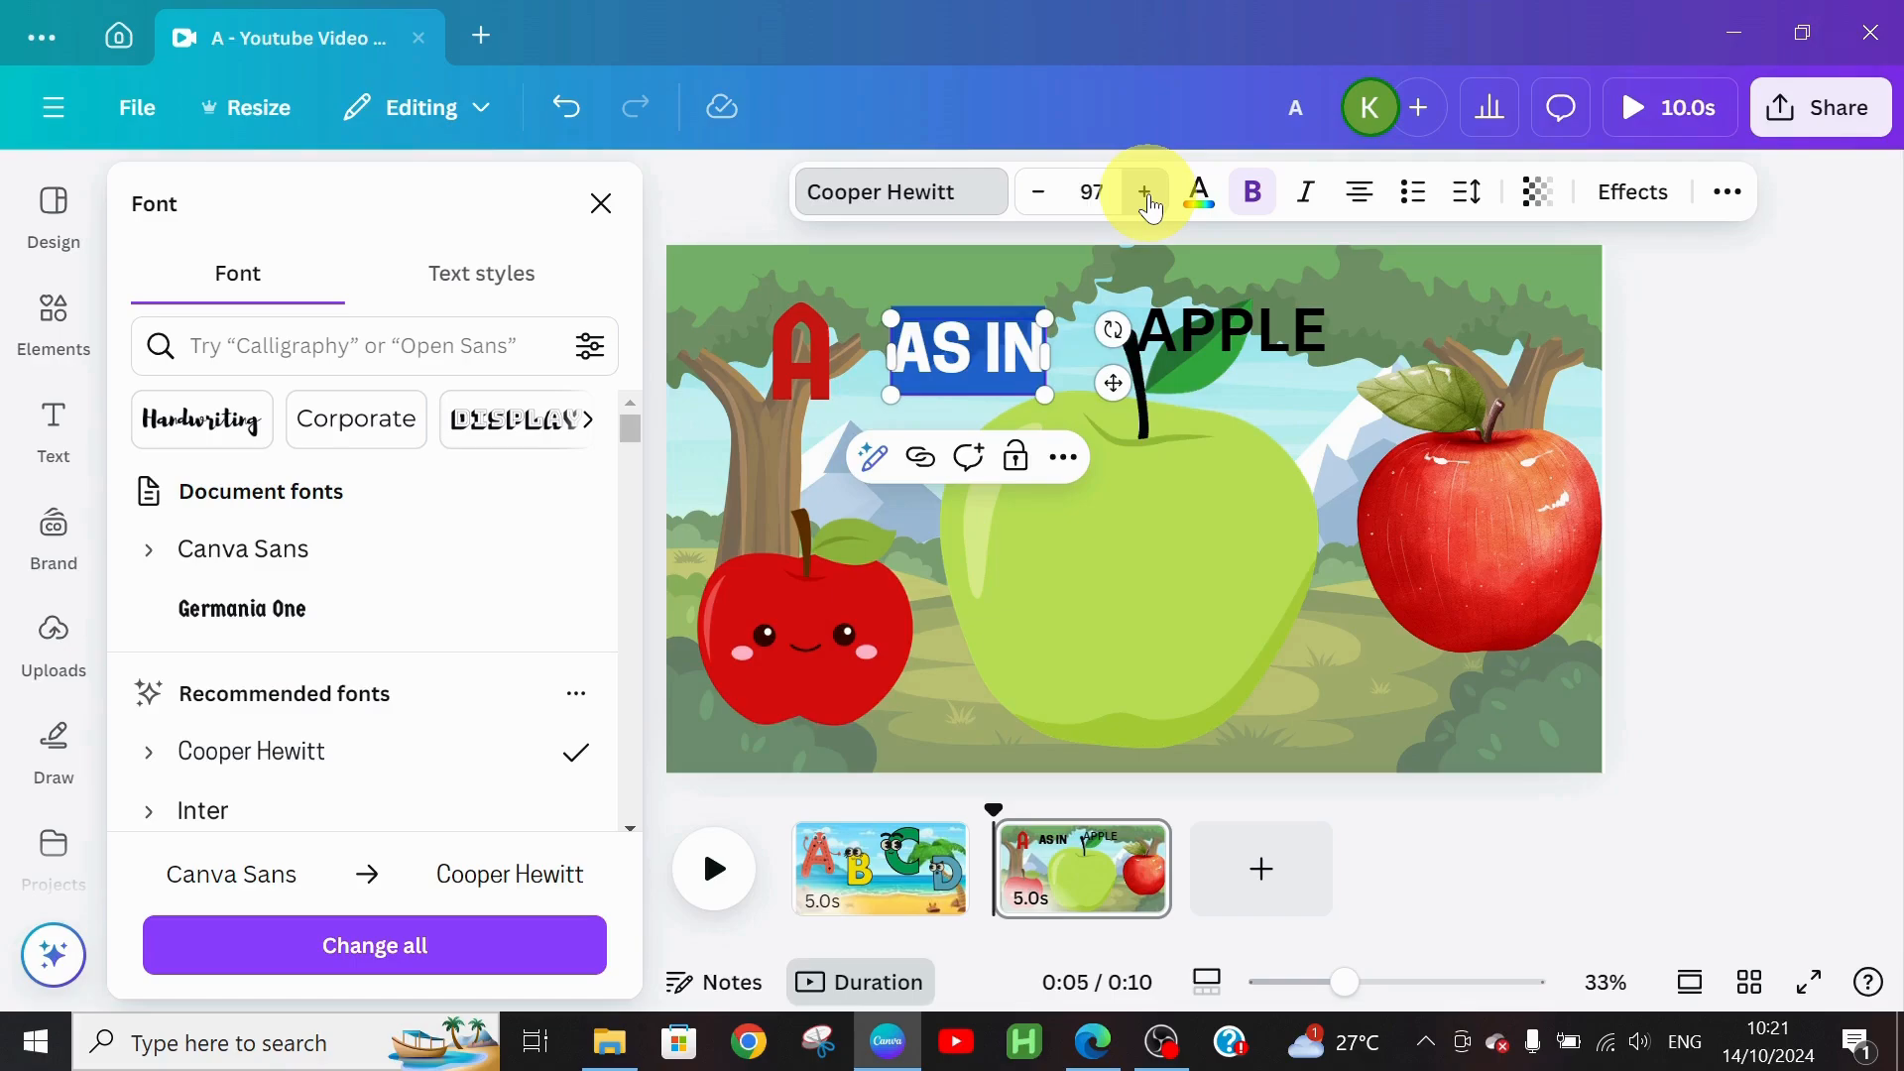
pyautogui.click(1148, 205)
pyautogui.click(1148, 206)
pyautogui.click(1147, 205)
pyautogui.click(1147, 205)
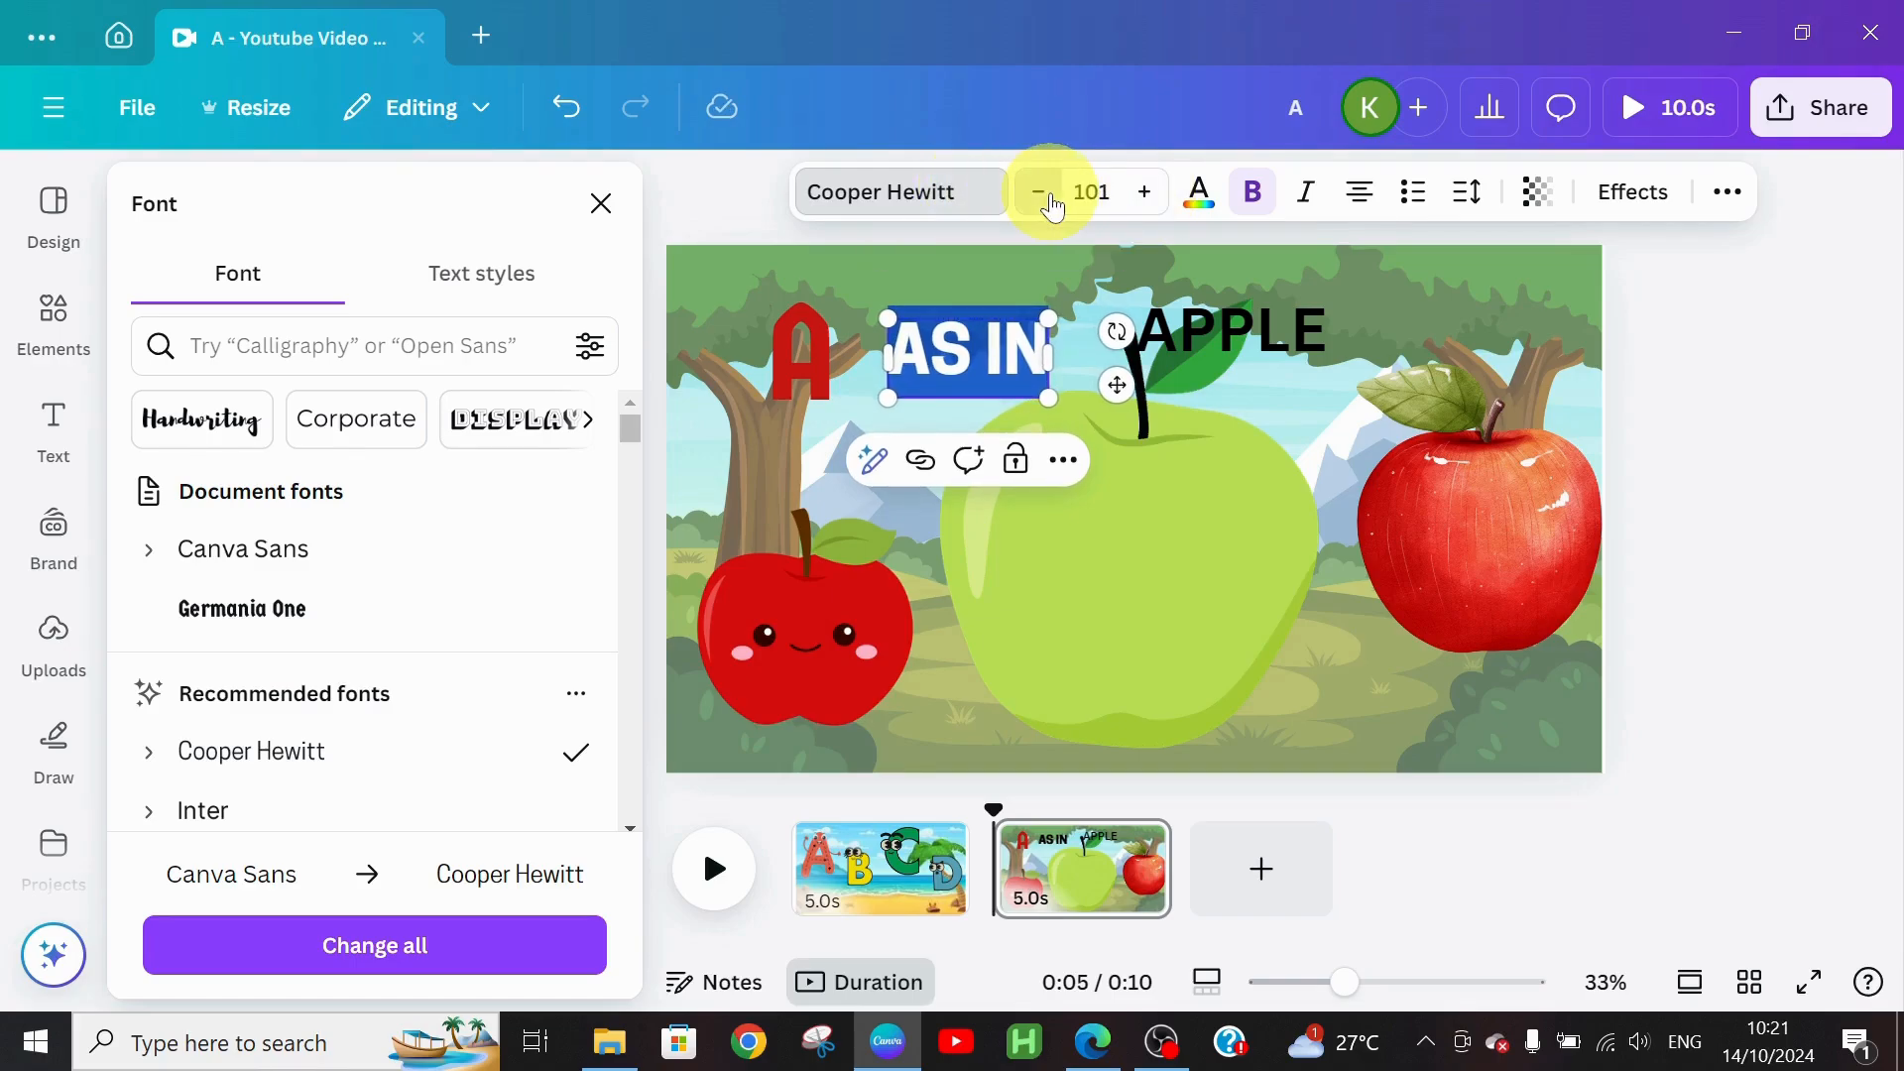
pyautogui.click(1051, 208)
pyautogui.click(1051, 208)
pyautogui.click(1053, 208)
pyautogui.click(1054, 209)
pyautogui.click(1054, 209)
pyautogui.click(1054, 208)
pyautogui.click(1054, 209)
pyautogui.click(1054, 209)
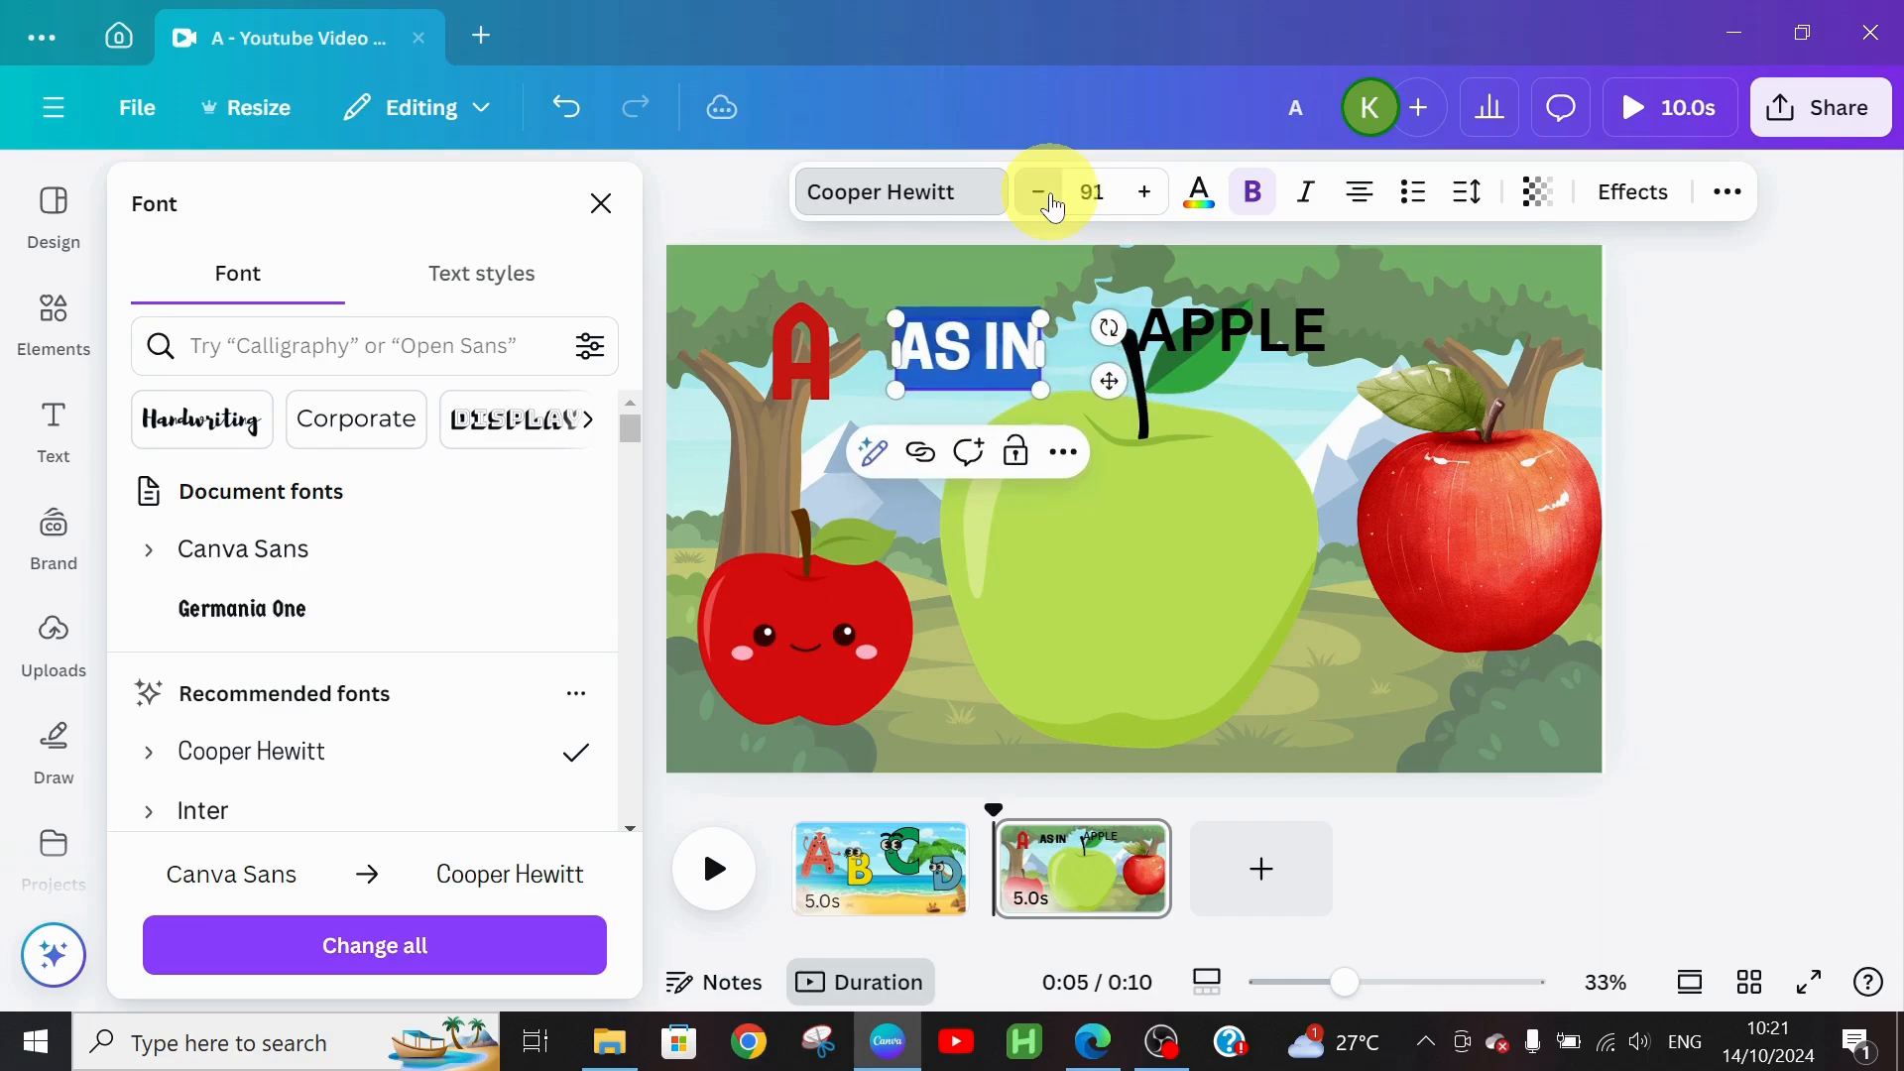
pyautogui.click(1053, 209)
pyautogui.click(1054, 208)
pyautogui.click(1054, 208)
pyautogui.click(1053, 209)
pyautogui.click(1053, 209)
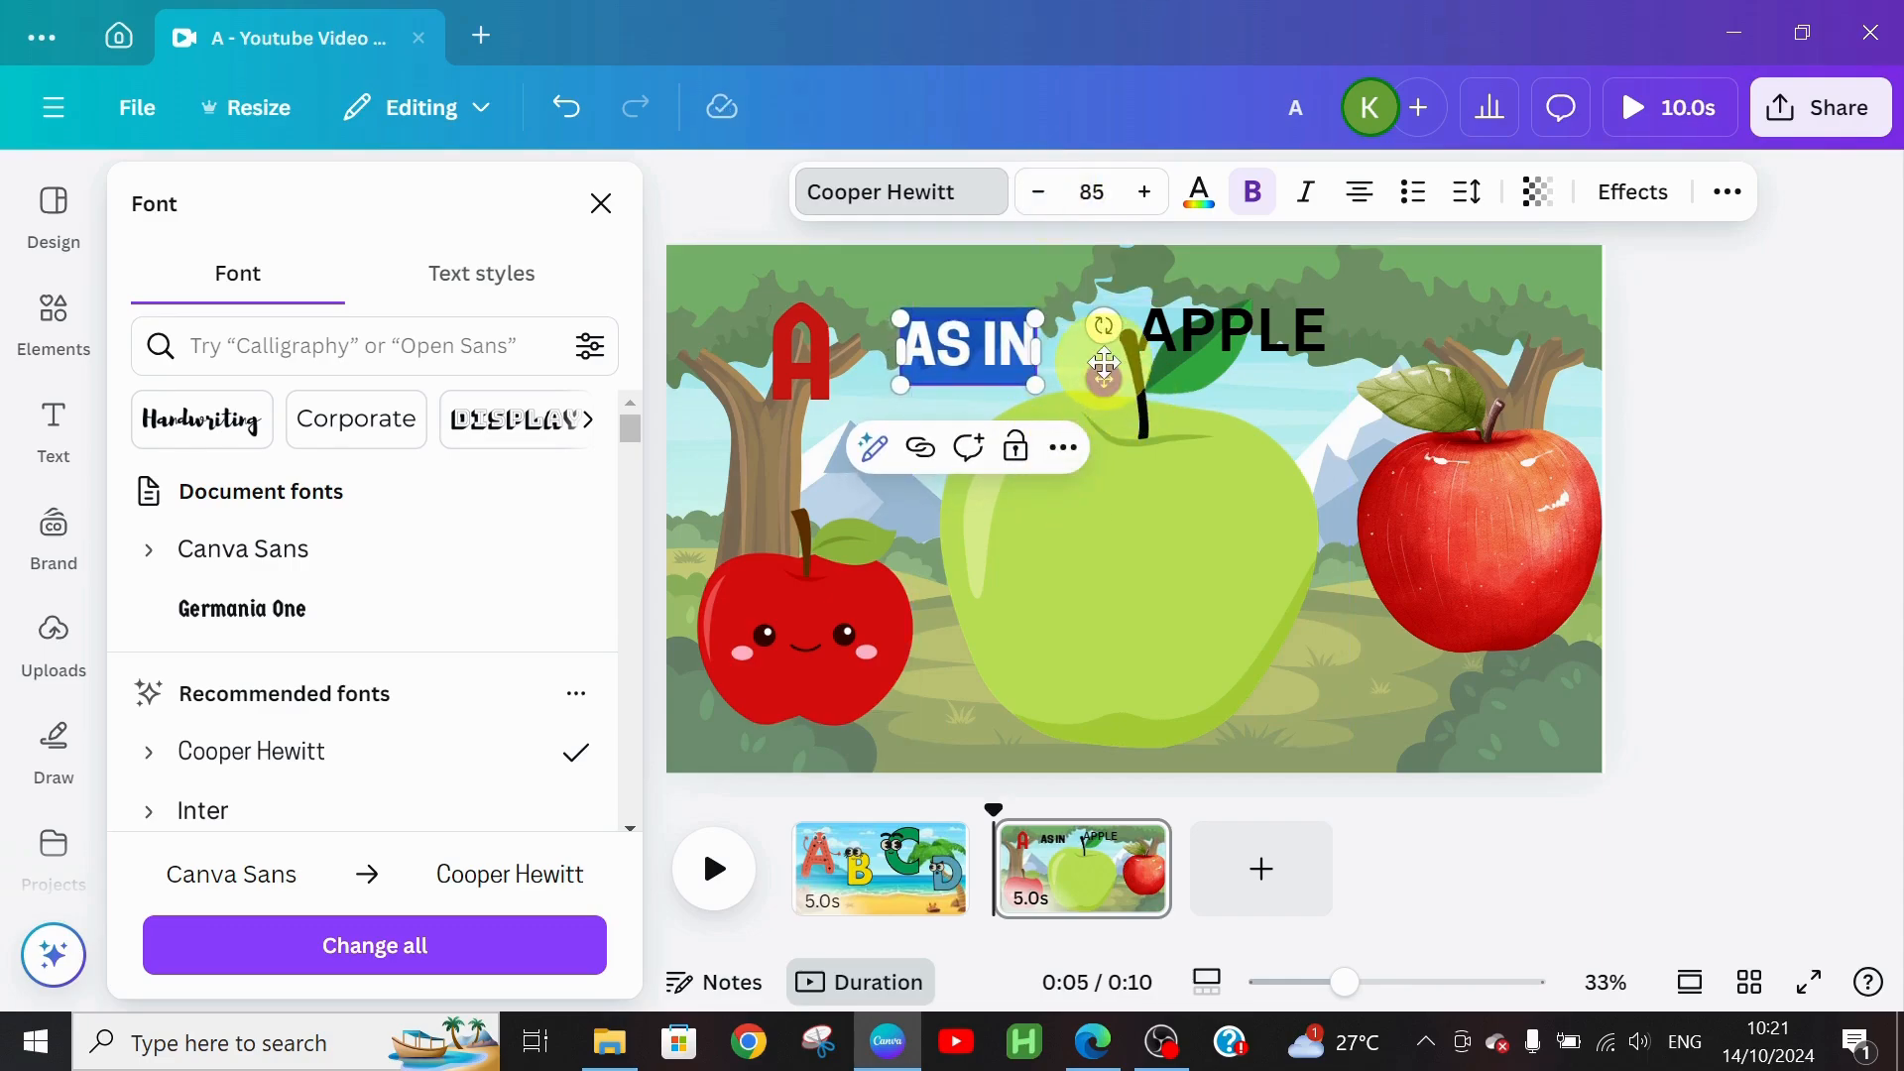
# Step: Nudge the "AS IN" heading slightly down and color its text dark purple
pyautogui.moveTo(1106, 383); pyautogui.dragTo(1106, 395)
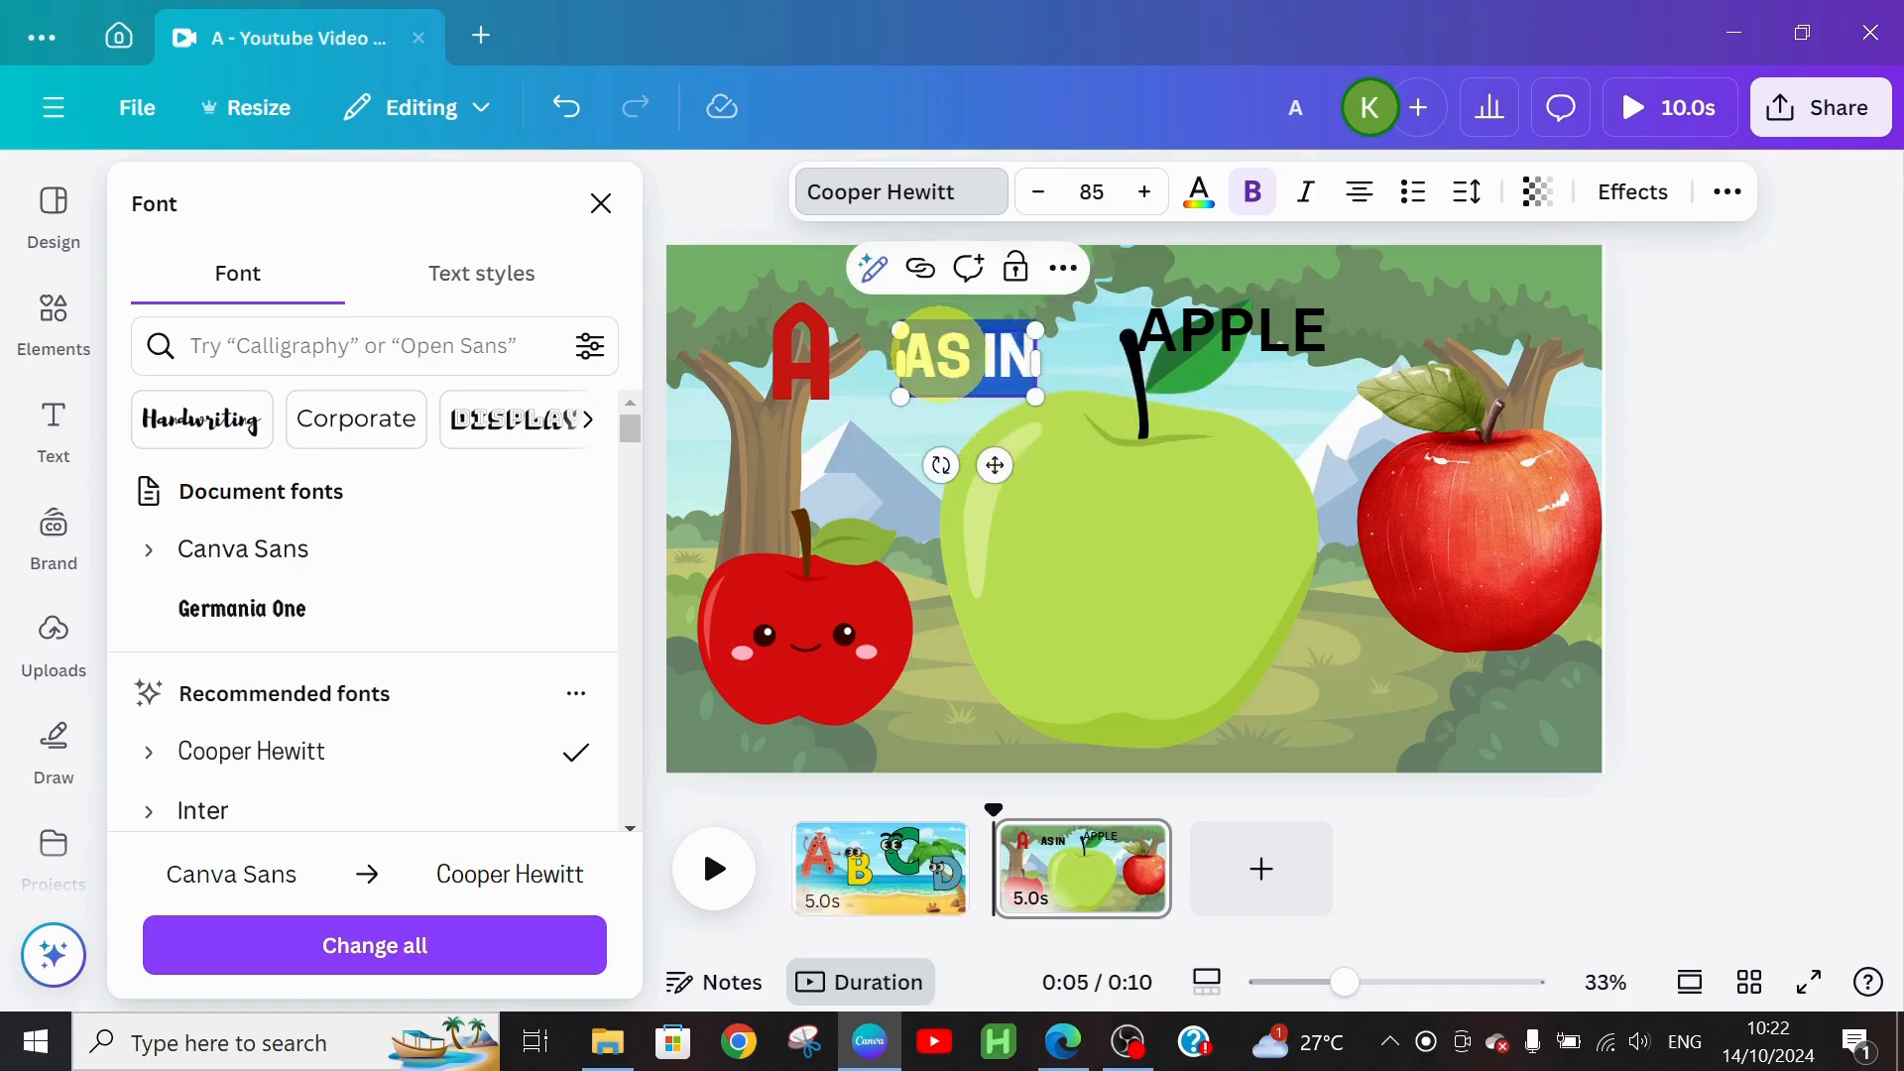
pyautogui.click(955, 420)
pyautogui.click(968, 363)
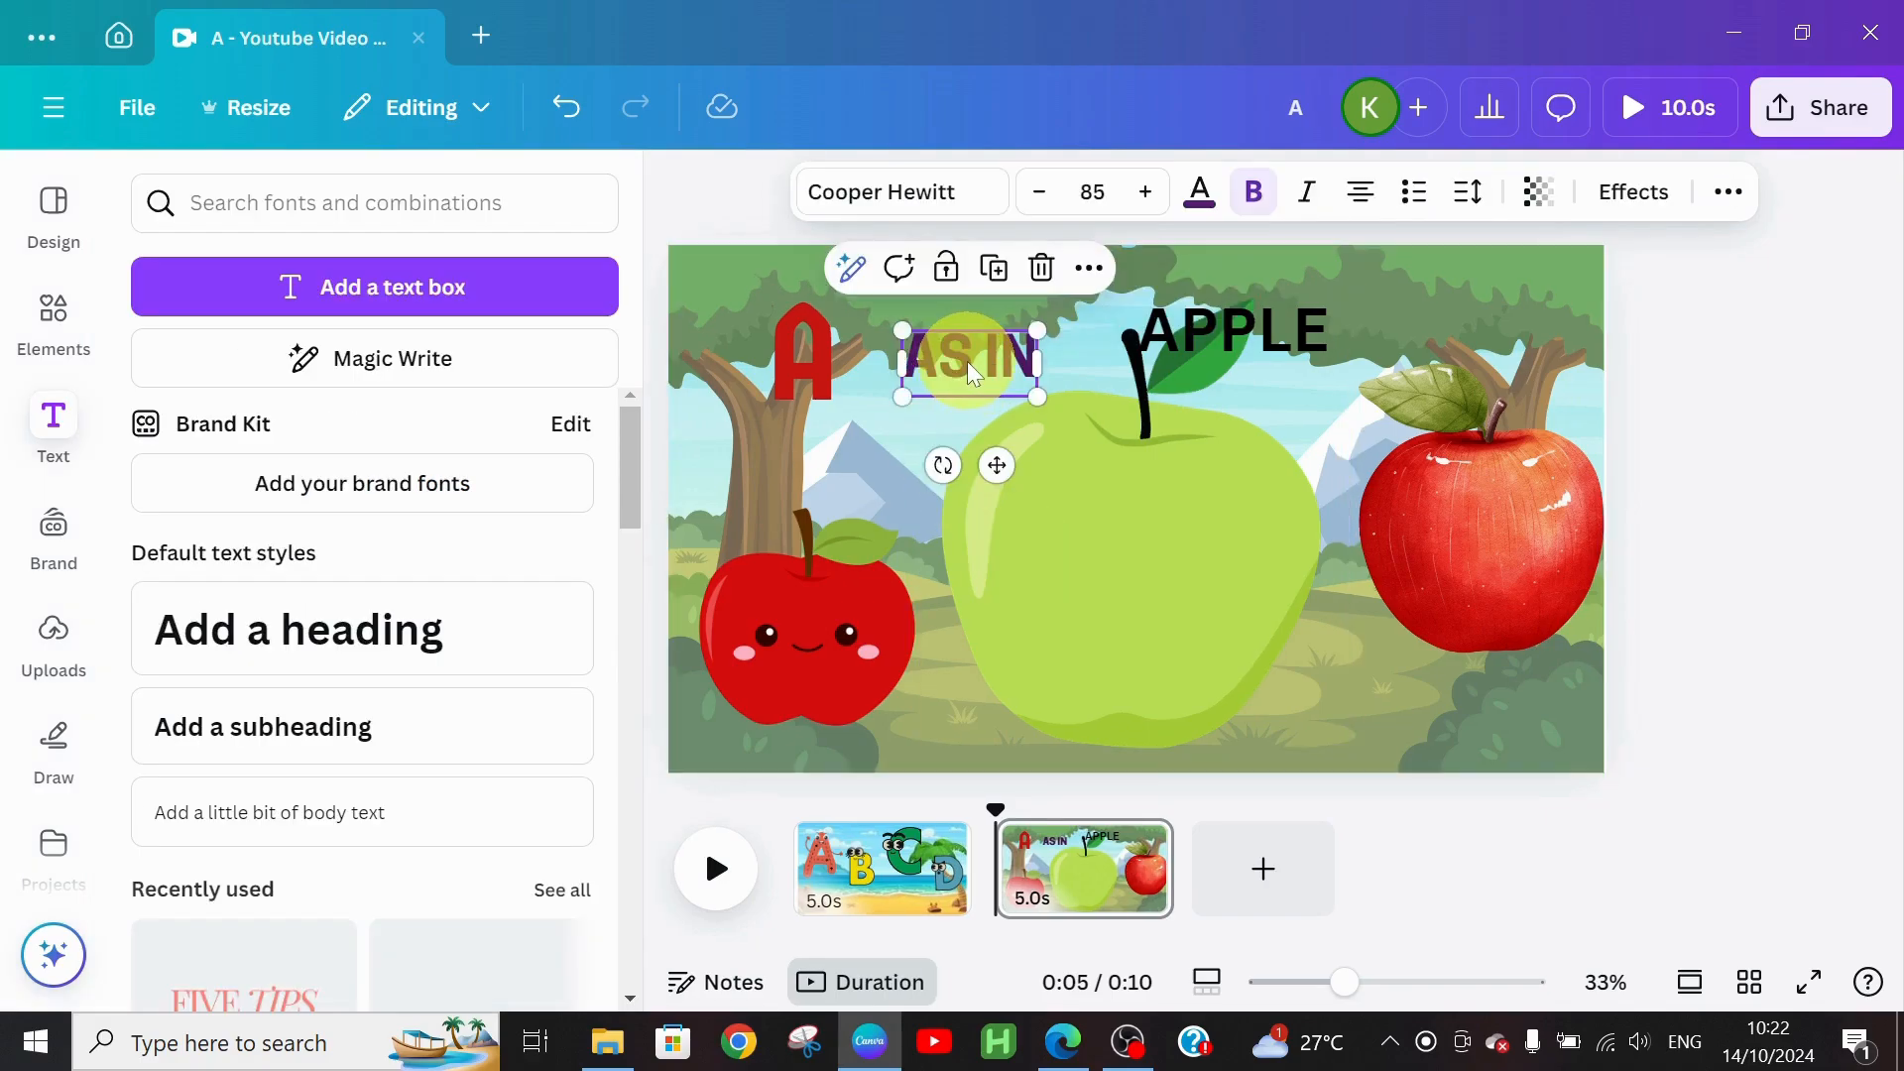
# Step: Move the "APPLE" heading toward the realistic red apple and place the "AS IN" heading above the green apple's stem
pyautogui.click(1218, 359)
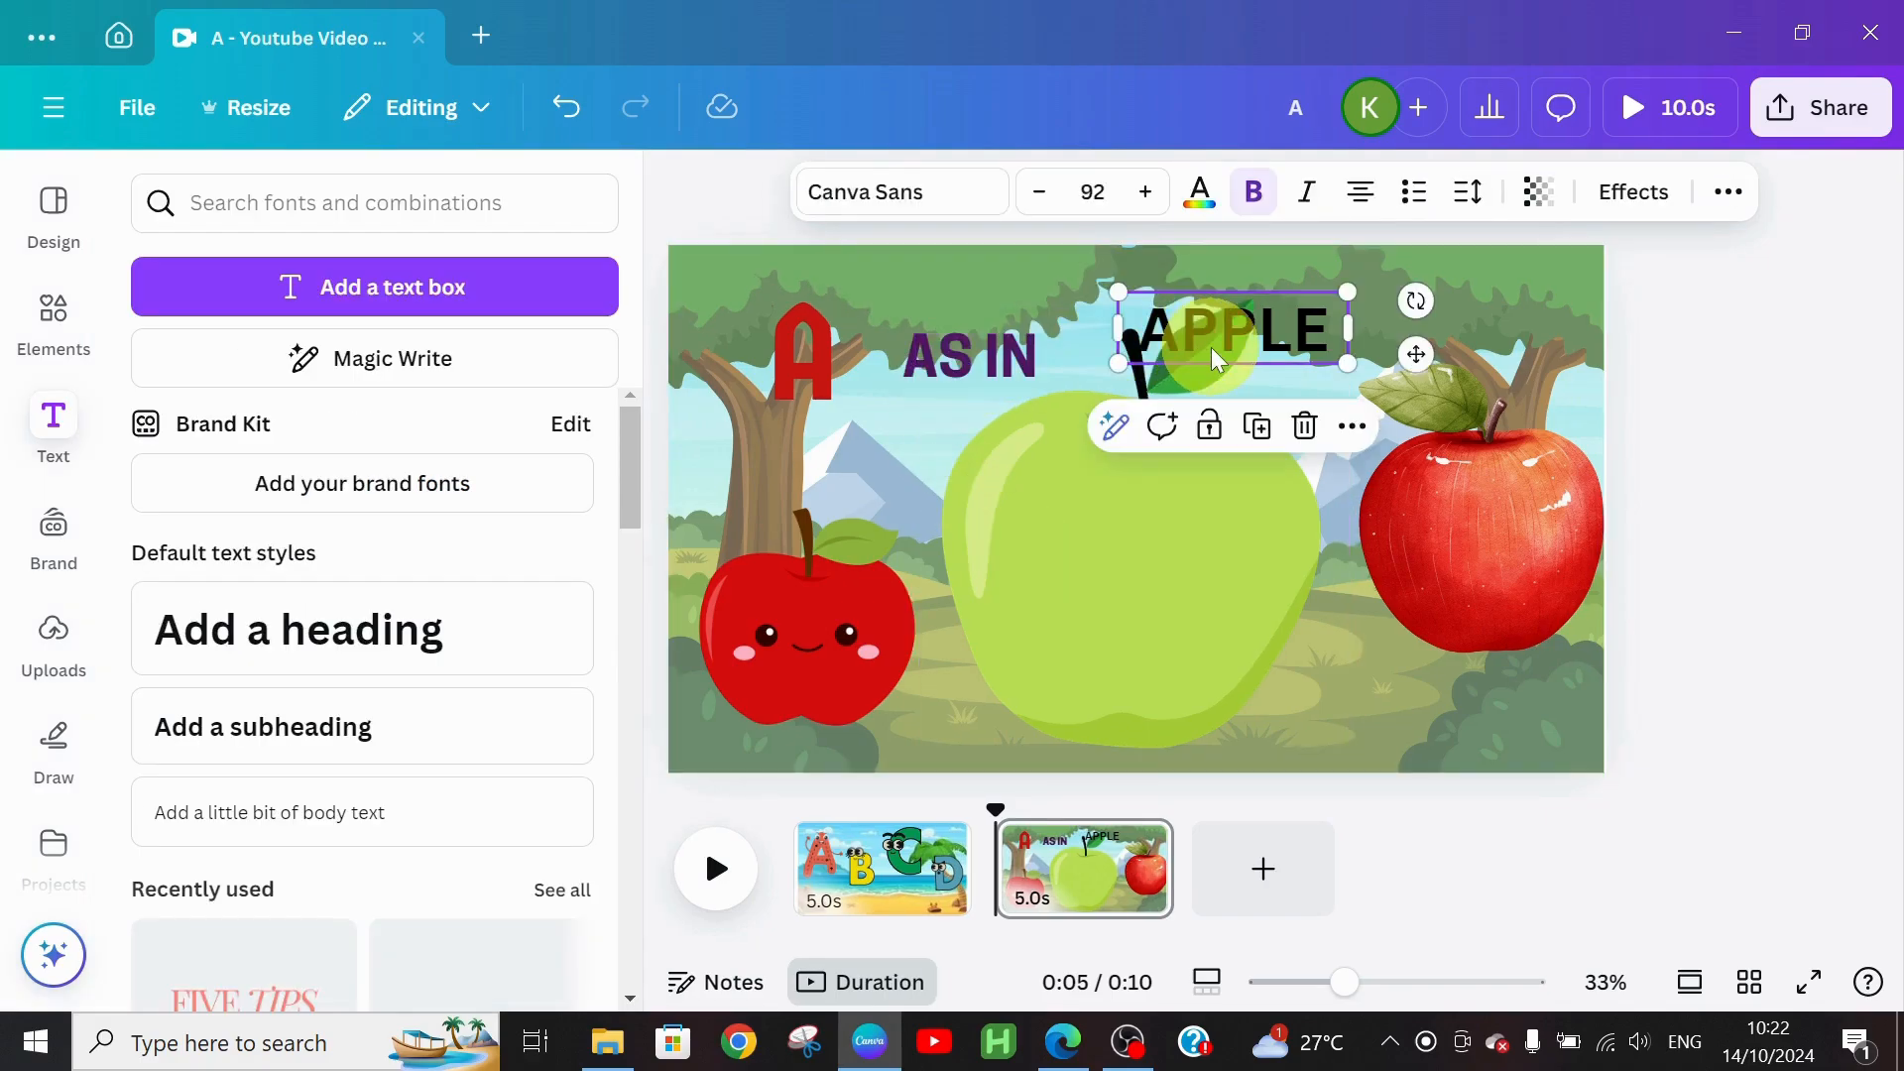
pyautogui.moveTo(1218, 359); pyautogui.dragTo(1309, 375)
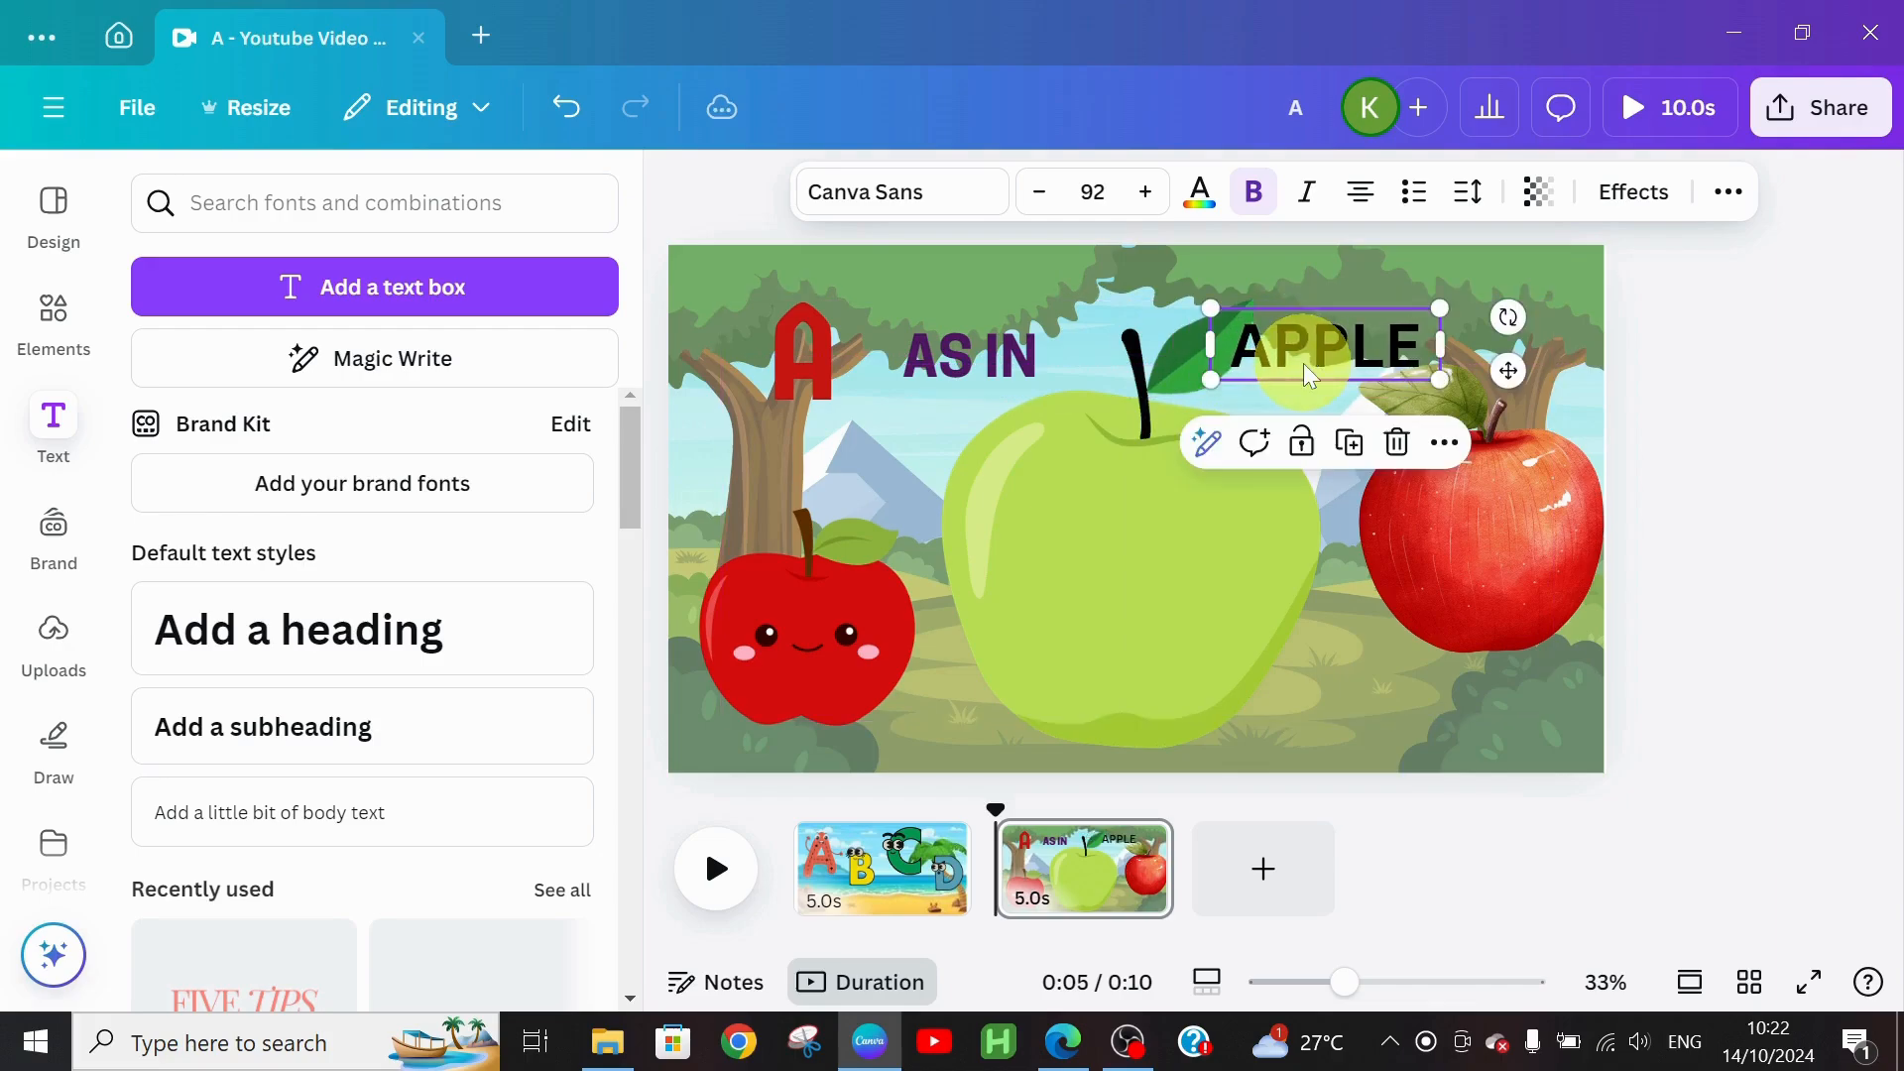
pyautogui.moveTo(977, 350); pyautogui.dragTo(1115, 325)
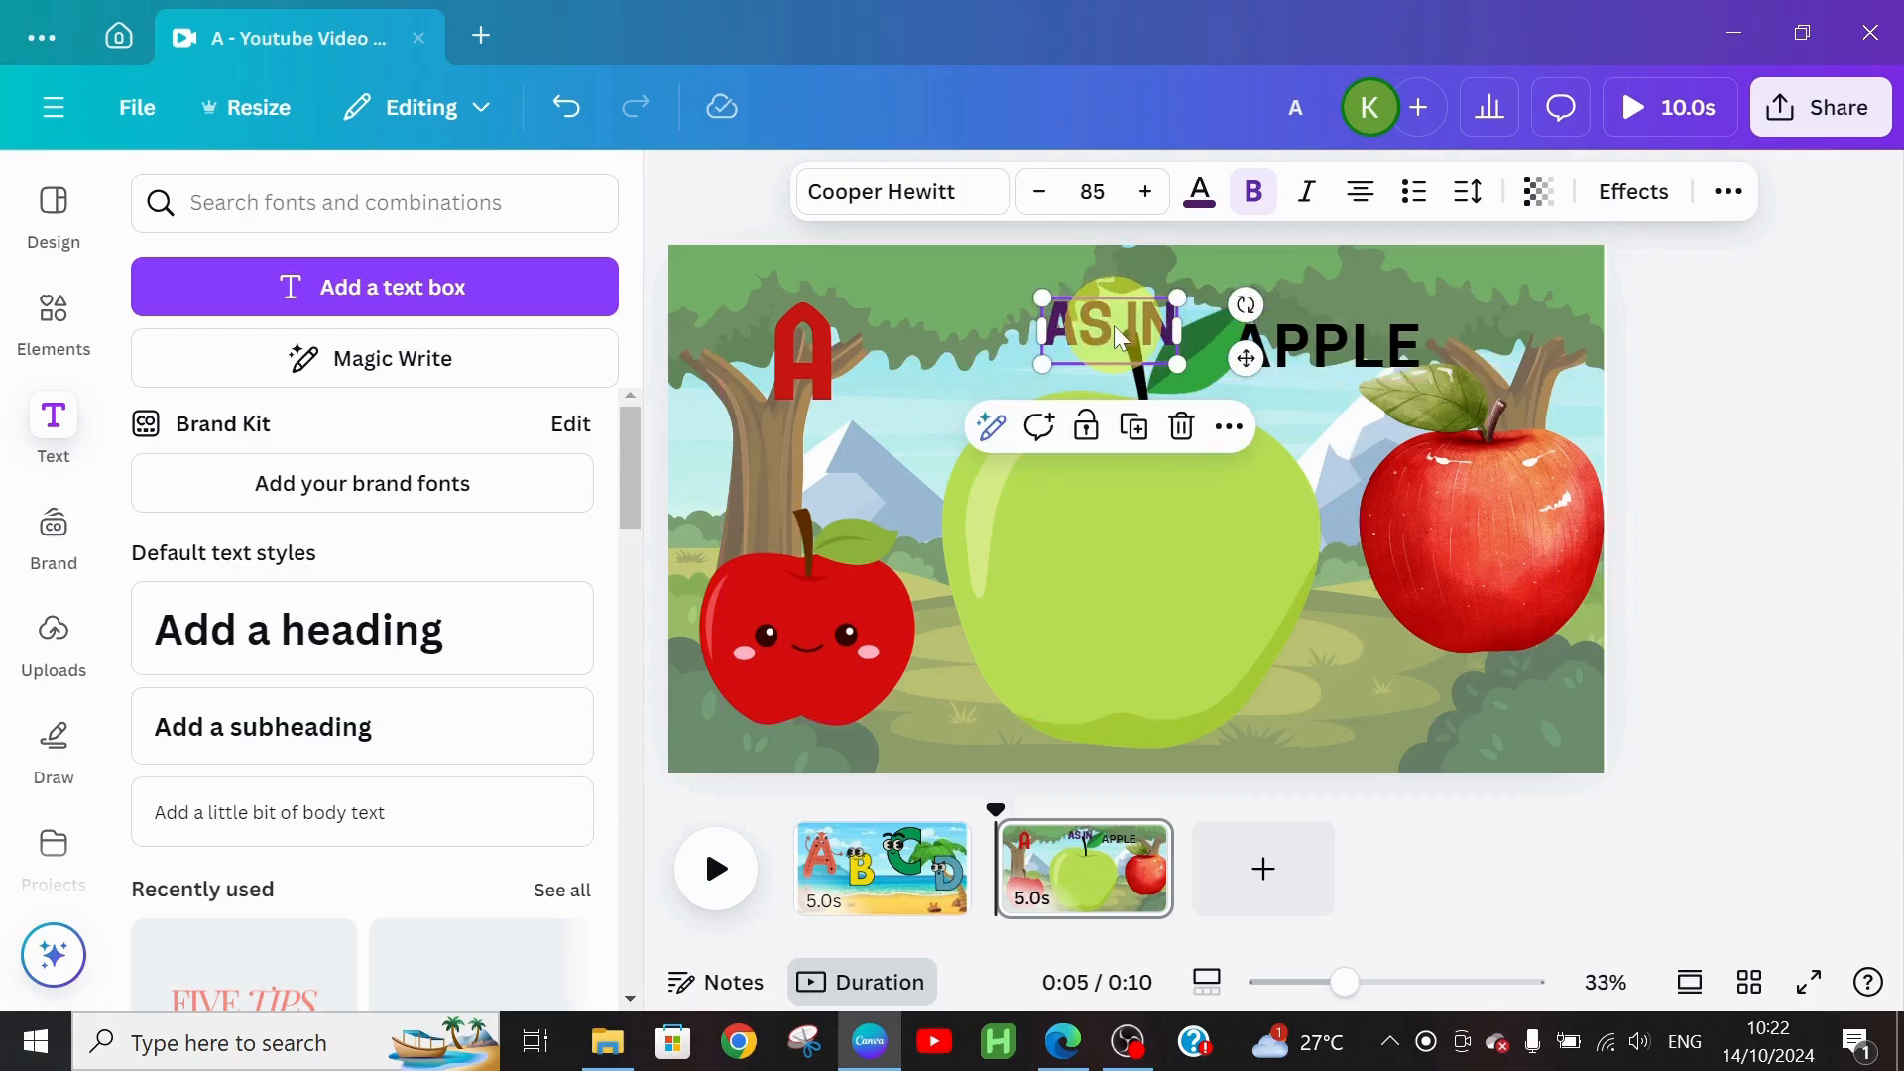
# Step: Increase the font size of the "AS IN" heading slightly
pyautogui.click(1146, 191)
pyautogui.click(1145, 191)
pyautogui.click(1145, 192)
pyautogui.click(1146, 191)
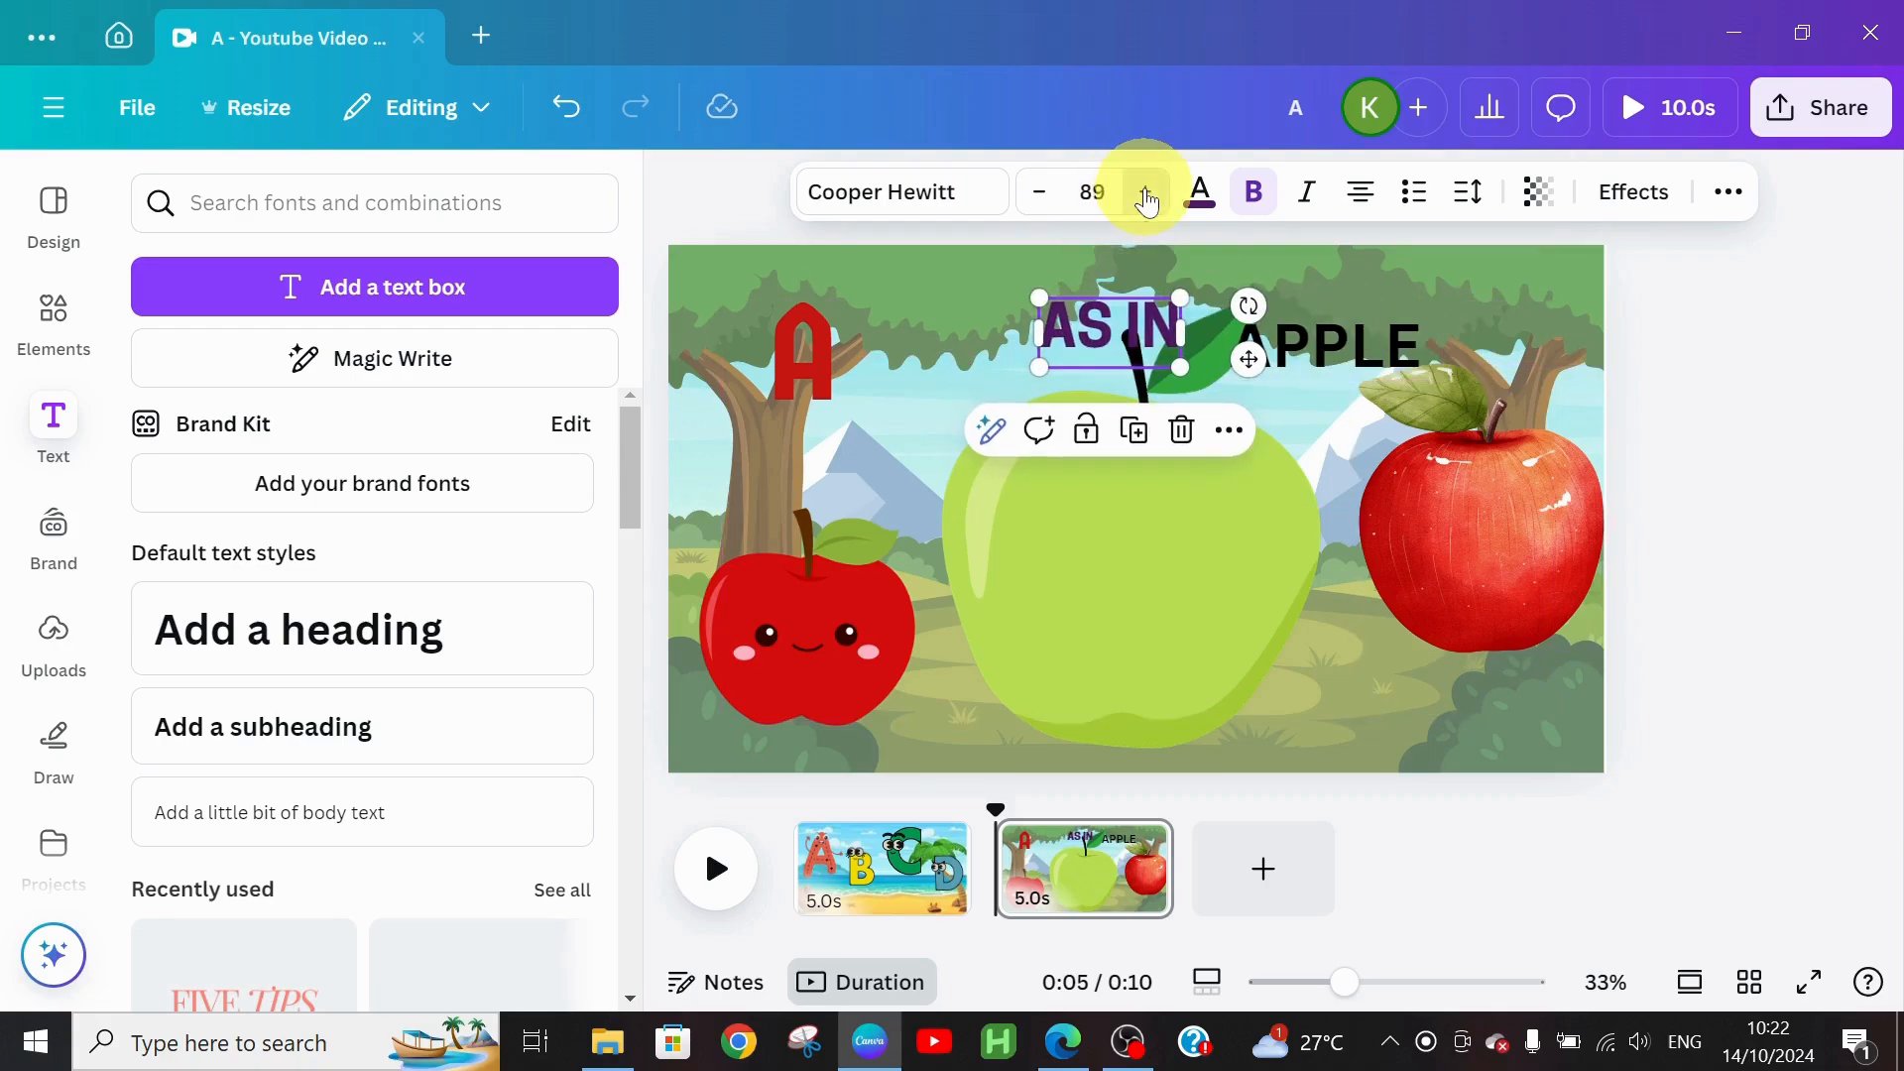
pyautogui.click(1145, 192)
pyautogui.click(1146, 192)
pyautogui.click(1145, 192)
pyautogui.click(1146, 191)
# Step: Lower the green apple slightly and space the "A", "AS IN" and "APPLE" headings out in one row across the page
pyautogui.click(1128, 669)
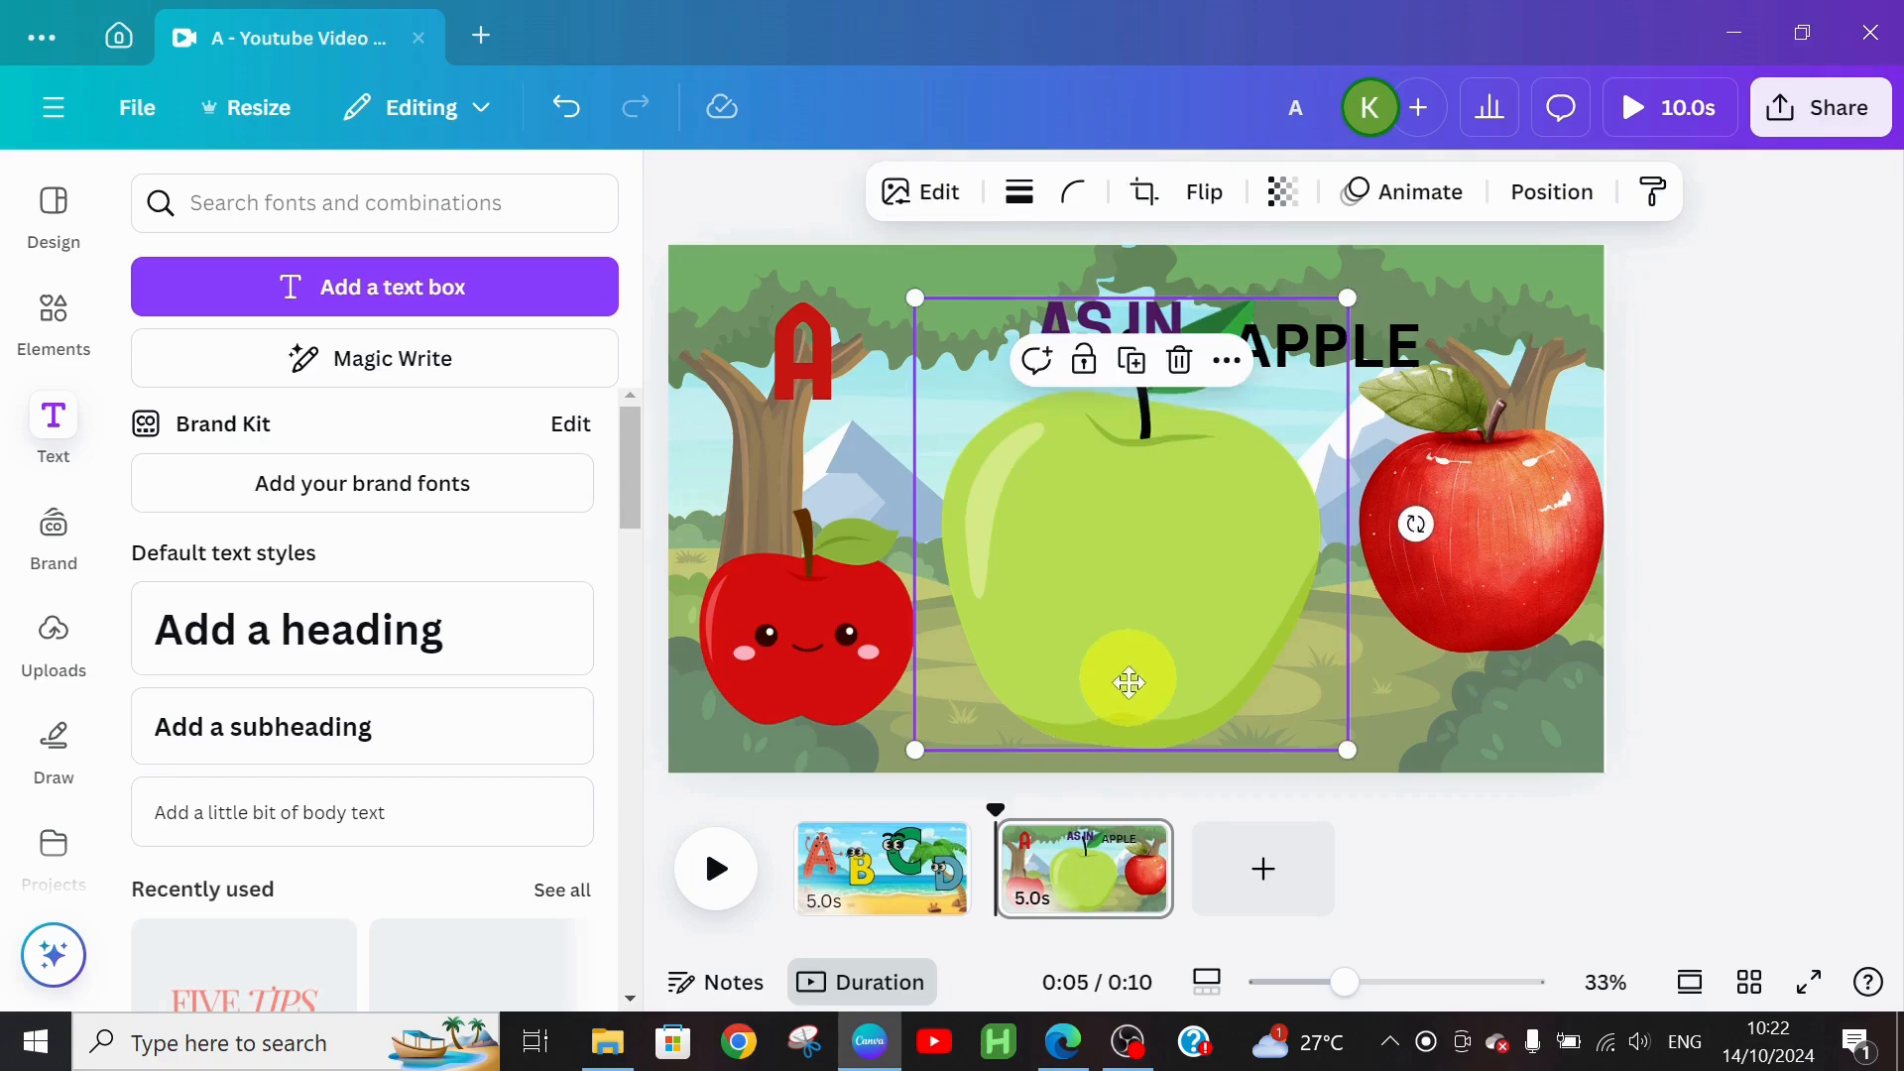
pyautogui.moveTo(1128, 682); pyautogui.dragTo(1129, 718)
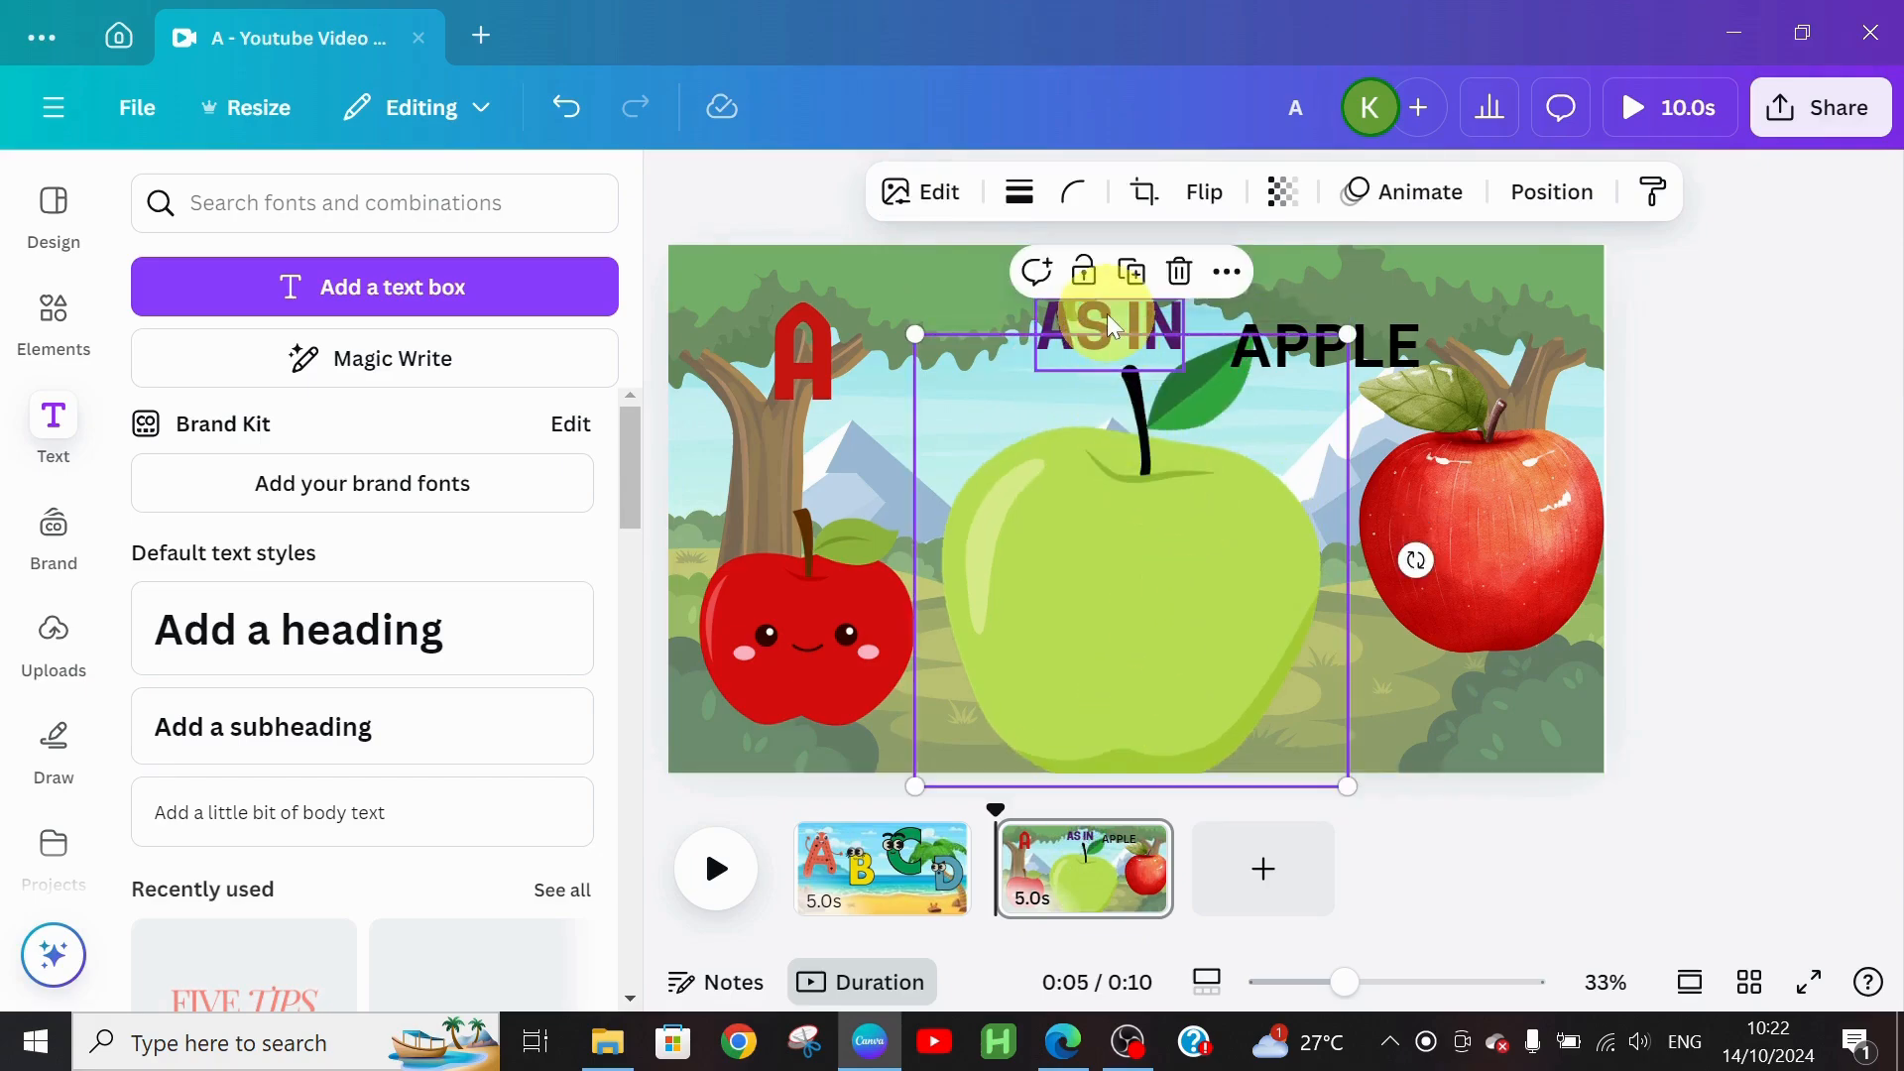
pyautogui.moveTo(1113, 325); pyautogui.dragTo(1050, 344)
pyautogui.moveTo(1320, 367); pyautogui.dragTo(1322, 372)
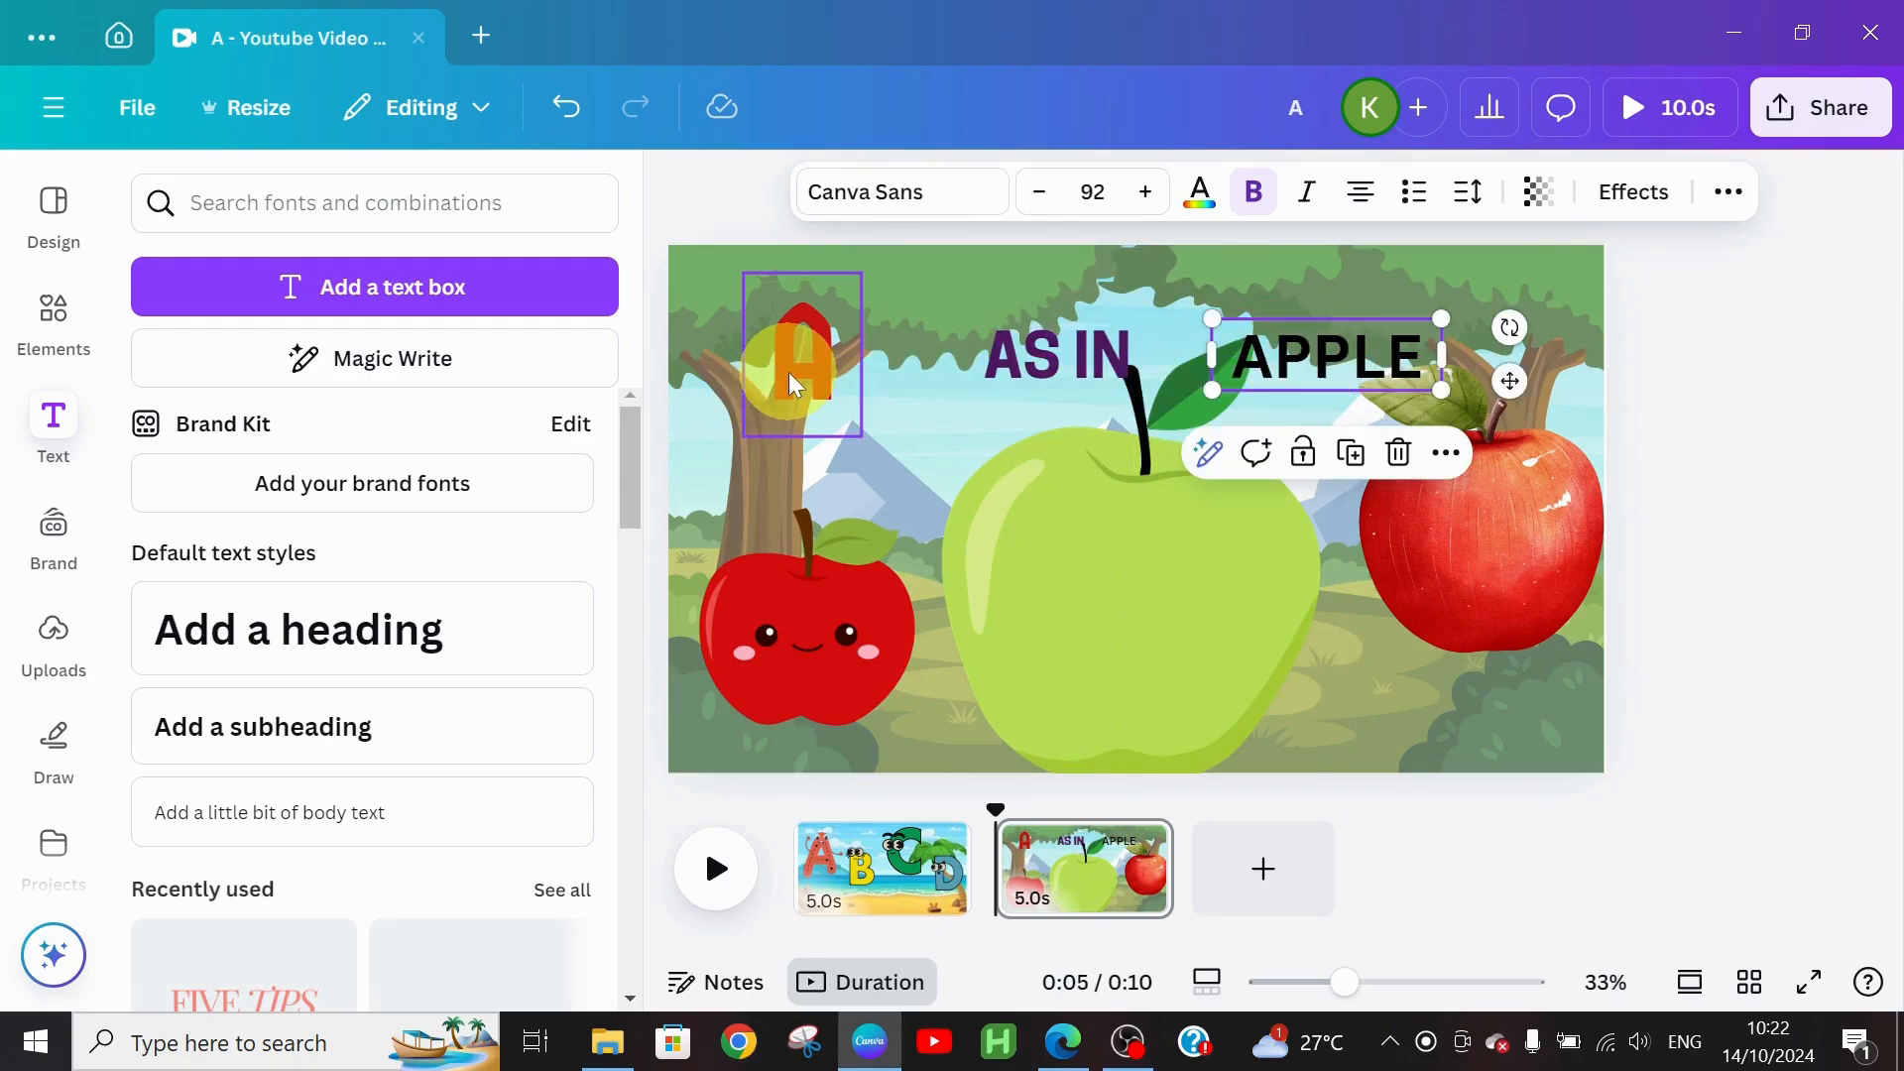
pyautogui.moveTo(788, 372); pyautogui.dragTo(834, 365)
# Step: Set the "APPLE" heading's font to League Spartan and its font size to 127
pyautogui.click(1334, 357)
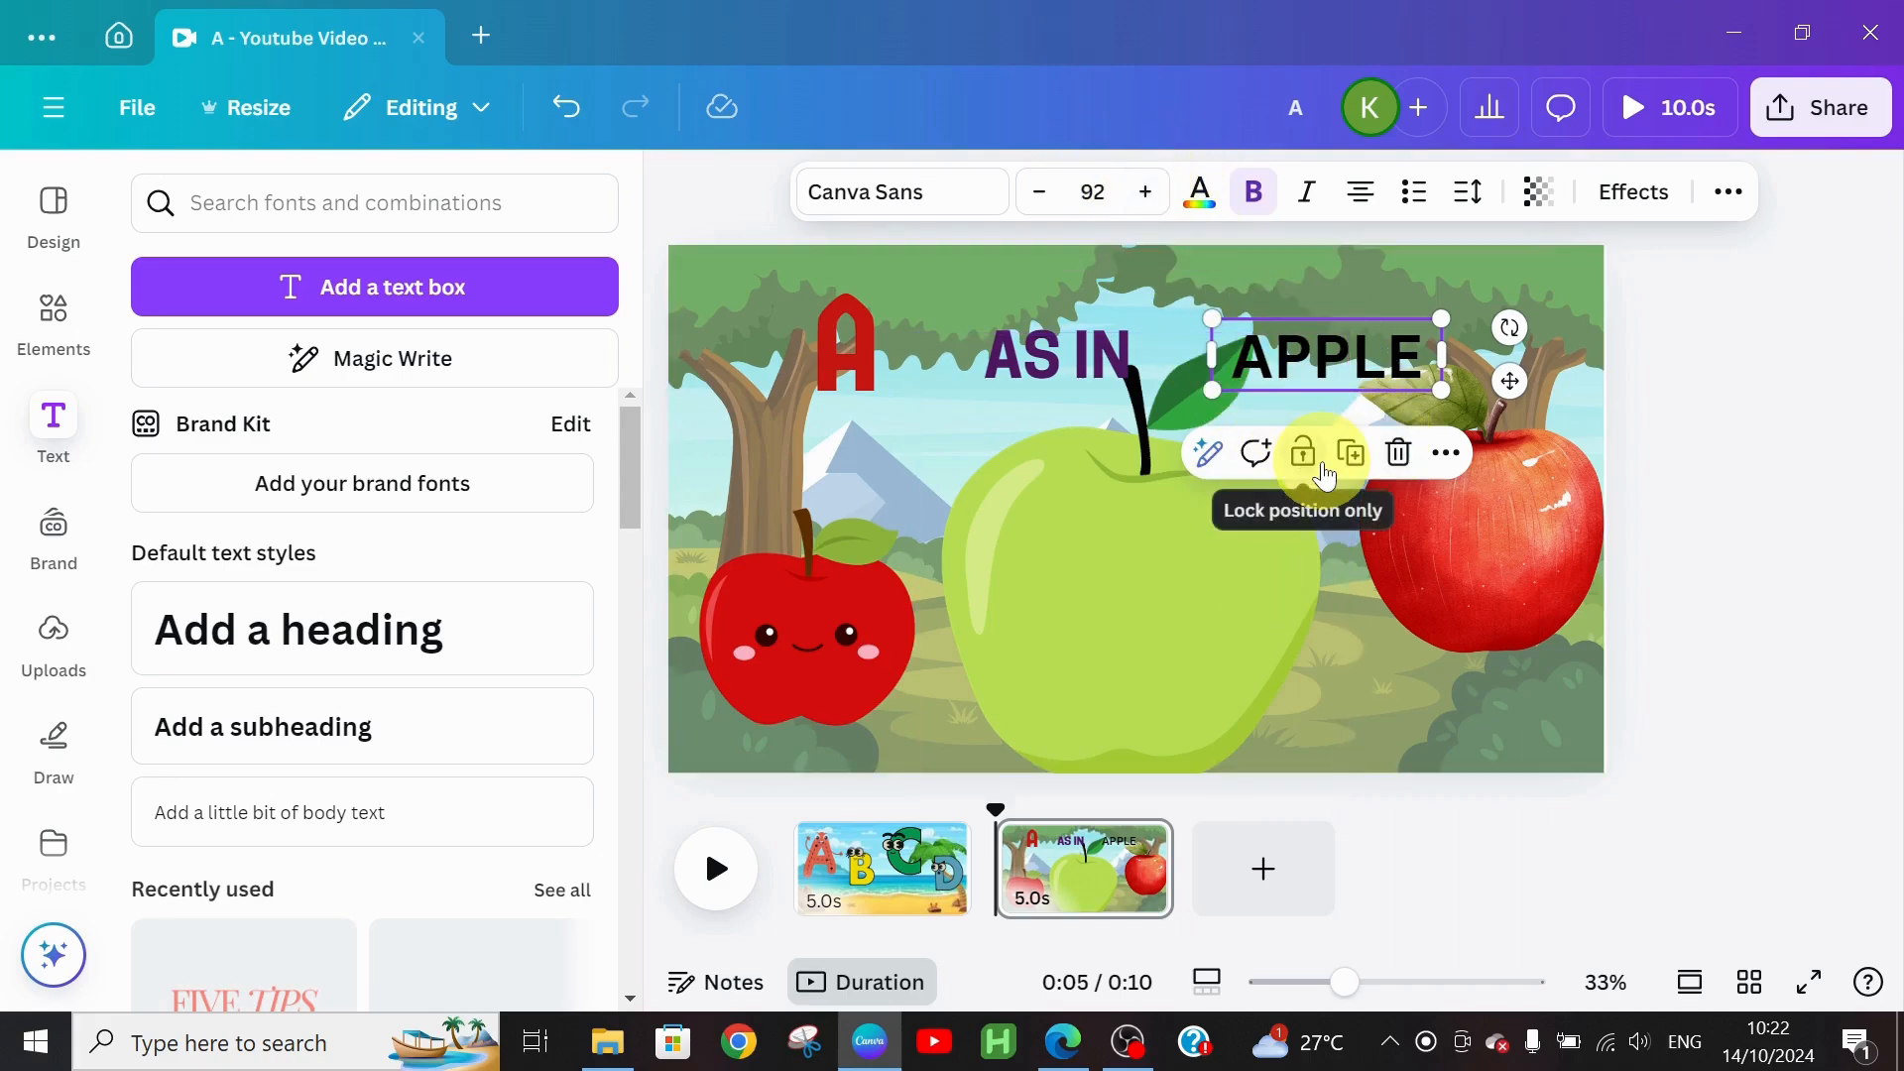
pyautogui.click(901, 192)
pyautogui.click(277, 785)
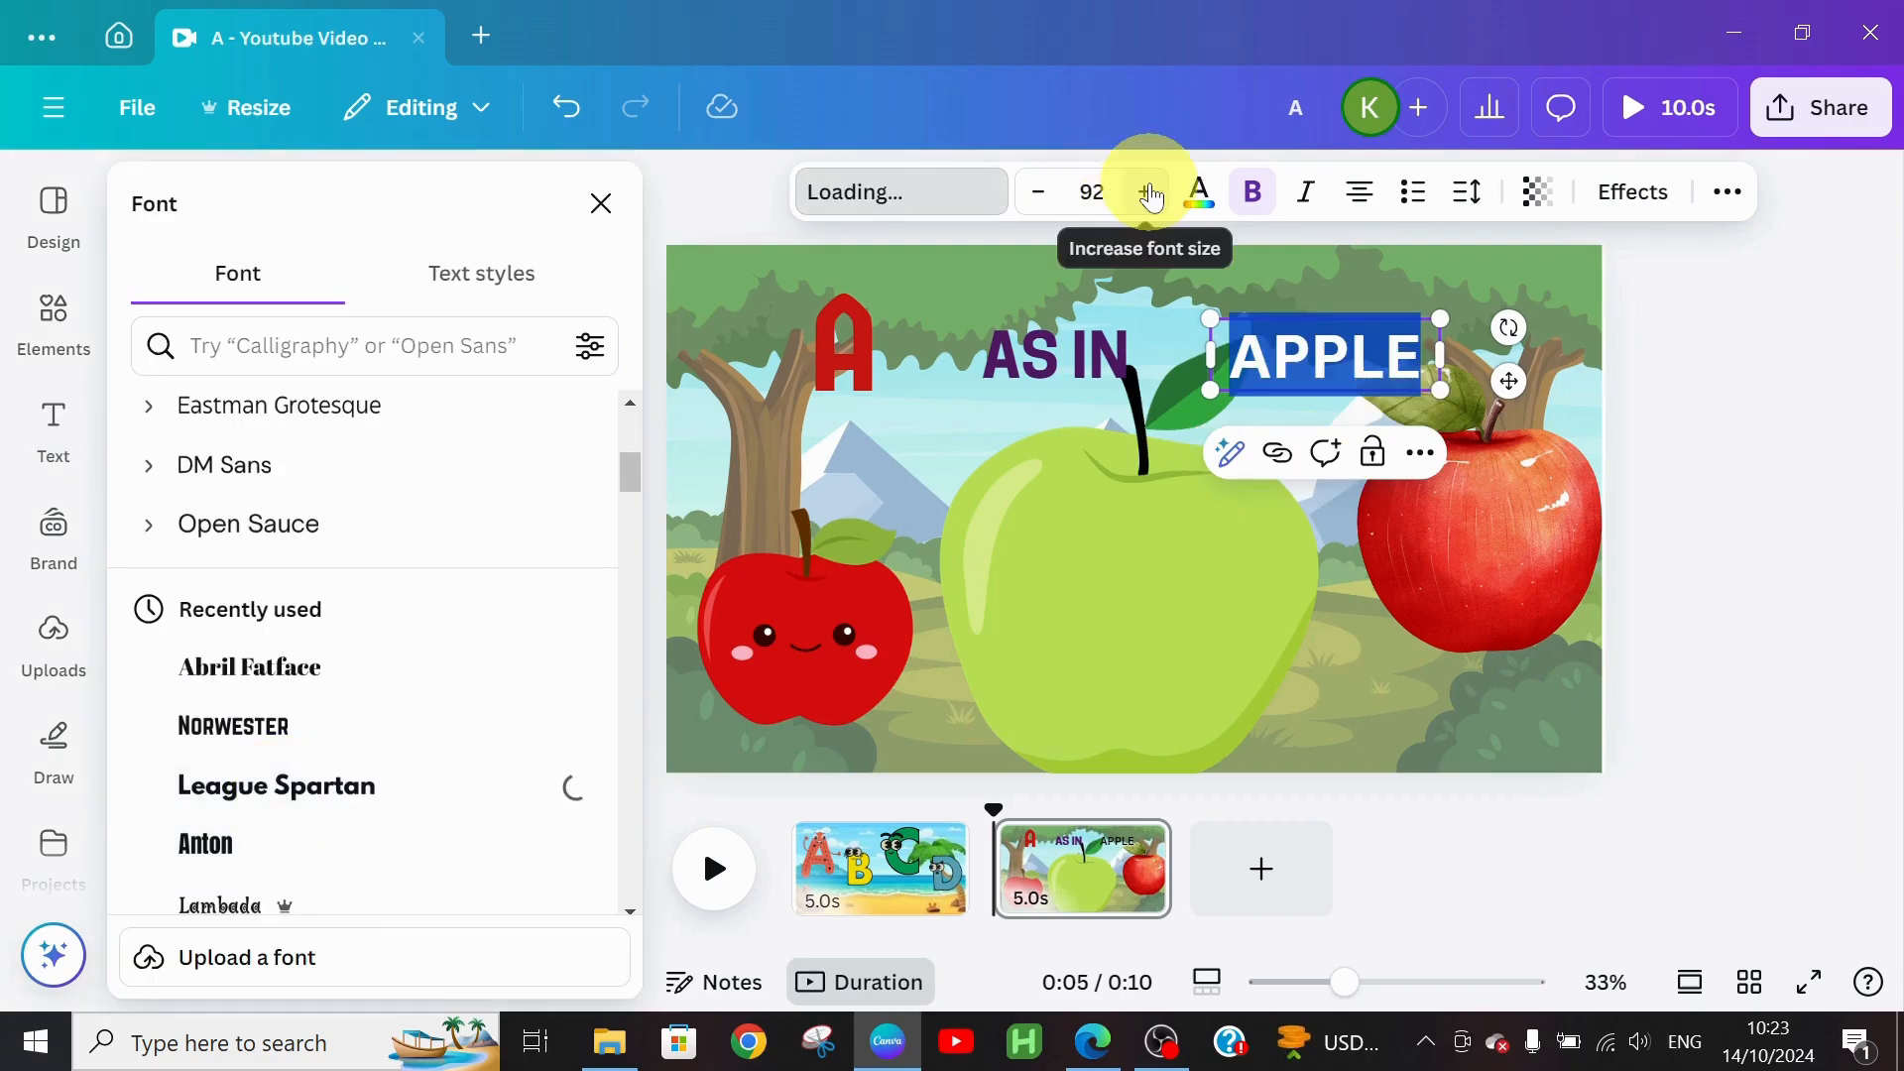
pyautogui.click(1149, 192)
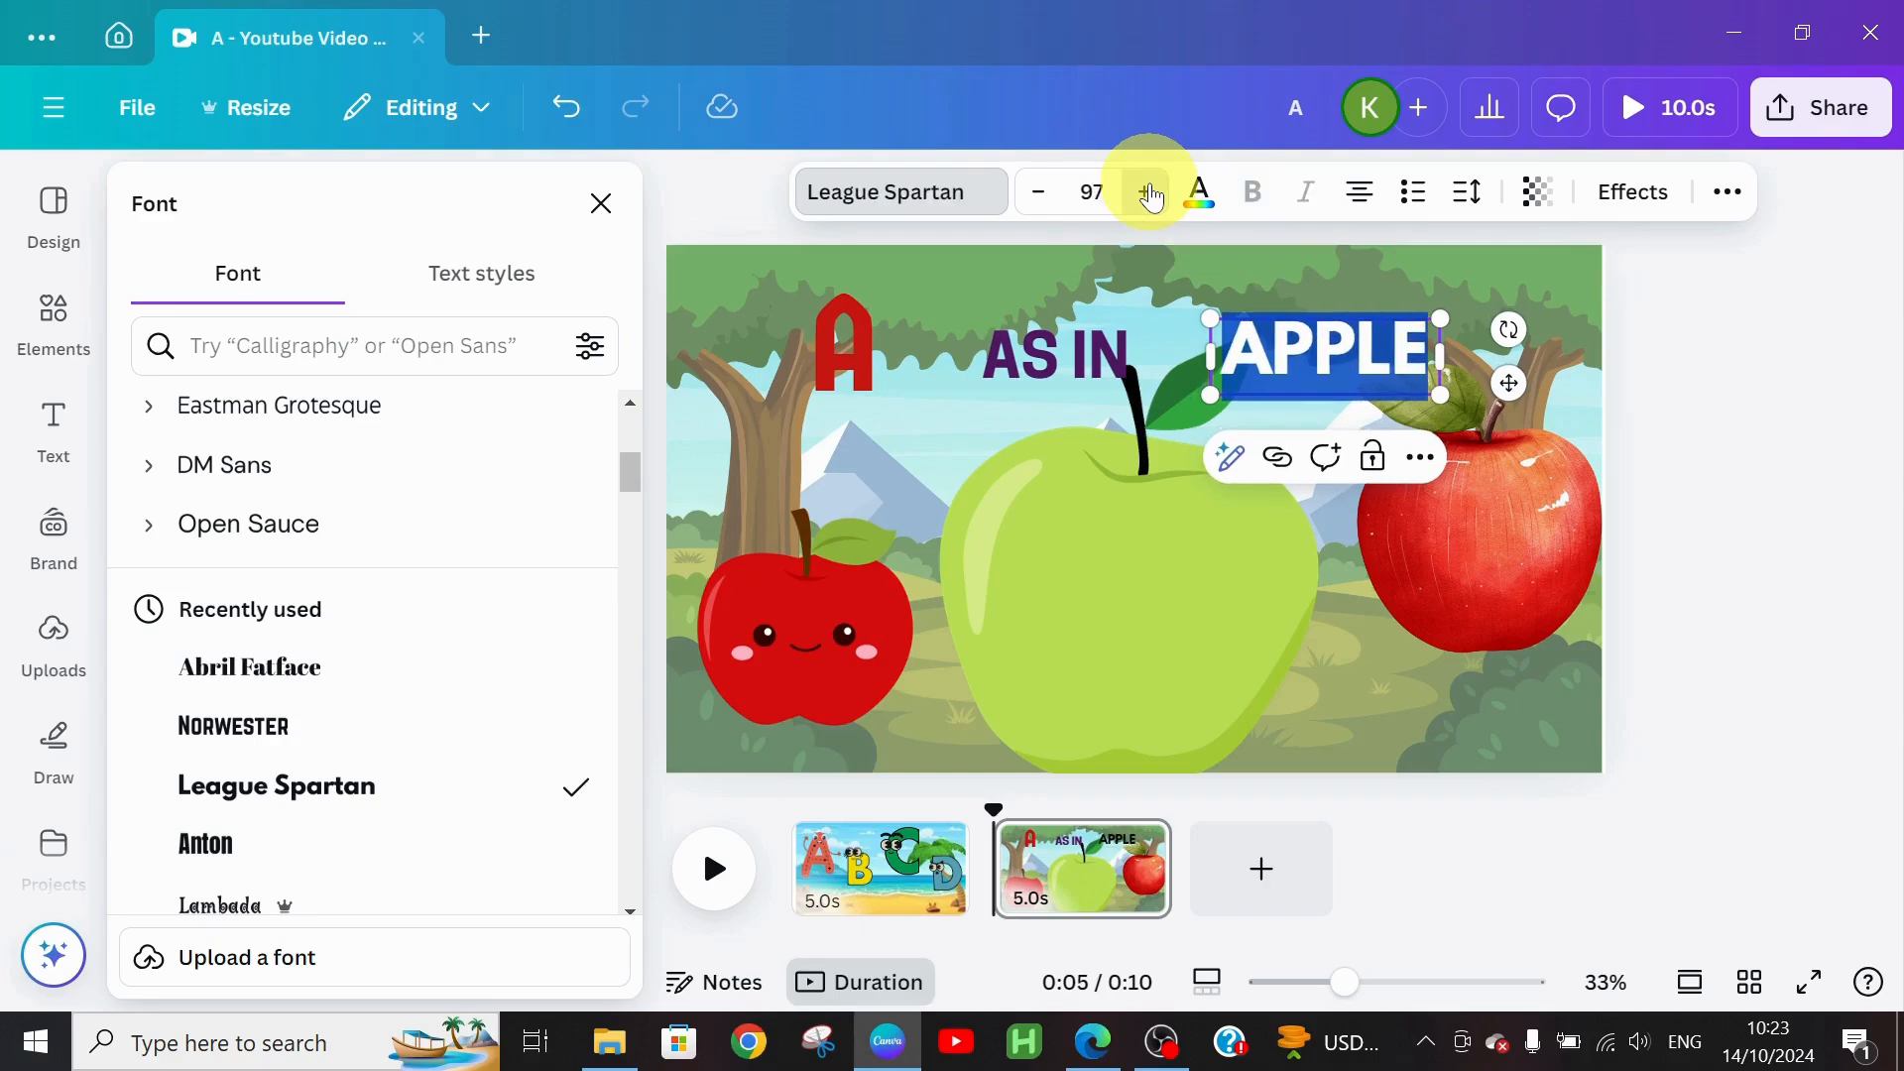
pyautogui.click(1150, 192)
pyautogui.click(1150, 192)
pyautogui.click(1150, 192)
pyautogui.click(1150, 193)
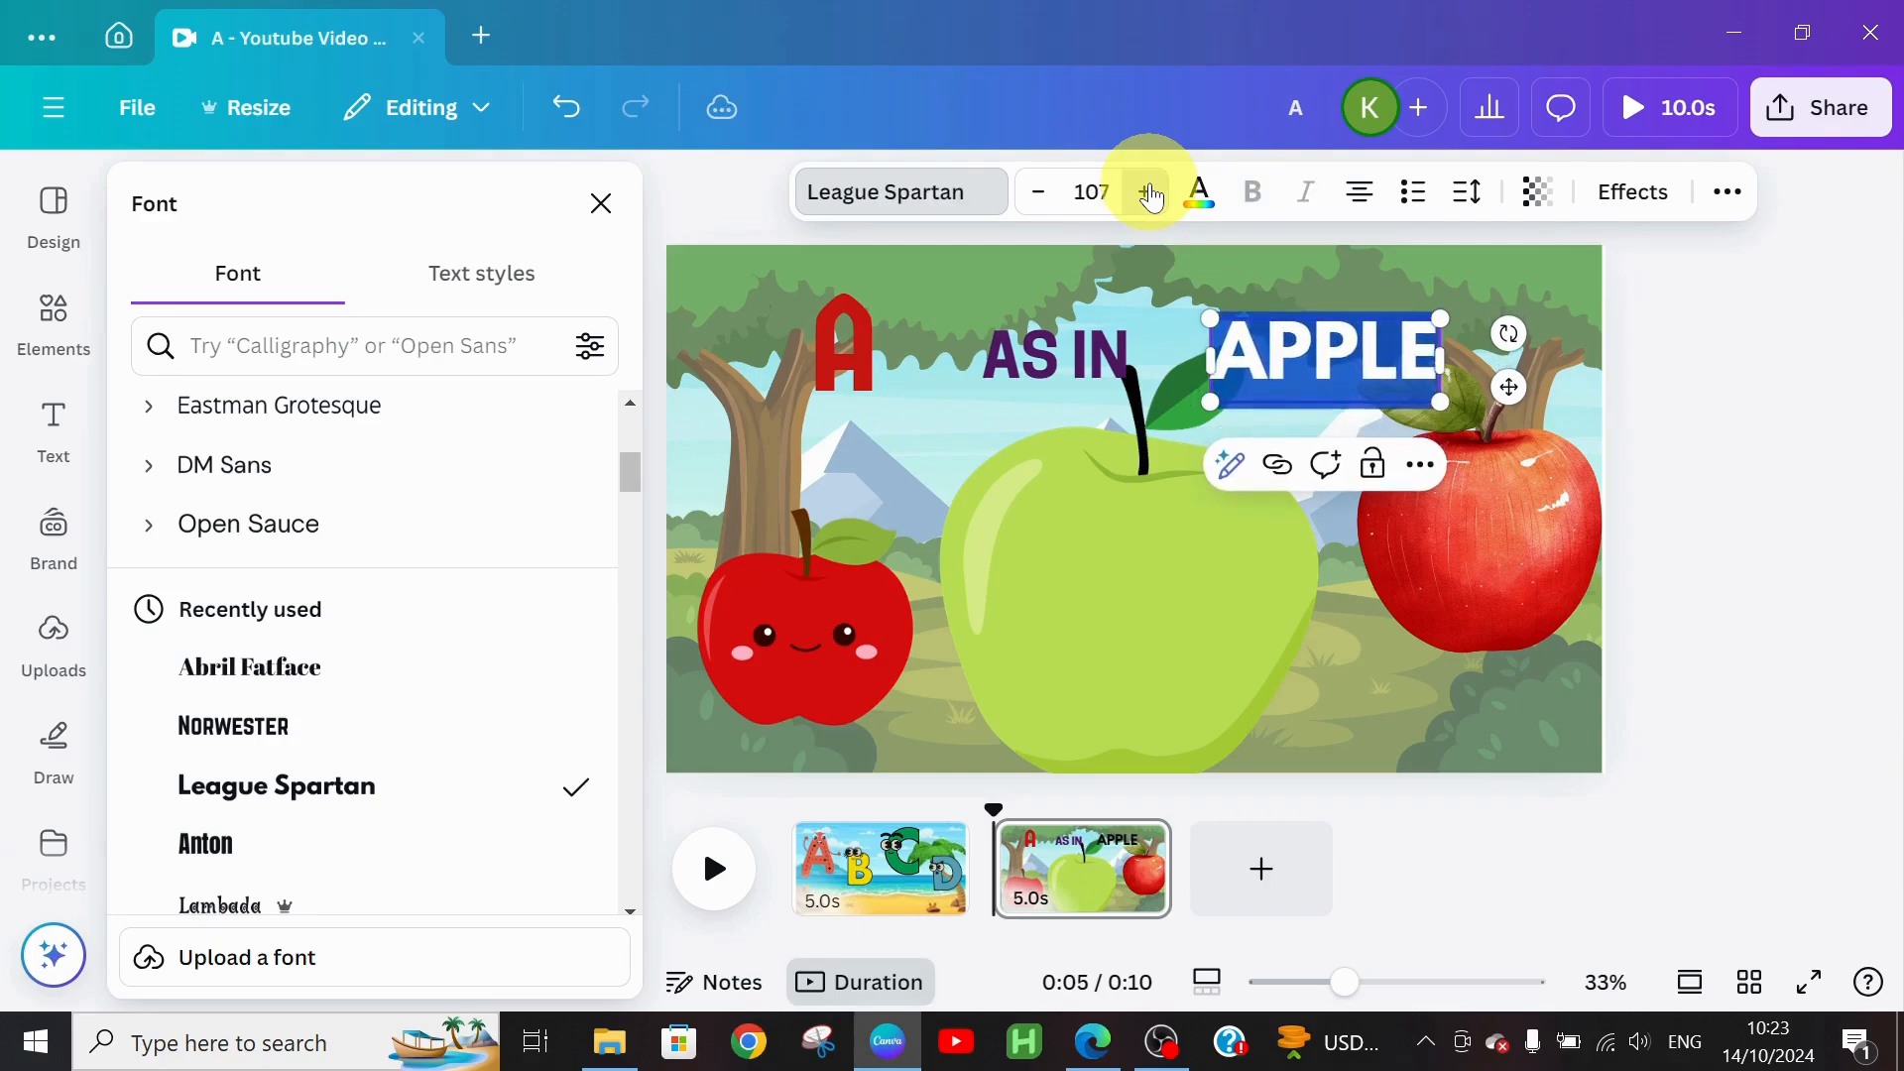
pyautogui.click(1149, 193)
pyautogui.click(1149, 192)
pyautogui.click(1150, 193)
pyautogui.click(1149, 193)
pyautogui.click(1149, 192)
pyautogui.click(1150, 192)
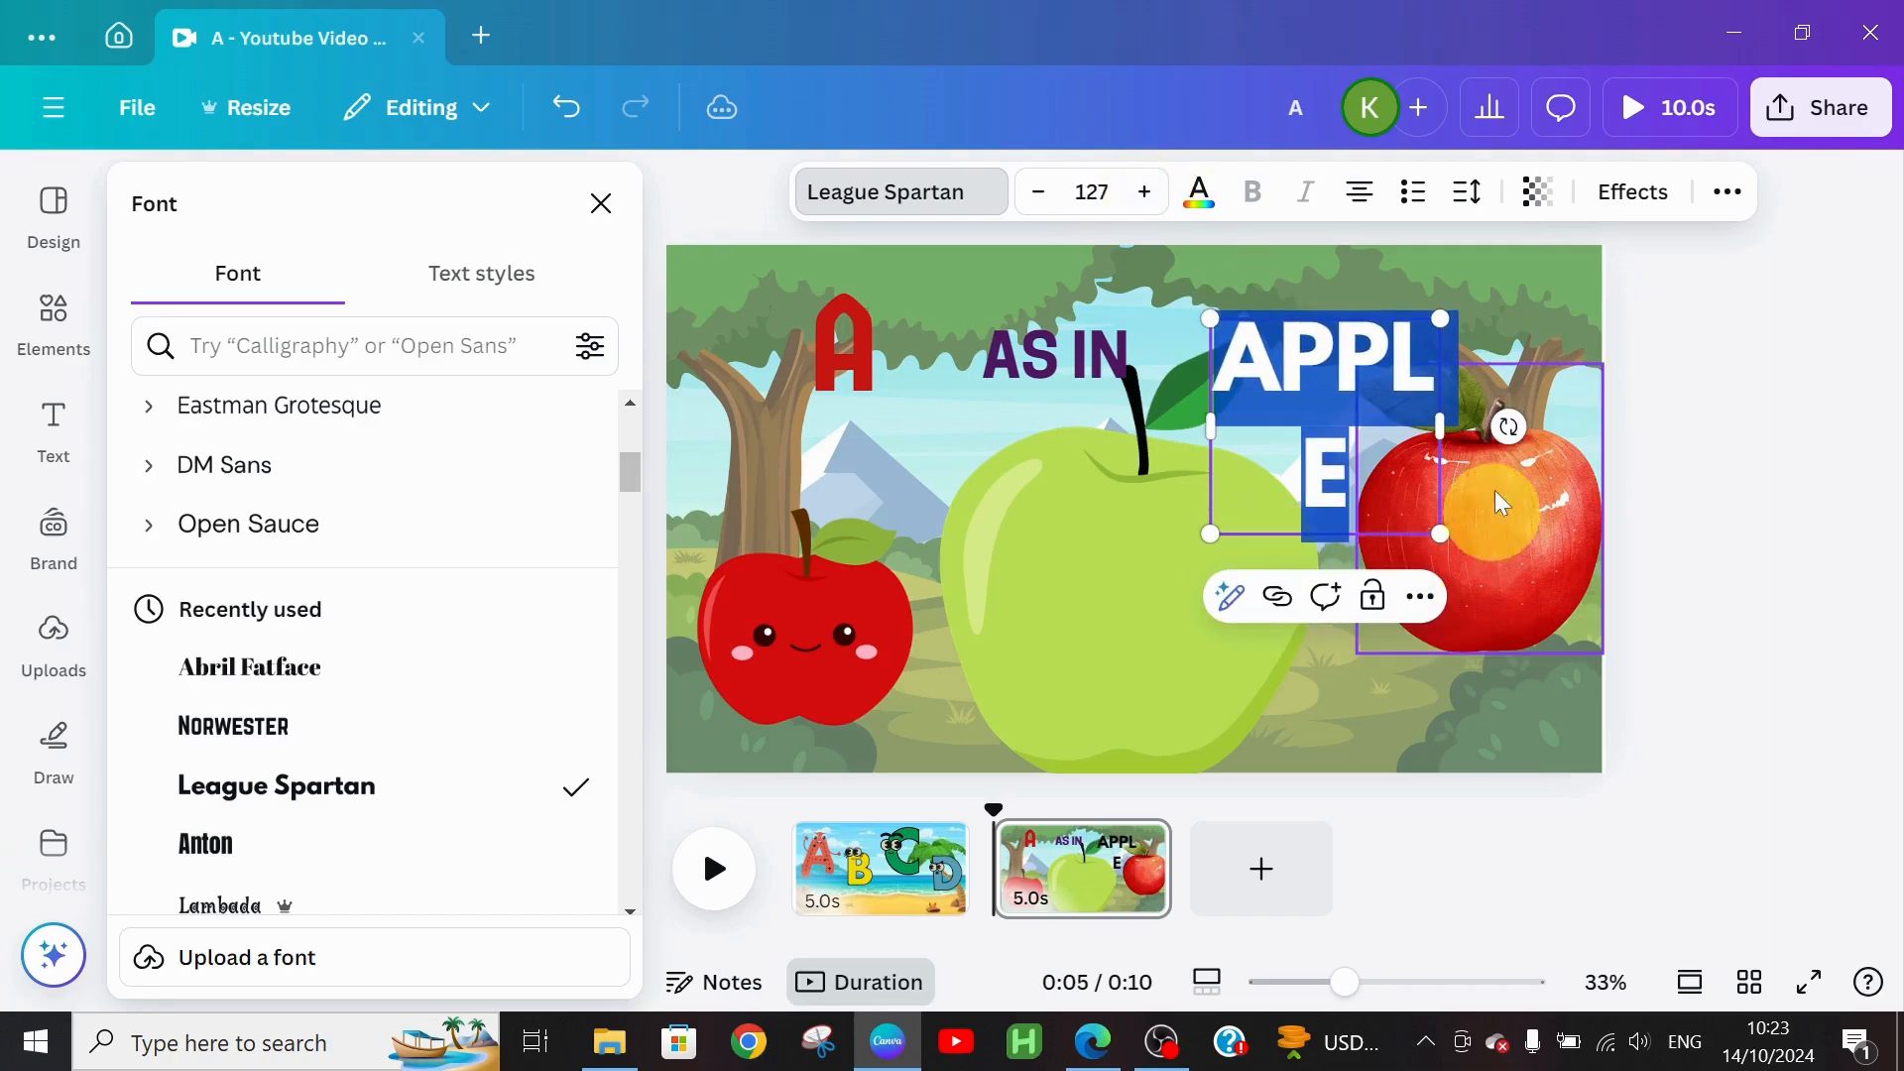
# Step: Widen the "APPLE" text box so the word fits on one line, and set its font size to 137
pyautogui.moveTo(1441, 425); pyautogui.dragTo(1592, 406)
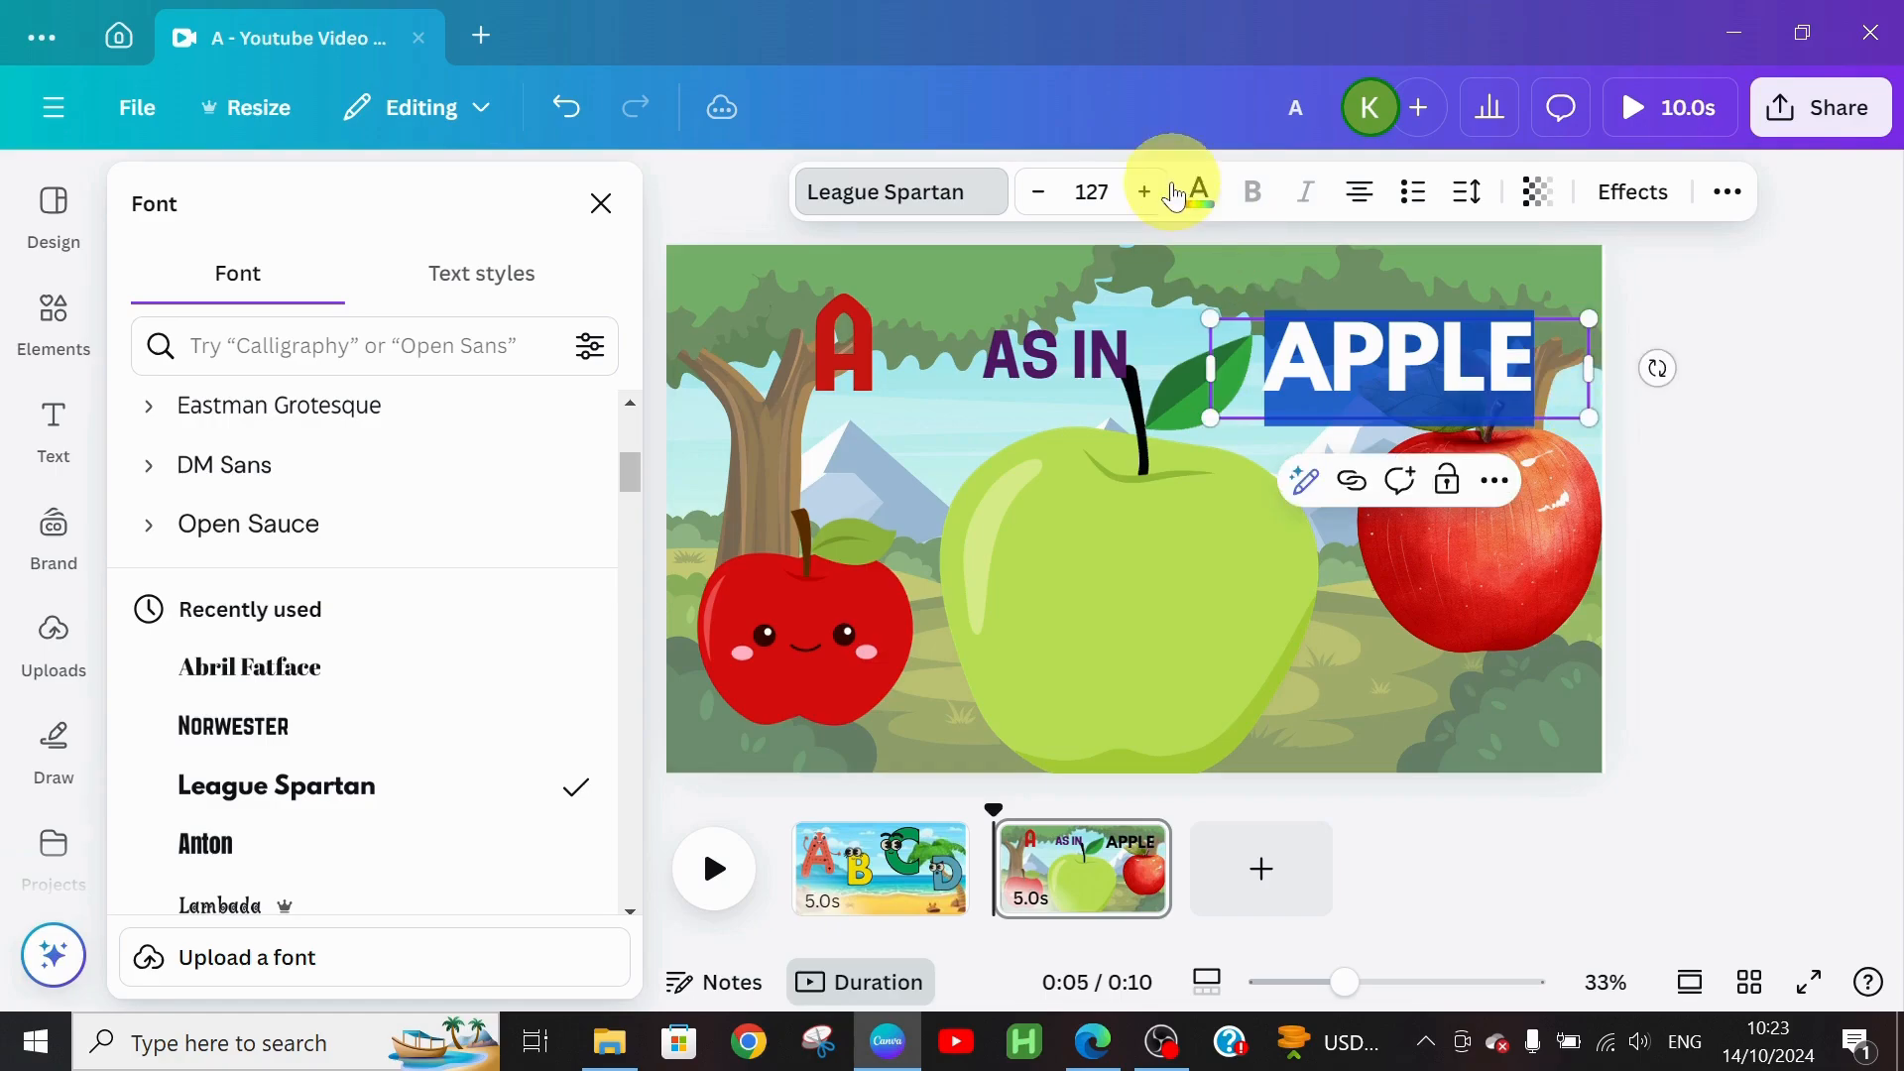
pyautogui.click(1149, 192)
pyautogui.click(1149, 192)
pyautogui.click(1150, 192)
pyautogui.click(1149, 193)
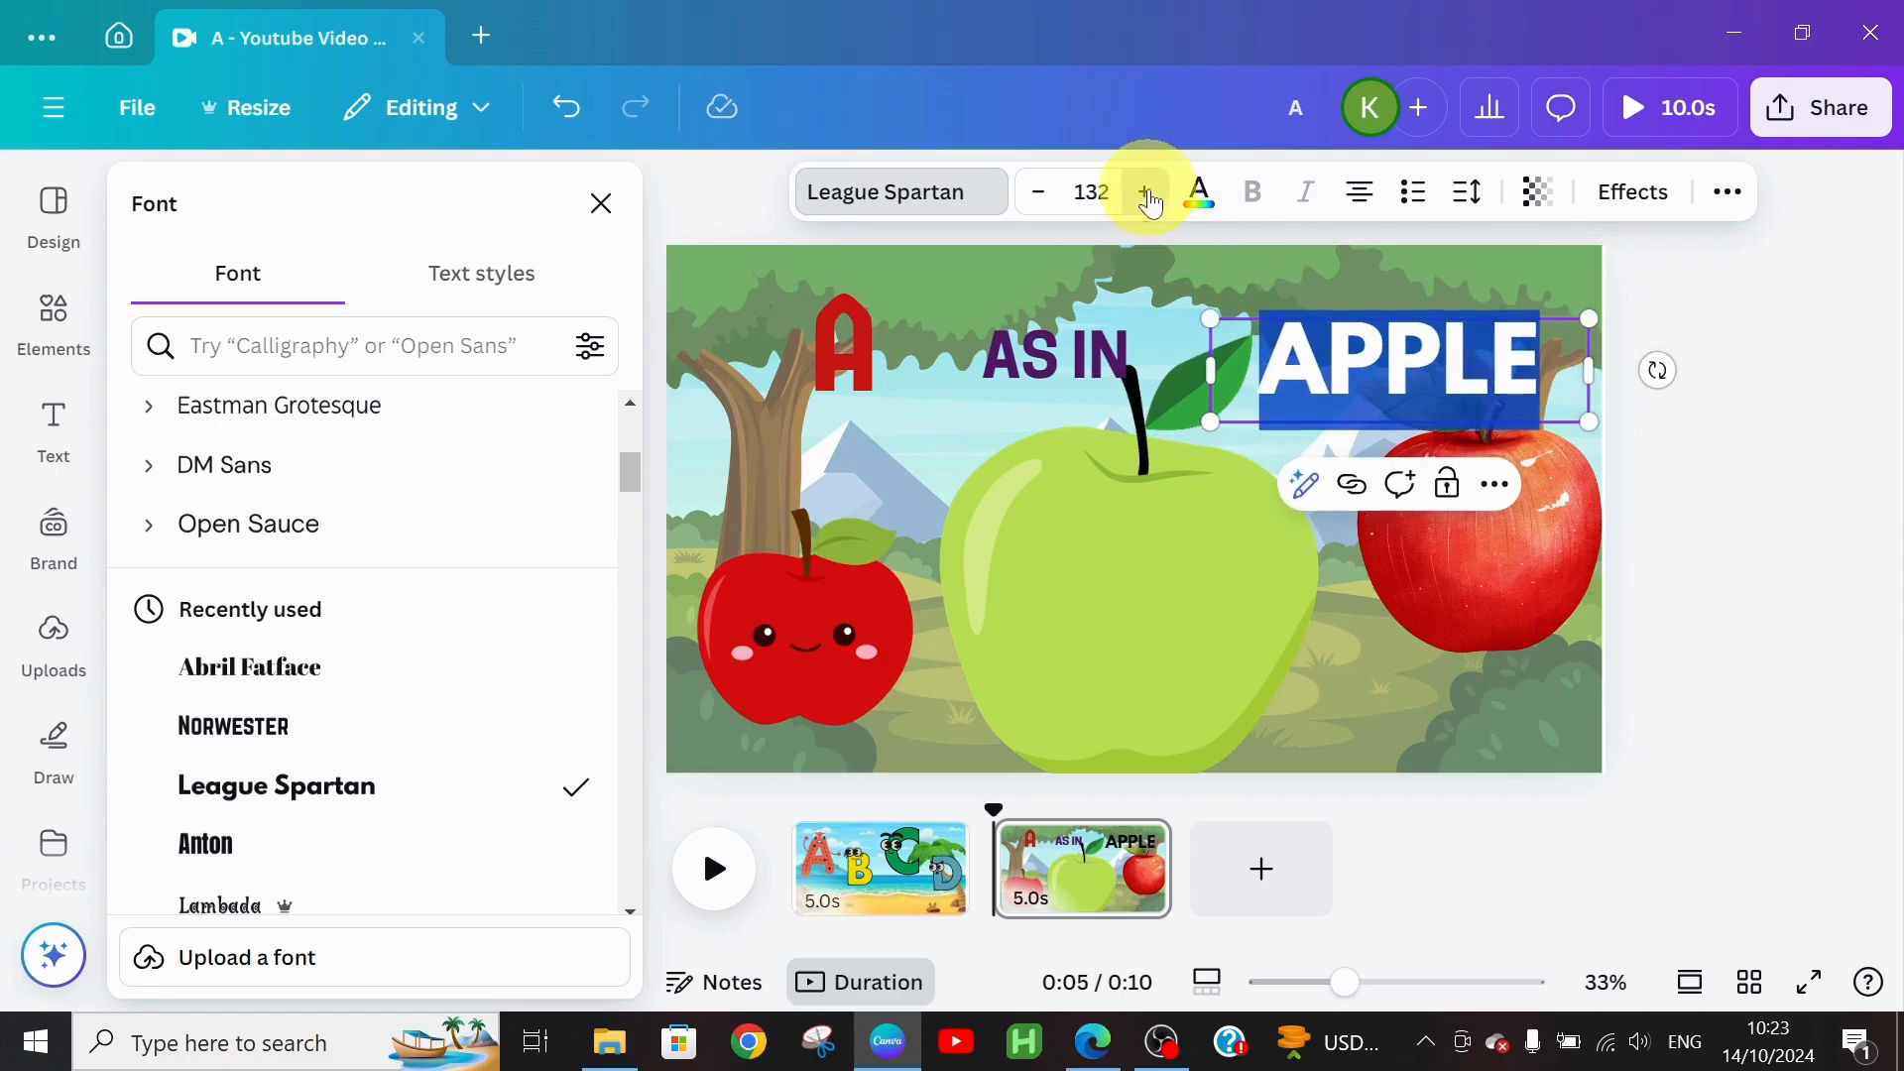
pyautogui.click(1149, 193)
pyautogui.click(1149, 192)
pyautogui.click(1149, 192)
pyautogui.click(1150, 192)
pyautogui.click(1502, 691)
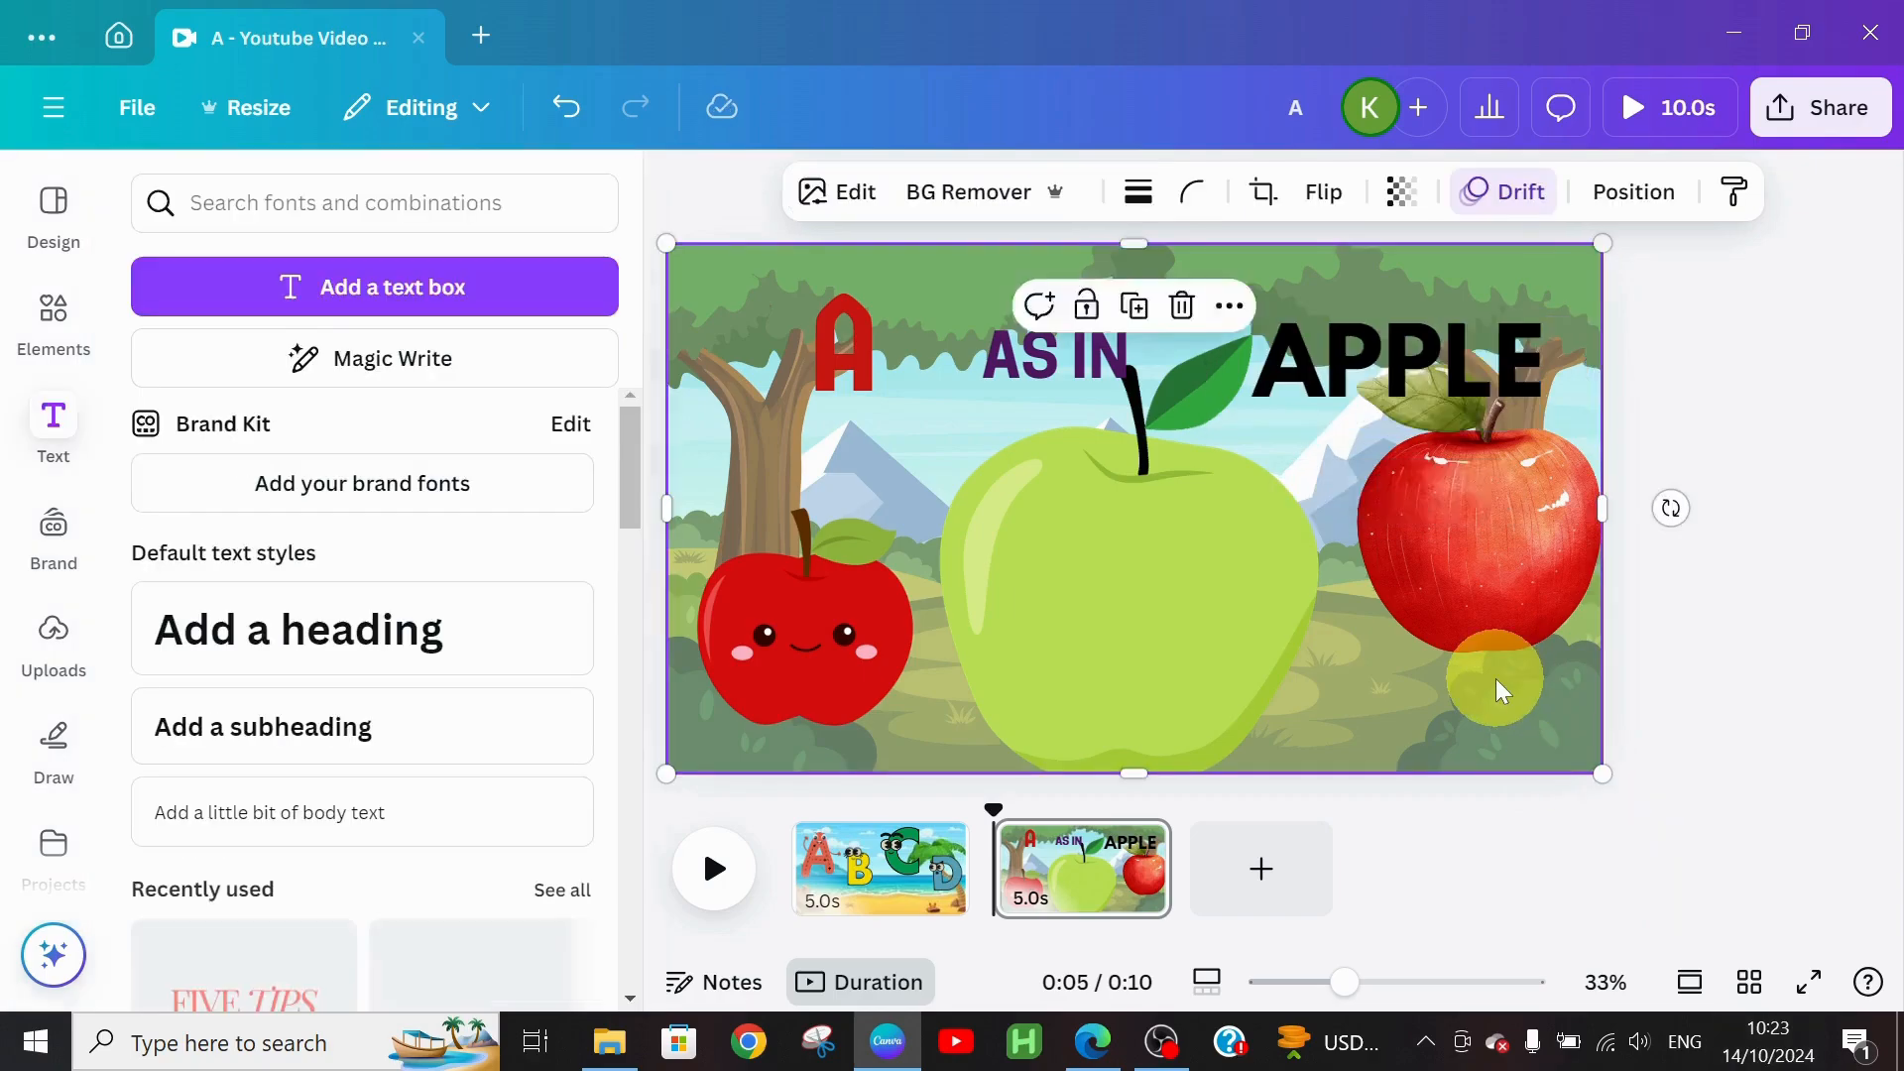
# Step: Shift the "APPLE" heading slightly up and color it with the deep red from the apple photo colors
pyautogui.click(1465, 382)
pyautogui.moveTo(1460, 371); pyautogui.dragTo(1474, 350)
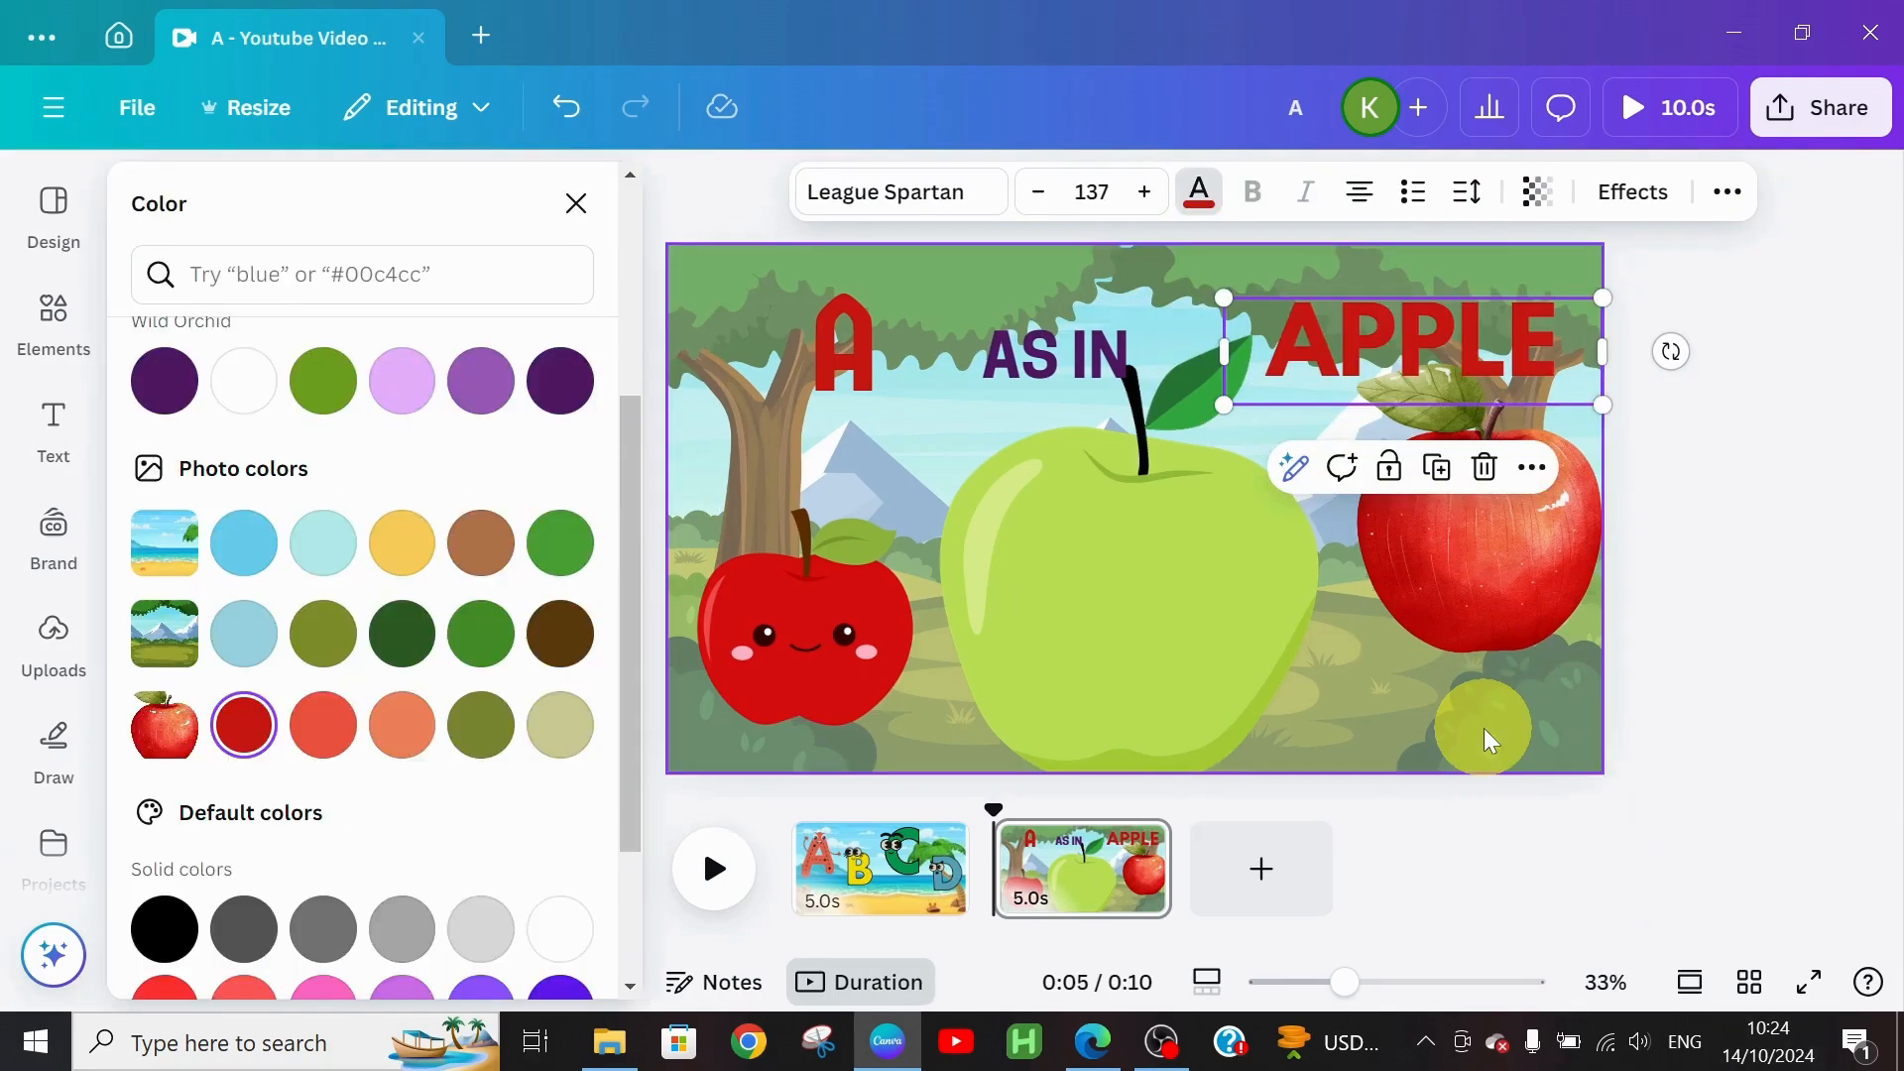
pyautogui.click(1486, 736)
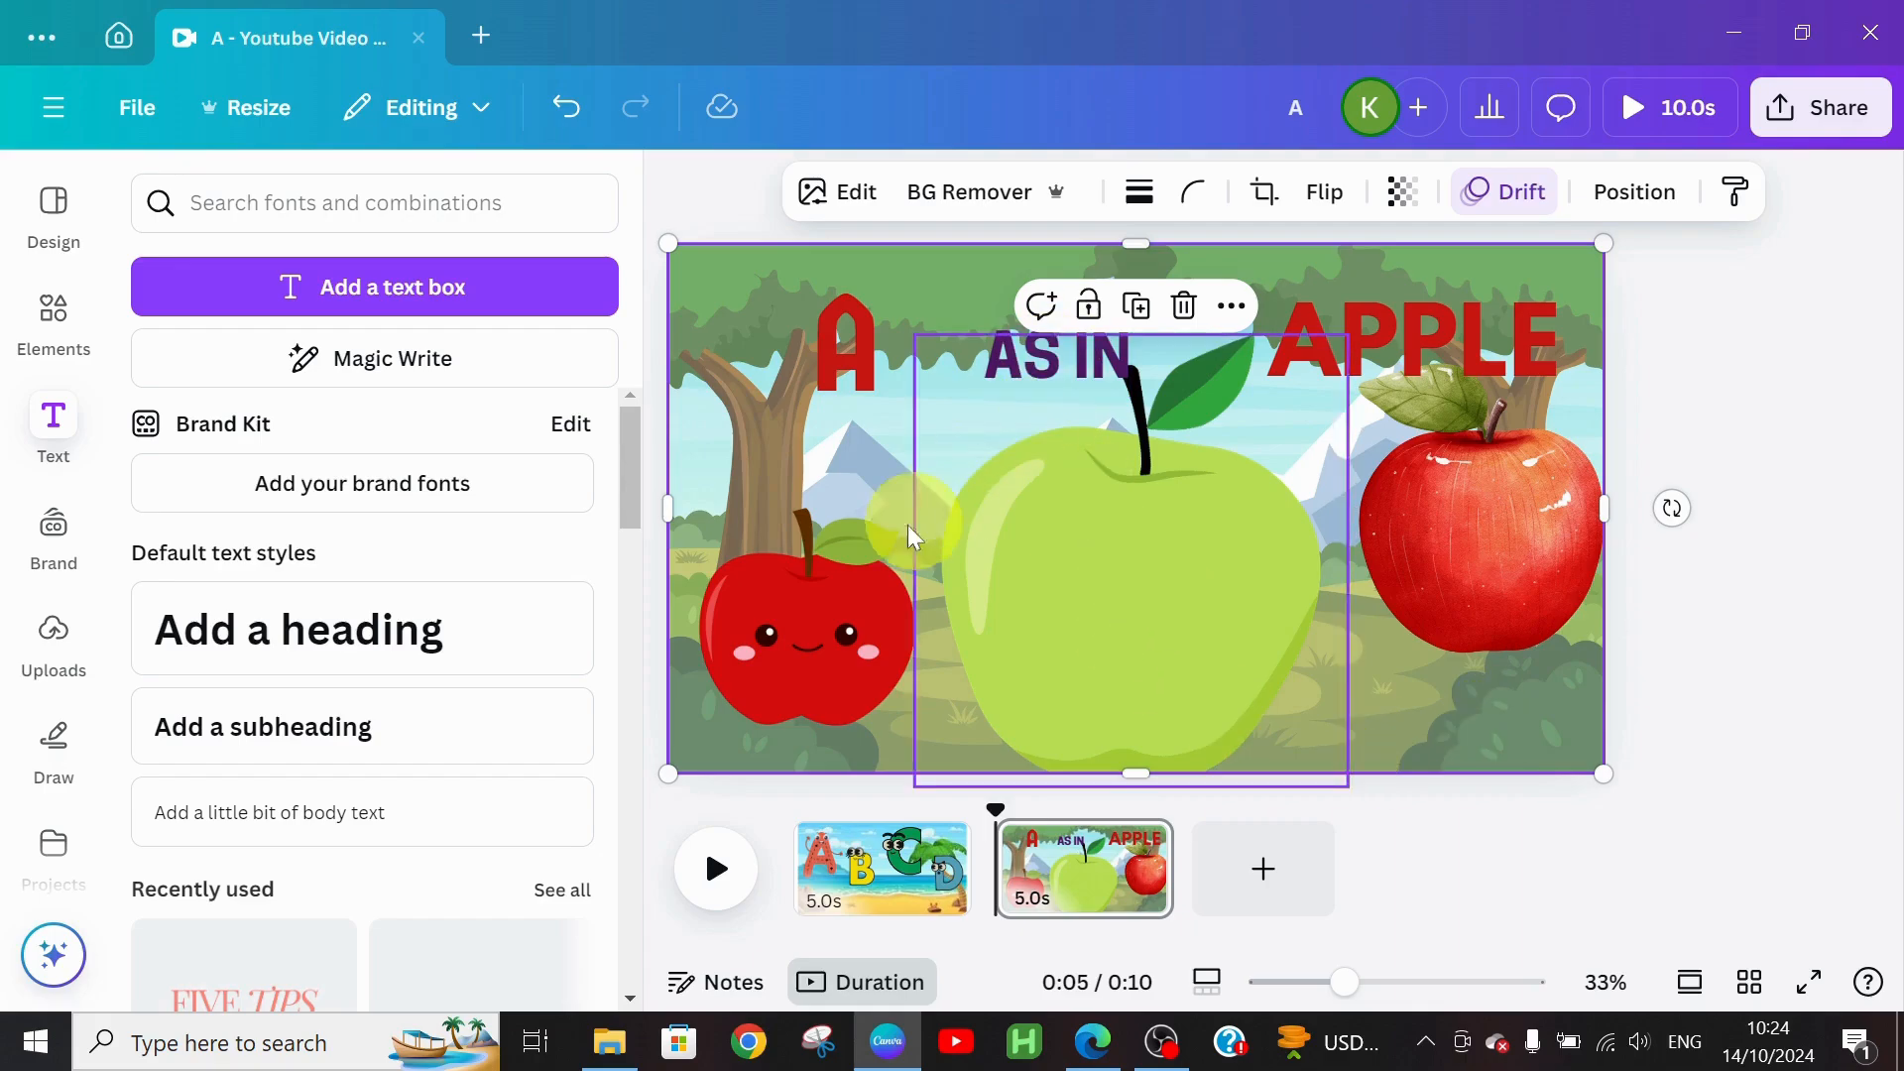
# Step: Create a custom animation for the smiling red apple with a freehand movement path around its position, and add the Pulse effect
pyautogui.click(770, 627)
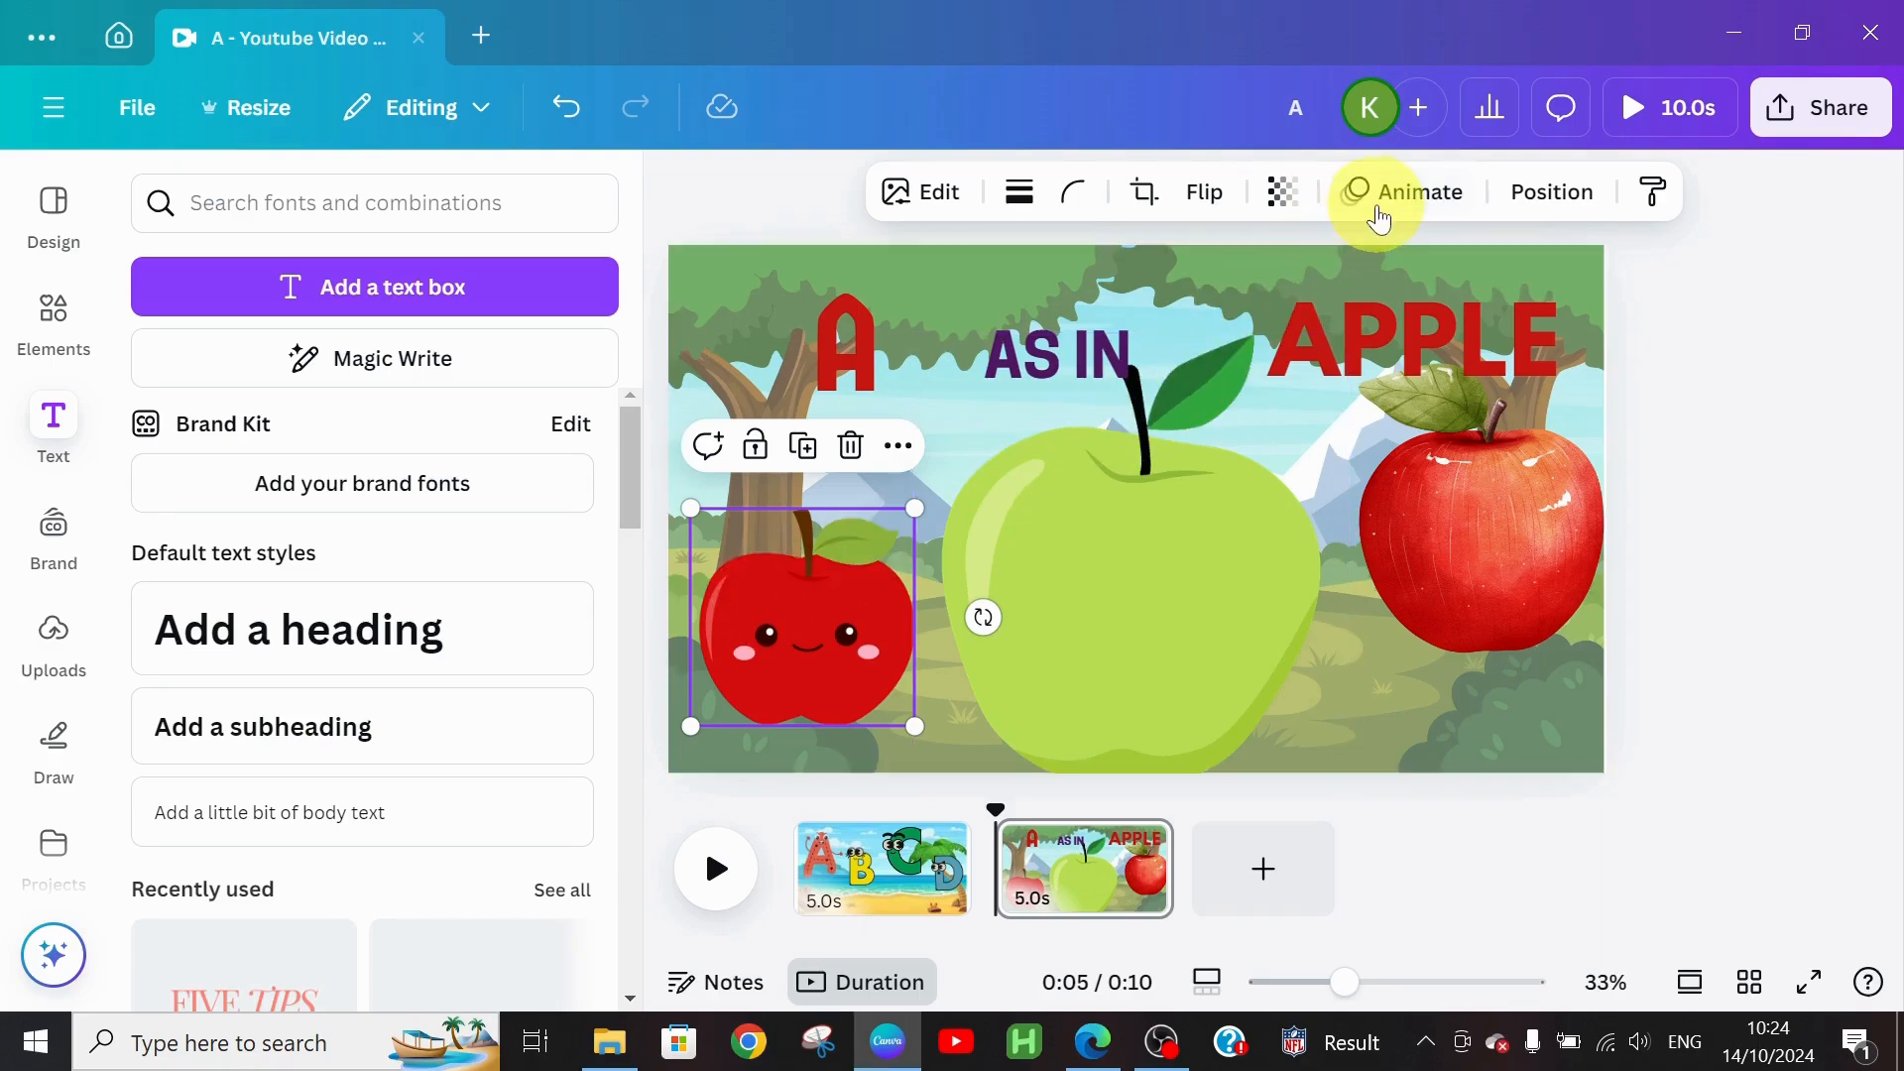
pyautogui.click(1378, 211)
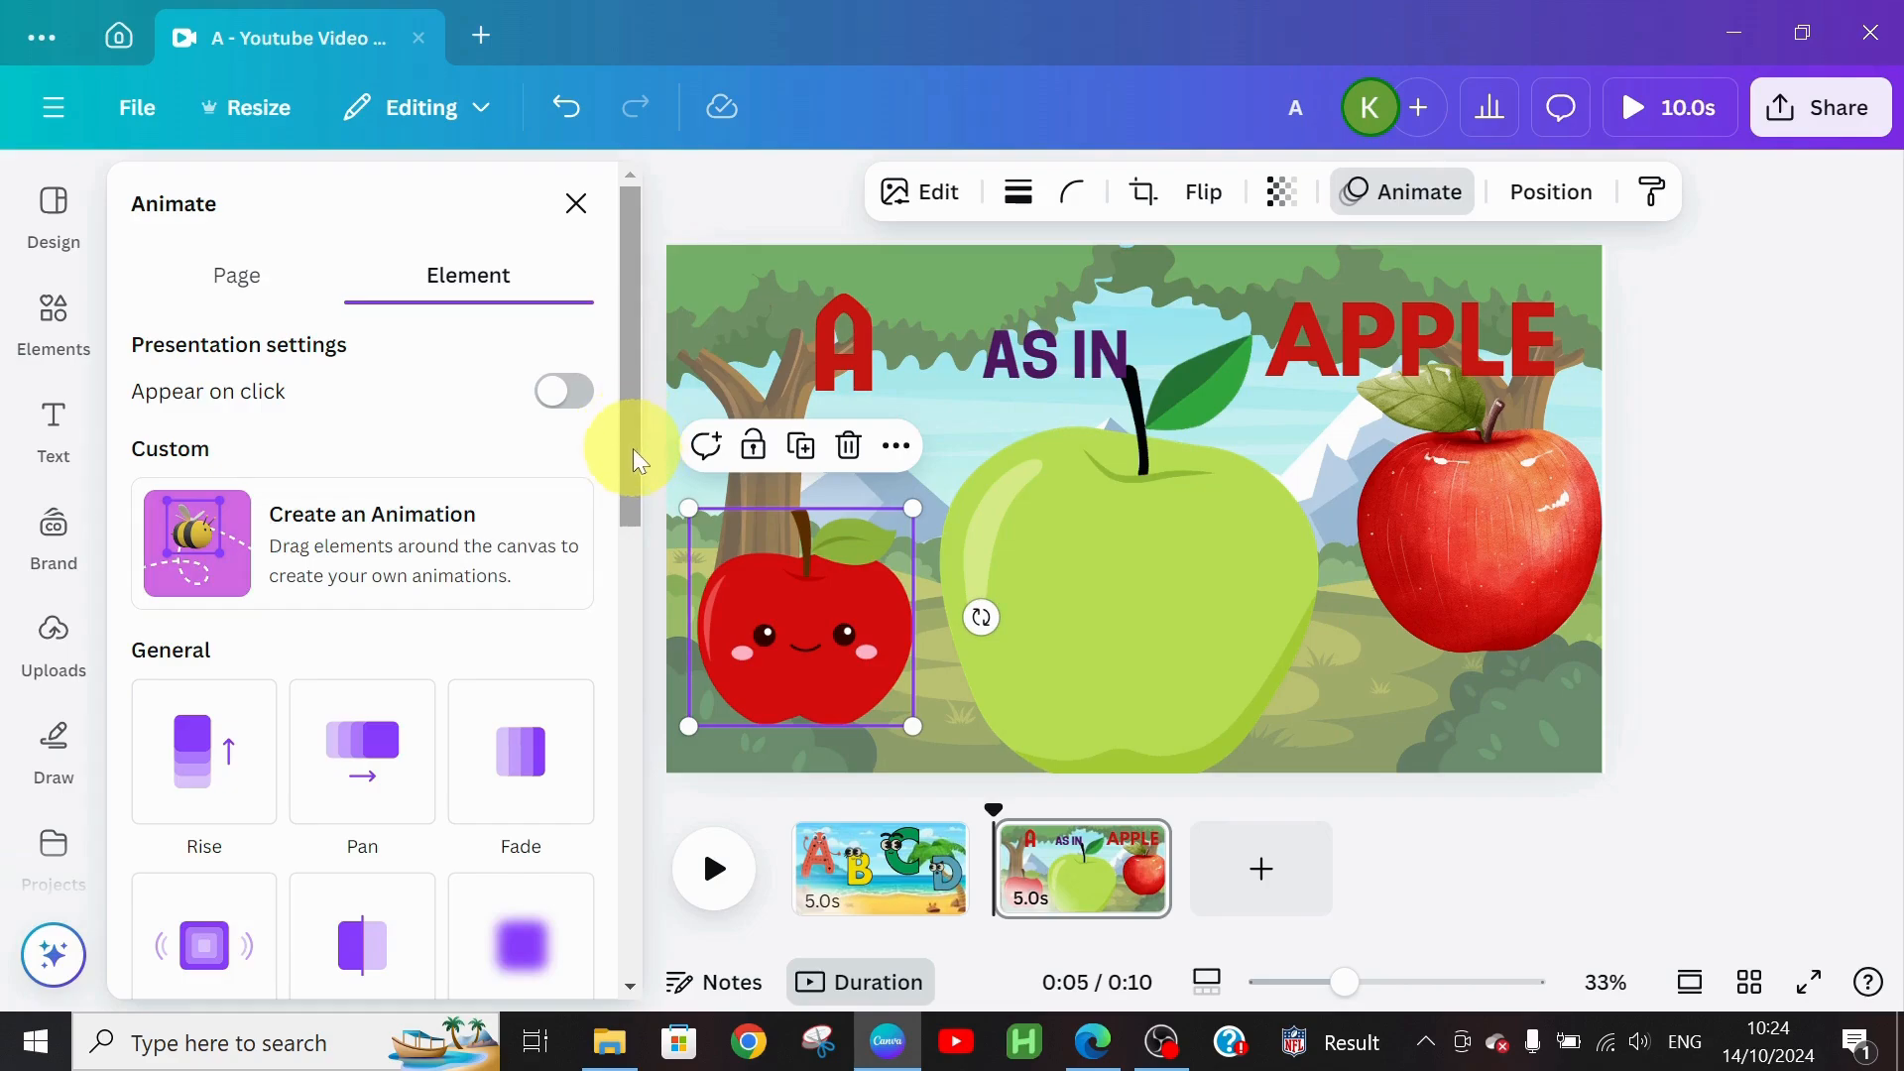
pyautogui.click(264, 524)
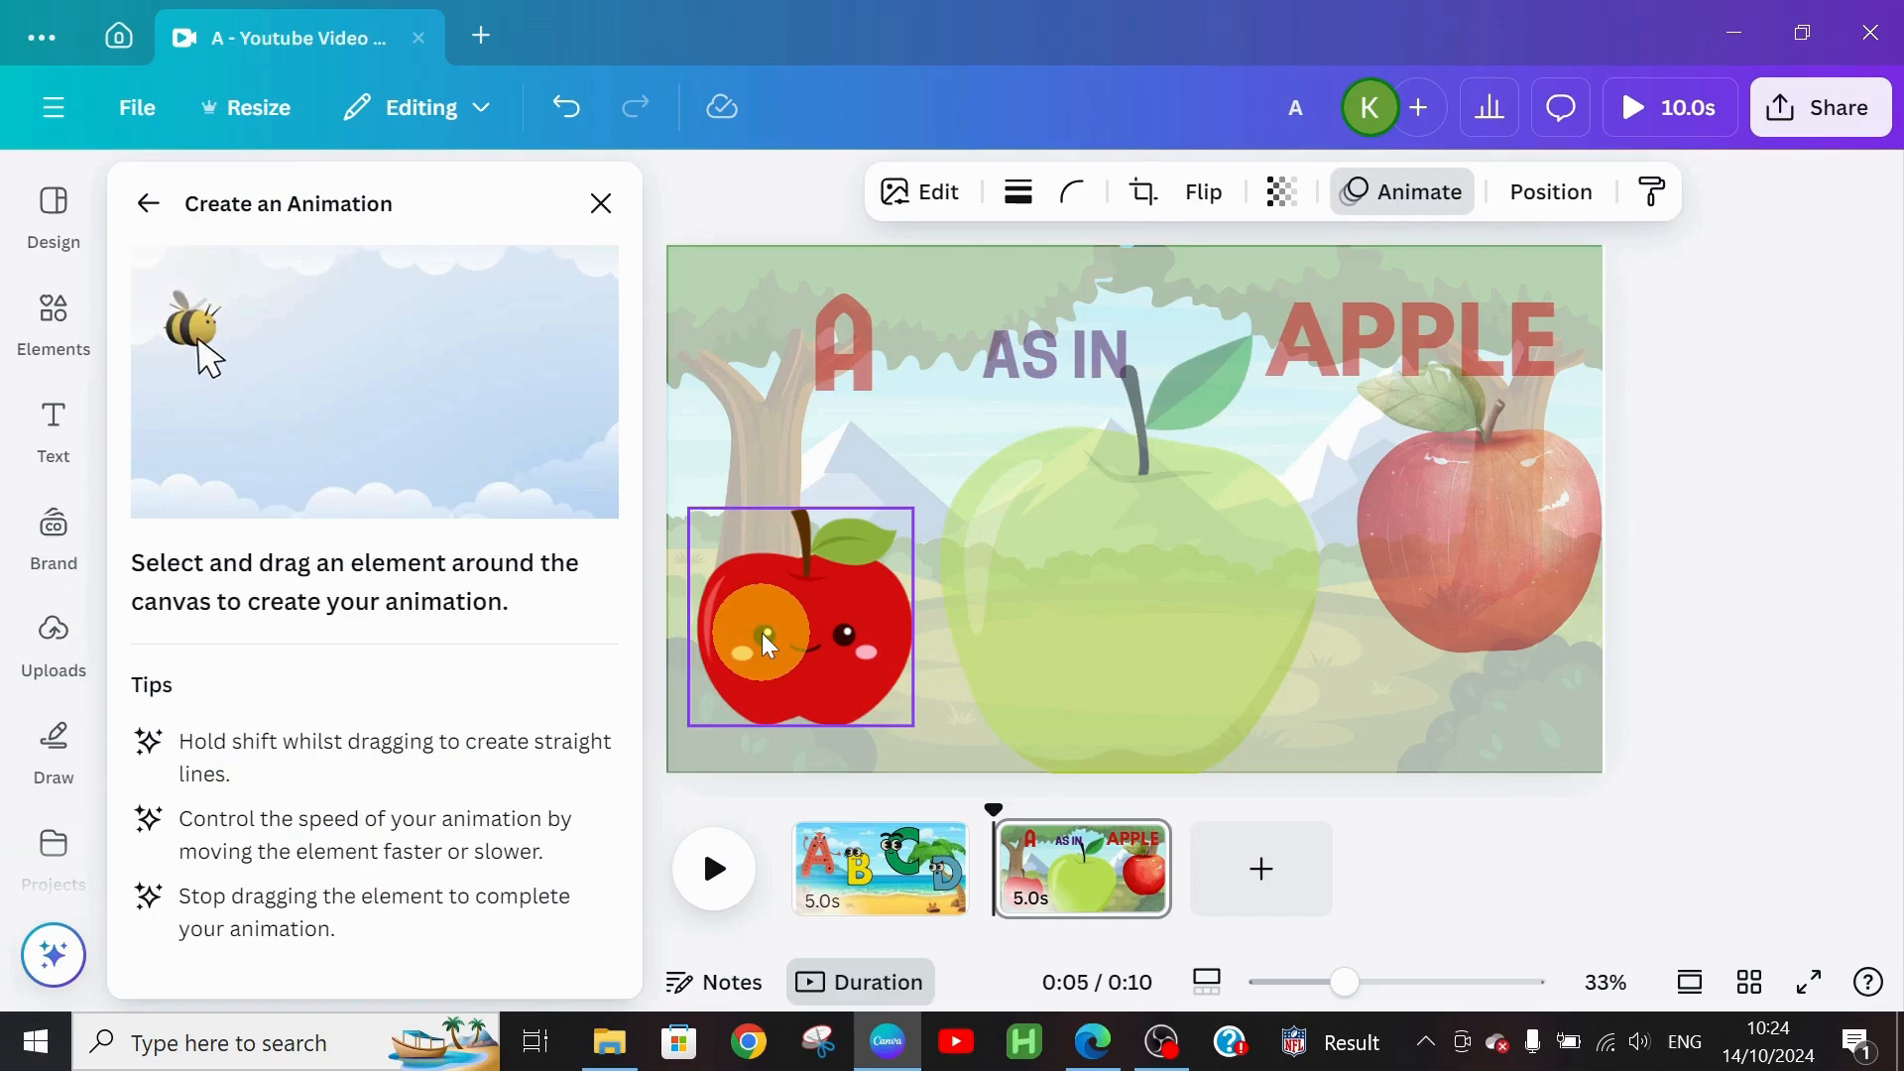
pyautogui.moveTo(768, 644)
pyautogui.mouseDown()
pyautogui.moveTo(751, 536)
pyautogui.moveTo(799, 550)
pyautogui.moveTo(799, 615)
pyautogui.moveTo(756, 694)
pyautogui.moveTo(742, 593)
pyautogui.mouseUp()
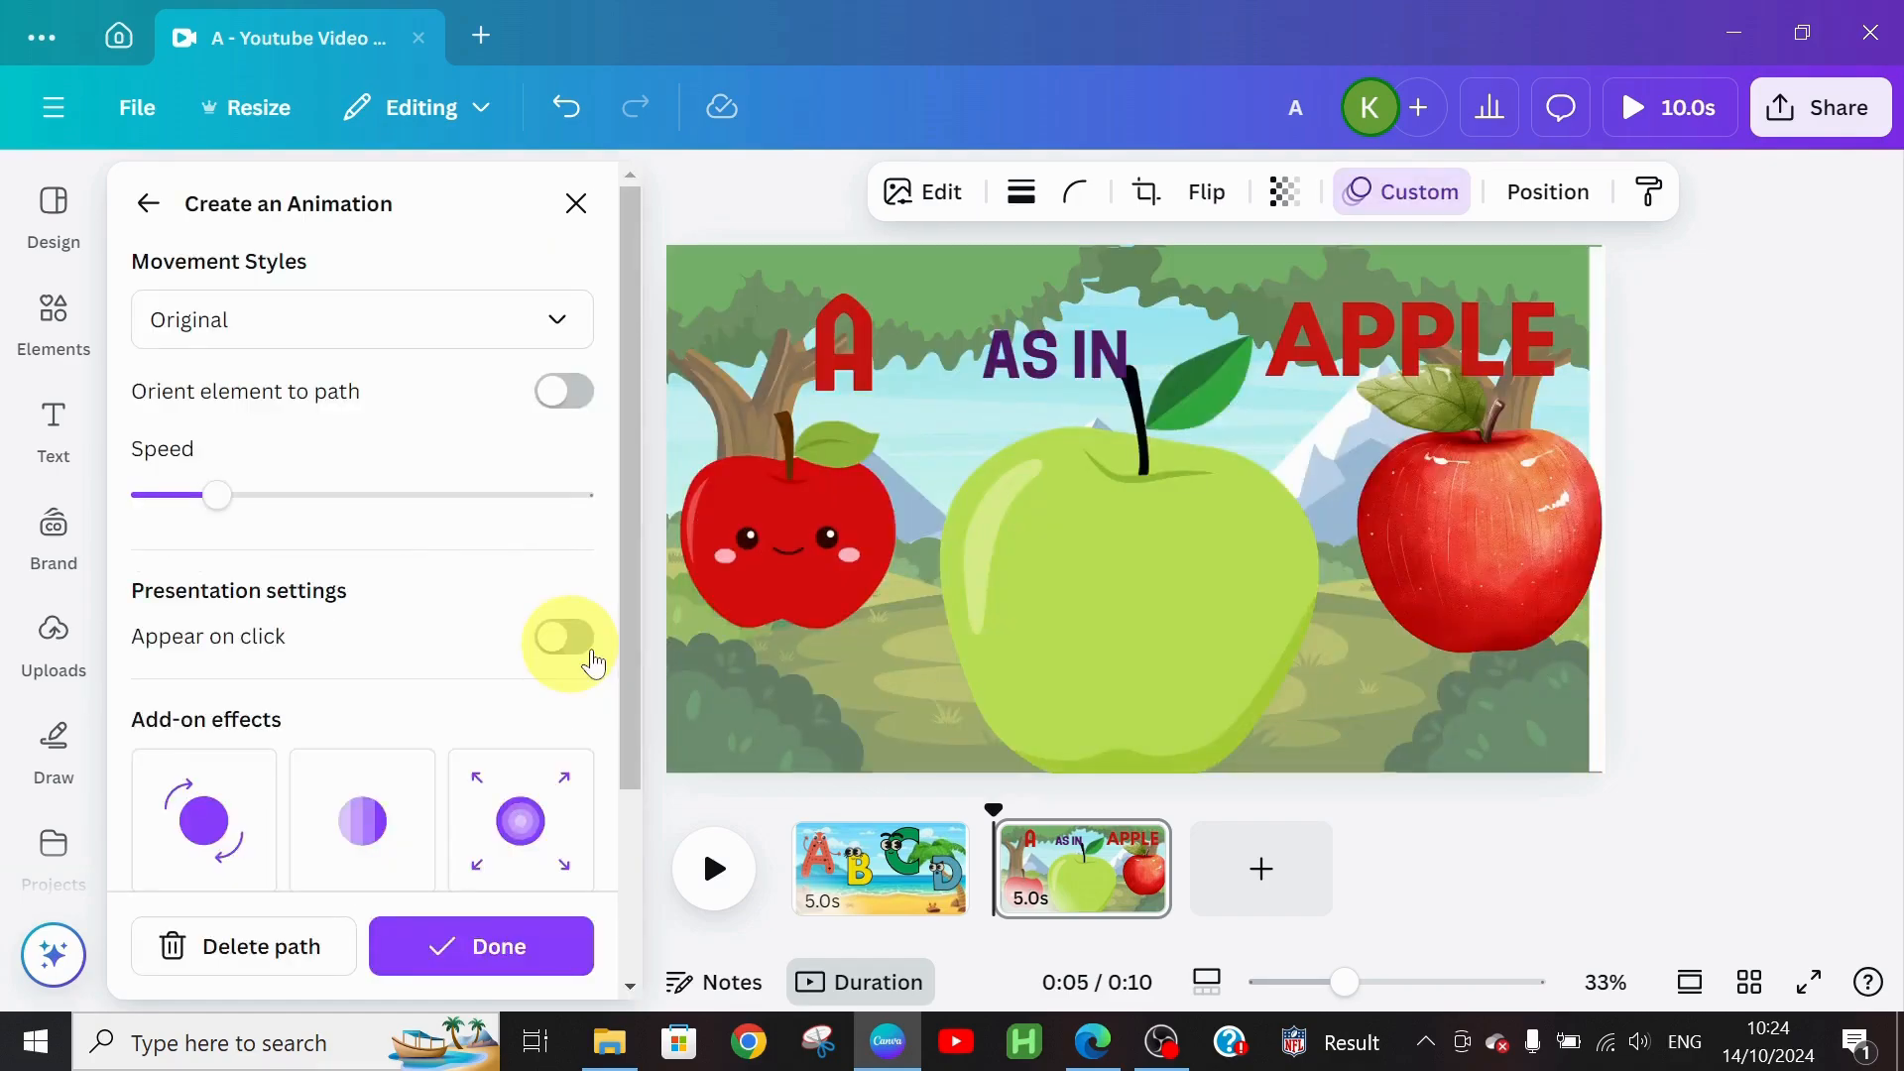
pyautogui.moveTo(629, 561); pyautogui.dragTo(631, 701)
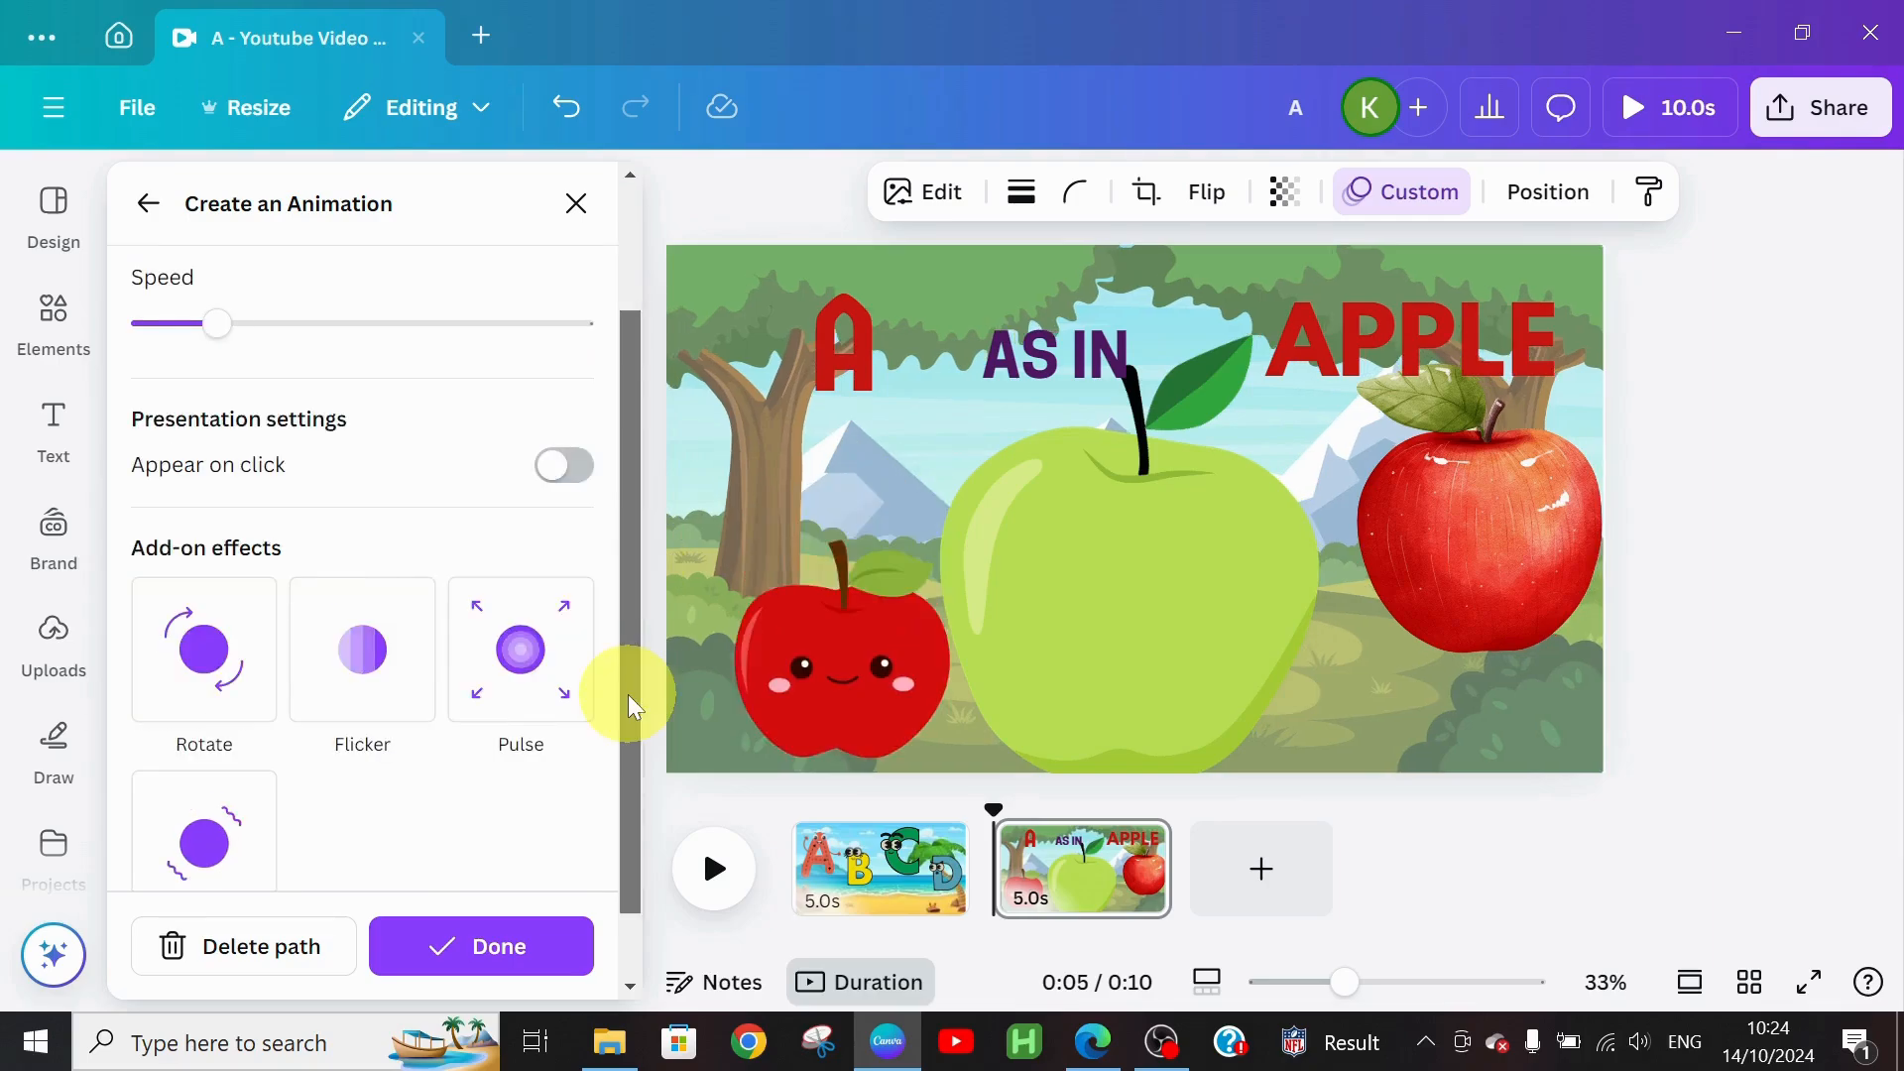
pyautogui.click(518, 643)
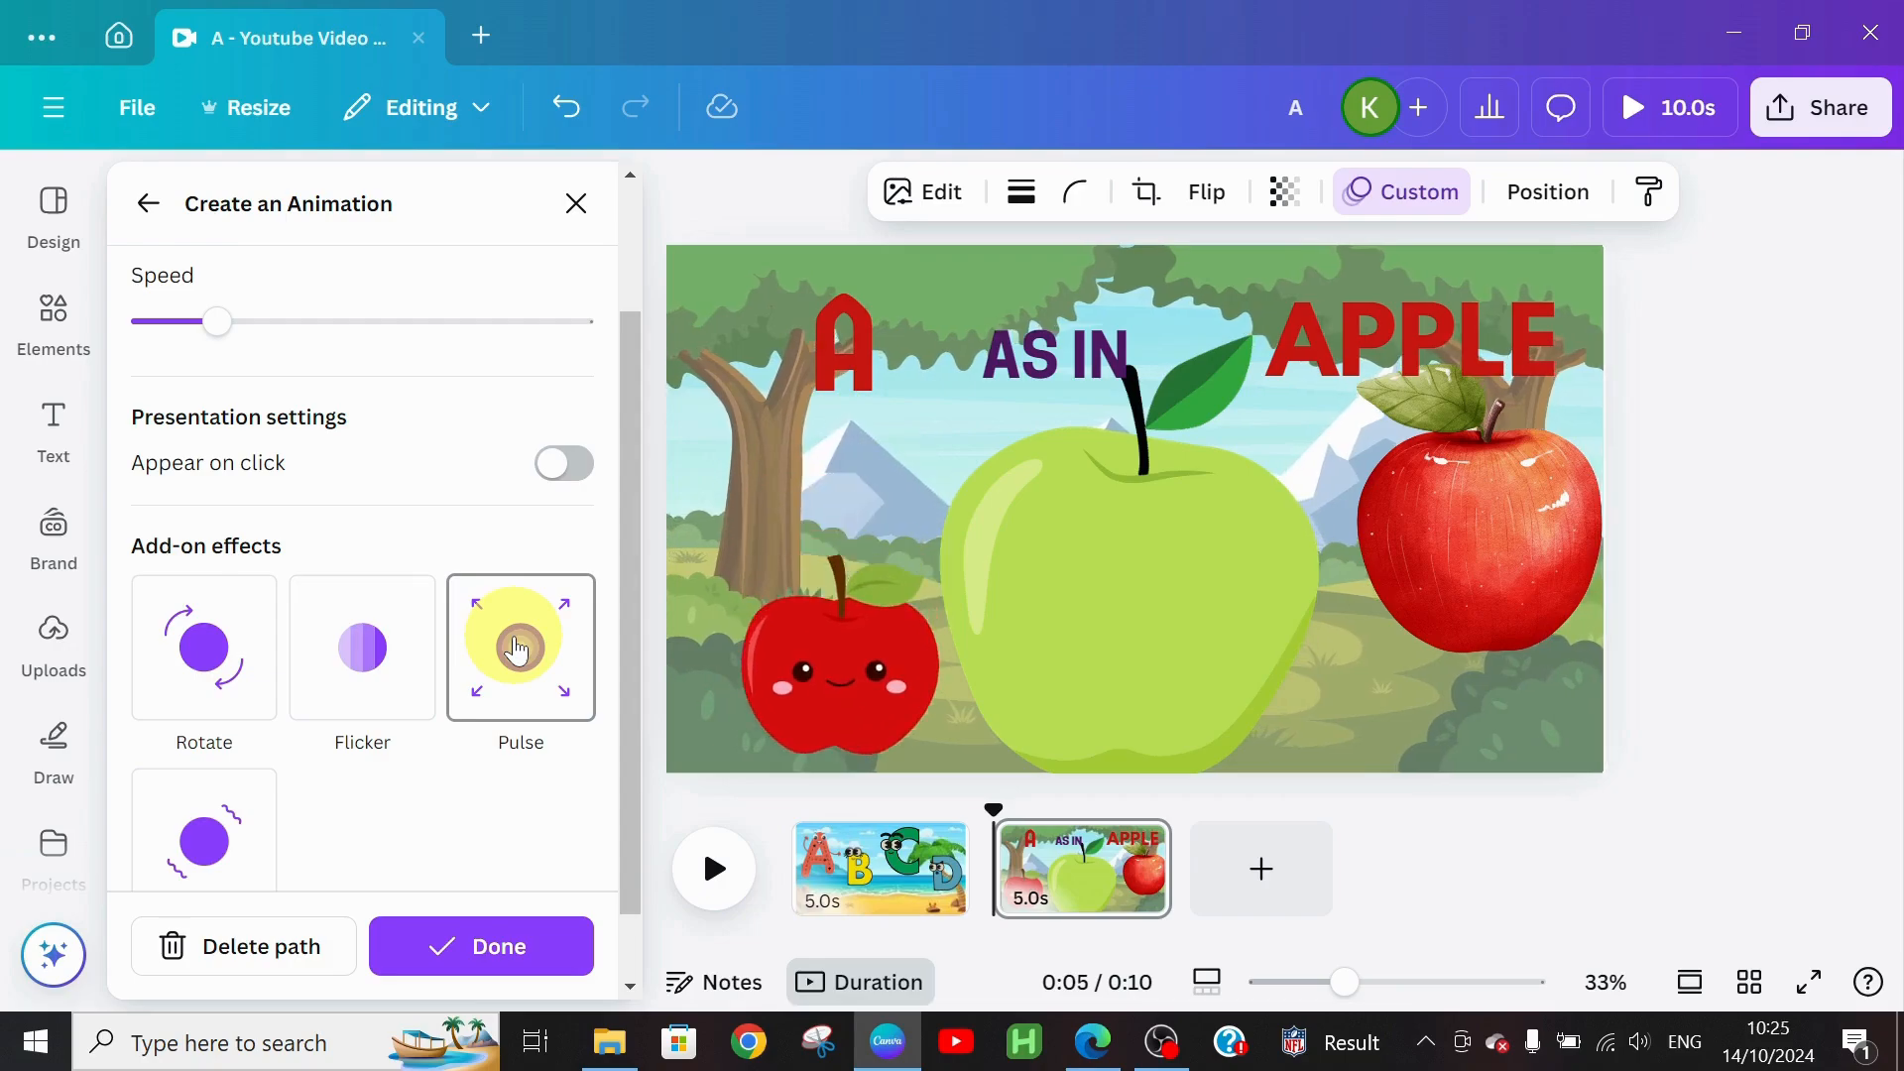
pyautogui.click(519, 647)
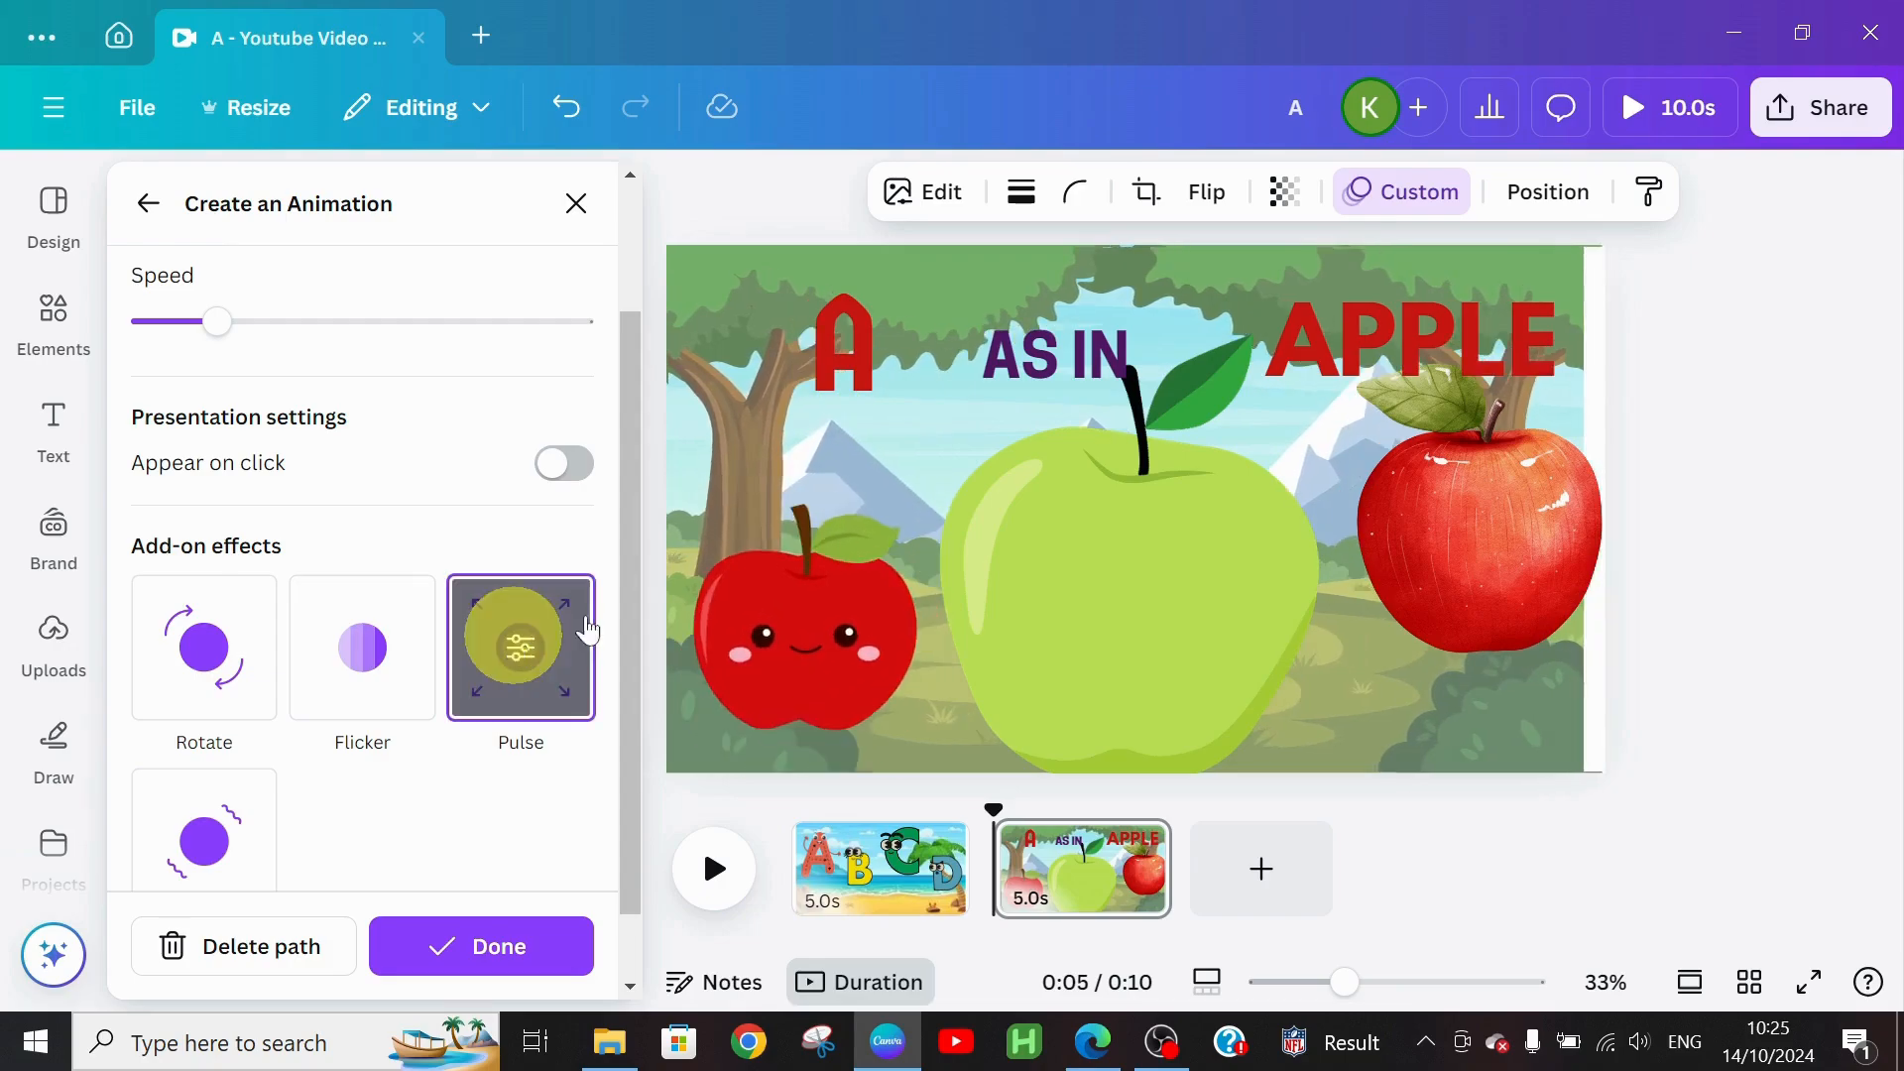
# Step: Give the green apple a custom looping movement path within its own area, with the Pulse add-on effect
pyautogui.click(1111, 569)
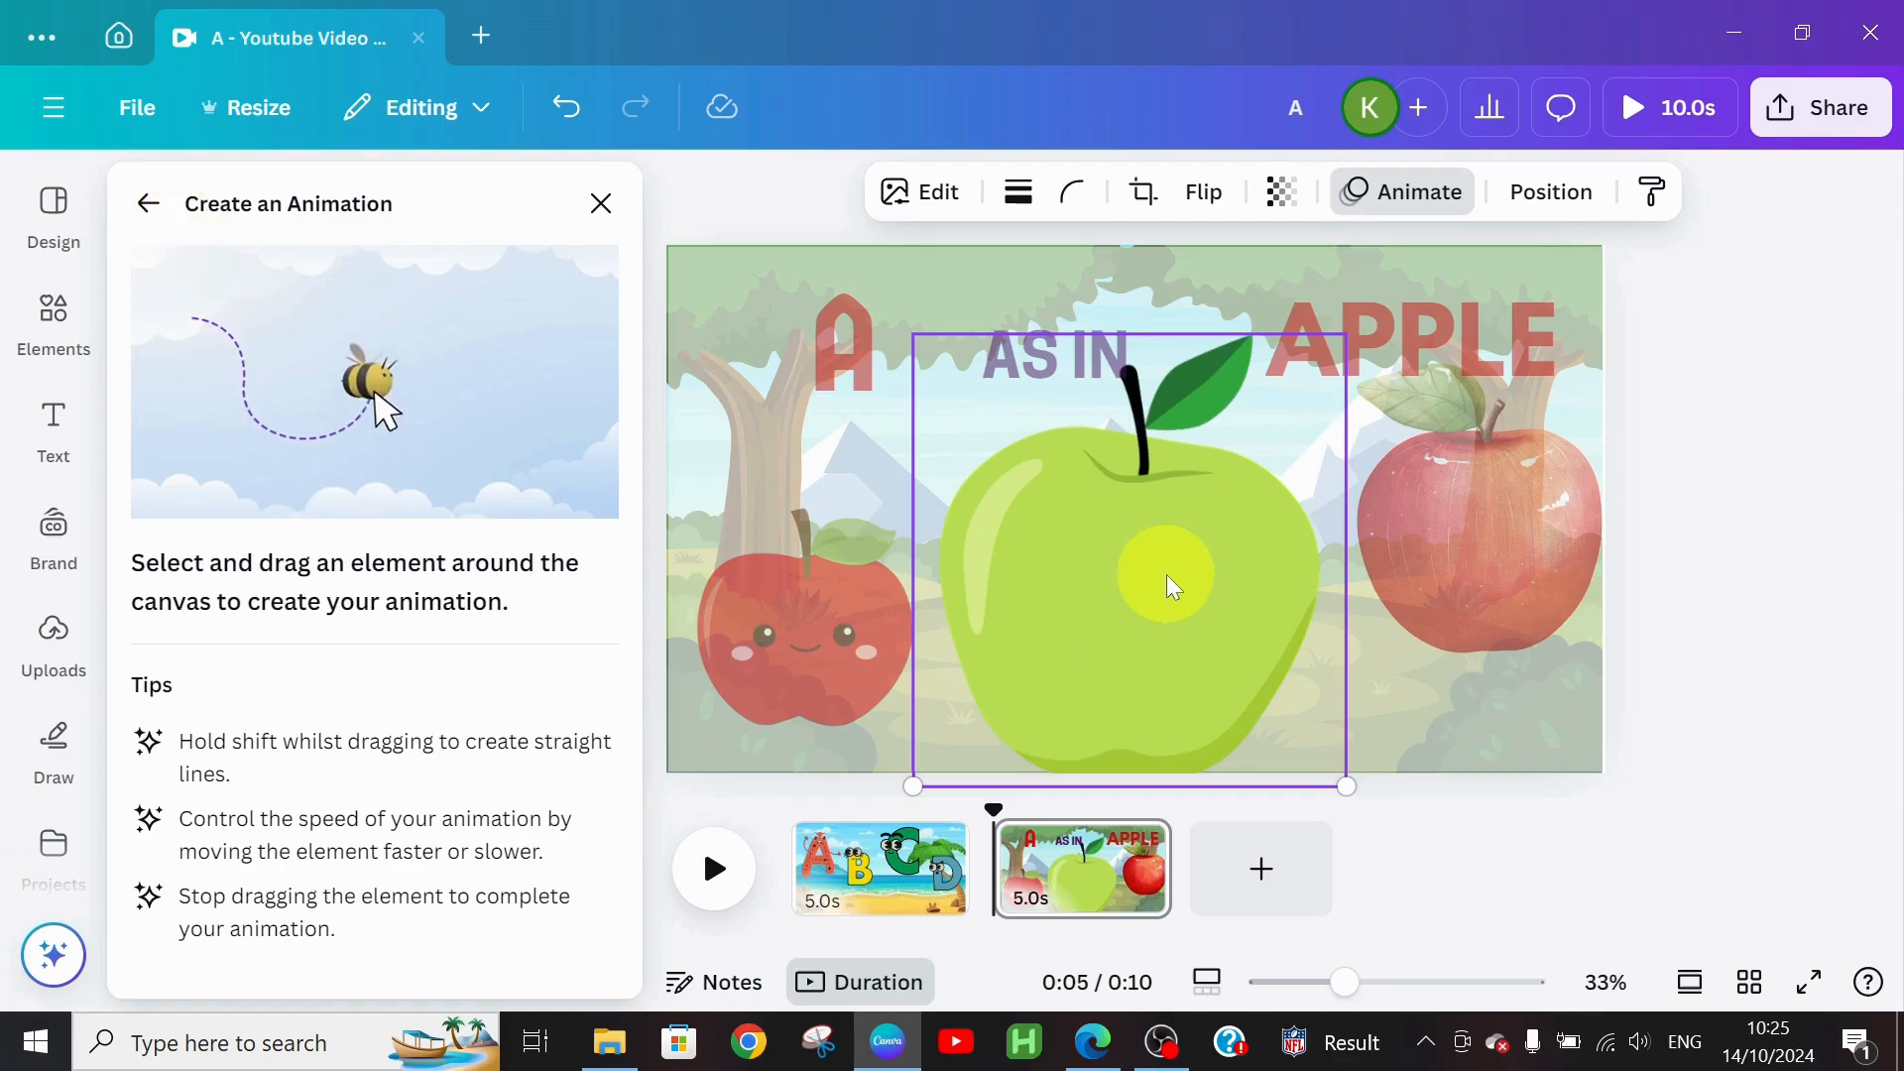
pyautogui.moveTo(1173, 587)
pyautogui.mouseDown()
pyautogui.moveTo(1118, 628)
pyautogui.moveTo(1140, 656)
pyautogui.moveTo(1191, 625)
pyautogui.moveTo(1205, 533)
pyautogui.moveTo(898, 872)
pyautogui.mouseUp()
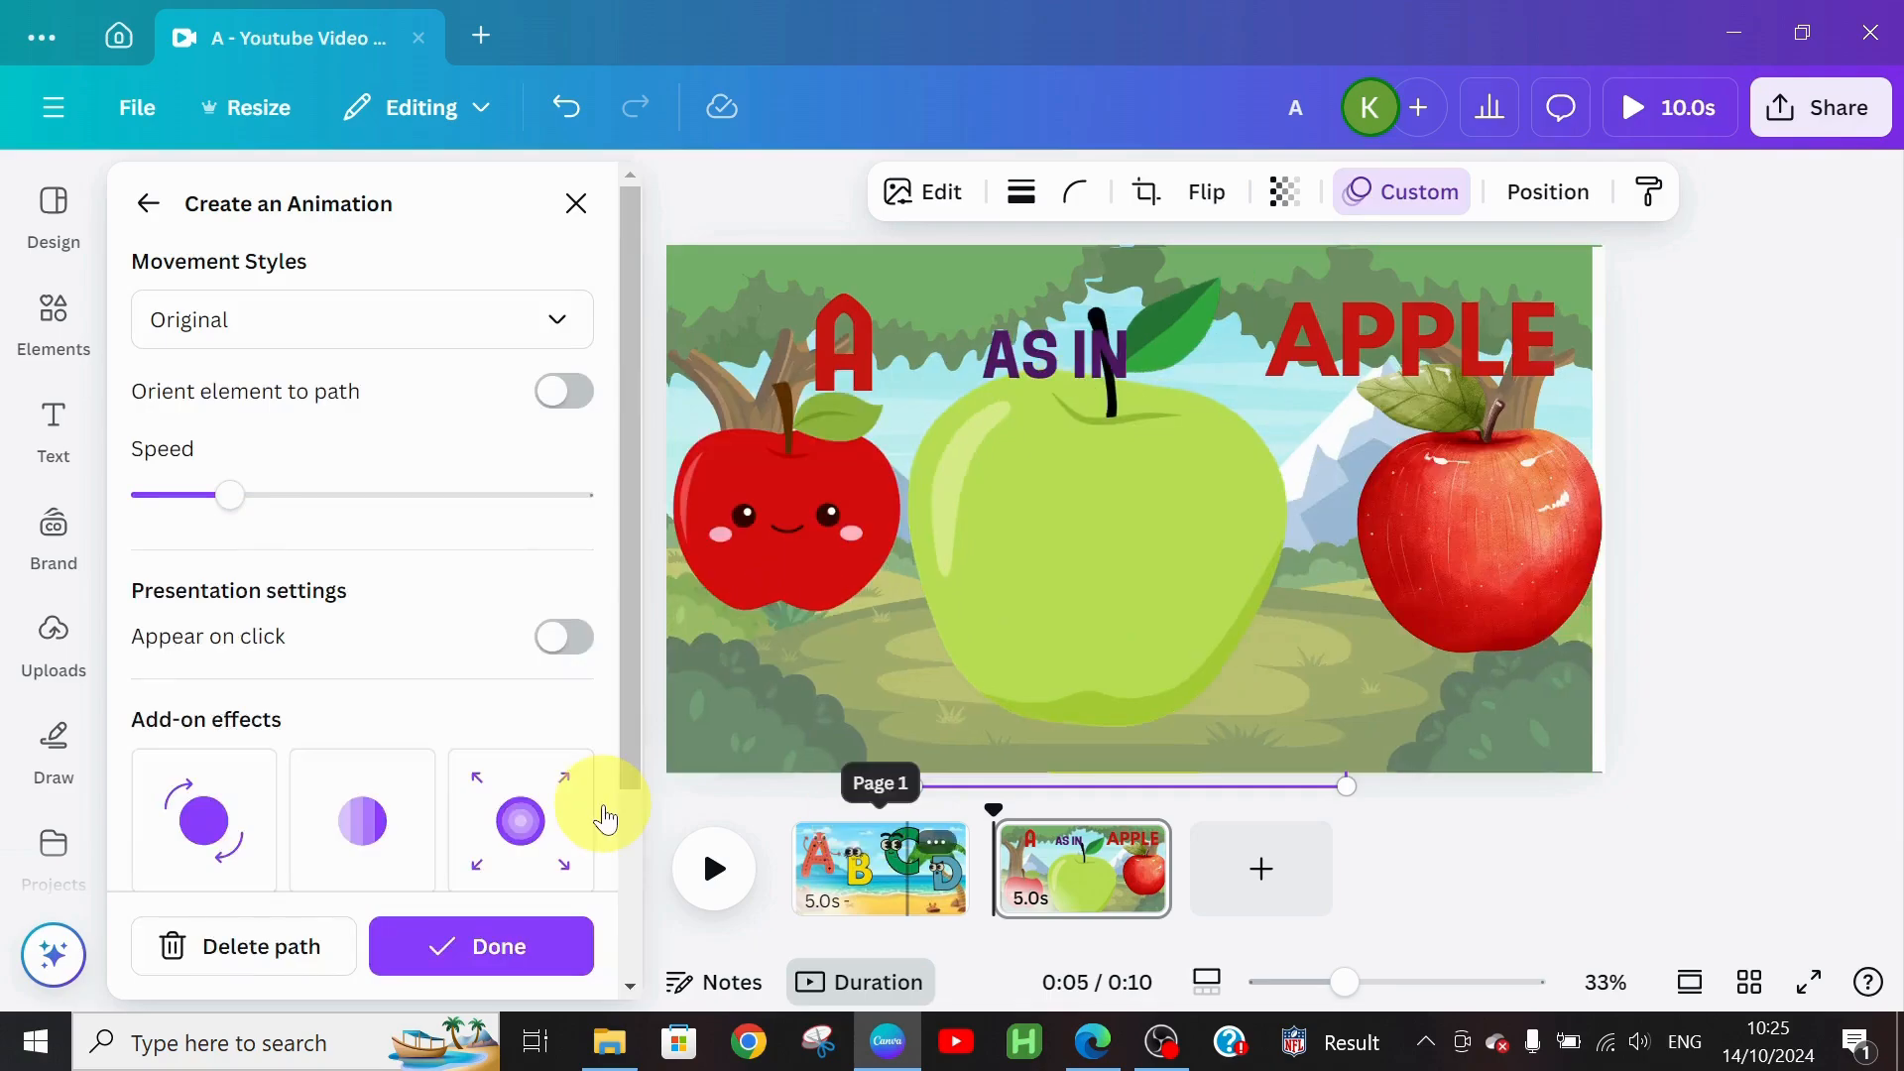
pyautogui.scroll(-3, 638, 729)
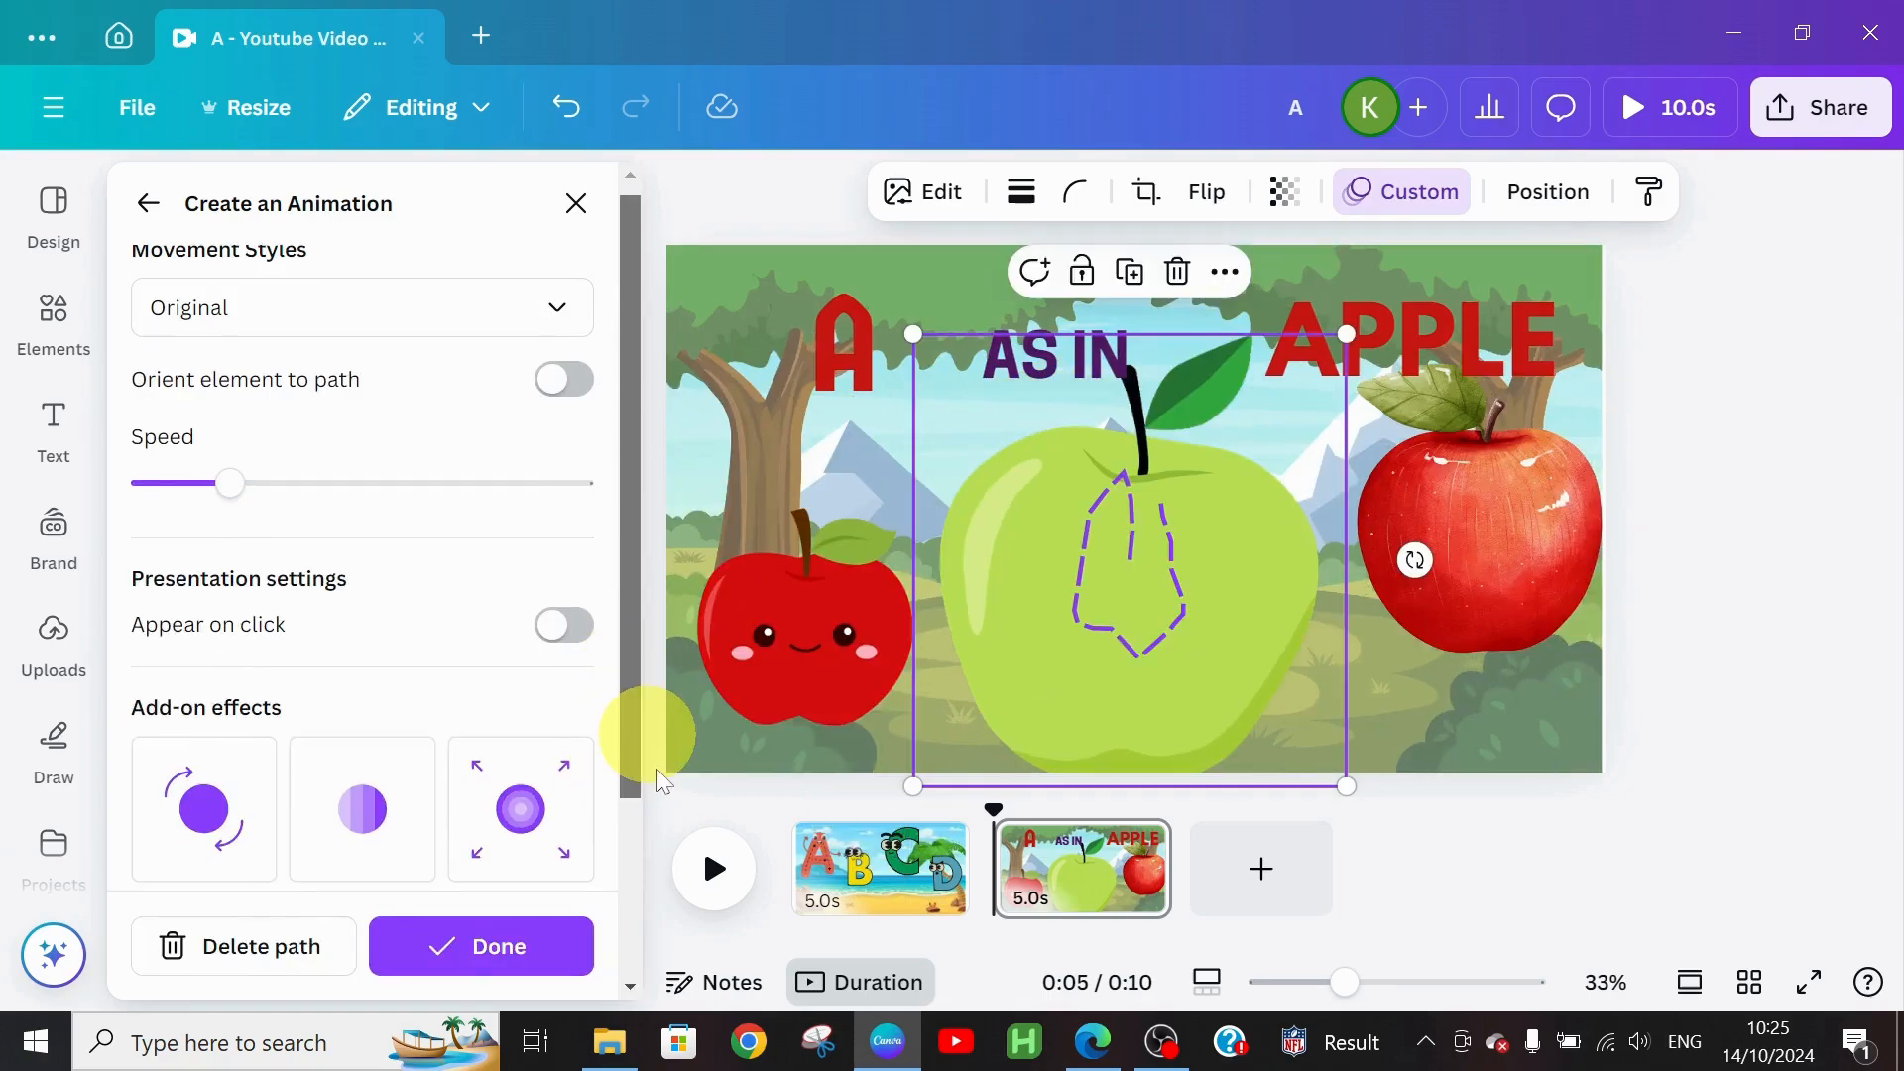
pyautogui.click(519, 678)
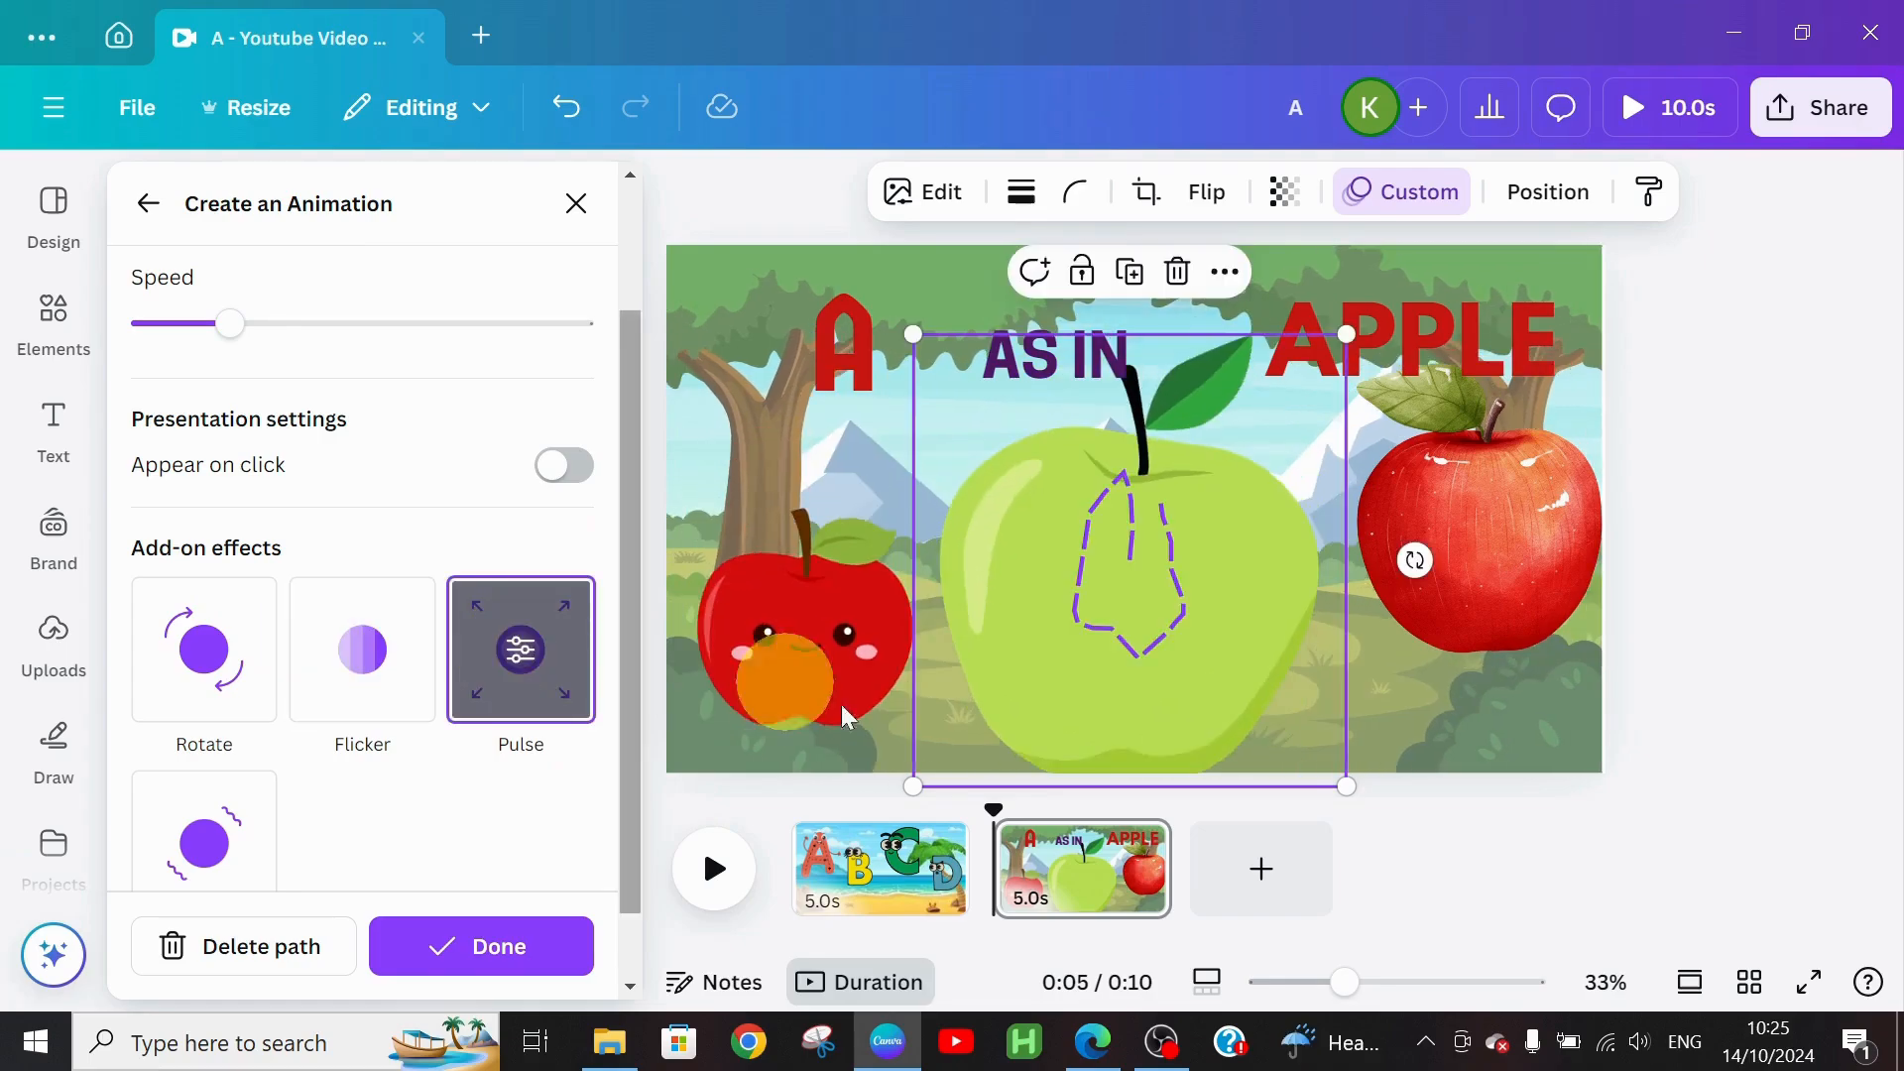
# Step: Give the realistic red apple a custom looping movement path with the Wiggle add-on effect
pyautogui.click(1482, 617)
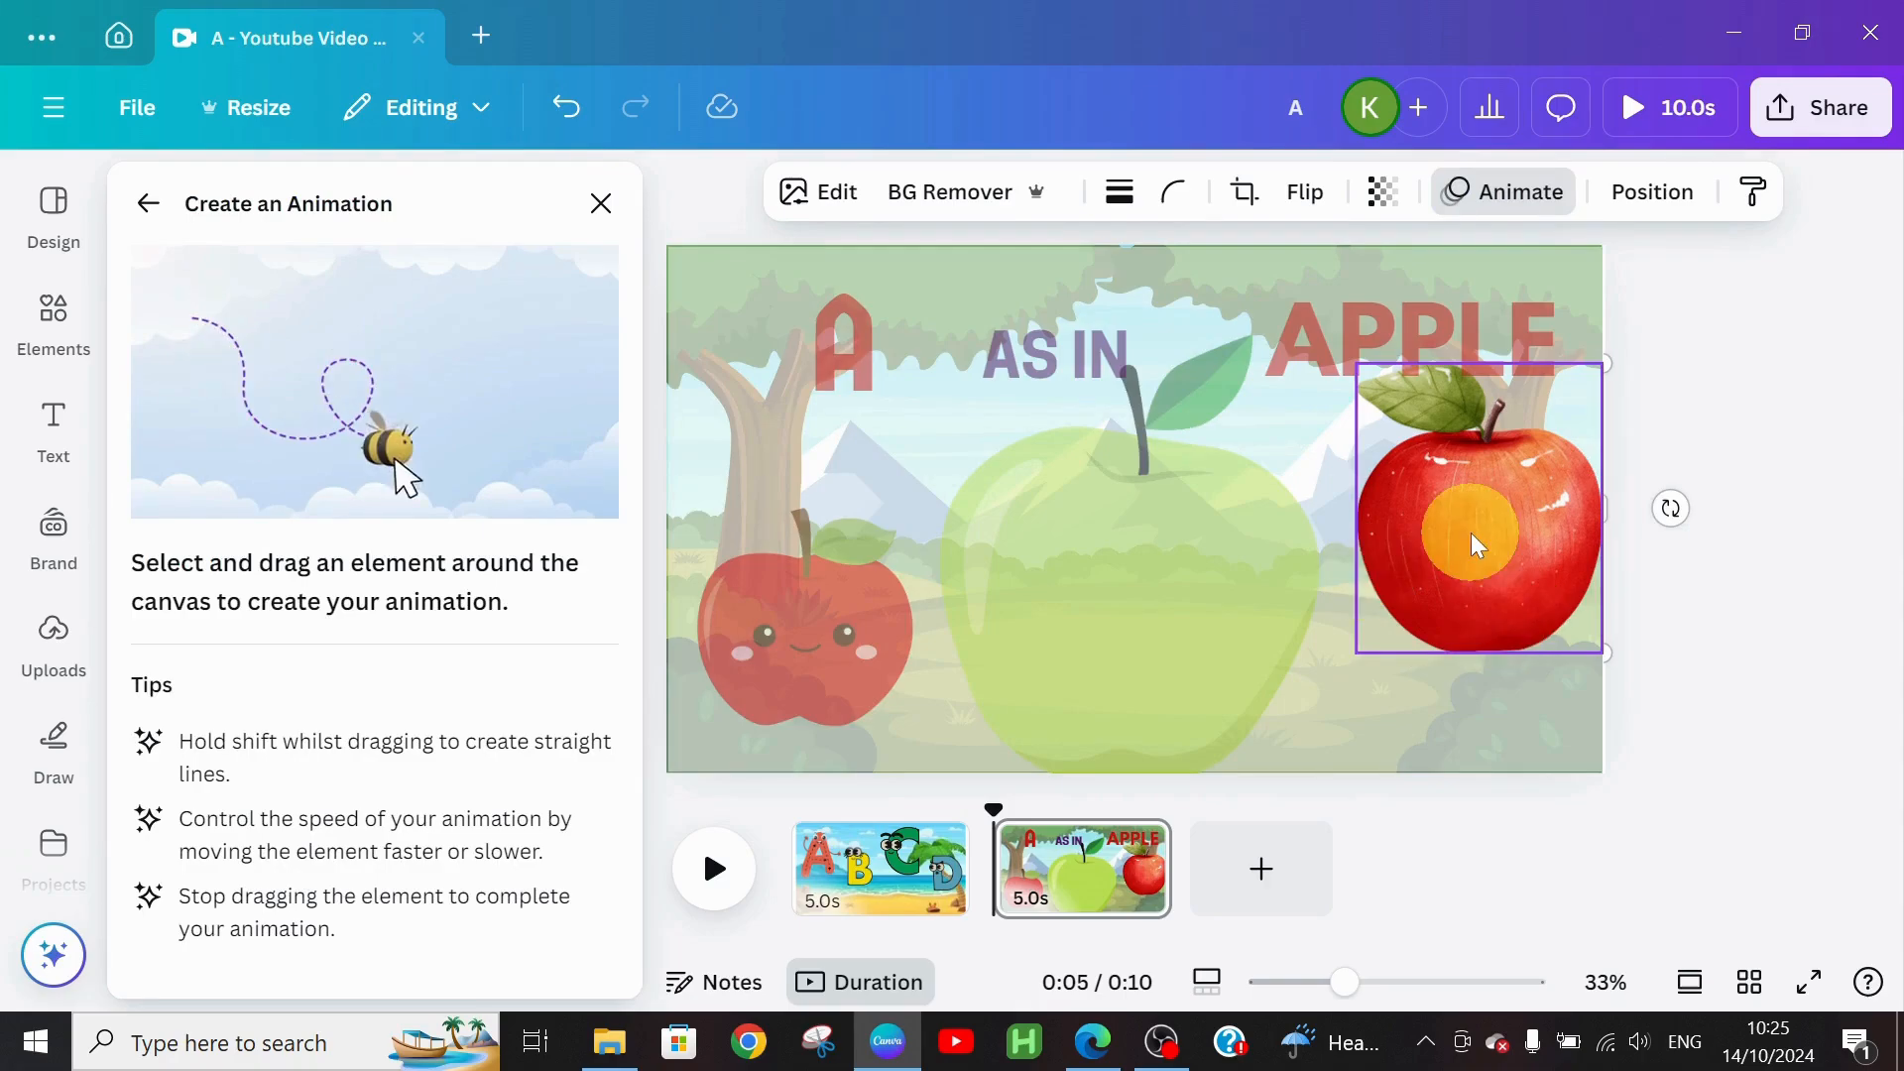
pyautogui.moveTo(1478, 544); pyautogui.dragTo(1543, 582)
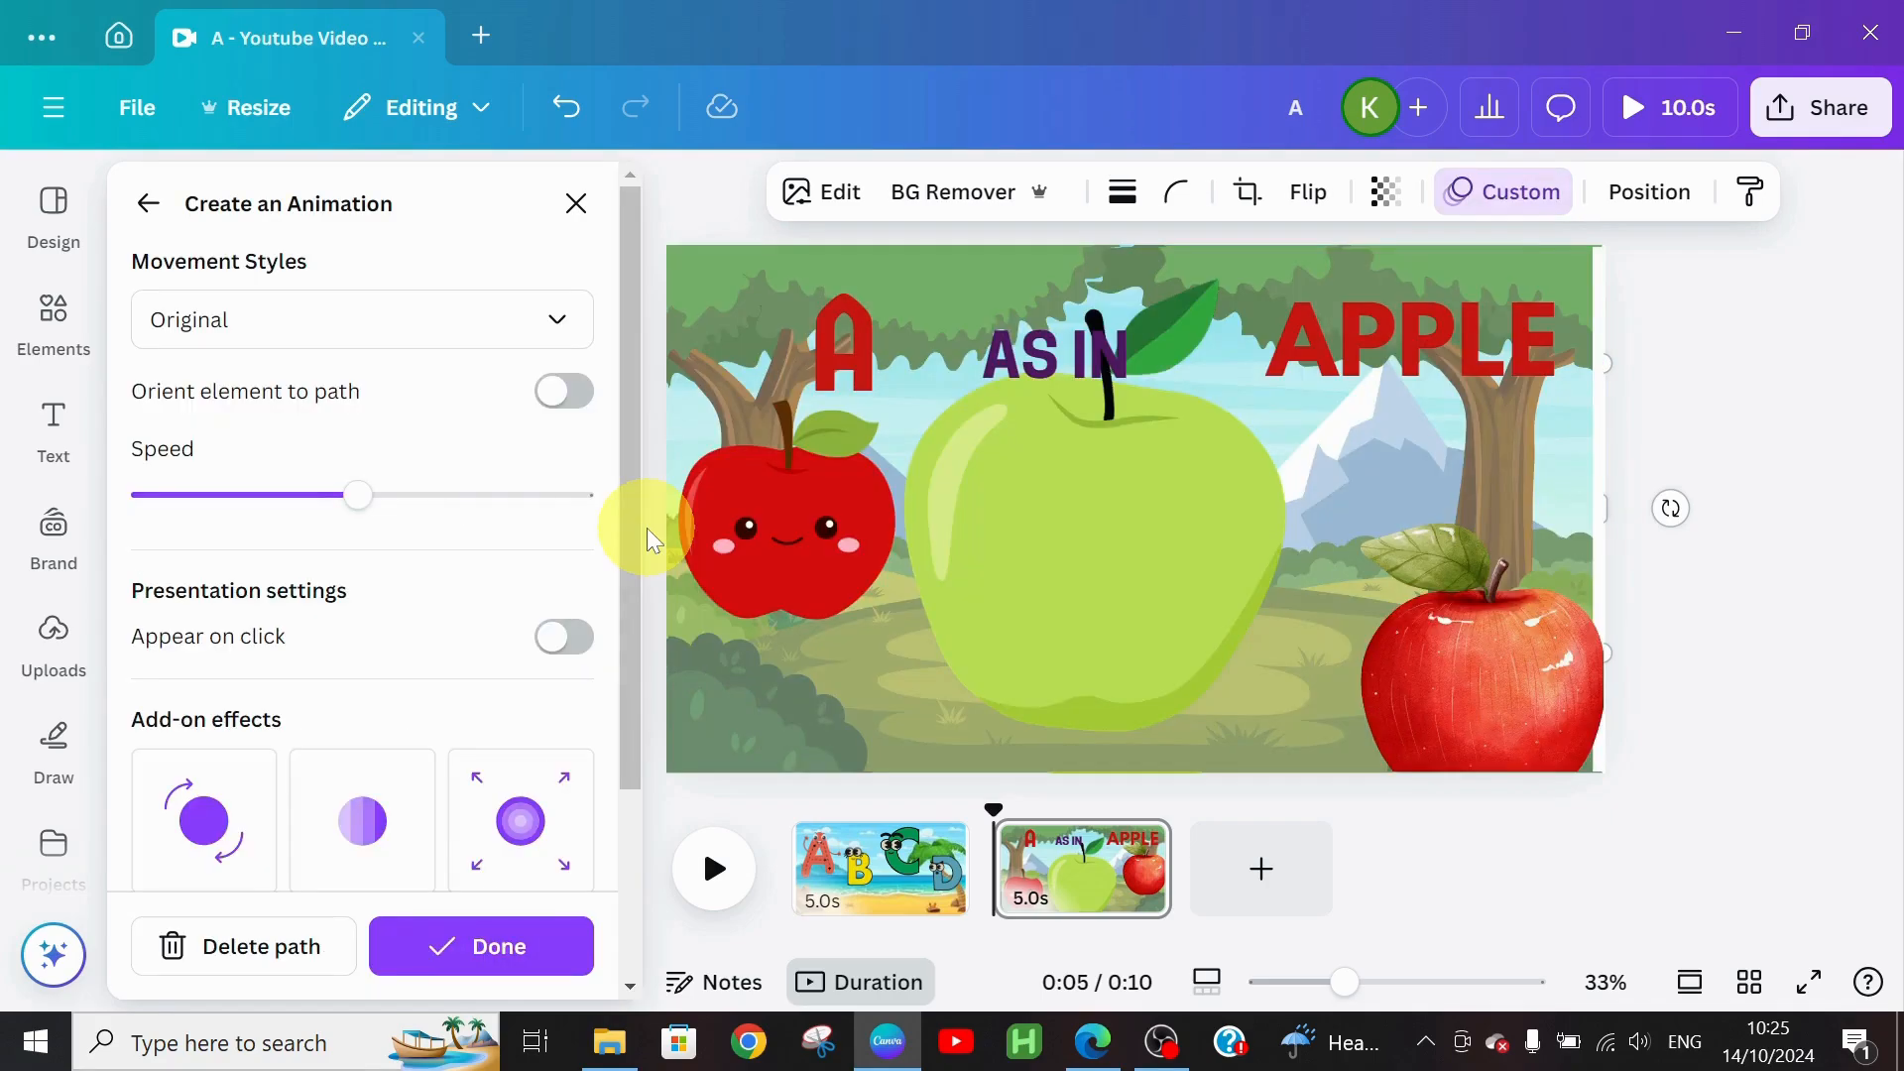
pyautogui.moveTo(629, 540); pyautogui.dragTo(616, 757)
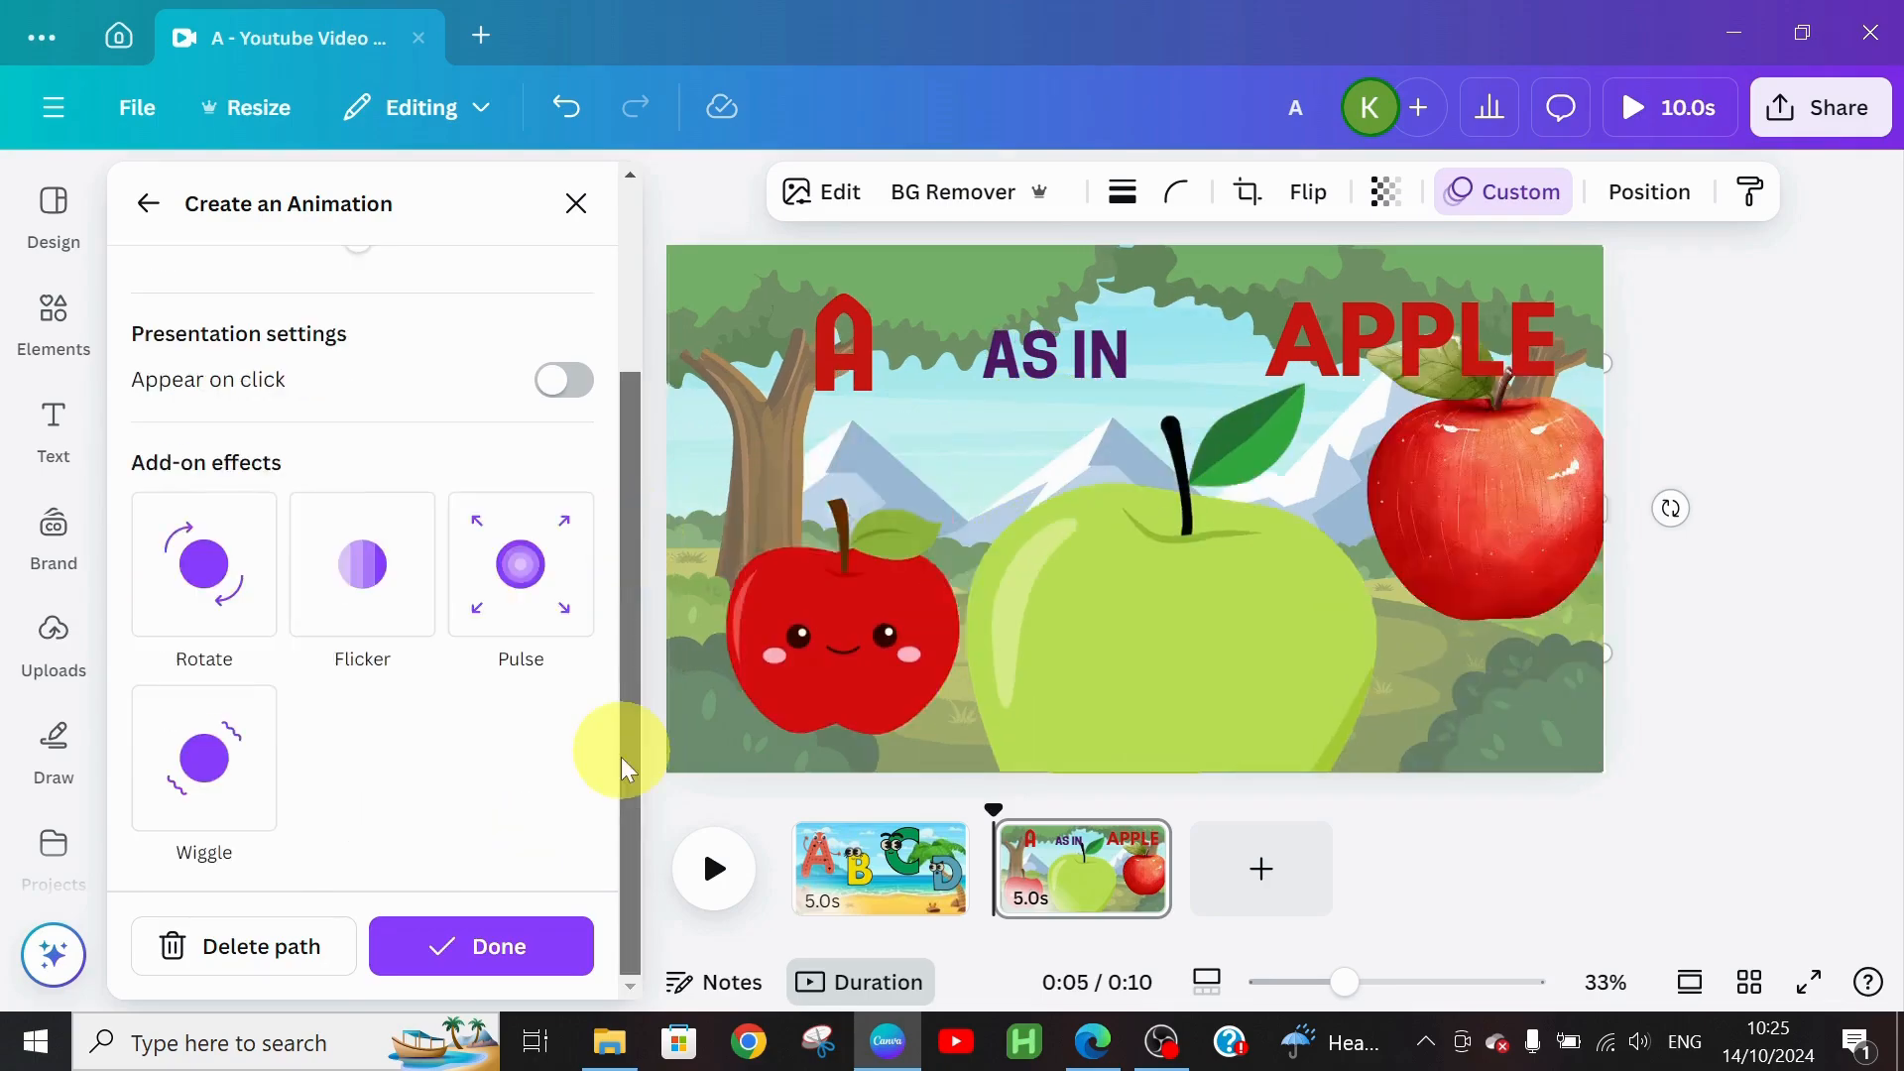
pyautogui.click(201, 787)
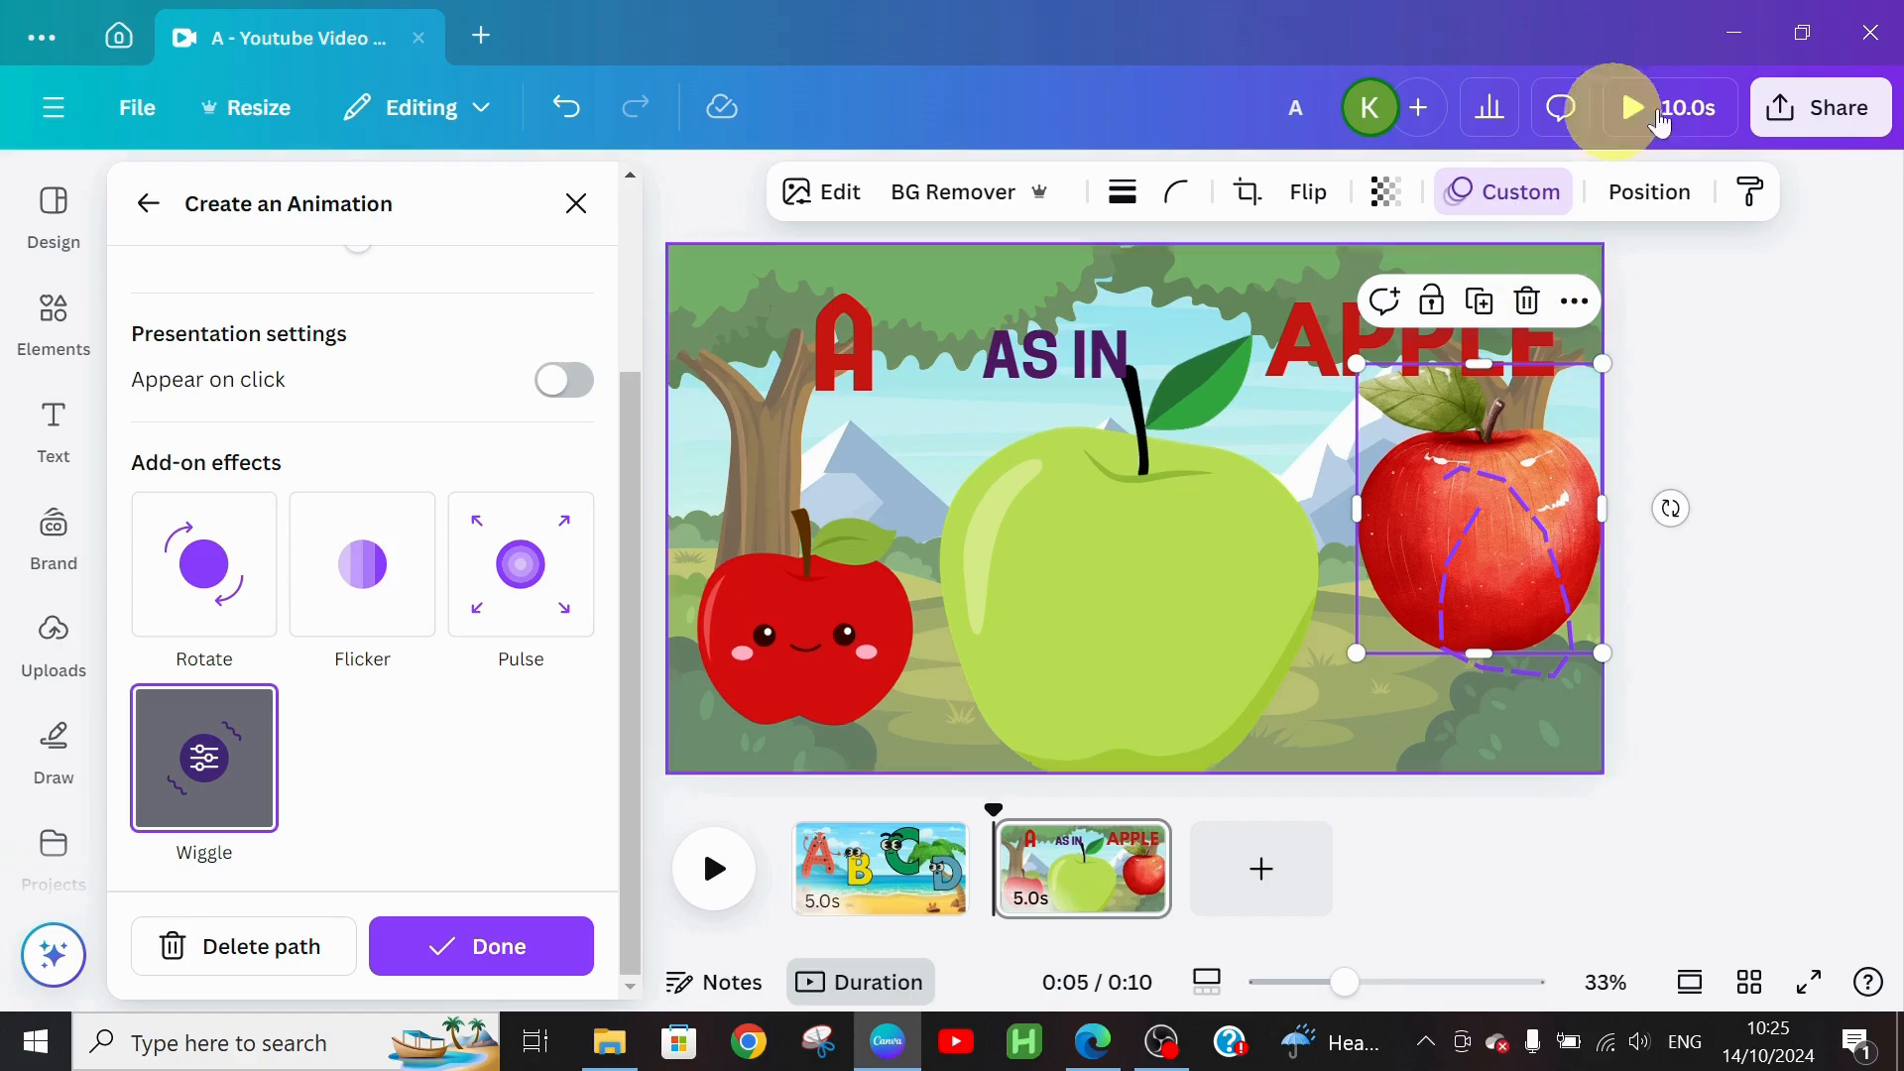
# Step: Apply the Bounce text animation to the red letter "A" on the apple page
pyautogui.click(855, 324)
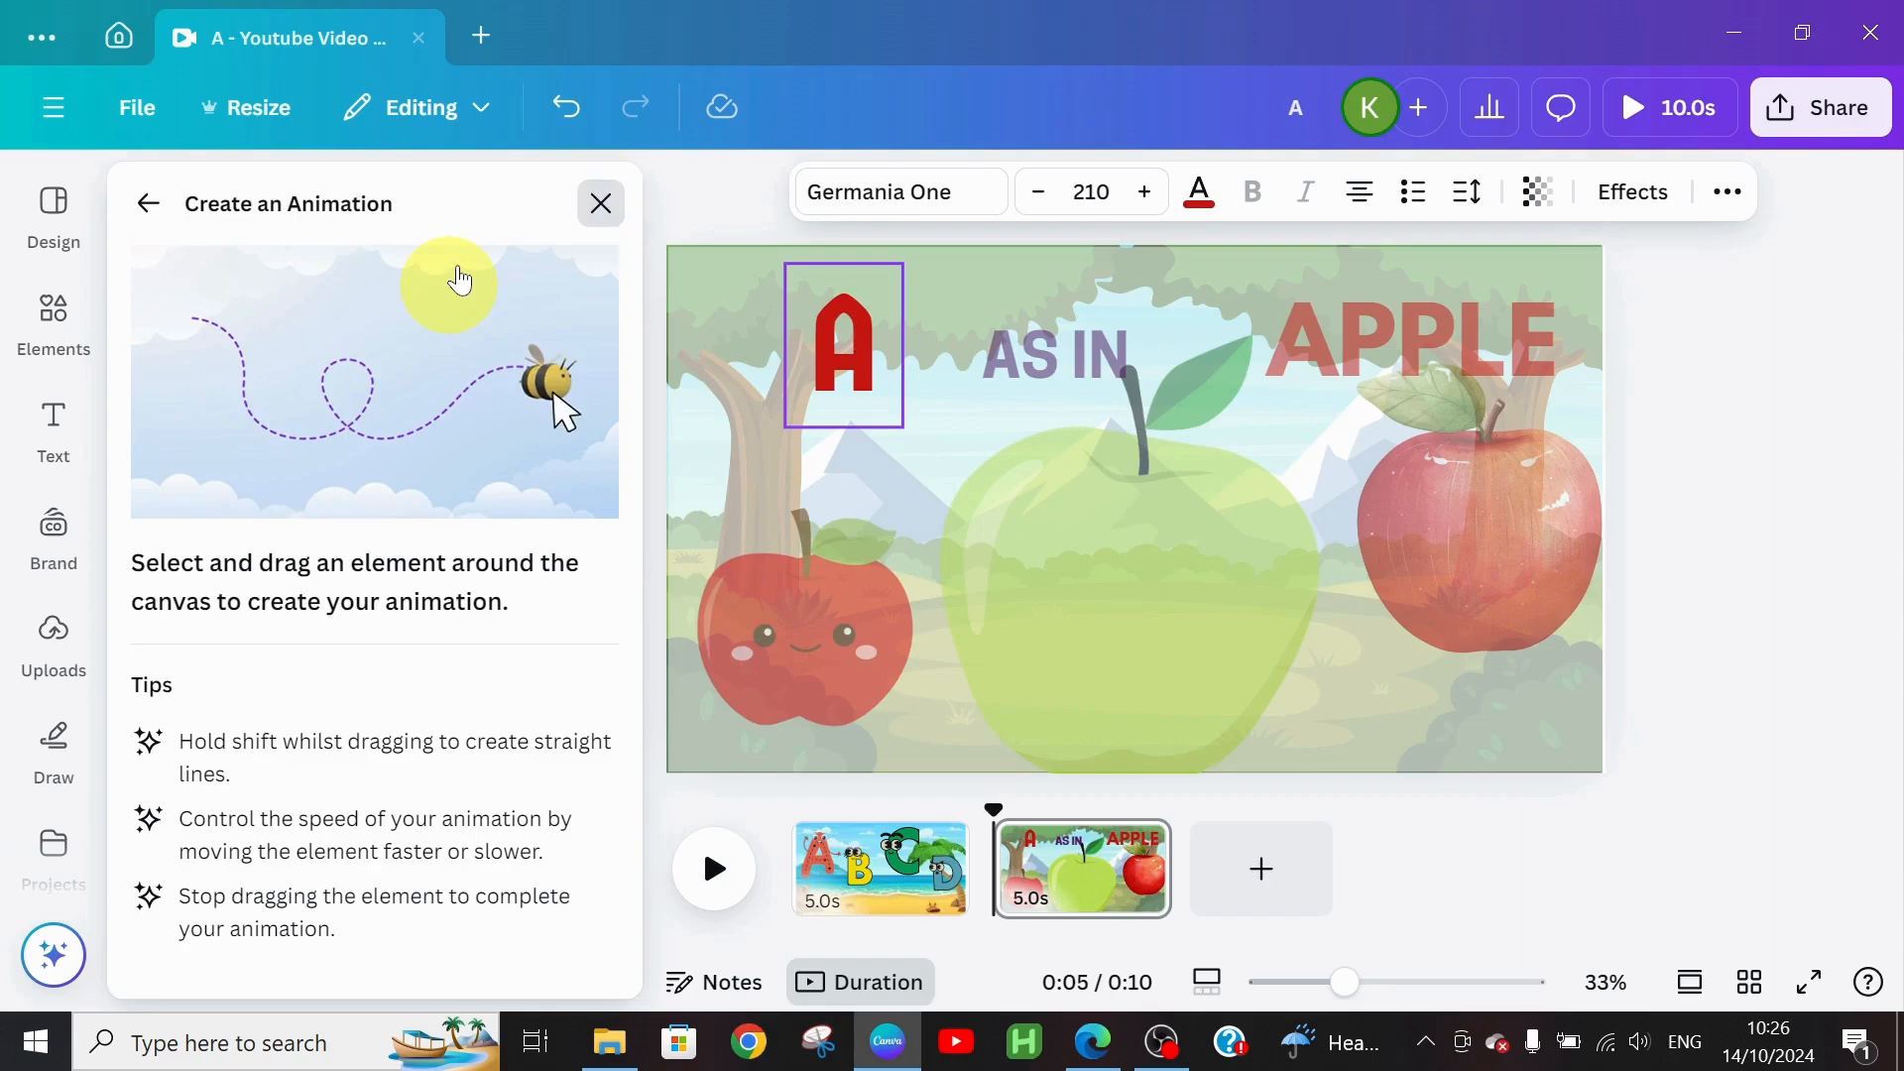
pyautogui.click(601, 205)
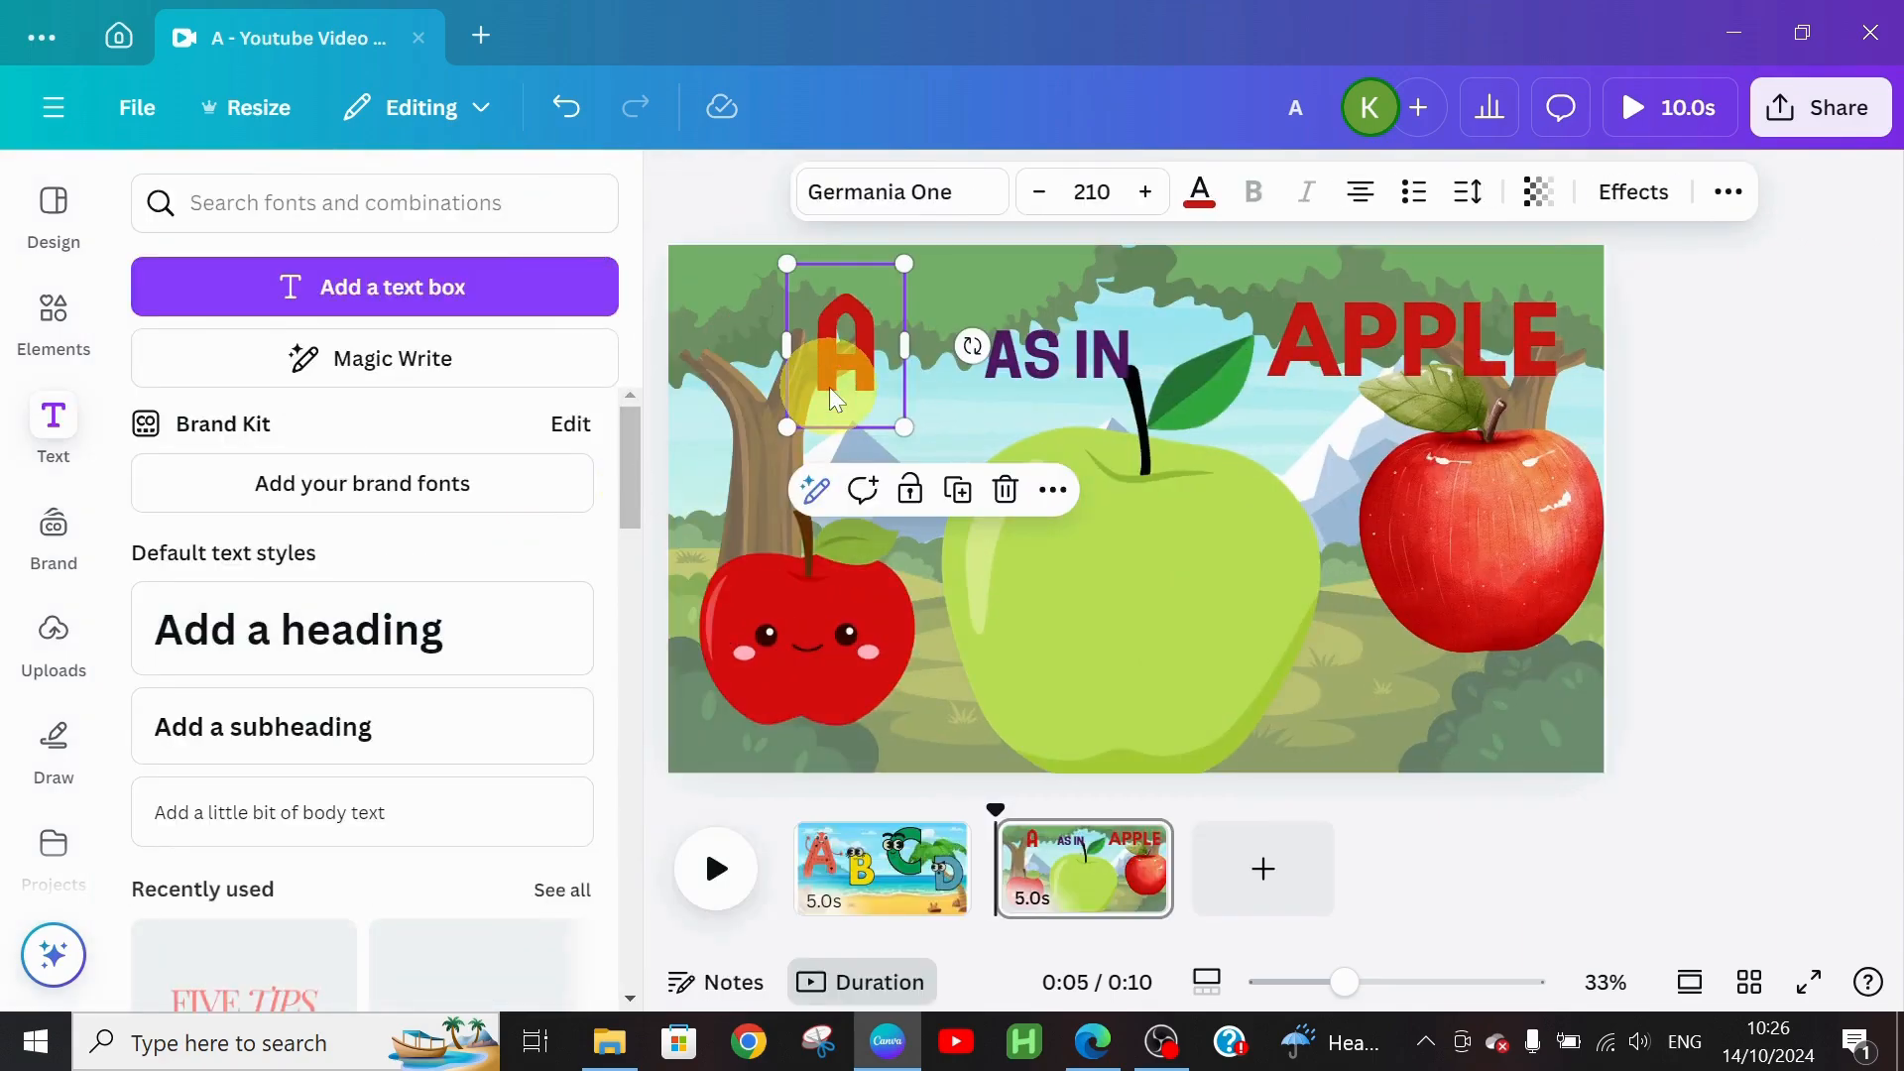
pyautogui.click(816, 411)
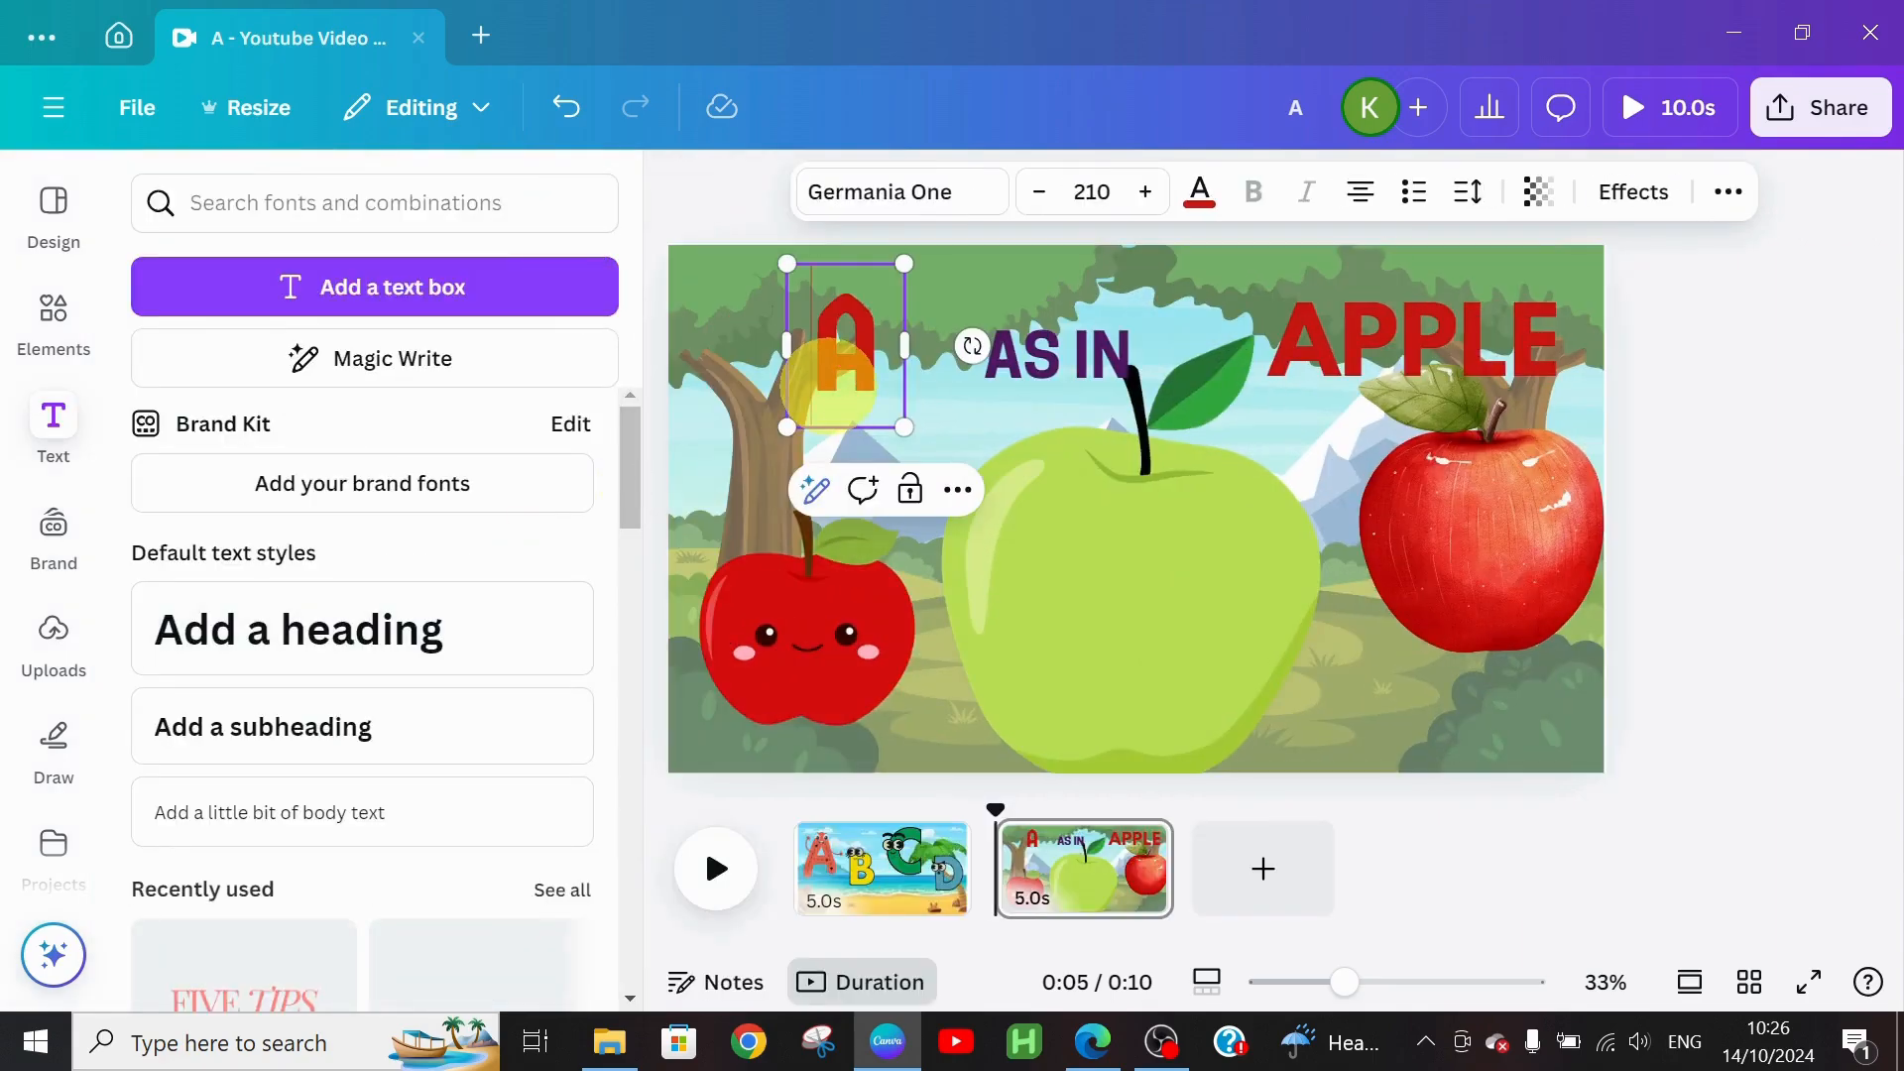
pyautogui.click(1727, 192)
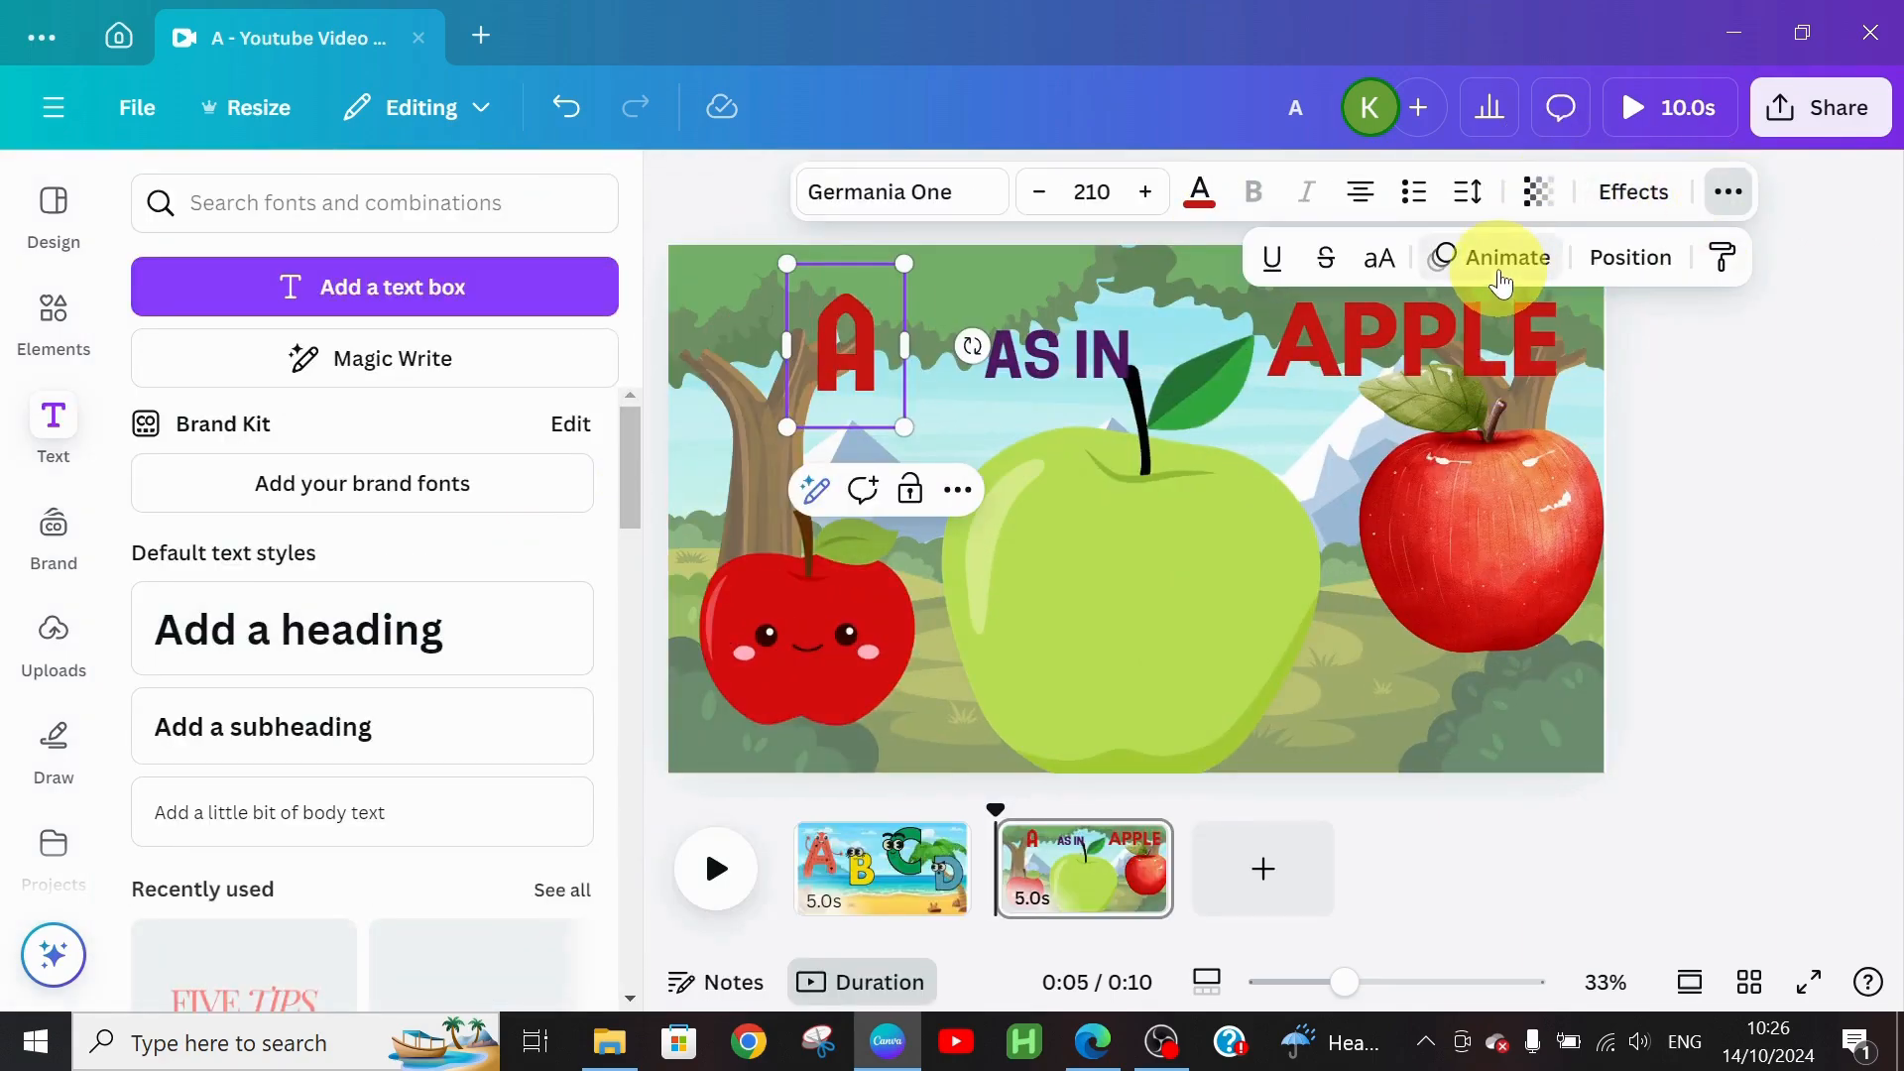
pyautogui.click(1502, 279)
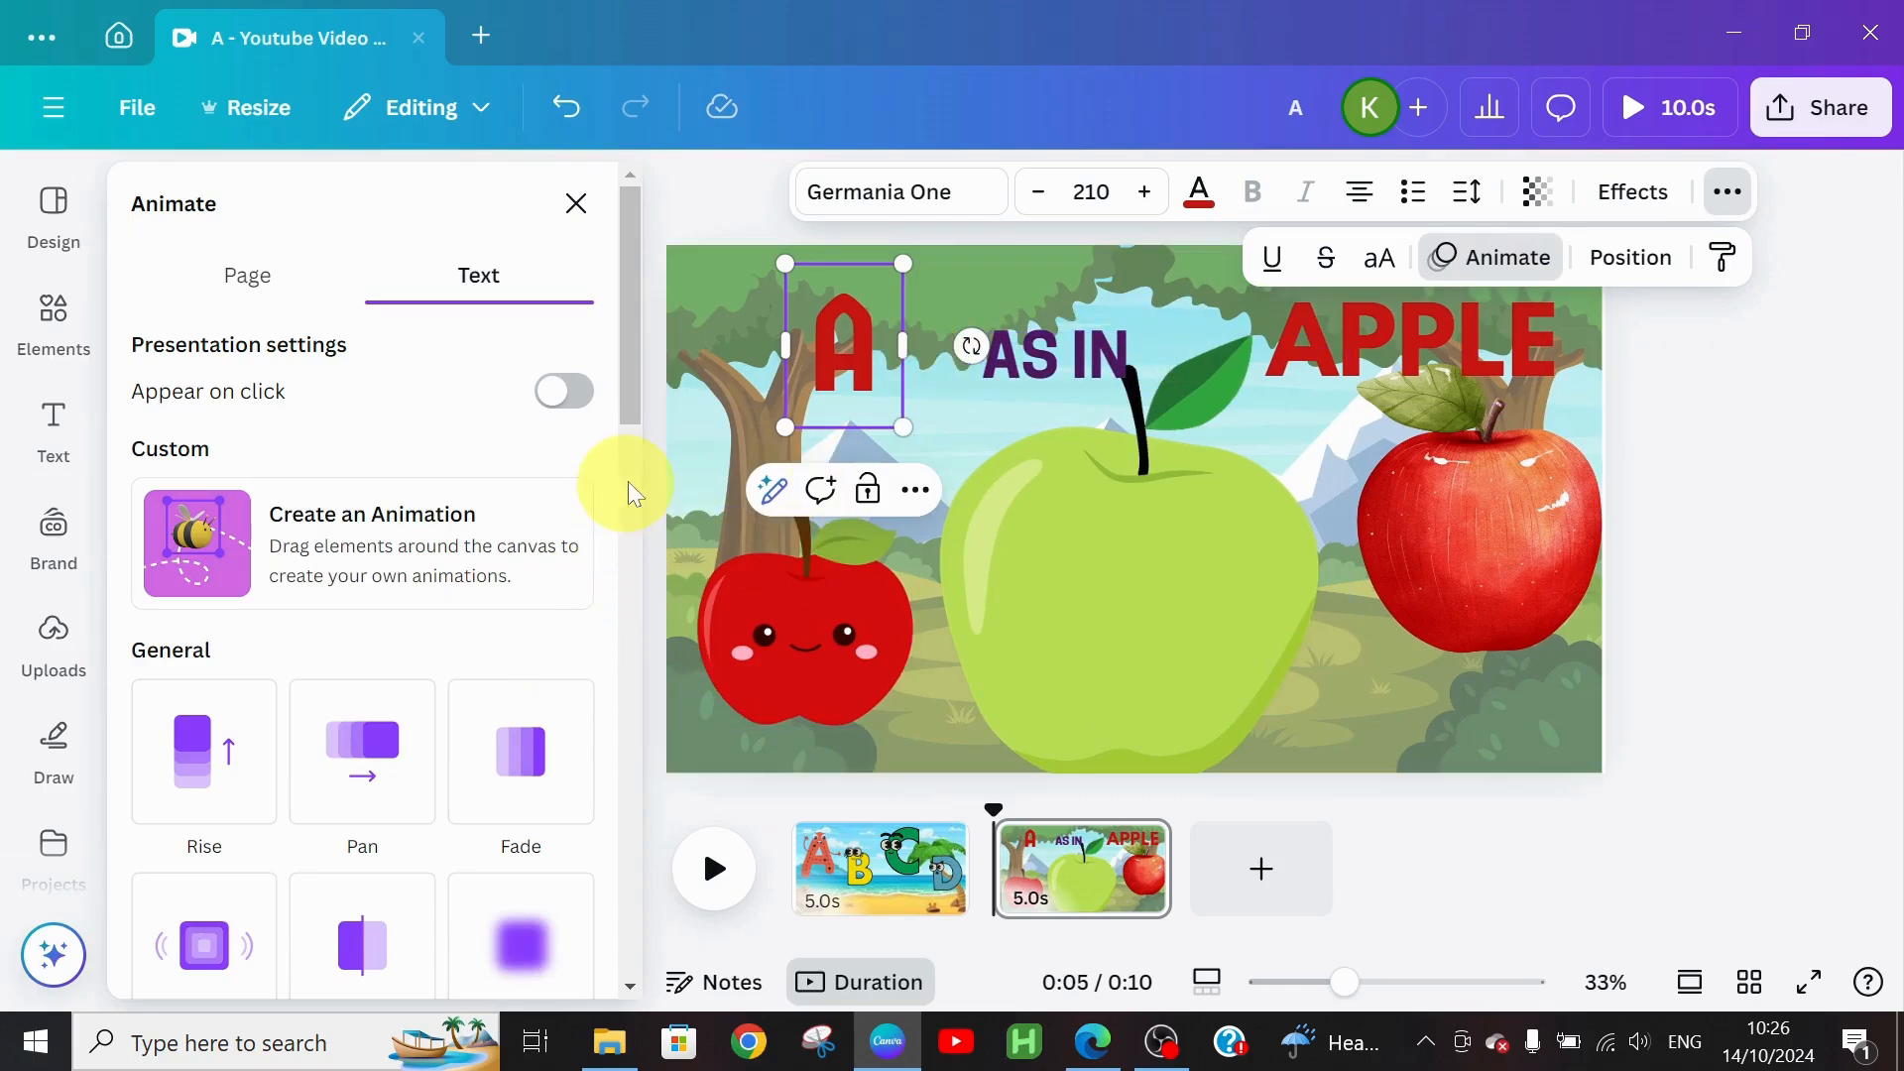
pyautogui.moveTo(630, 413); pyautogui.dragTo(659, 726)
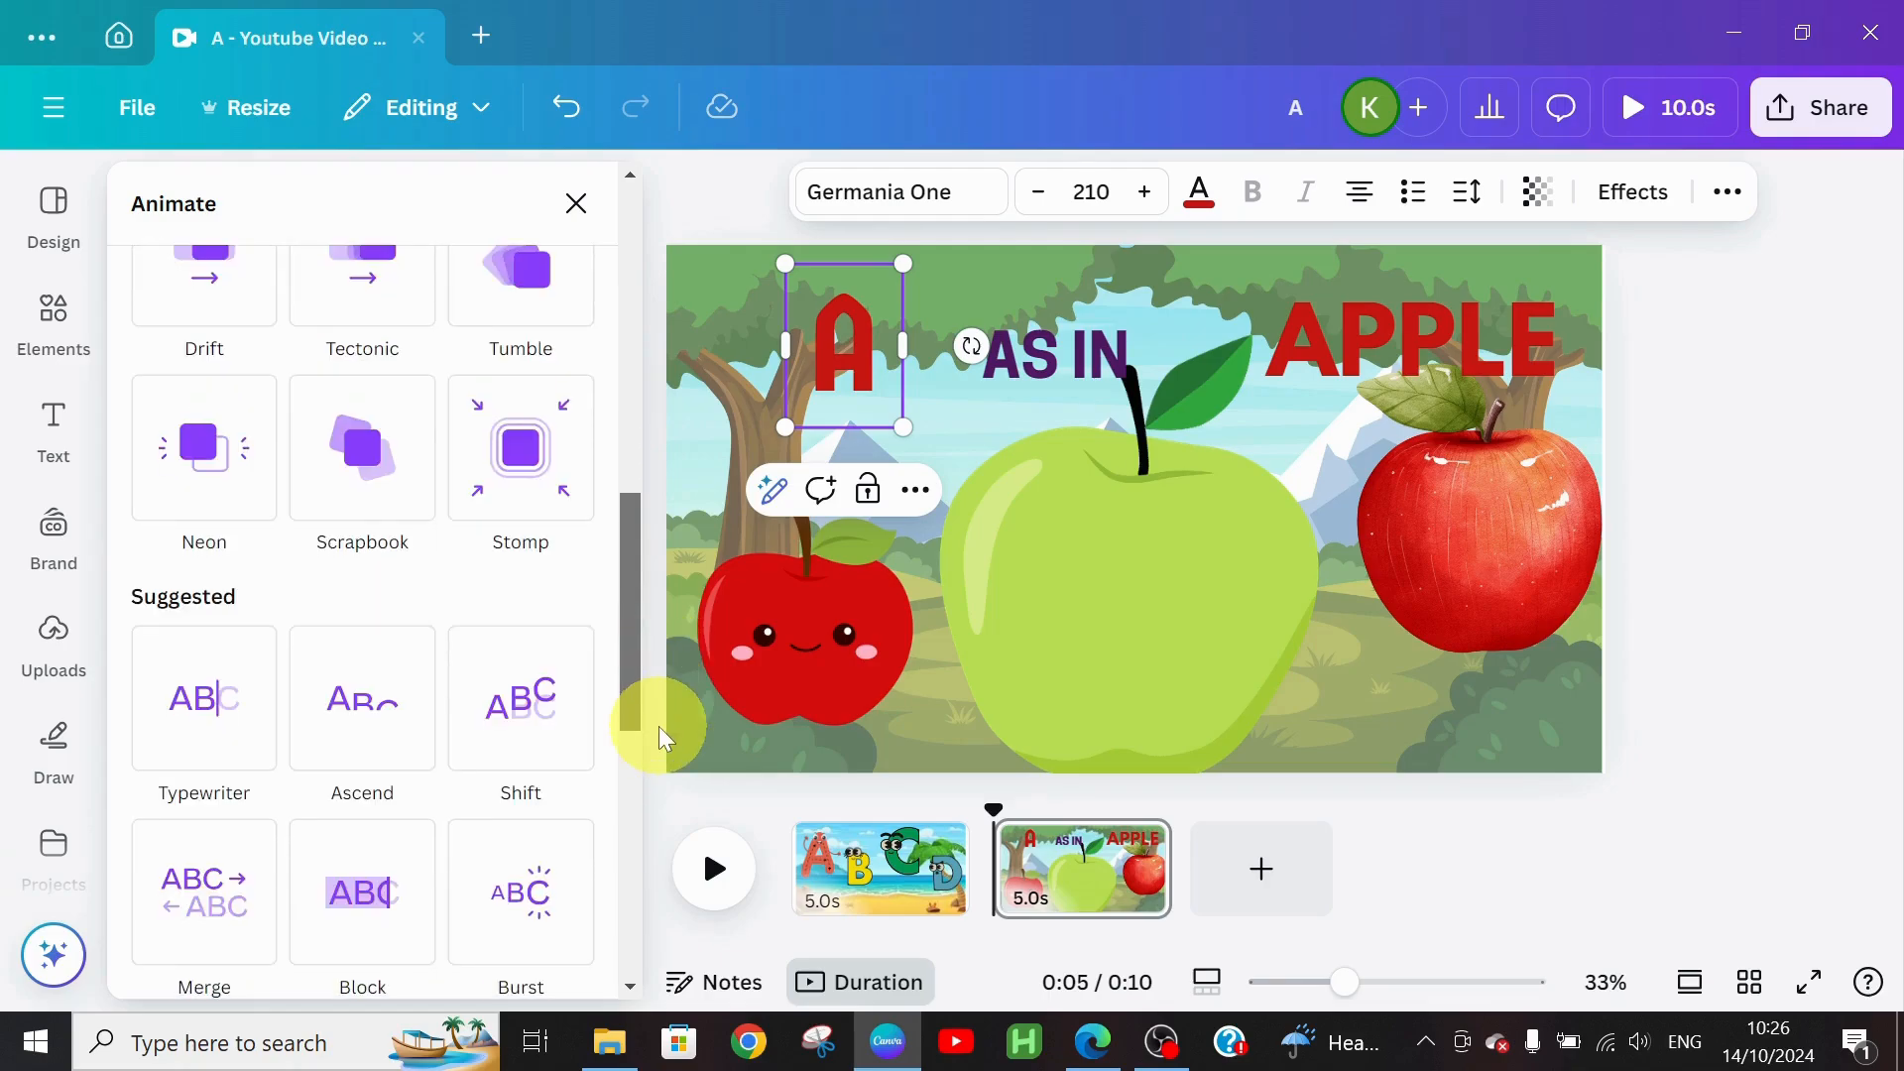
pyautogui.scroll(-4, 188, 723)
pyautogui.click(187, 723)
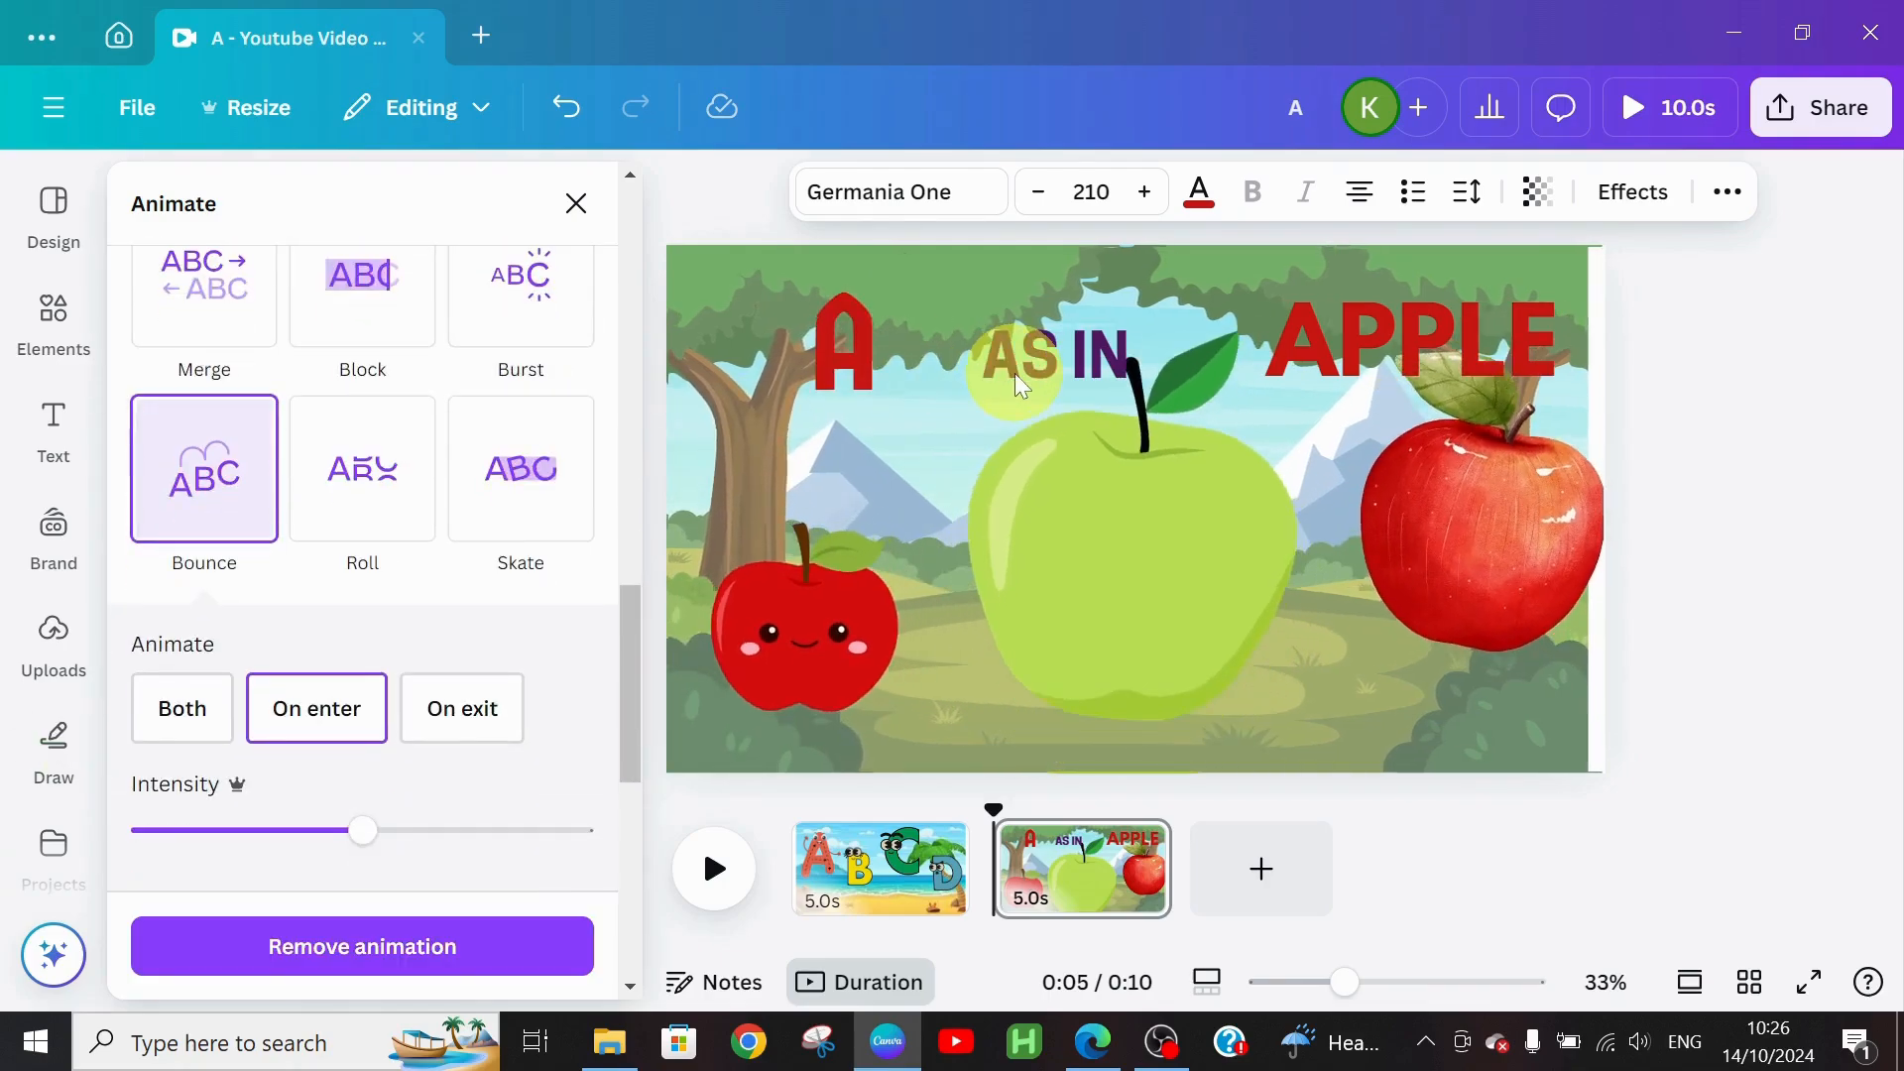
# Step: Apply the Bounce animation to the "AS IN" text and set the letter "A" to animate on both enter and exit
pyautogui.click(1020, 382)
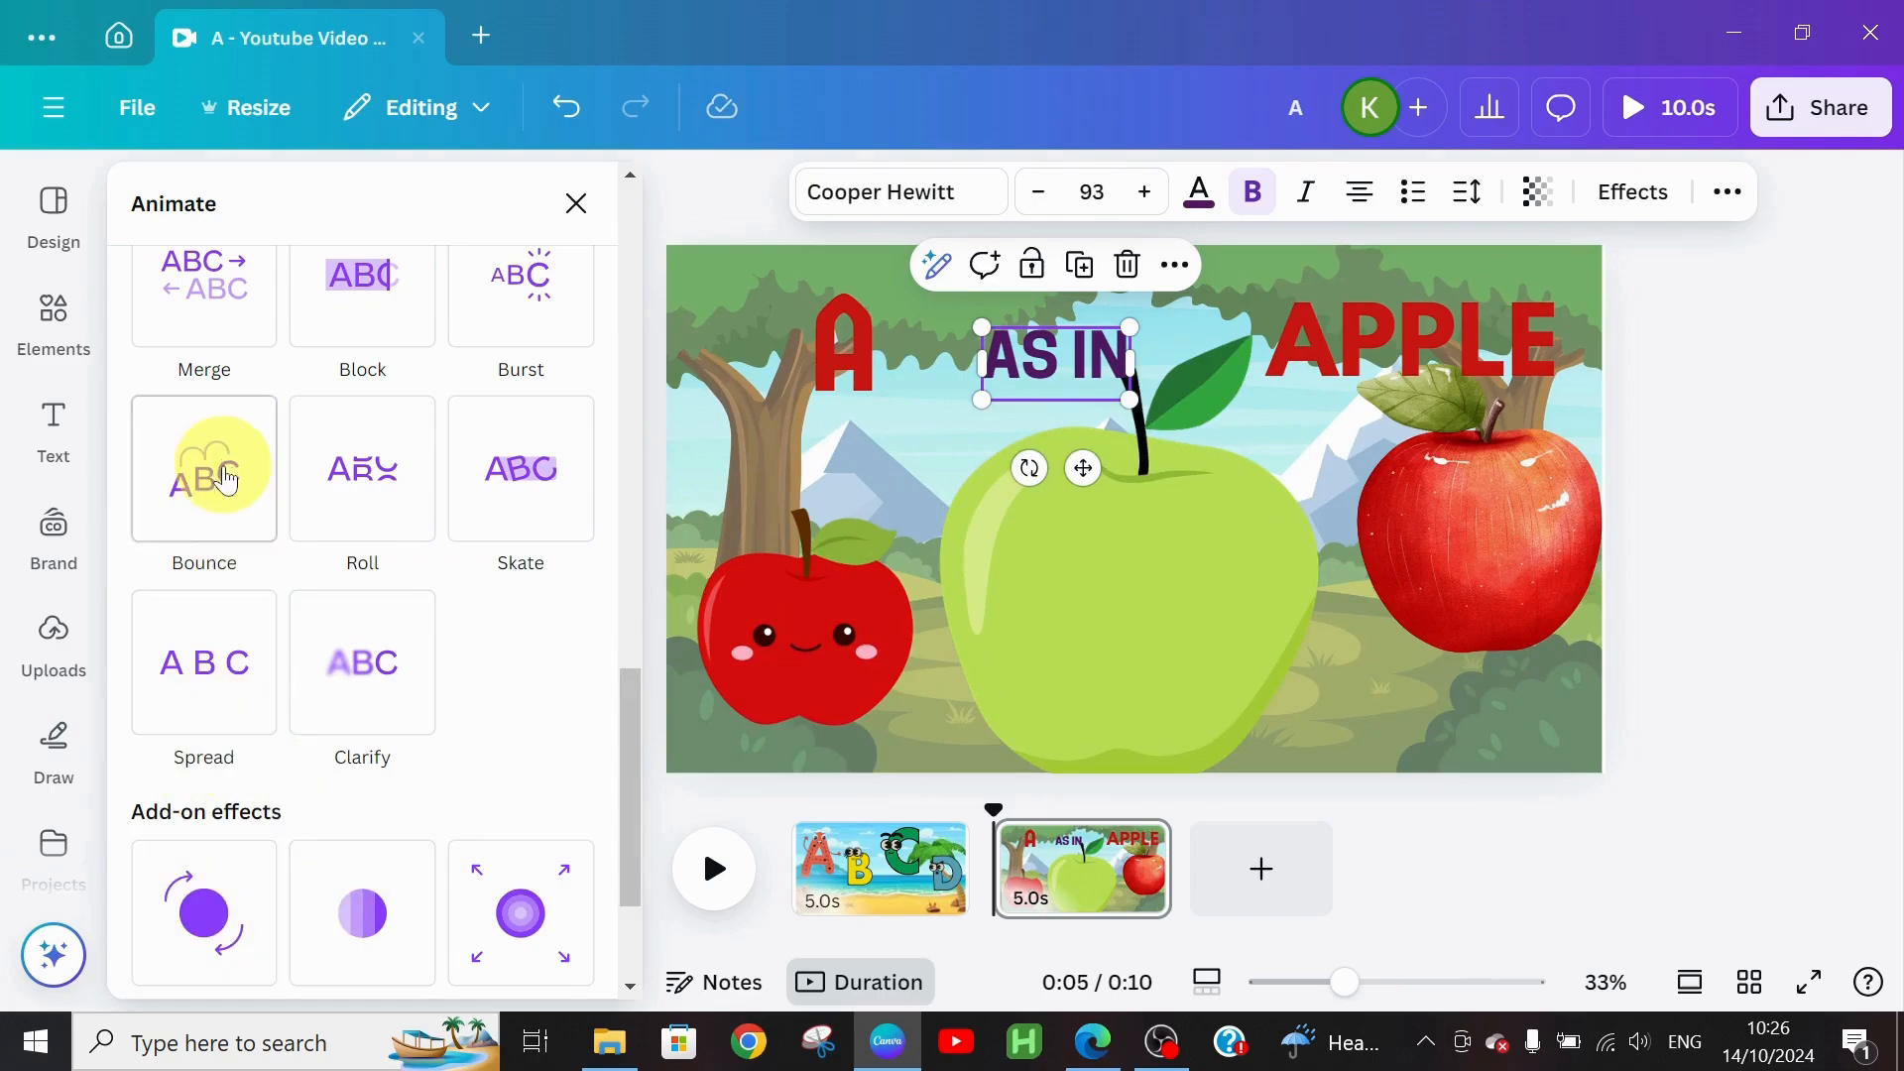
pyautogui.click(226, 480)
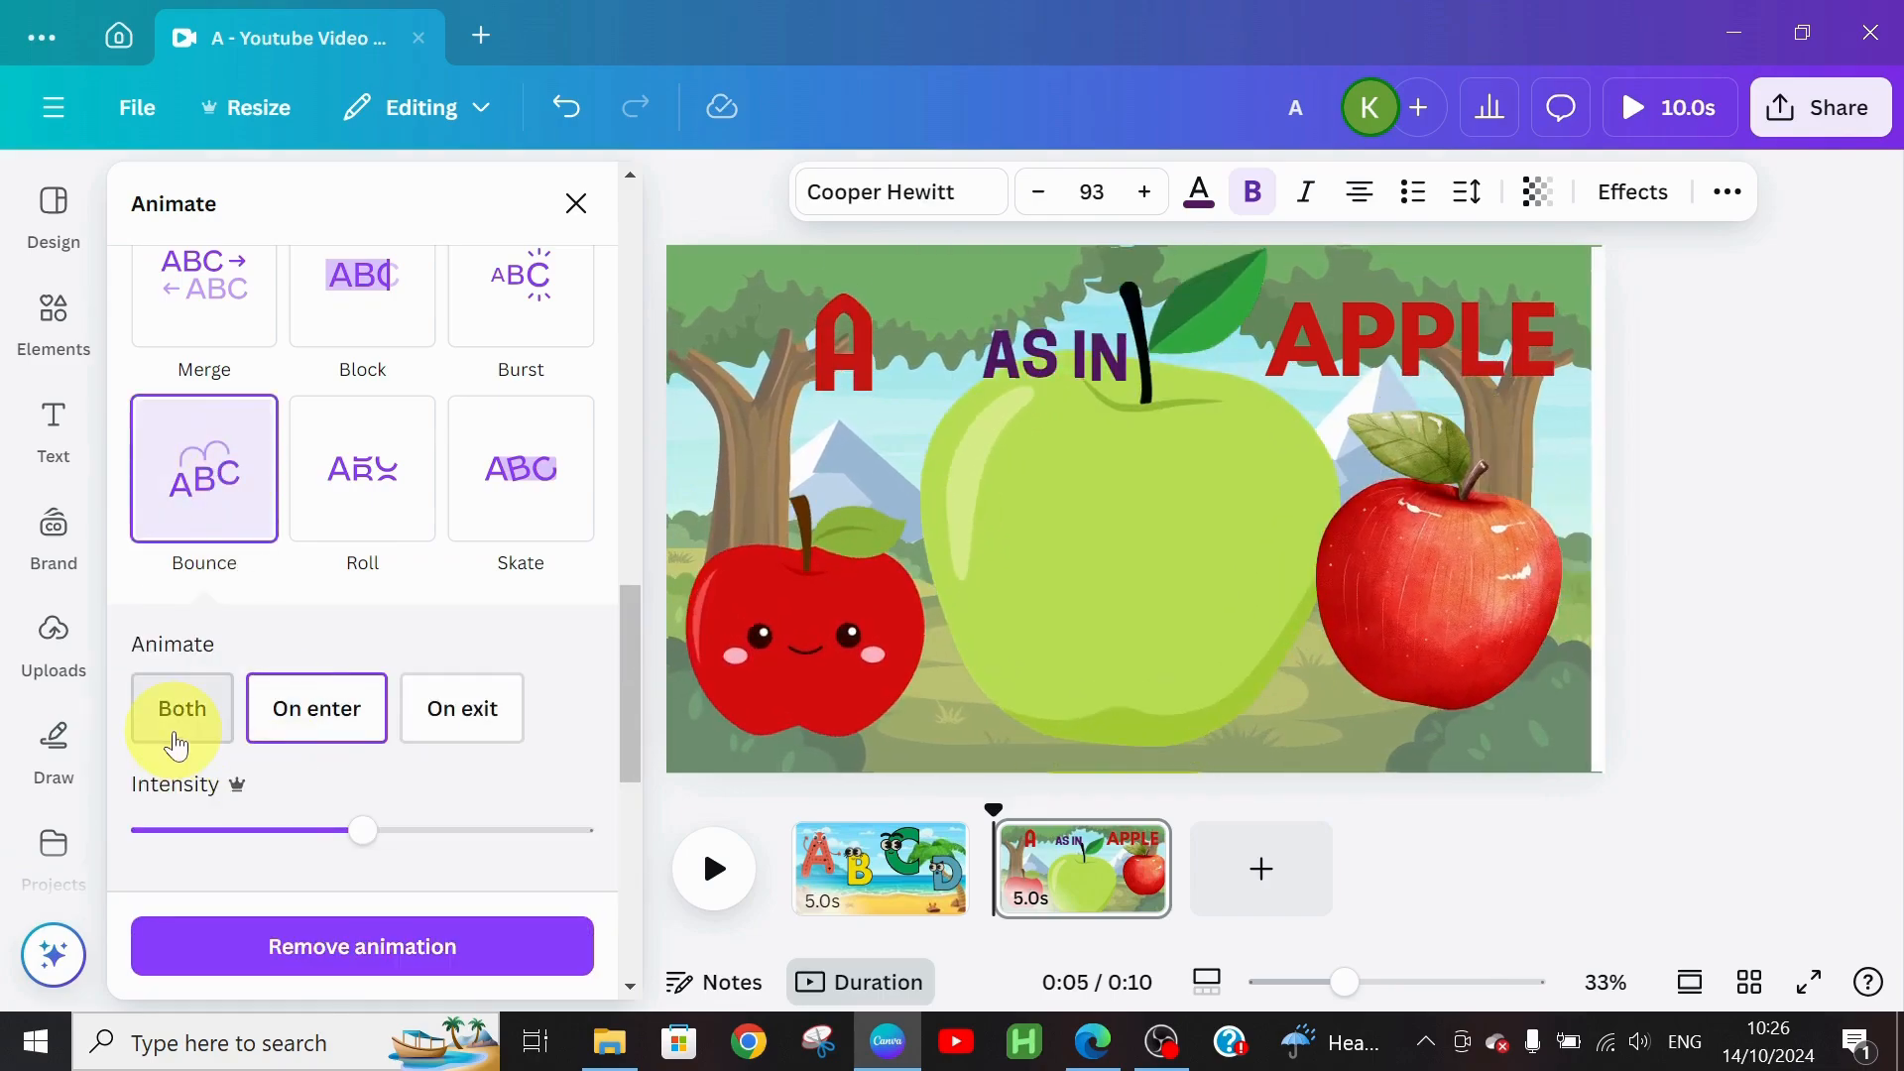
pyautogui.click(843, 337)
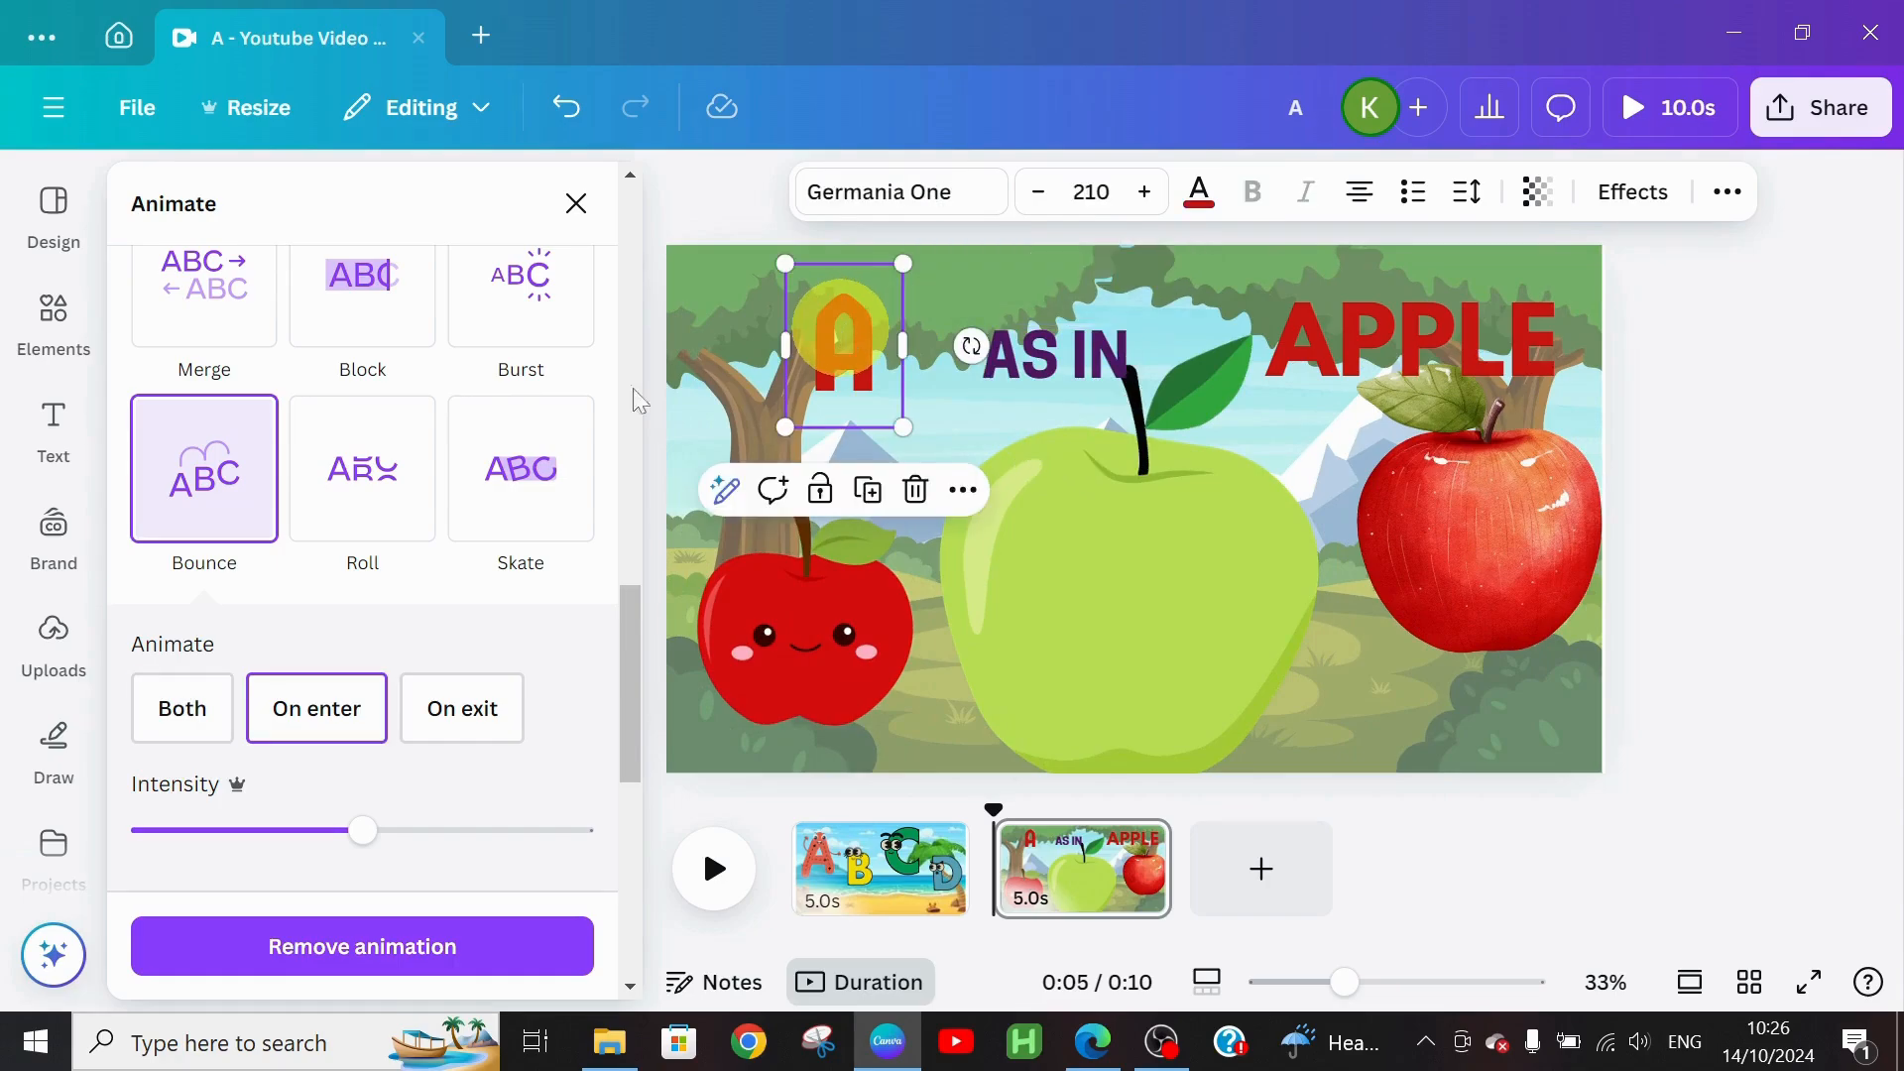
pyautogui.click(177, 708)
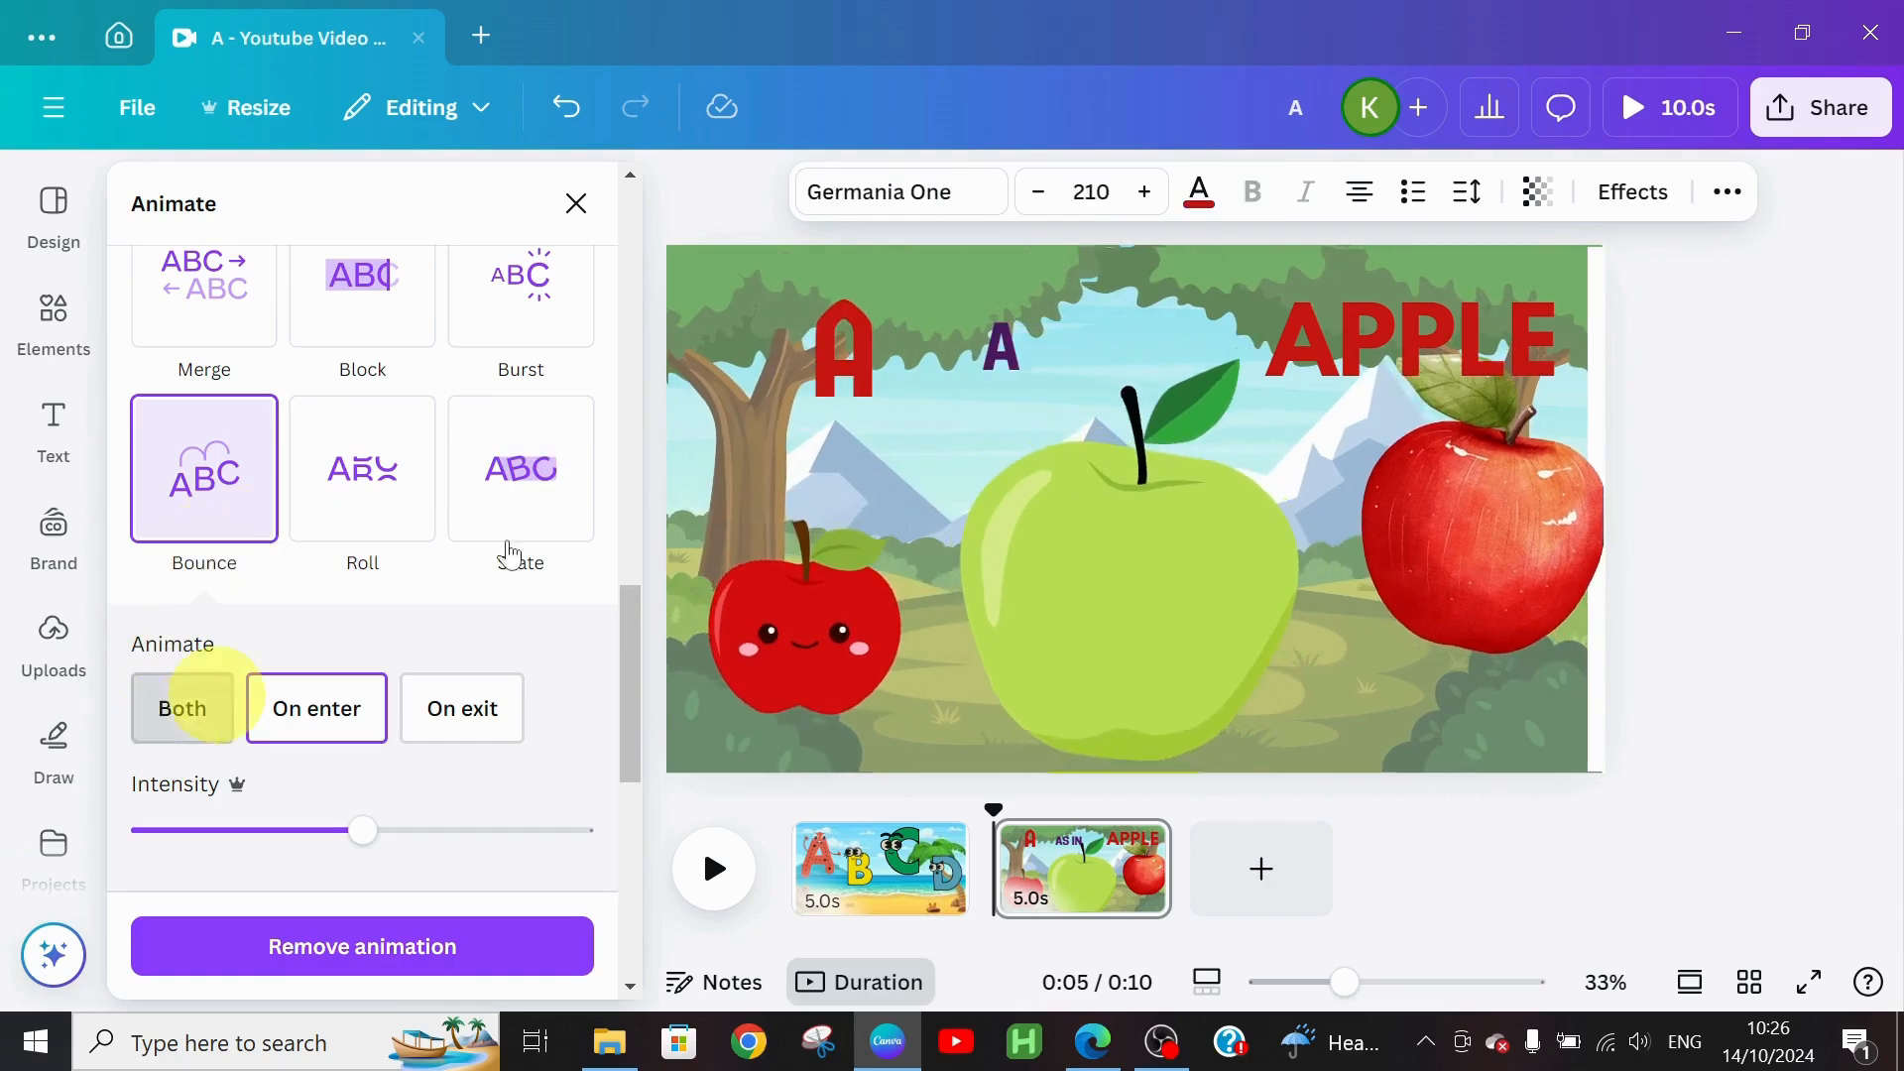
# Step: Apply the Bounce animation to the "APPLE" heading and set it to play on both enter and exit
pyautogui.click(1426, 304)
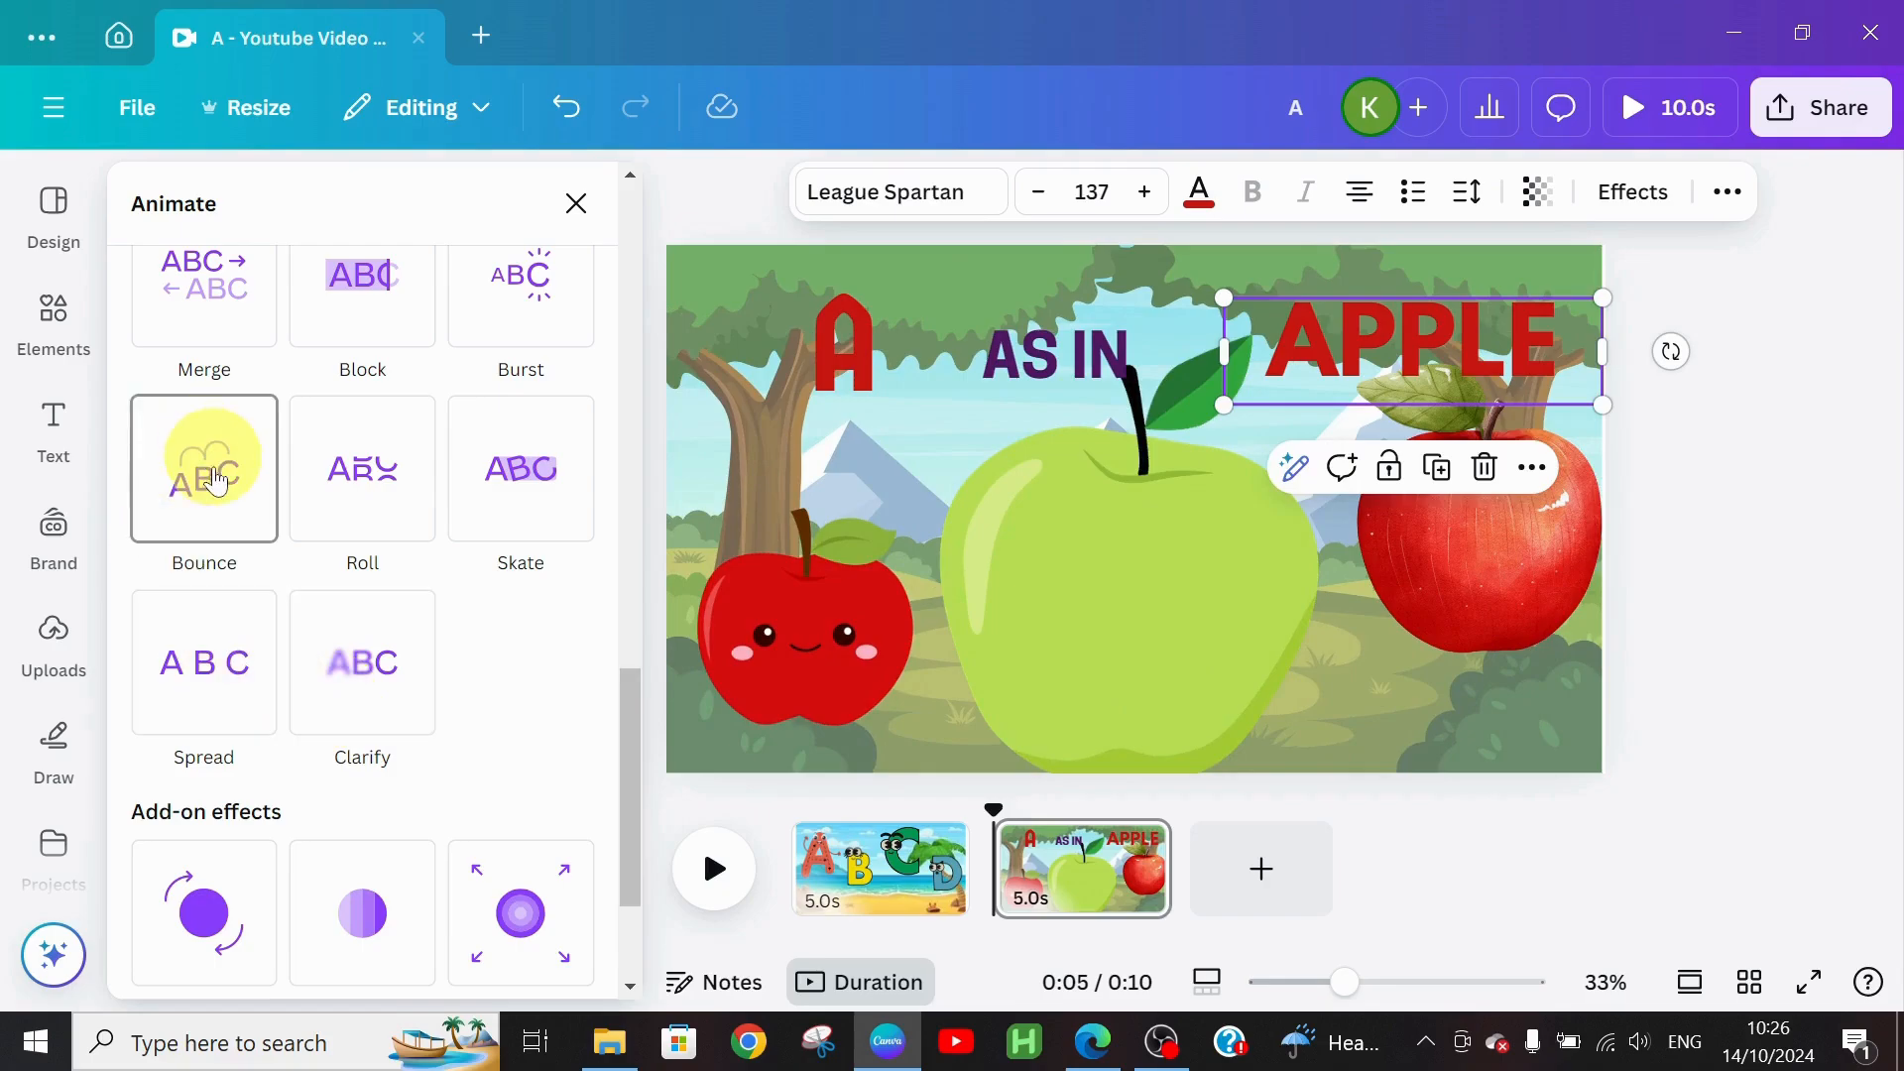
pyautogui.click(216, 483)
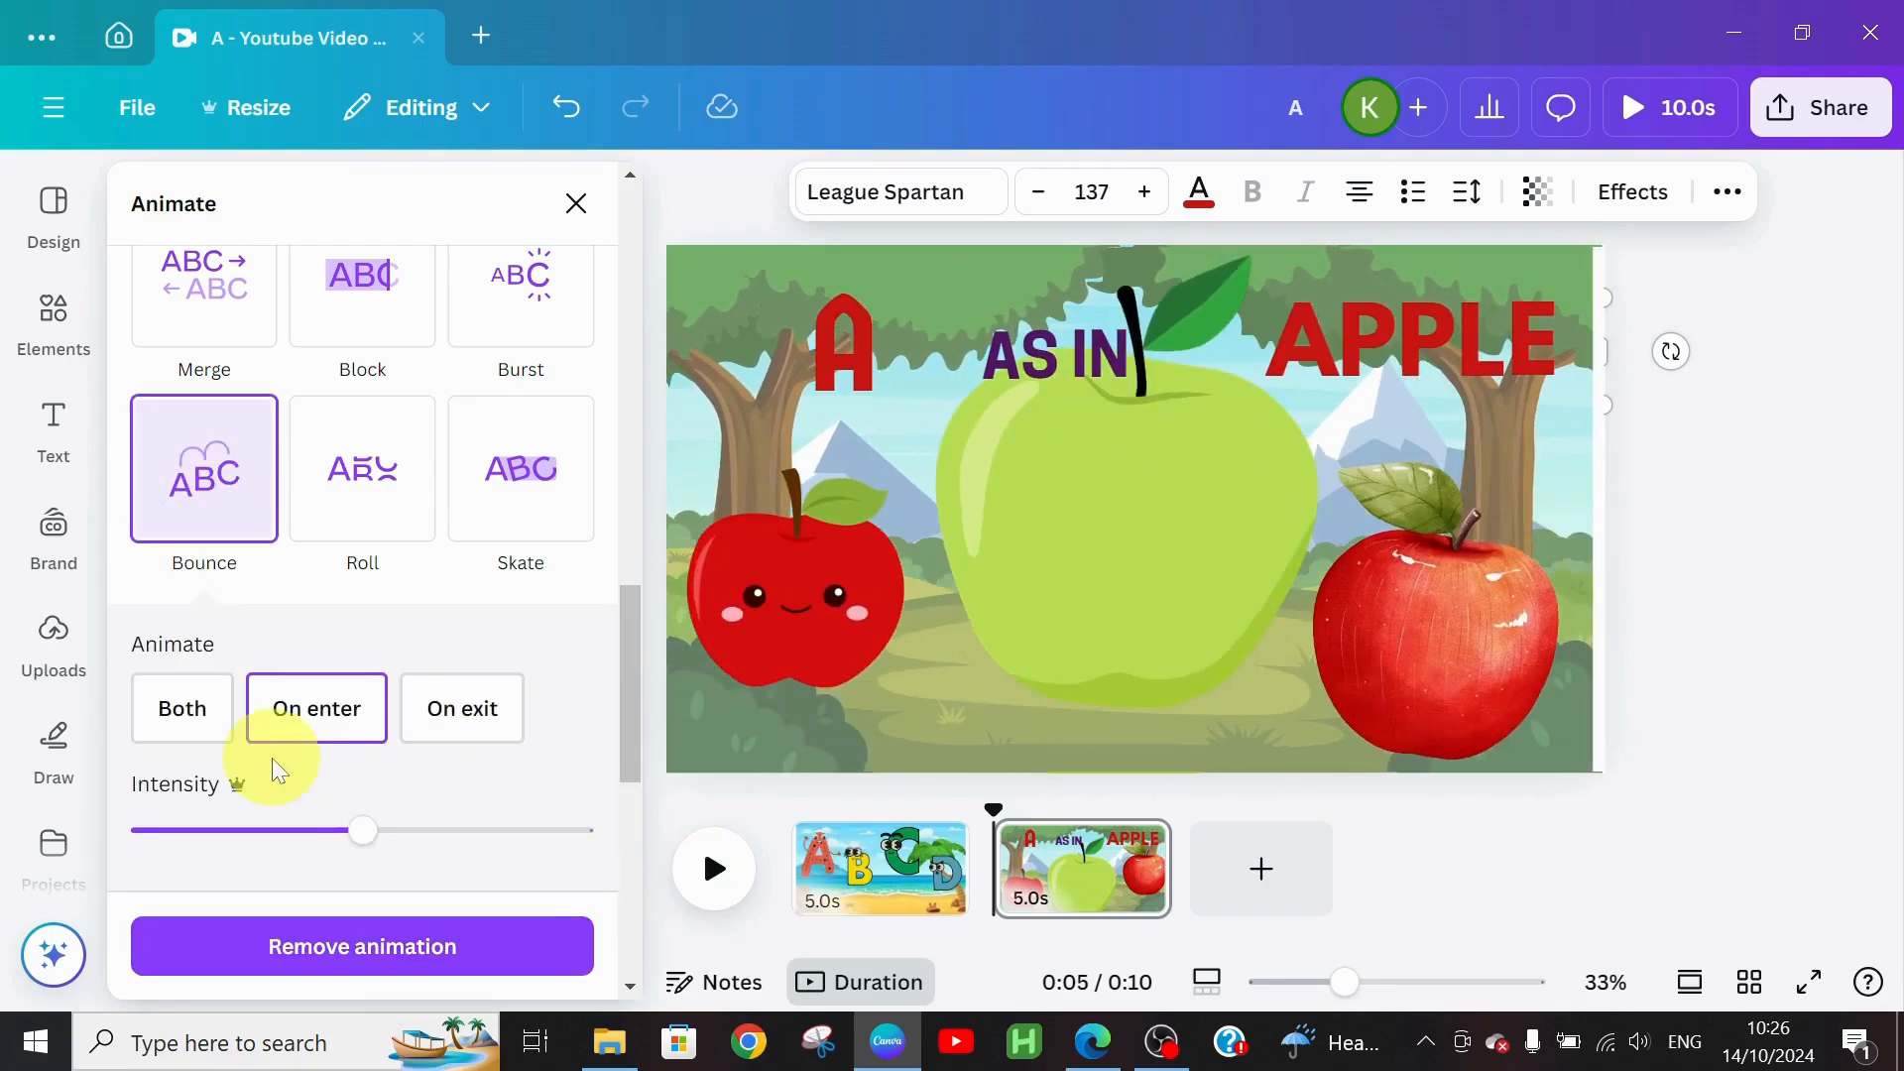
pyautogui.click(166, 714)
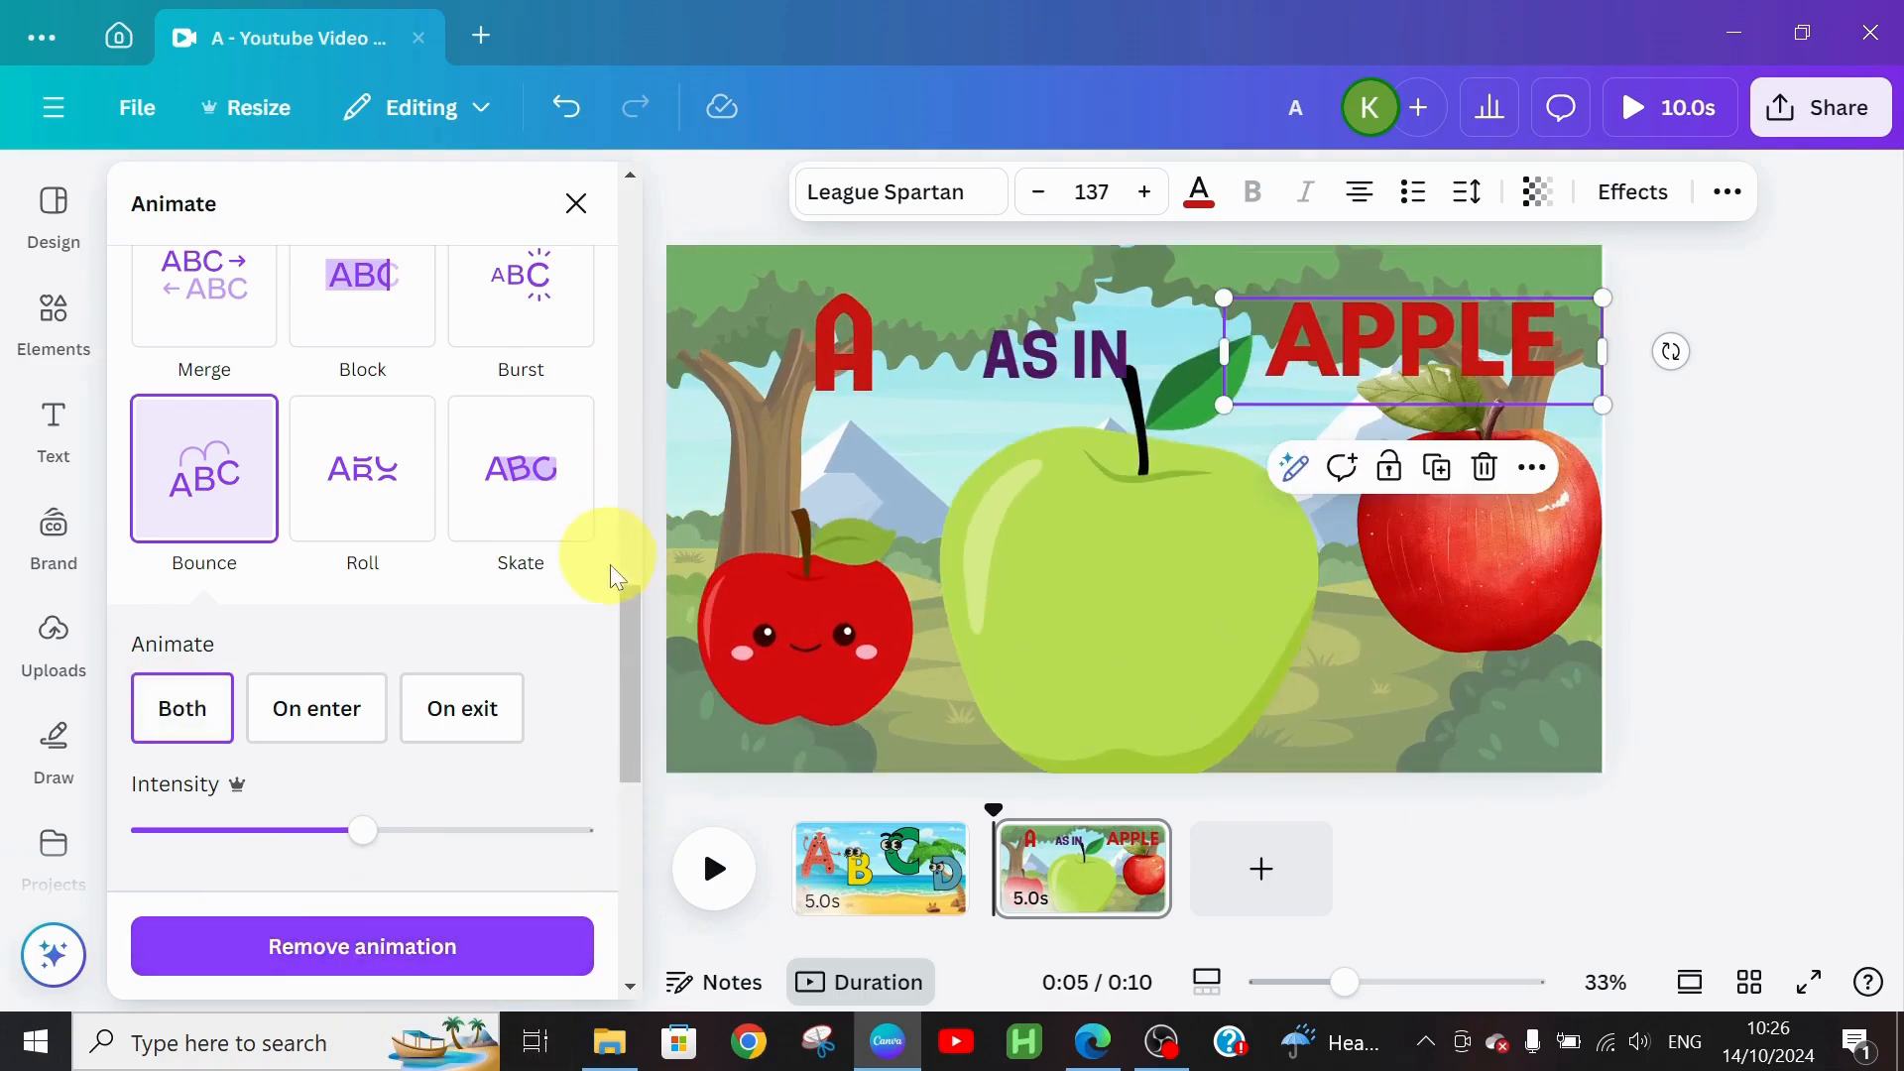
pyautogui.click(578, 200)
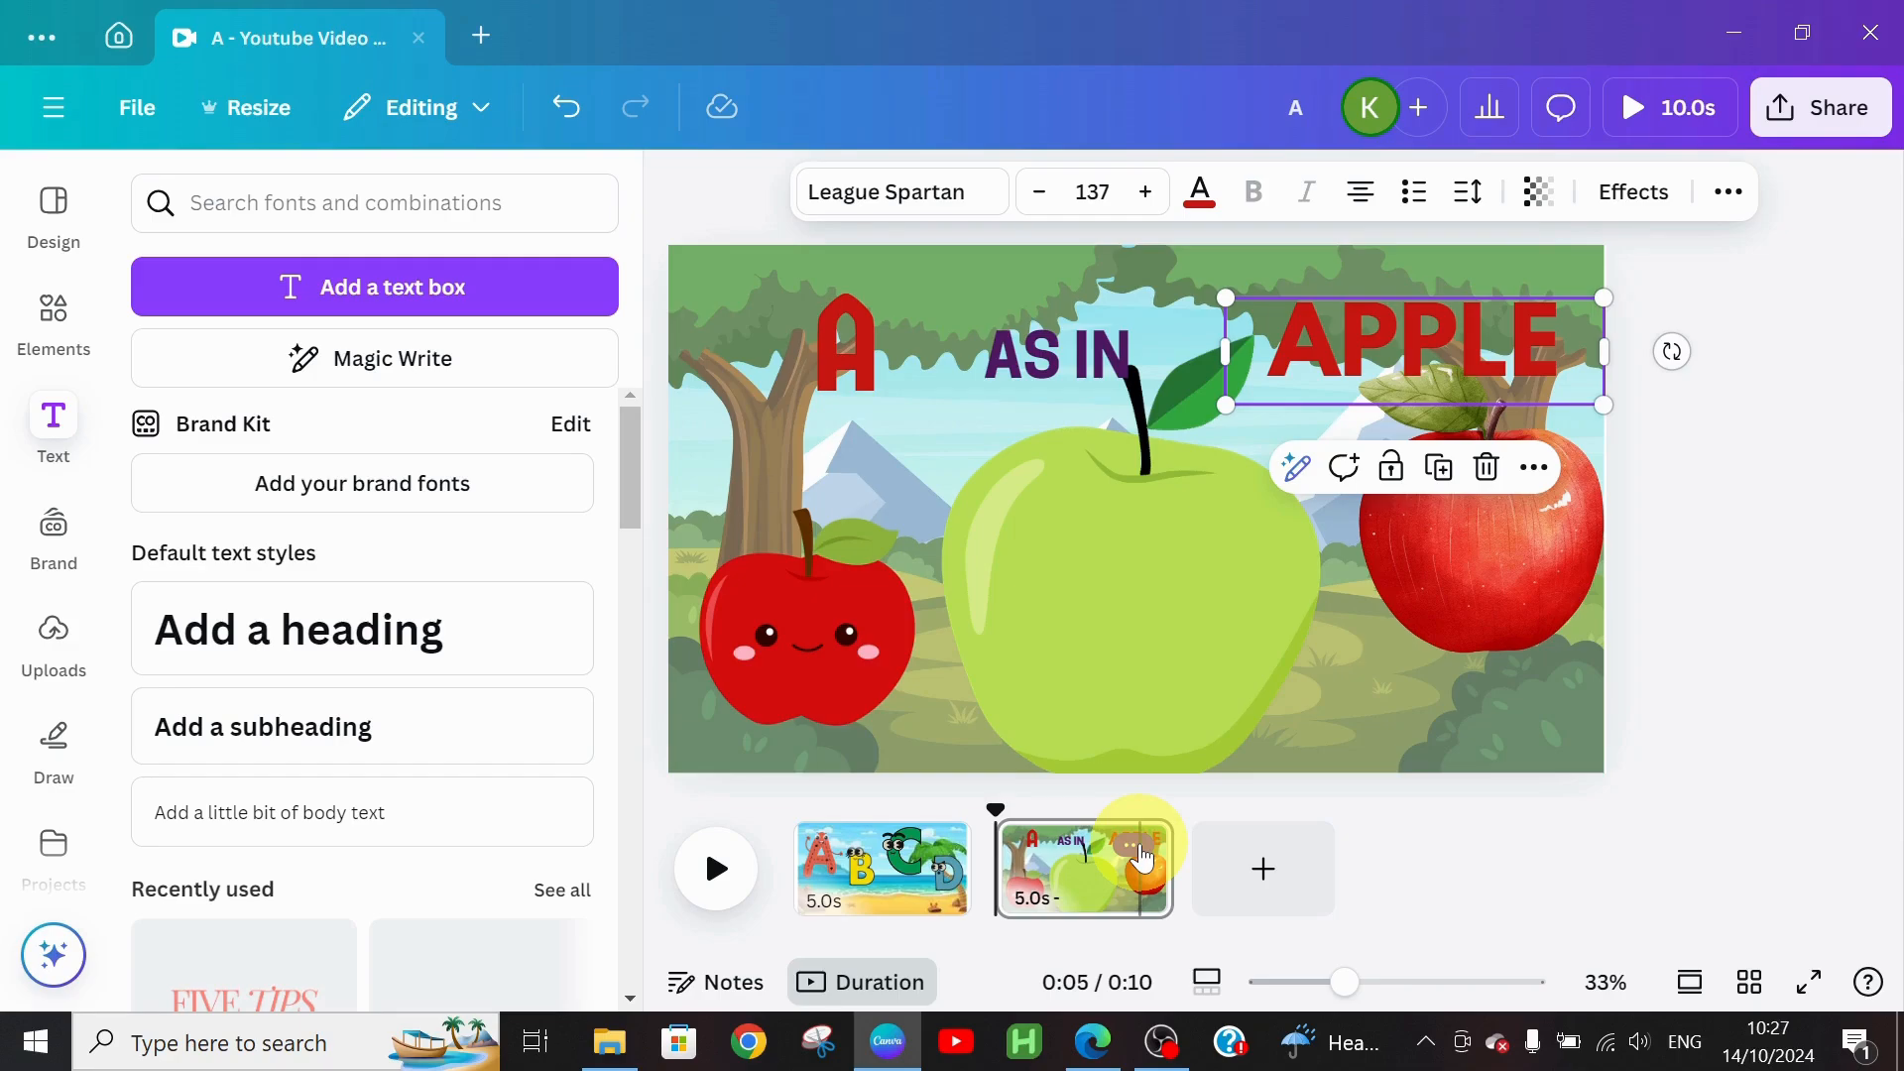
# Step: Add a new blank page after the apple page and search the elements for "CARTOON FIELD BACKGROUND"
pyautogui.click(1262, 868)
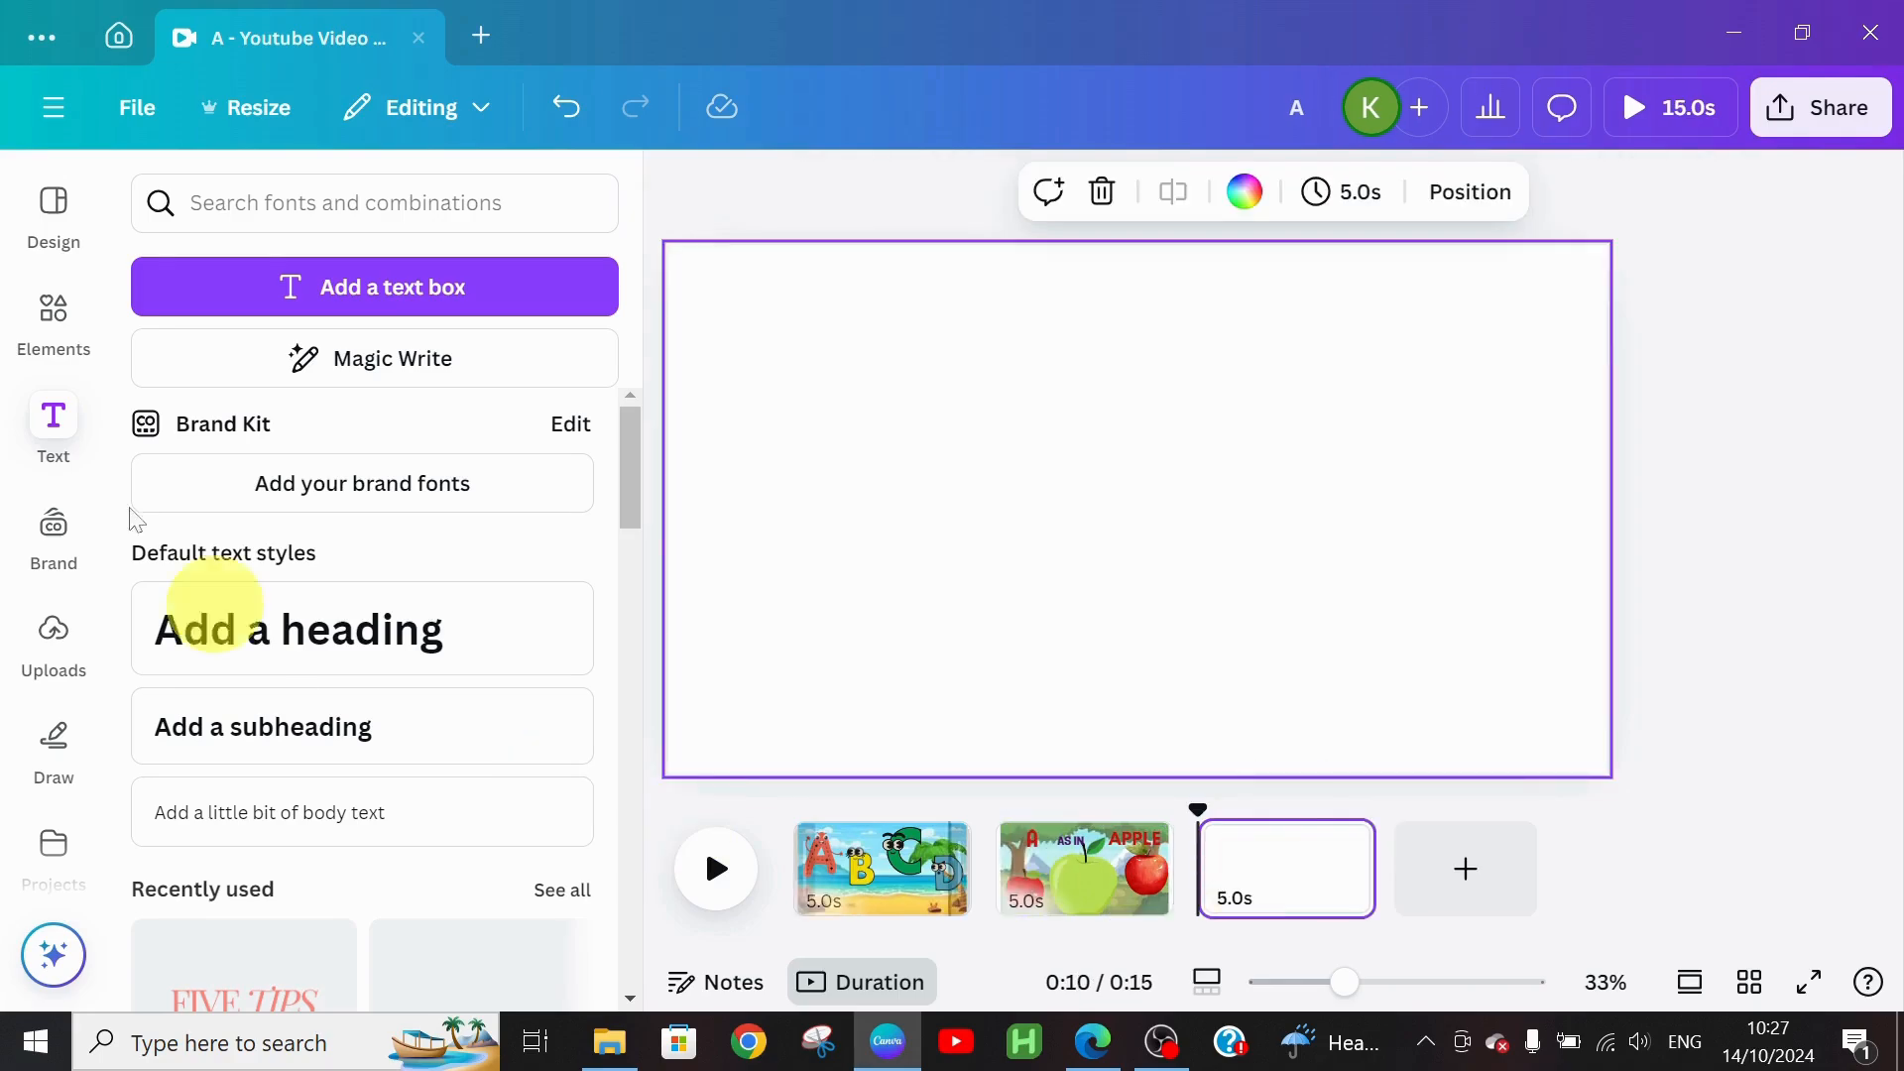
pyautogui.click(51, 349)
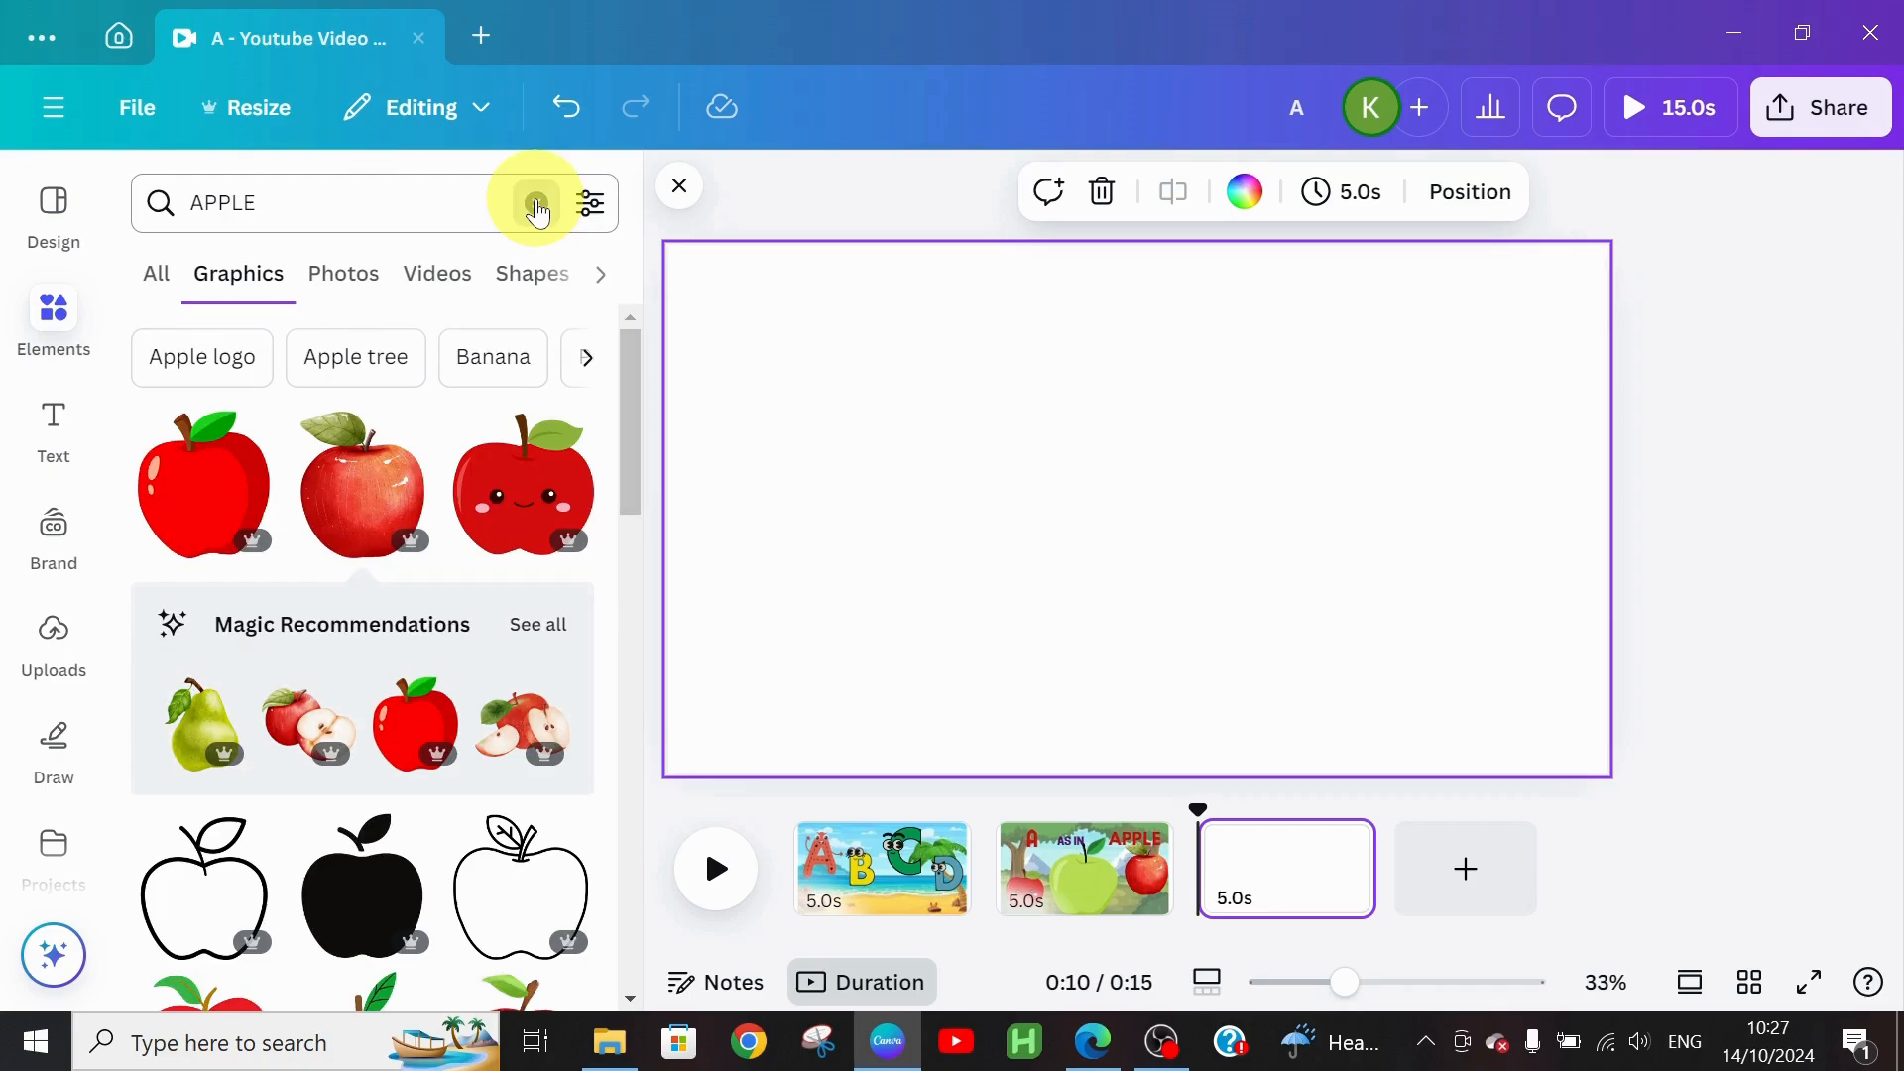
pyautogui.click(536, 207)
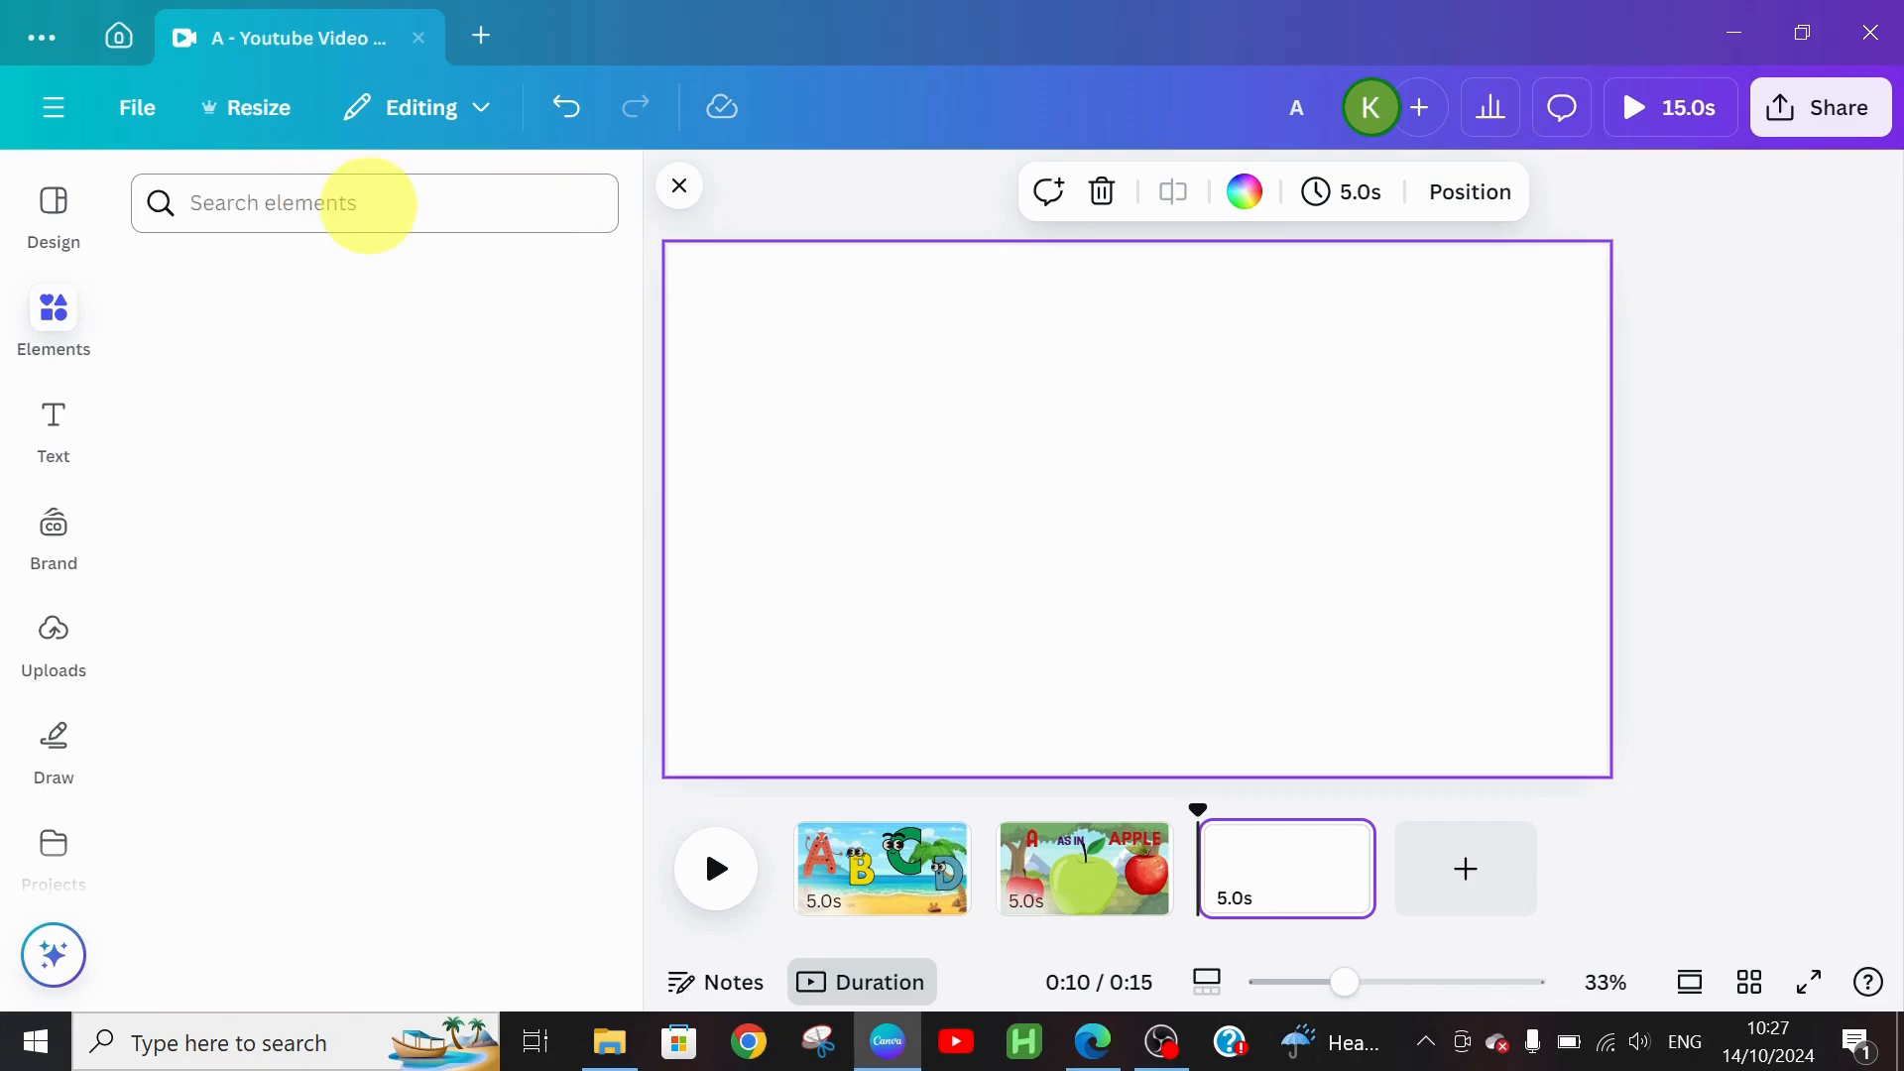
pyautogui.click(367, 201)
pyautogui.write('FIELD')
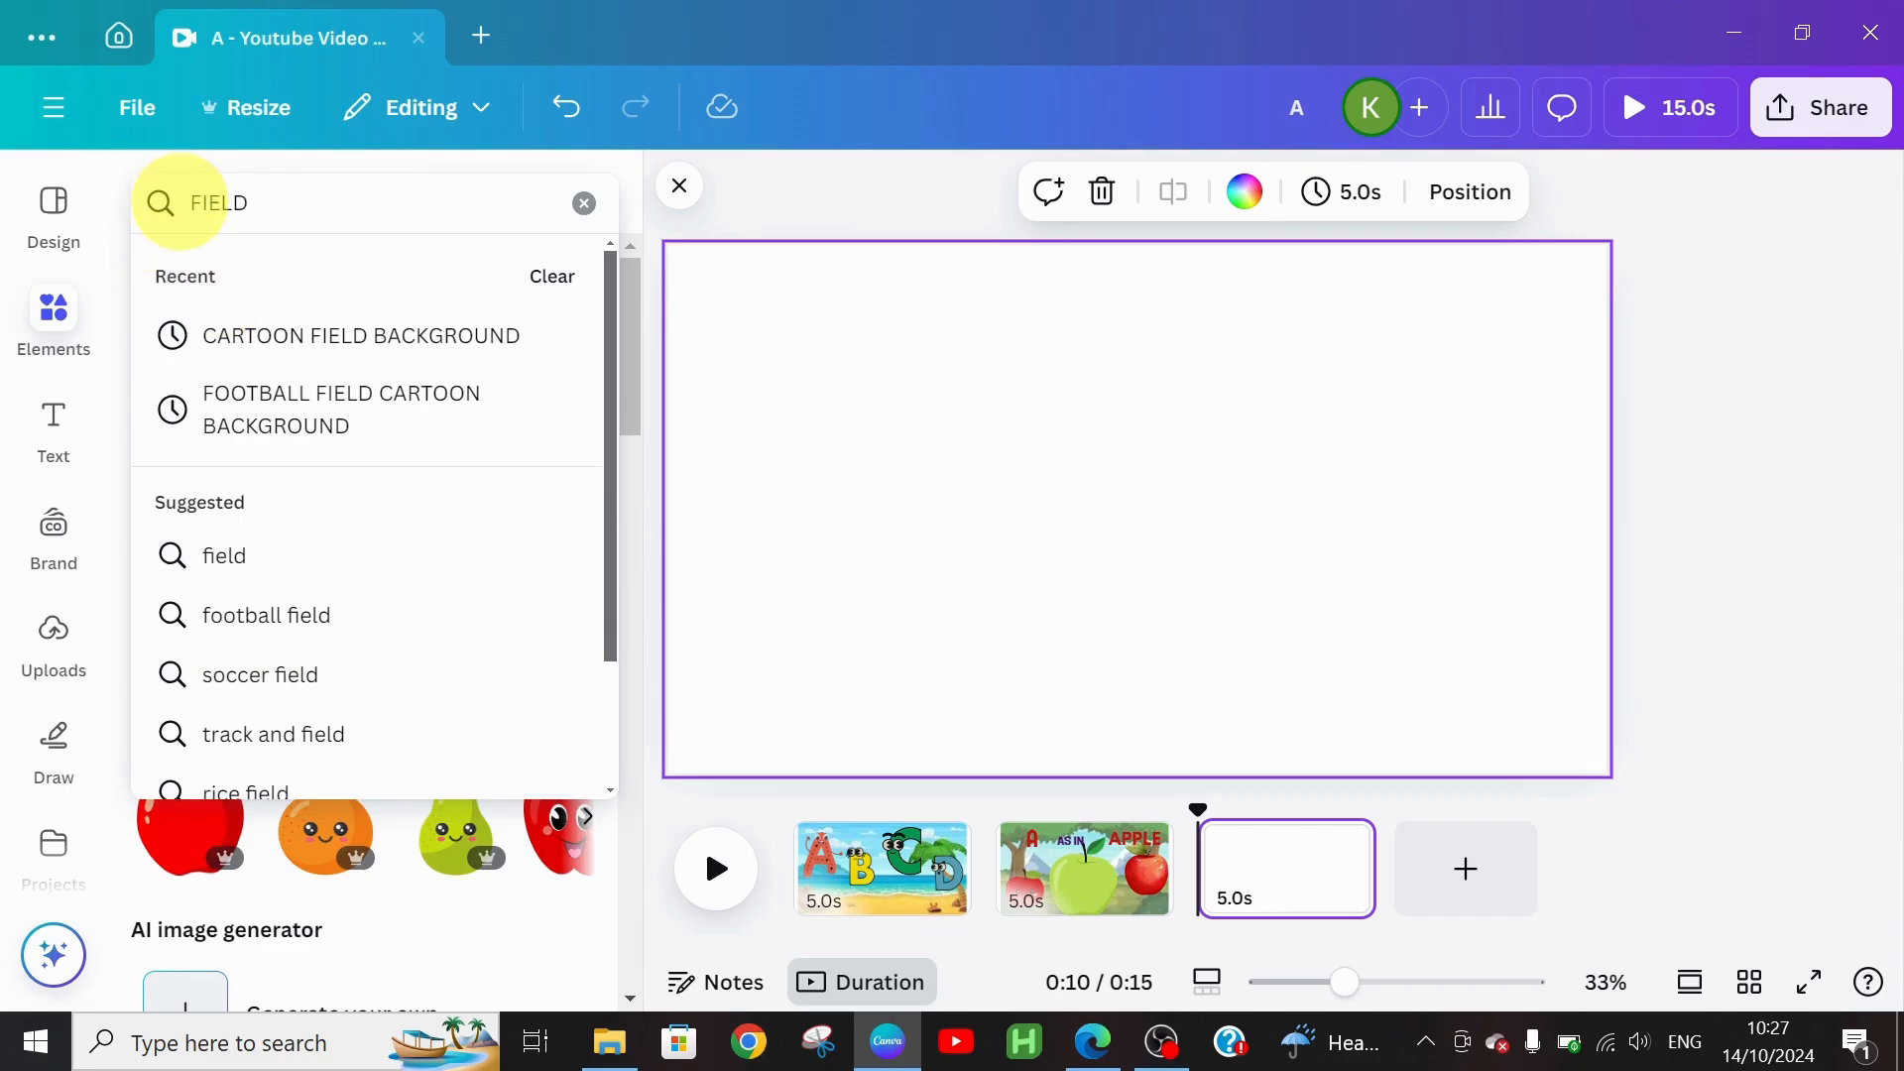
pyautogui.write('CART')
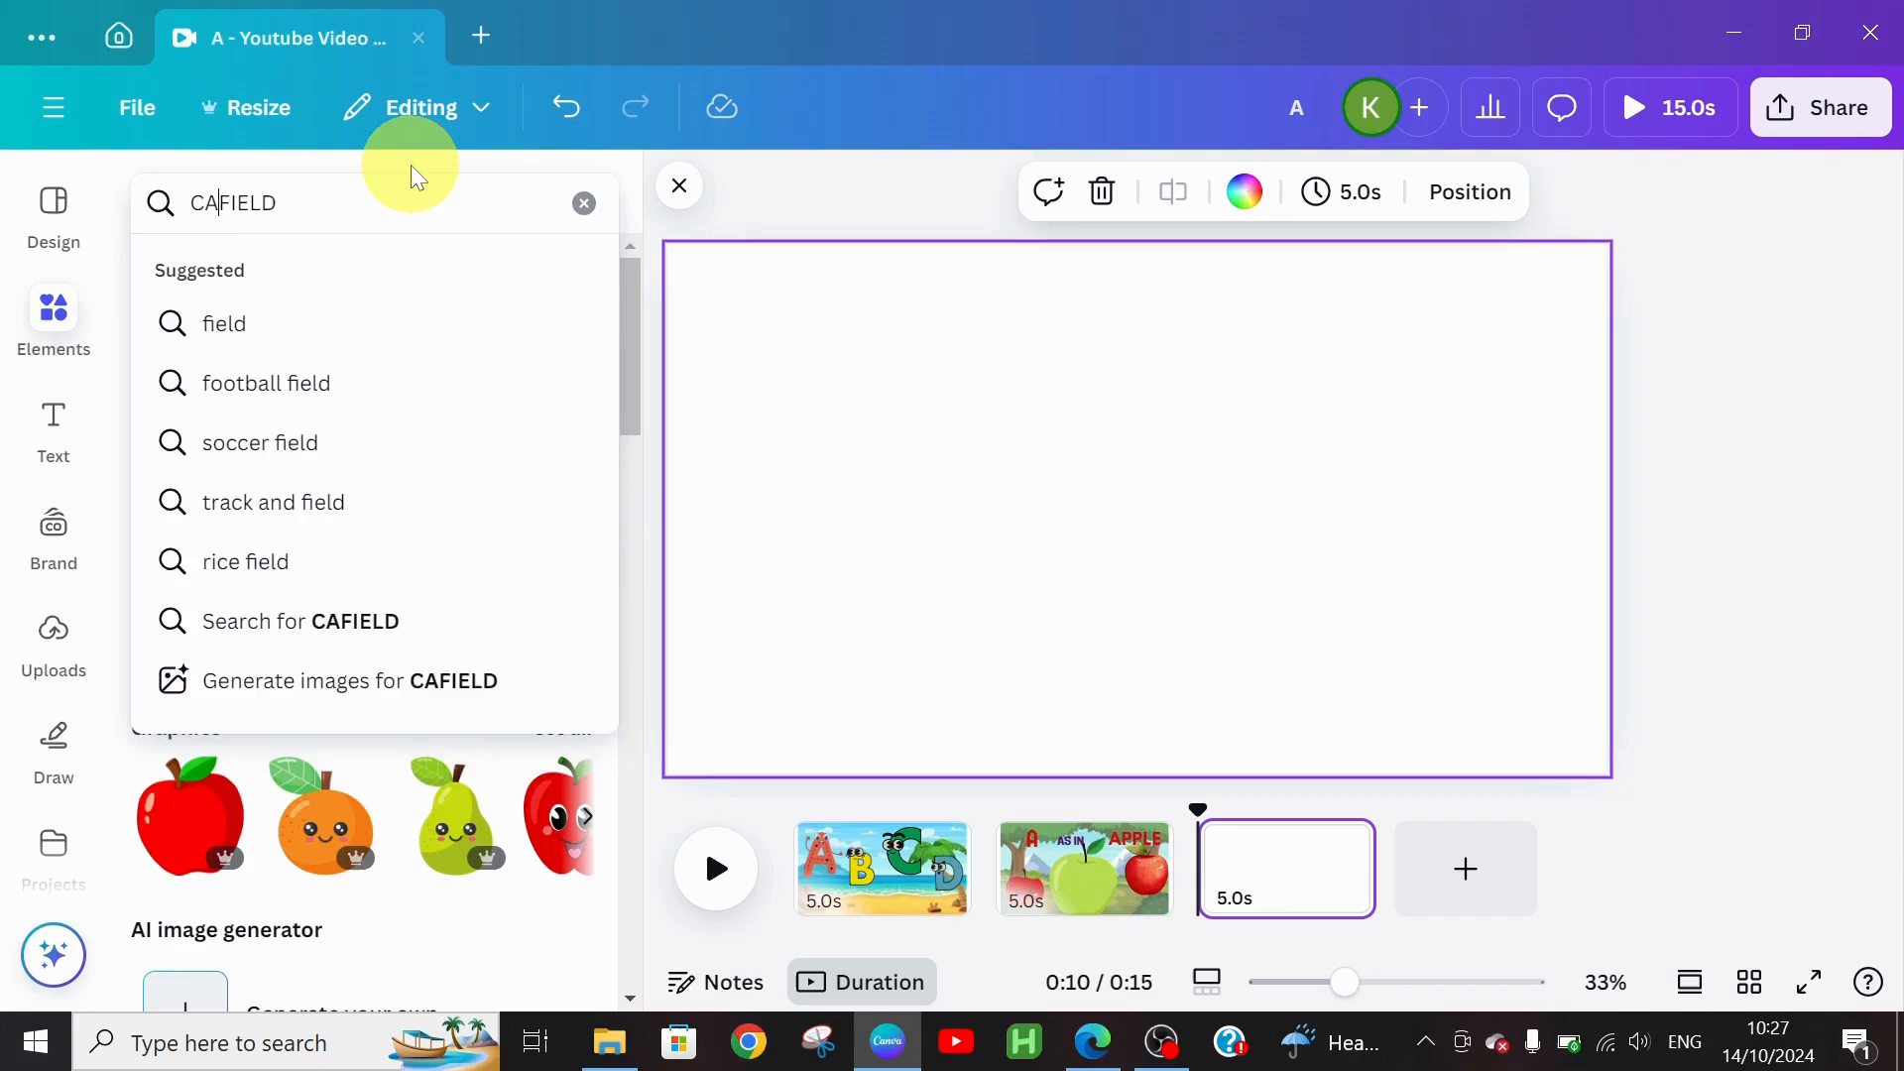
pyautogui.write('OON')
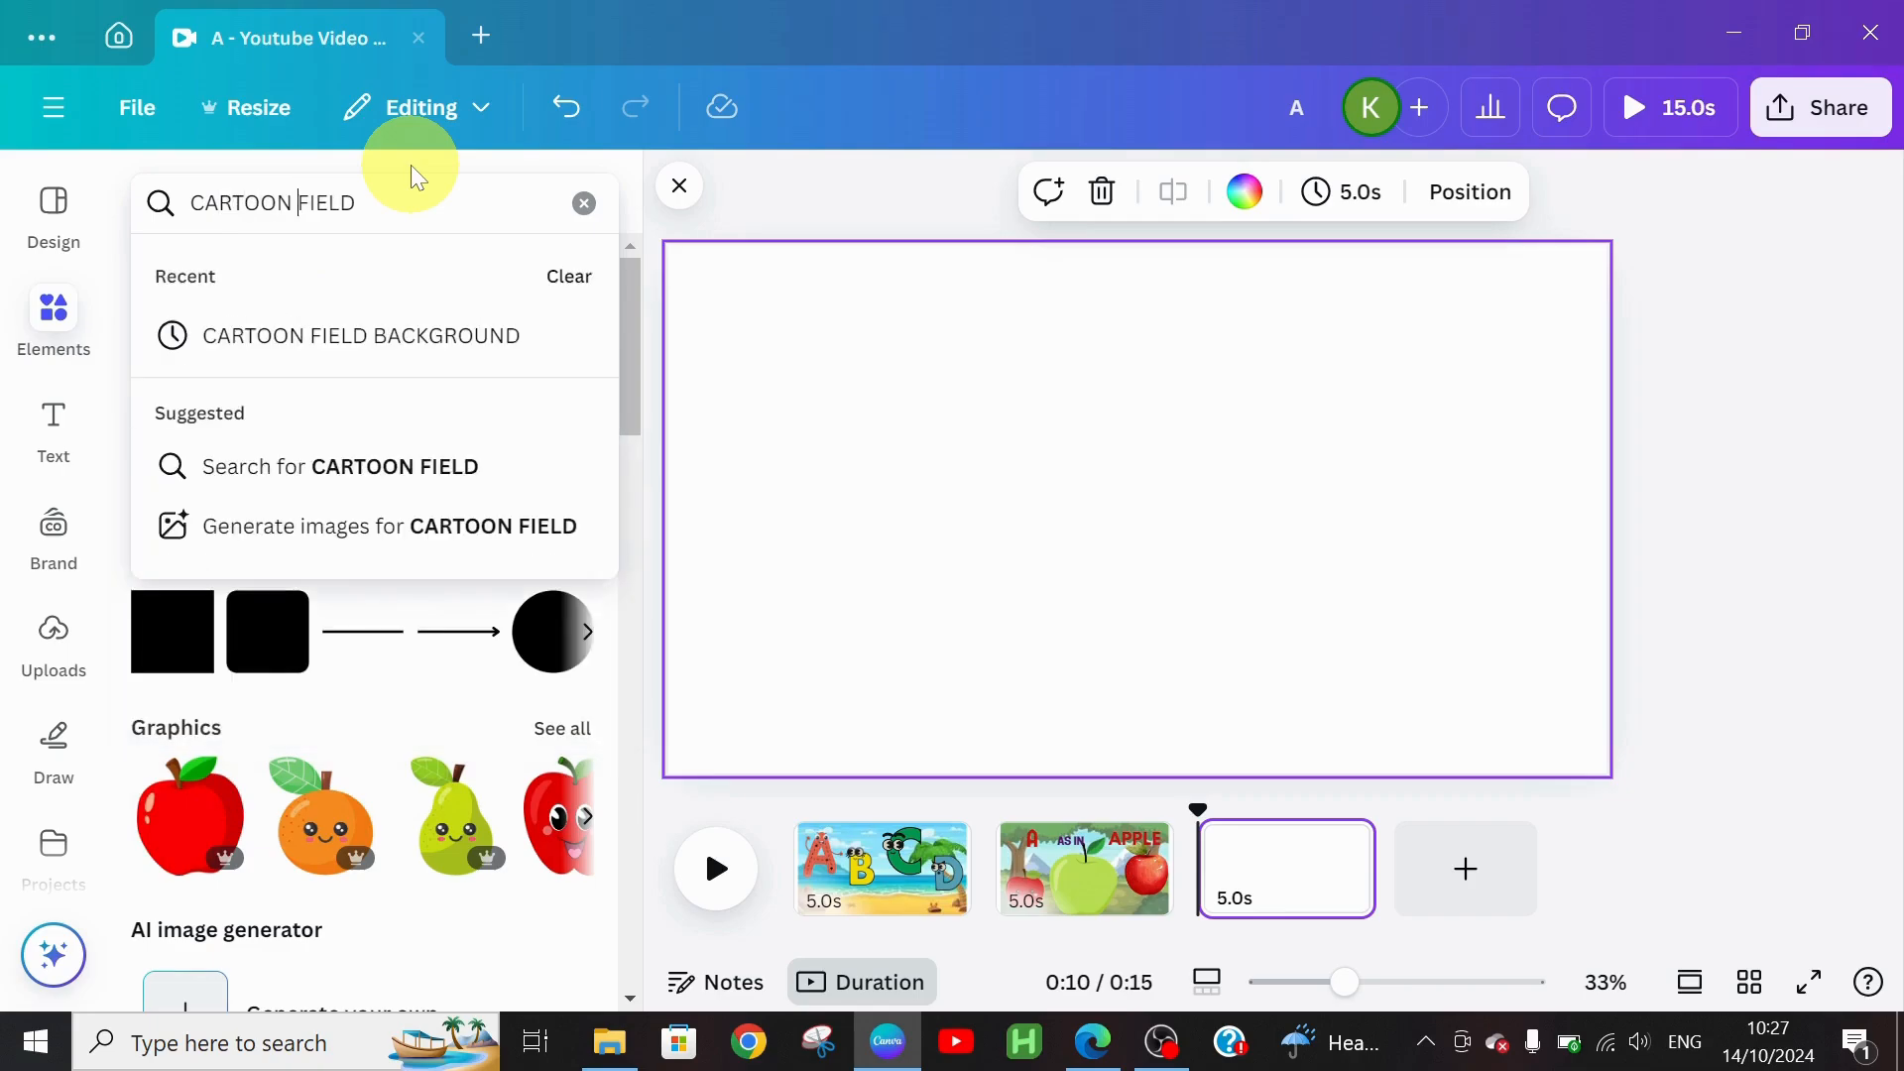
pyautogui.click(467, 357)
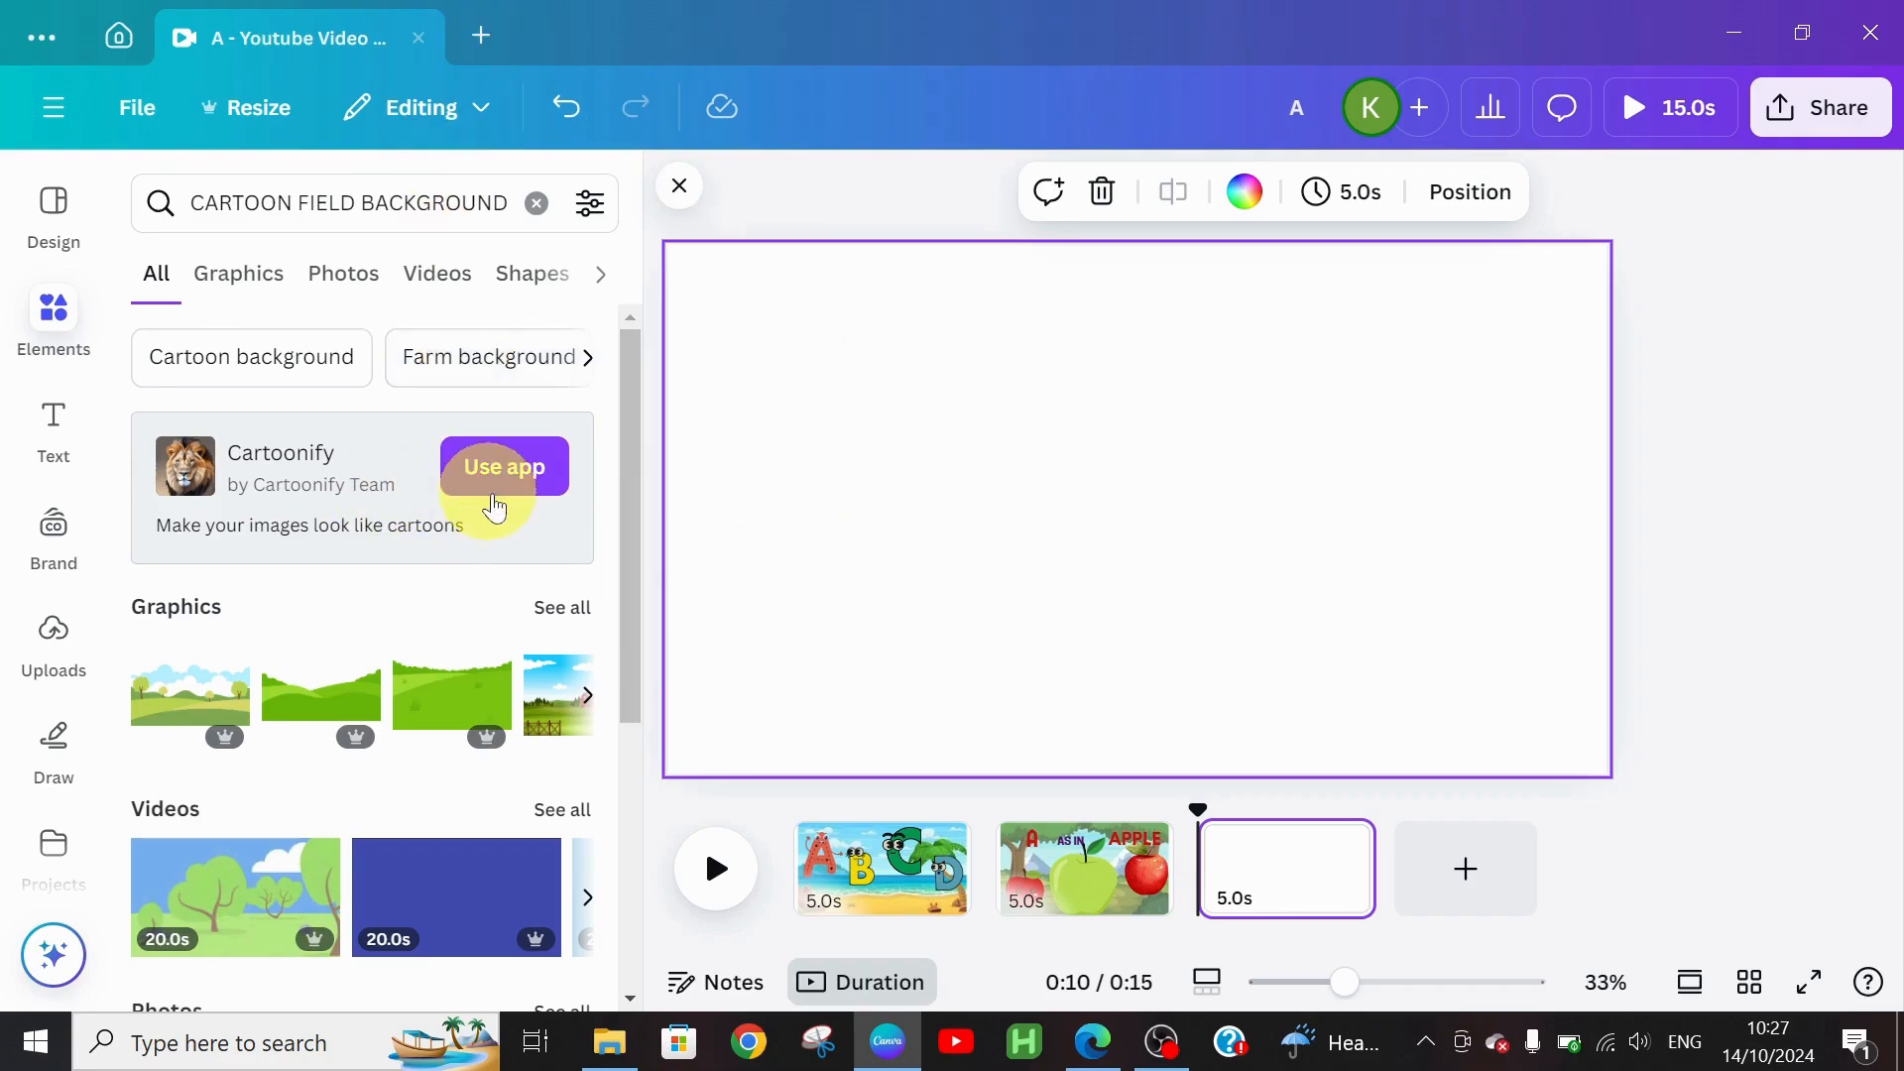
# Step: Insert the graphic of green fields with trees and clouds and enlarge it to cover the whole new page
pyautogui.moveTo(633, 432); pyautogui.dragTo(637, 502)
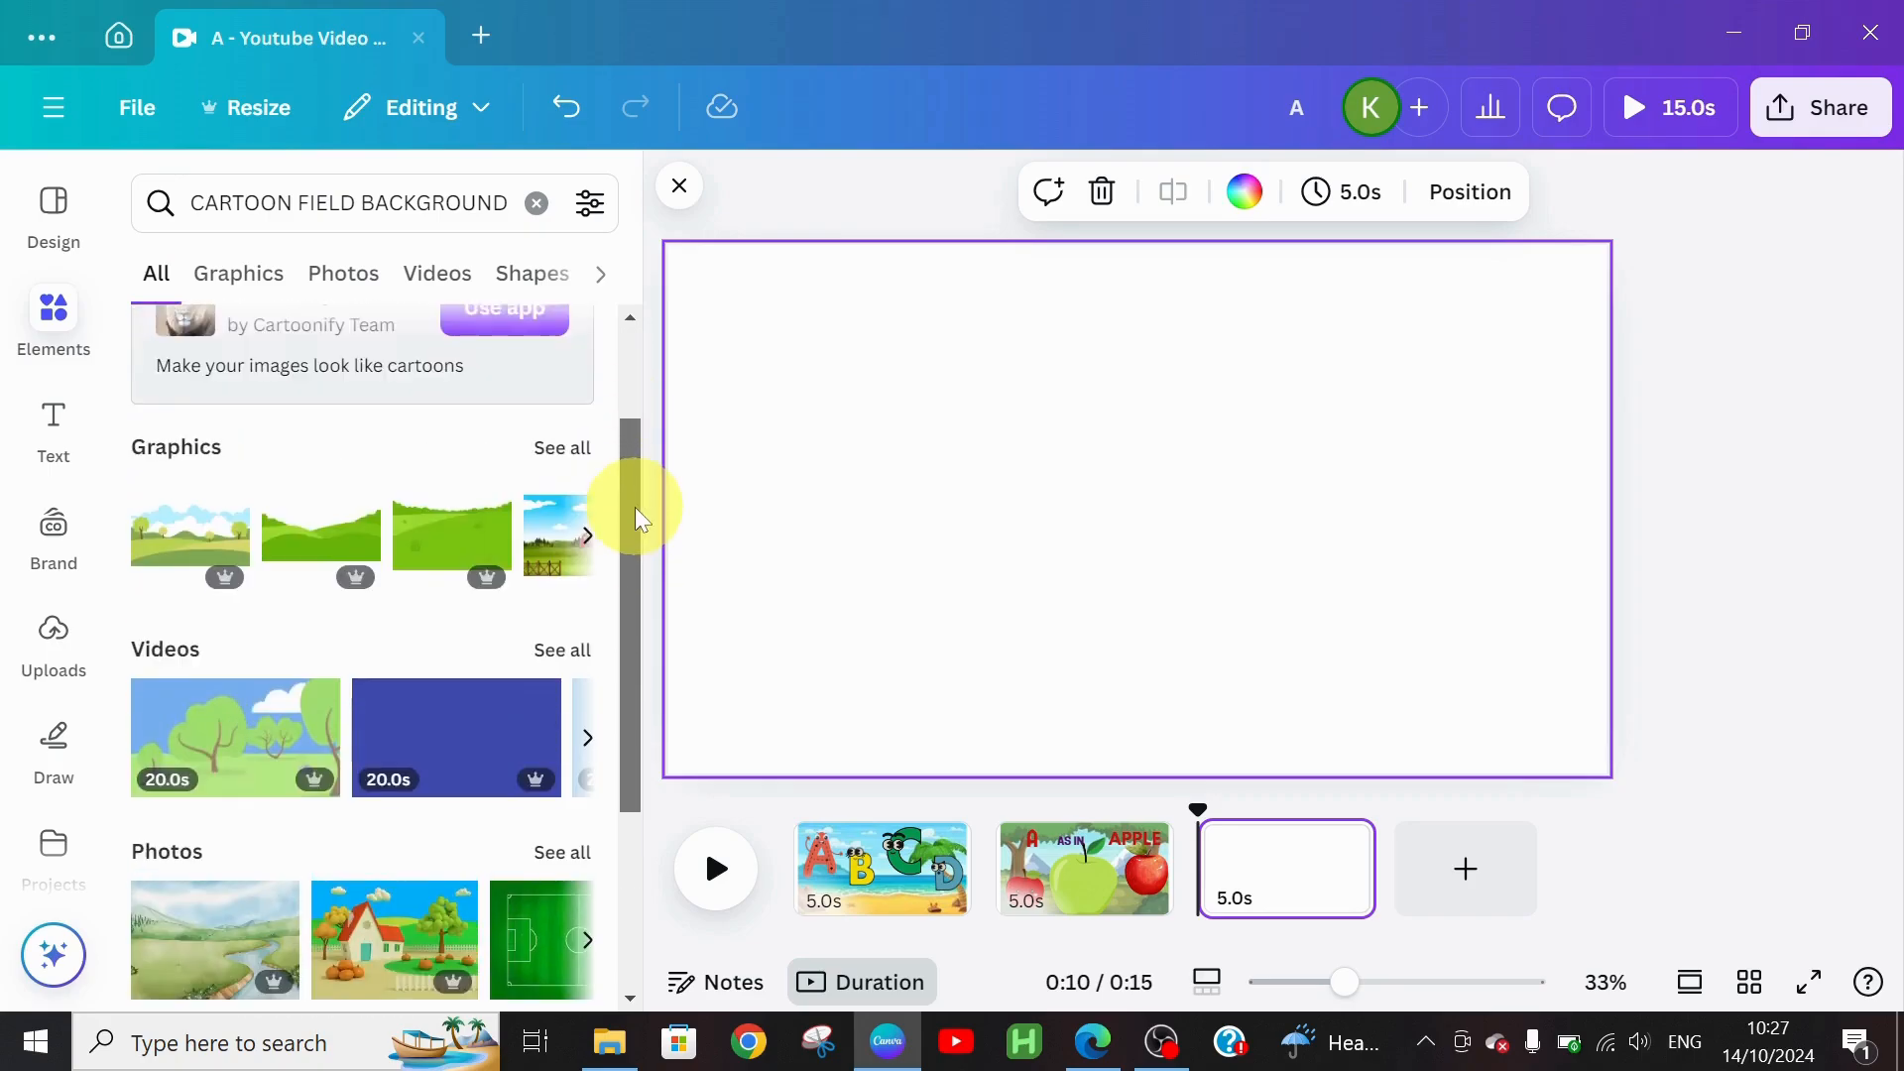
pyautogui.click(562, 453)
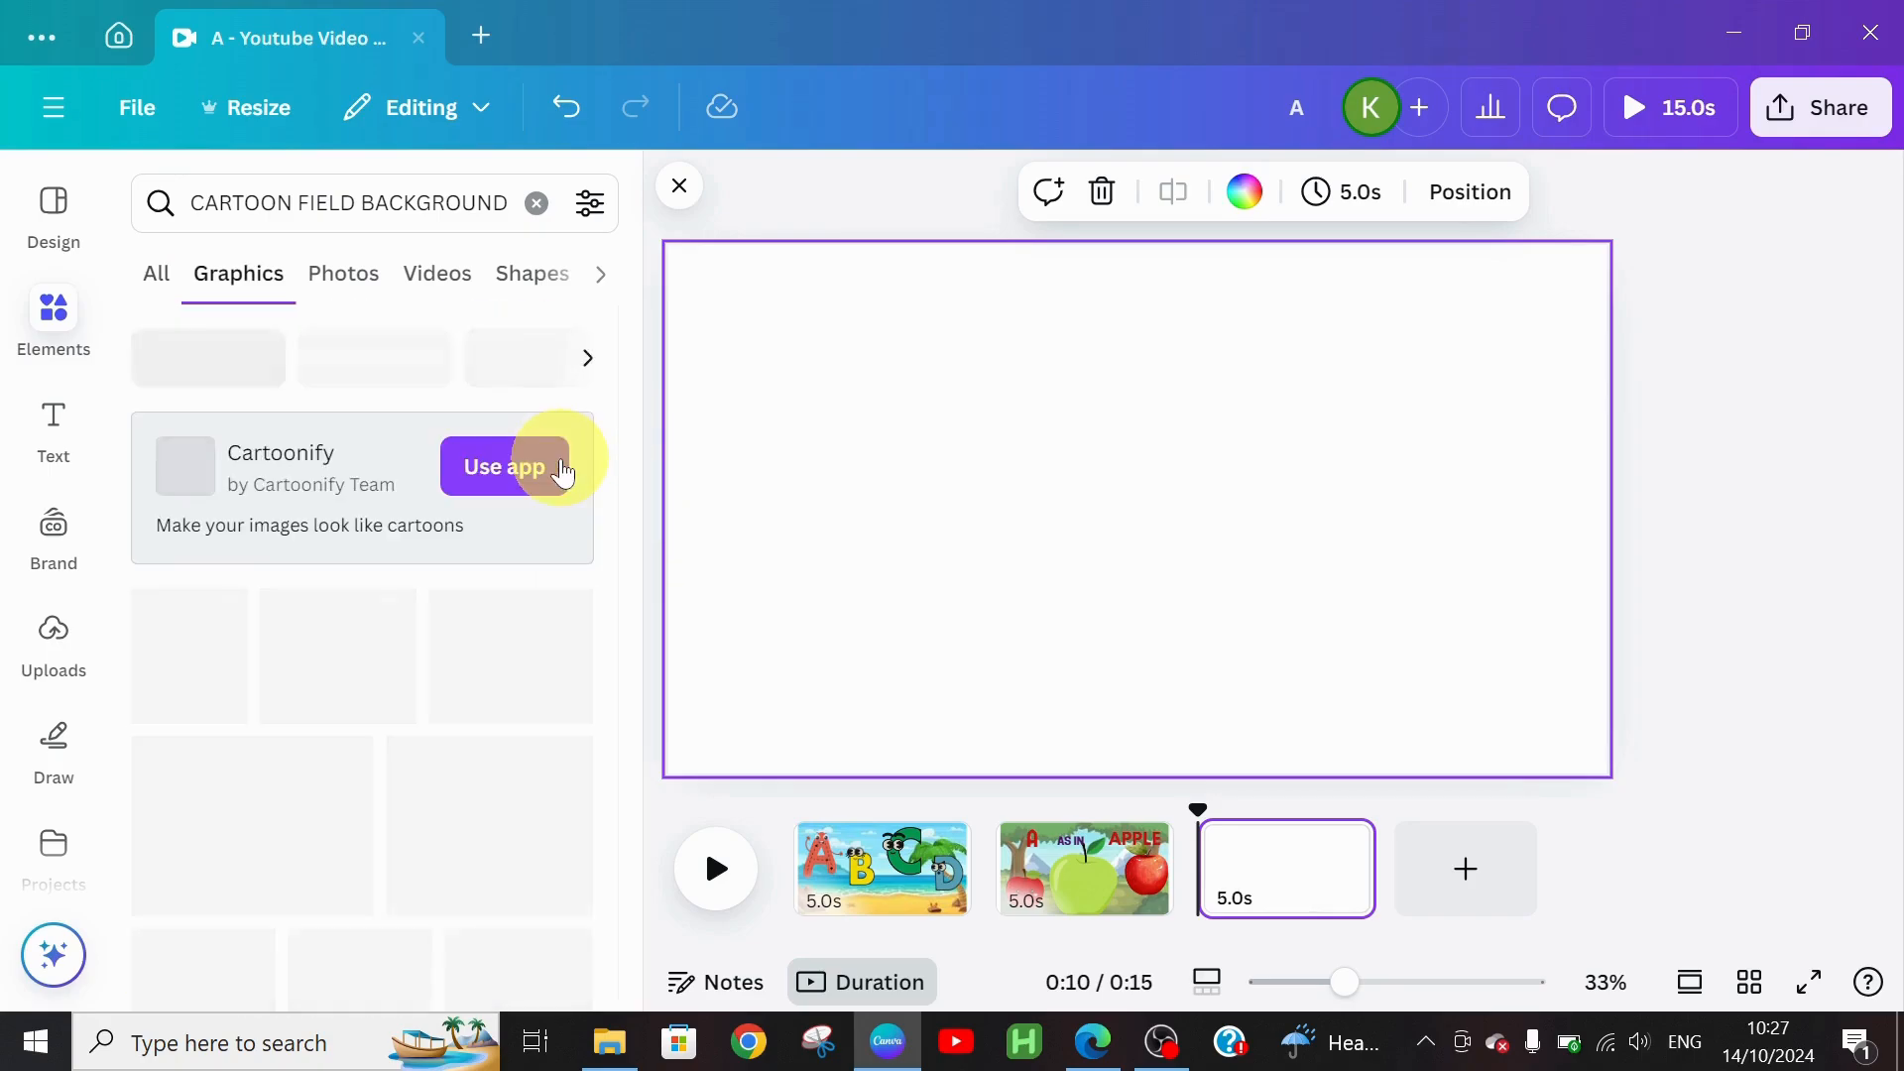
pyautogui.click(209, 654)
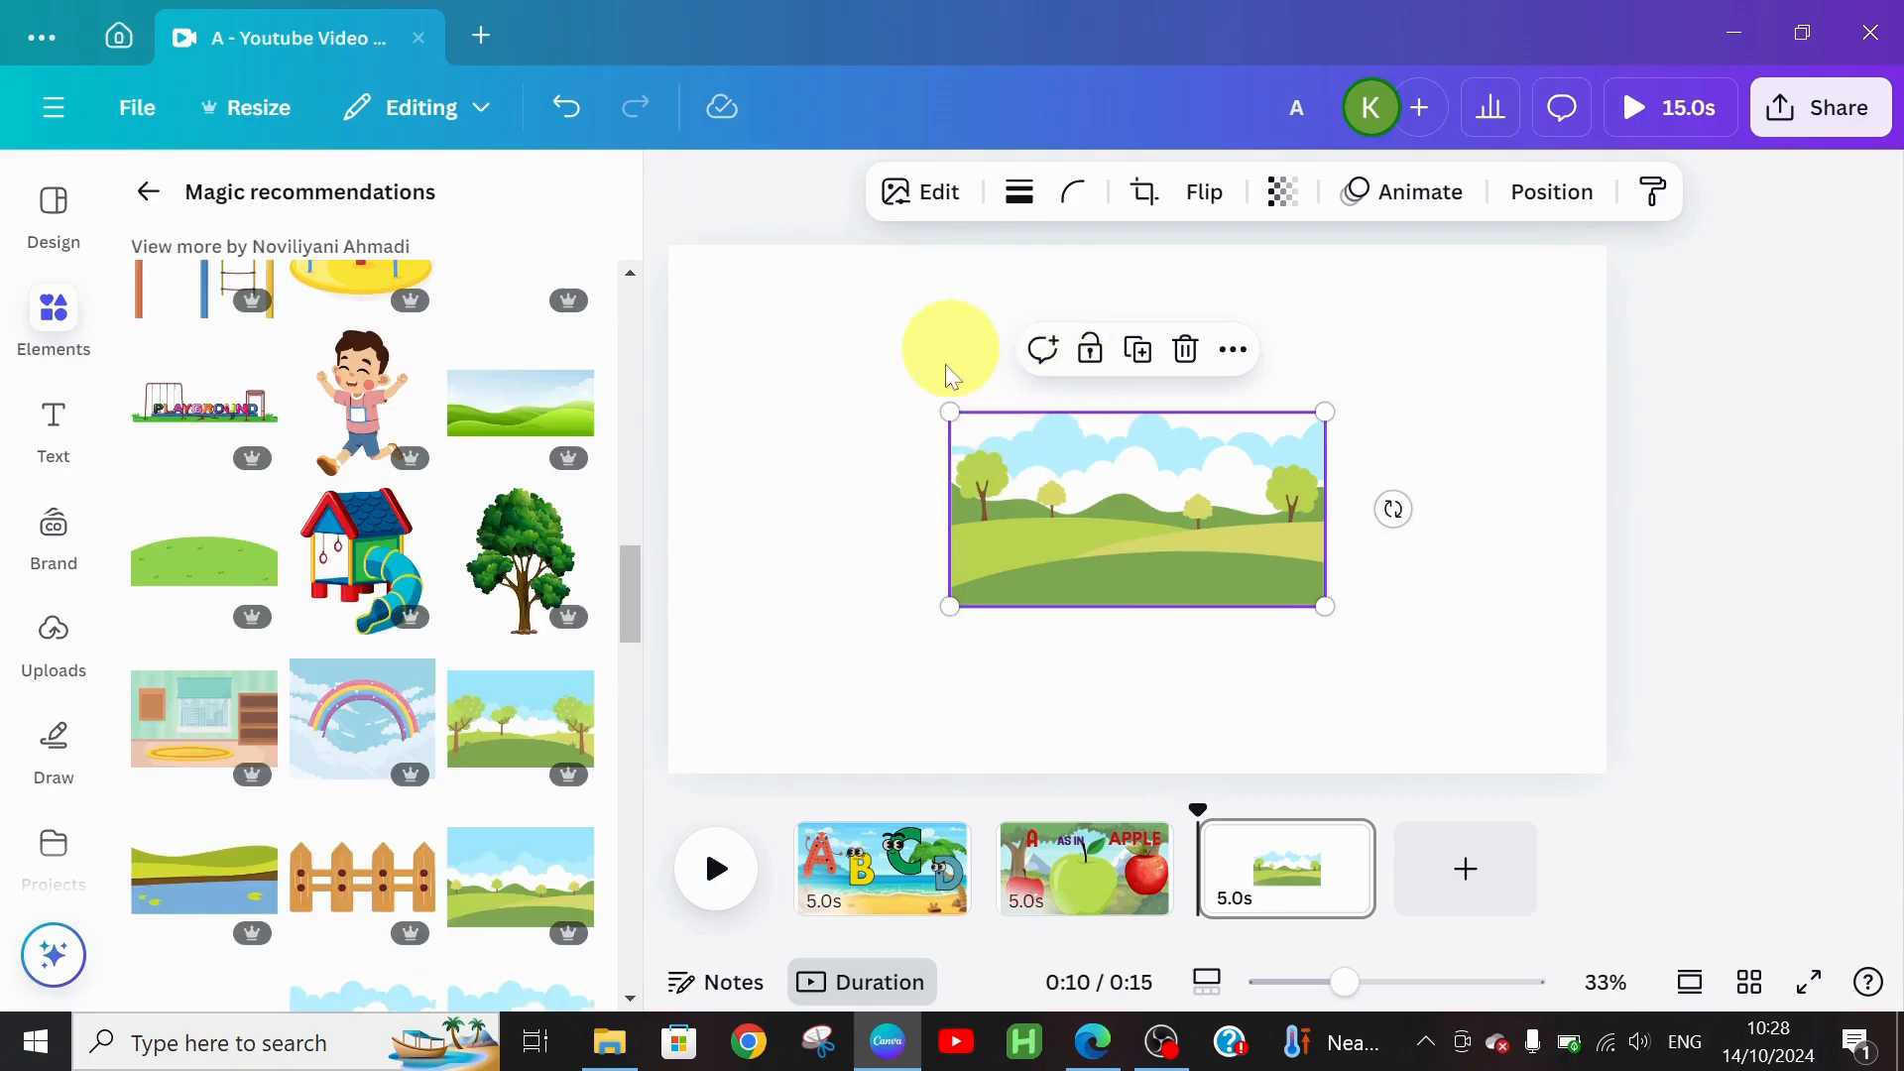
pyautogui.moveTo(945, 411); pyautogui.dragTo(631, 367)
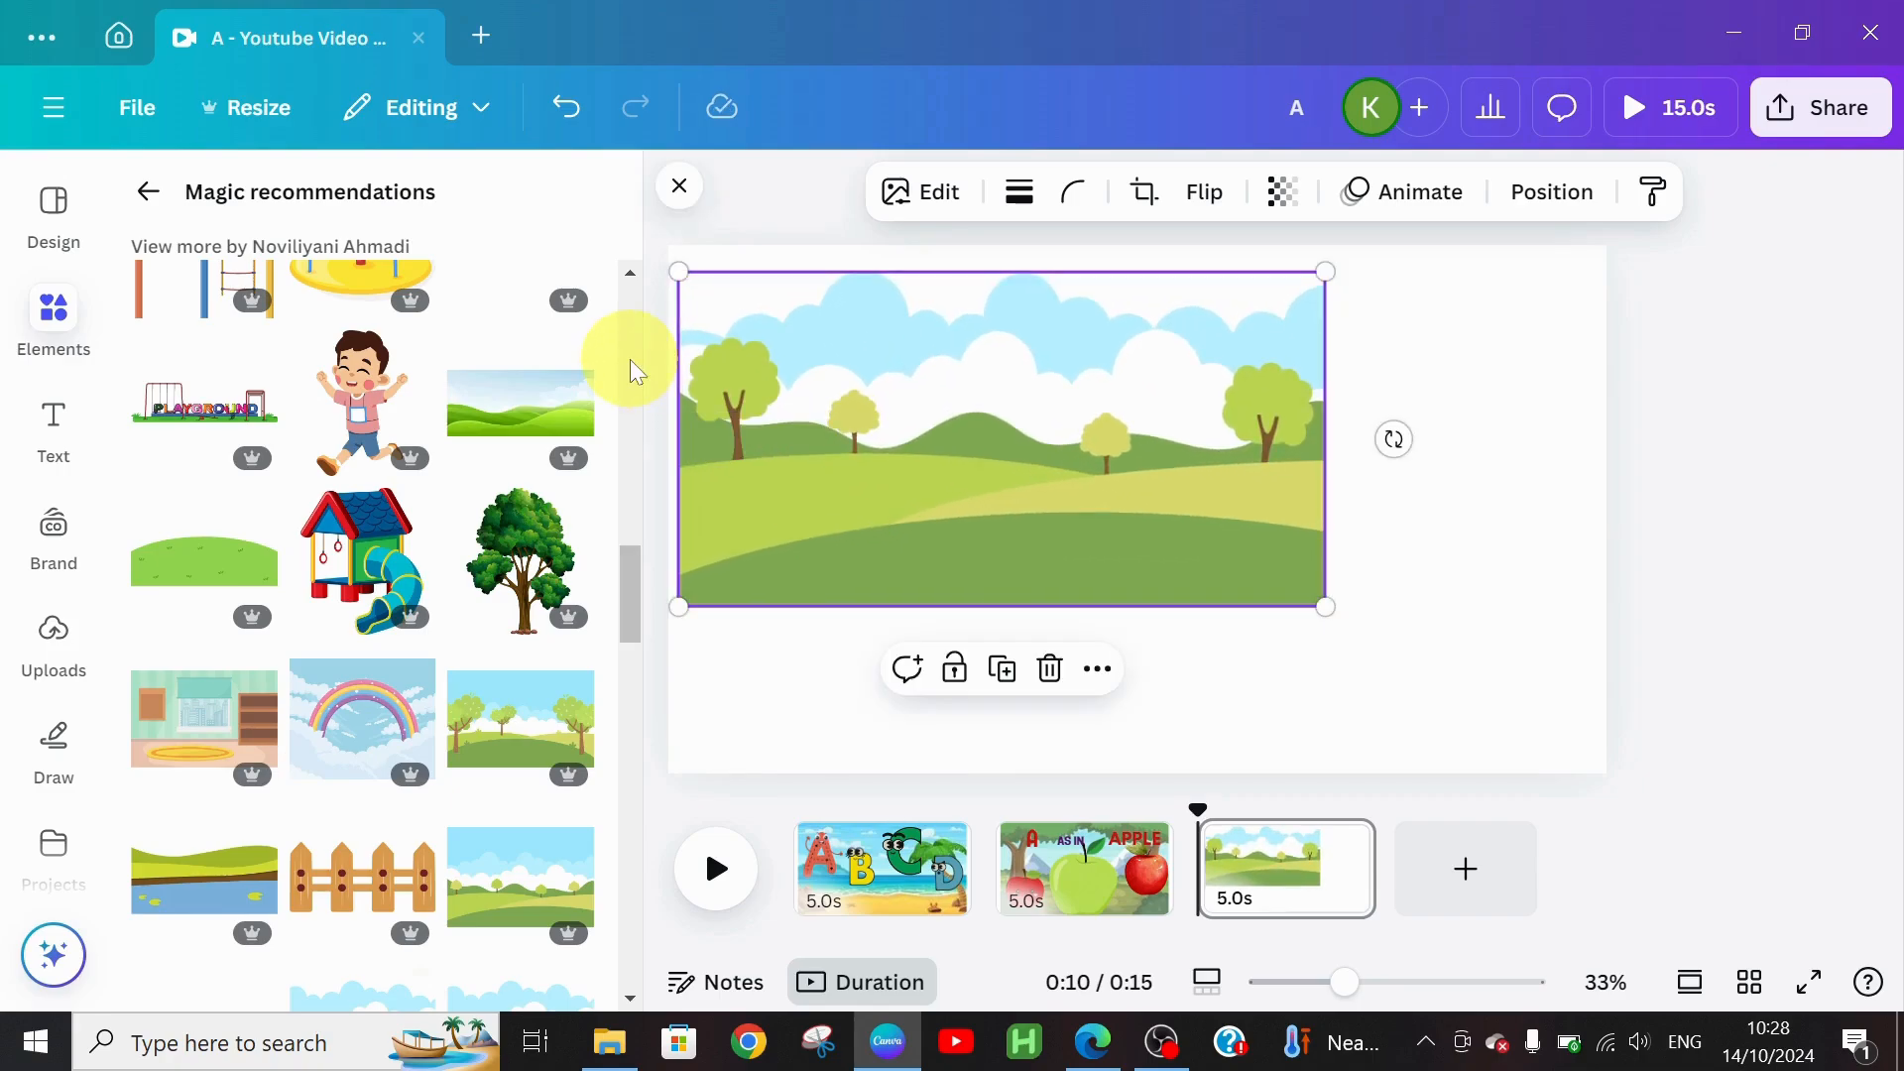
pyautogui.moveTo(1325, 606); pyautogui.dragTo(1647, 773)
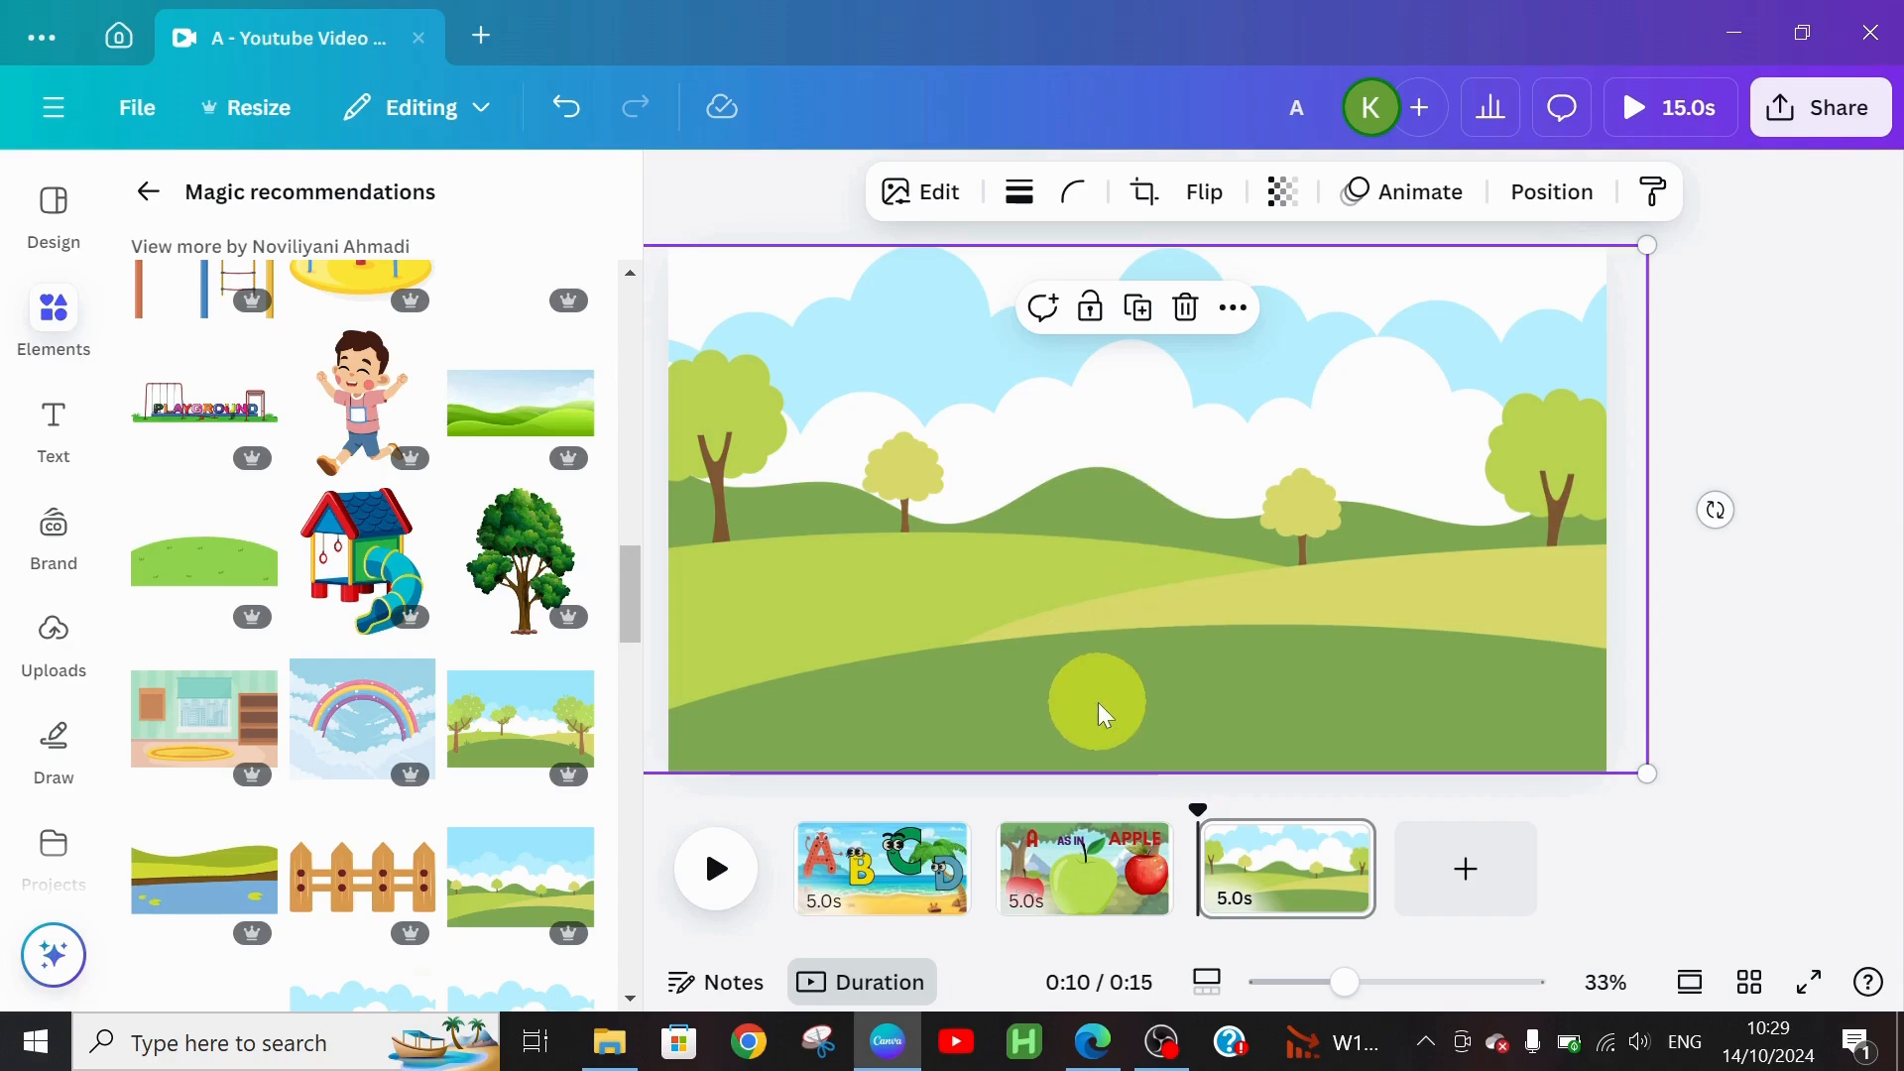
# Step: Add a heading reading "B" in the upper-left sky area of the field page
pyautogui.click(56, 436)
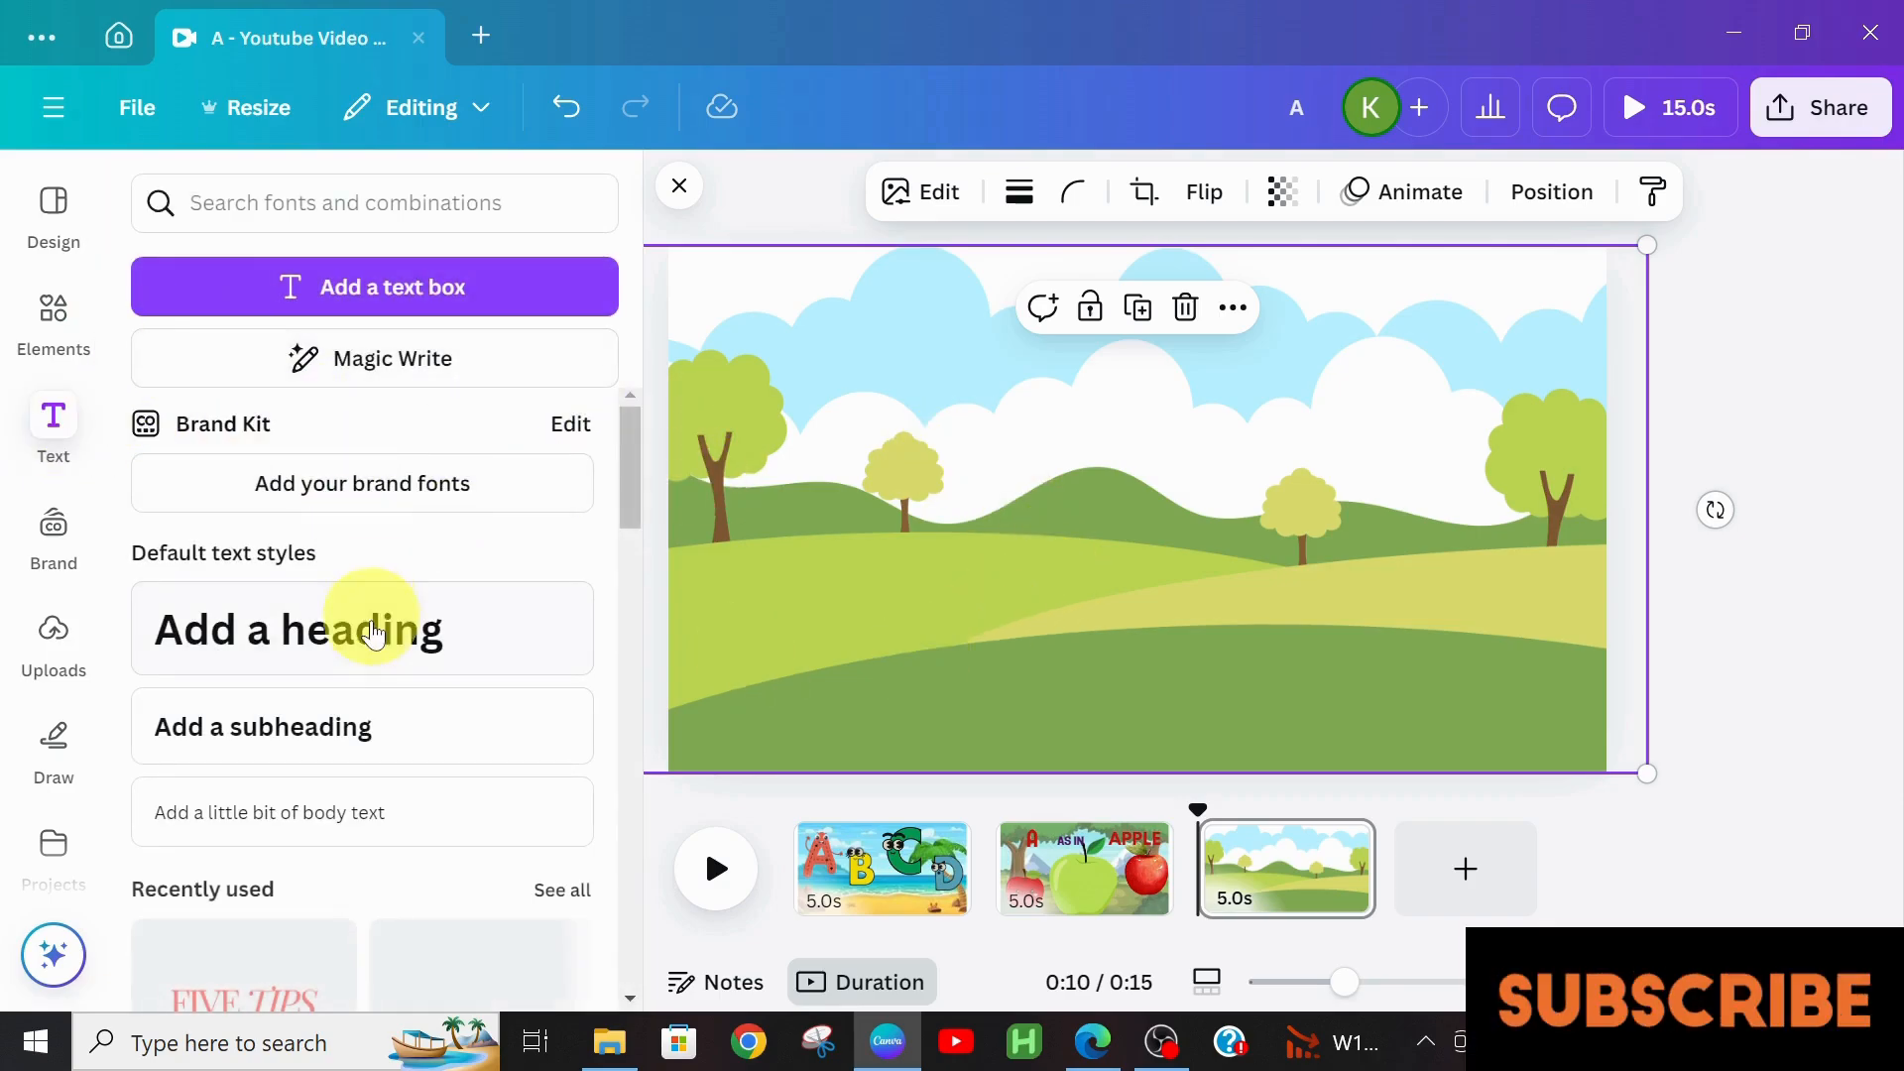
pyautogui.click(373, 641)
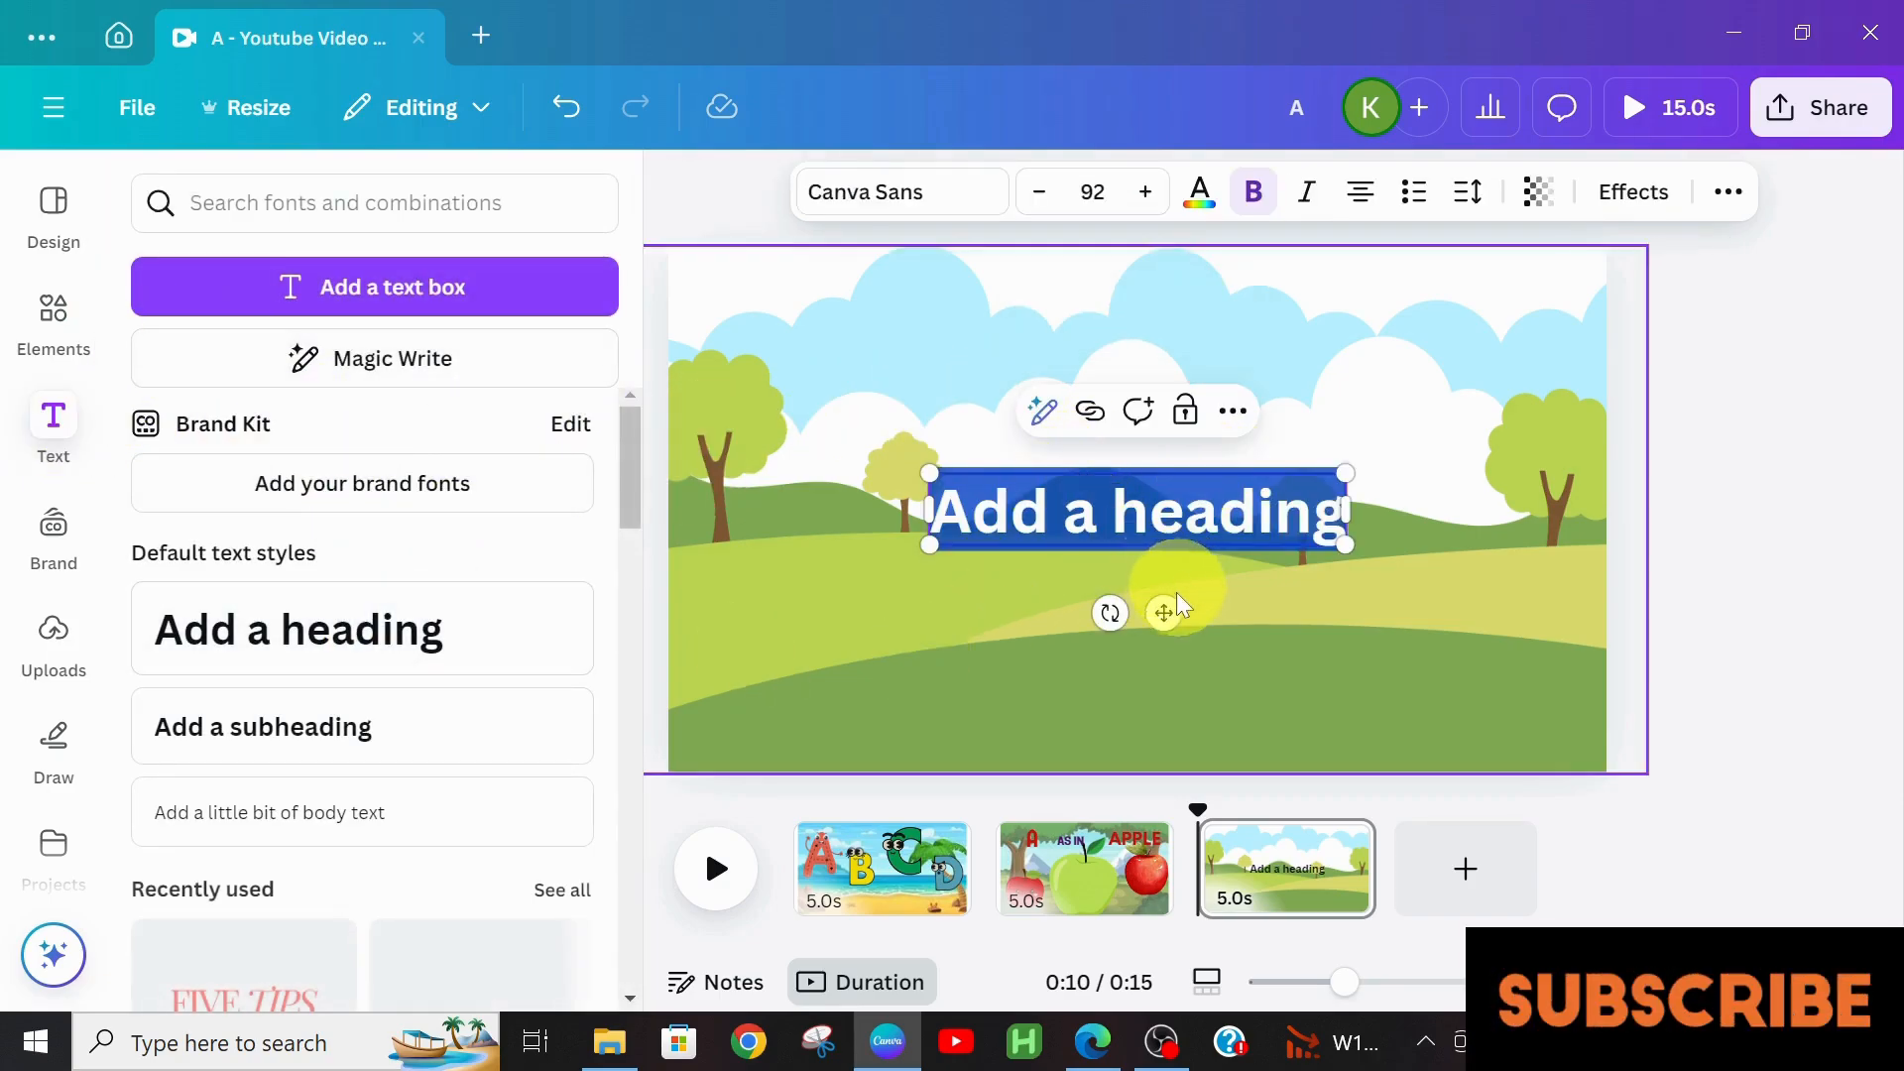
pyautogui.moveTo(1174, 599); pyautogui.dragTo(938, 452)
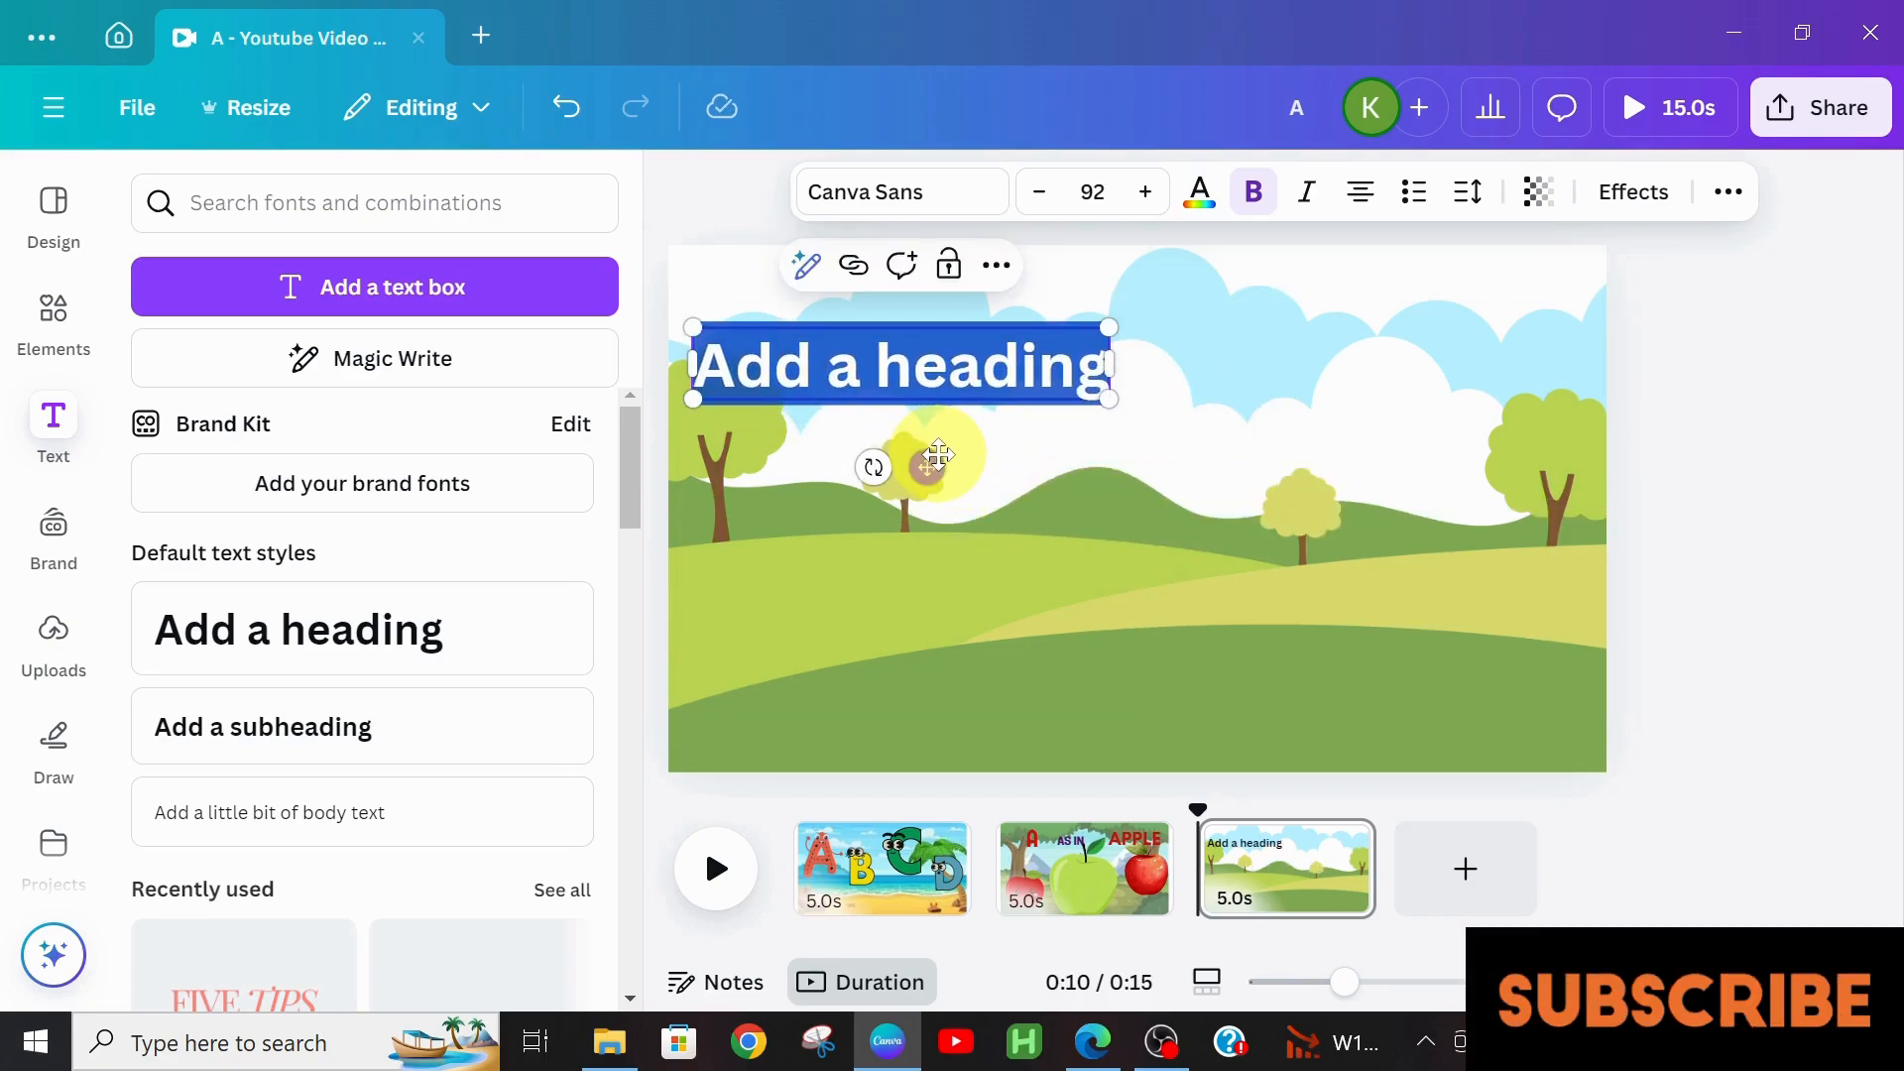
pyautogui.write('B')
# Step: Set the "B" heading in Etna Sans Serif at size 166, move it closer to the page's upper-left corner, and widen its text box slightly
pyautogui.click(926, 192)
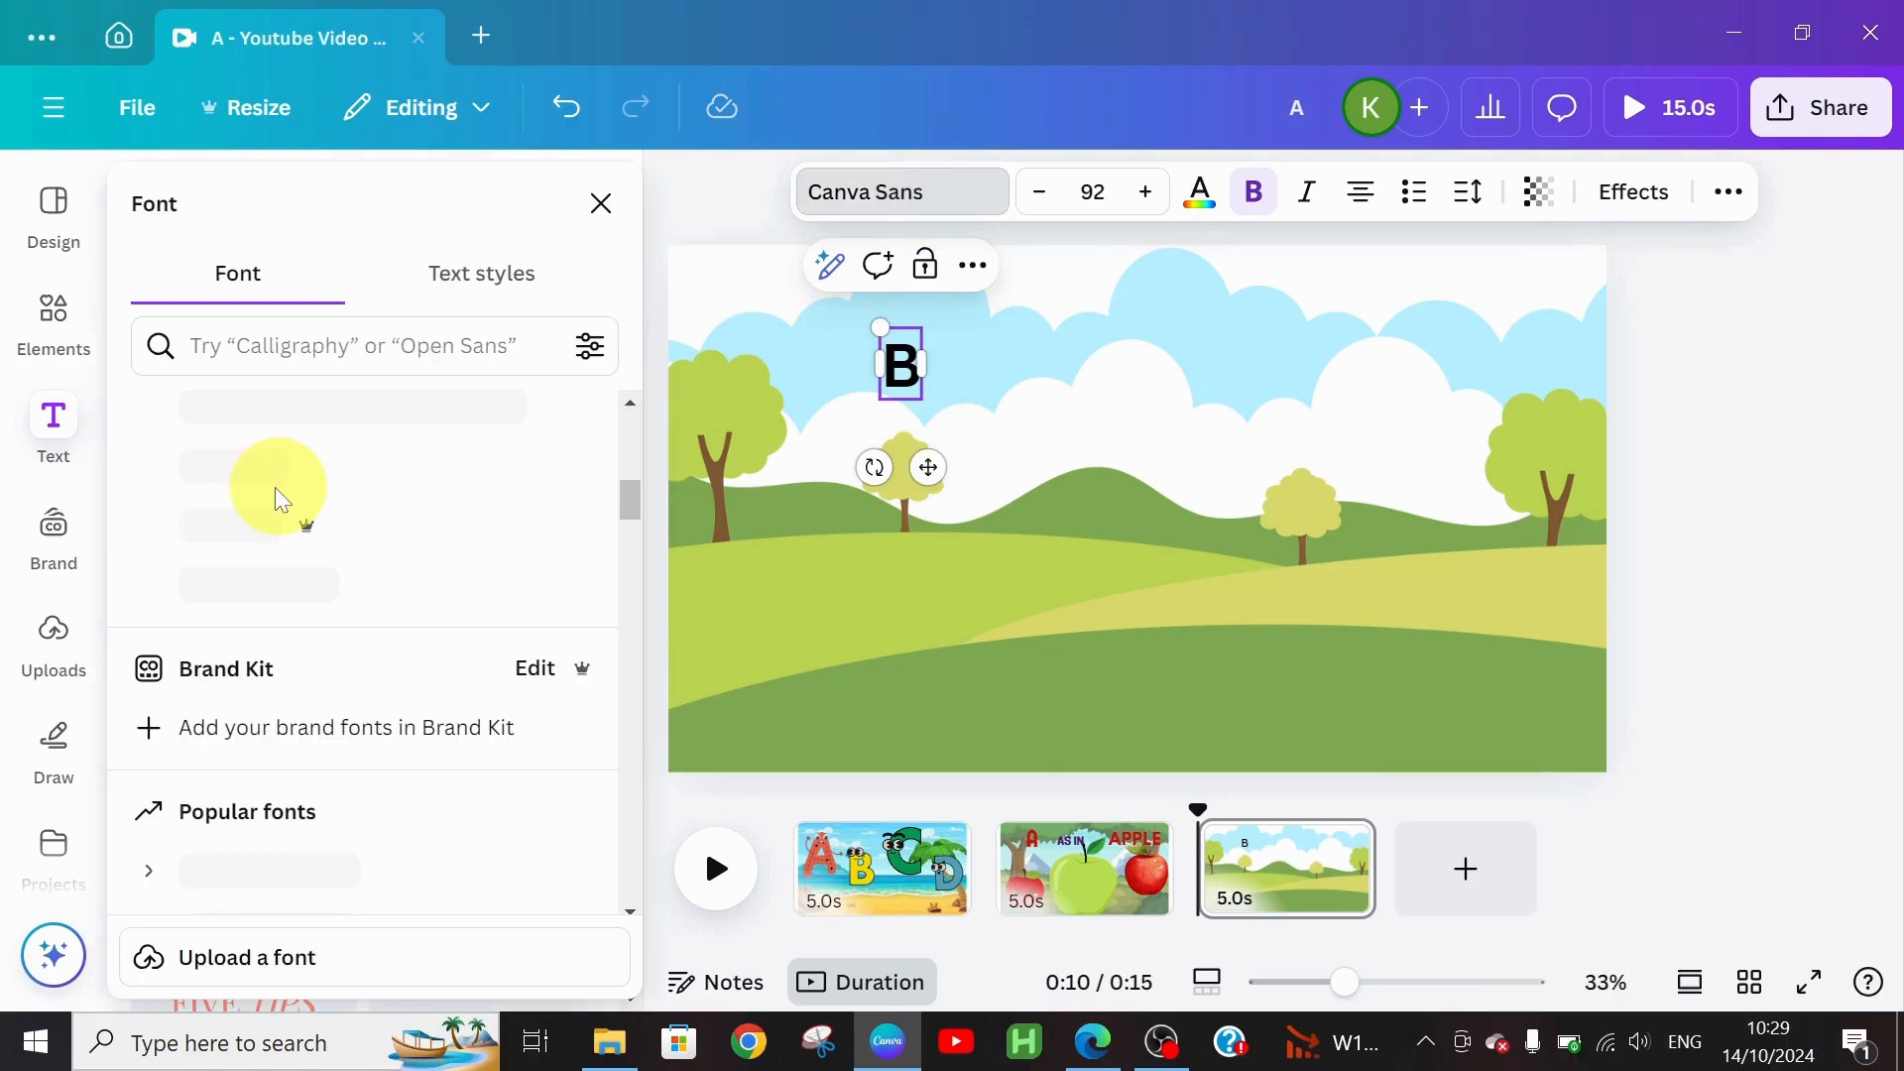
pyautogui.click(262, 459)
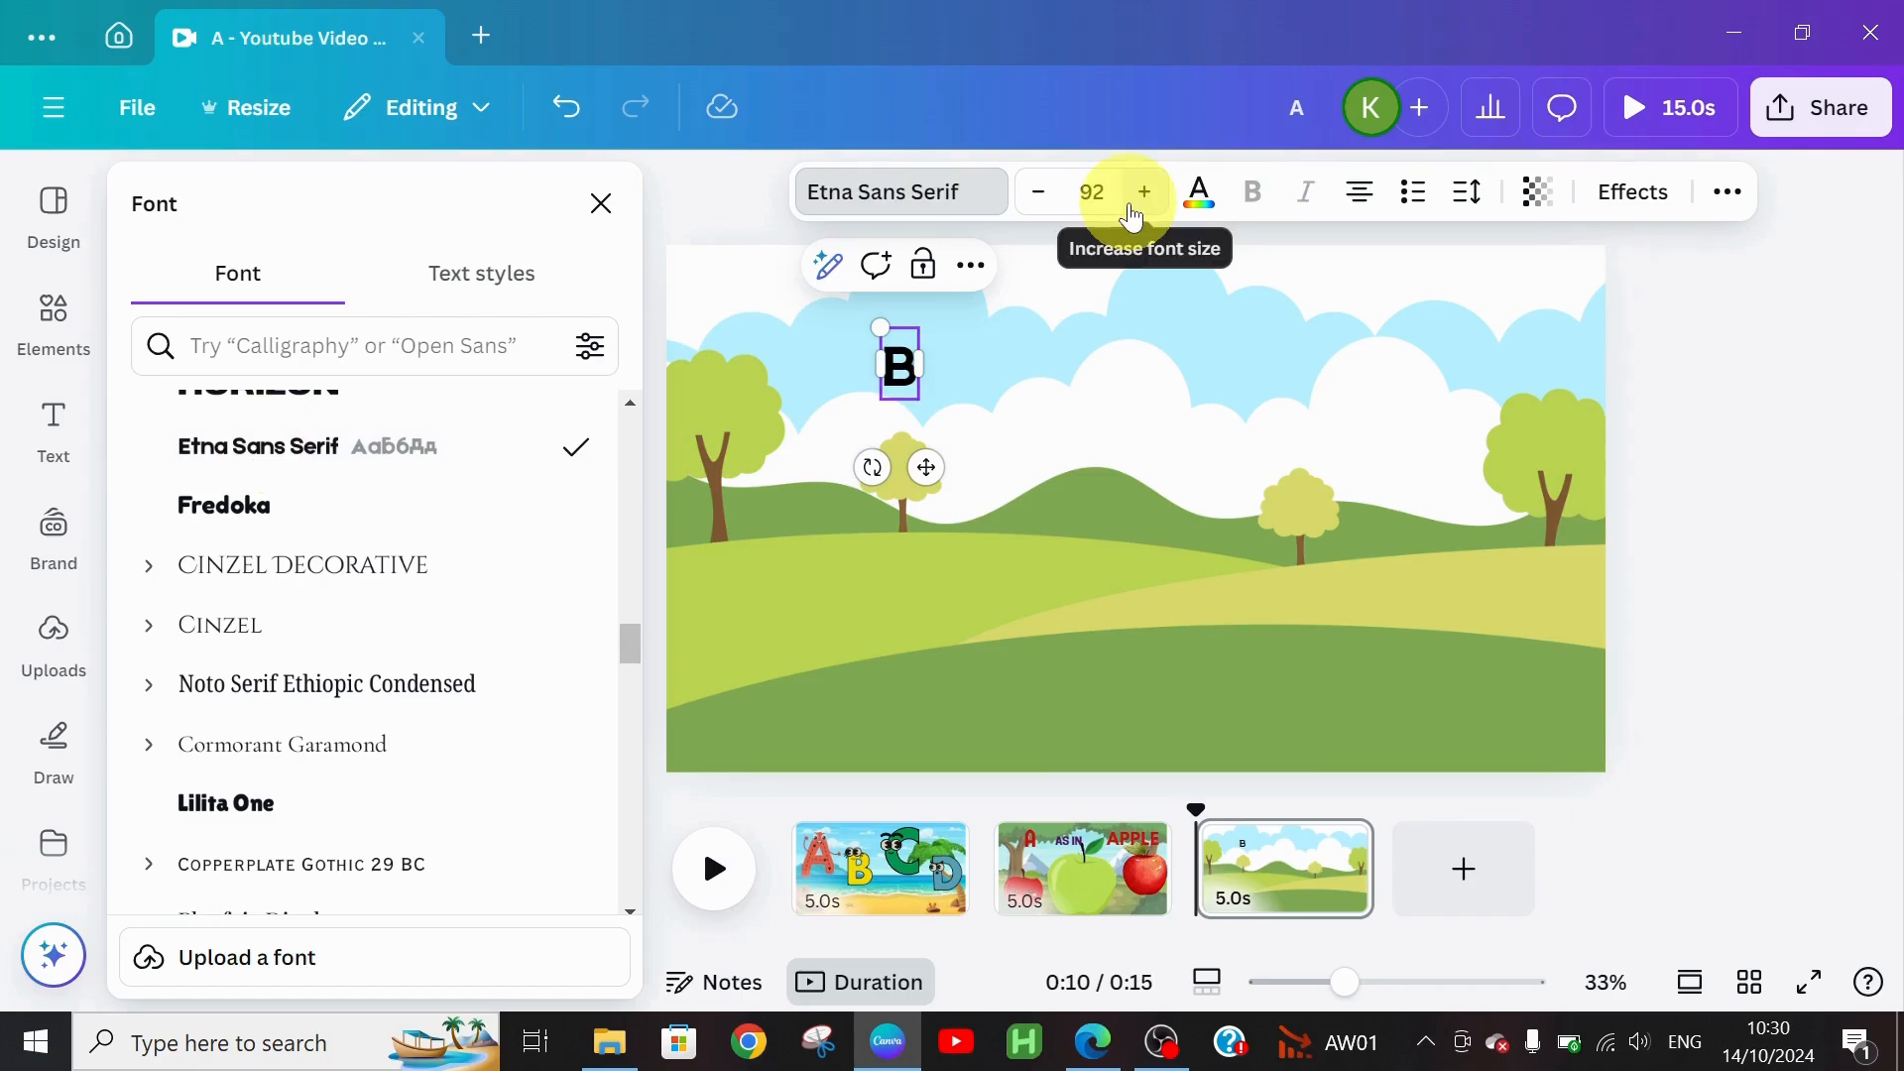
pyautogui.click(1145, 192)
pyautogui.moveTo(927, 520); pyautogui.dragTo(850, 440)
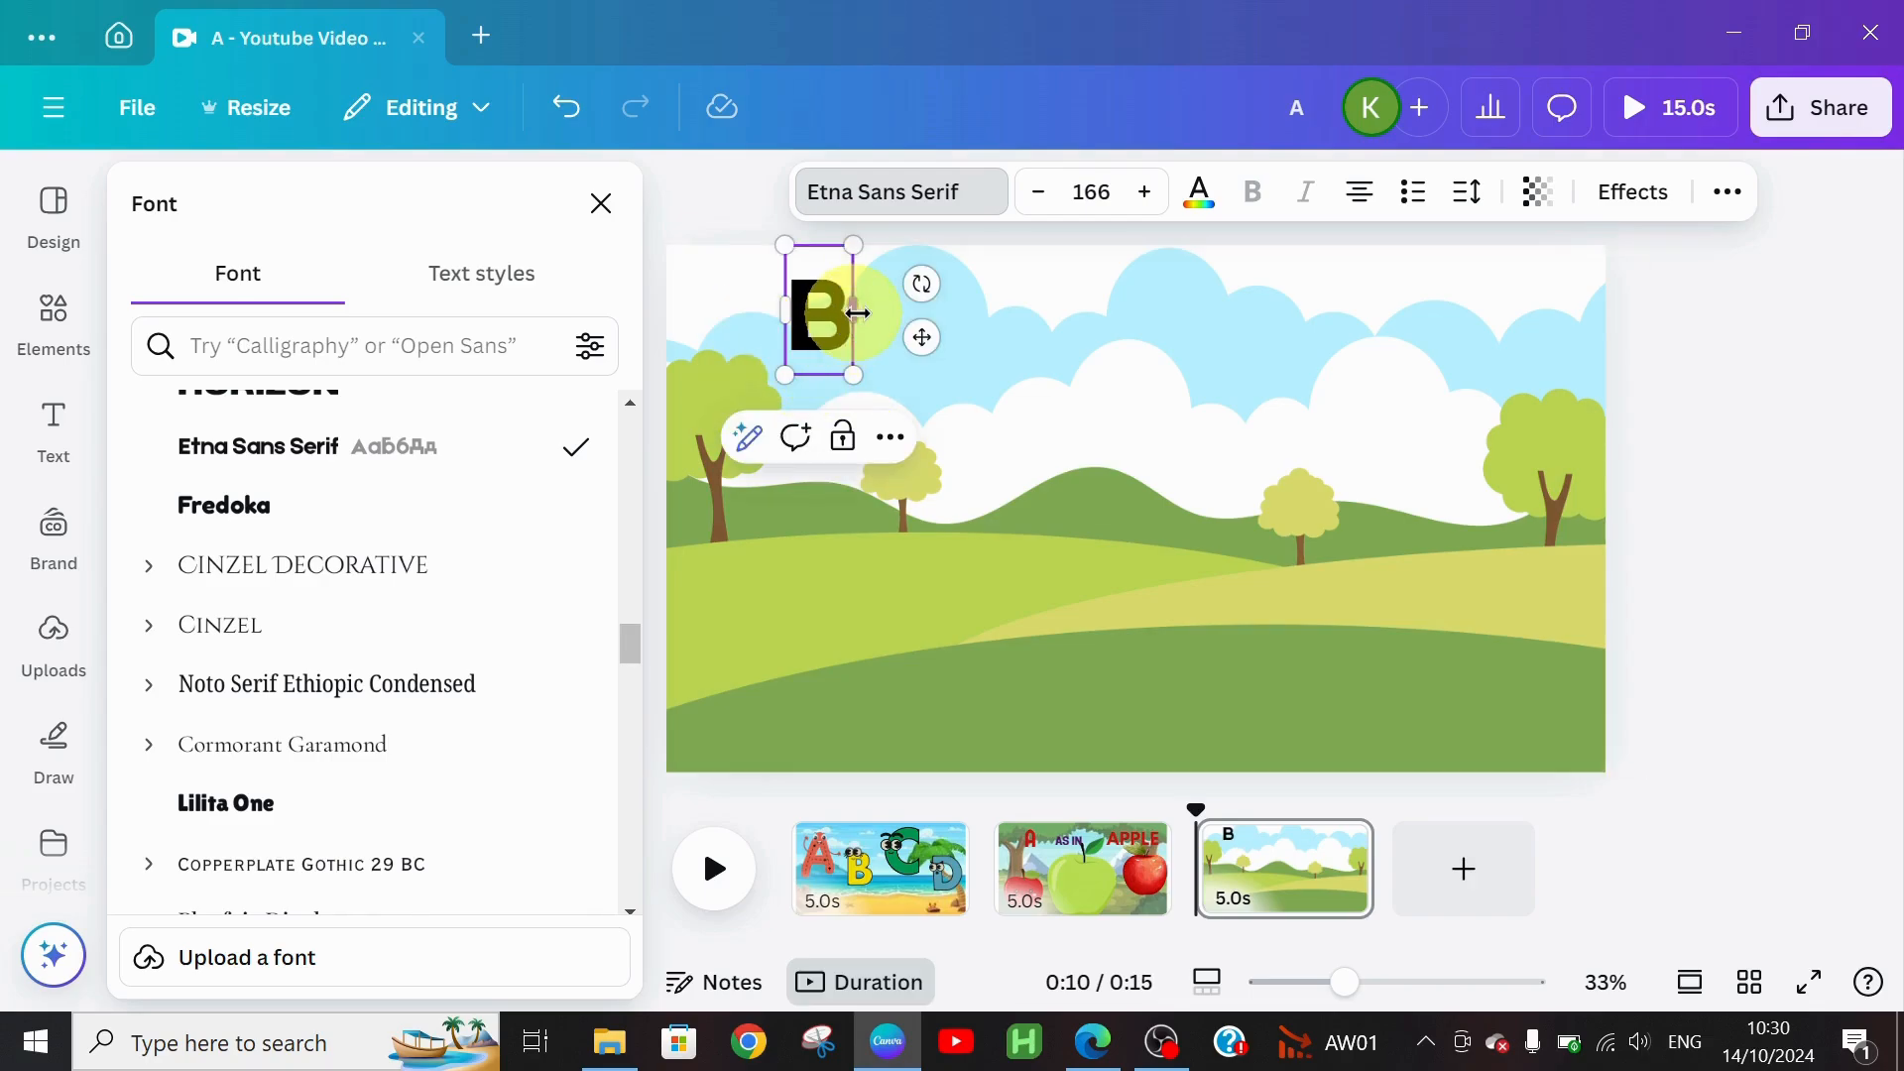
pyautogui.moveTo(856, 313); pyautogui.dragTo(888, 313)
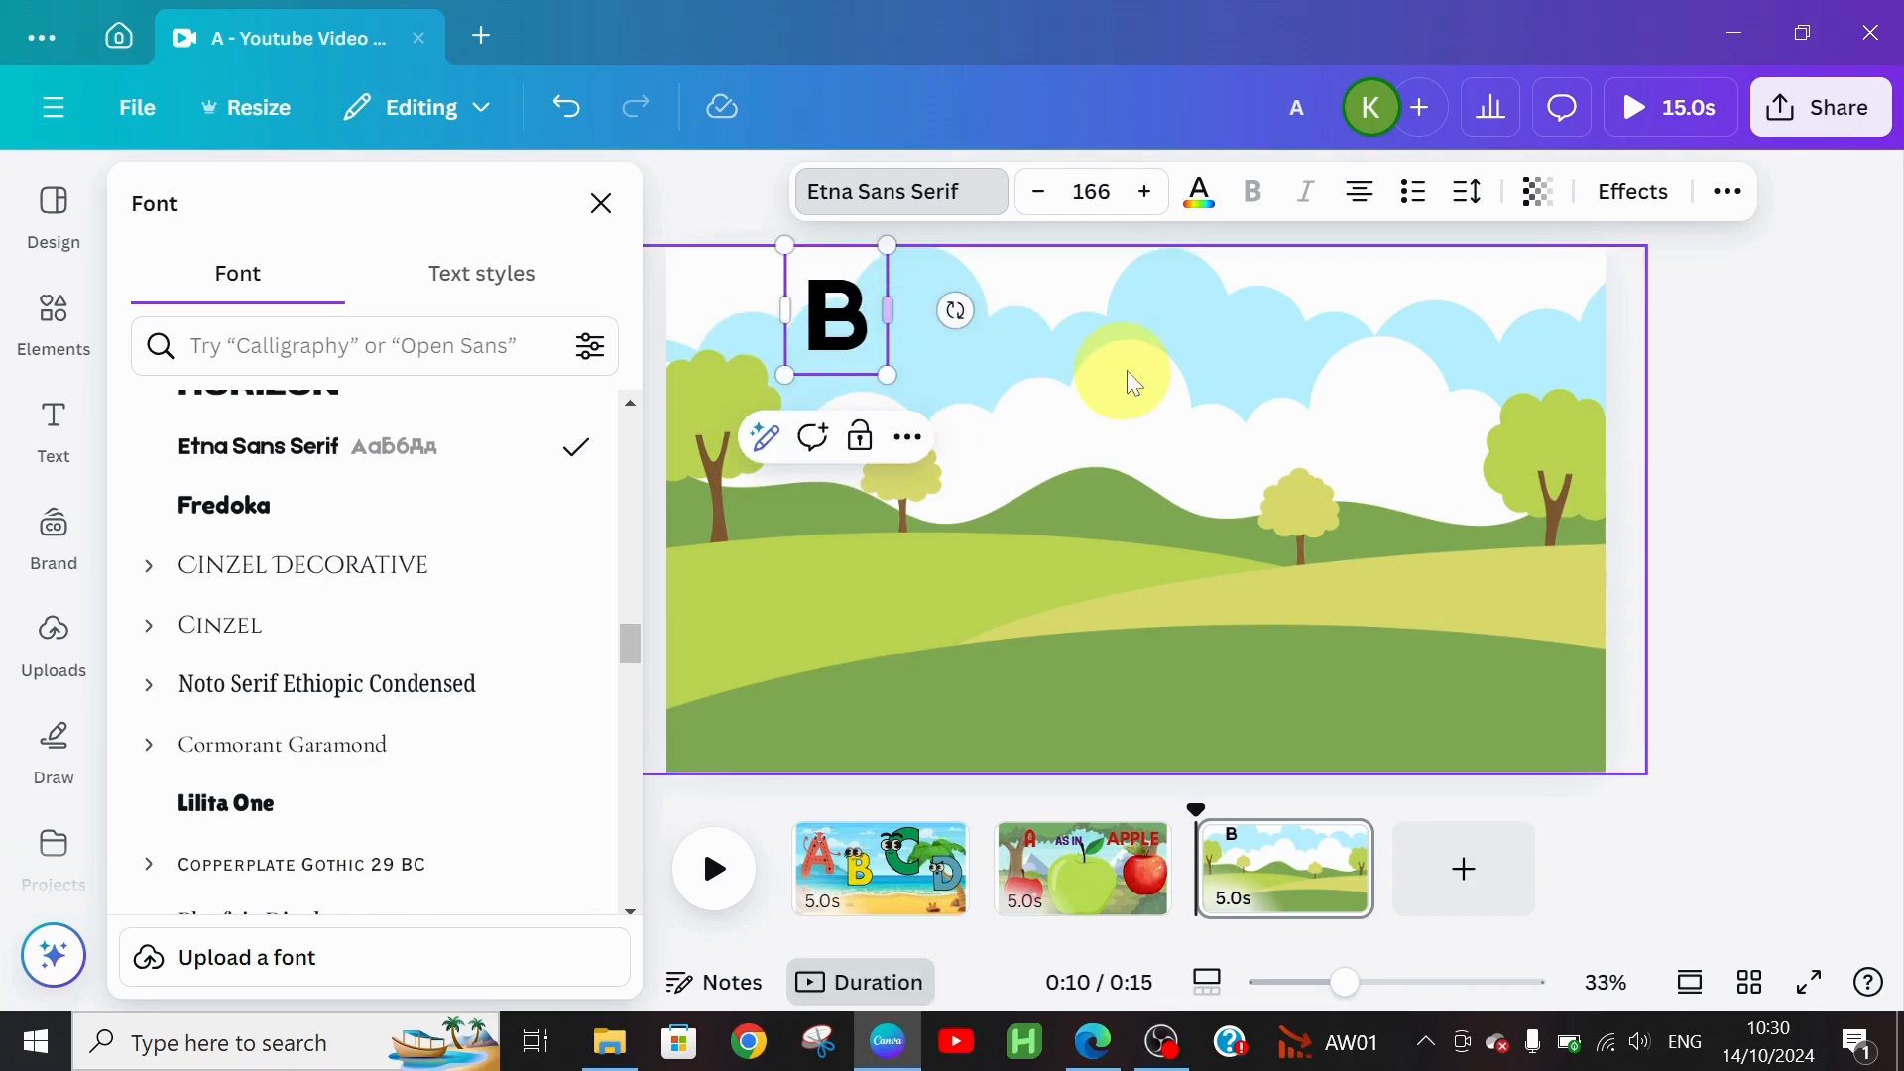
pyautogui.click(1139, 375)
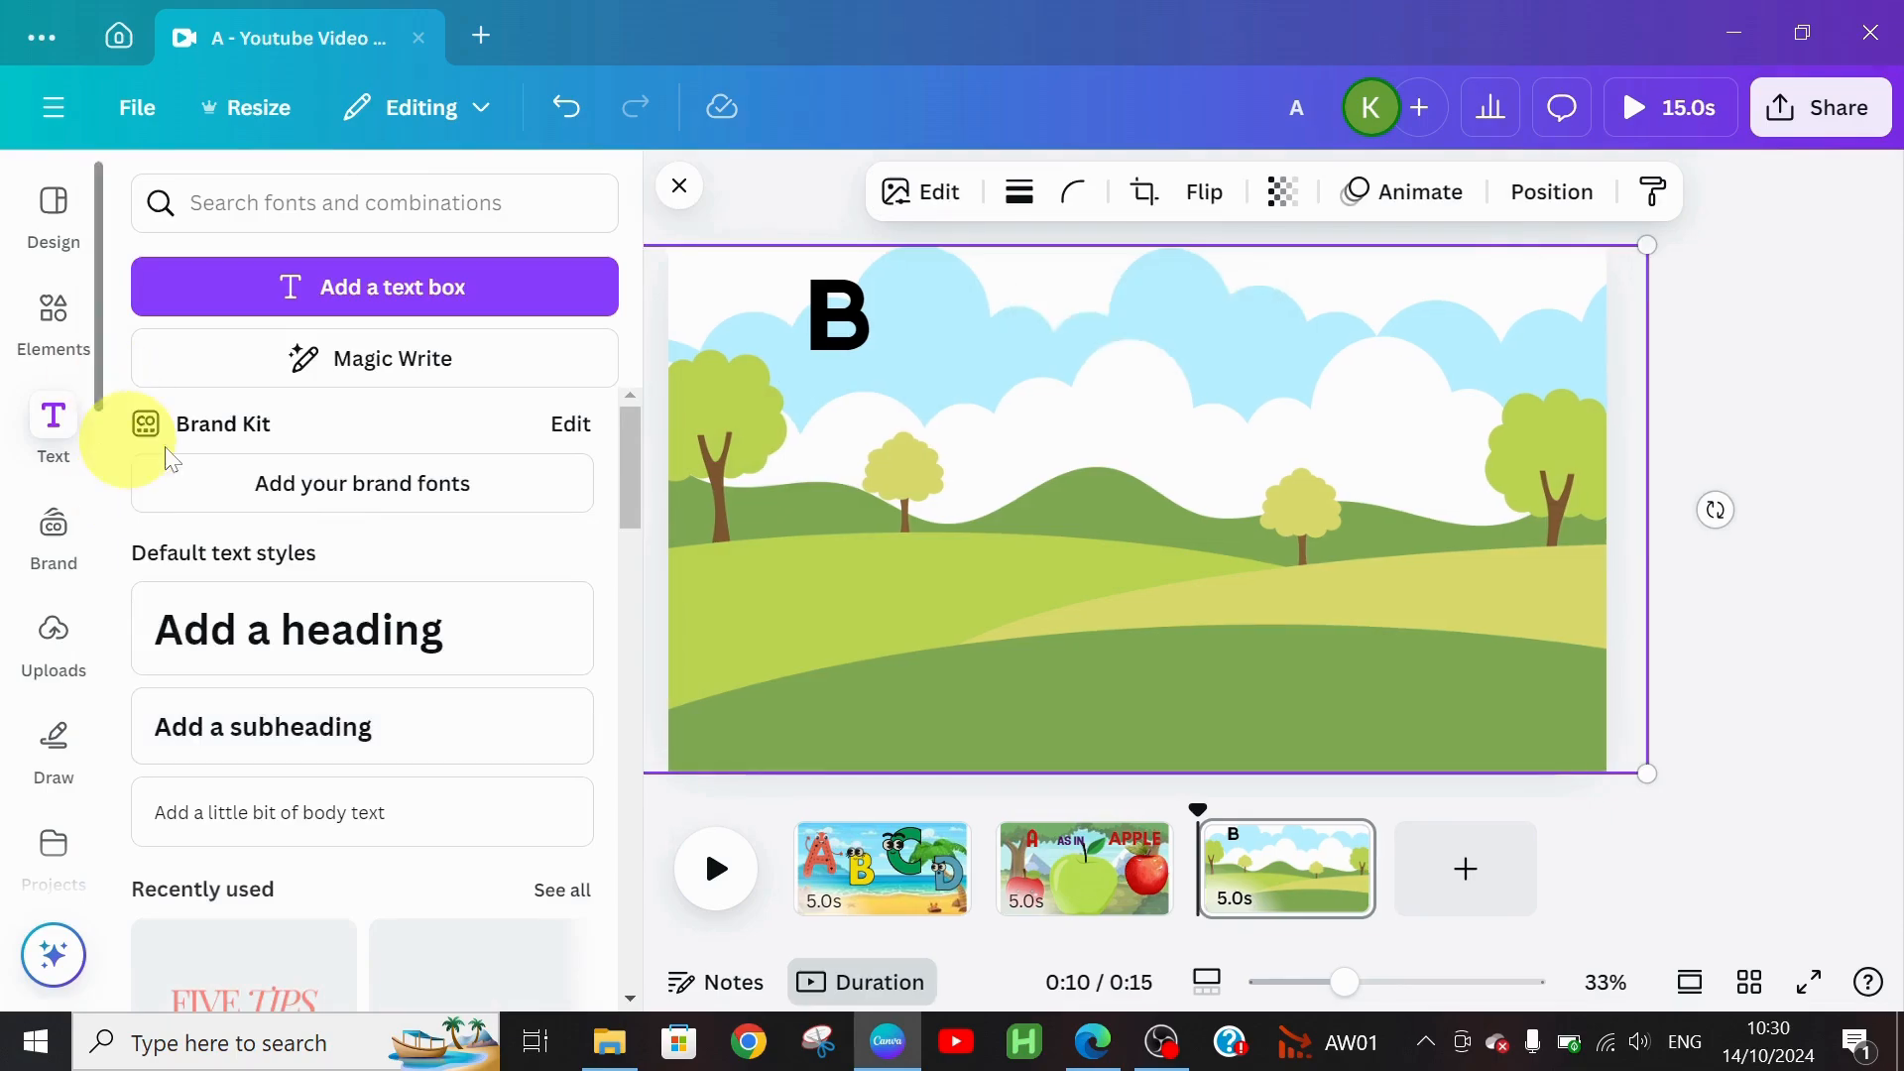
# Step: Add a heading reading "AS IN" in the sky area just beside the "B" on the field page
pyautogui.click(343, 664)
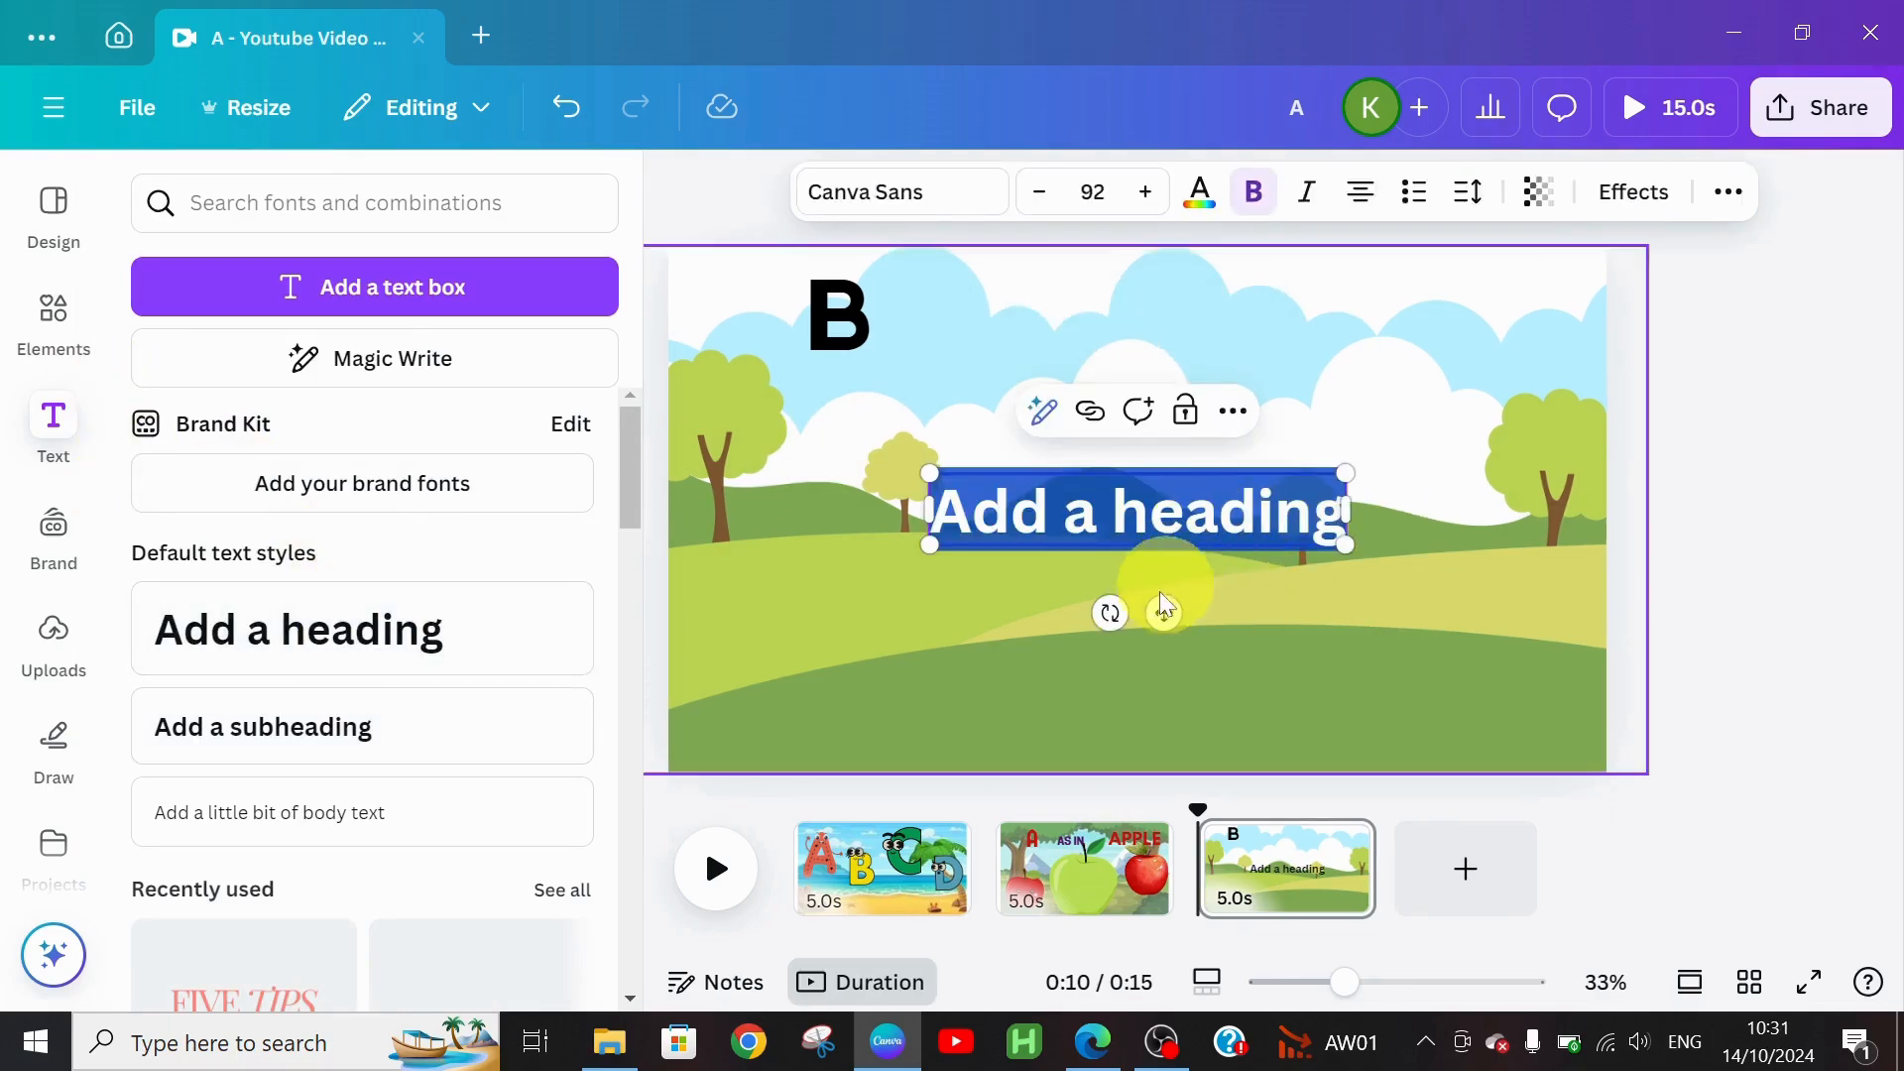
pyautogui.moveTo(1157, 614); pyautogui.dragTo(1136, 434)
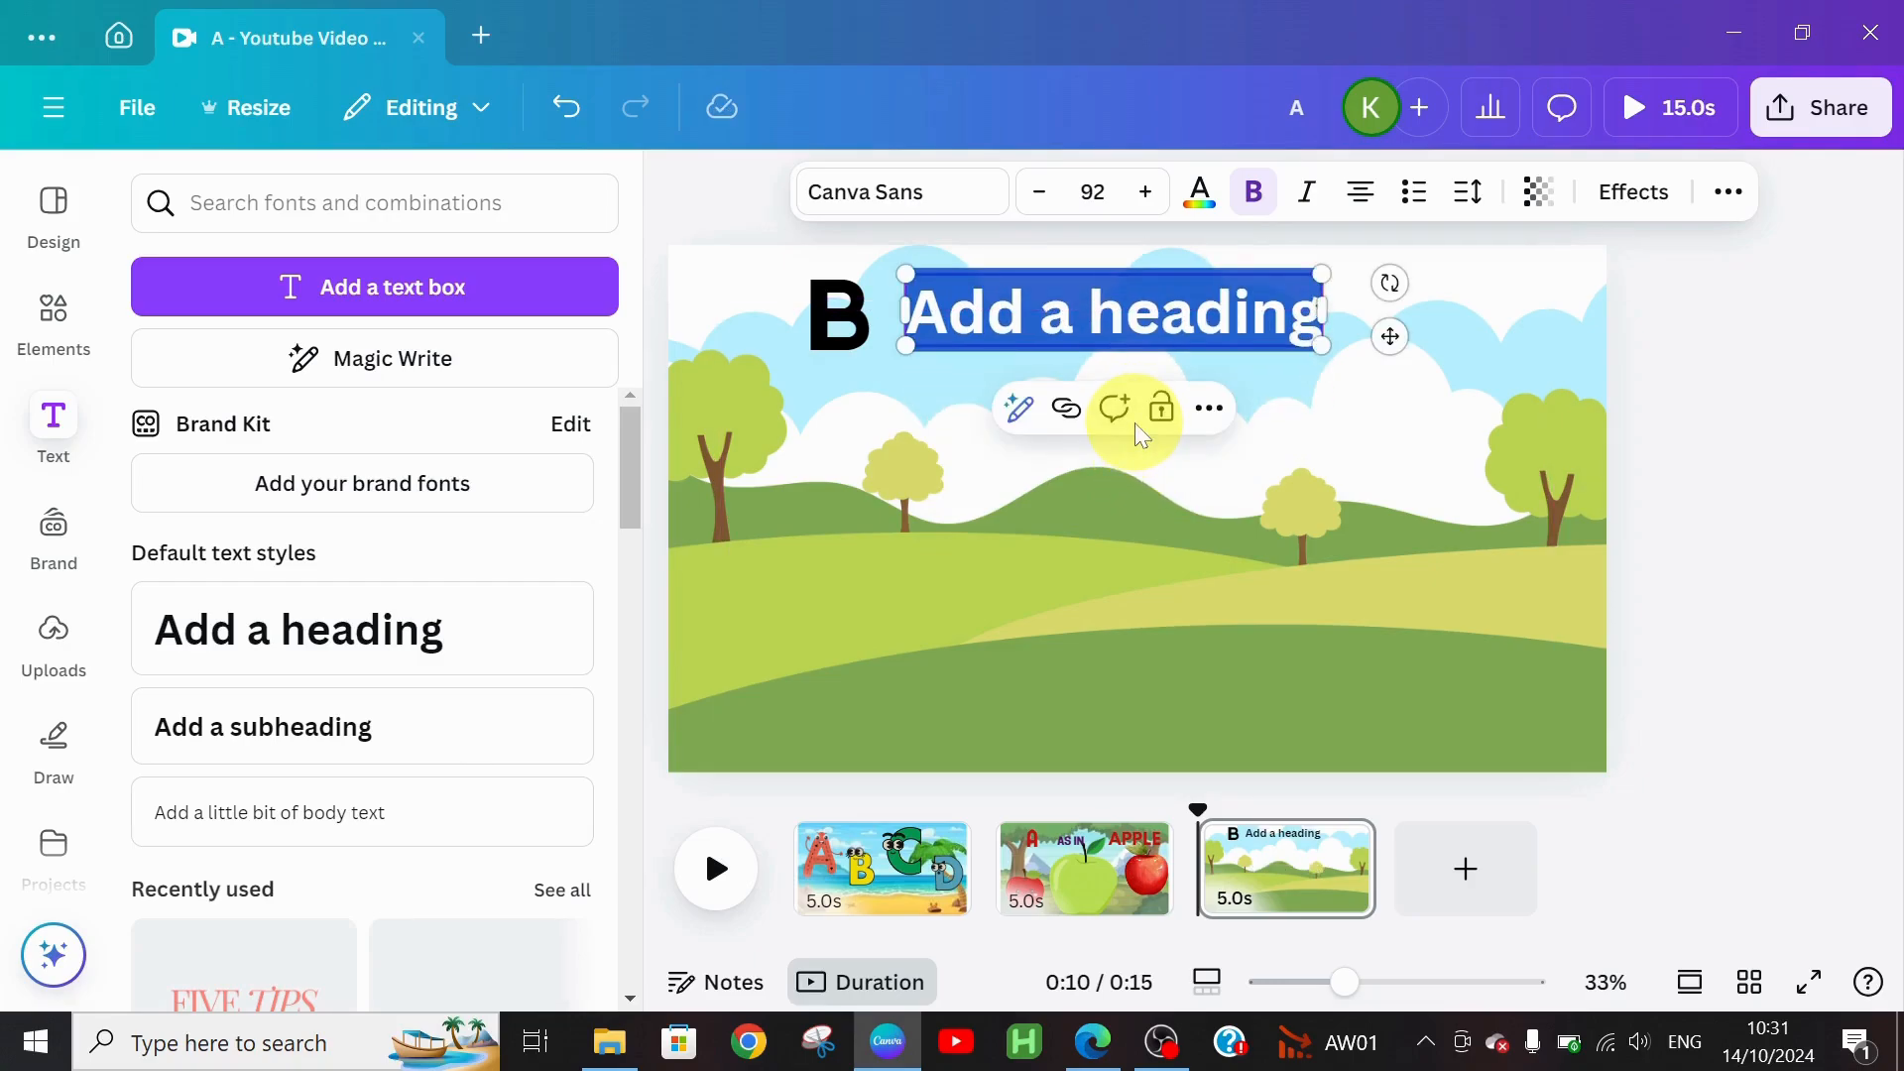
pyautogui.write('AS IN')
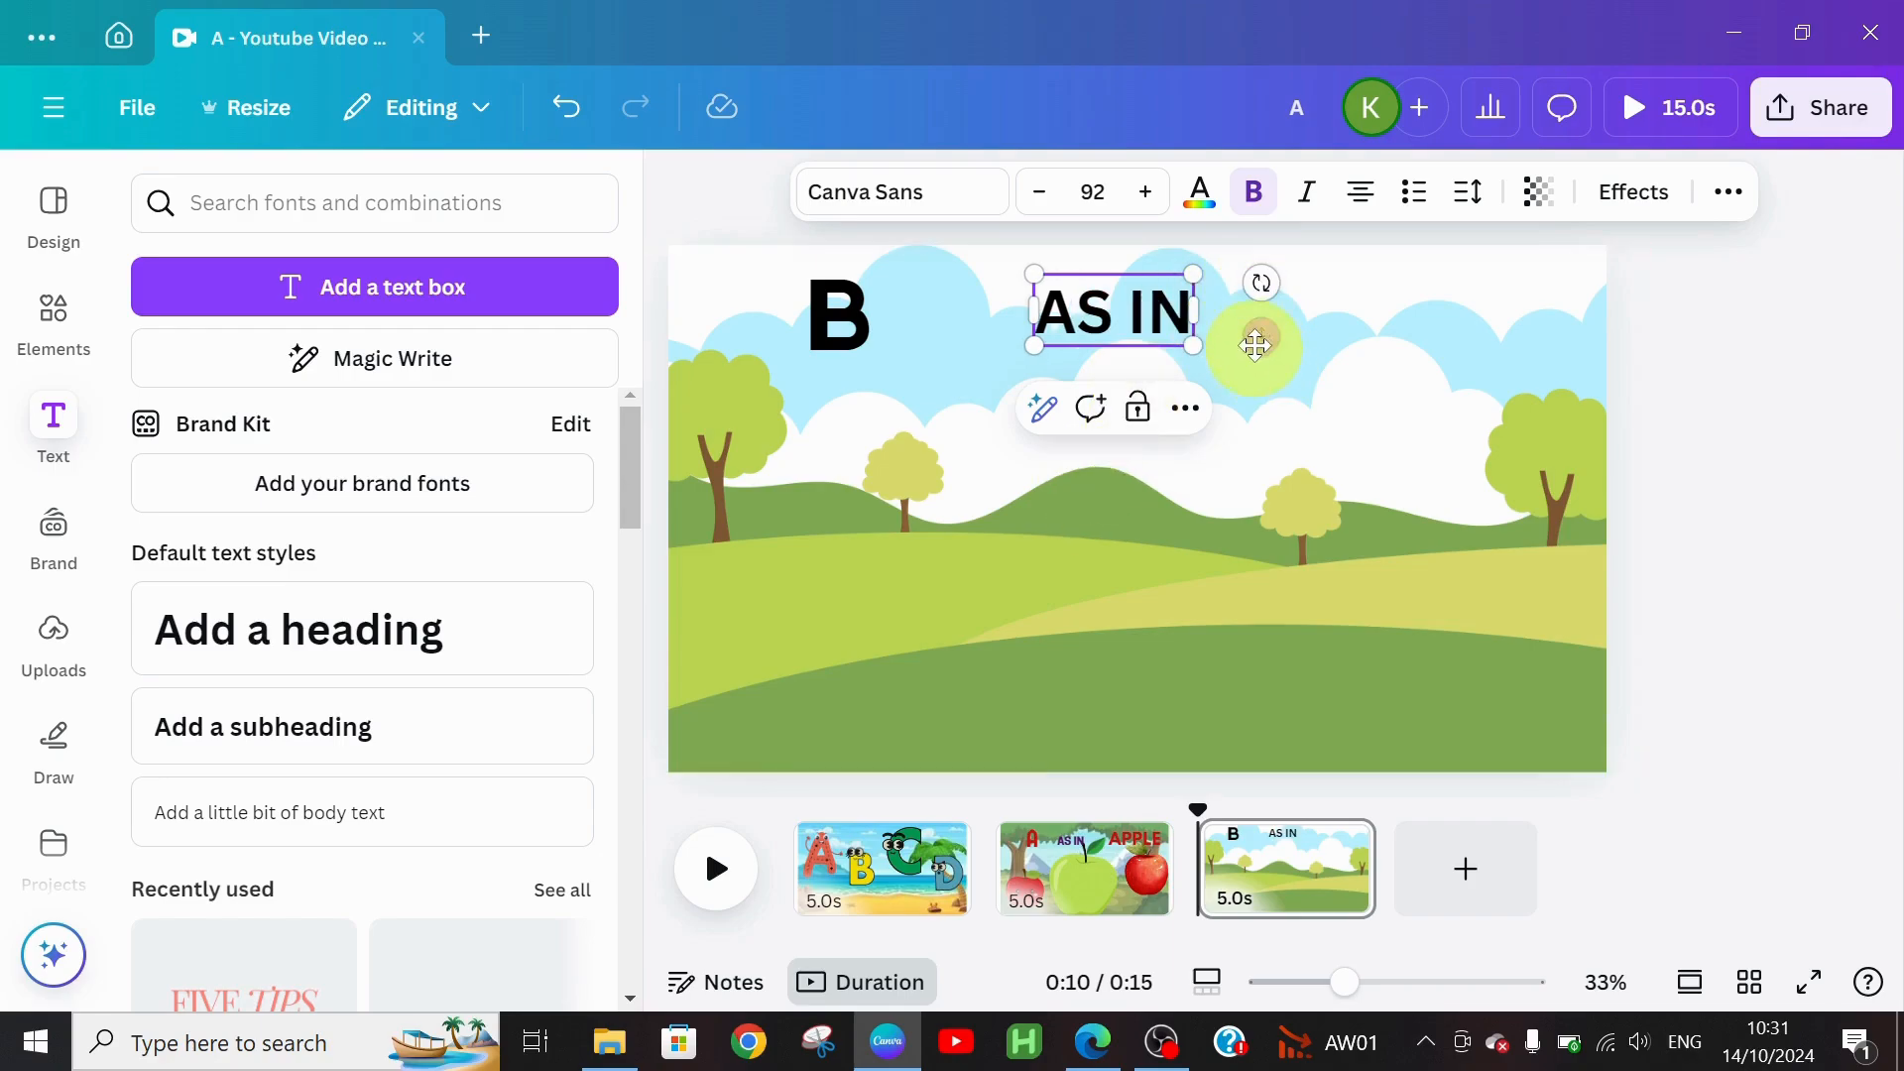
pyautogui.moveTo(1258, 337); pyautogui.dragTo(1186, 348)
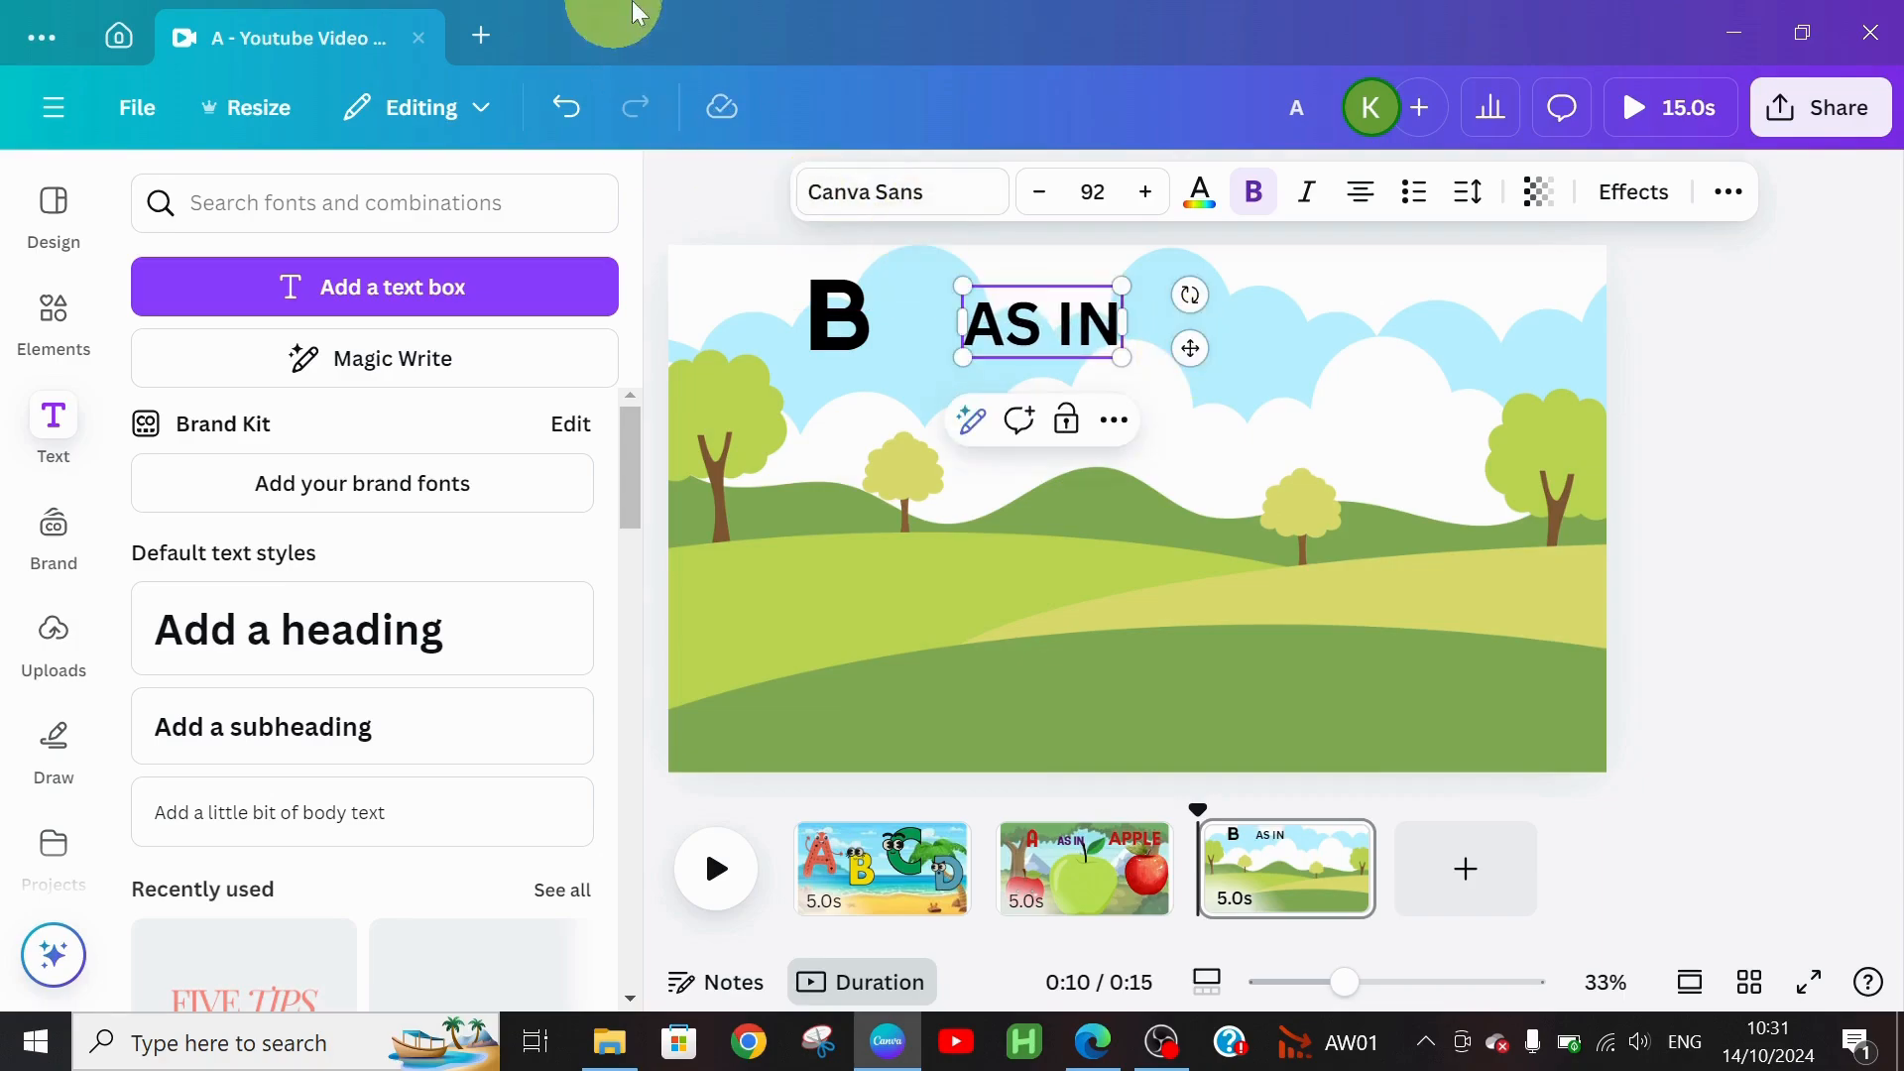
# Step: Set the "AS IN" heading in the Fredoka font at size 82
pyautogui.click(875, 211)
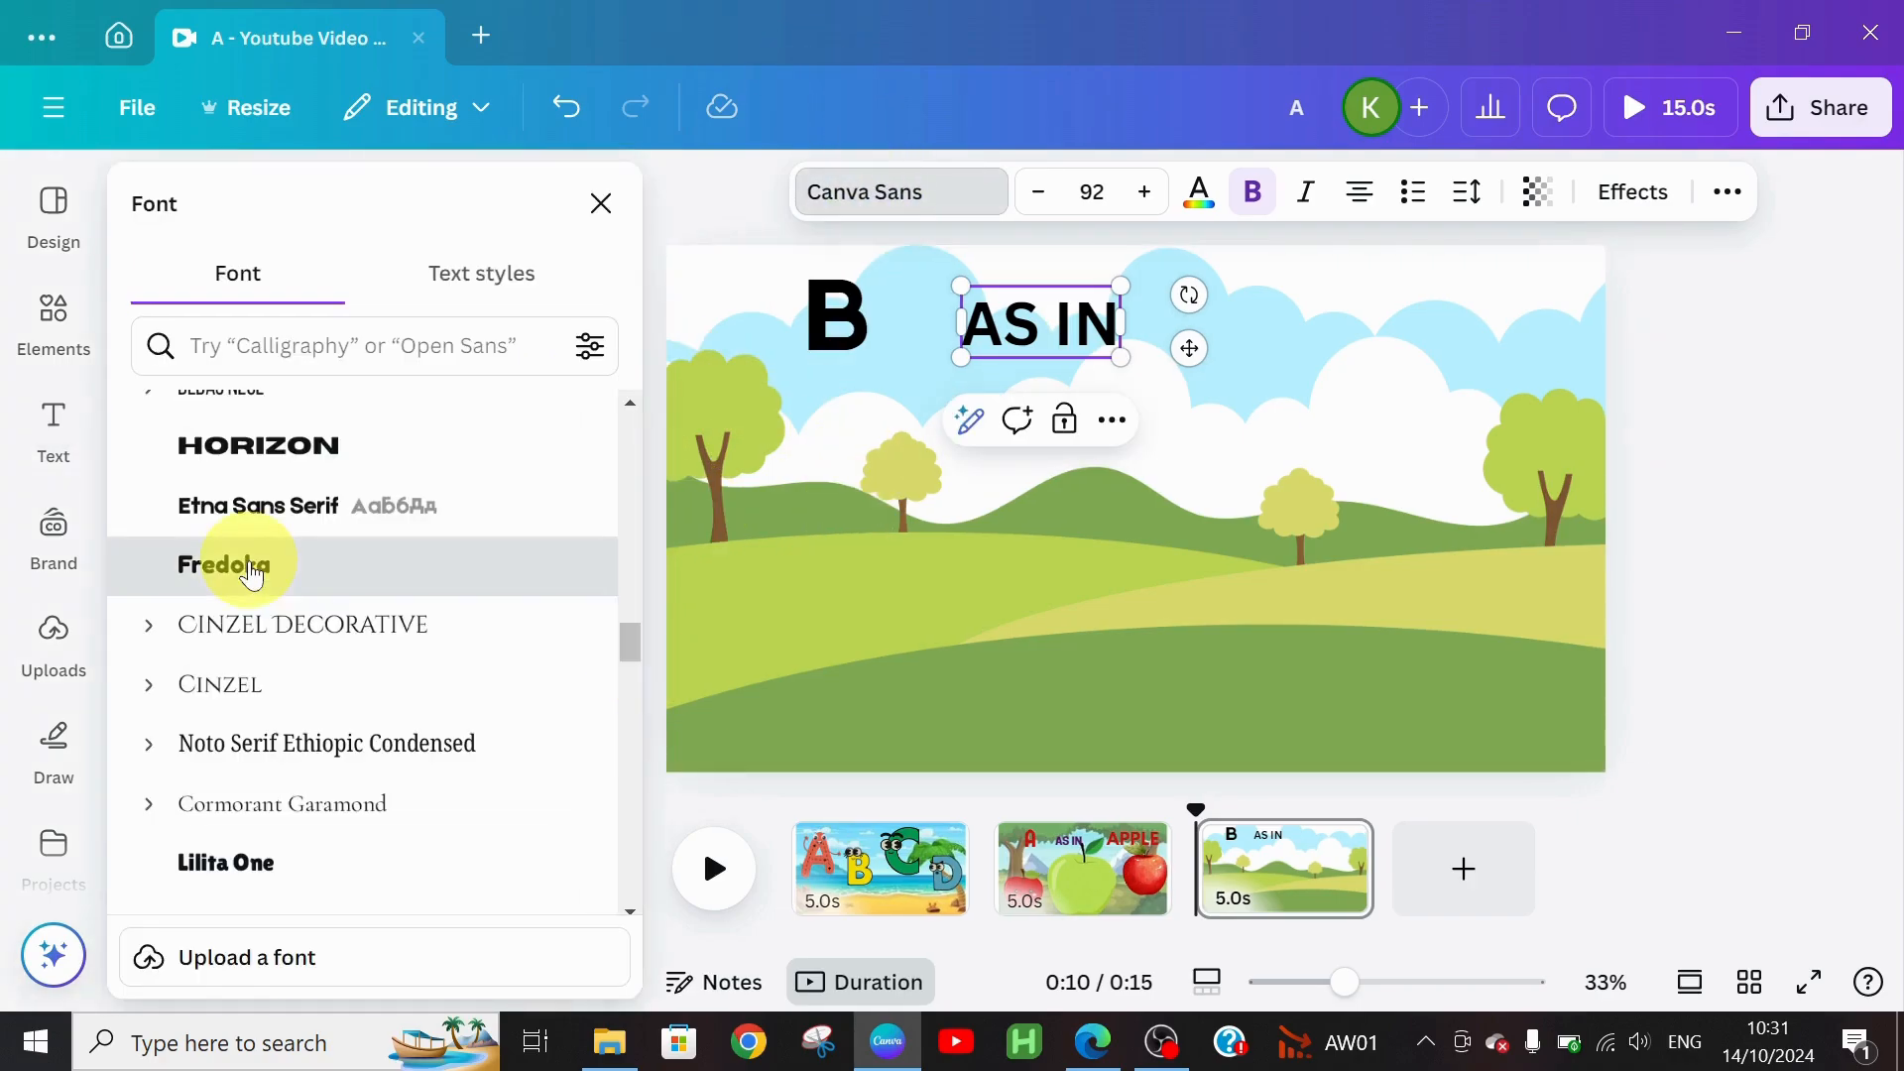
pyautogui.click(251, 567)
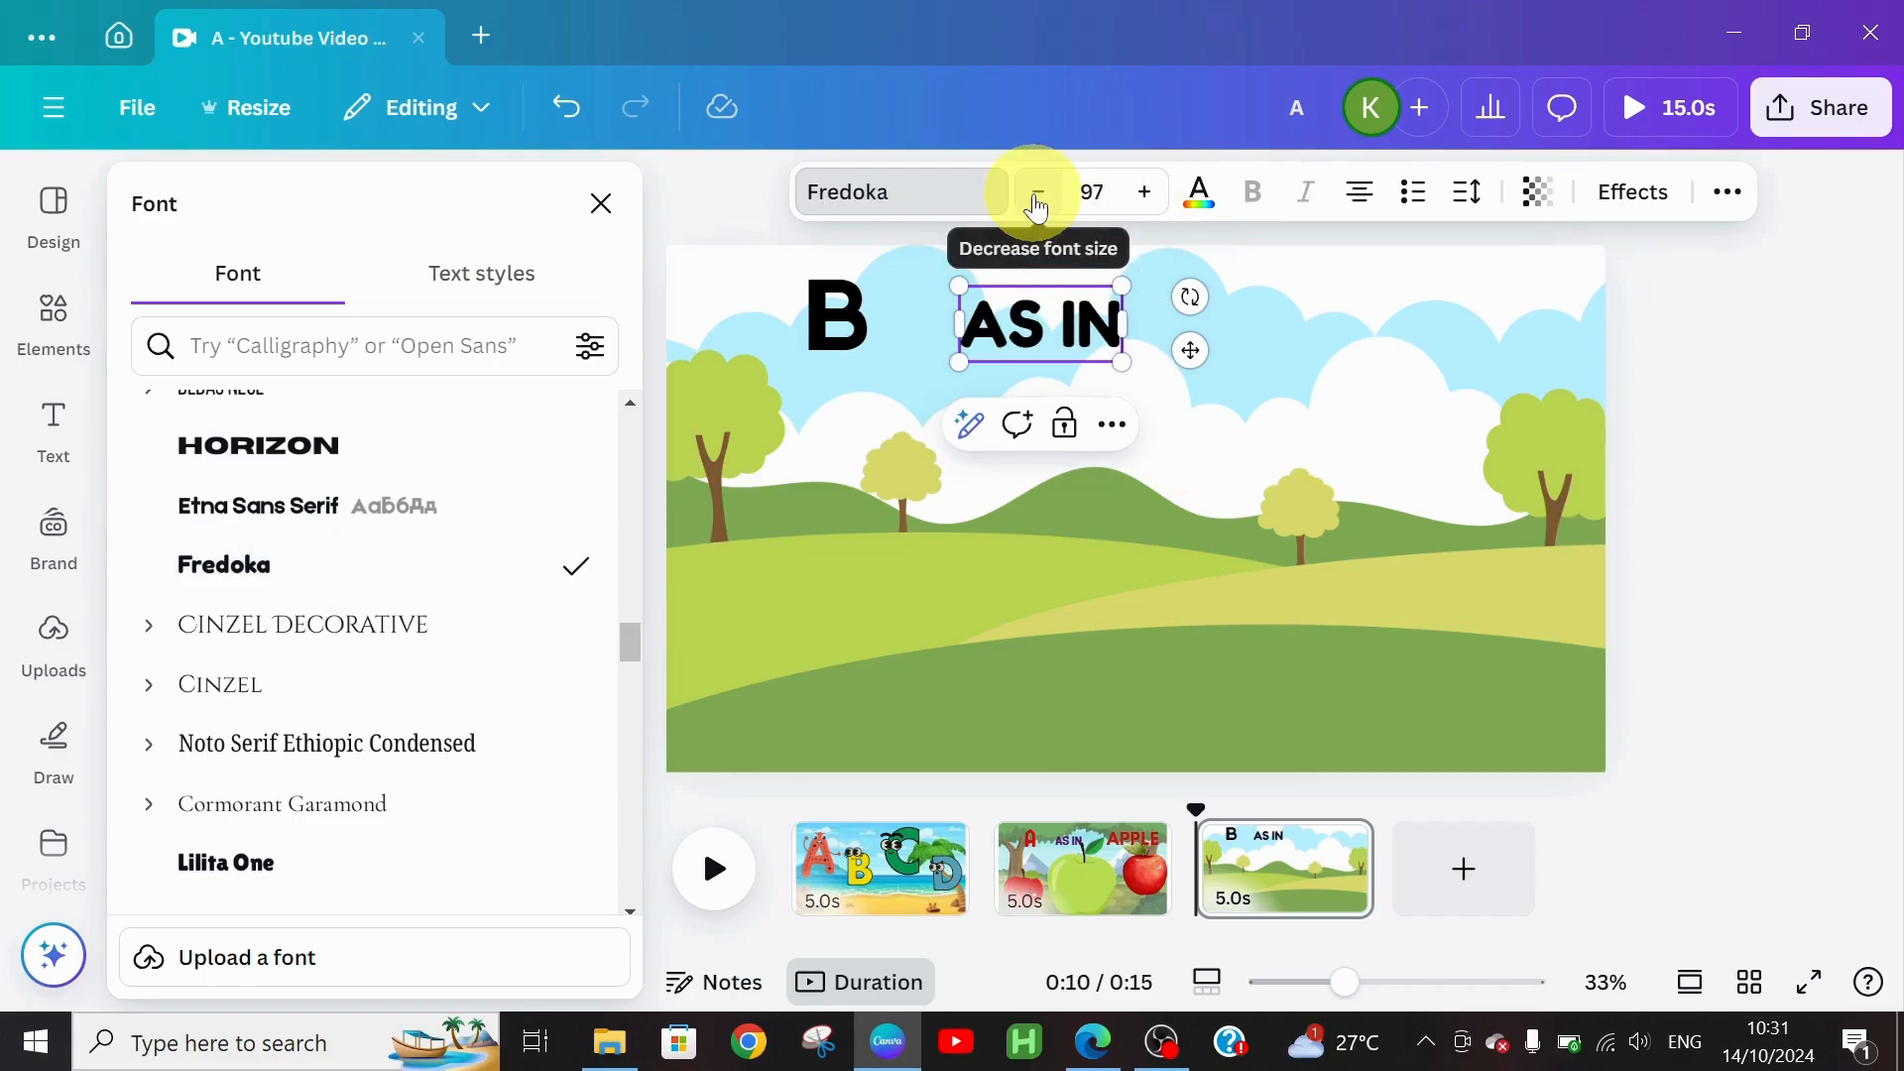
pyautogui.click(1037, 191)
pyautogui.click(1037, 192)
pyautogui.click(1038, 192)
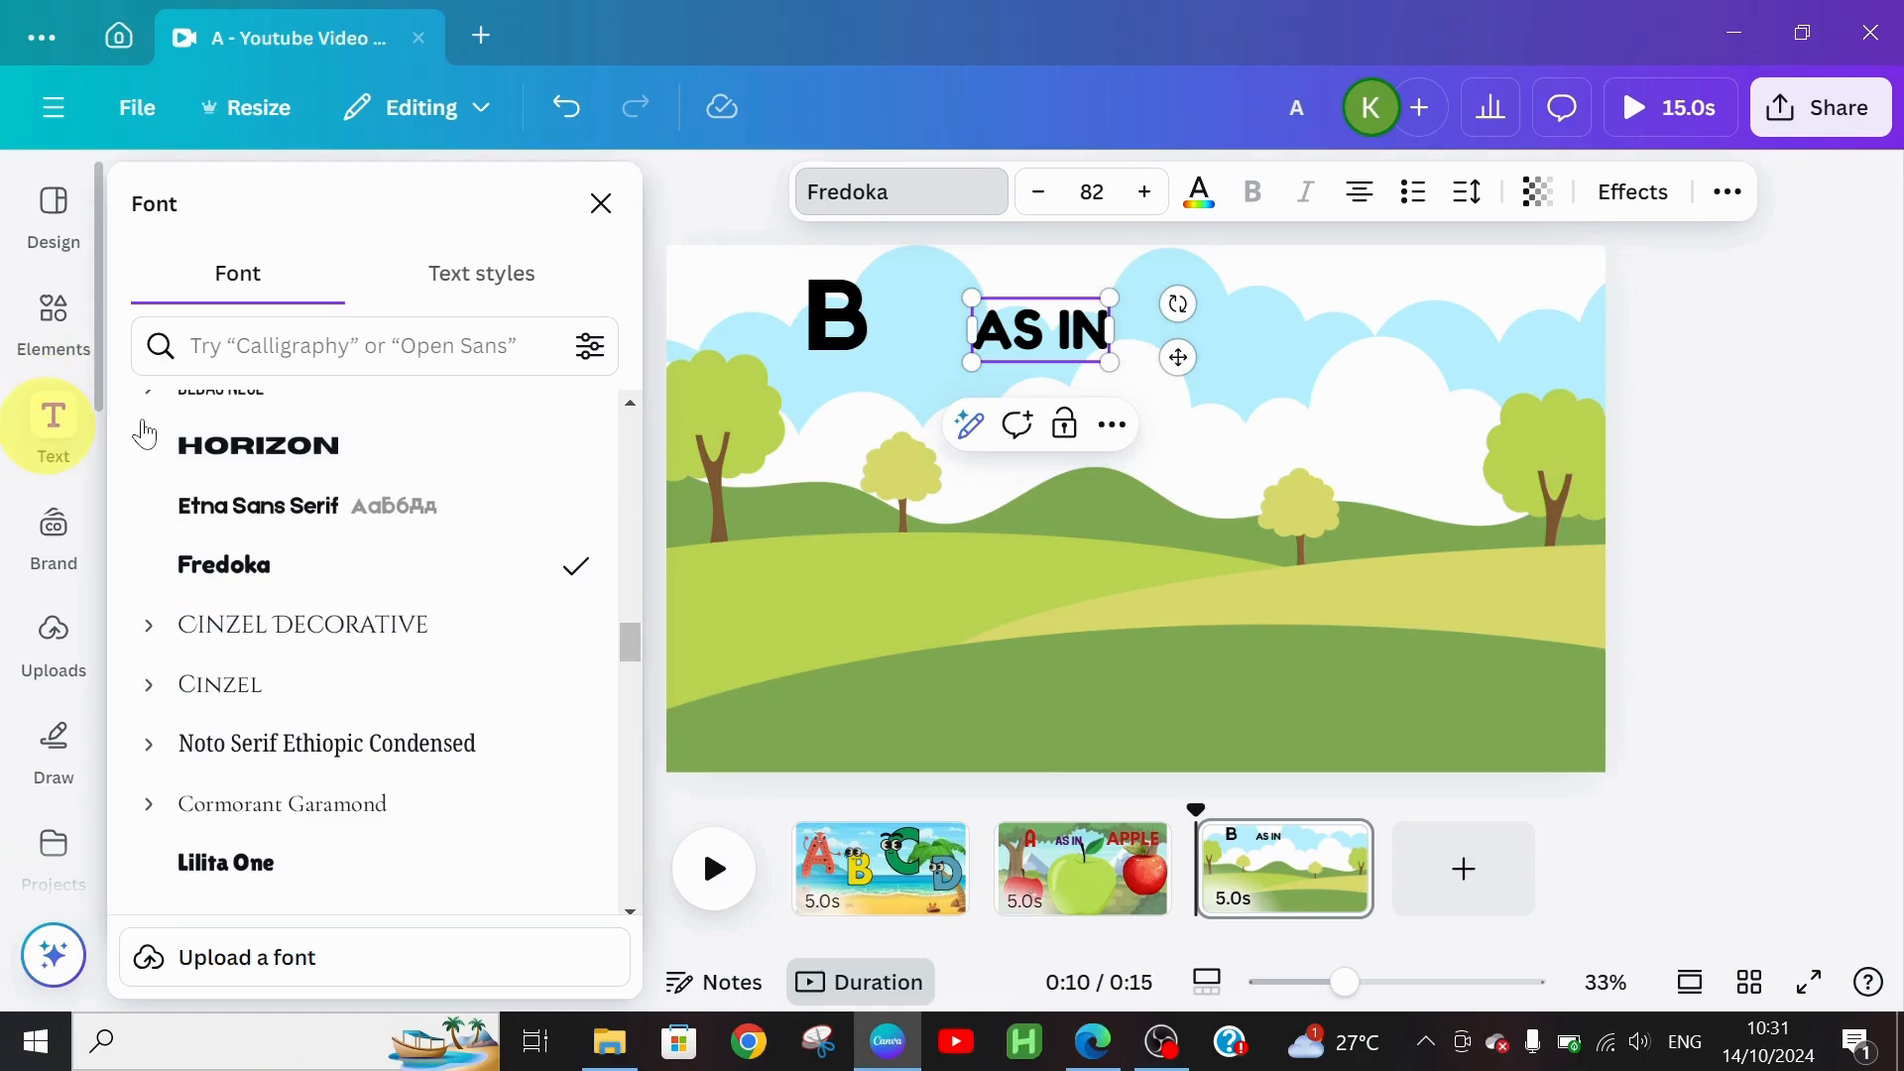
# Step: Add a heading reading "BALL" to the right of "AS IN" and widen its text box so the word fits on one line
pyautogui.click(52, 436)
pyautogui.click(268, 665)
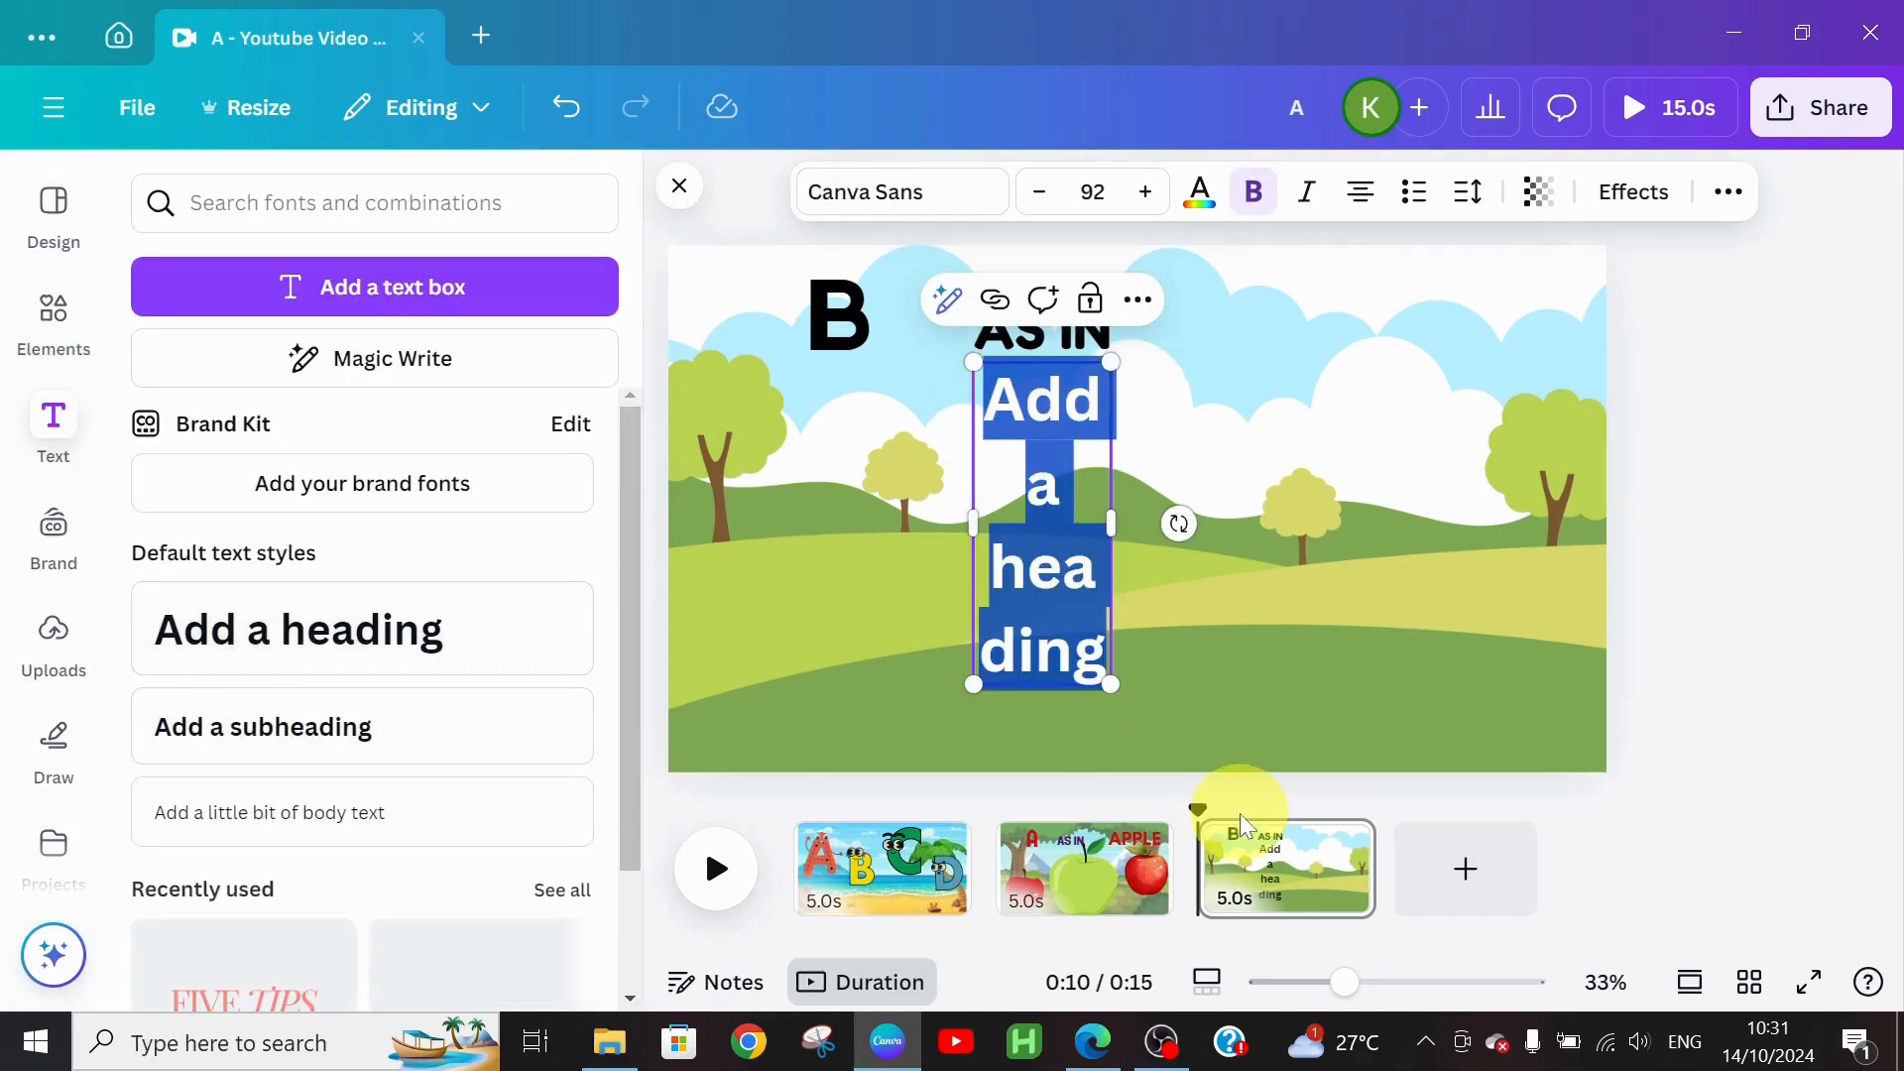
pyautogui.click(1211, 681)
pyautogui.moveTo(1052, 607); pyautogui.dragTo(1272, 507)
pyautogui.click(1274, 506)
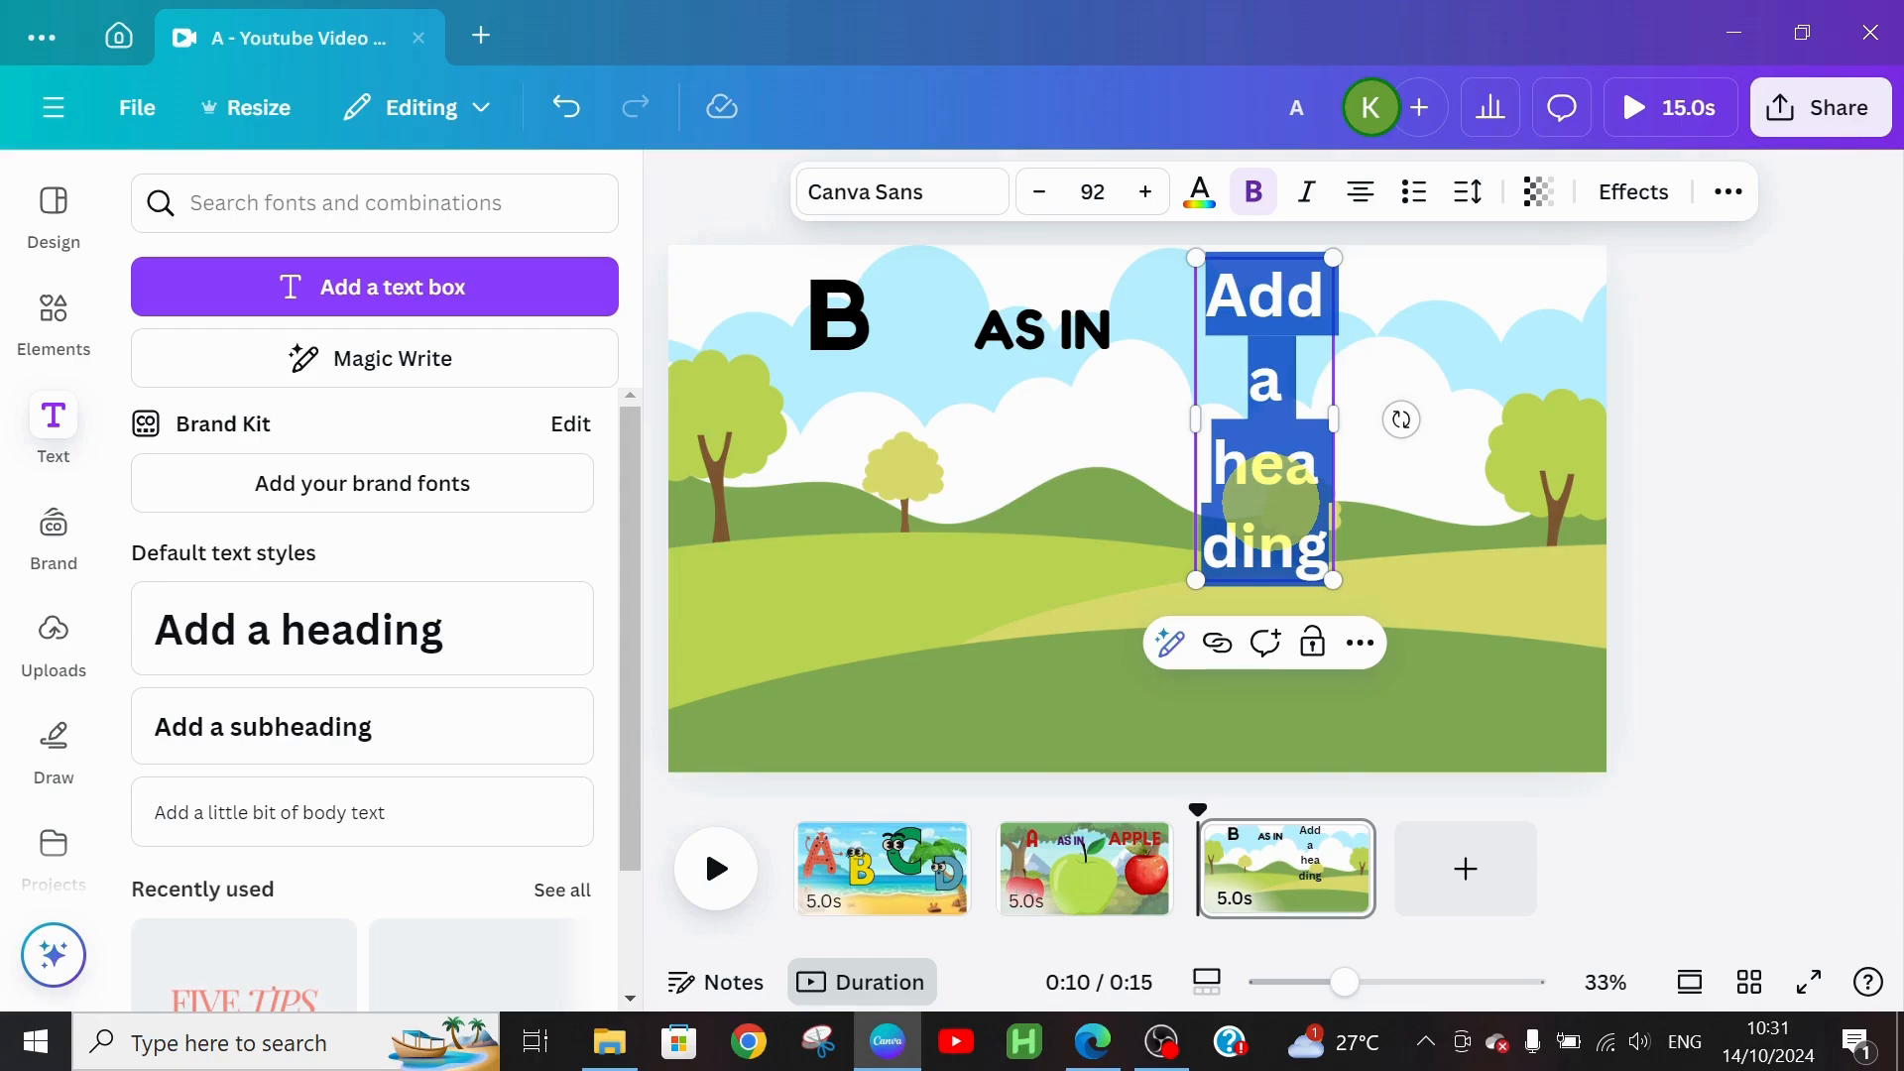
pyautogui.write('BA')
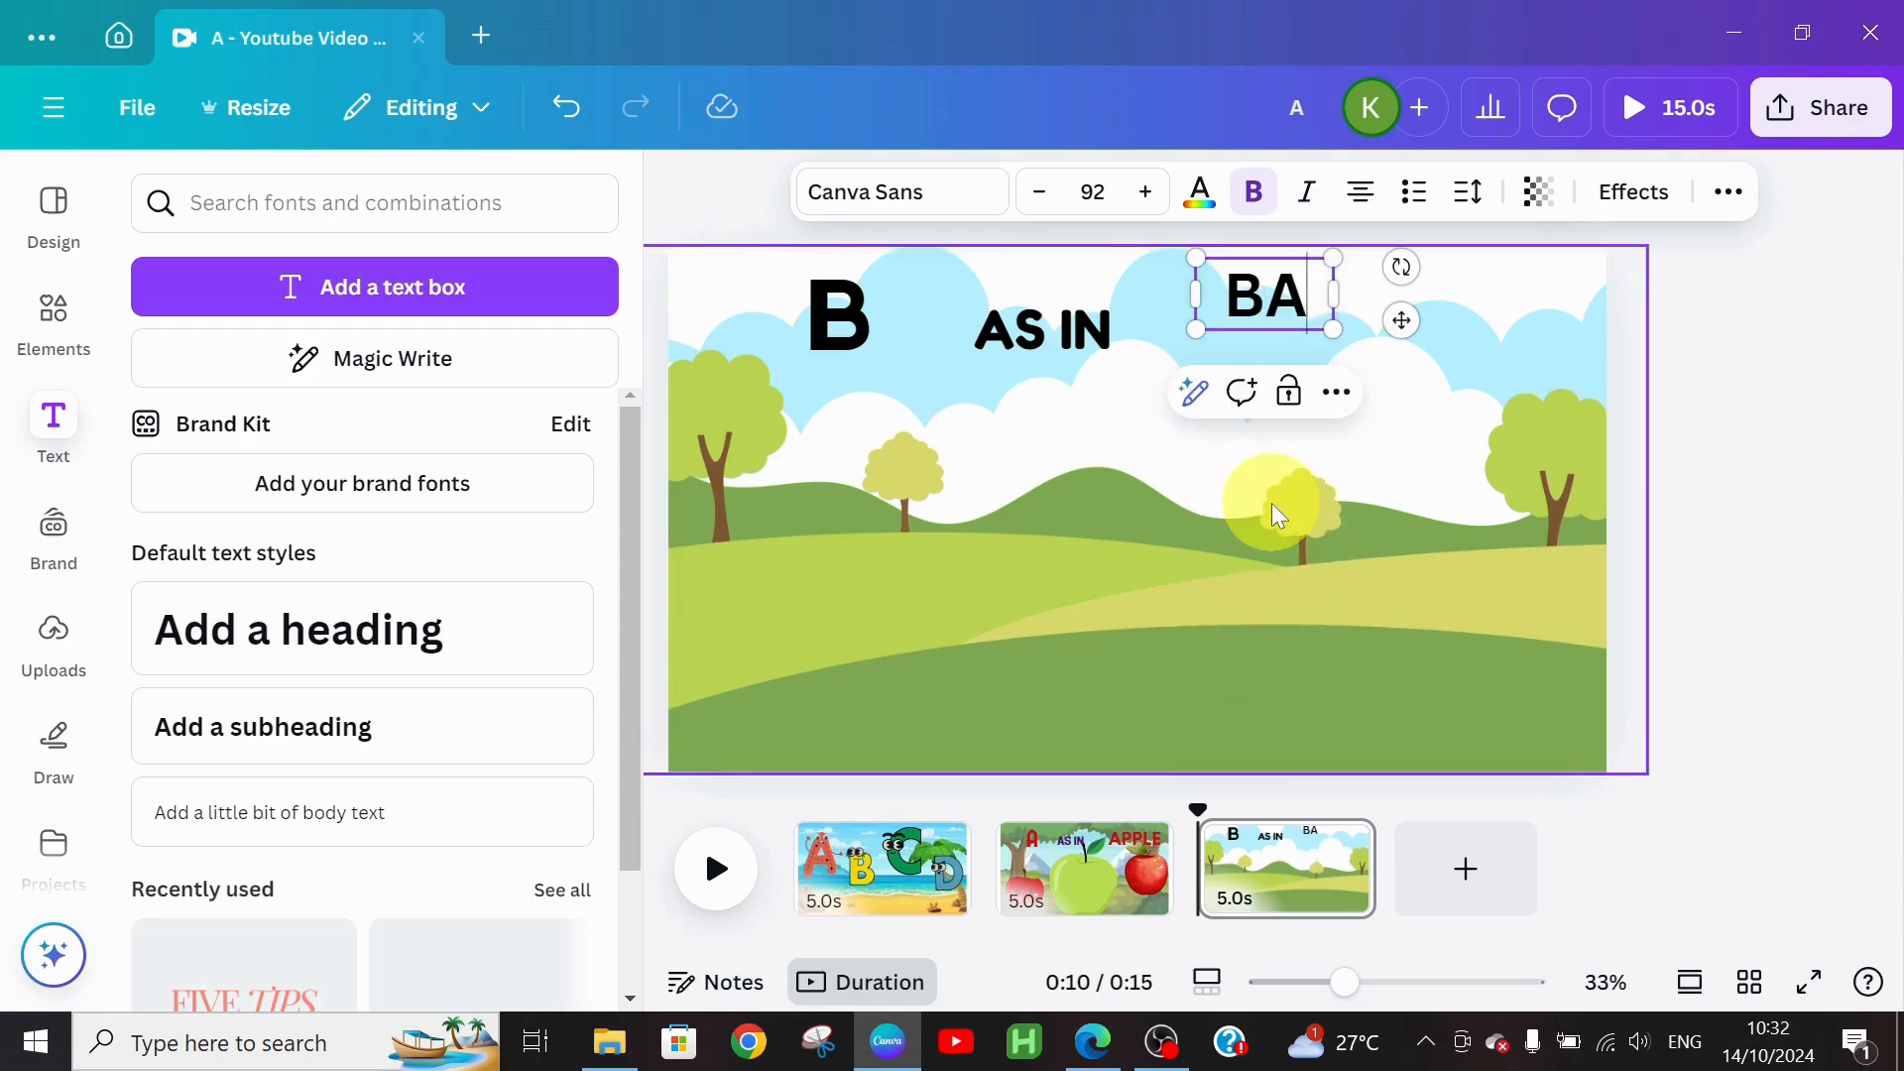
pyautogui.write('LL')
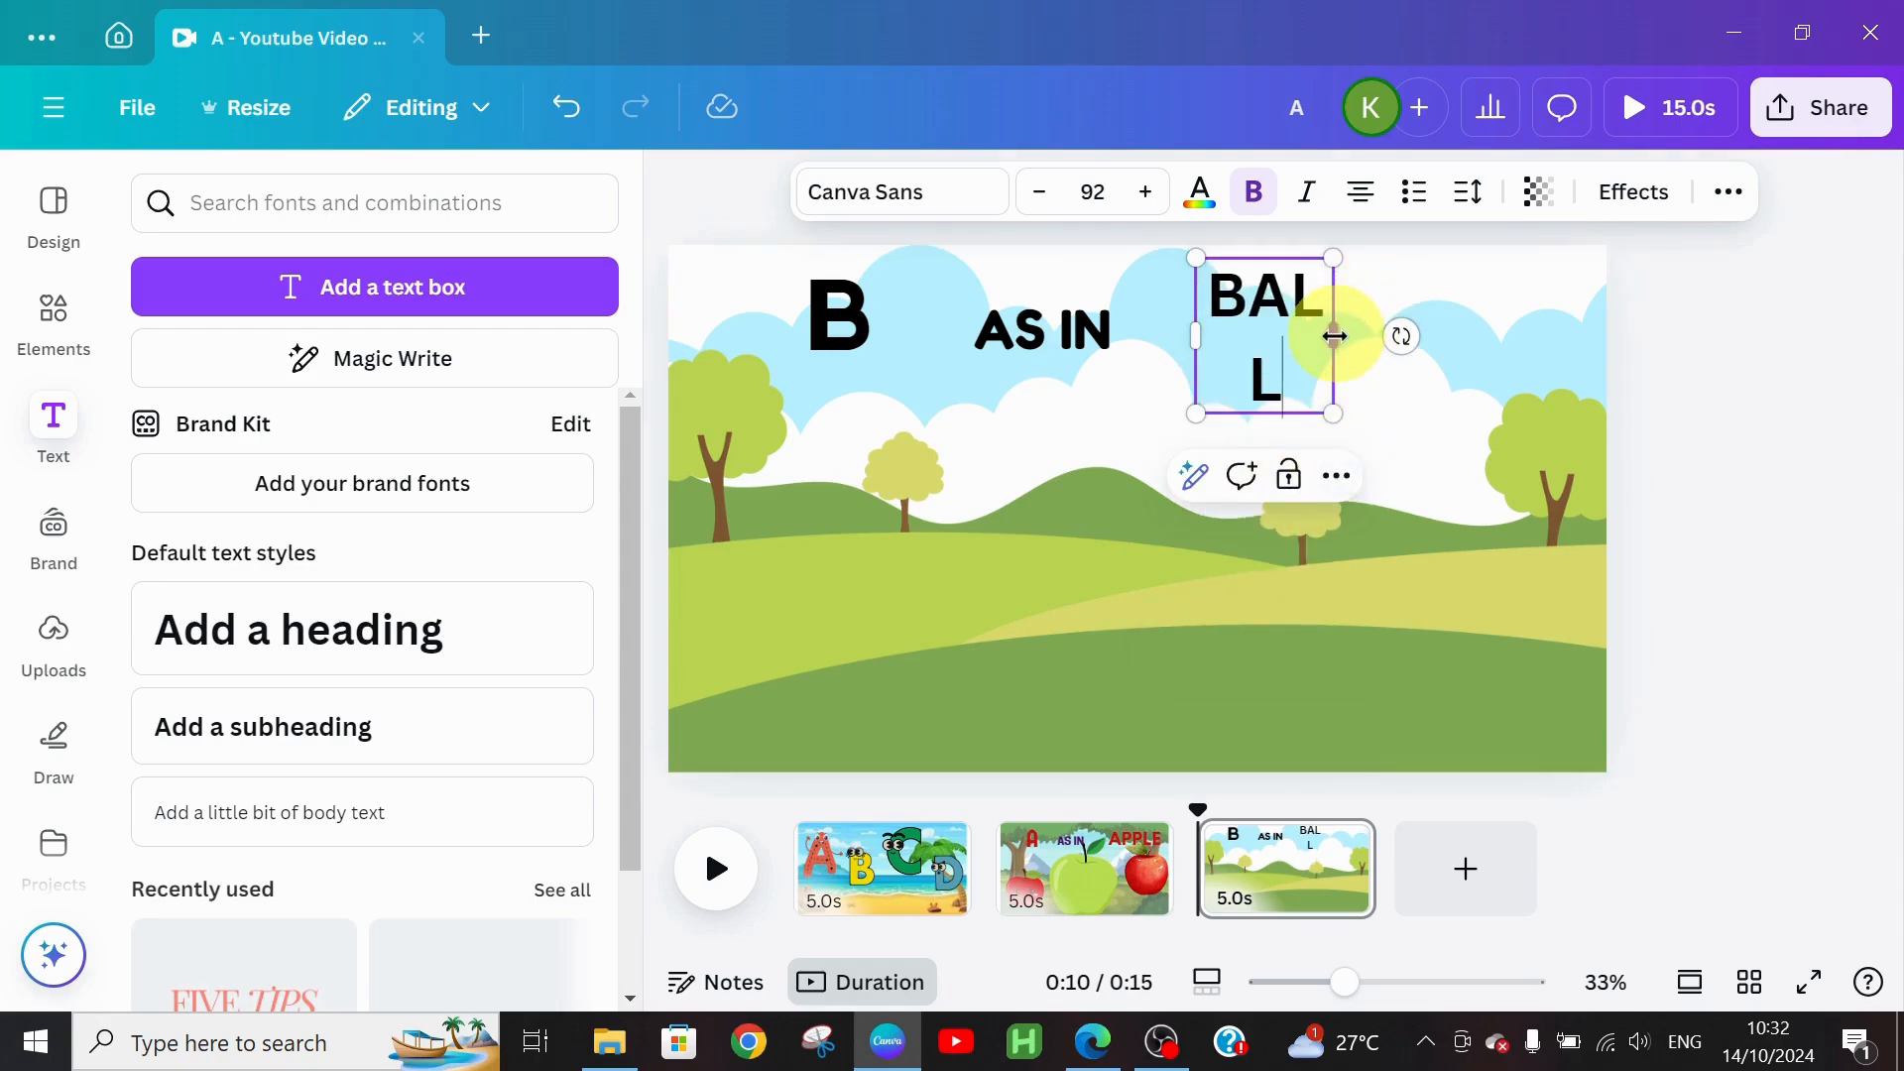
pyautogui.moveTo(1334, 337); pyautogui.dragTo(1458, 361)
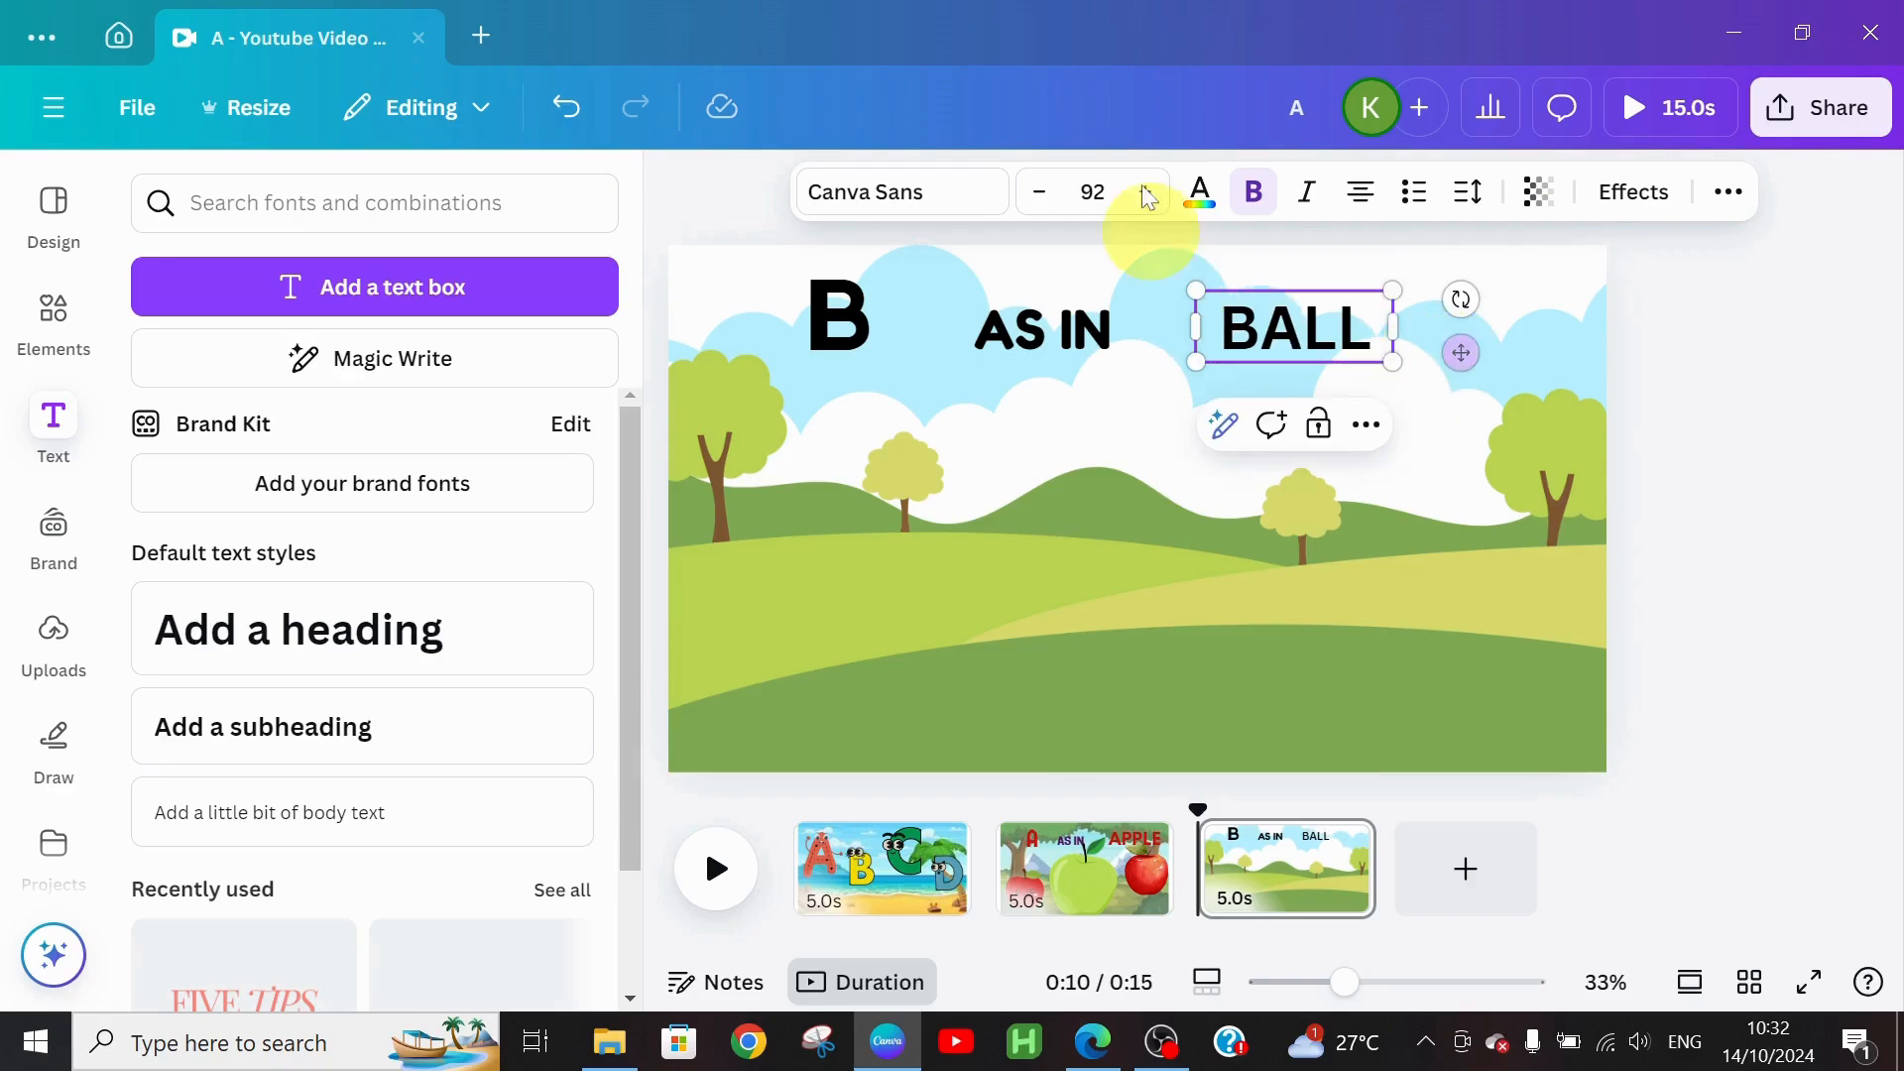
# Step: Set the "BALL" heading in the Lilita One font at size 156
pyautogui.click(1280, 206)
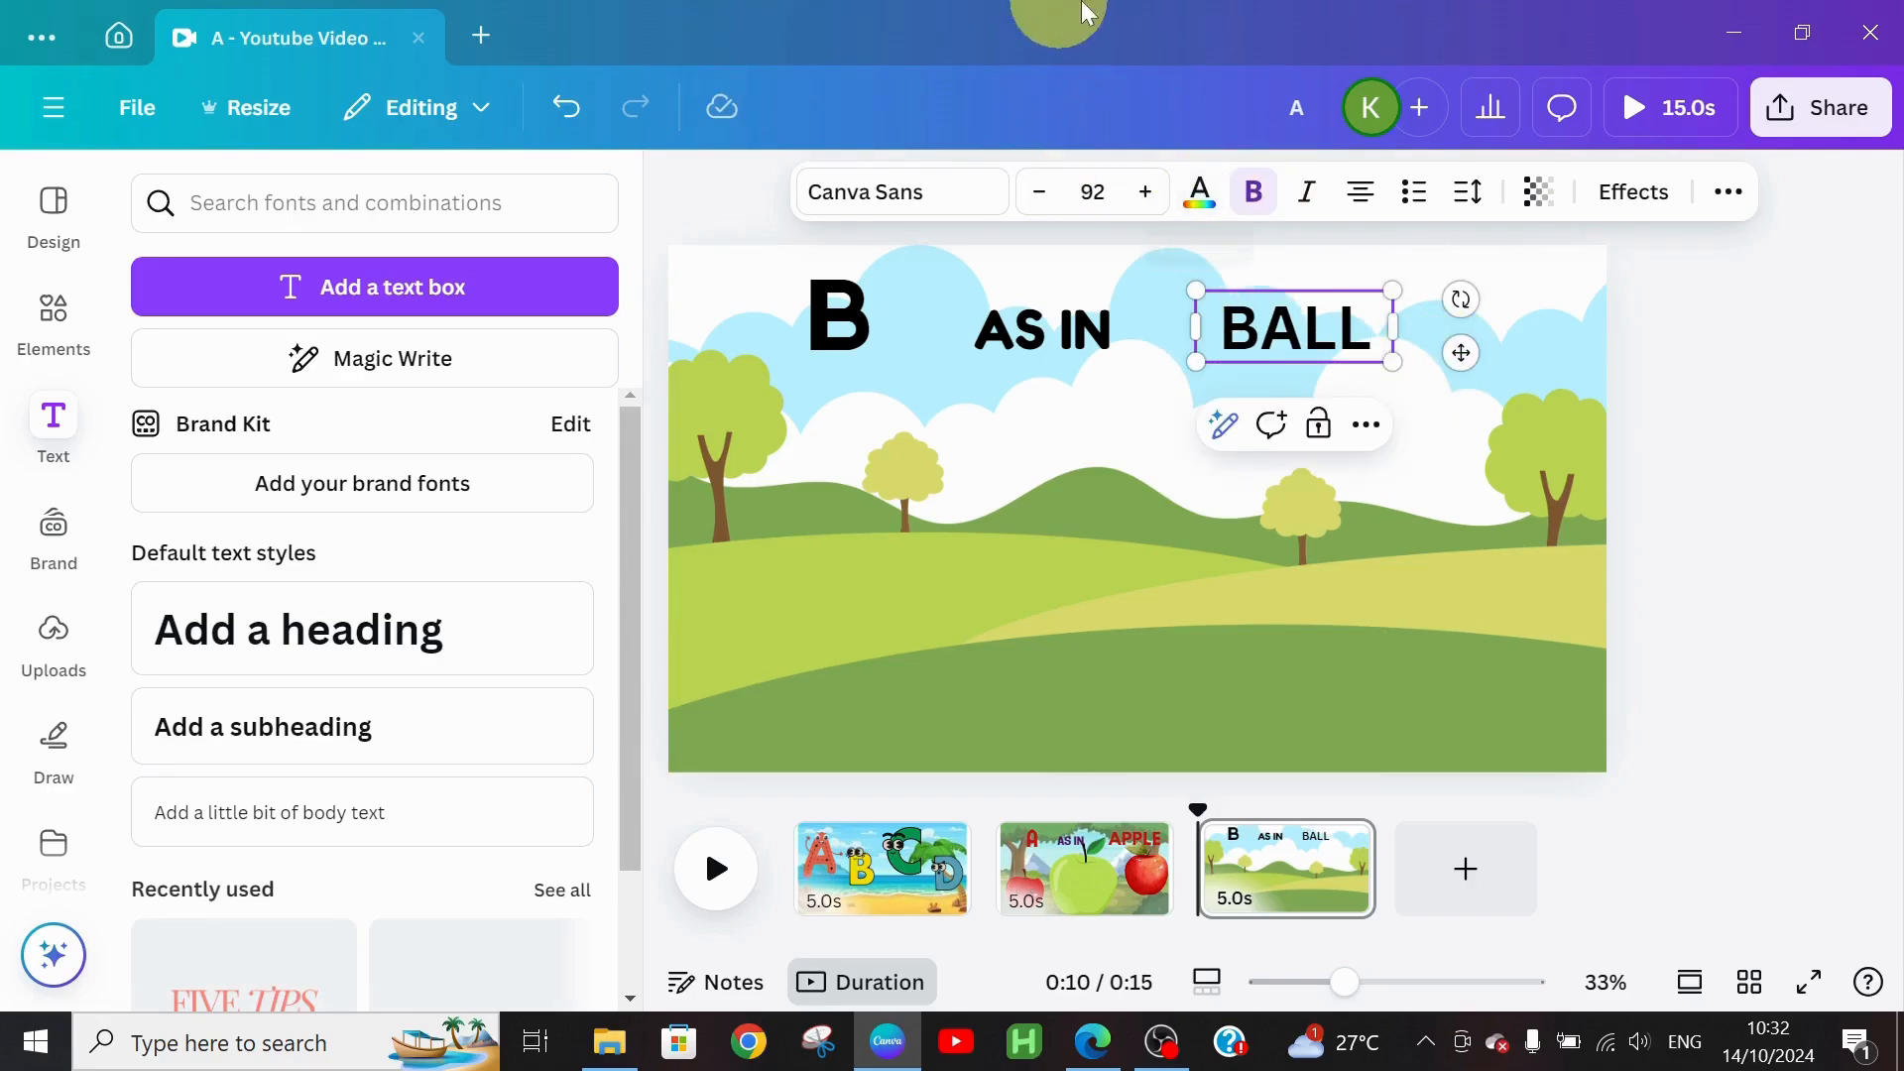
pyautogui.click(981, 198)
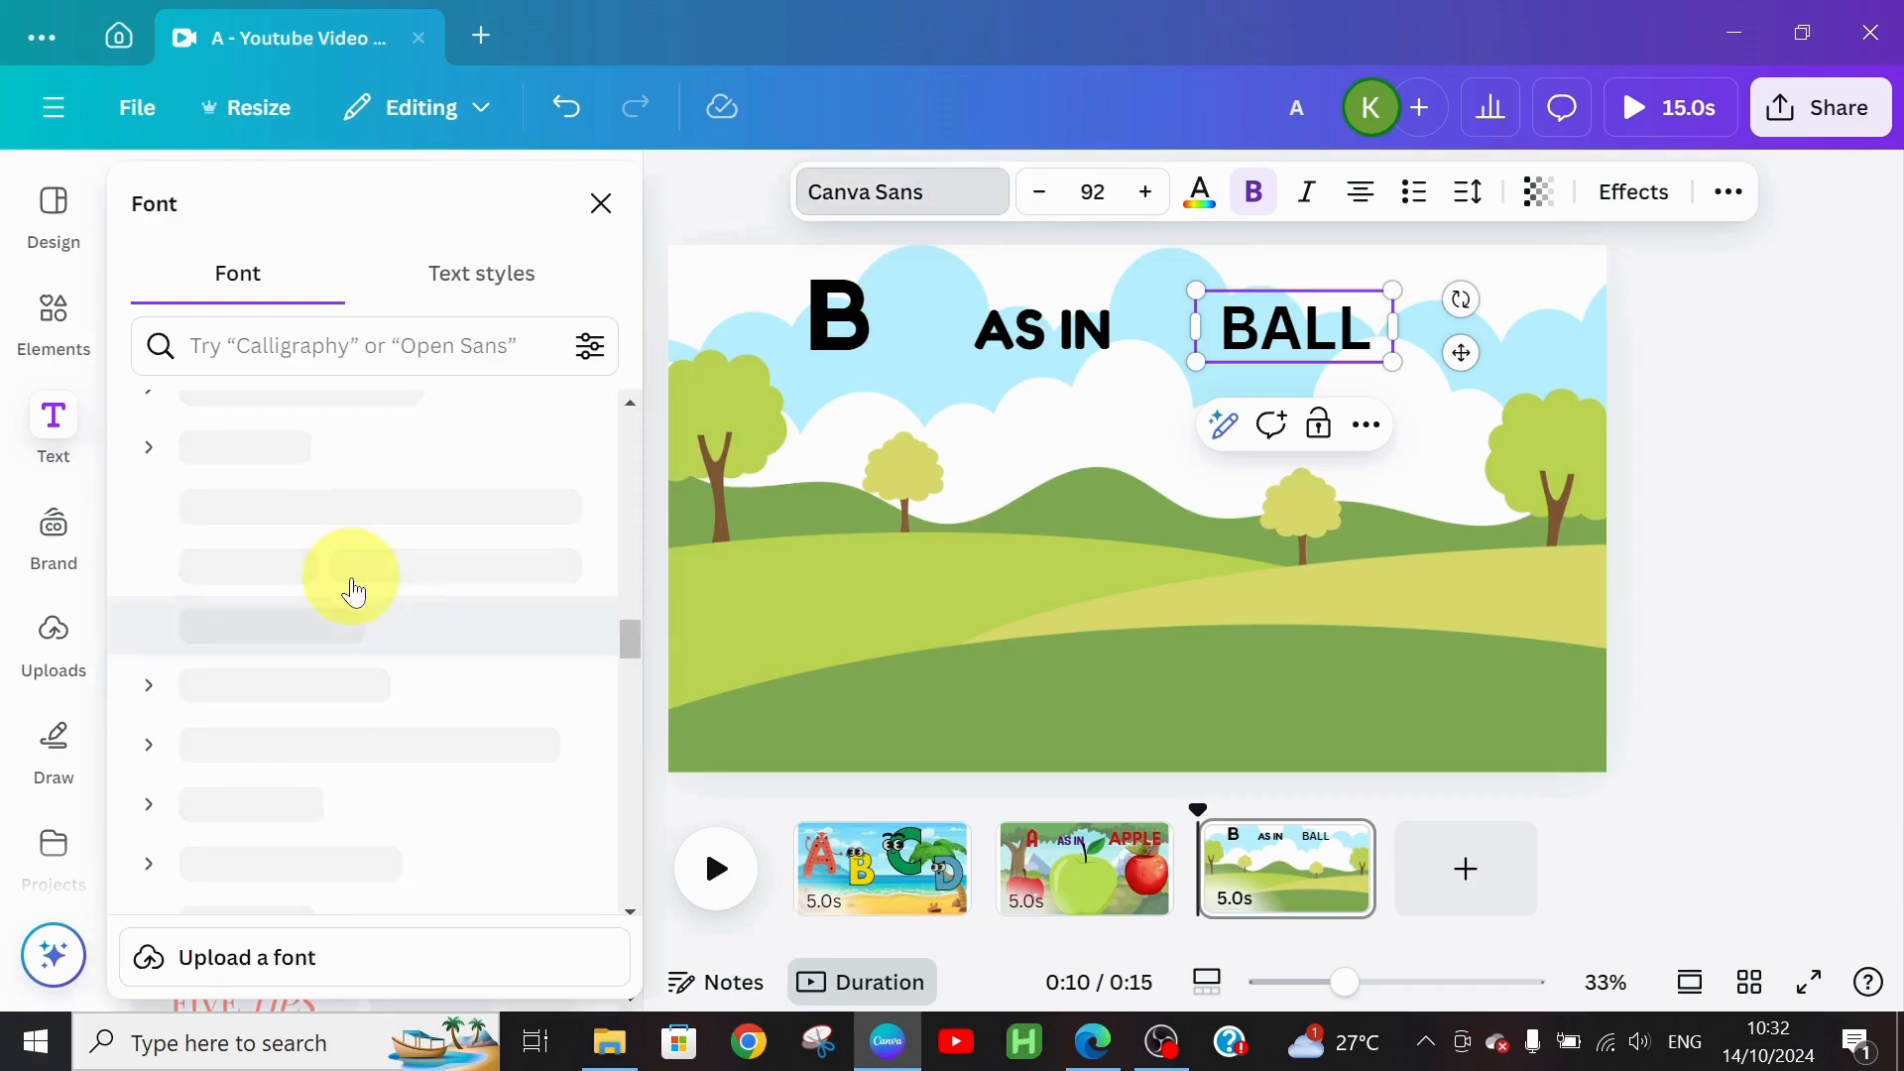
pyautogui.write('LILI')
pyautogui.click(314, 496)
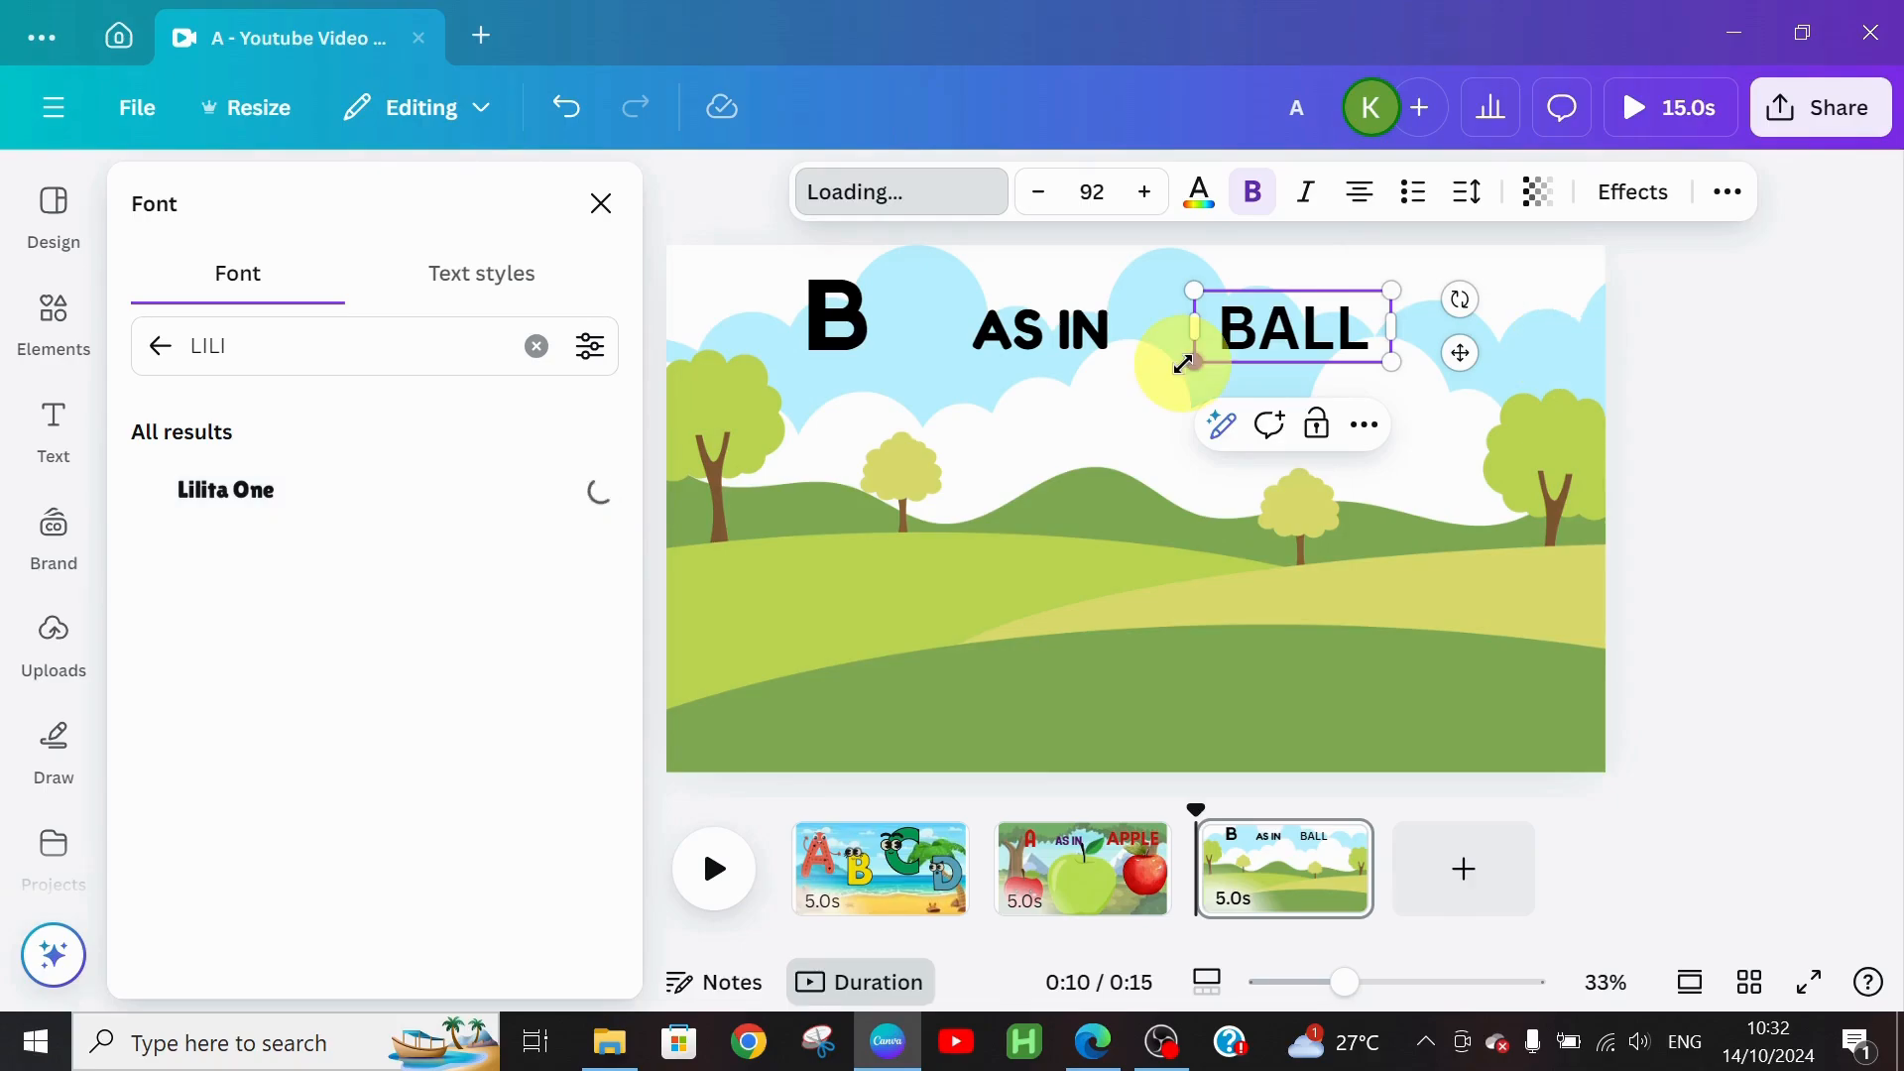
pyautogui.click(1143, 193)
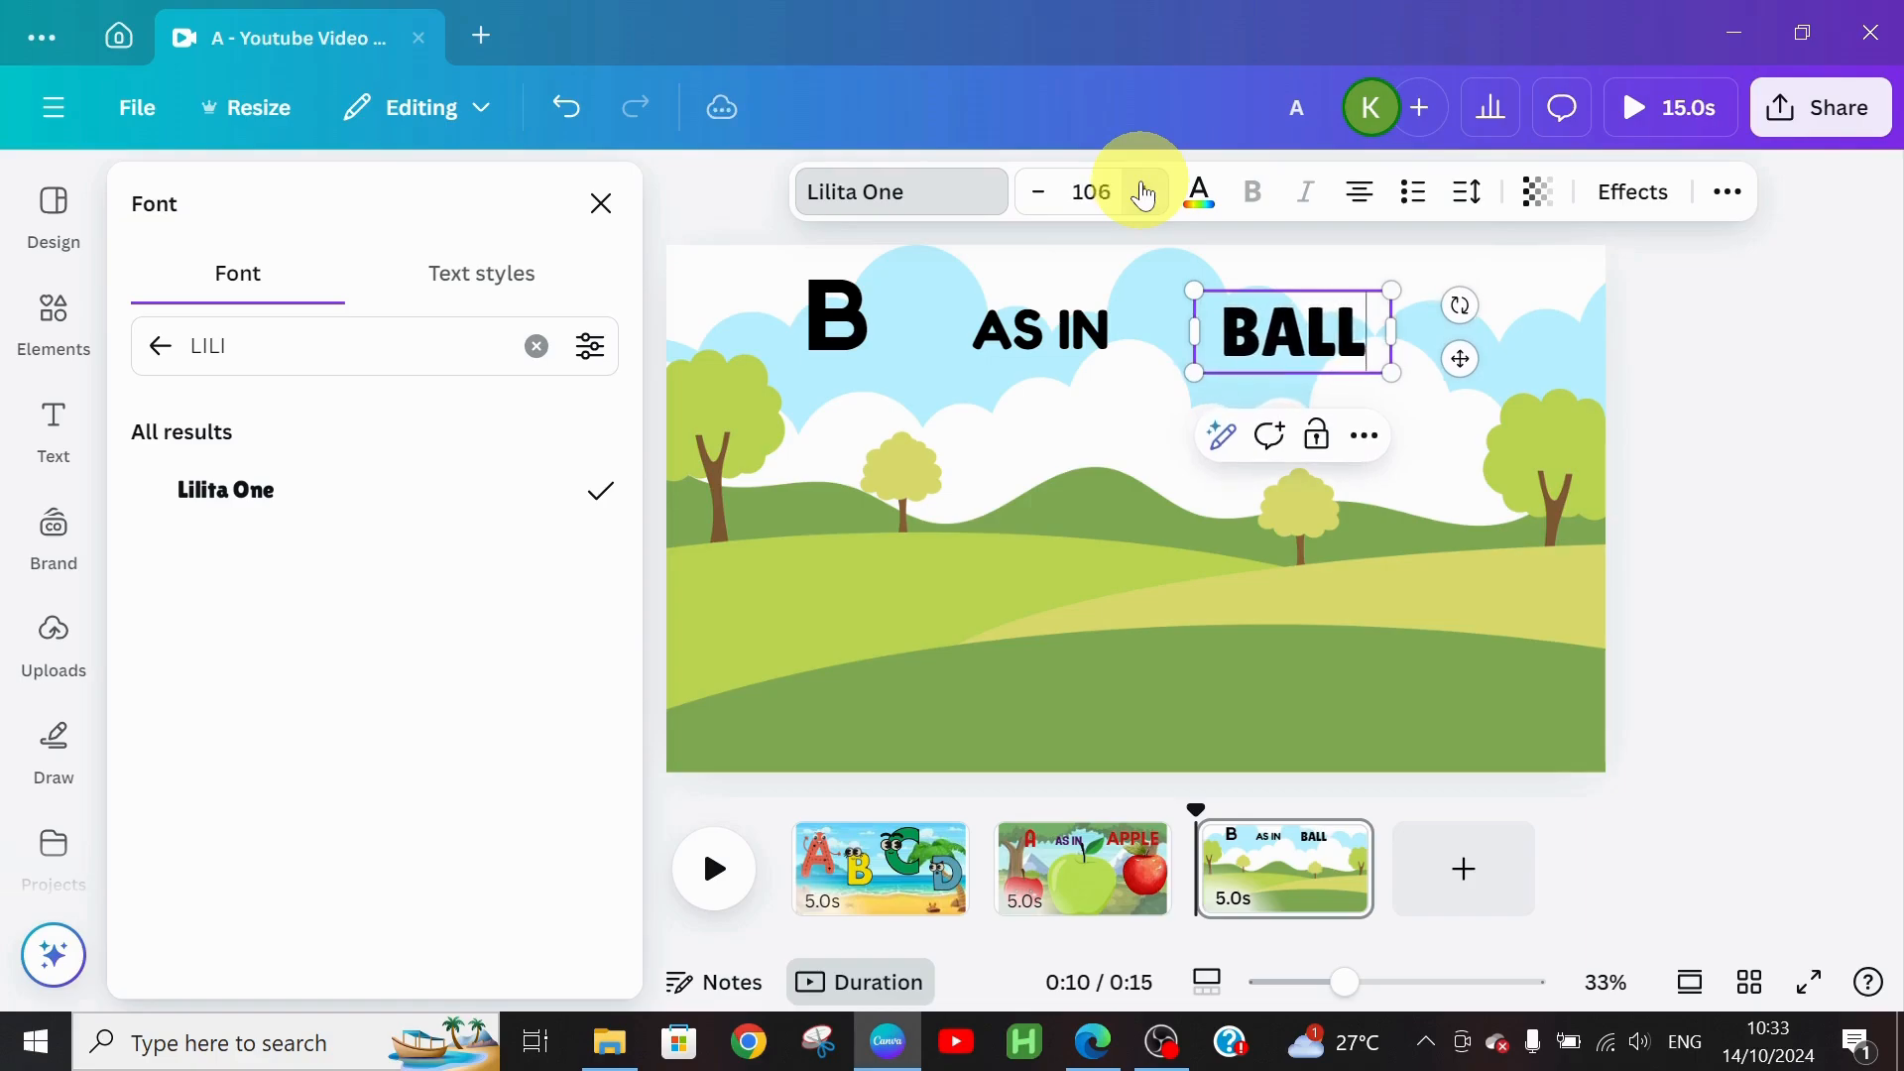
pyautogui.click(1145, 193)
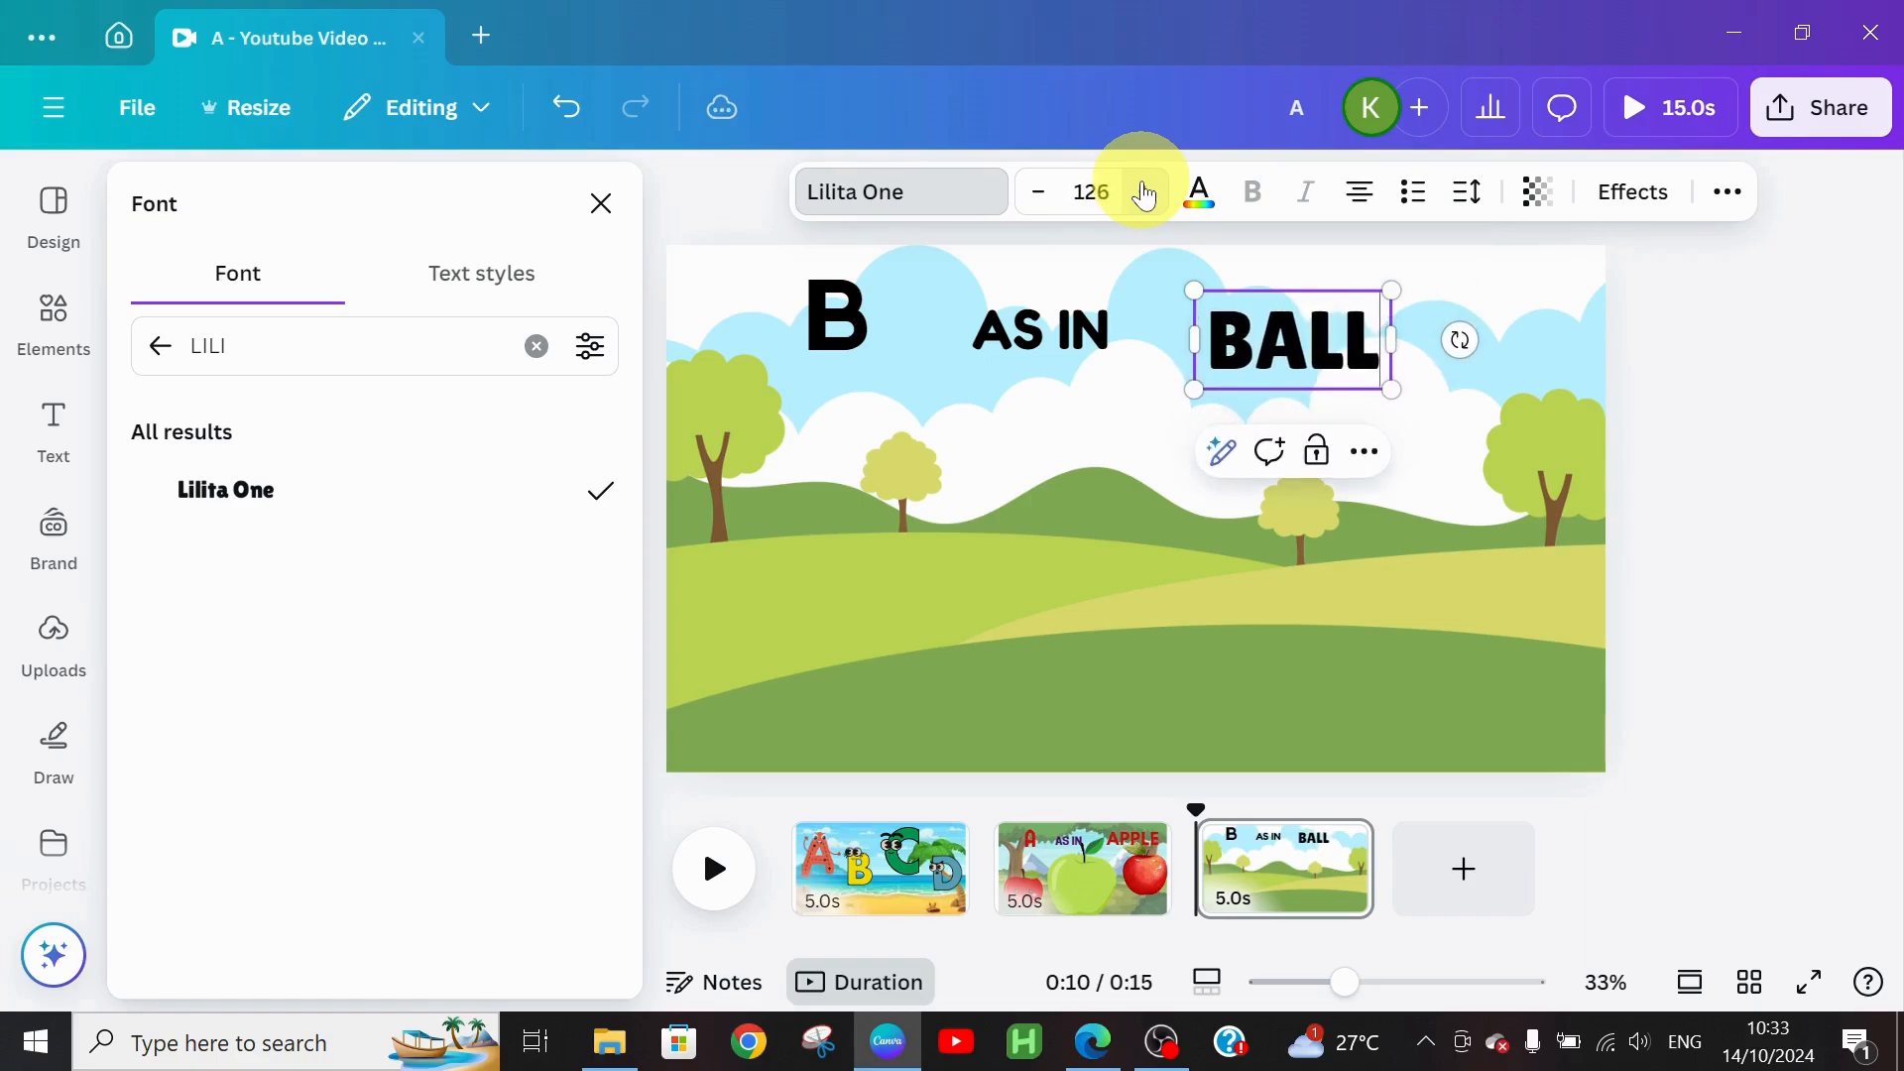
pyautogui.click(1146, 194)
pyautogui.click(1145, 194)
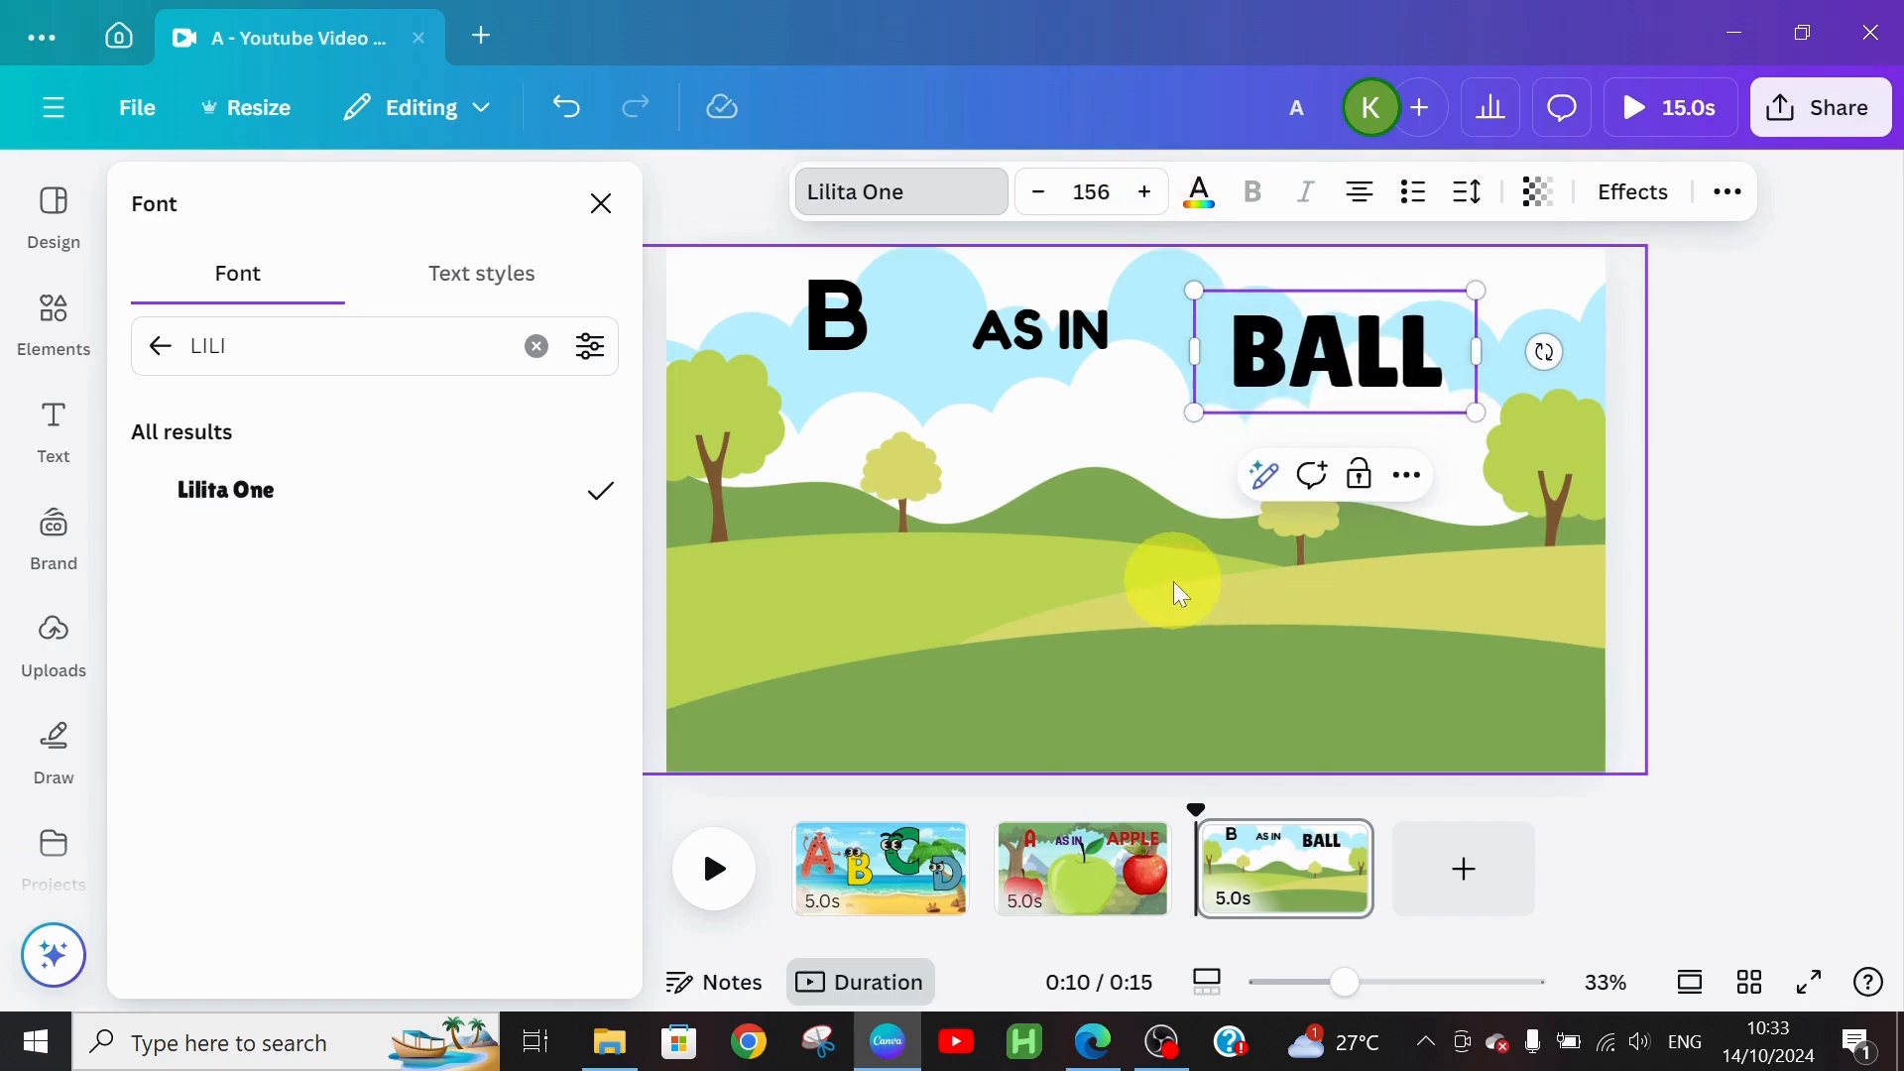
# Step: Reposition the "B", "AS IN" and "BALL" headings so they line up in one row across the sky
pyautogui.click(1174, 582)
pyautogui.moveTo(1370, 353); pyautogui.dragTo(1371, 330)
pyautogui.click(885, 296)
pyautogui.moveTo(885, 295); pyautogui.dragTo(889, 322)
pyautogui.click(1056, 343)
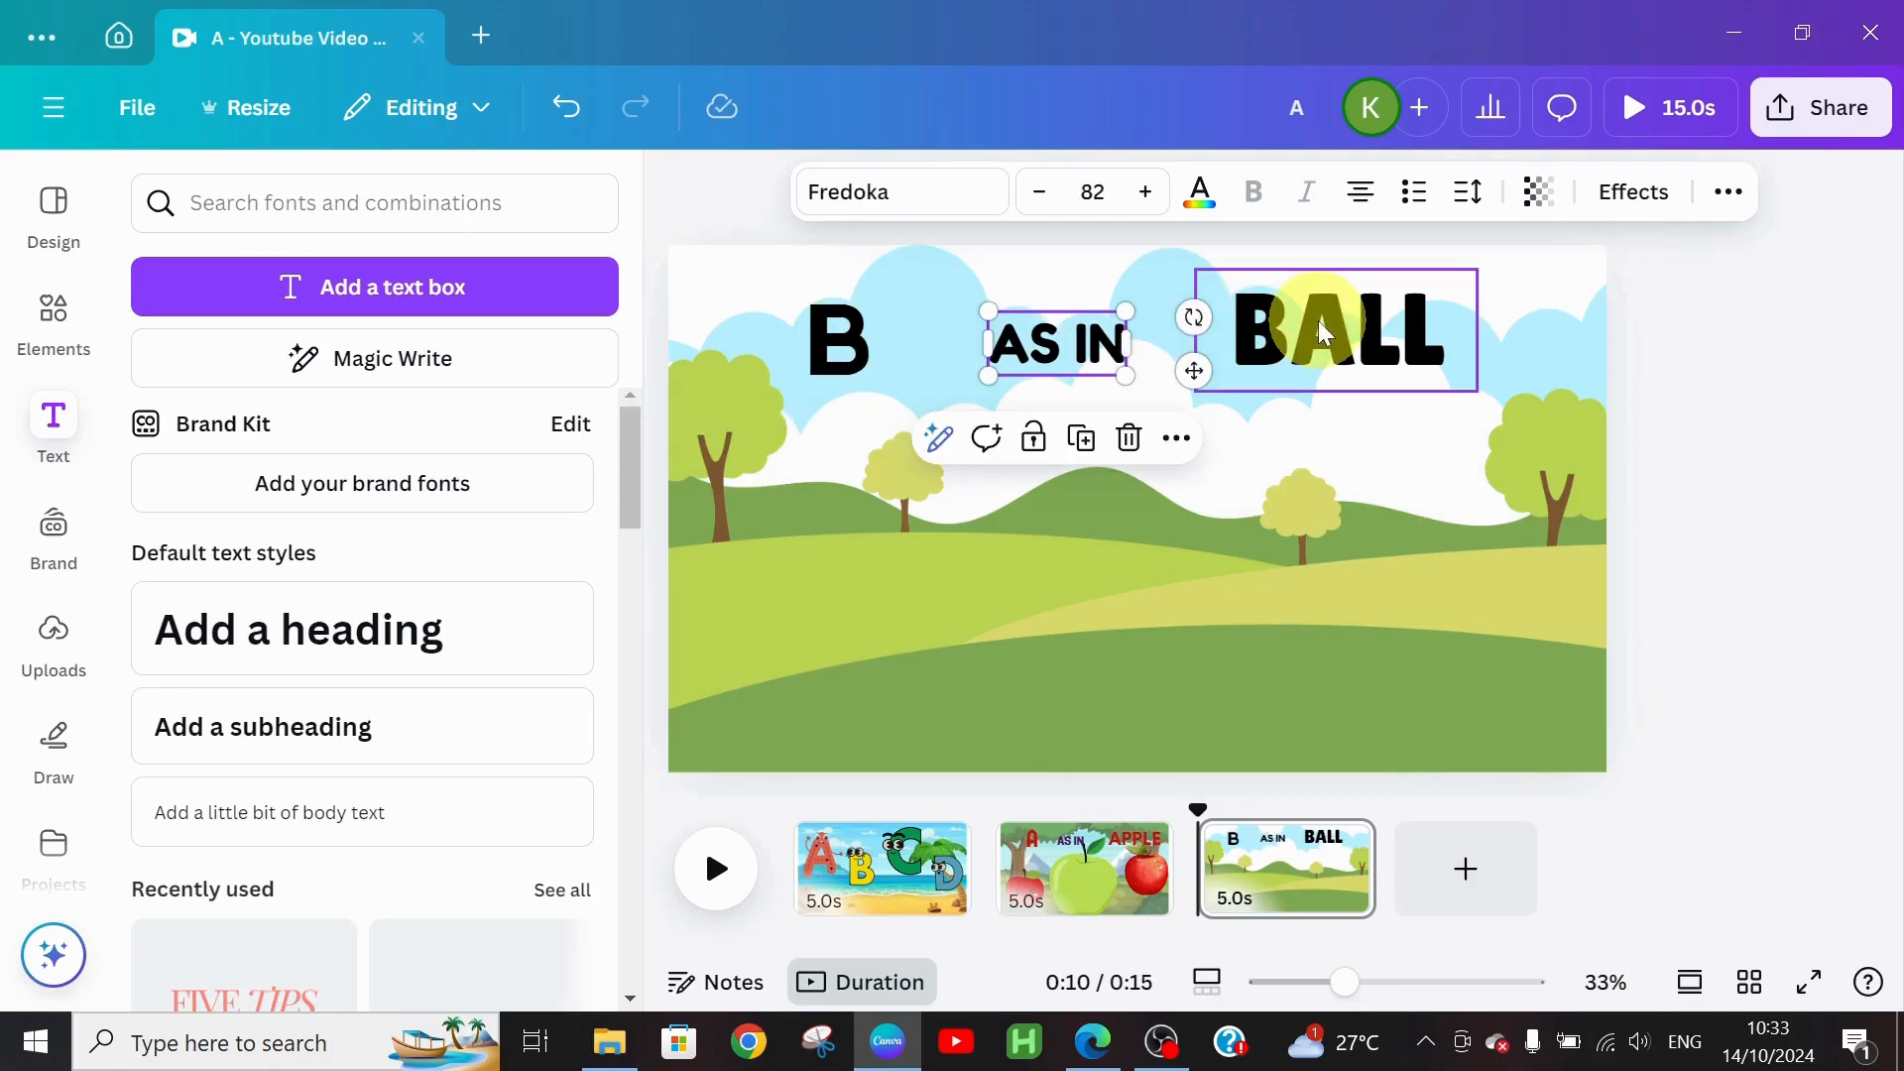
pyautogui.click(1325, 335)
pyautogui.moveTo(1325, 334); pyautogui.dragTo(1323, 342)
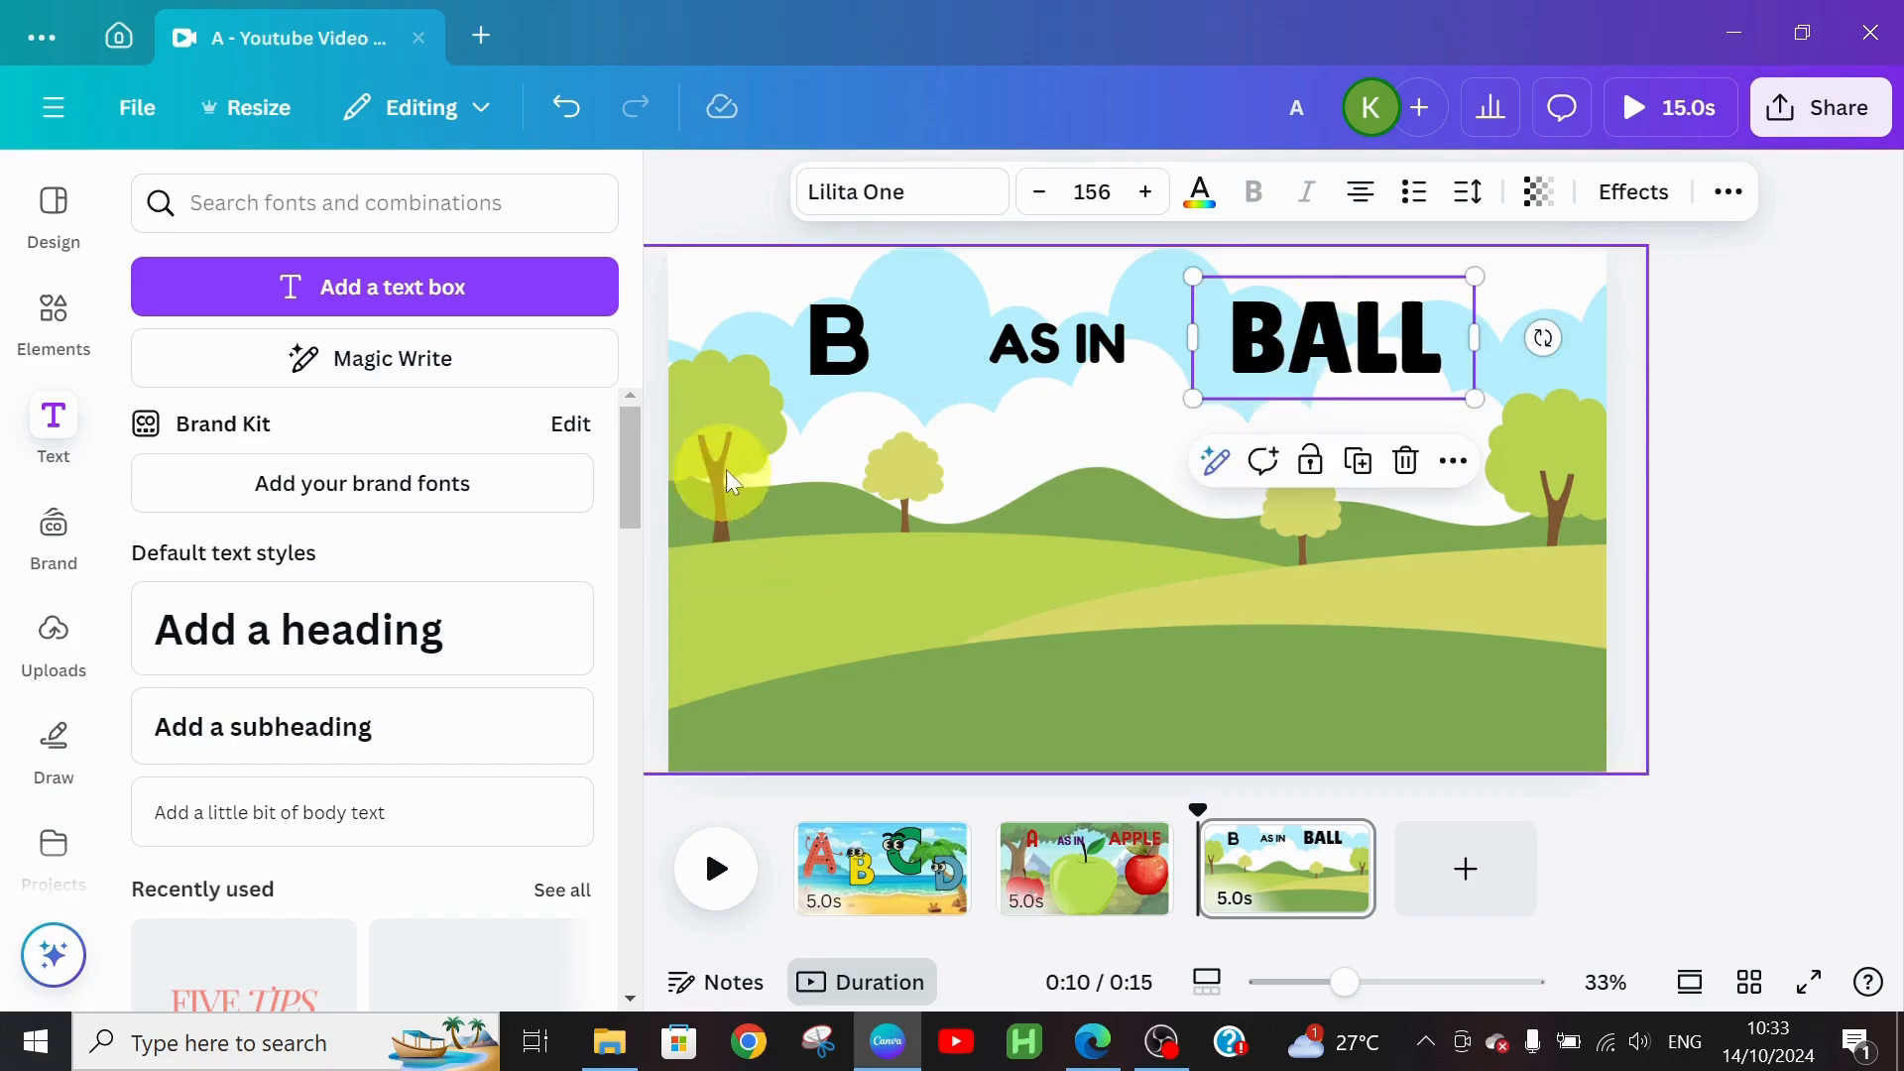
# Step: Recolor the letter "B" with the golden yellow from the beach photo colors
pyautogui.click(885, 359)
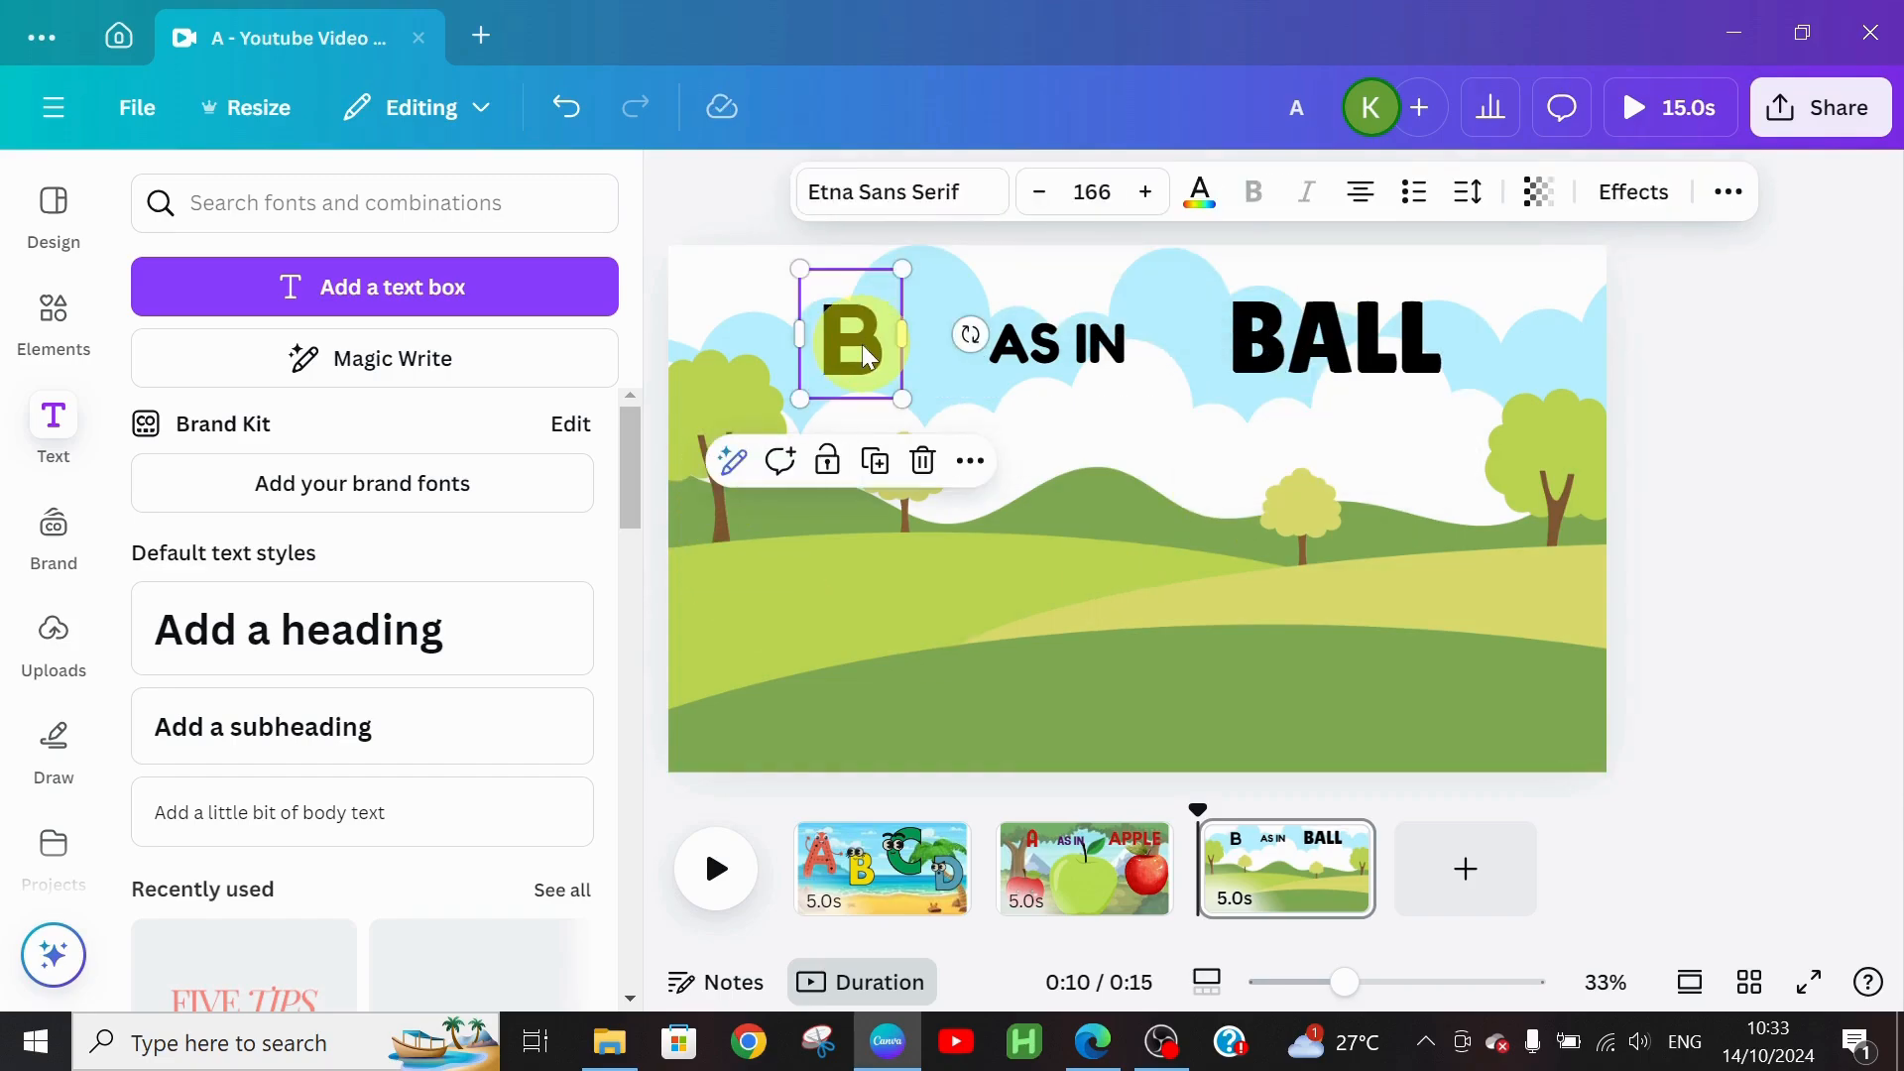
pyautogui.doubleClick(866, 357)
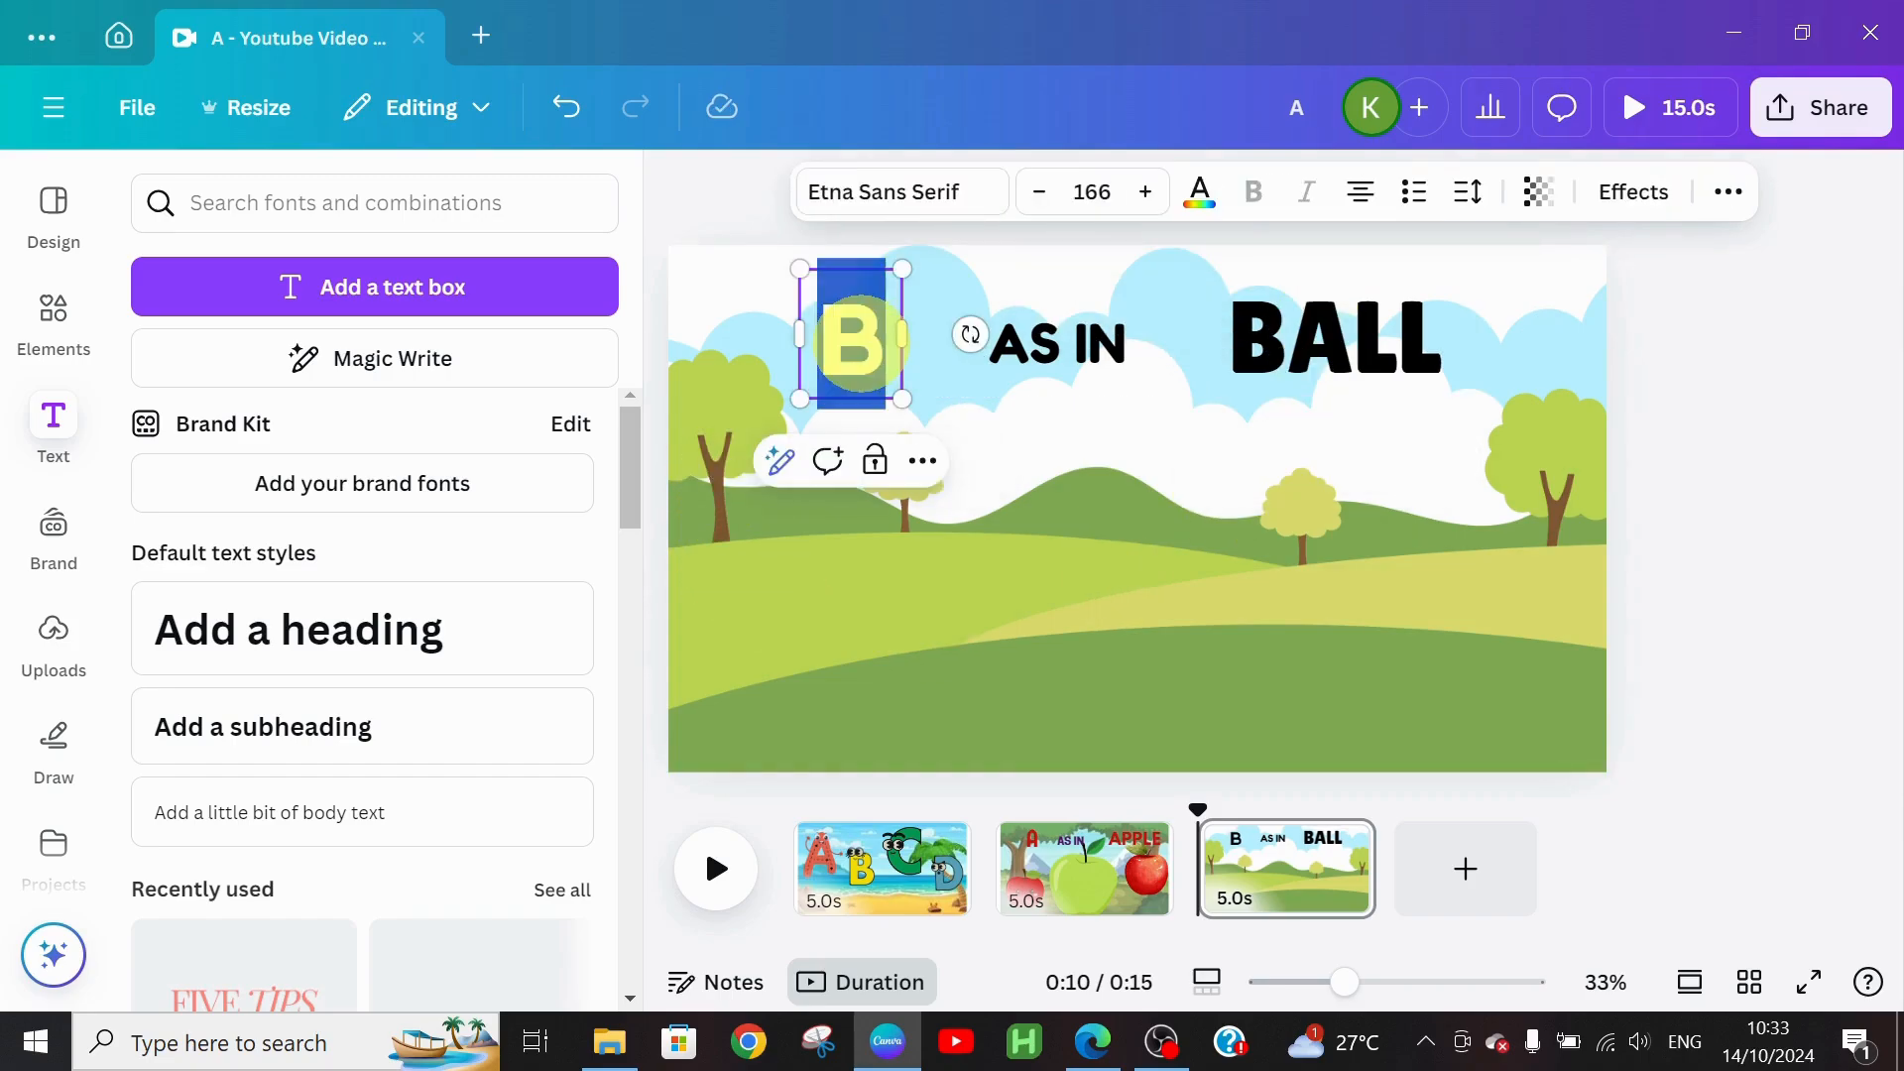
pyautogui.click(1199, 190)
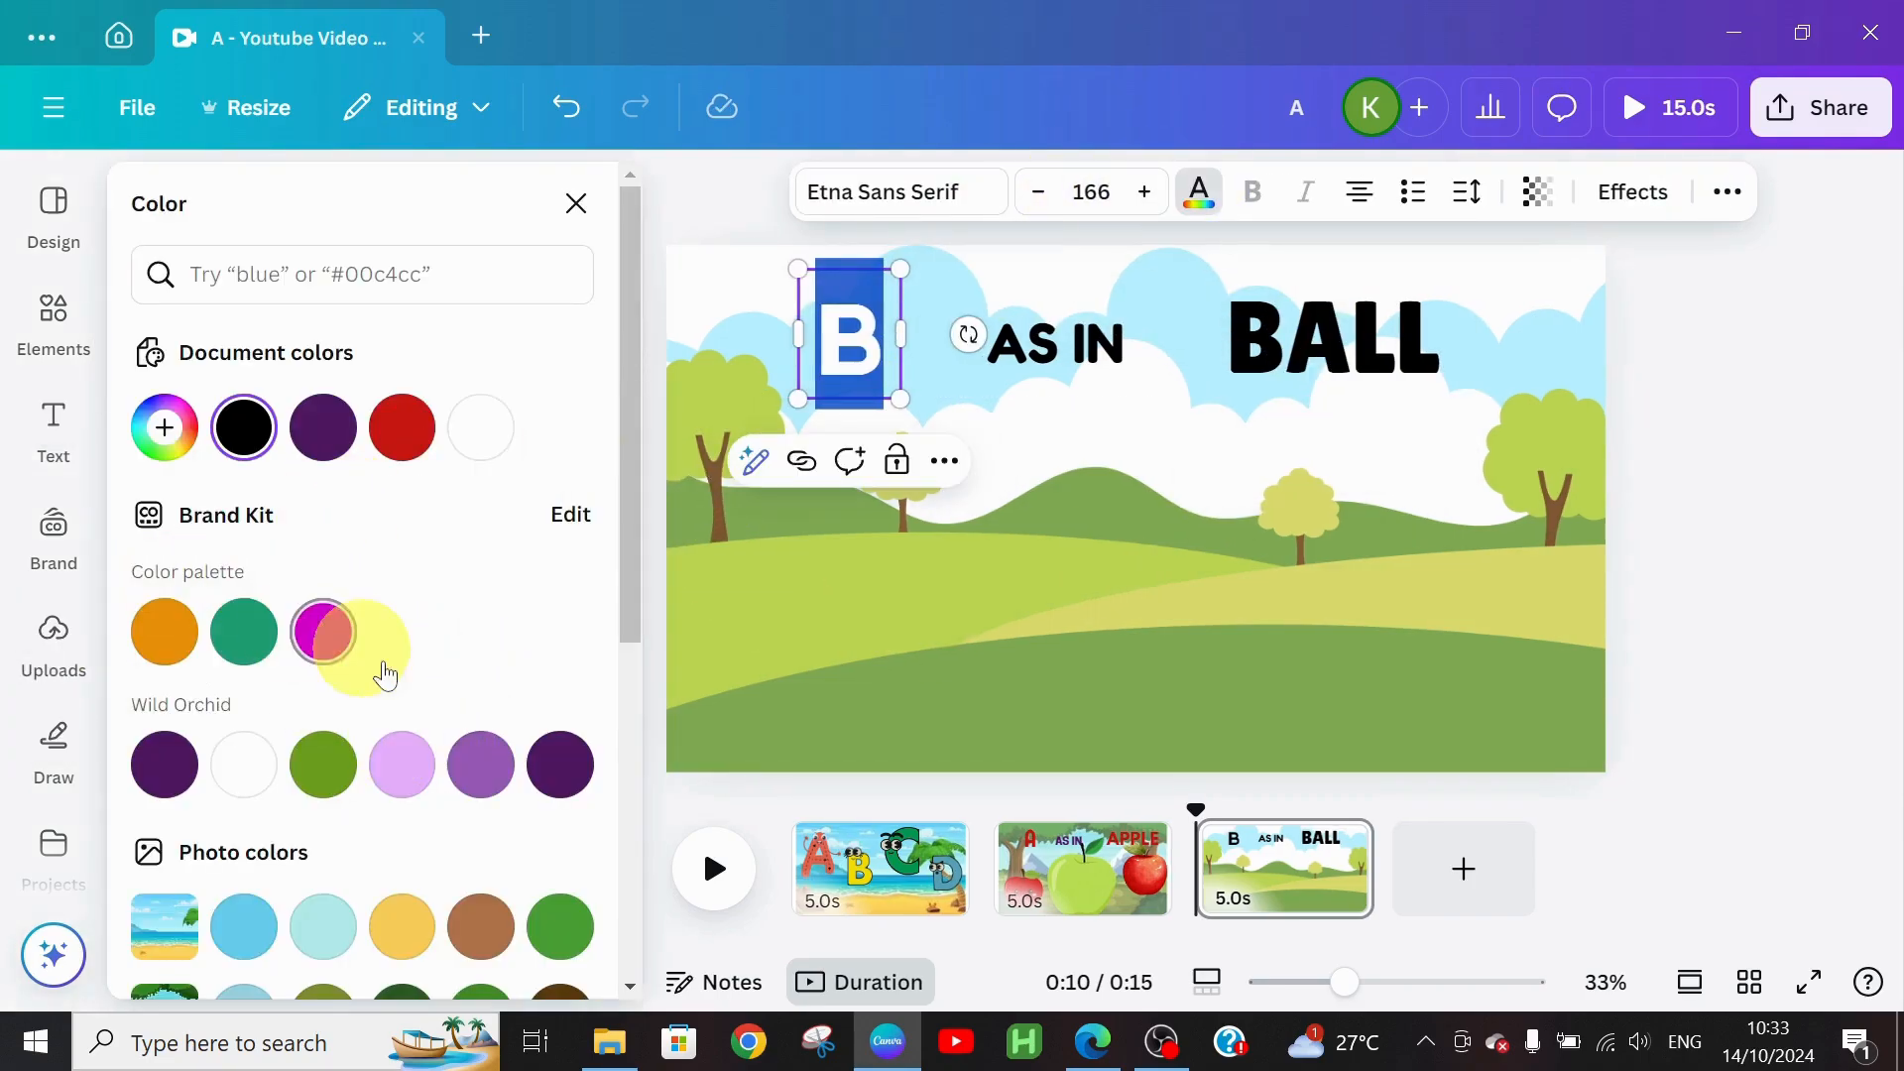
pyautogui.click(402, 925)
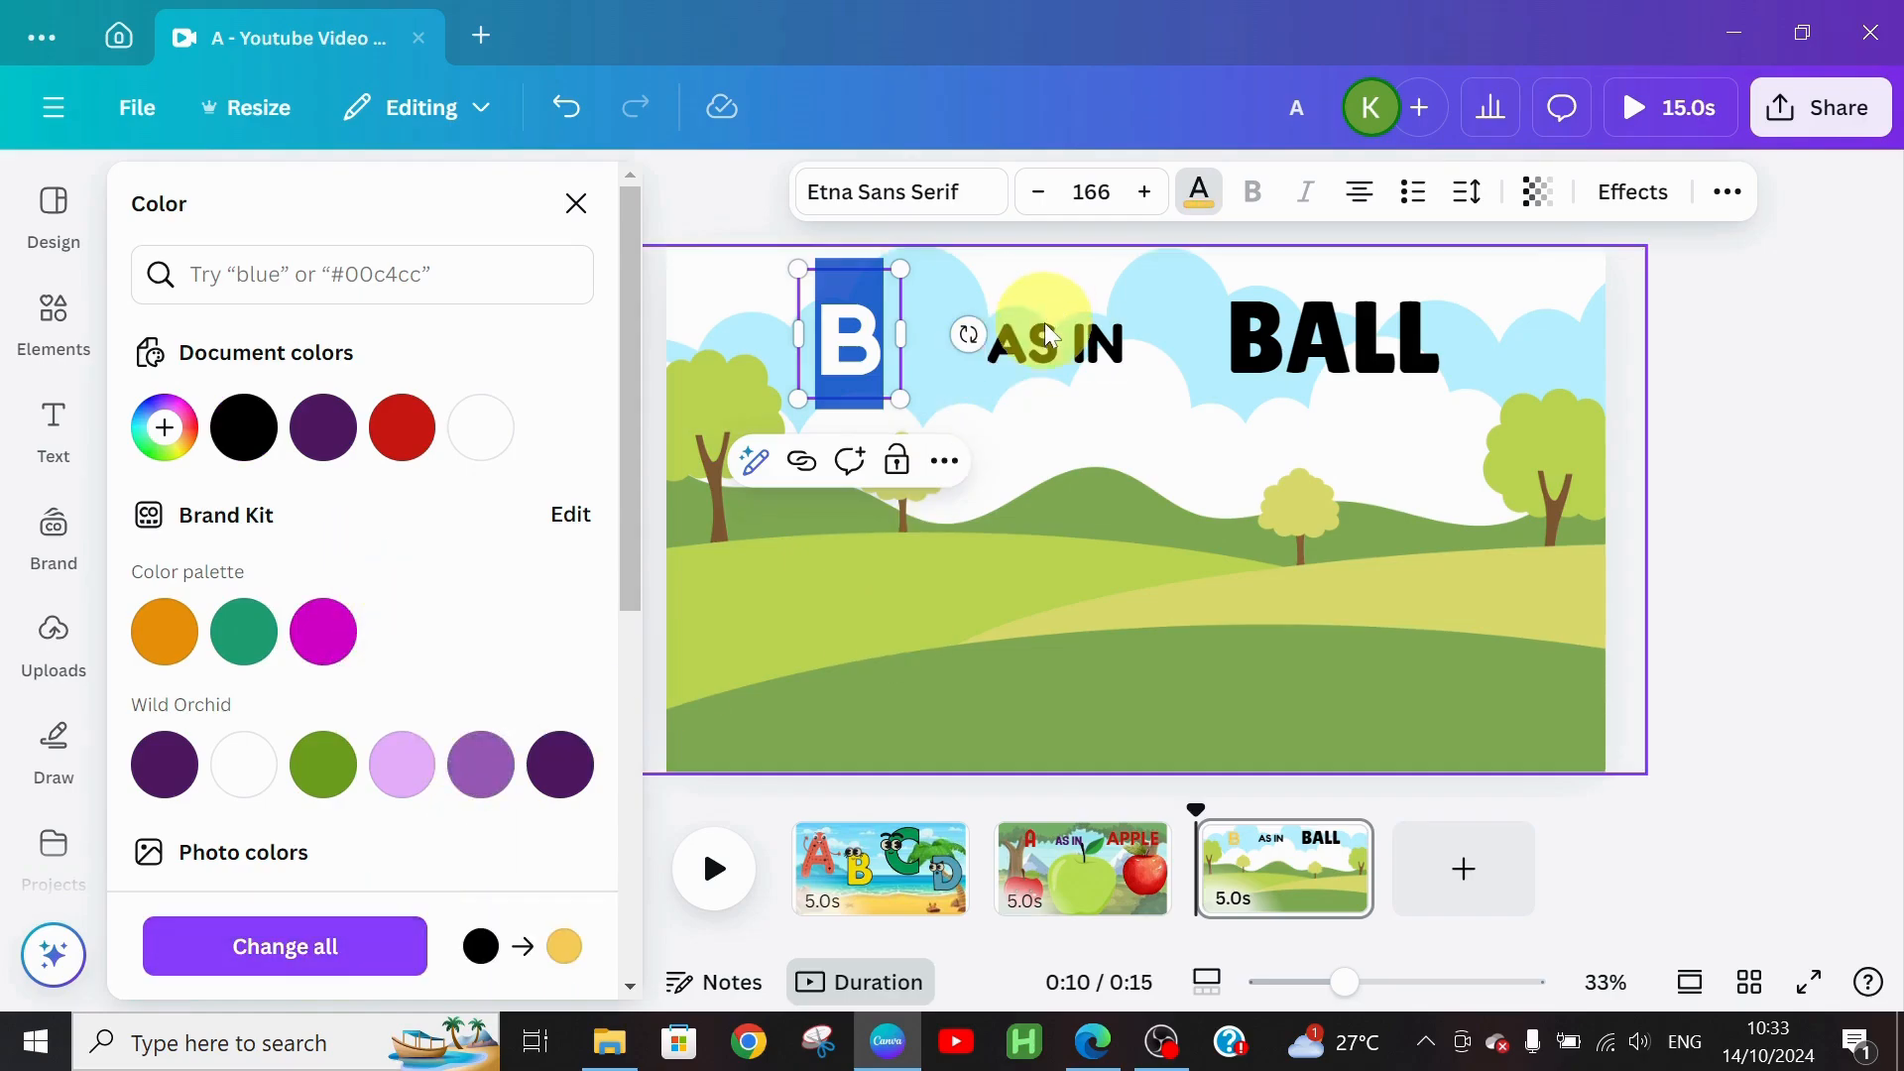
# Step: Fade the field background graphic by setting its transparency to 64
pyautogui.click(1135, 318)
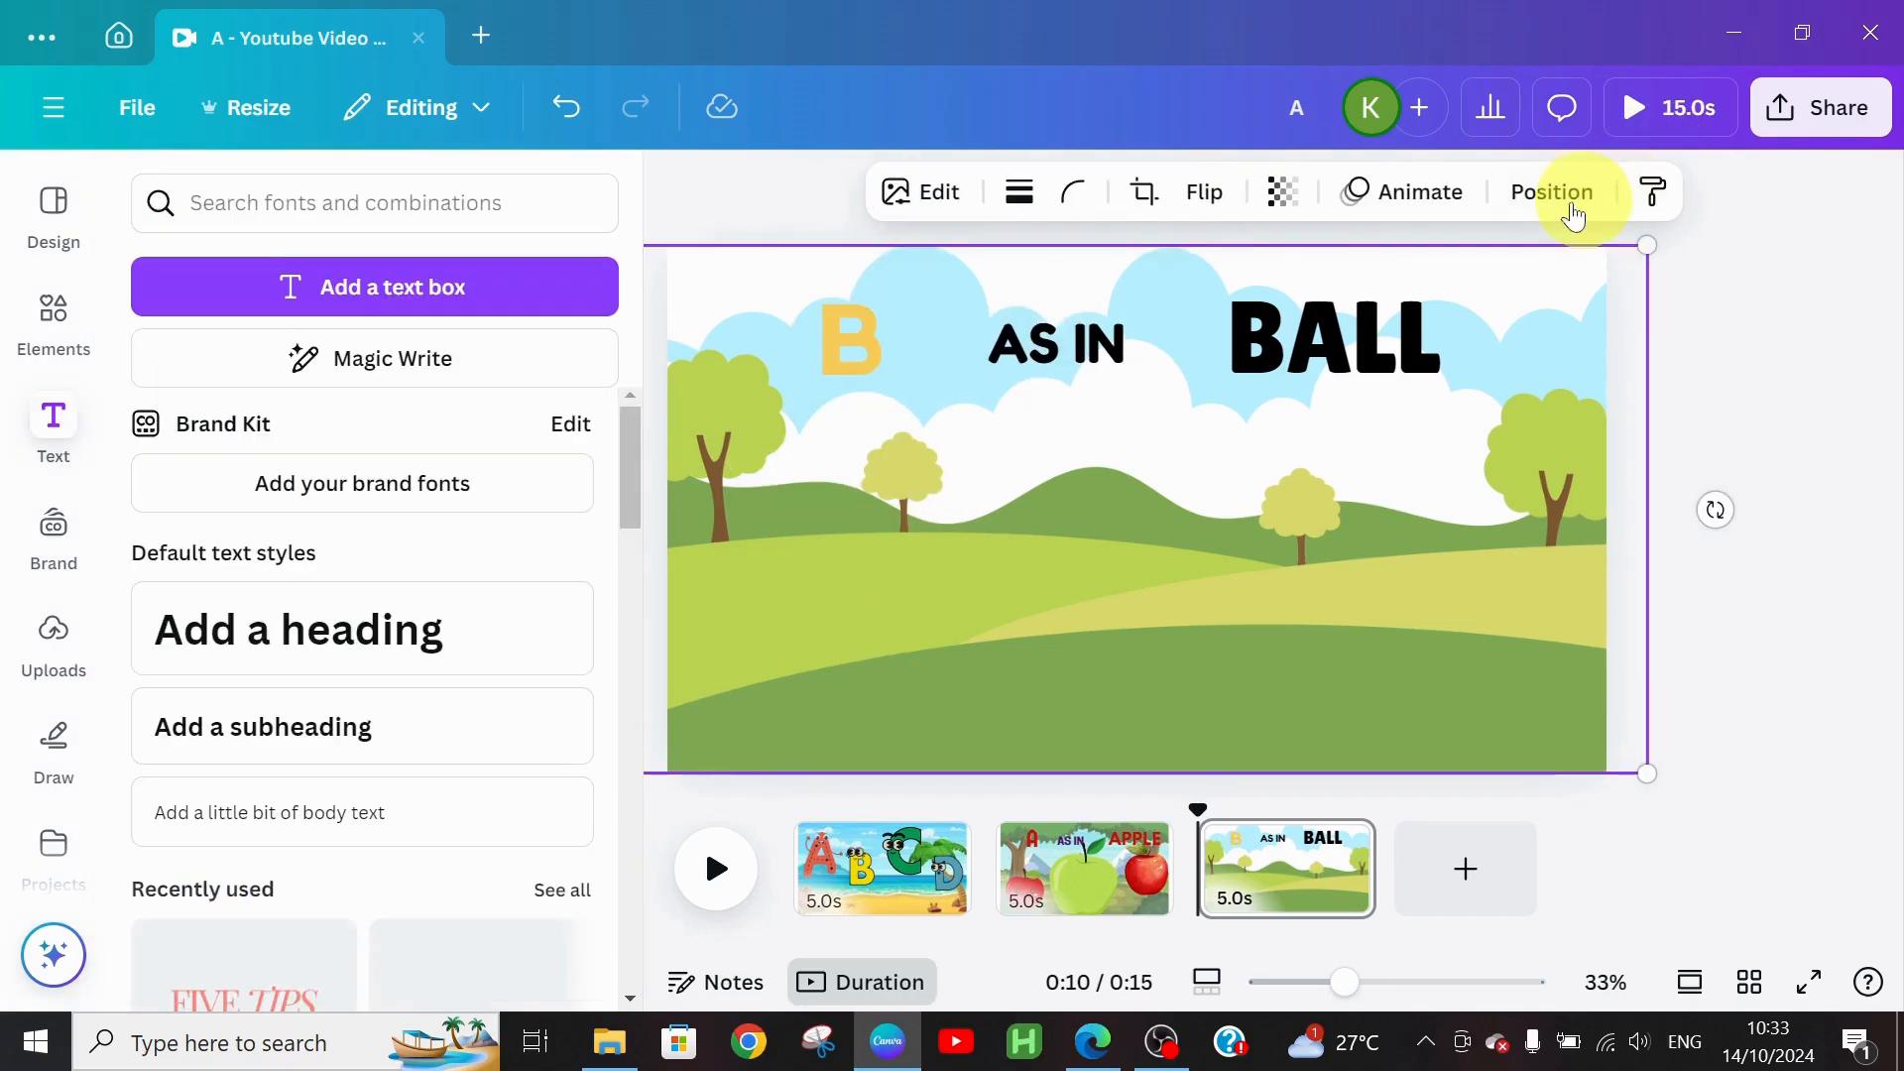
pyautogui.click(1283, 192)
pyautogui.moveTo(1234, 315); pyautogui.dragTo(1244, 313)
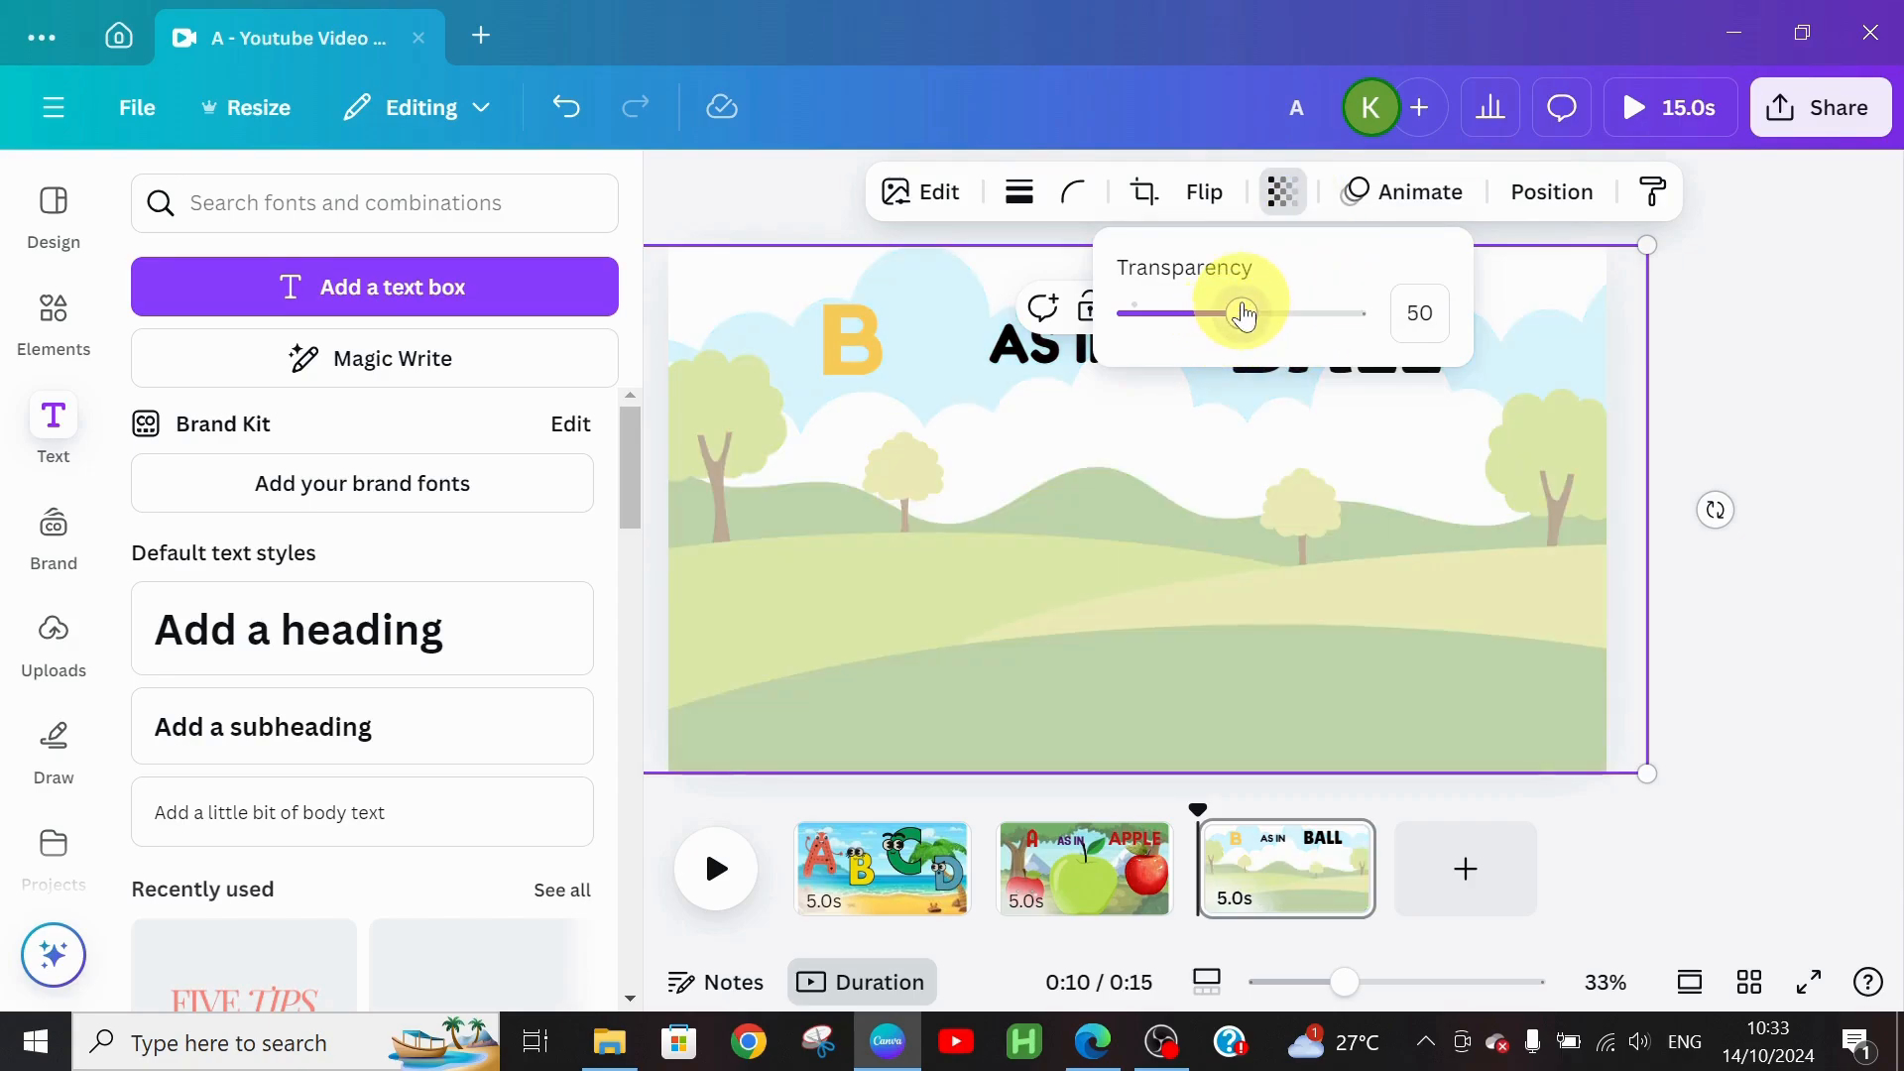
pyautogui.click(1276, 314)
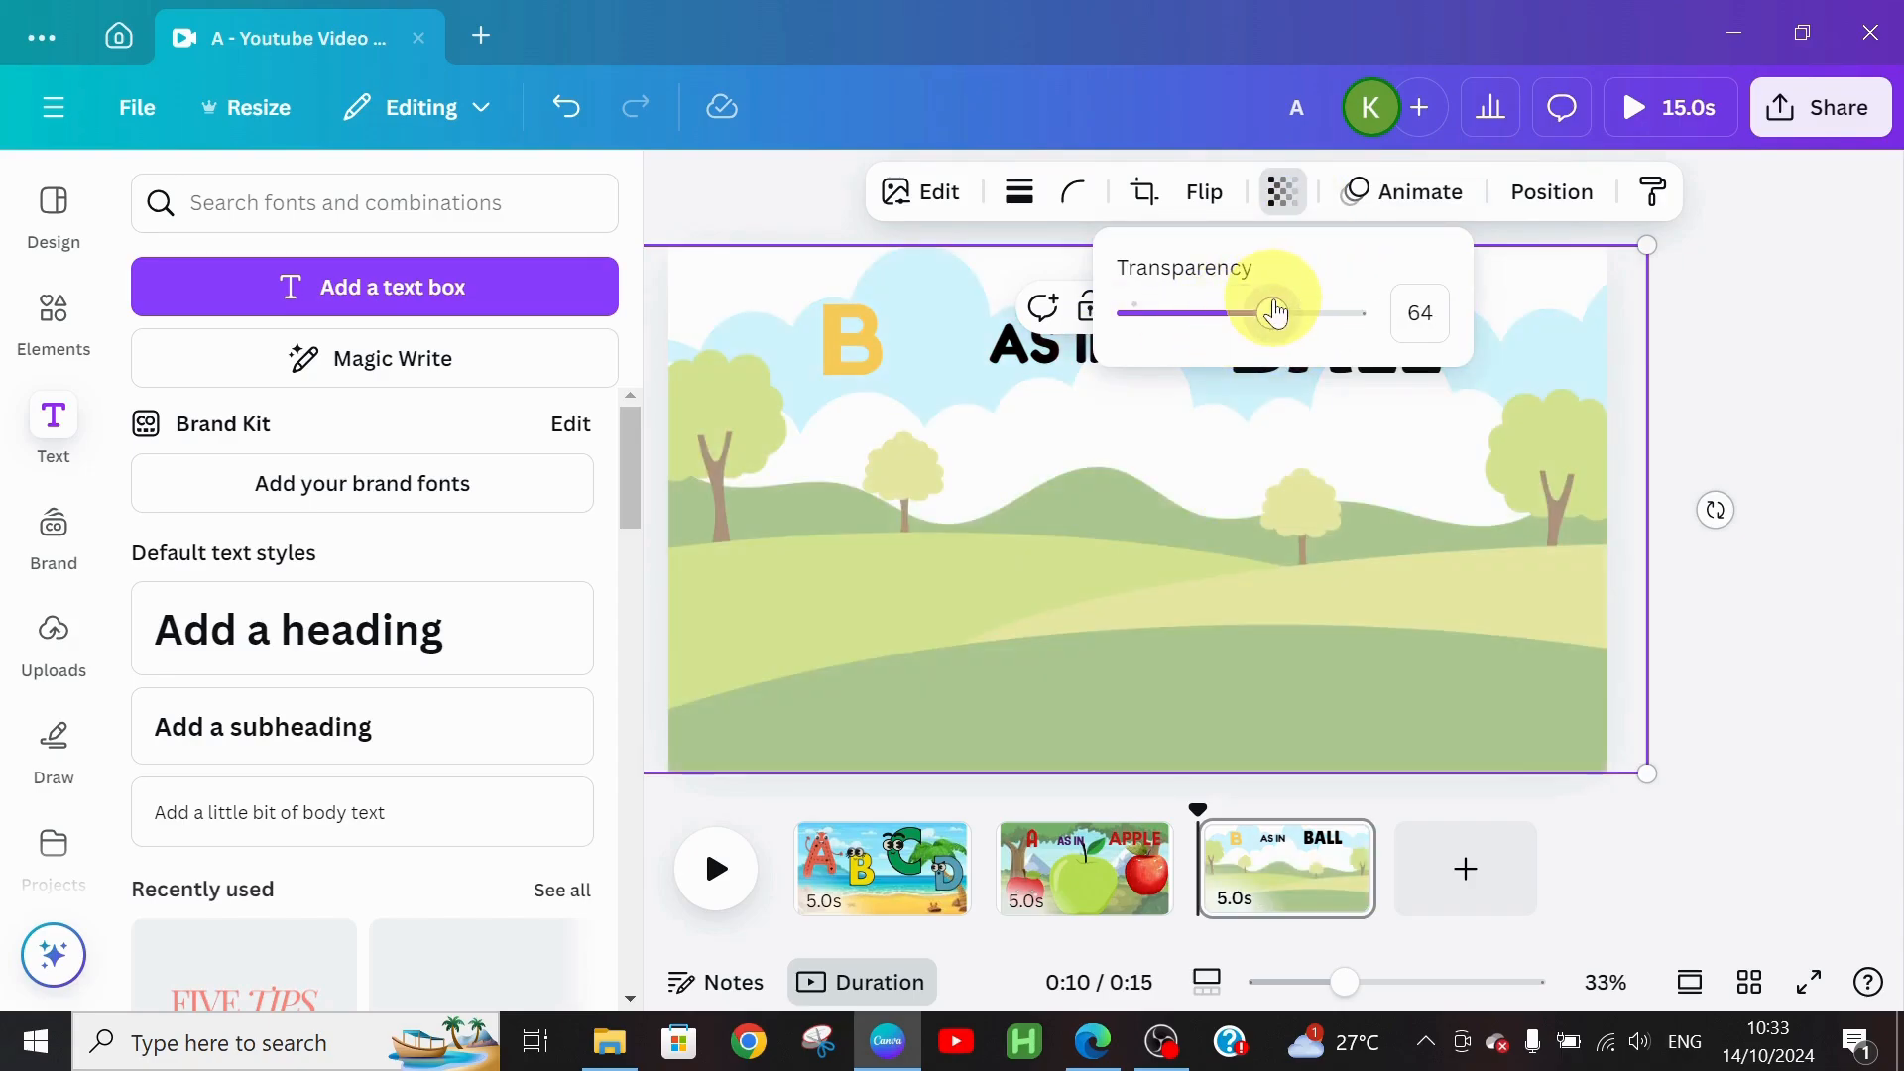
pyautogui.click(1044, 551)
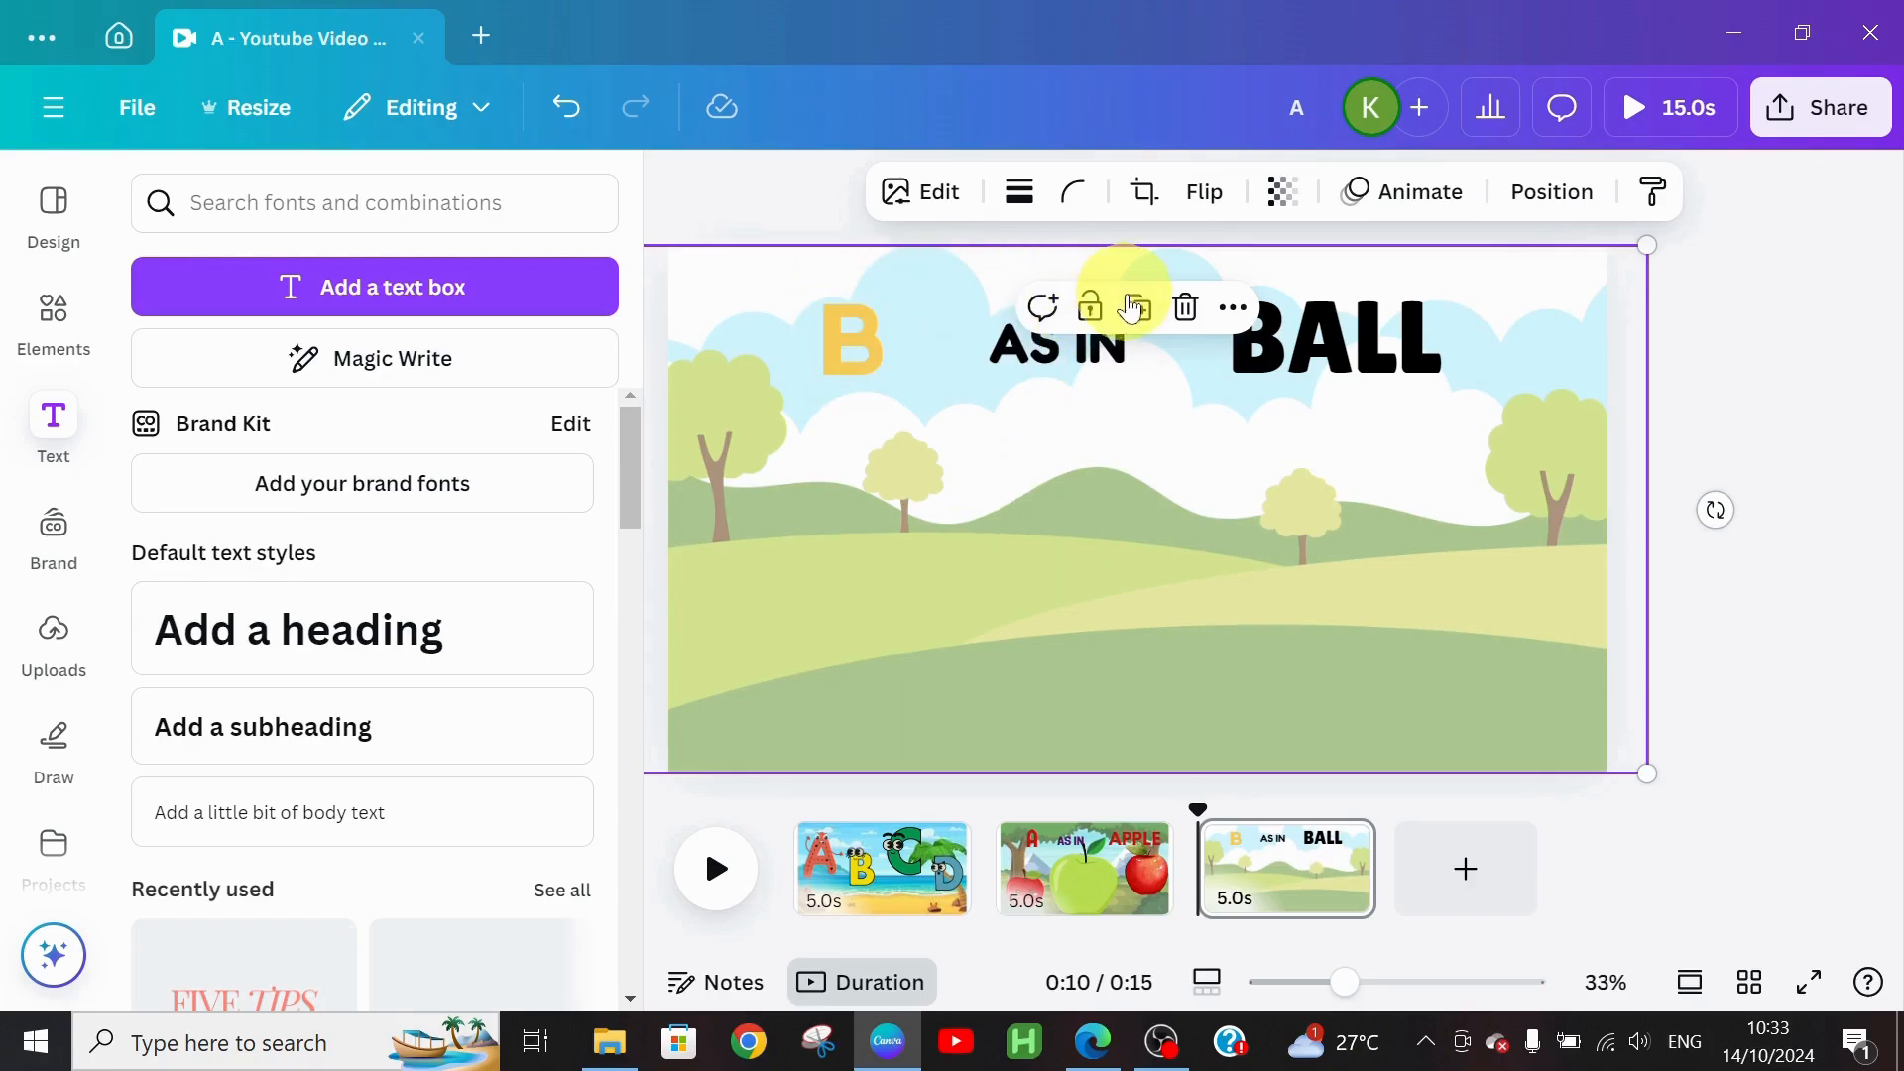
# Step: Recolor the "AS IN" heading medium grey and the "BALL" heading dark green
pyautogui.click(1067, 357)
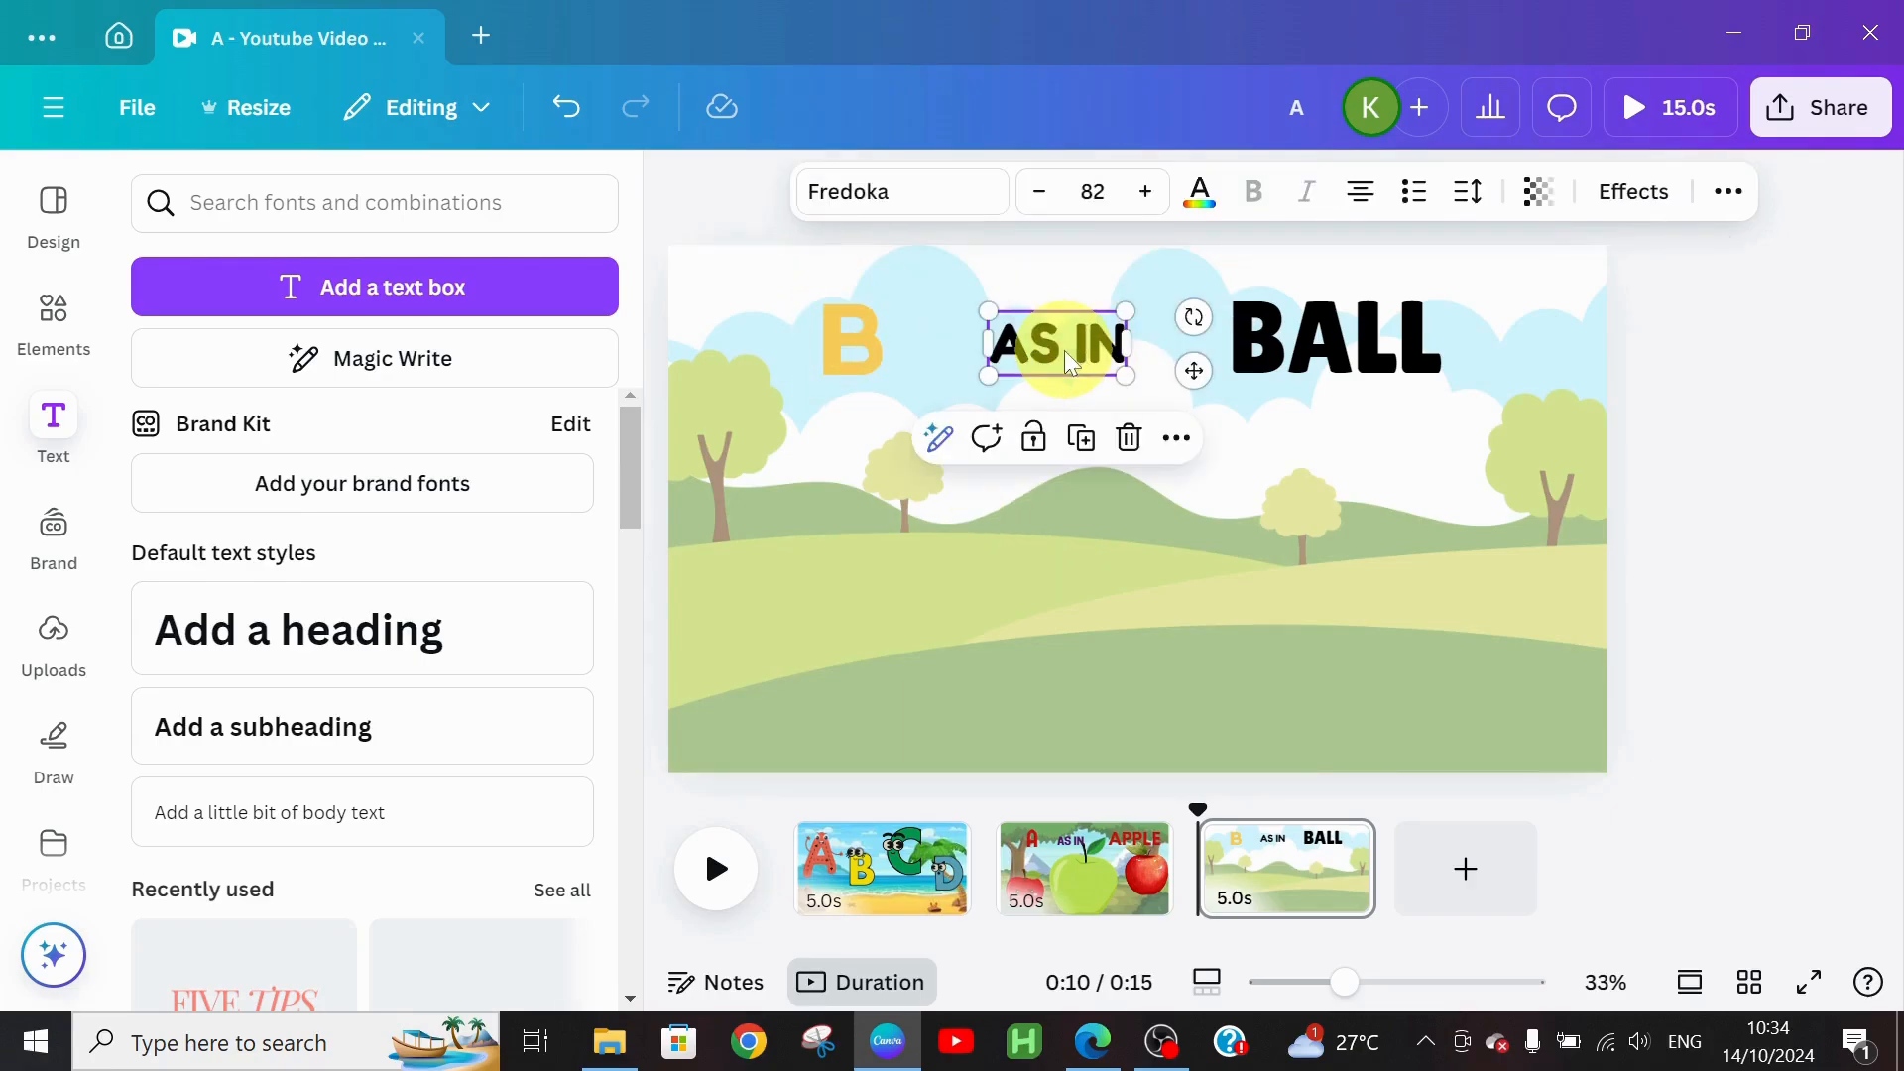
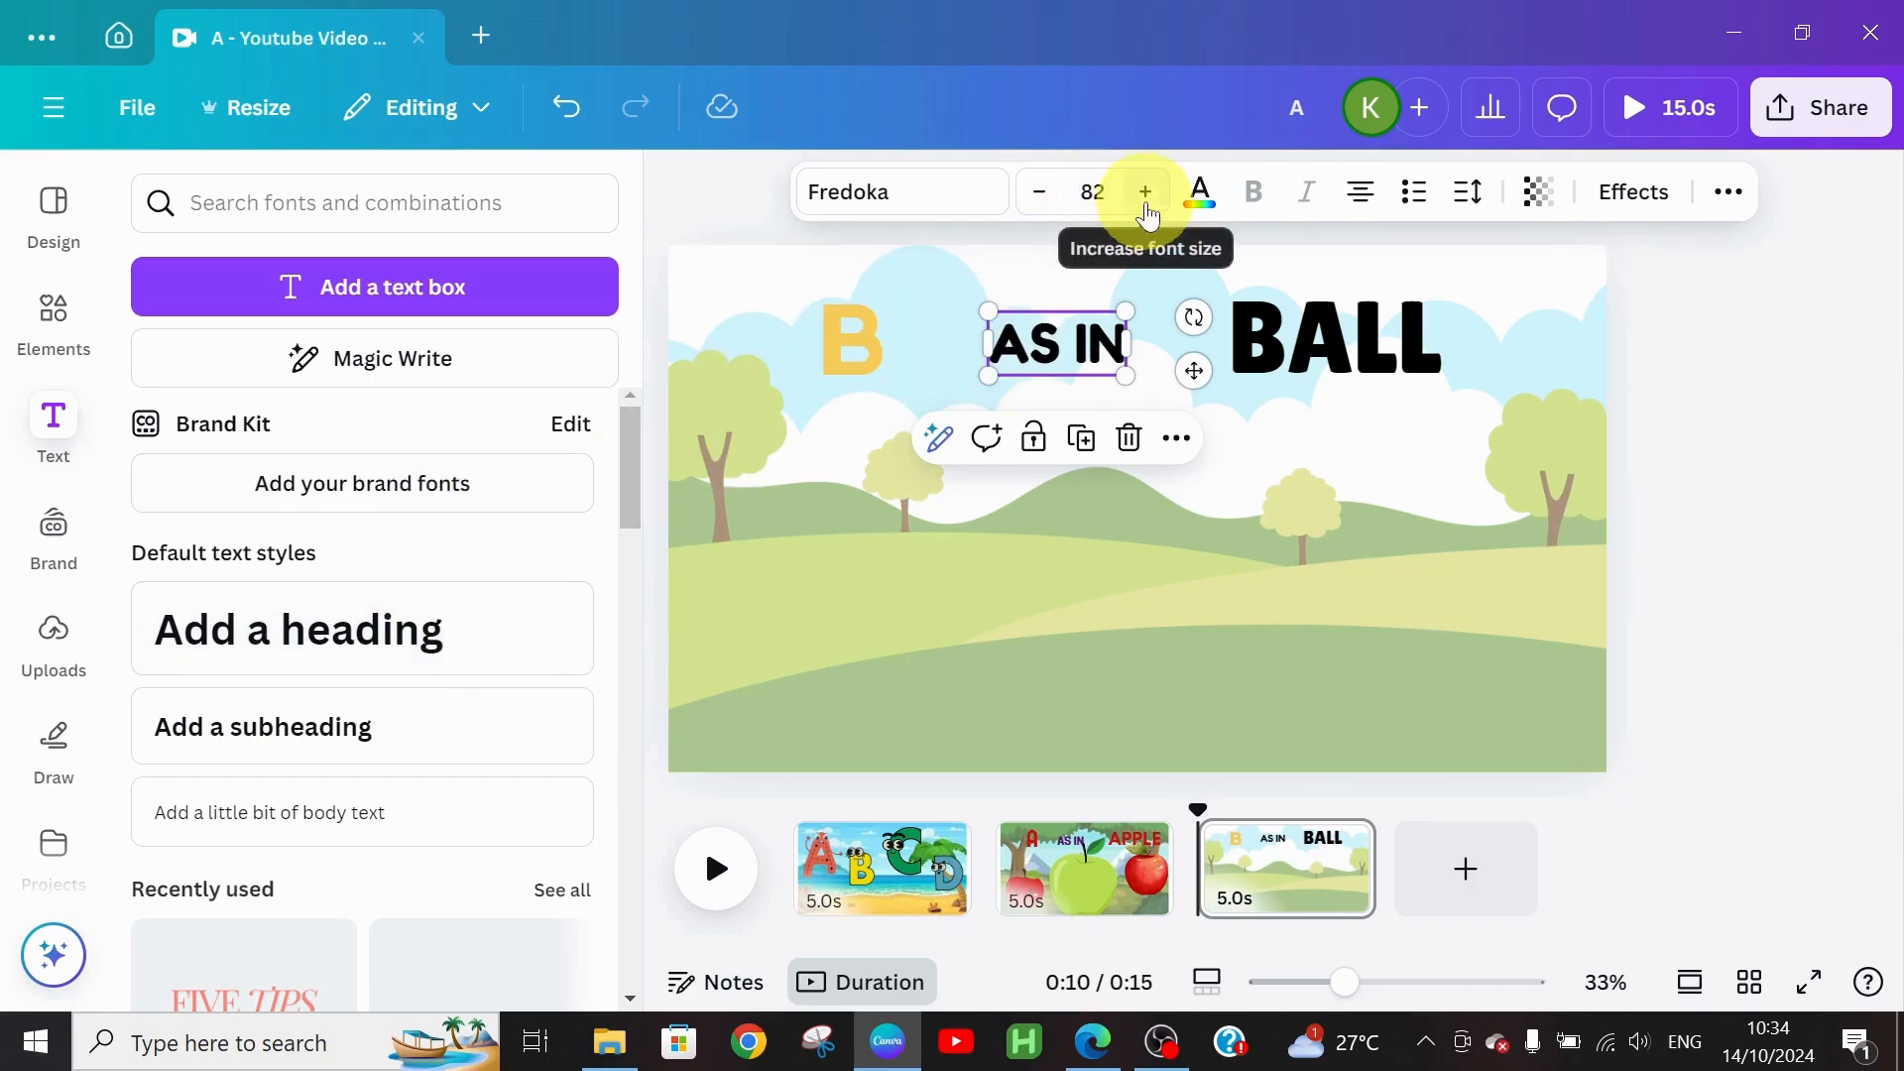
pyautogui.click(1199, 217)
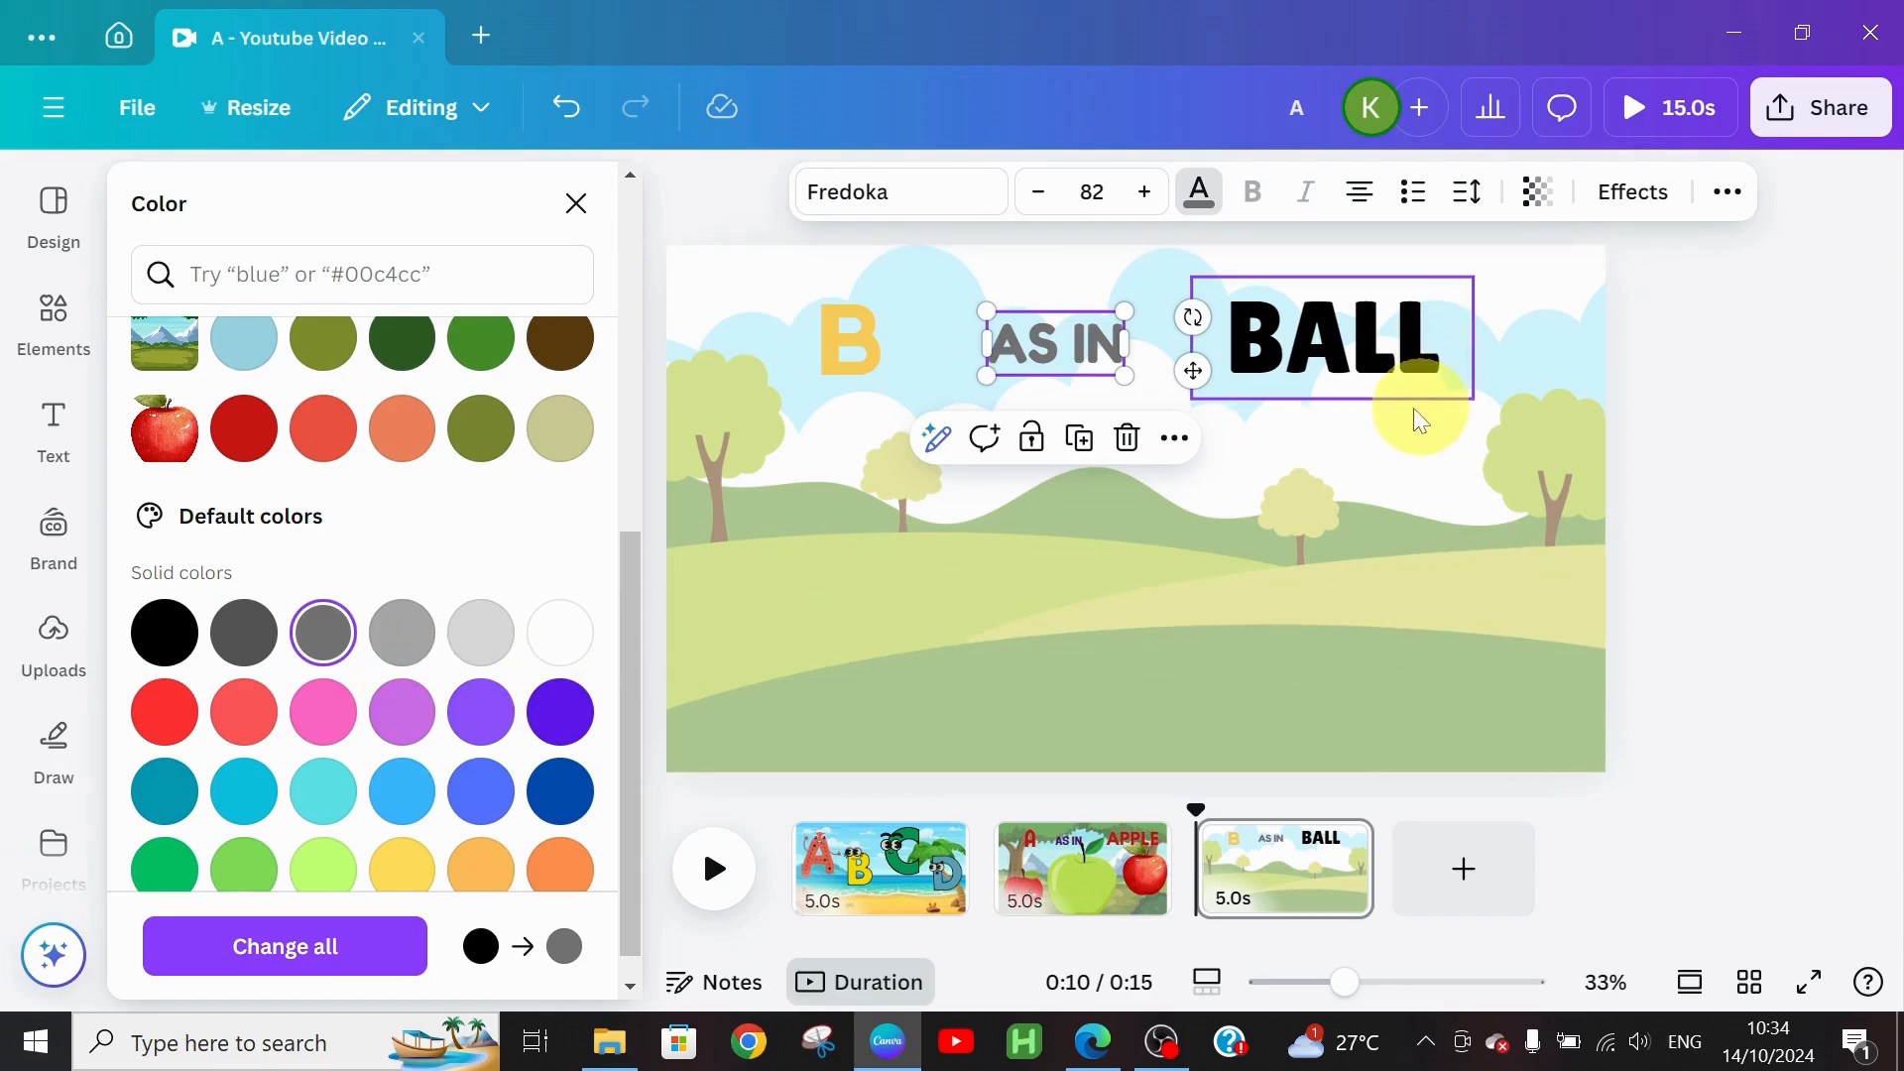
pyautogui.click(1369, 379)
pyautogui.click(419, 425)
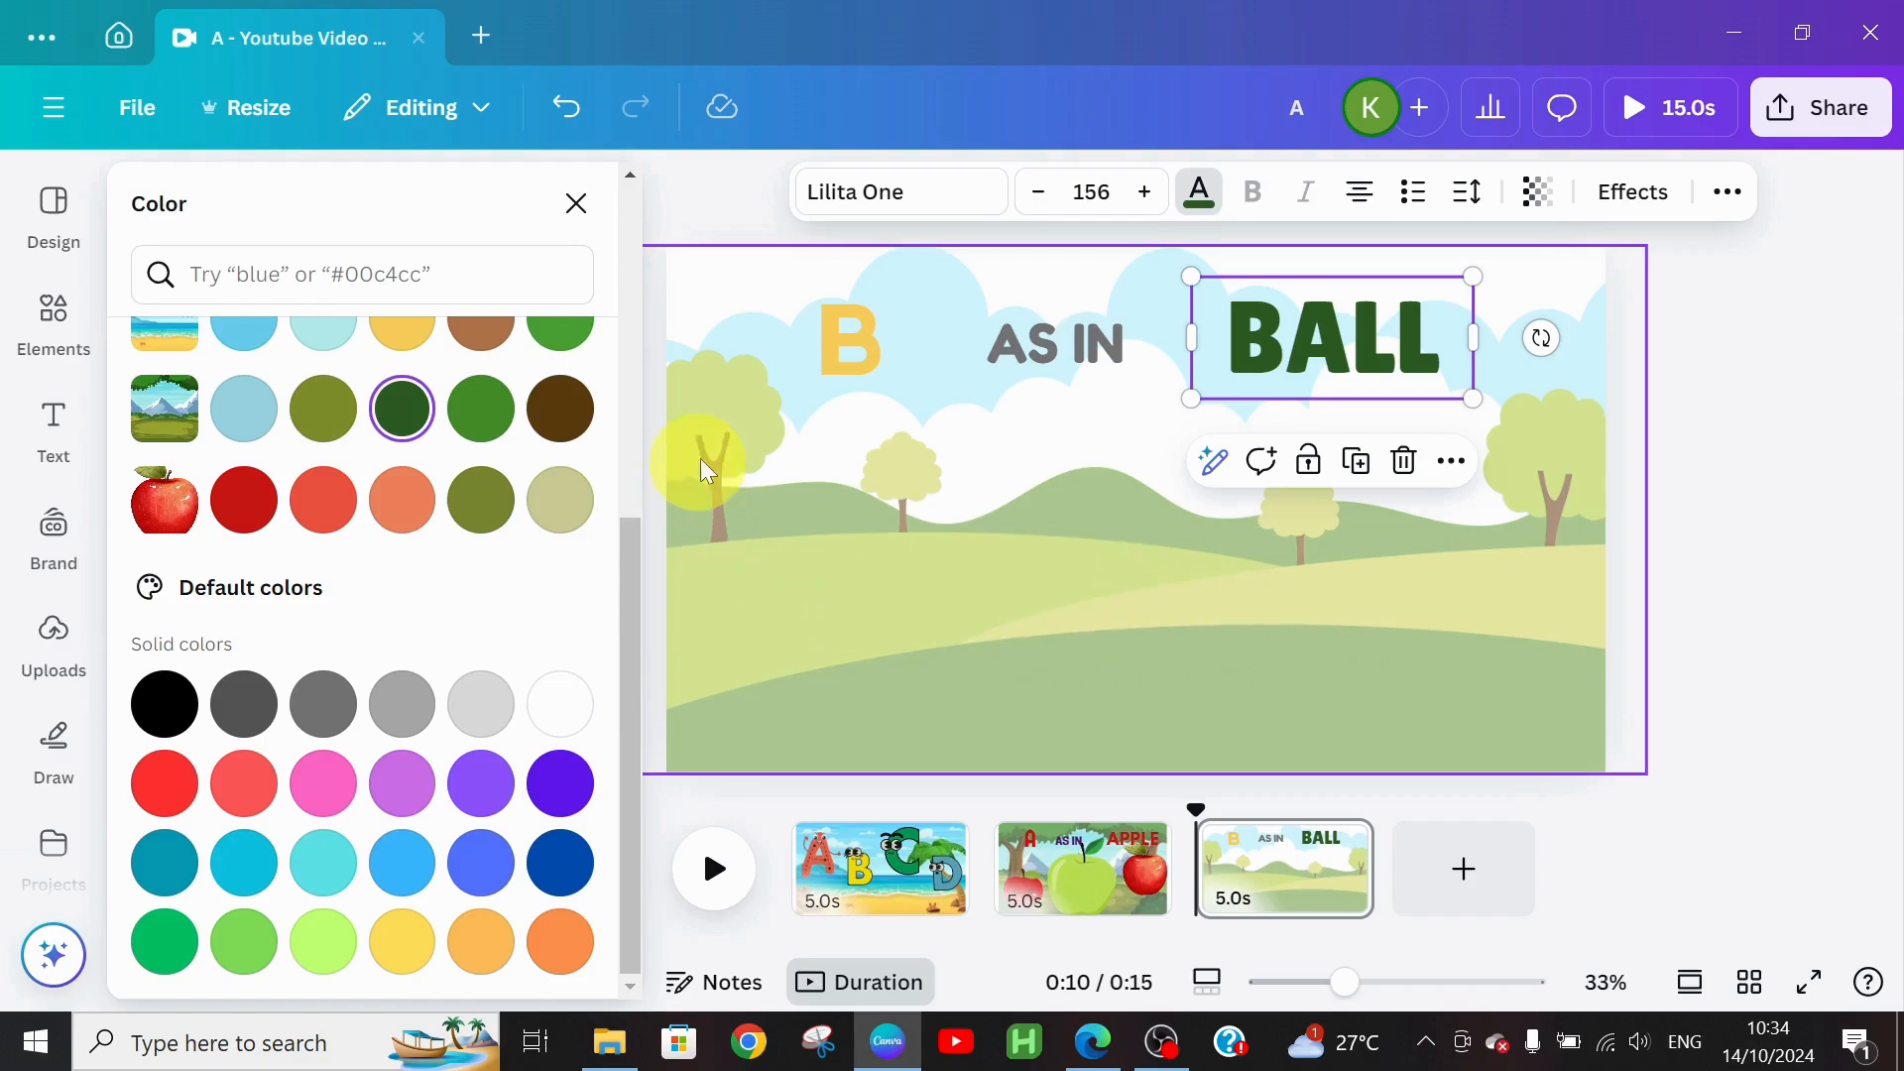
# Step: Enlarge the "B" and "BALL" headings slightly and respace the three headings across the sky
pyautogui.click(1267, 706)
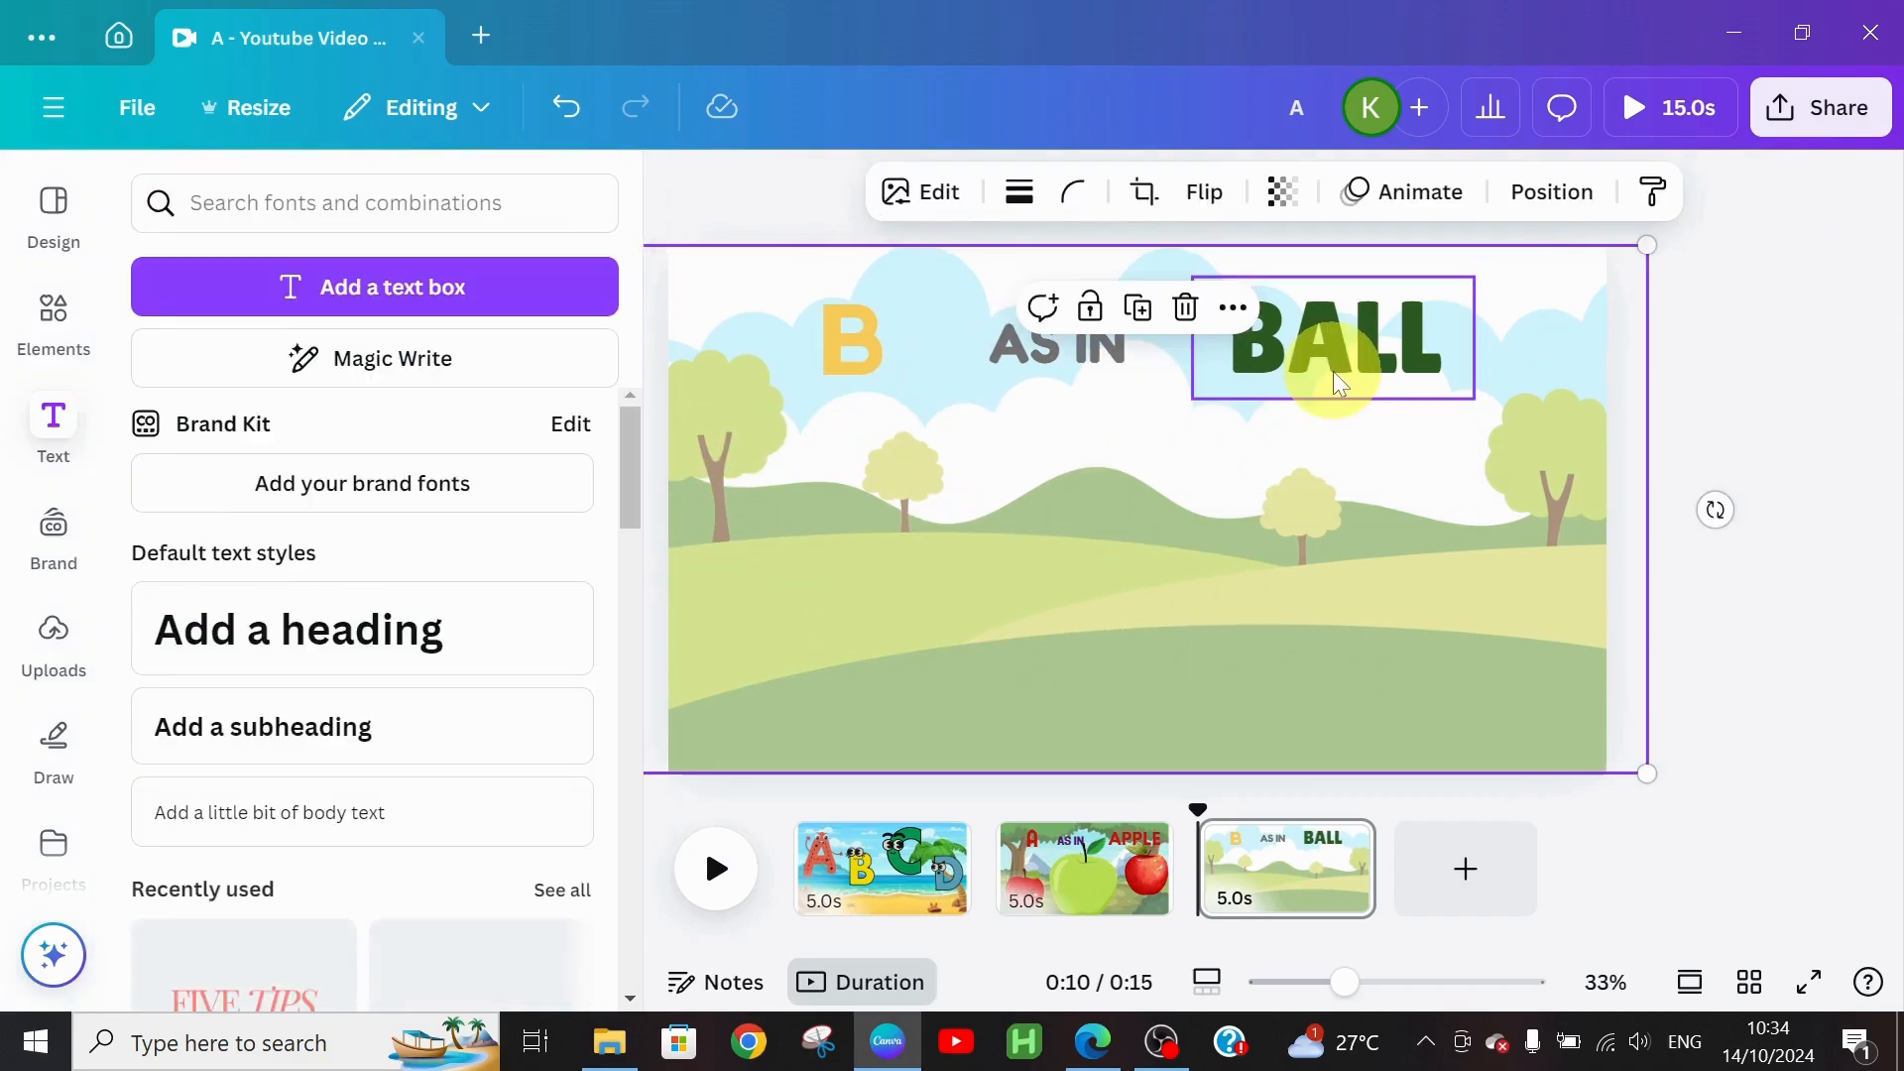
pyautogui.click(1336, 371)
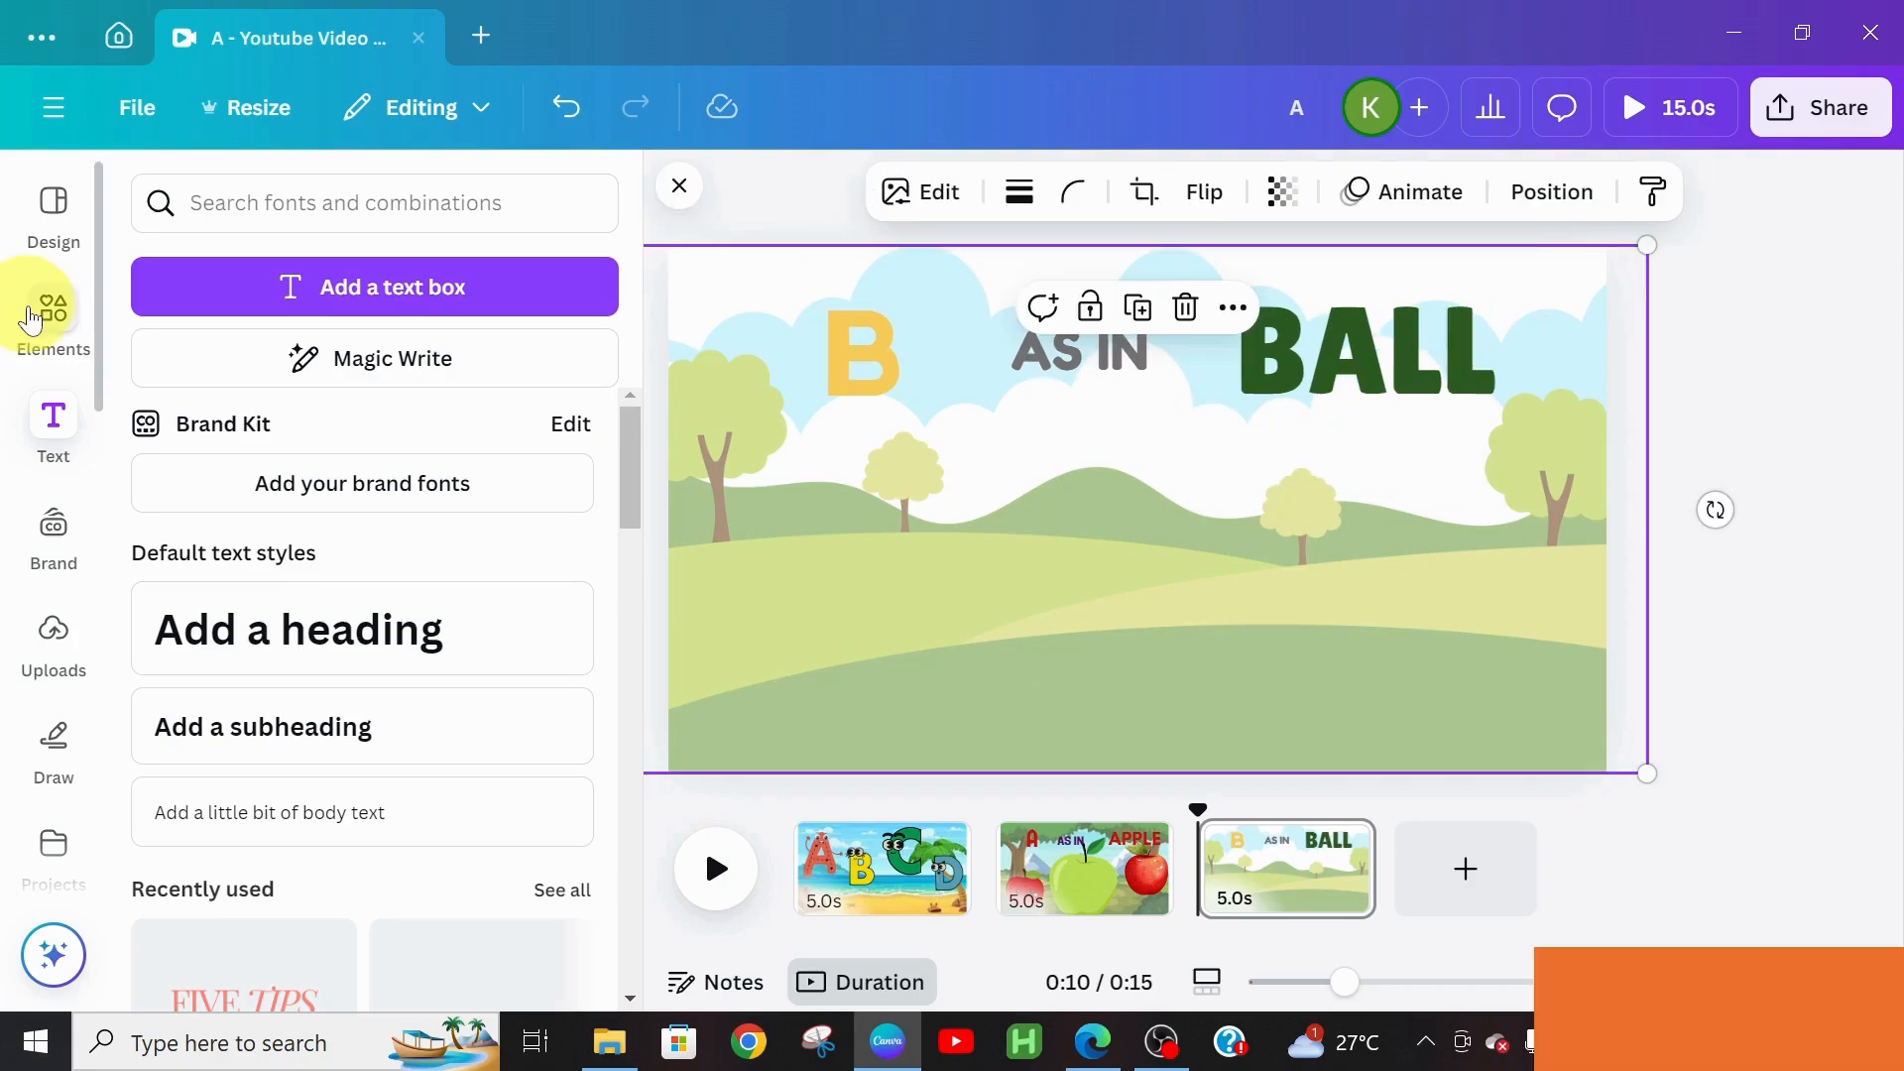
# Step: Search the design elements for "BALL" and show all matching graphics
pyautogui.click(30, 319)
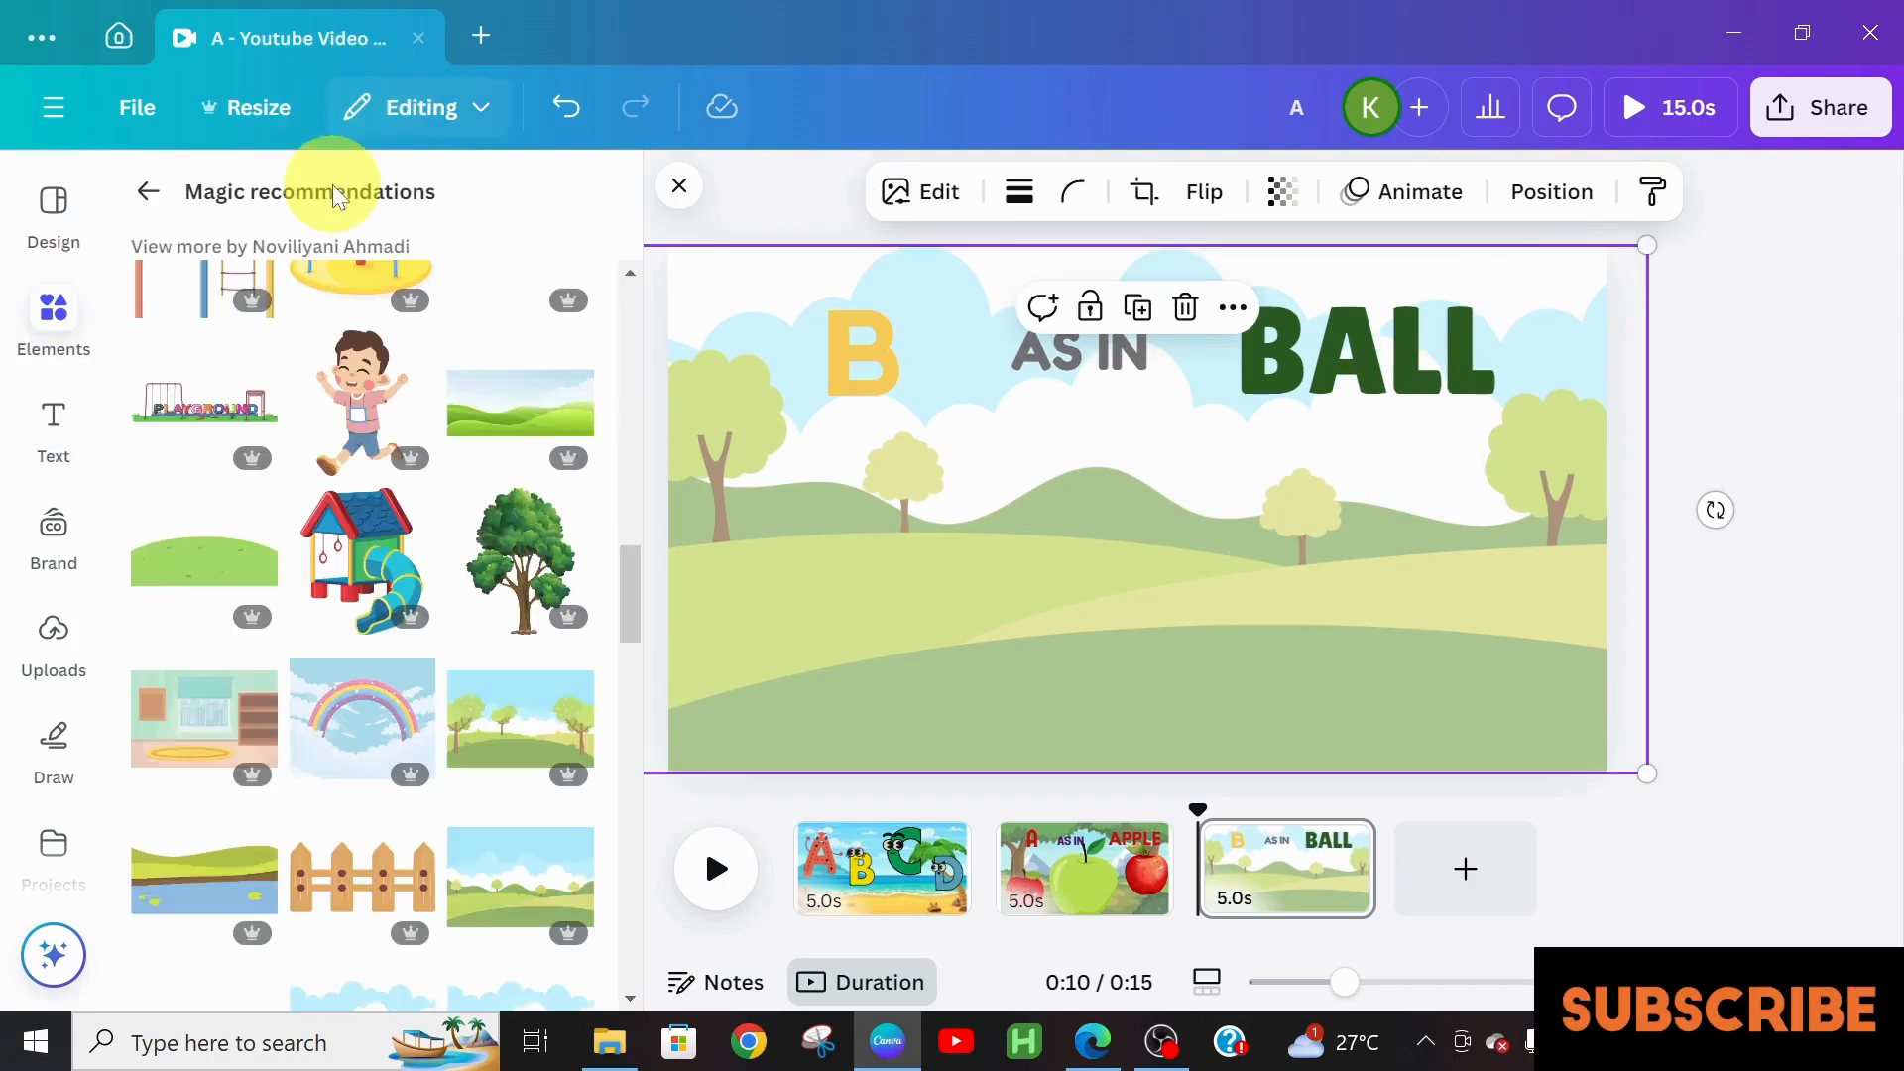
pyautogui.click(169, 202)
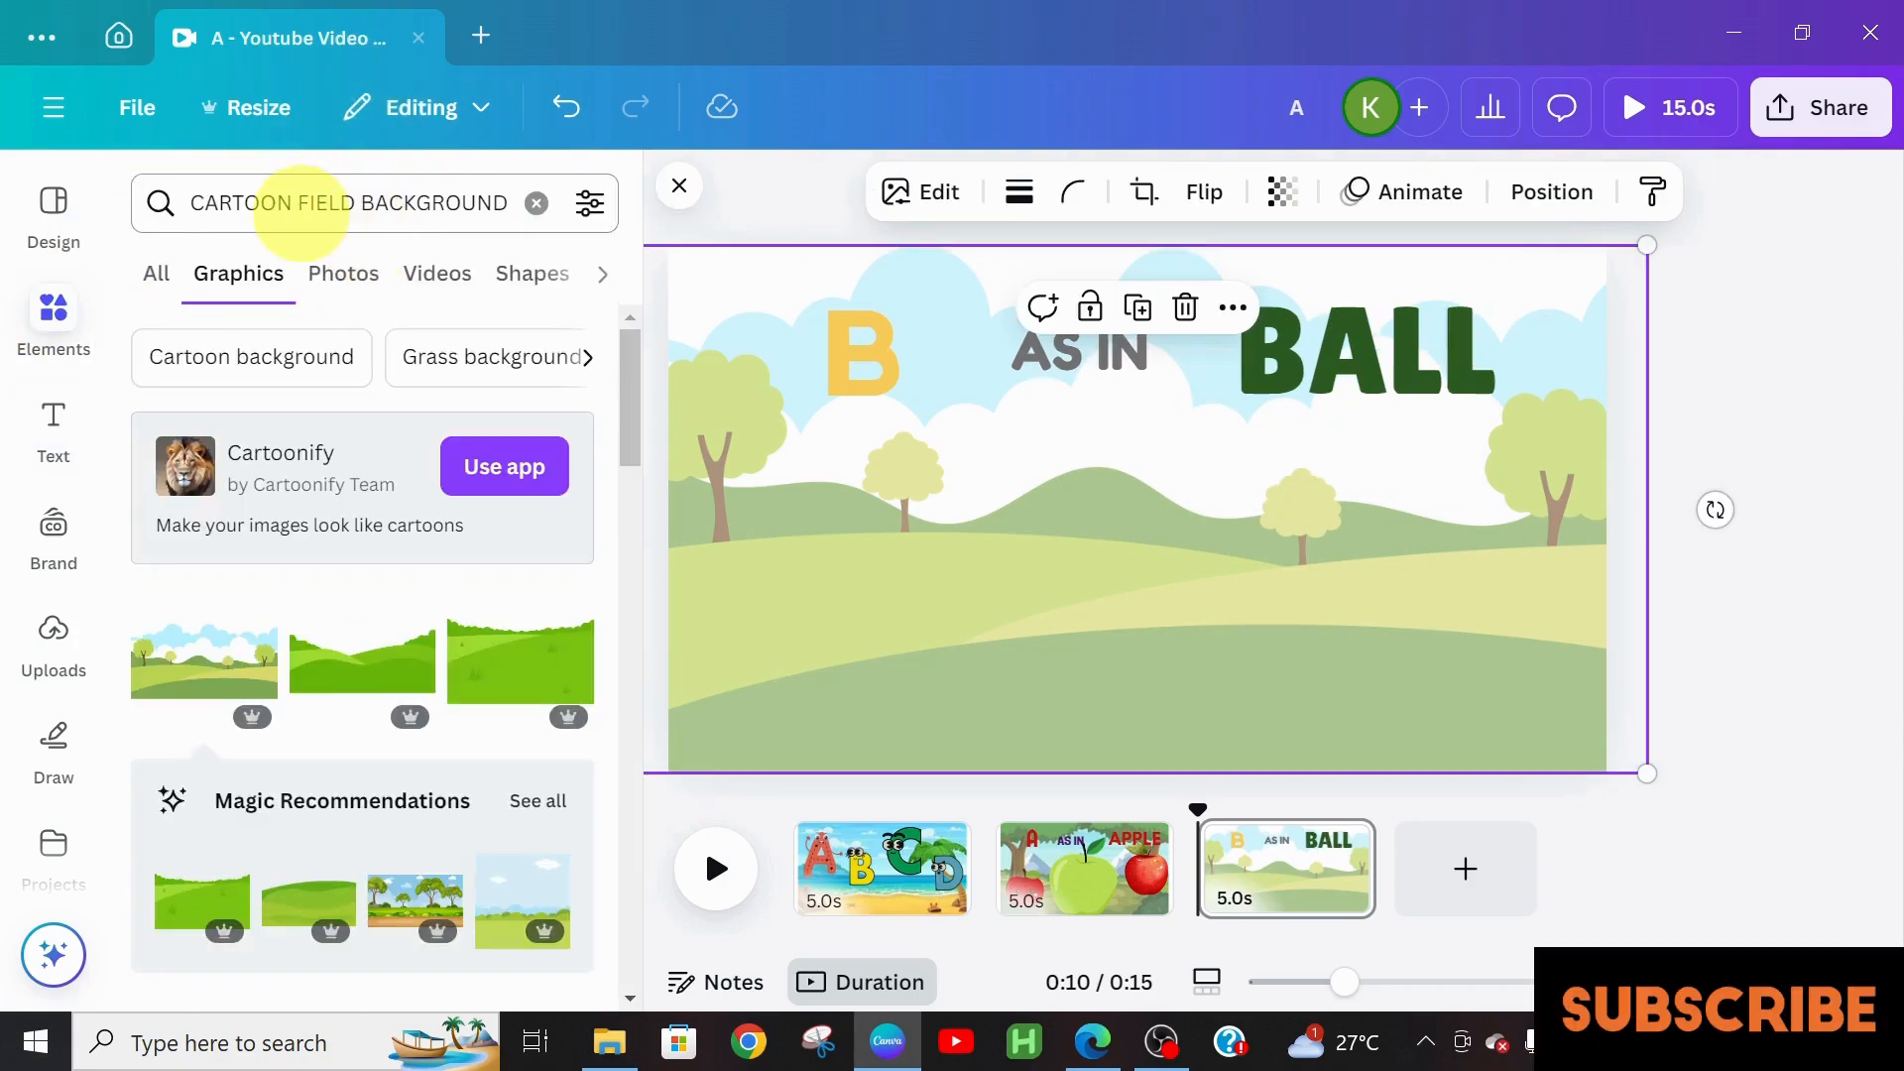
pyautogui.click(536, 203)
pyautogui.click(370, 201)
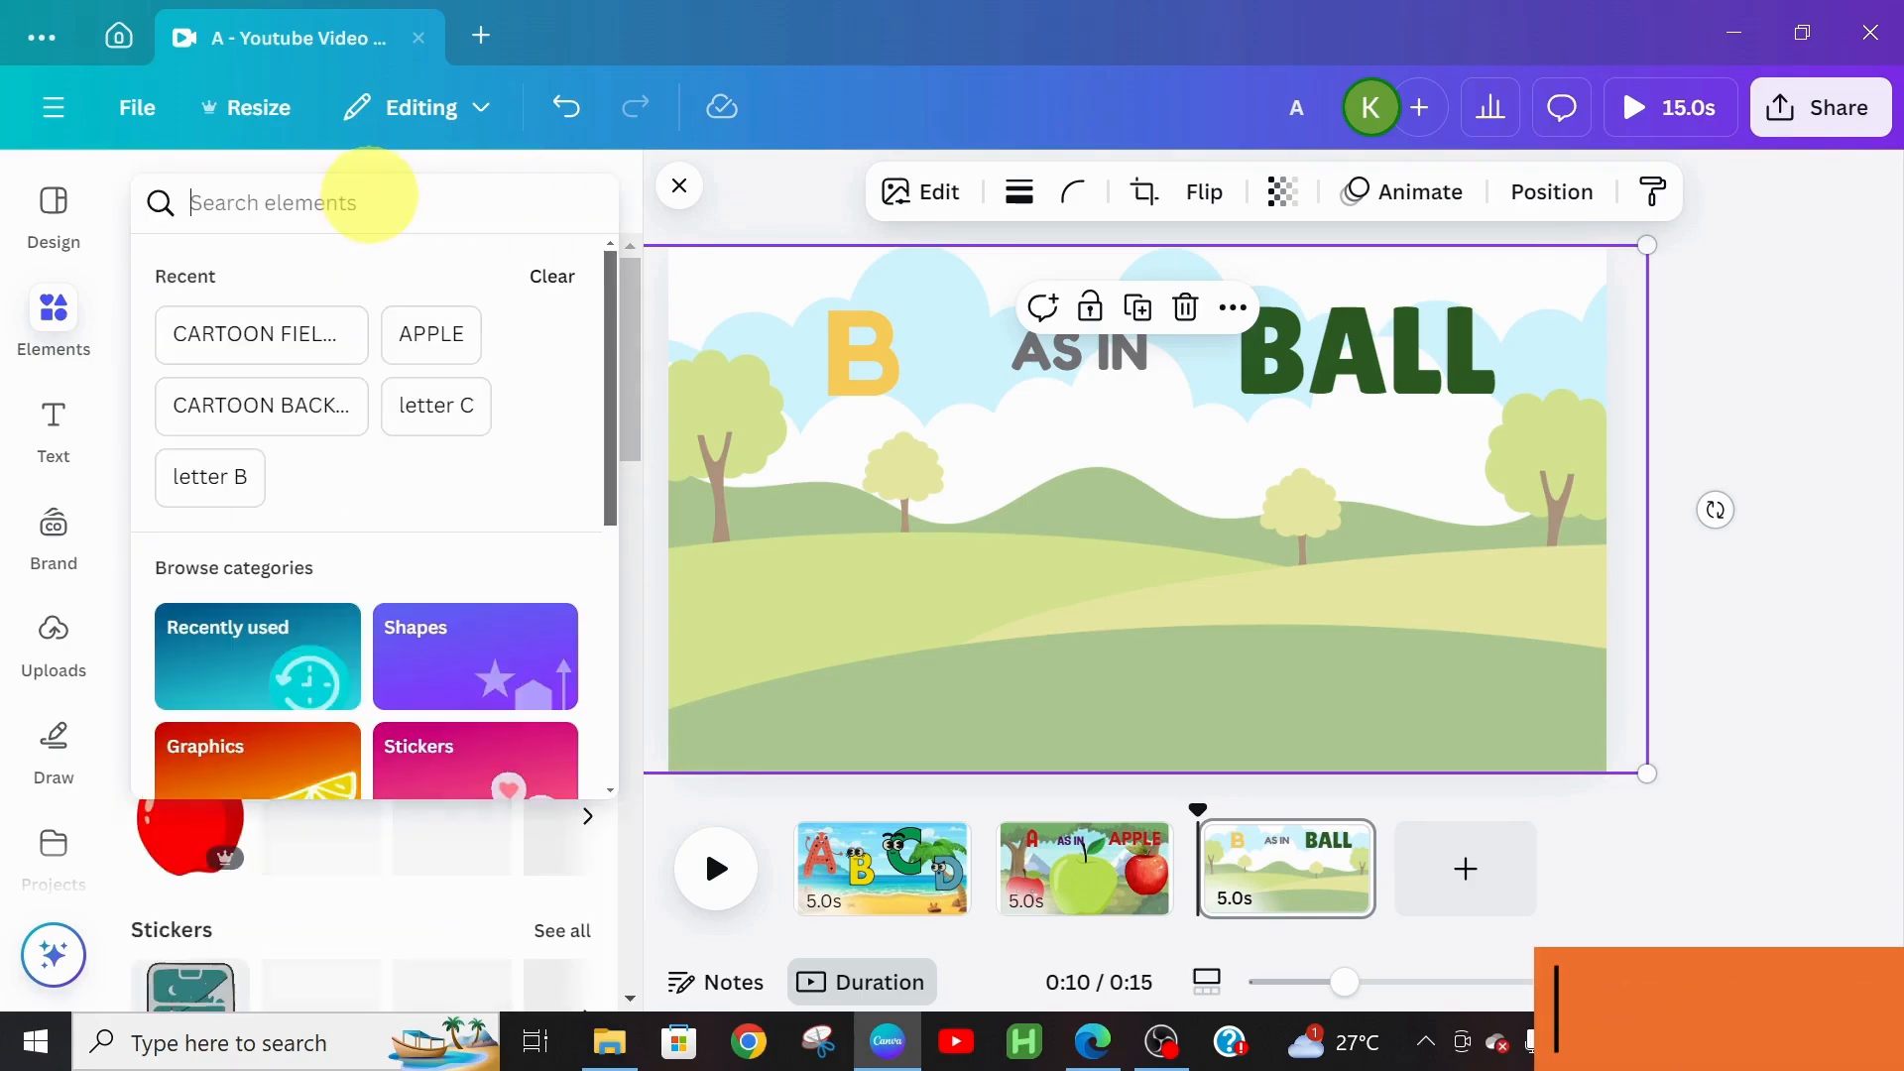
pyautogui.write('BALL')
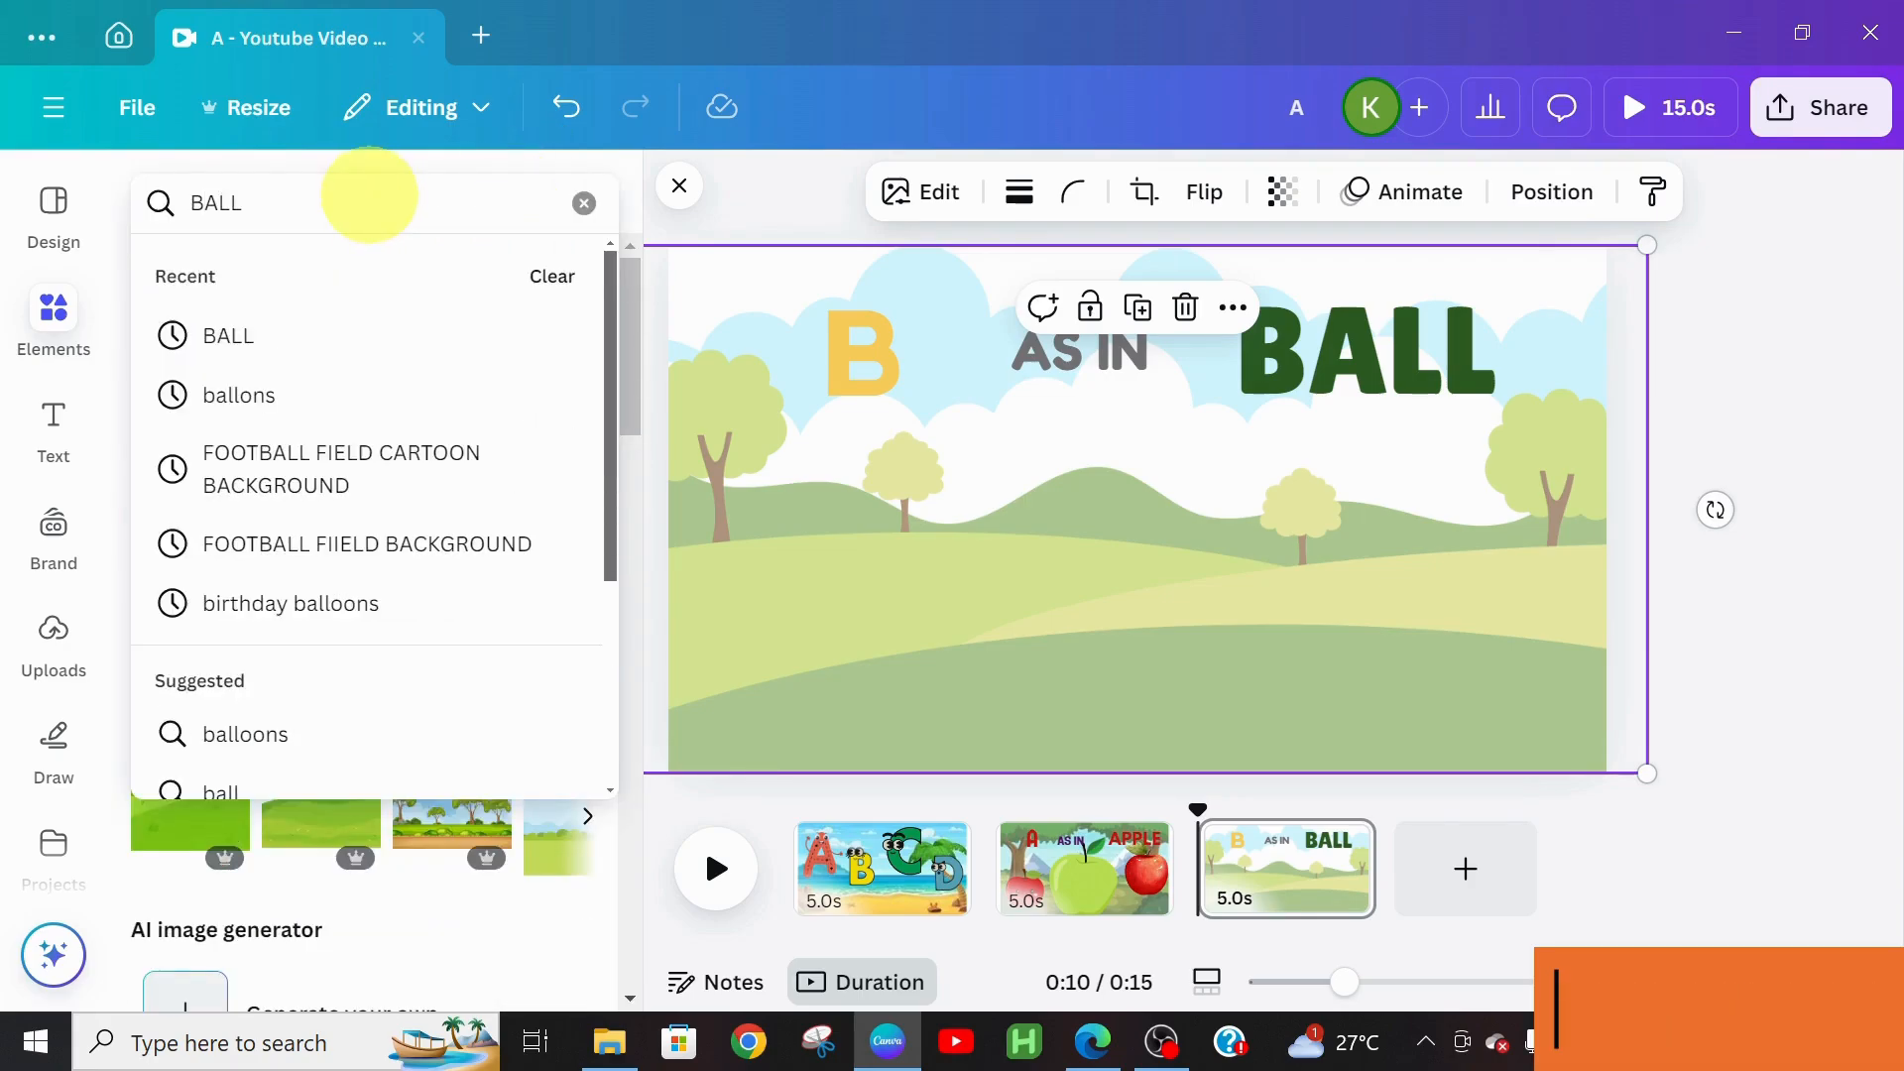
pyautogui.click(246, 339)
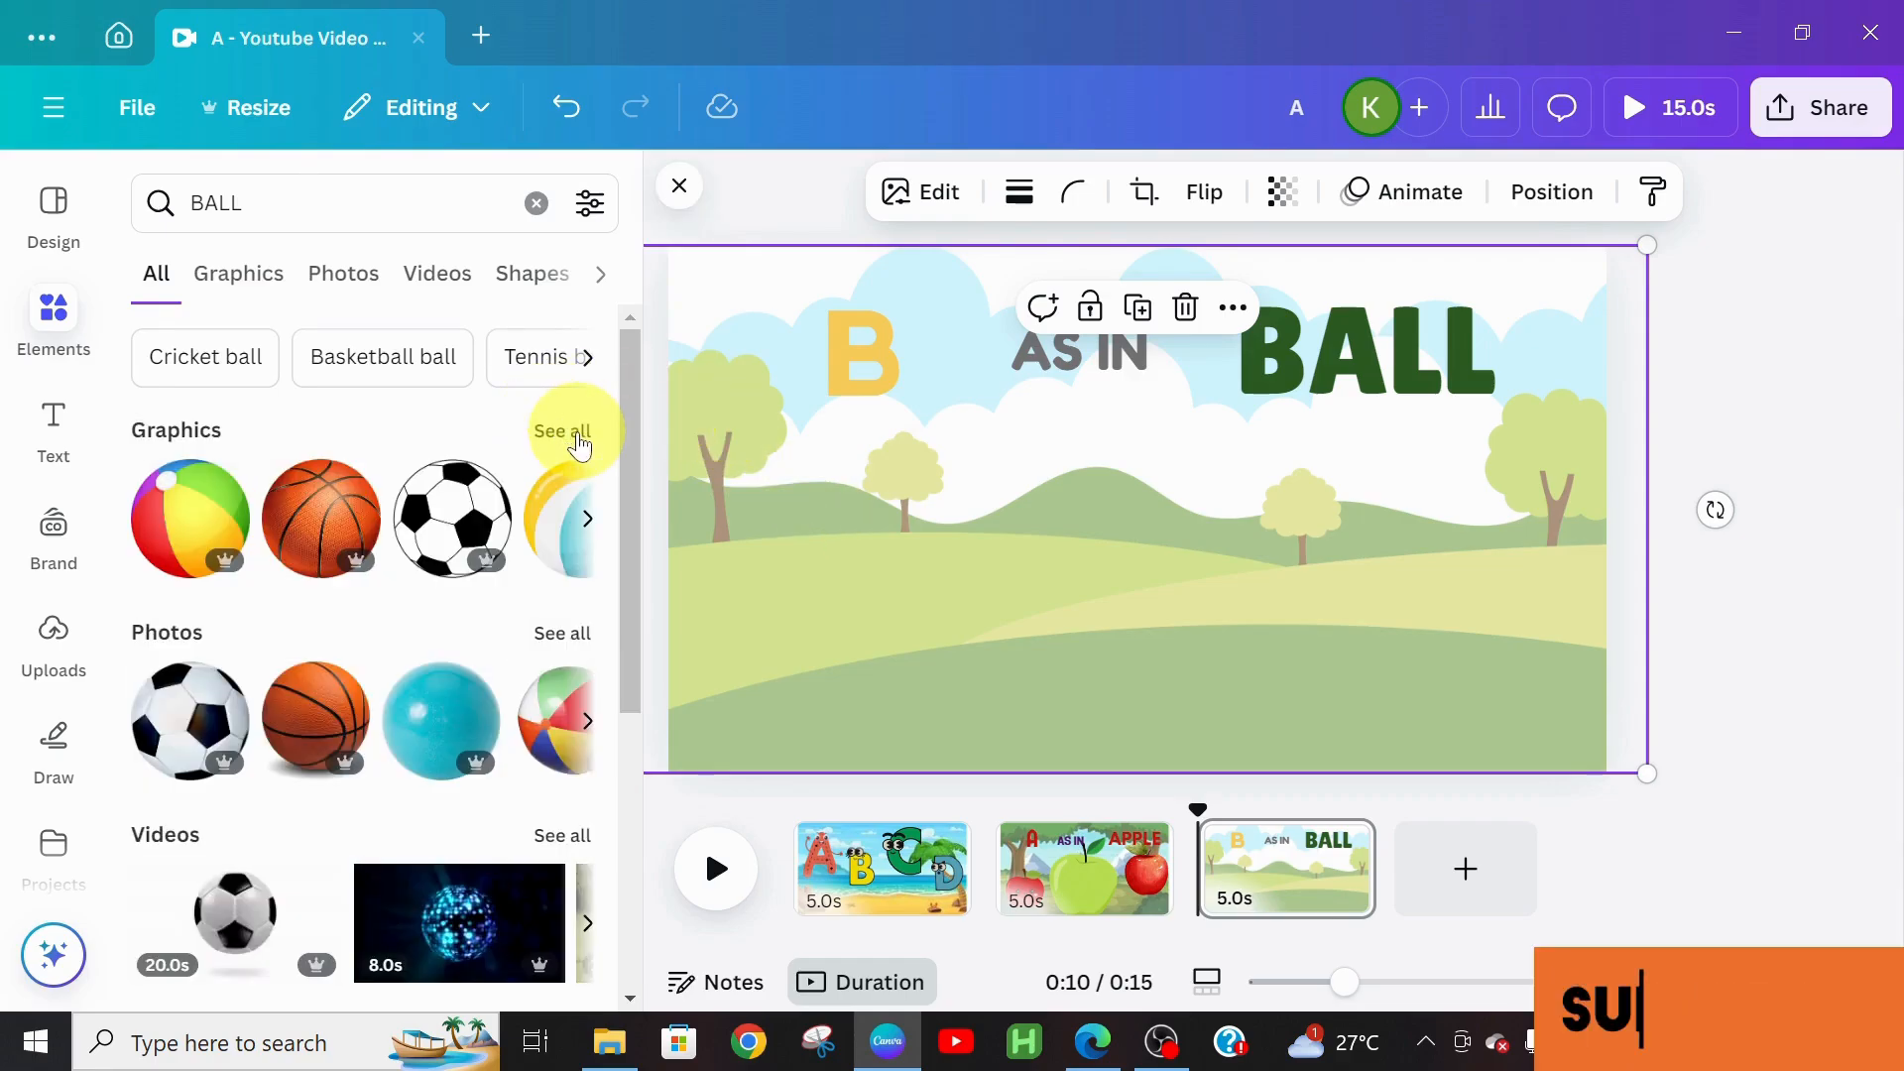
pyautogui.click(577, 432)
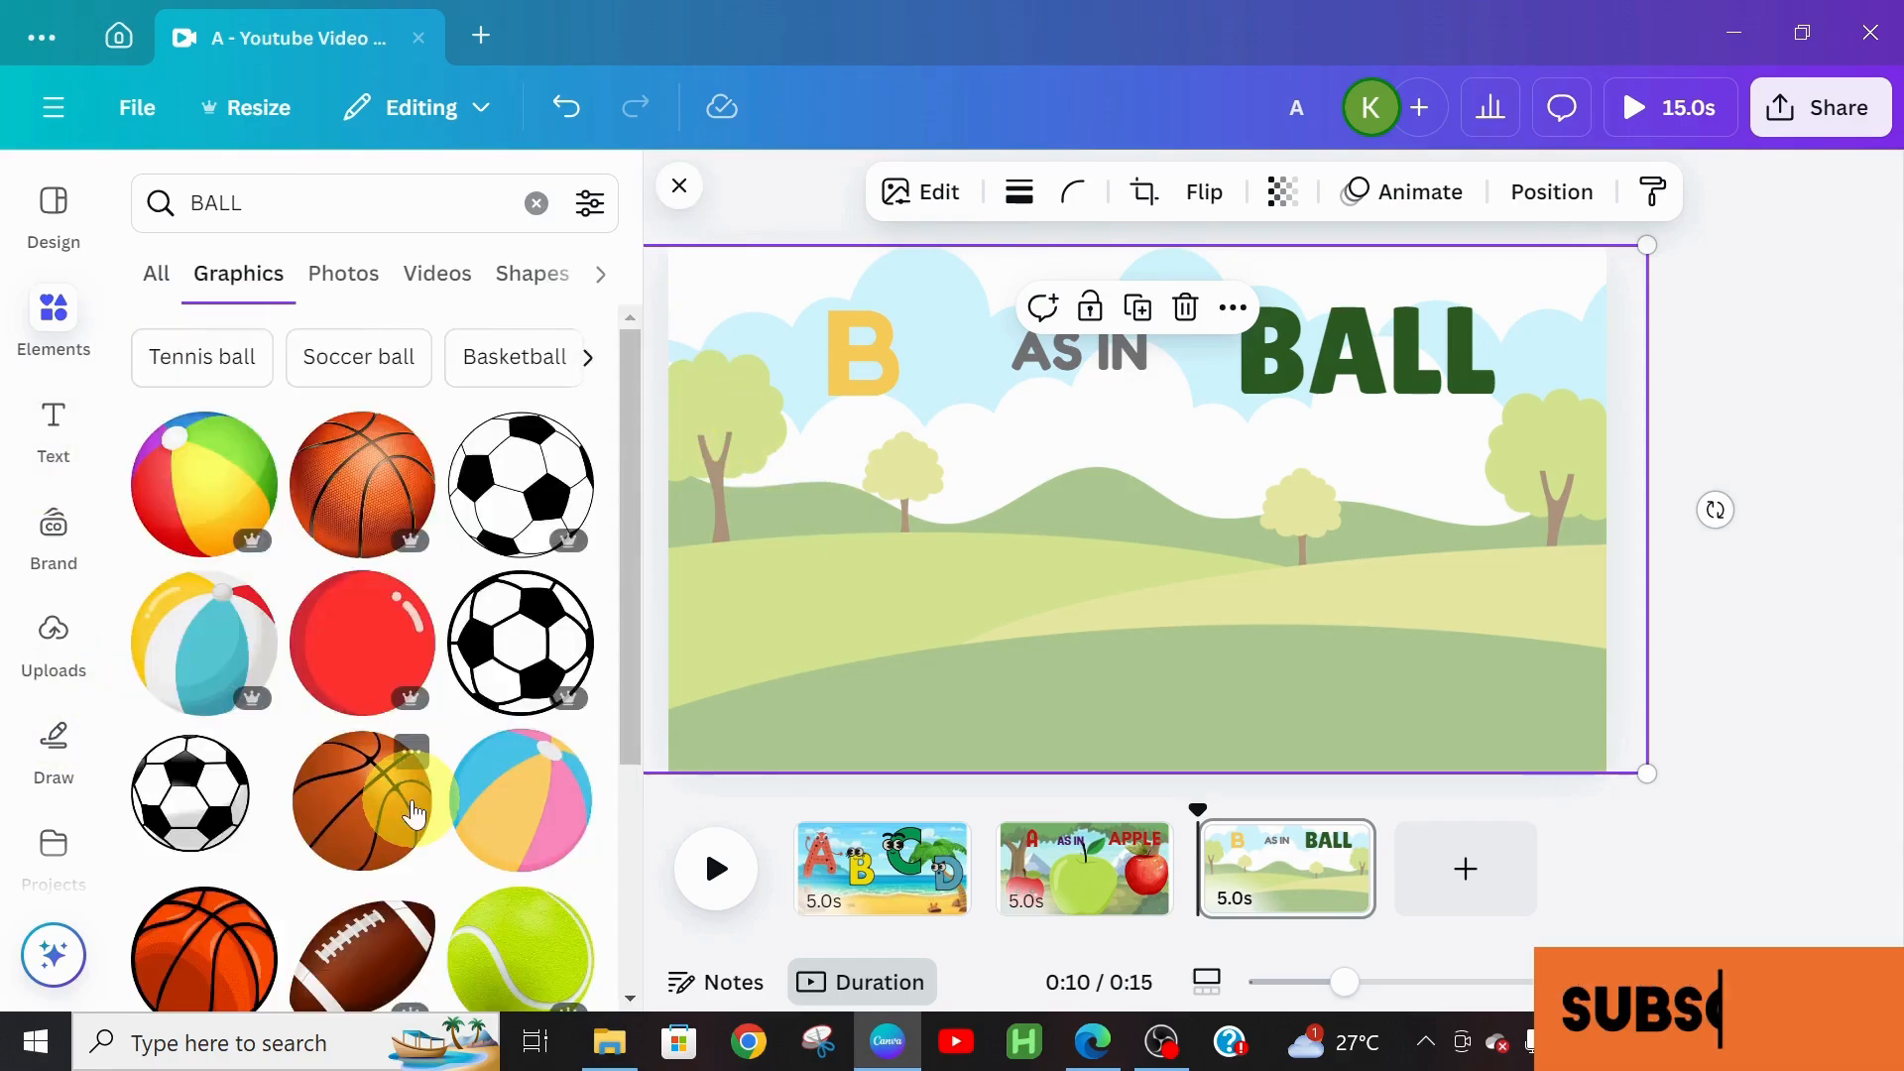
# Step: Add a large orange basketball graphic in the middle of the field and a black-and-white soccer ball in the page's lower right corner
pyautogui.click(362, 486)
pyautogui.moveTo(1085, 595); pyautogui.dragTo(1063, 650)
pyautogui.click(499, 511)
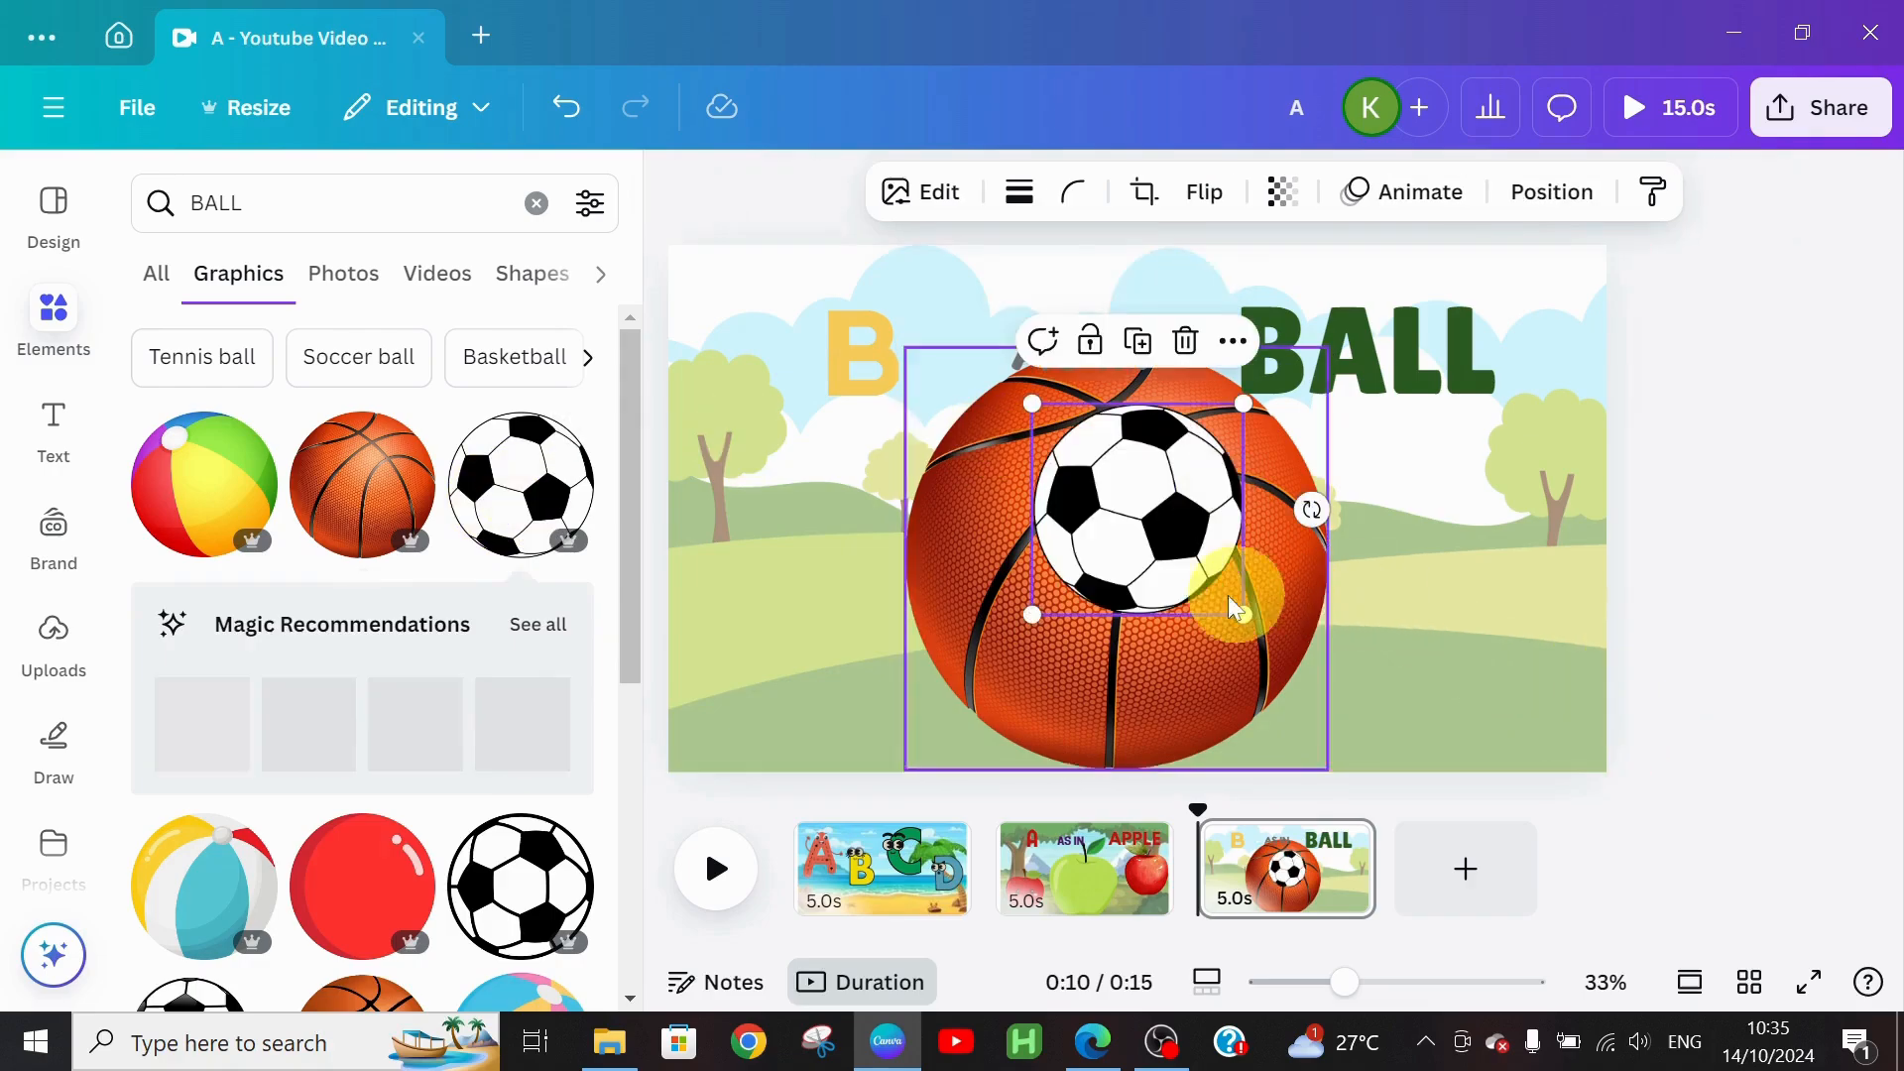
pyautogui.moveTo(1230, 596); pyautogui.dragTo(1498, 697)
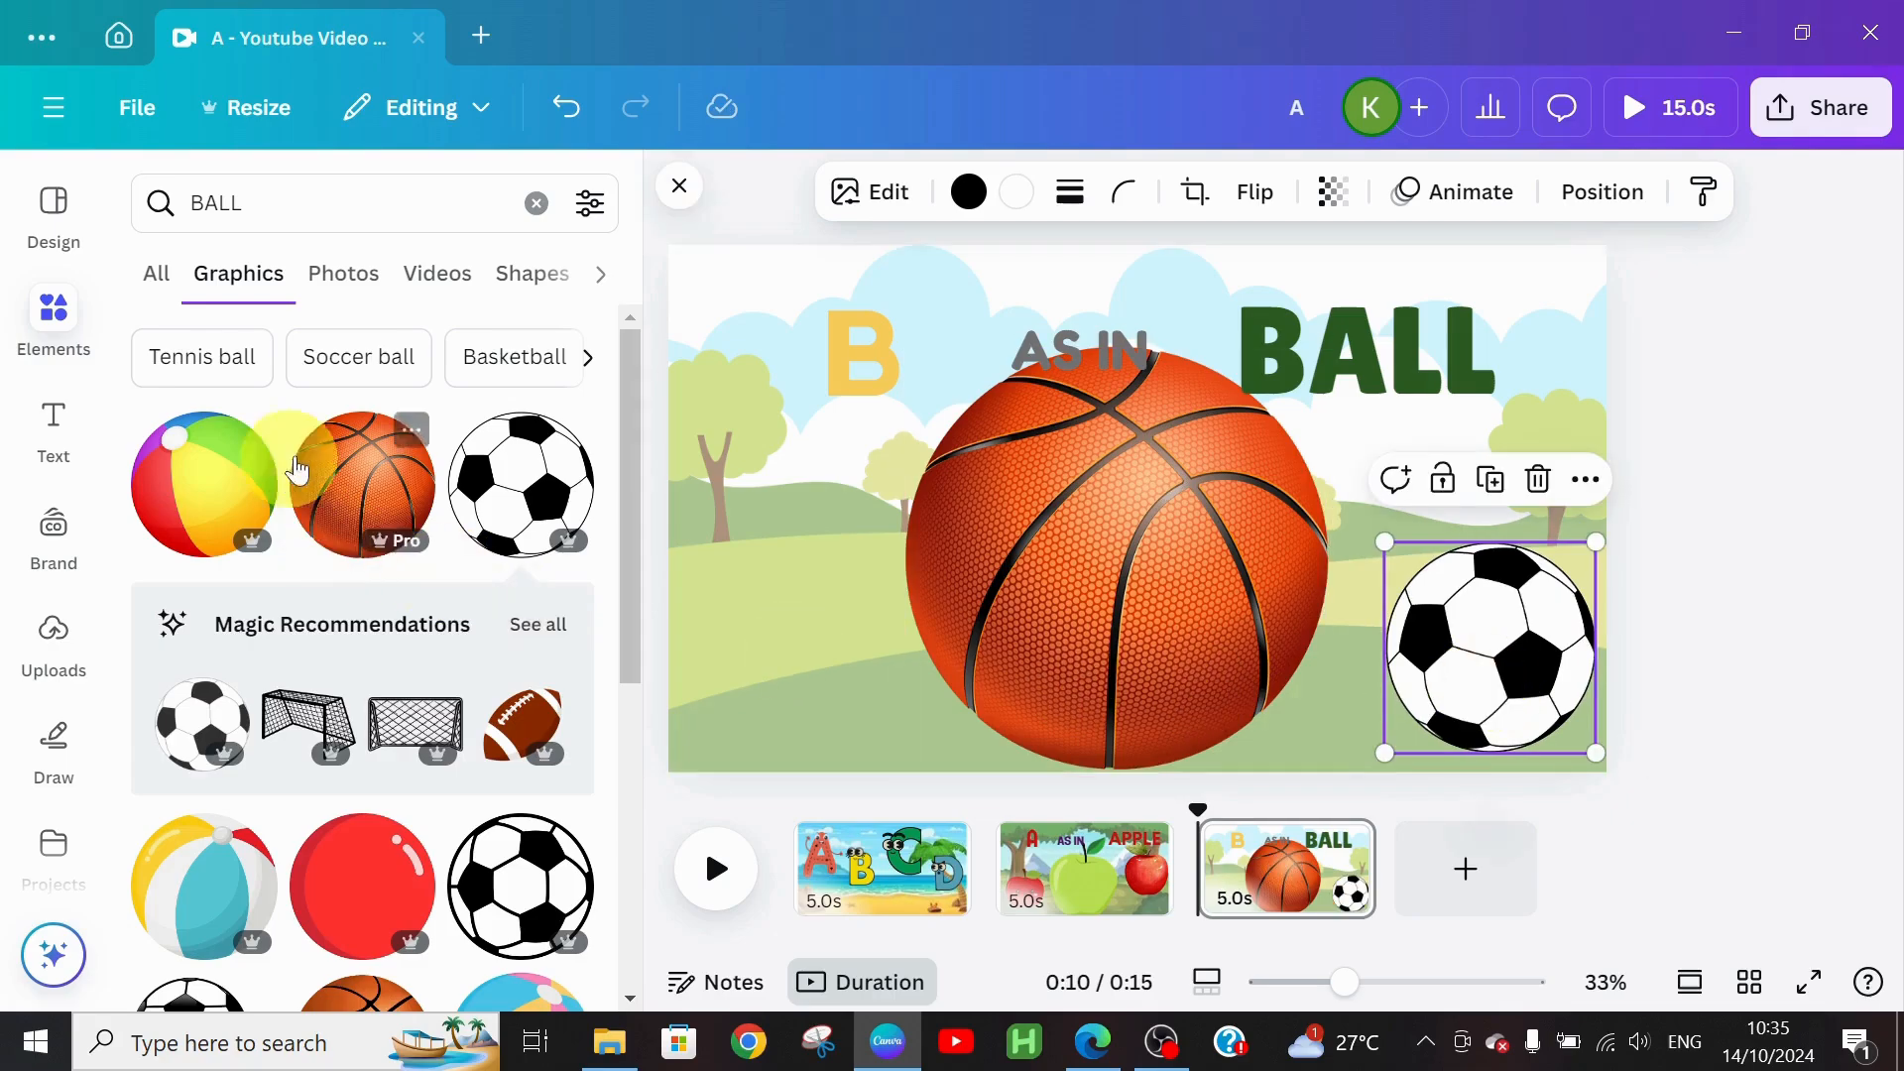
# Step: Add the blue, yellow and white volleyball graphic and place it on the field to the left of the basketball
pyautogui.moveTo(633, 533); pyautogui.dragTo(623, 1004)
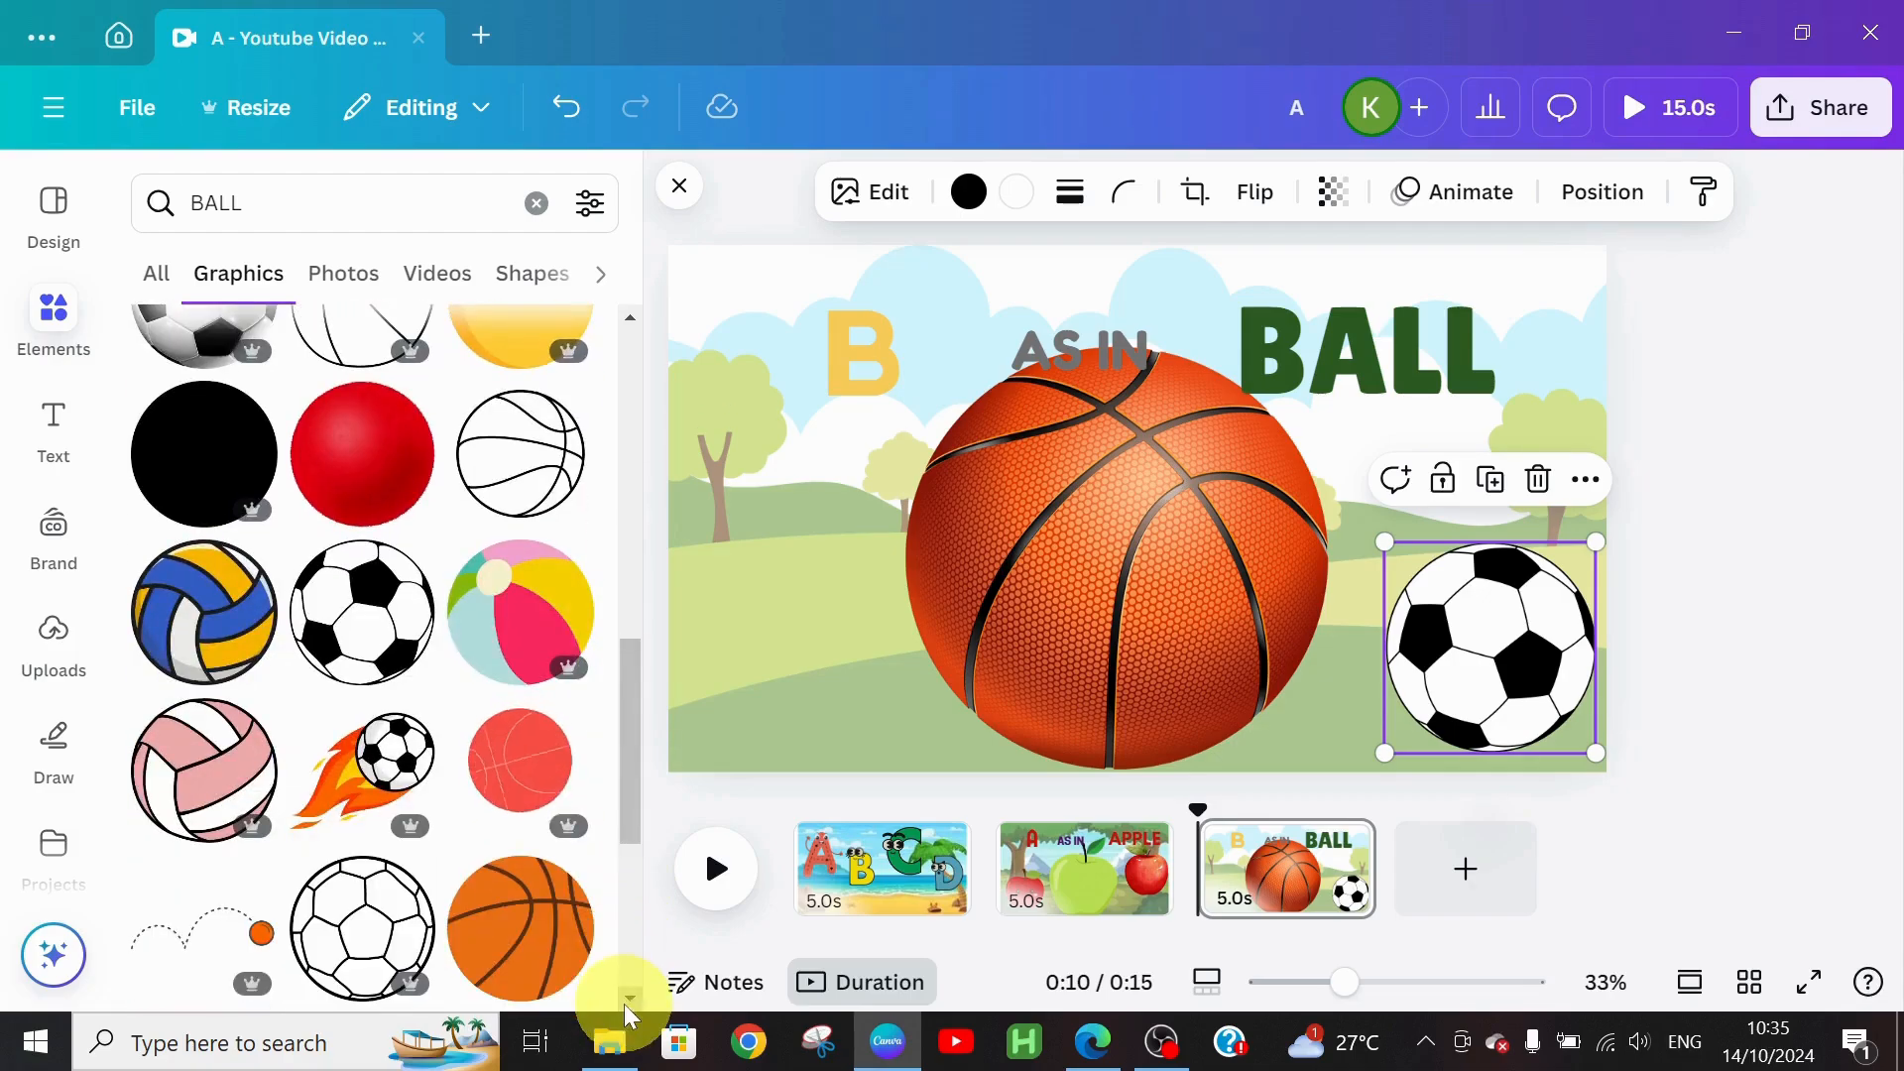
pyautogui.click(185, 676)
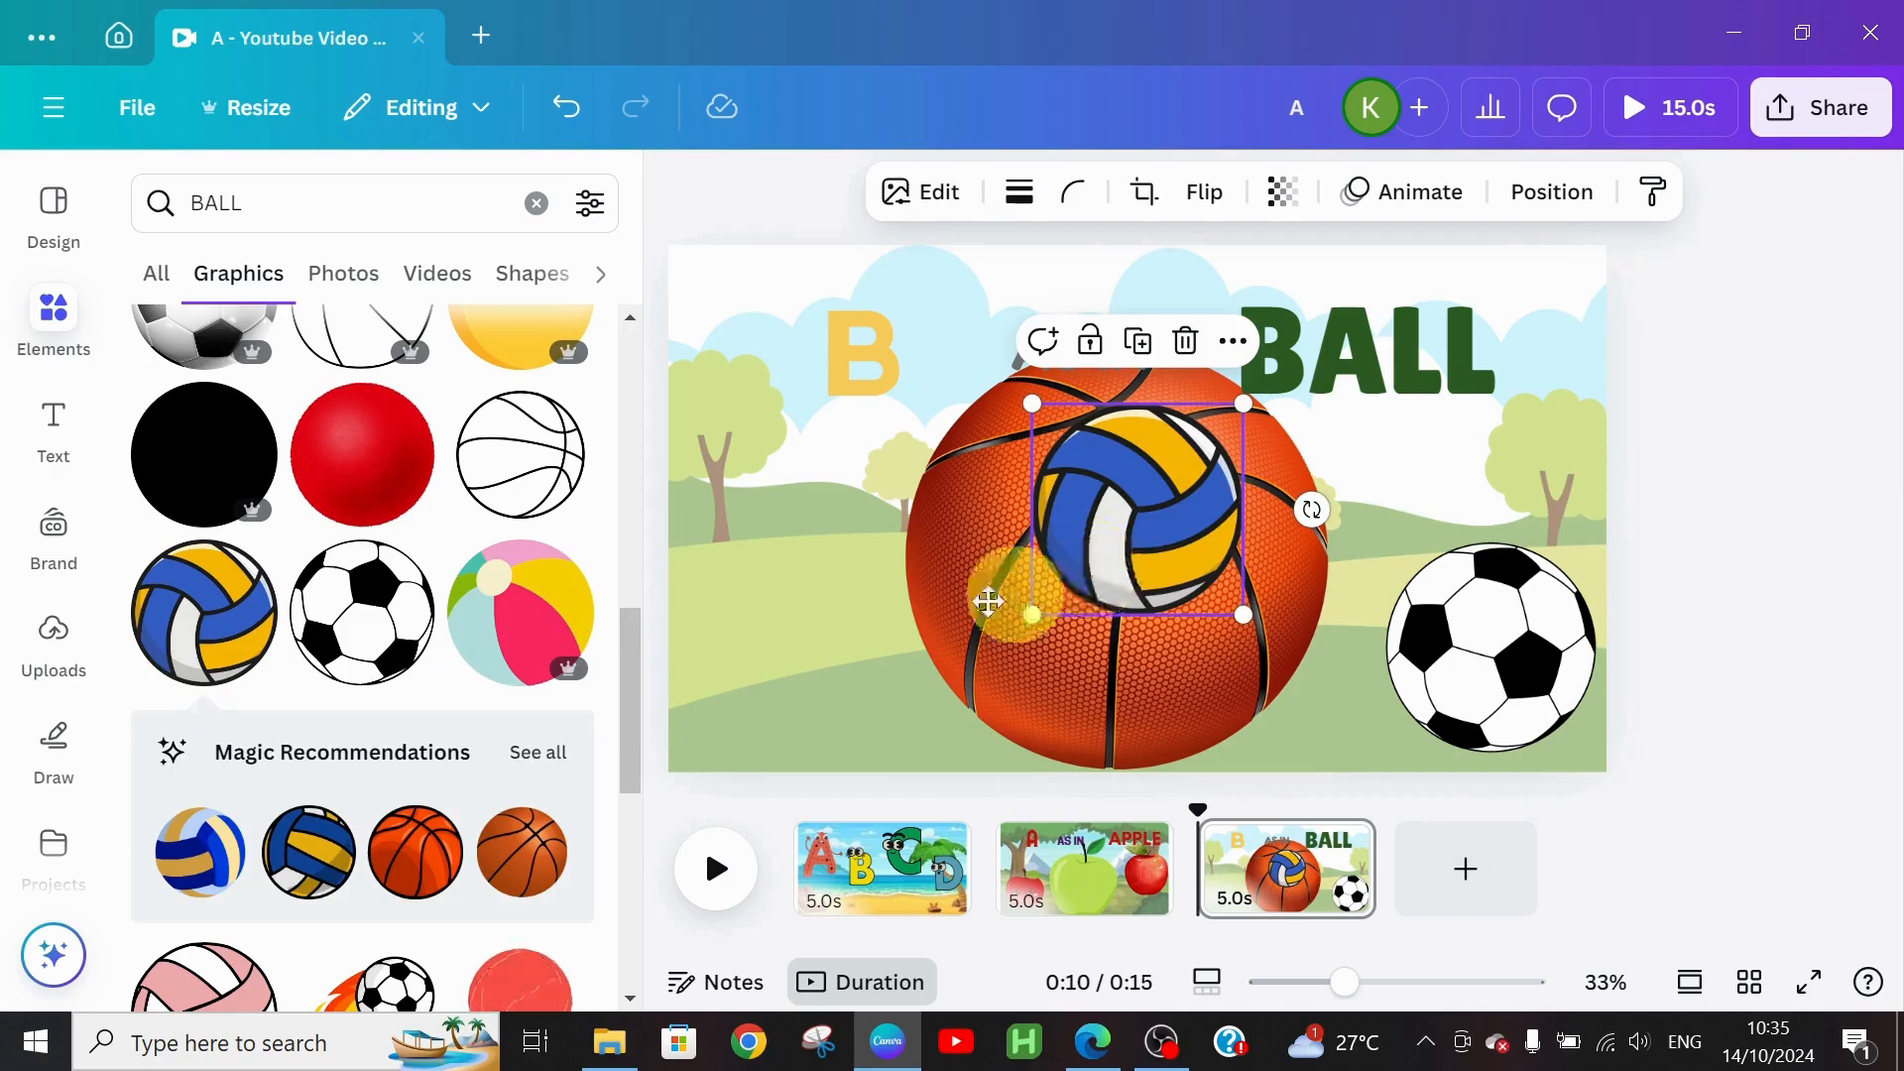
pyautogui.moveTo(988, 601); pyautogui.dragTo(754, 694)
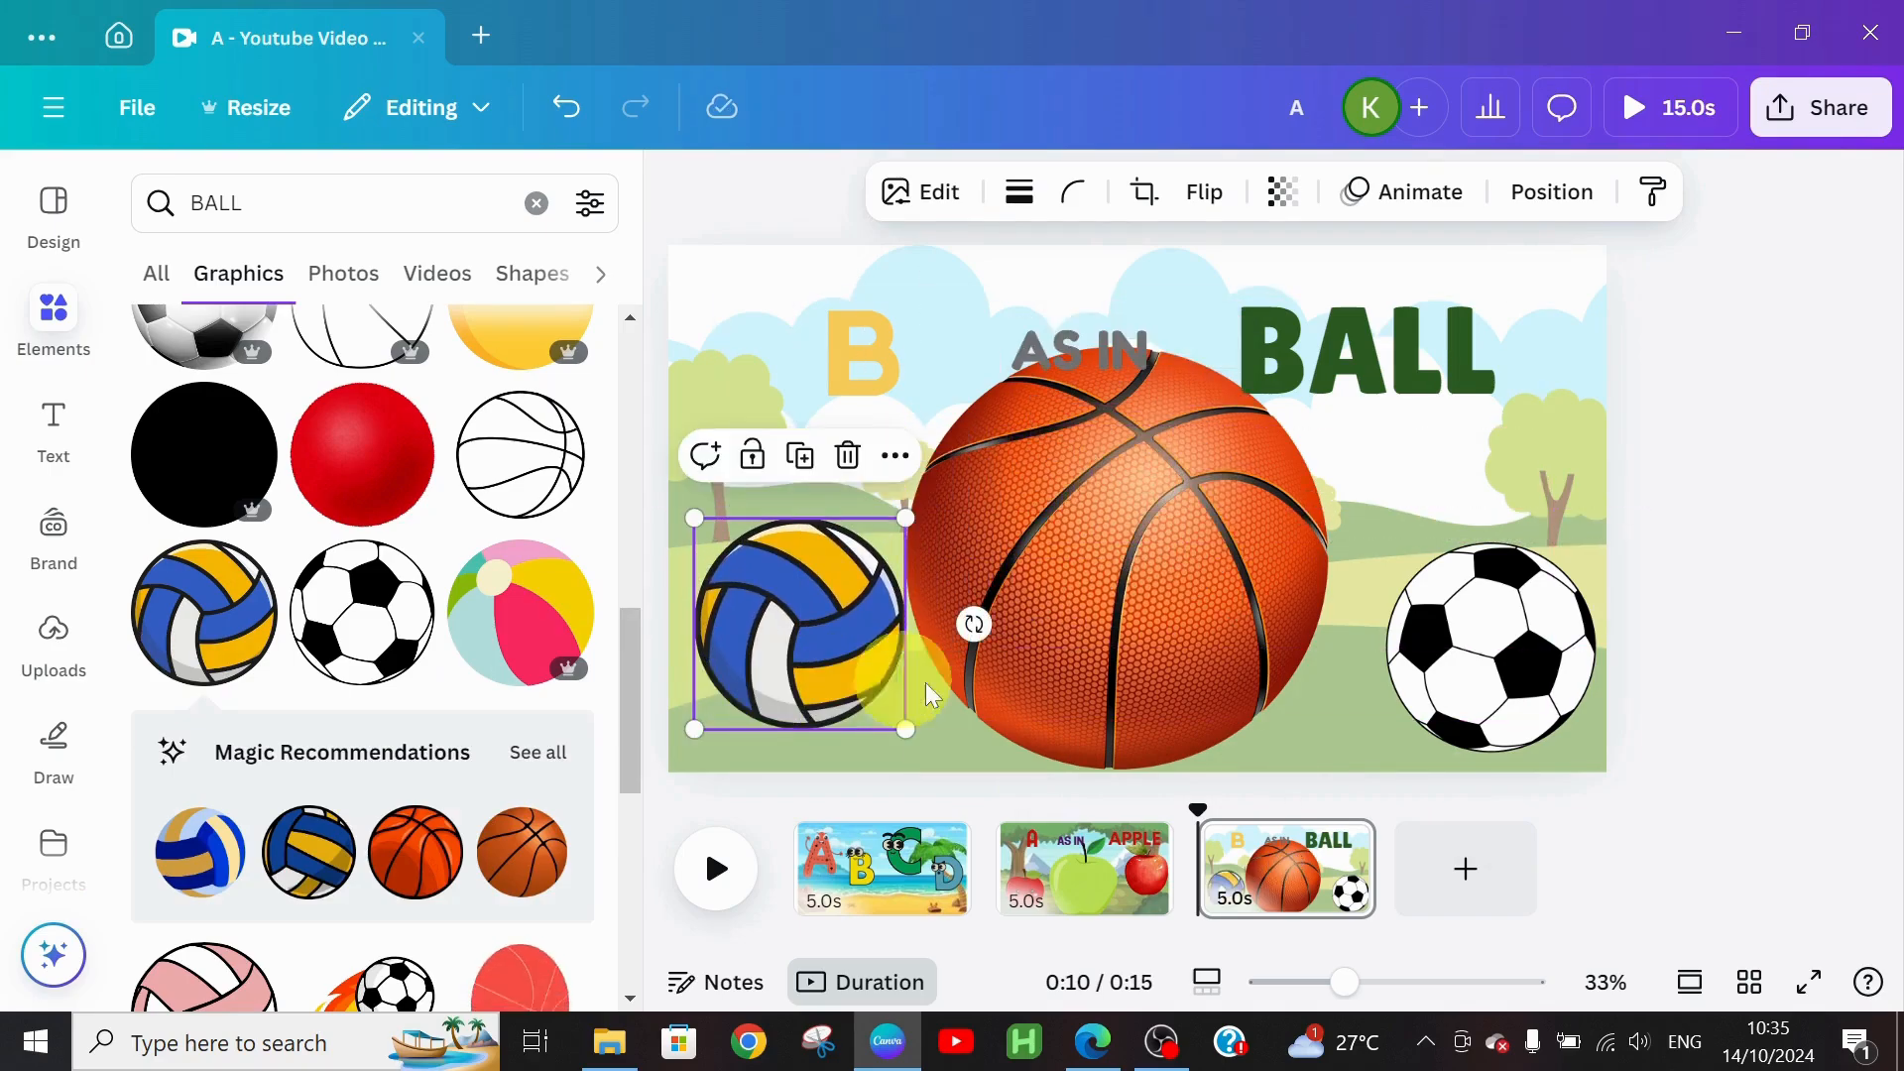
# Step: Nudge the basketball slightly right, clear of the volleyball, and apply the Flicker effect to the volleyball
pyautogui.moveTo(1110, 580); pyautogui.dragTo(1138, 589)
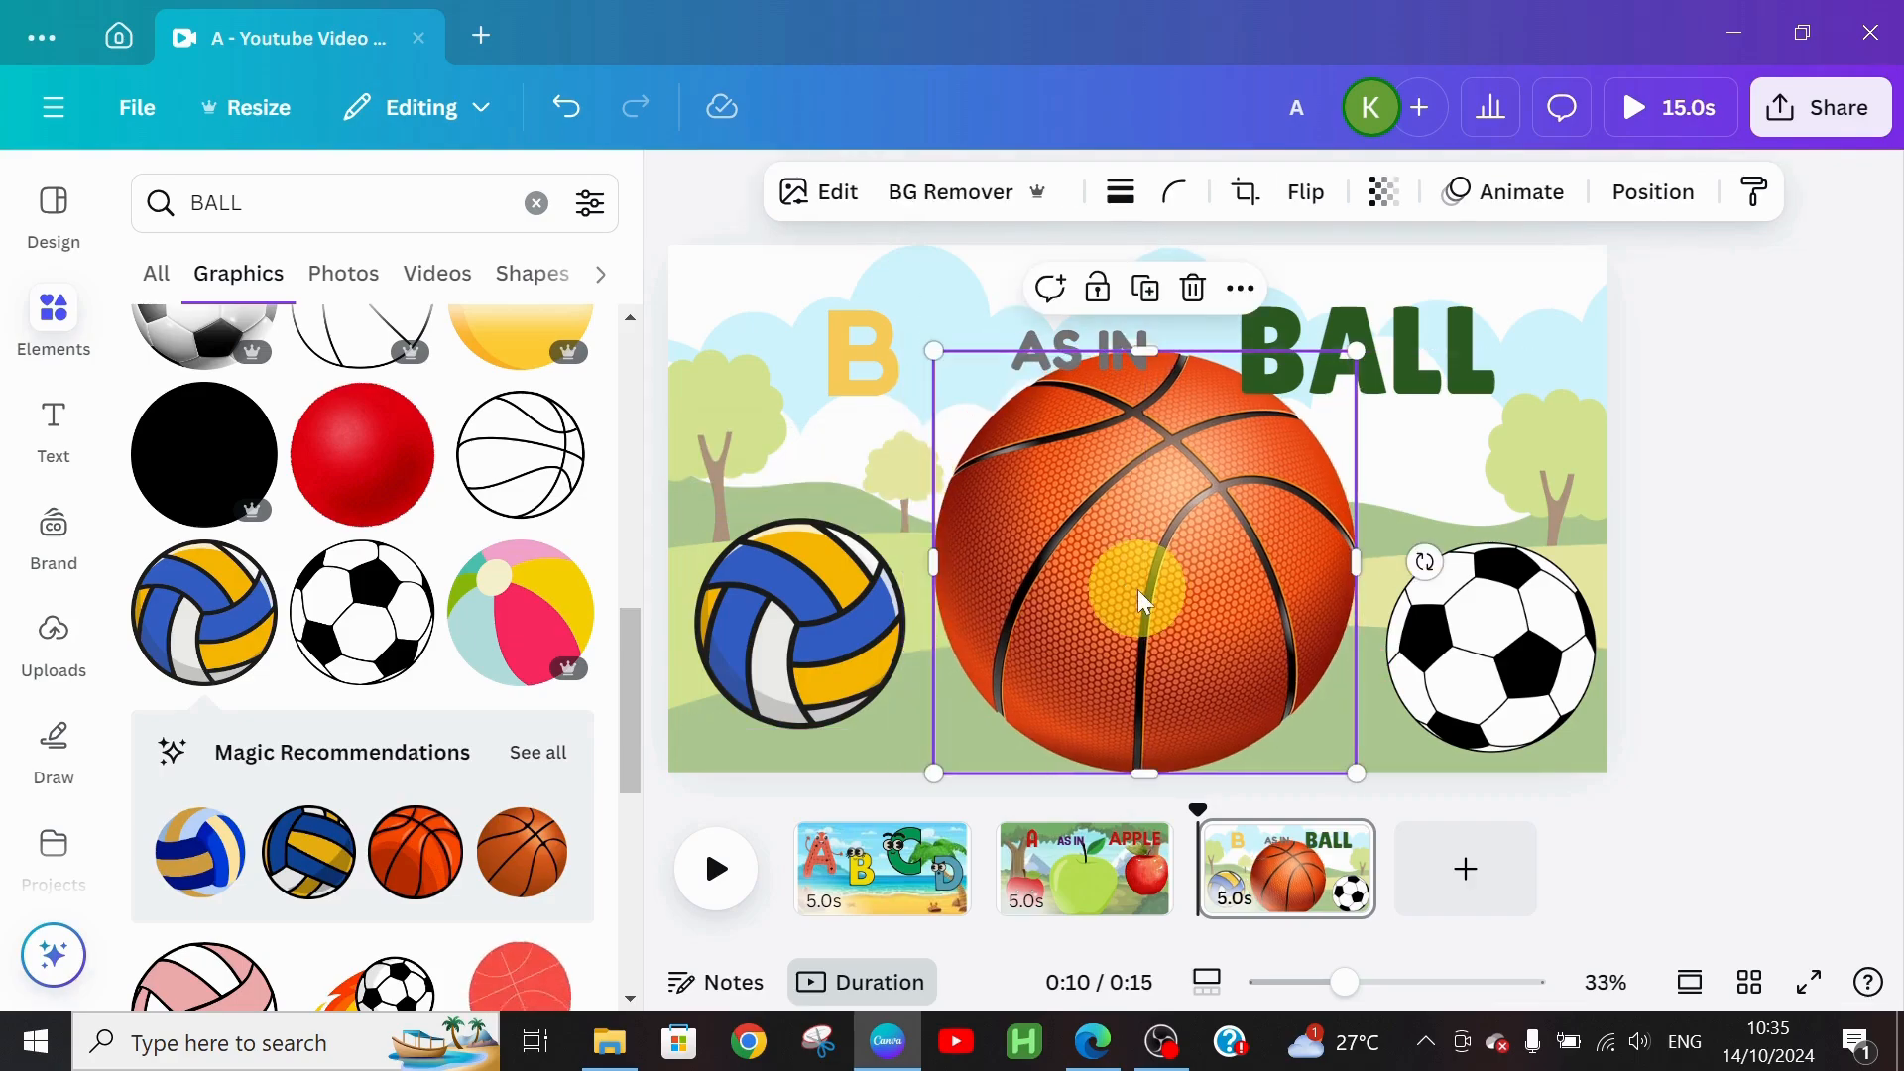
pyautogui.click(851, 651)
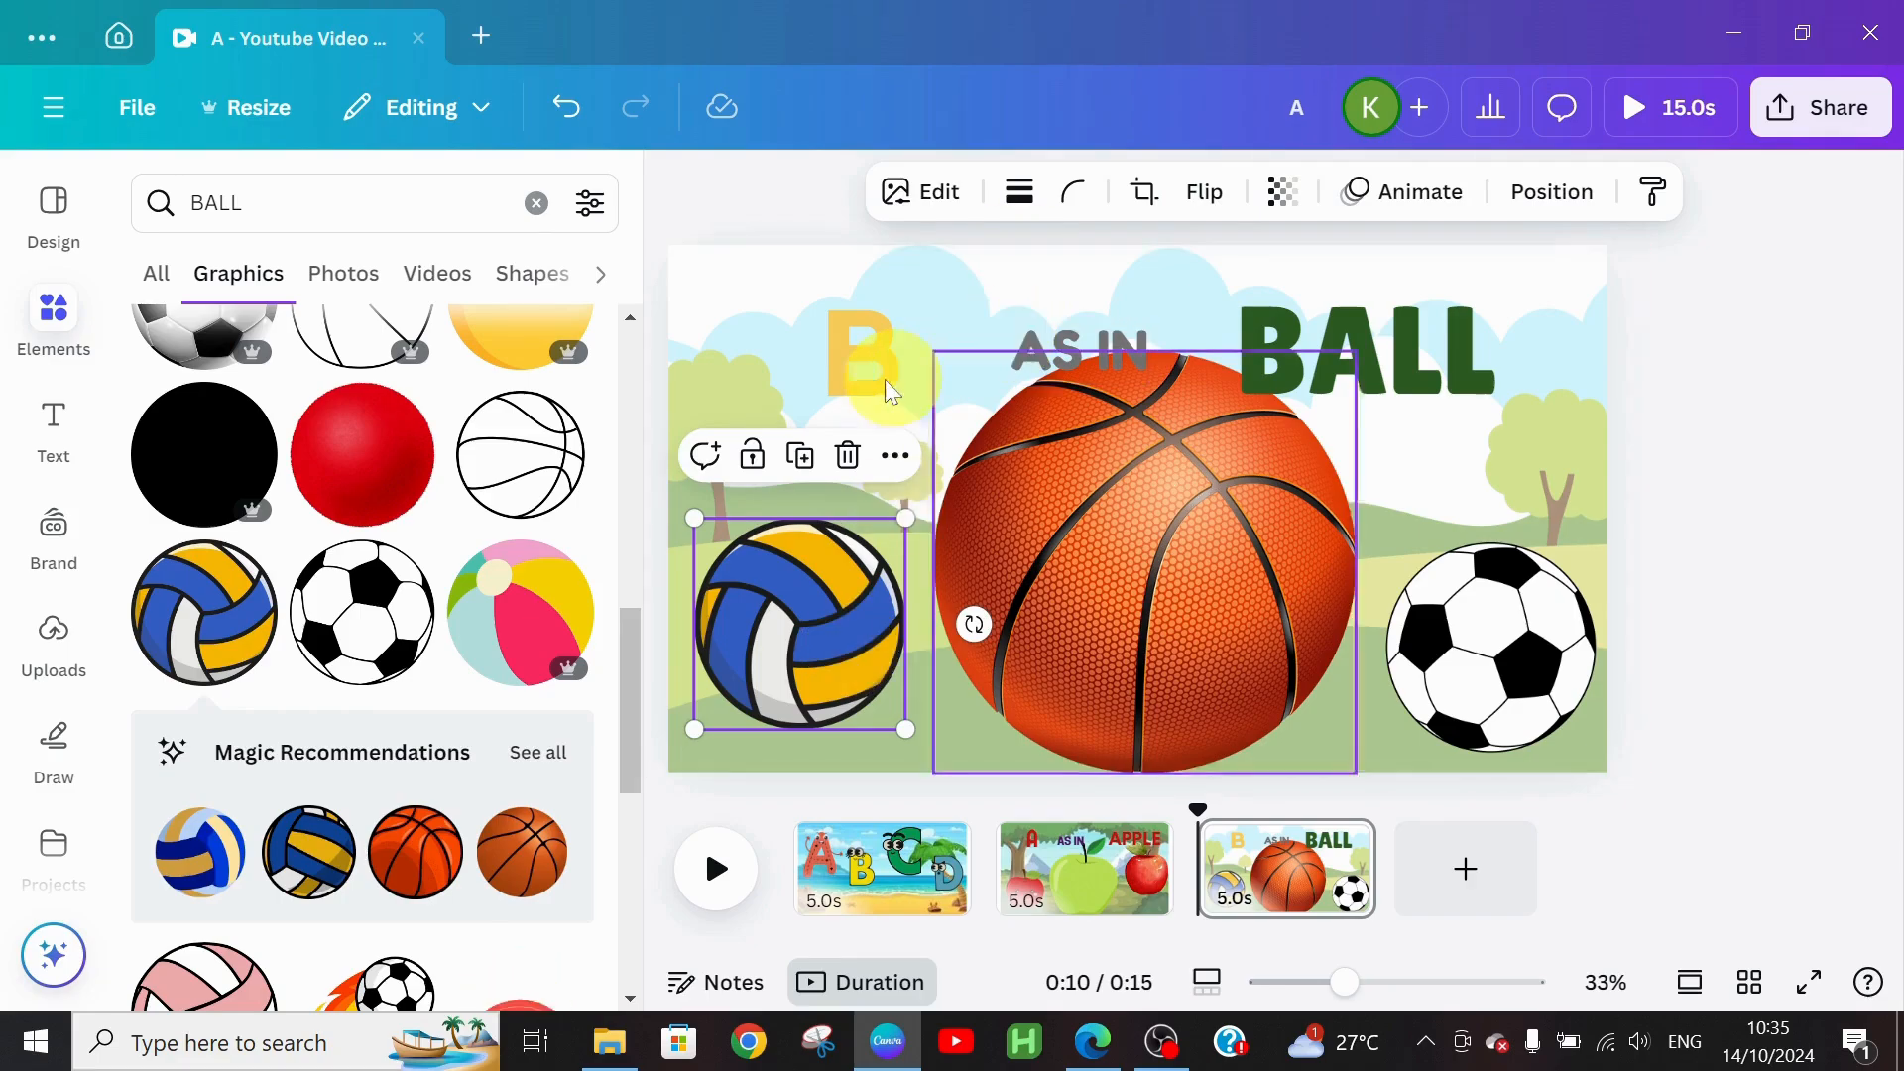
pyautogui.click(706, 329)
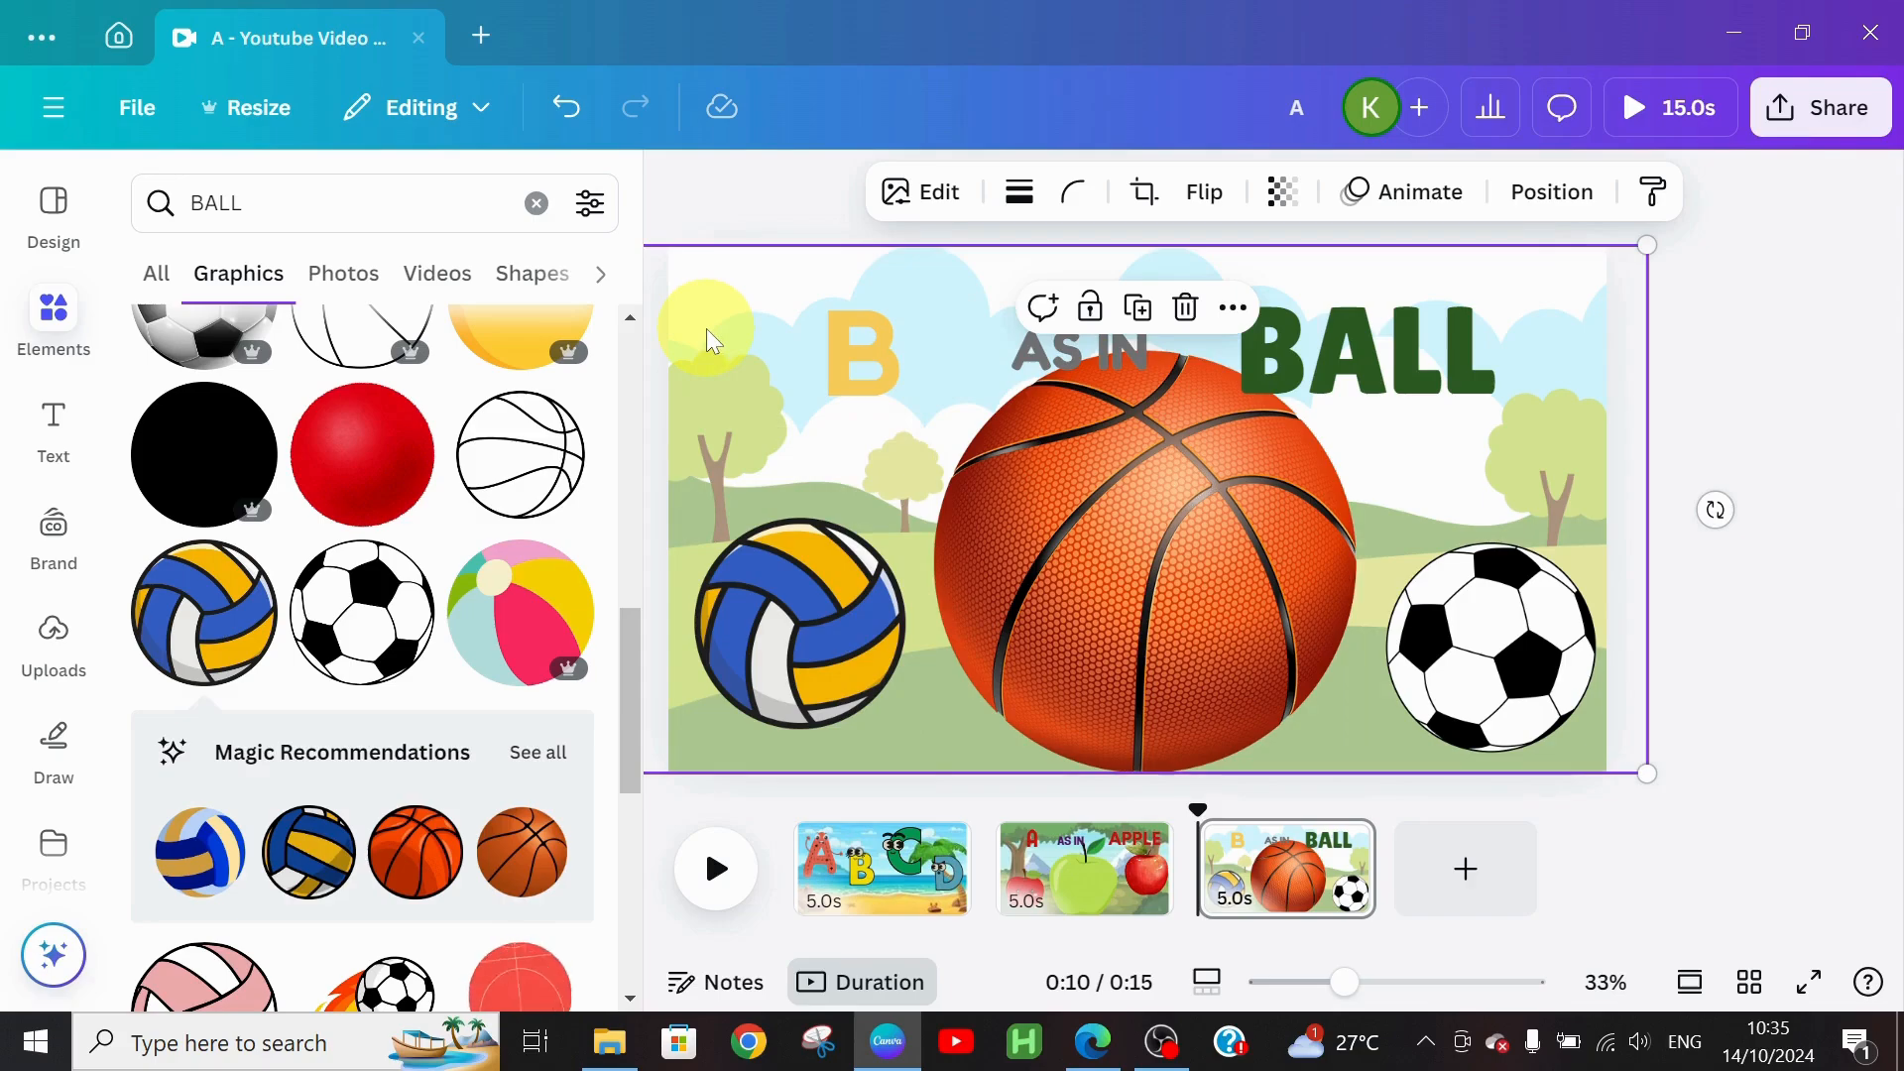
pyautogui.click(1385, 198)
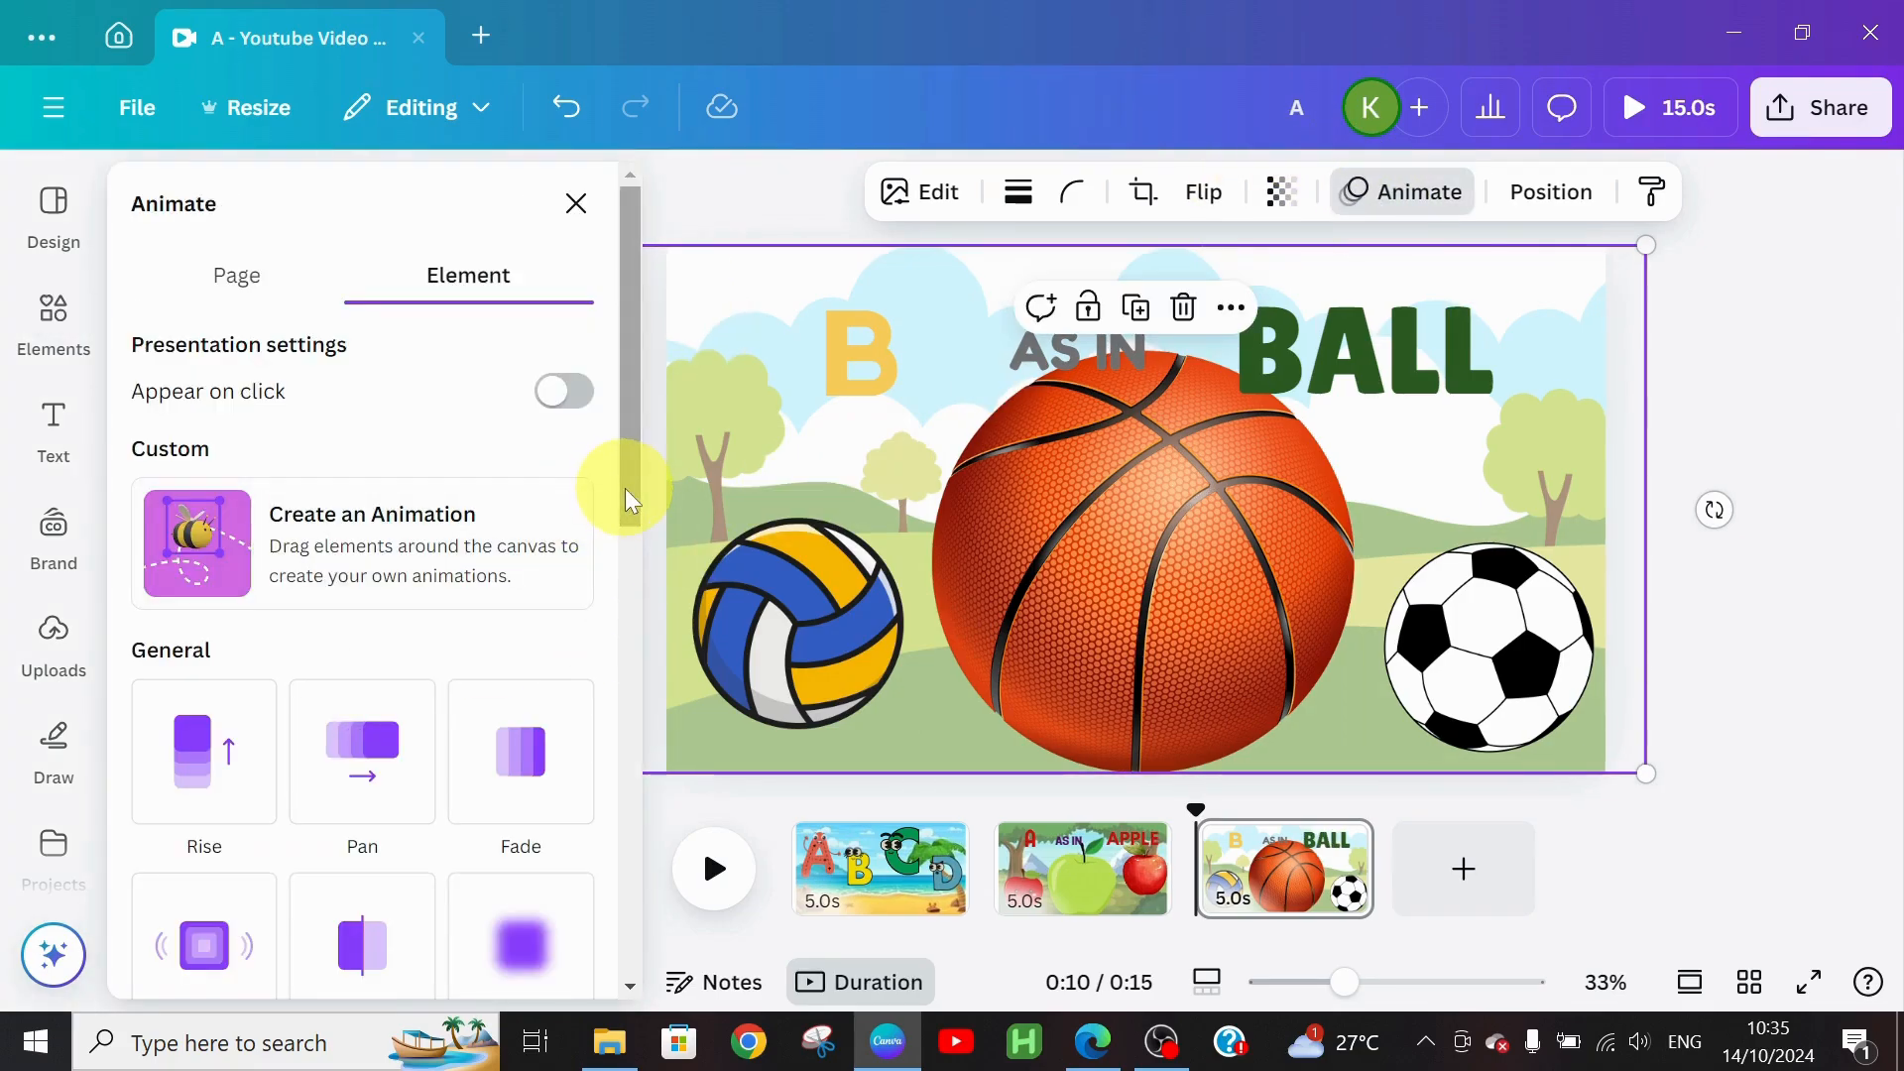
pyautogui.scroll(-5, 625, 488)
pyautogui.click(819, 613)
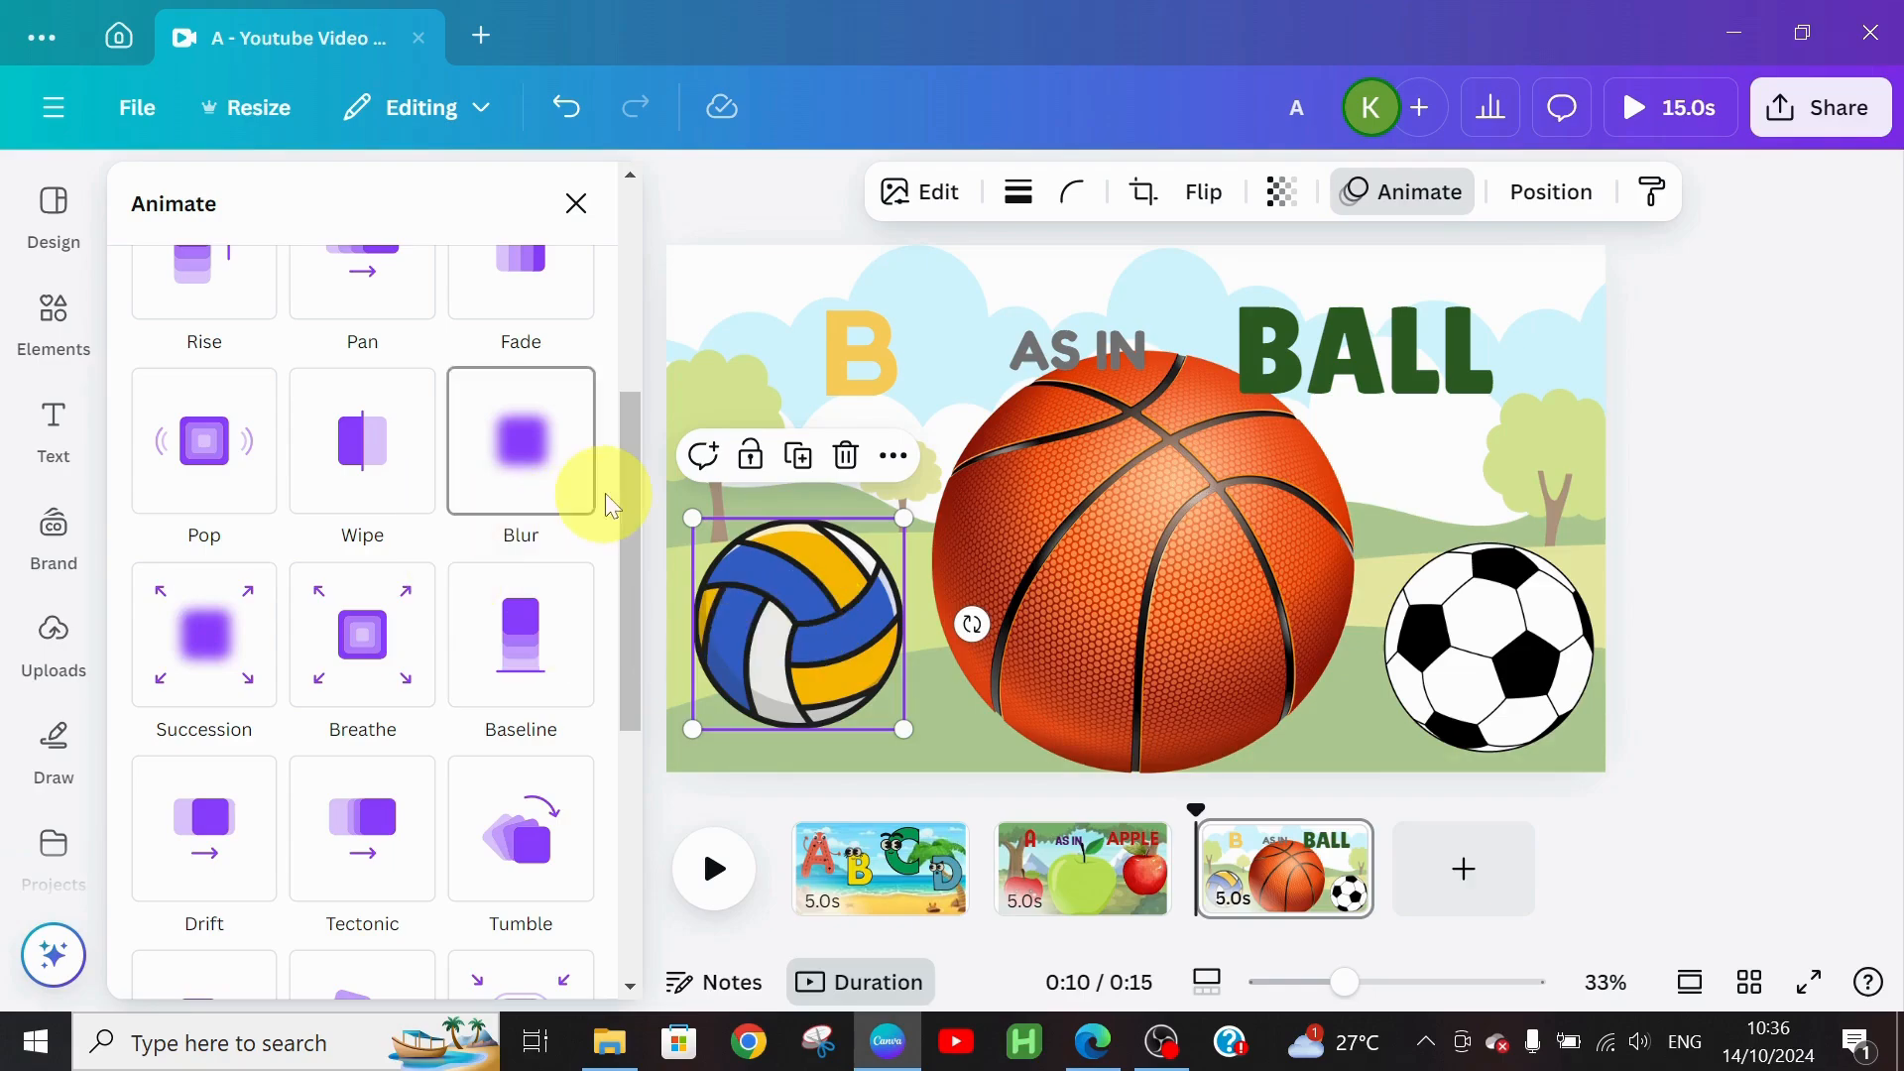
pyautogui.moveTo(639, 492); pyautogui.dragTo(639, 556)
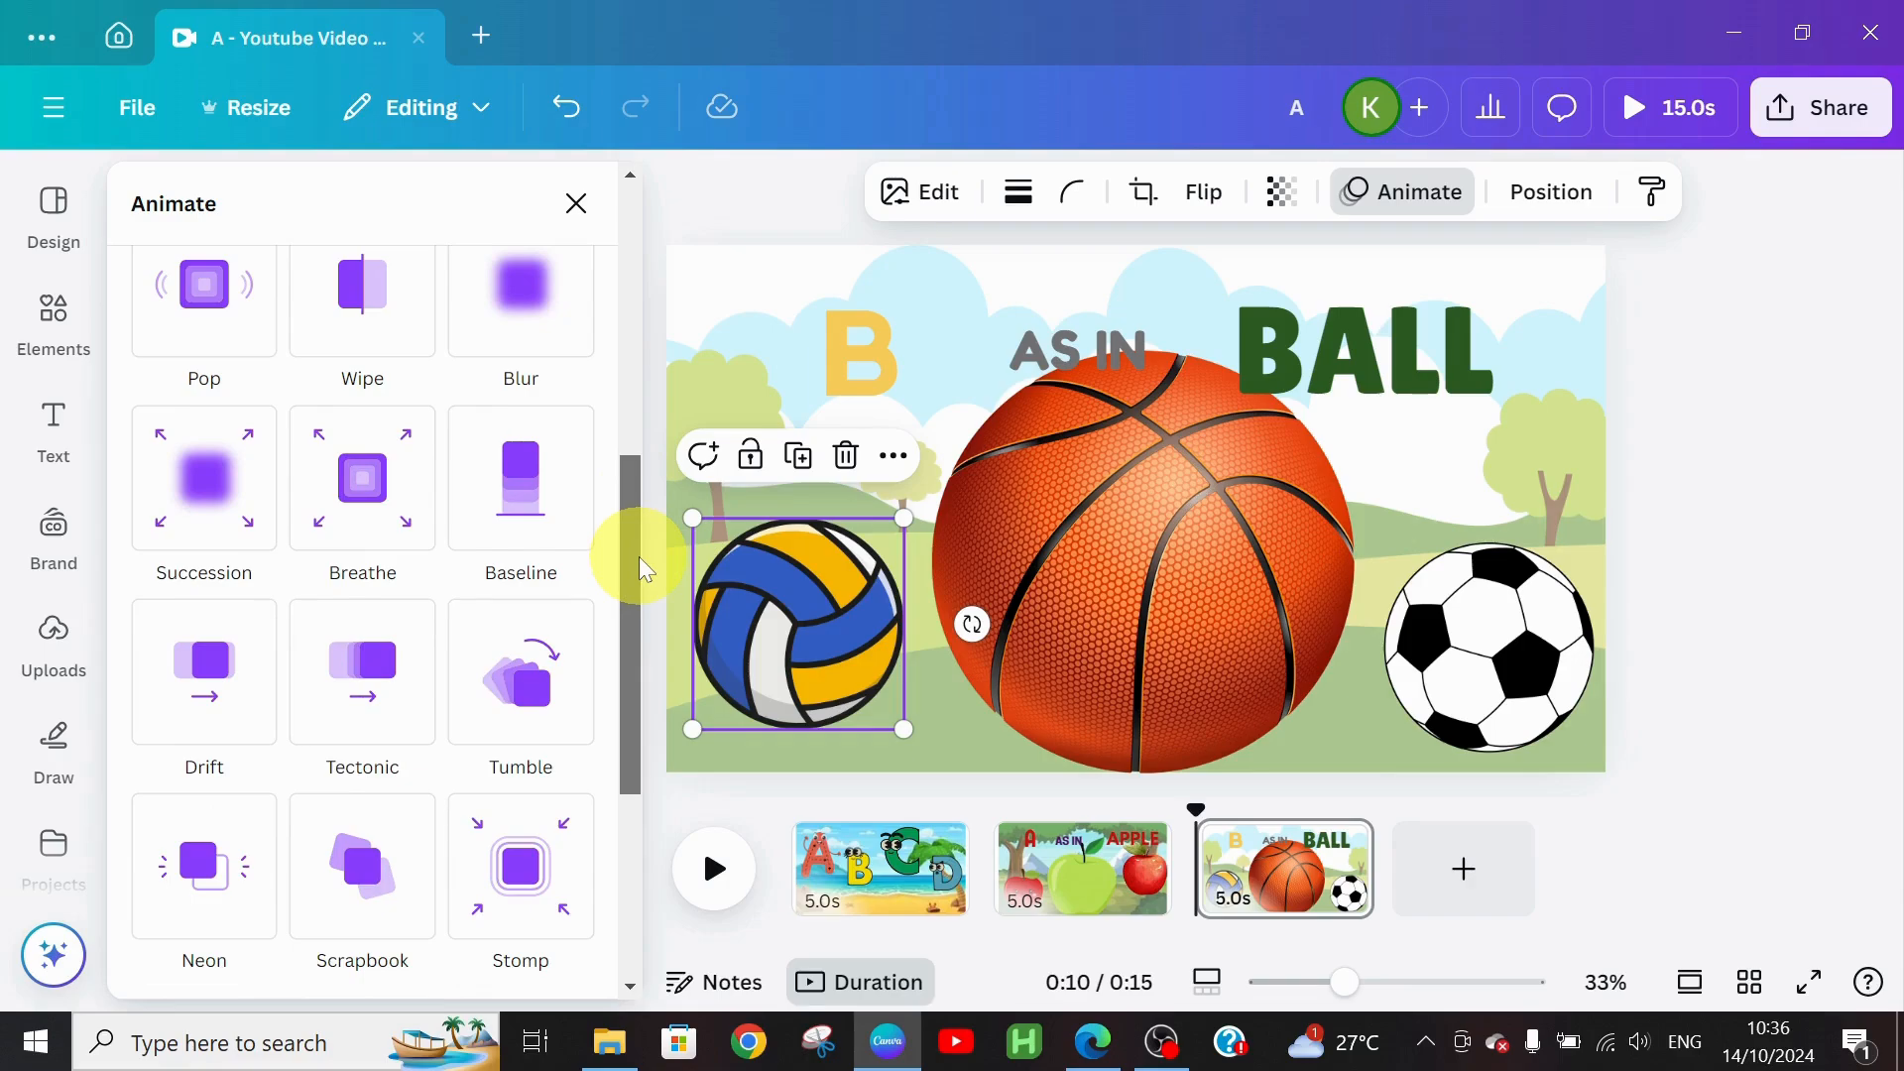
pyautogui.scroll(-5, 638, 556)
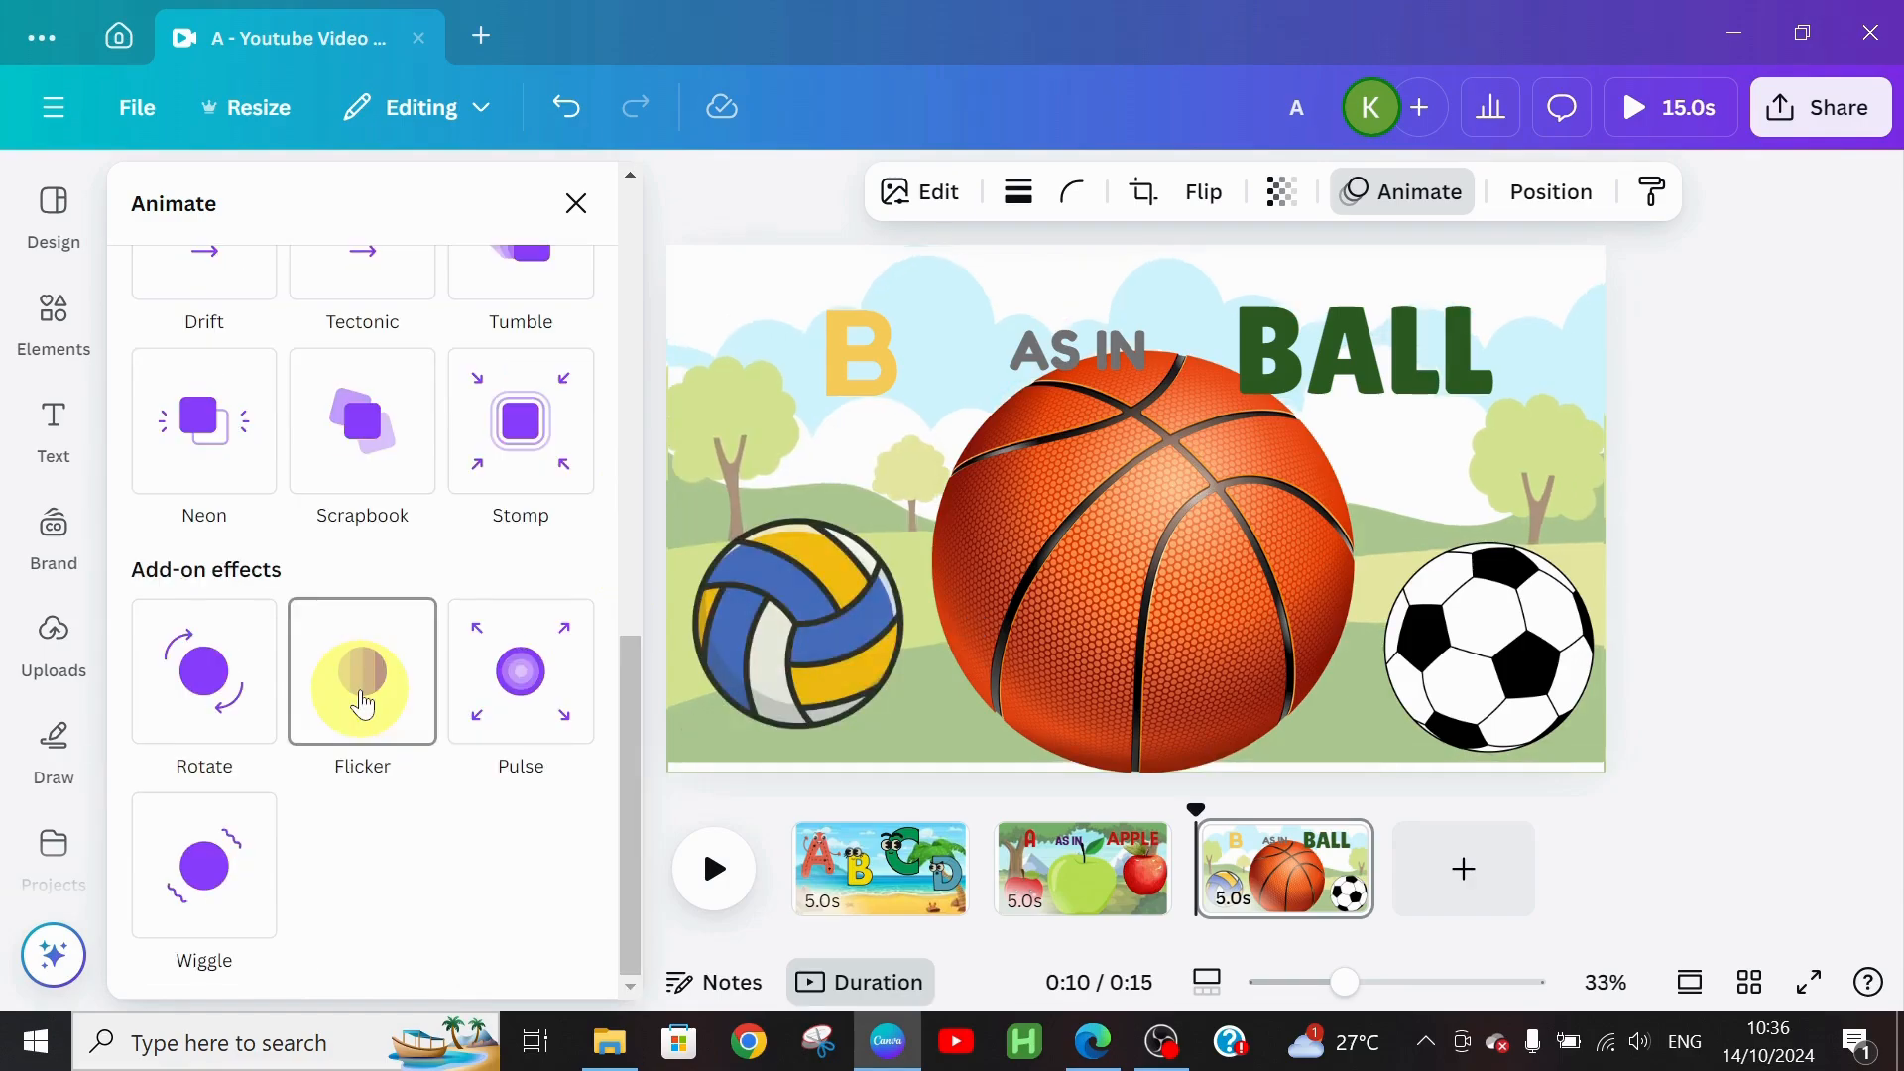
pyautogui.click(361, 694)
# Step: Apply the Pulse effect to the basketball and the Wiggle effect to the soccer ball
pyautogui.click(1157, 595)
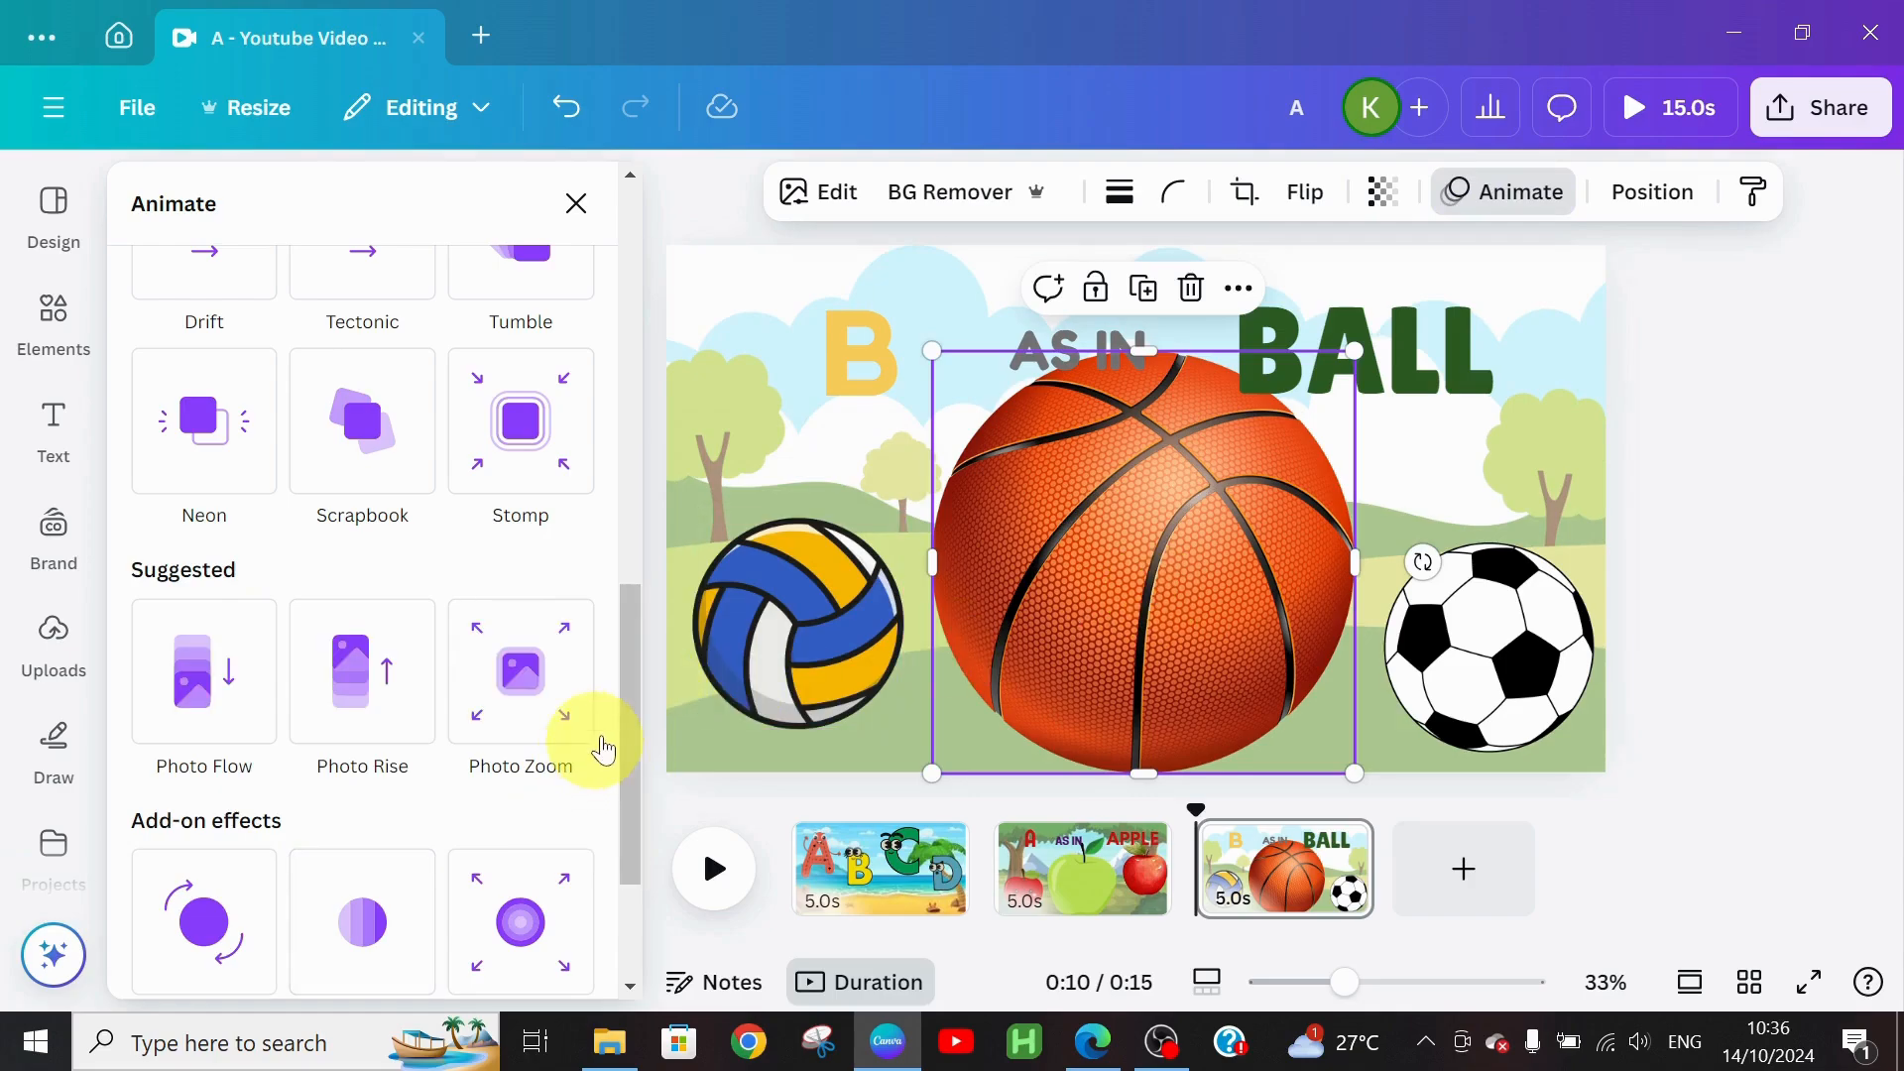
pyautogui.scroll(-3, 631, 692)
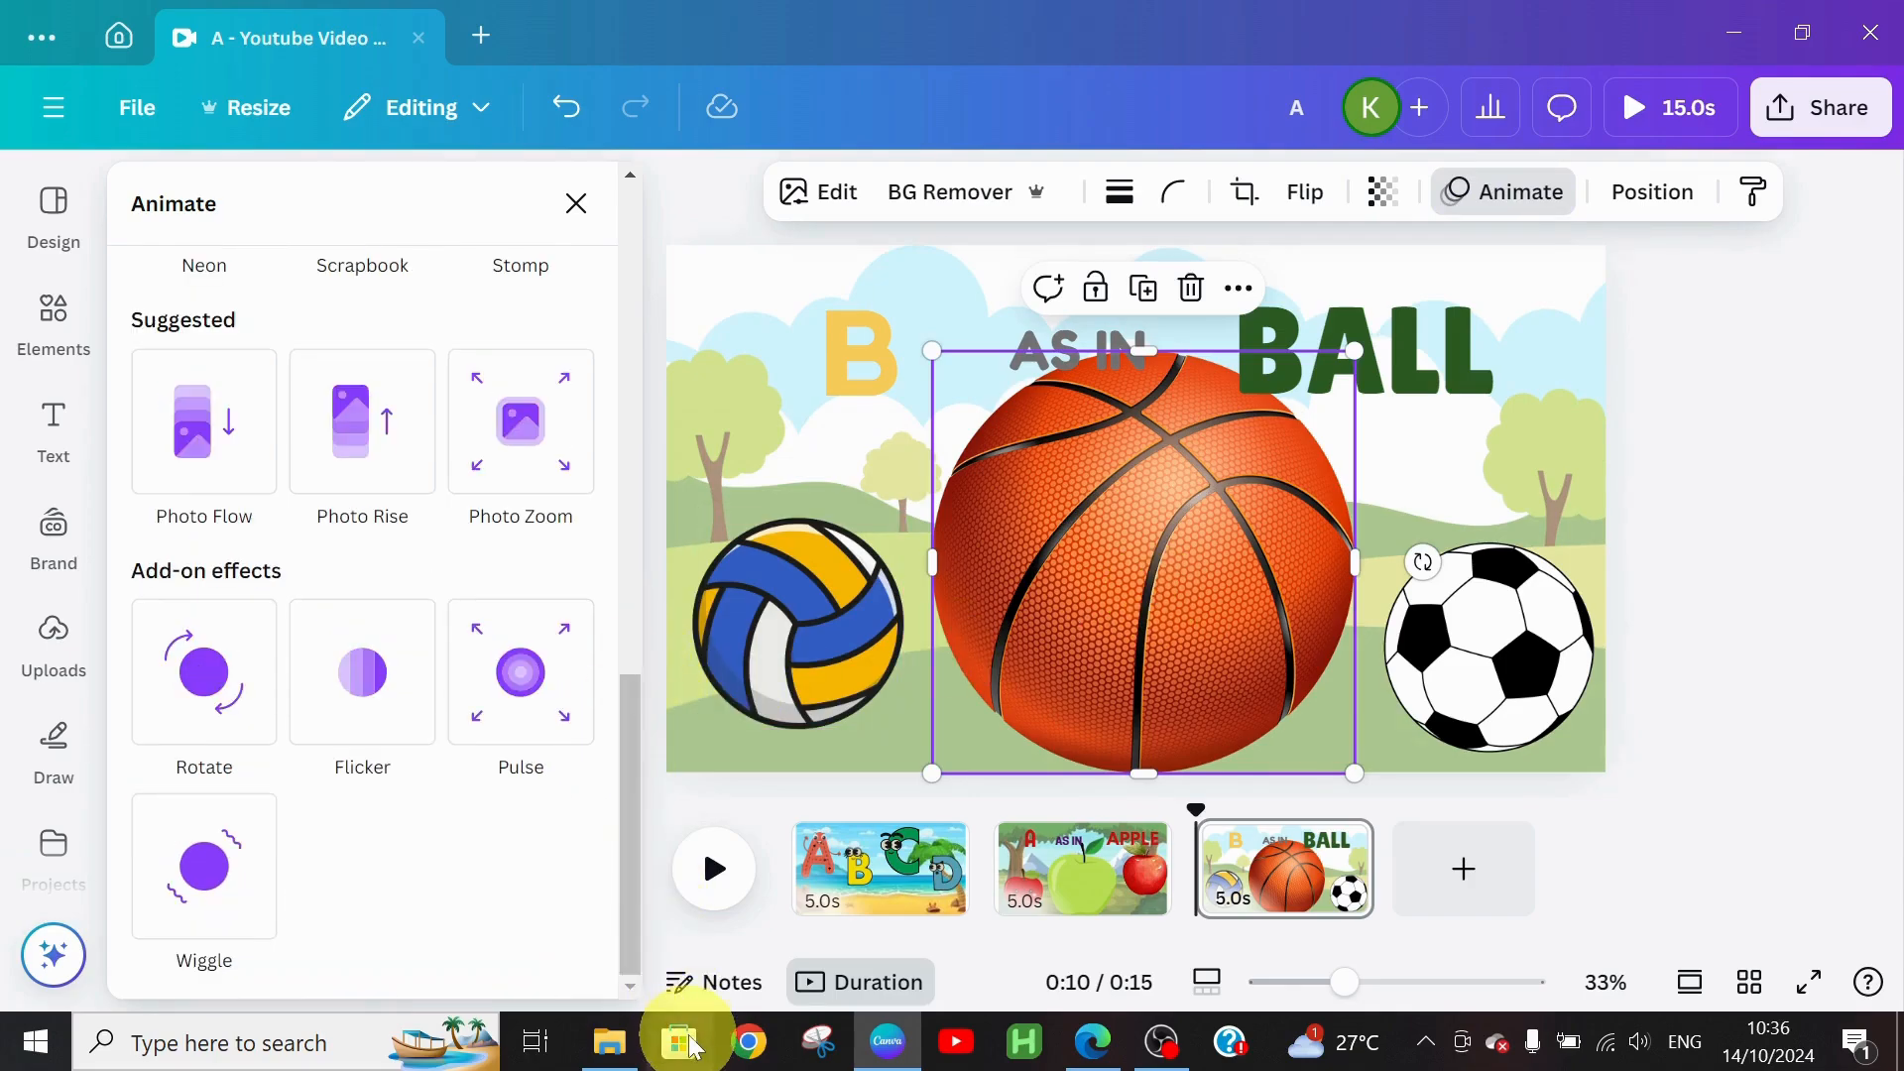
pyautogui.click(516, 672)
pyautogui.click(1428, 615)
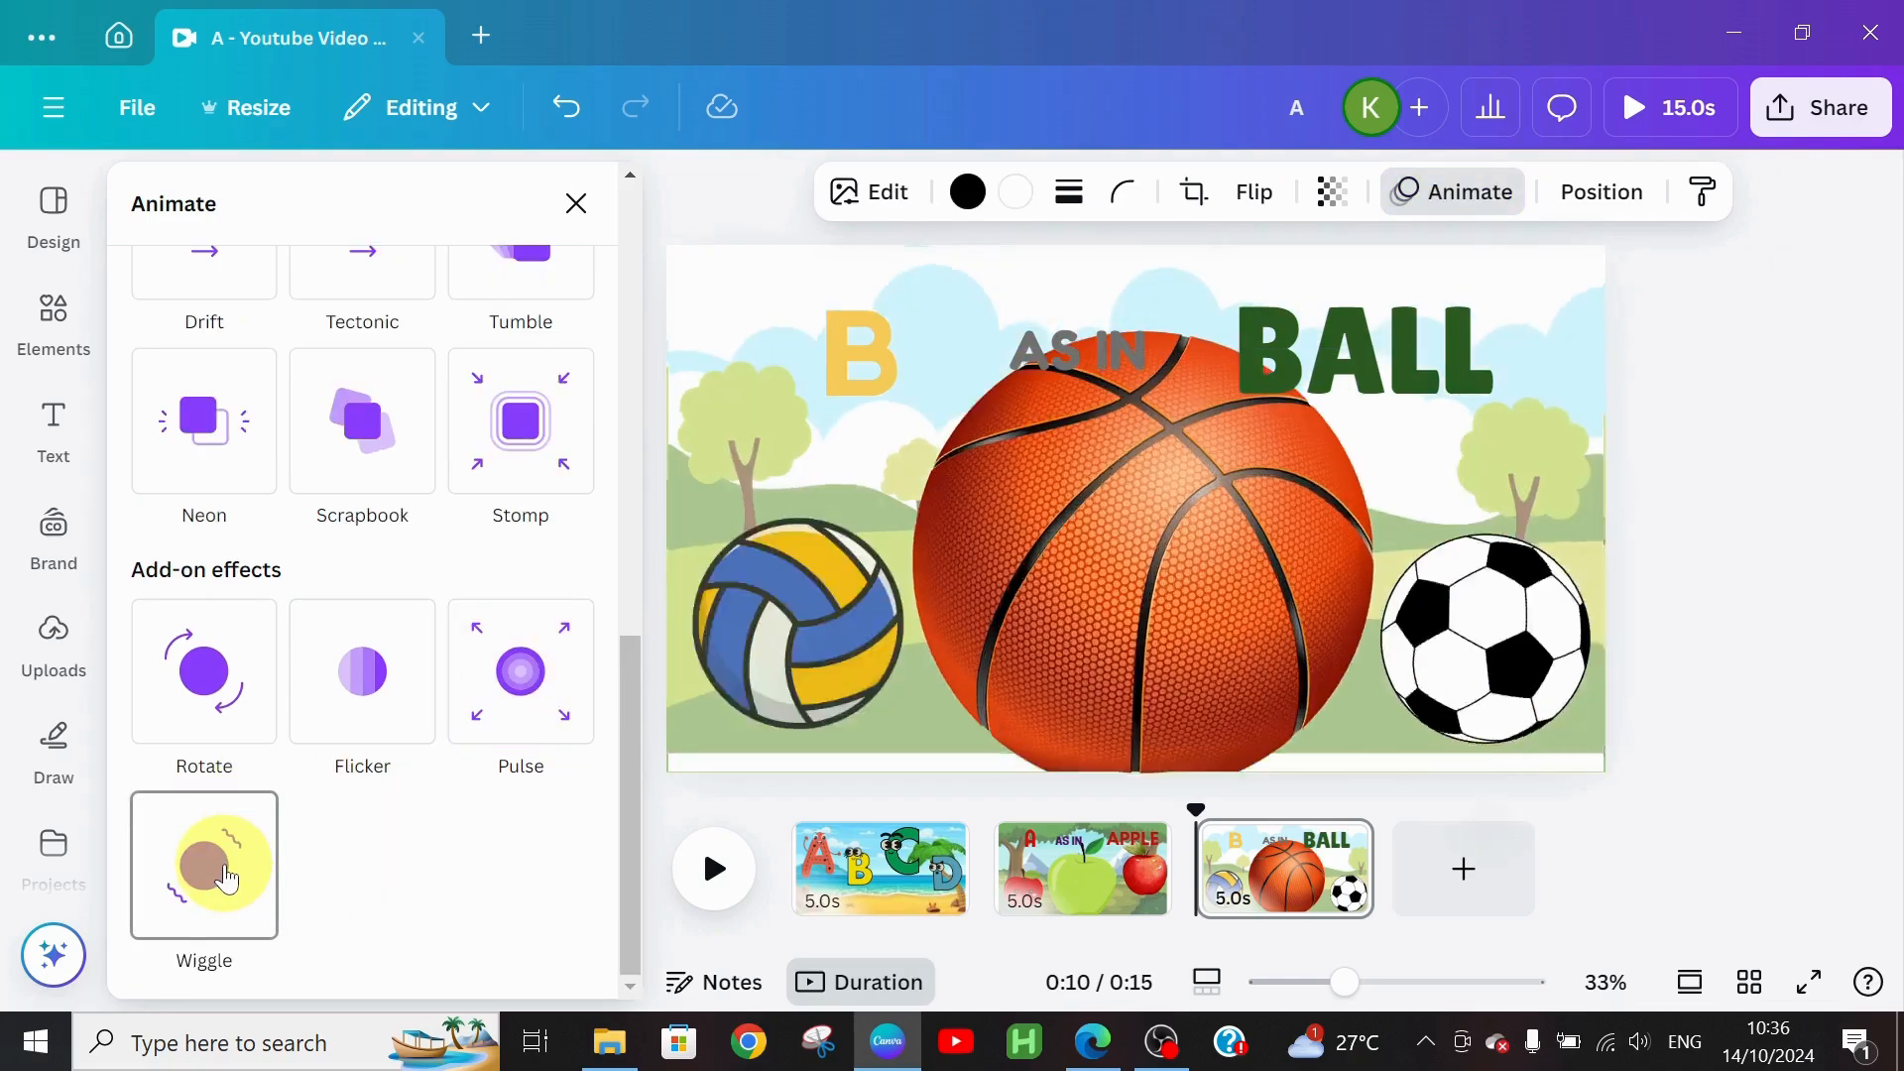
pyautogui.click(226, 879)
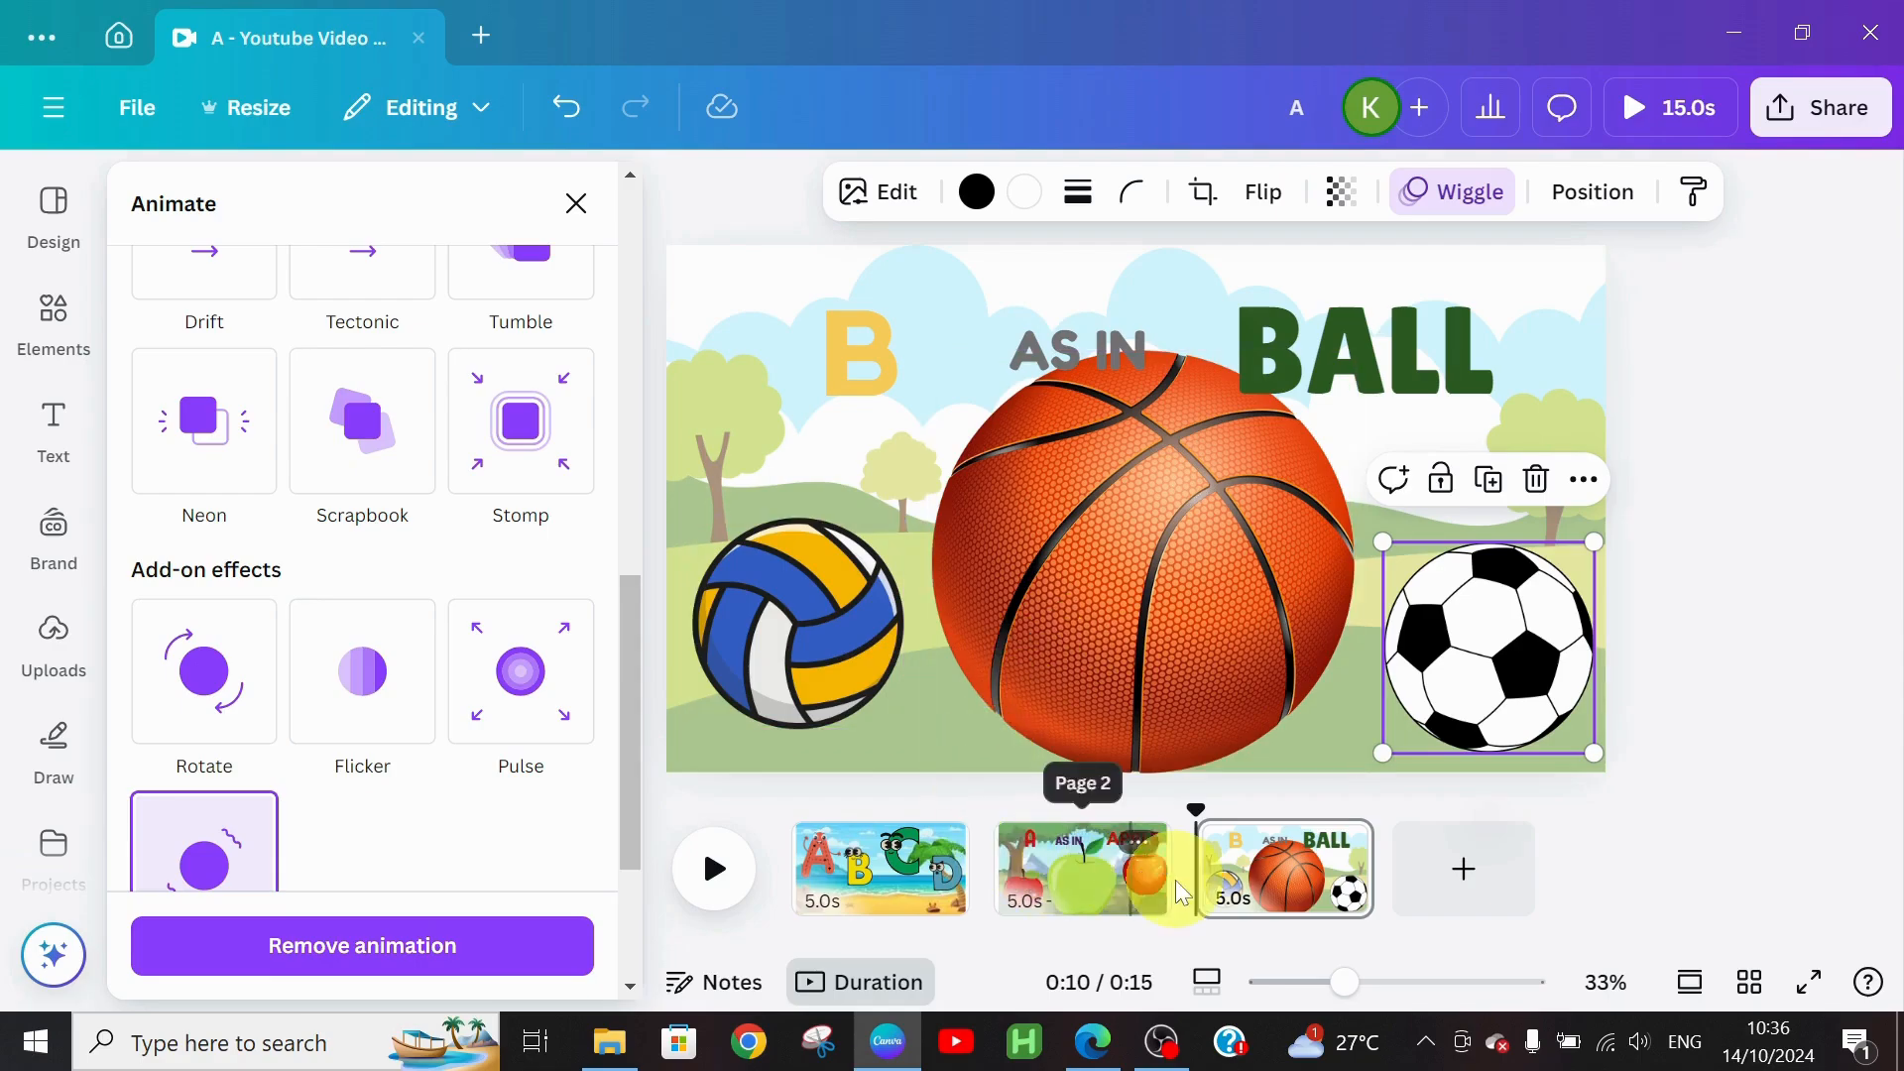
# Step: Apply the Bounce text animation to the "AS IN" text
pyautogui.click(1094, 345)
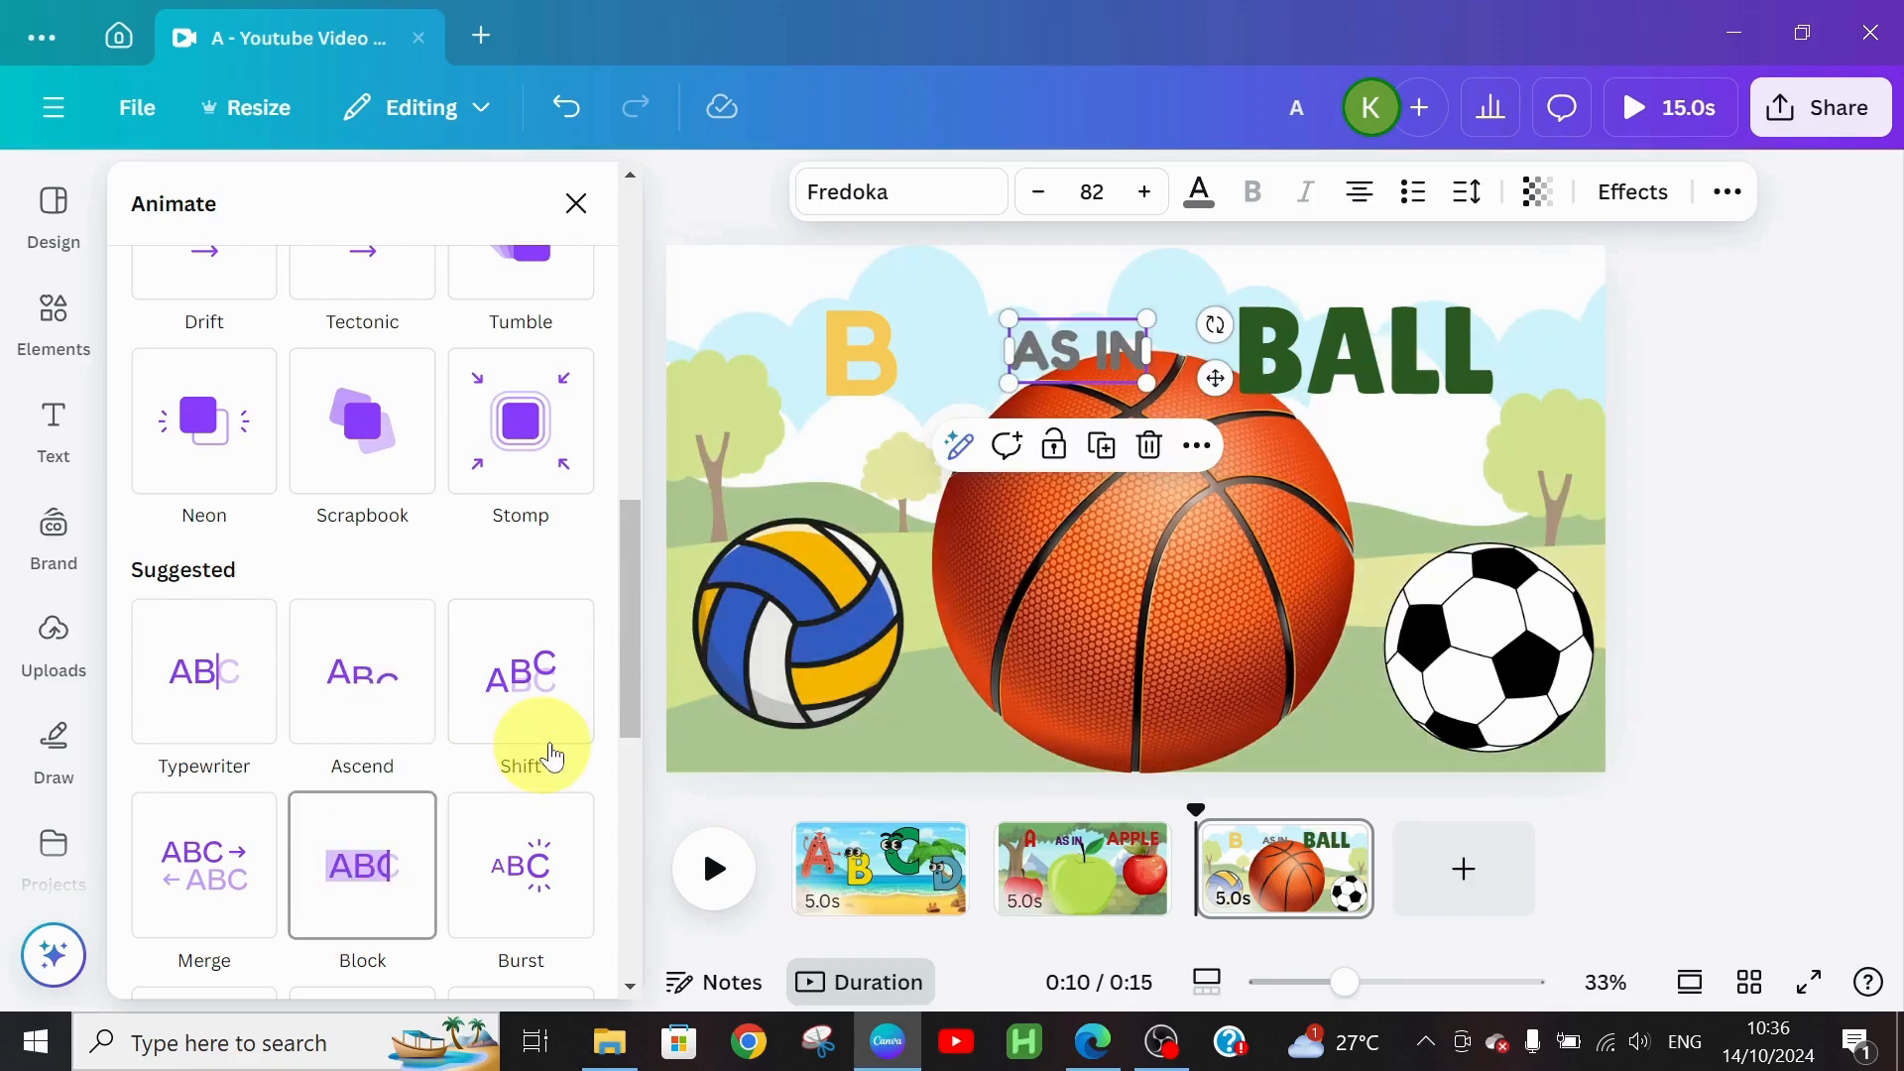
pyautogui.moveTo(628, 625); pyautogui.dragTo(632, 730)
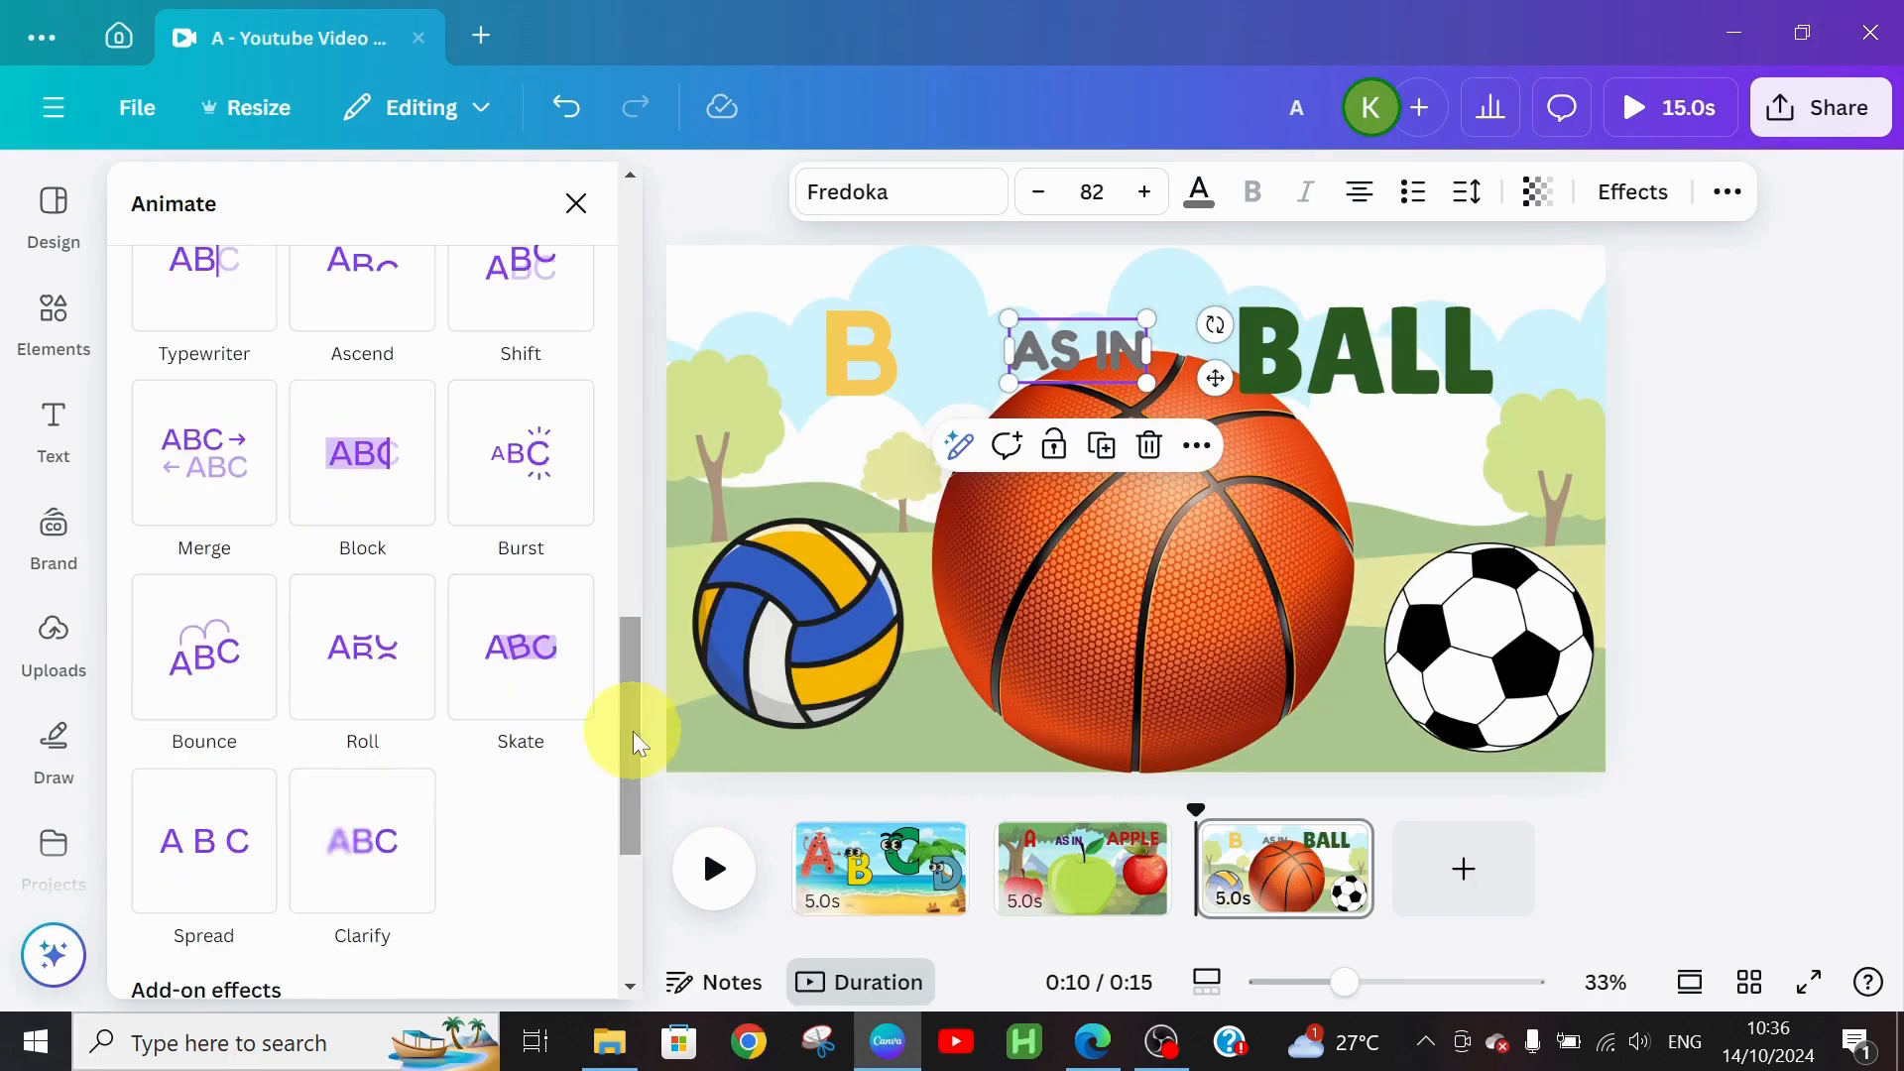
pyautogui.click(206, 691)
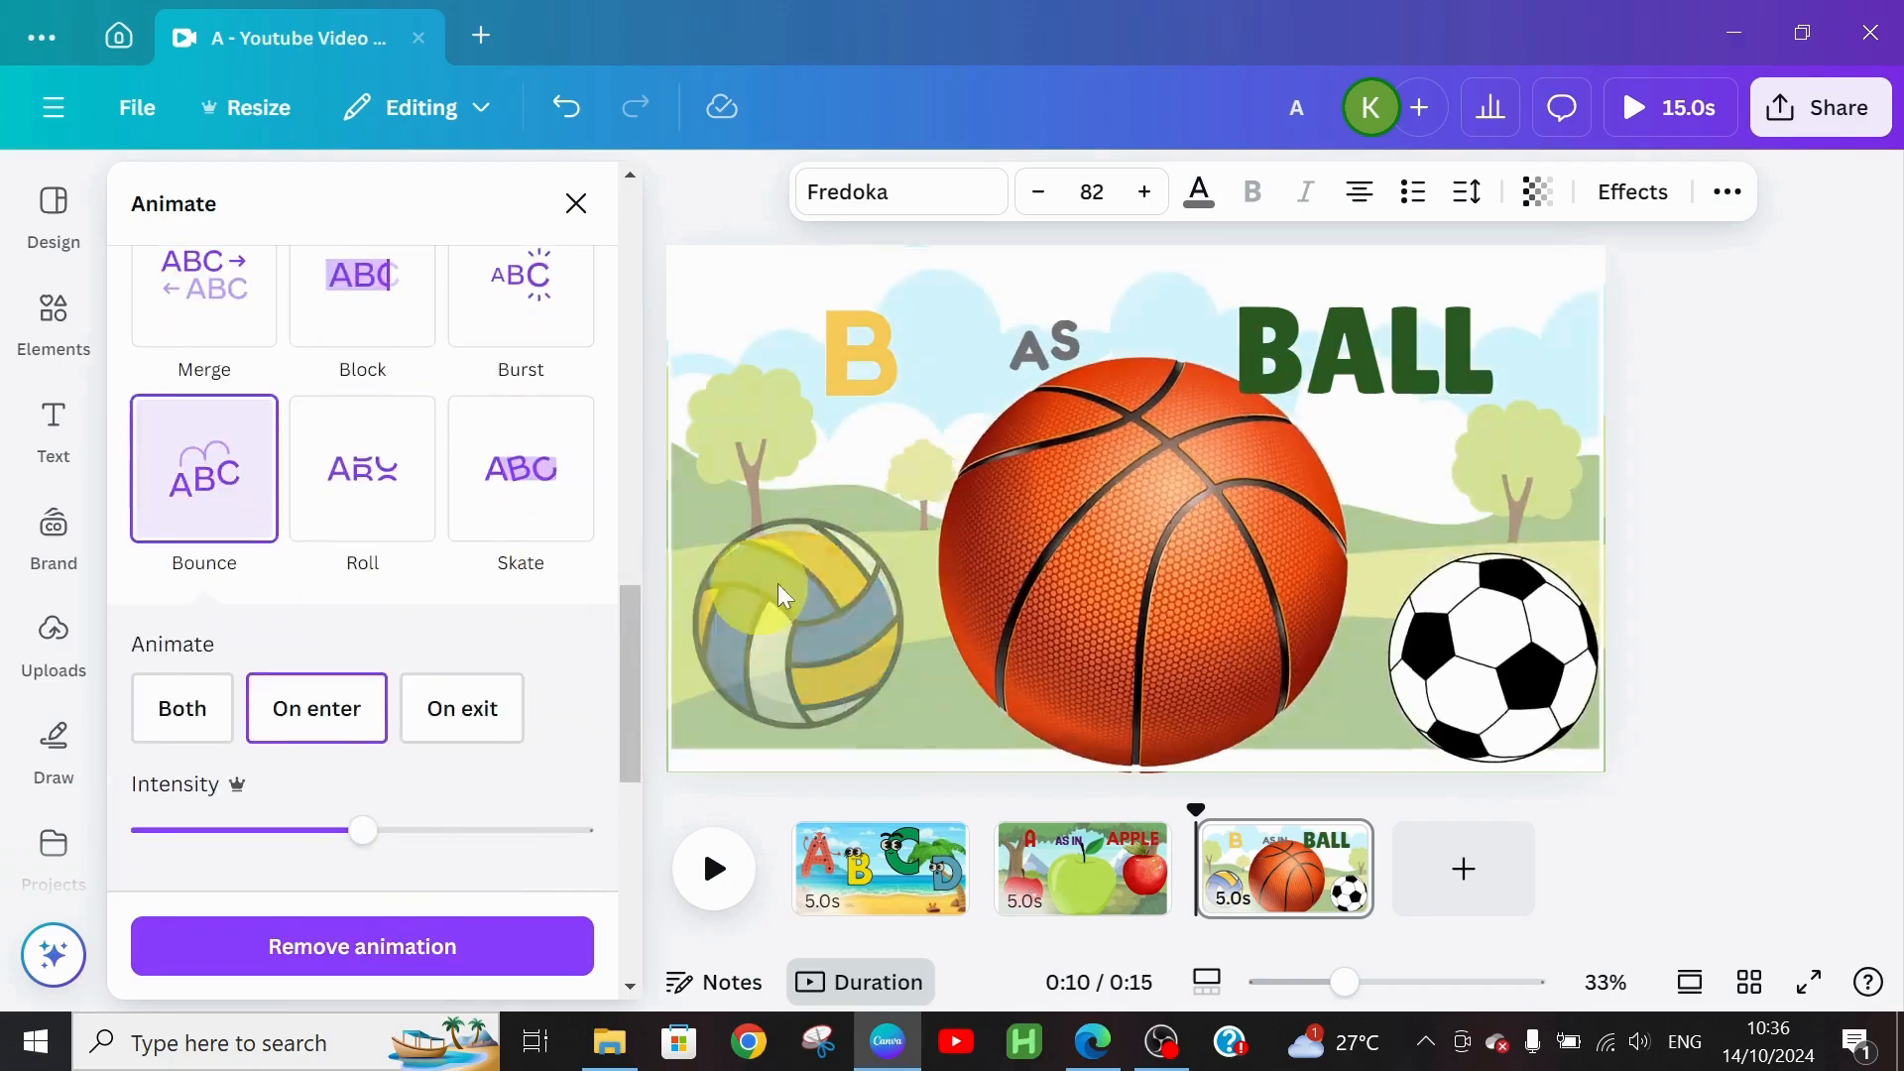
# Step: Apply the Bounce animation to the letter "B" on both enter and exit, and to the word "BALL" on enter
pyautogui.click(864, 337)
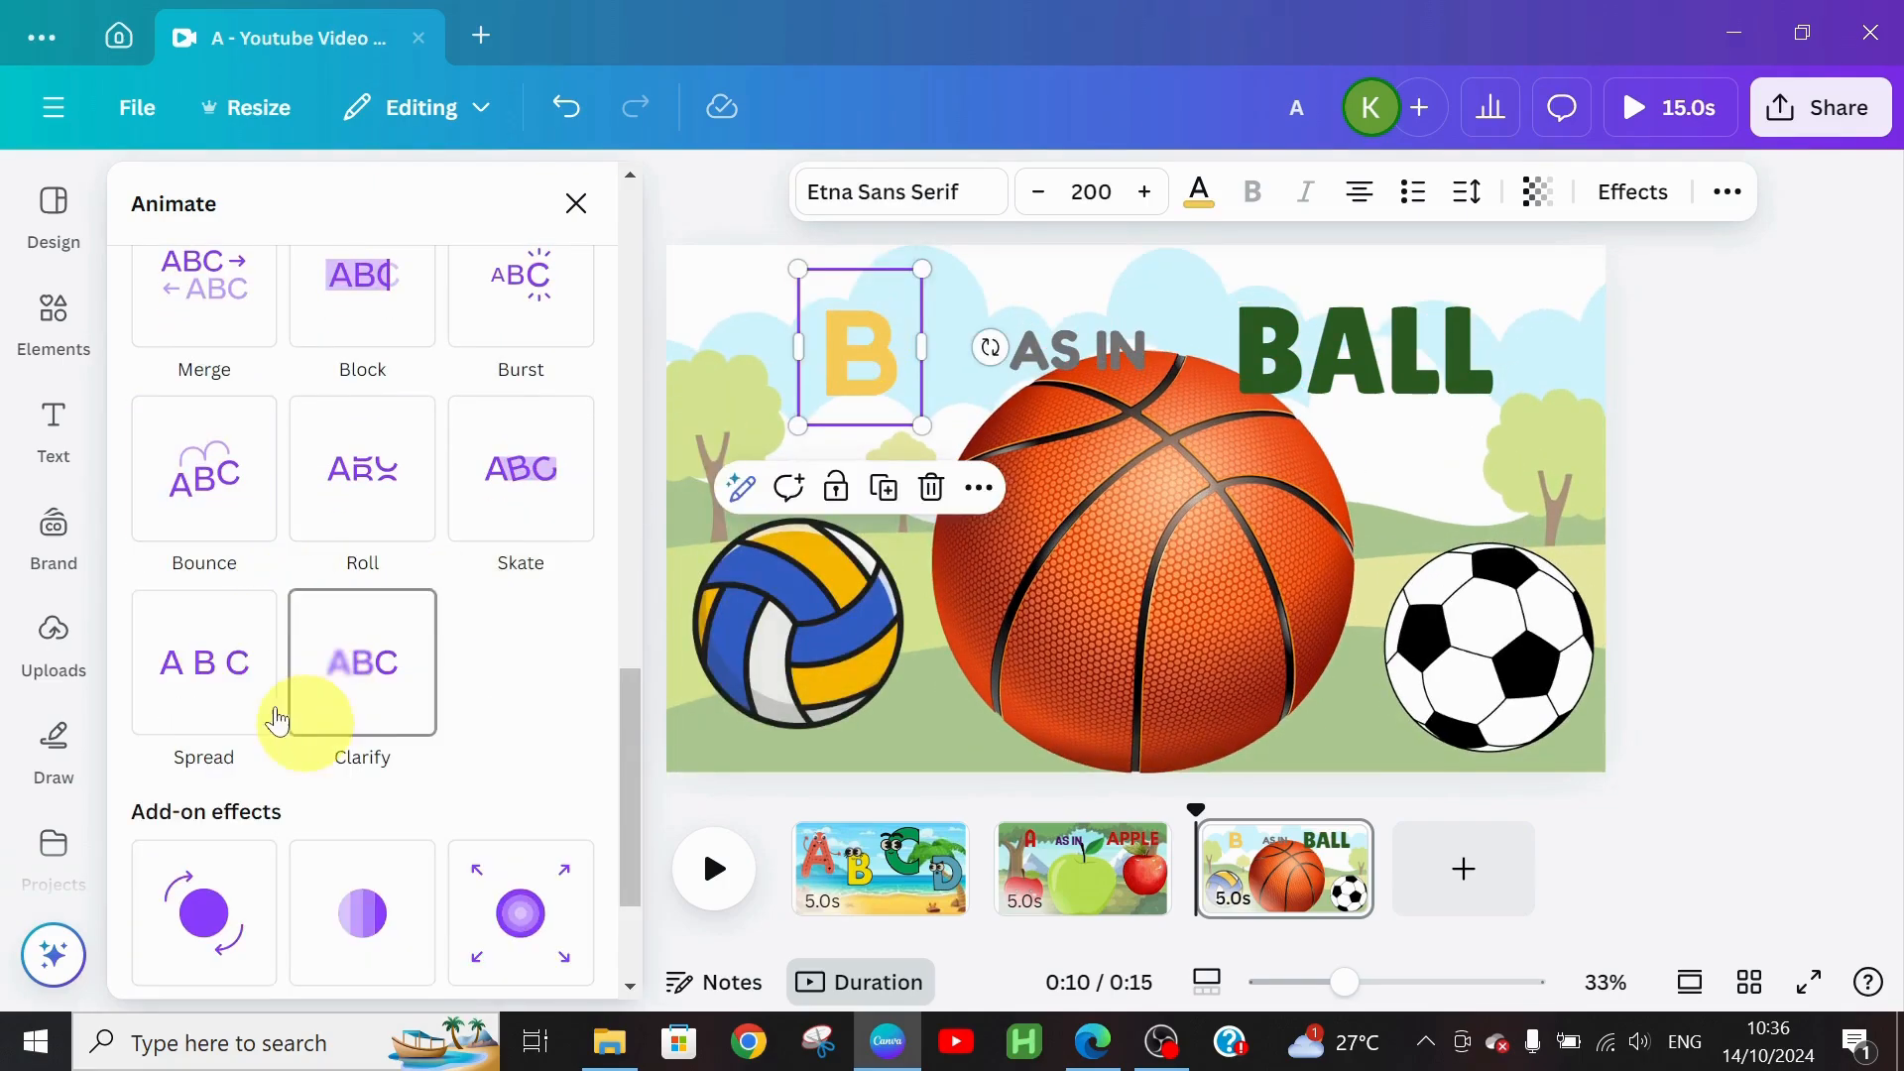
pyautogui.click(227, 540)
pyautogui.click(304, 710)
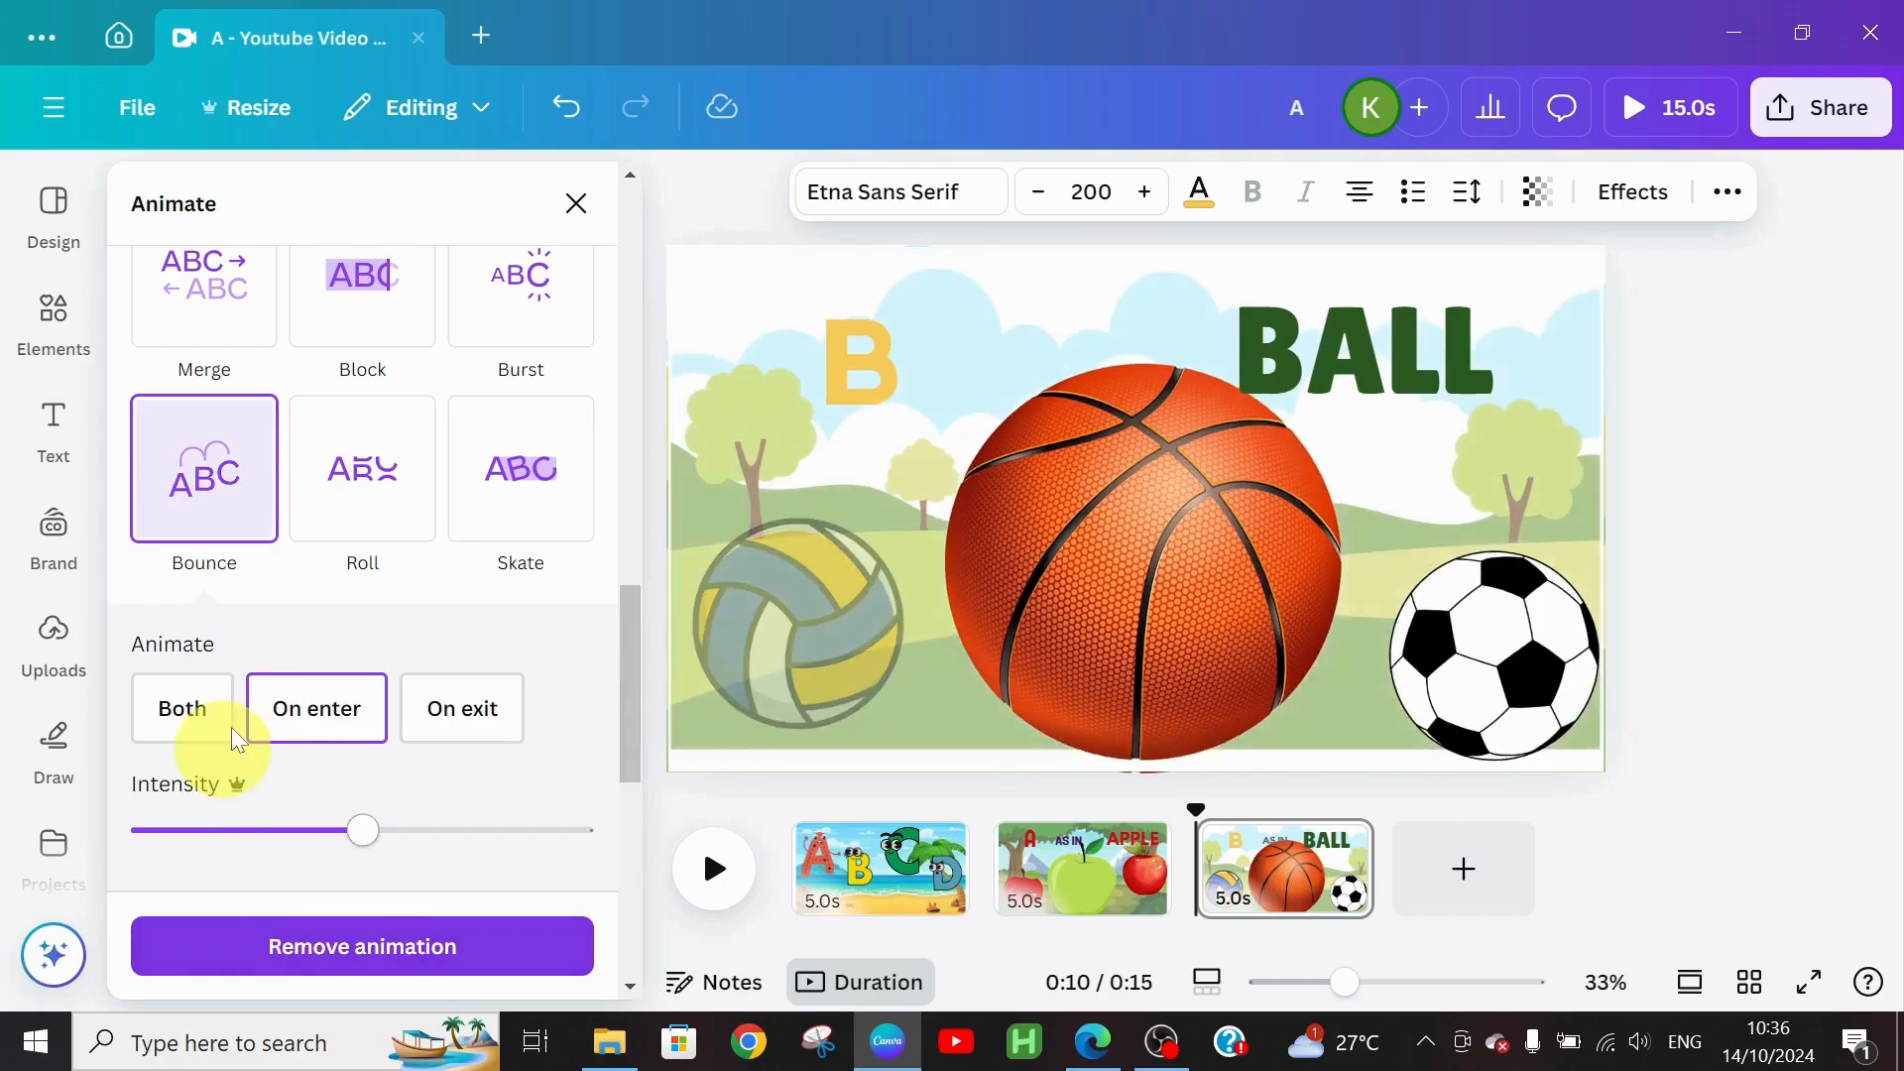
pyautogui.click(187, 724)
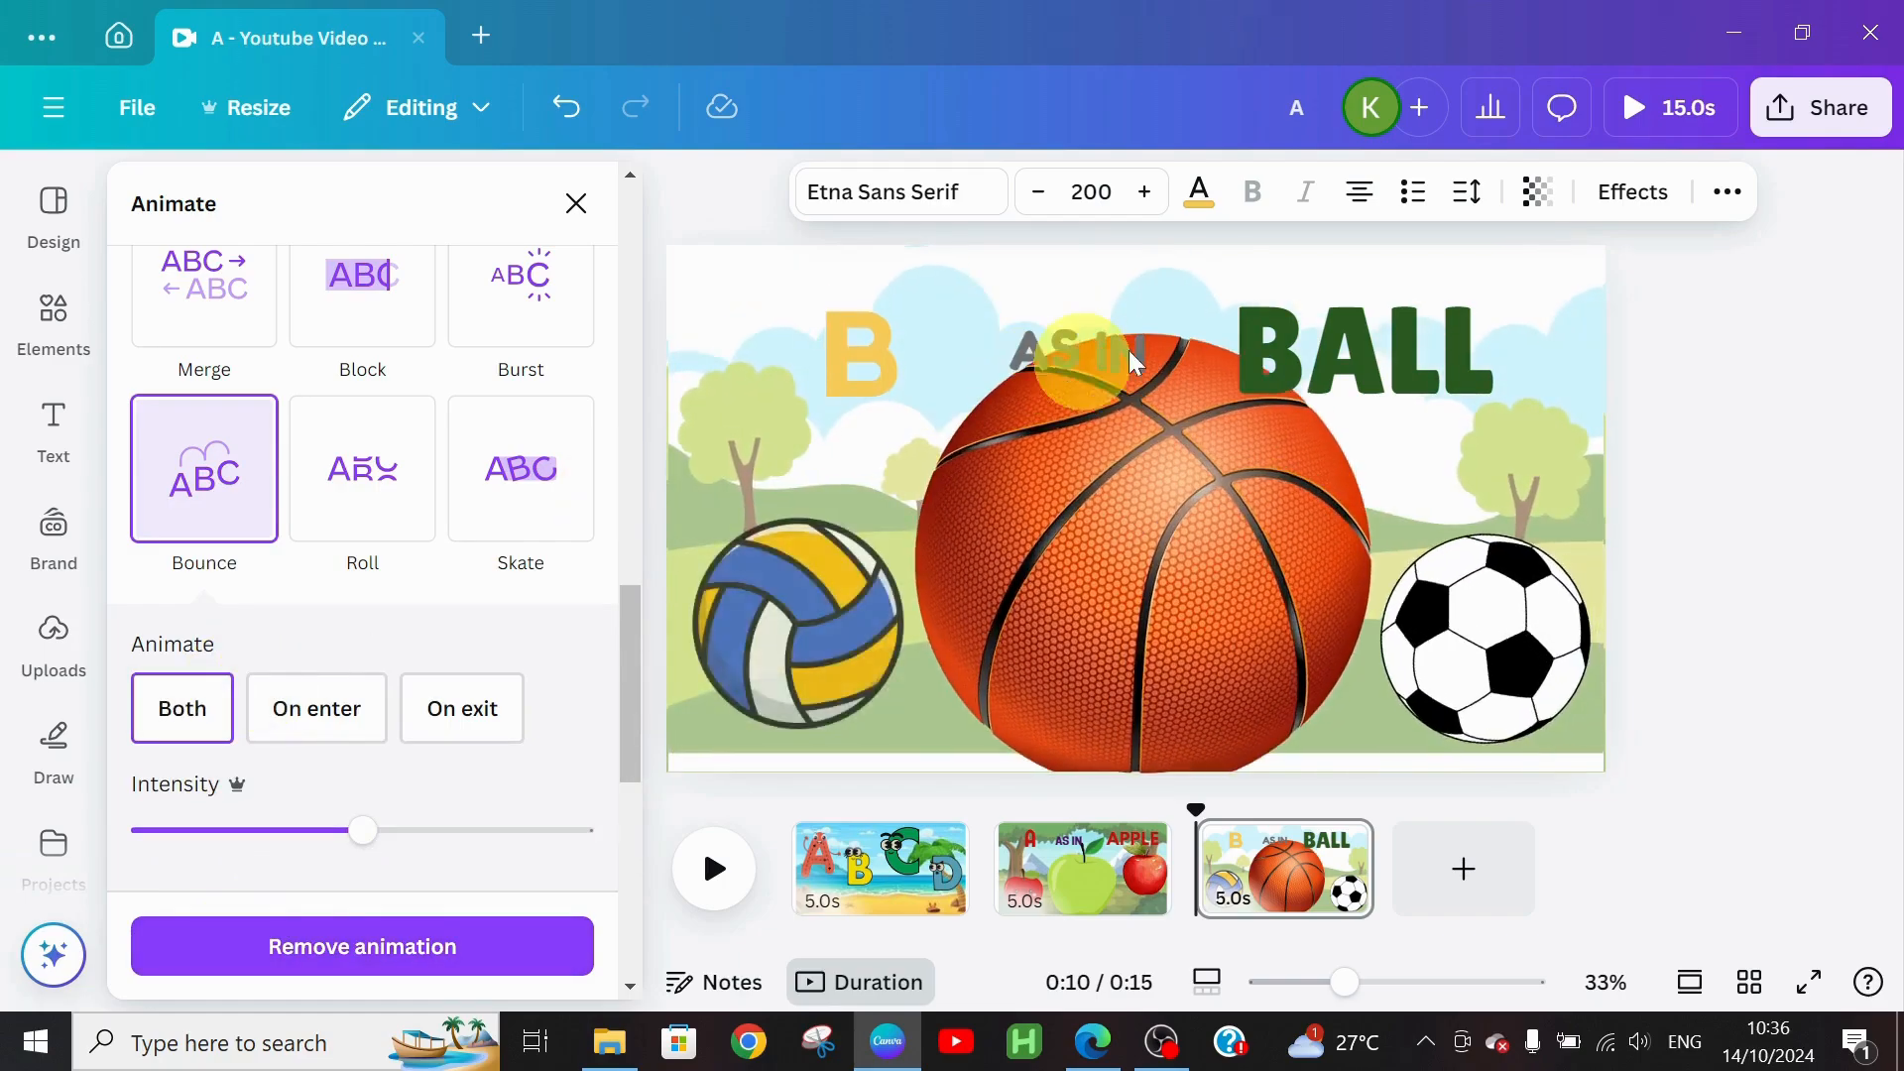
pyautogui.click(1336, 342)
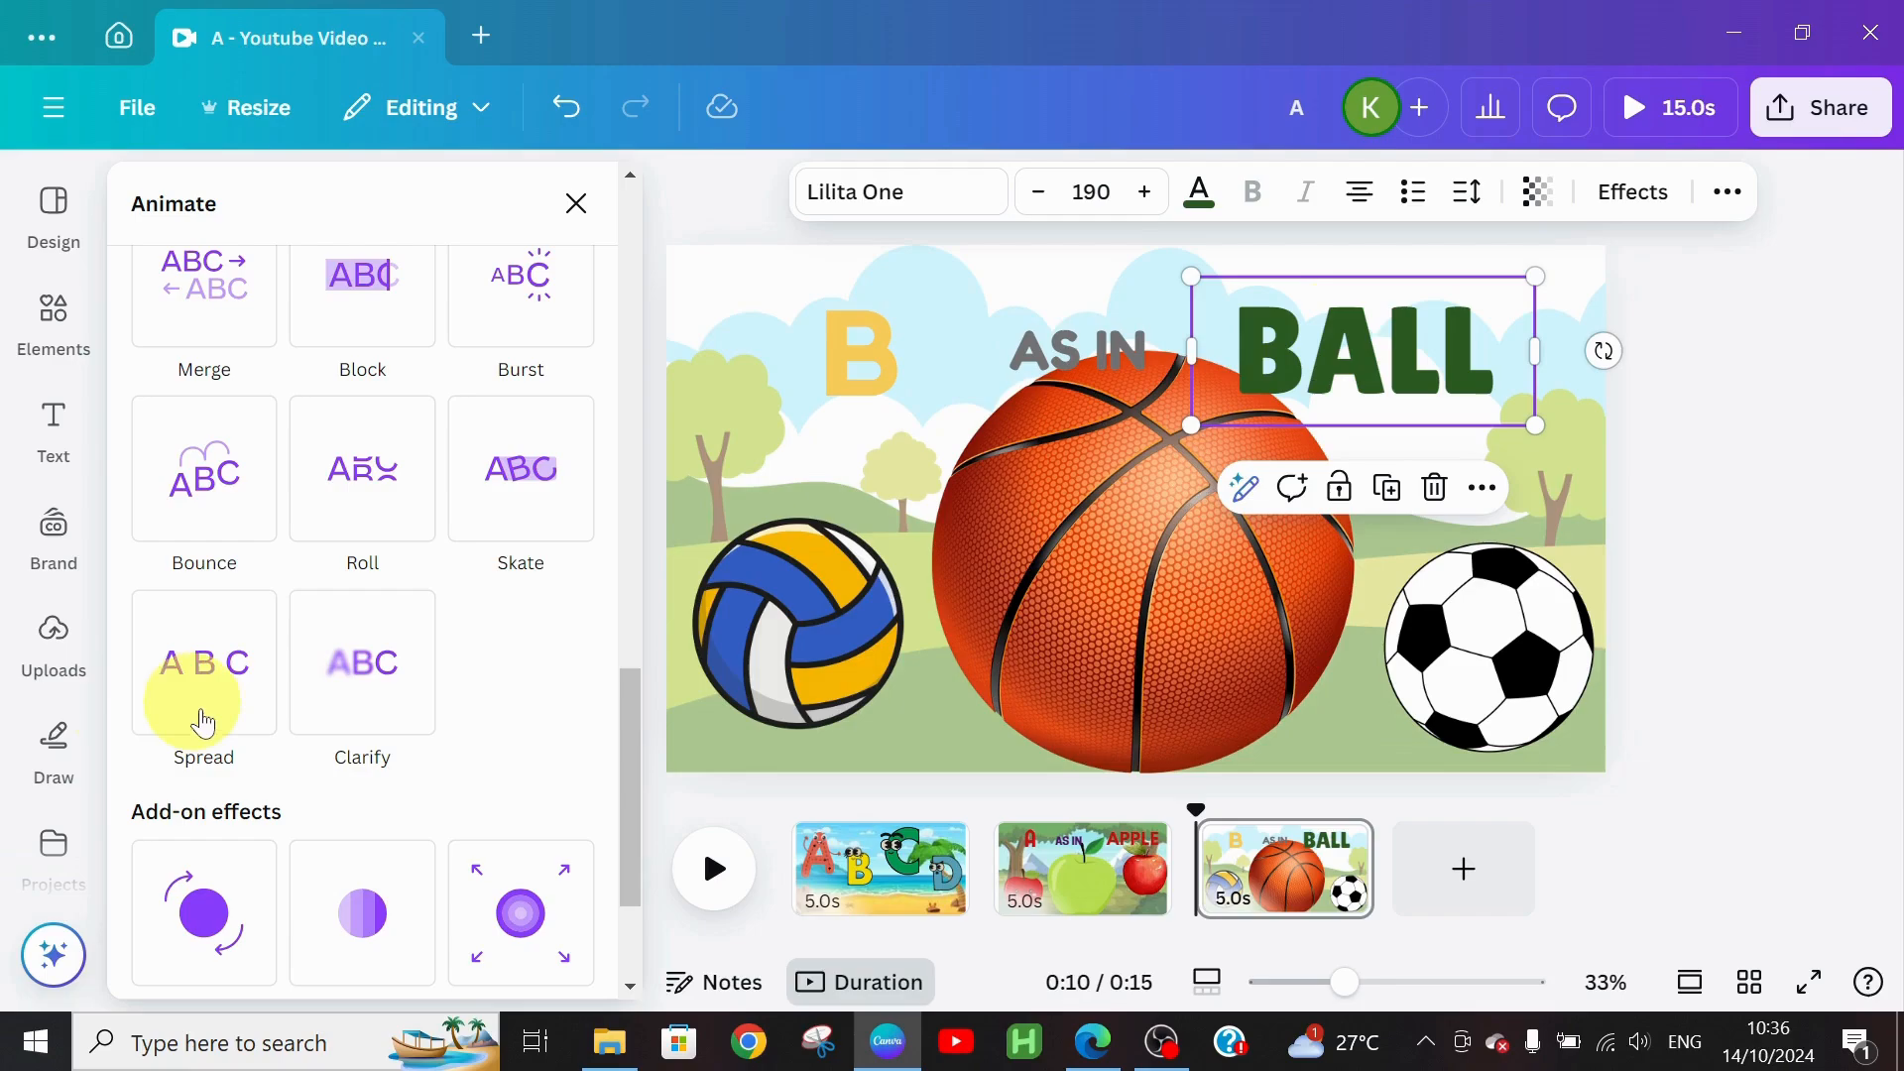
pyautogui.click(220, 491)
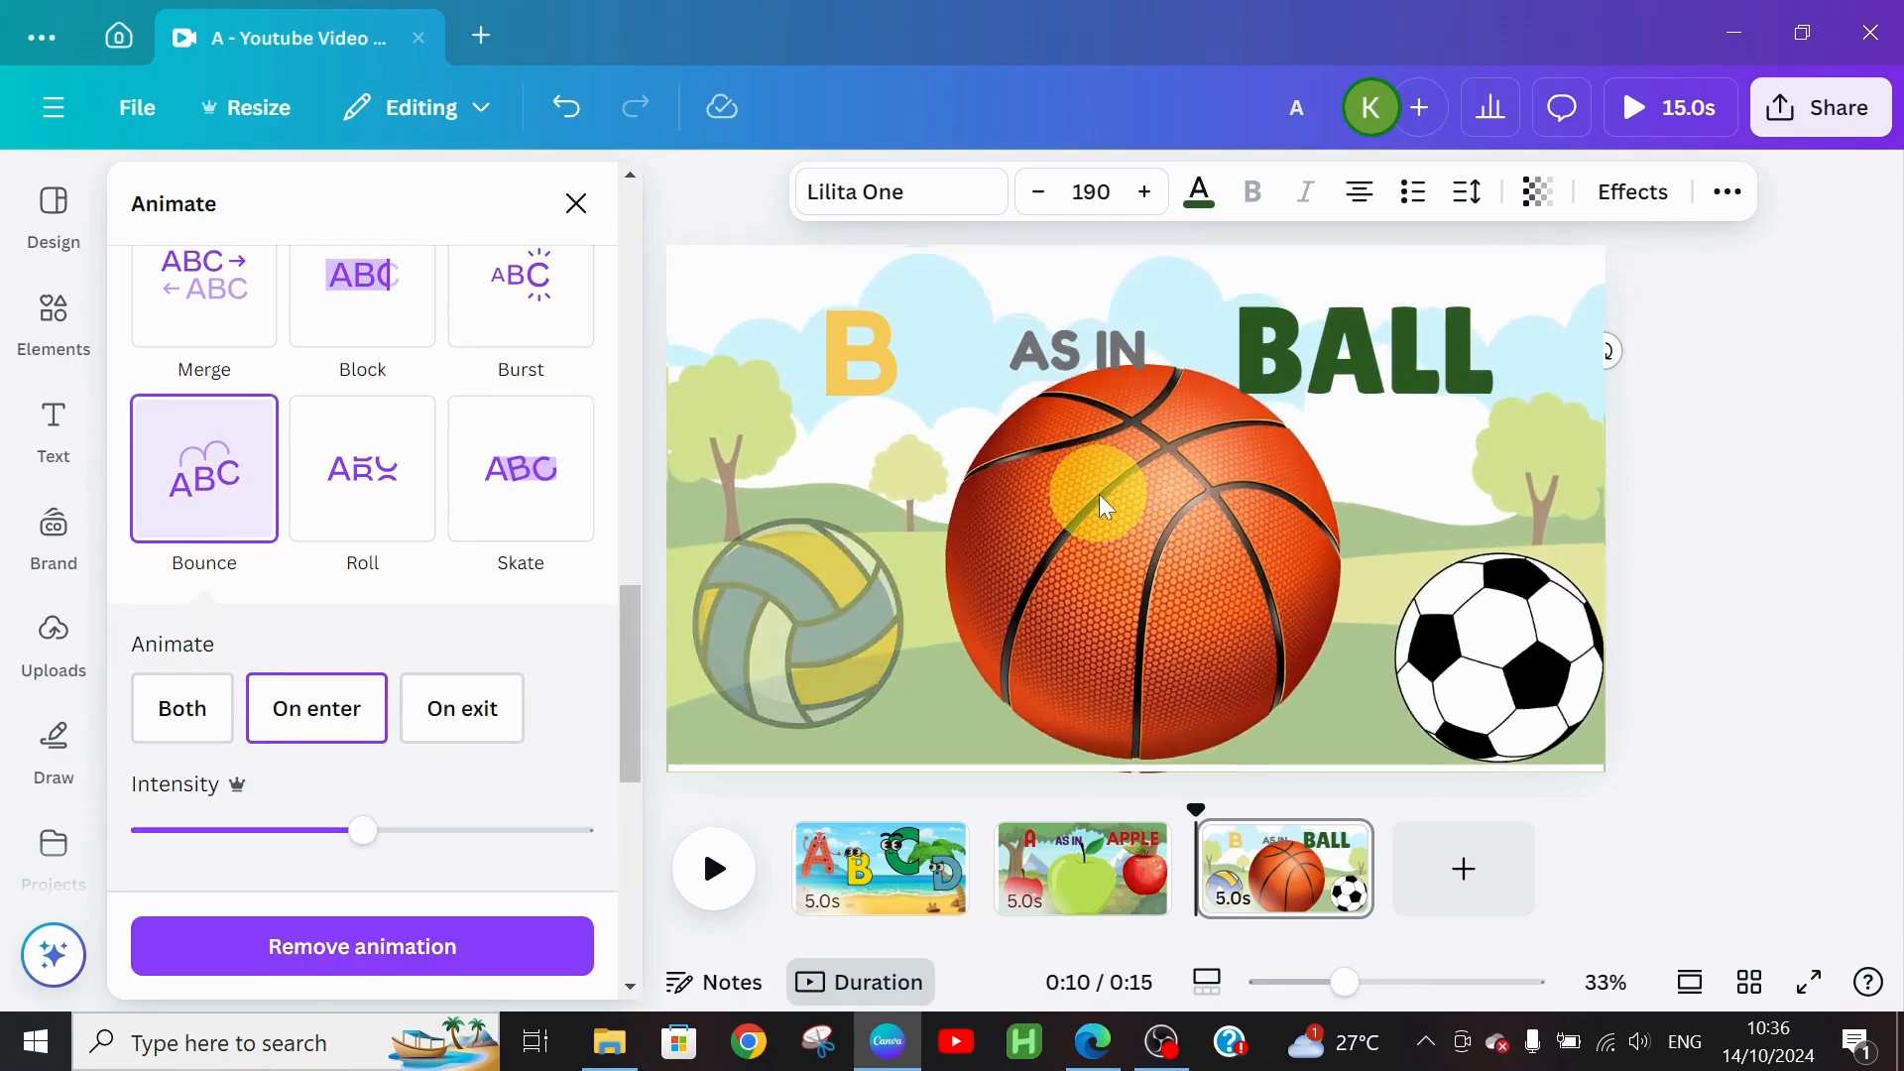
# Step: Move the "AS IN", "B" and "BALL" texts higher above the basketball and play the video preview
pyautogui.click(1101, 357)
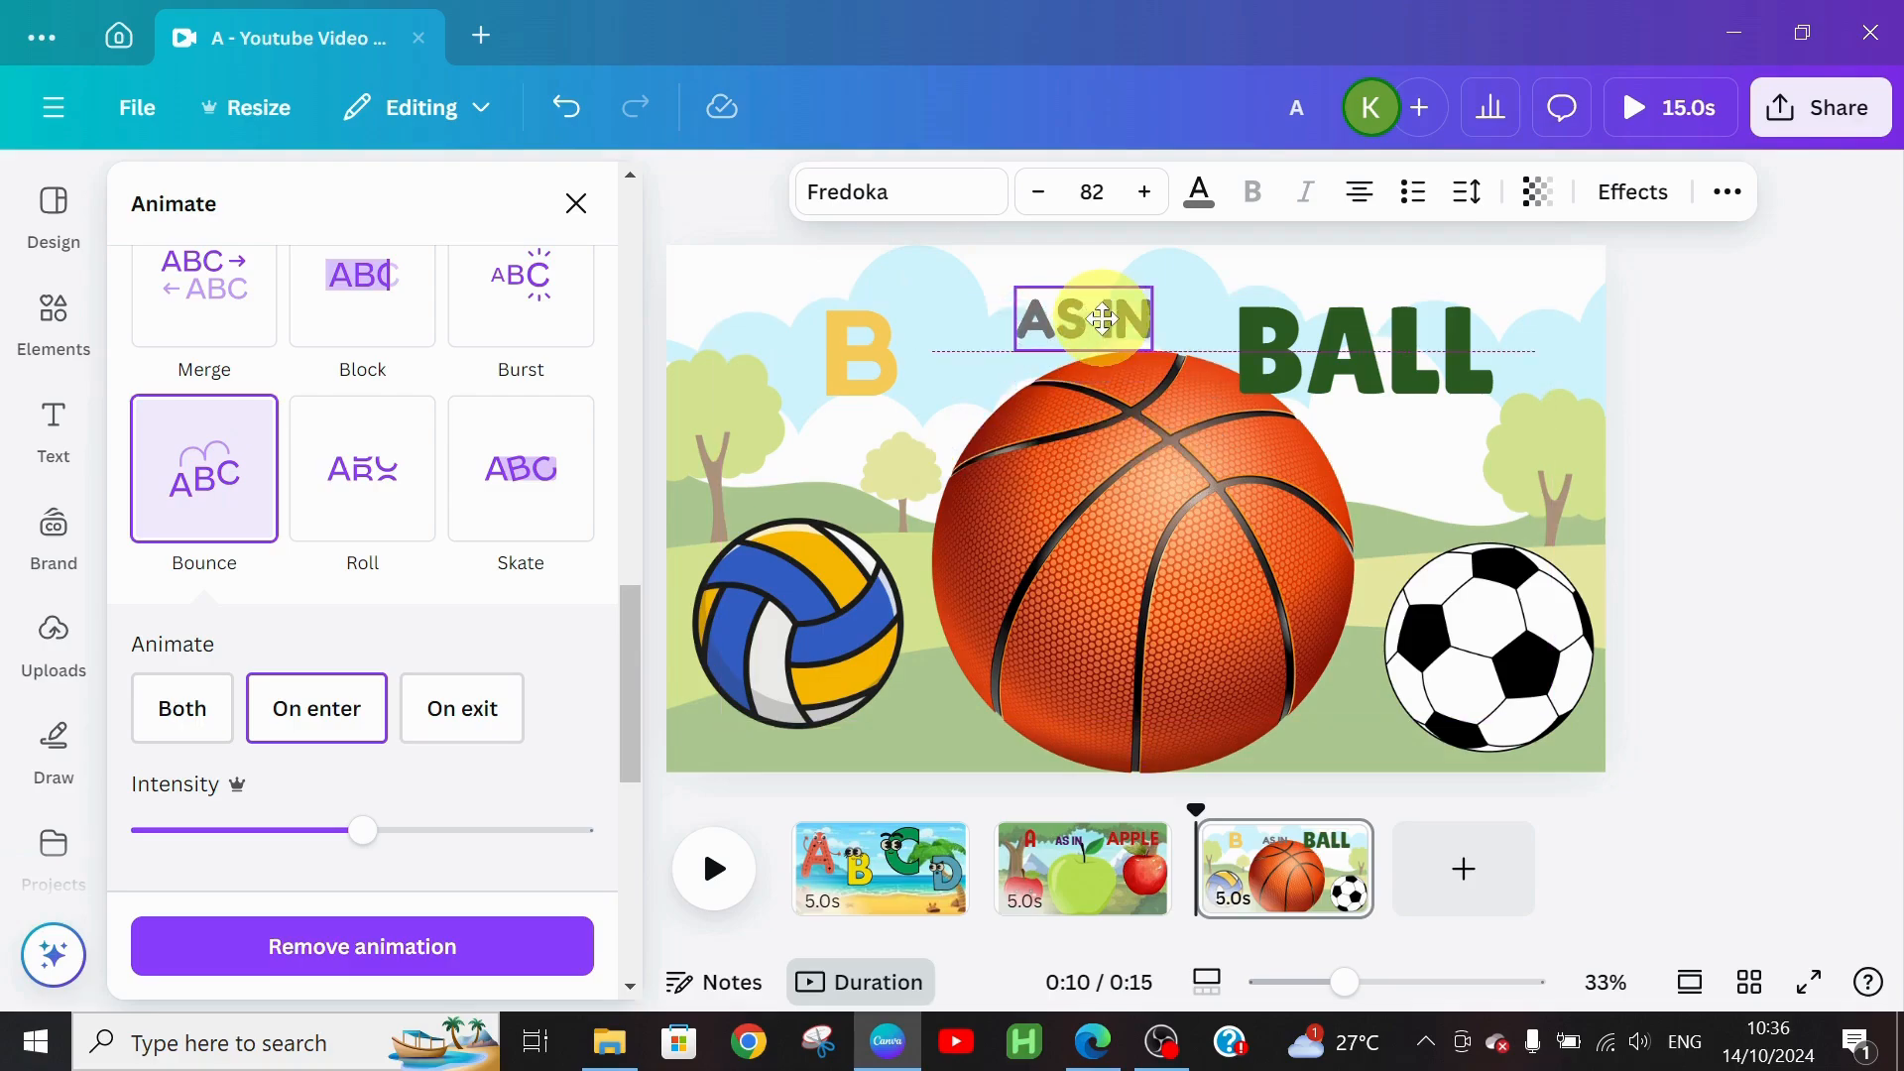
pyautogui.moveTo(874, 398); pyautogui.dragTo(868, 352)
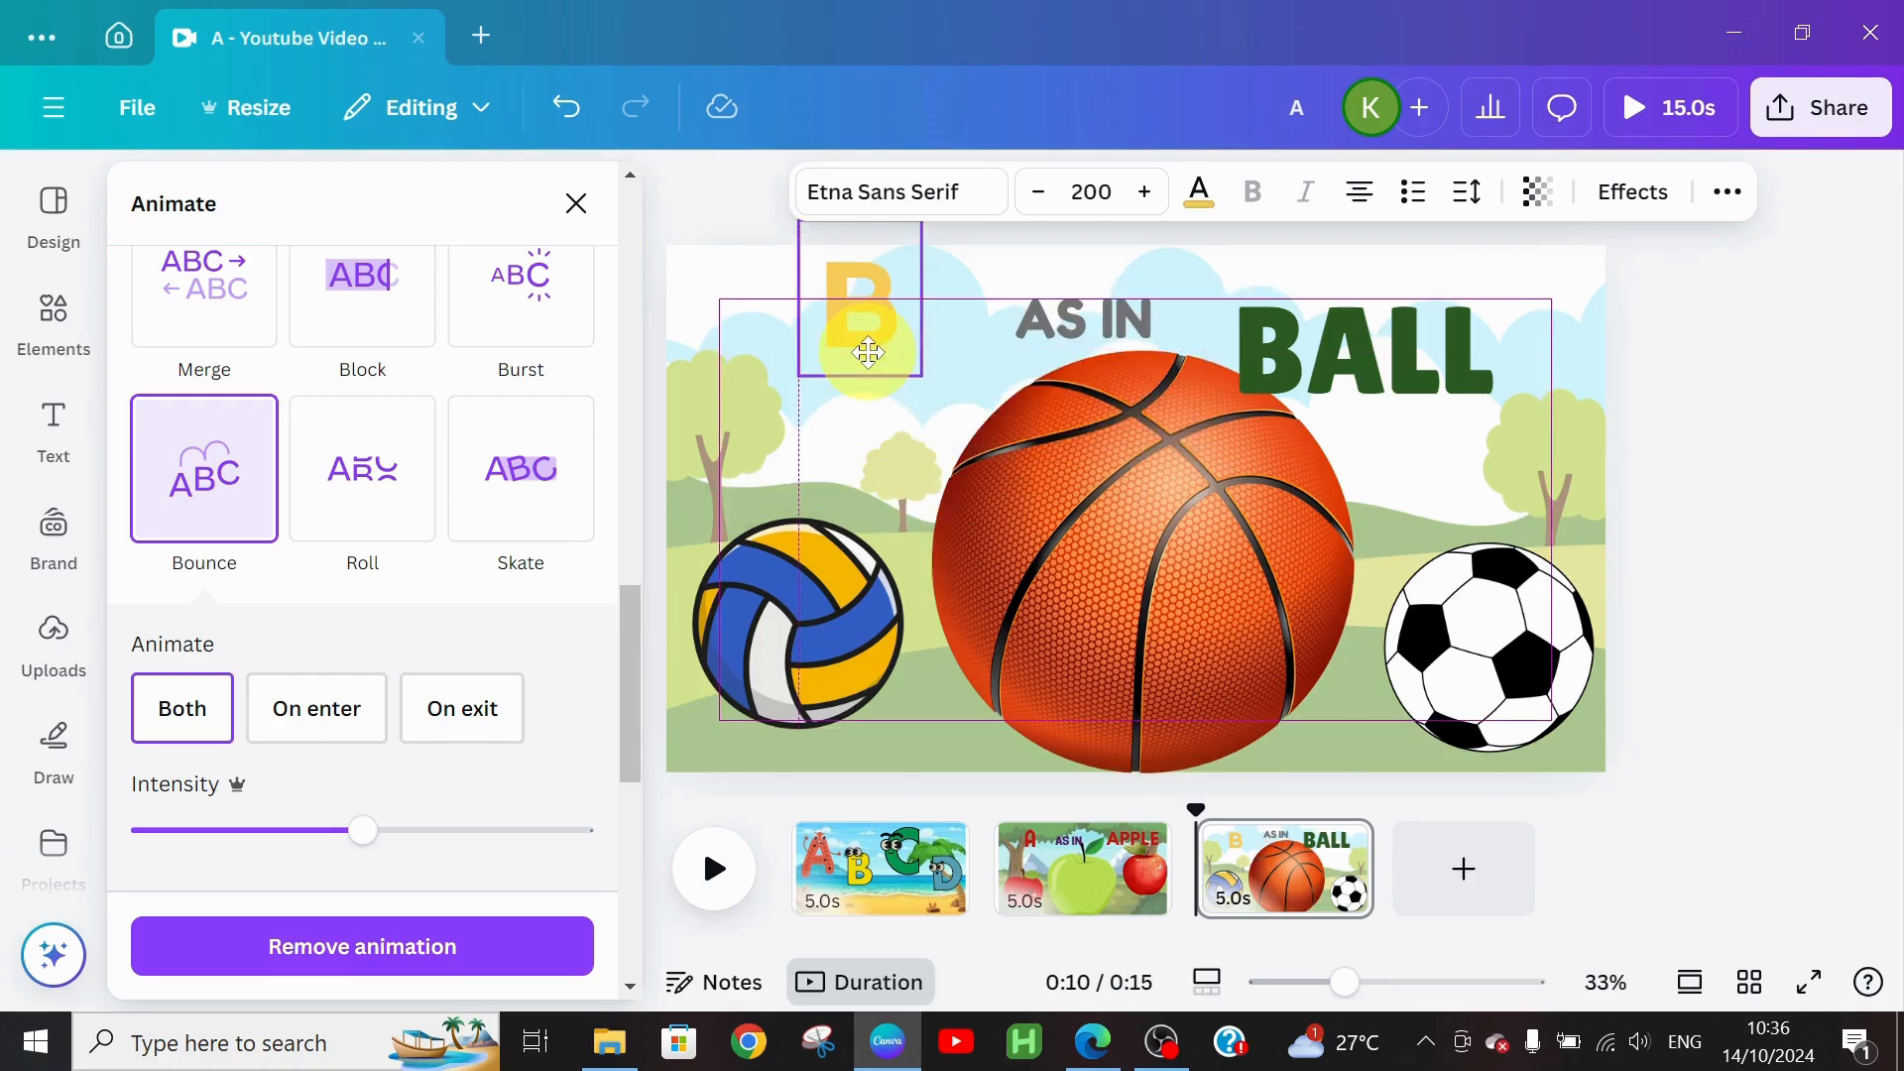
pyautogui.moveTo(1431, 399); pyautogui.dragTo(1456, 365)
pyautogui.click(1186, 680)
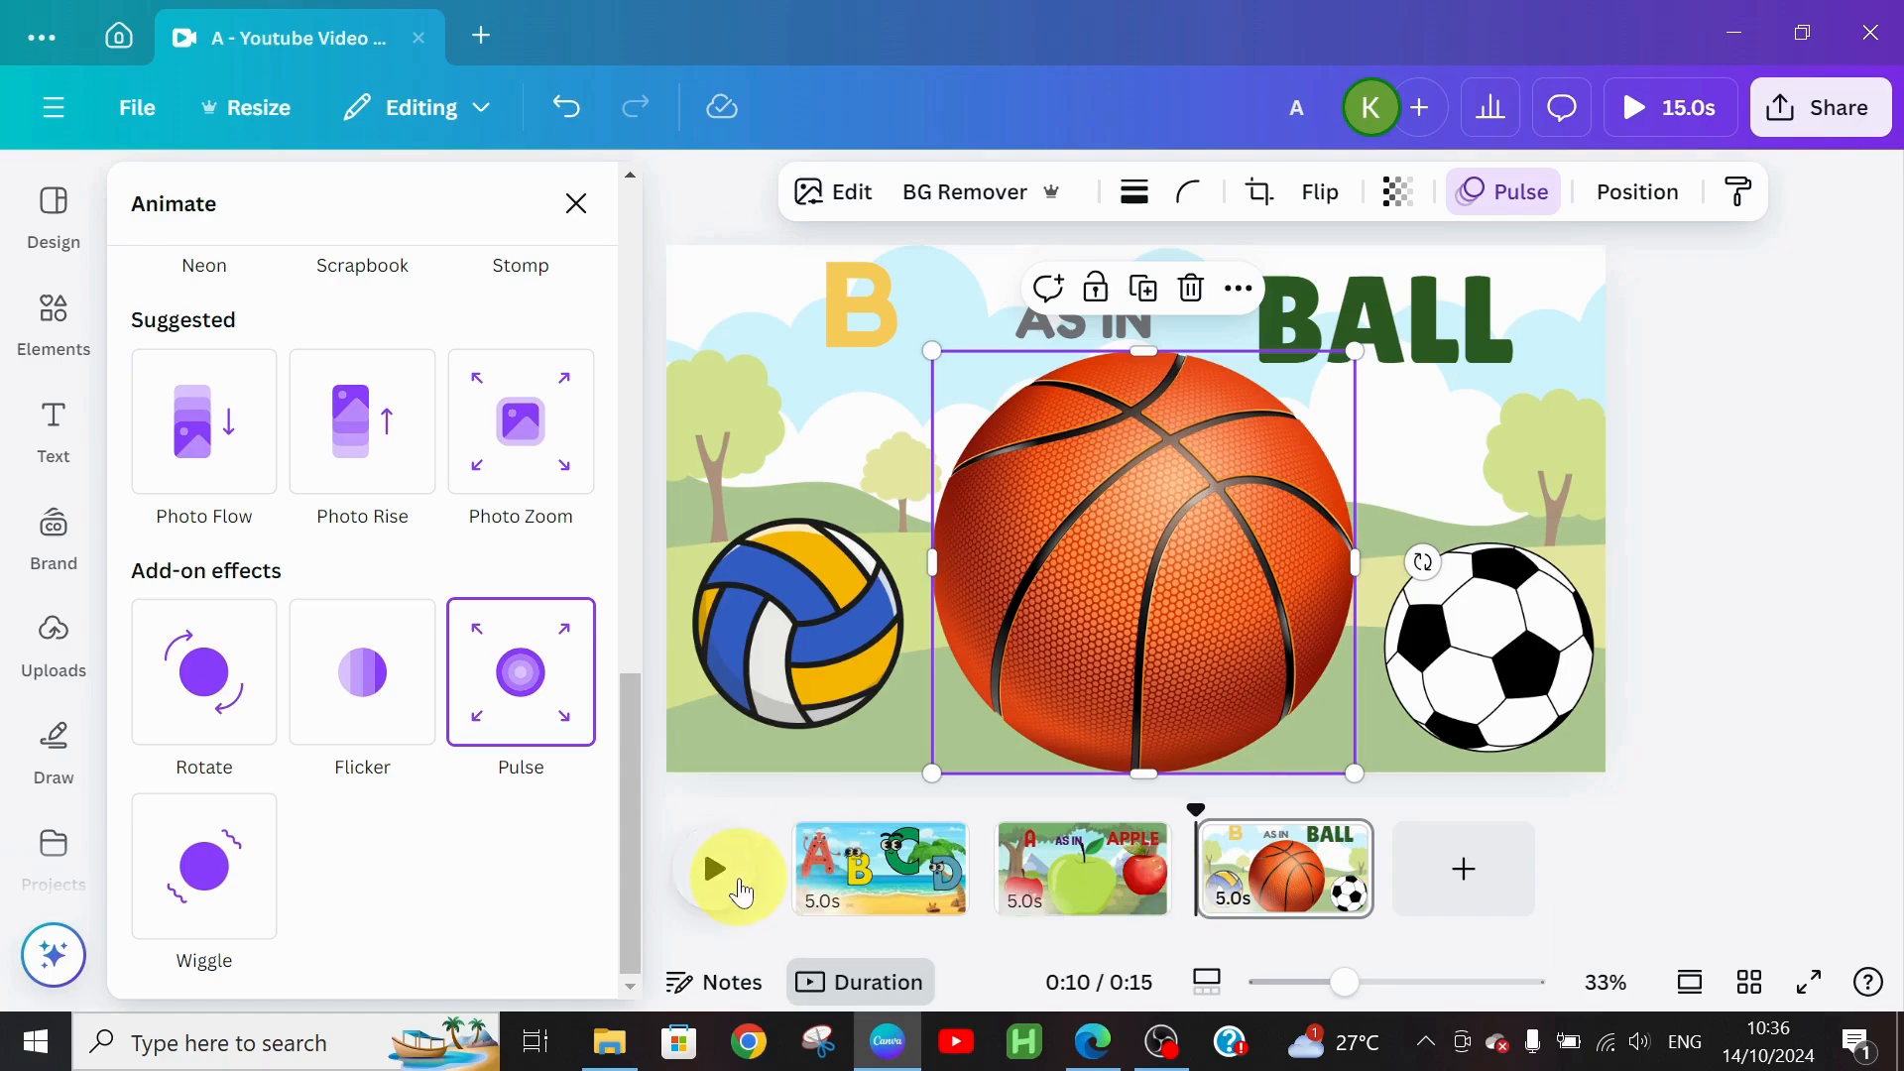
pyautogui.click(694, 871)
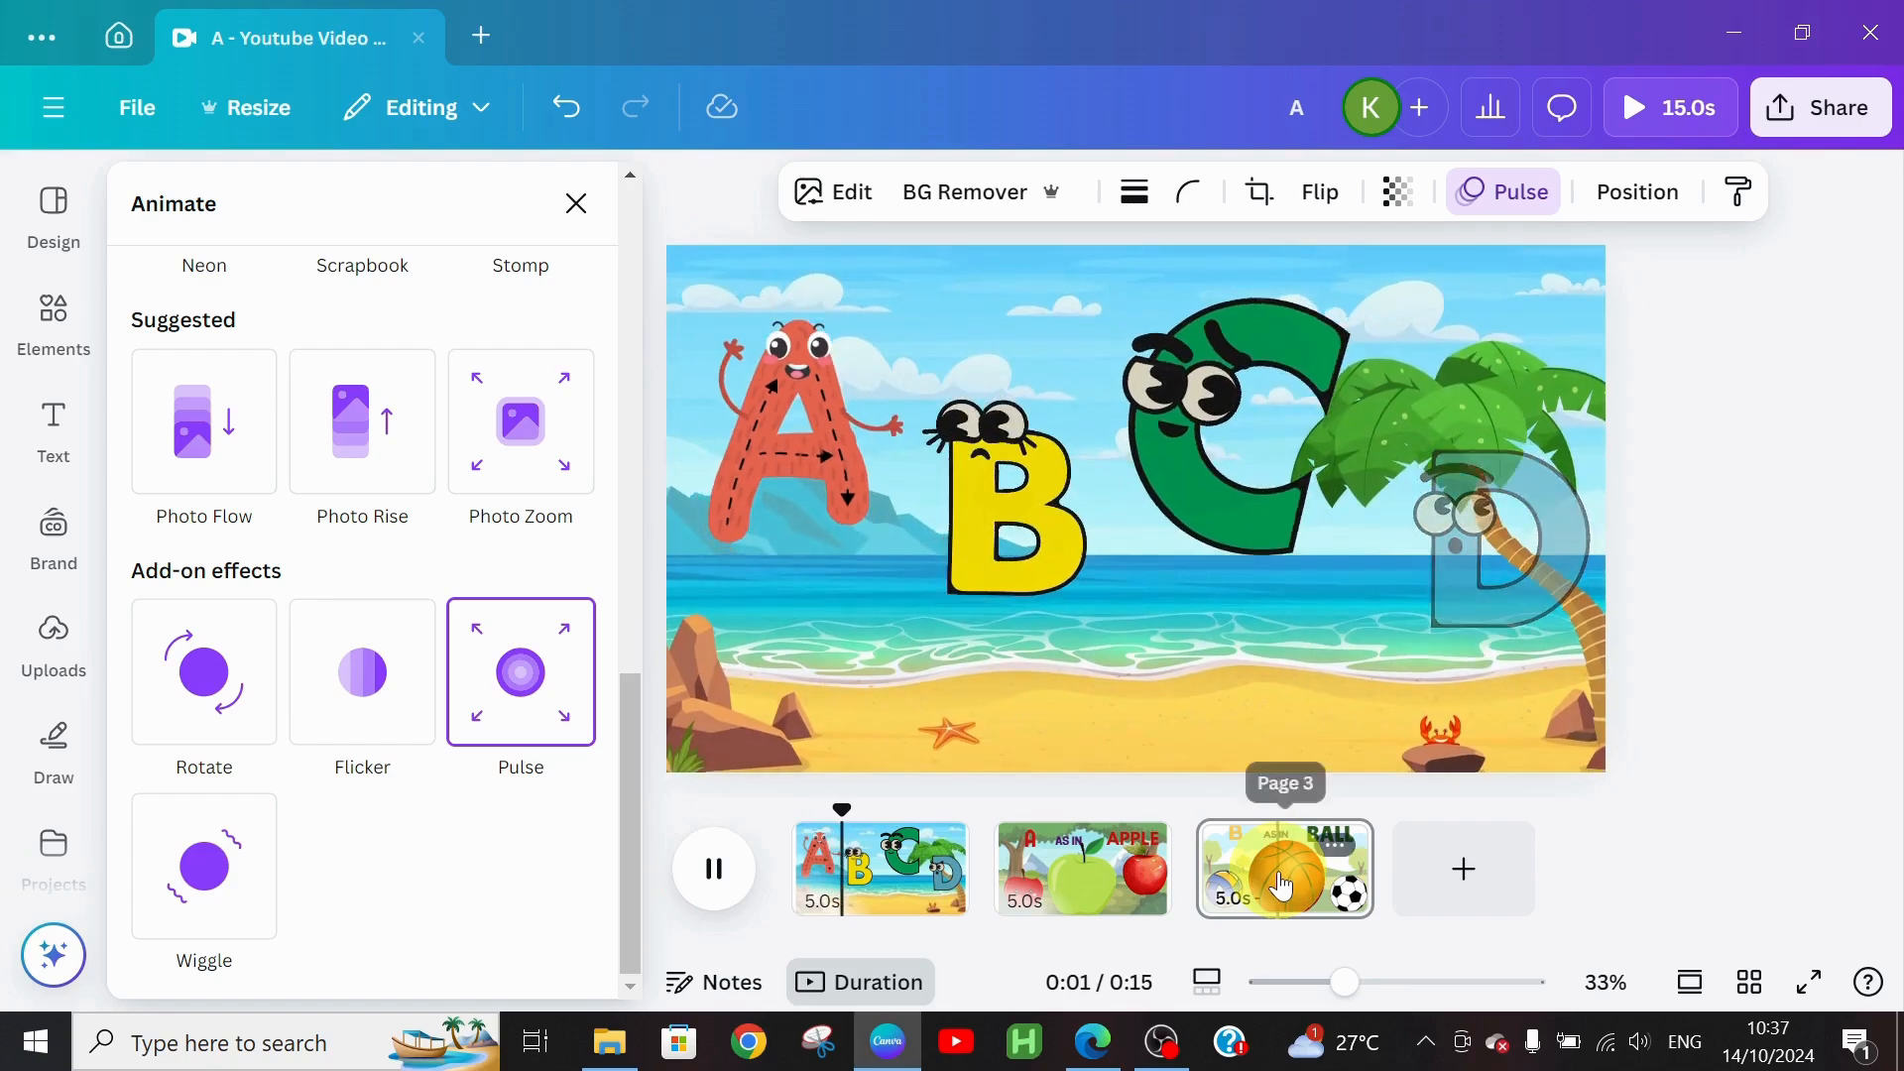
# Step: Create a custom animation for the volleyball on page 3 by tracing a motion path across the canvas
pyautogui.click(793, 722)
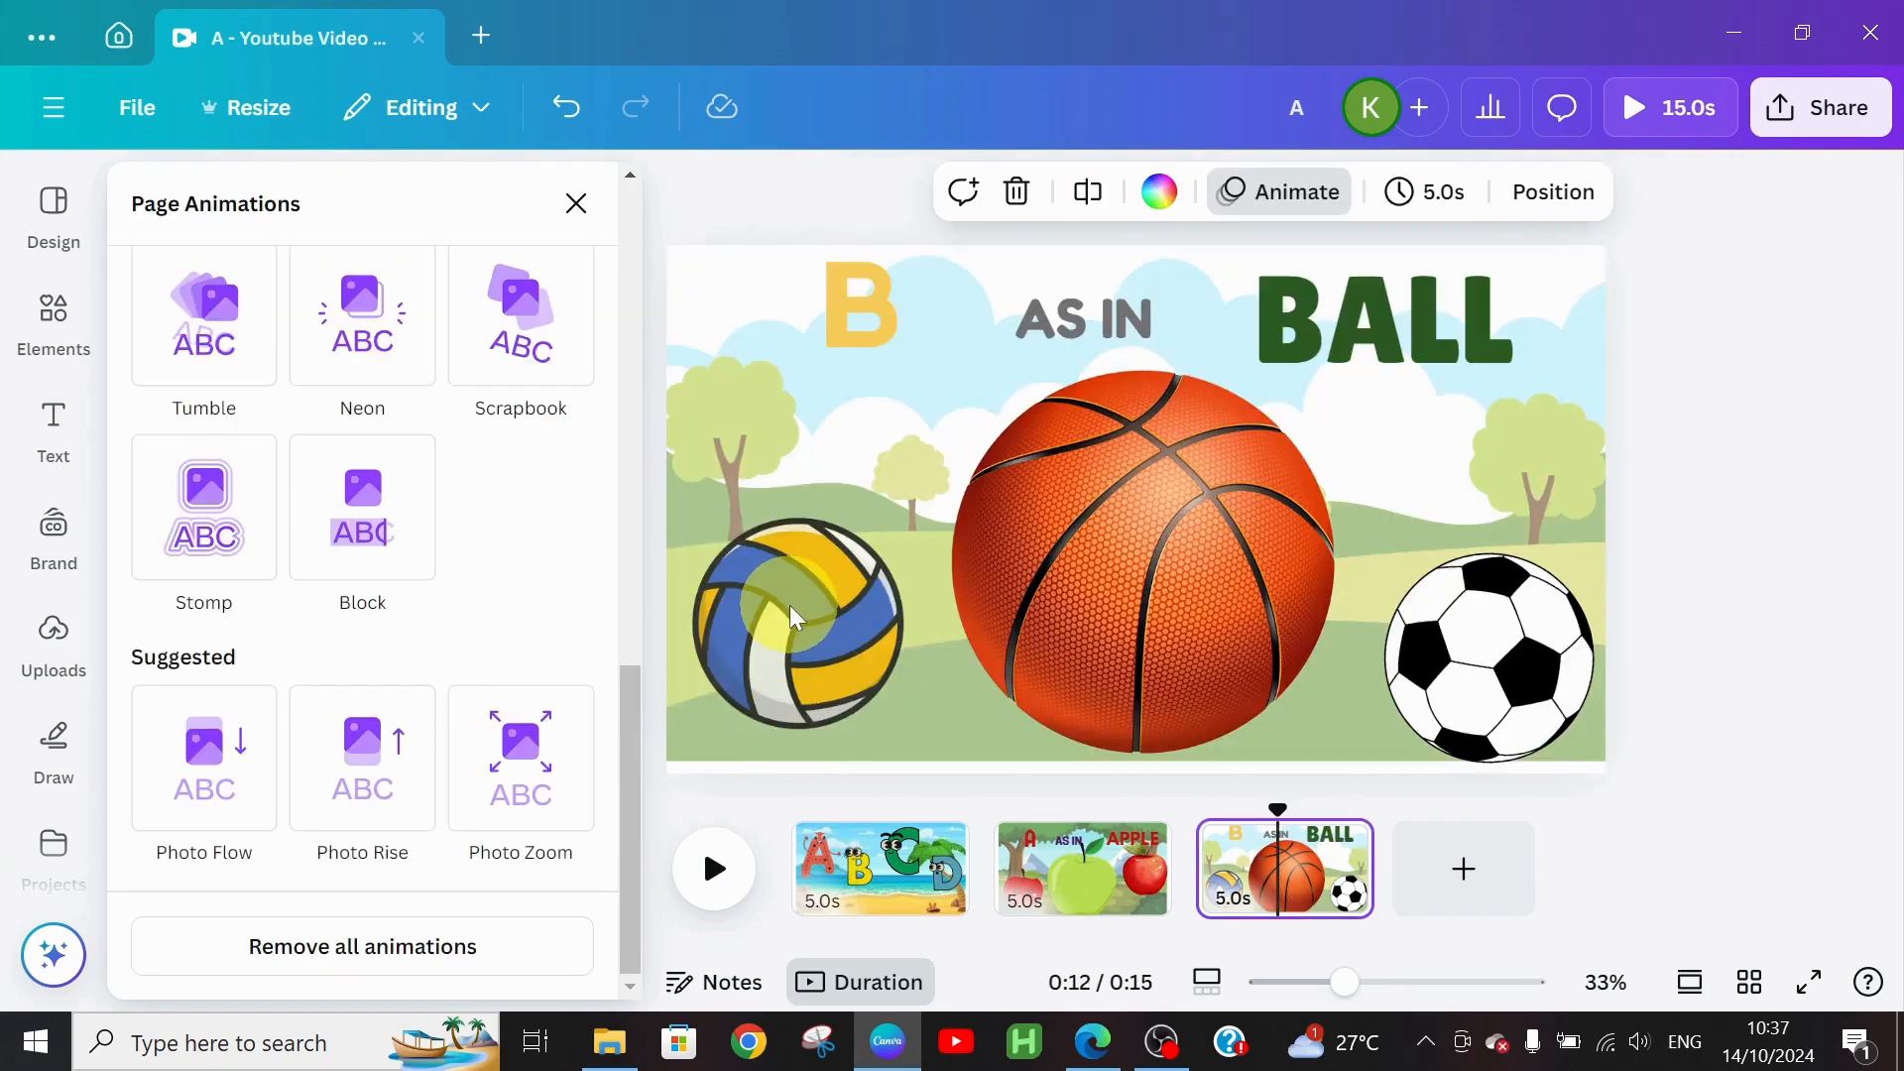
pyautogui.click(790, 607)
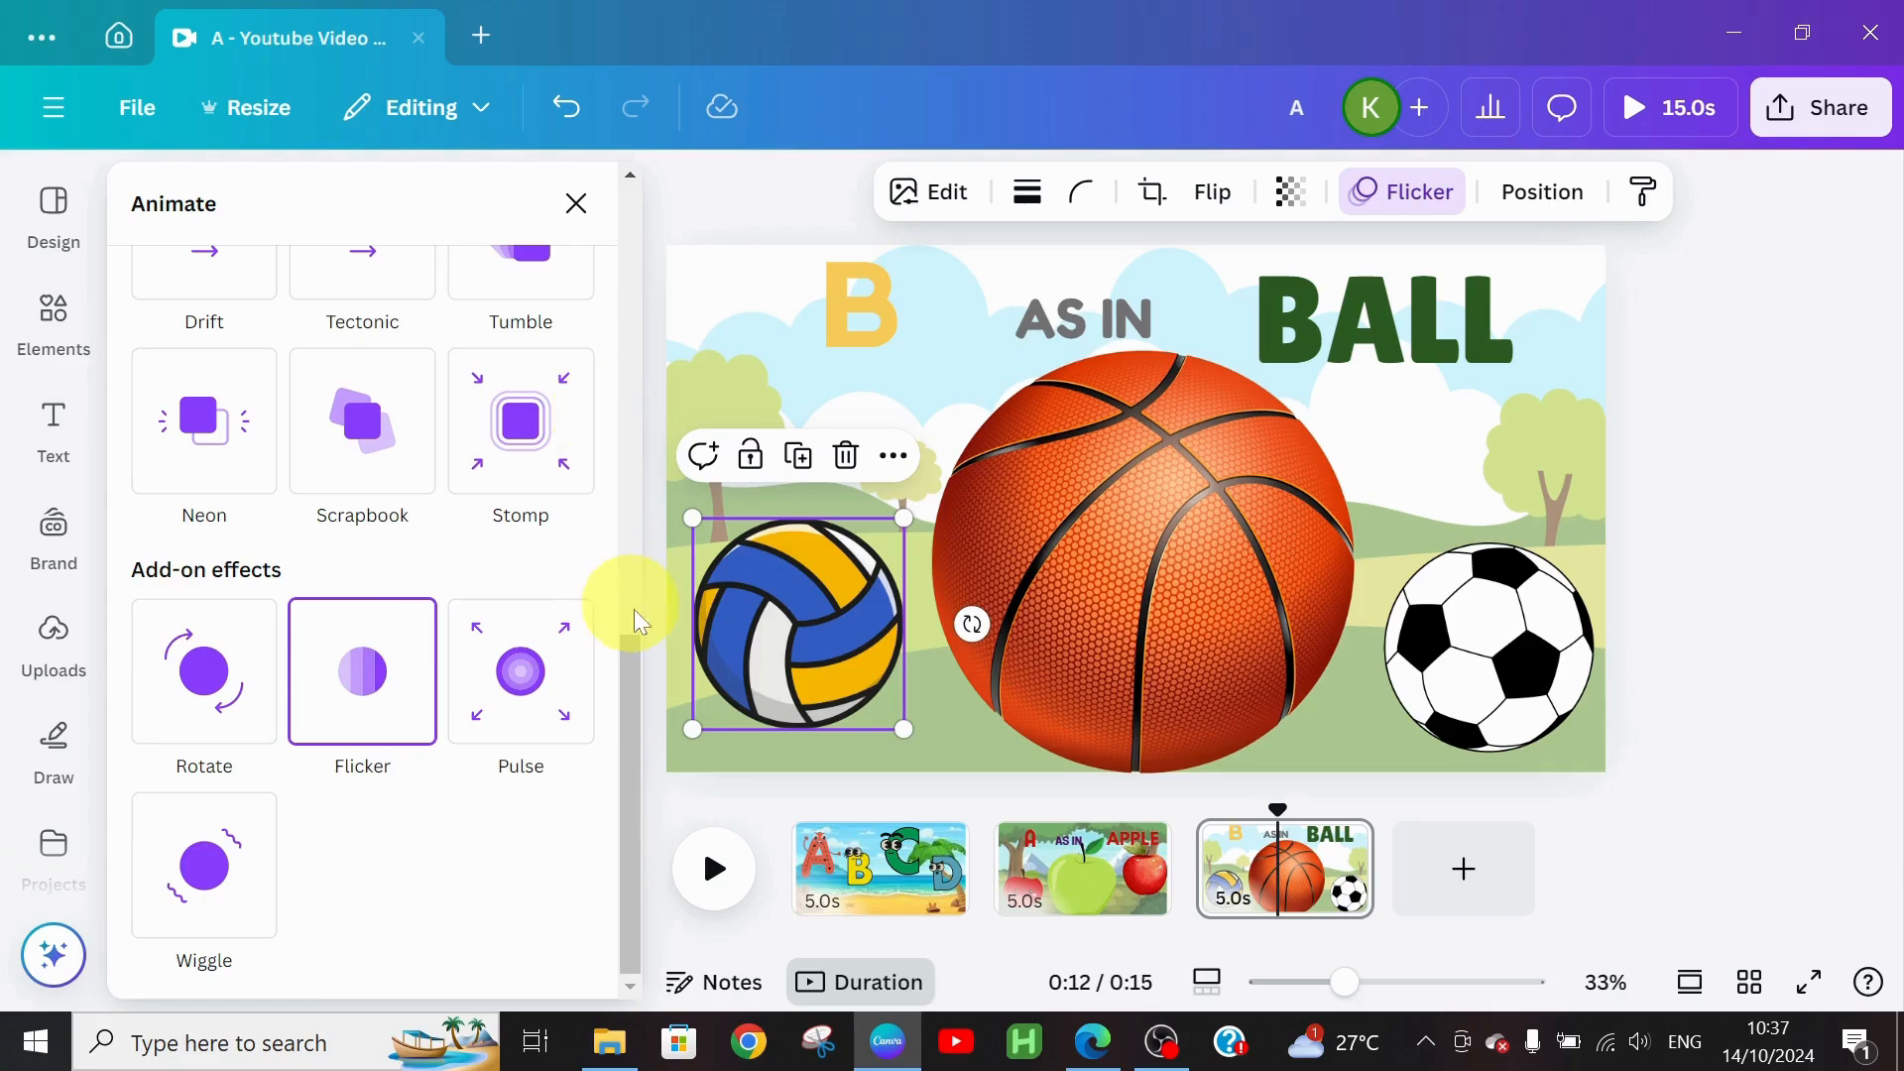
pyautogui.moveTo(633, 669); pyautogui.dragTo(650, 183)
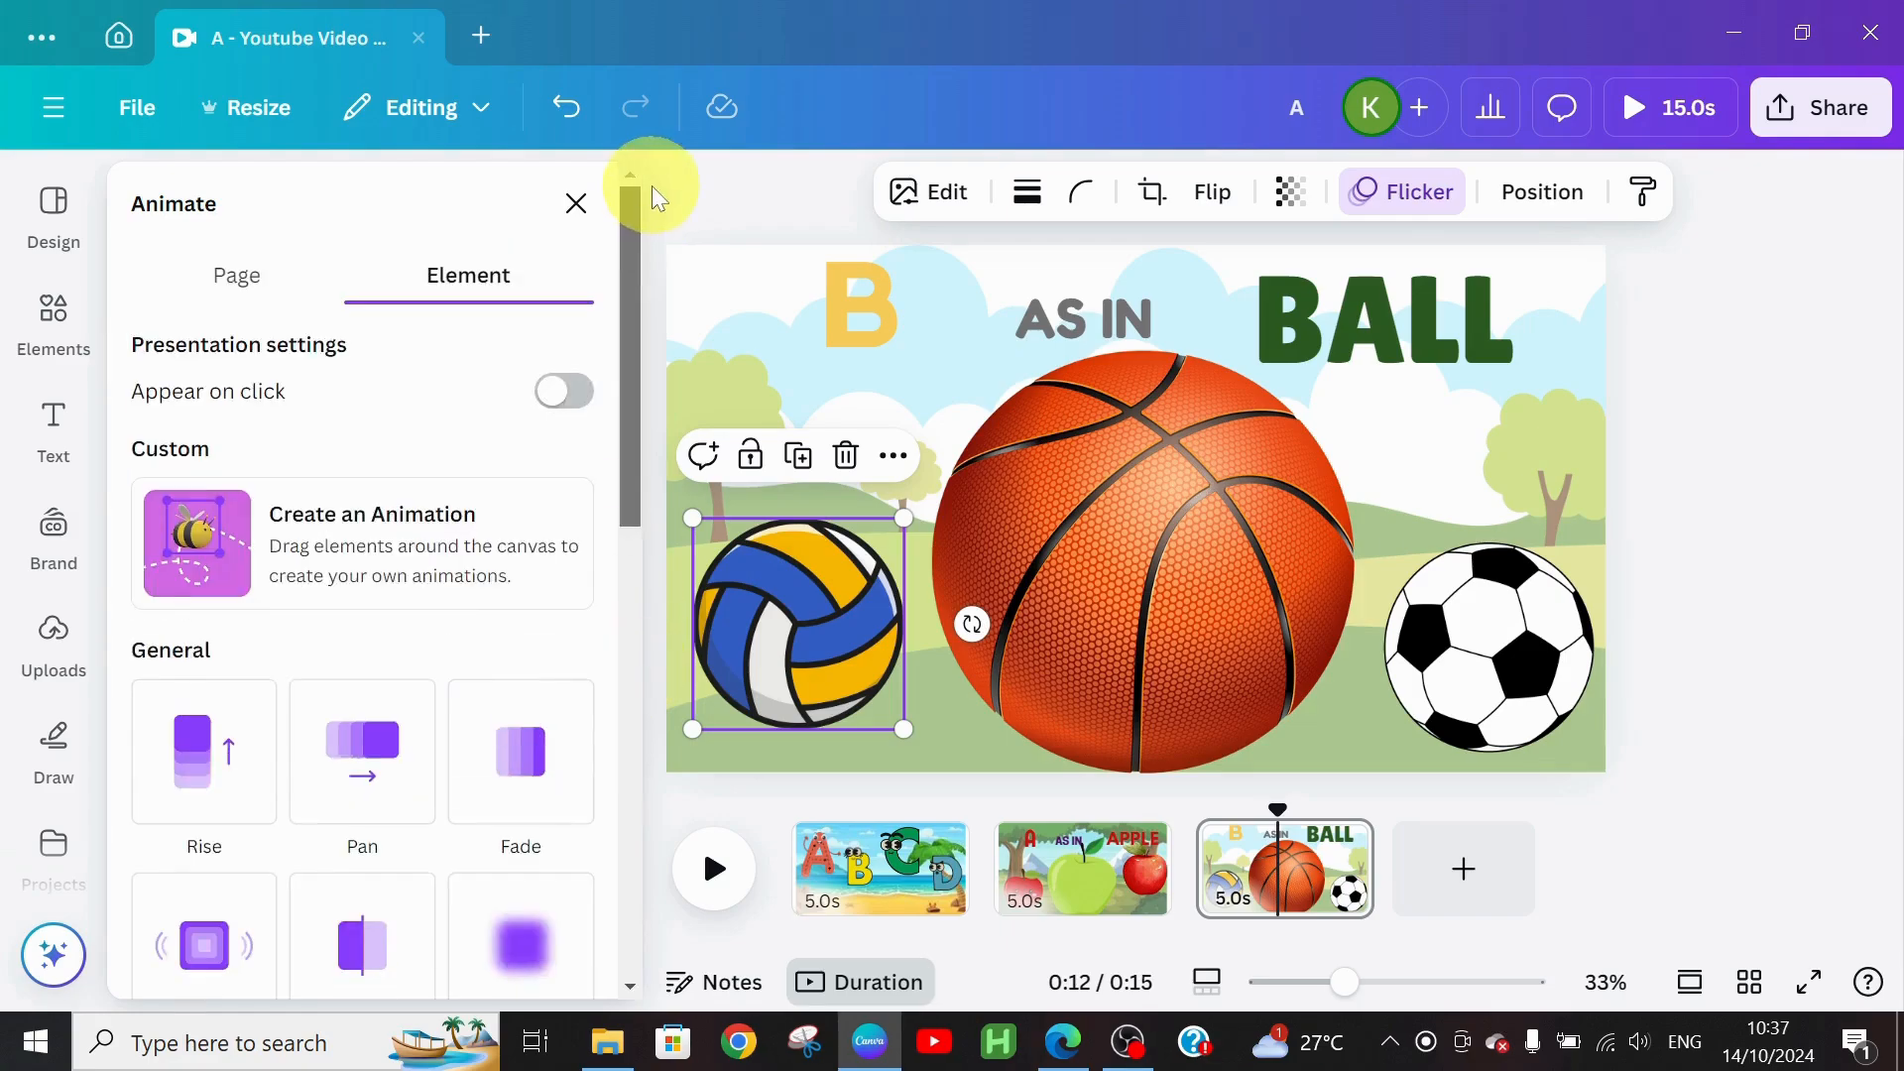
pyautogui.click(294, 555)
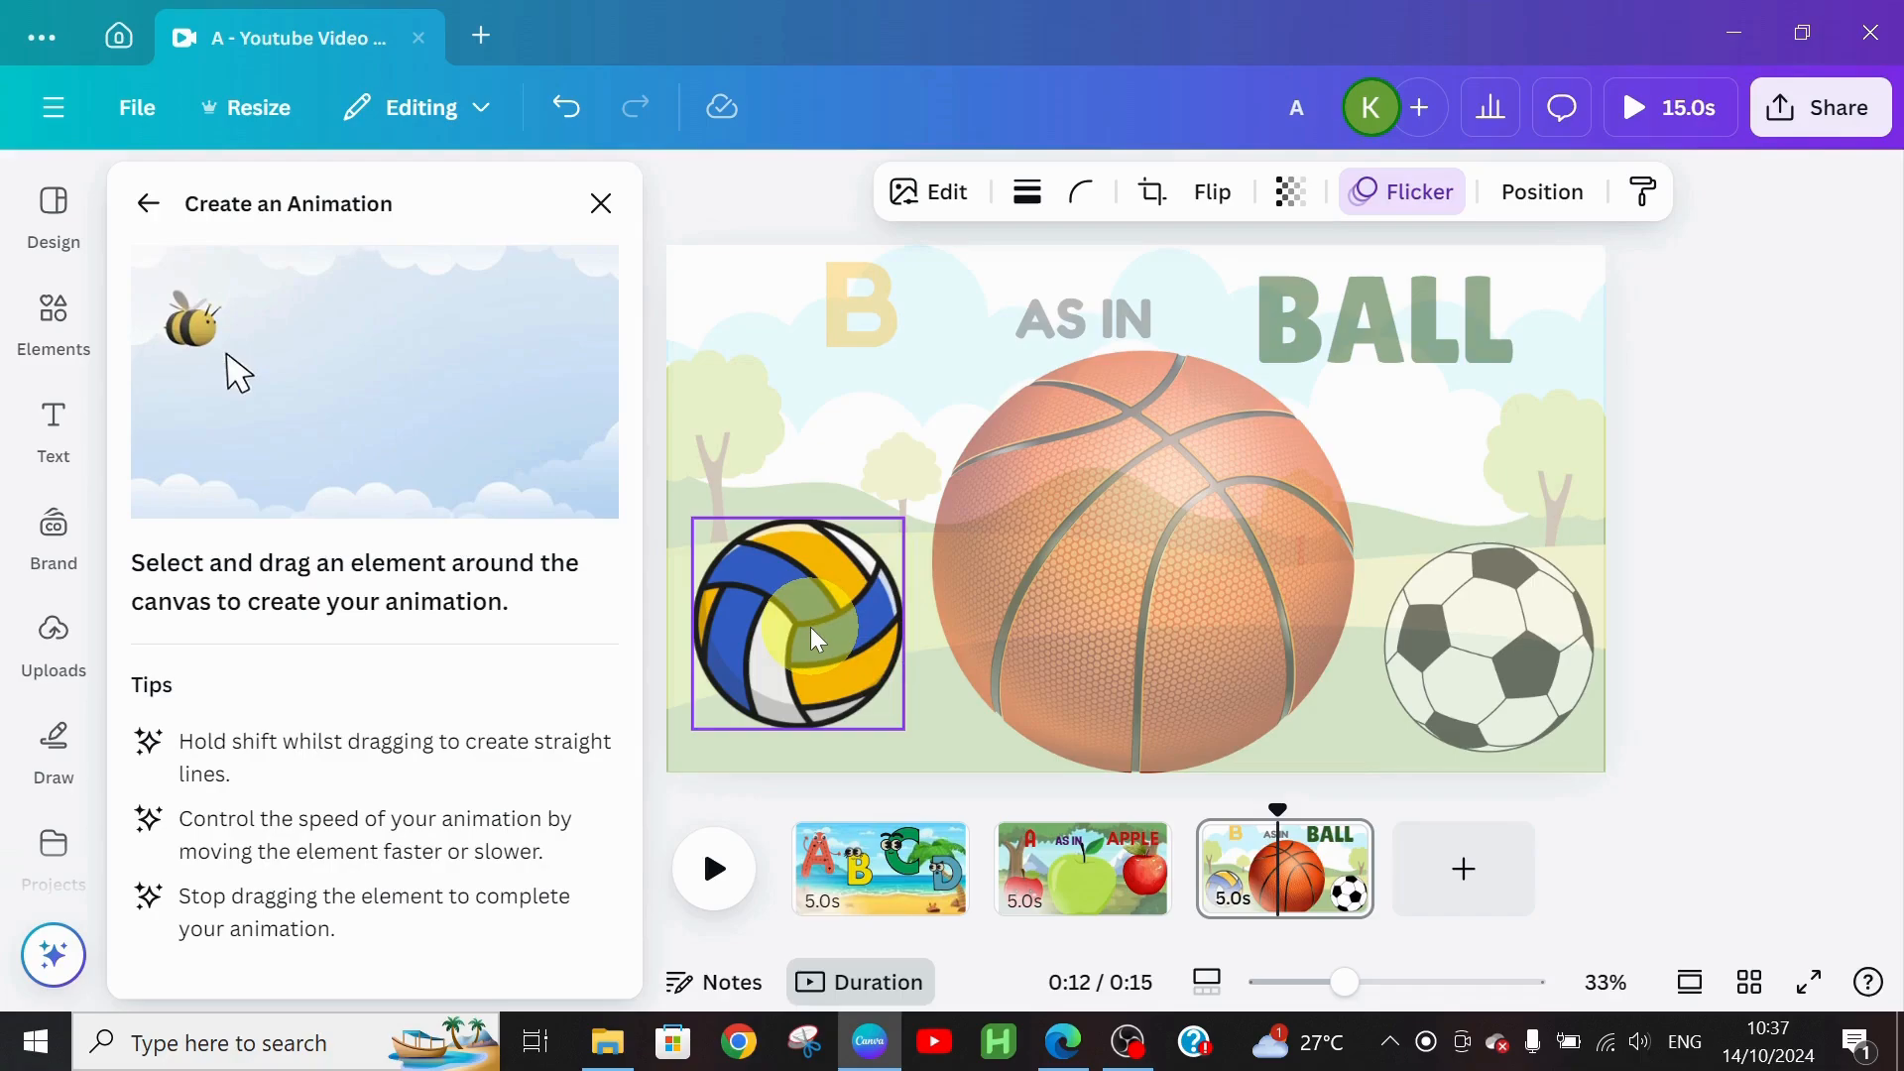
pyautogui.moveTo(806, 597)
pyautogui.mouseDown()
pyautogui.moveTo(766, 514)
pyautogui.moveTo(853, 687)
pyautogui.mouseUp()
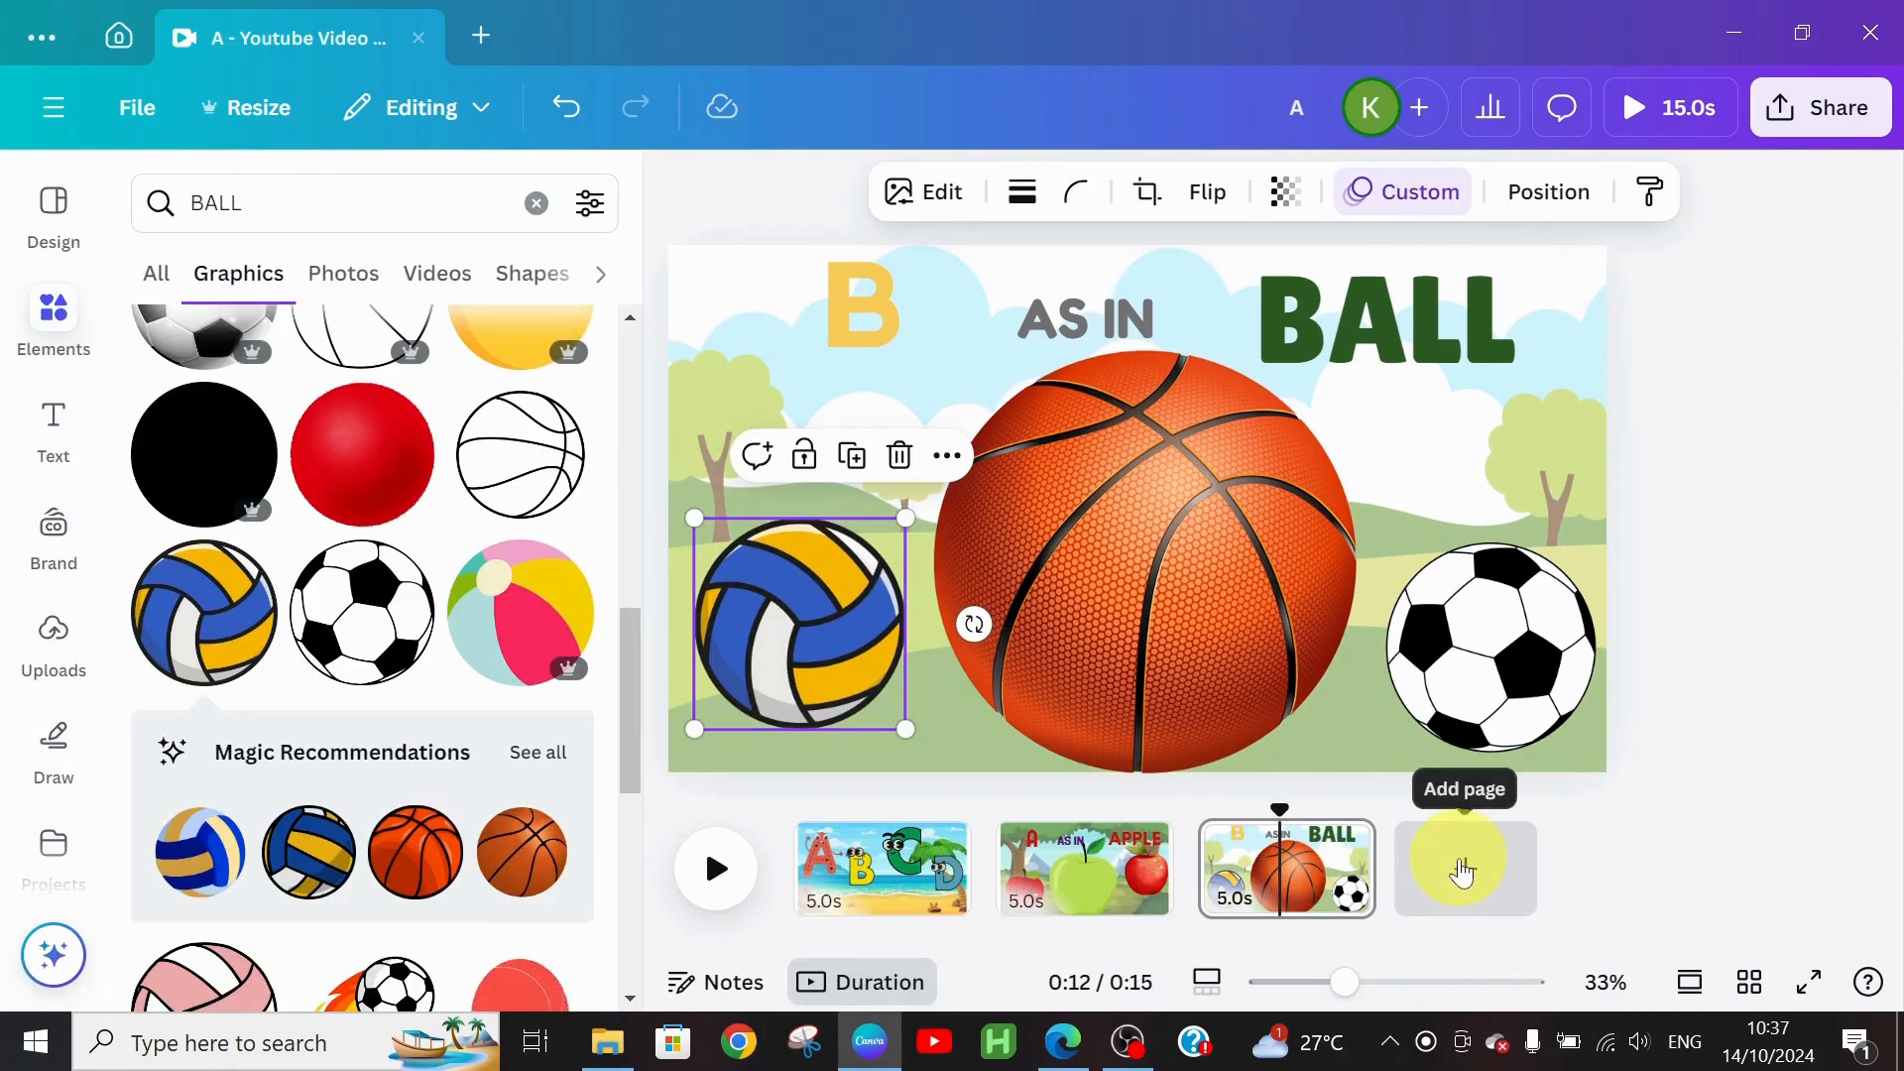
# Step: Add a blank fourth page and search the element graphics for "CARTOON DINING BACKGROUND"
pyautogui.click(1463, 873)
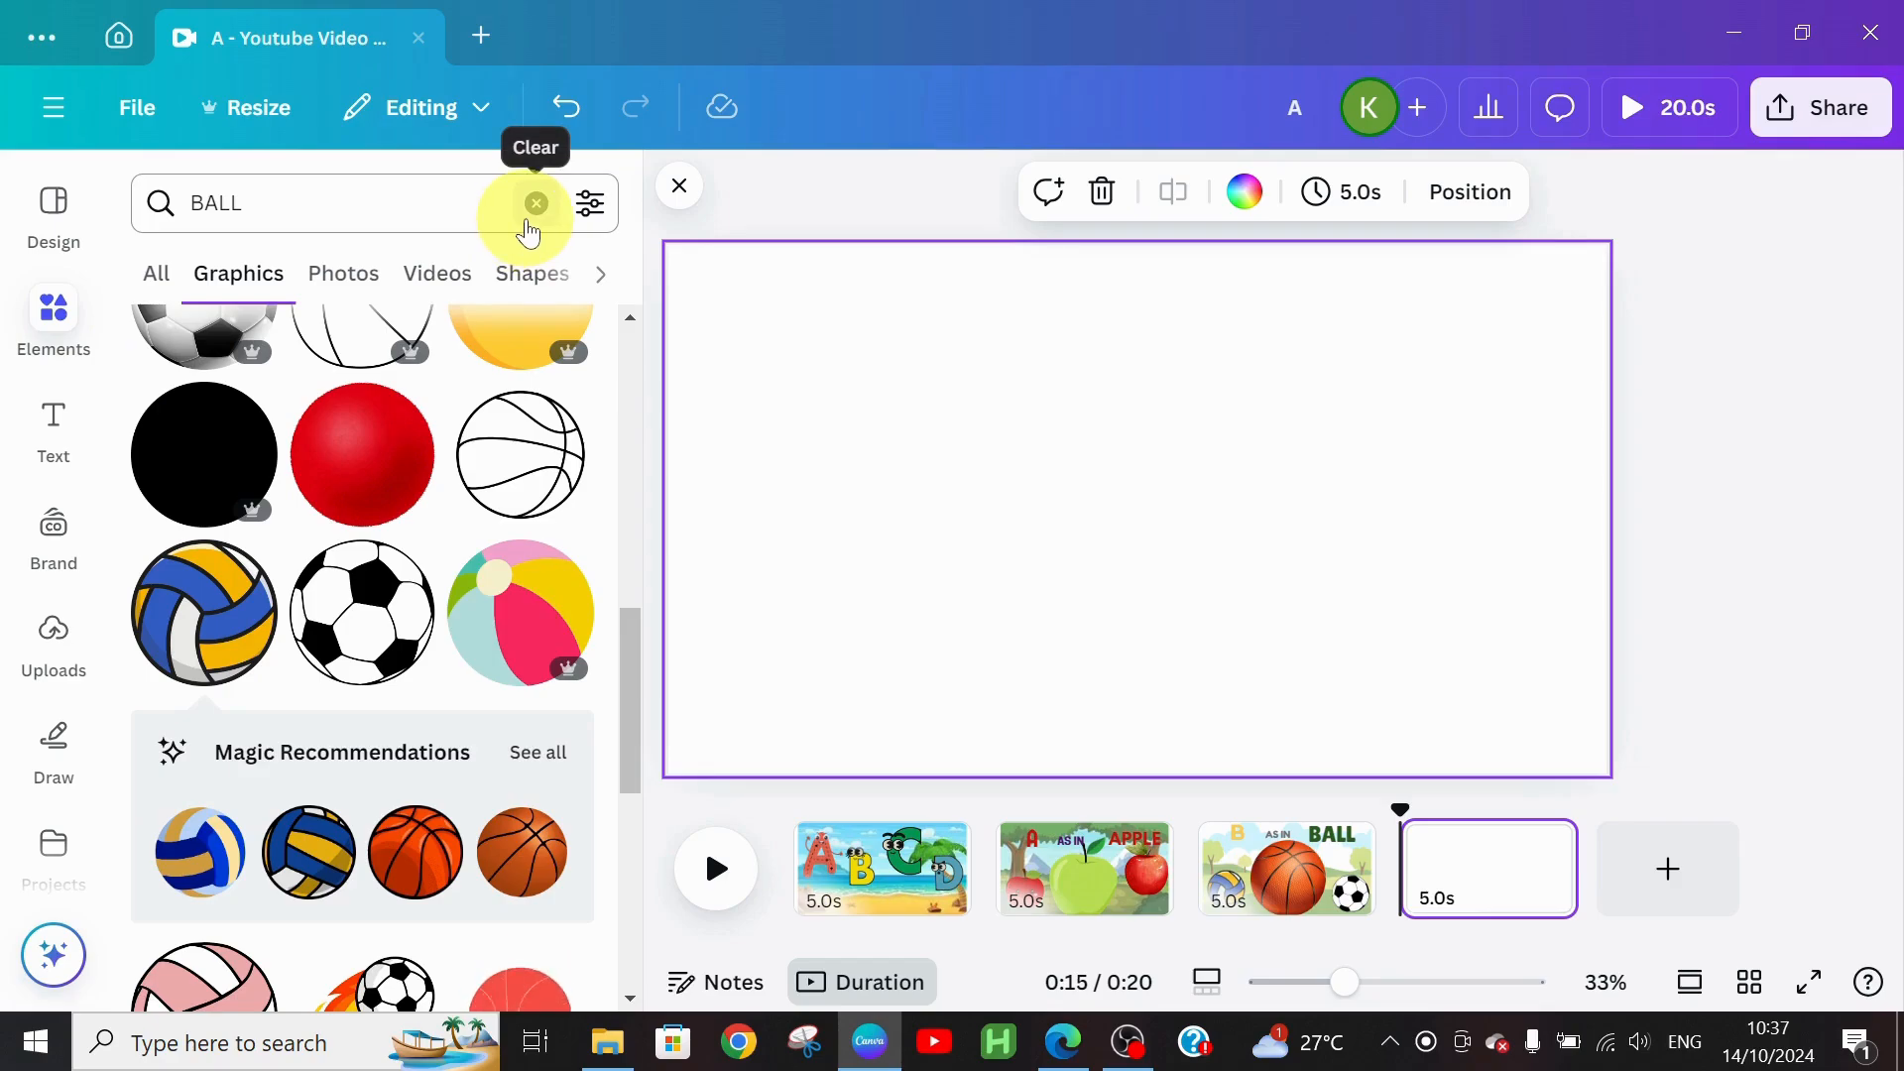
pyautogui.click(535, 204)
pyautogui.write('CARTOON')
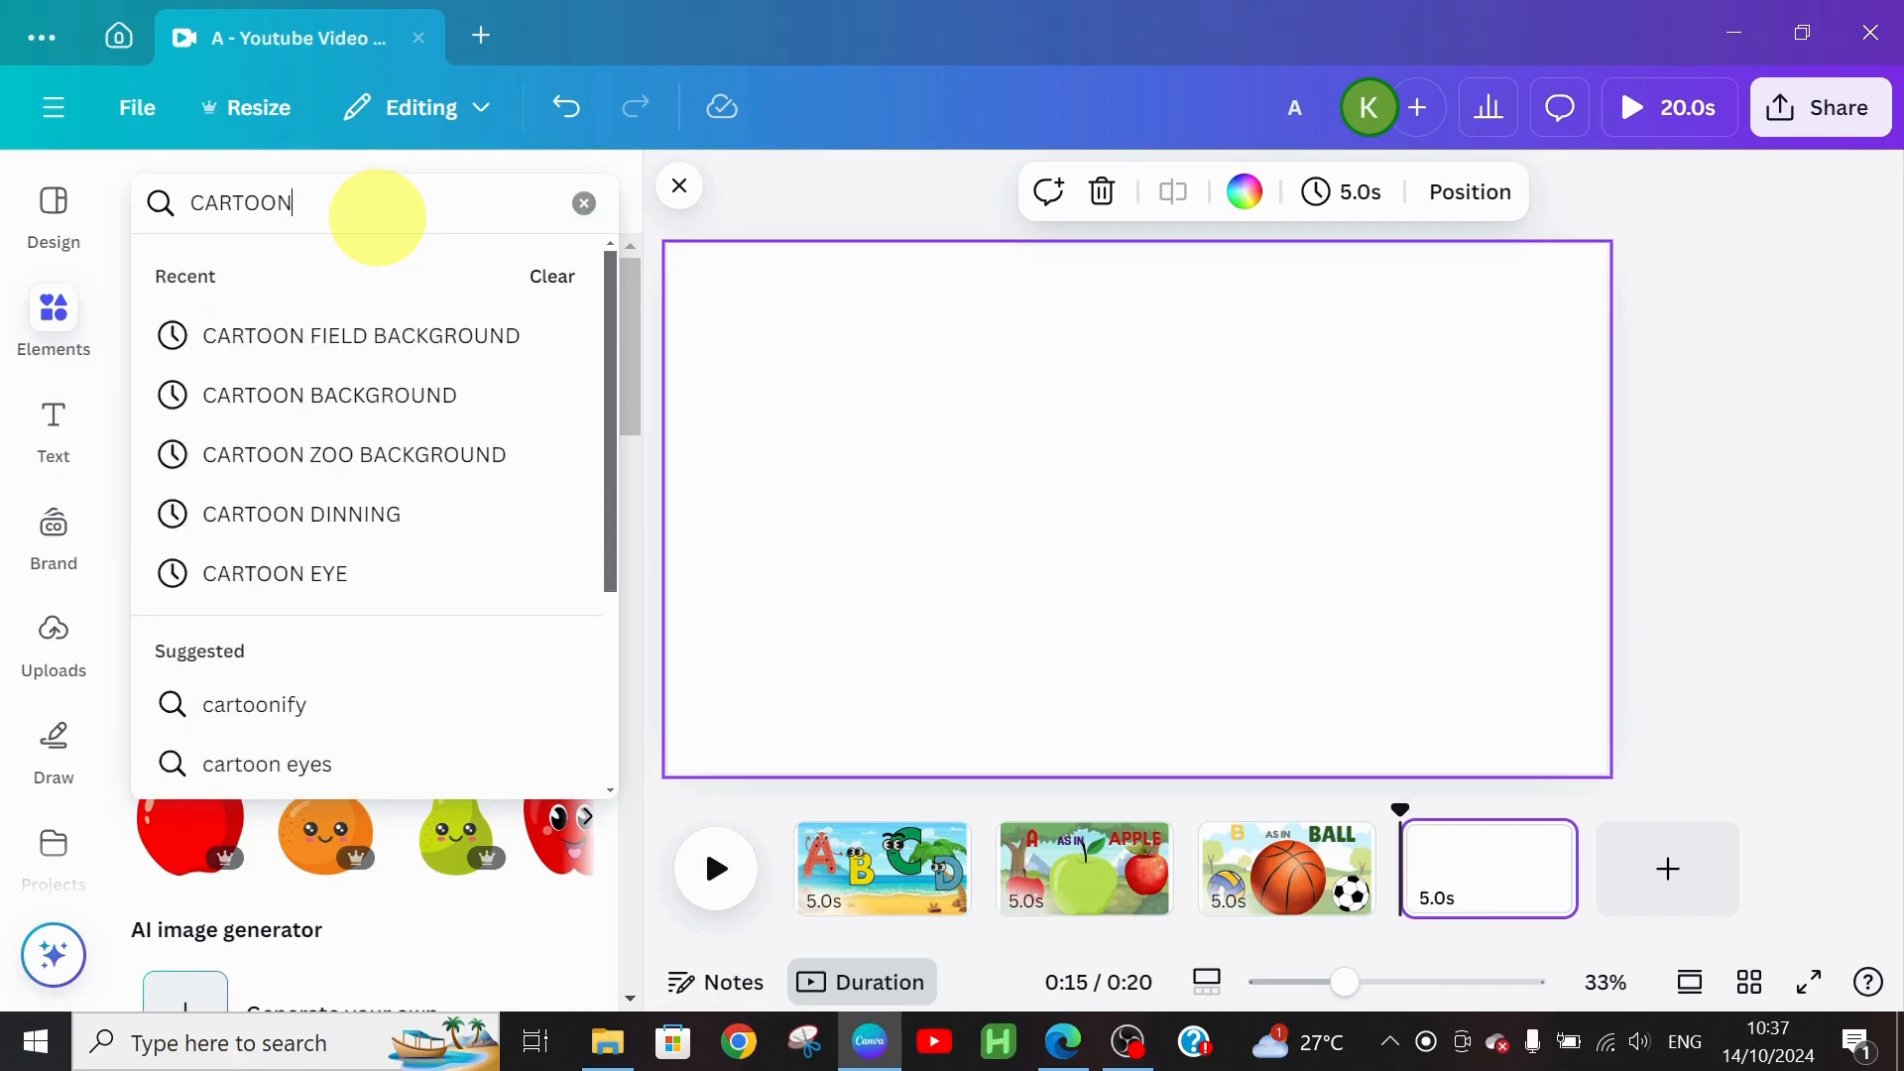
pyautogui.write(' DINI')
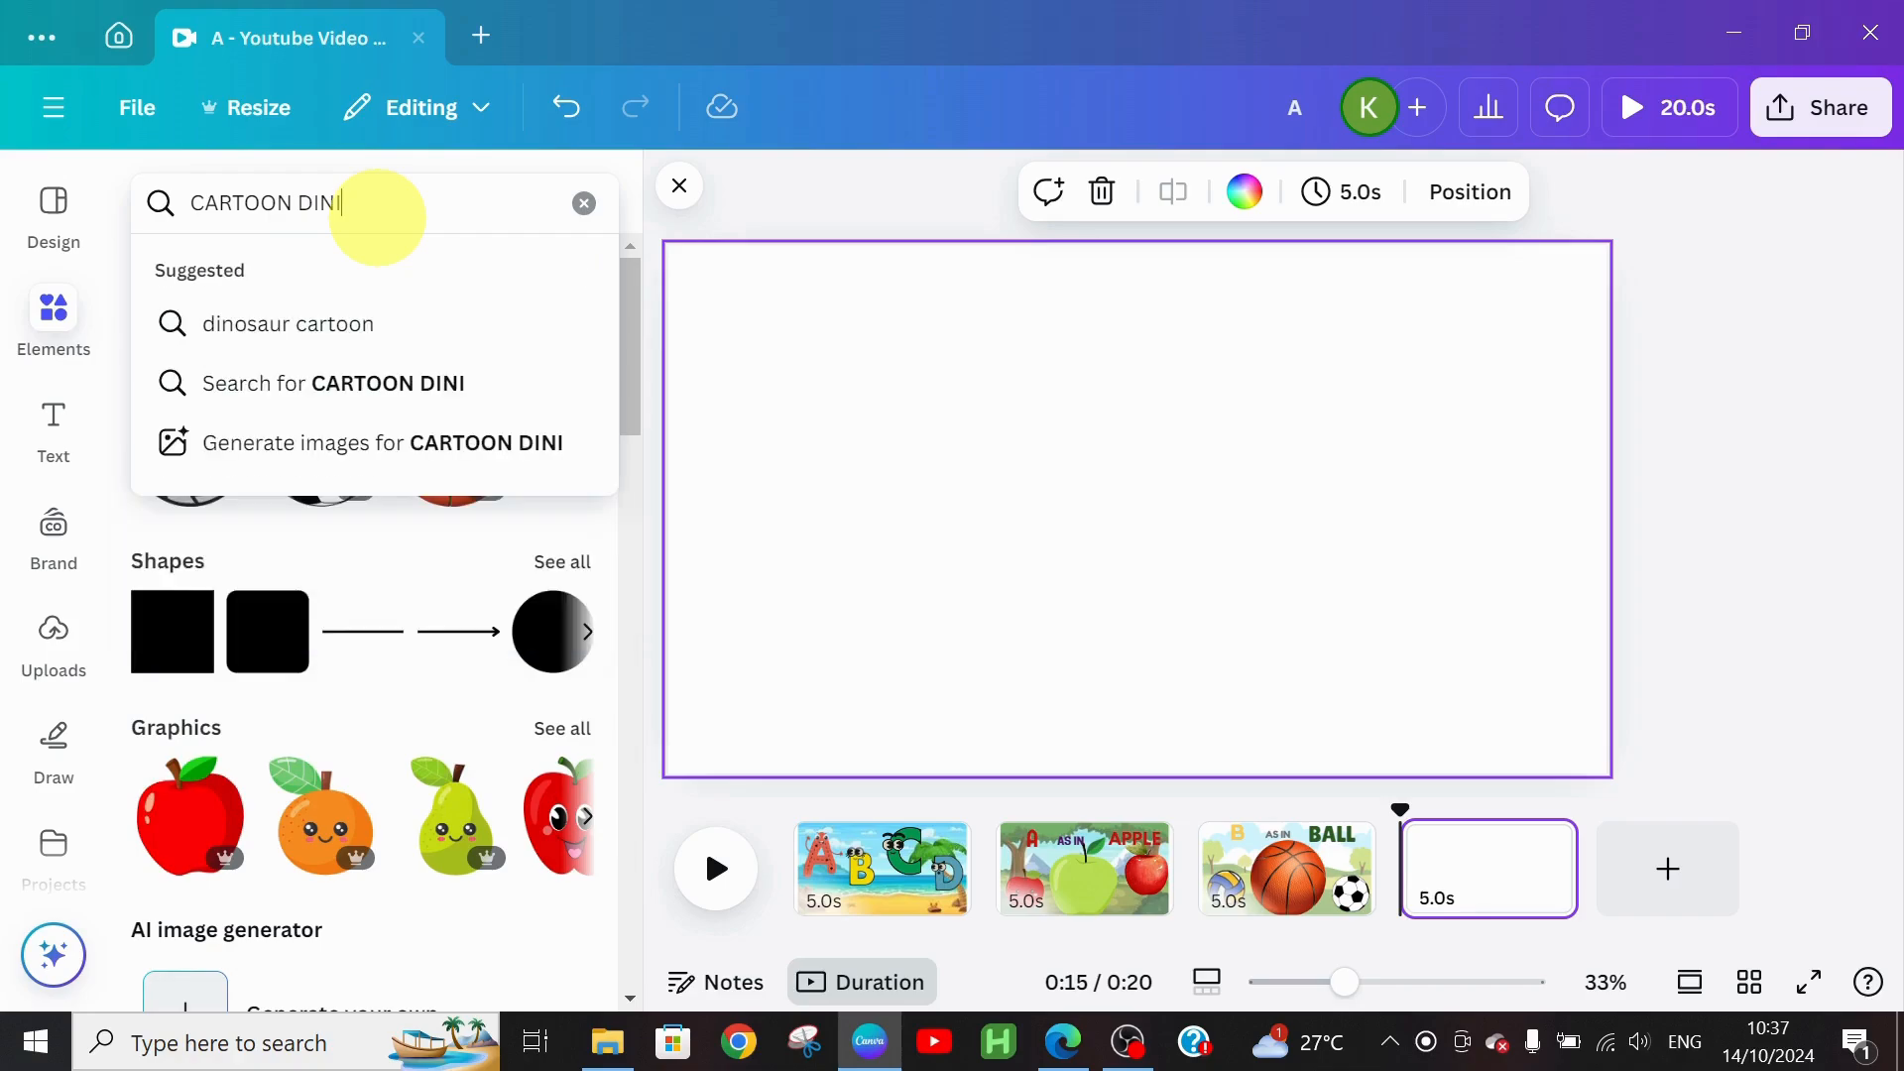
pyautogui.write('NG BAC')
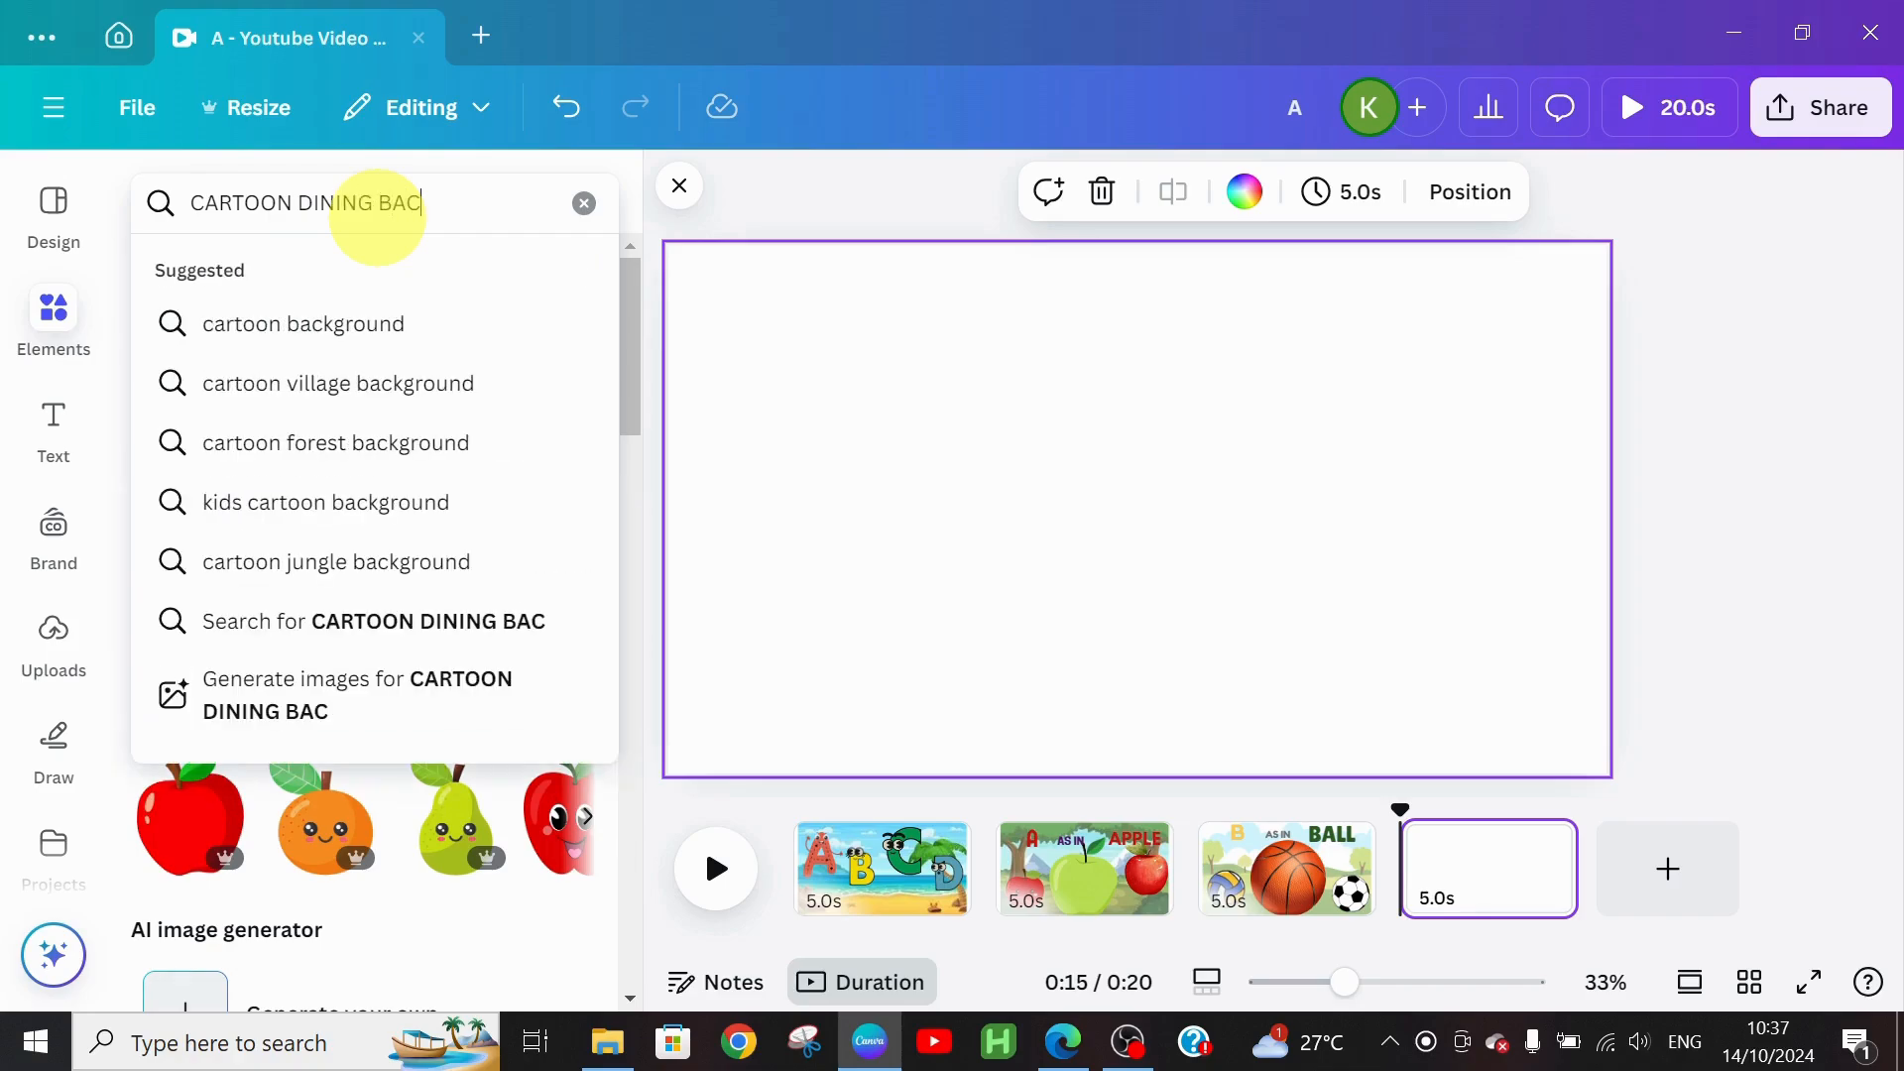
pyautogui.write('KGROUND')
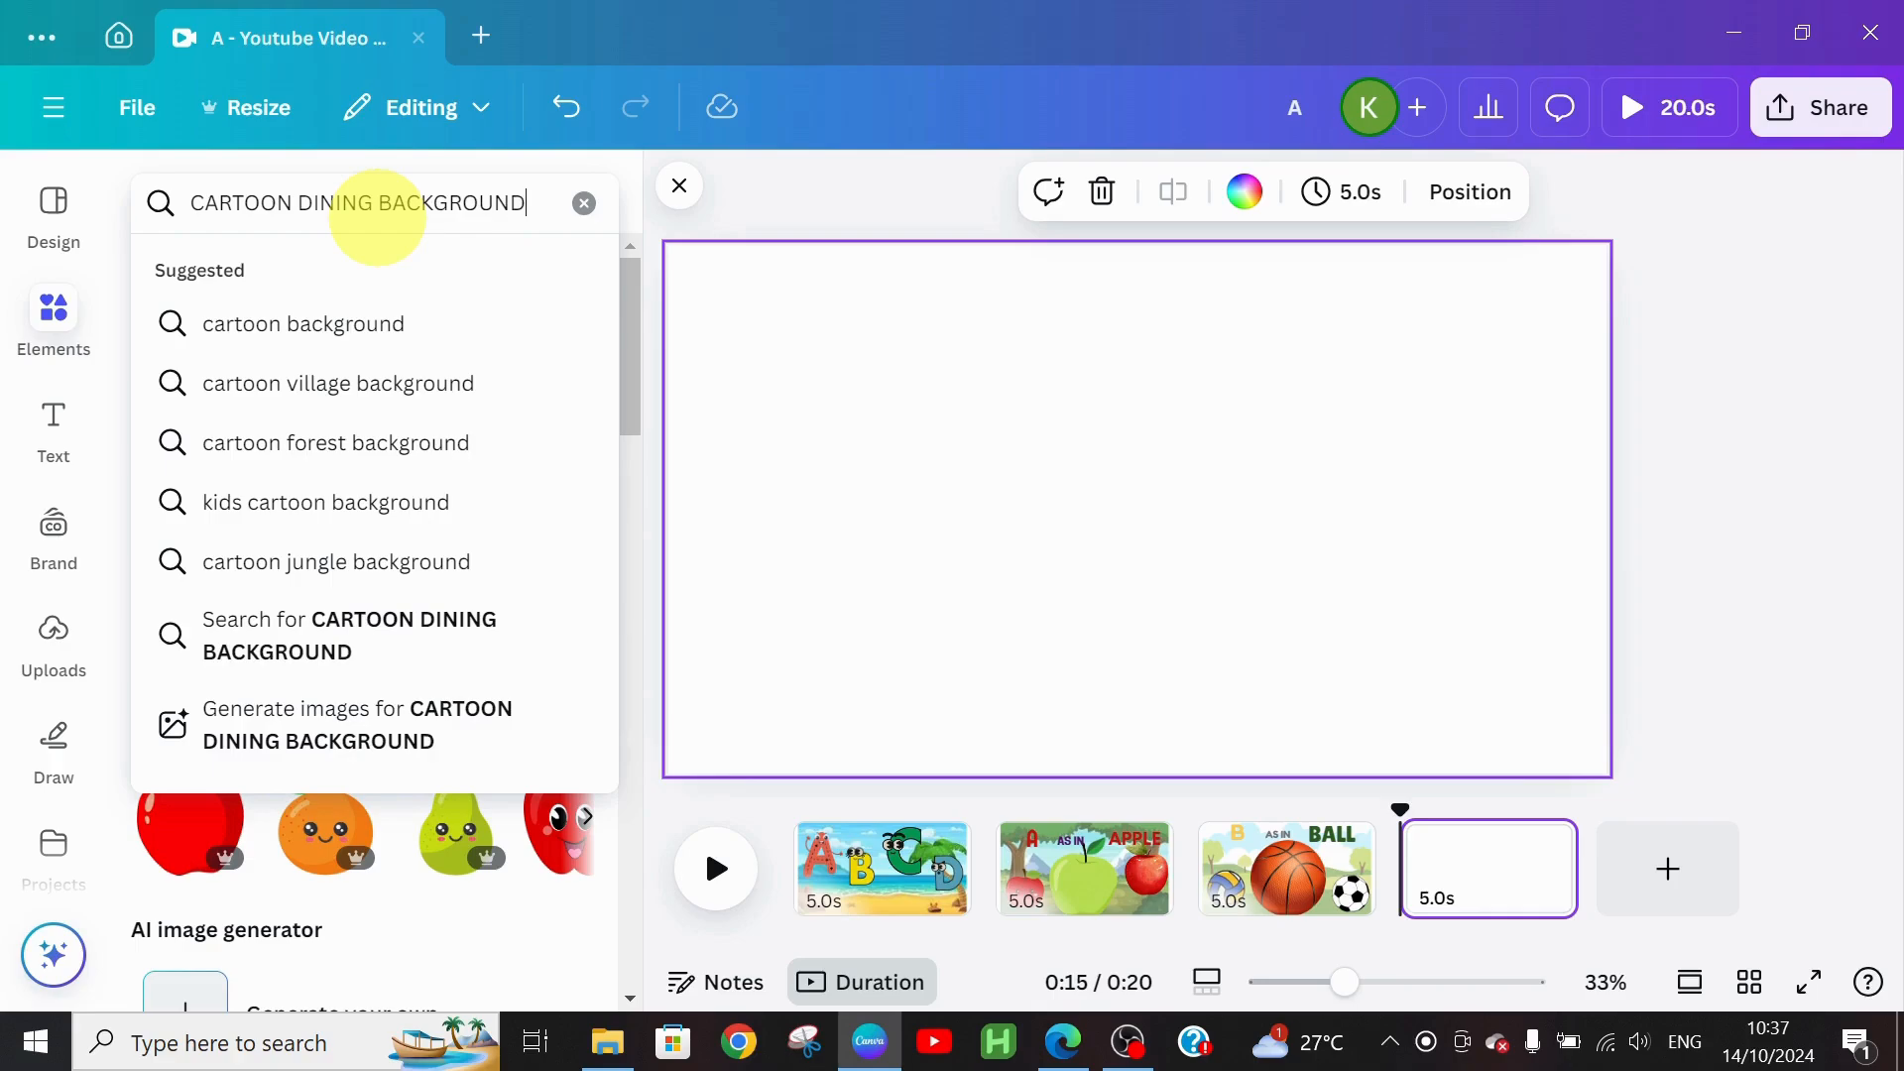
pyautogui.press('Return')
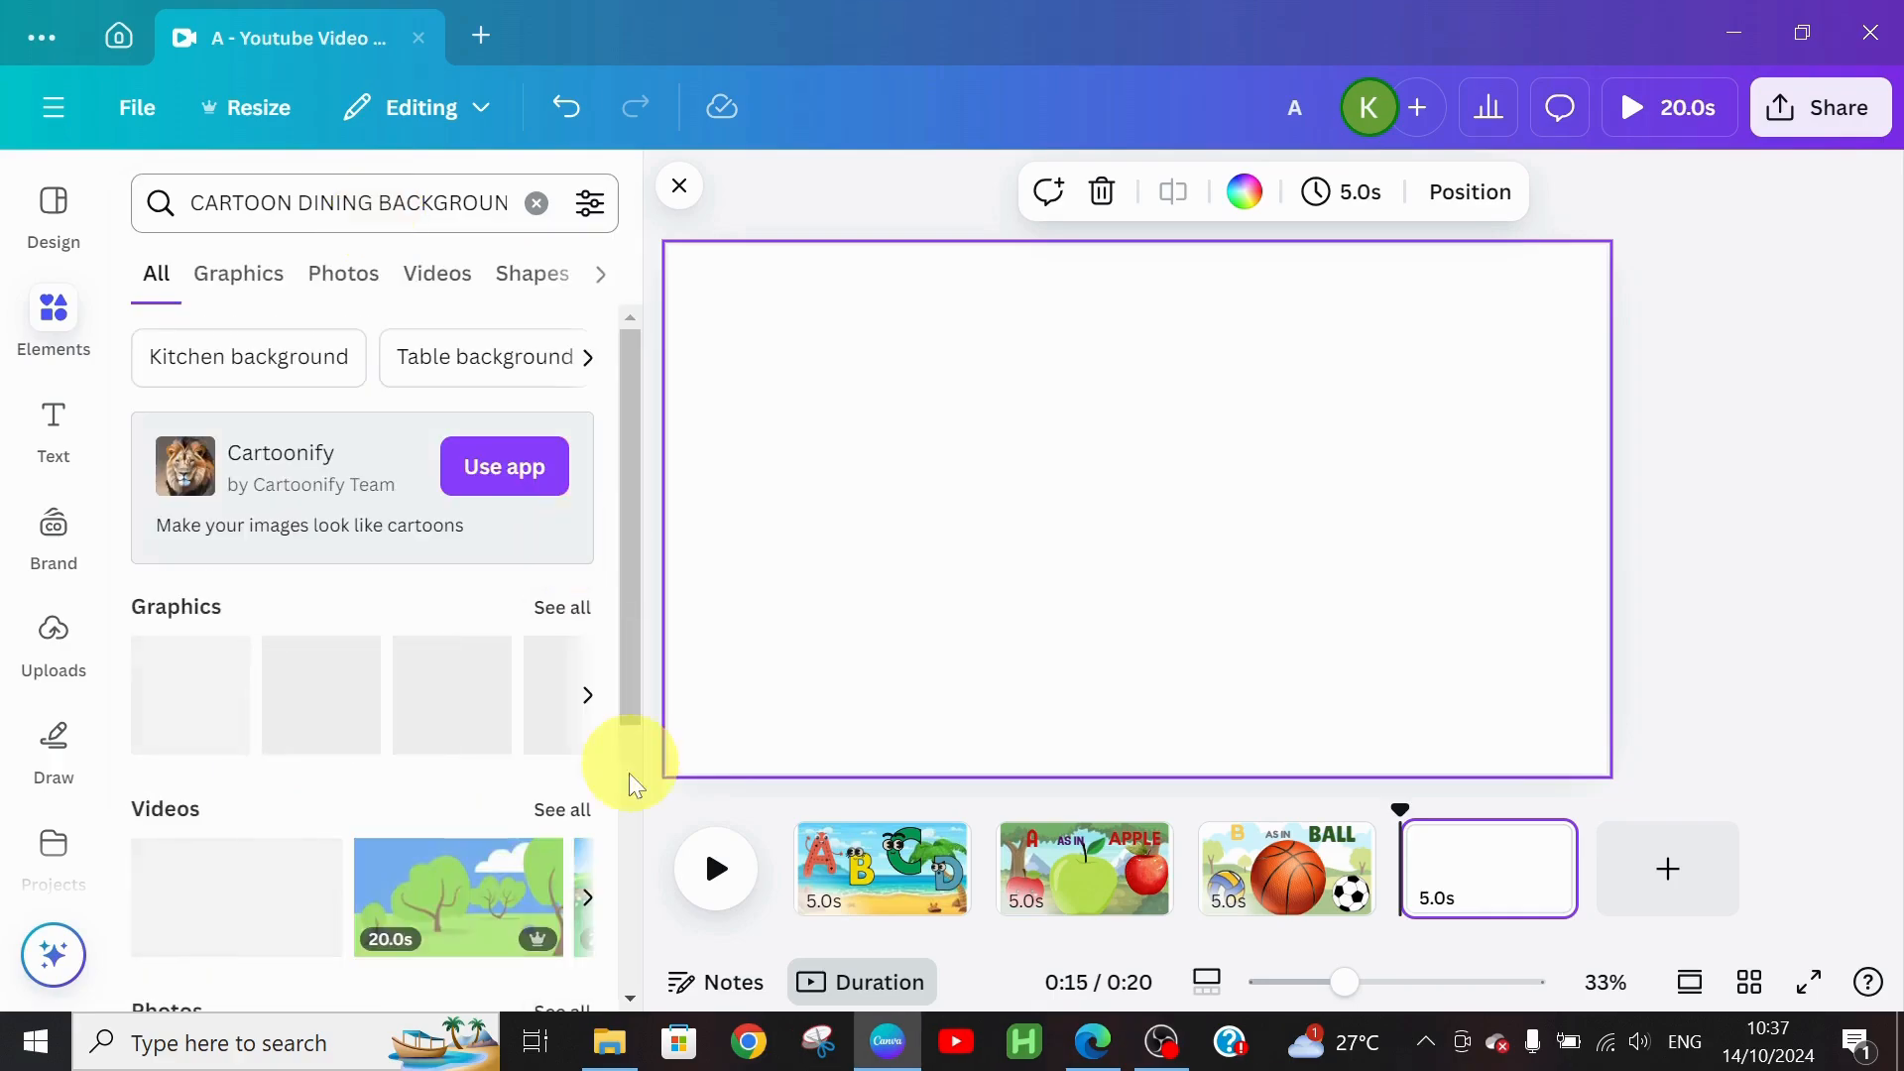
pyautogui.click(538, 614)
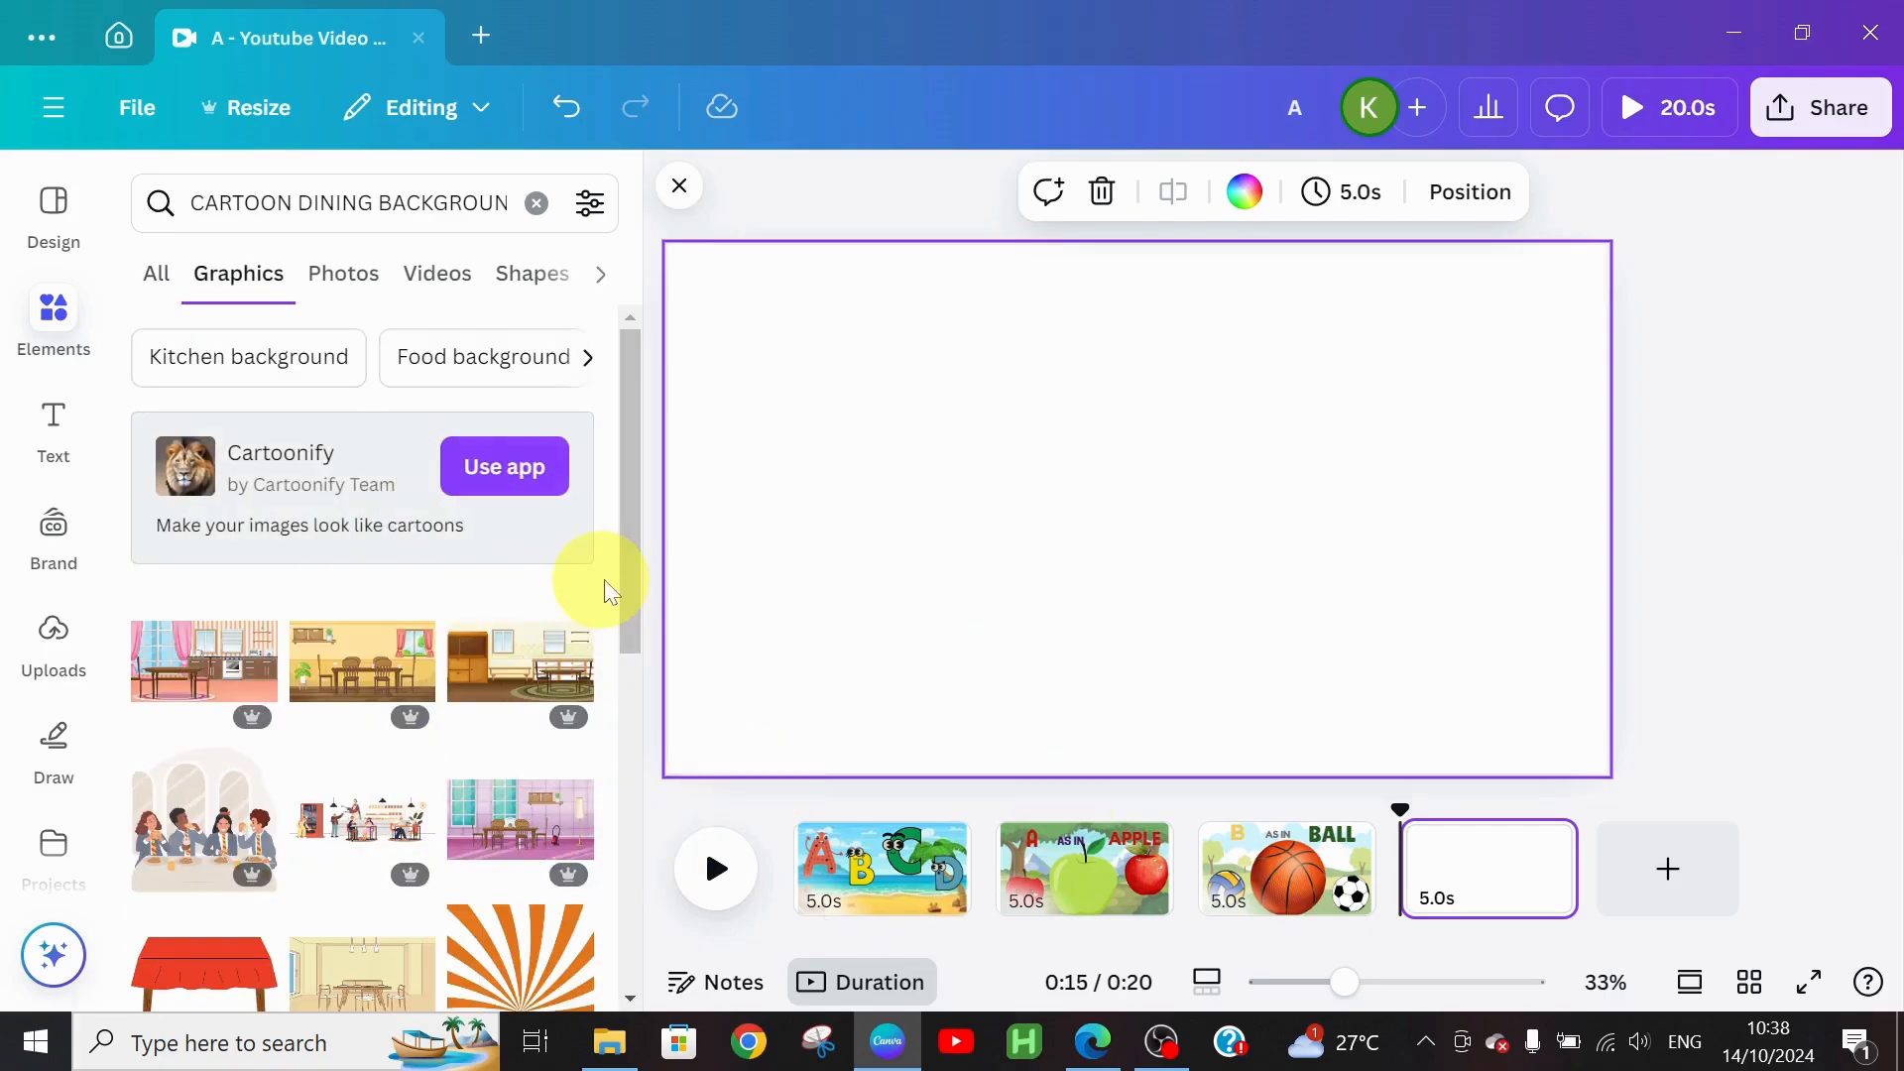
# Step: Add the yellow dining room graphic with the table and window to page 4 and enlarge it to fill the page
pyautogui.scroll(-2, 627, 562)
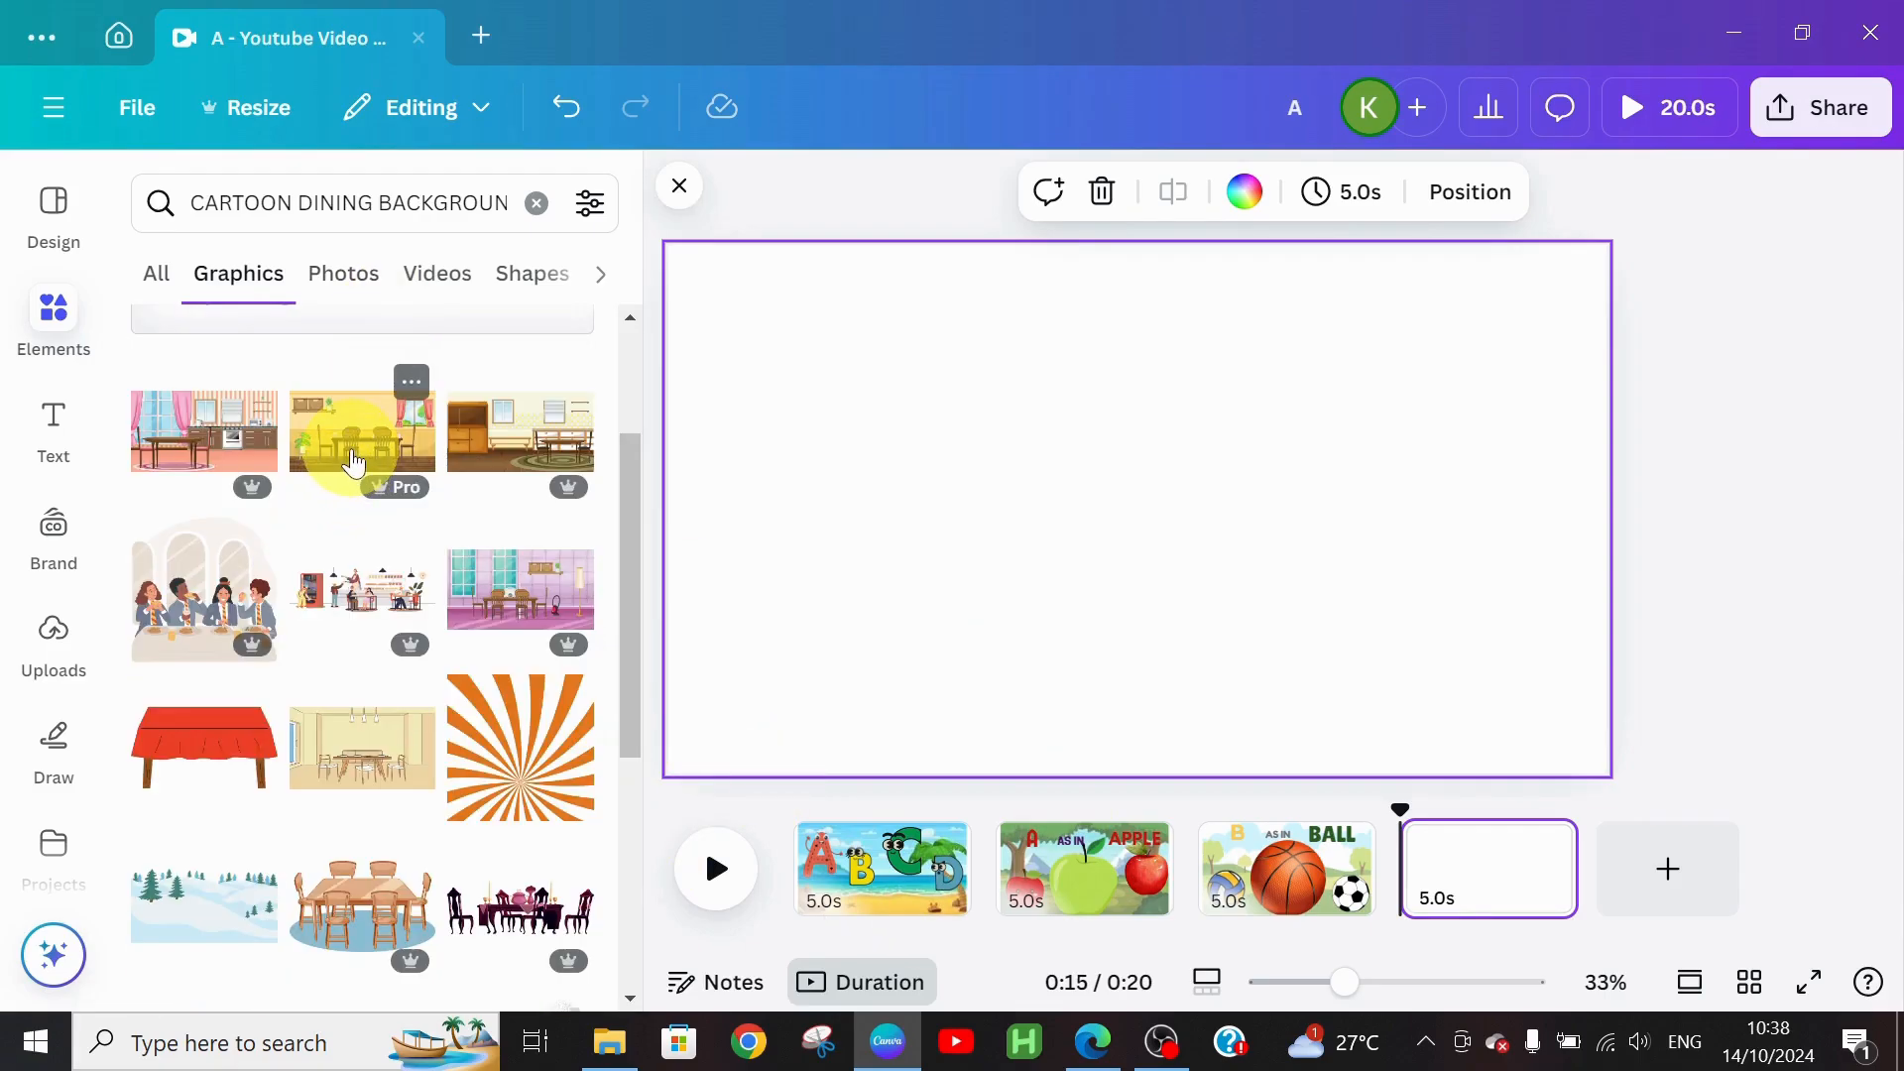
pyautogui.click(354, 463)
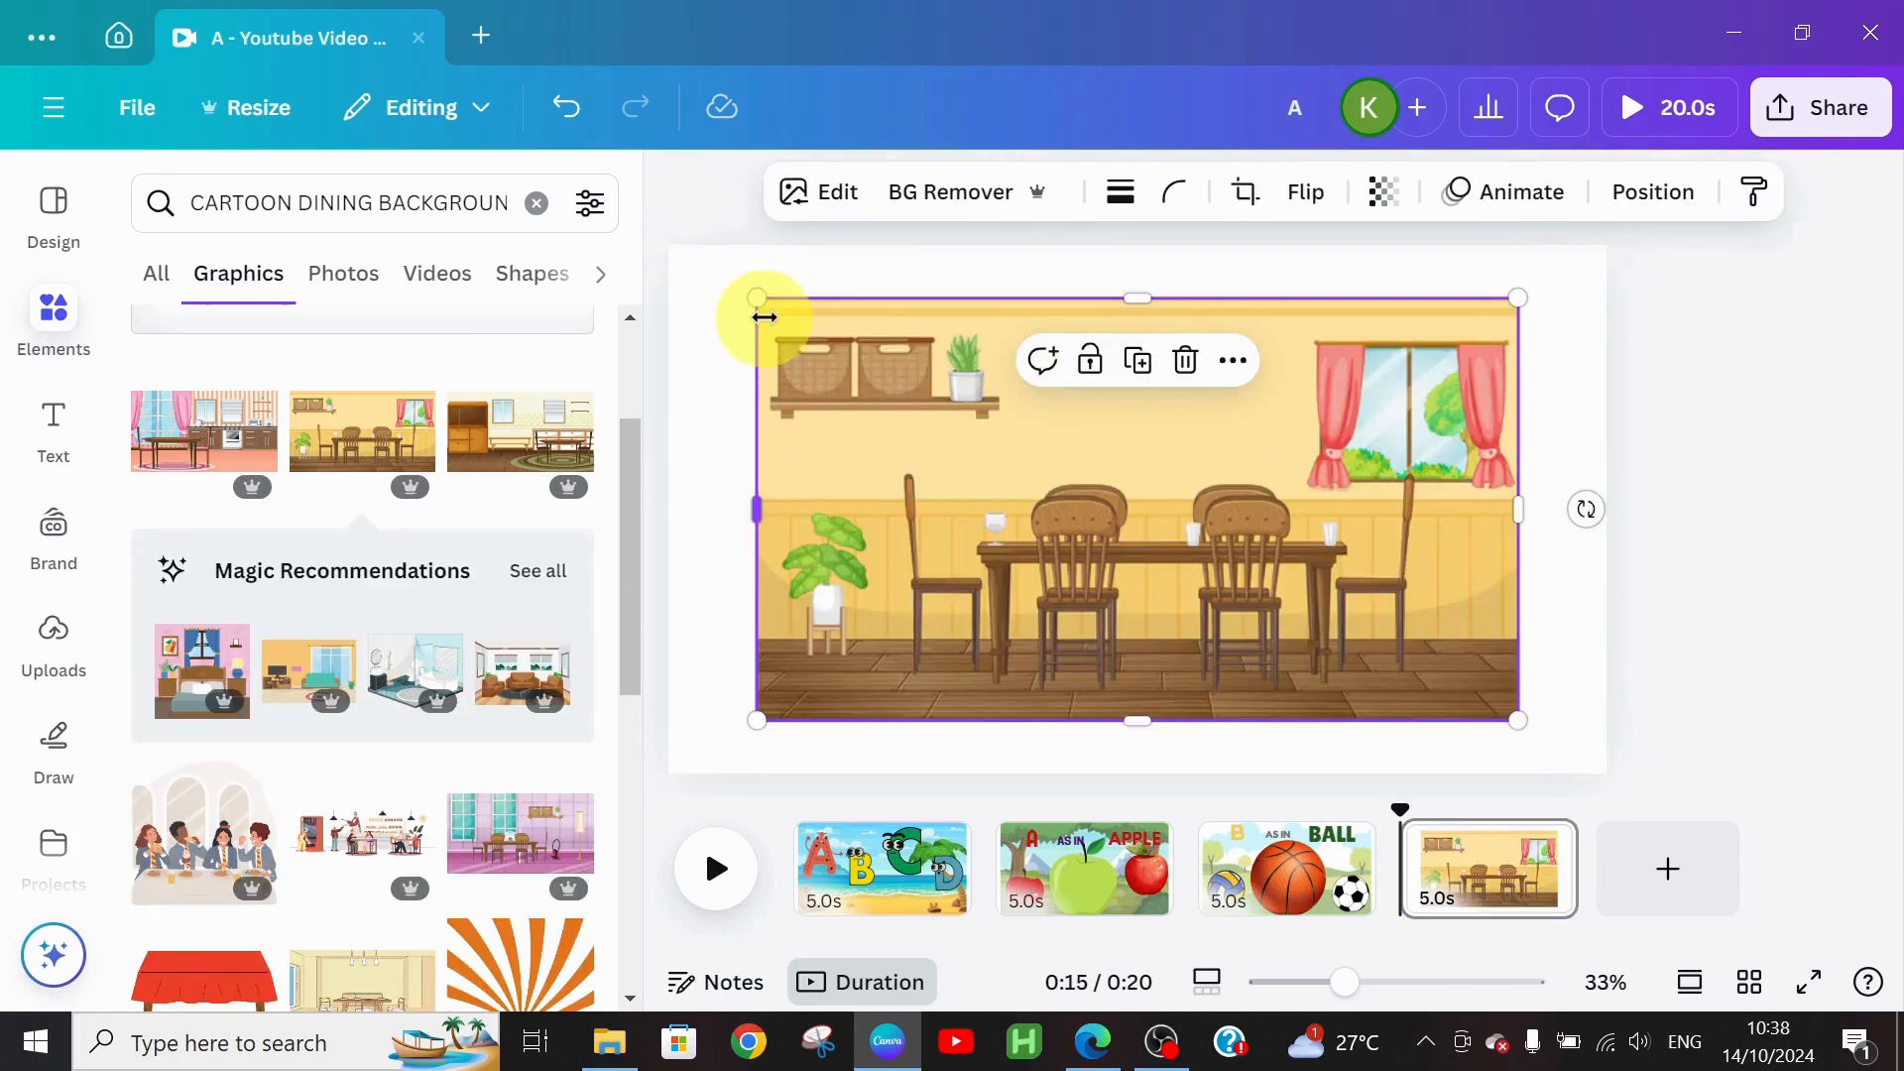
pyautogui.moveTo(760, 304); pyautogui.dragTo(662, 258)
pyautogui.moveTo(1518, 721); pyautogui.dragTo(1607, 770)
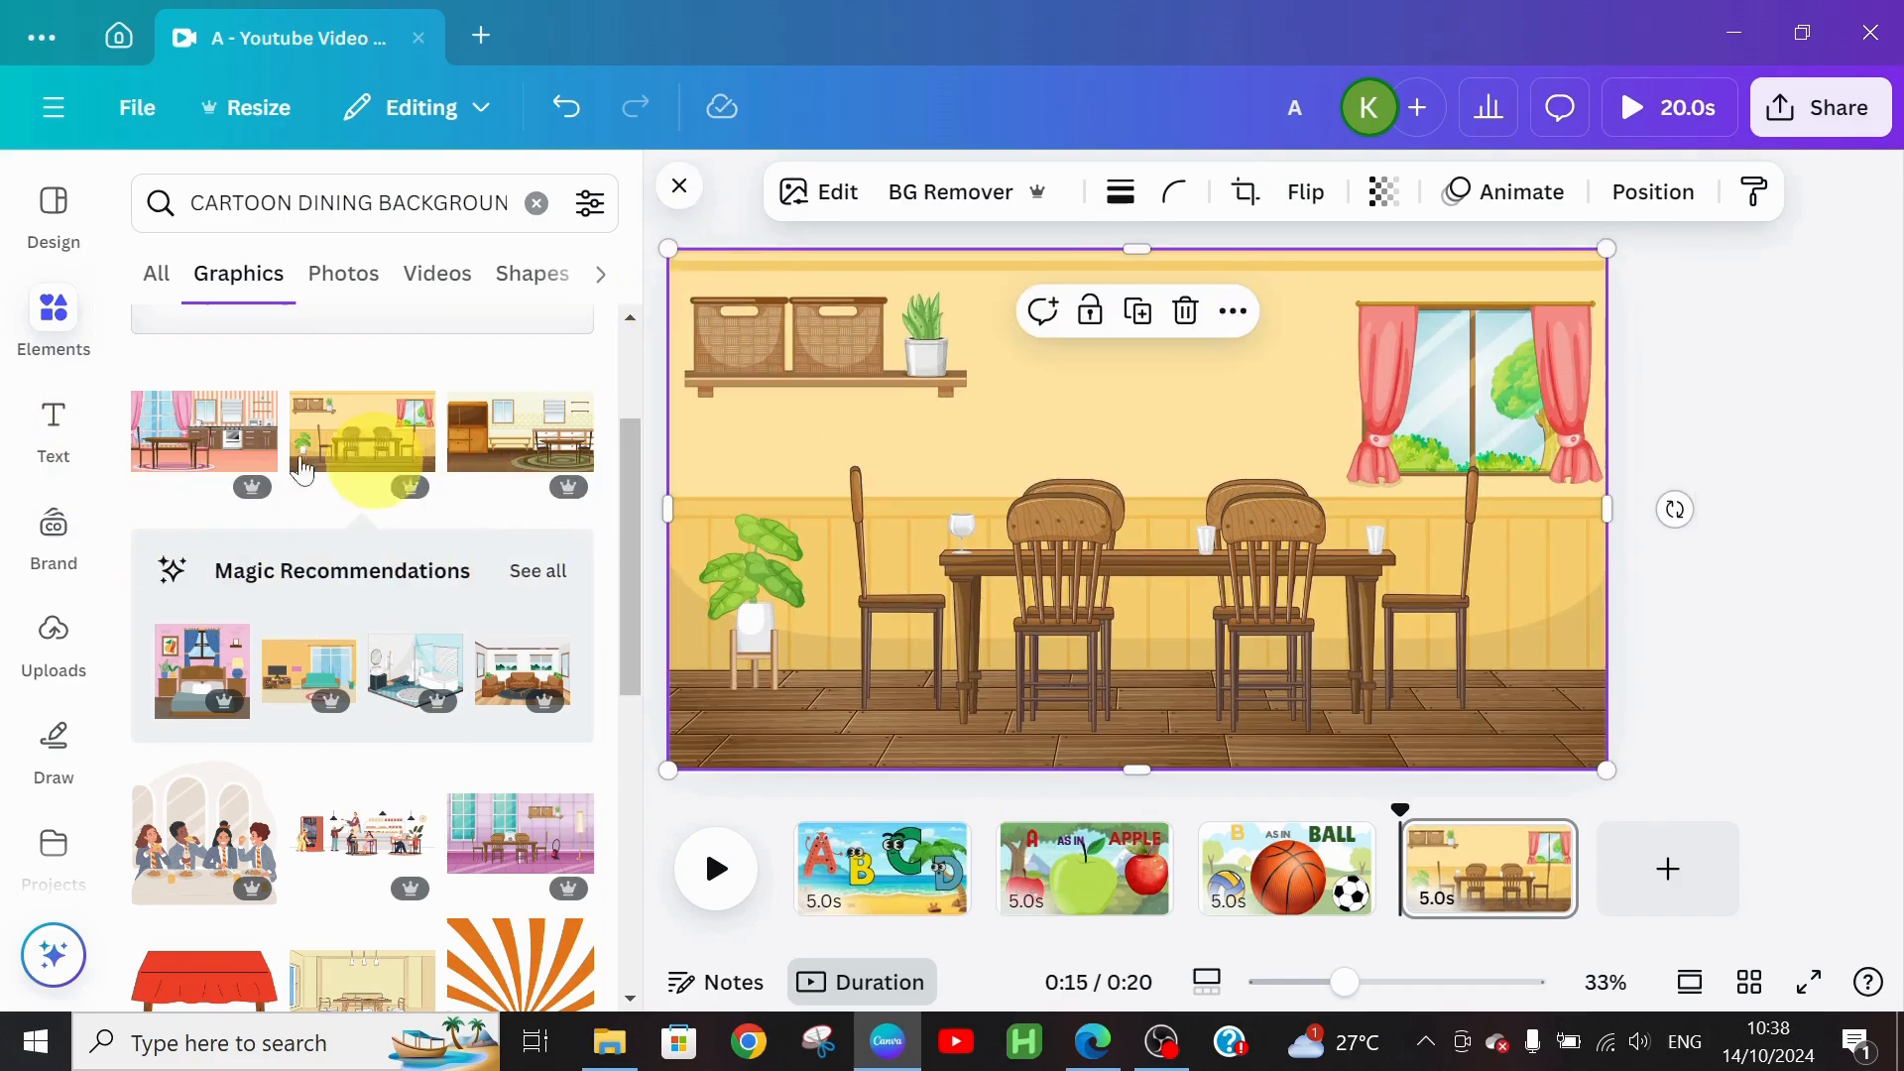
# Step: Add a heading reading "C" and place it on the upper wall beside the potted plant
pyautogui.click(52, 426)
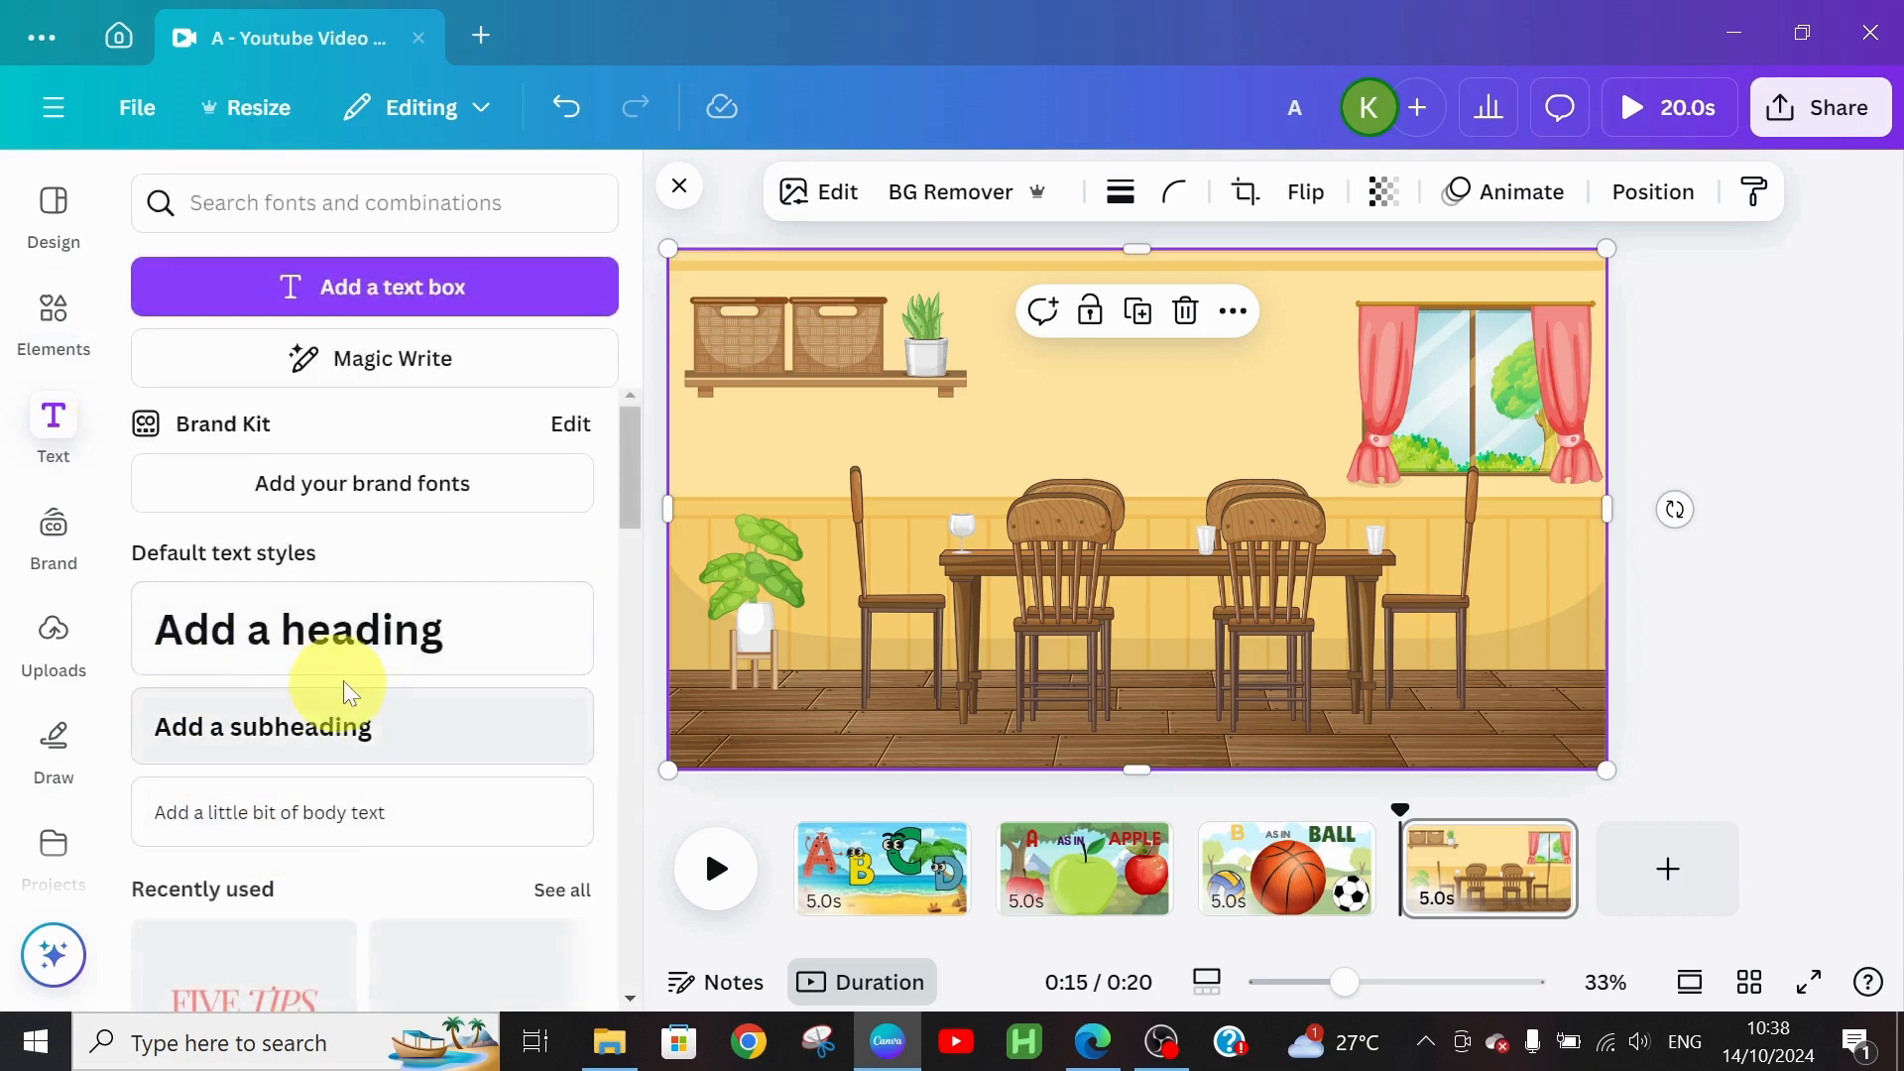
pyautogui.click(386, 664)
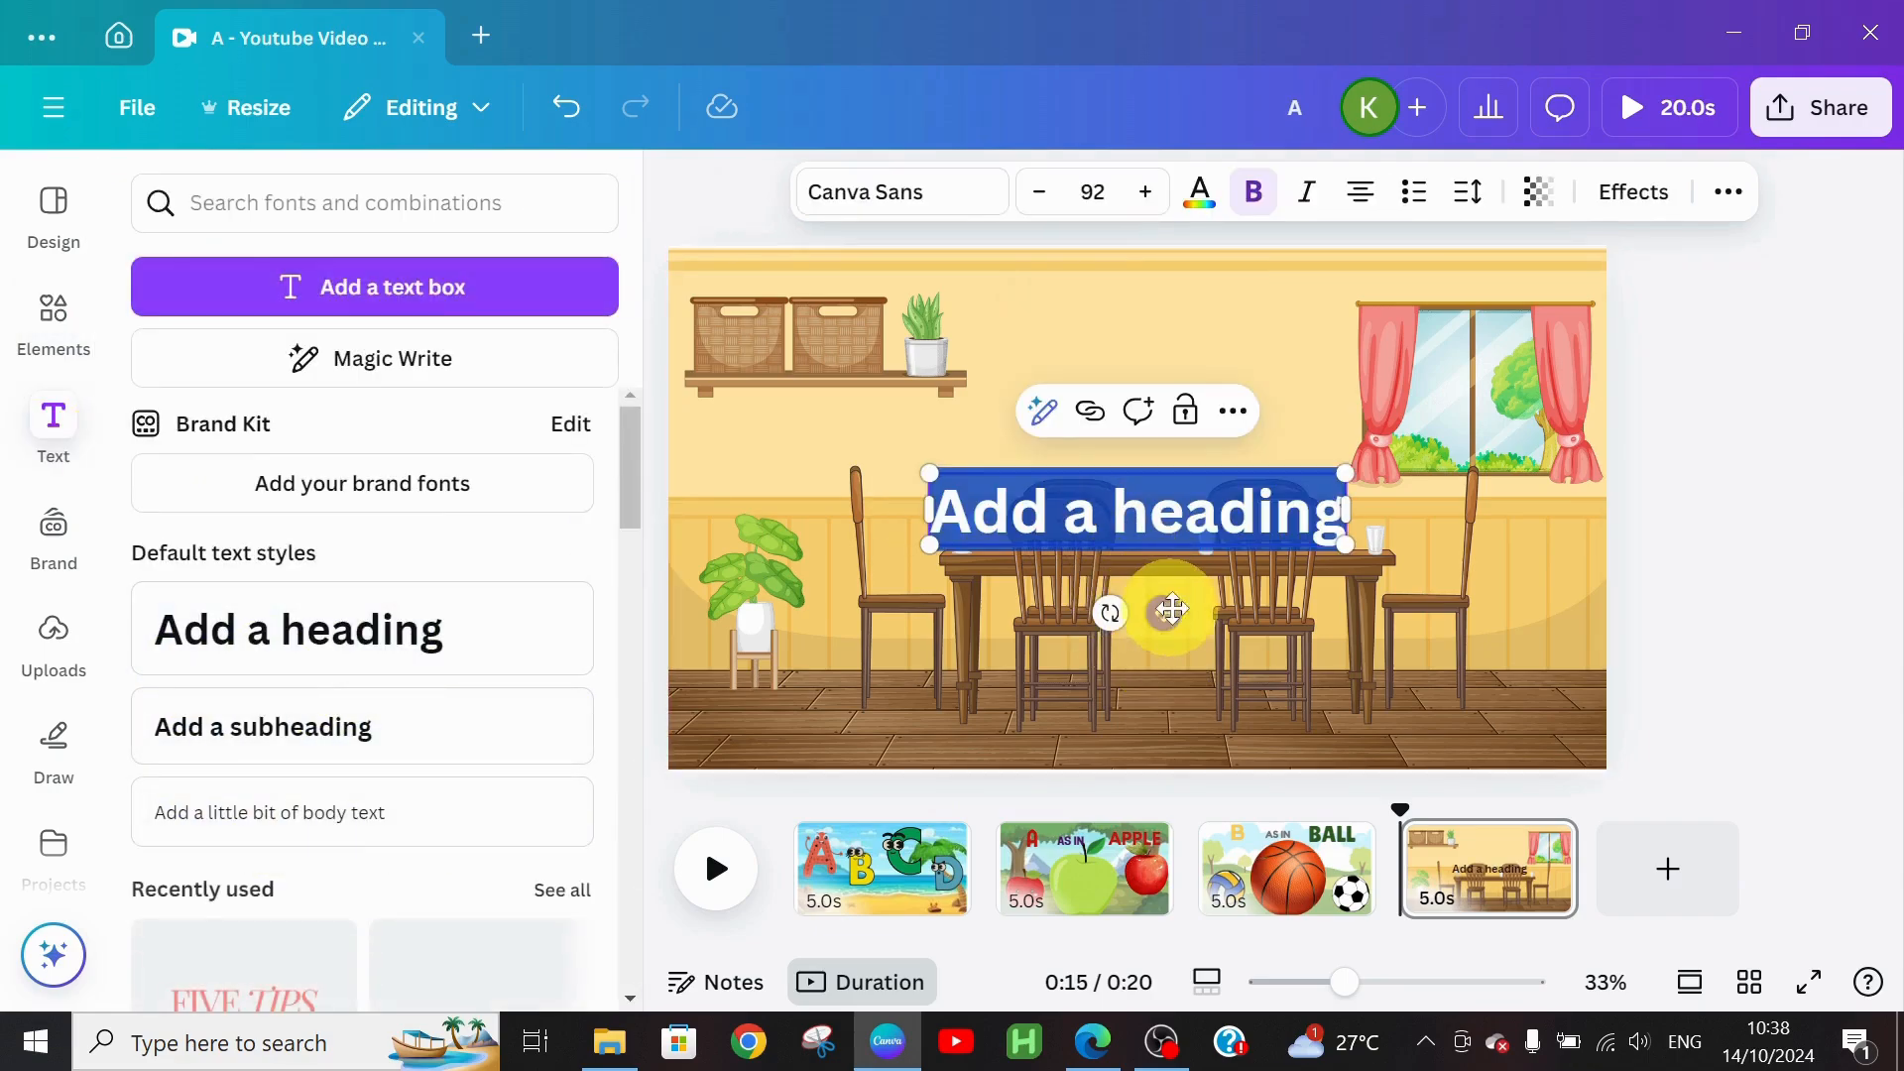
pyautogui.moveTo(1179, 609); pyautogui.dragTo(1009, 447)
pyautogui.write('C')
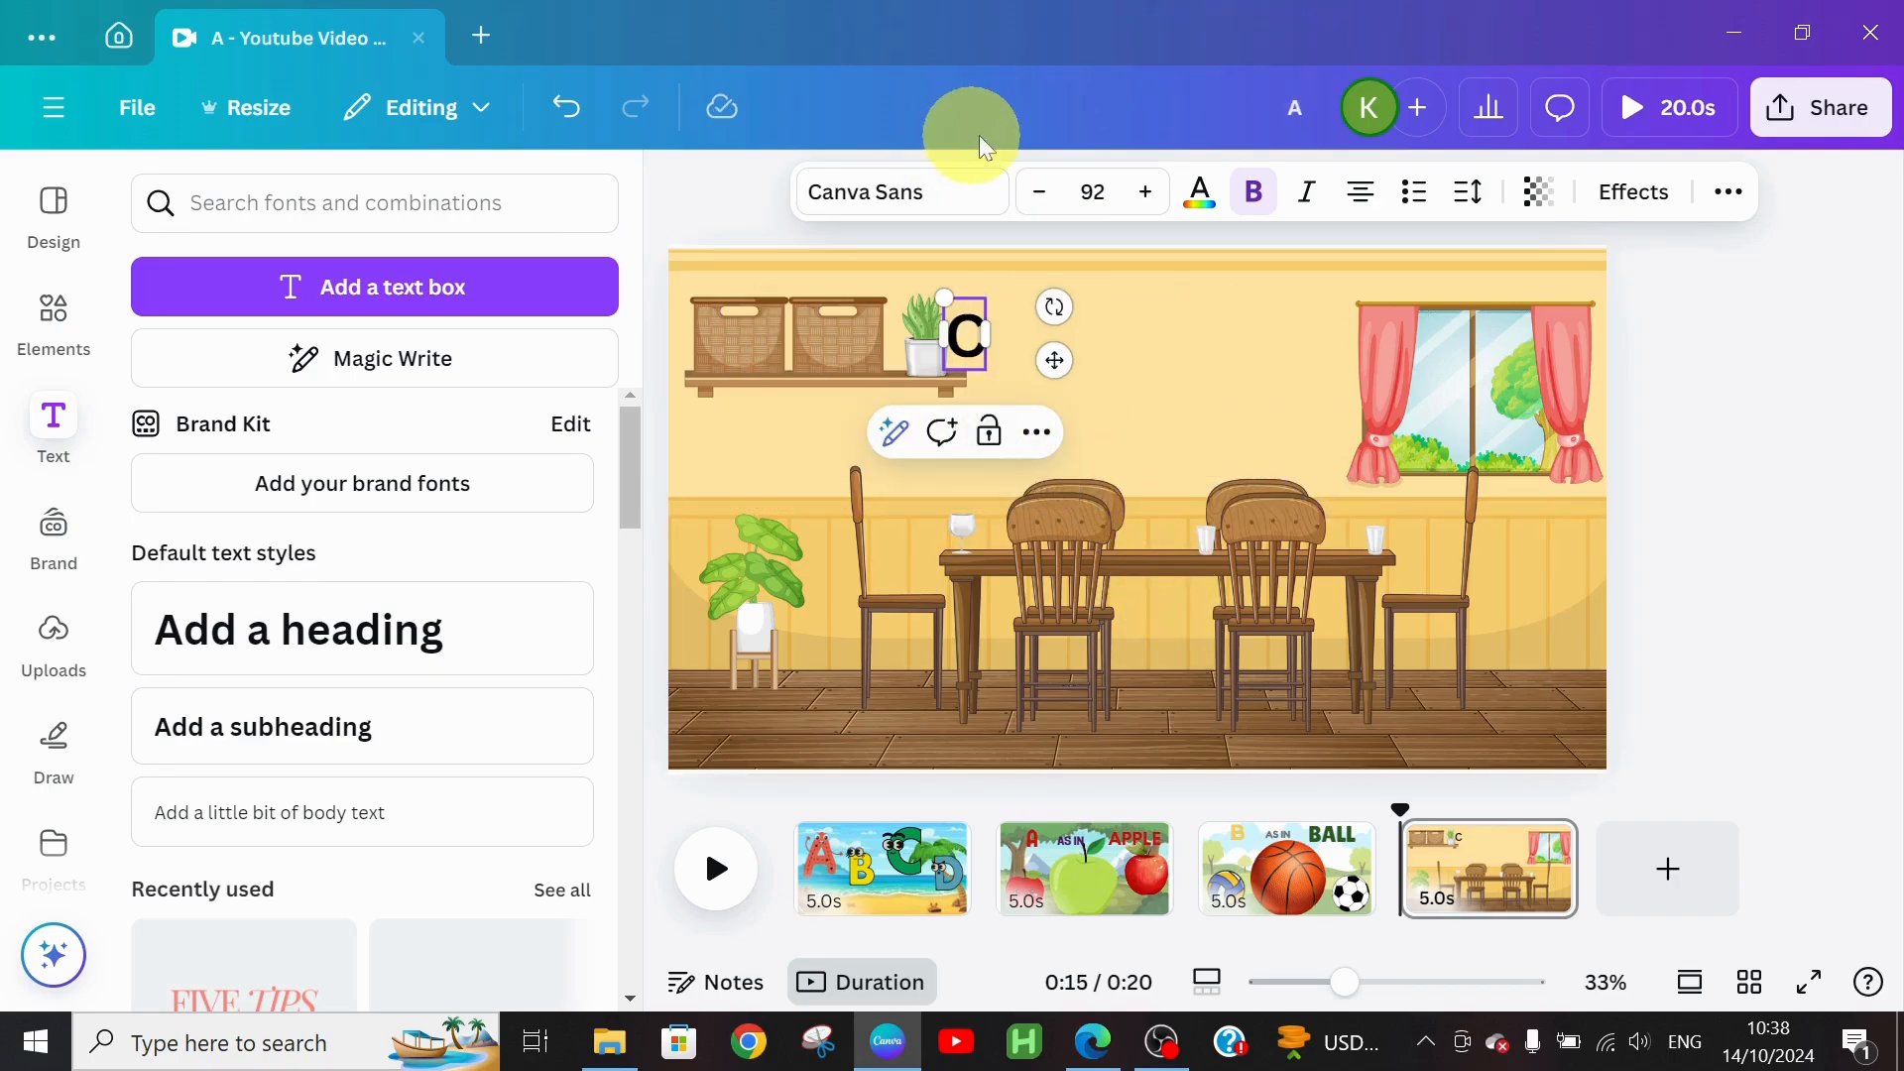
# Step: Set the letter "C" in Norwester at font size 168 and move it in front of the shelf baskets
pyautogui.click(960, 206)
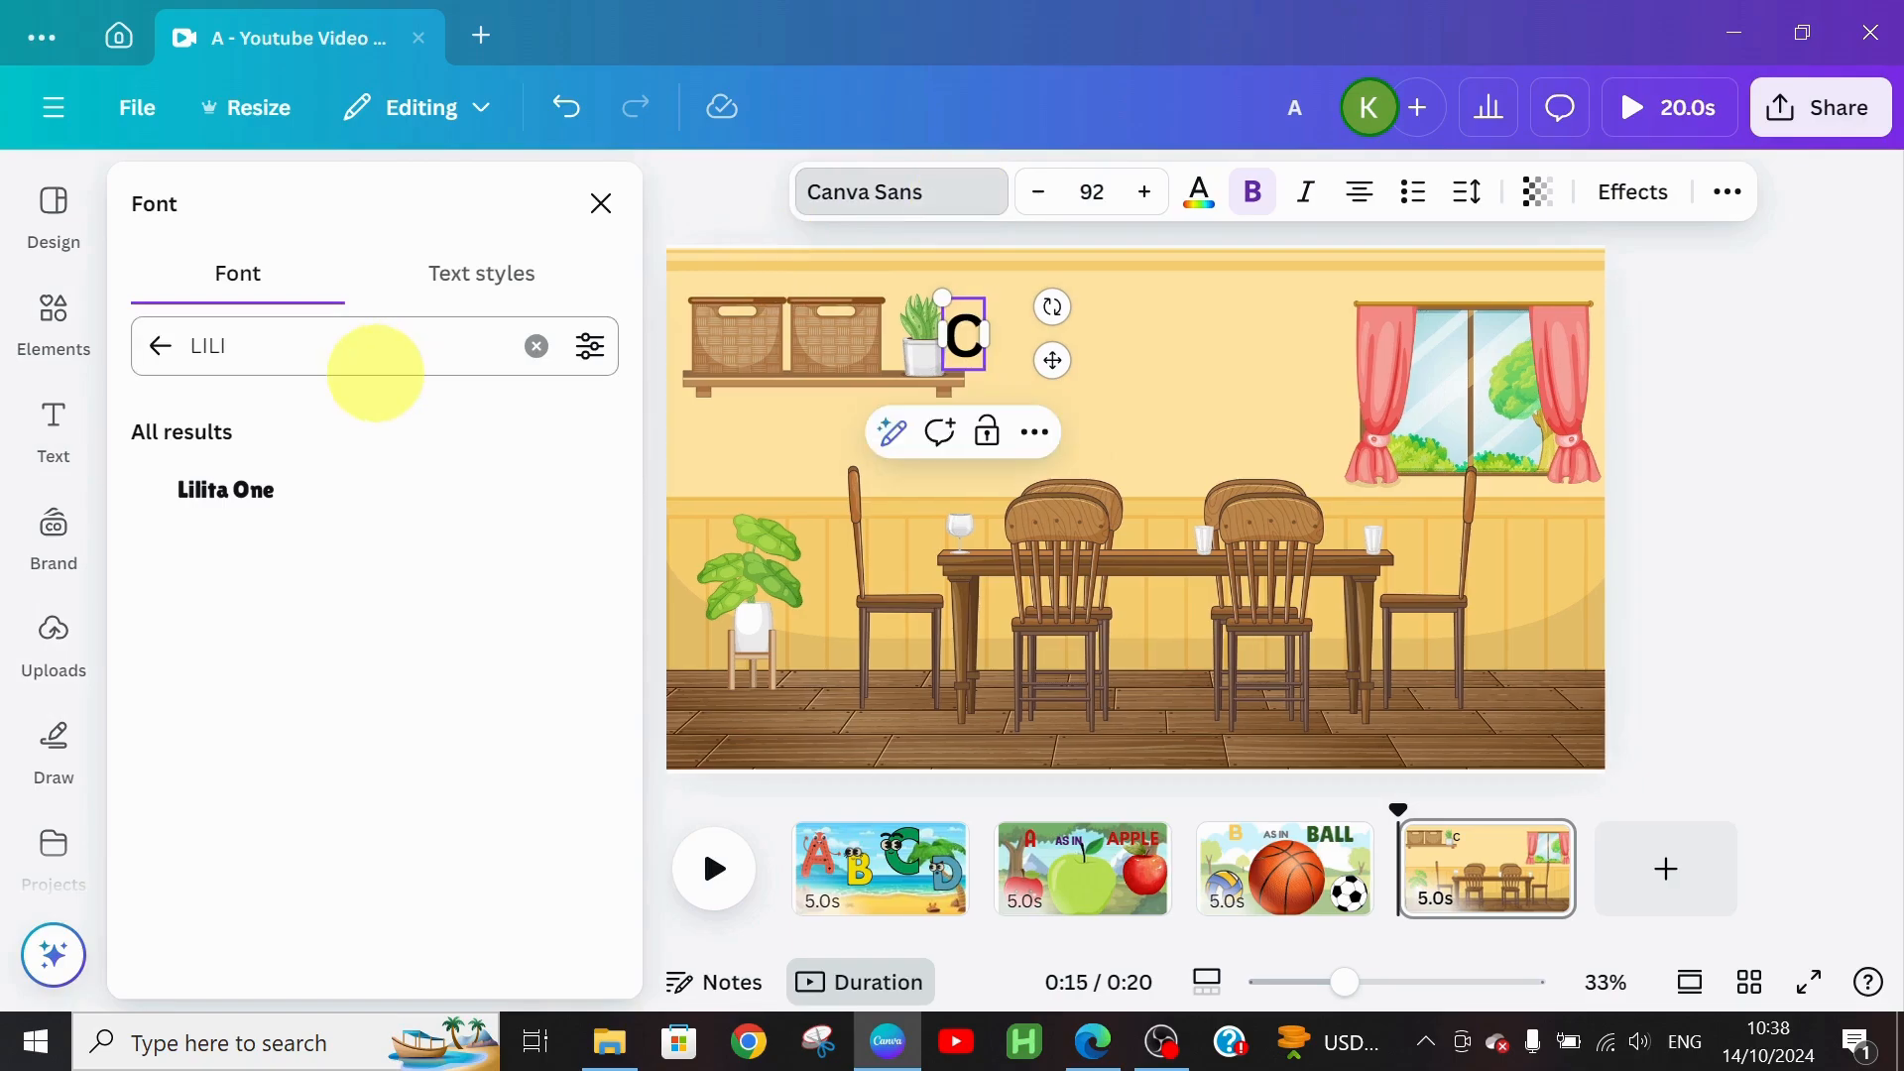
pyautogui.click(288, 490)
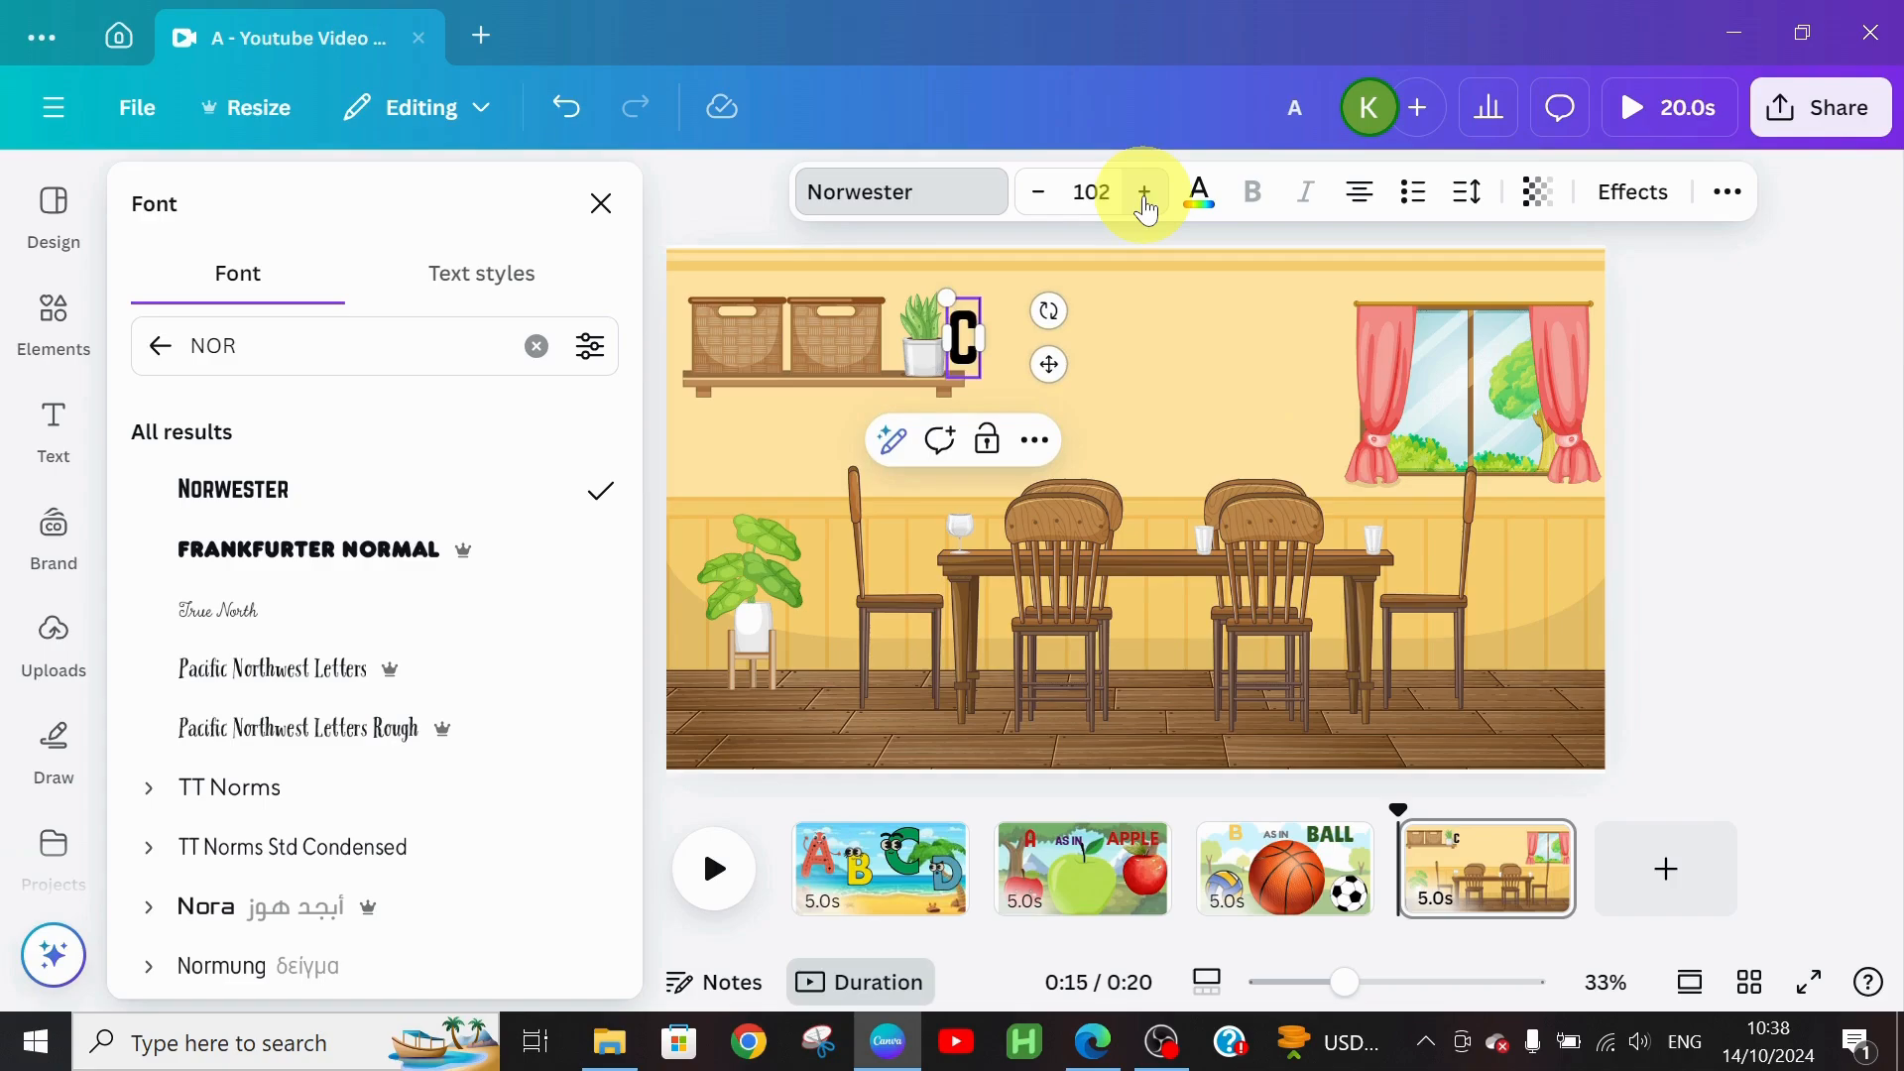
pyautogui.click(1145, 191)
pyautogui.moveTo(1053, 383); pyautogui.dragTo(913, 363)
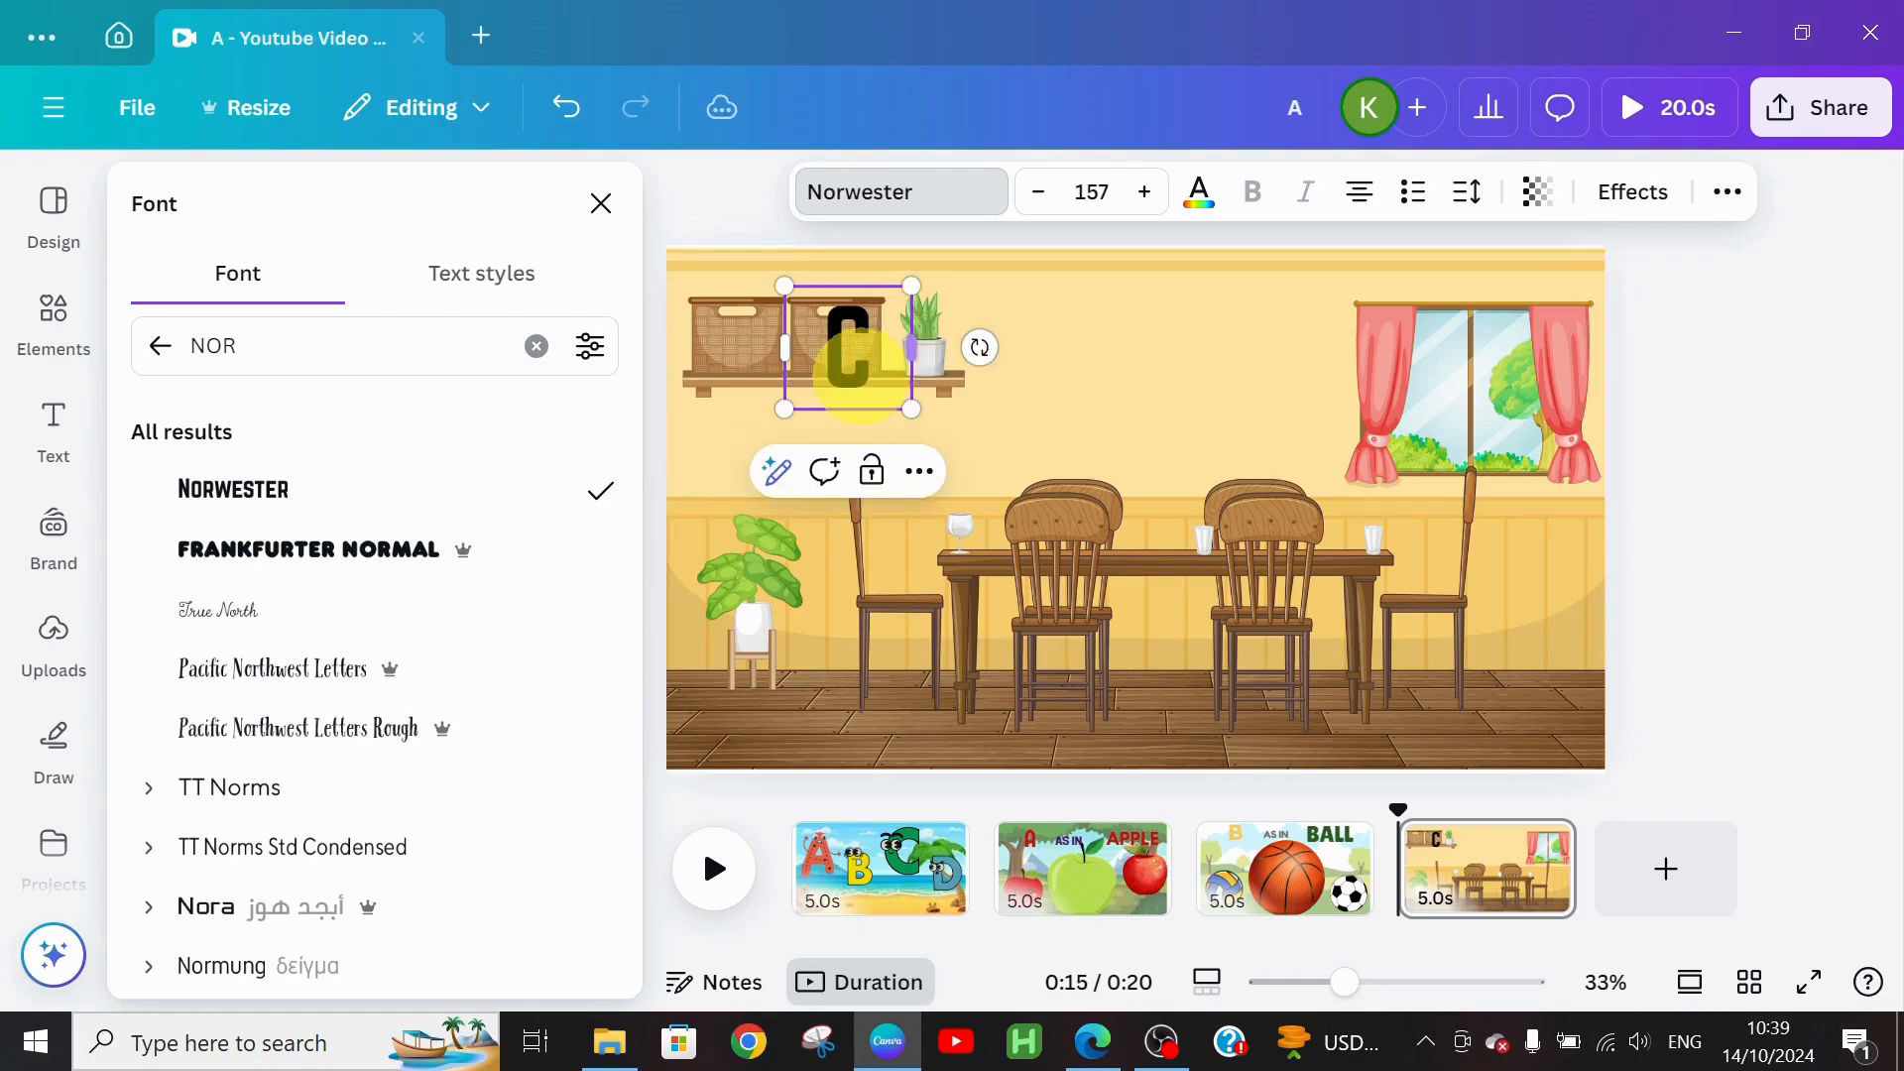
# Step: Add a heading reading "AS IN" and place it on the wall just after the letter "C"
pyautogui.click(1001, 273)
pyautogui.click(417, 646)
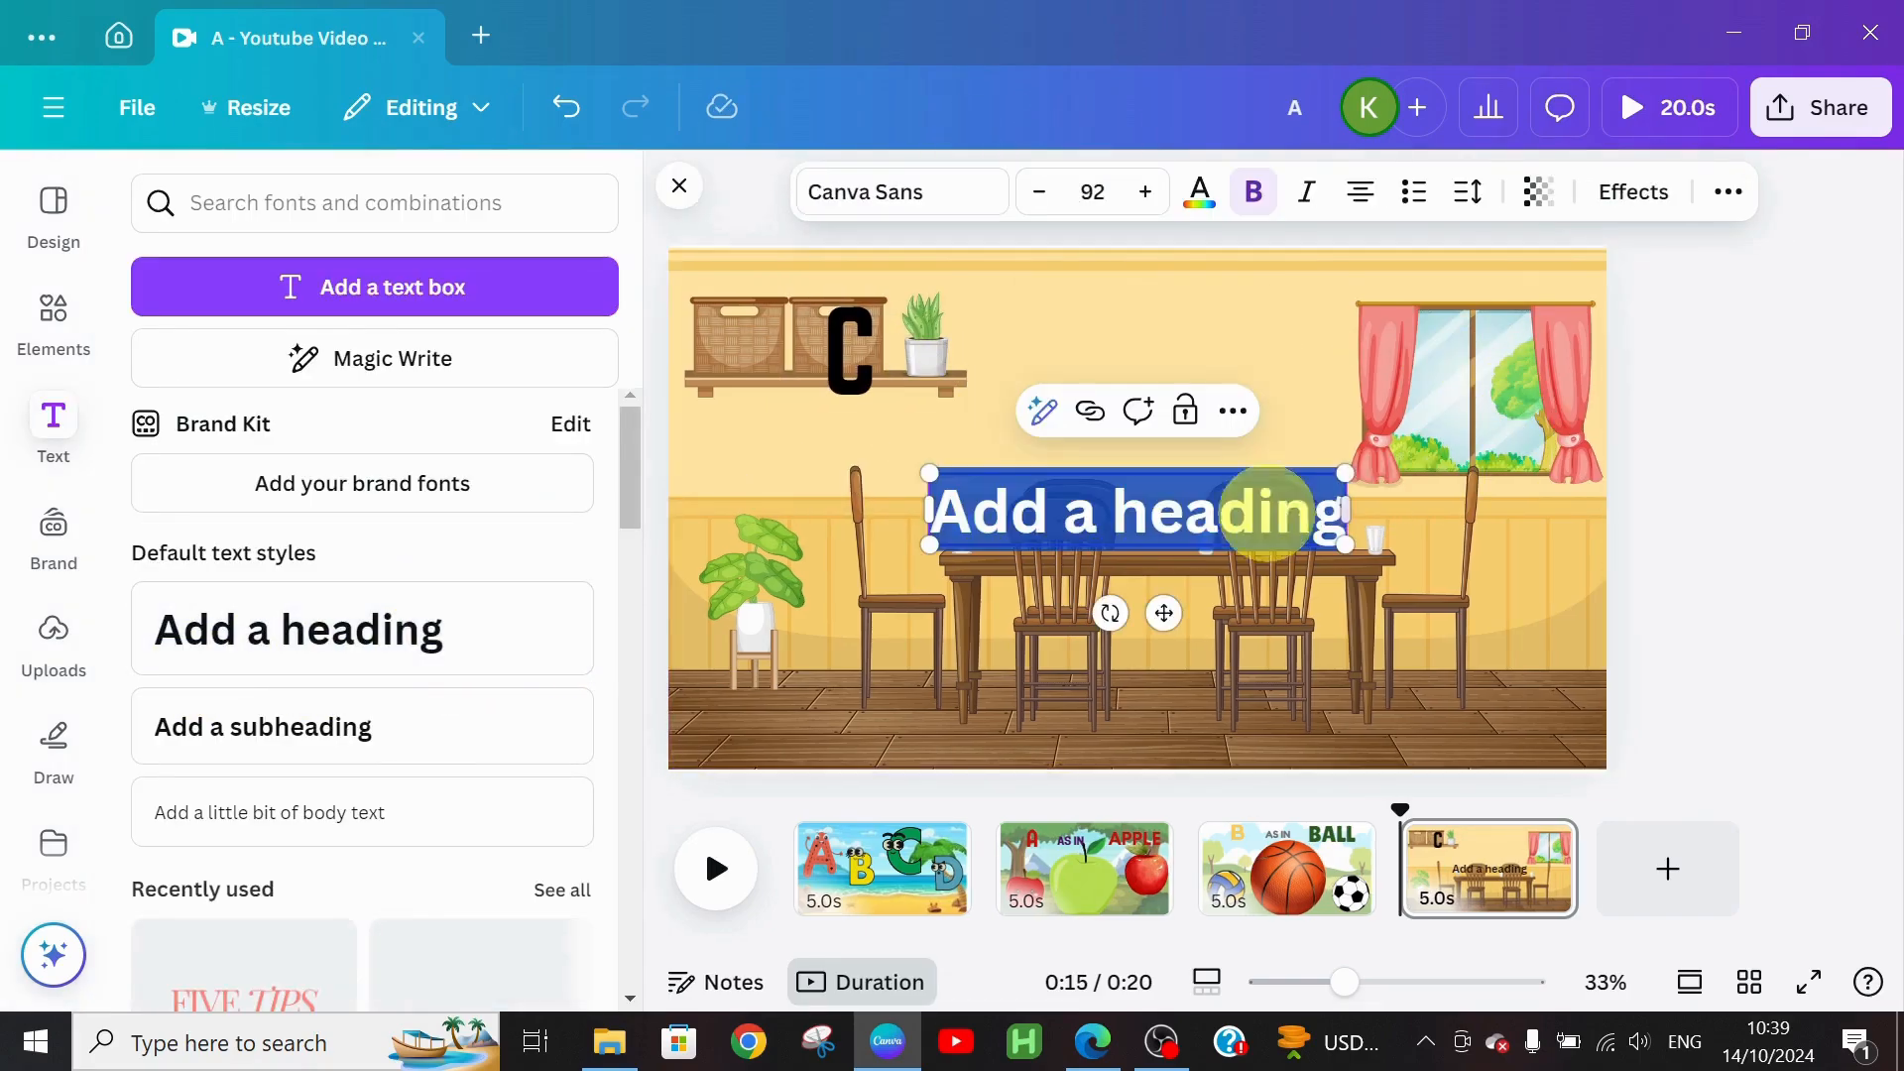
pyautogui.moveTo(1155, 622); pyautogui.dragTo(1141, 462)
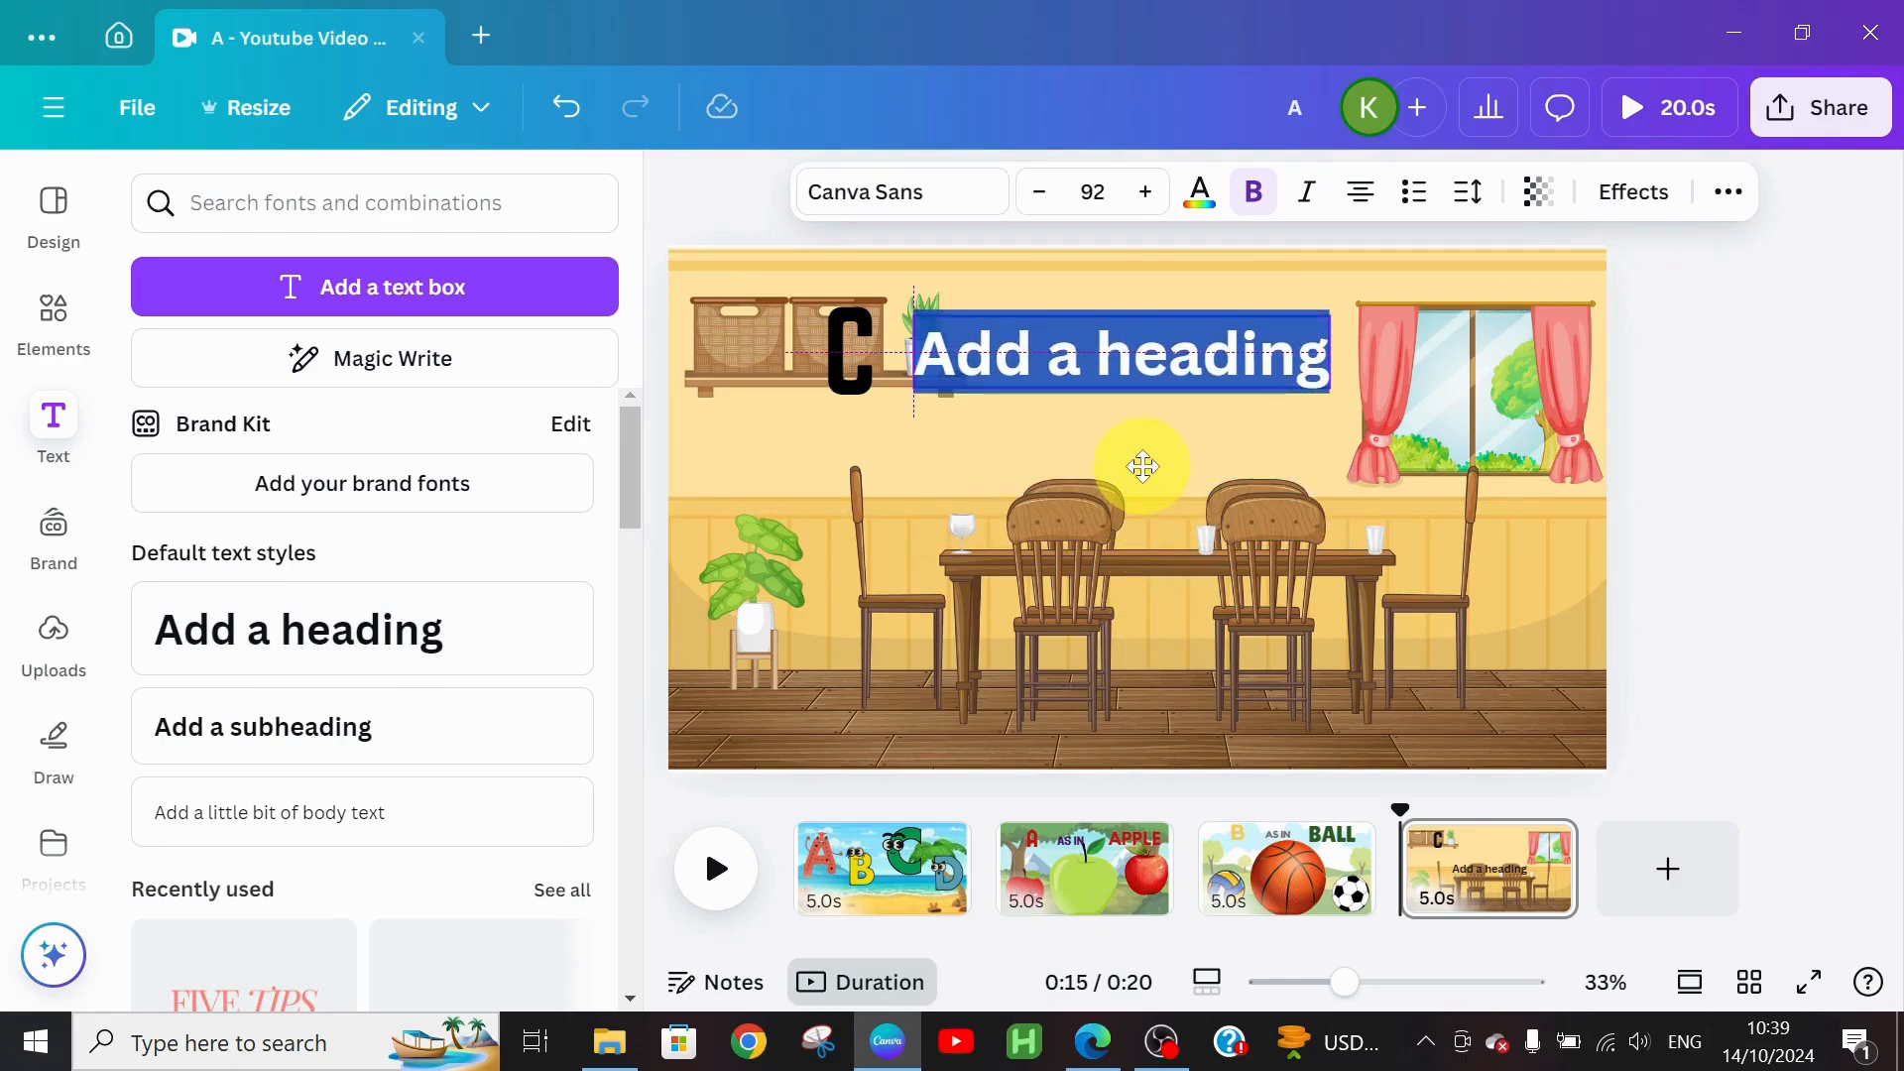
pyautogui.write('AS IN')
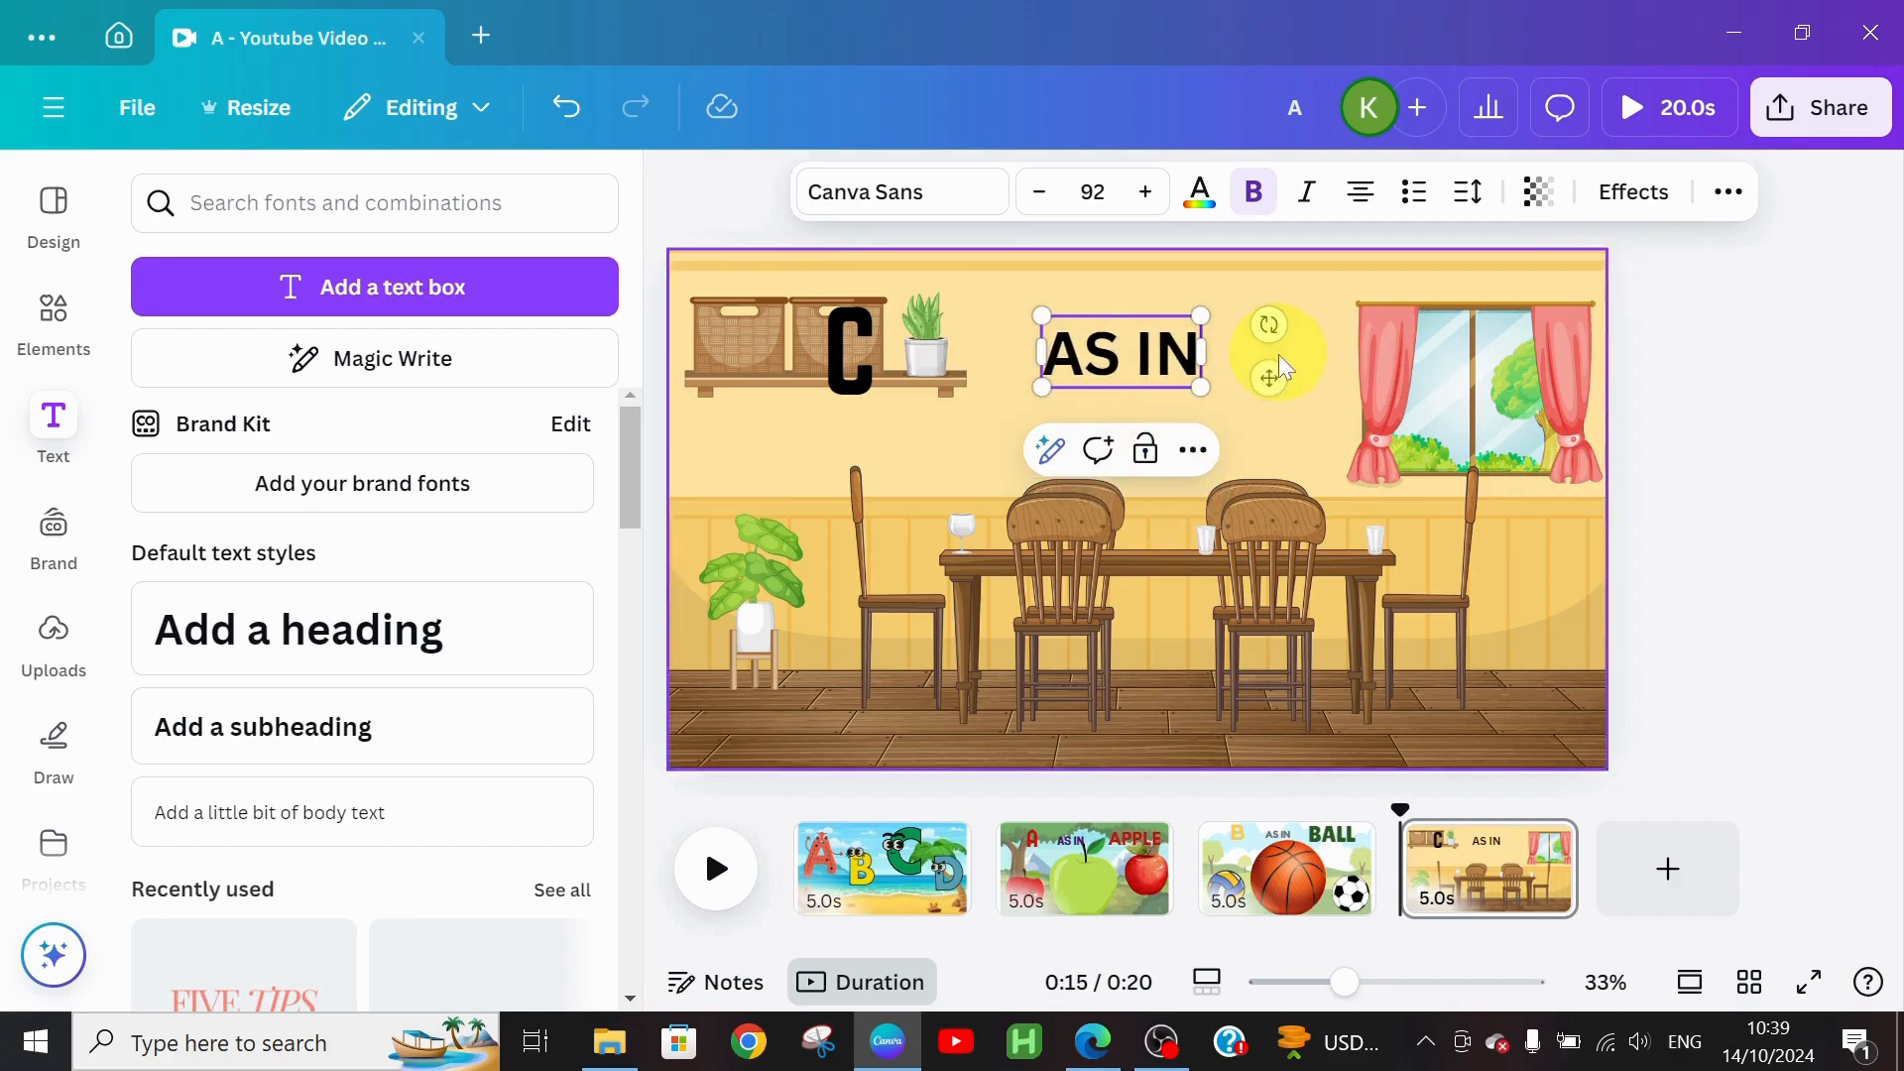
pyautogui.moveTo(1269, 368); pyautogui.dragTo(1206, 372)
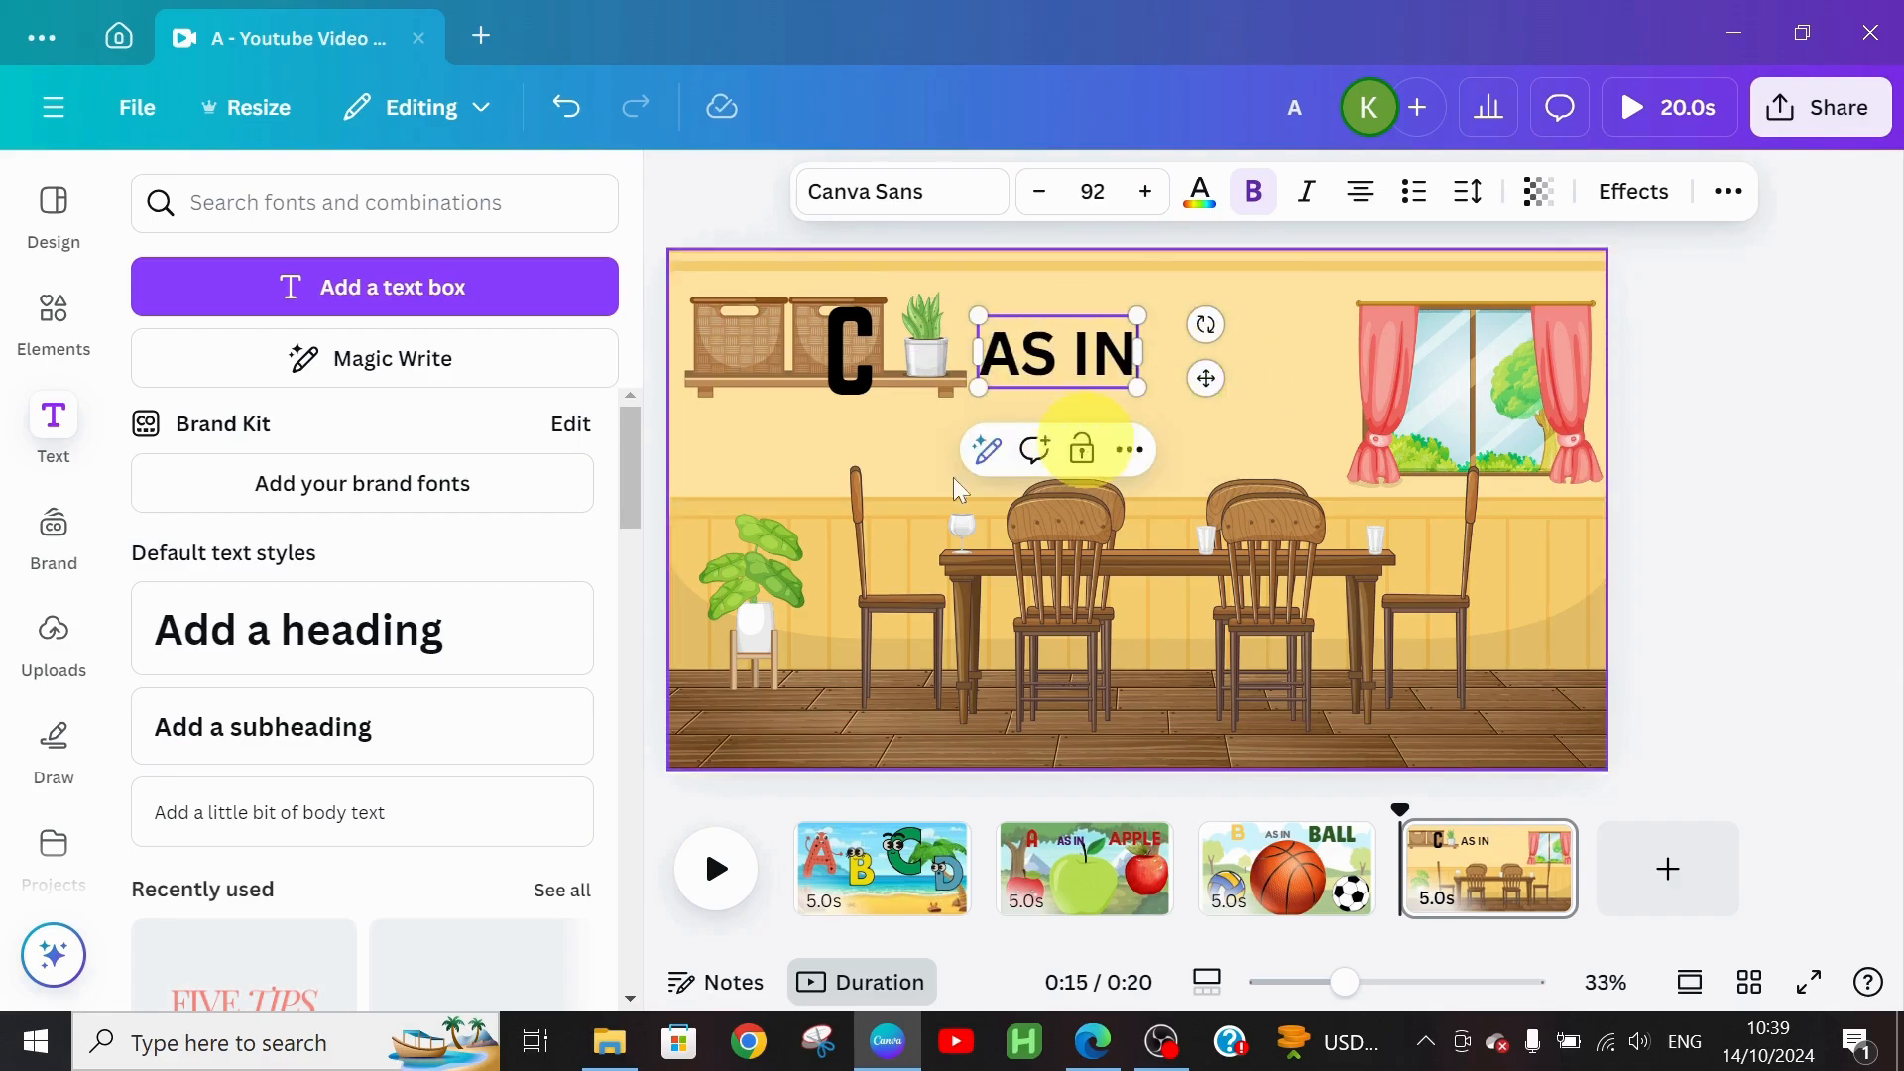
# Step: Add a heading reading "CUP" and place it in line after "AS IN", next to the window
pyautogui.click(374, 629)
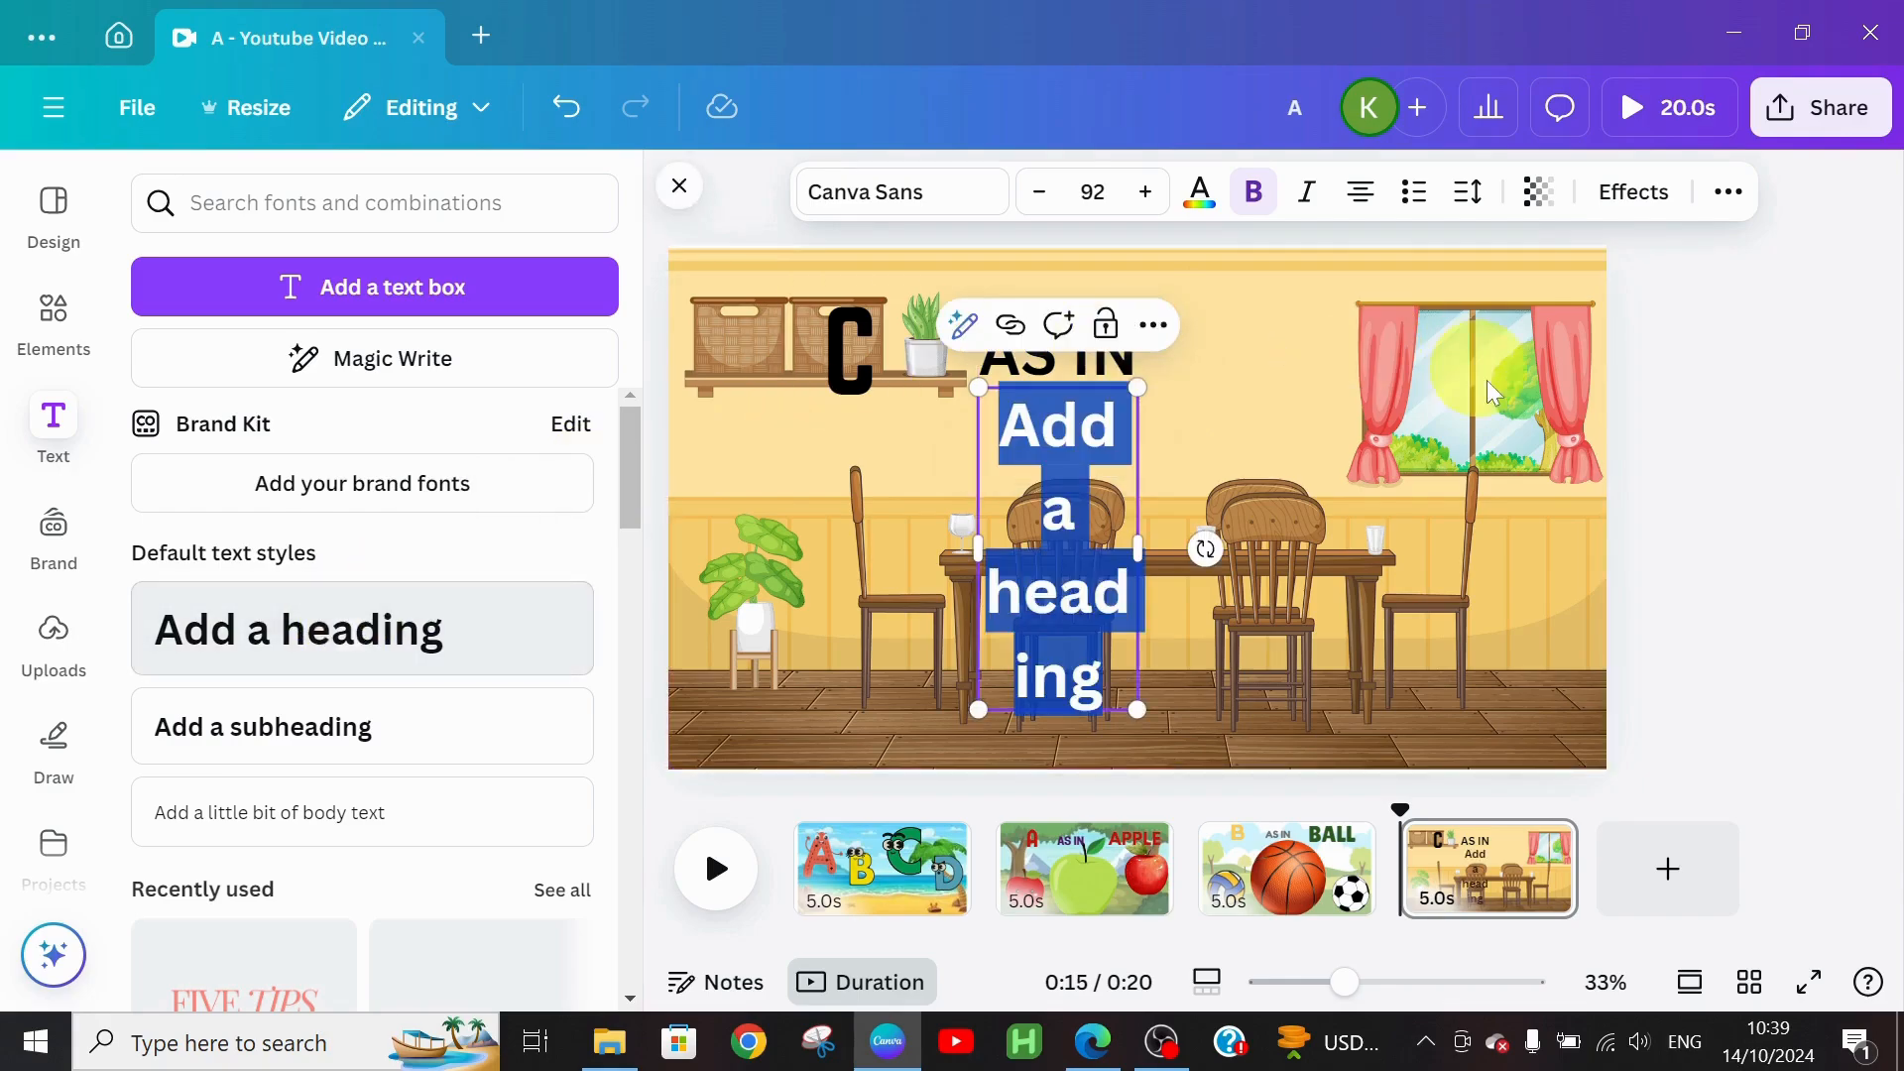
pyautogui.moveTo(1053, 600); pyautogui.dragTo(1109, 672)
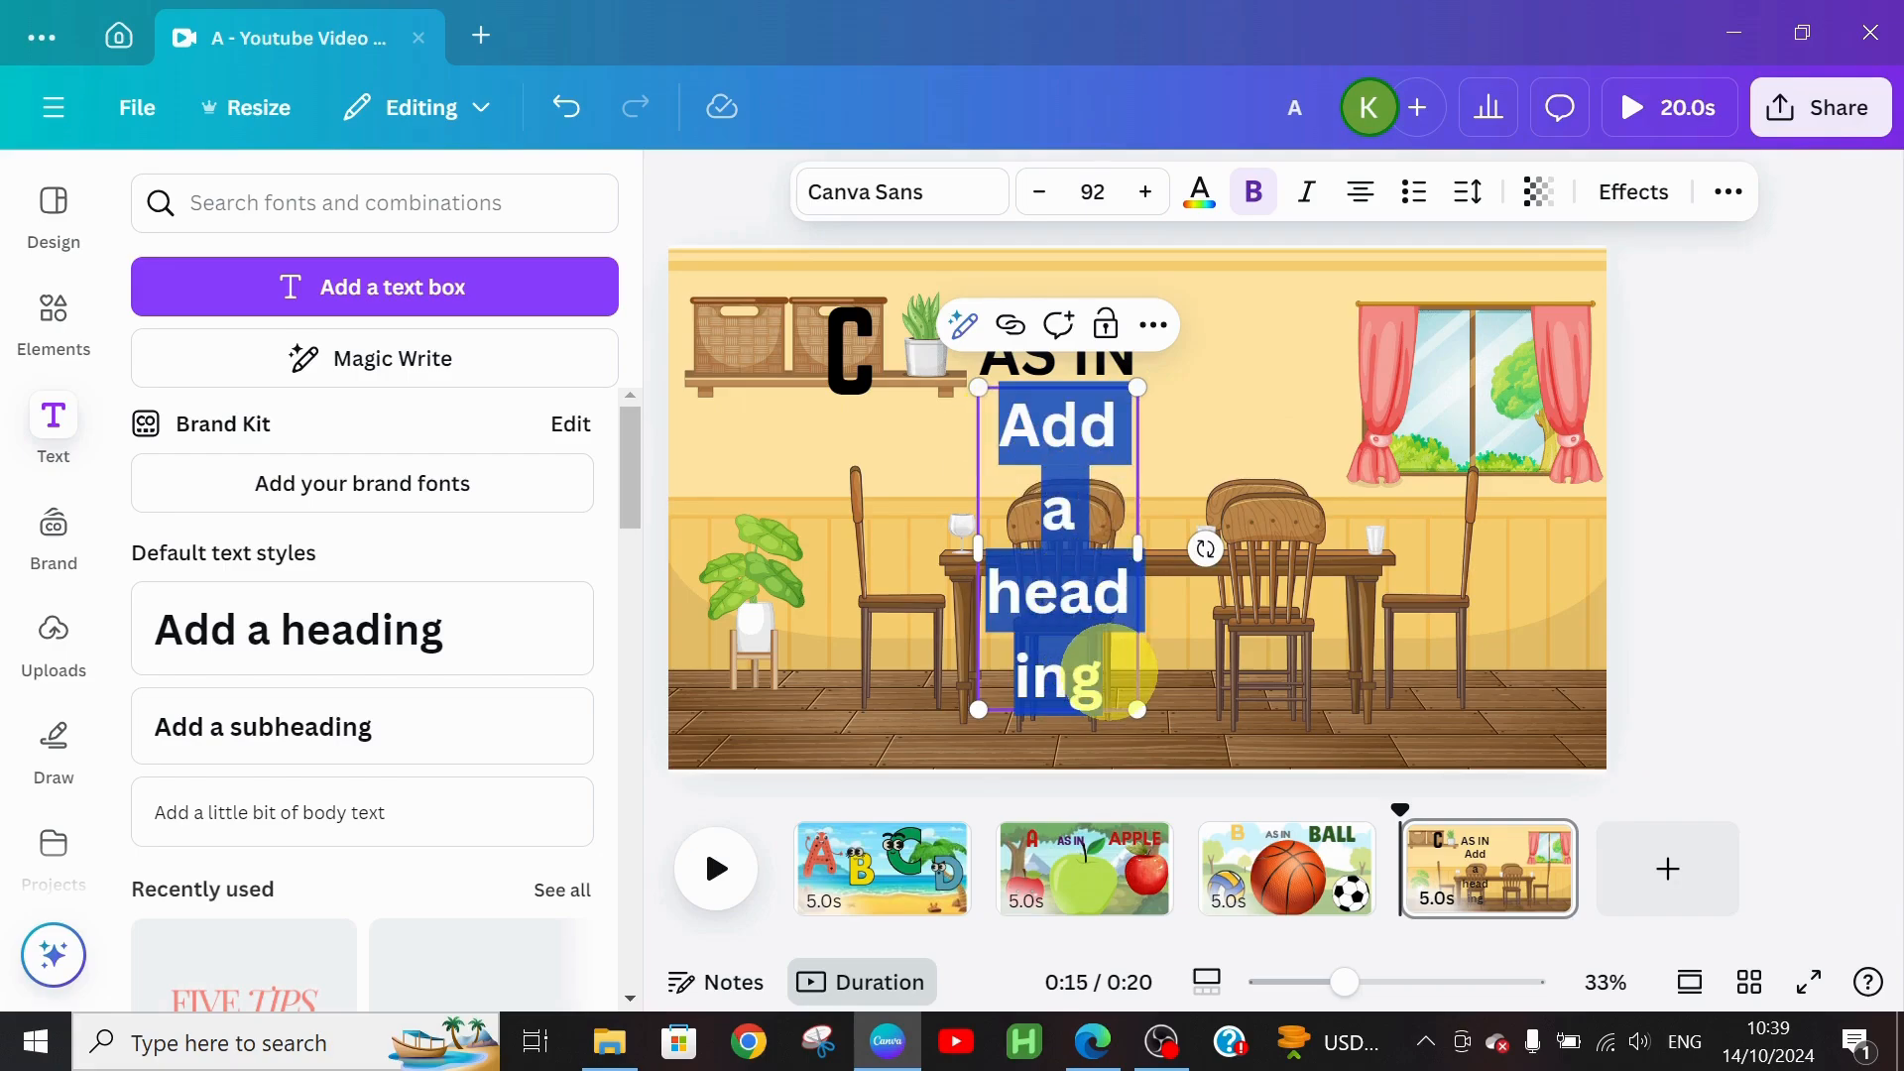
pyautogui.write('CUP')
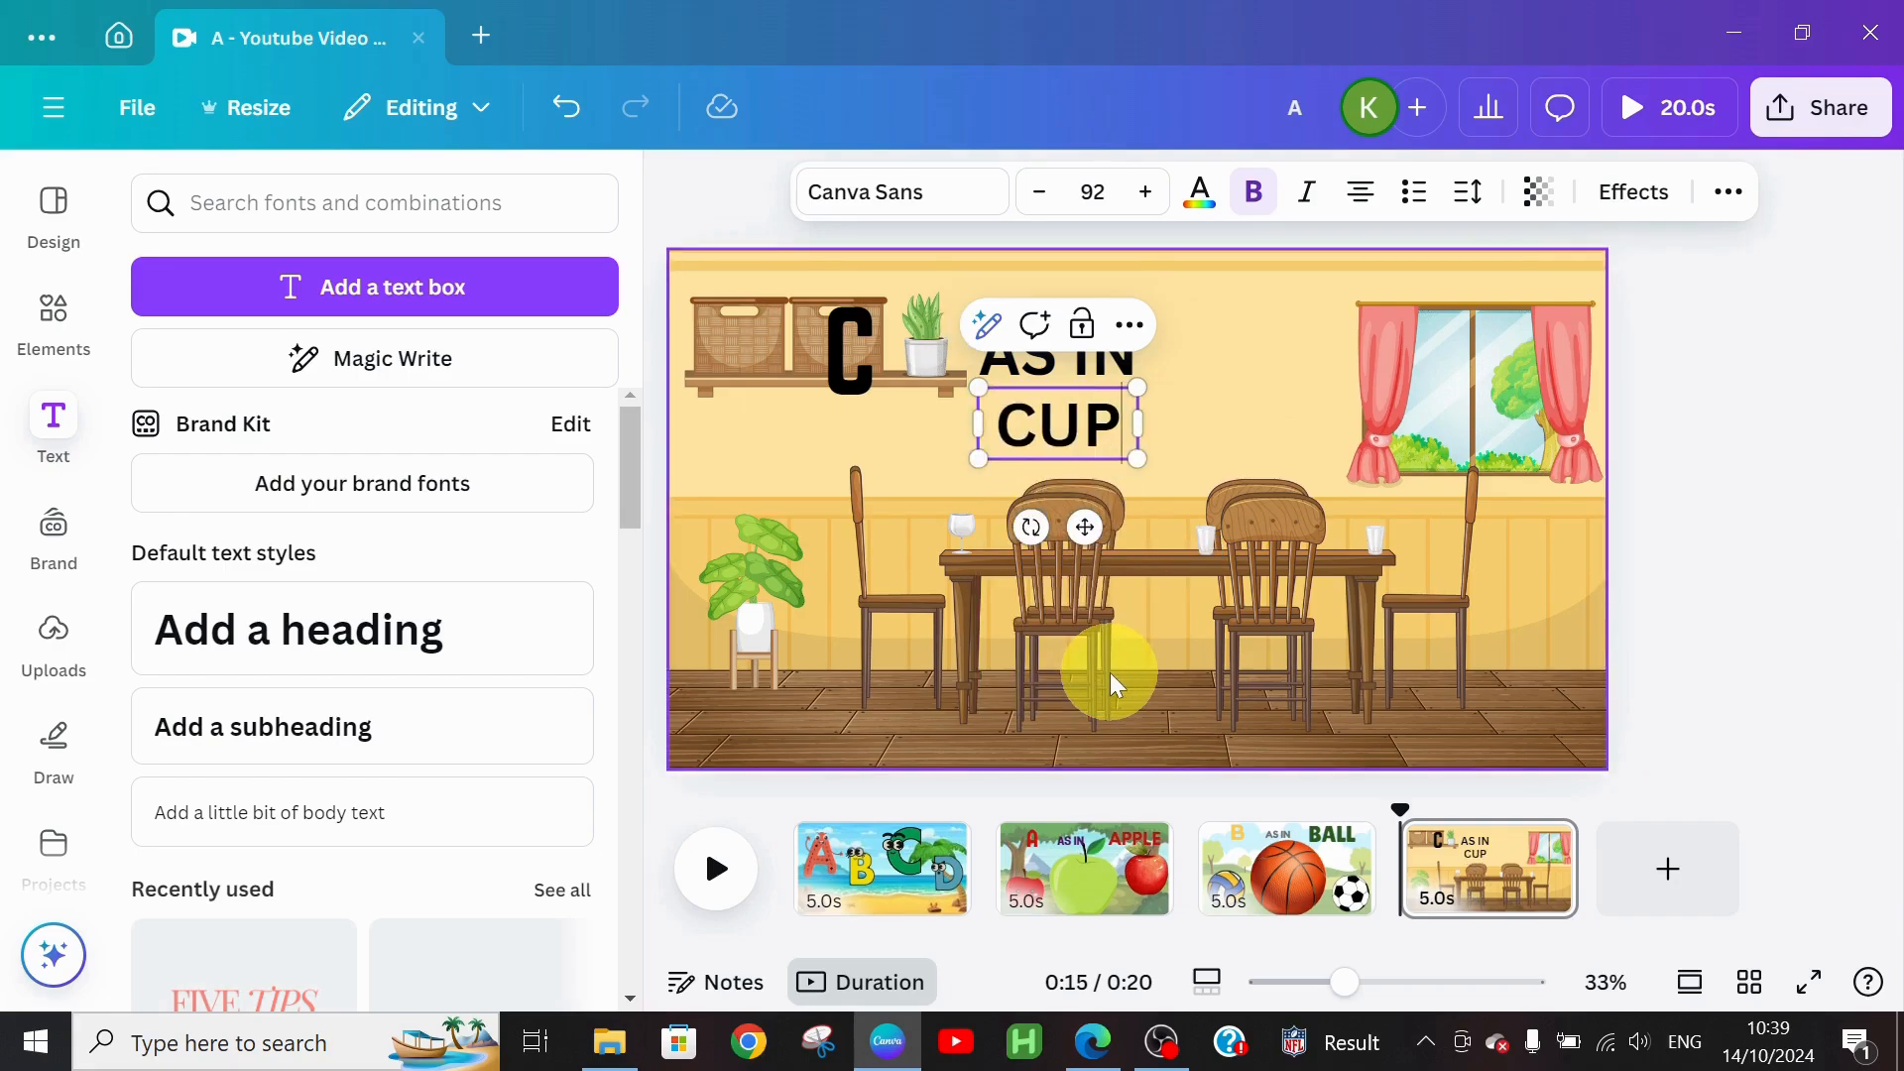
pyautogui.moveTo(1091, 519); pyautogui.dragTo(1312, 443)
# Step: Reduce the font size of the "AS IN" text to below 80
pyautogui.click(1062, 361)
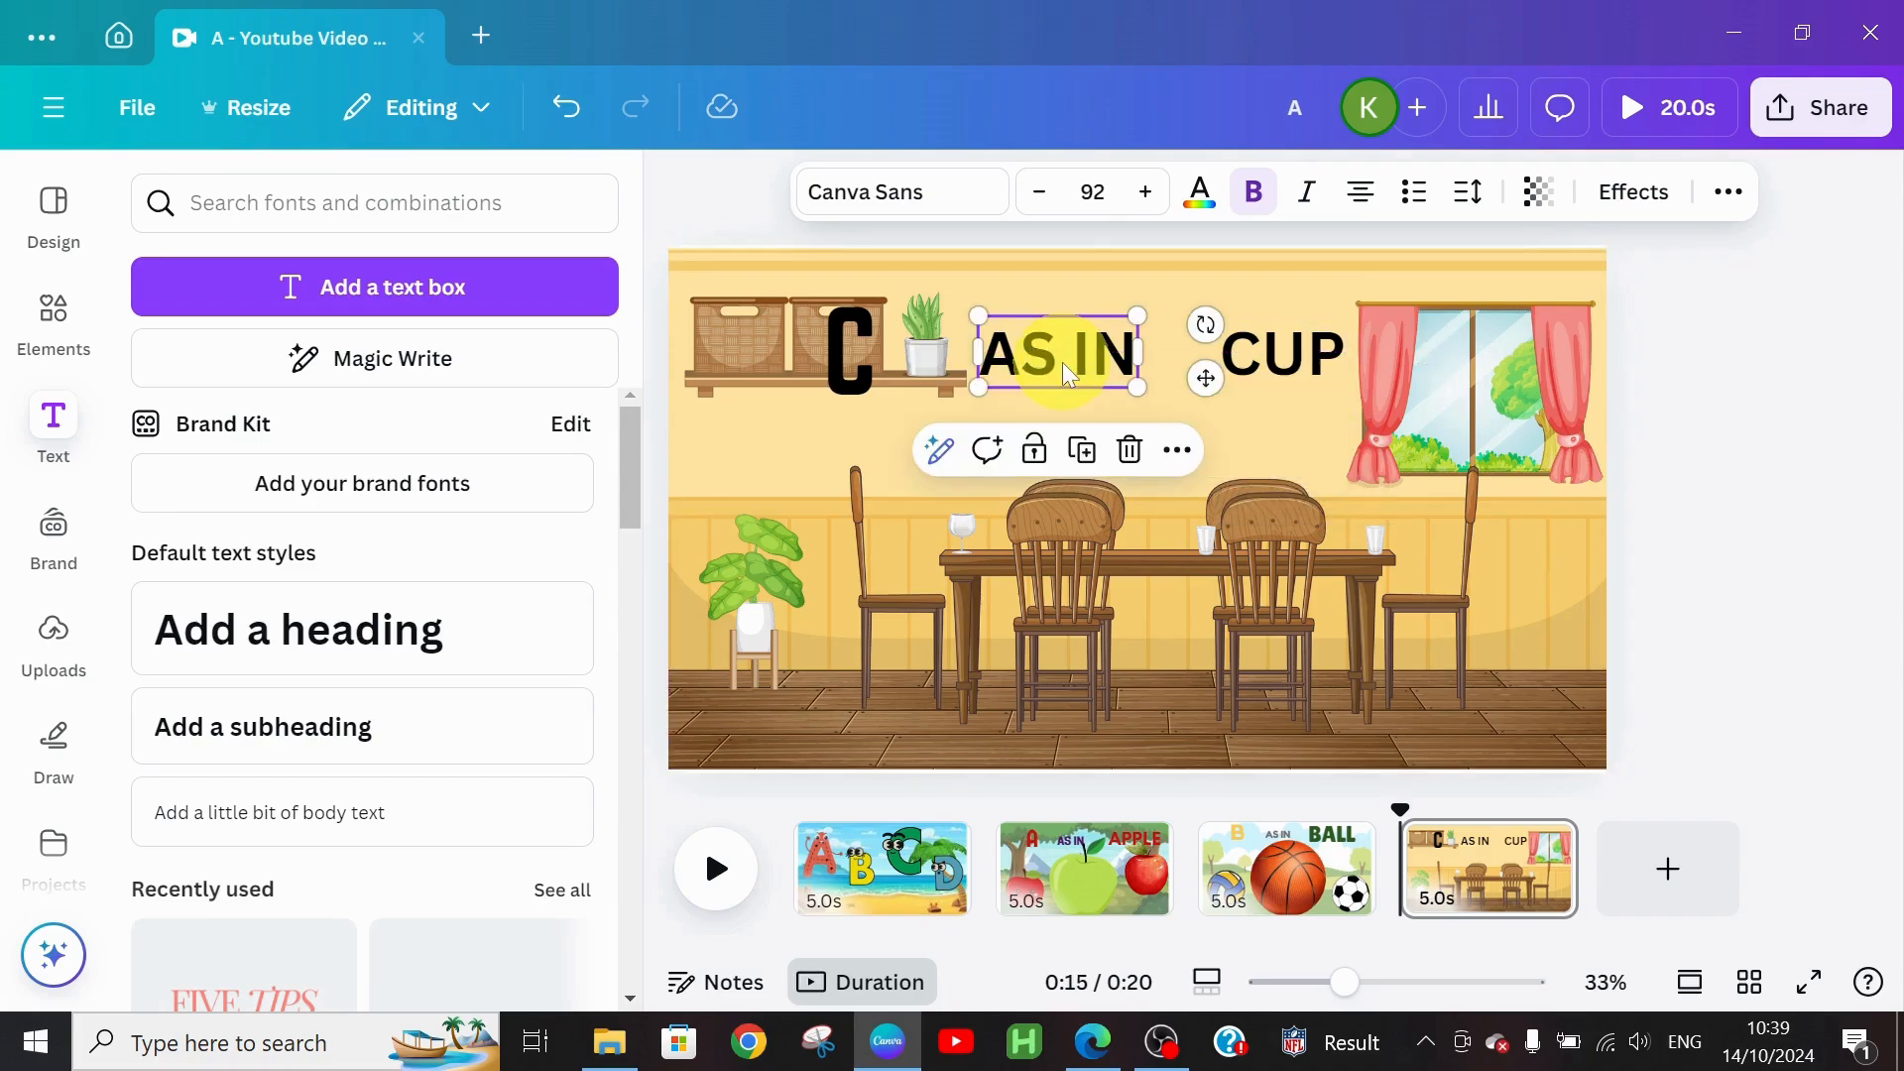
pyautogui.click(1028, 196)
pyautogui.click(1027, 197)
pyautogui.click(1028, 196)
pyautogui.click(1027, 196)
pyautogui.click(1027, 197)
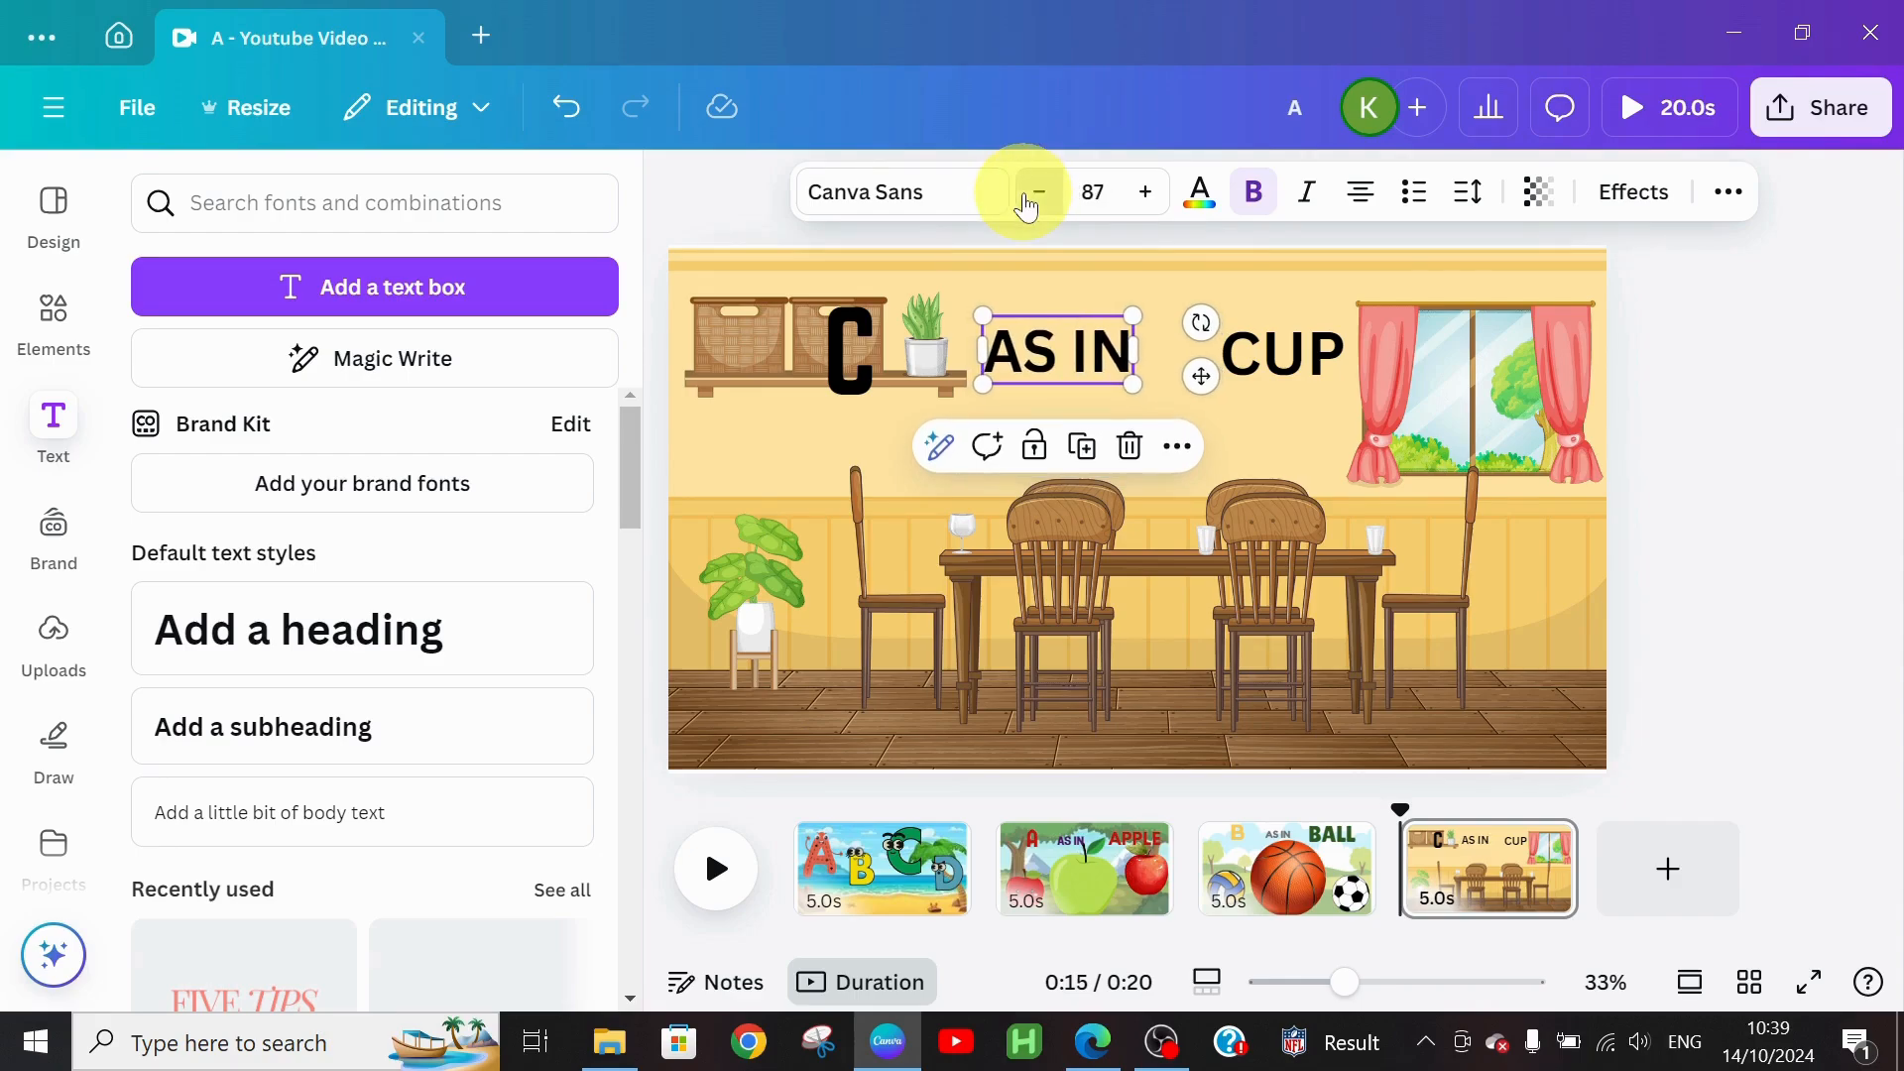
pyautogui.click(1028, 197)
pyautogui.click(1027, 196)
pyautogui.click(1027, 196)
pyautogui.click(1027, 196)
pyautogui.click(1027, 196)
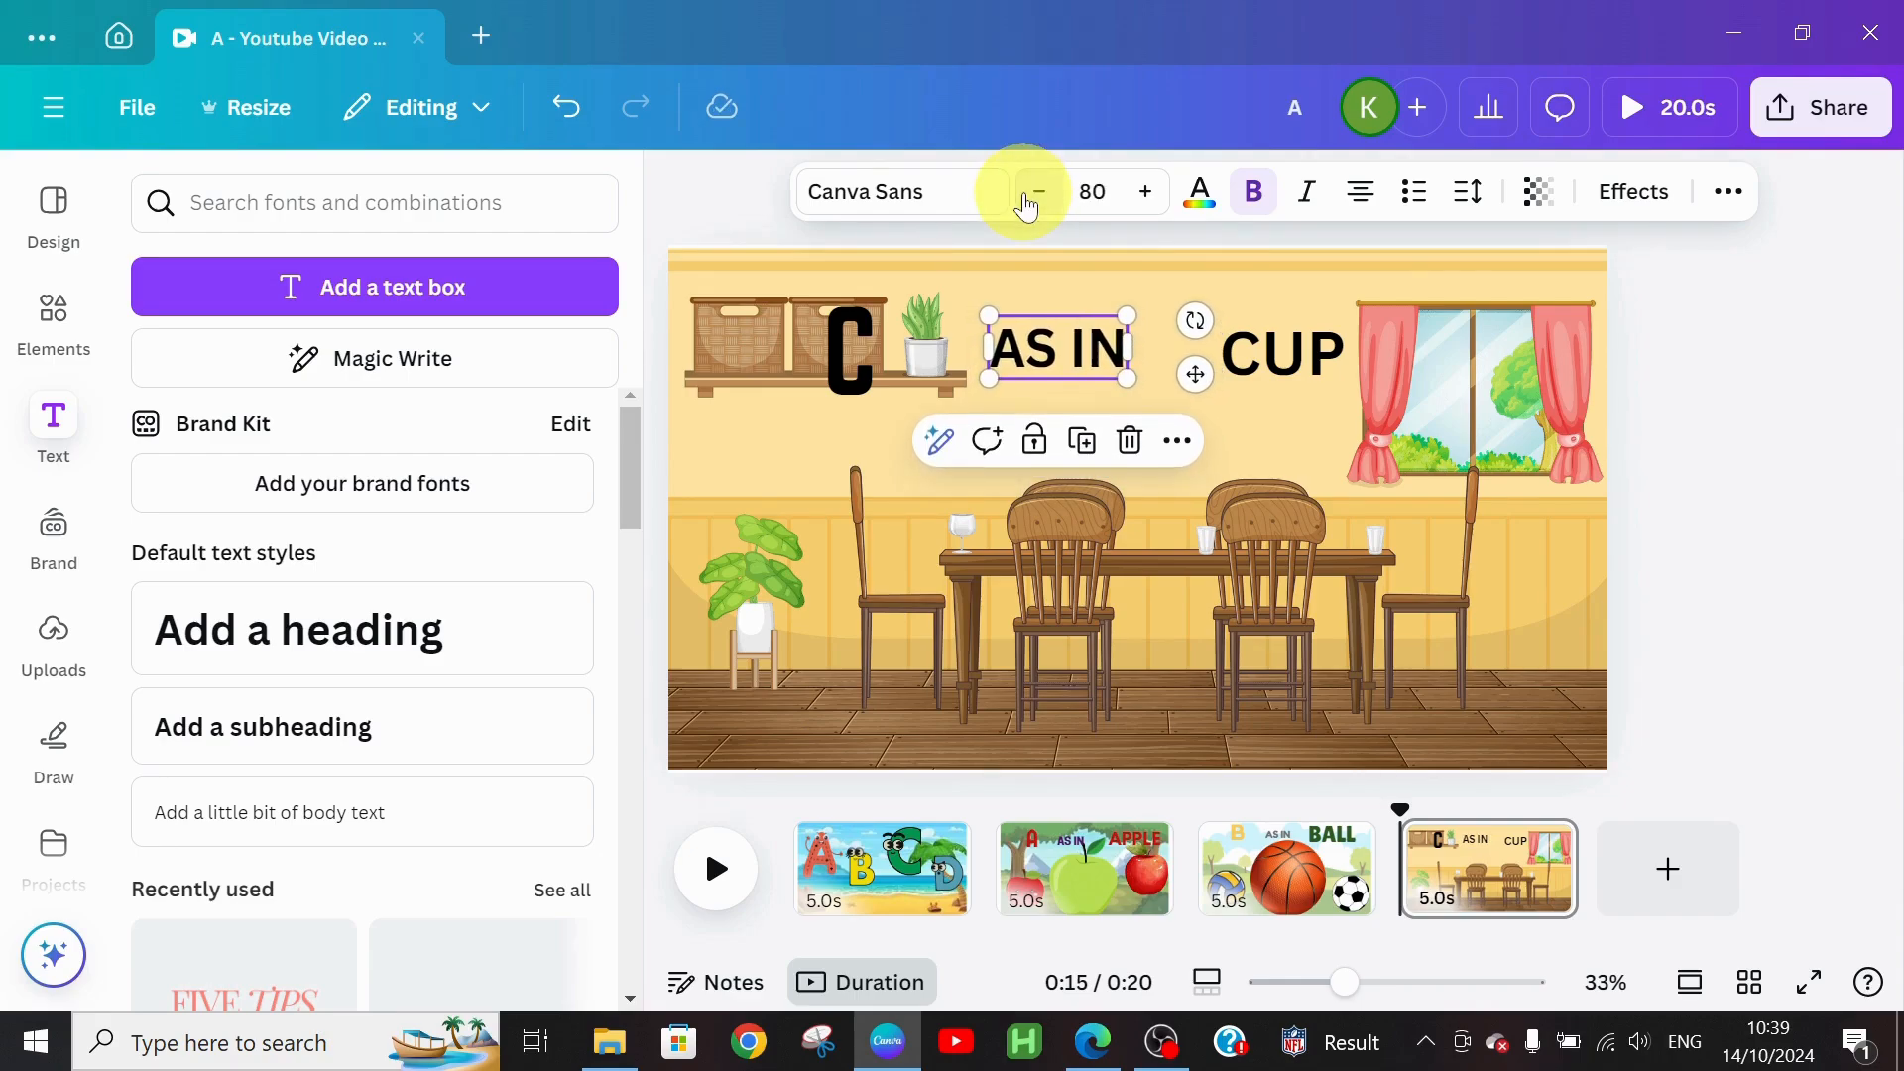
# Step: Set the word "CUP" in HK Modular and enlarge it to font size 156 on a single line
pyautogui.click(1268, 355)
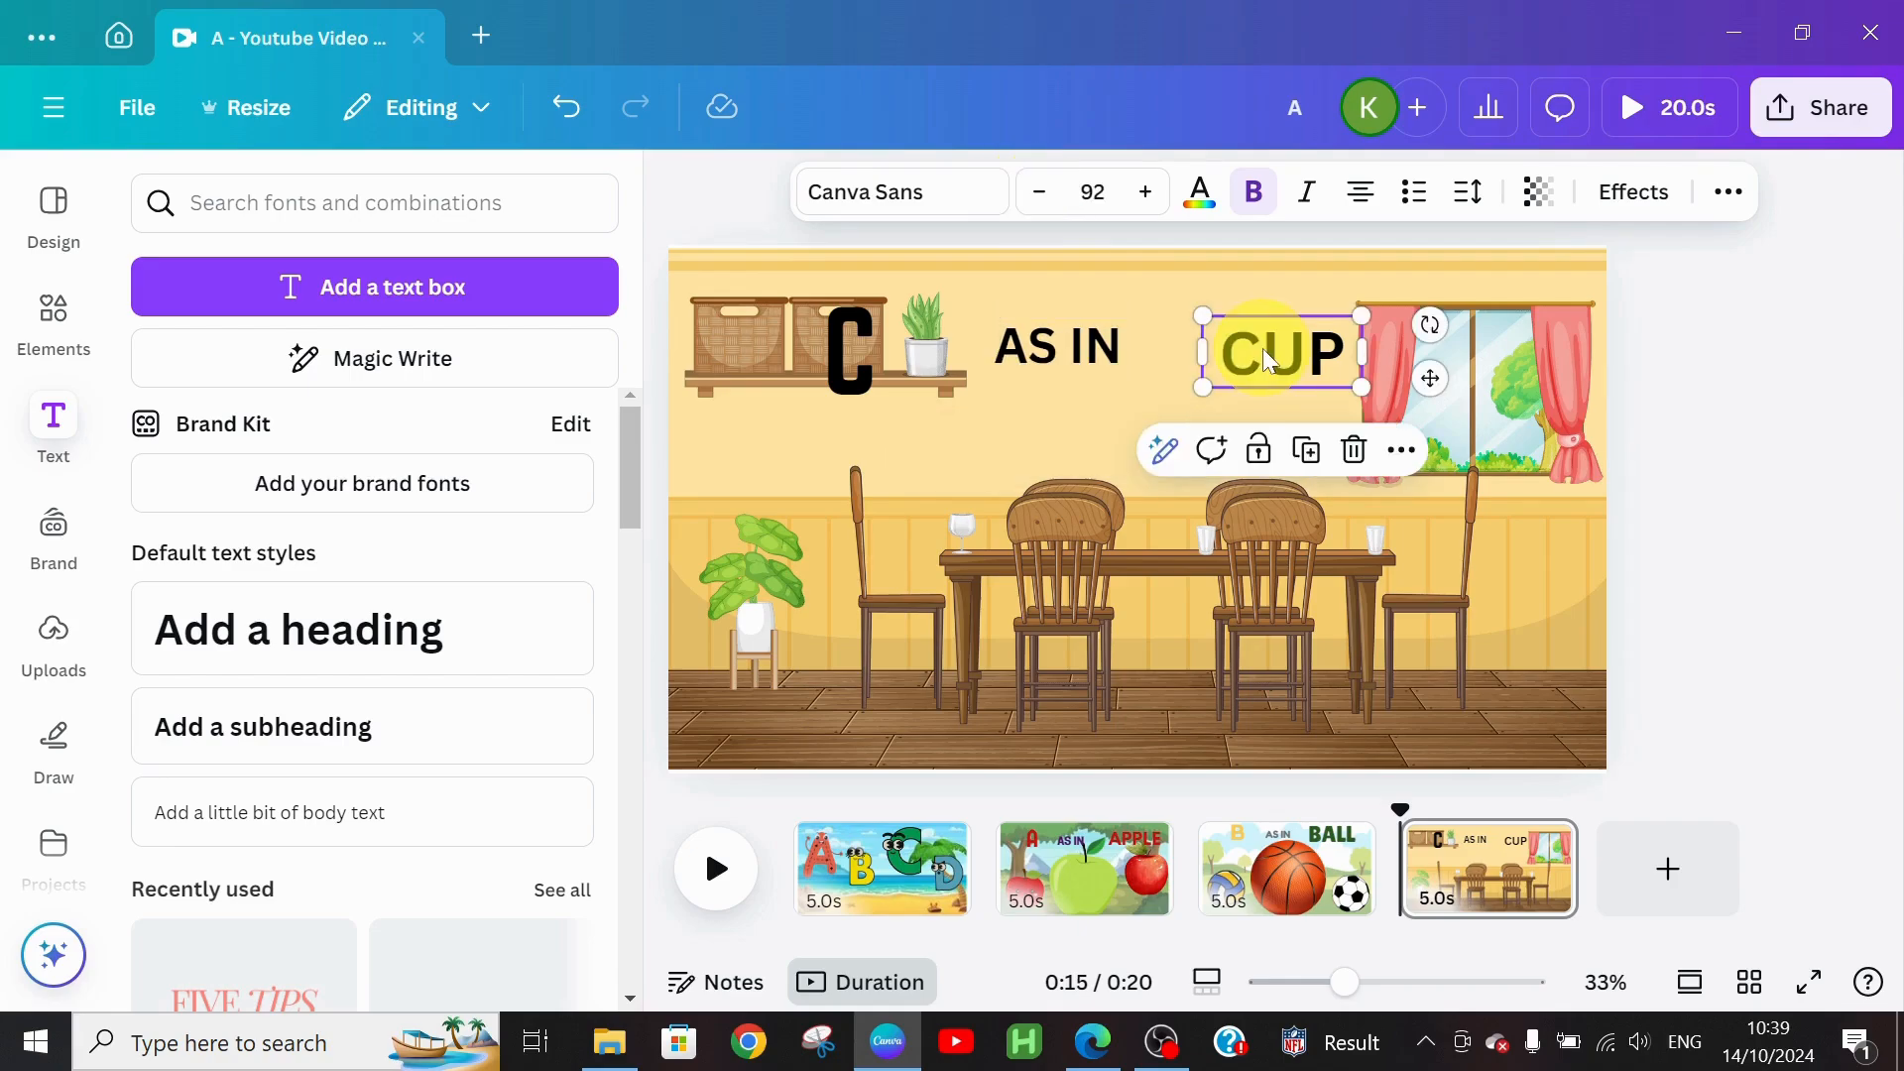
pyautogui.click(956, 197)
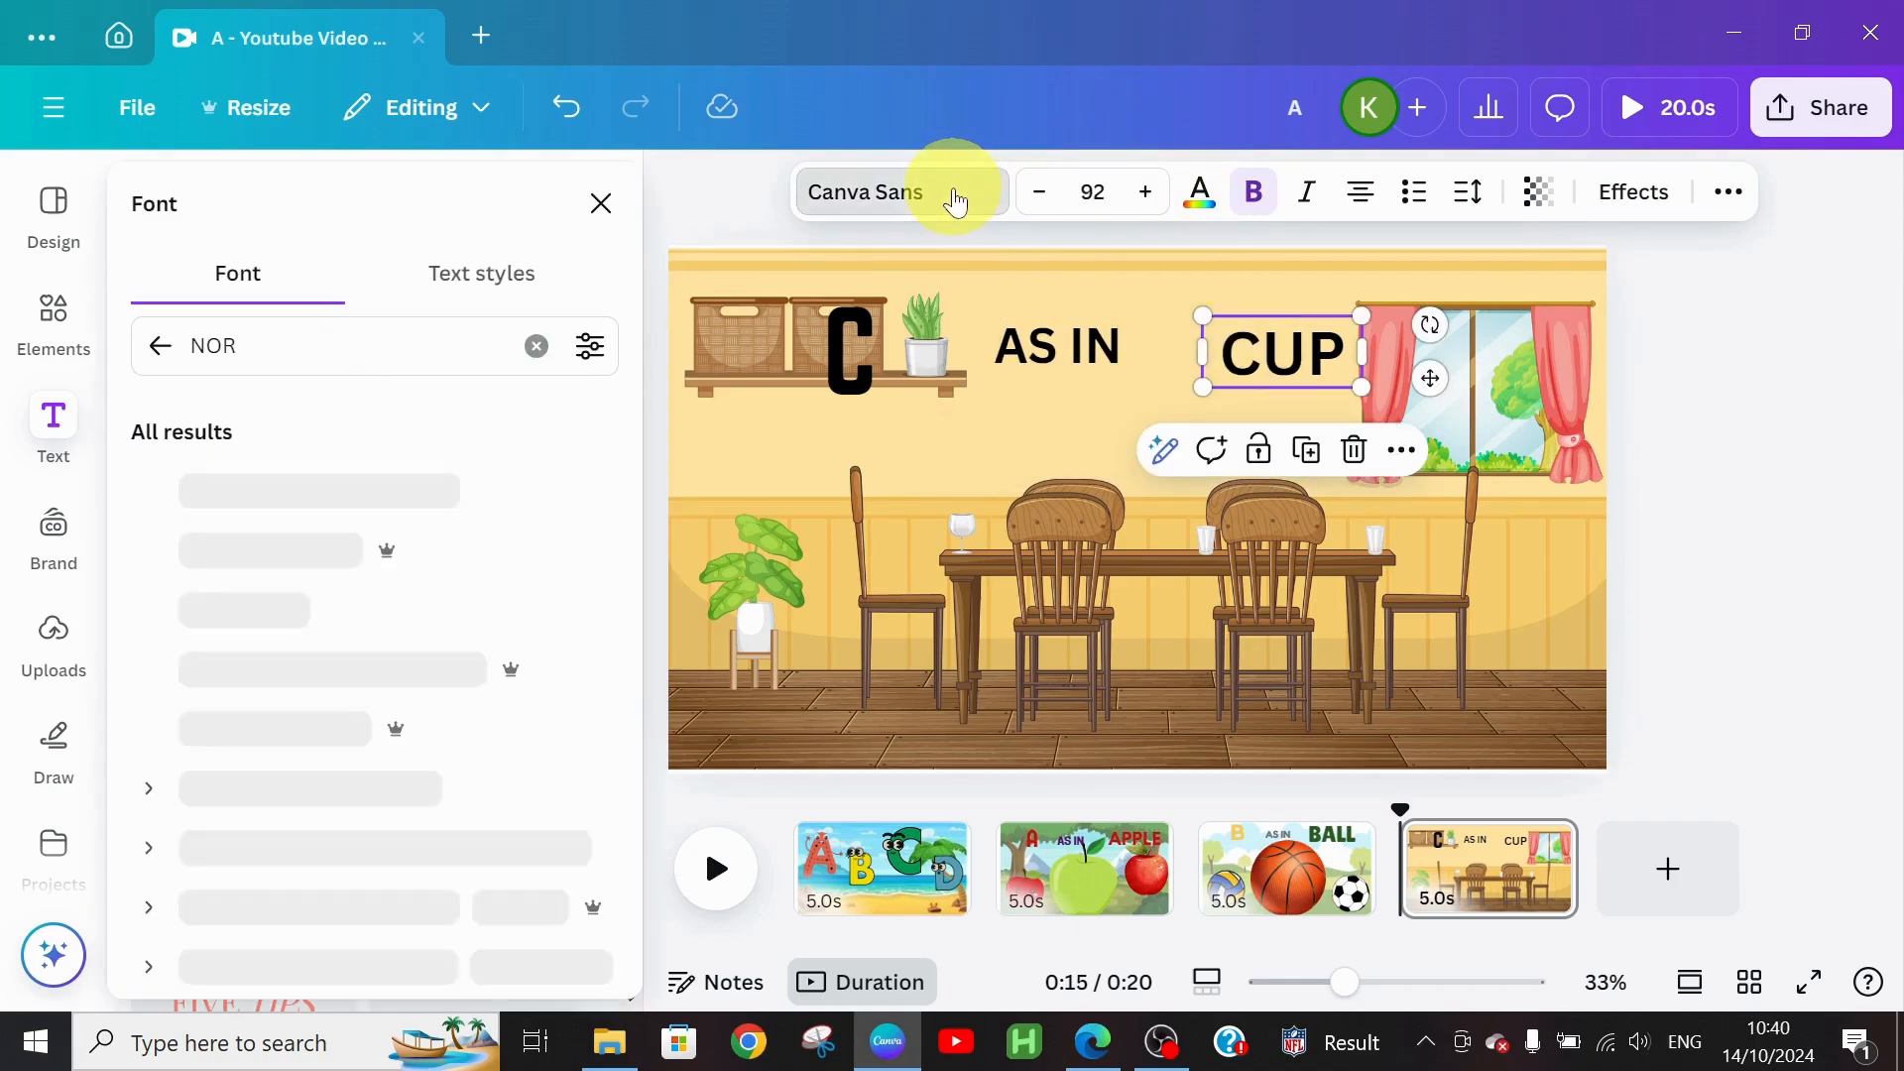
pyautogui.click(306, 491)
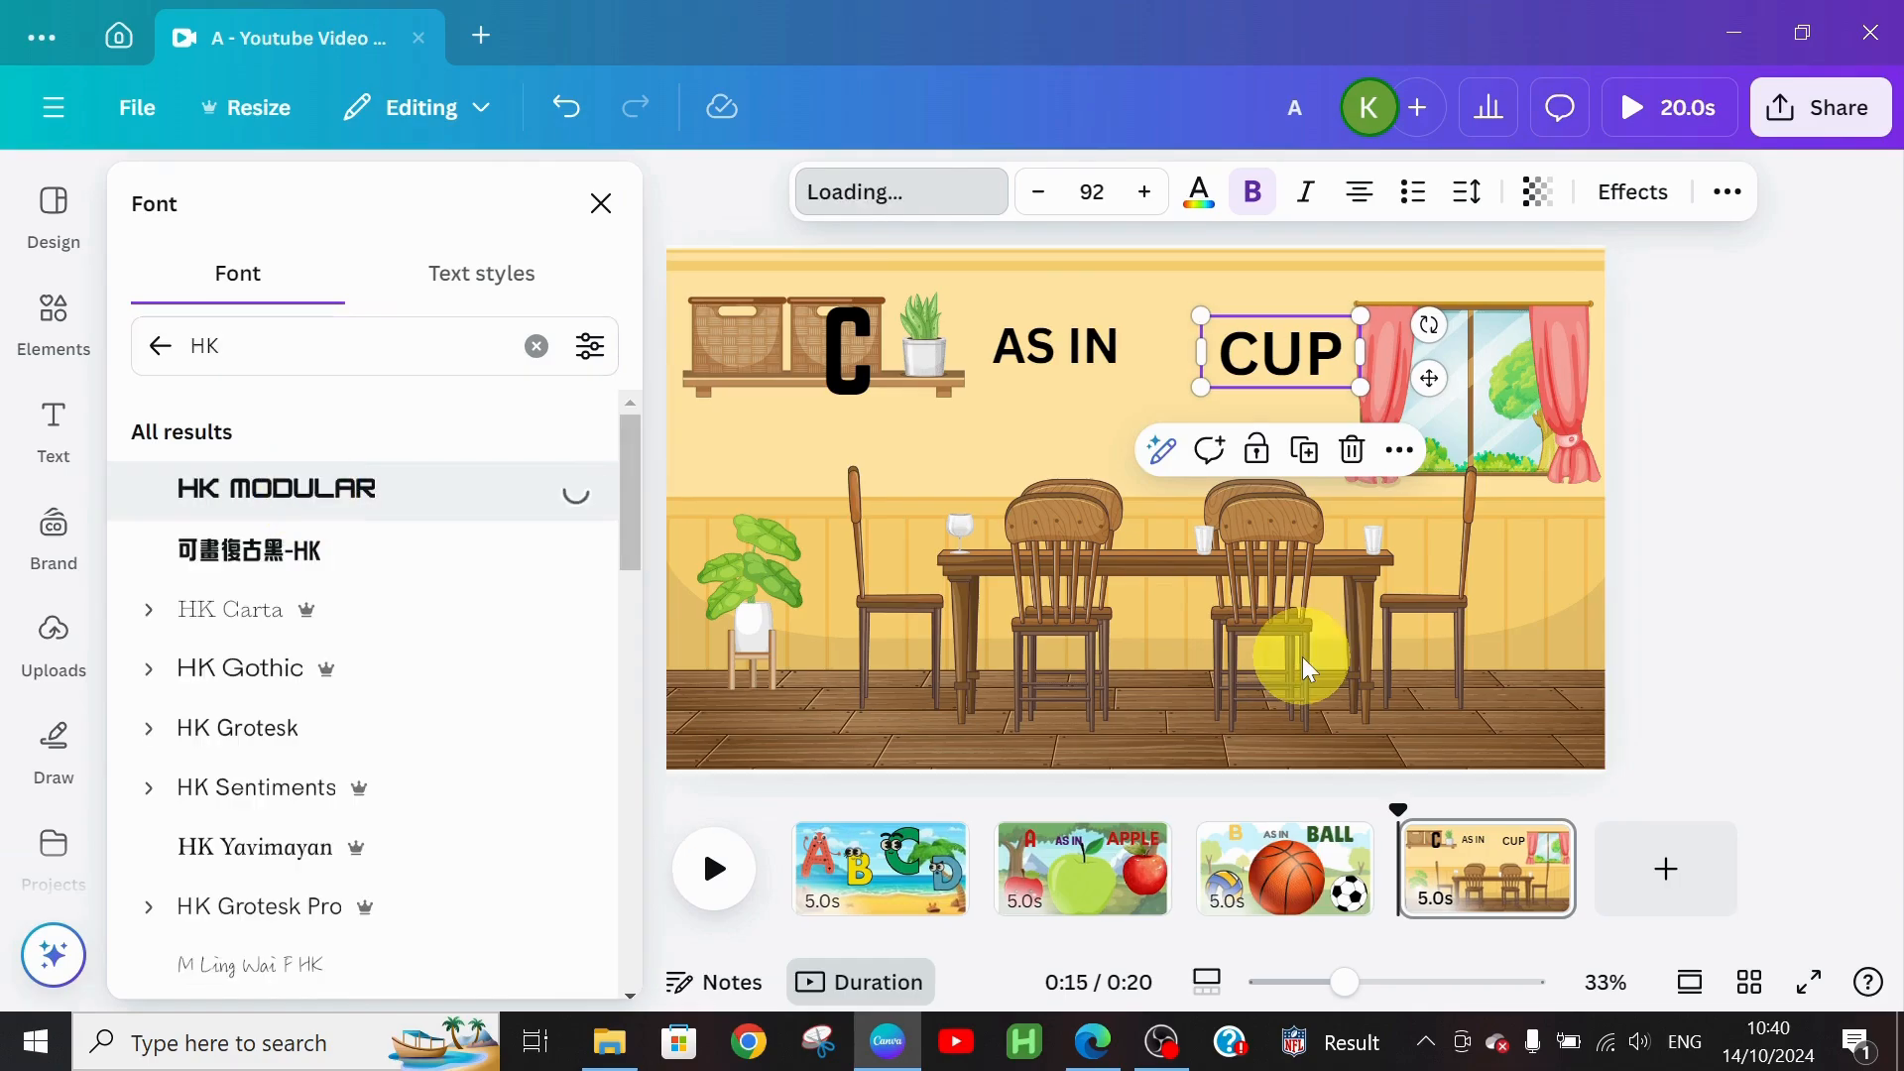
pyautogui.click(1146, 192)
pyautogui.click(1146, 193)
pyautogui.click(1146, 192)
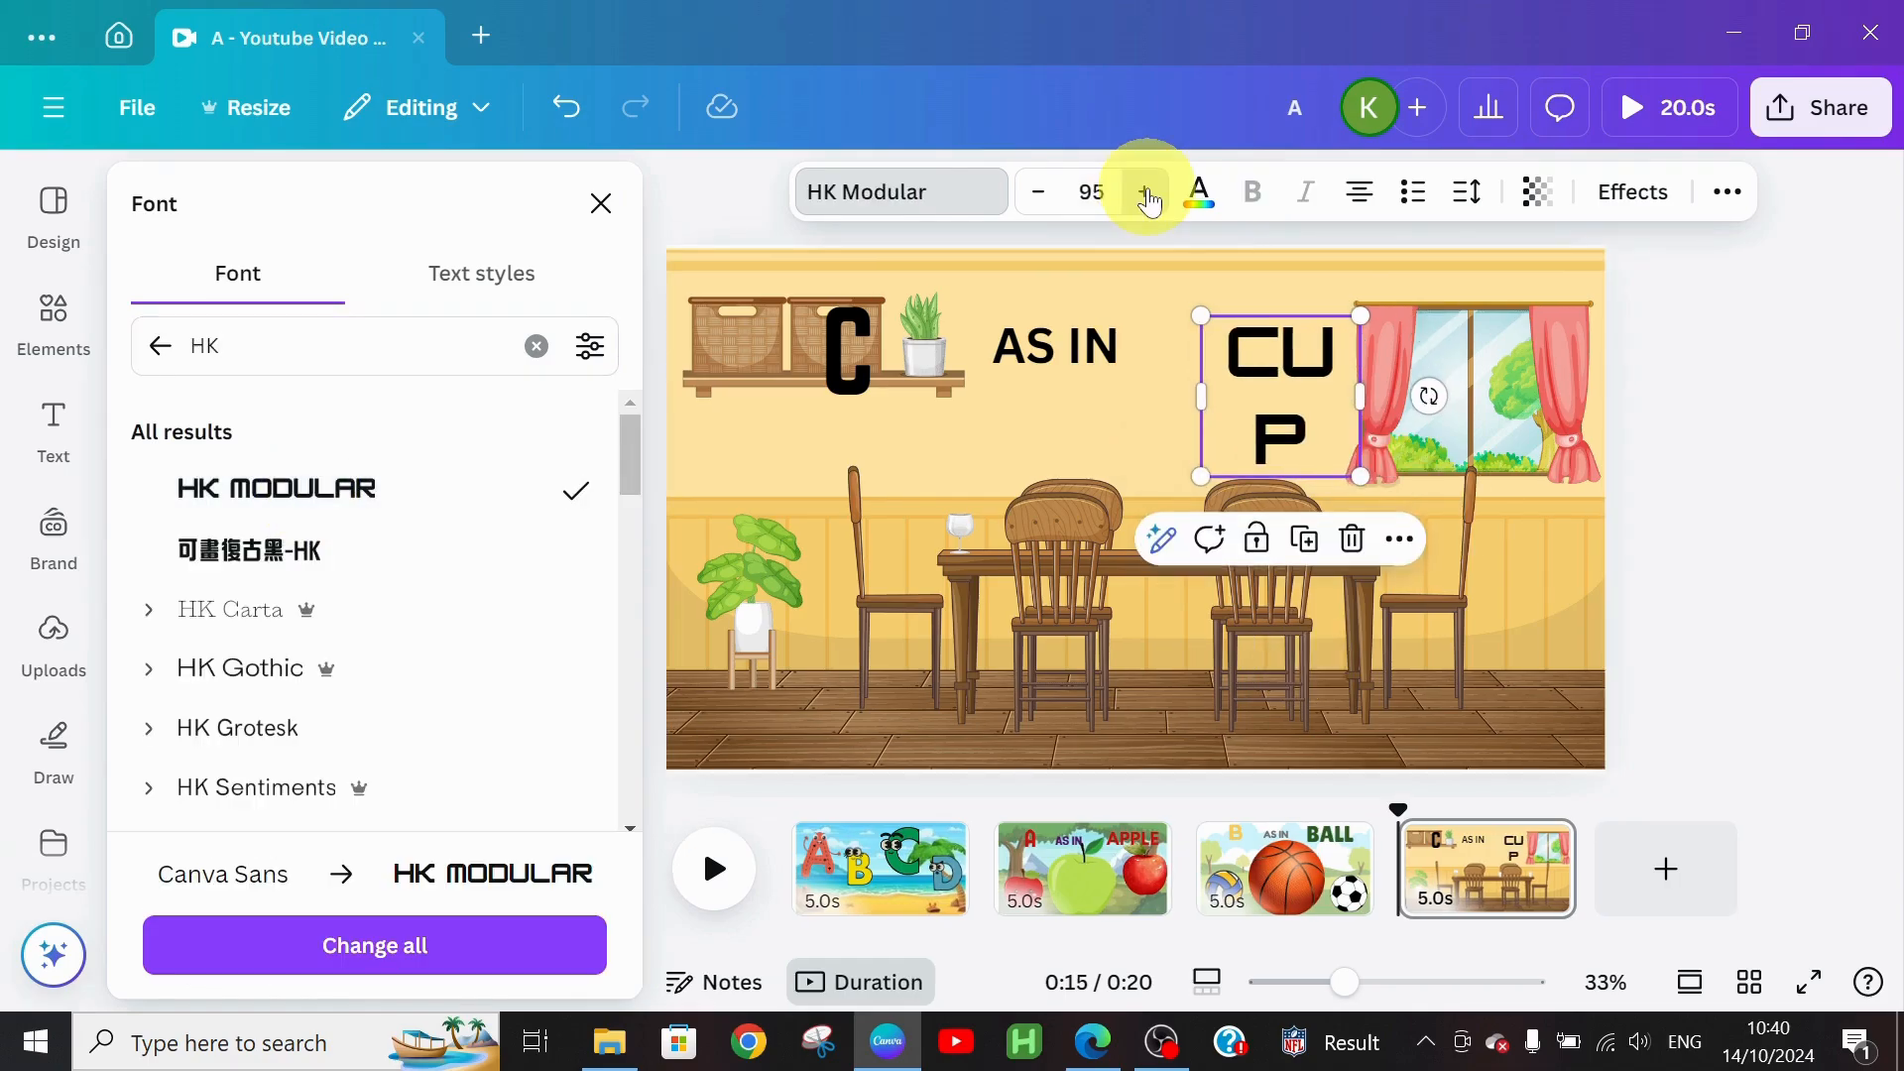
pyautogui.click(1147, 193)
pyautogui.click(1146, 192)
pyautogui.click(1147, 192)
pyautogui.moveTo(1365, 521); pyautogui.dragTo(1585, 424)
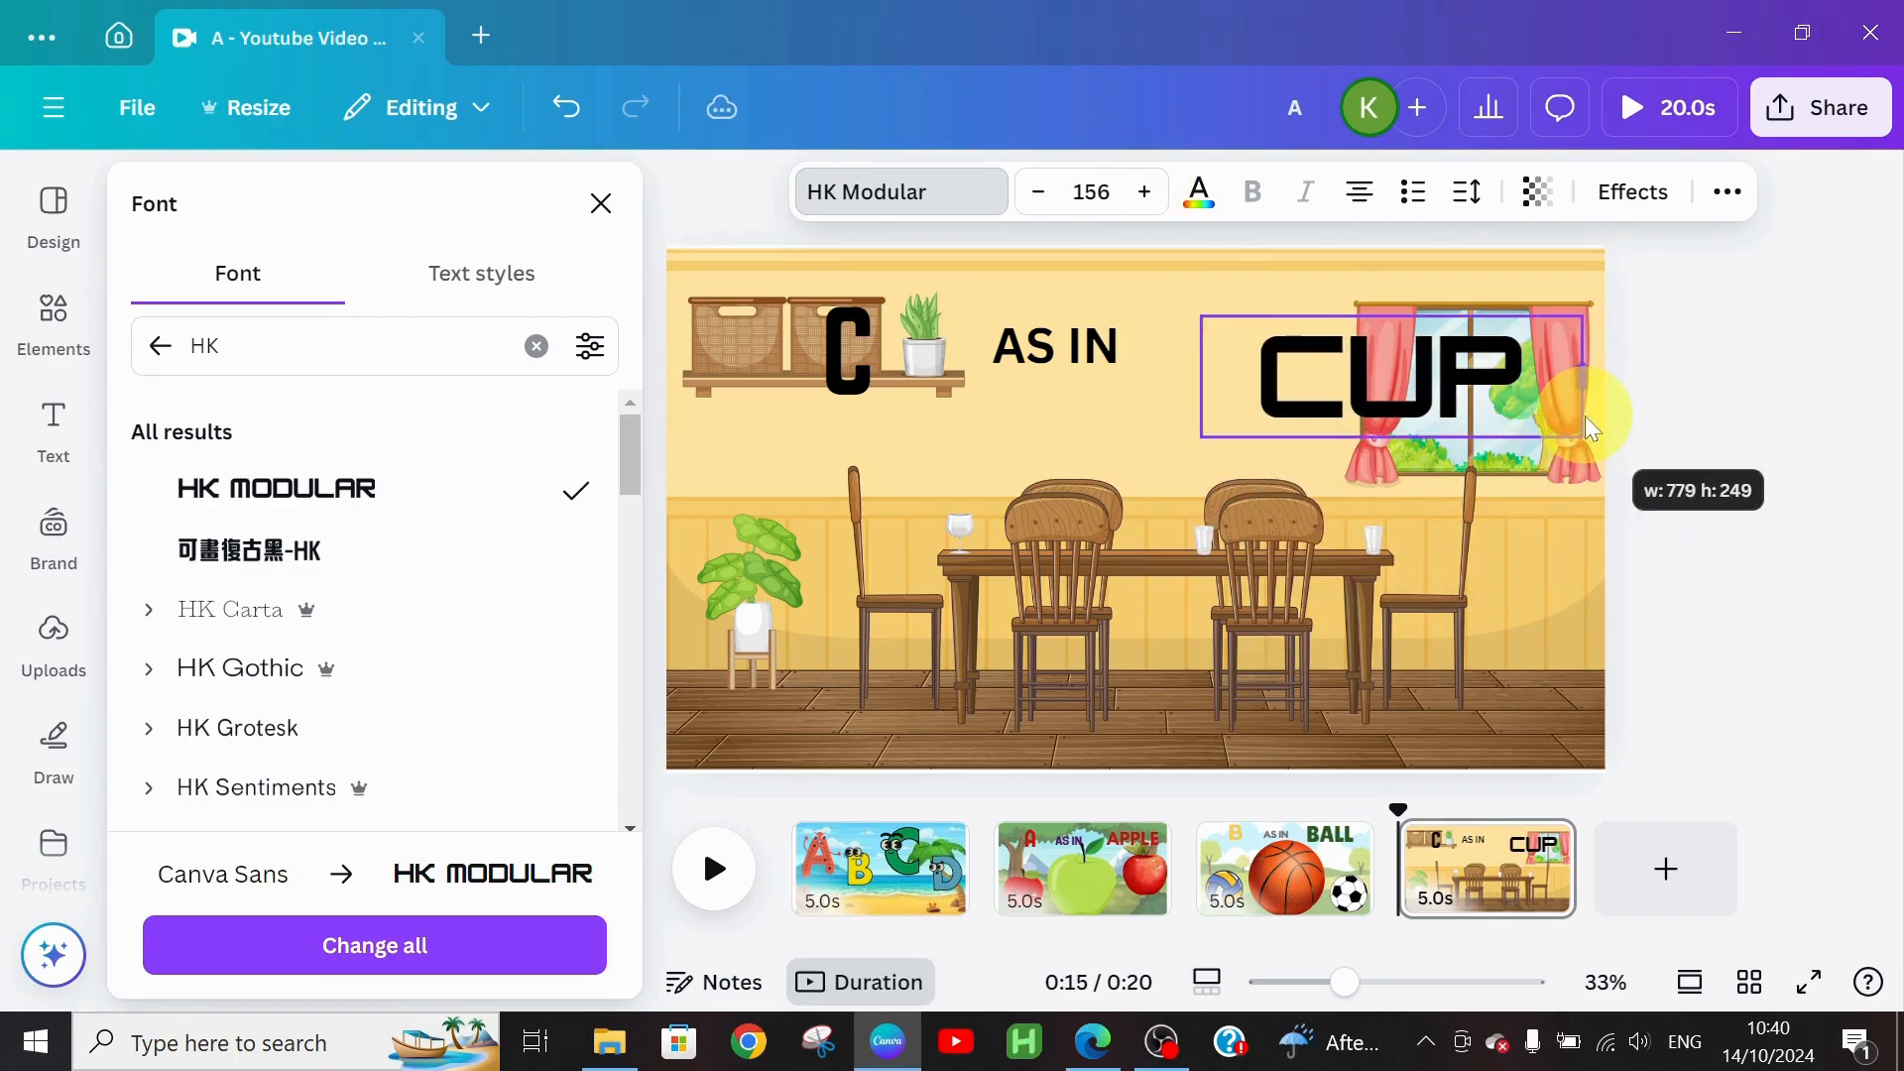
# Step: Color the letter "C" dark blue from the default solid colors
pyautogui.click(861, 365)
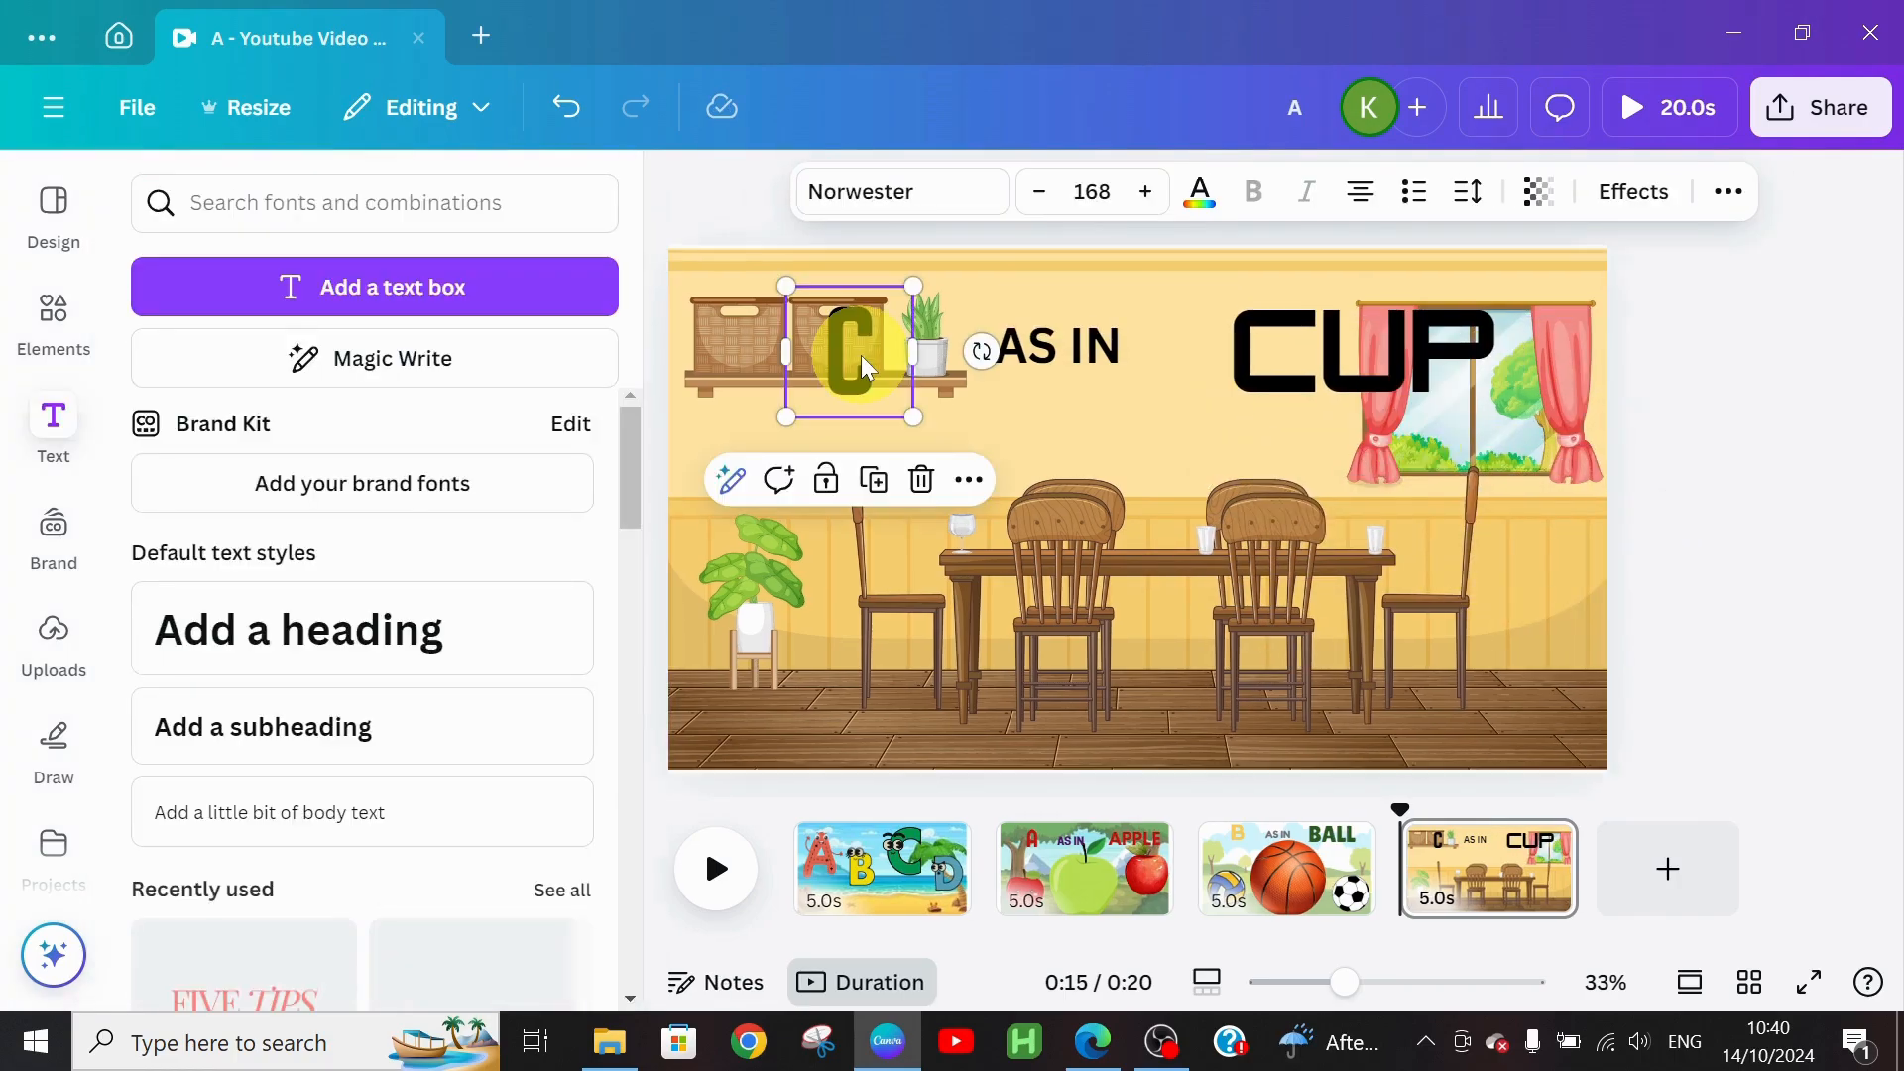
pyautogui.doubleClick(860, 365)
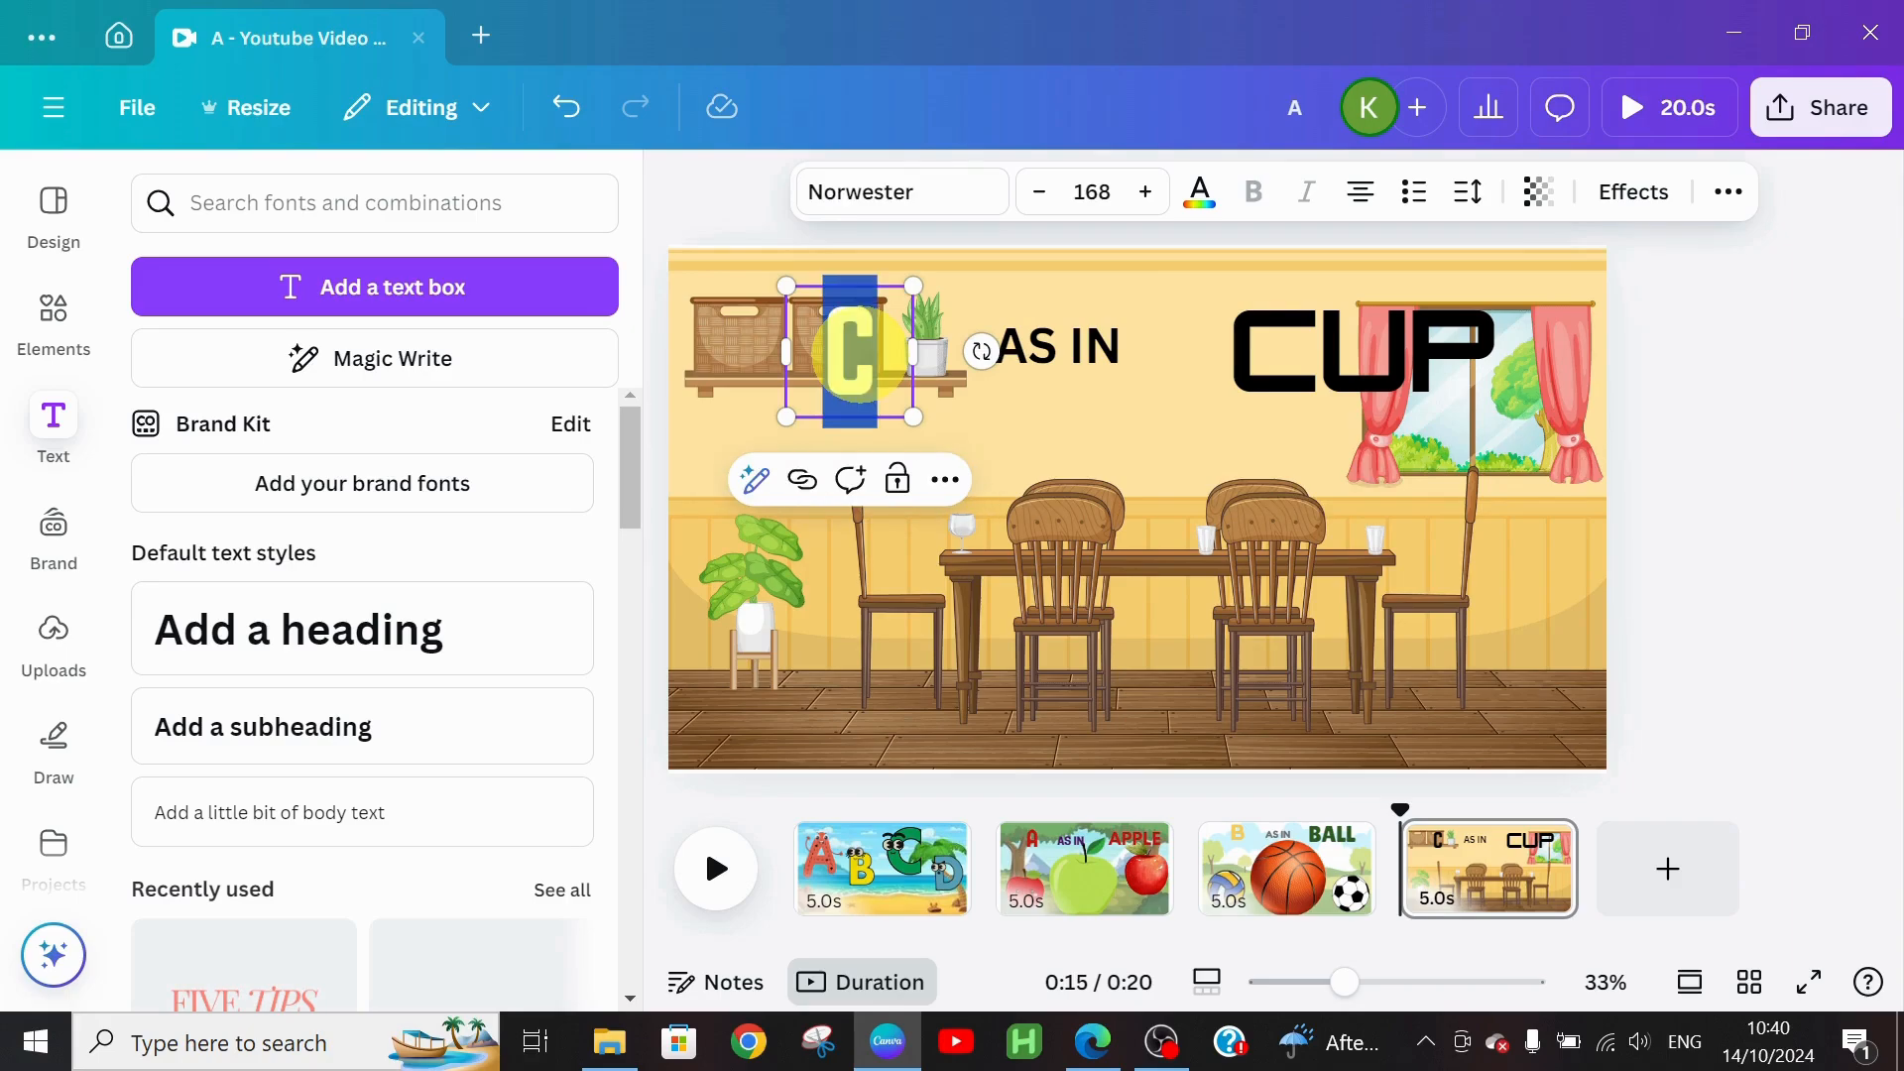
pyautogui.click(1206, 201)
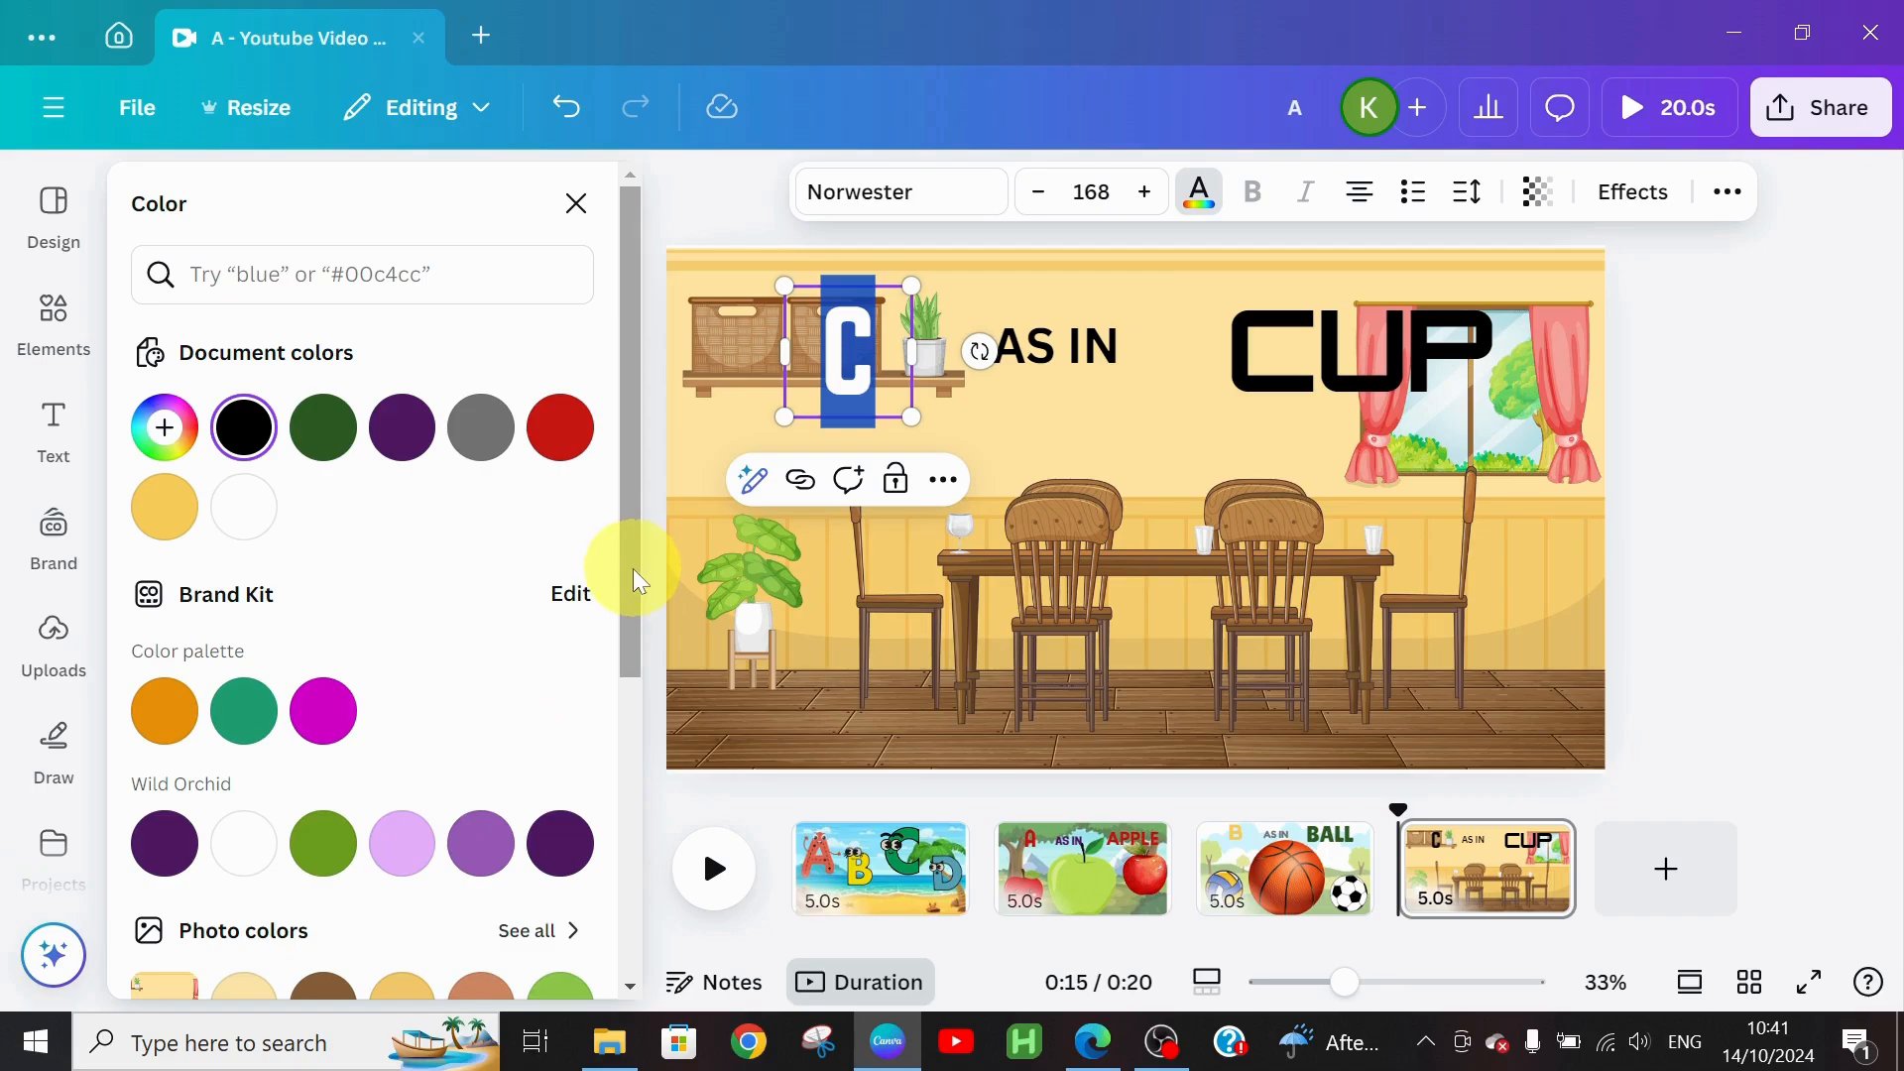
pyautogui.moveTo(643, 577); pyautogui.dragTo(643, 903)
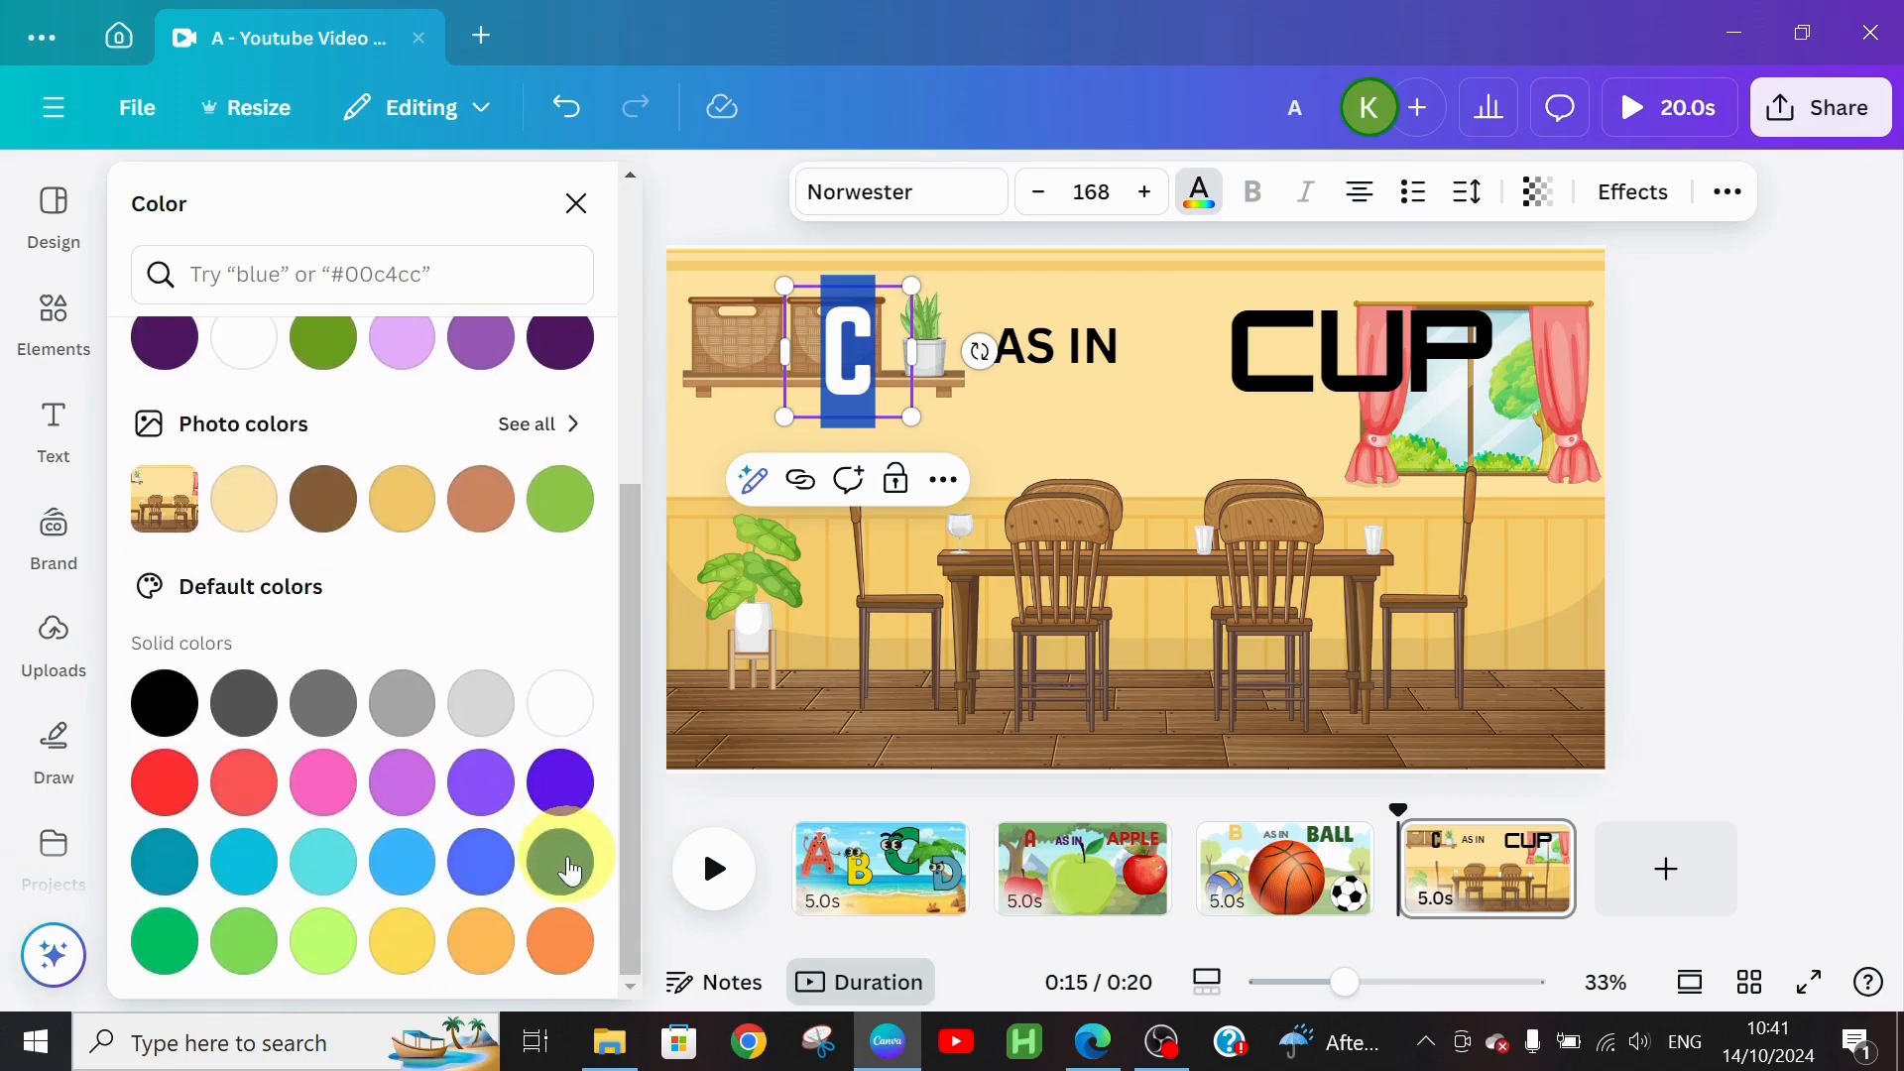
pyautogui.click(566, 864)
# Step: Color the word "CUP" dark purple
pyautogui.click(1361, 352)
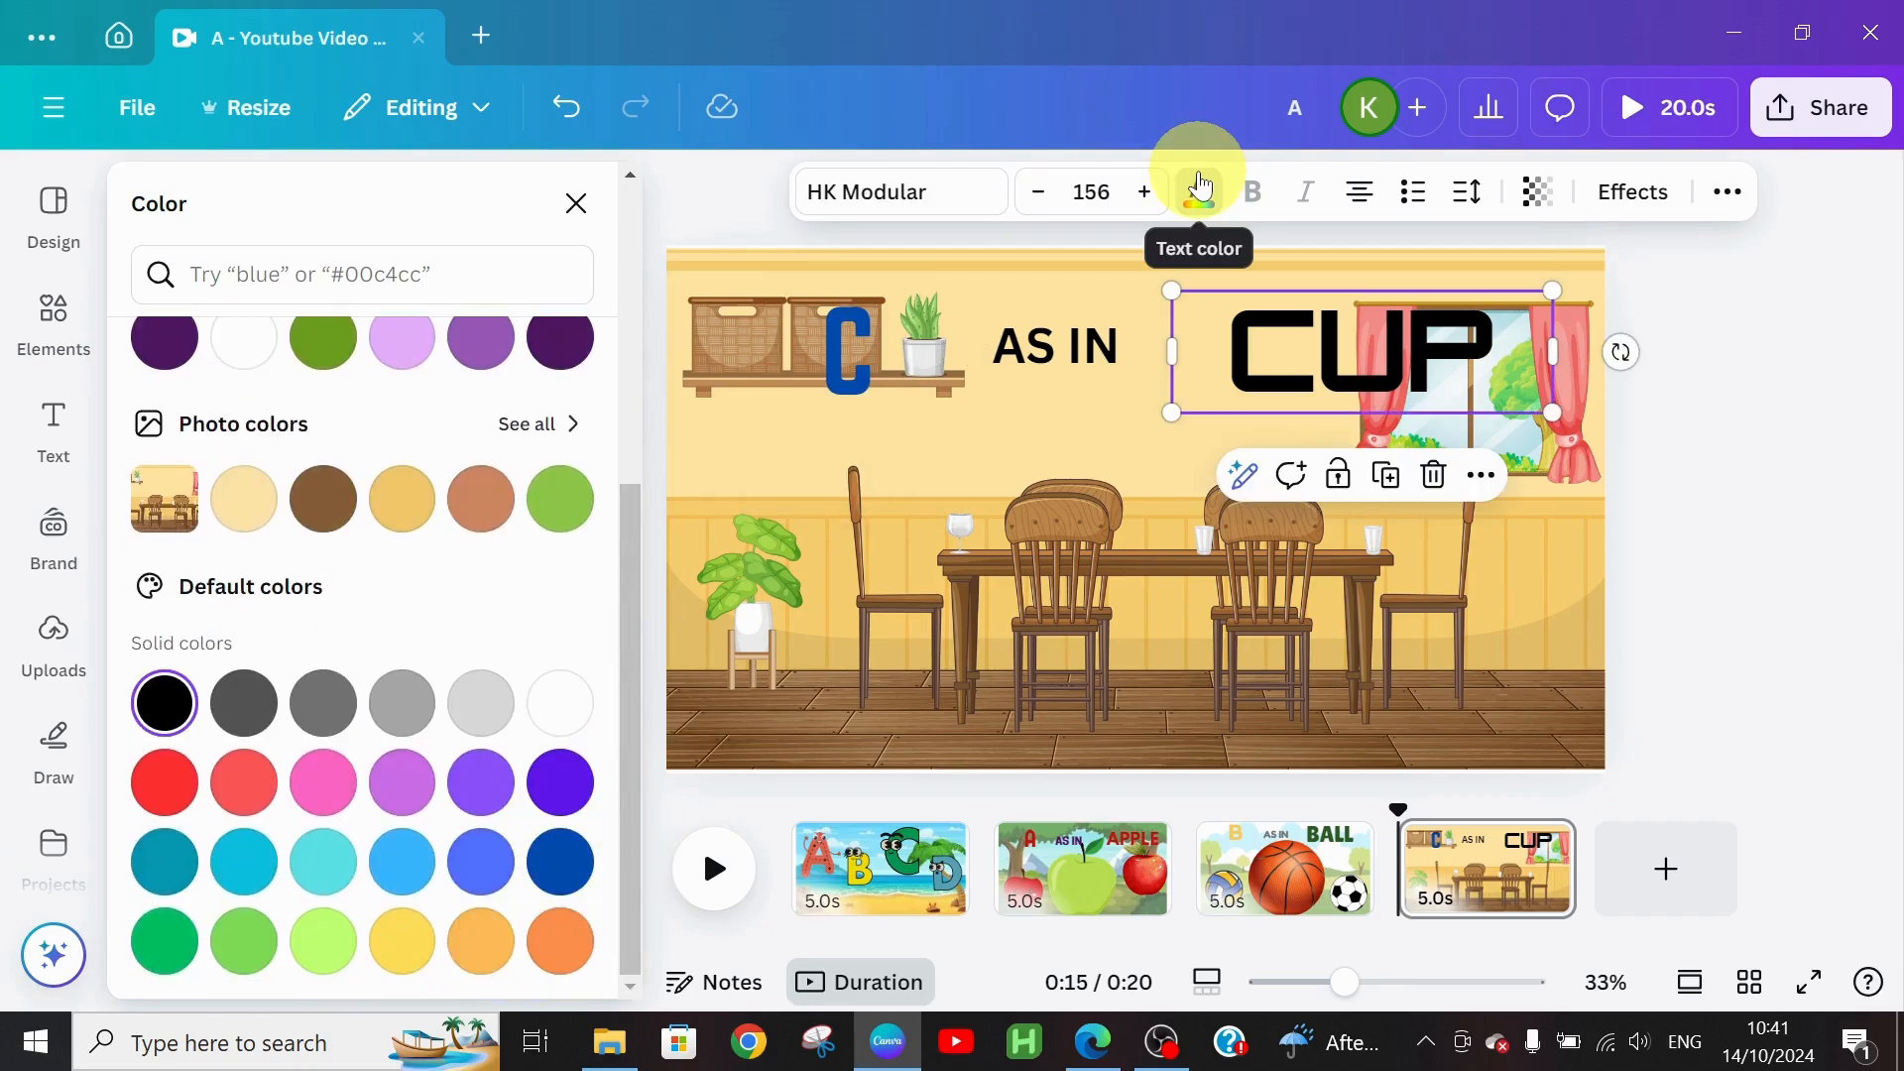
pyautogui.click(1200, 189)
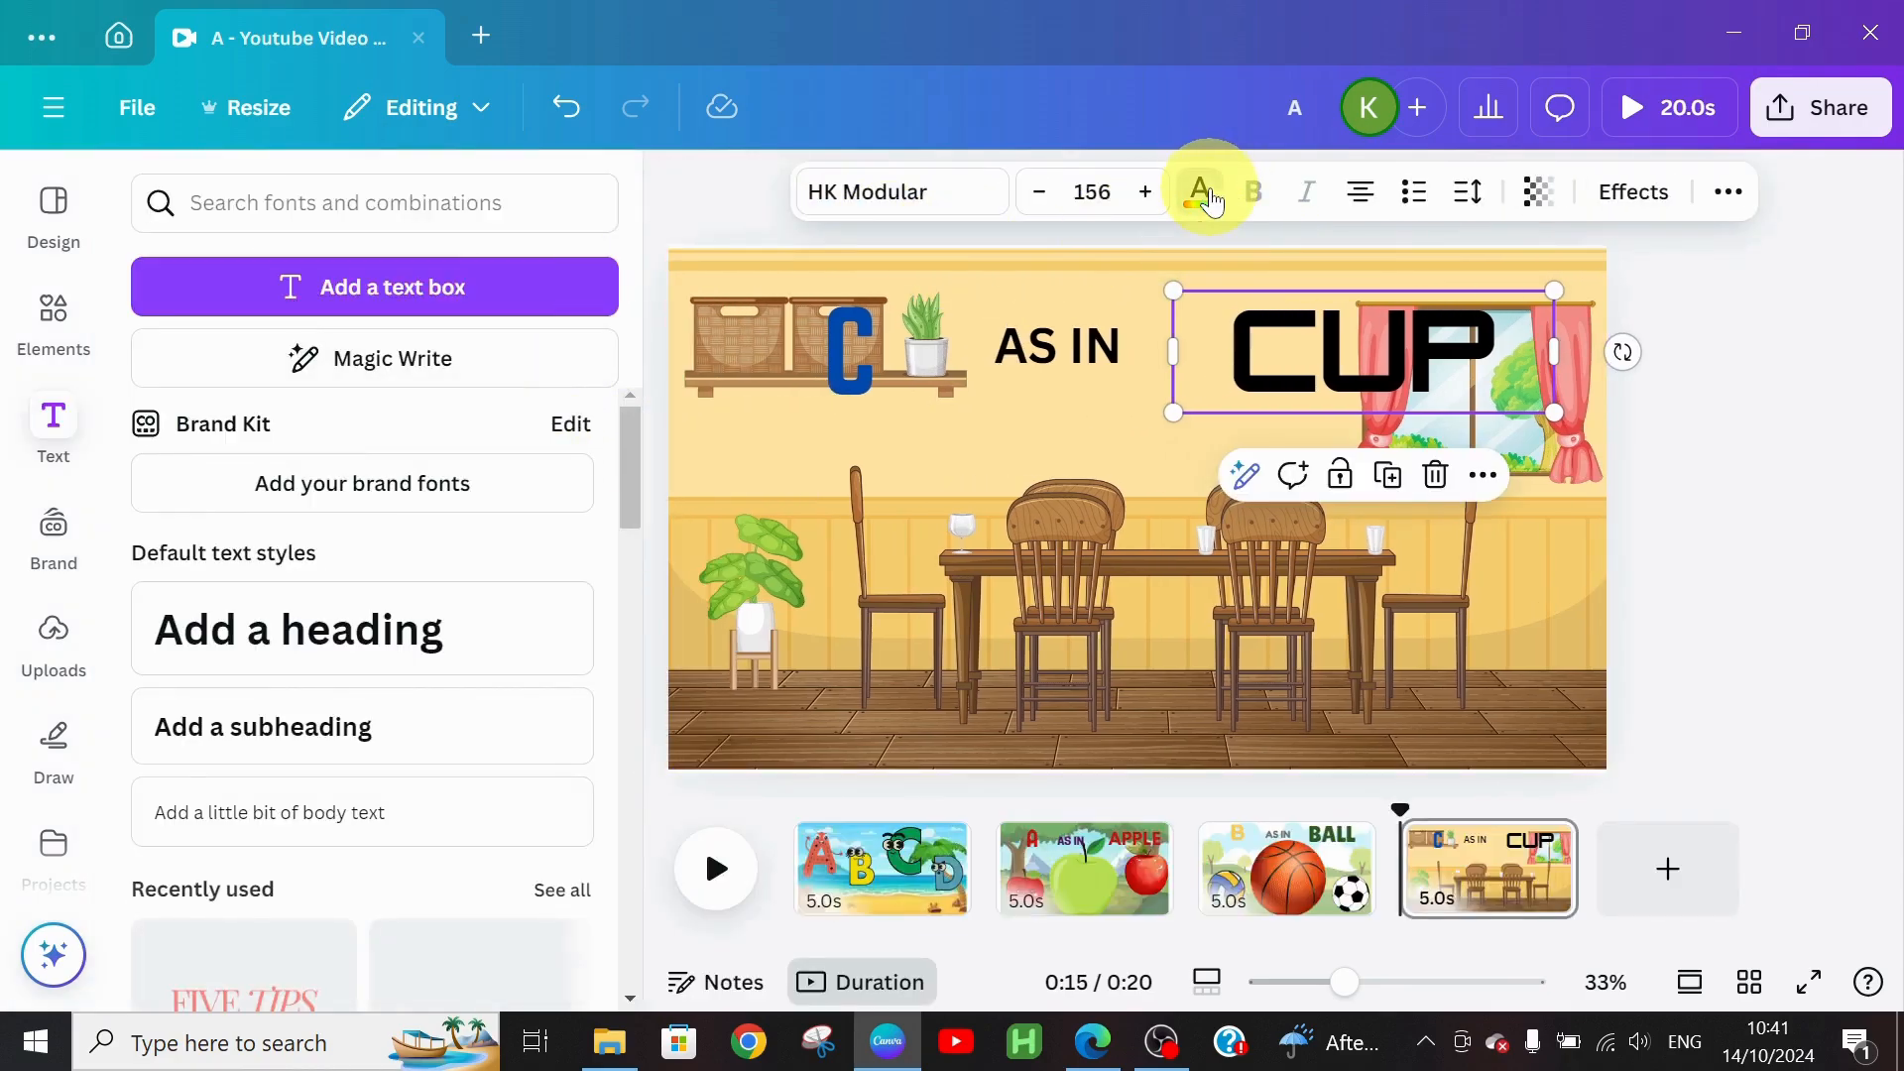
pyautogui.click(1206, 194)
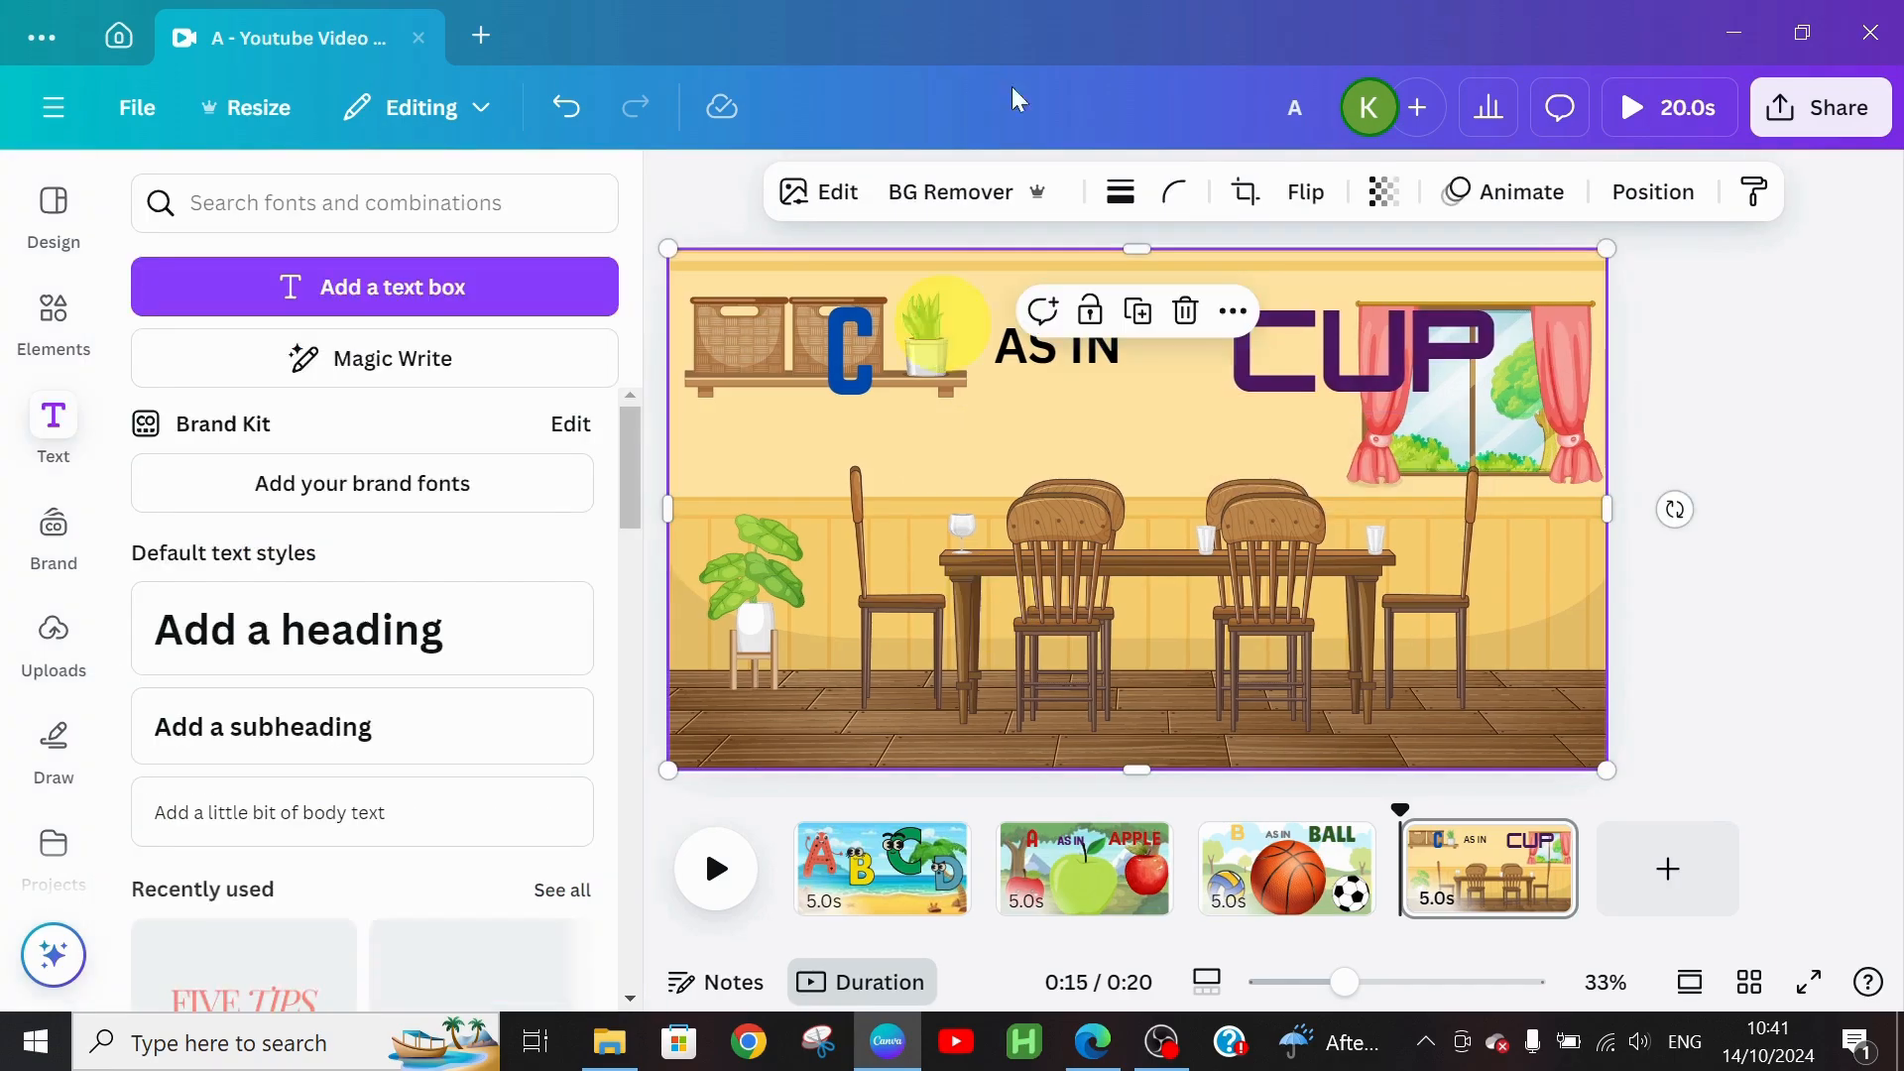
# Step: Fade the dining room background image by lowering its transparency value
pyautogui.click(1381, 191)
pyautogui.click(1334, 316)
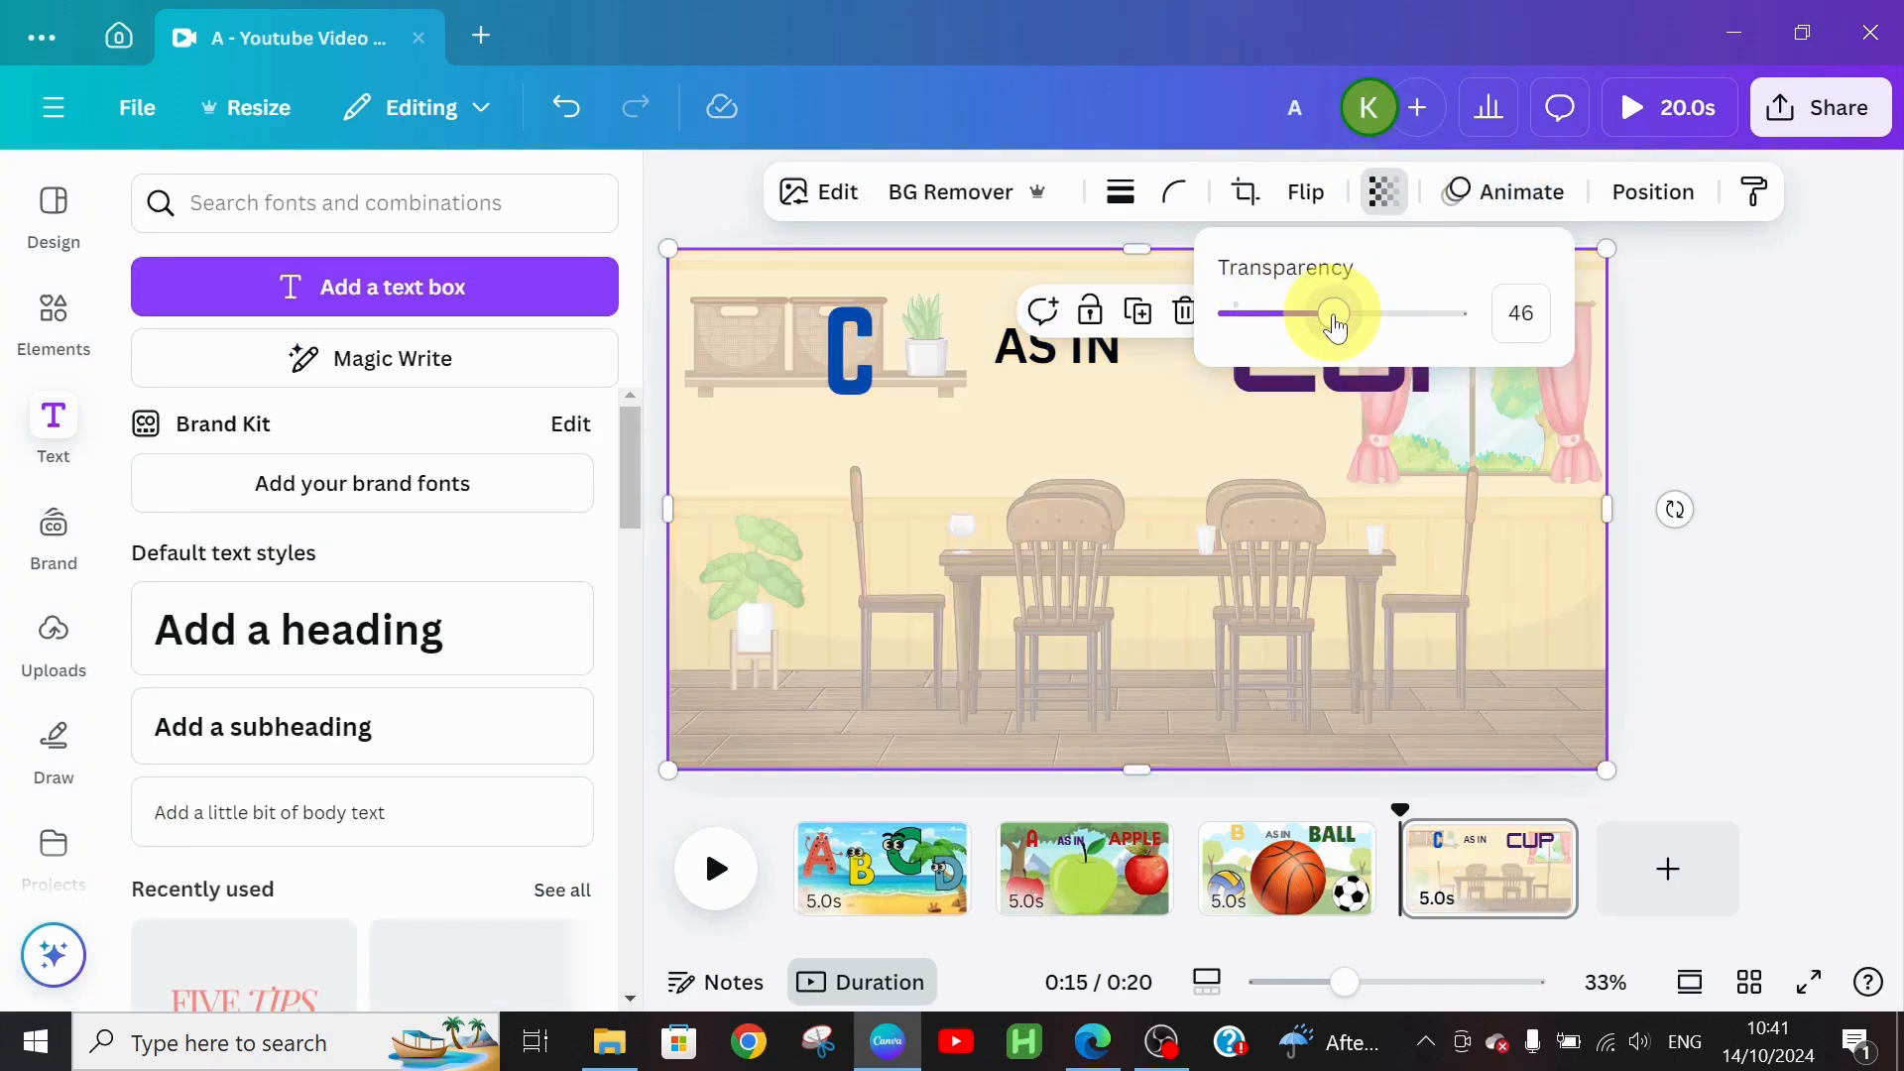
pyautogui.click(920, 337)
# Step: Apply the Pop animation to the letter "C", the text "AS IN" and the word "CUP"
pyautogui.click(858, 387)
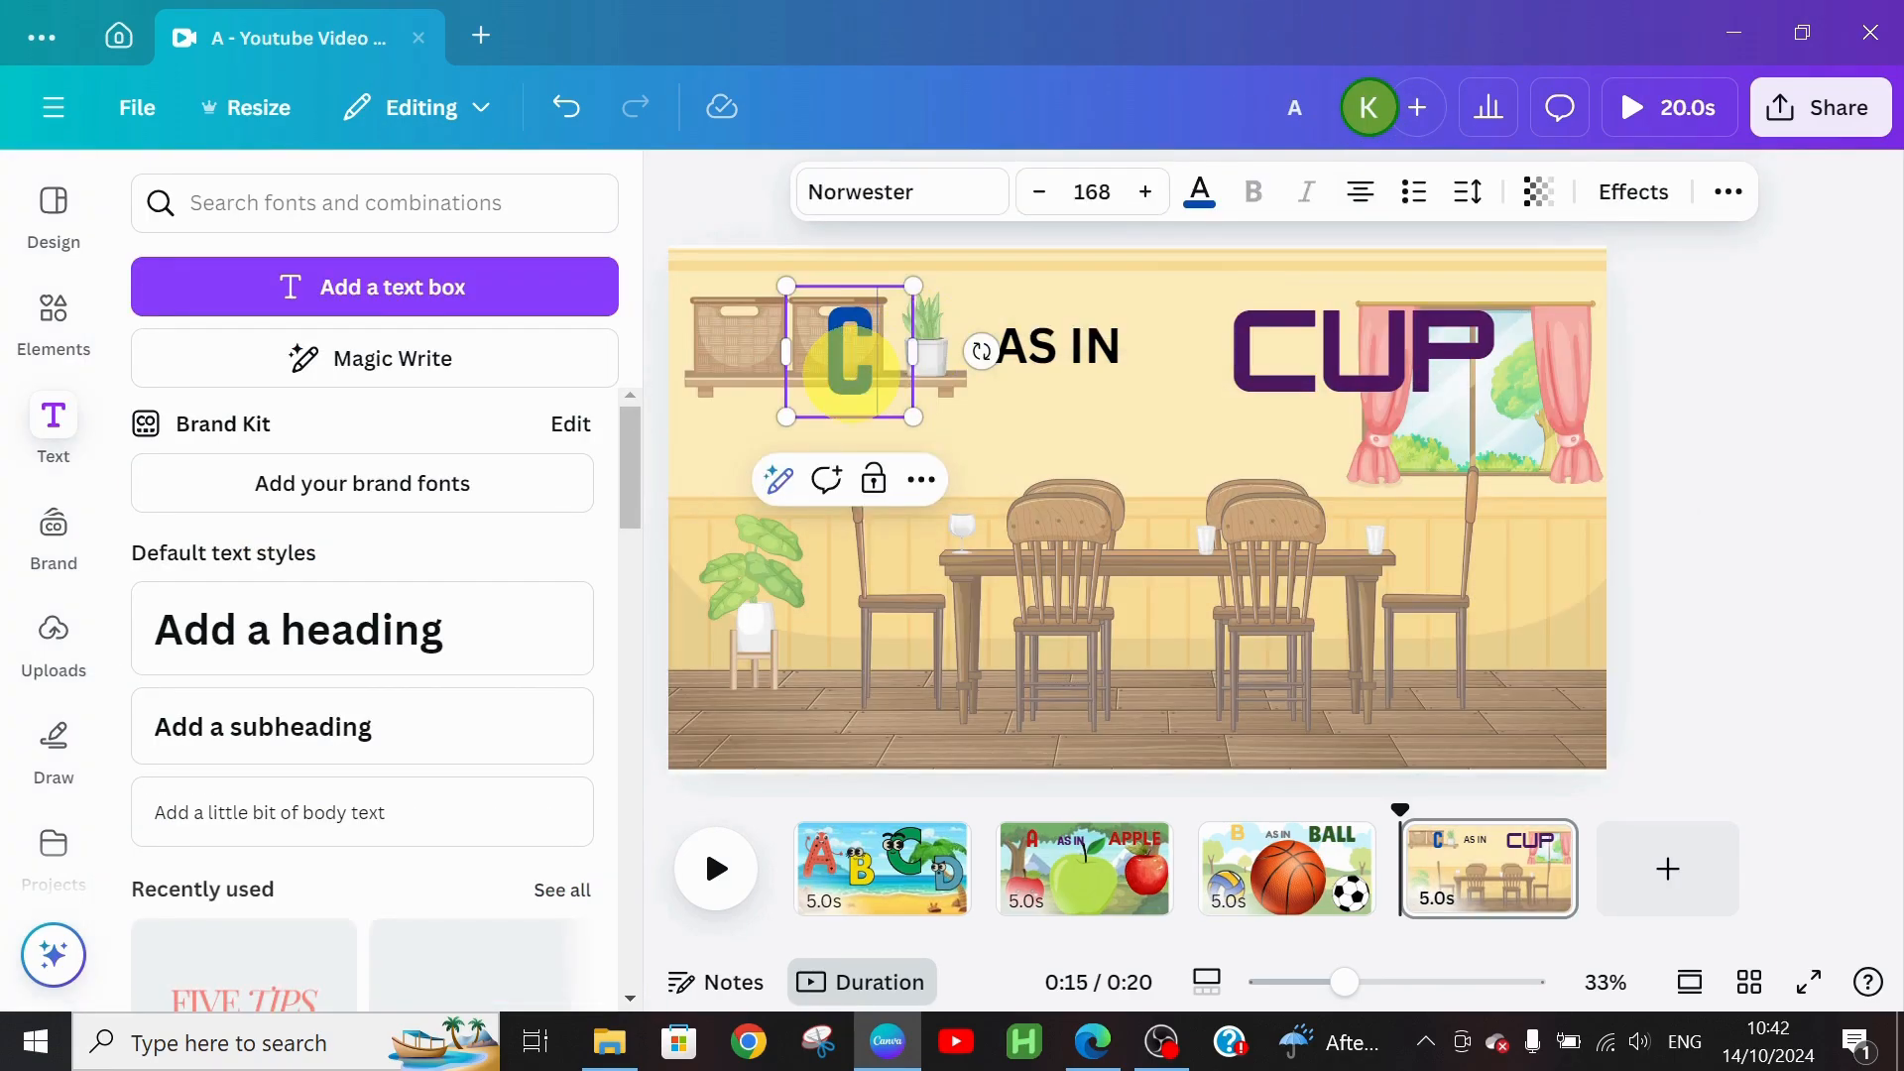
pyautogui.click(1725, 196)
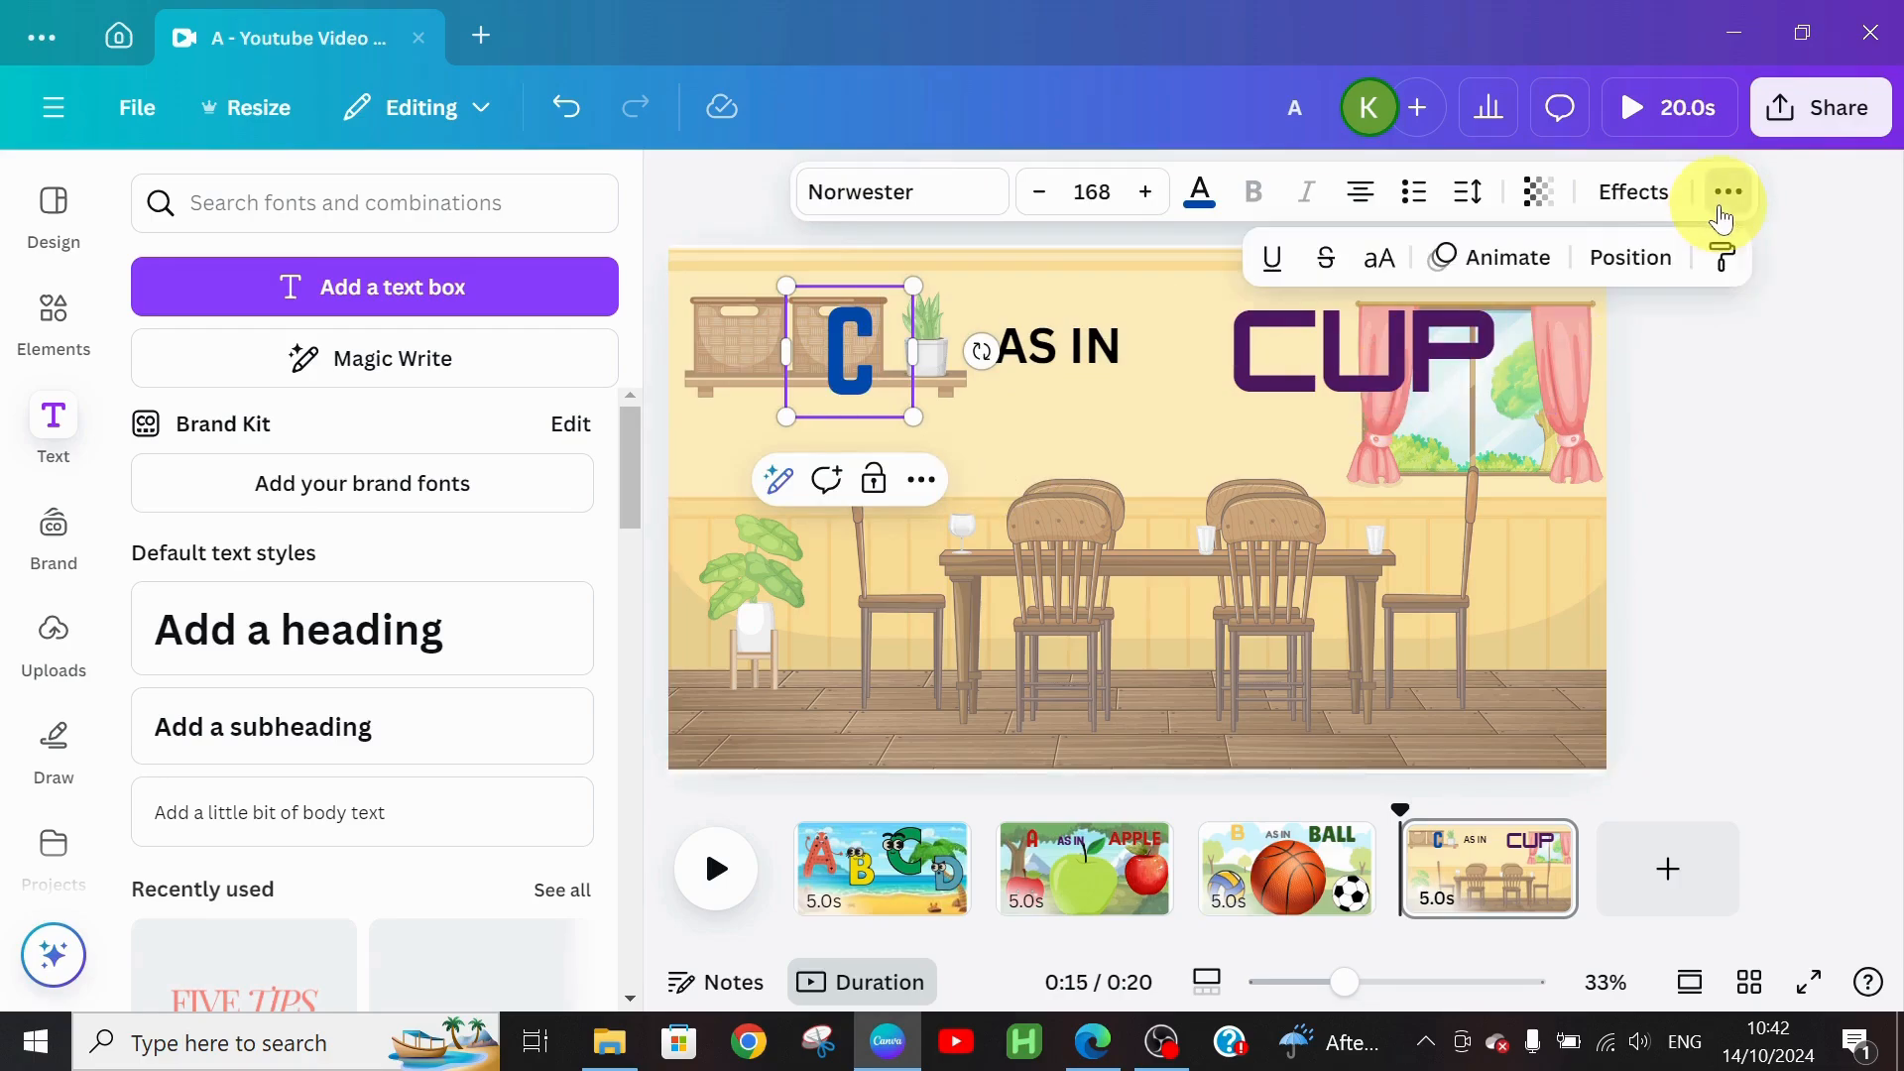
pyautogui.click(1526, 270)
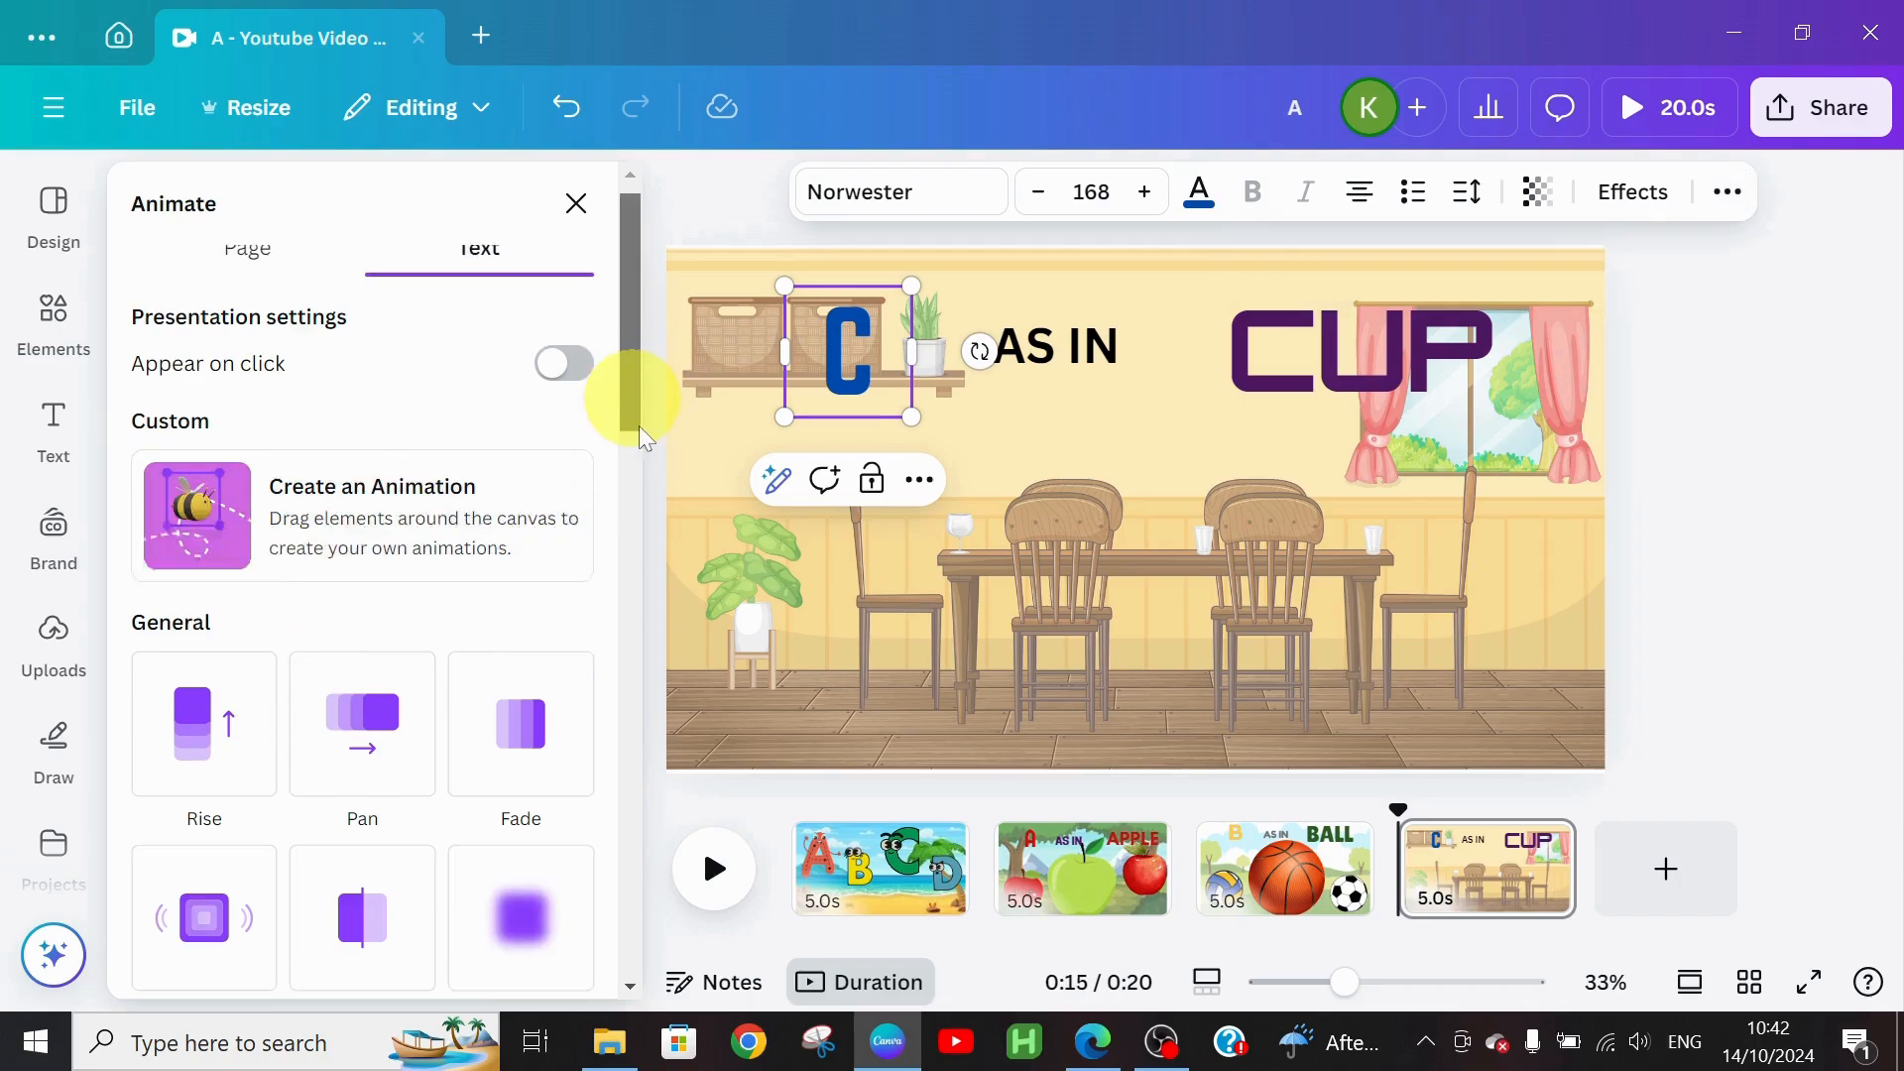
pyautogui.moveTo(635, 395); pyautogui.dragTo(638, 503)
pyautogui.click(200, 566)
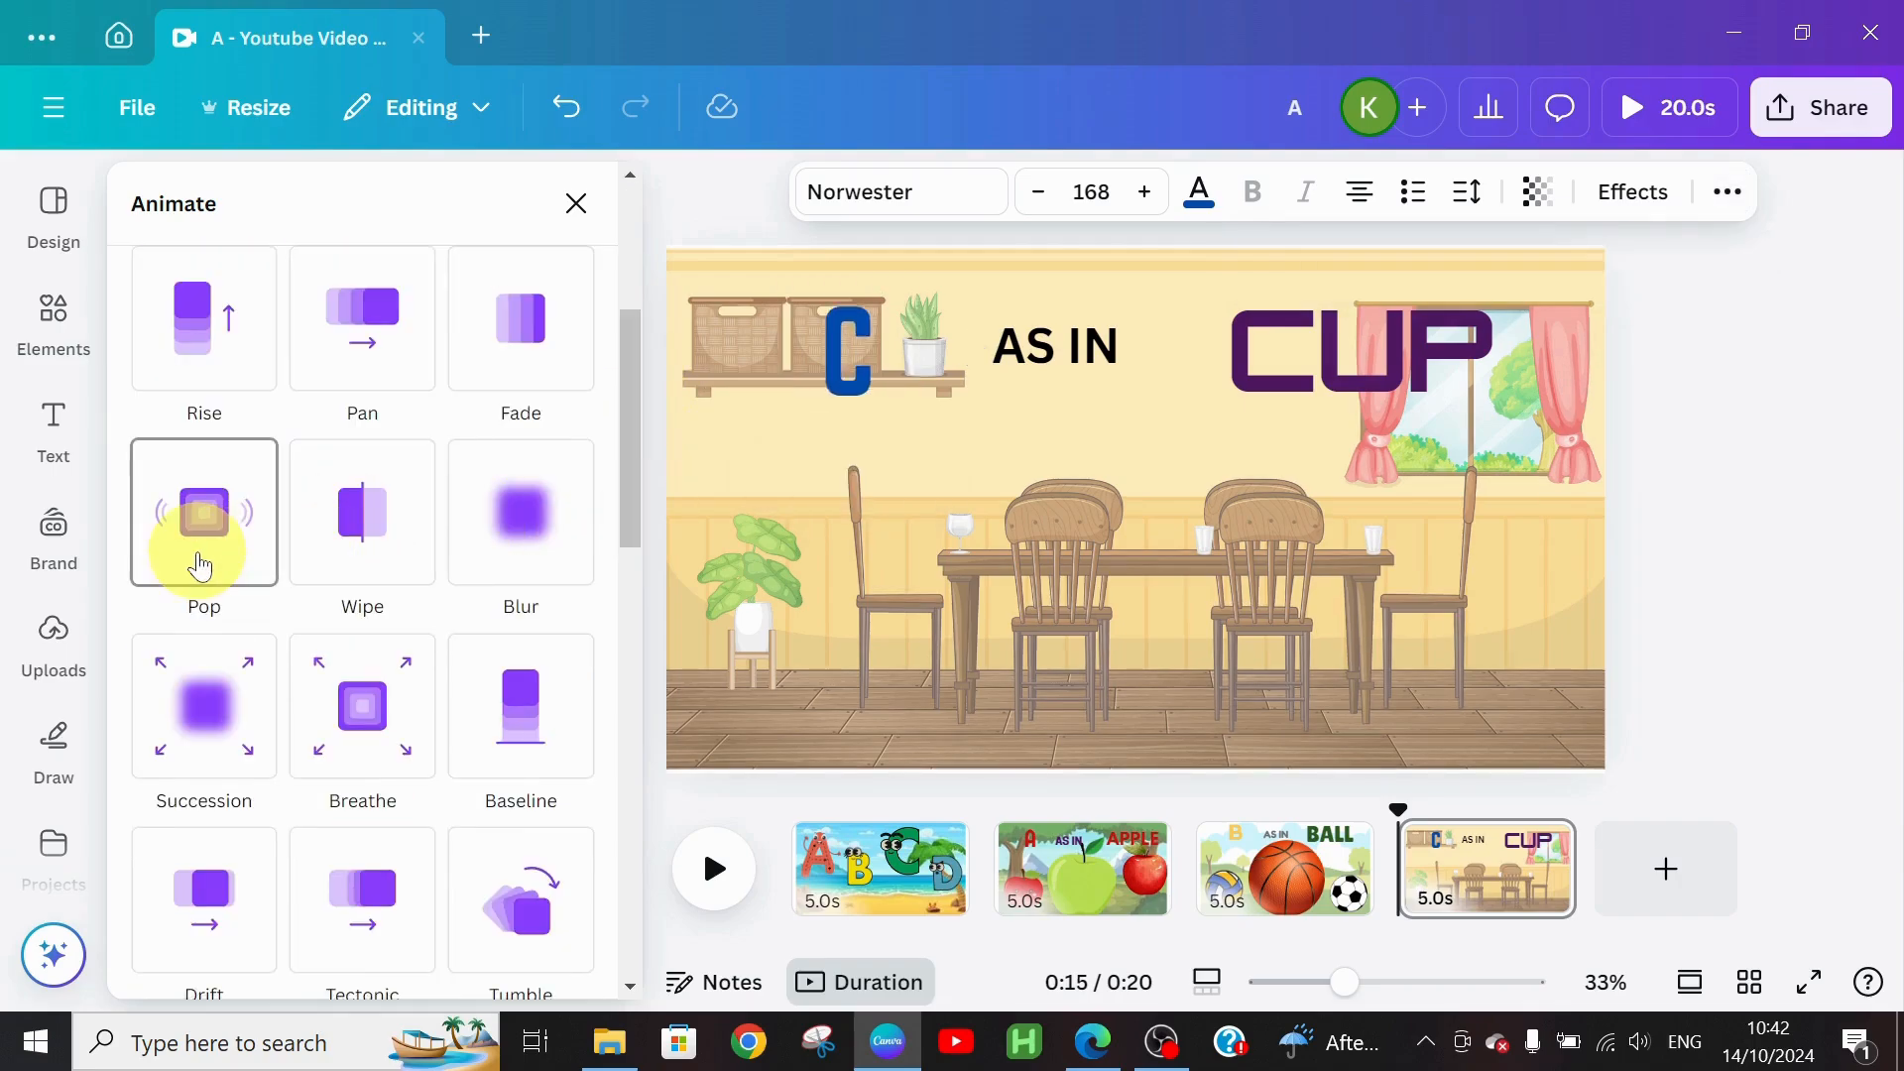
pyautogui.click(1031, 347)
pyautogui.click(201, 531)
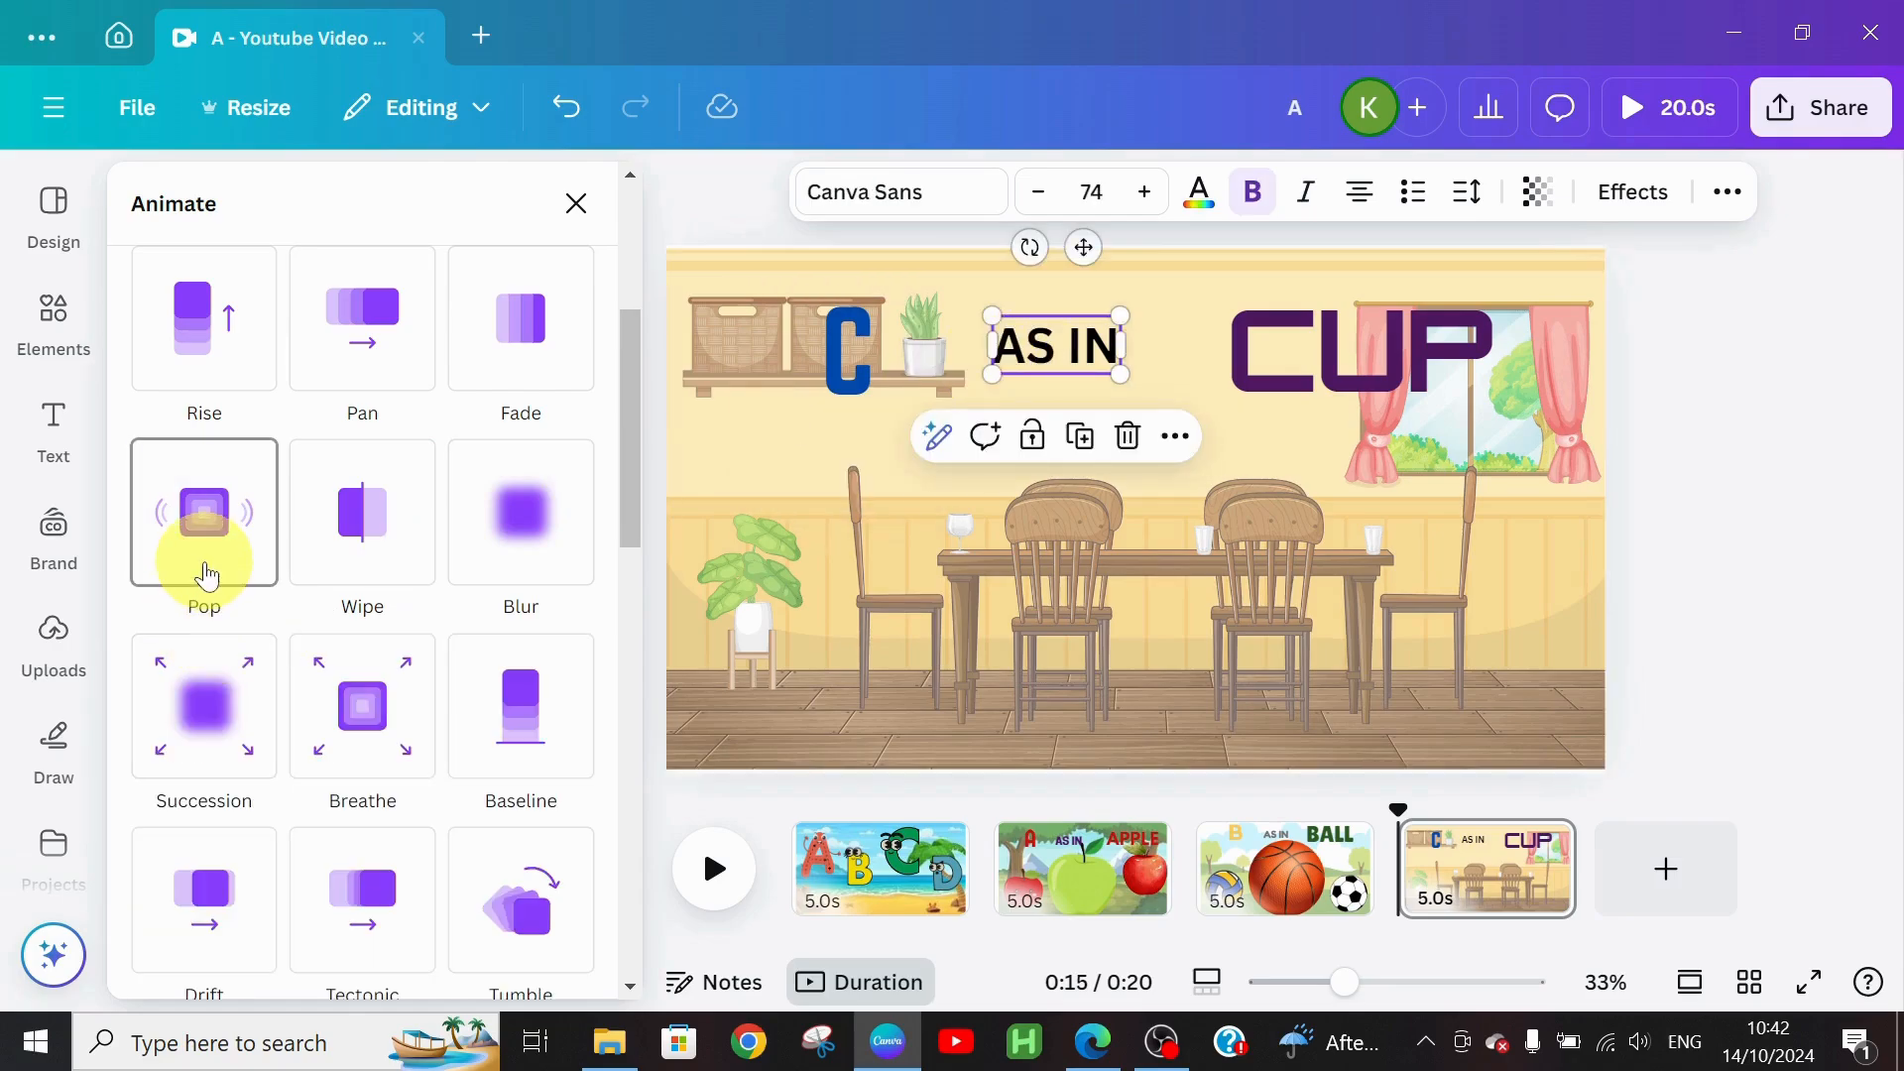
pyautogui.click(1385, 349)
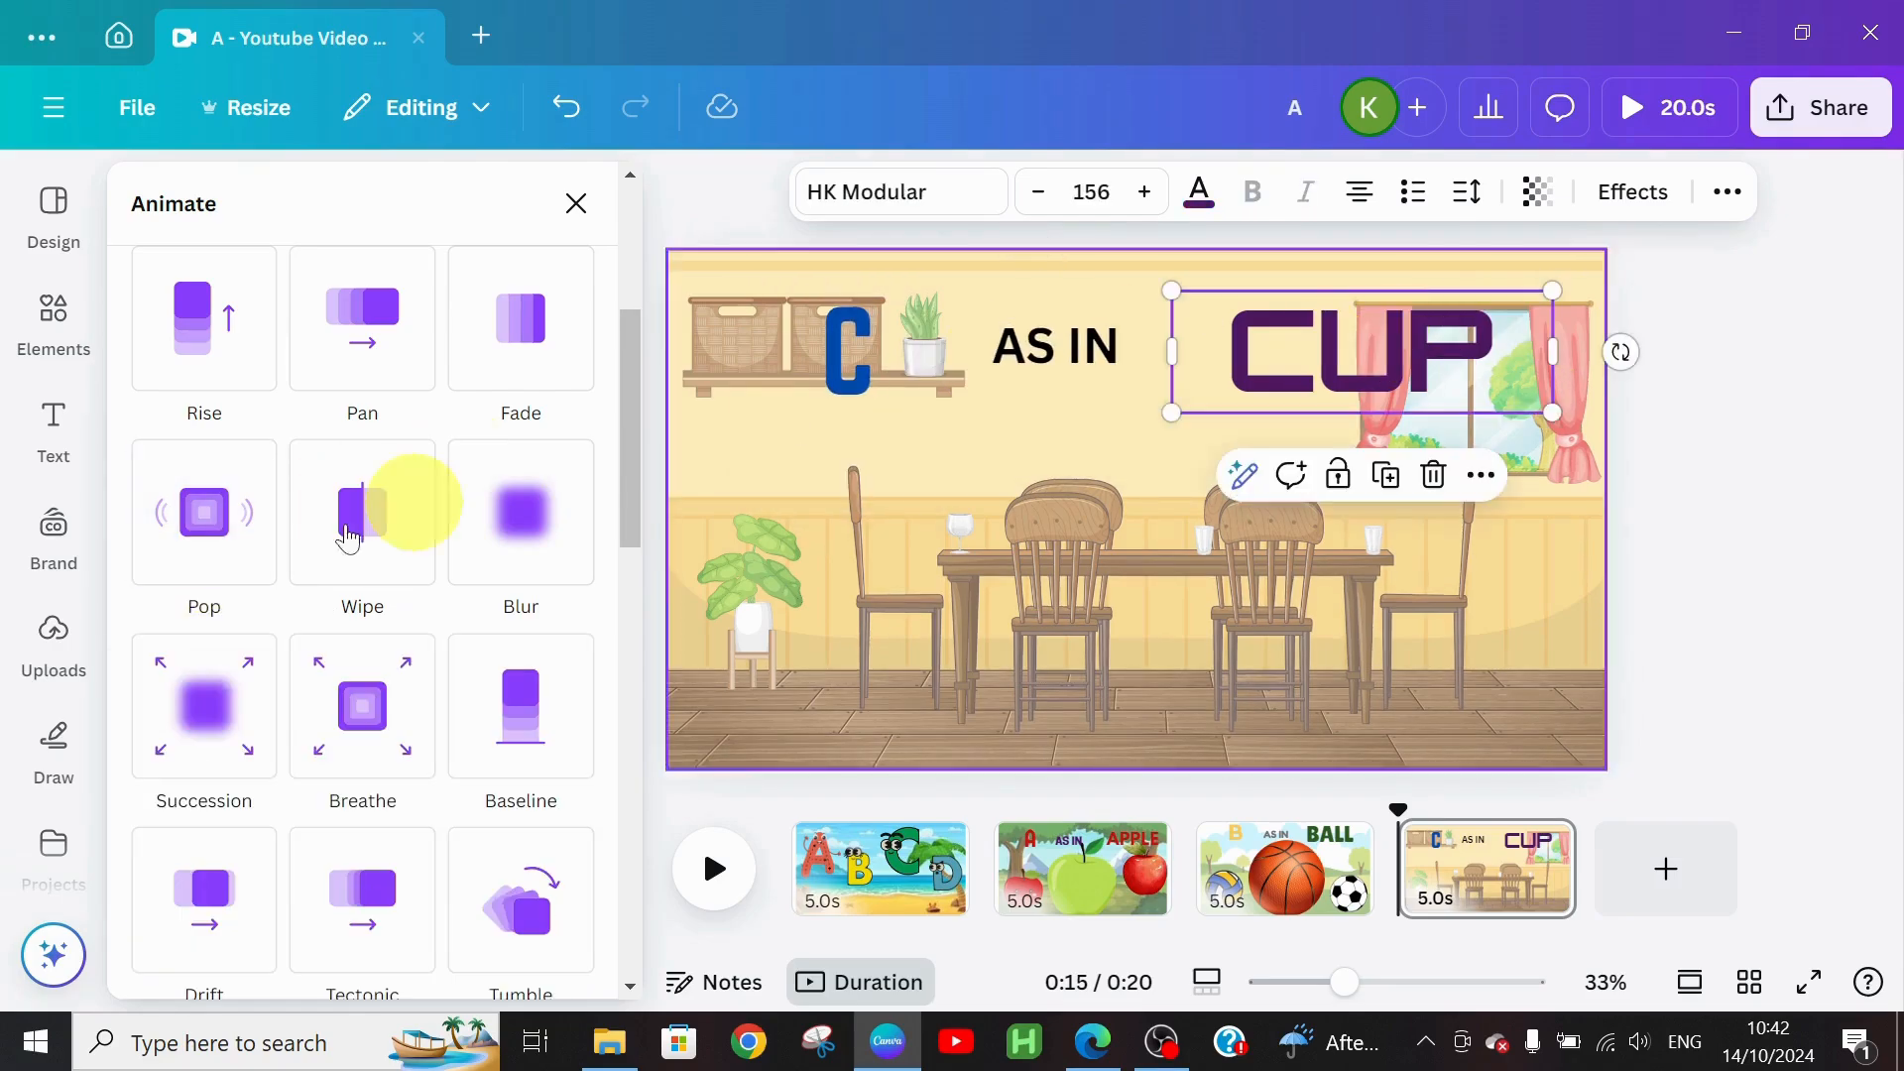
pyautogui.click(205, 519)
# Step: Apply the Tectonic animation to the dining room background image
pyautogui.click(938, 486)
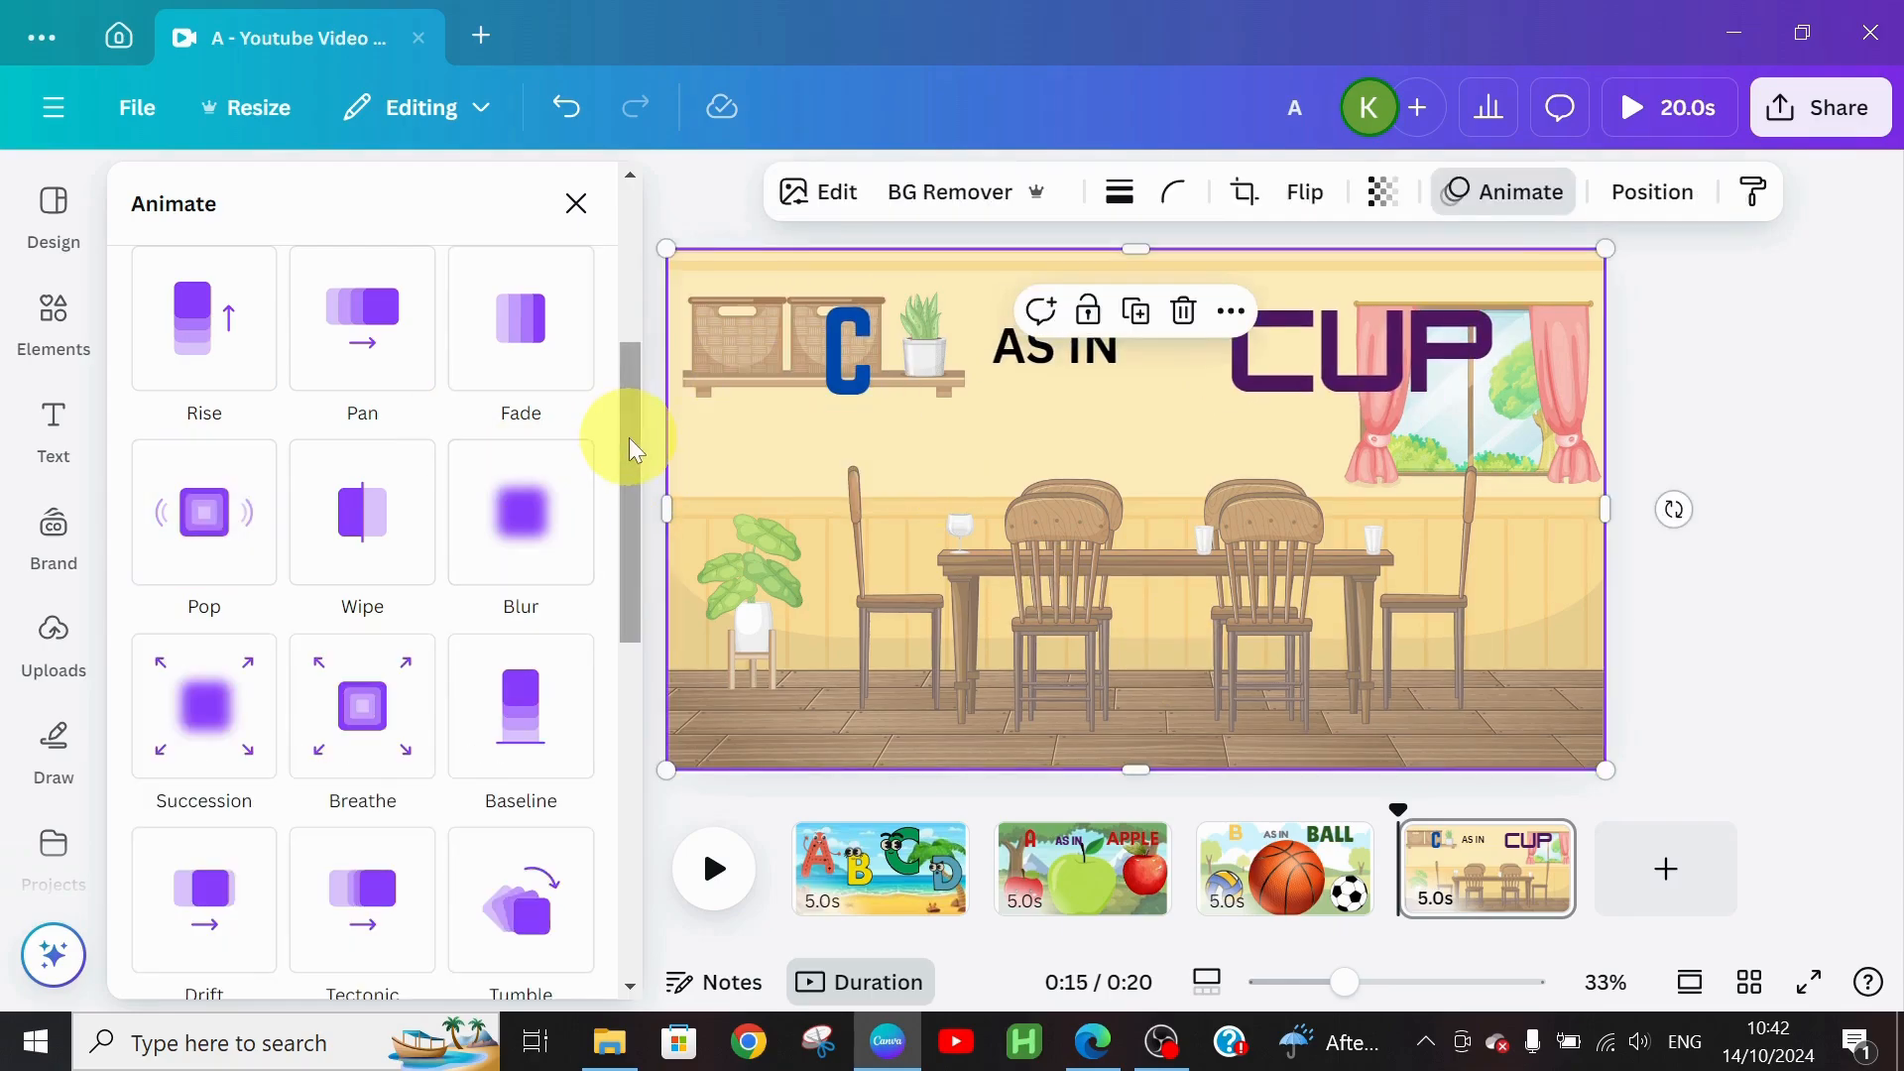
pyautogui.moveTo(629, 438); pyautogui.dragTo(629, 642)
pyautogui.click(385, 355)
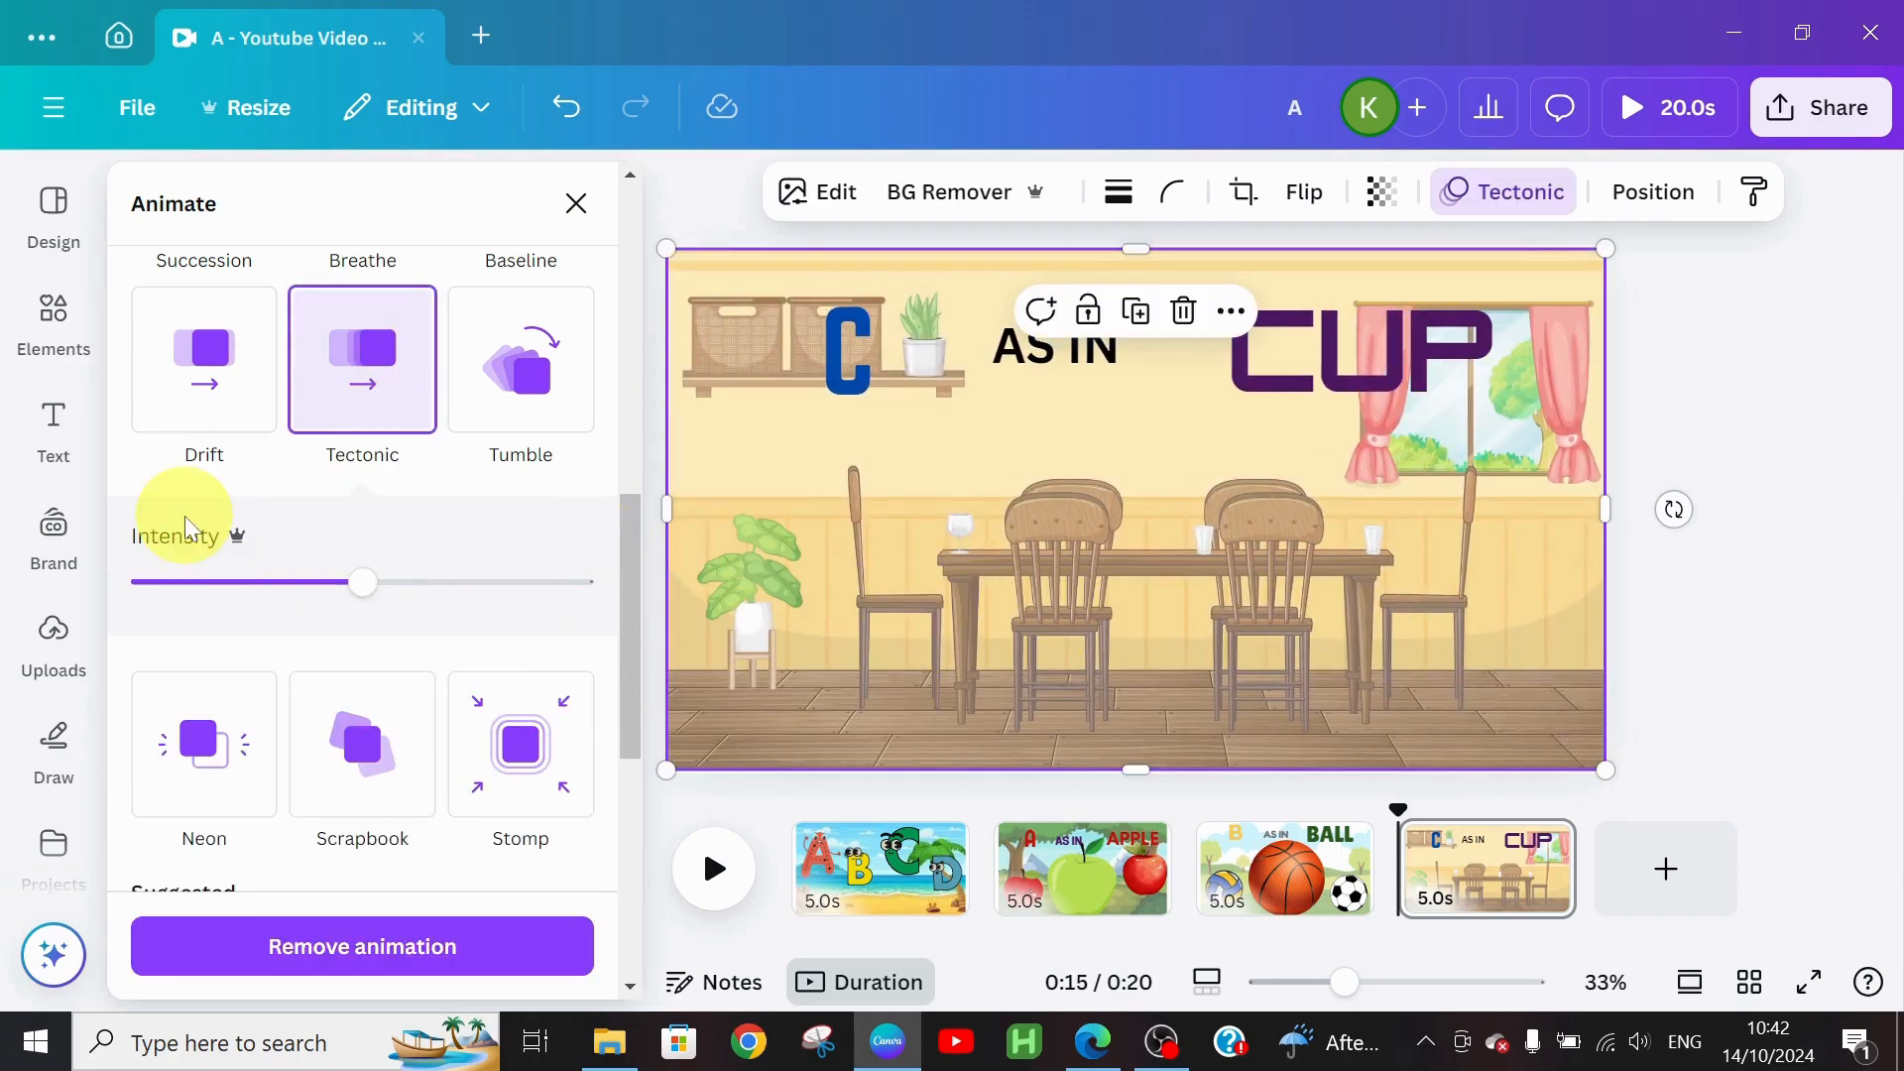
# Step: Search the element graphics for "CUP" and place the green cup in the page's lower-left area
pyautogui.click(45, 348)
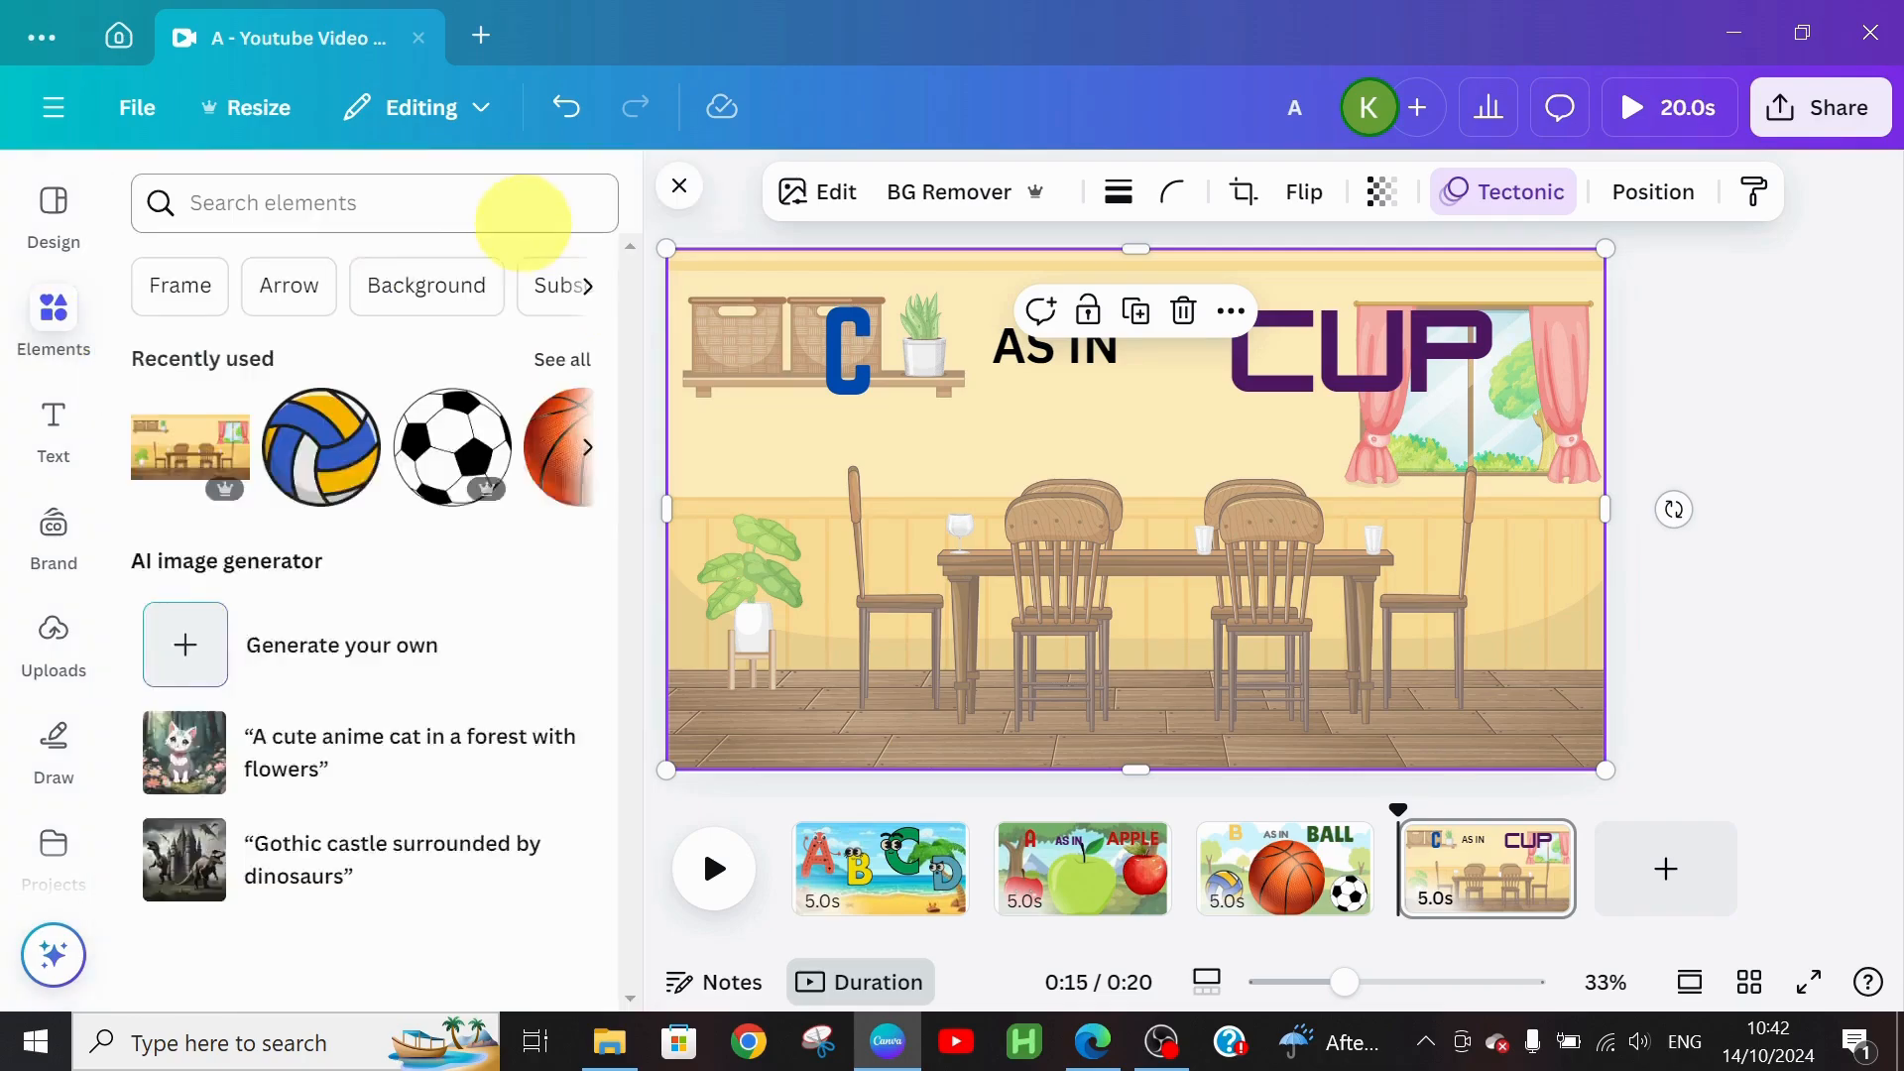
pyautogui.click(362, 201)
pyautogui.write('C')
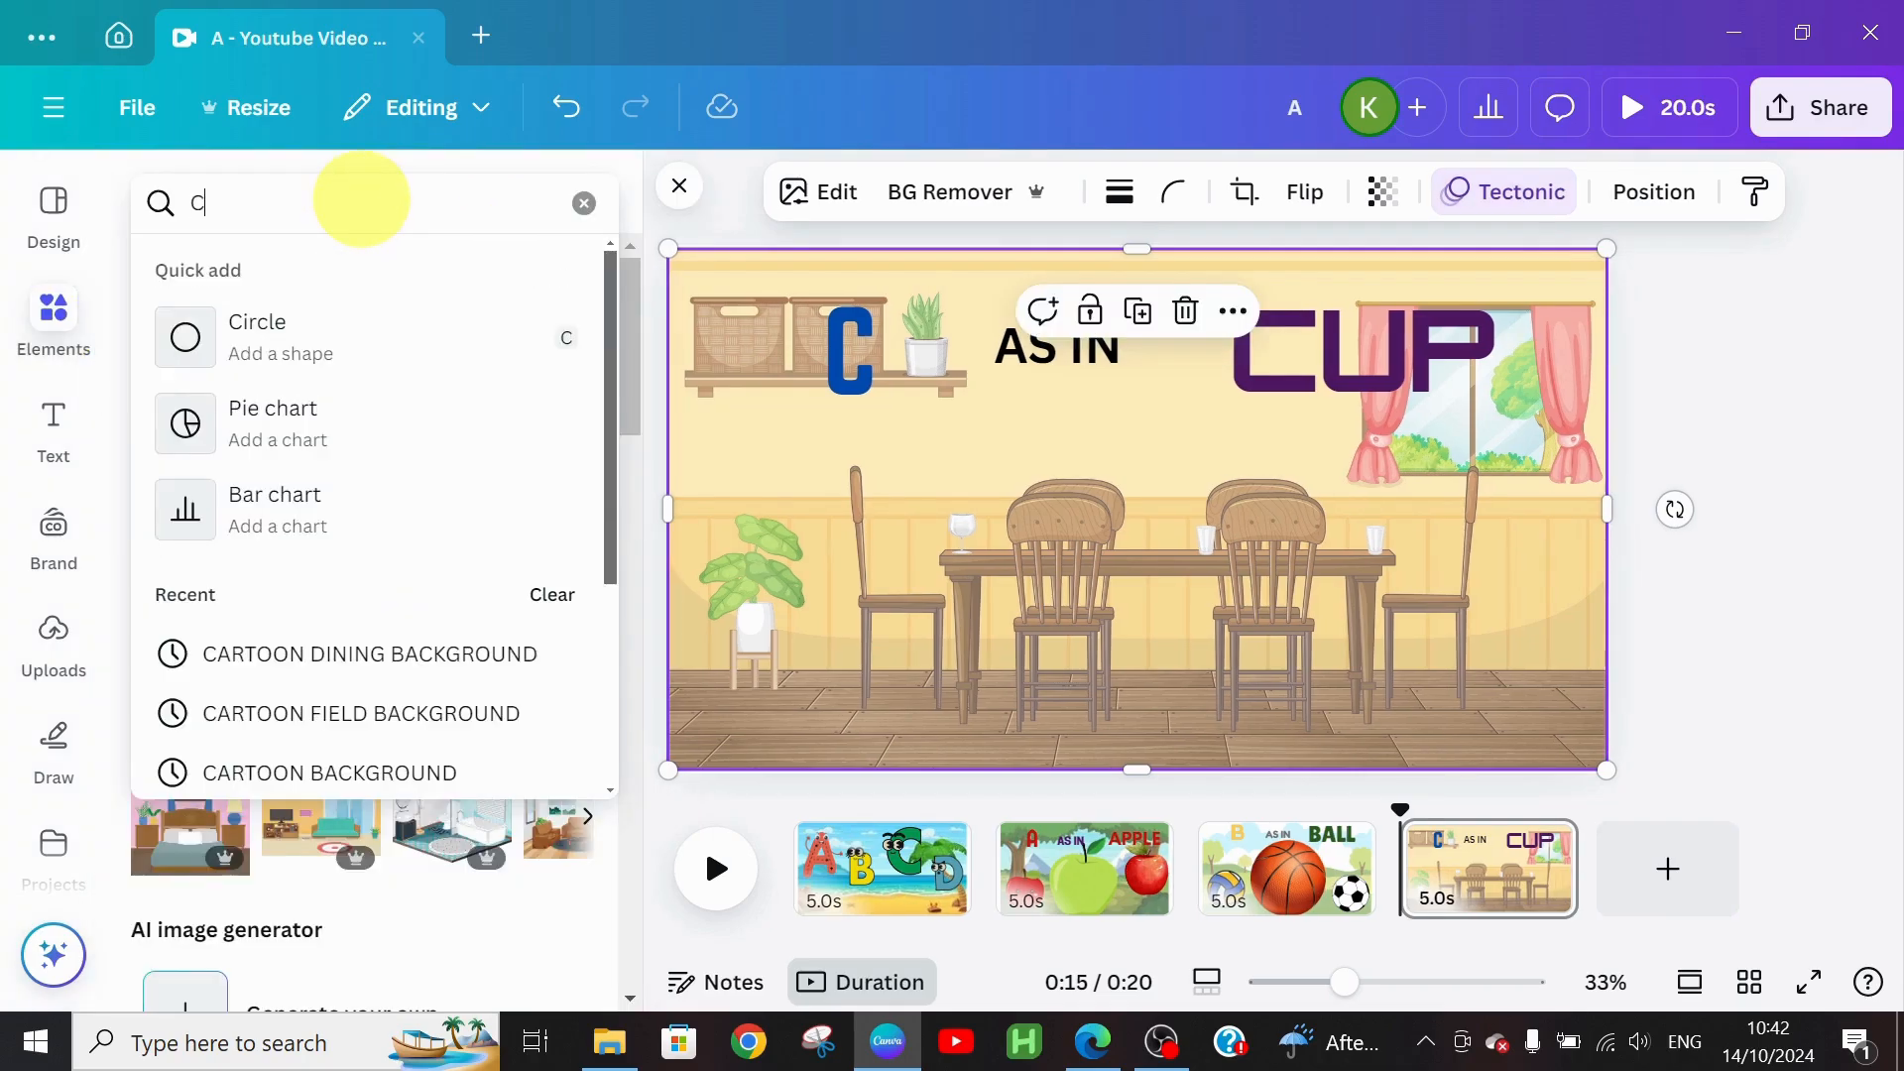
pyautogui.write('UO')
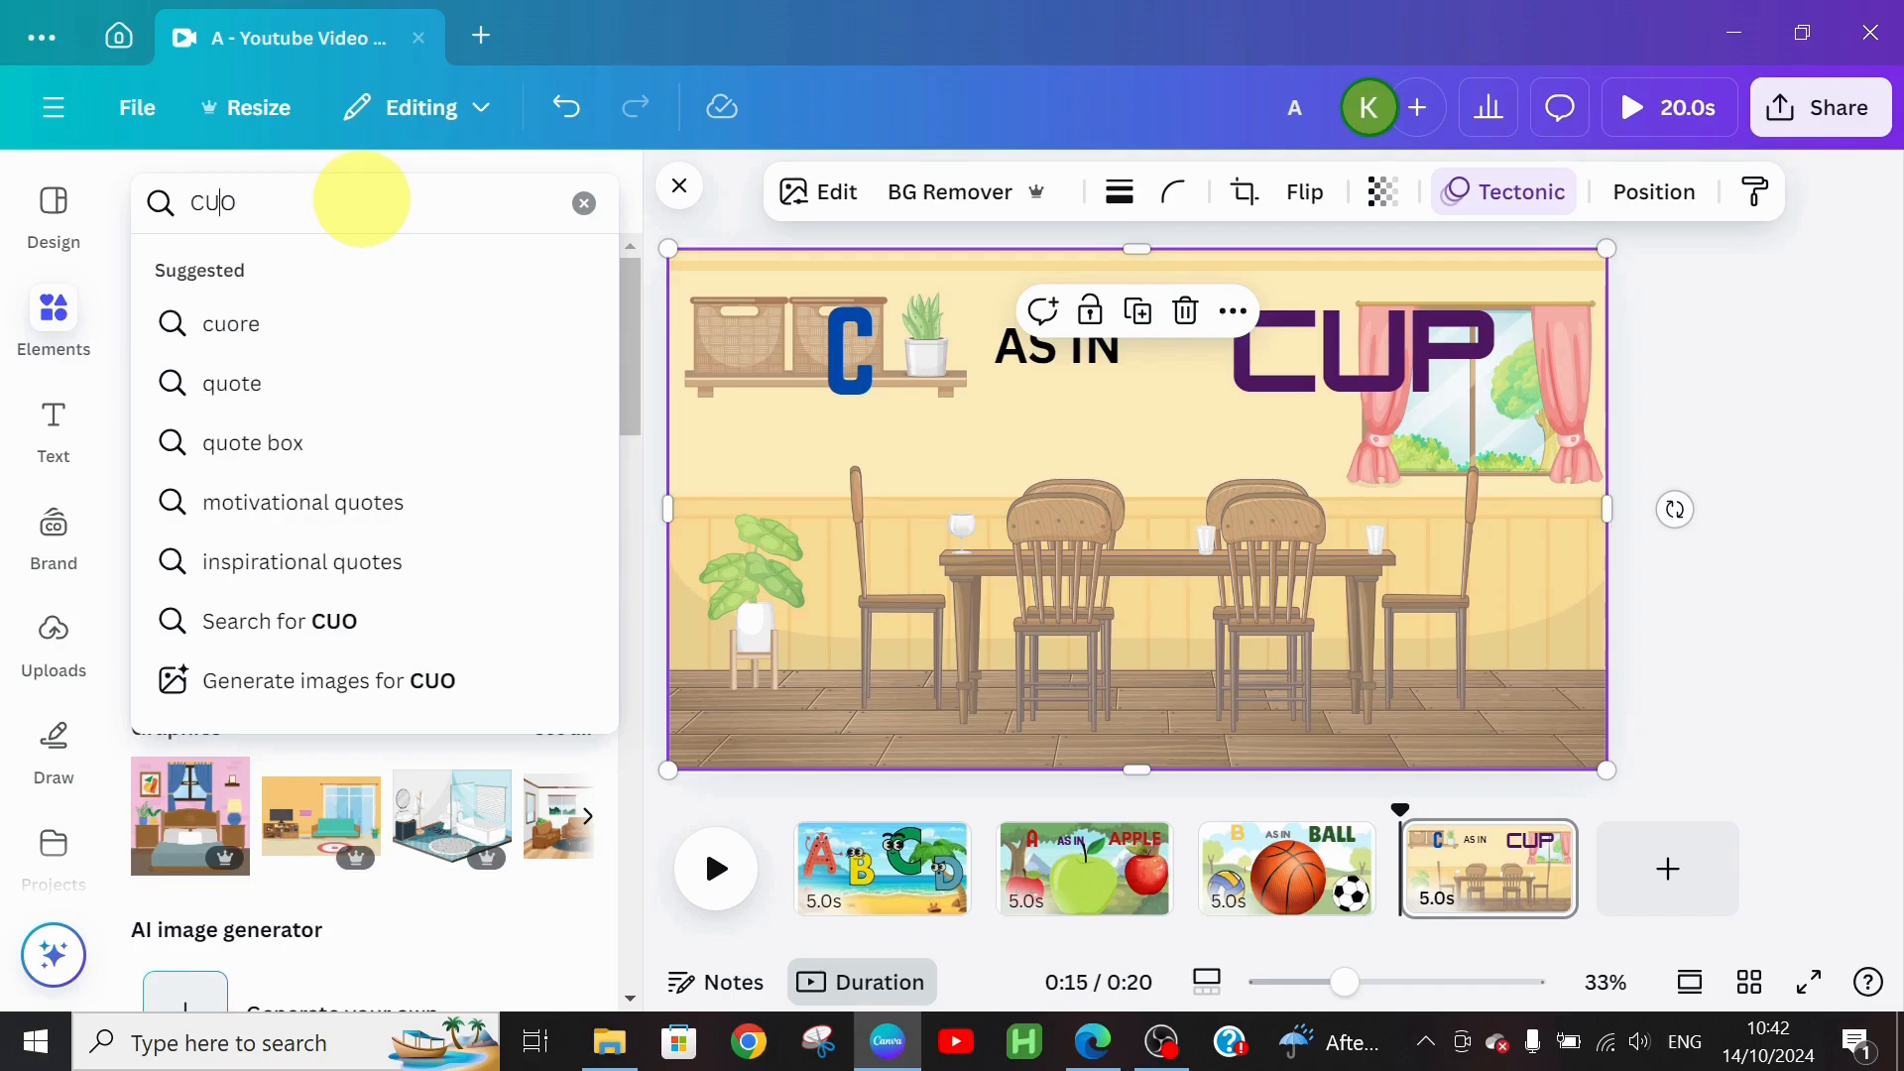
pyautogui.press('BackSpace')
pyautogui.write('P')
pyautogui.press('Return')
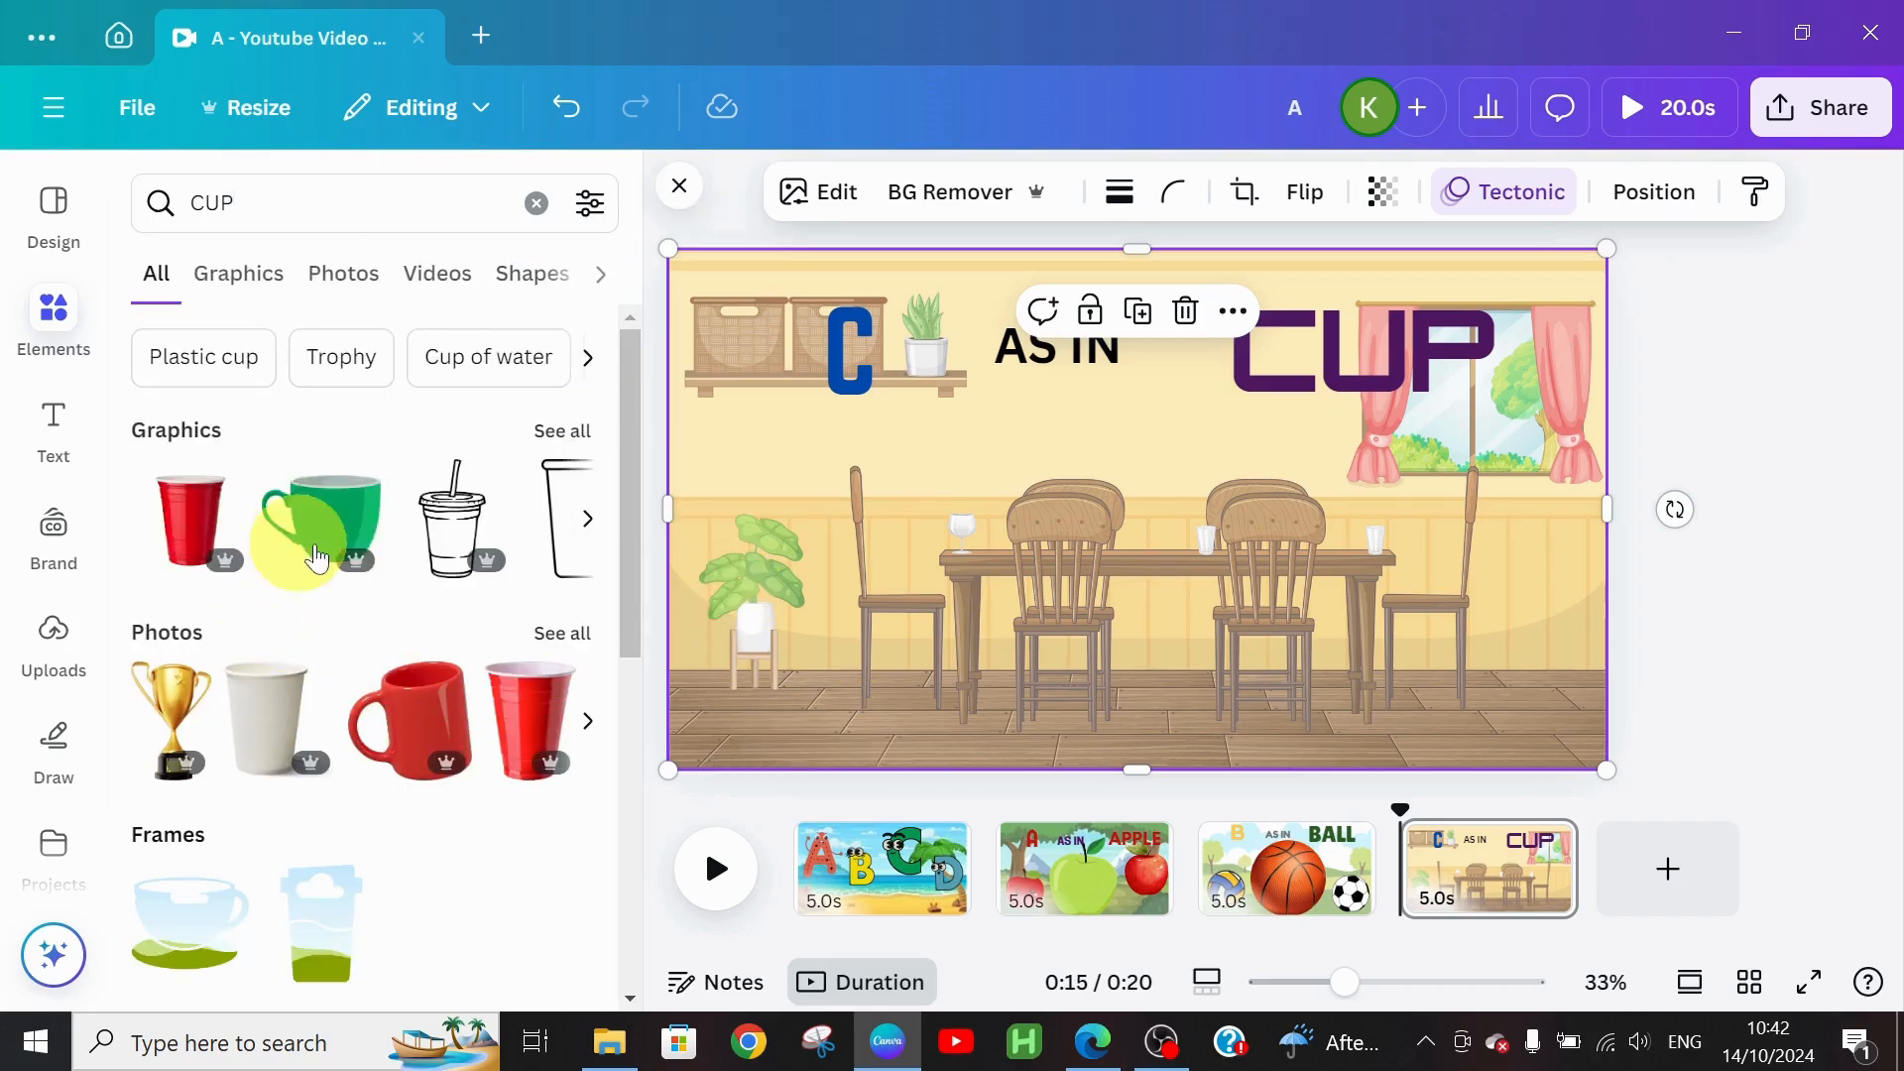
pyautogui.click(558, 431)
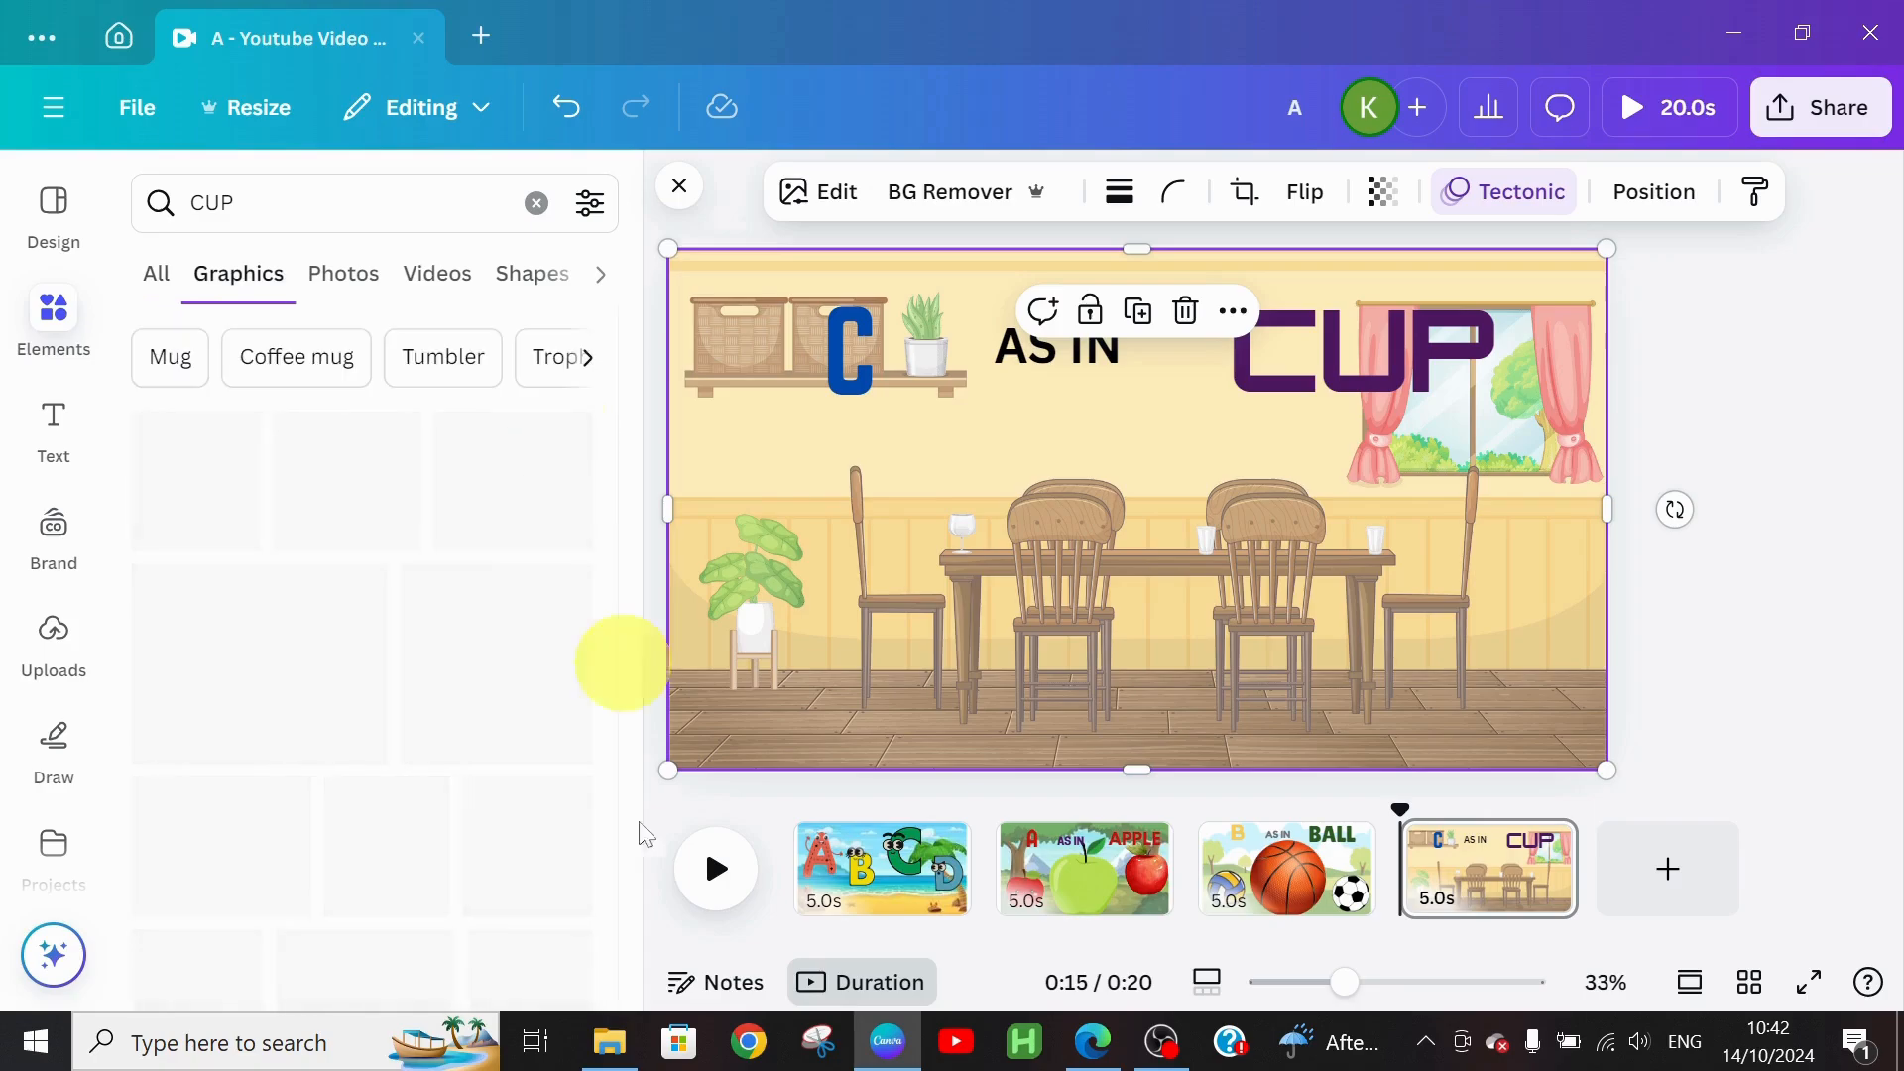
pyautogui.click(362, 486)
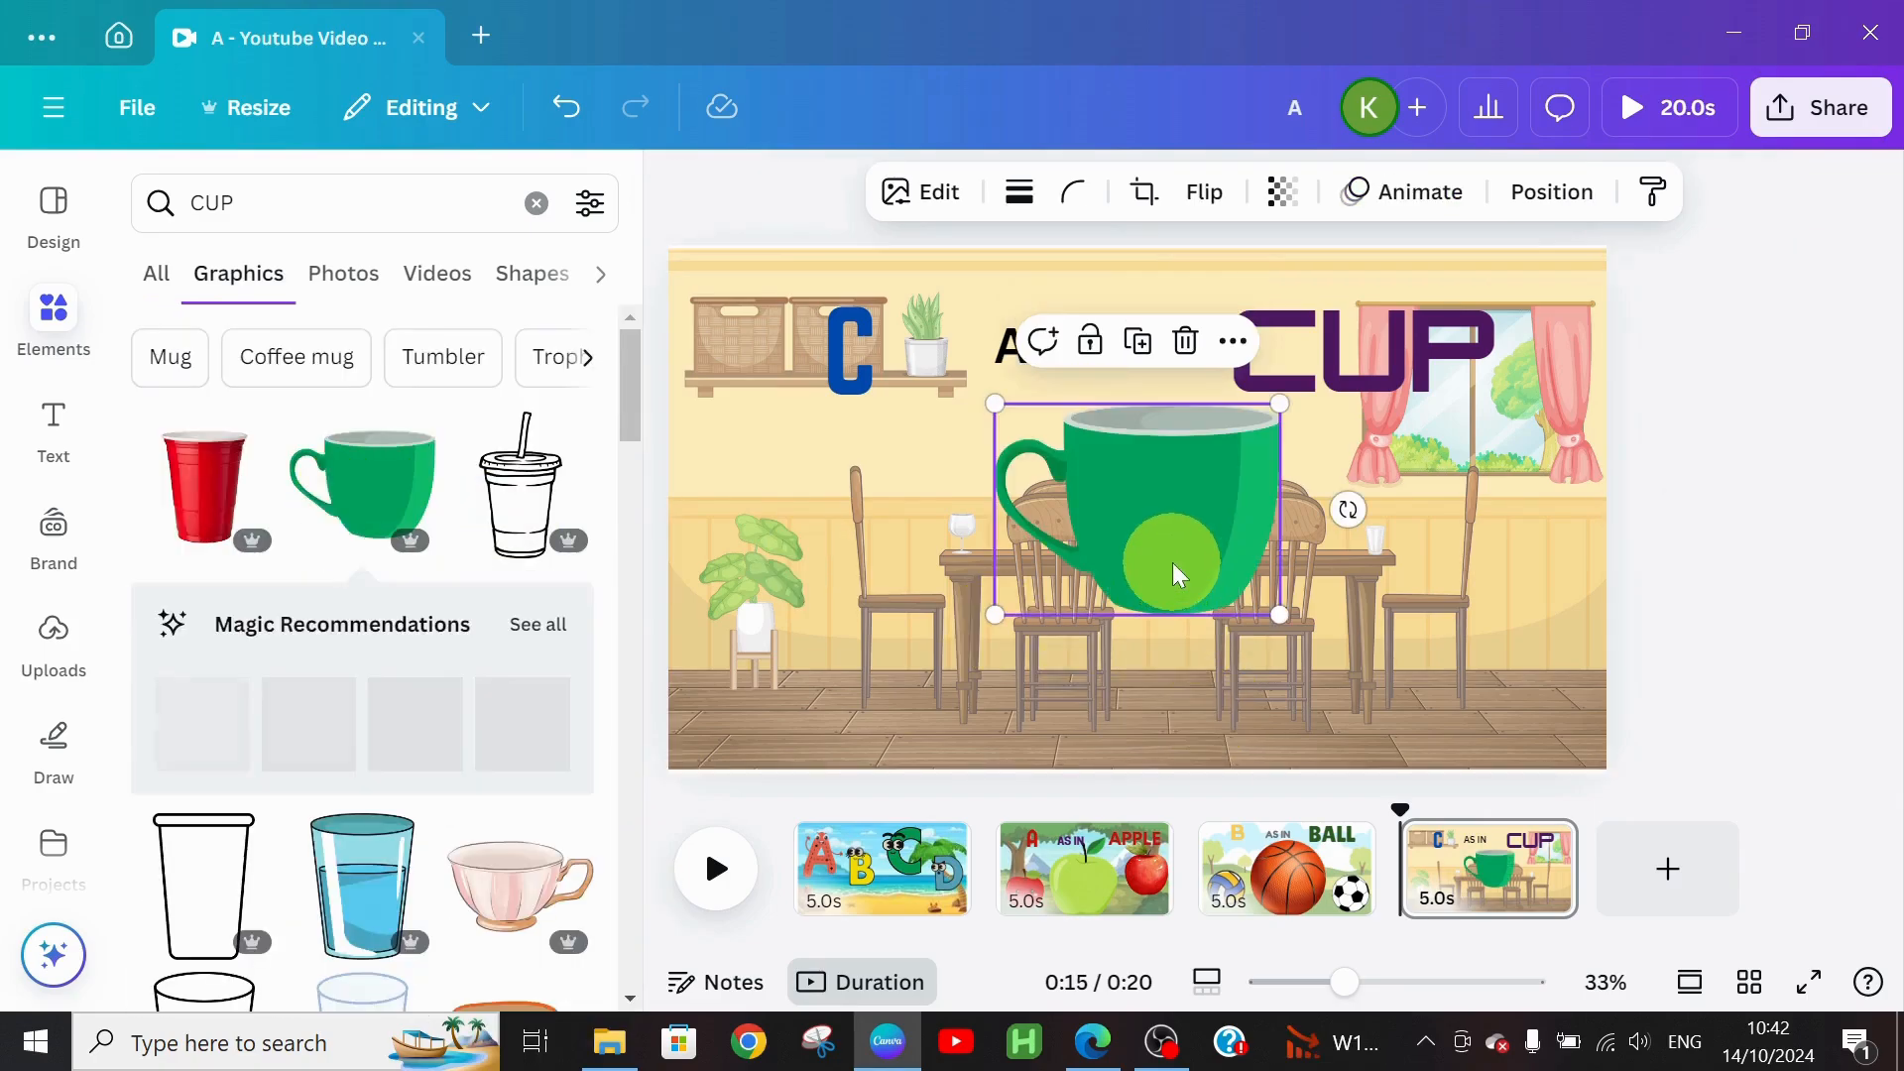
pyautogui.moveTo(1178, 566); pyautogui.dragTo(871, 671)
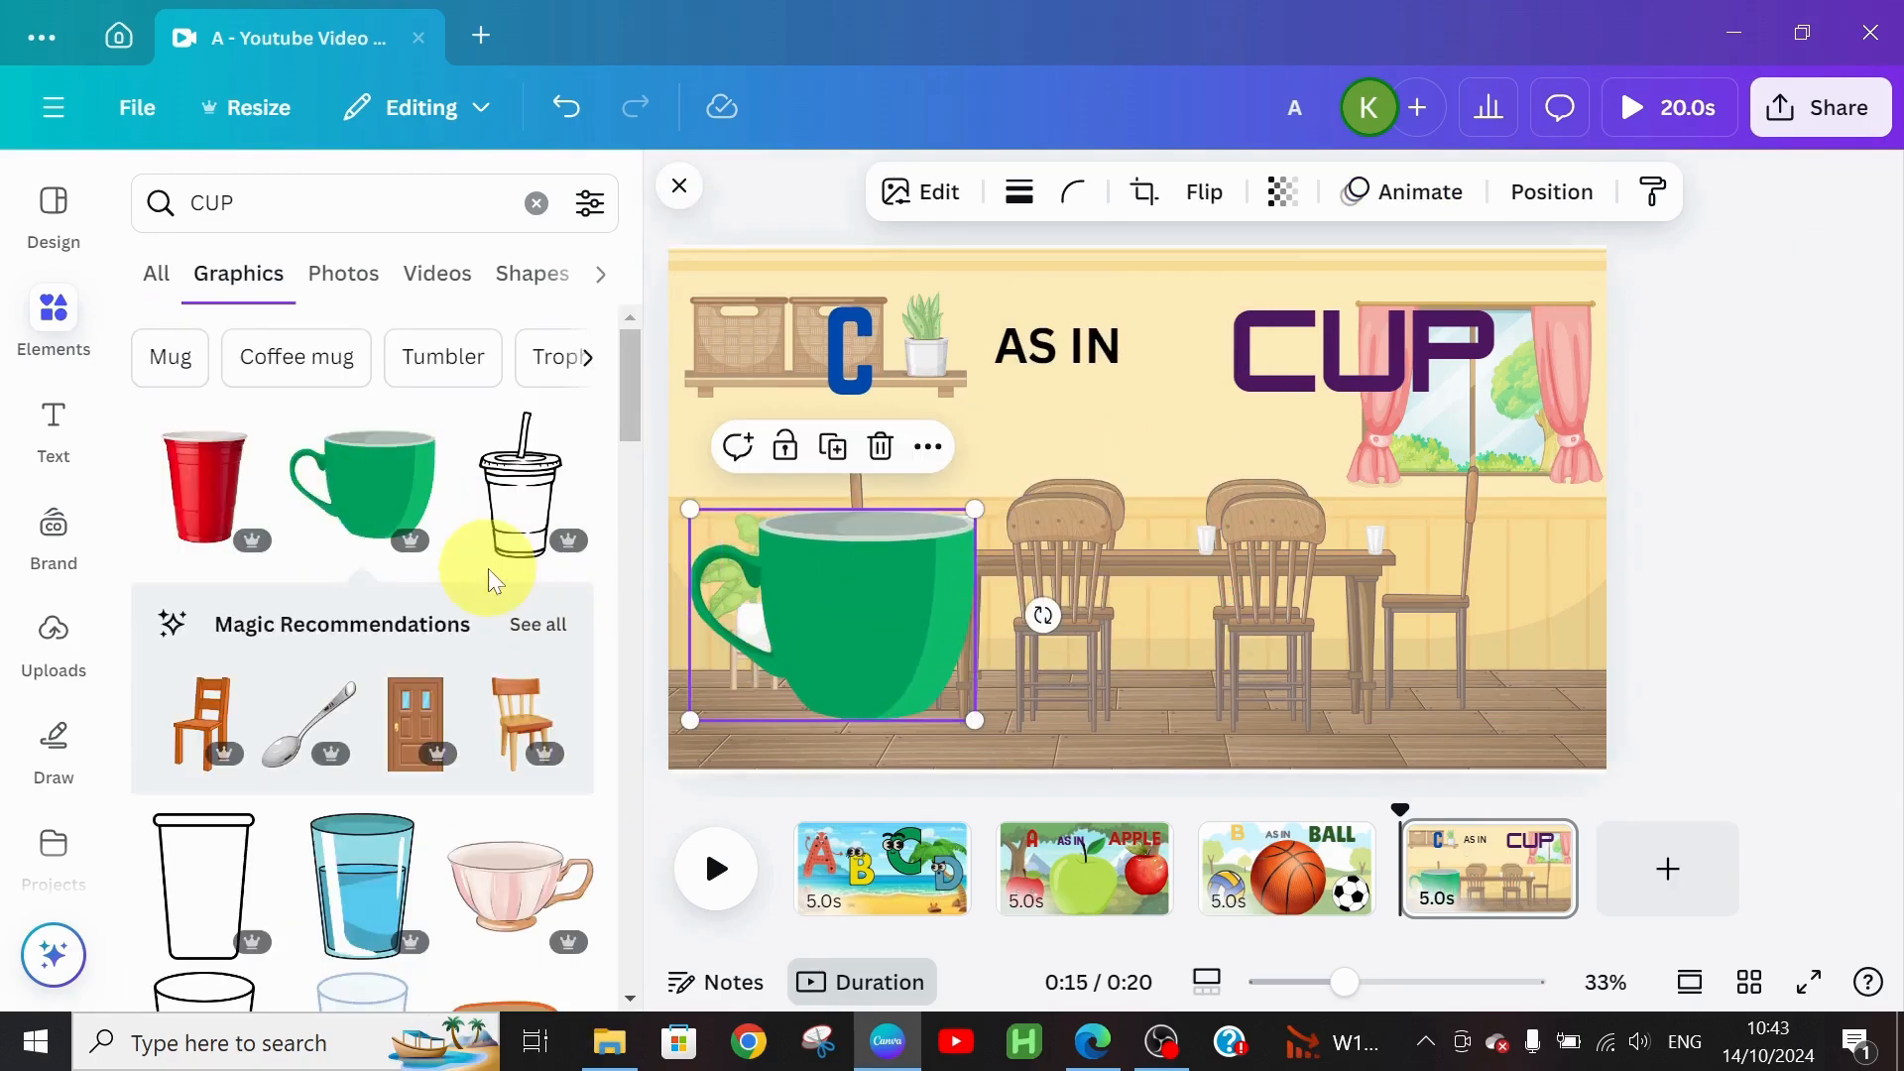
# Step: Add the smiling pink cup at reduced size in the page's lower-right area and shrink the green cup against the left edge
pyautogui.scroll(-5, 447, 476)
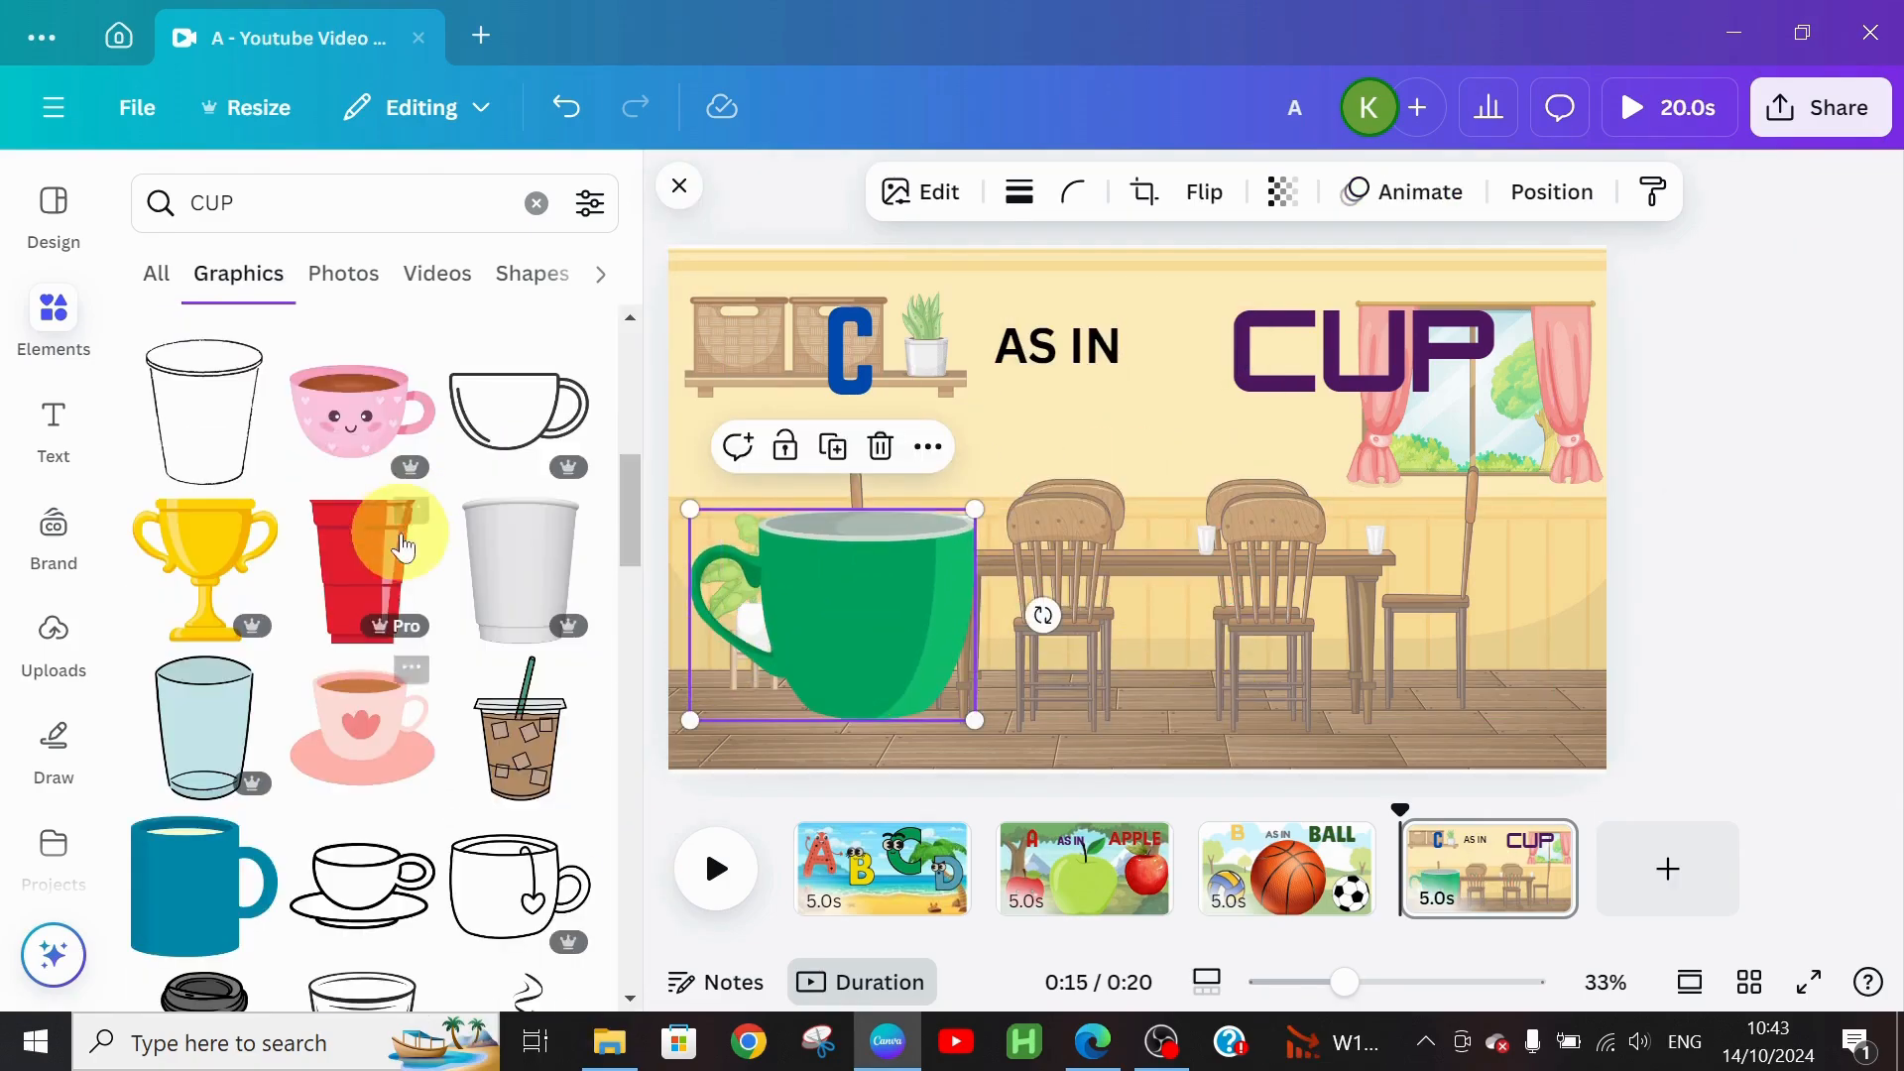
pyautogui.click(347, 428)
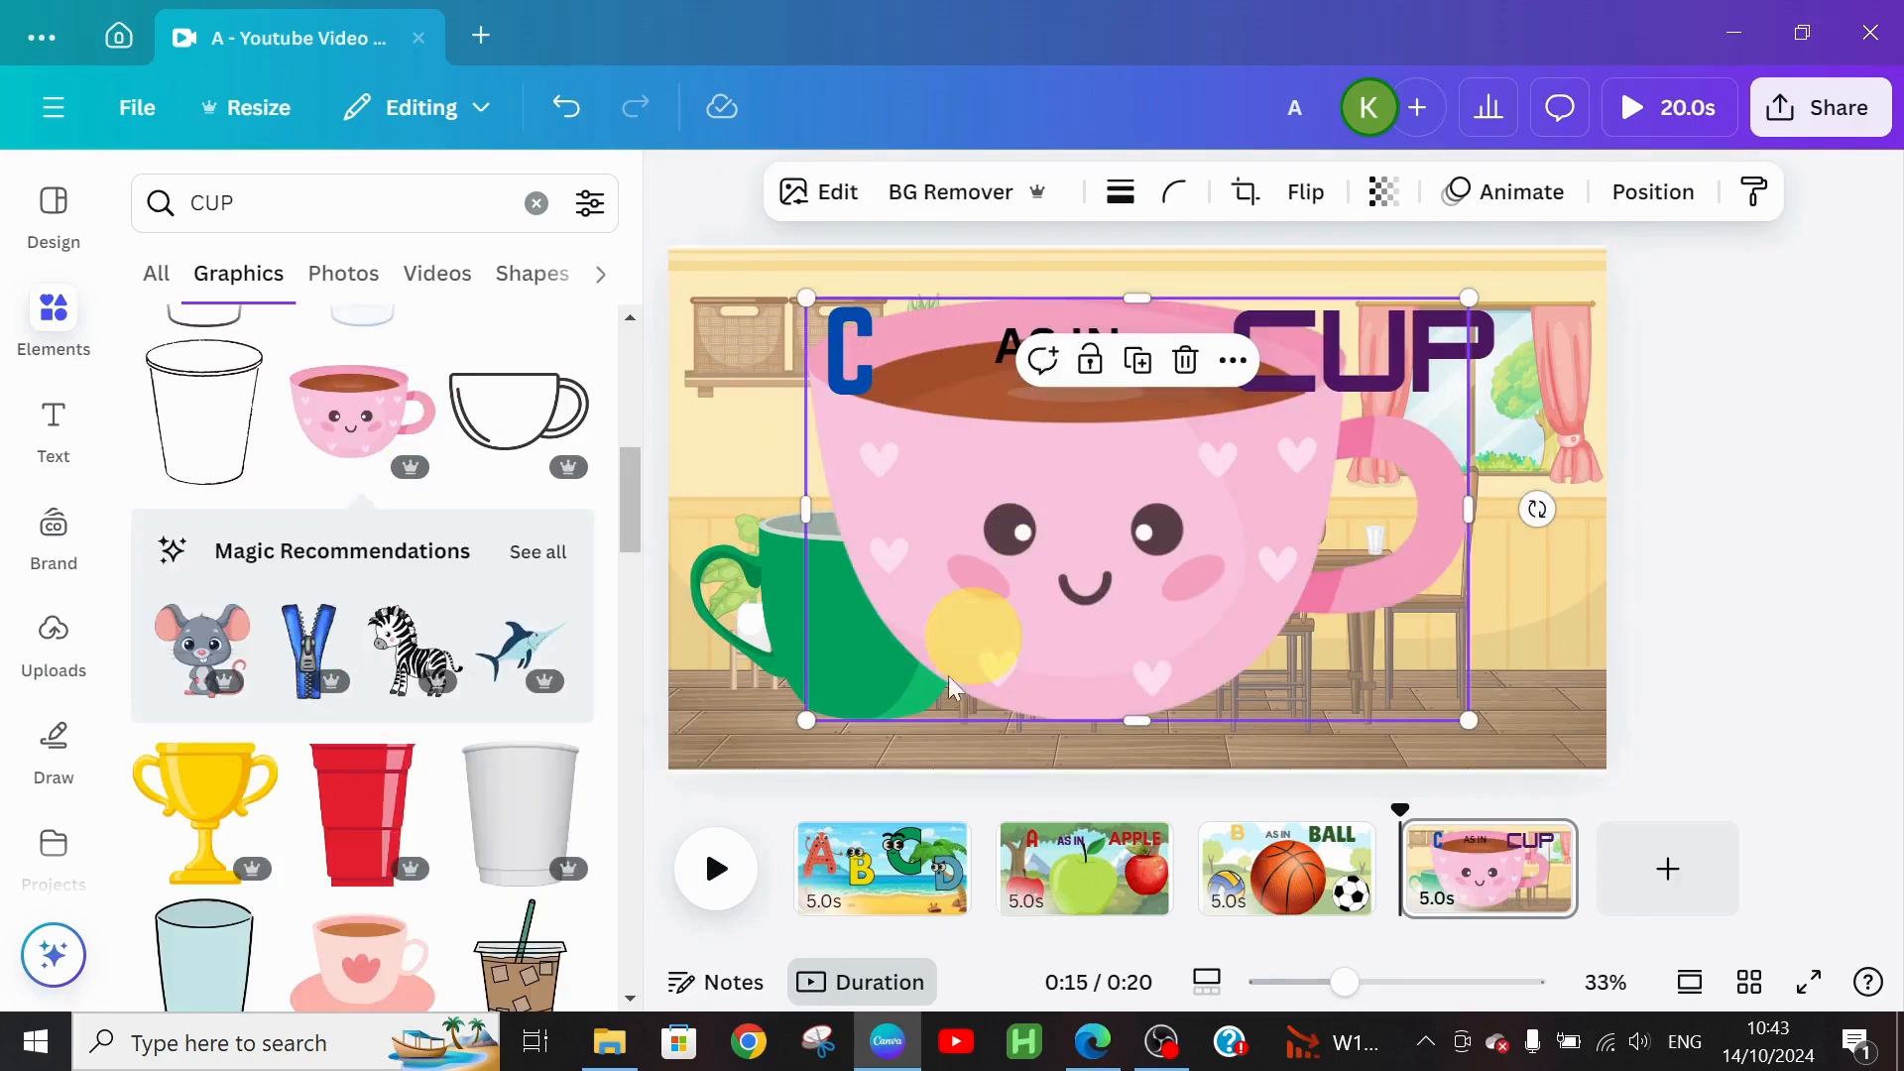
pyautogui.moveTo(808, 721); pyautogui.dragTo(1126, 519)
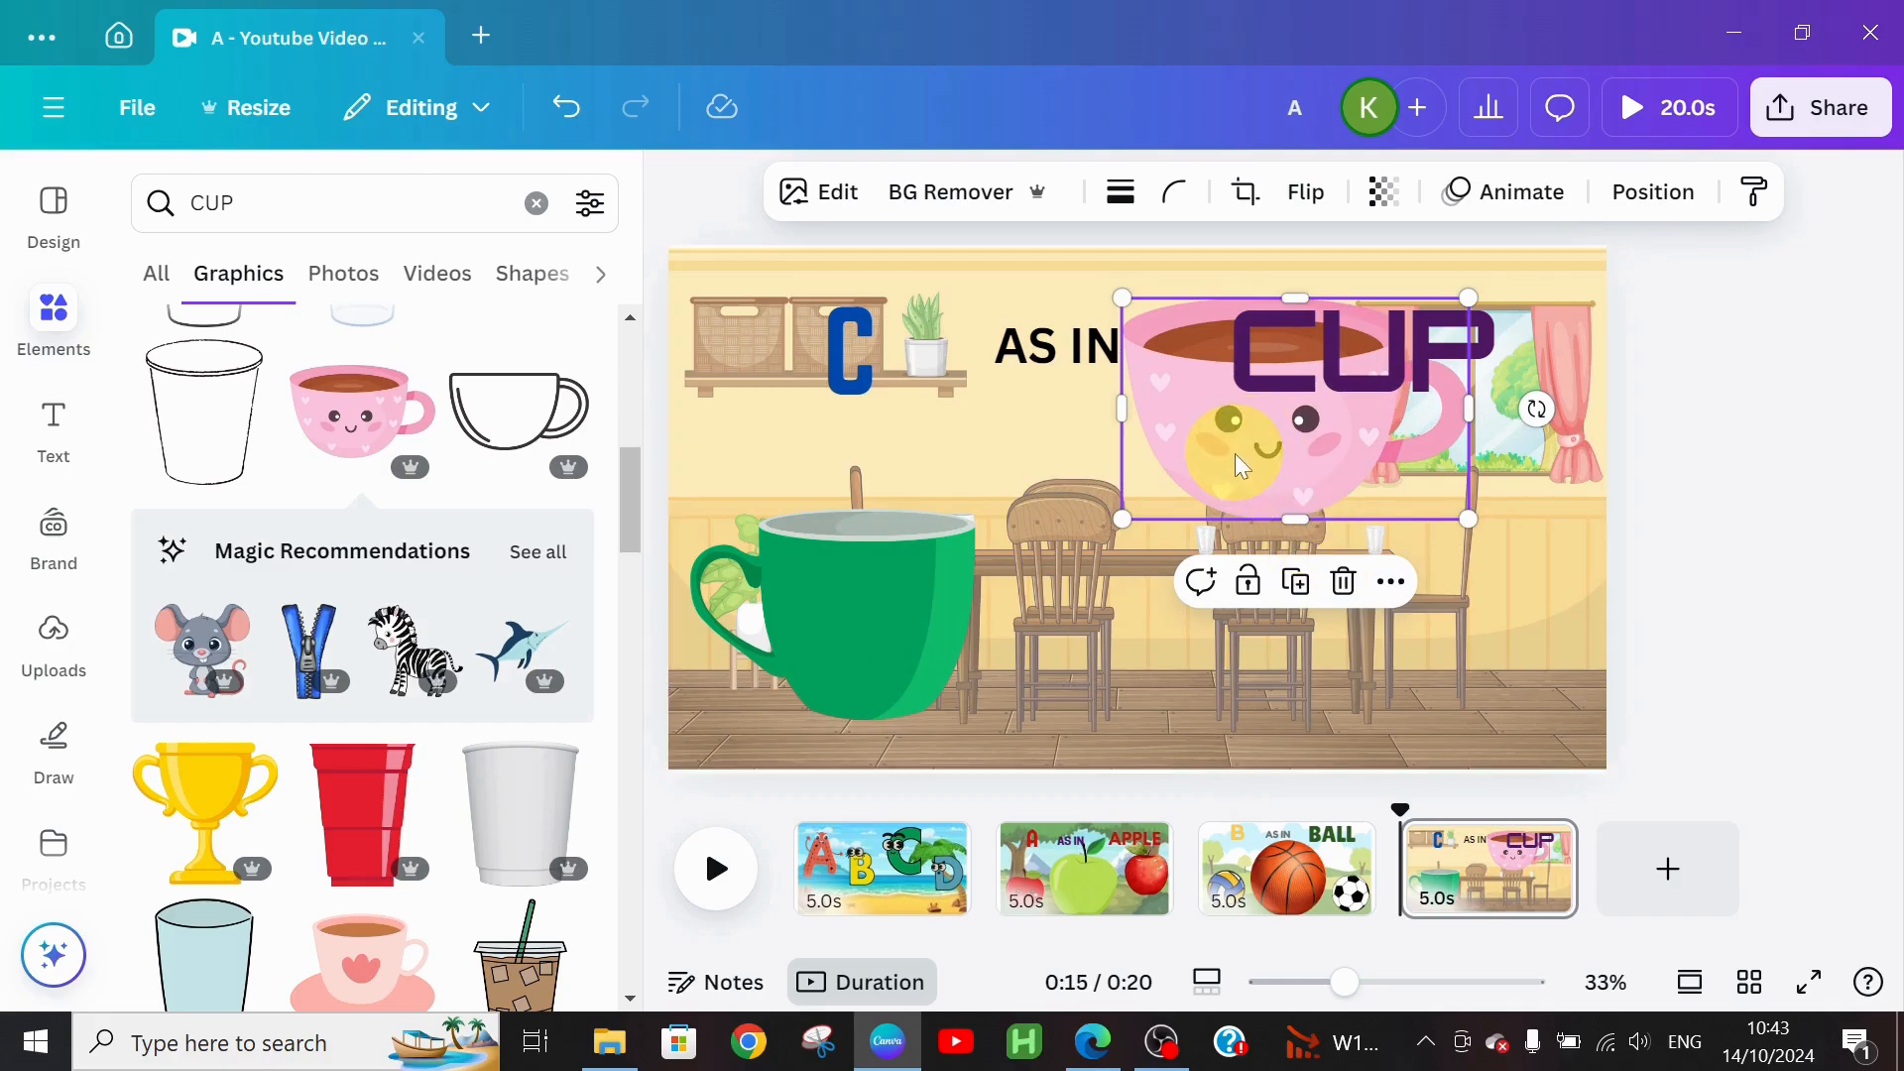
pyautogui.moveTo(1239, 466); pyautogui.dragTo(1378, 686)
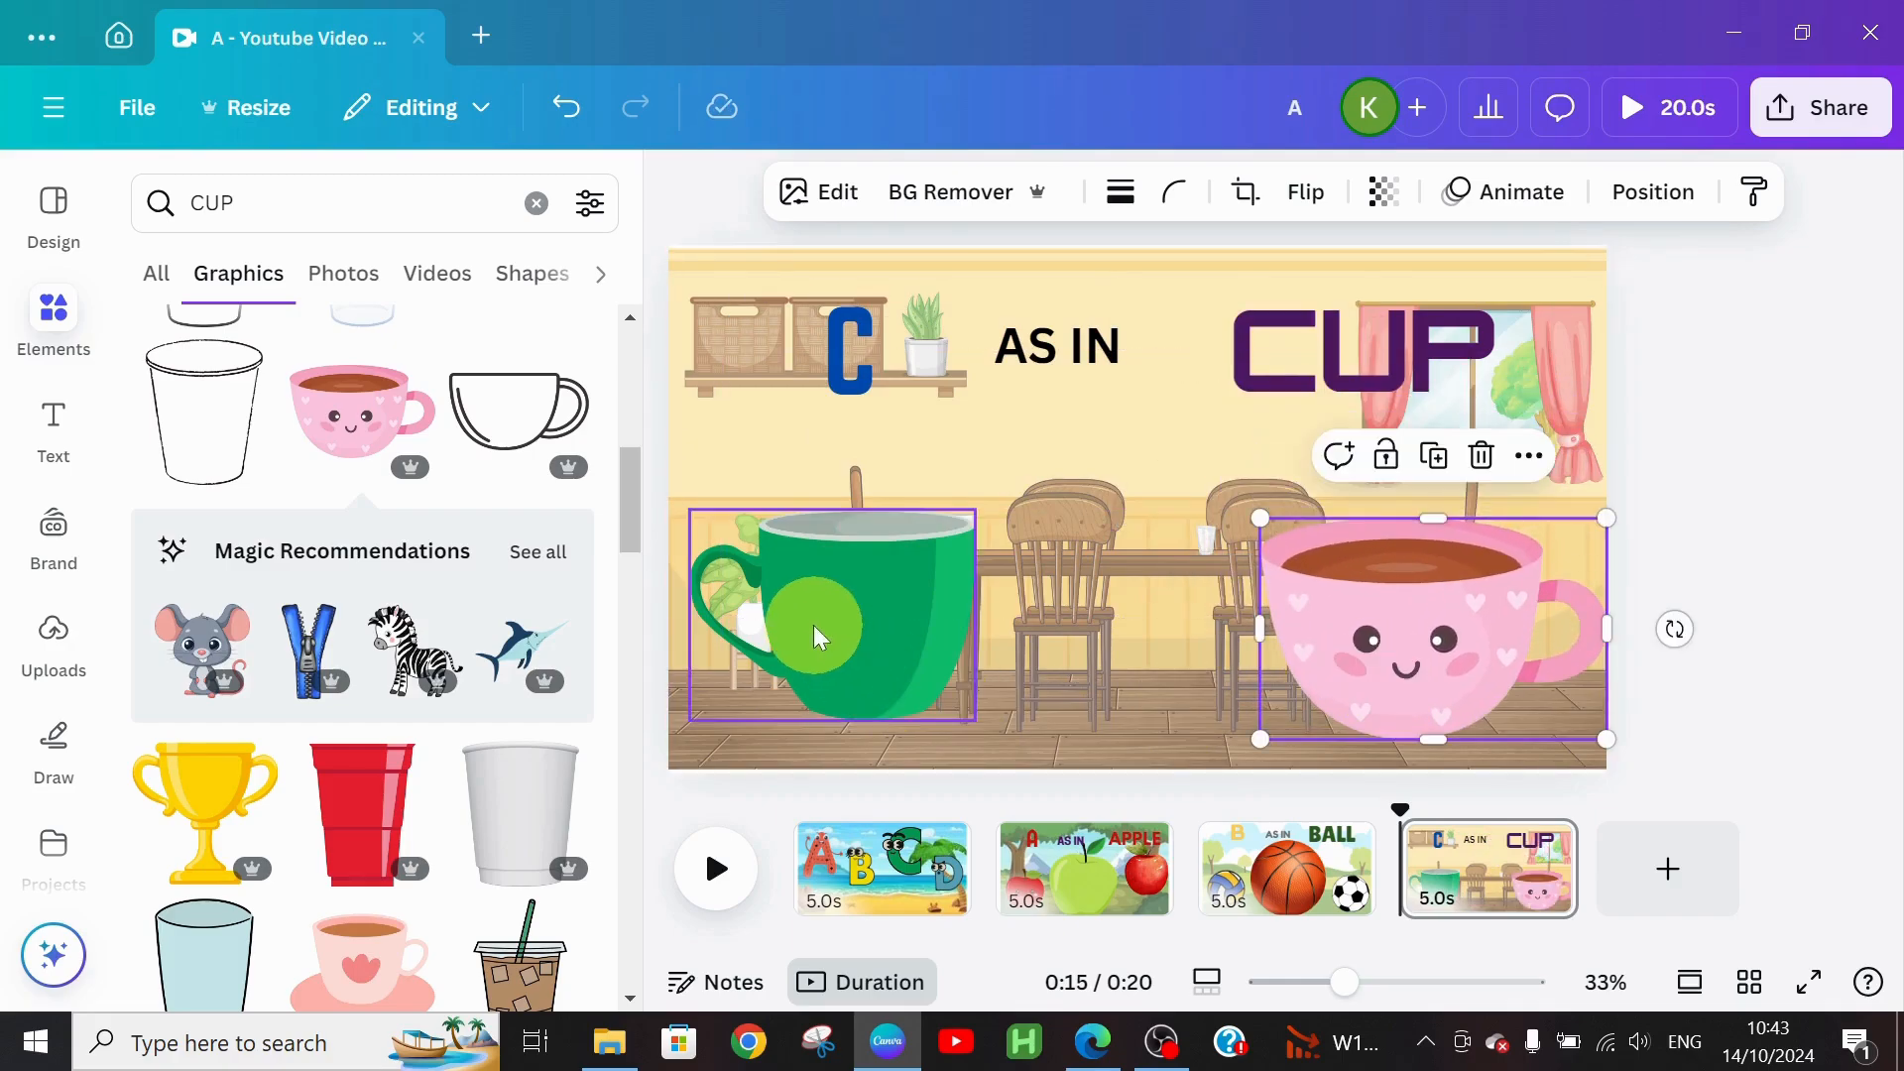
pyautogui.moveTo(815, 636); pyautogui.dragTo(786, 625)
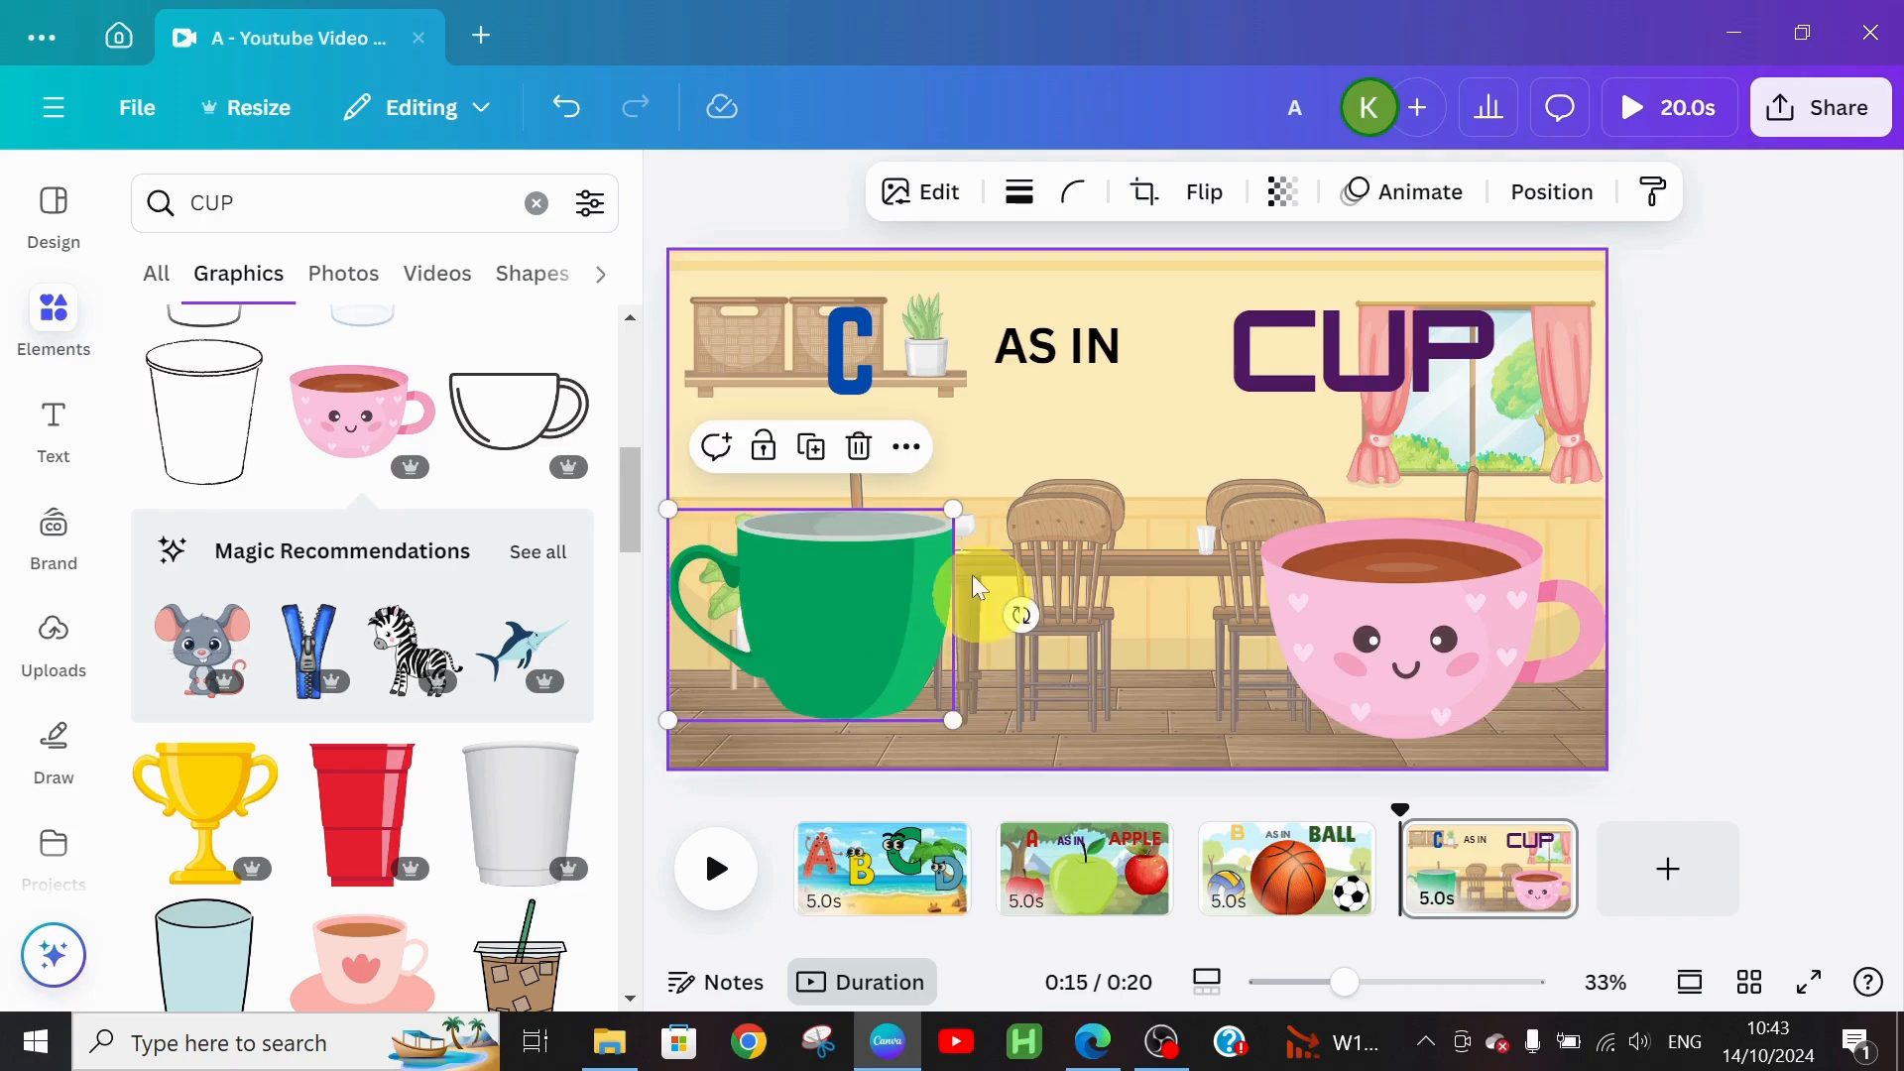
pyautogui.moveTo(951, 503); pyautogui.dragTo(884, 560)
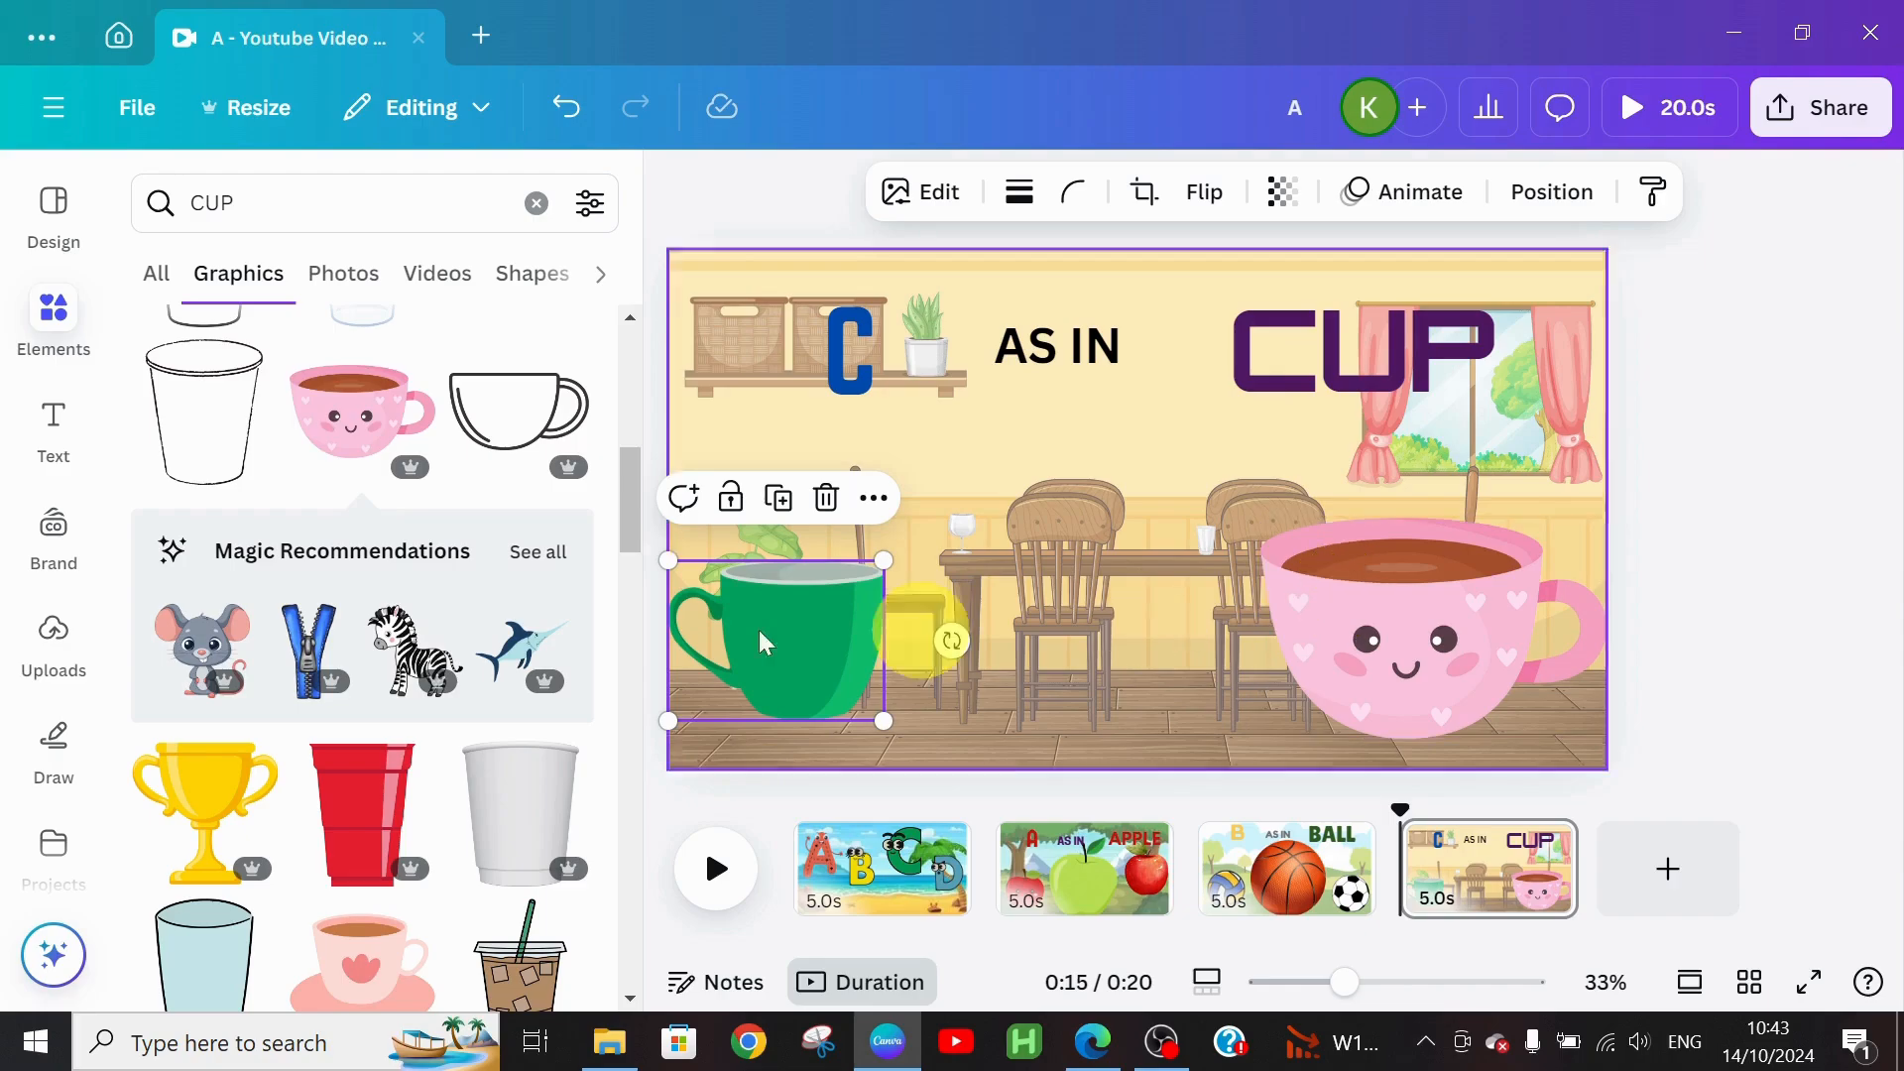
# Step: Add the orange cup in the middle of the page and shrink the pink cup into the lower-right corner
pyautogui.moveTo(634, 535); pyautogui.dragTo(656, 715)
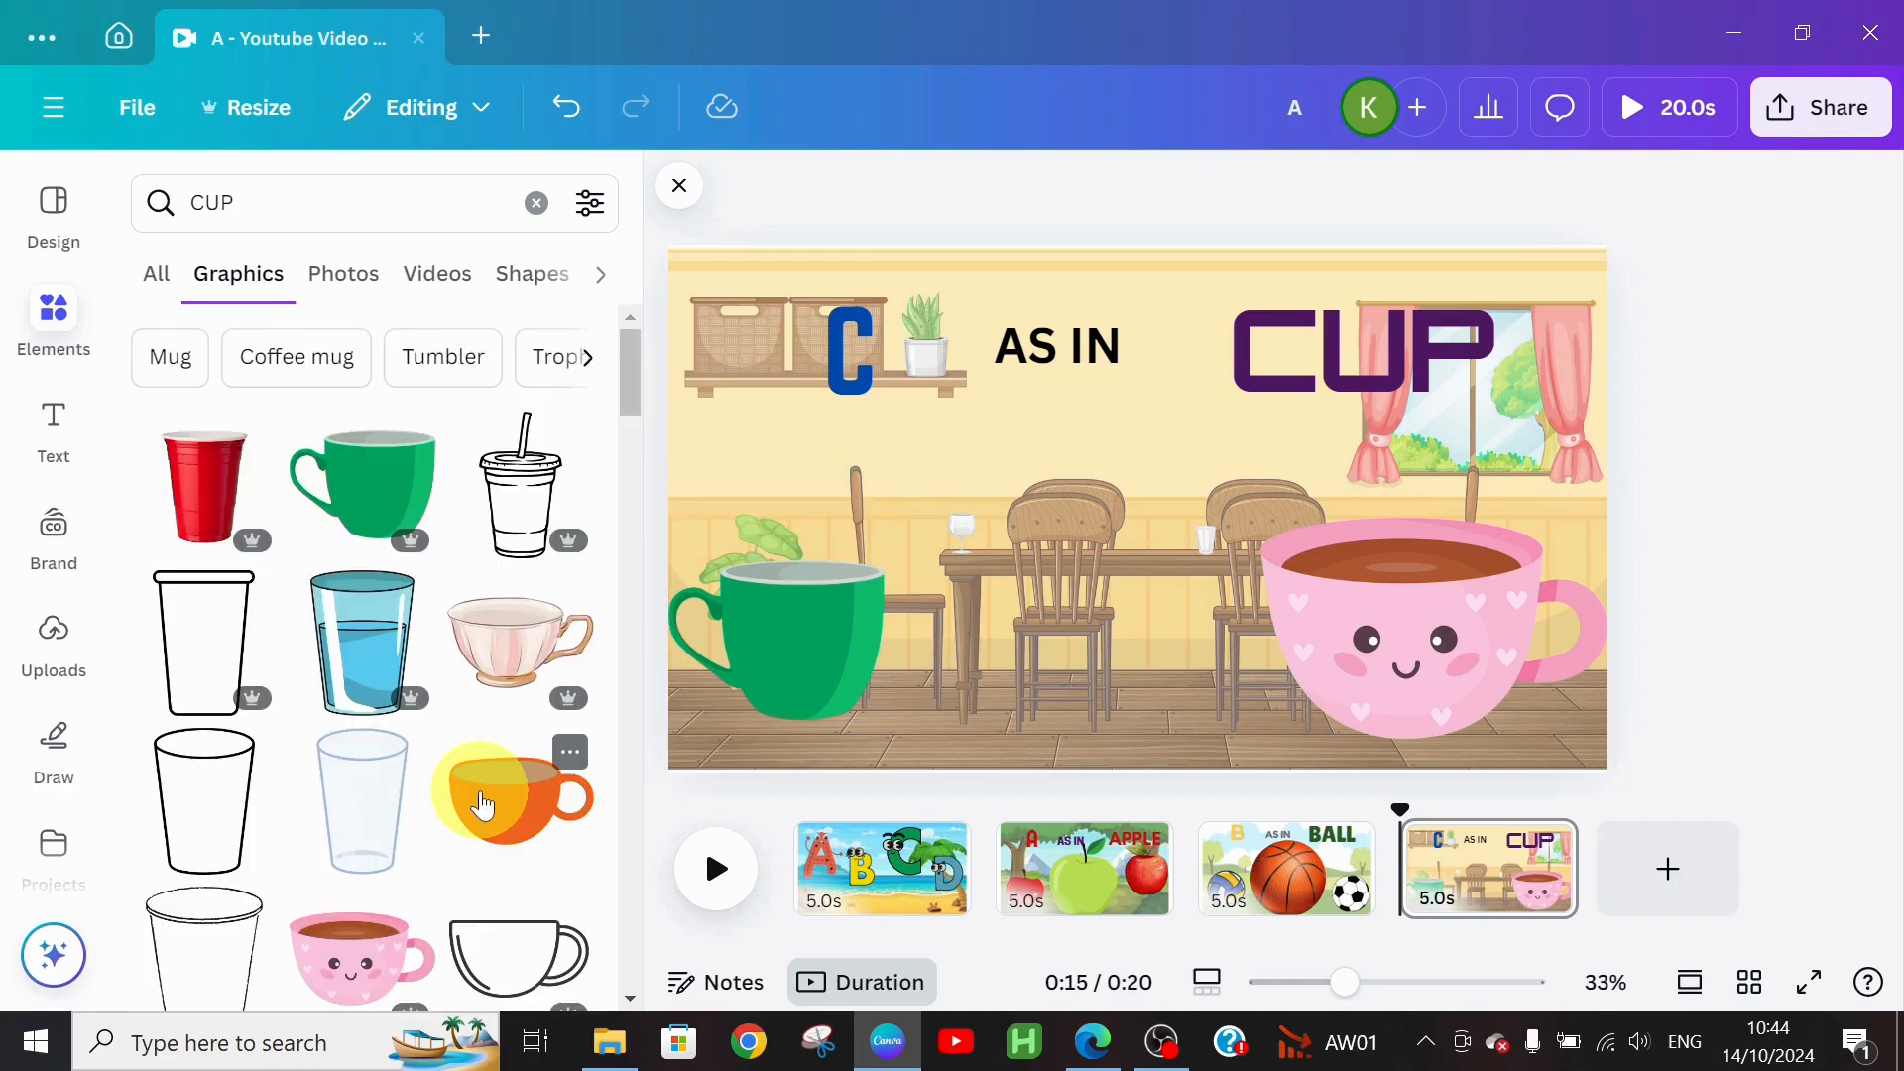
pyautogui.click(516, 794)
pyautogui.moveTo(965, 625); pyautogui.dragTo(935, 697)
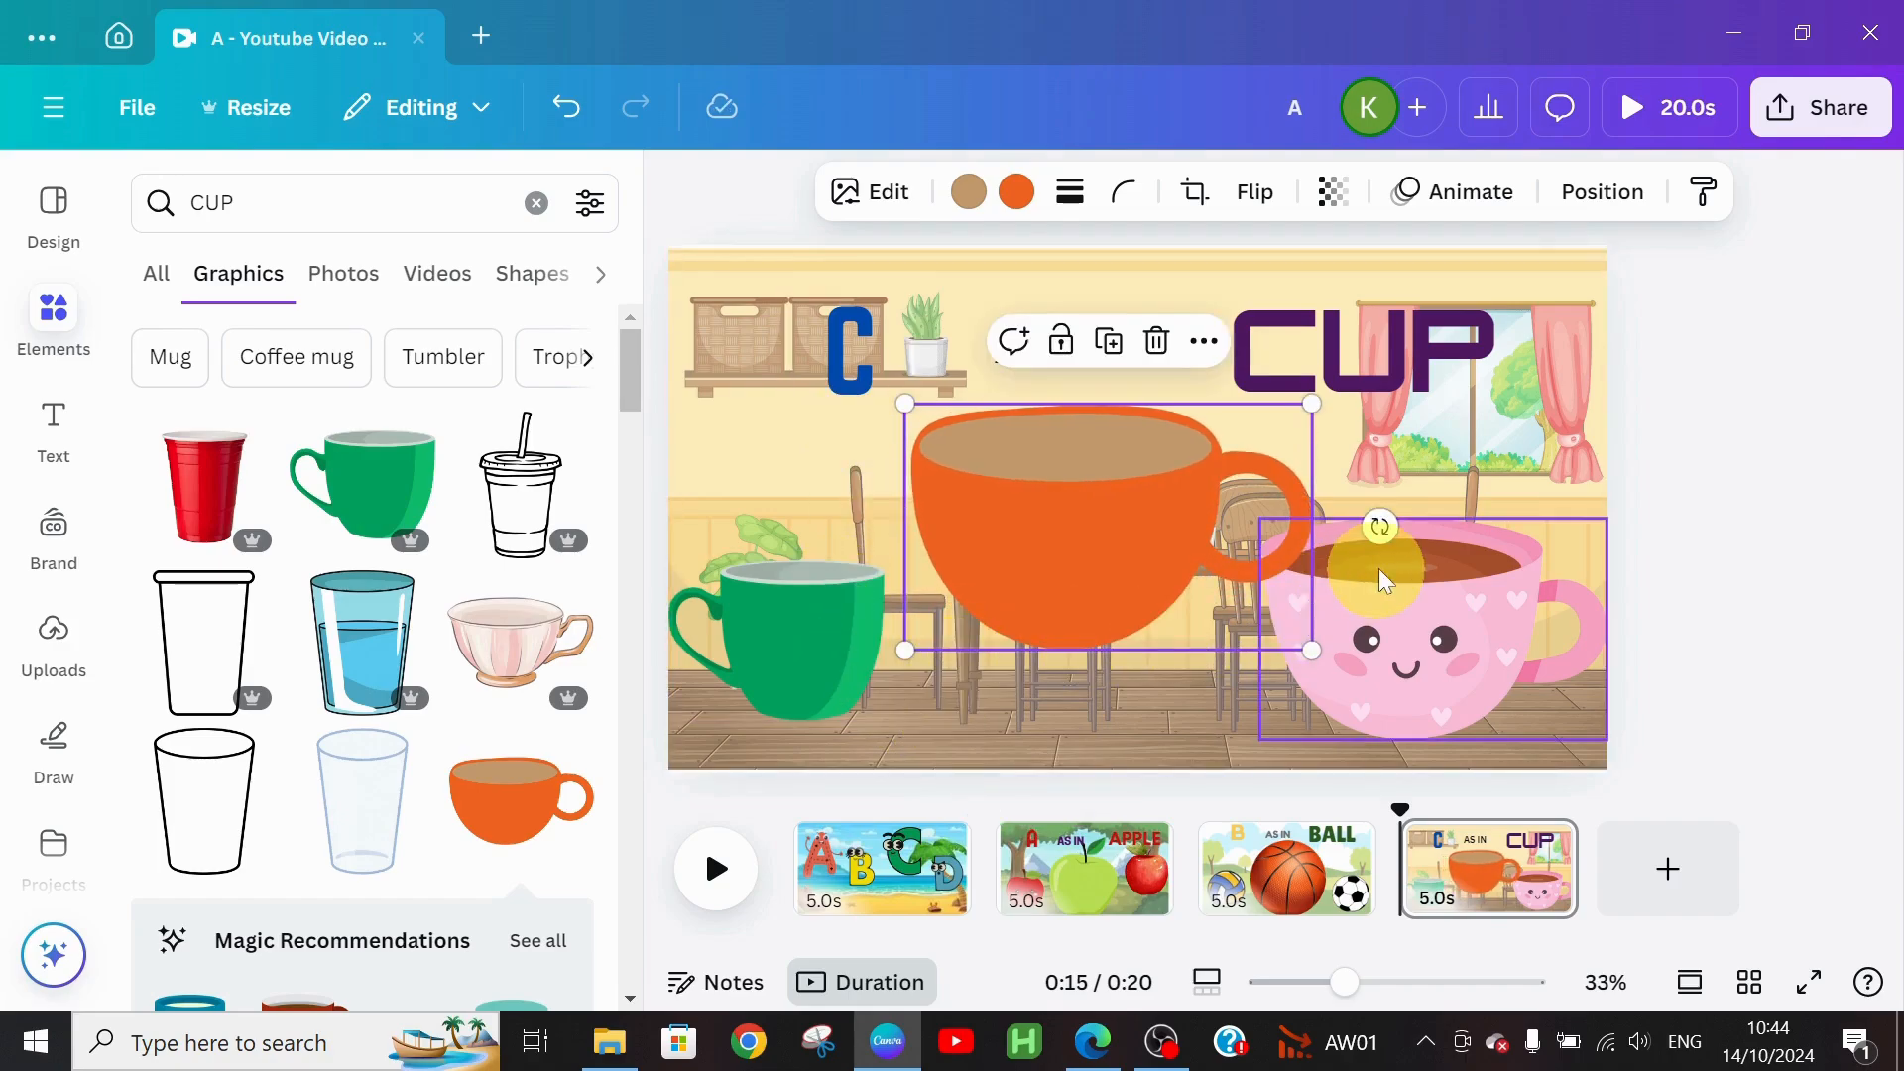
pyautogui.moveTo(1415, 596); pyautogui.dragTo(1434, 604)
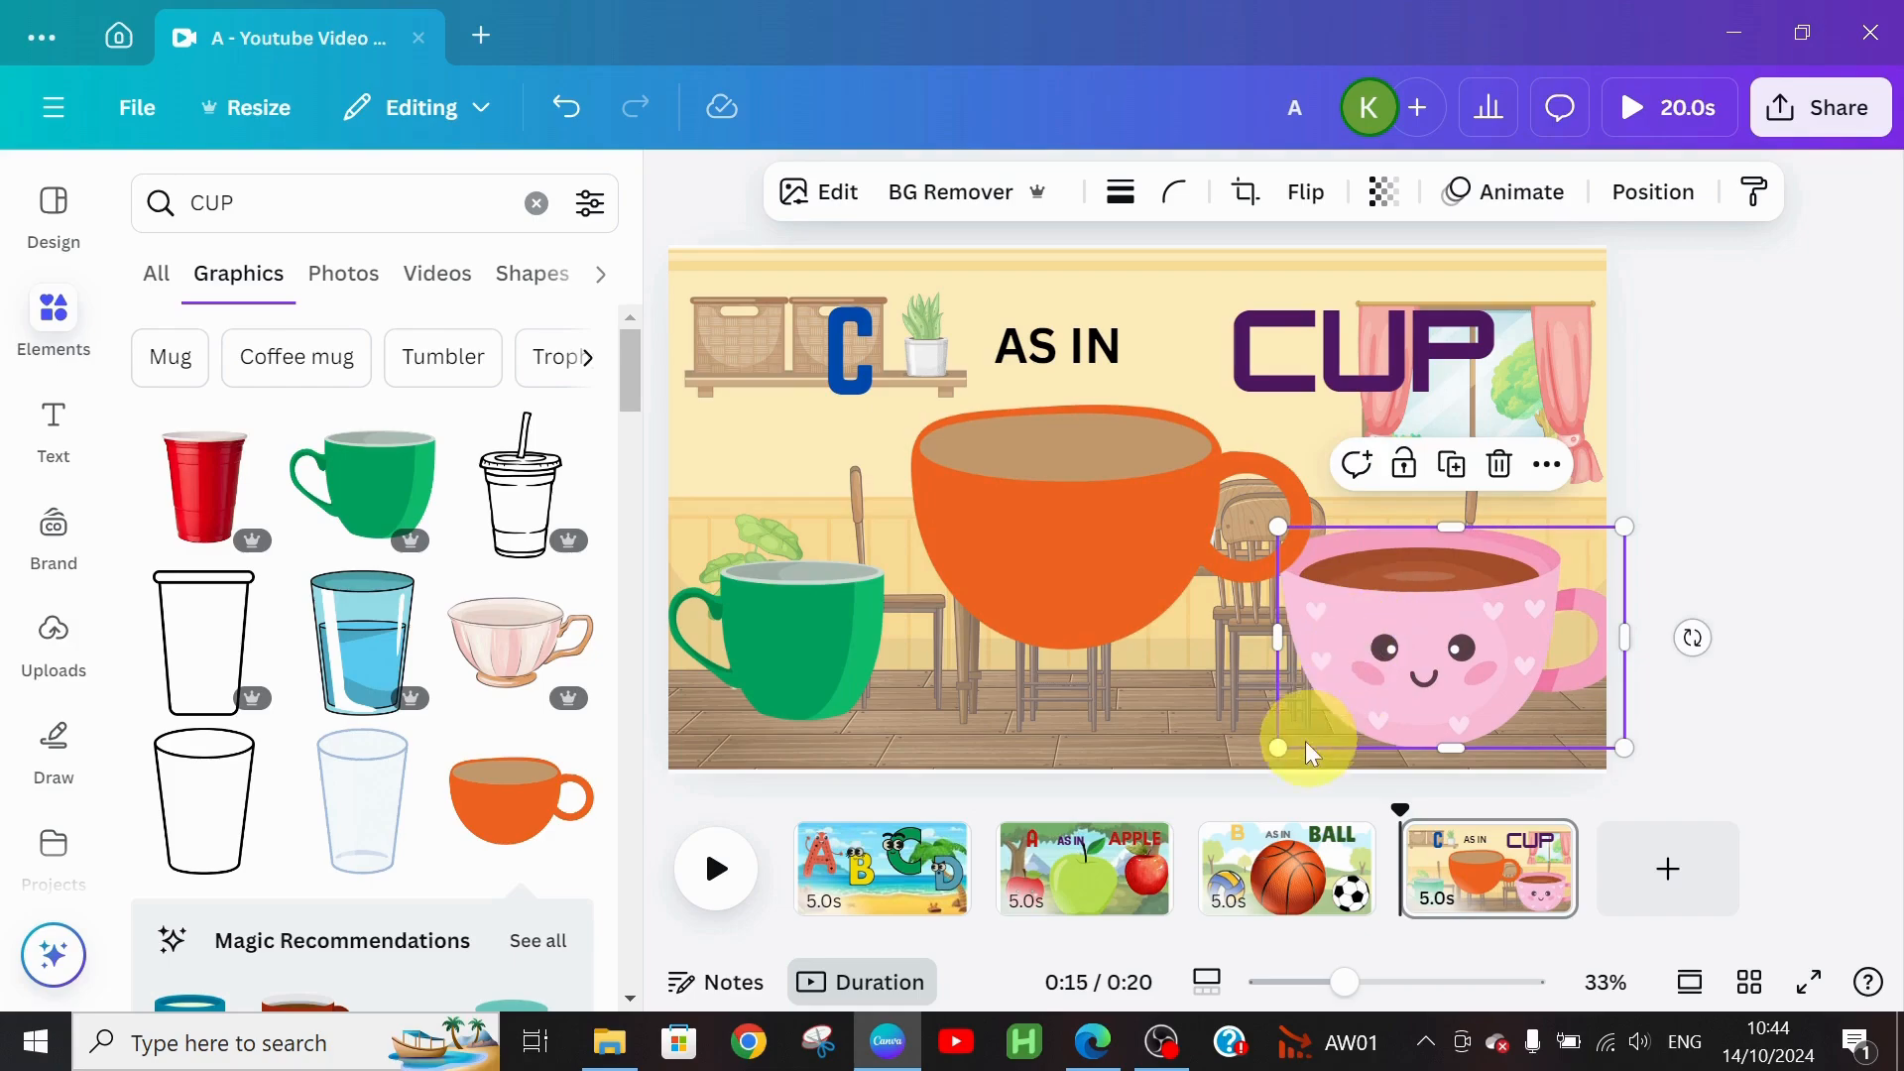
pyautogui.moveTo(1285, 752)
pyautogui.mouseDown()
pyautogui.moveTo(1349, 716)
pyautogui.moveTo(1296, 736)
pyautogui.mouseUp()
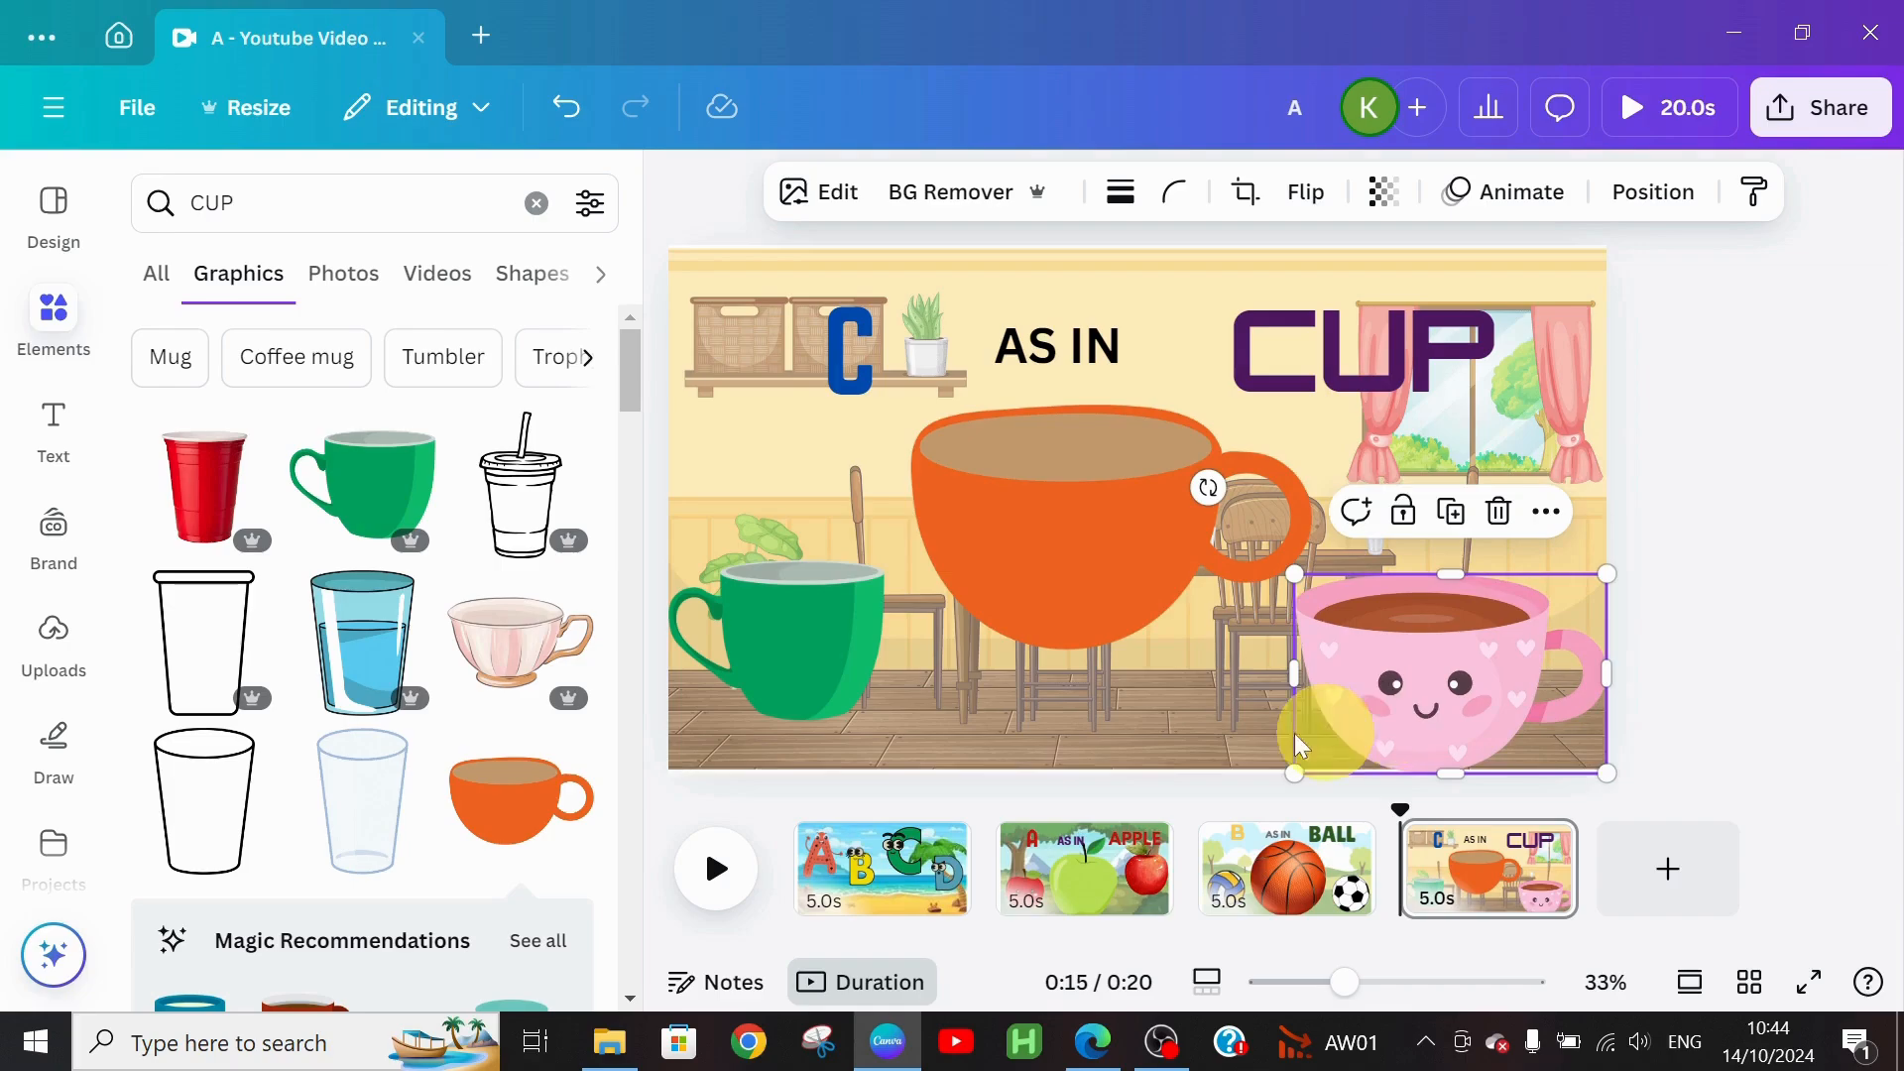
# Step: Apply the Wiggle add-on effect to the green cup
pyautogui.click(835, 664)
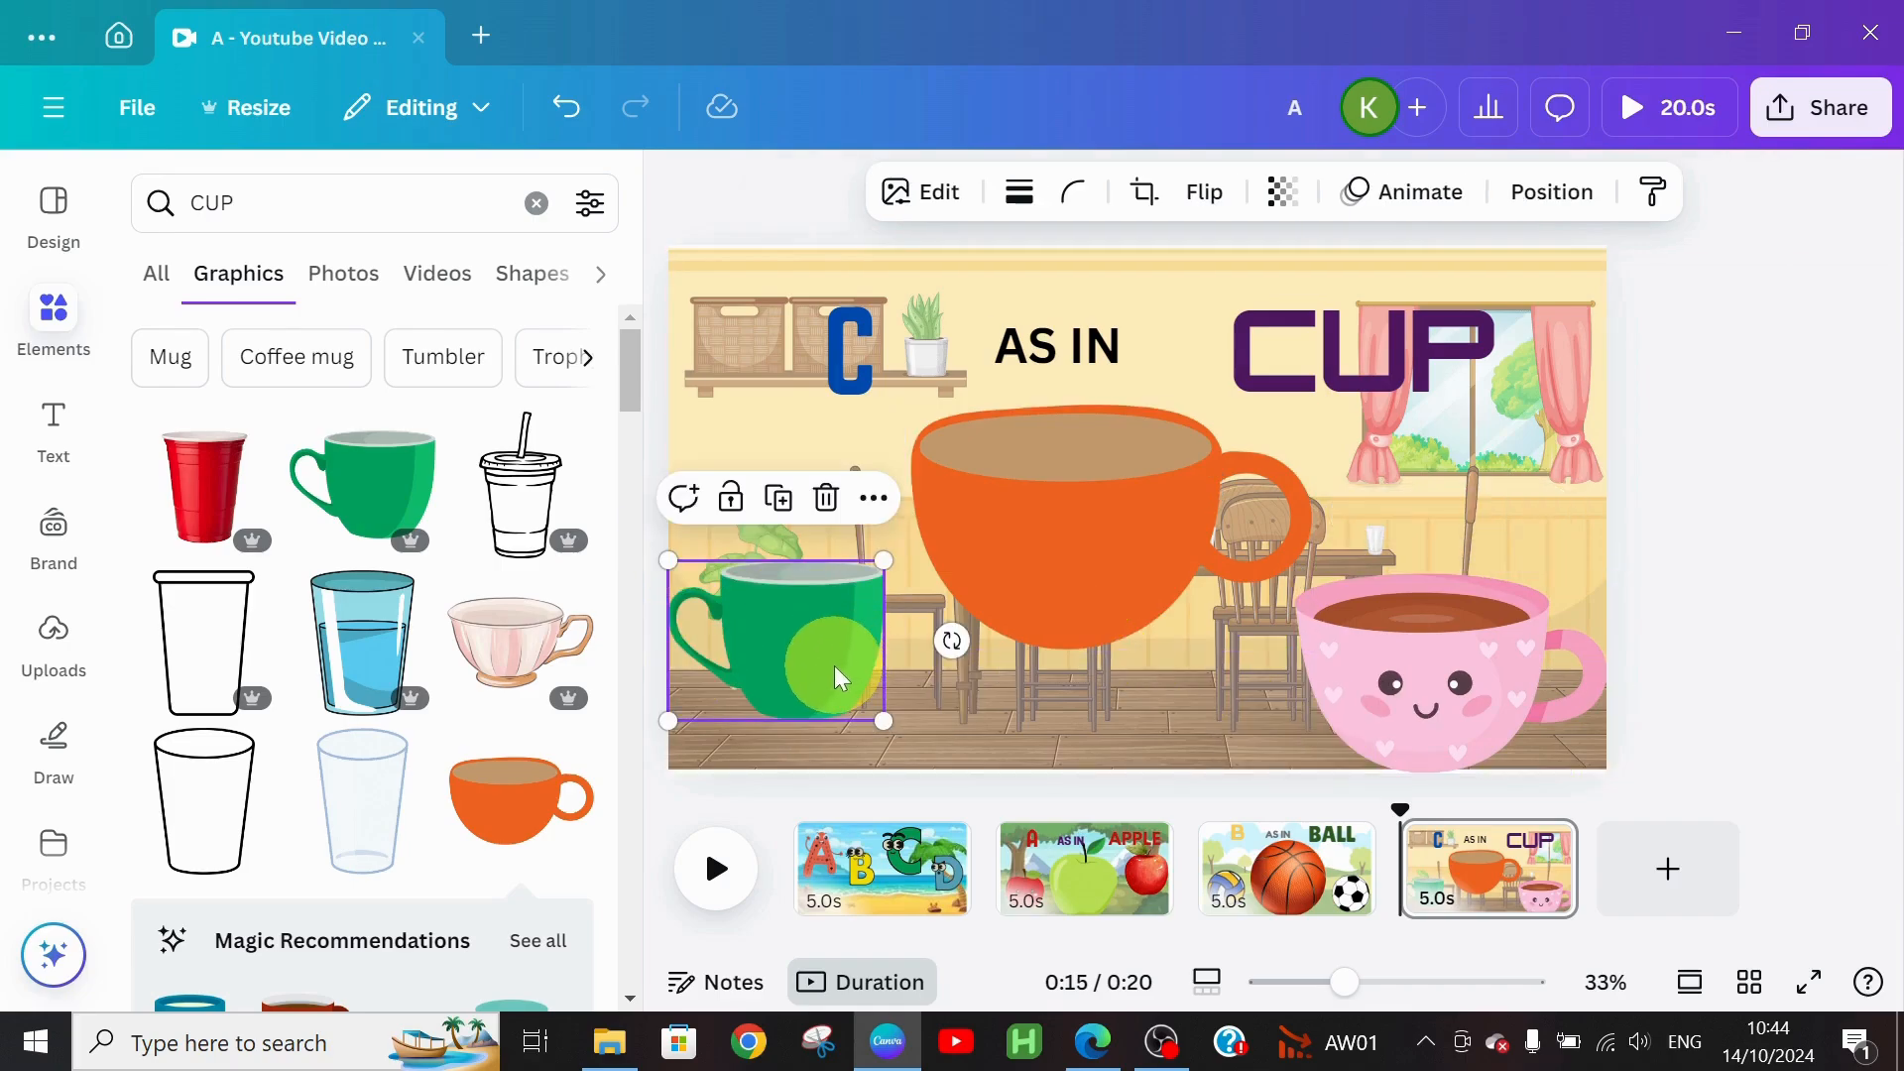
pyautogui.click(1415, 196)
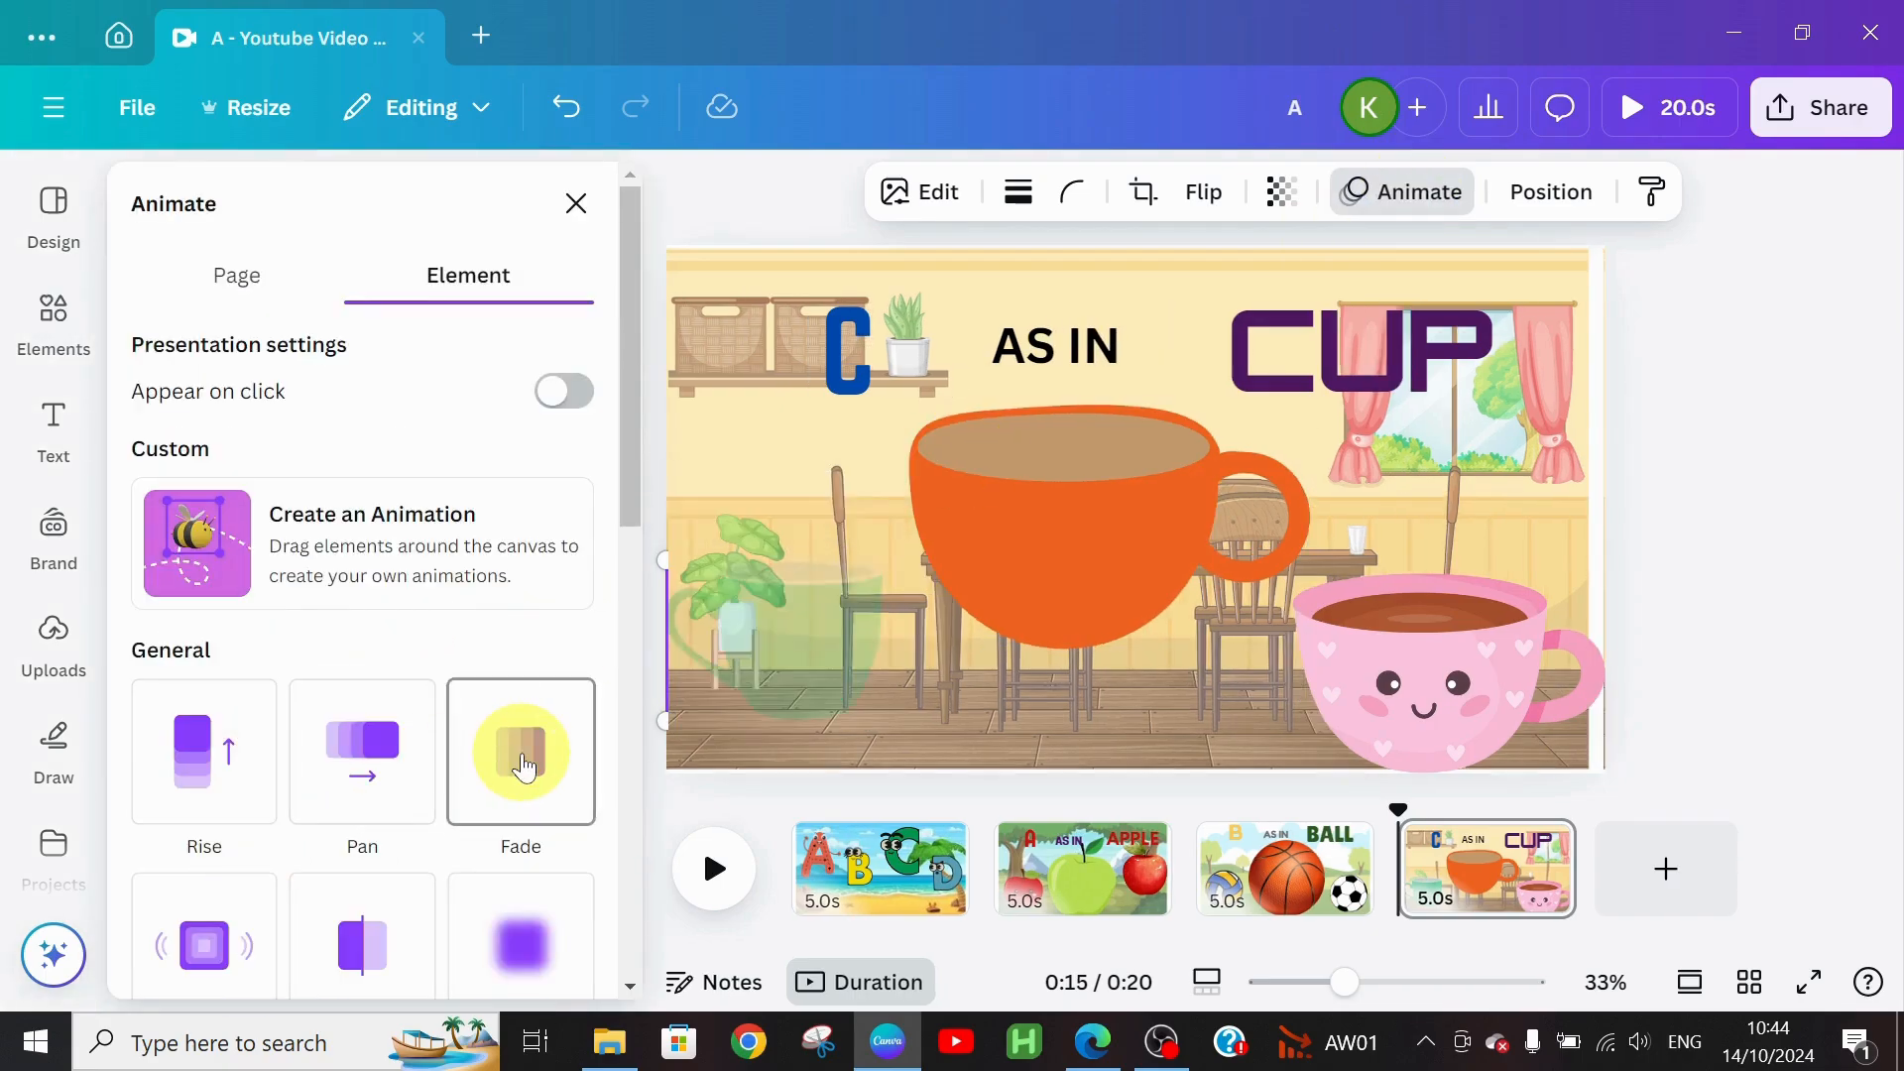
pyautogui.scroll(-10, 191, 878)
pyautogui.click(191, 878)
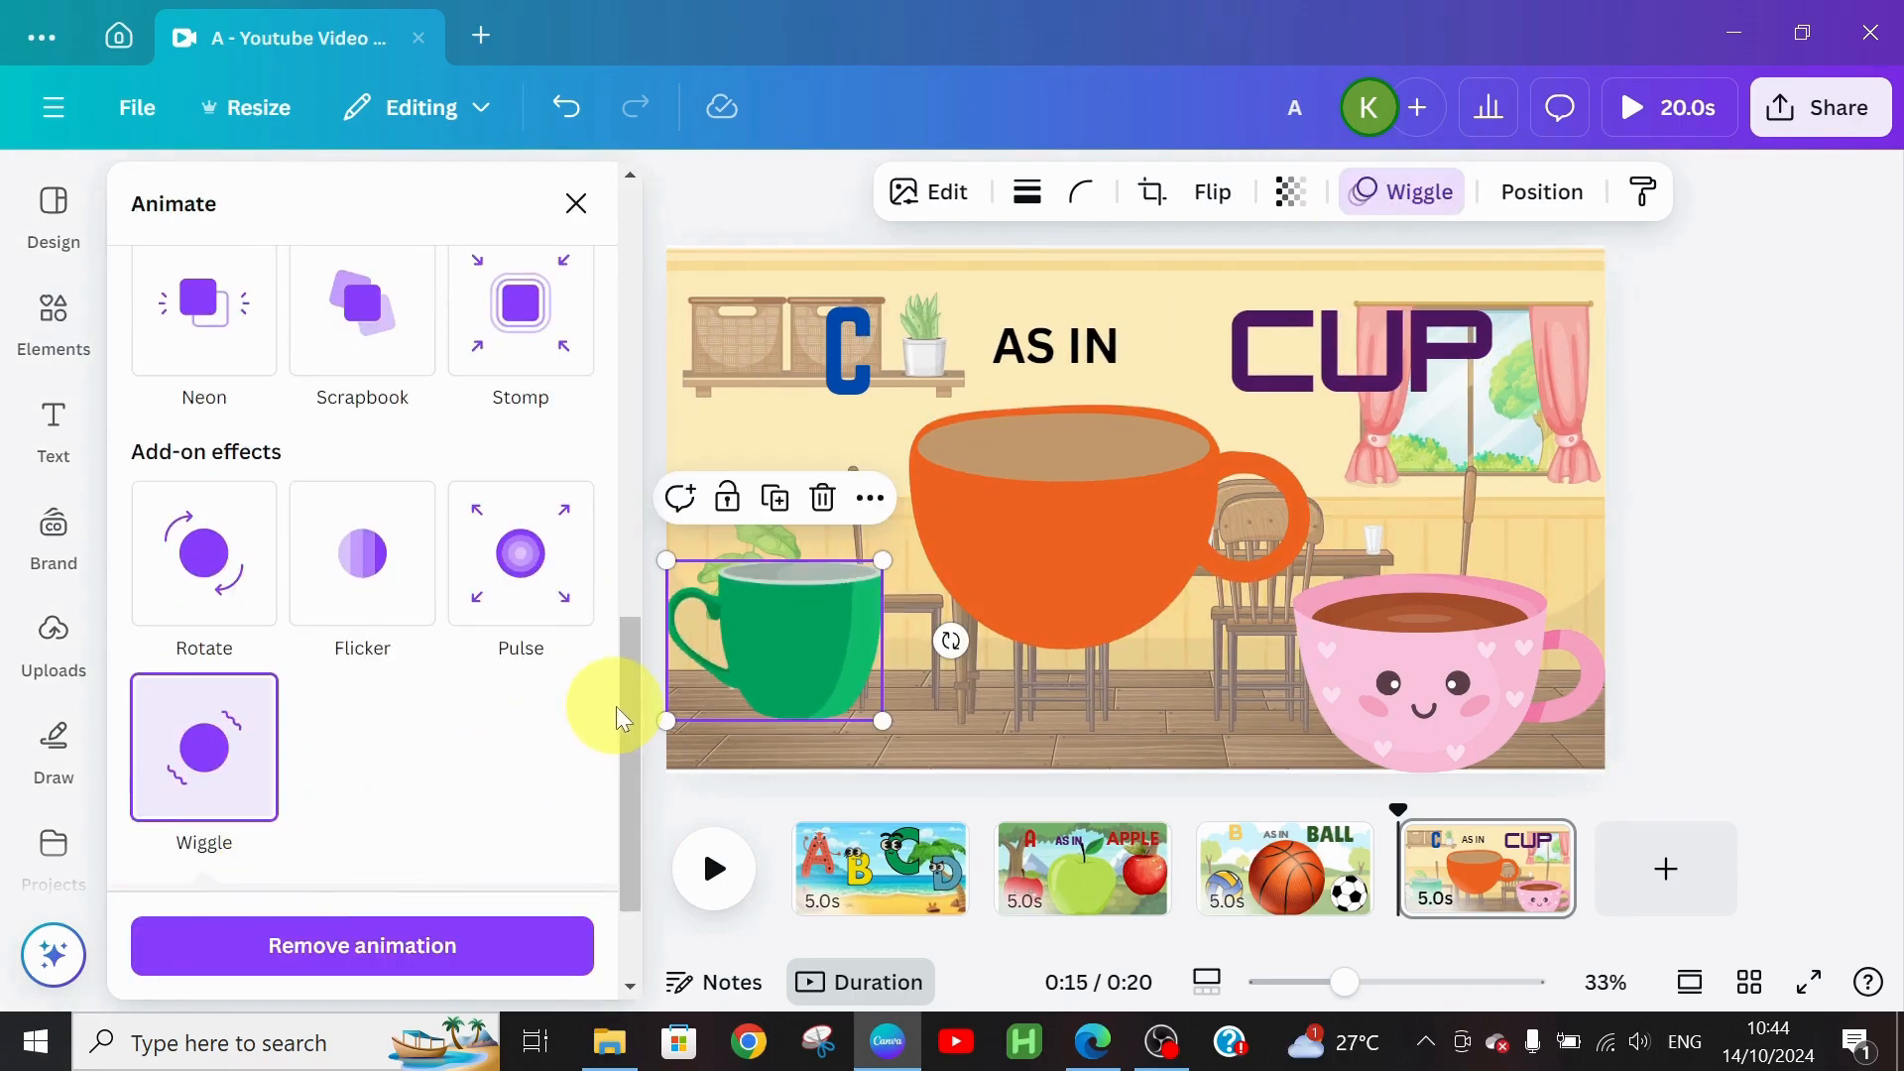
# Step: Create a custom animation for the green cup by moving it along a freehand up-and-down path
pyautogui.moveTo(629, 705); pyautogui.dragTo(612, 131)
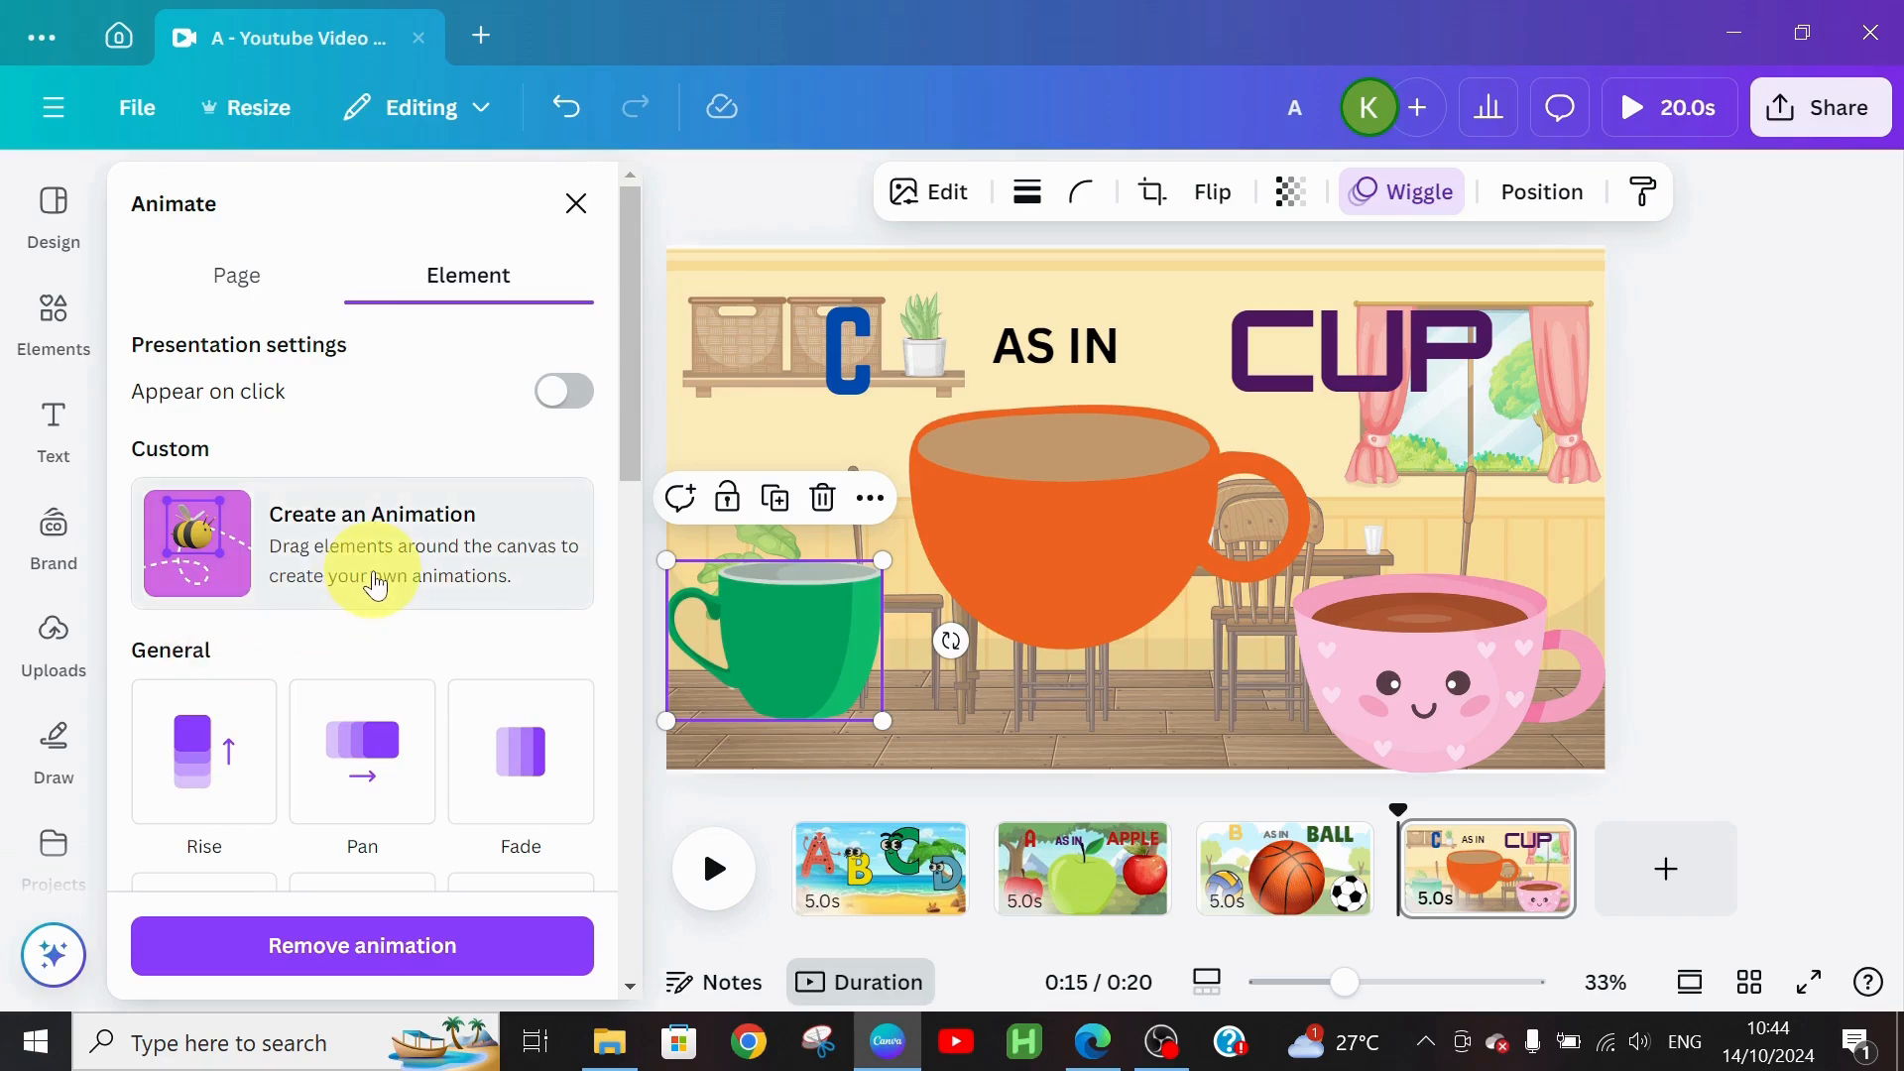
pyautogui.click(375, 585)
pyautogui.moveTo(817, 650)
pyautogui.mouseDown()
pyautogui.moveTo(833, 555)
pyautogui.moveTo(914, 703)
pyautogui.moveTo(905, 681)
pyautogui.mouseUp()
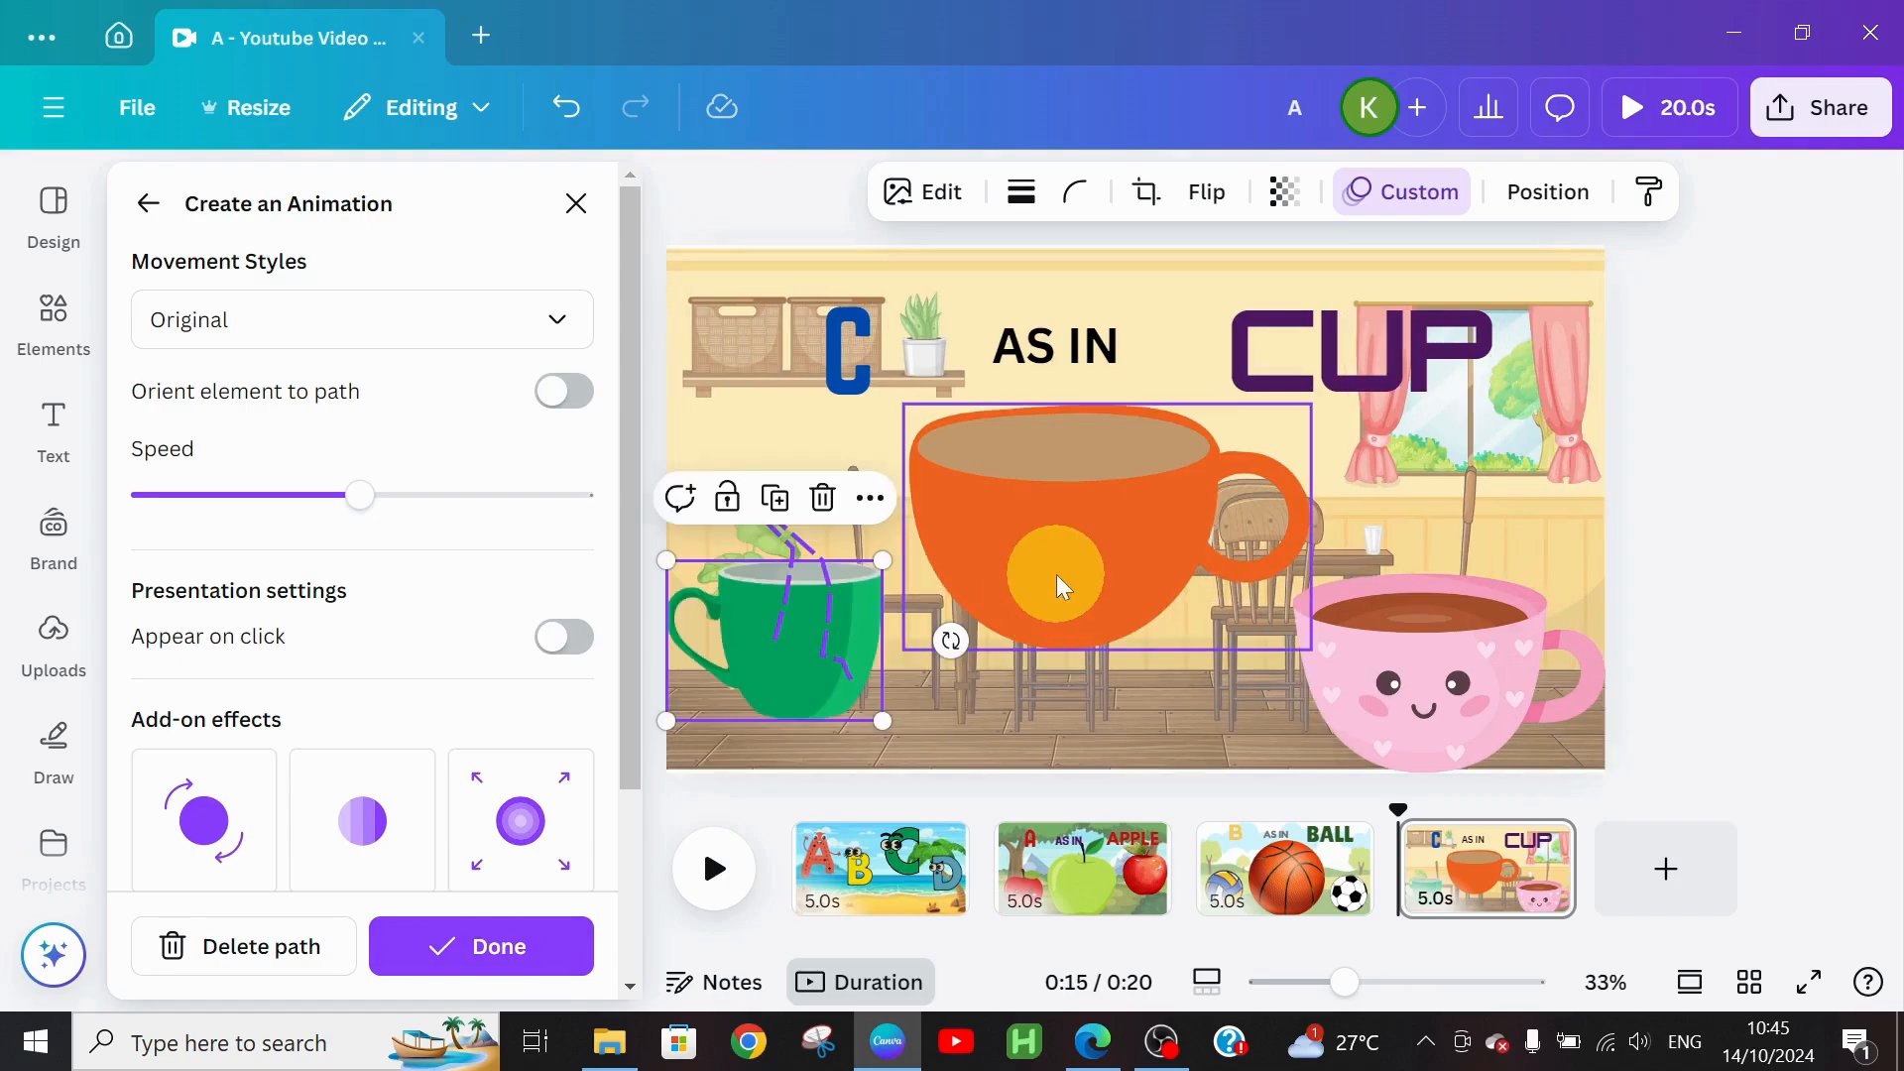
# Step: Create a custom animation for the orange cup along a freehand path and finish it with the Original movement style
pyautogui.click(1063, 569)
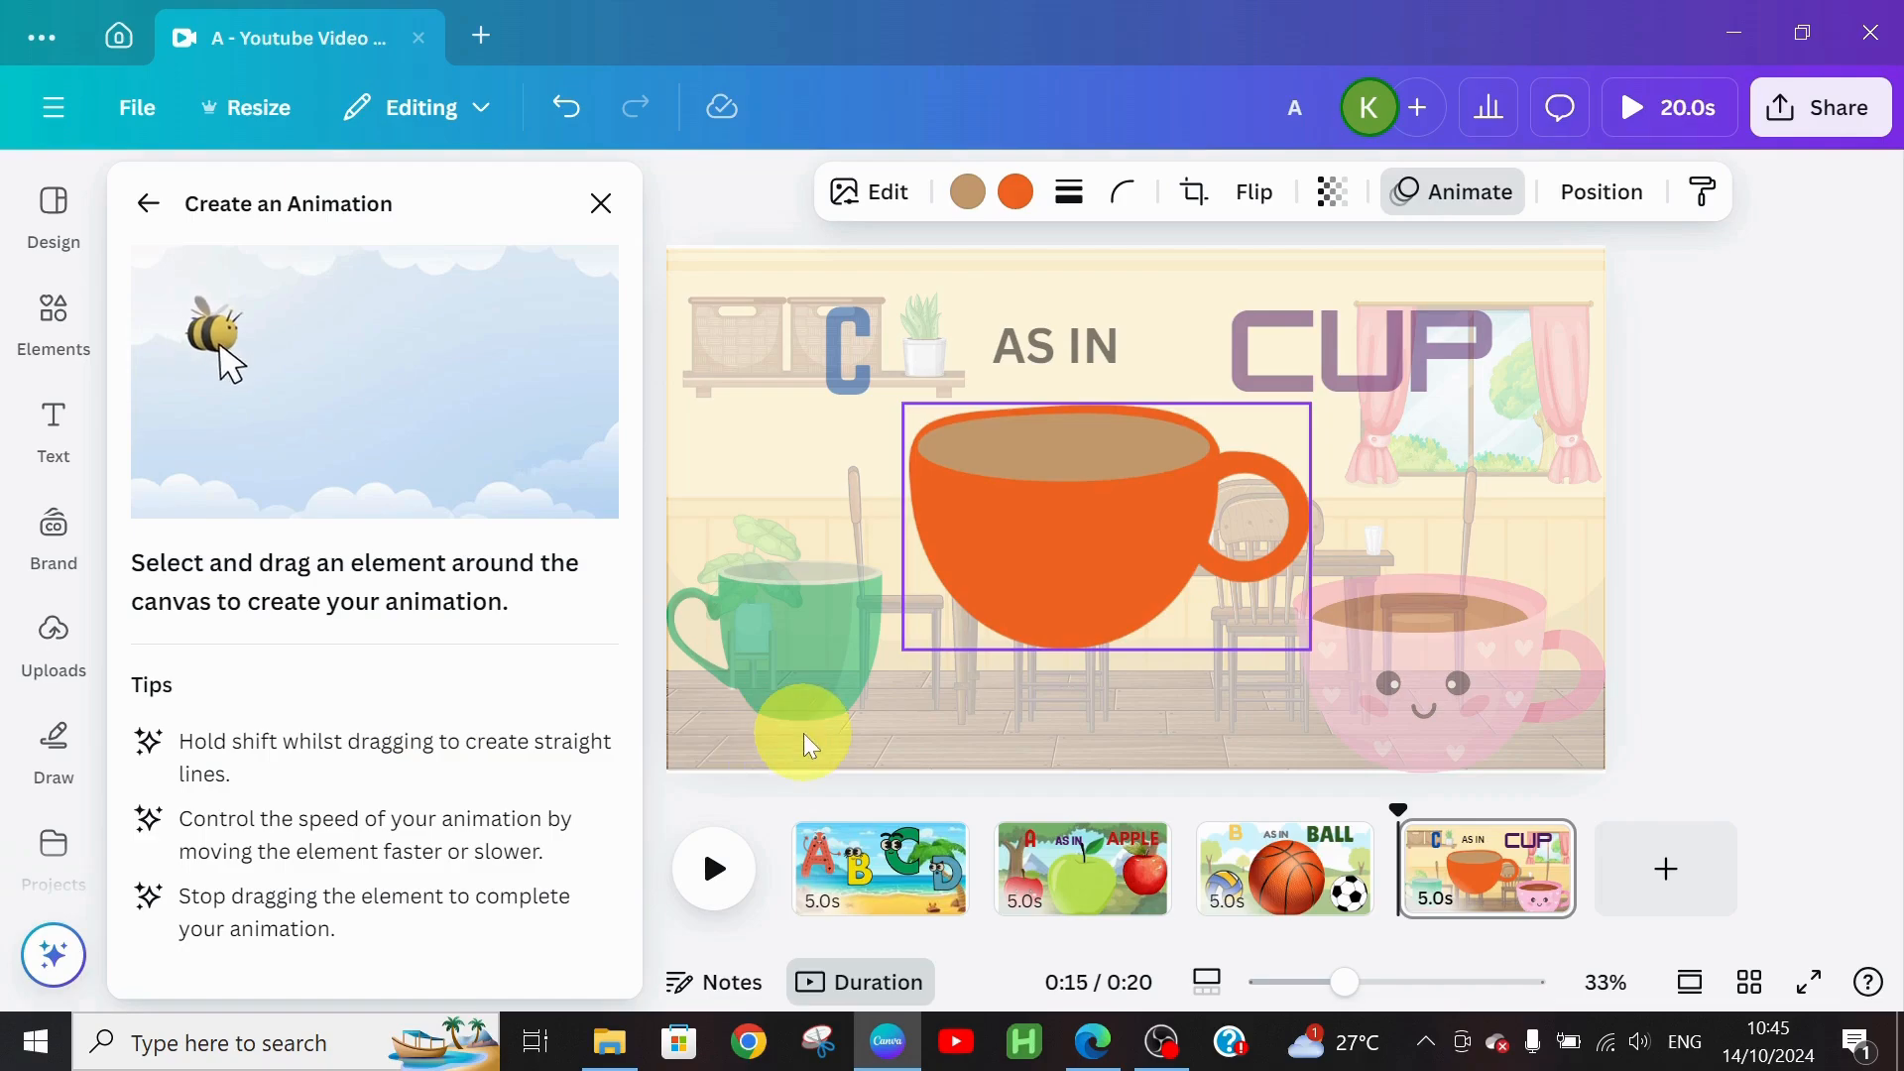
pyautogui.moveTo(1123, 598)
pyautogui.mouseDown()
pyautogui.moveTo(1131, 552)
pyautogui.moveTo(1168, 753)
pyautogui.moveTo(1140, 768)
pyautogui.moveTo(1135, 731)
pyautogui.mouseUp()
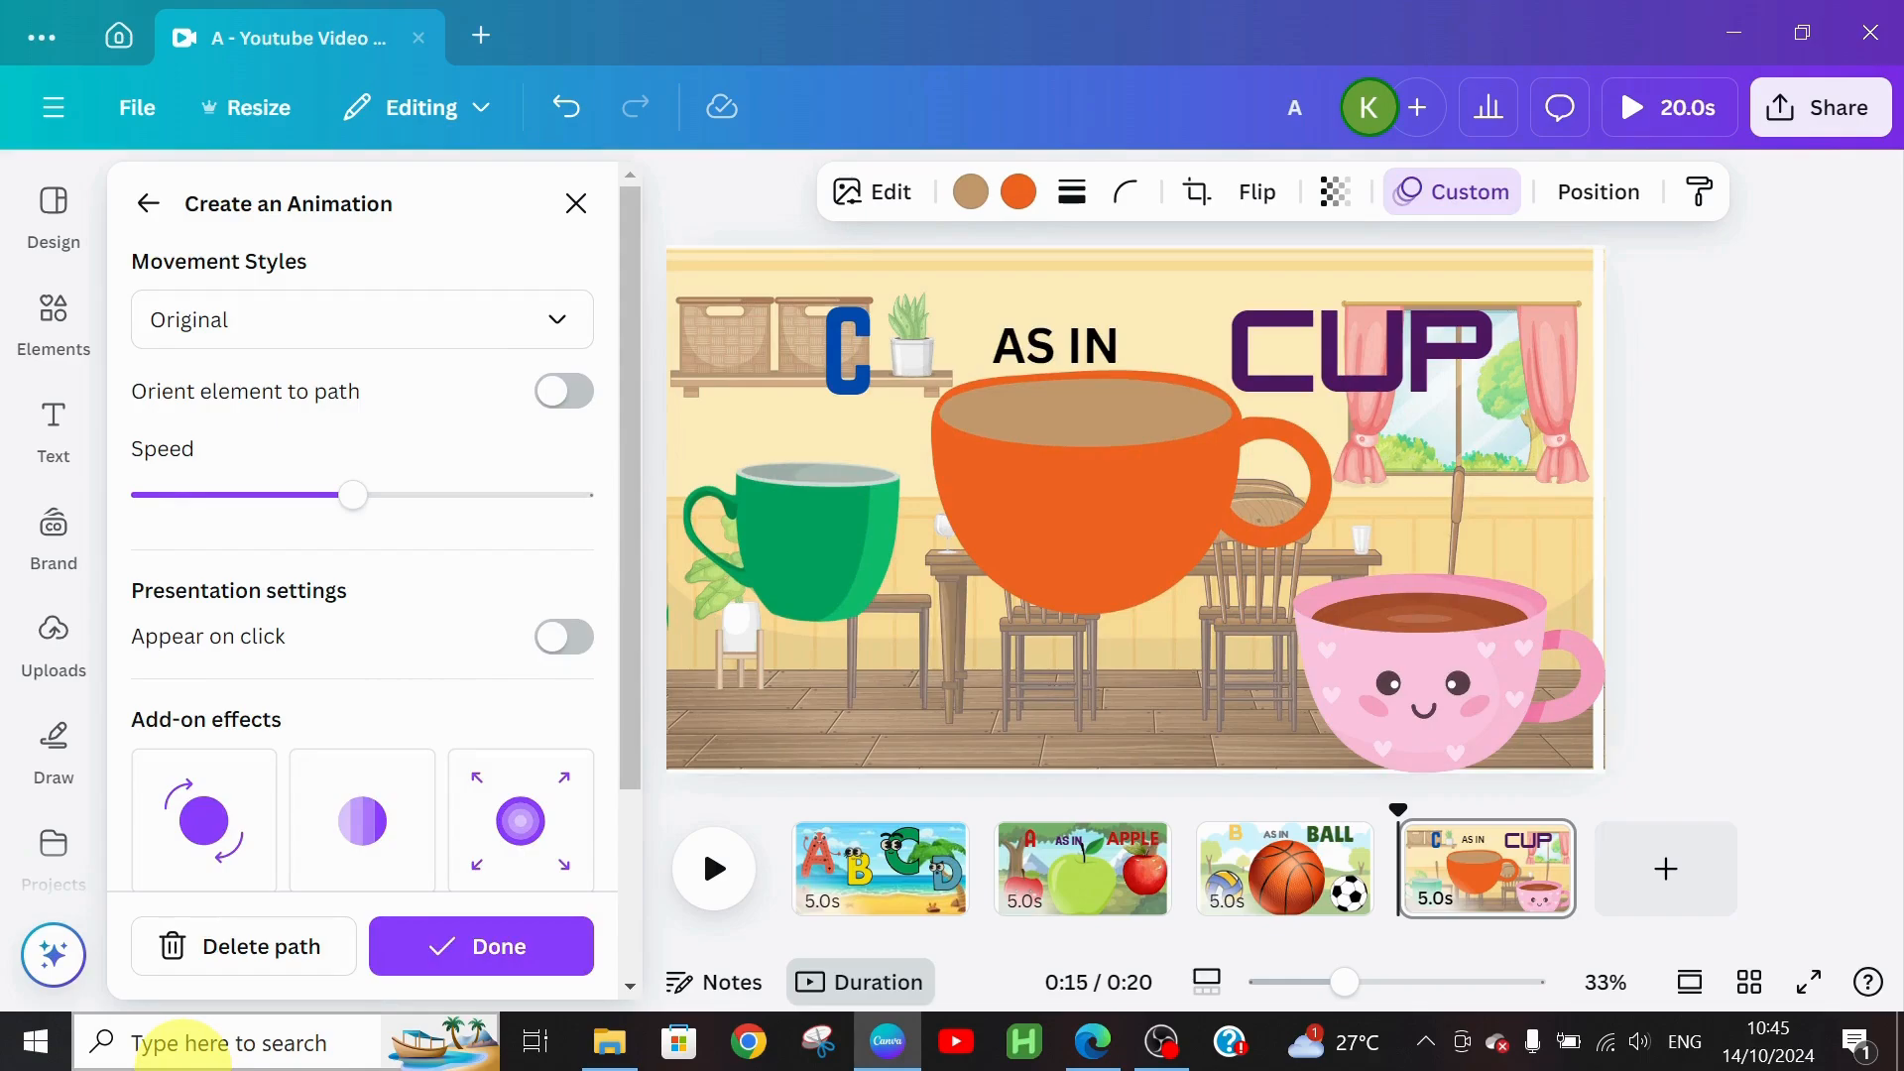
pyautogui.click(436, 945)
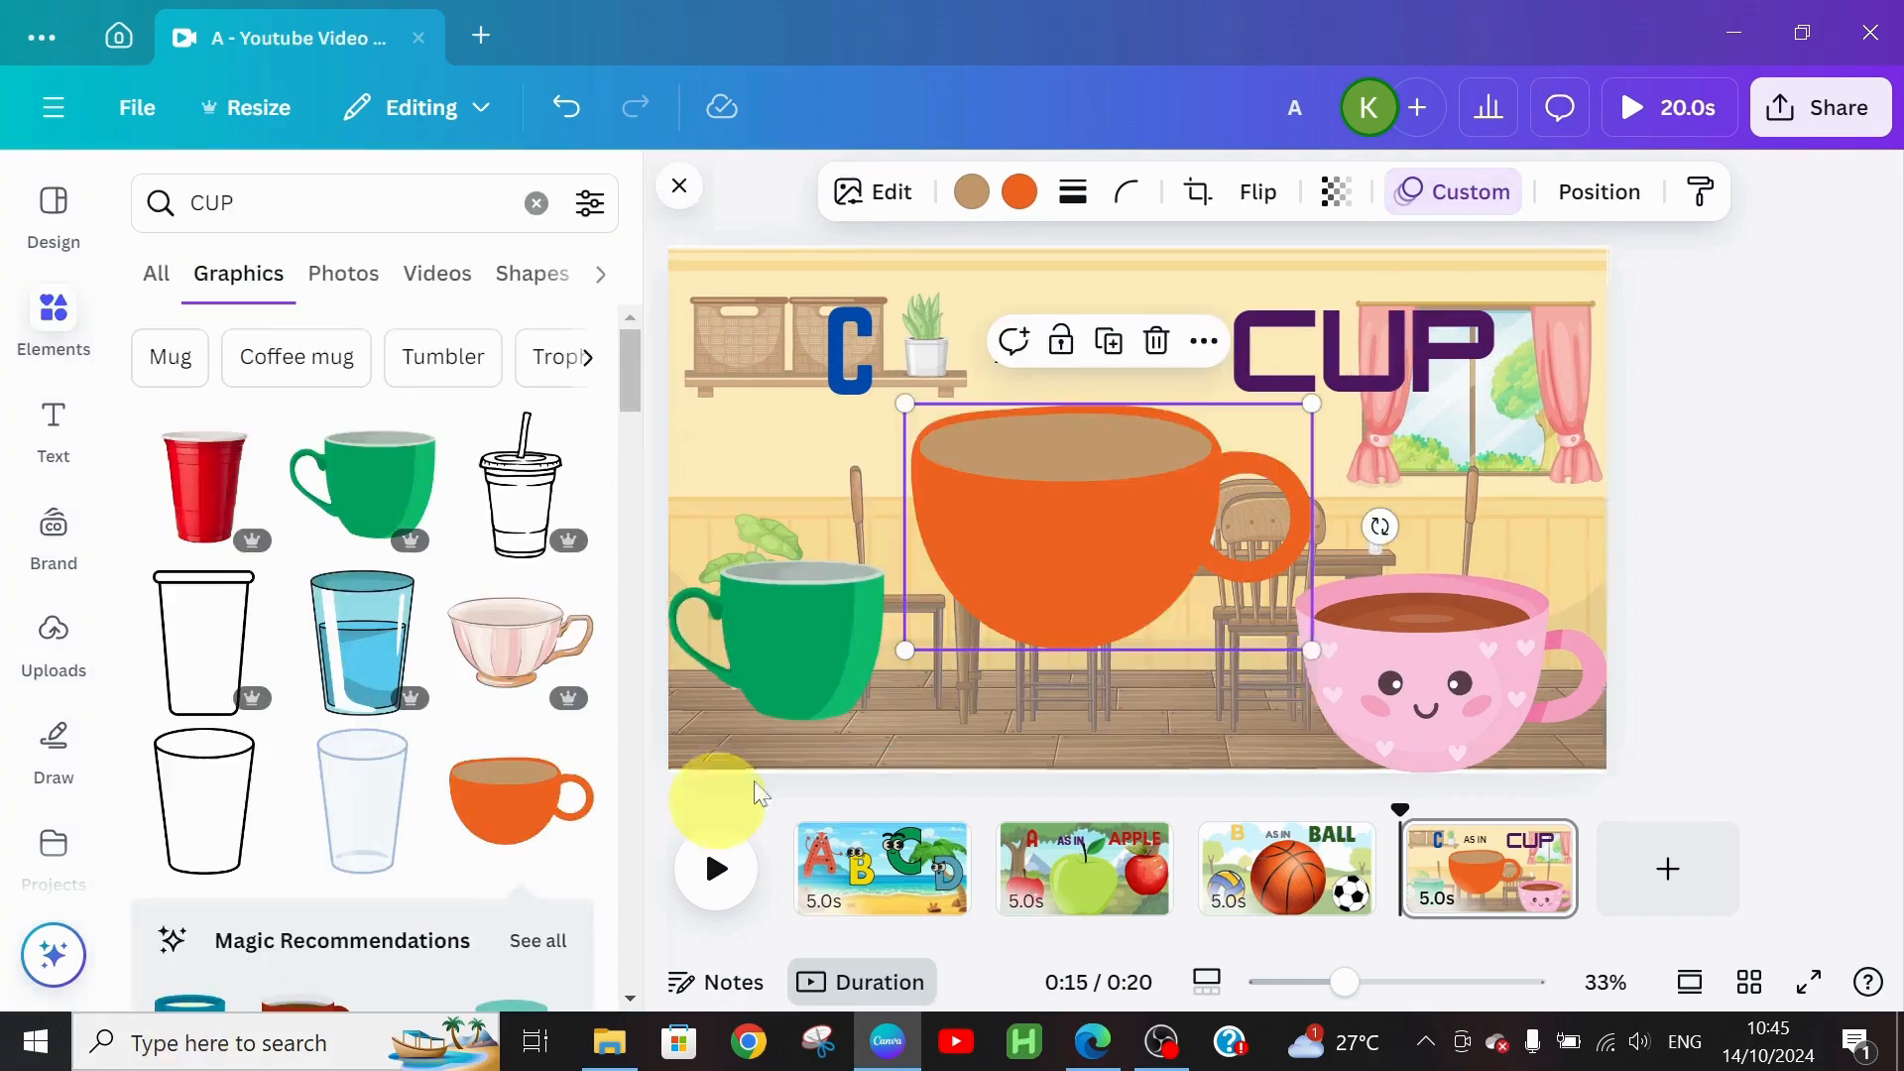
# Step: Create a custom animation for the pink cup along a freehand up-and-down path and add the Pulse effect
pyautogui.click(1393, 682)
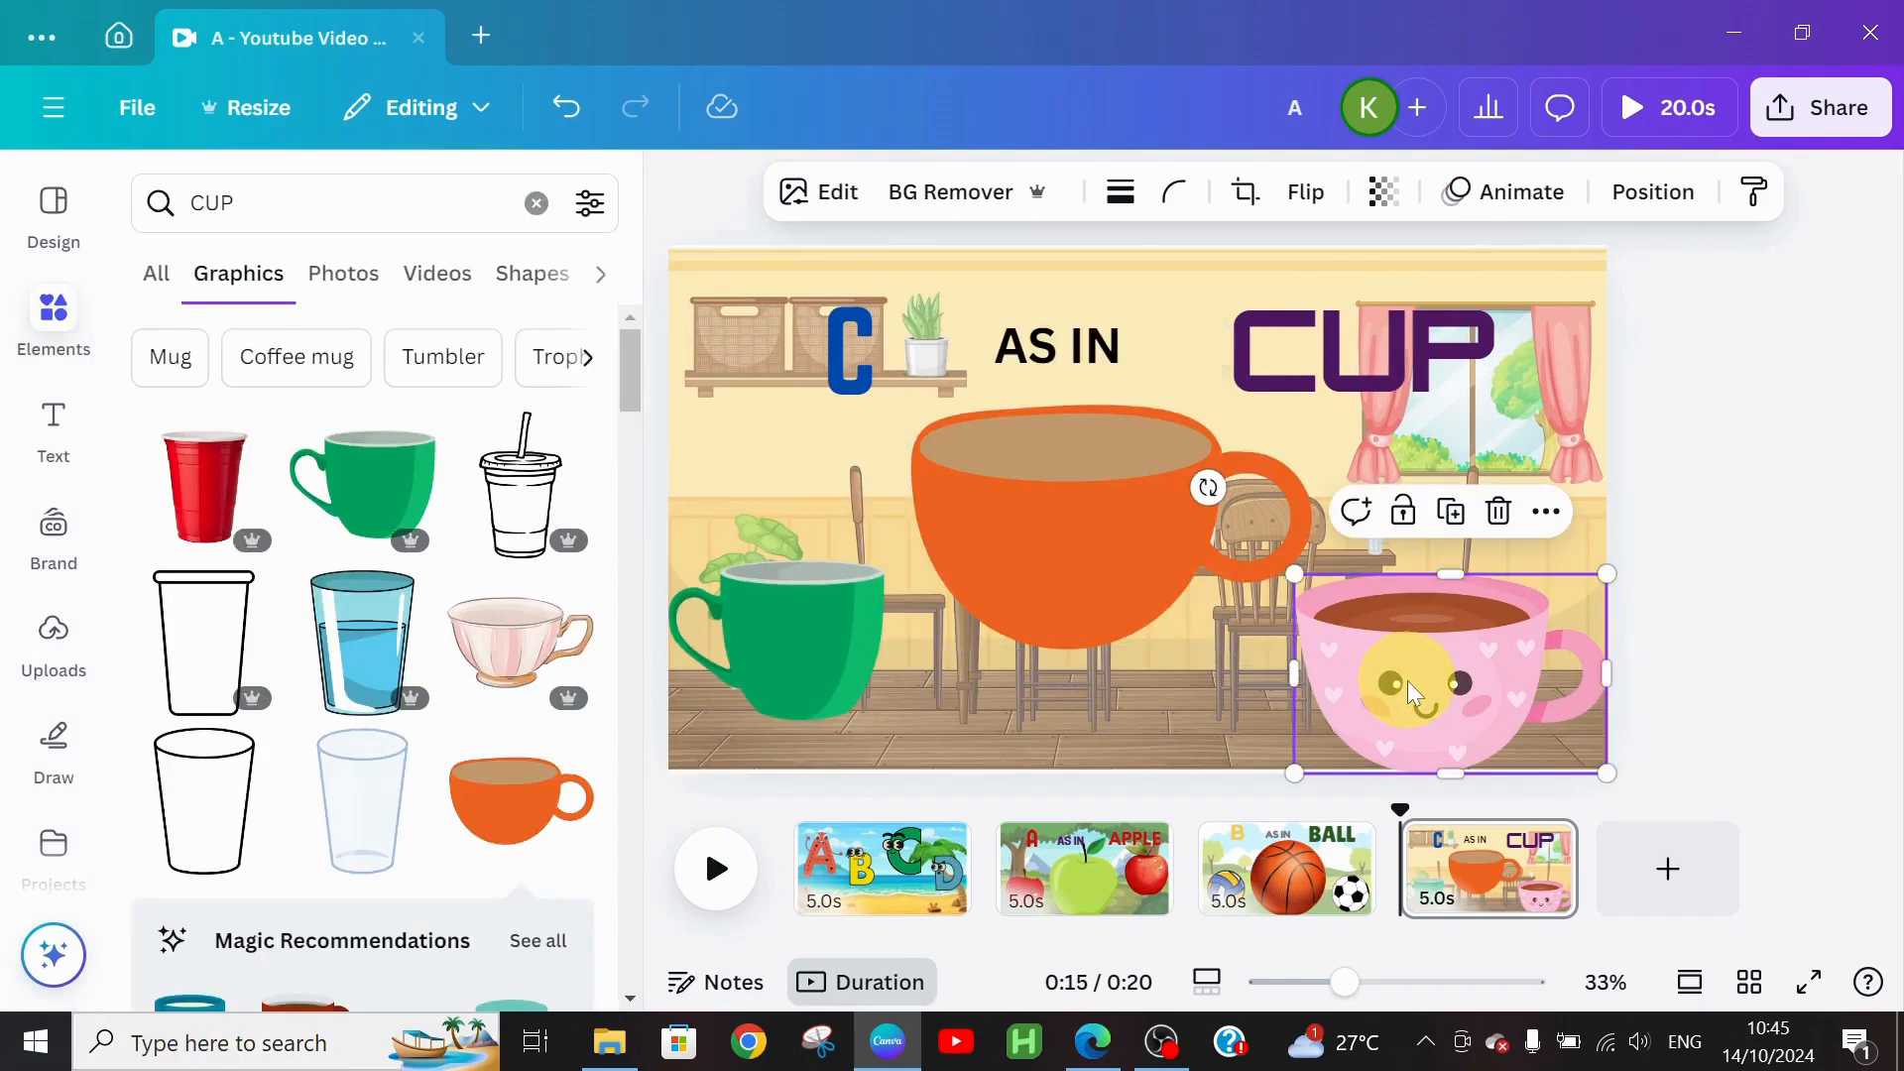
pyautogui.click(1512, 210)
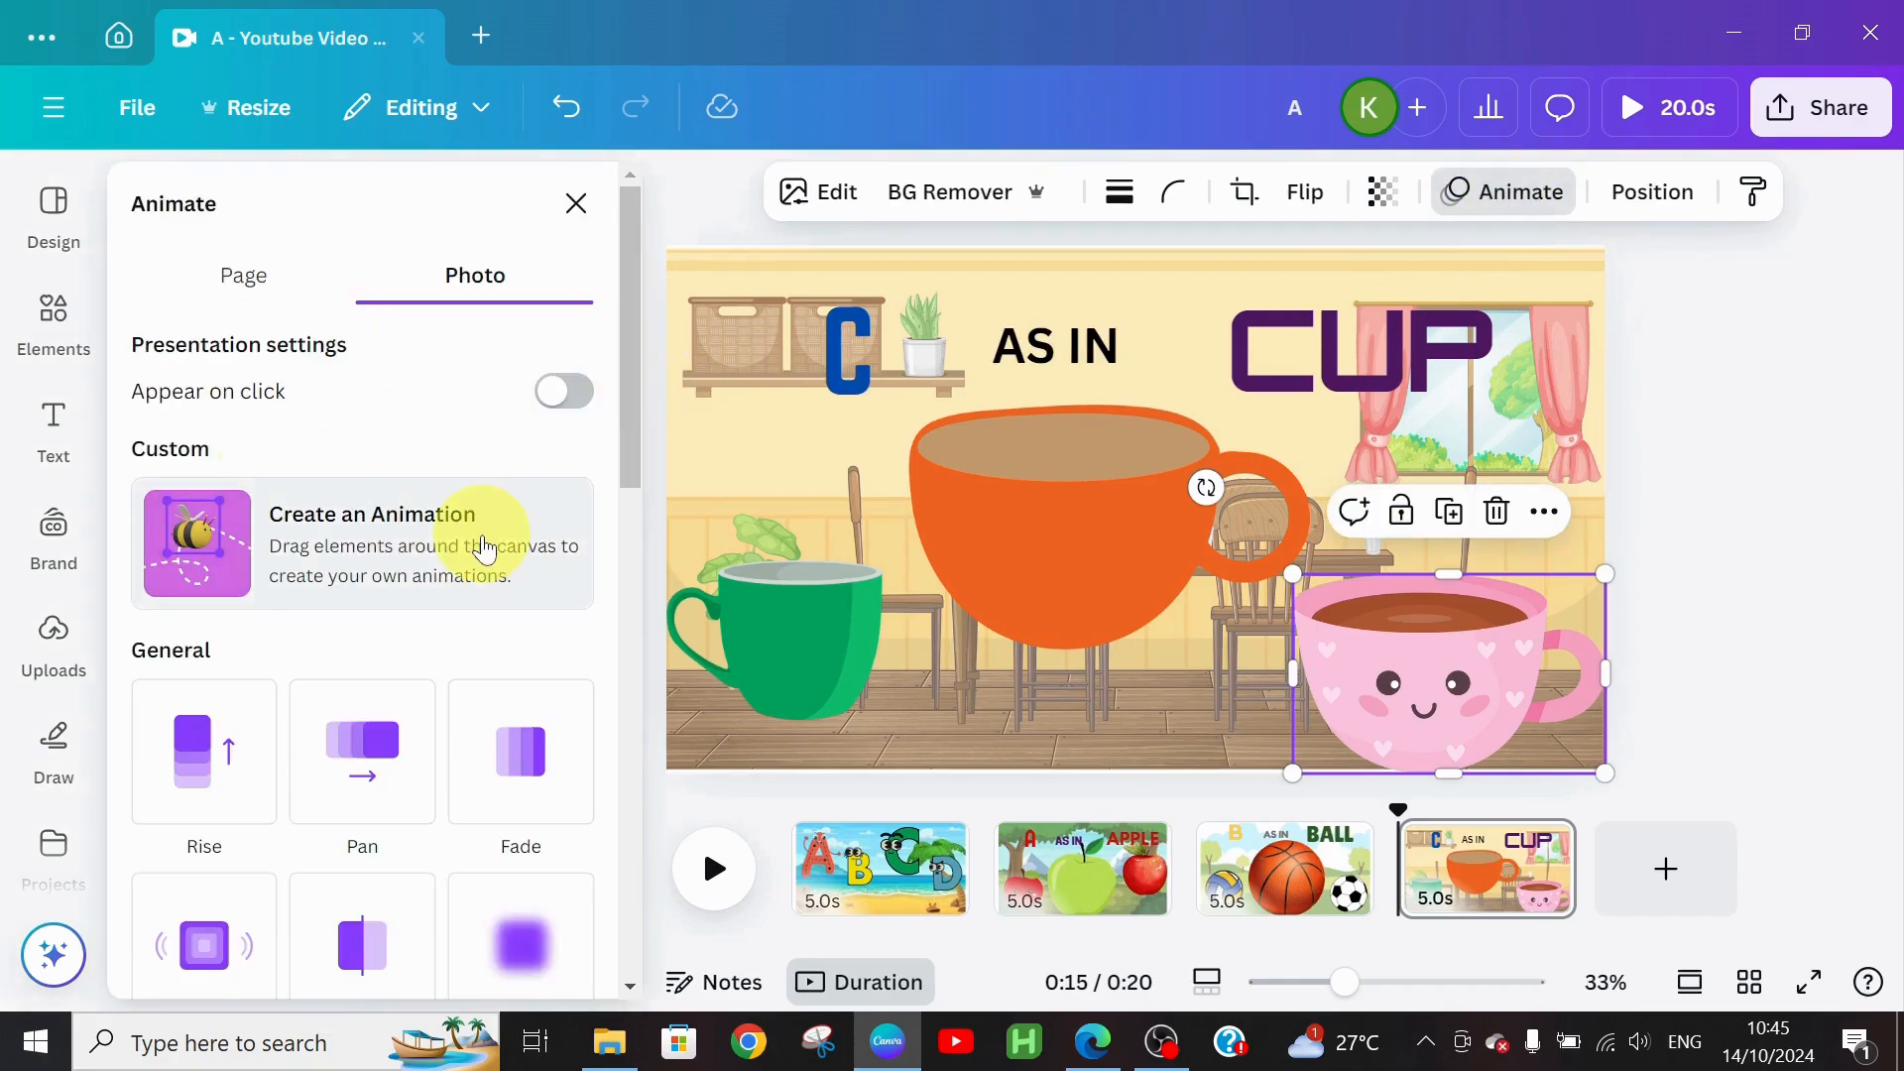
pyautogui.click(484, 542)
pyautogui.click(1419, 570)
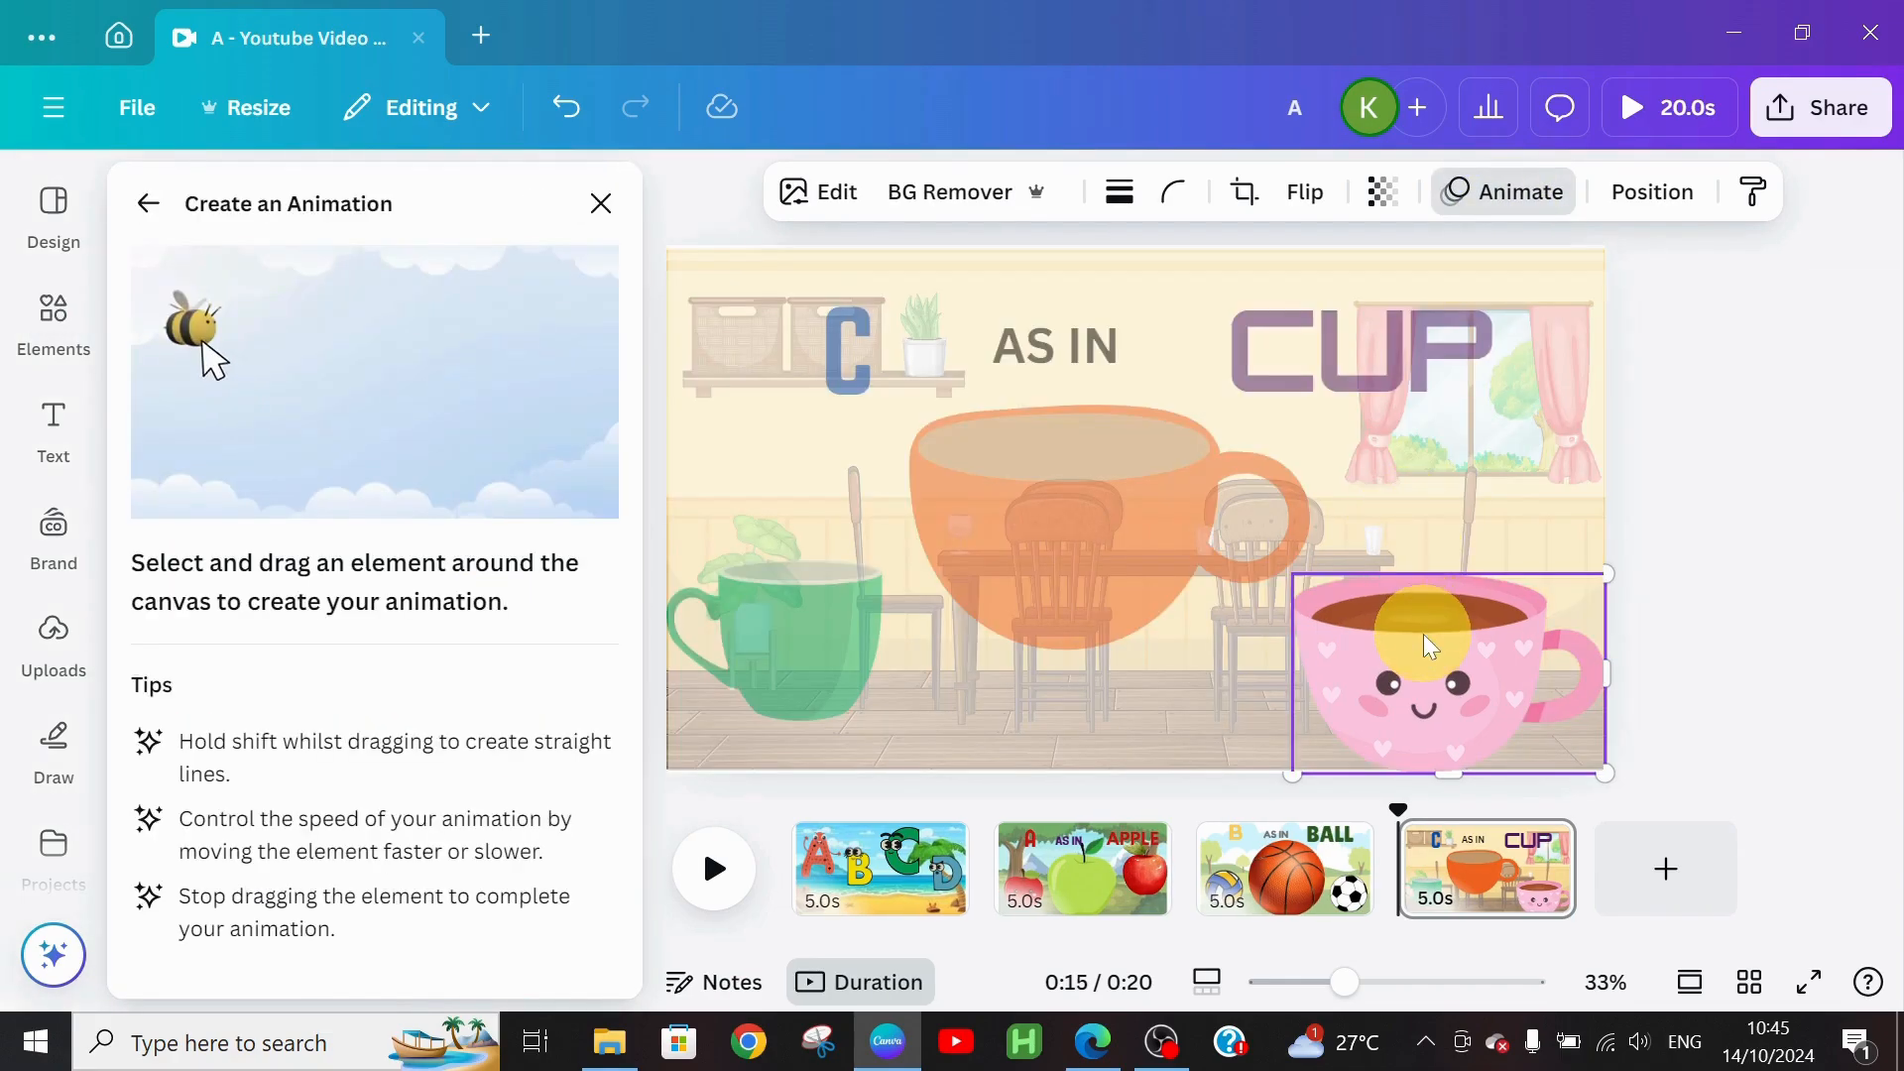
pyautogui.moveTo(1425, 637); pyautogui.dragTo(1508, 535)
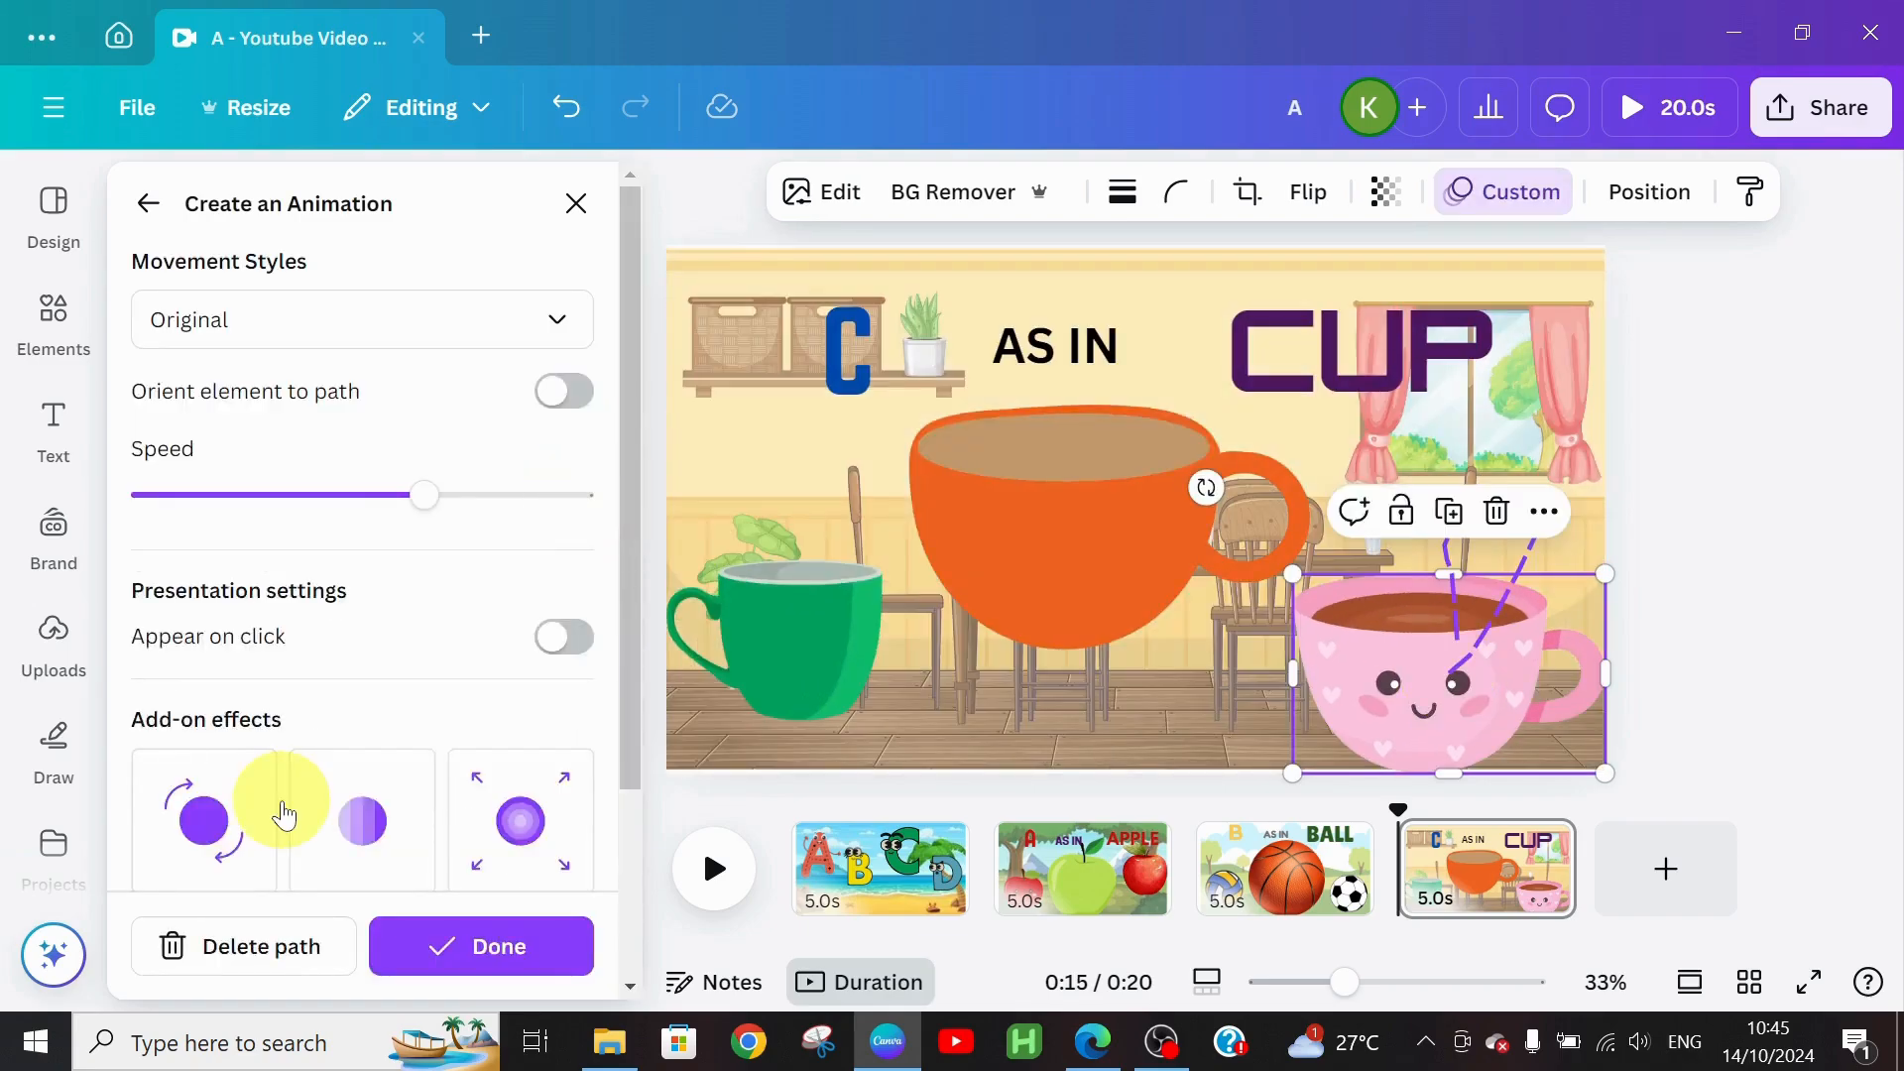
pyautogui.moveTo(629, 565); pyautogui.dragTo(674, 796)
pyautogui.click(510, 550)
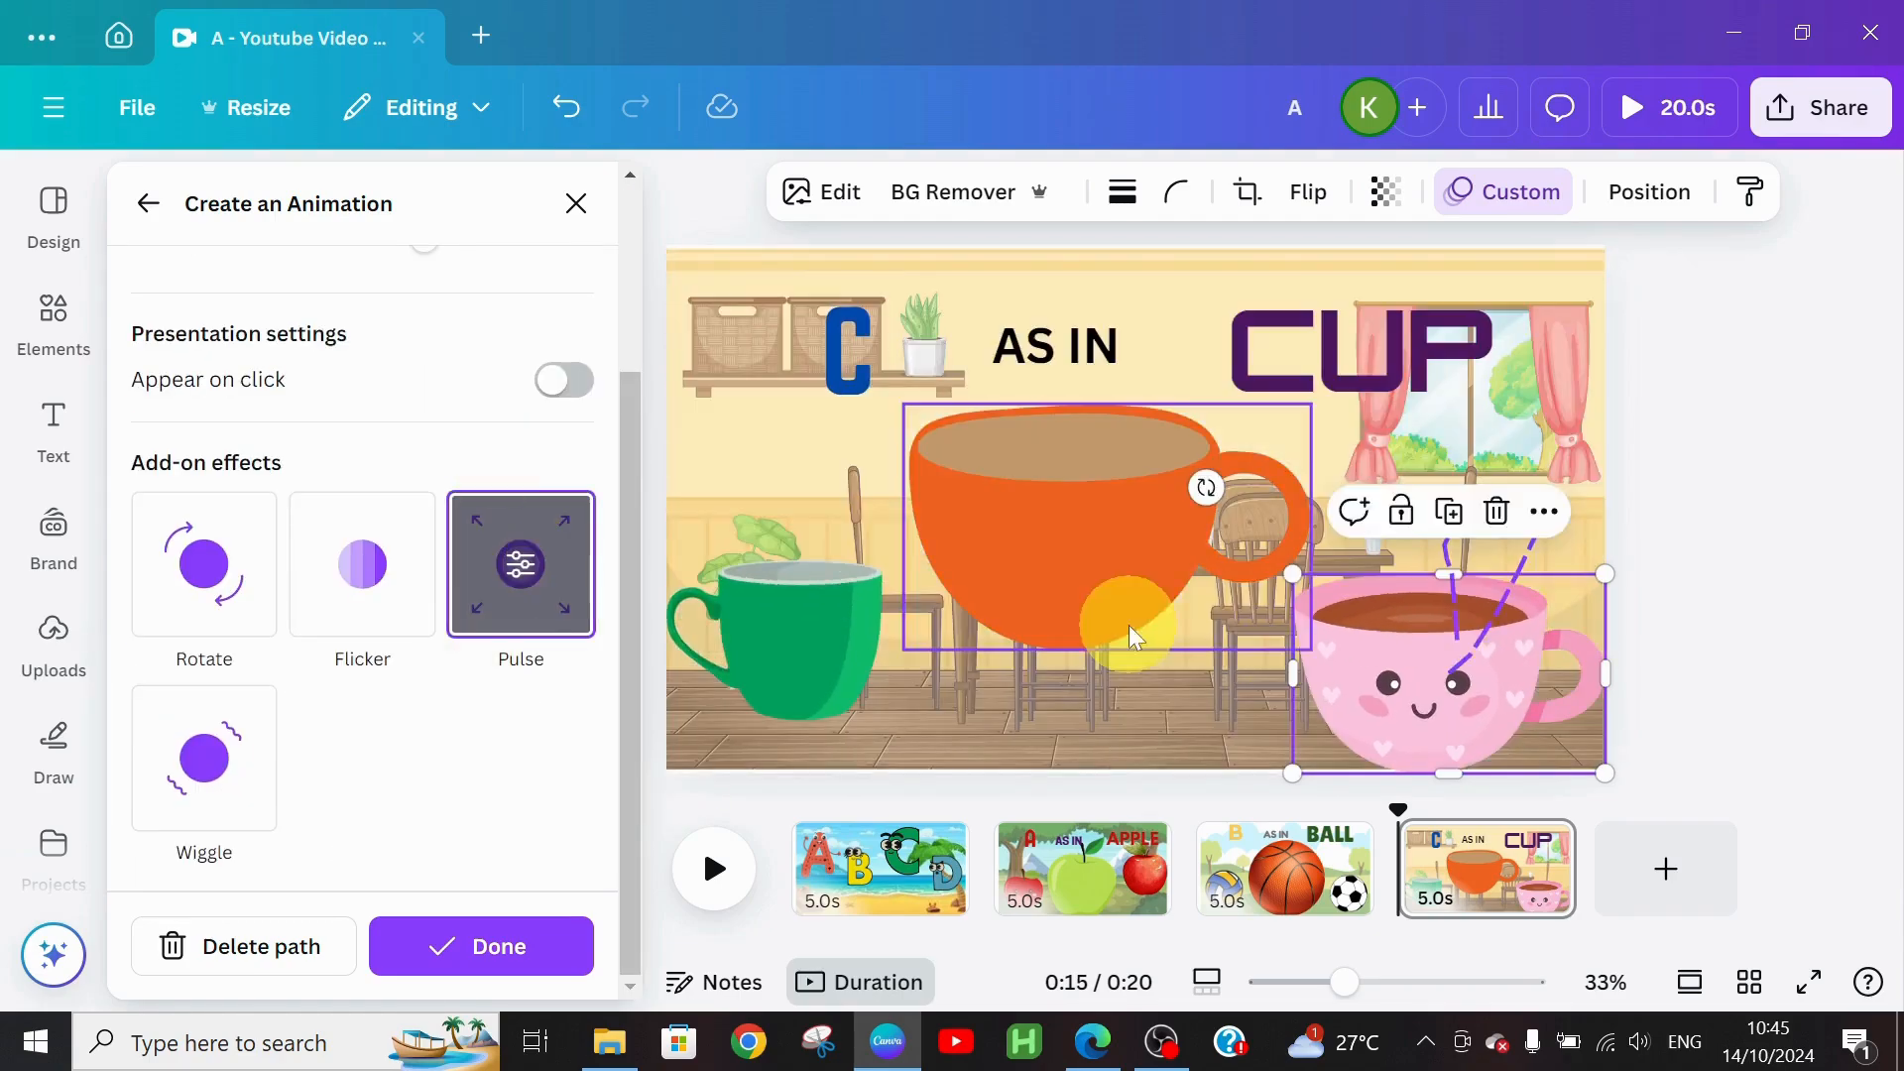
# Step: Apply the Flicker add-on effect to the orange cup's custom animation
pyautogui.click(1118, 562)
pyautogui.click(363, 629)
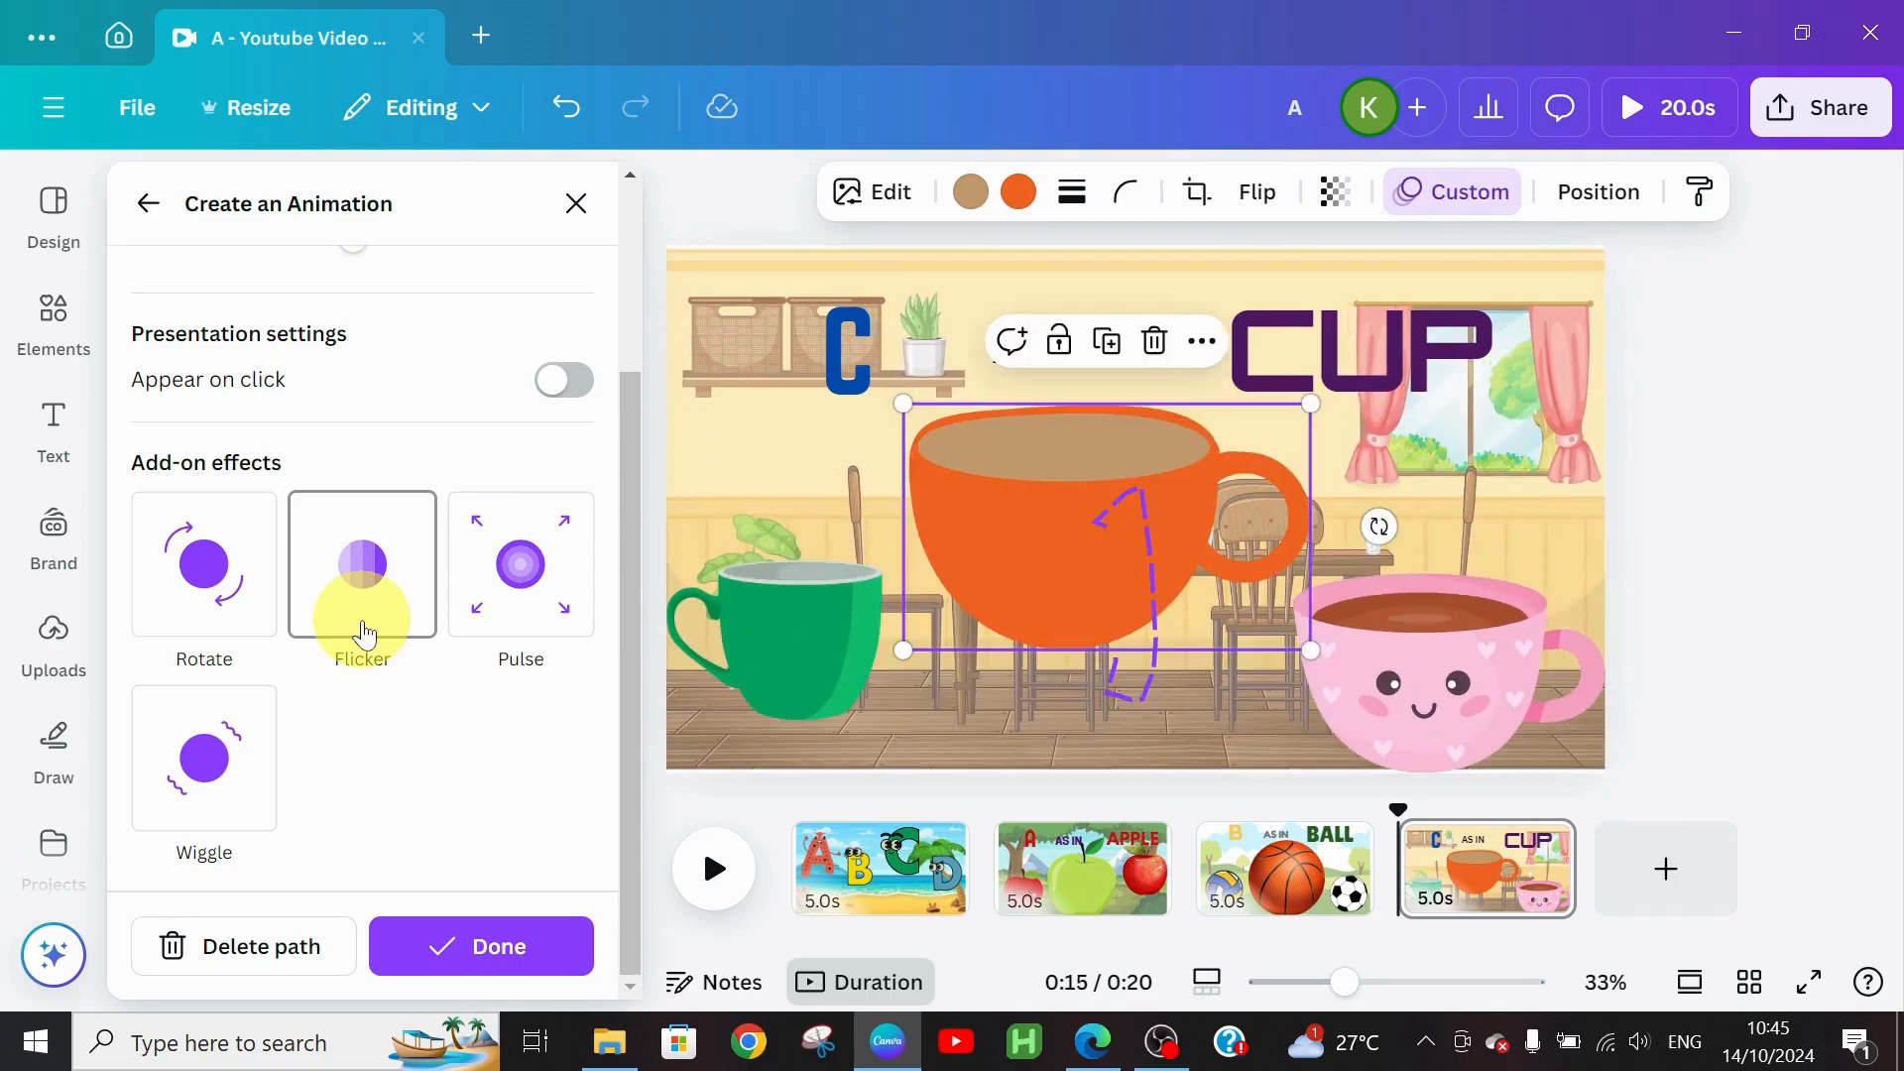
pyautogui.click(490, 942)
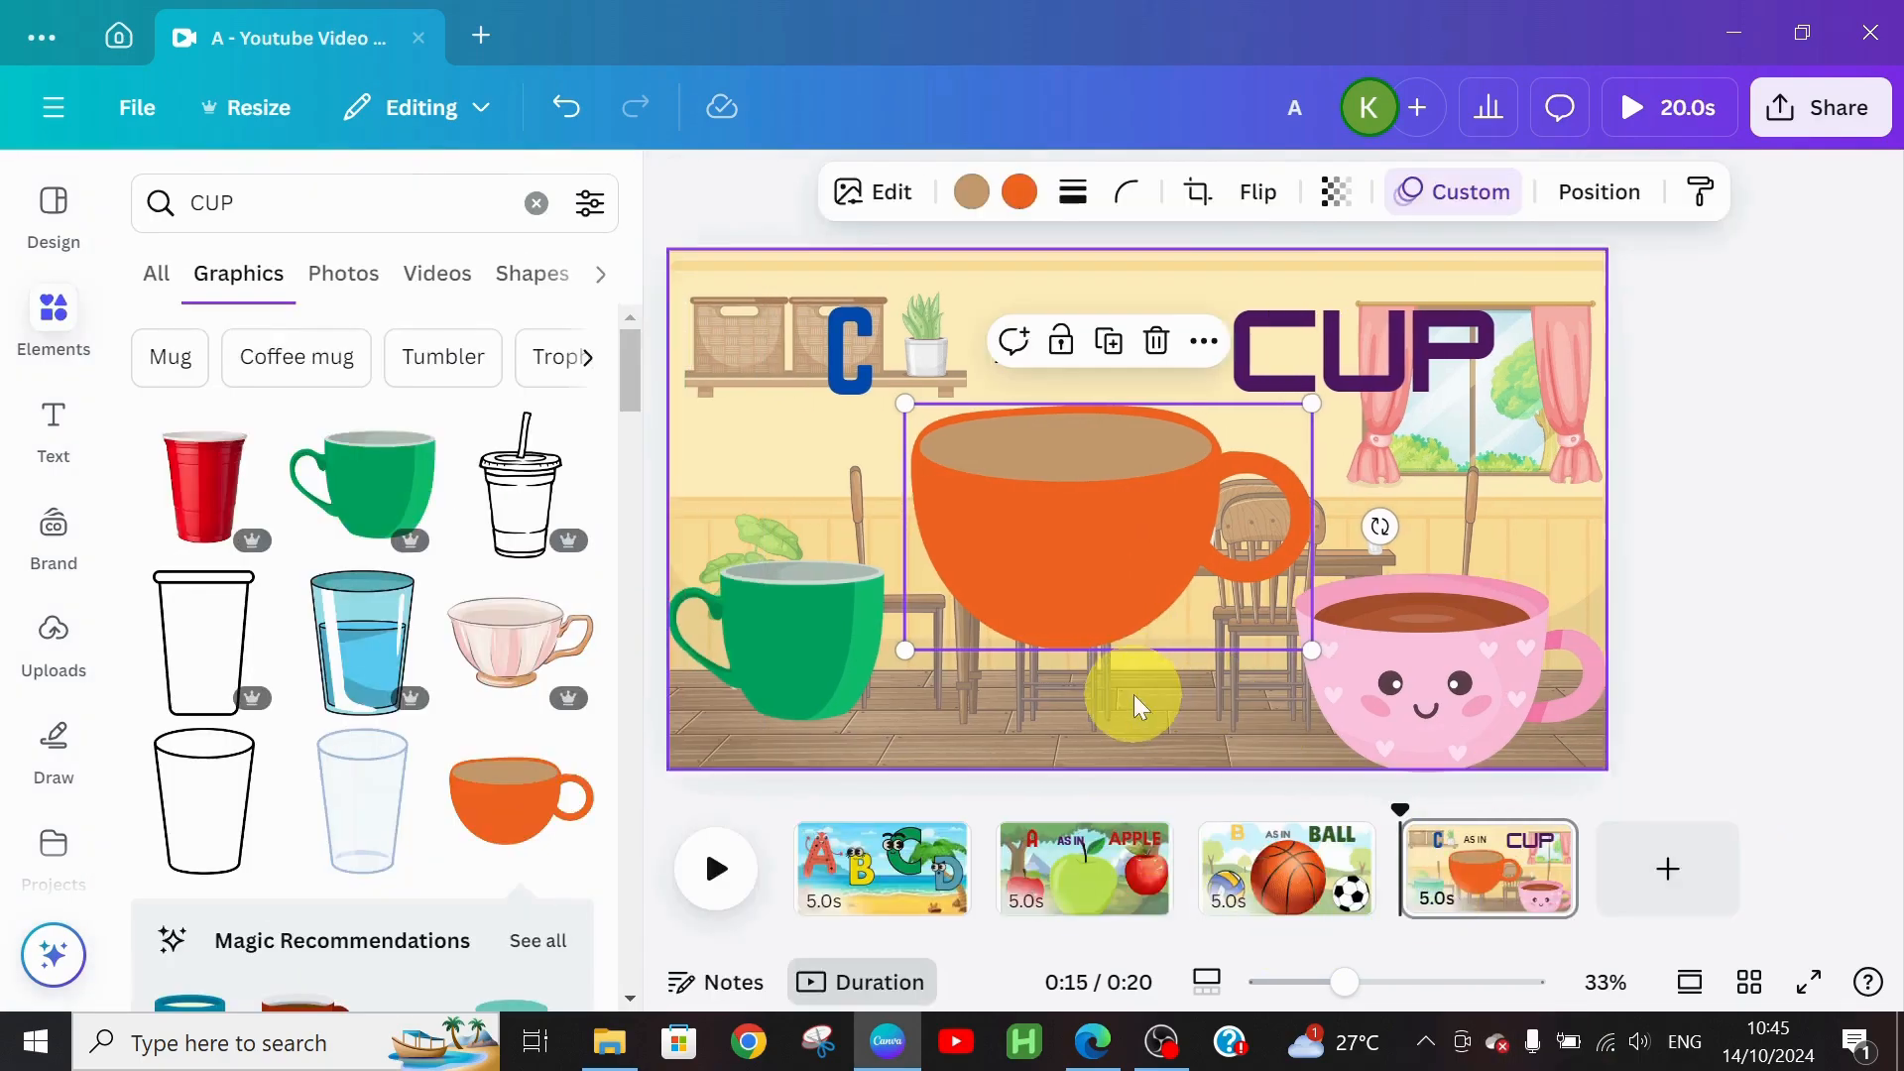
# Step: Add a new page after the cup page and search the graphics for "CARTOON ZOO BACKGROUND"
pyautogui.click(1666, 883)
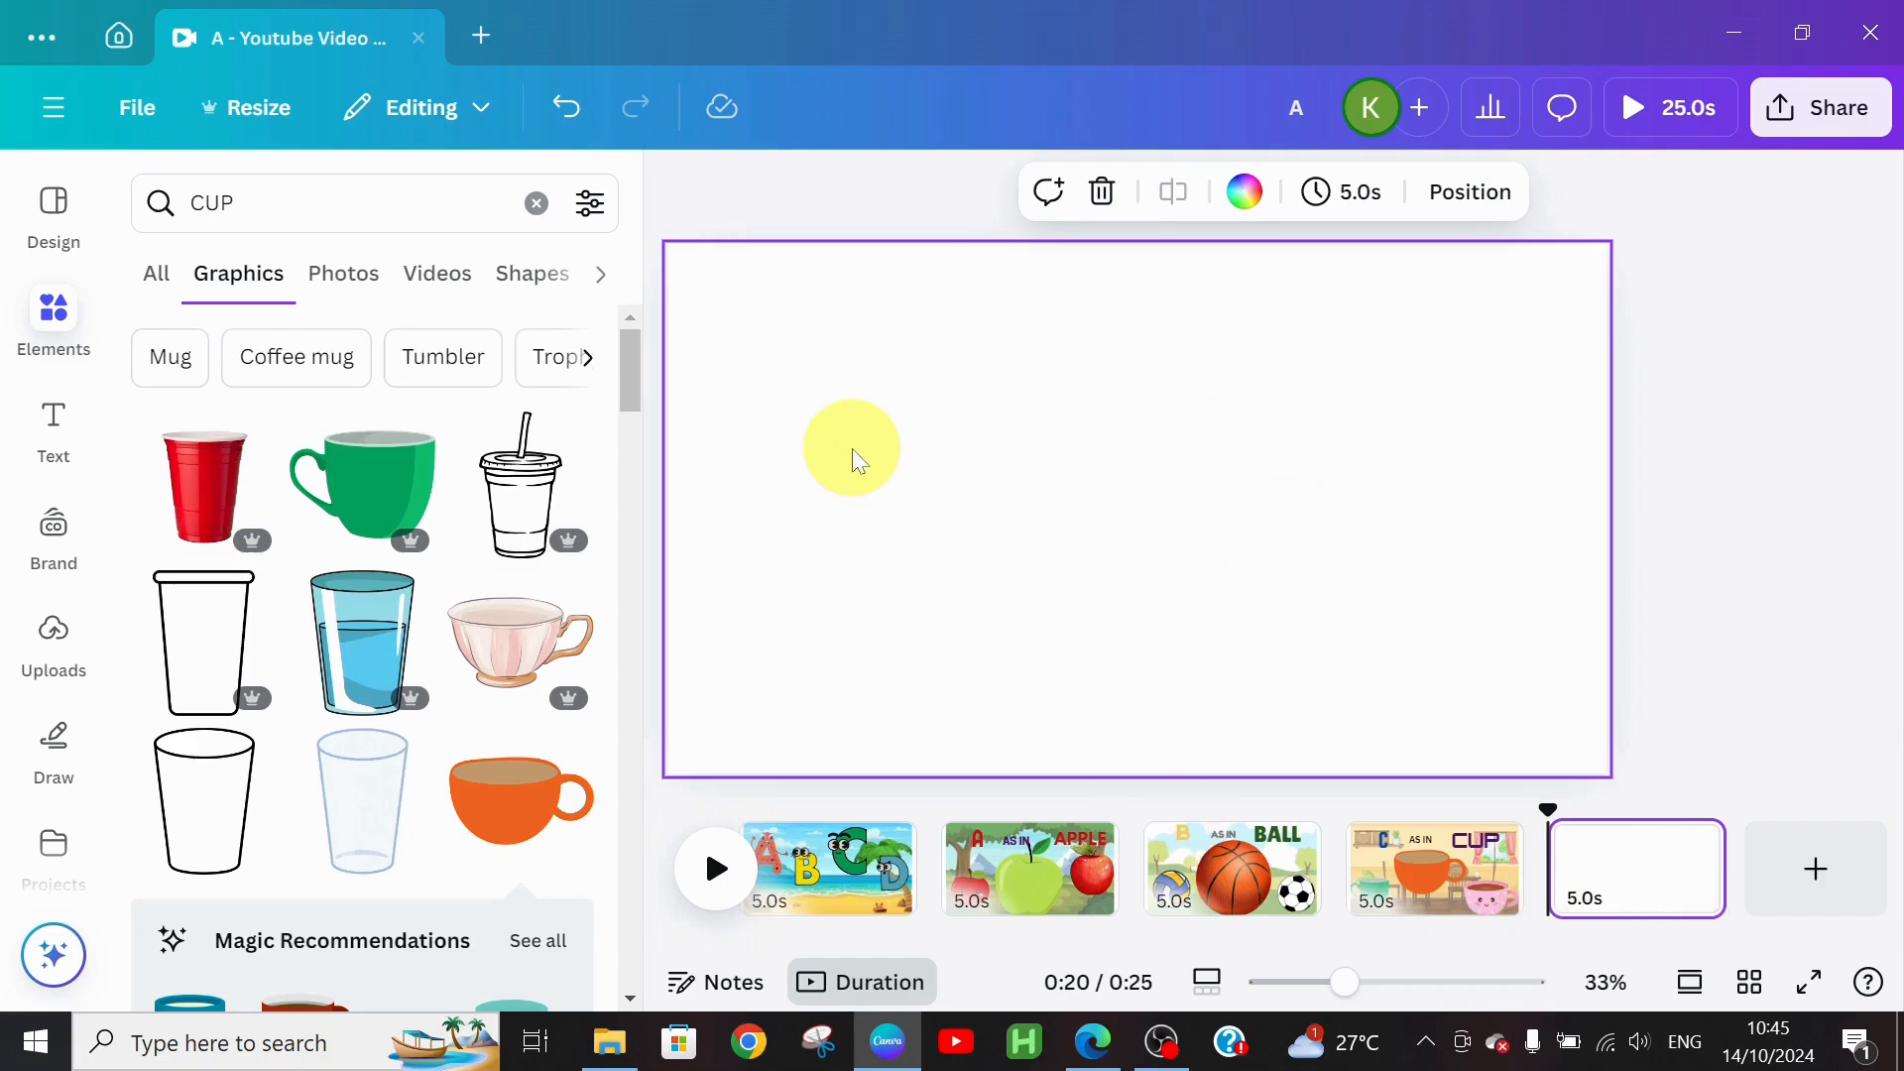
pyautogui.click(890, 488)
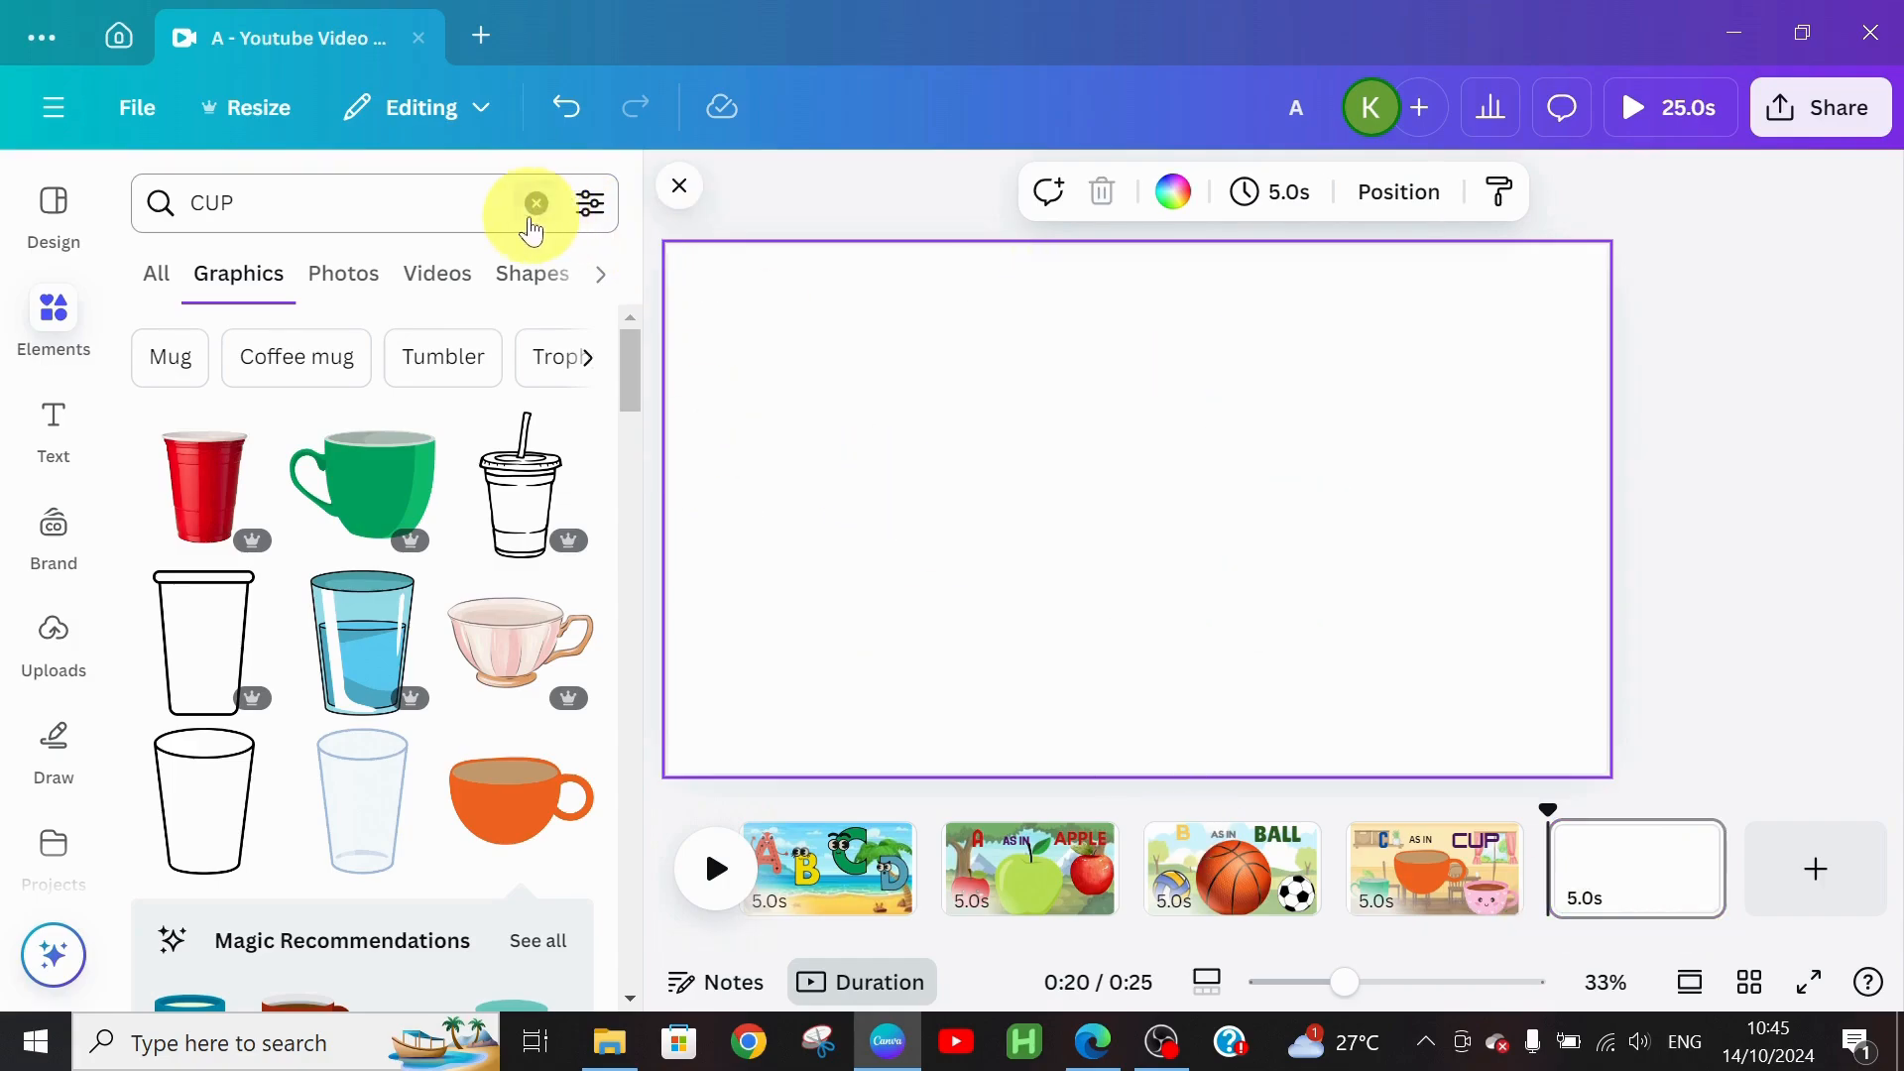
pyautogui.click(535, 203)
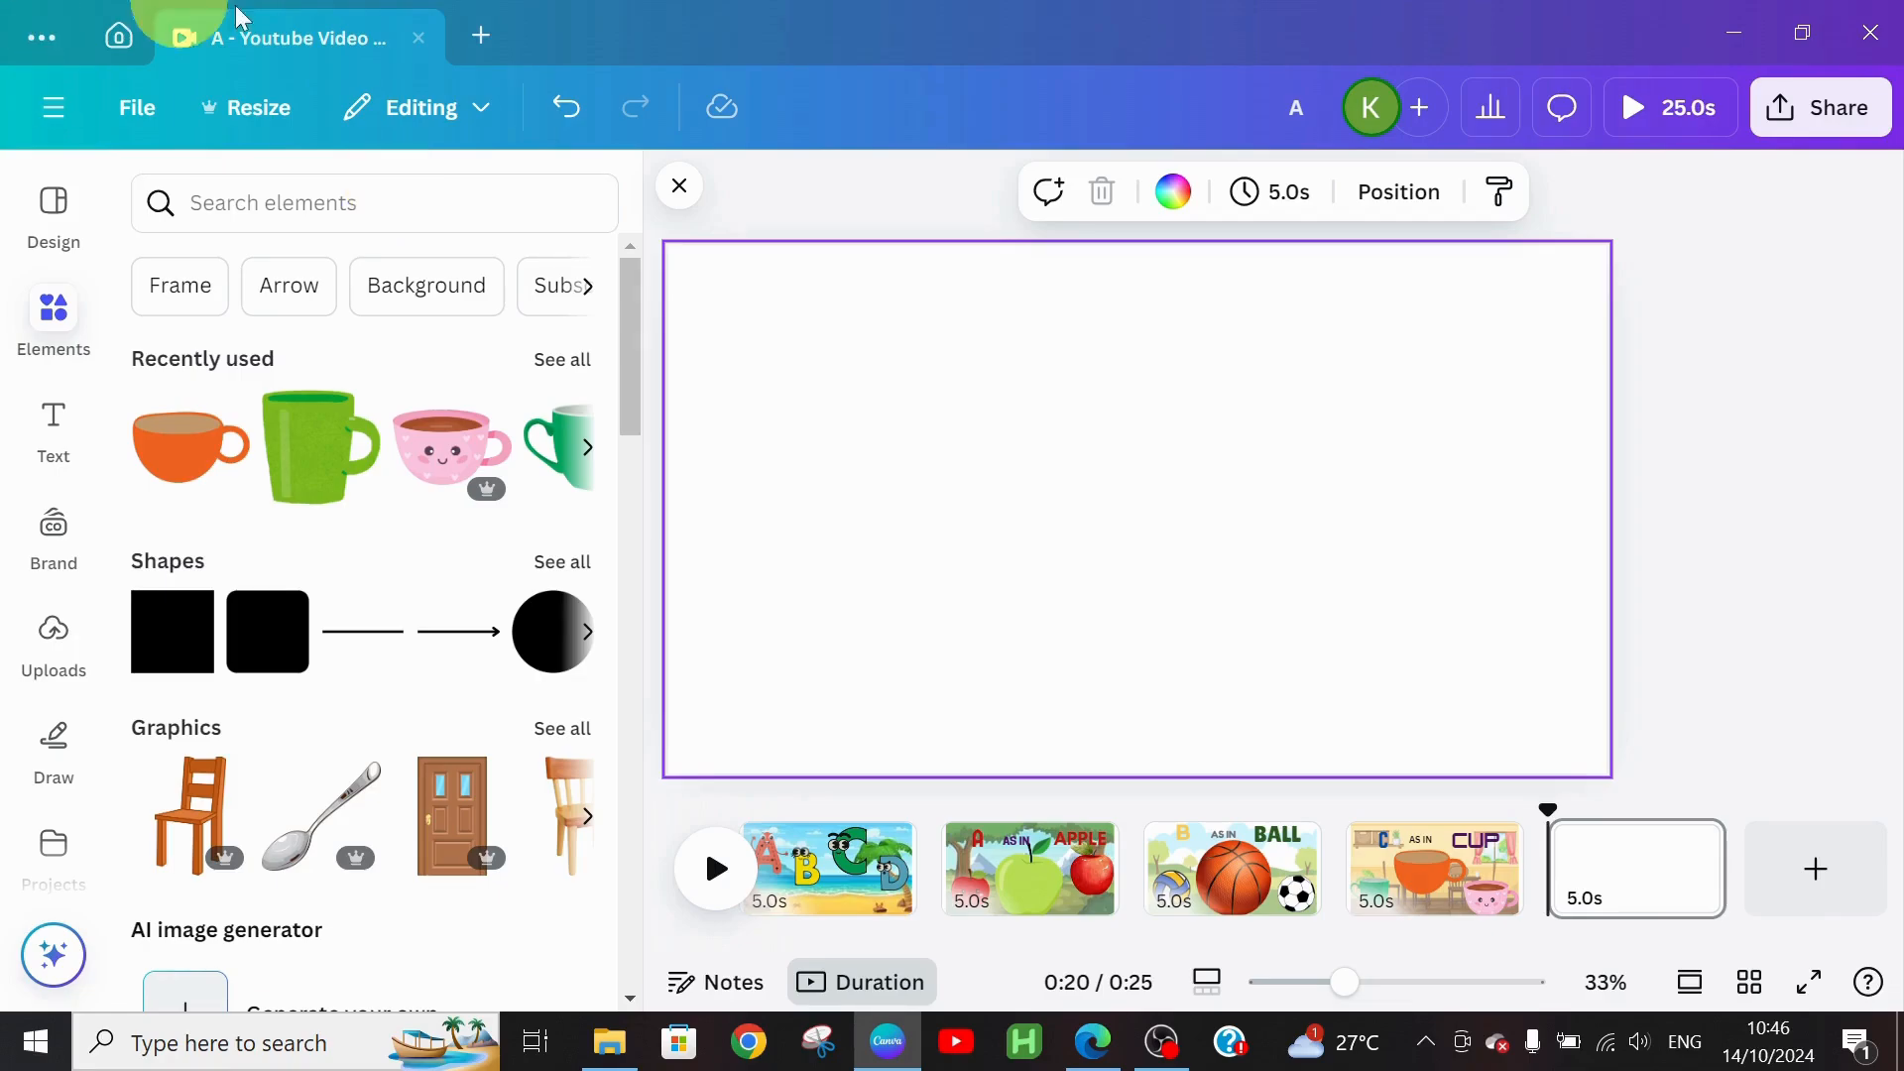
pyautogui.click(293, 202)
pyautogui.write('CARTOON ZOO BACKGROUND')
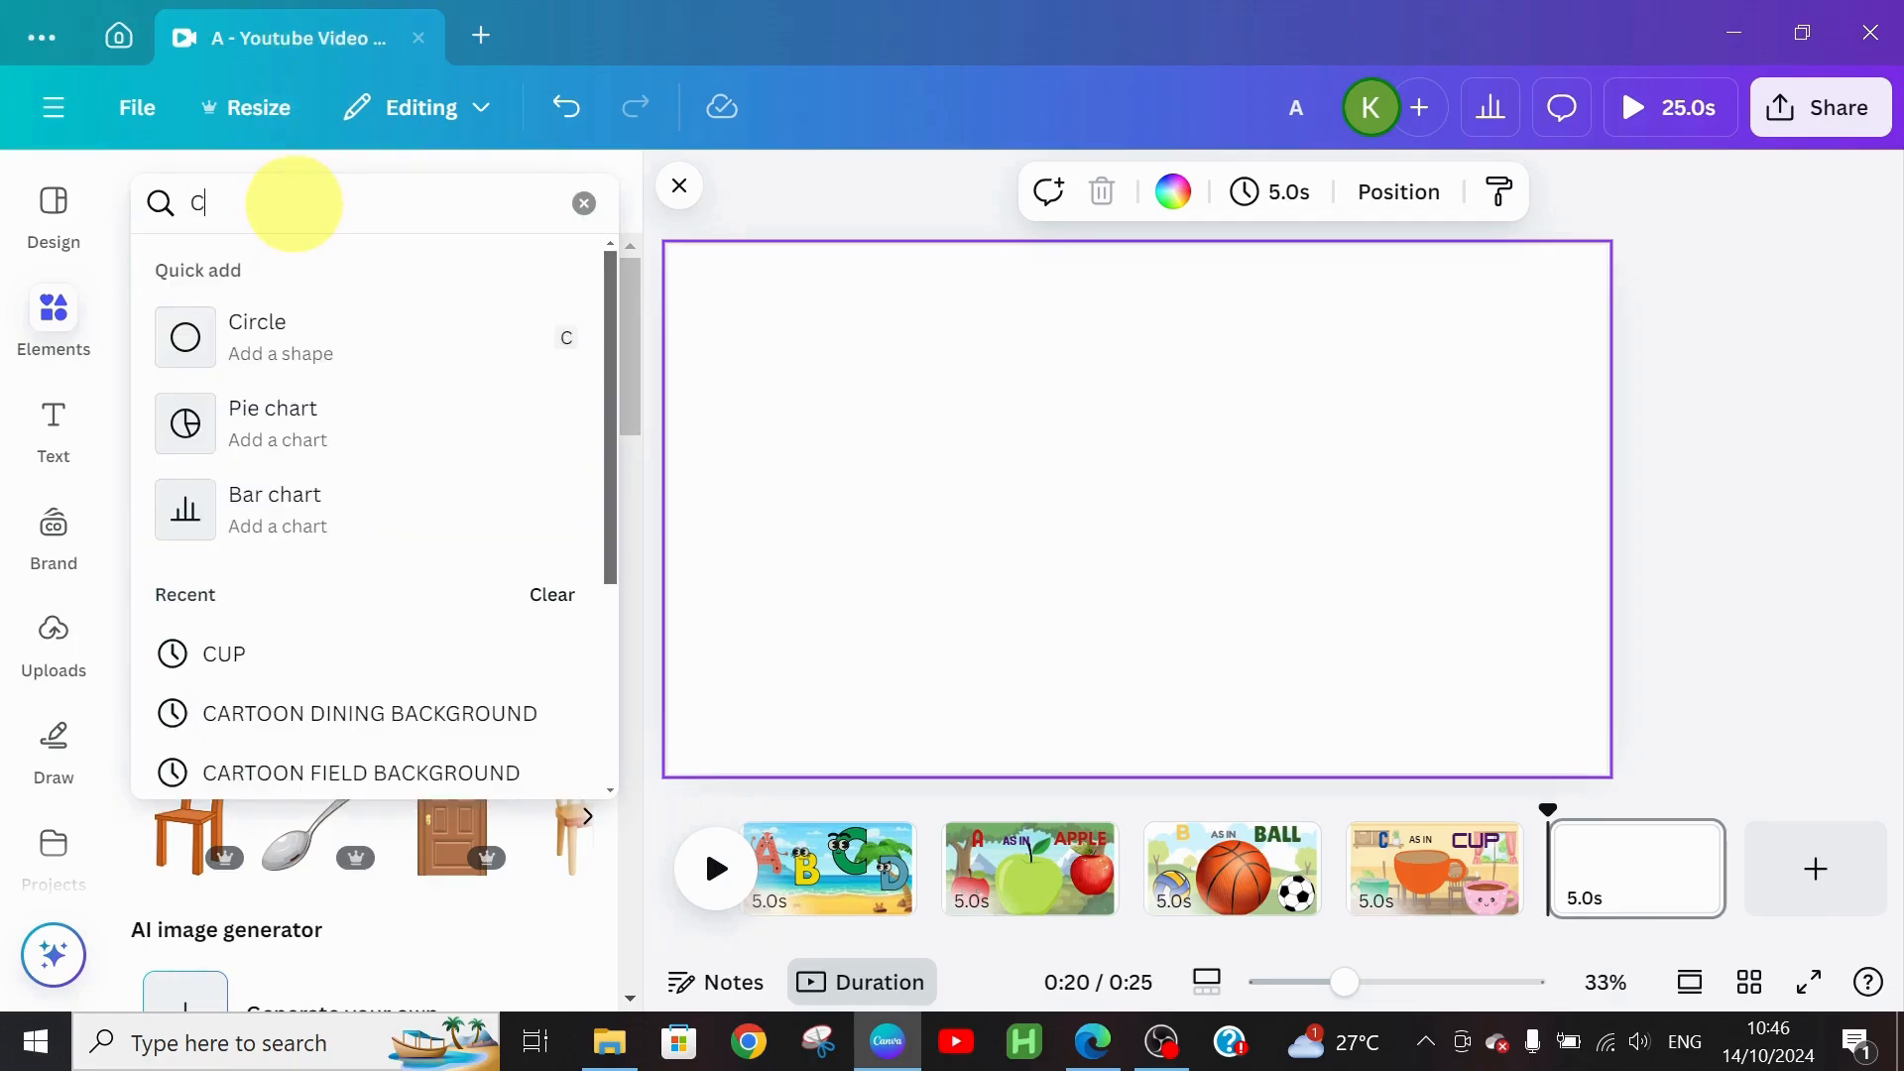
pyautogui.press('Return')
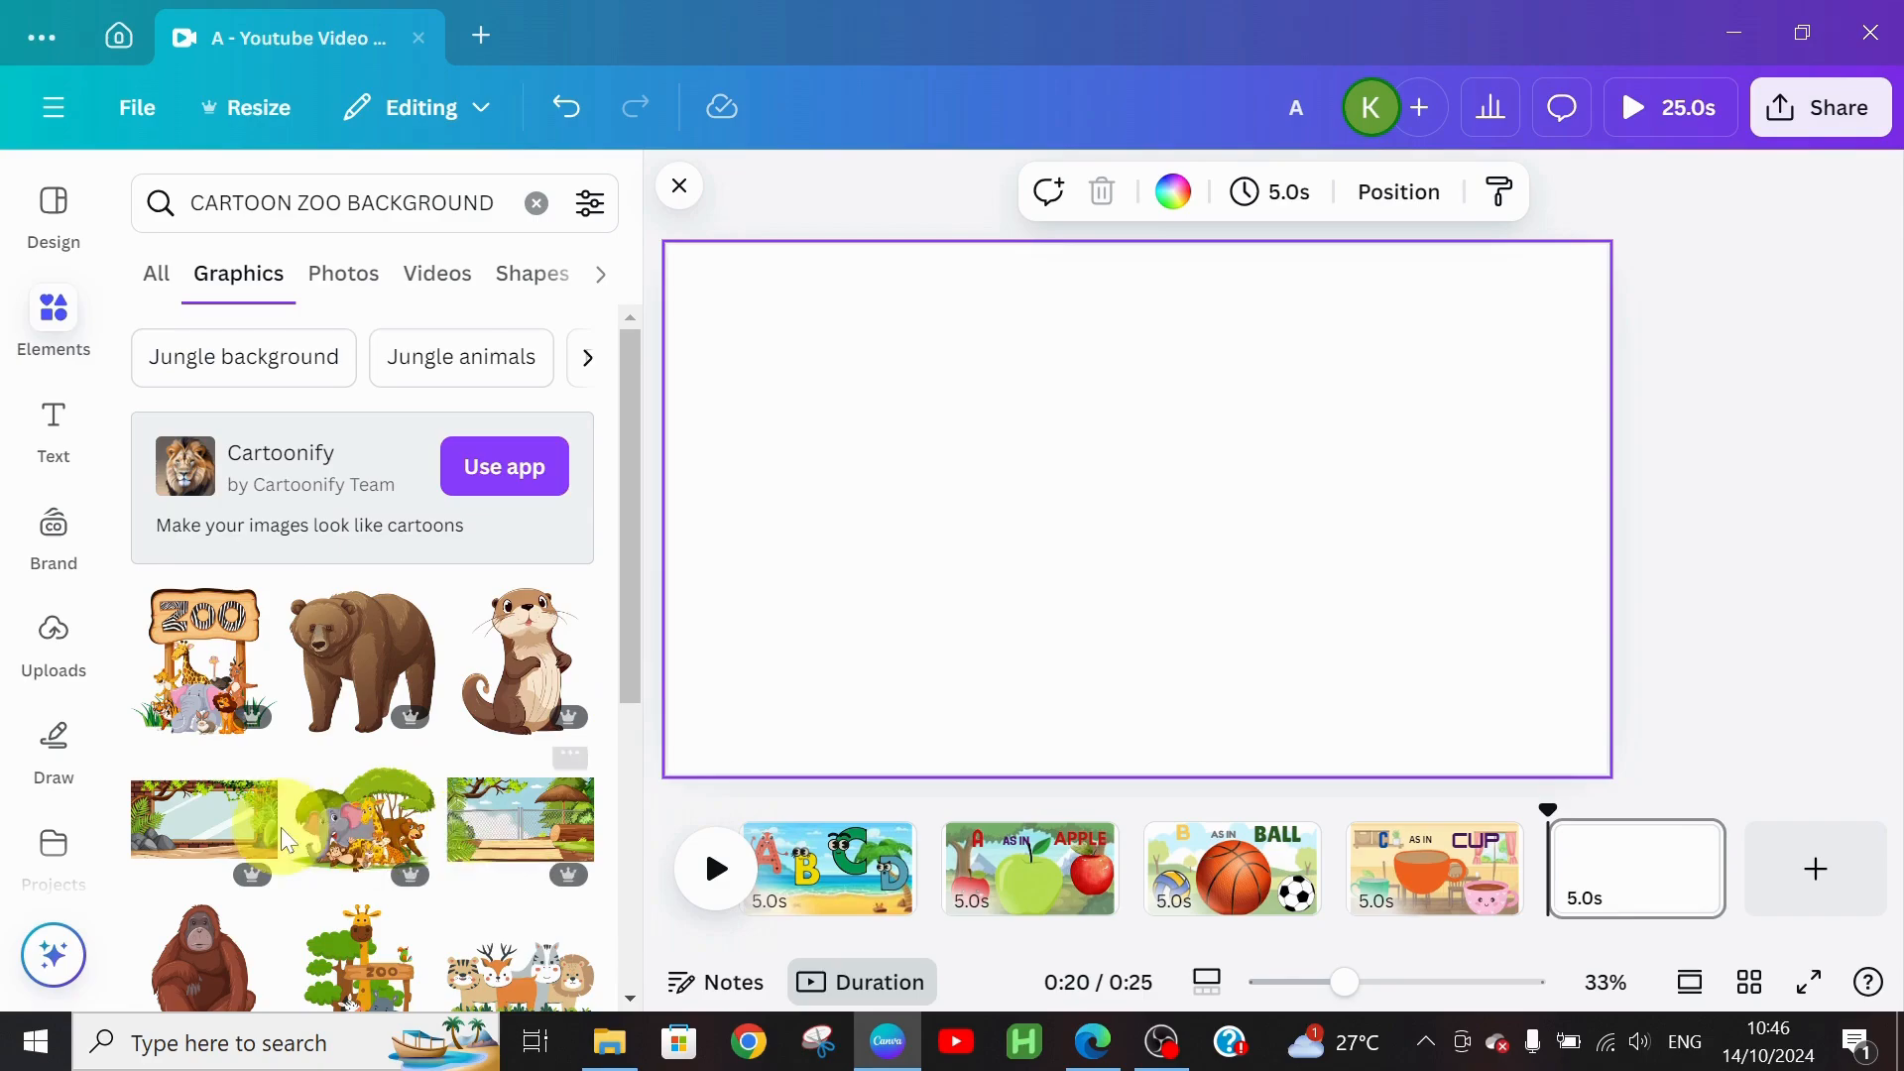
# Step: Fill the new page with the zoo enclosure graphic framed by rocks and leaves, and give it the Breathe animation
pyautogui.click(192, 833)
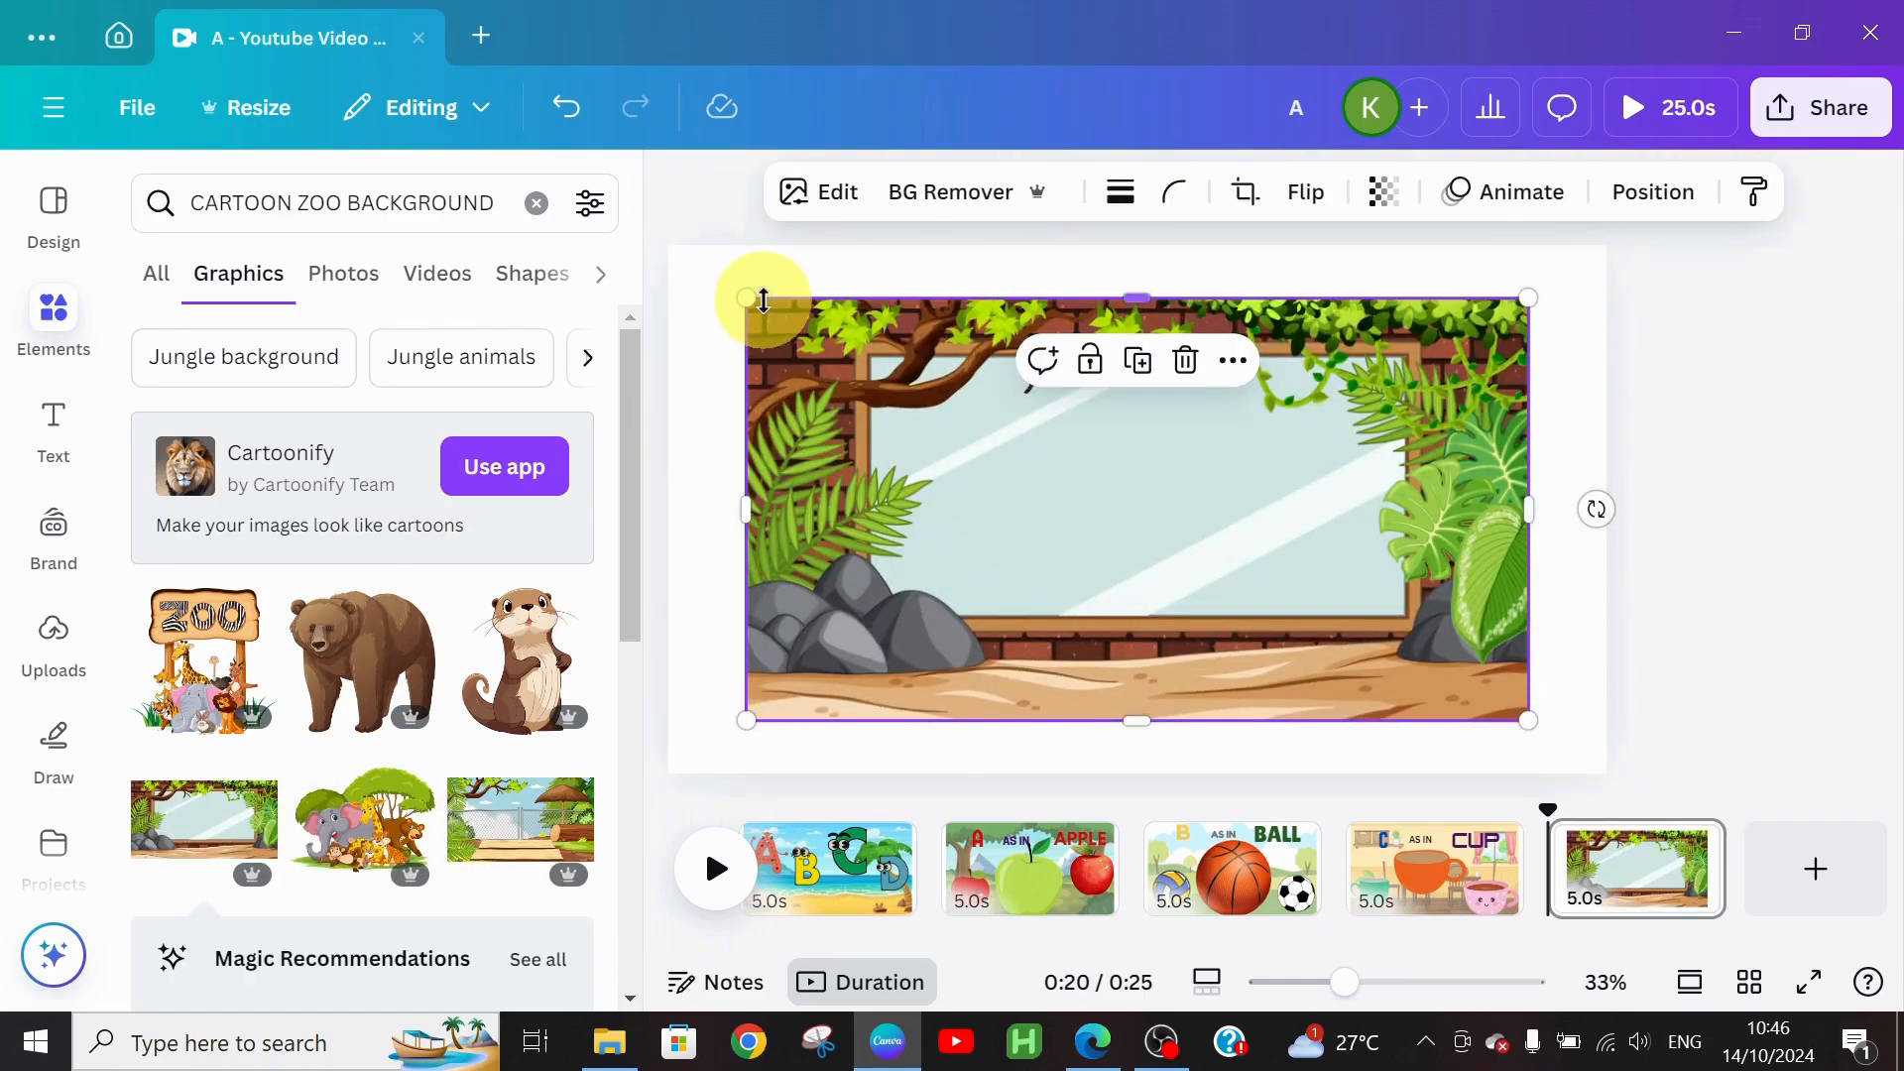
pyautogui.moveTo(746, 307); pyautogui.dragTo(669, 248)
pyautogui.click(1520, 189)
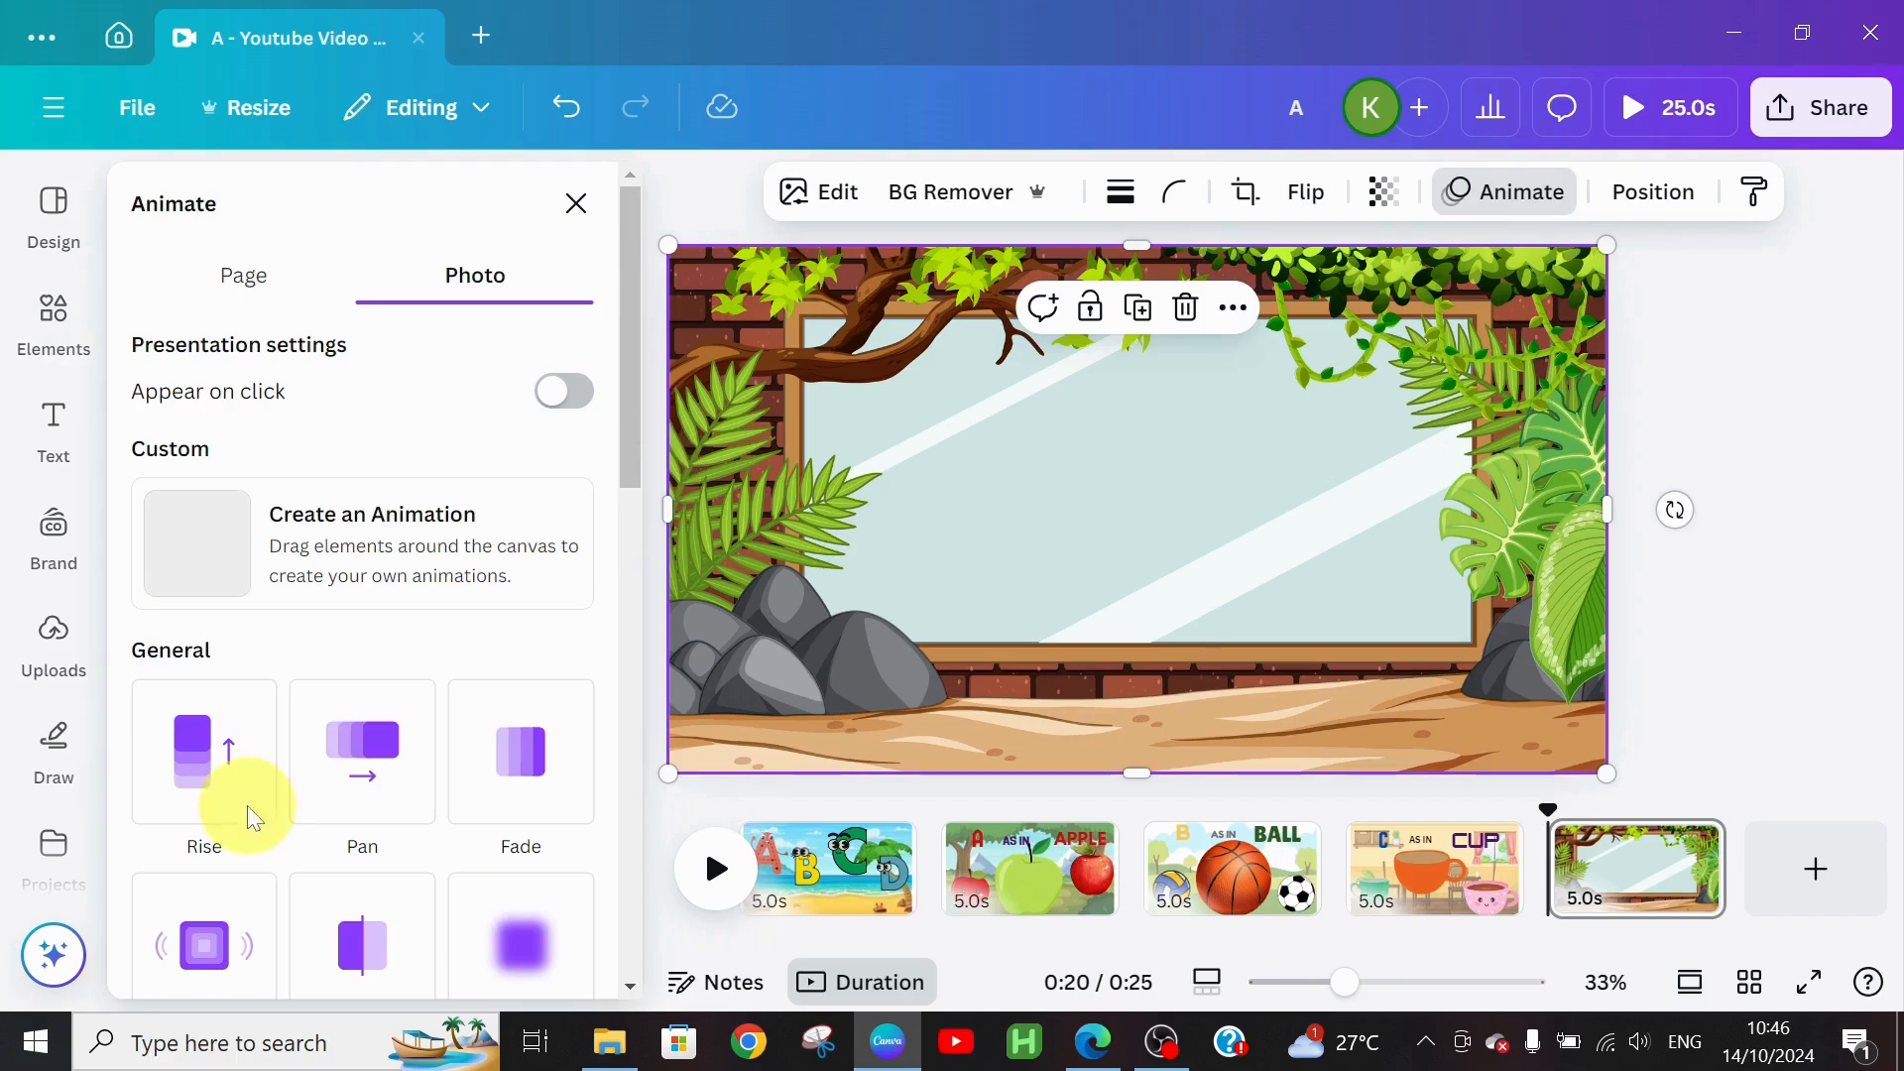
pyautogui.scroll(-5, 633, 496)
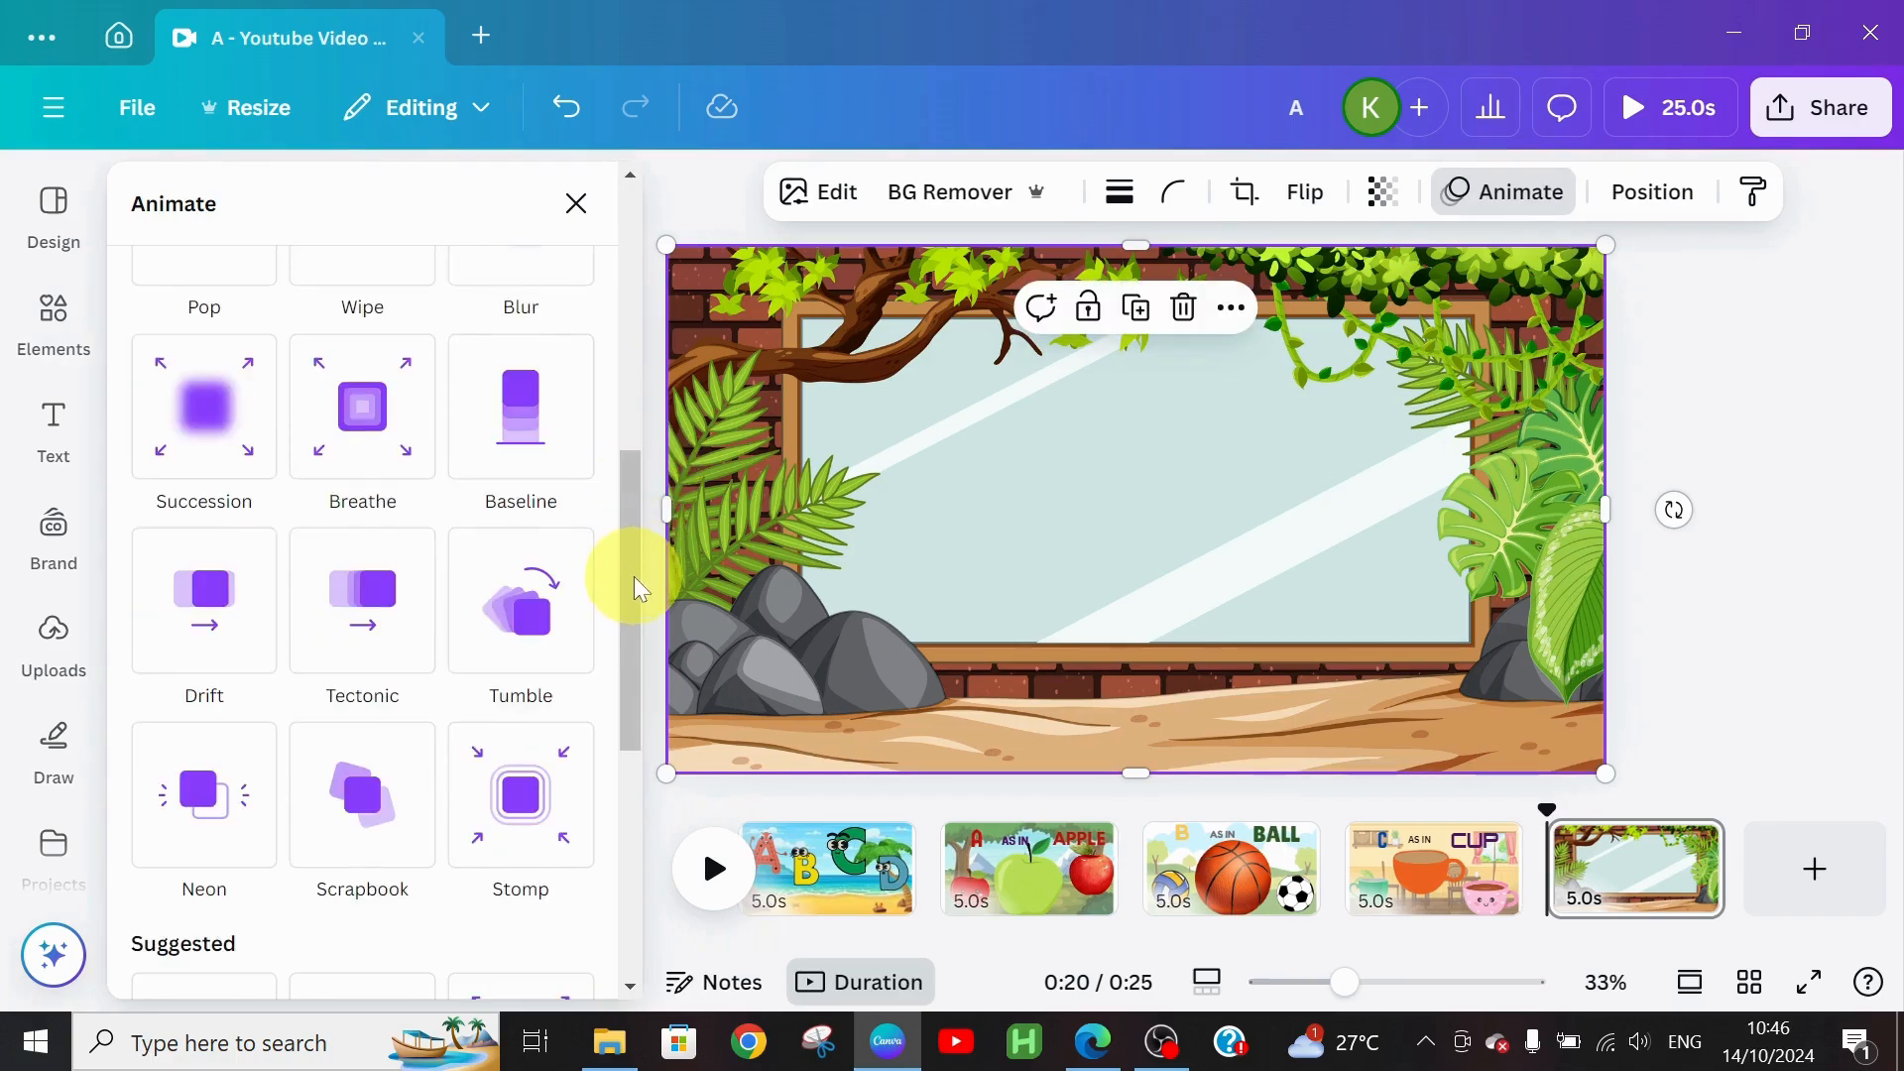
pyautogui.click(367, 409)
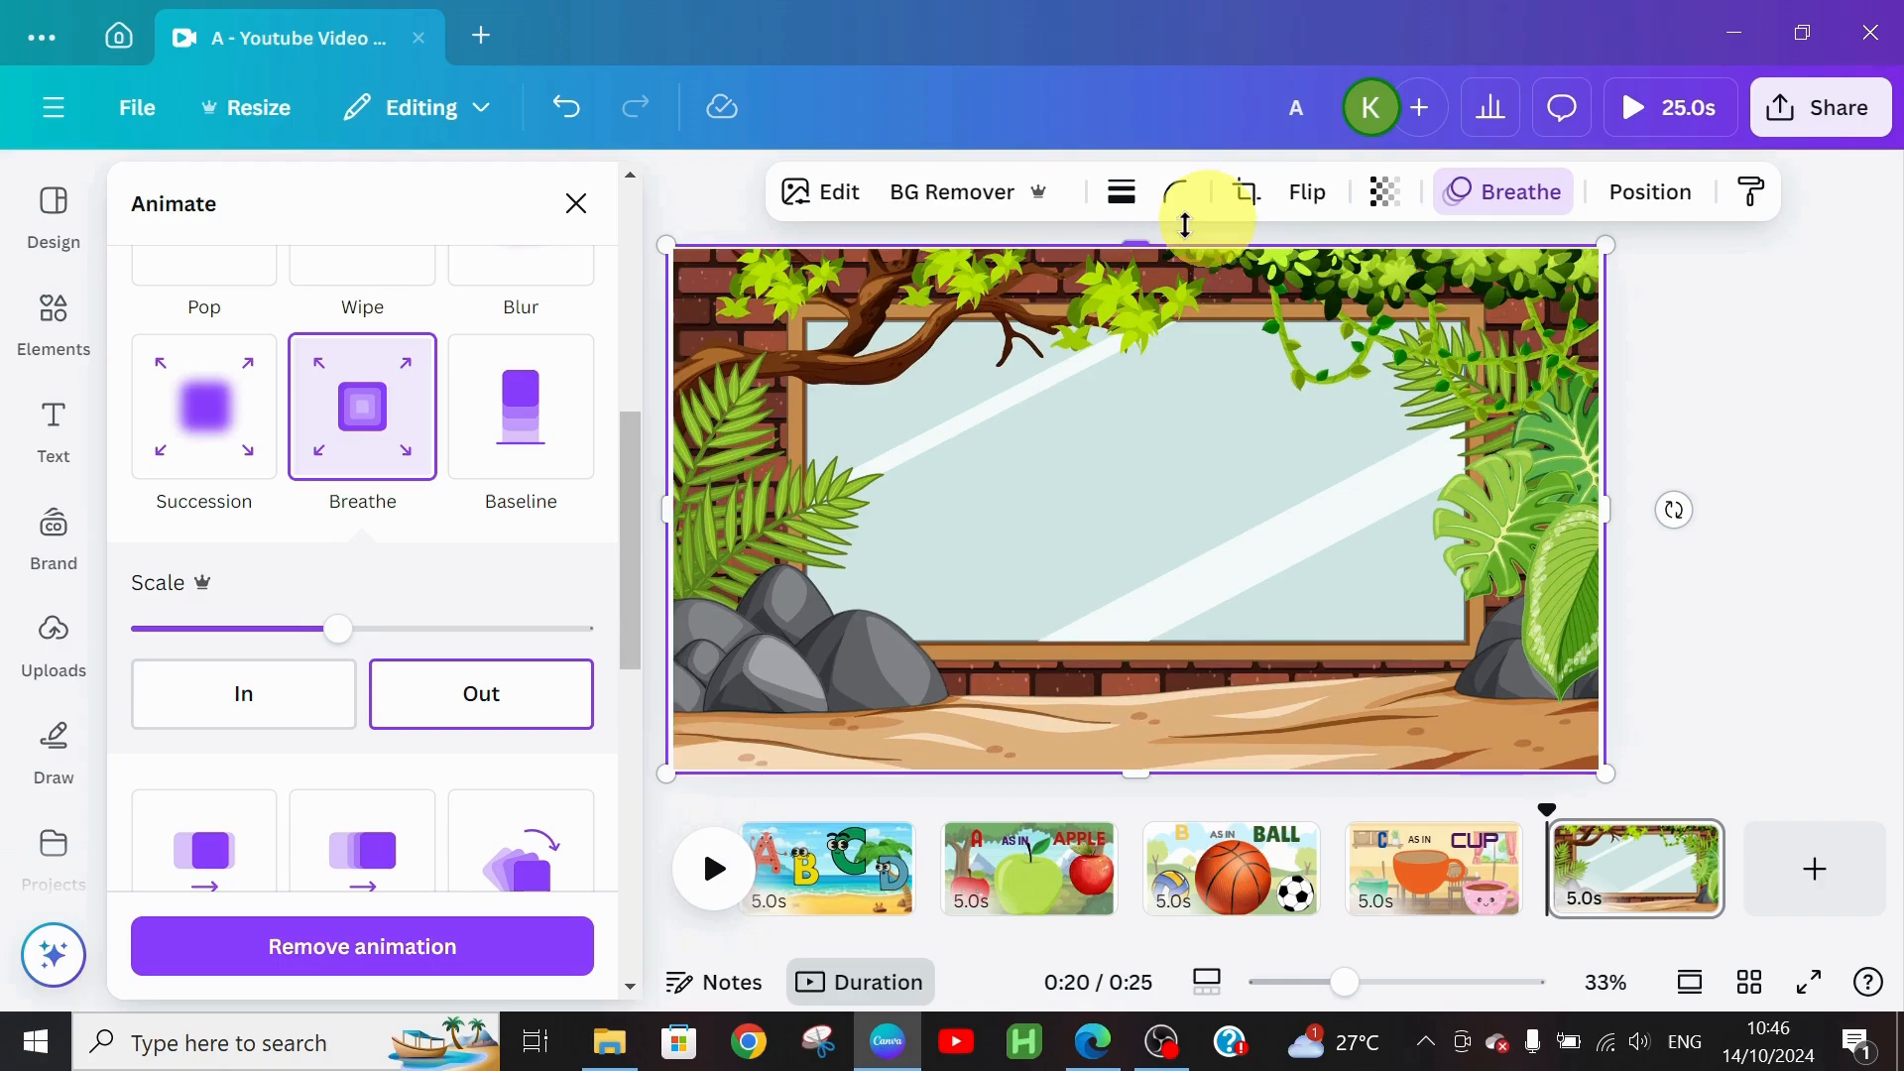
# Step: Add three heading text boxes stacked in the upper-left part of the zoo page
pyautogui.click(54, 436)
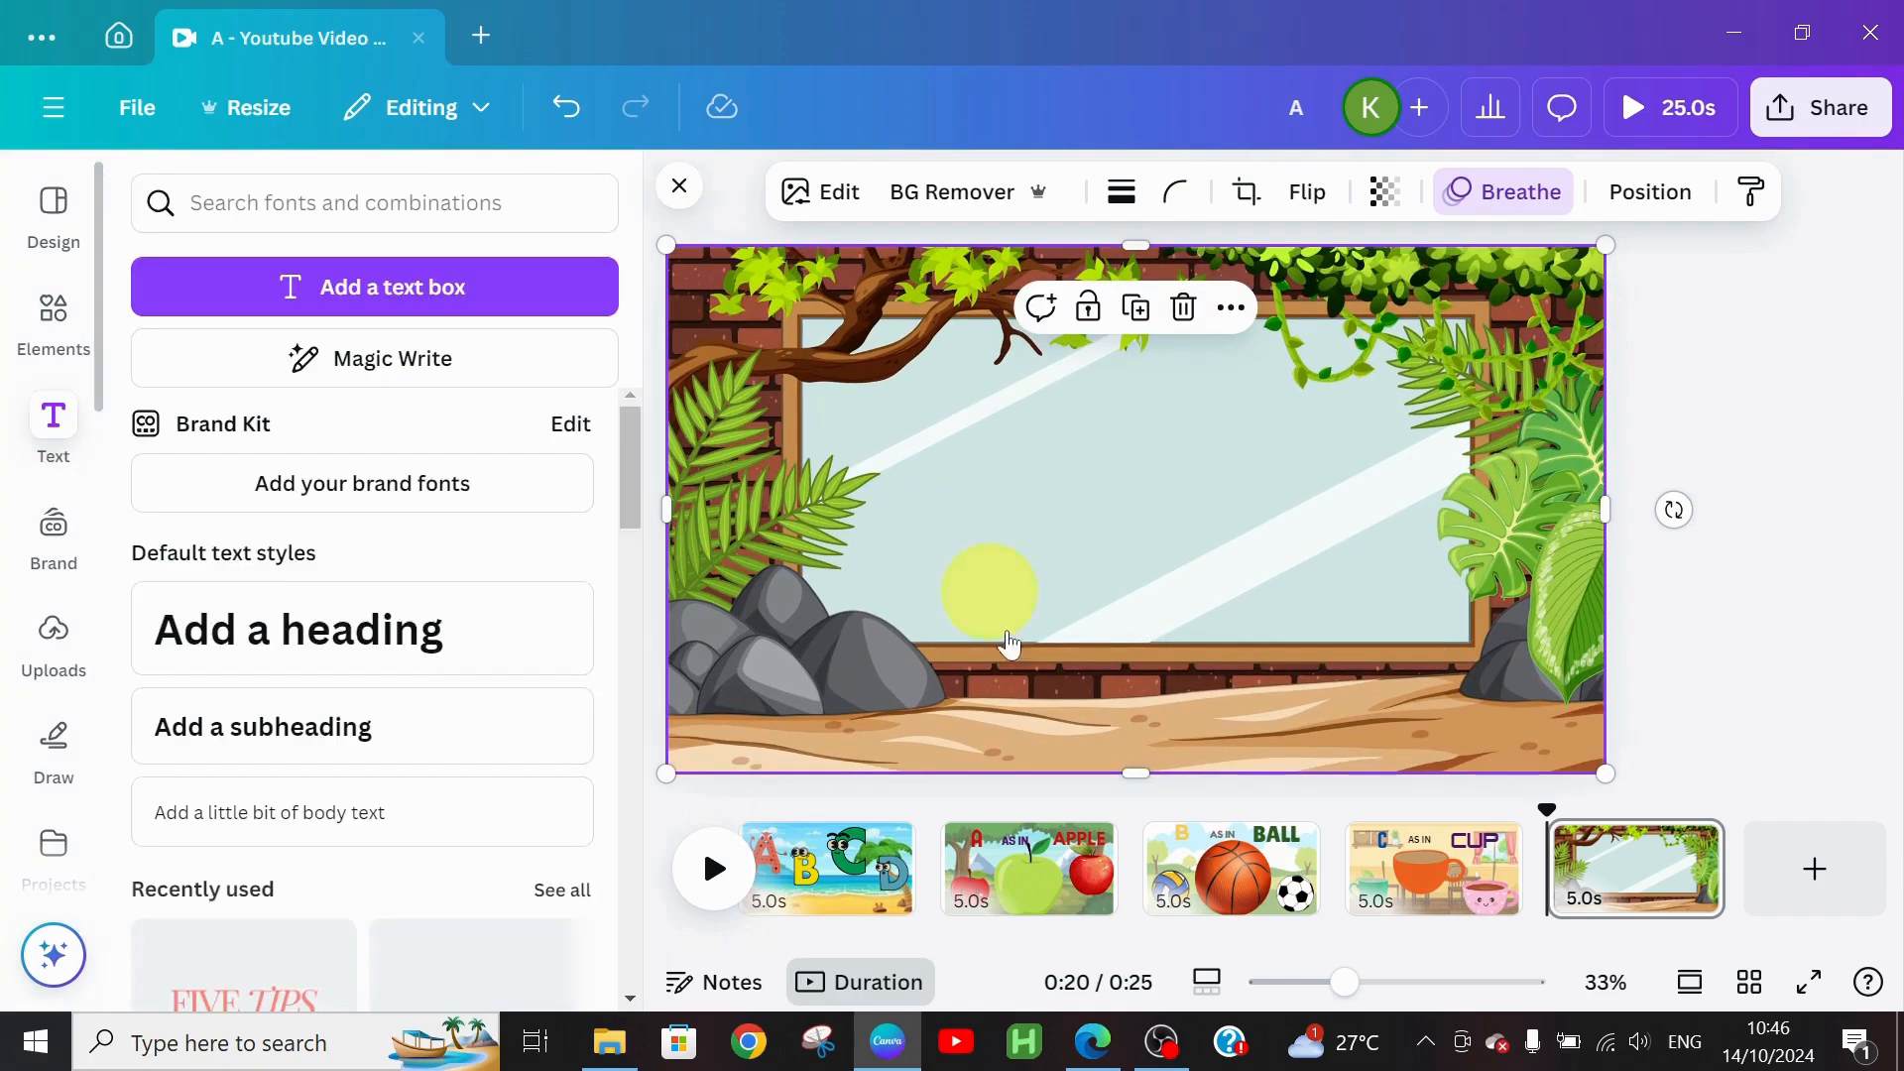
pyautogui.click(300, 675)
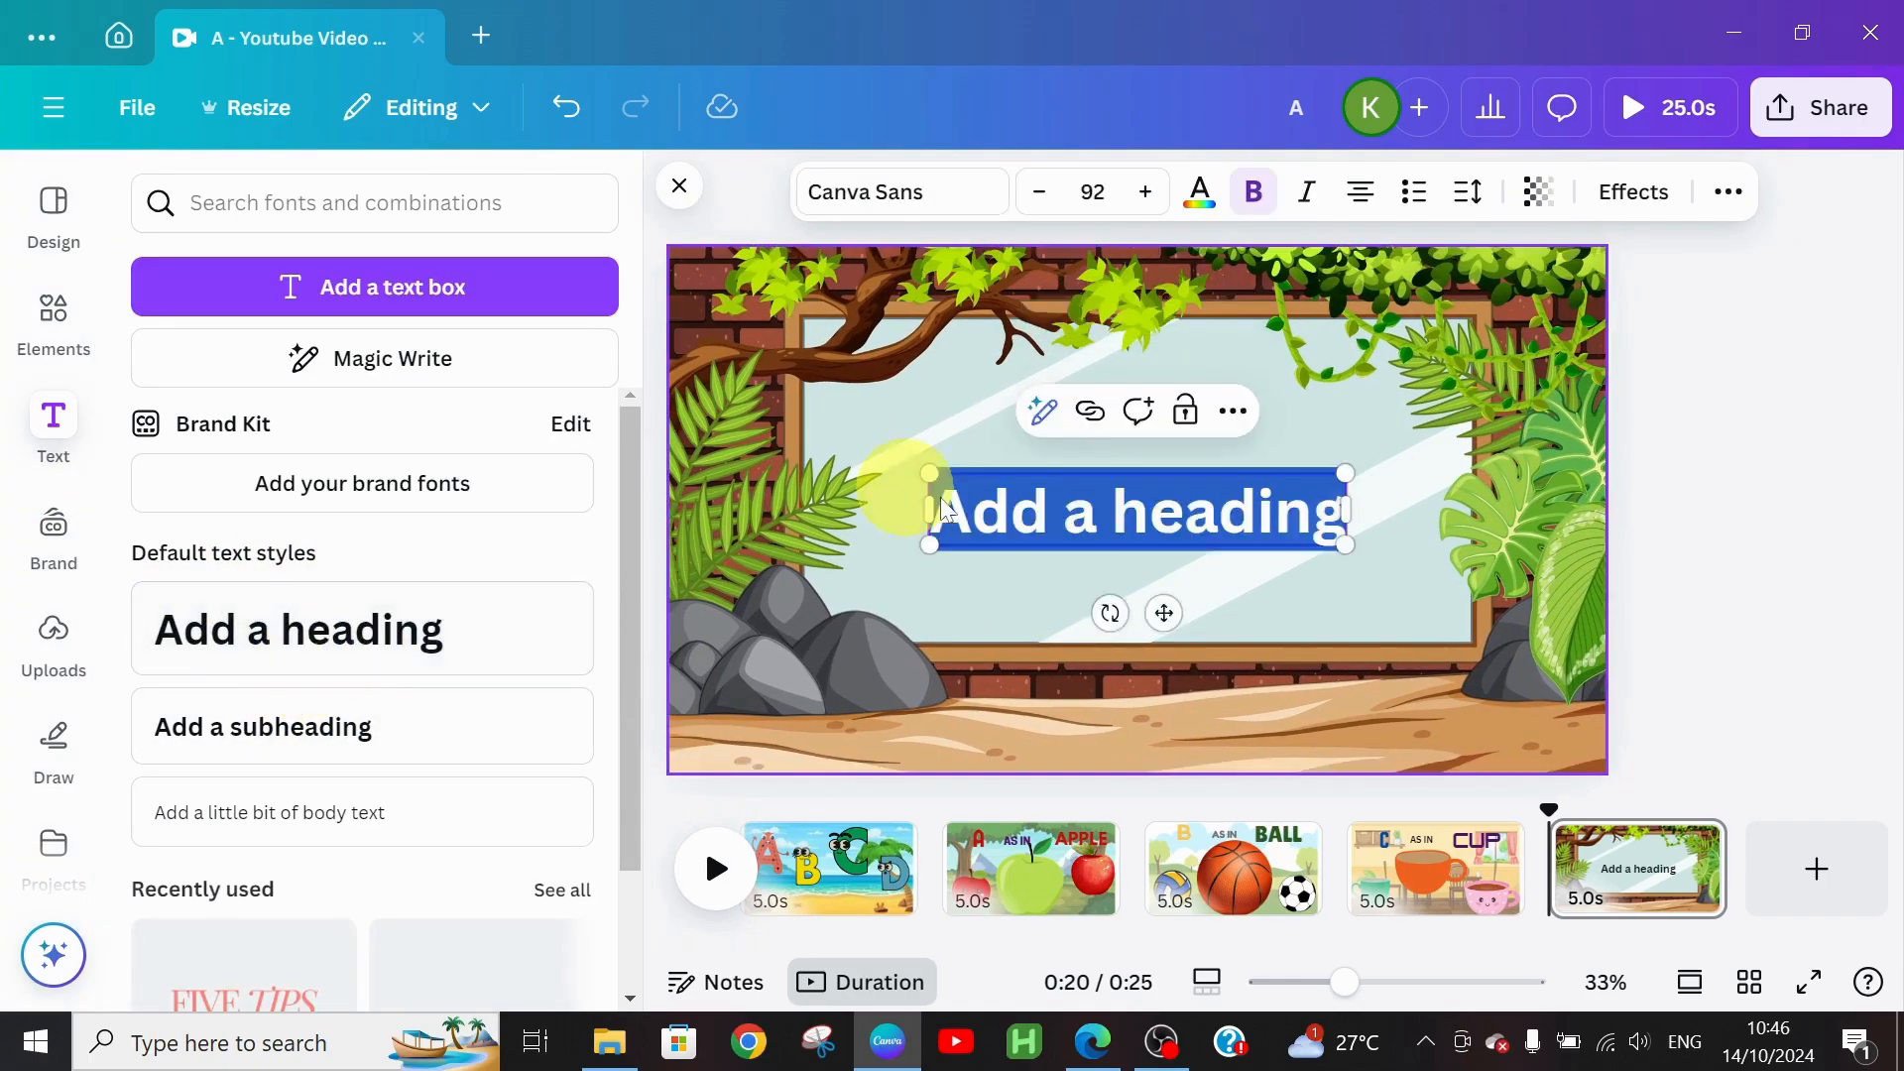
pyautogui.moveTo(1168, 602); pyautogui.dragTo(1005, 427)
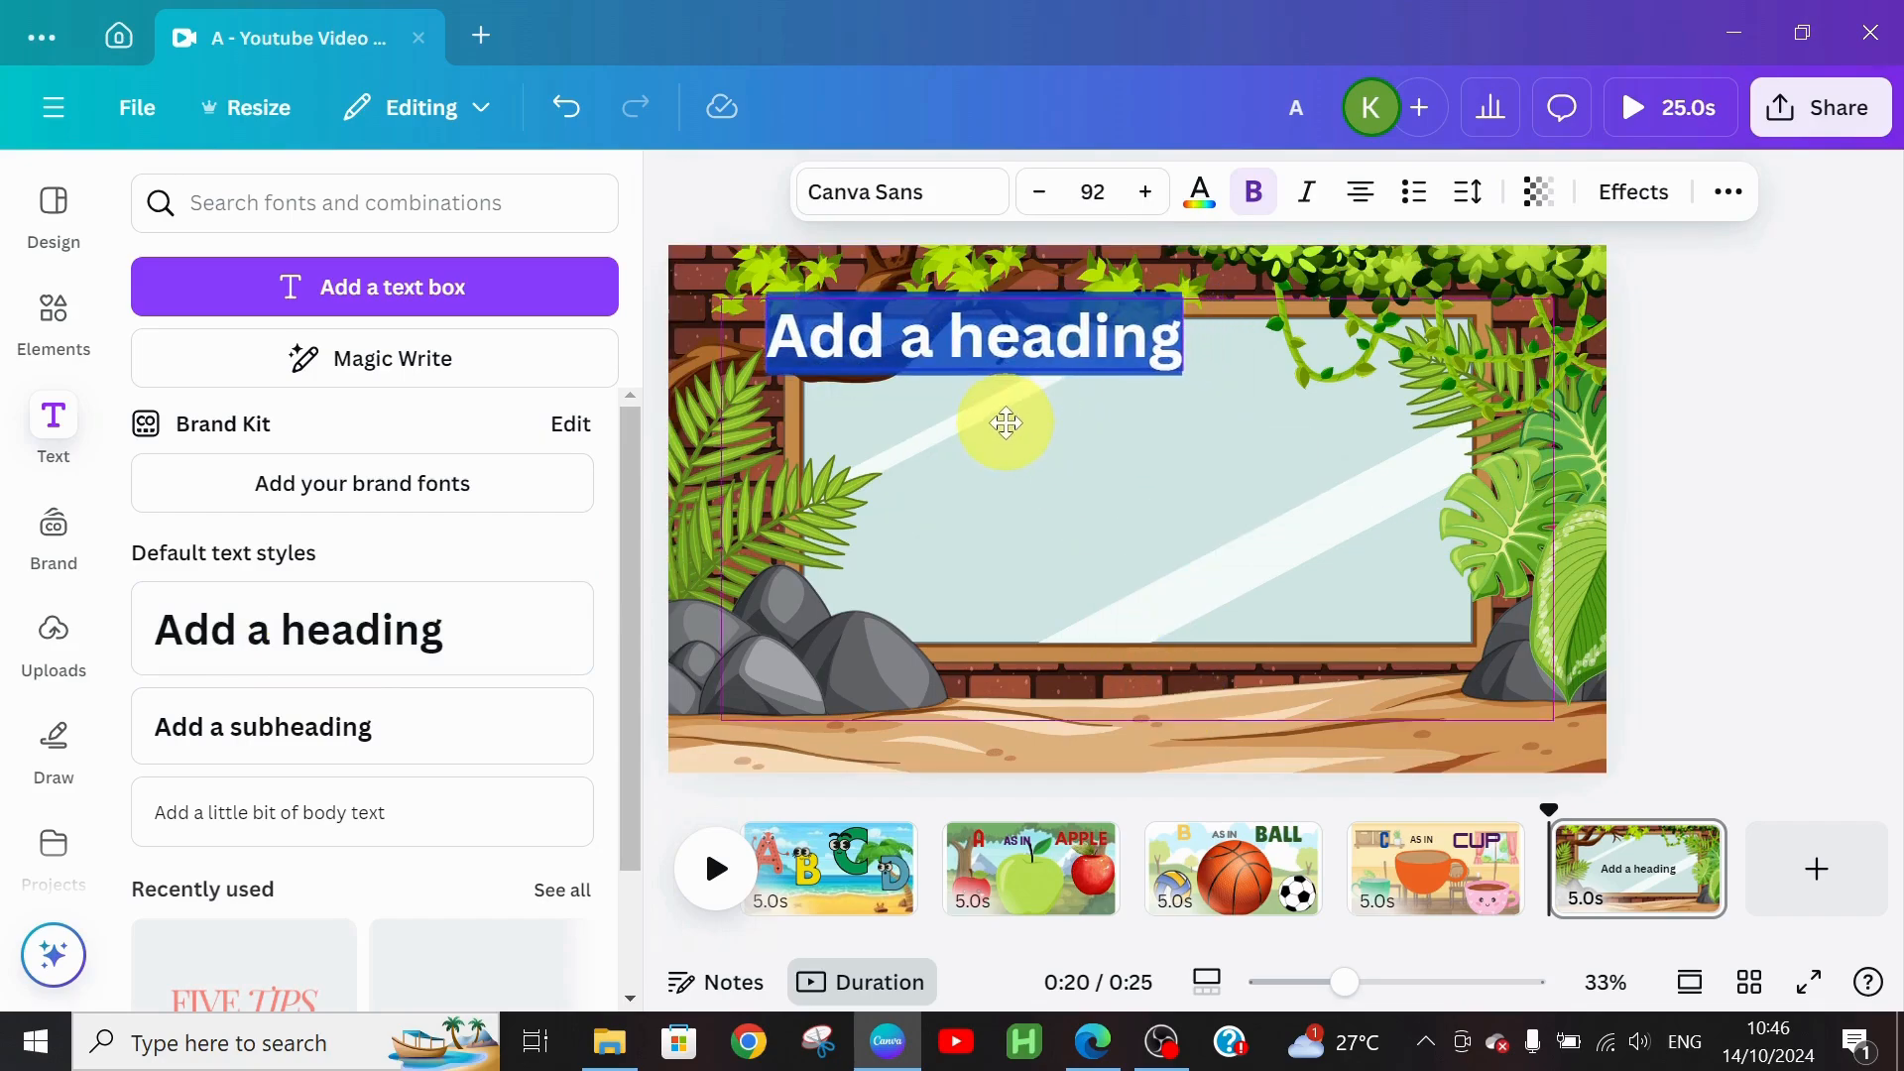
pyautogui.click(386, 632)
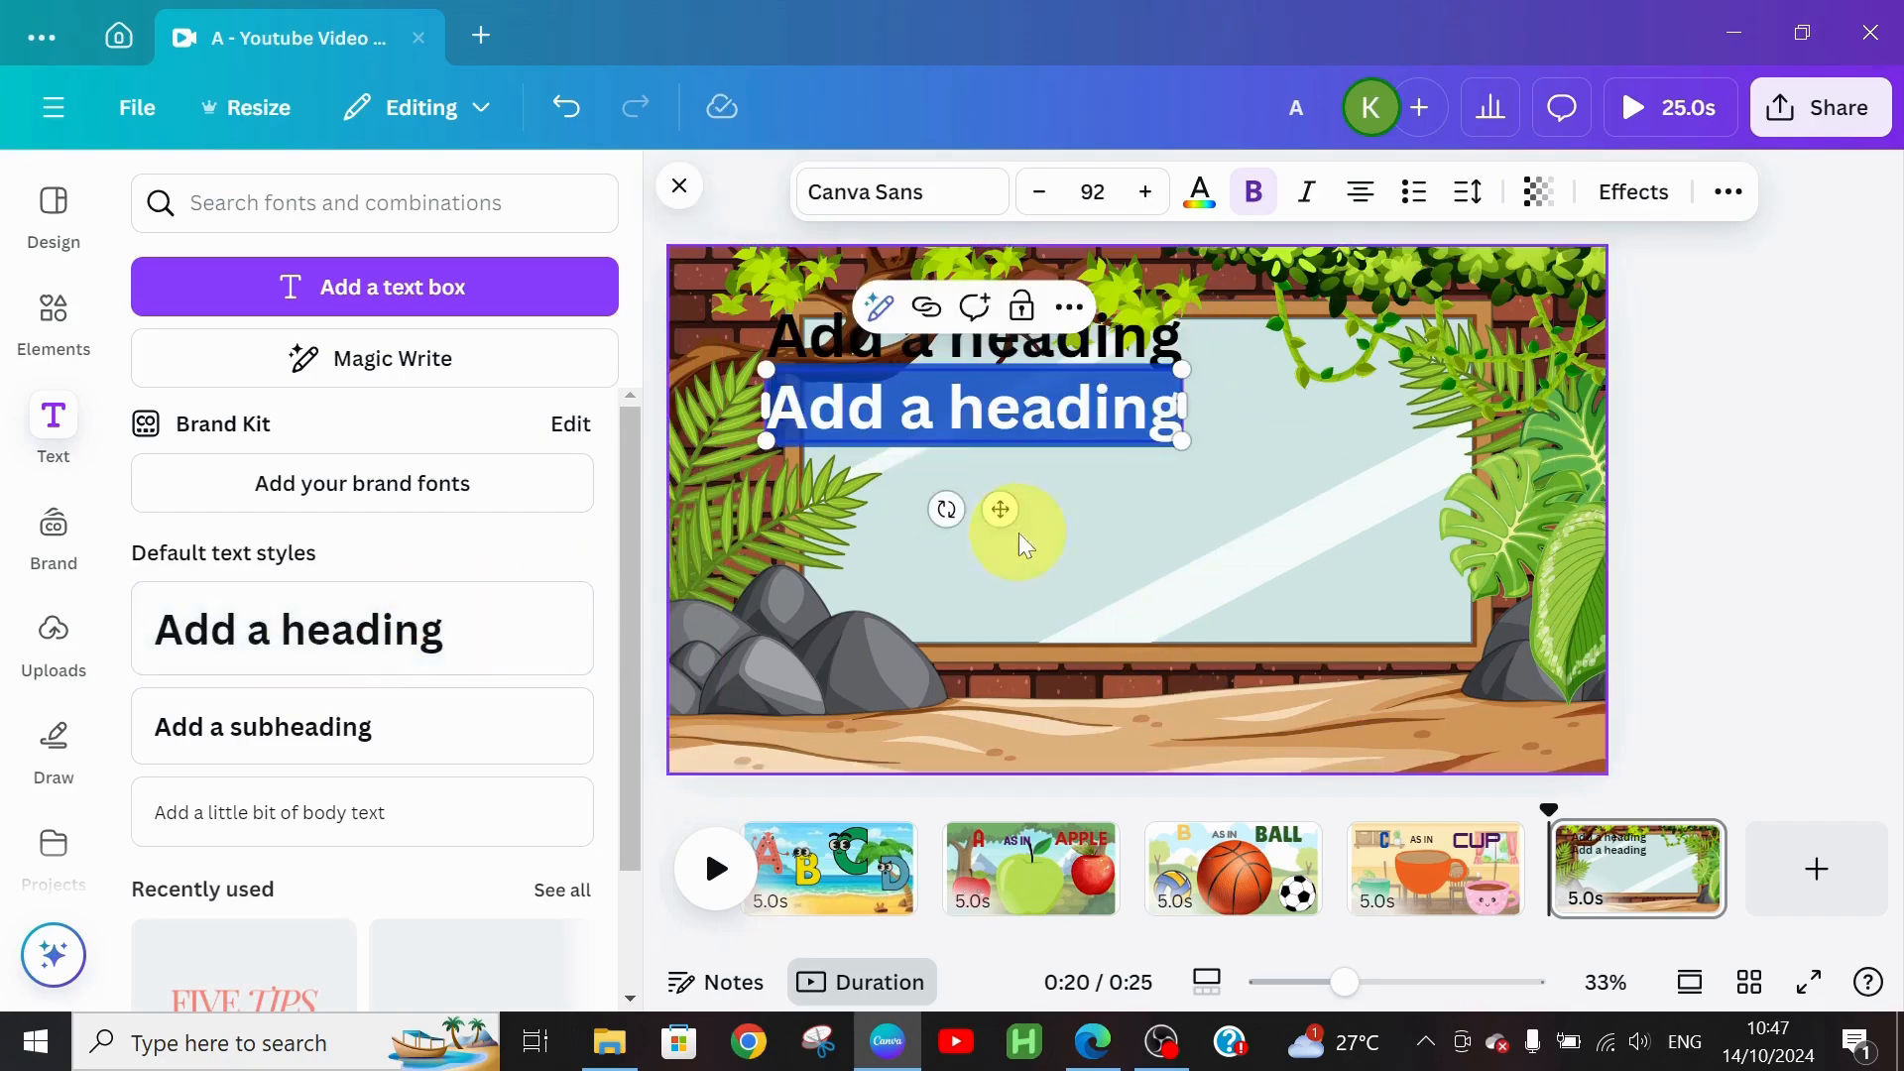
pyautogui.click(307, 629)
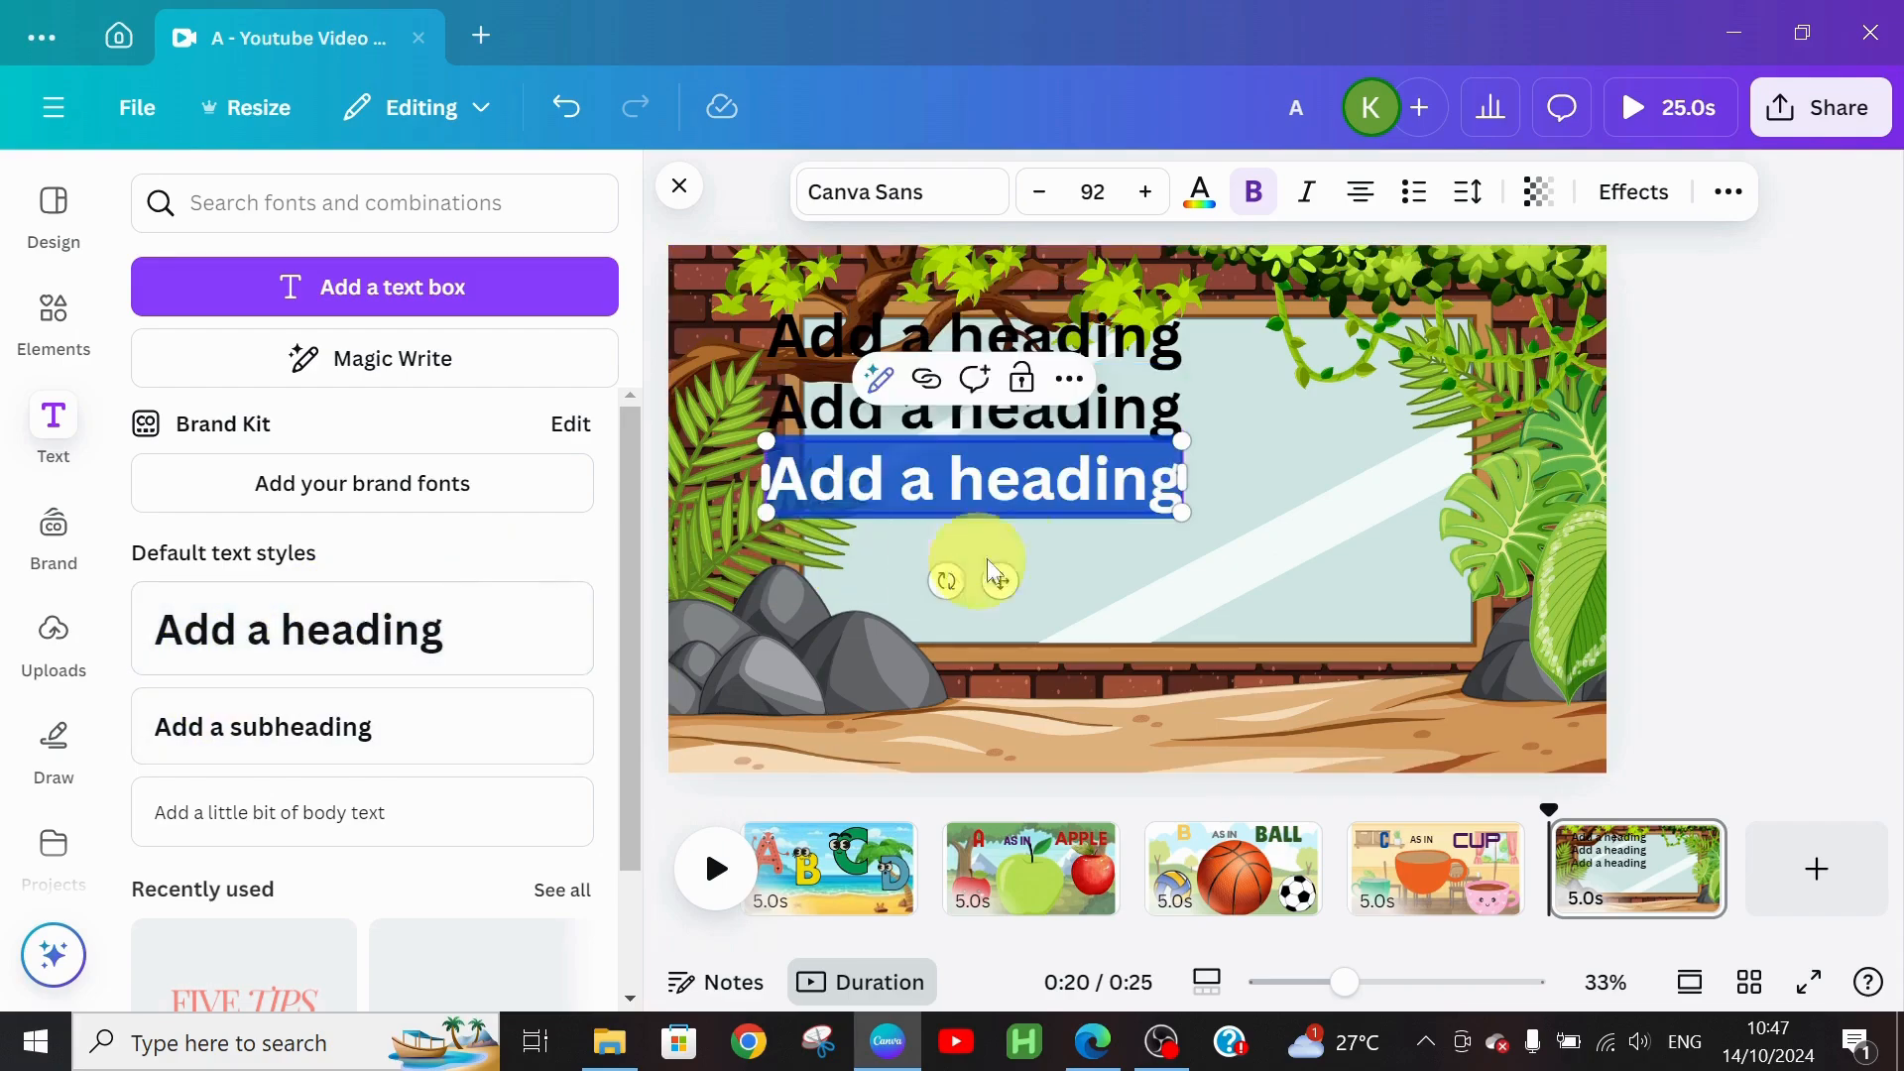
# Step: Replace the three heading texts, from top to bottom, with "D", "AS IN" and "DOG"
pyautogui.click(1075, 341)
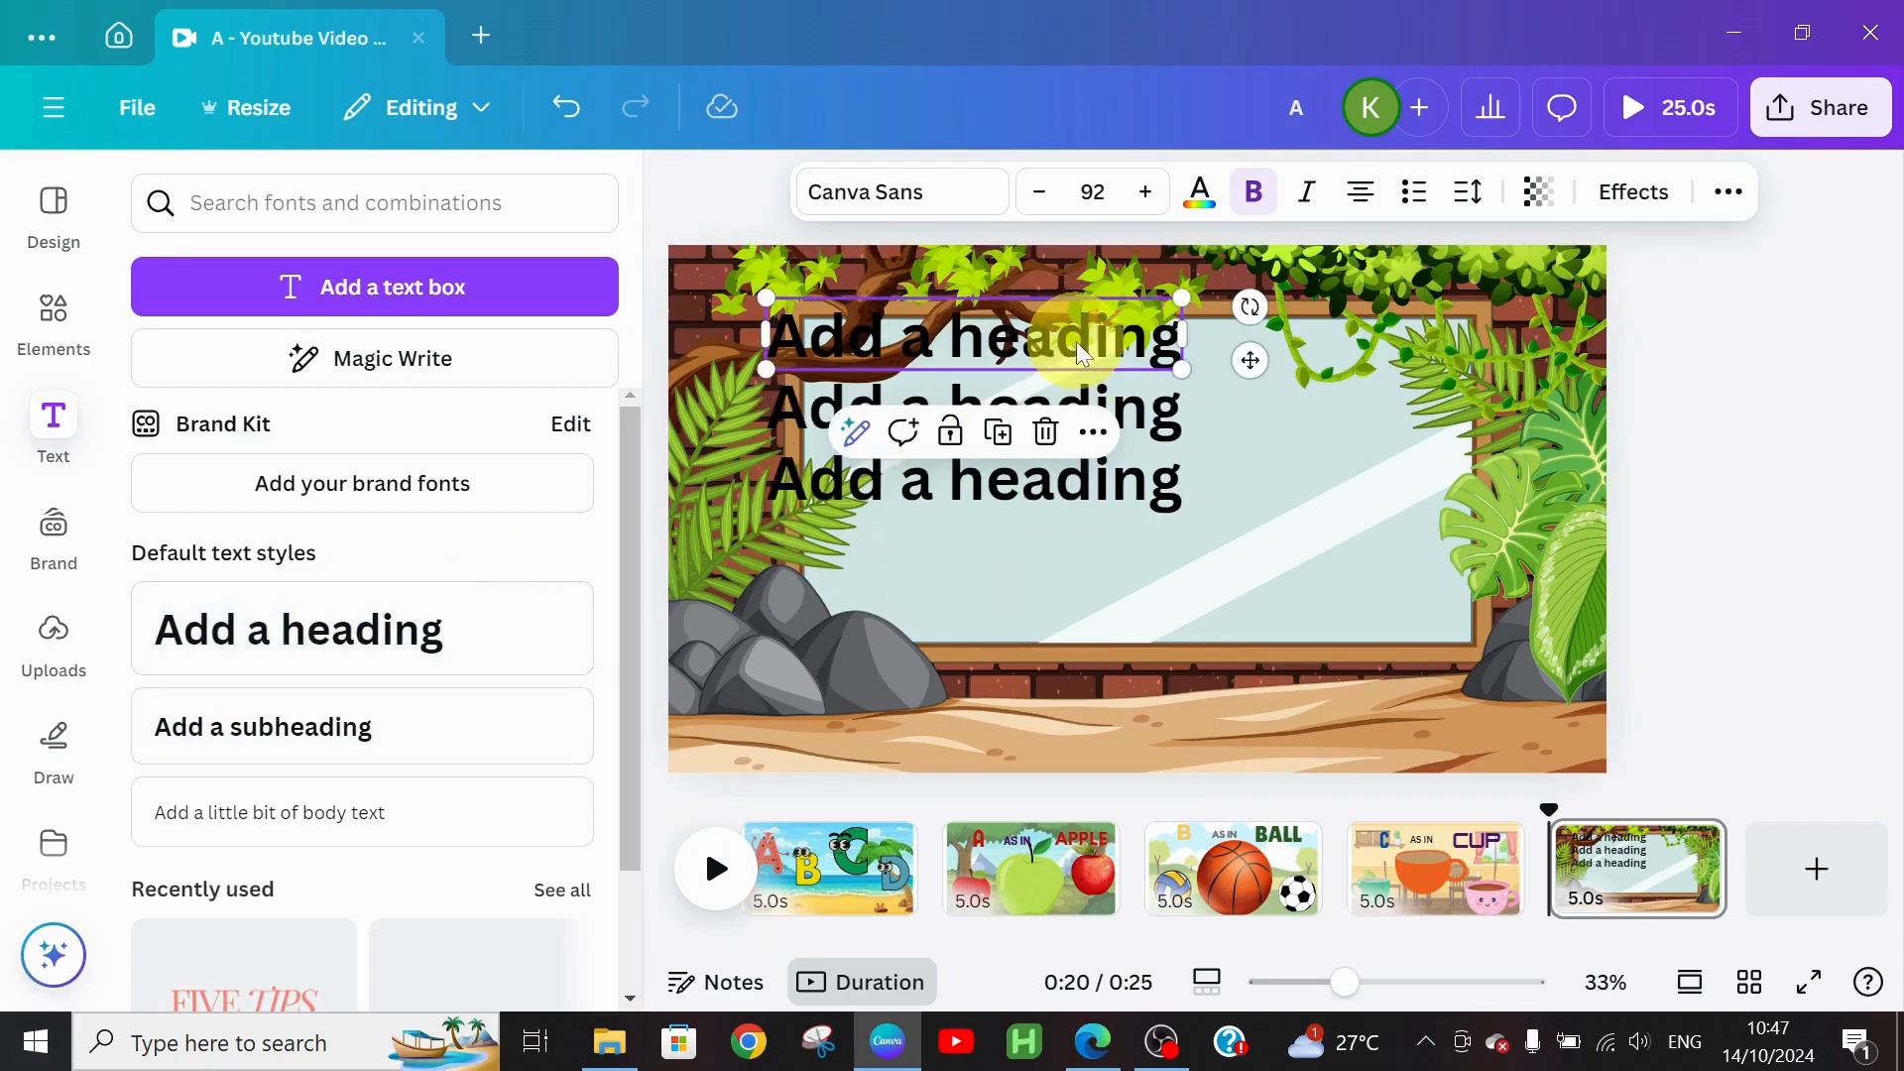
pyautogui.click(1075, 341)
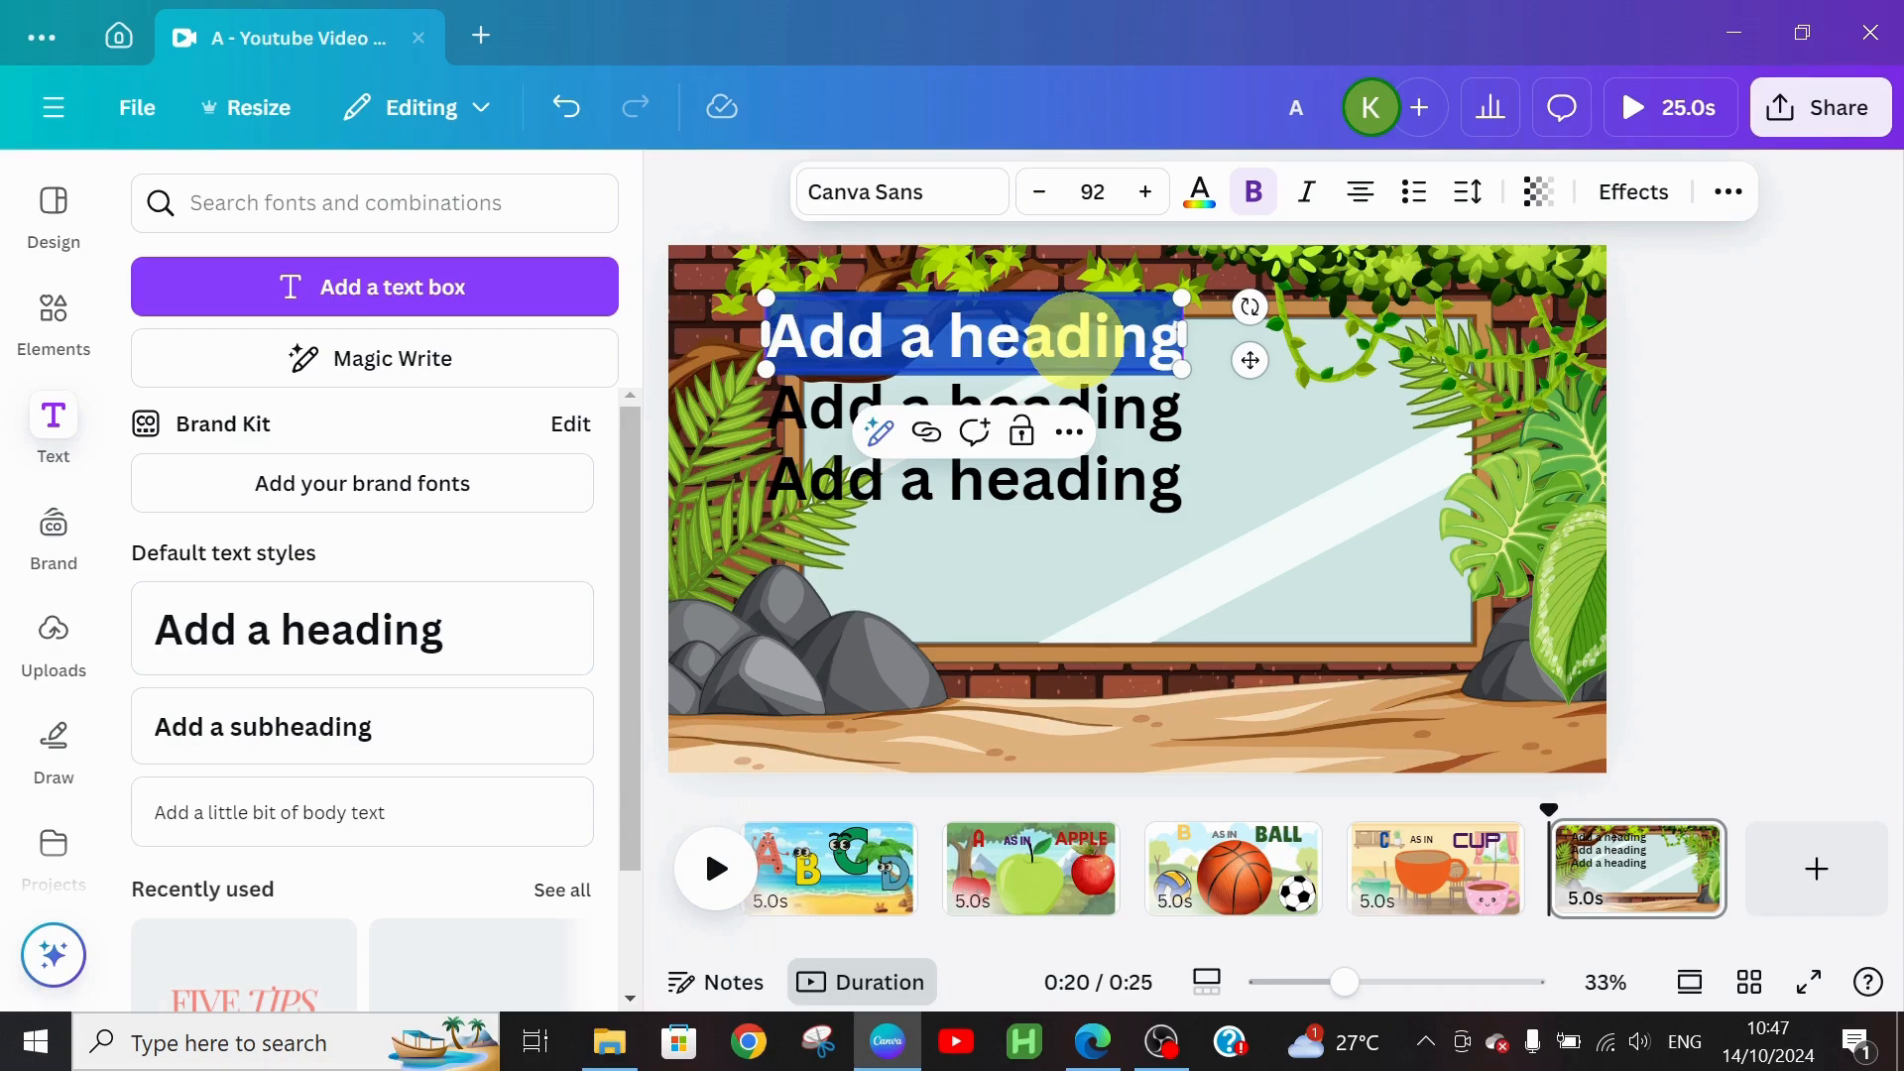
pyautogui.write('D')
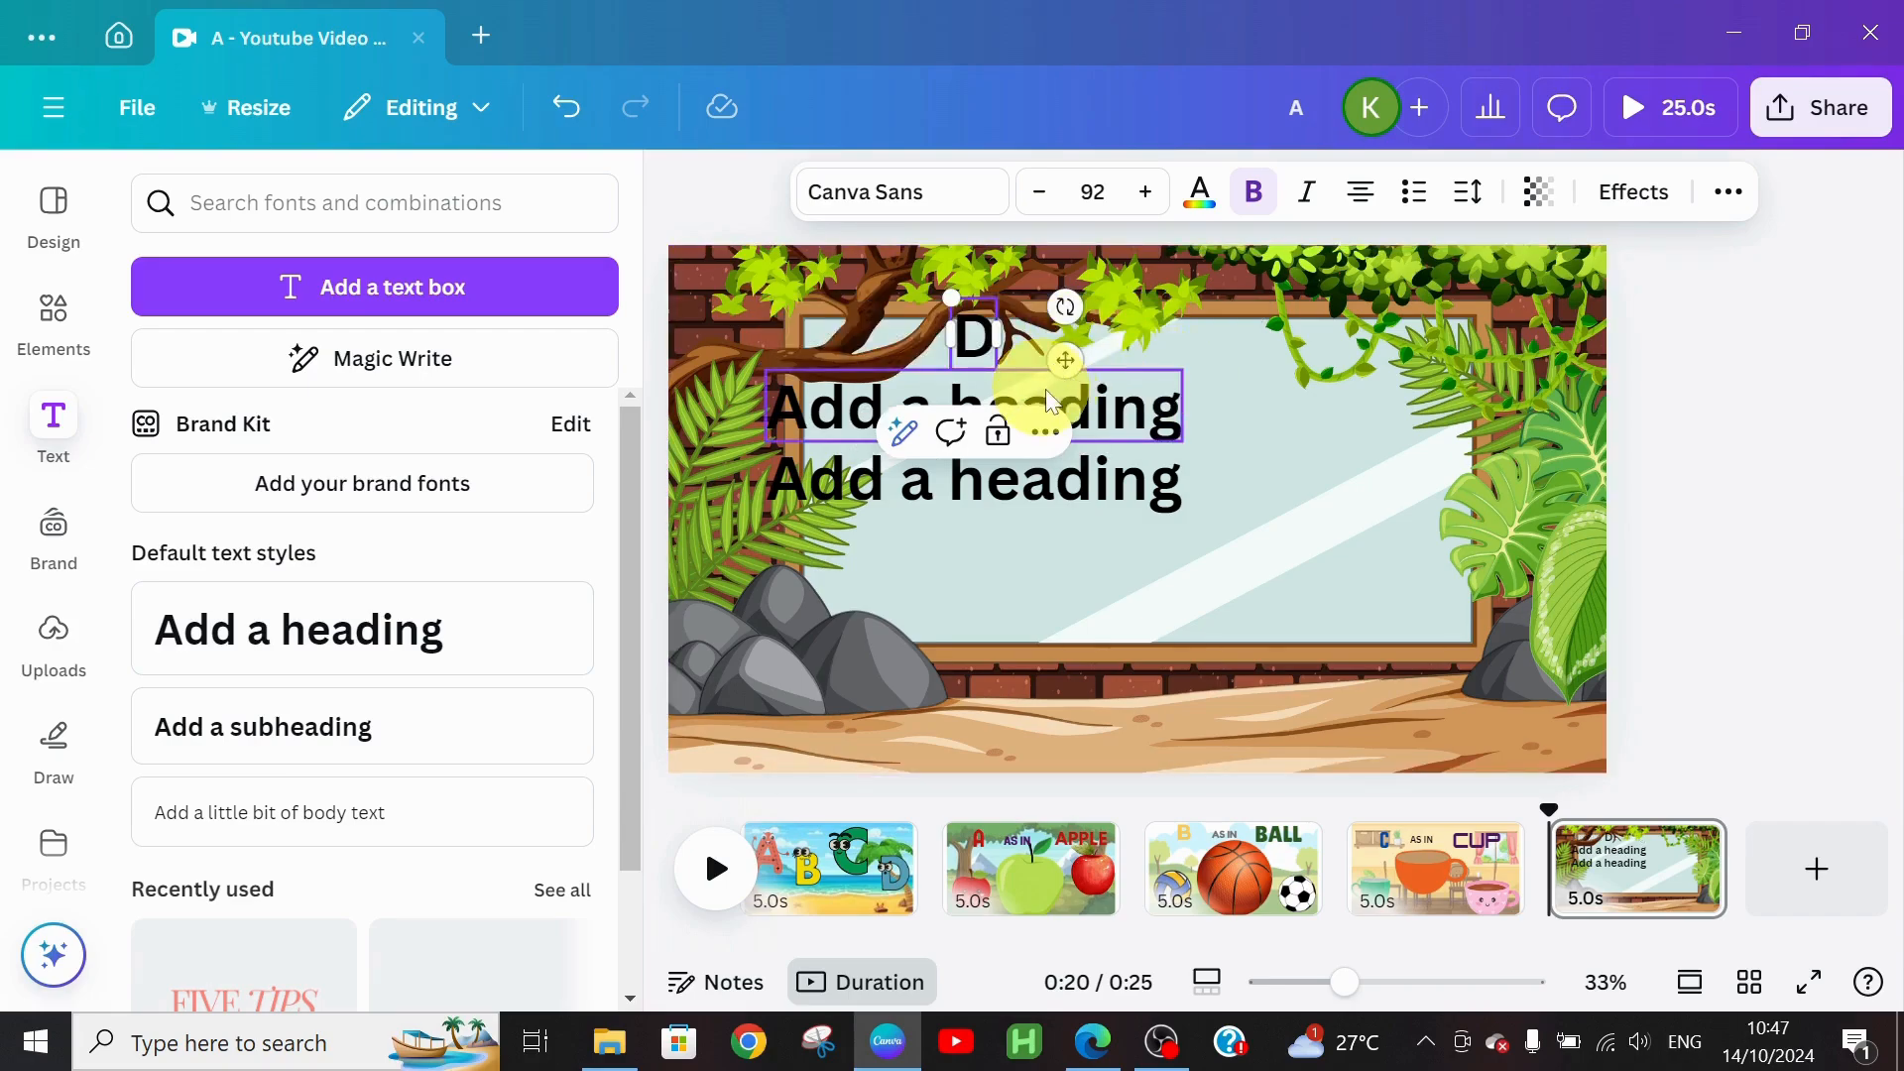
pyautogui.click(1057, 391)
pyautogui.click(1056, 391)
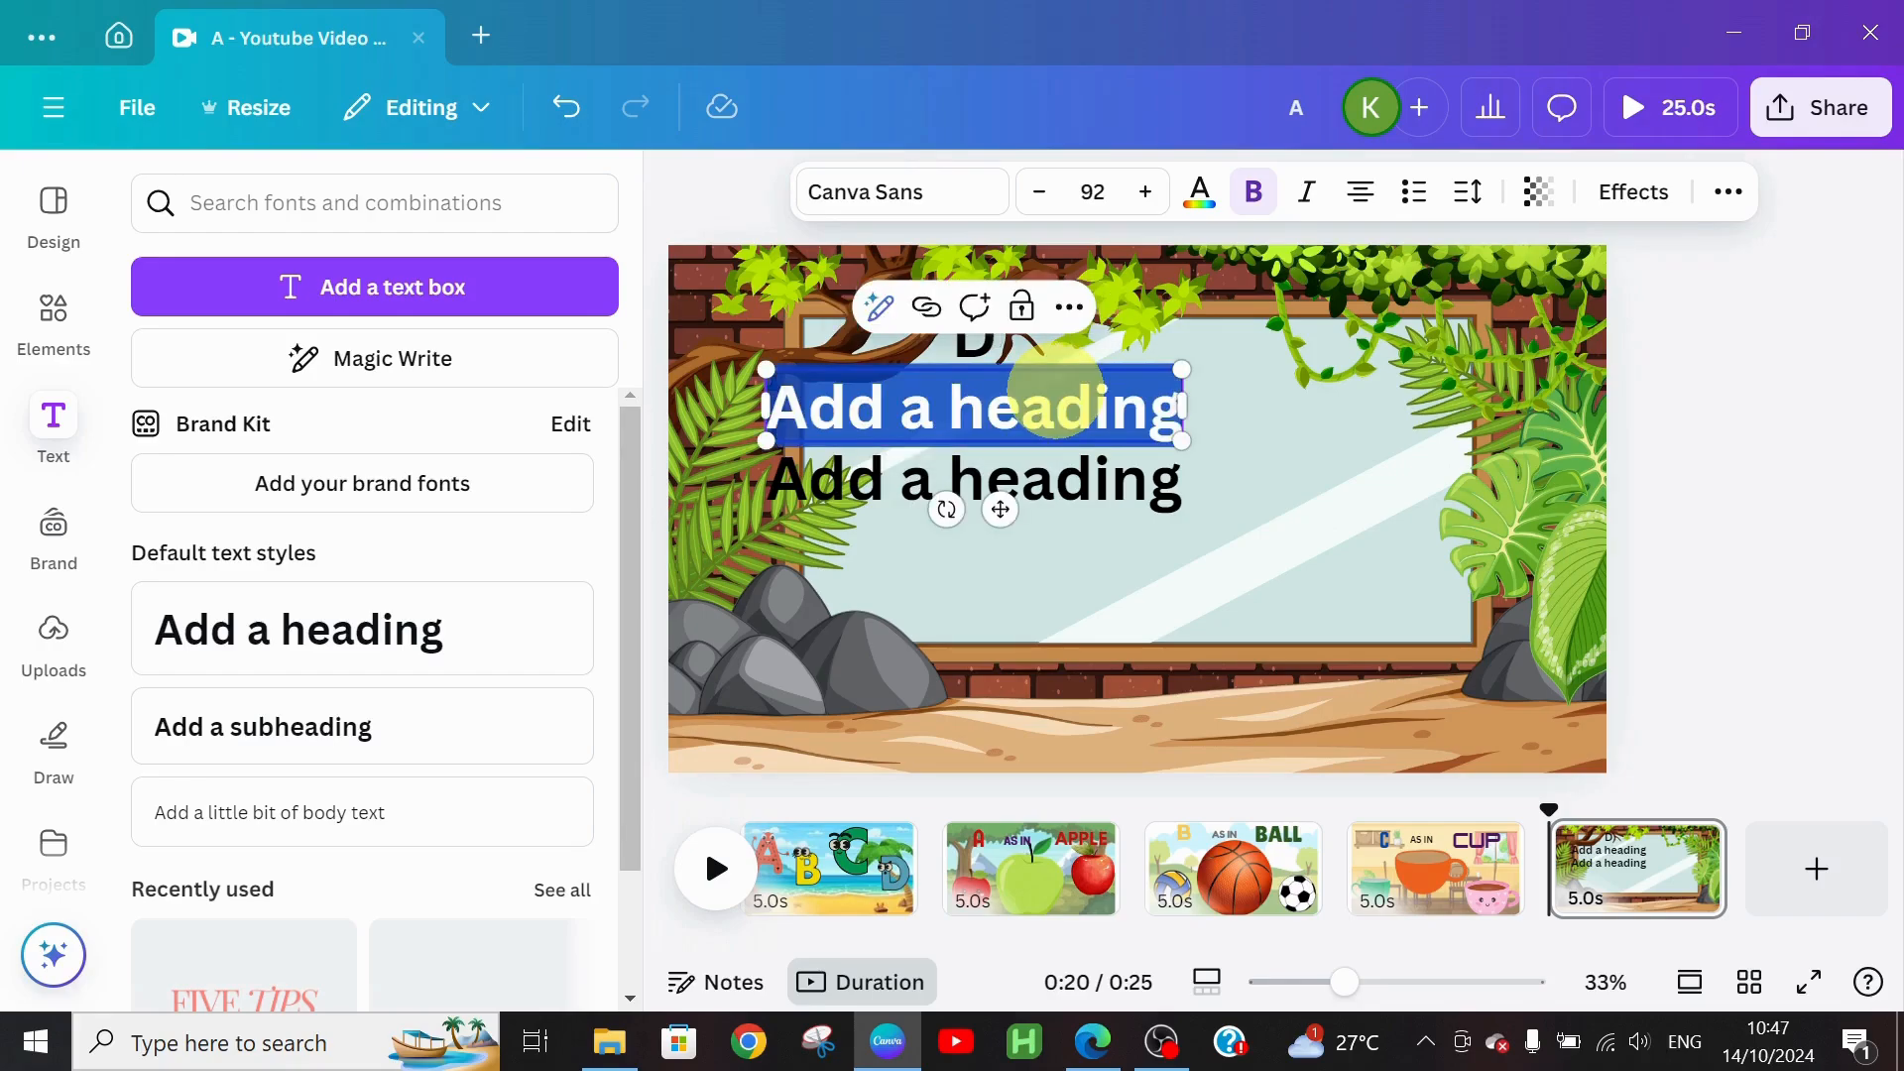
pyautogui.write('AS I')
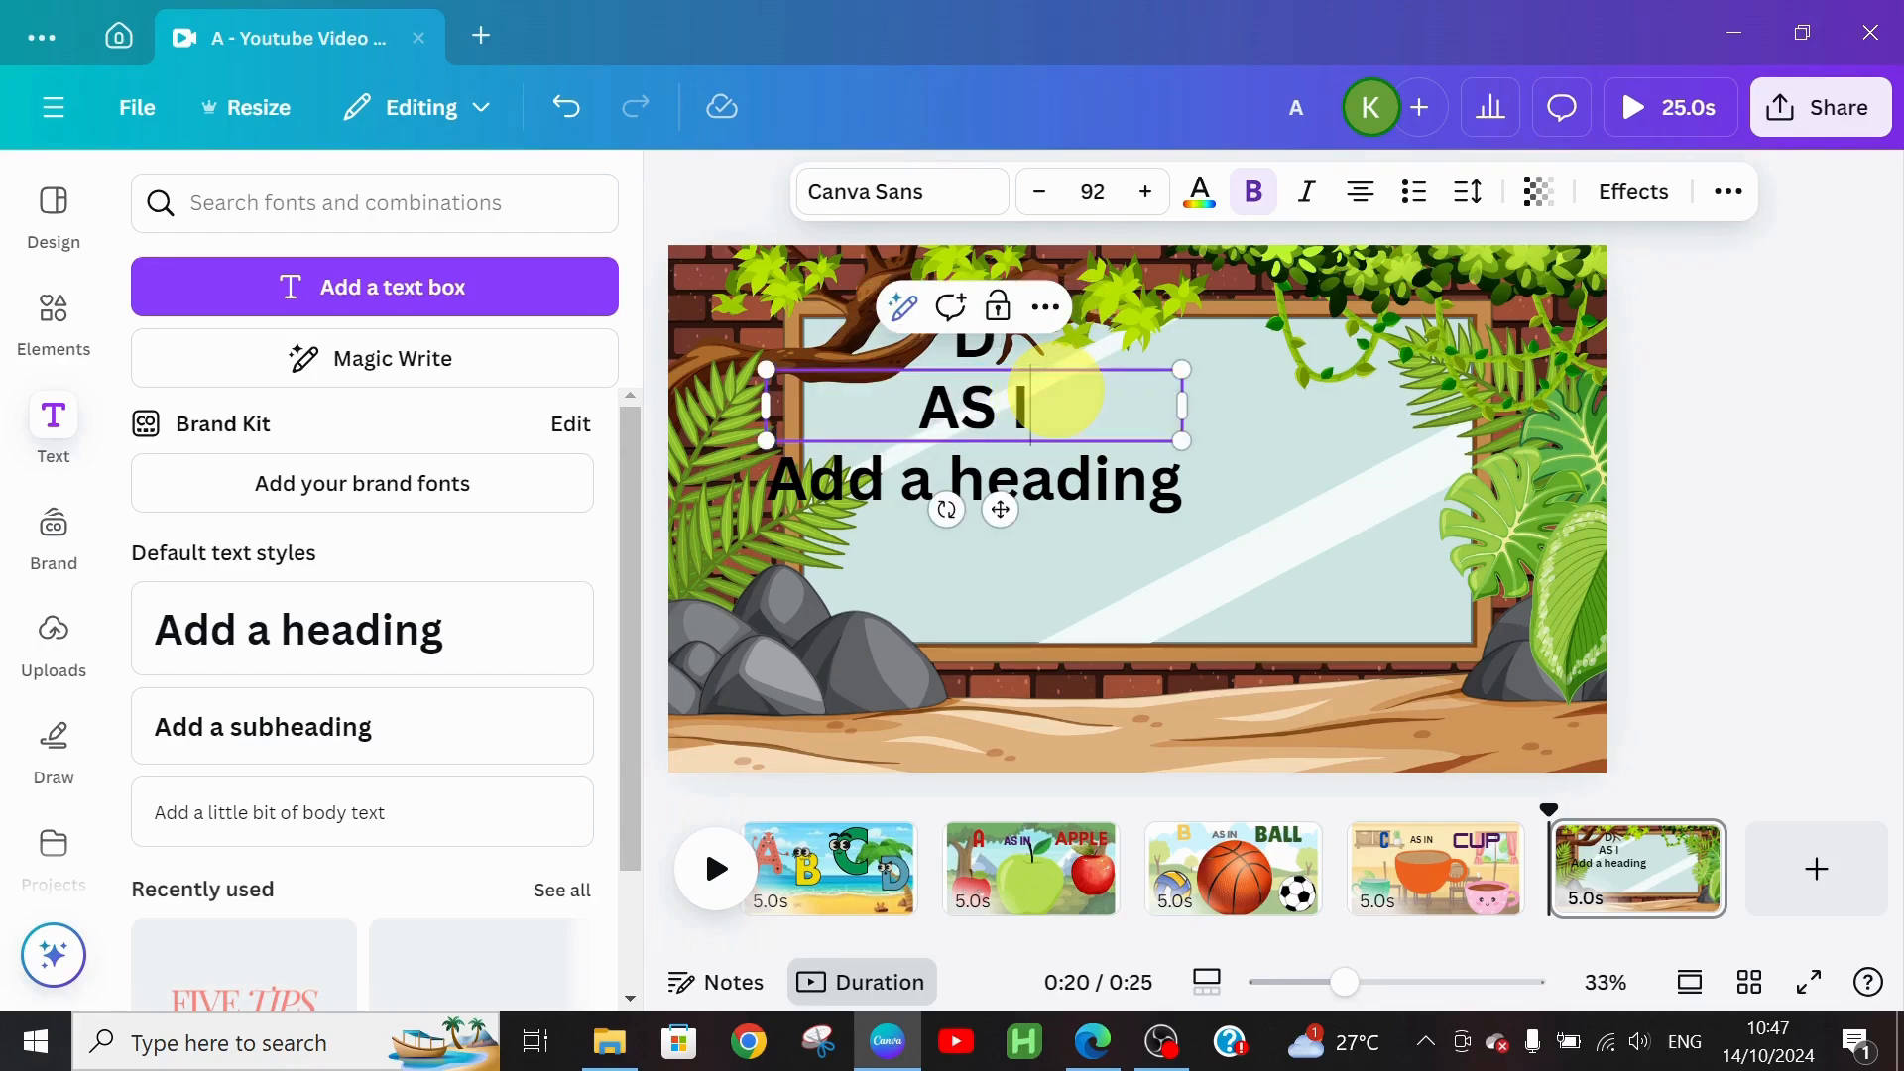
pyautogui.write('N')
pyautogui.click(1009, 476)
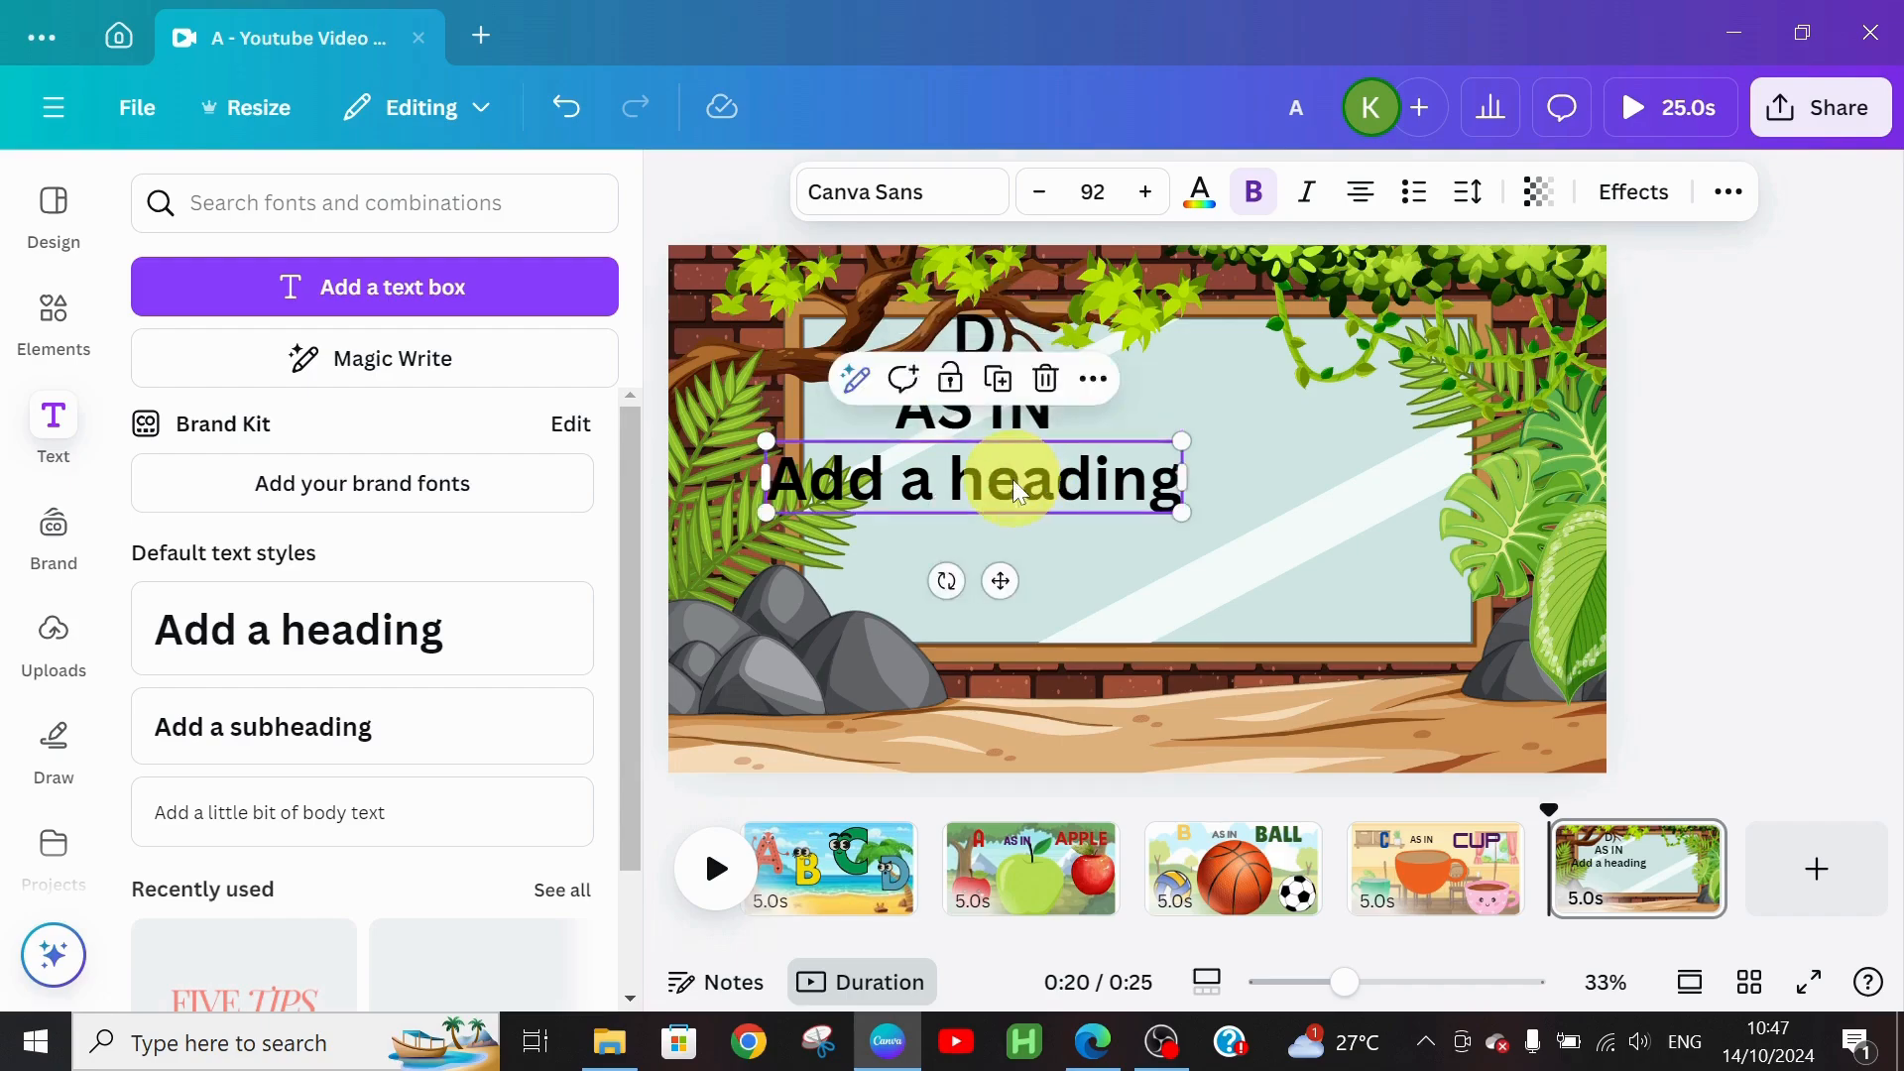
pyautogui.click(1010, 476)
pyautogui.write('DOG')
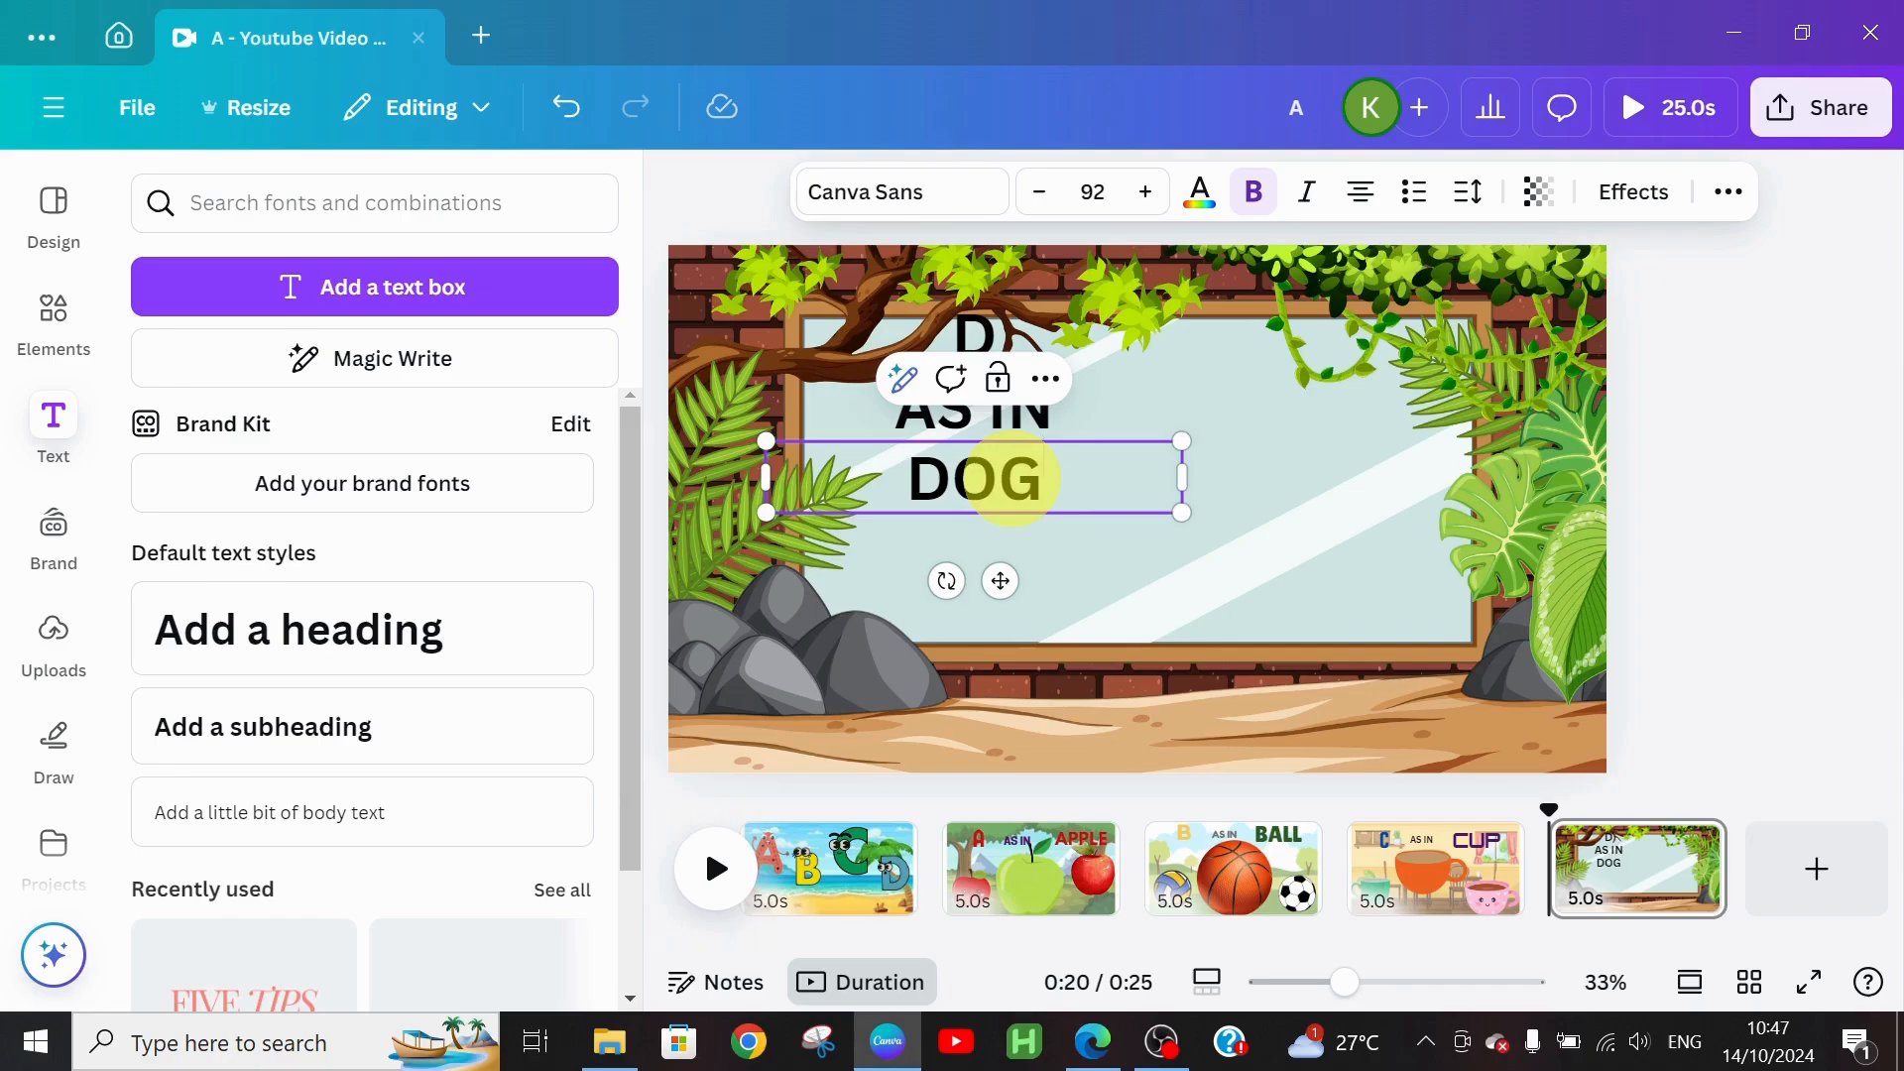
# Step: Set the transparency of the zoo background image to 54
pyautogui.click(1289, 397)
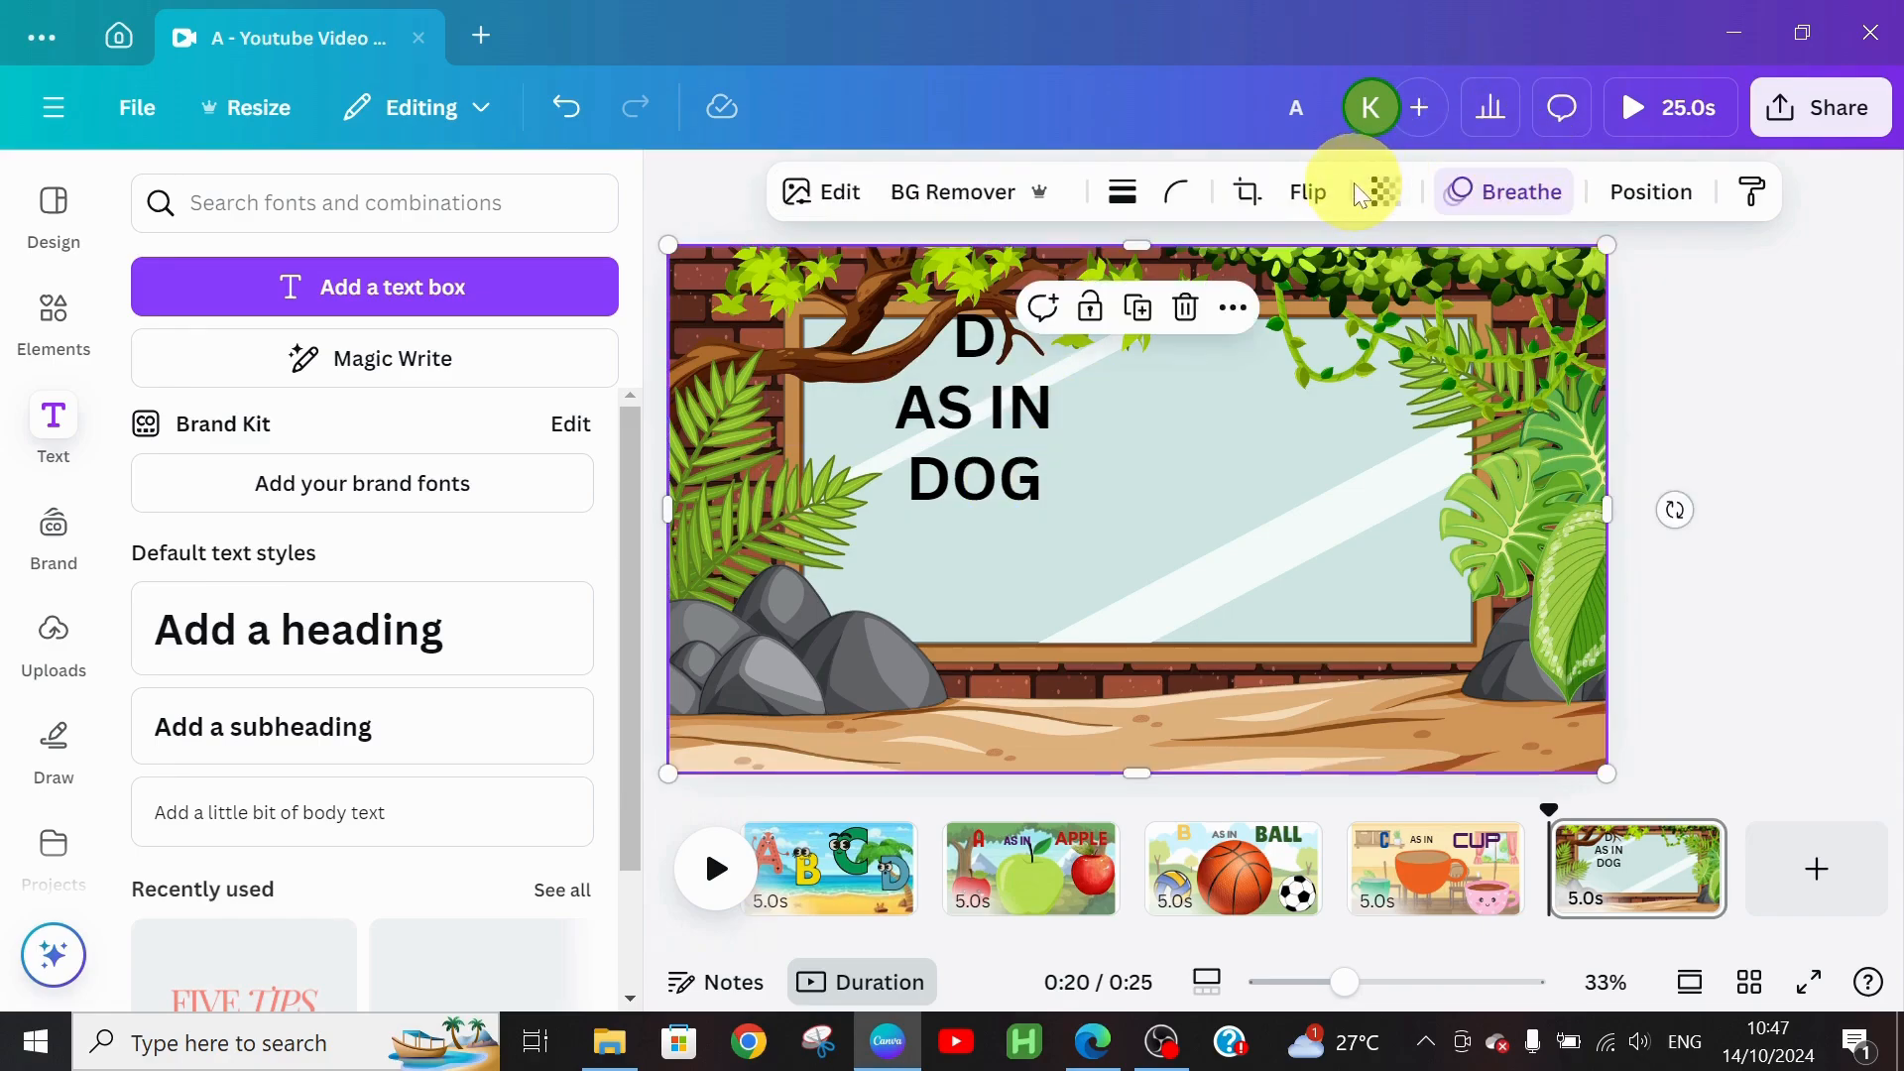
pyautogui.click(1385, 191)
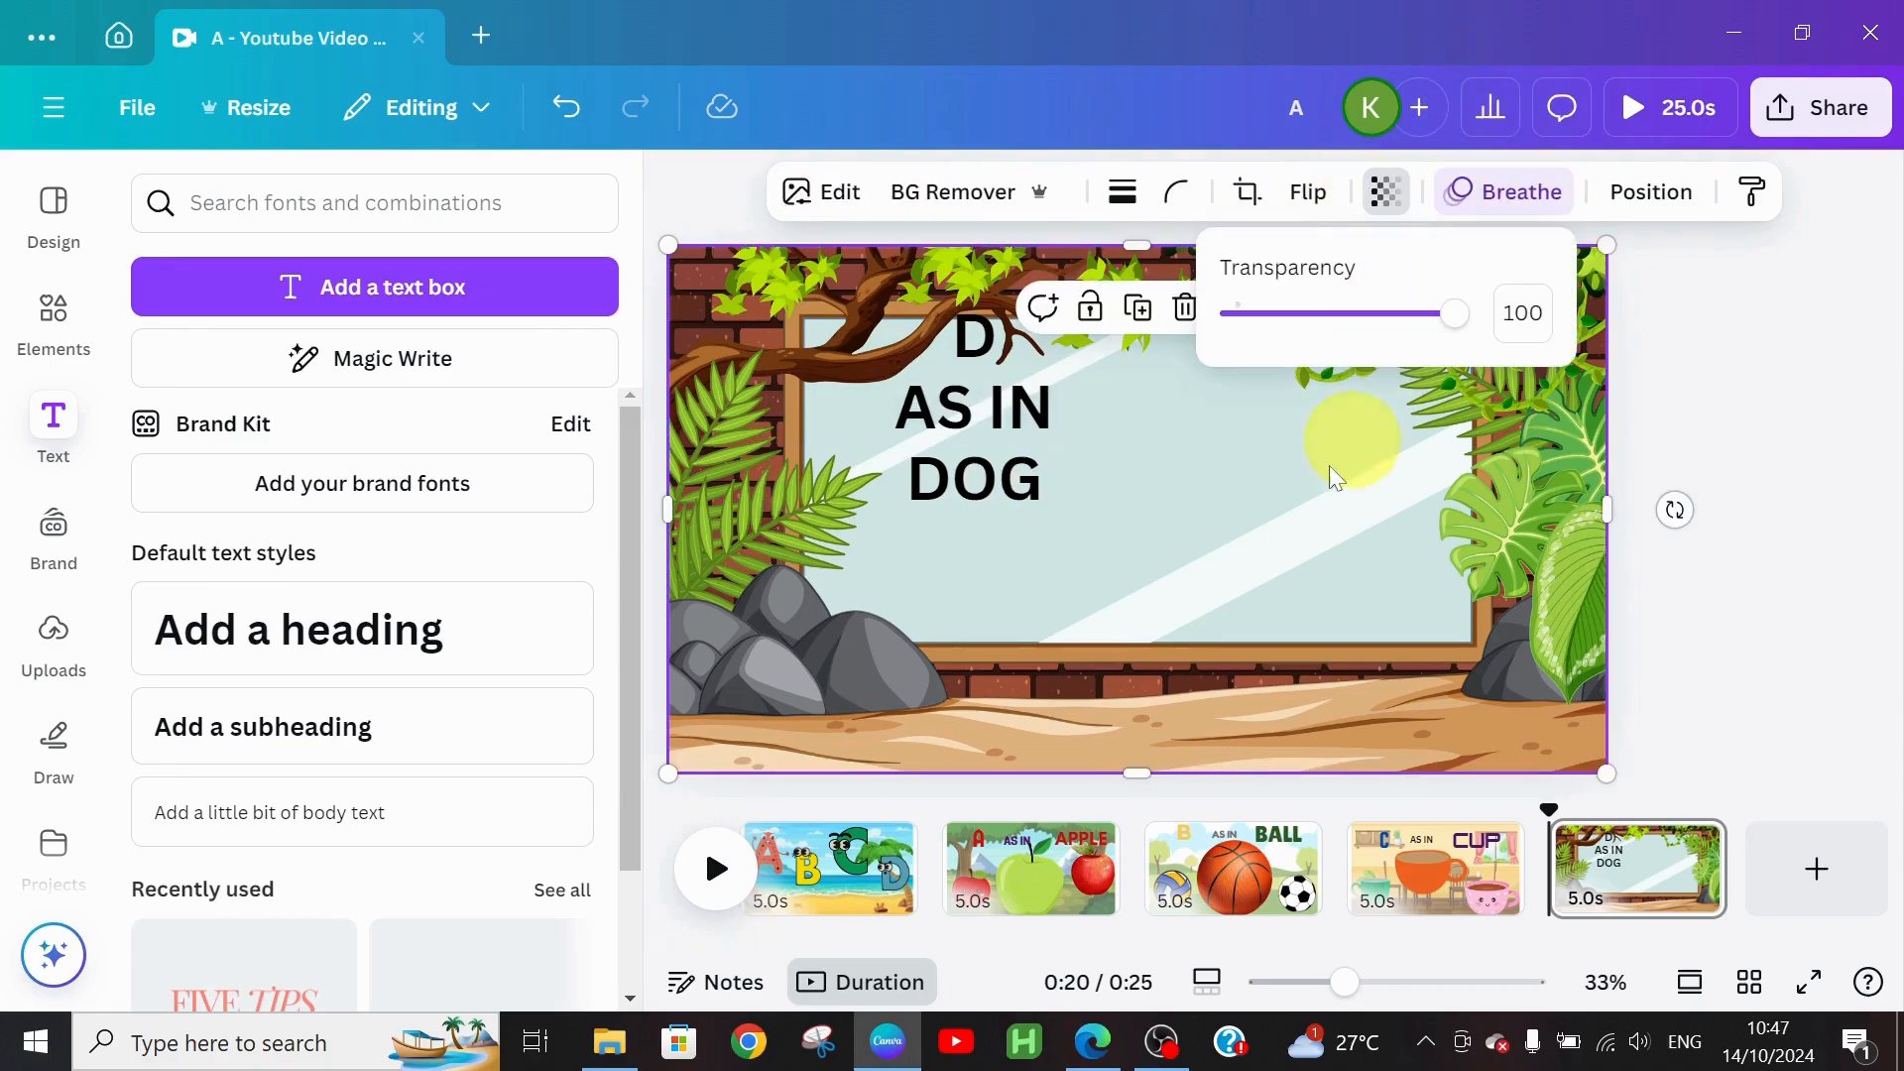
pyautogui.click(1356, 316)
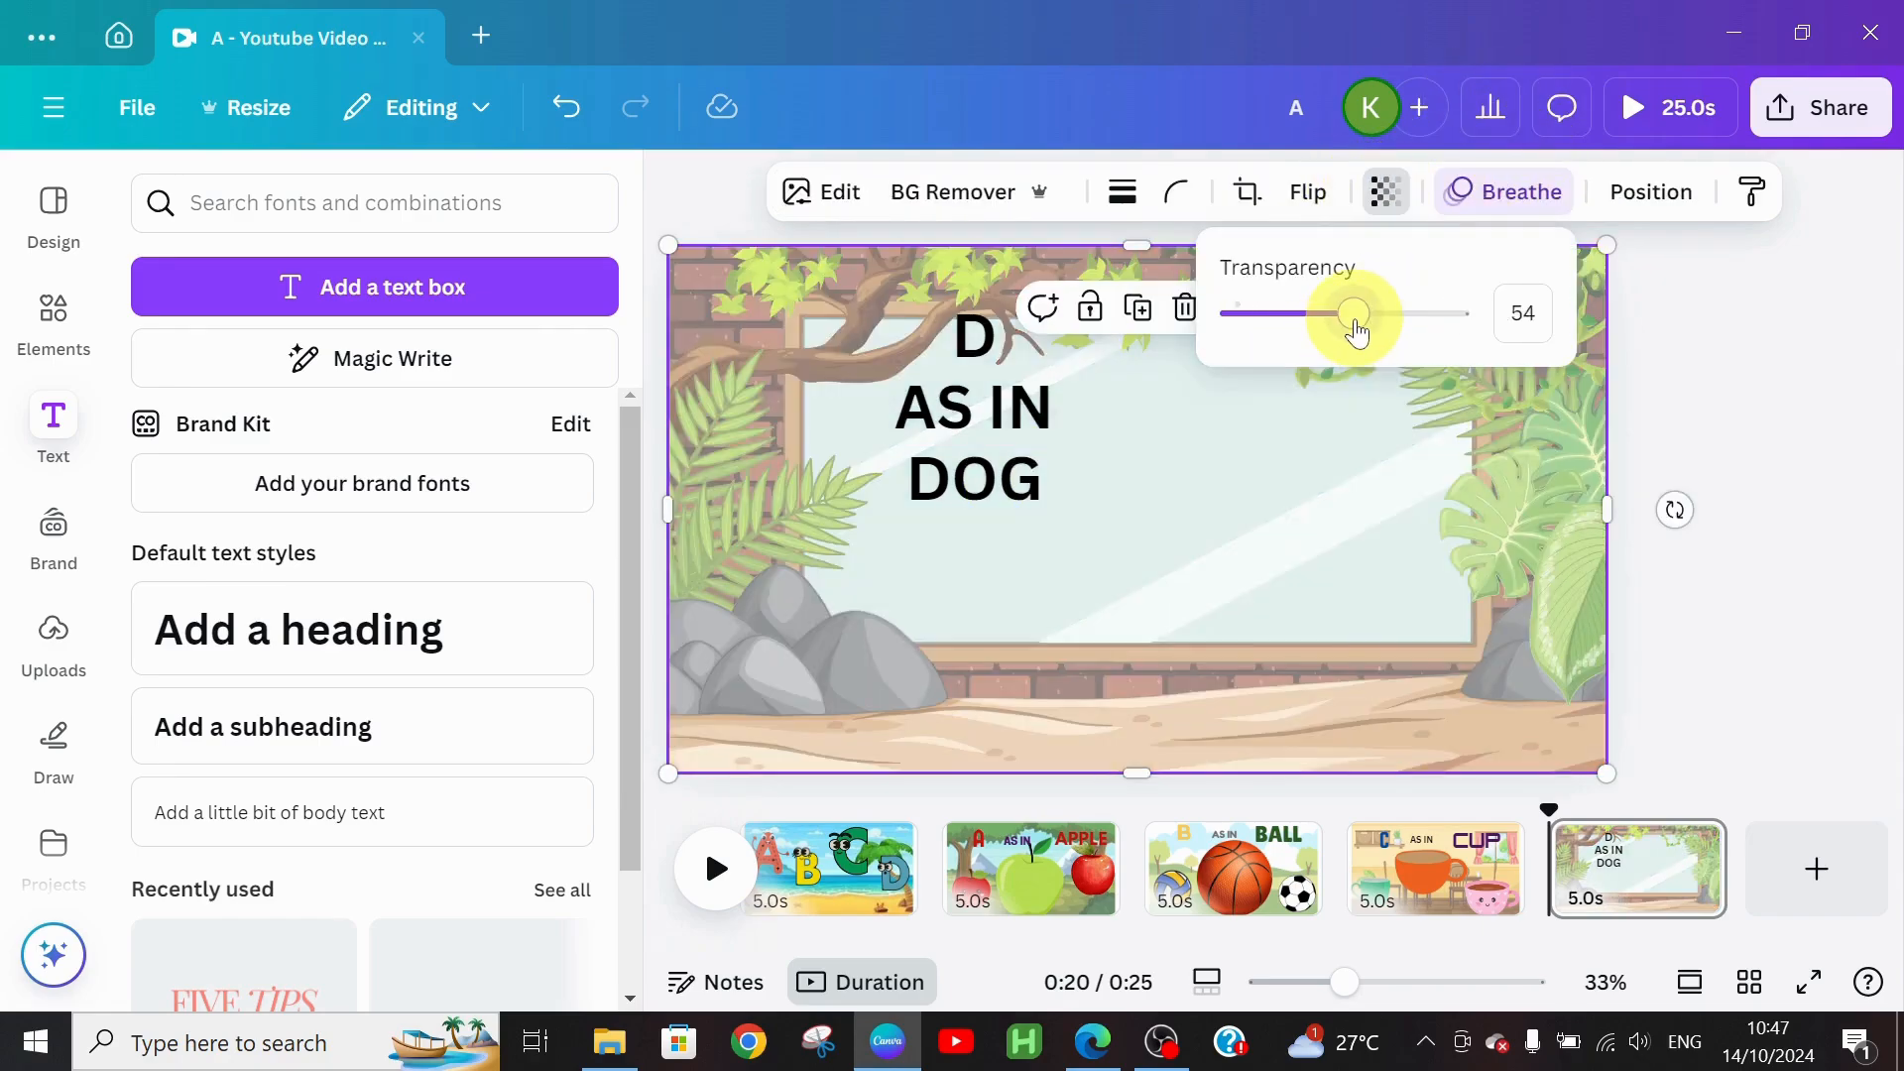
# Step: Change the letter D to the Fabrica font and enlarge it to size 157
pyautogui.click(987, 344)
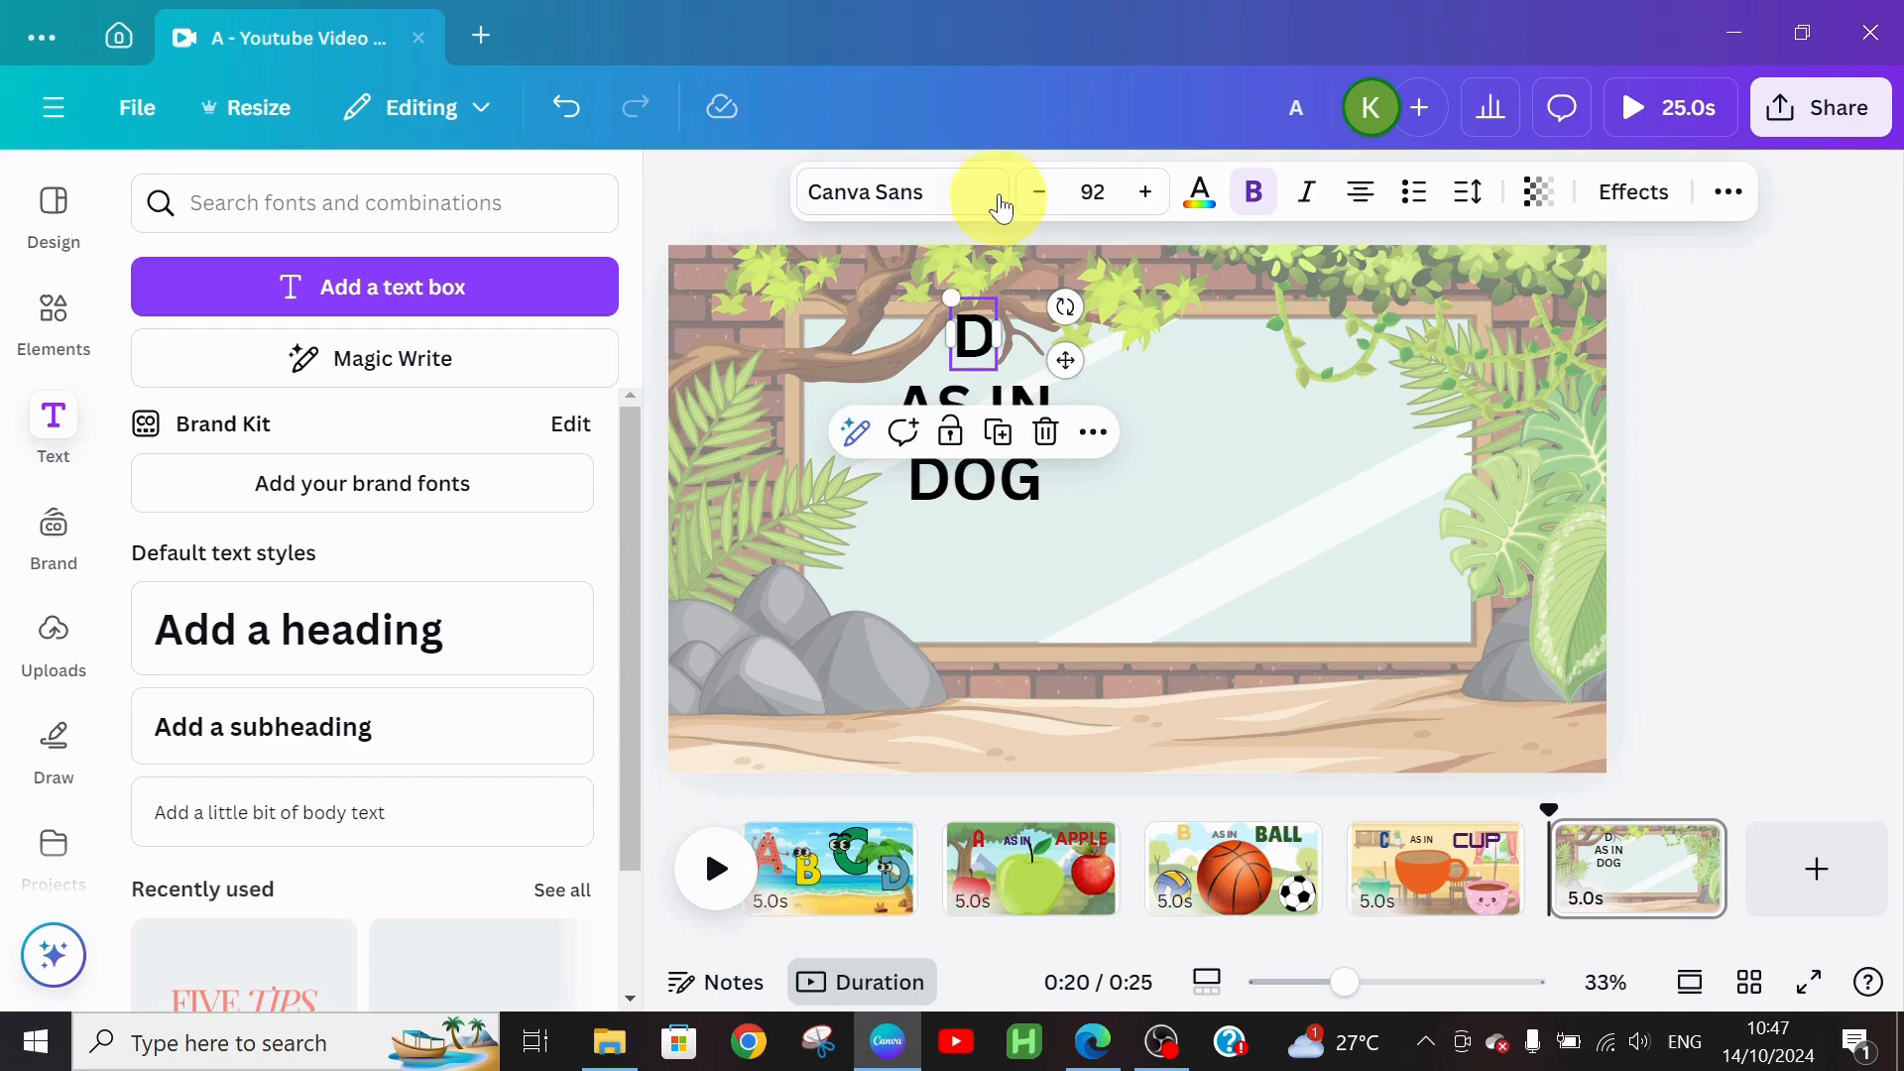
pyautogui.click(943, 198)
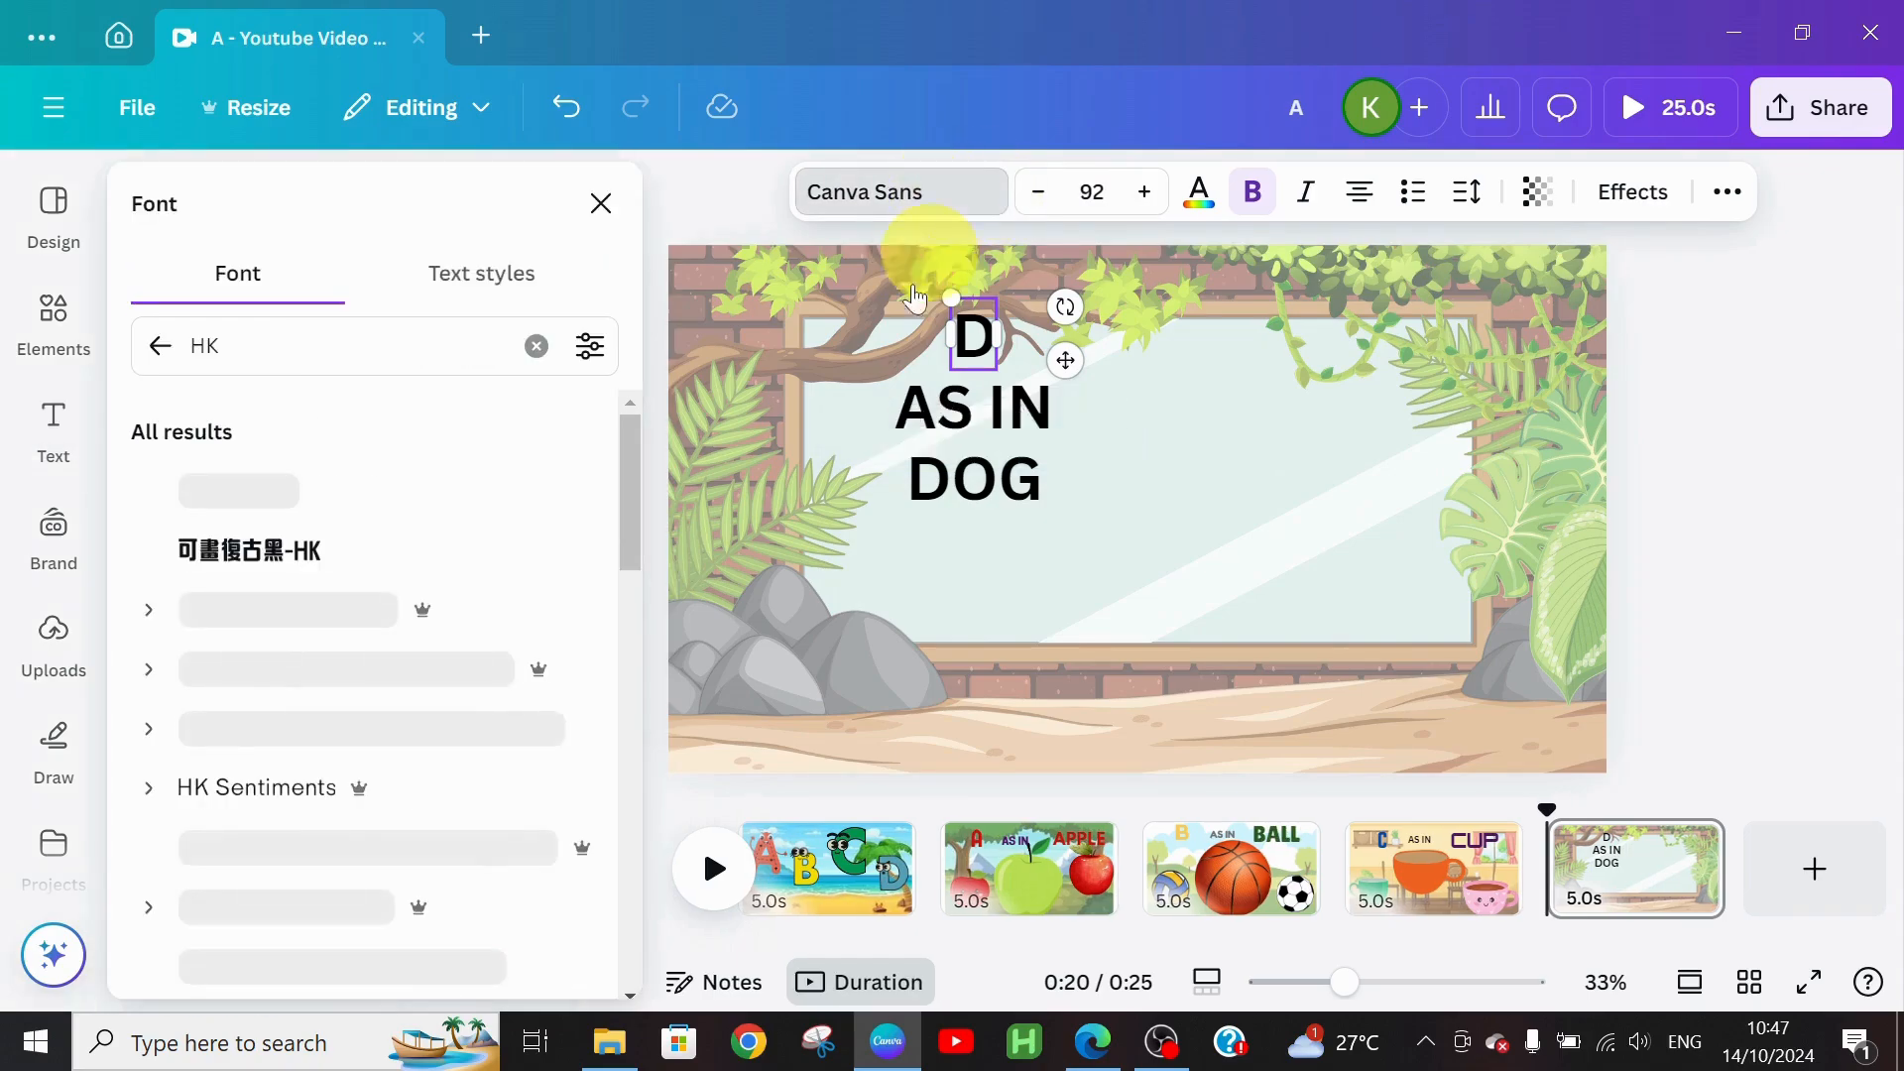
pyautogui.click(535, 345)
pyautogui.write('FABRICA')
pyautogui.click(277, 491)
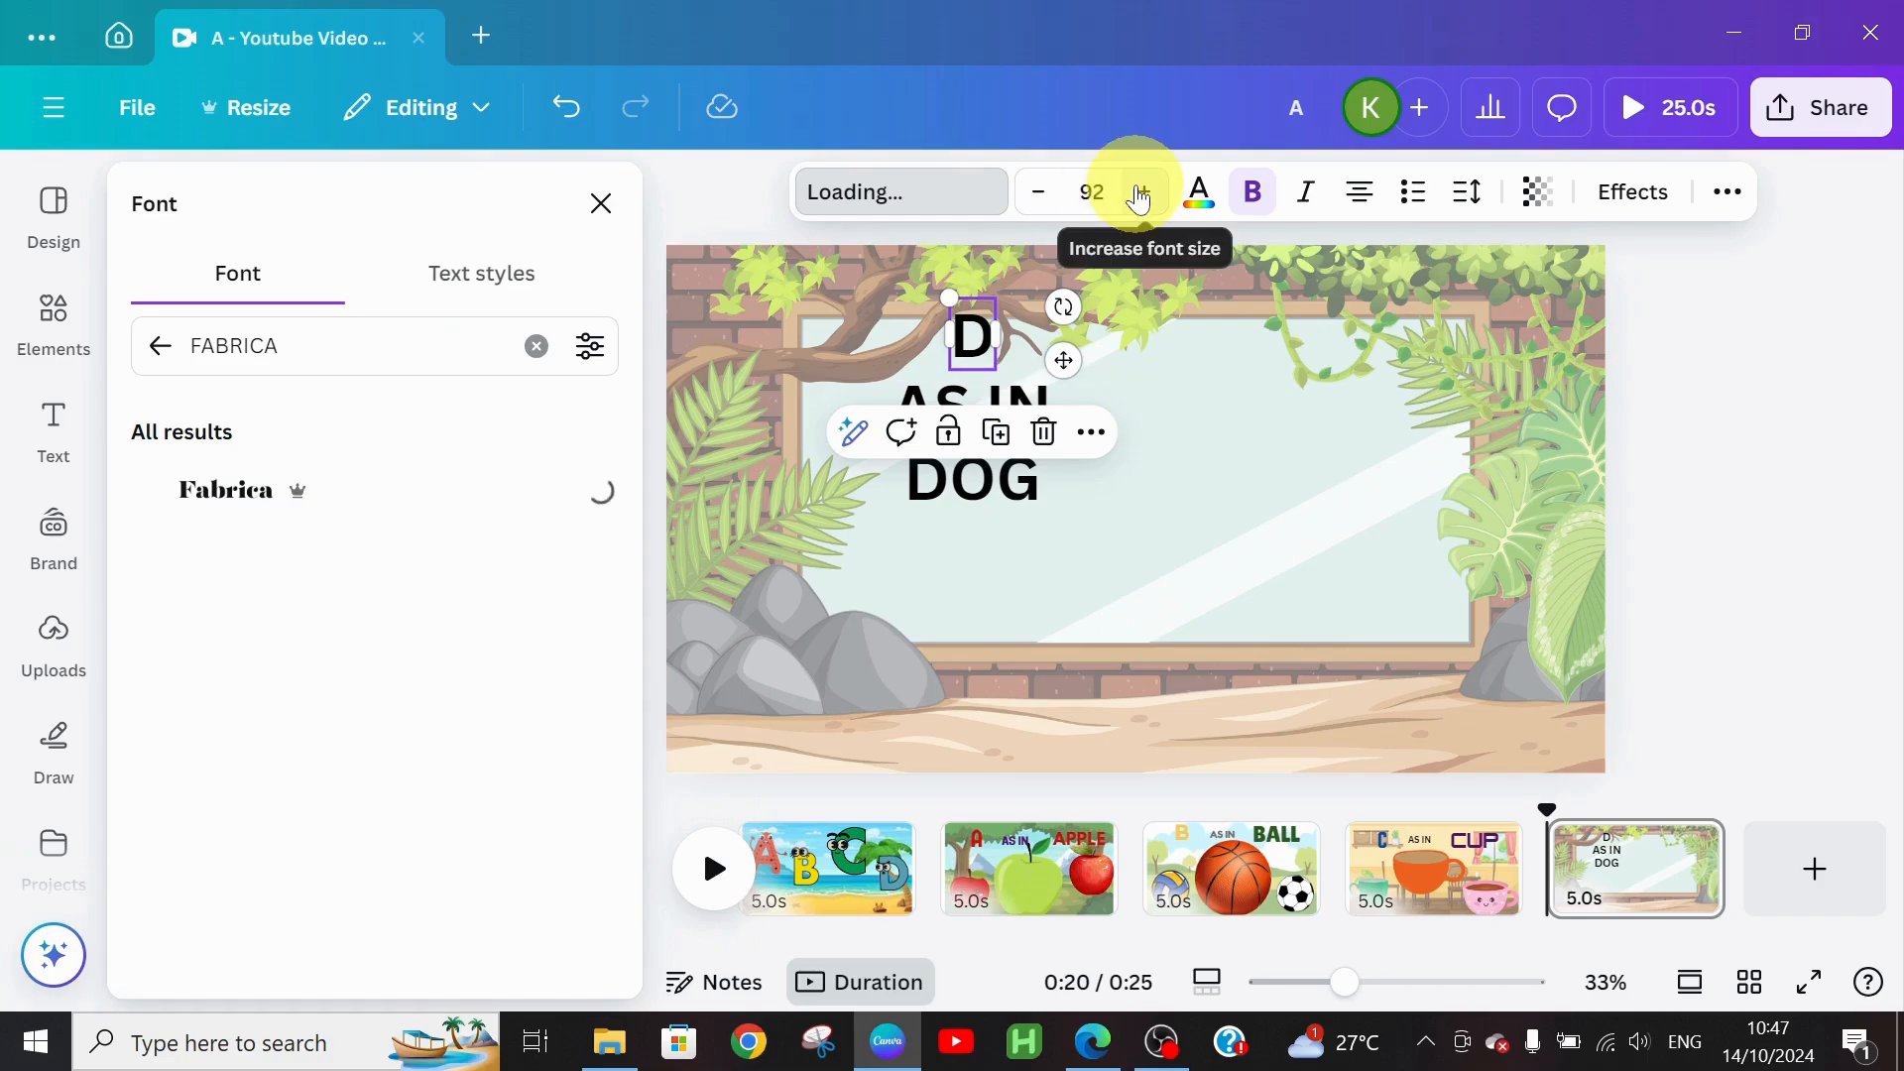
pyautogui.click(1051, 206)
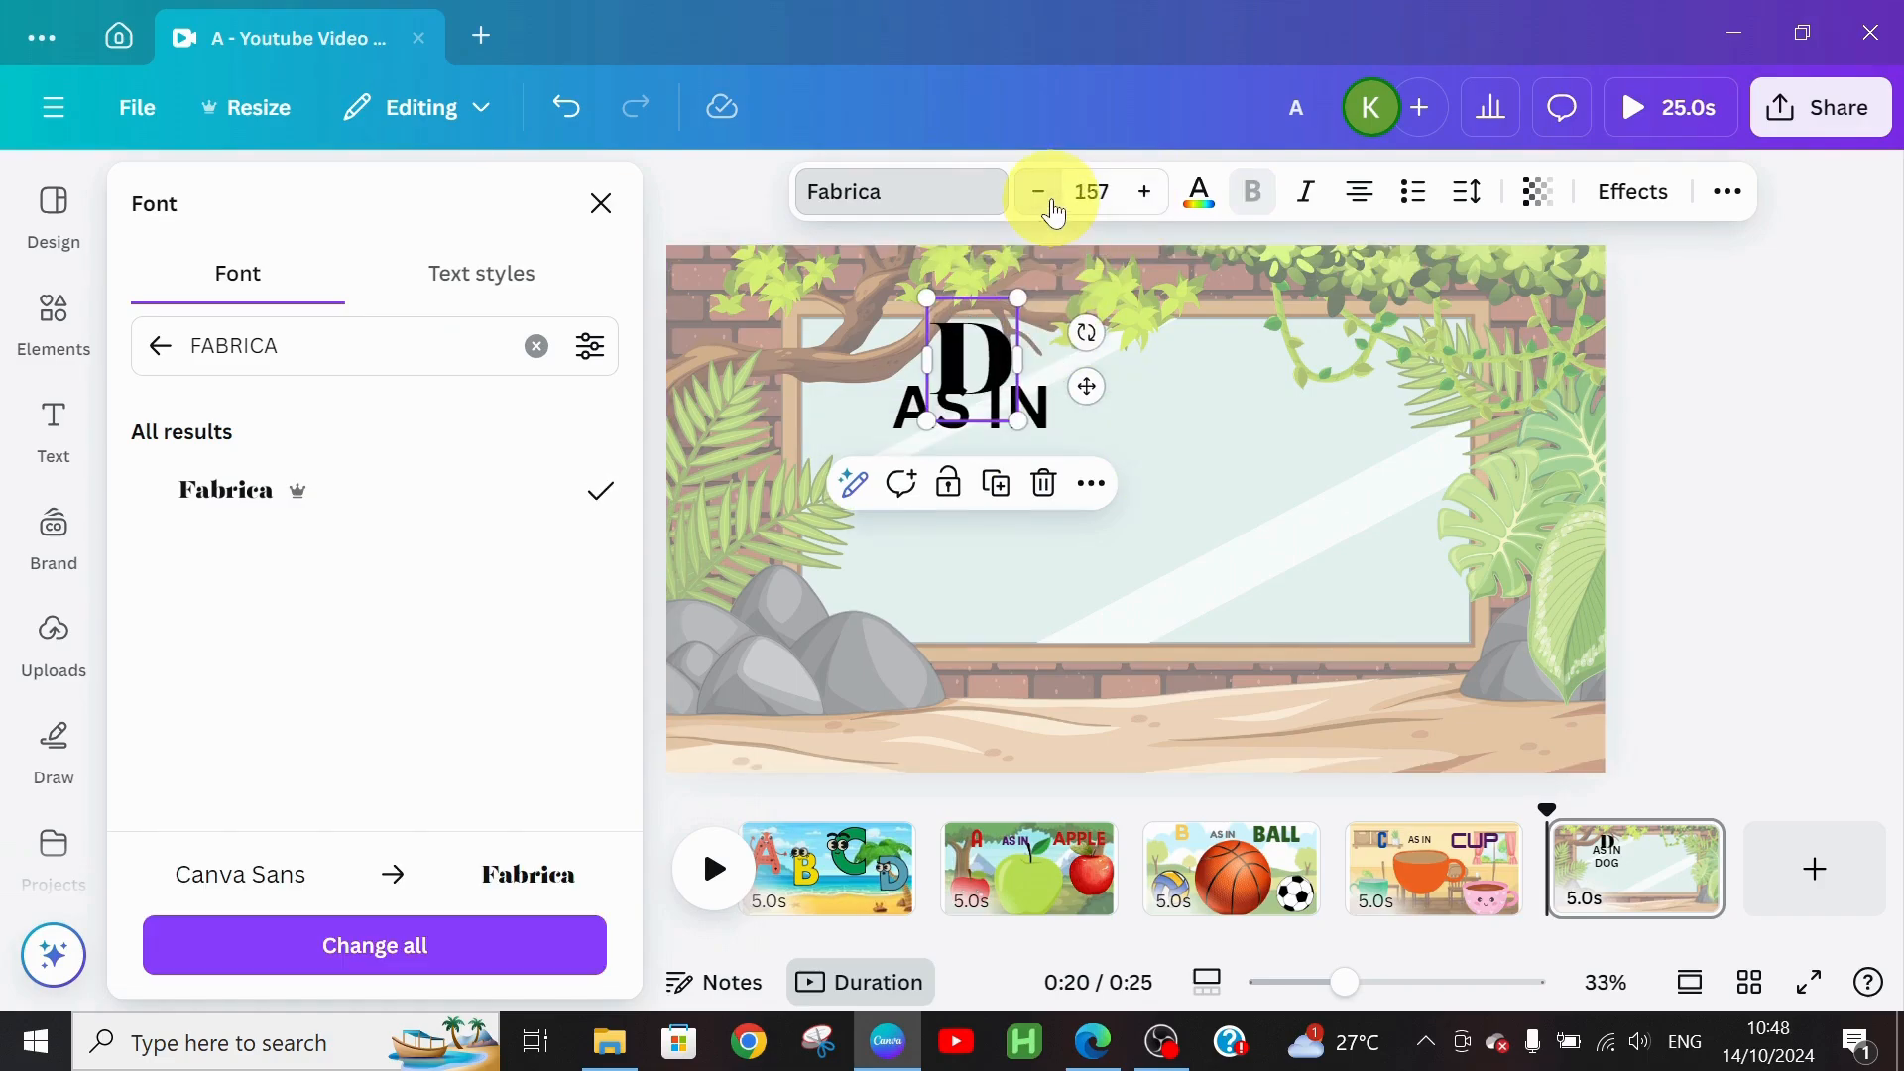
# Step: Move the "AS IN" text toward the upper right of the page and the letter D to the upper left
pyautogui.click(958, 416)
pyautogui.moveTo(960, 414); pyautogui.dragTo(1178, 359)
pyautogui.moveTo(951, 348); pyautogui.dragTo(841, 336)
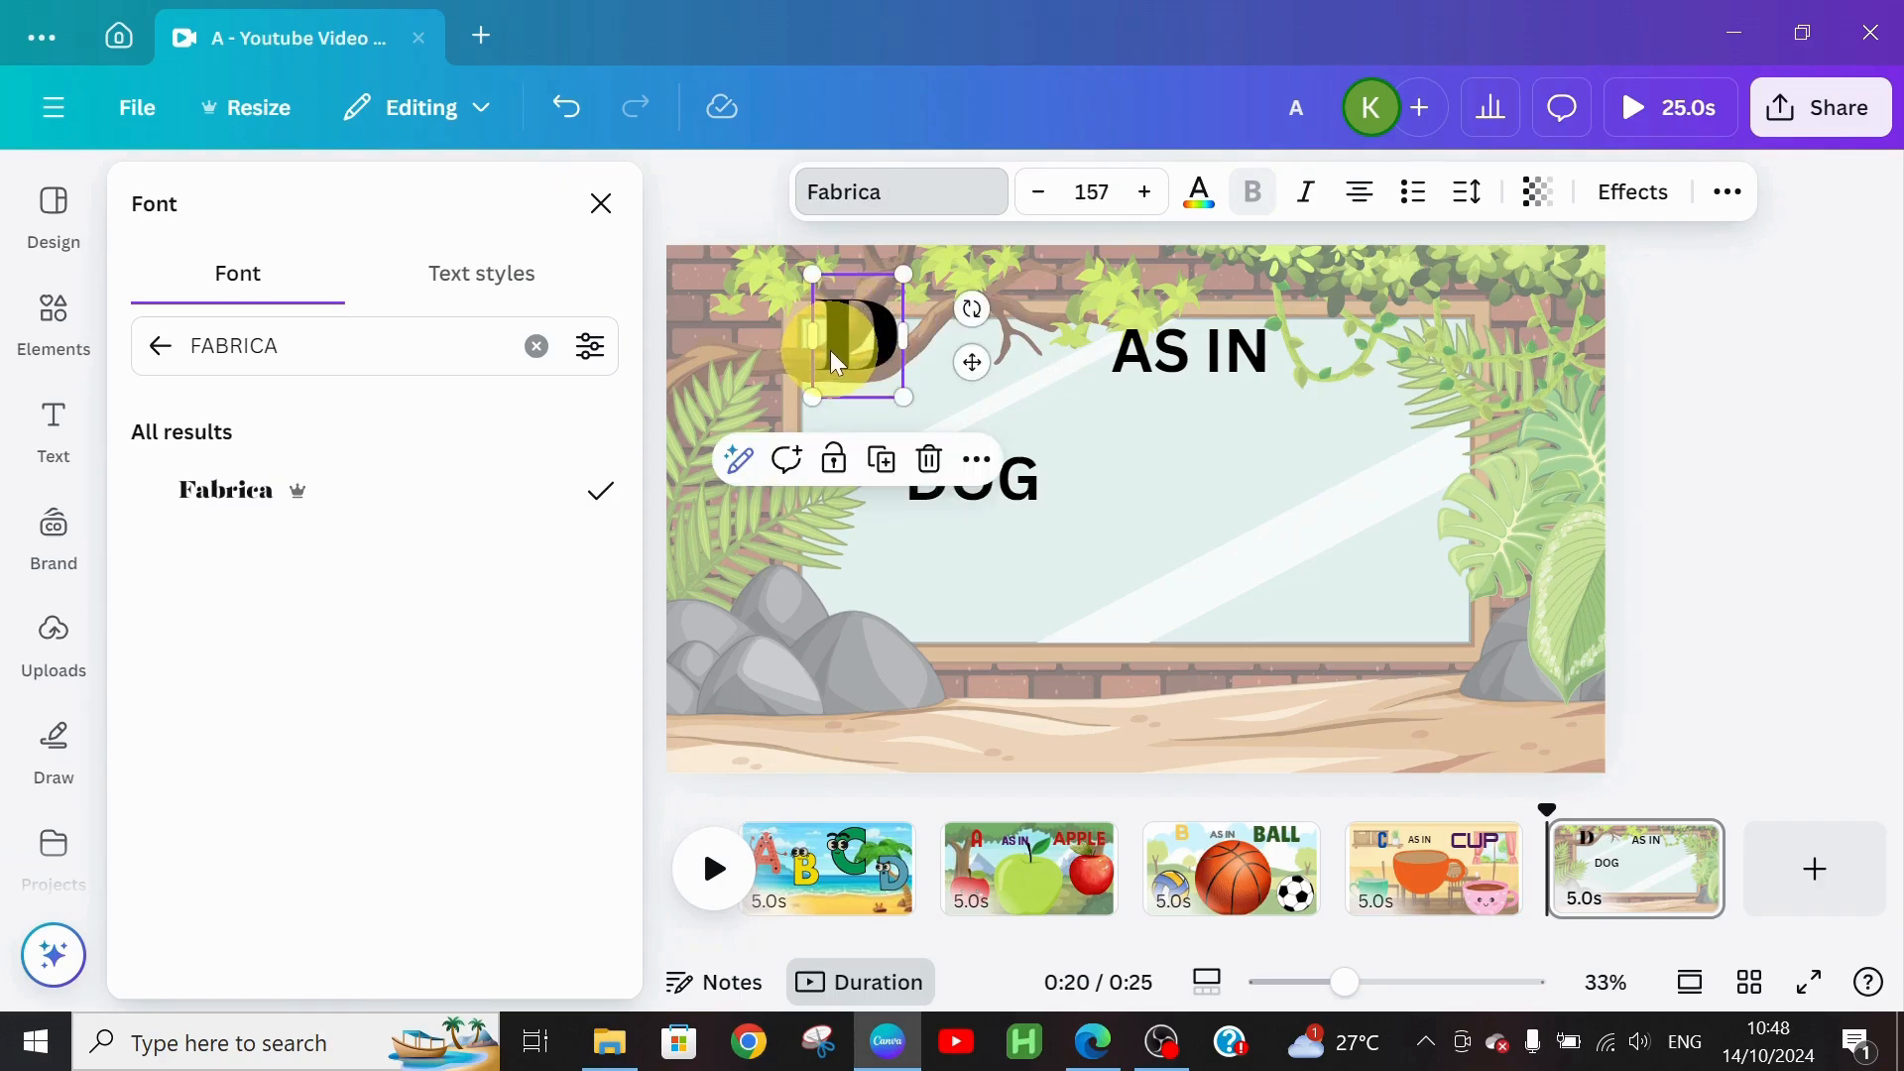
# Step: Color the letter D red using the document colors
pyautogui.doubleClick(833, 359)
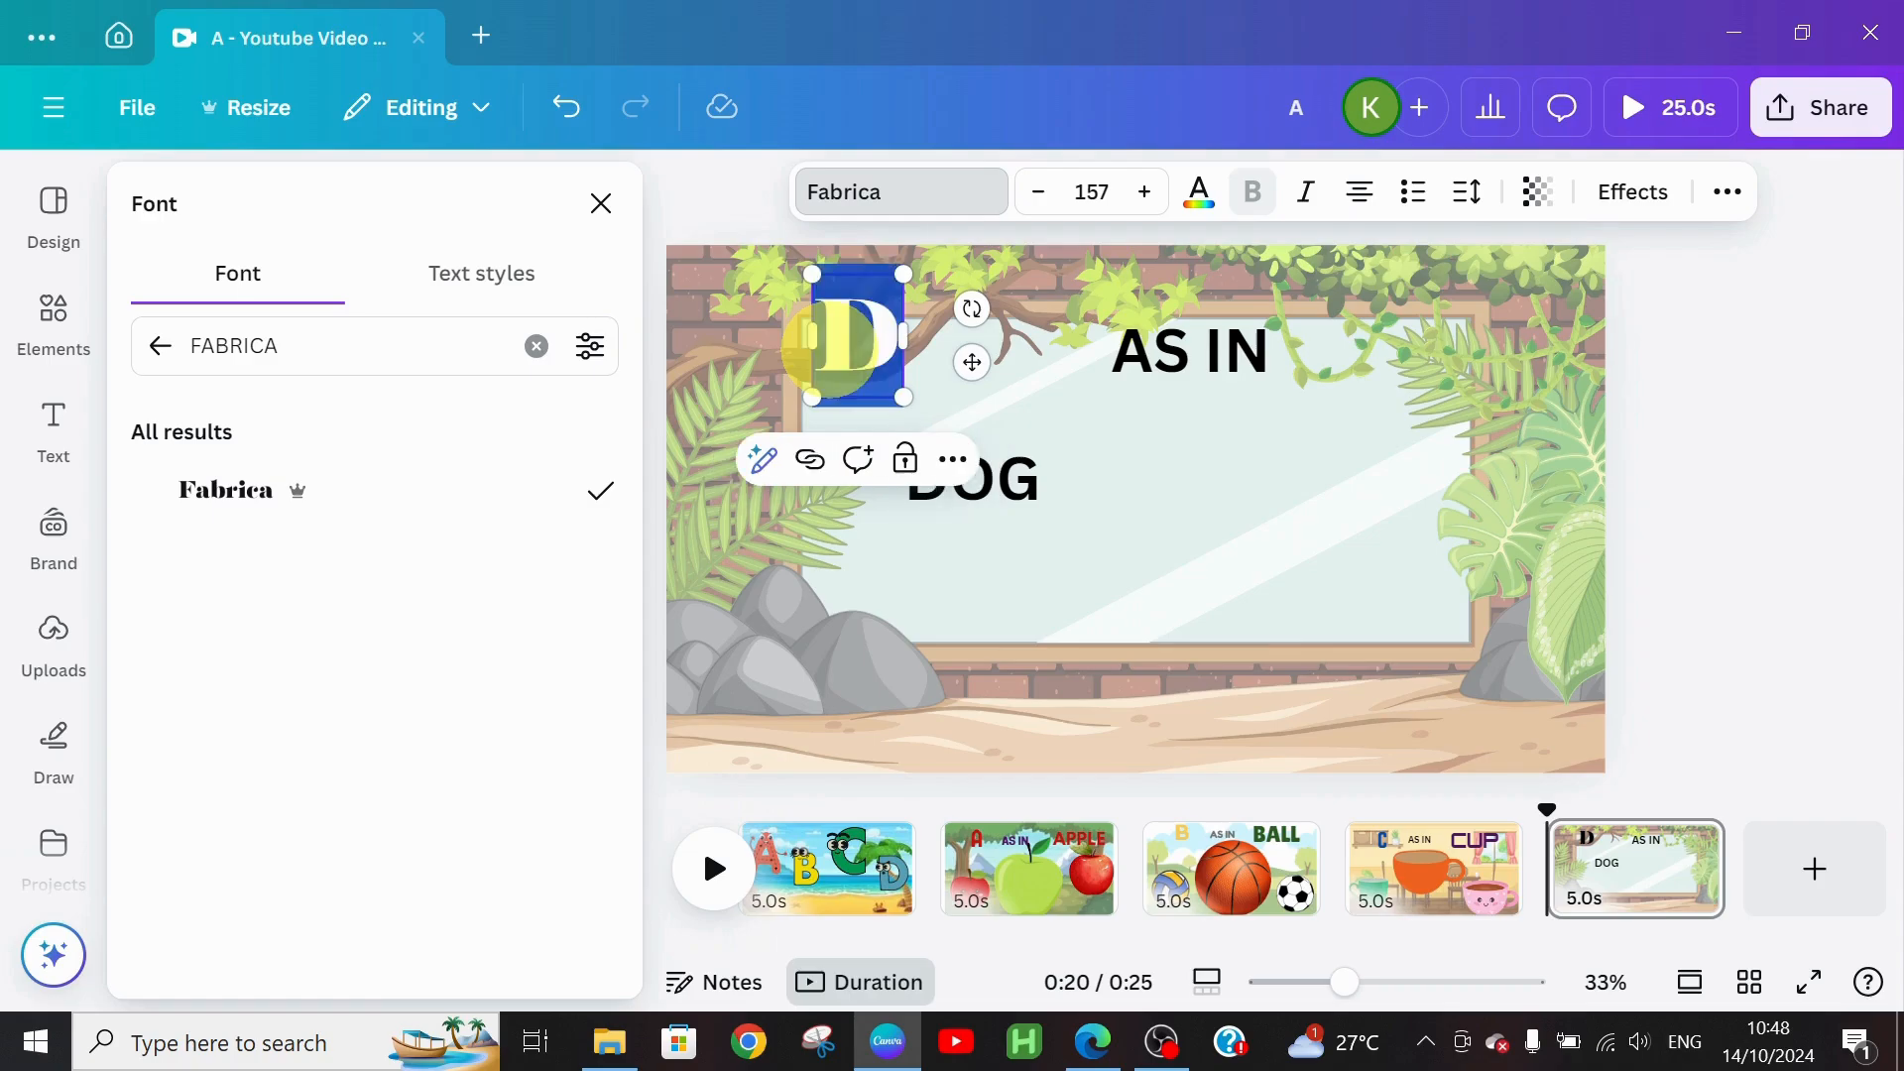
pyautogui.click(1196, 192)
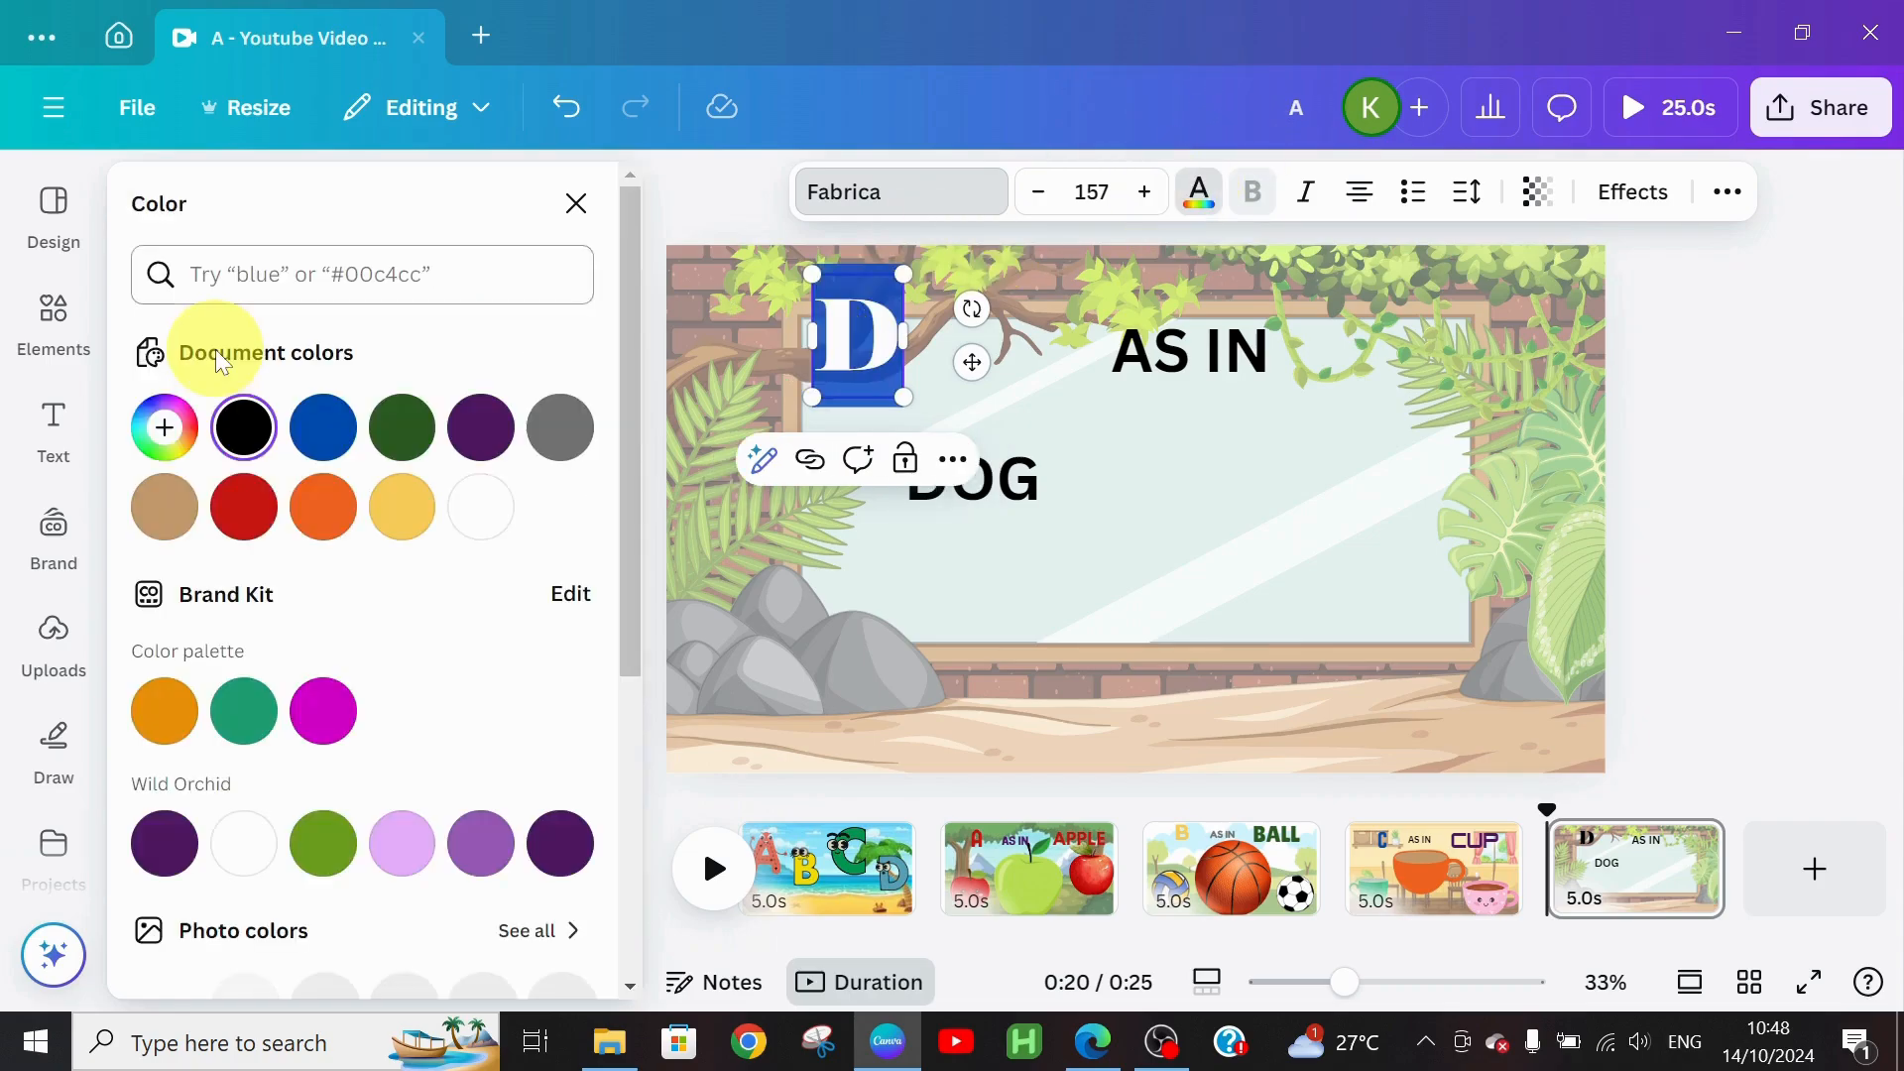
pyautogui.click(231, 523)
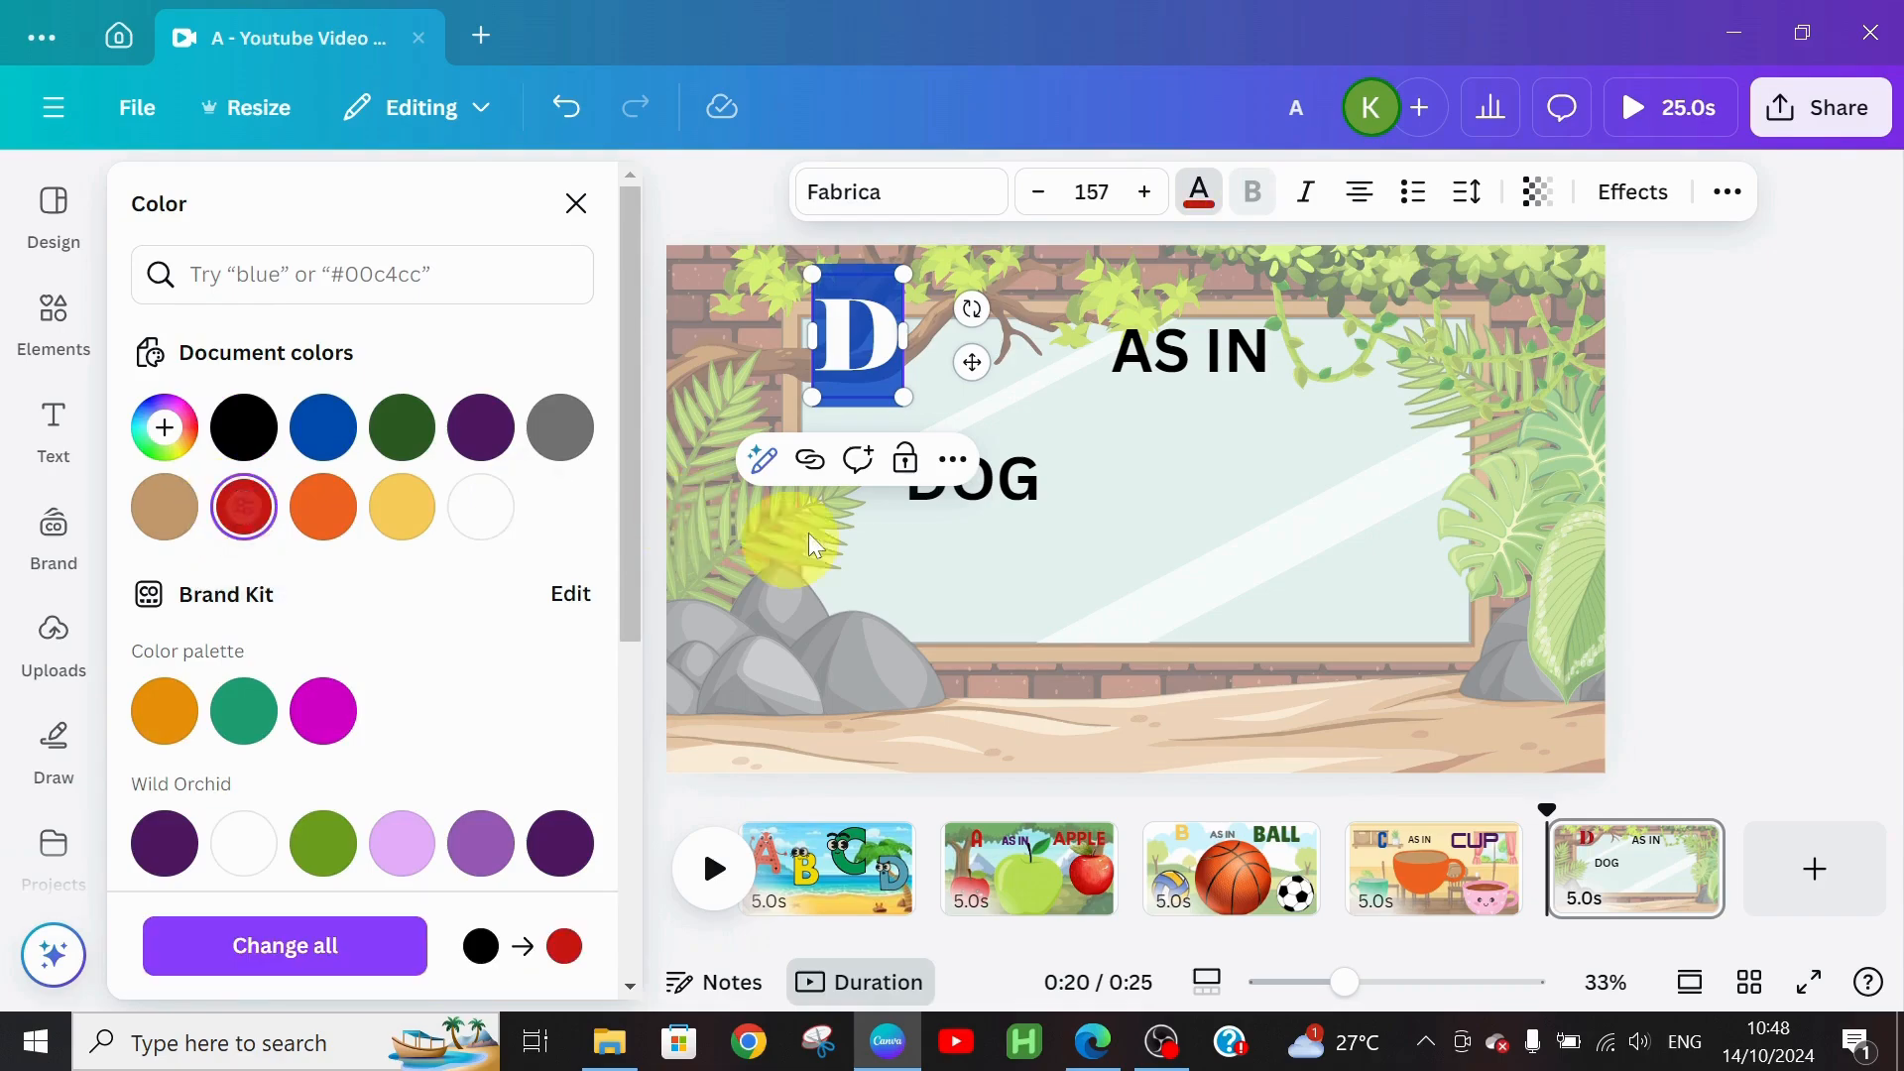
# Step: Line up the "AS IN" text with the letter D and color it magenta from the brand color palette
pyautogui.click(1145, 361)
pyautogui.moveTo(1149, 373); pyautogui.dragTo(1100, 353)
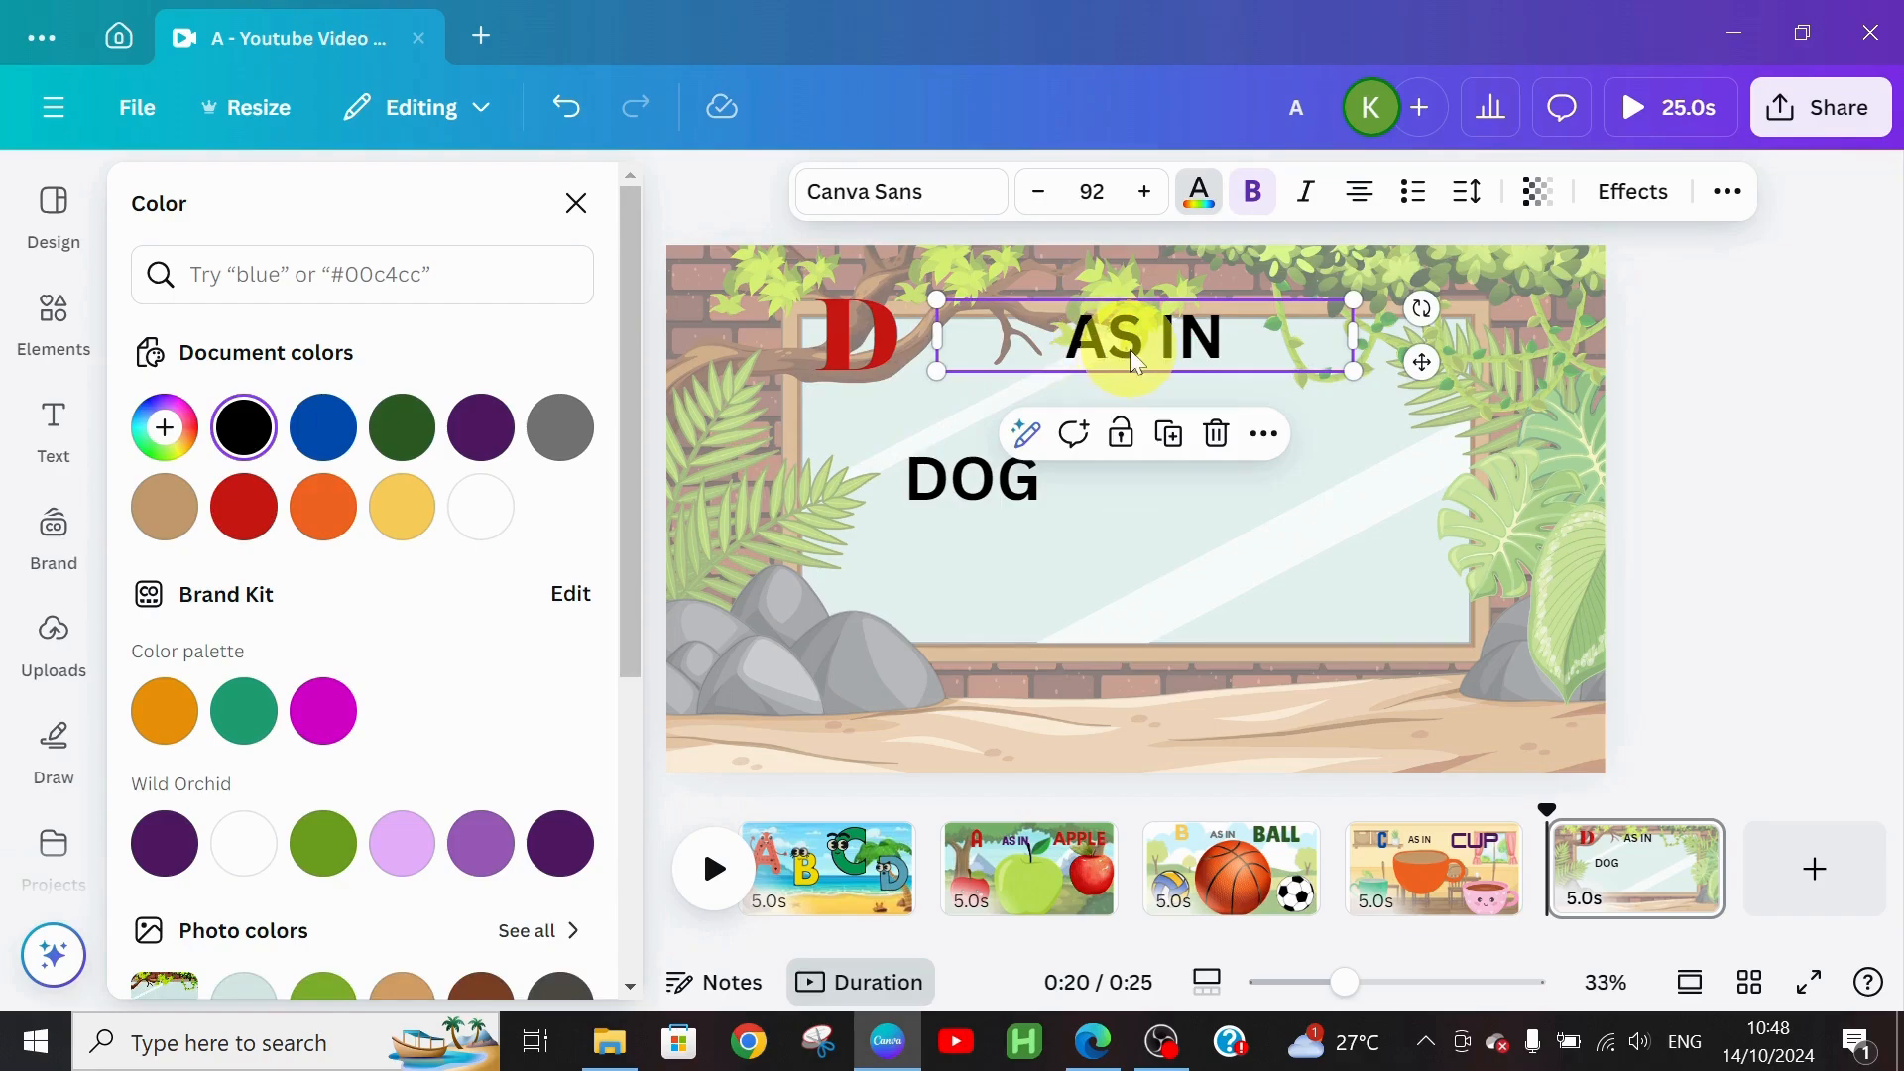
pyautogui.doubleClick(1137, 363)
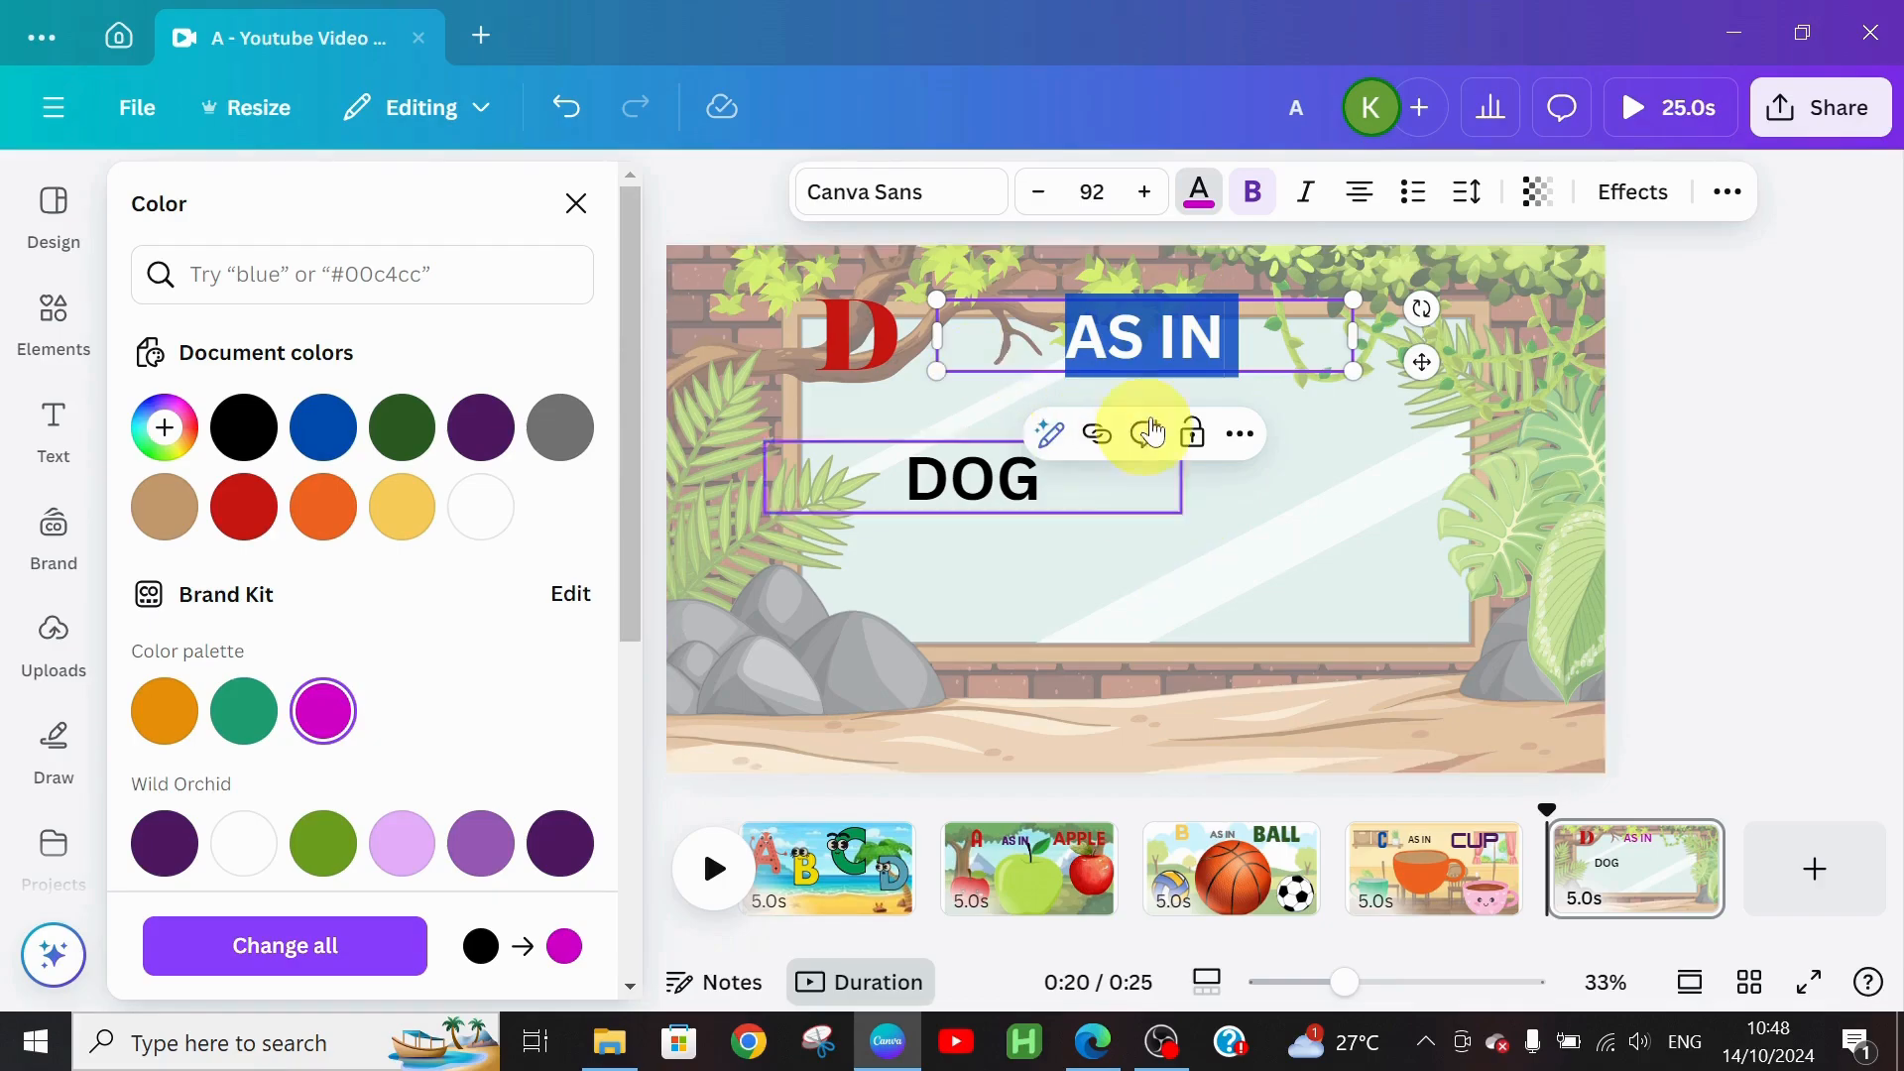
# Step: Reduce "AS IN" to size 84, narrow its text box and move it close to the letter D
pyautogui.click(1039, 192)
pyautogui.click(1038, 193)
pyautogui.click(1038, 192)
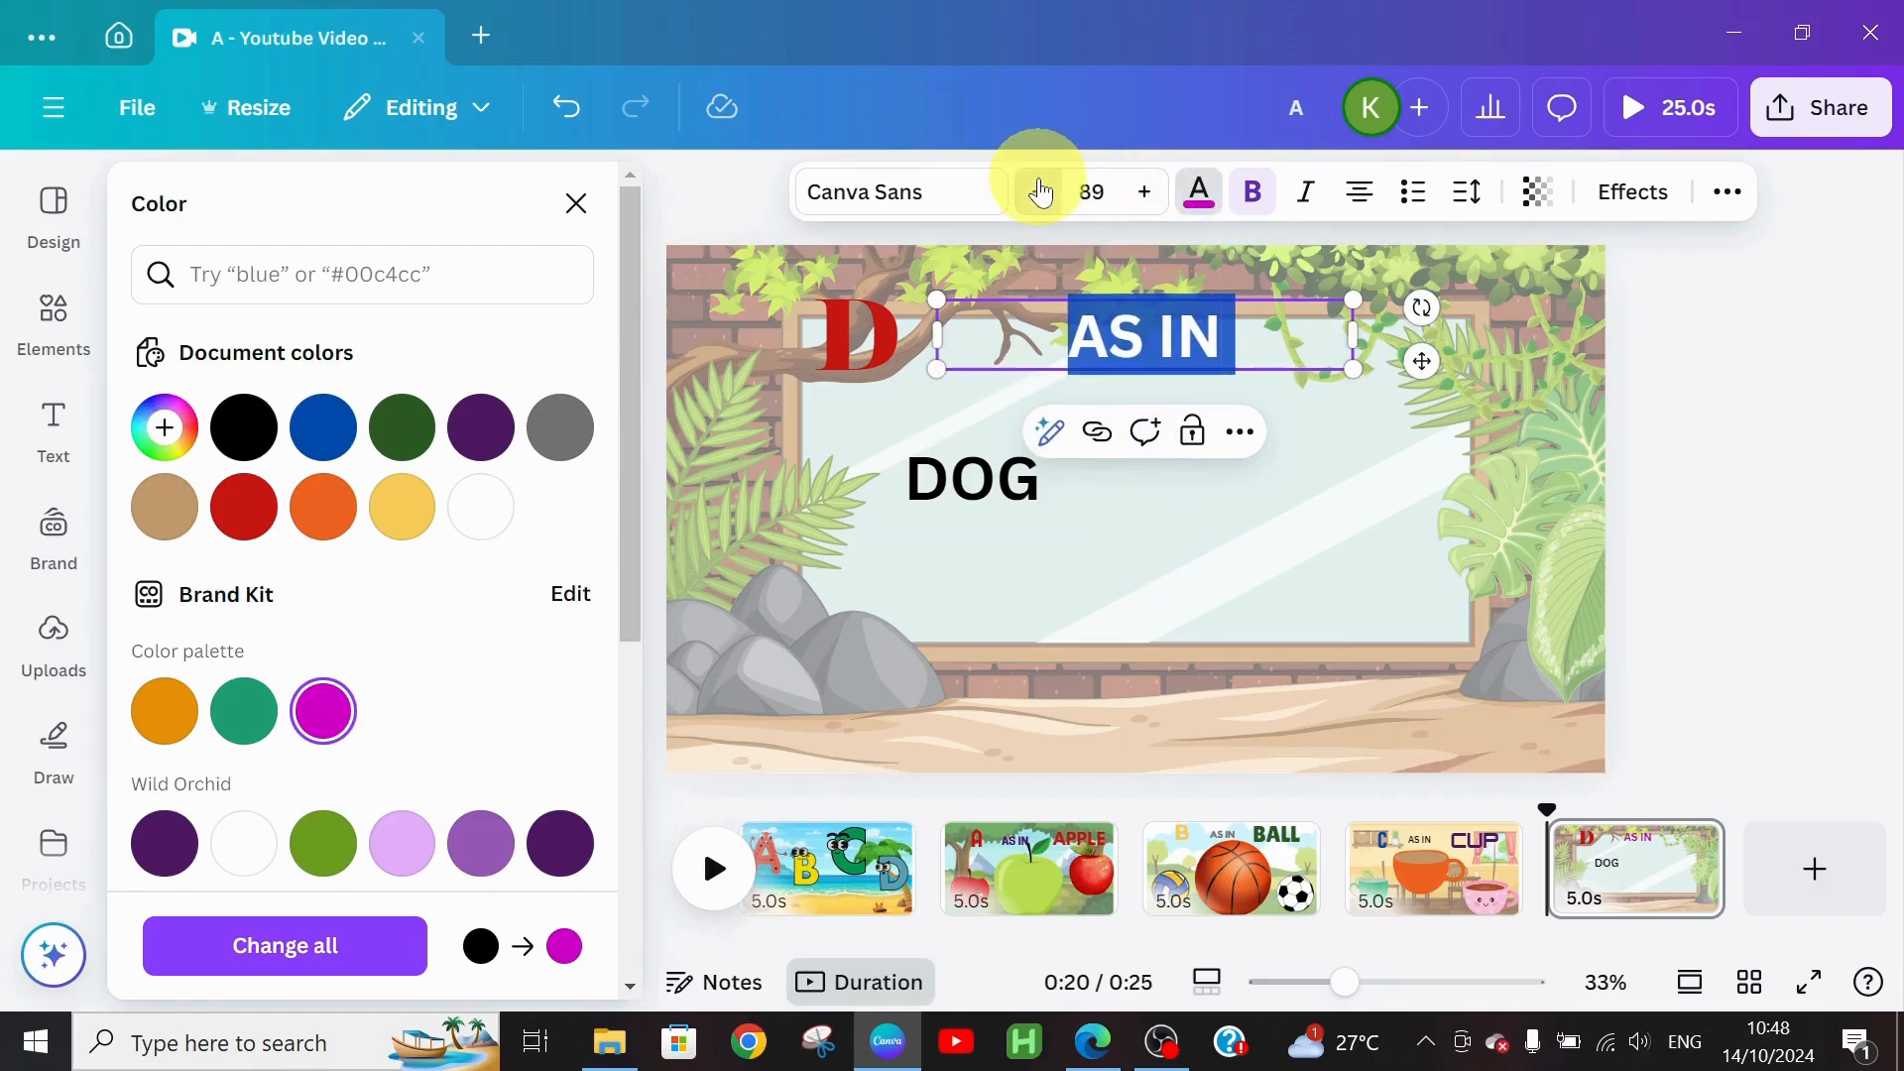
pyautogui.click(1039, 192)
pyautogui.click(1038, 192)
pyautogui.click(1039, 192)
pyautogui.doubleClick(1038, 193)
pyautogui.moveTo(938, 333); pyautogui.dragTo(1145, 327)
pyautogui.moveTo(1422, 349); pyautogui.dragTo(1237, 361)
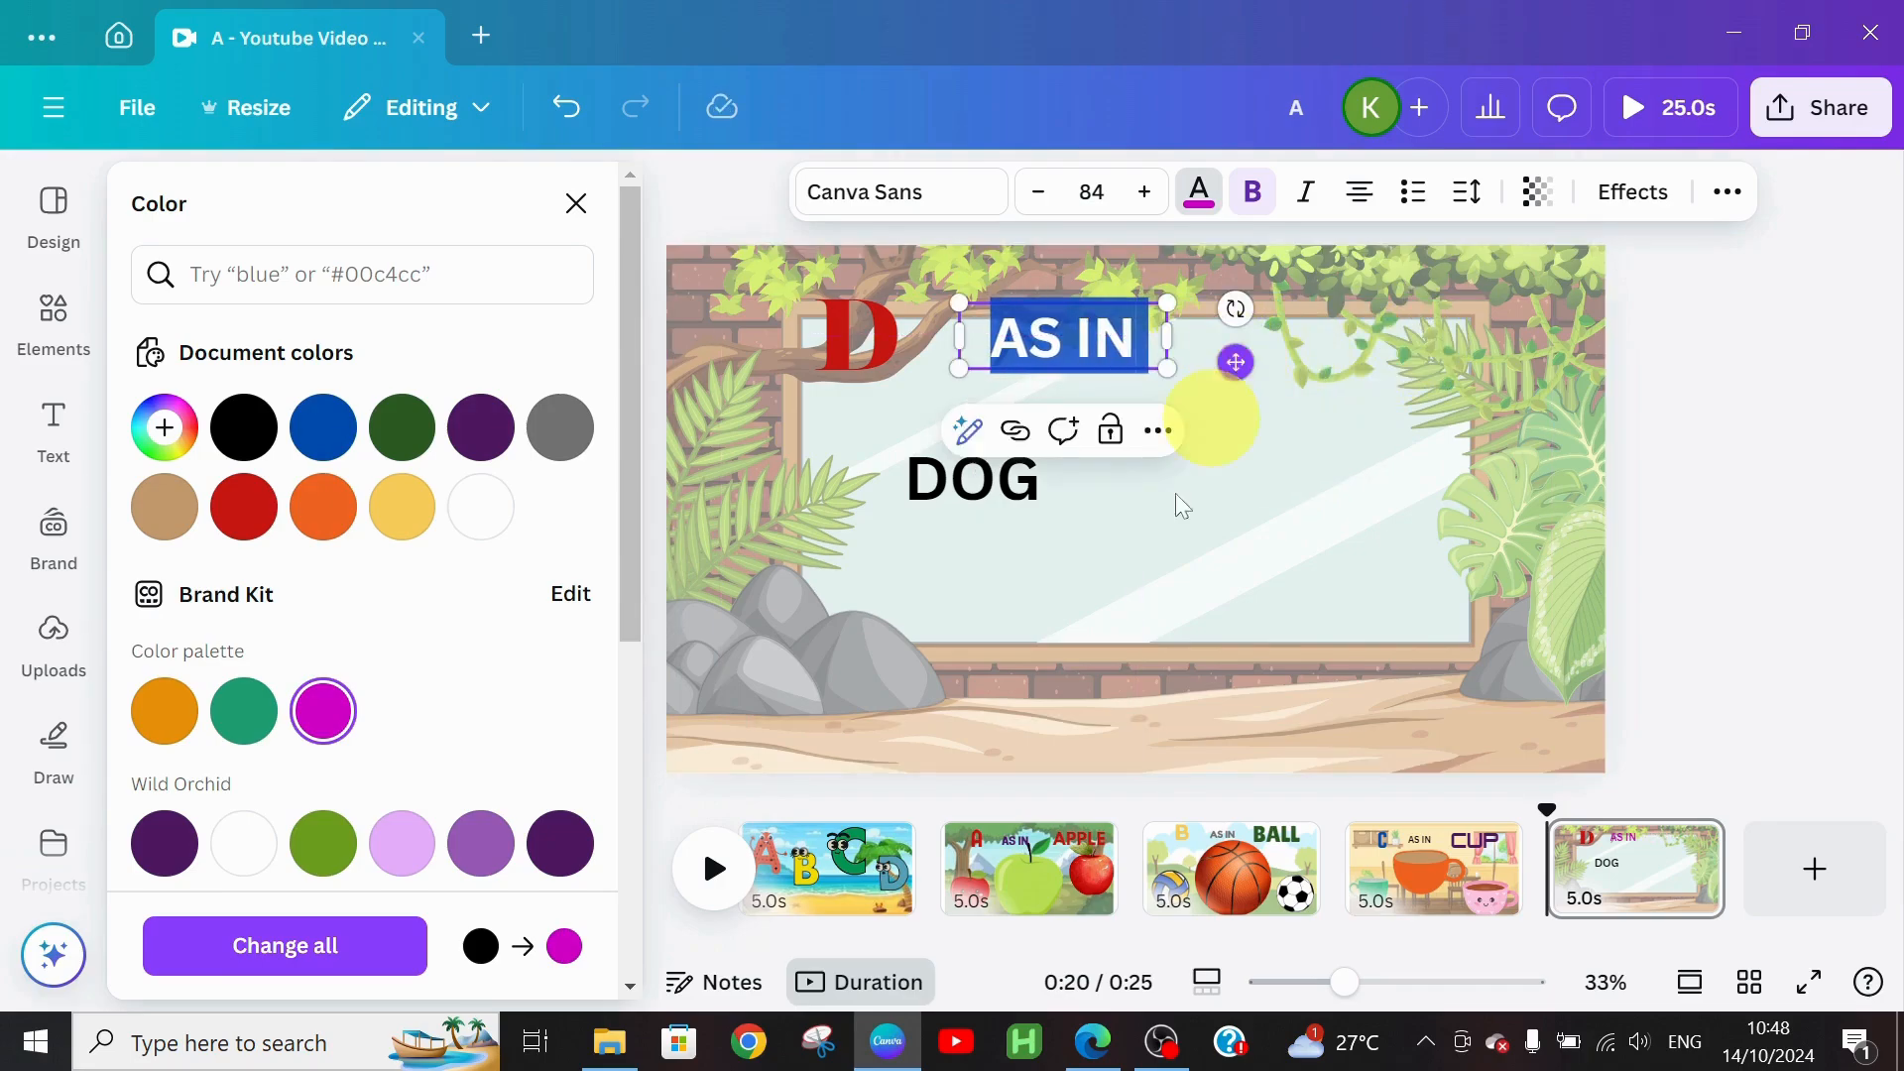
# Step: Move the "DOG" text into the top row after "AS IN" and narrow its text box
pyautogui.click(1010, 502)
pyautogui.moveTo(1243, 465); pyautogui.dragTo(1411, 365)
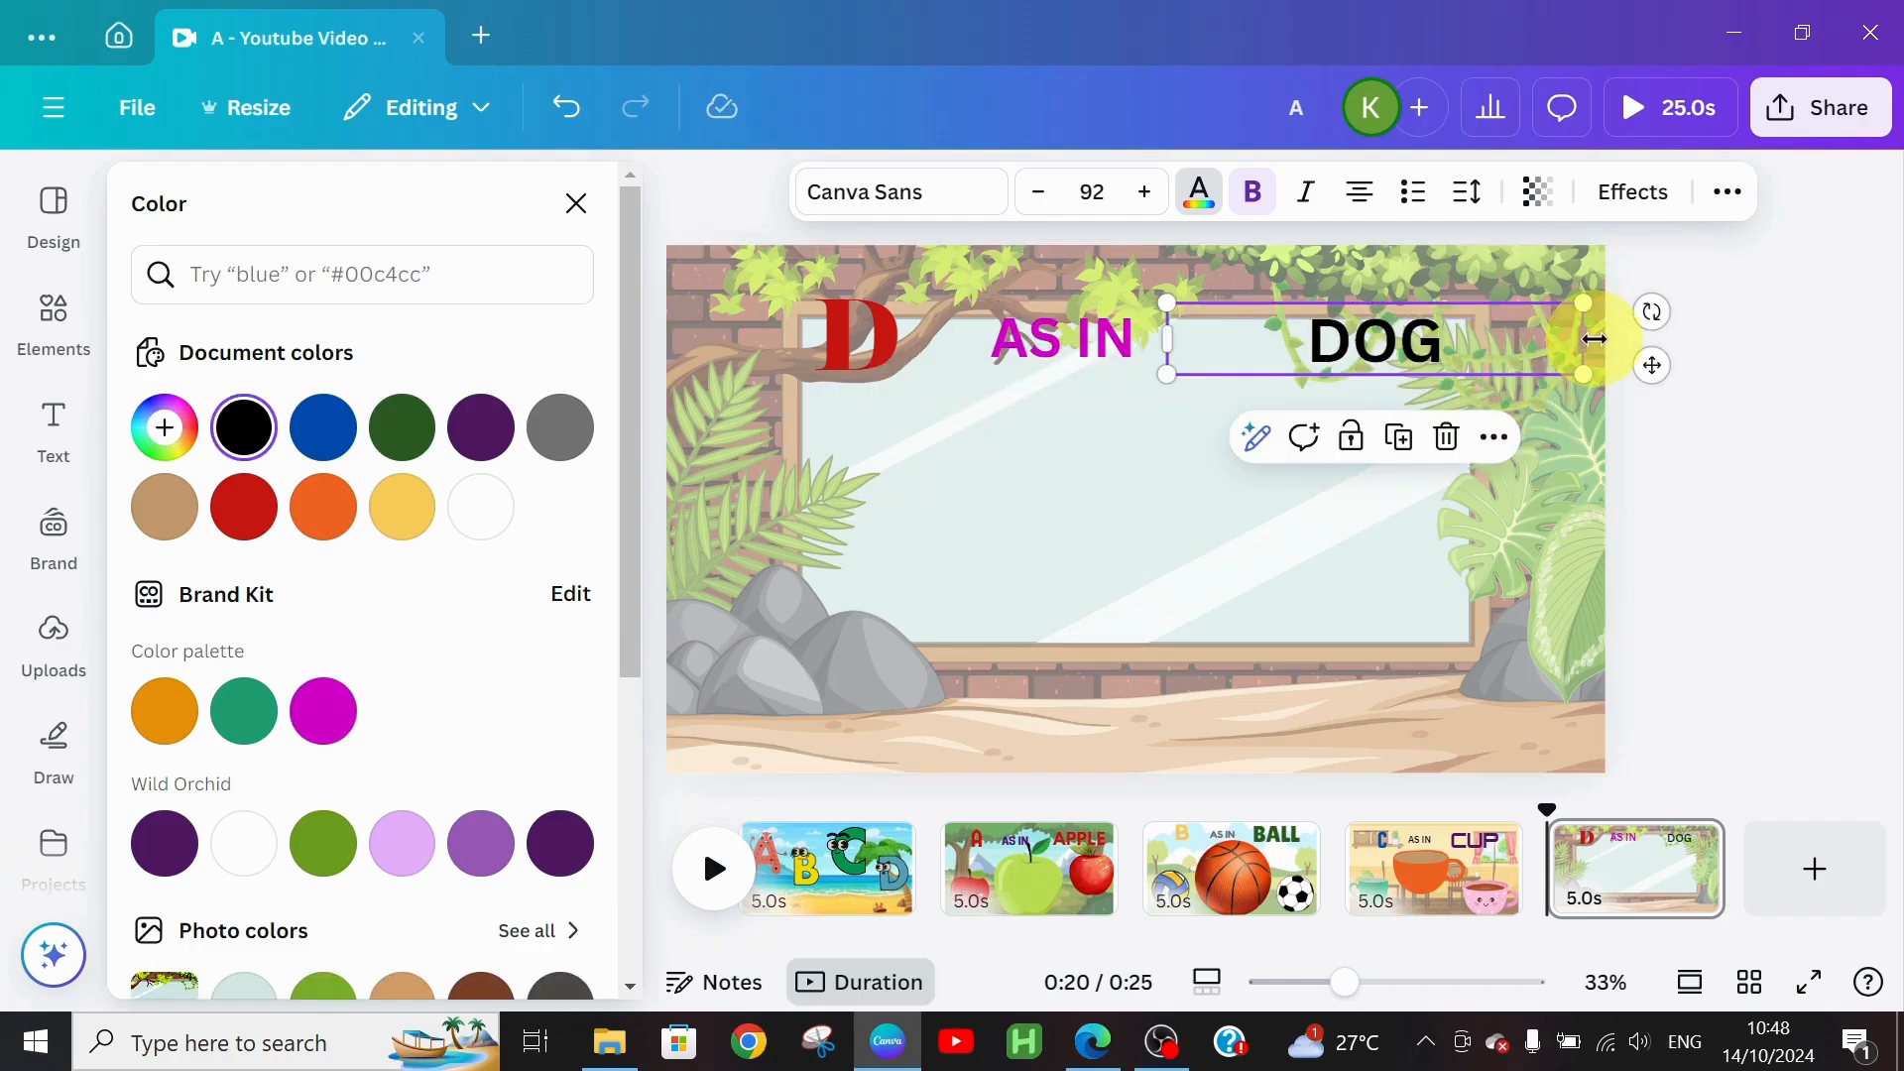
pyautogui.moveTo(1584, 338); pyautogui.dragTo(1520, 335)
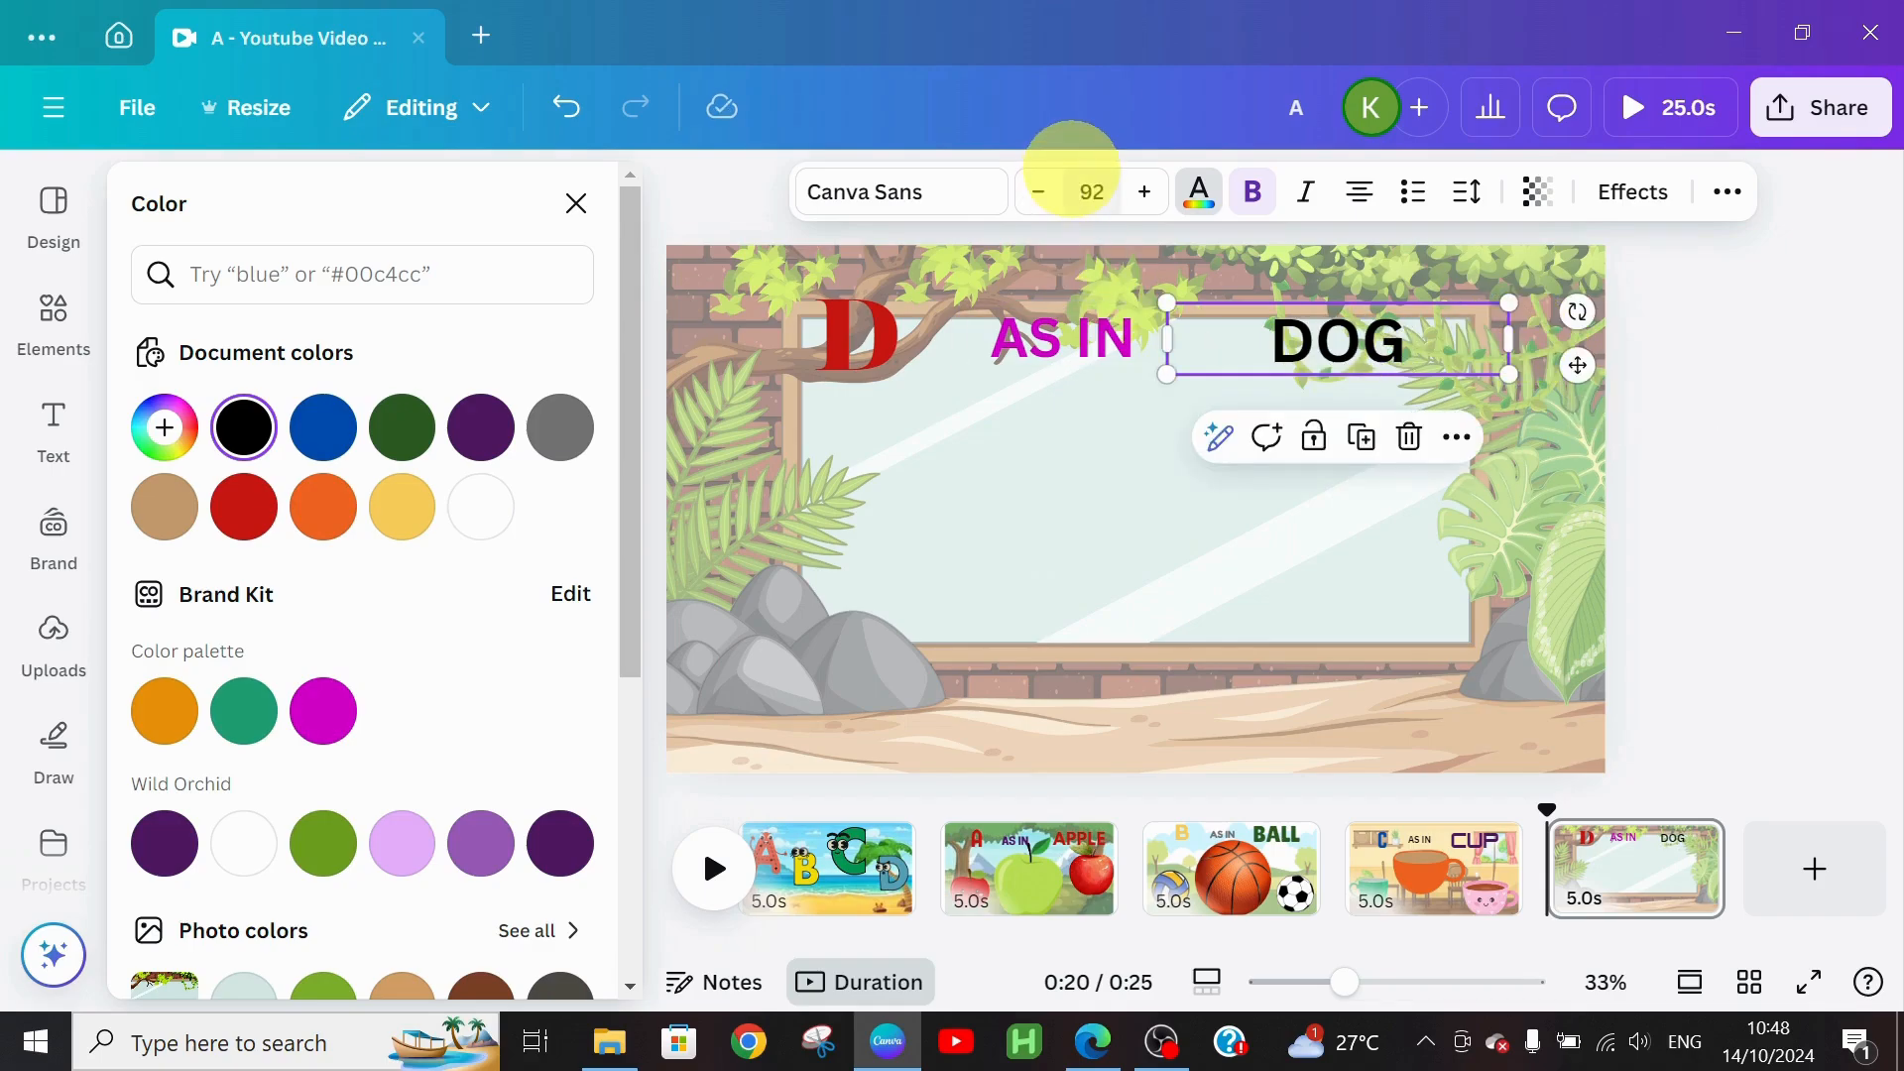
# Step: Change the "DOG" text to the Fabrica font and enlarge it to size 152
pyautogui.click(955, 193)
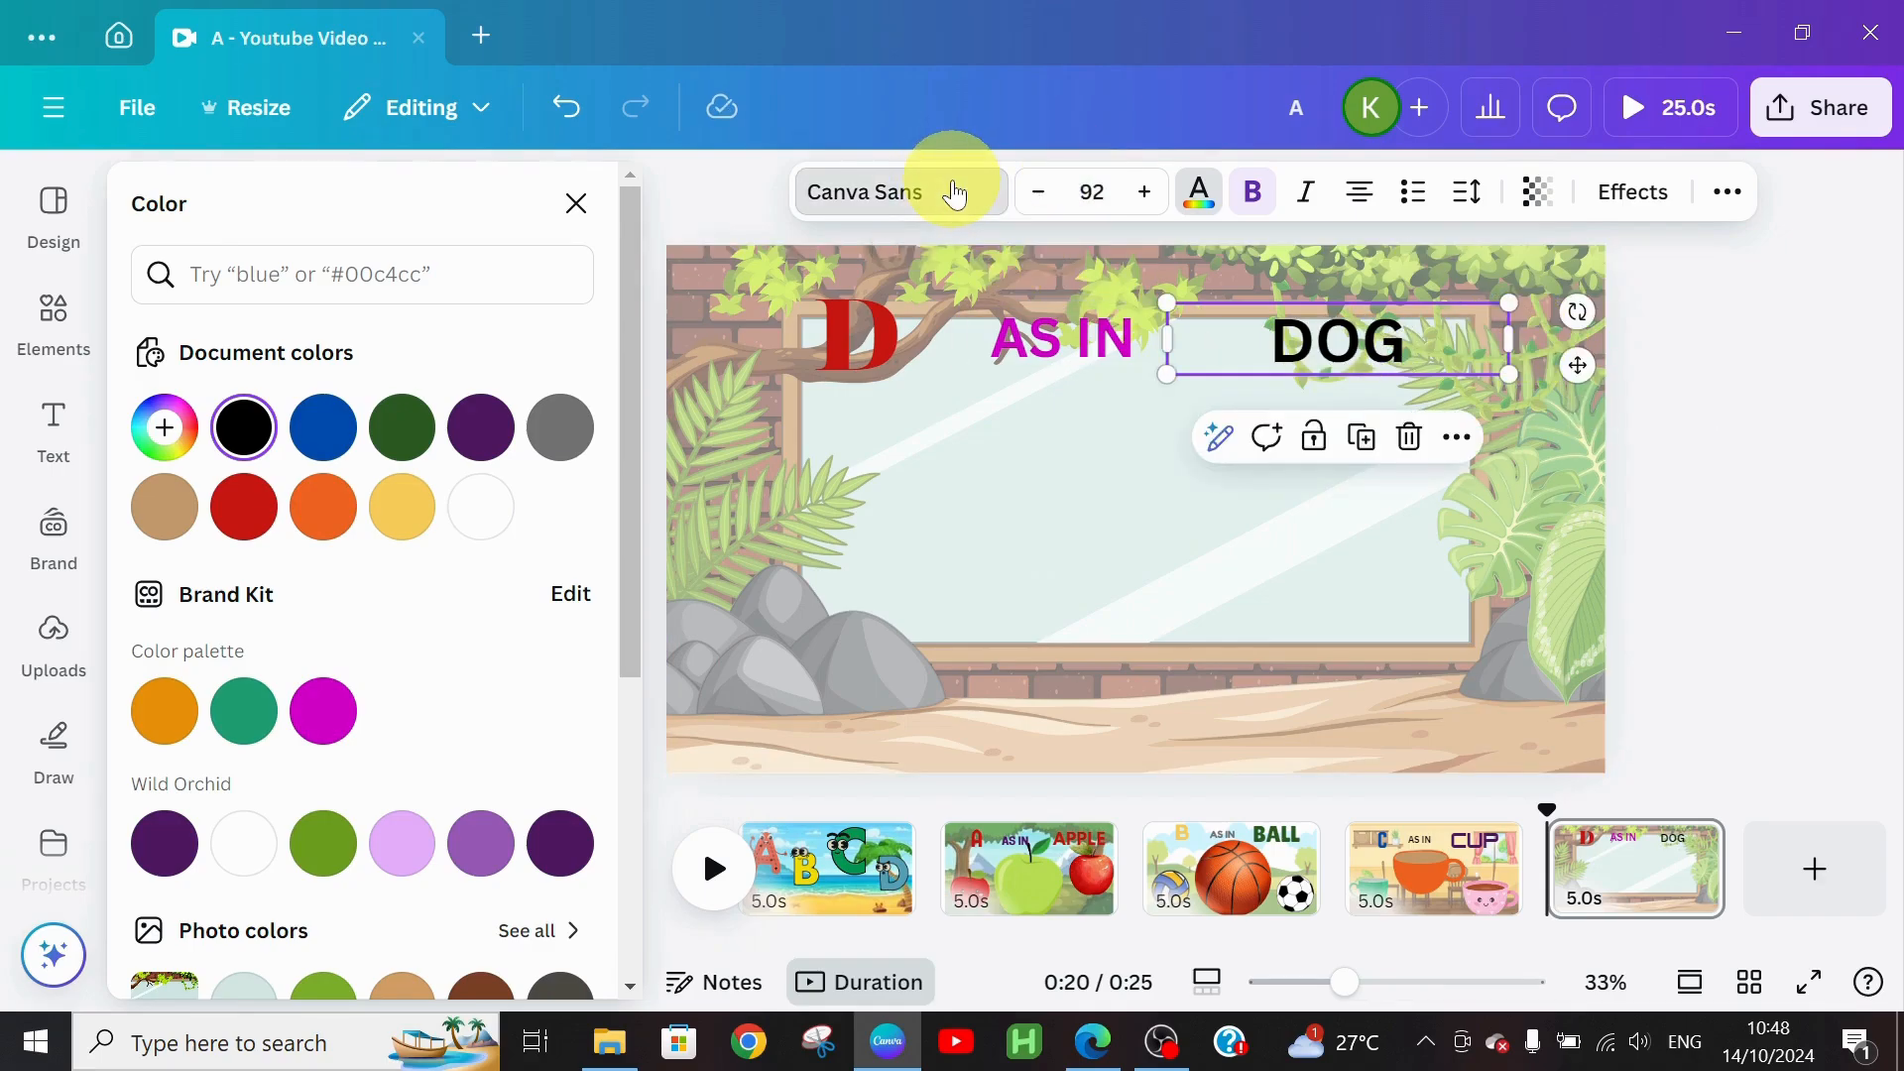
pyautogui.click(228, 496)
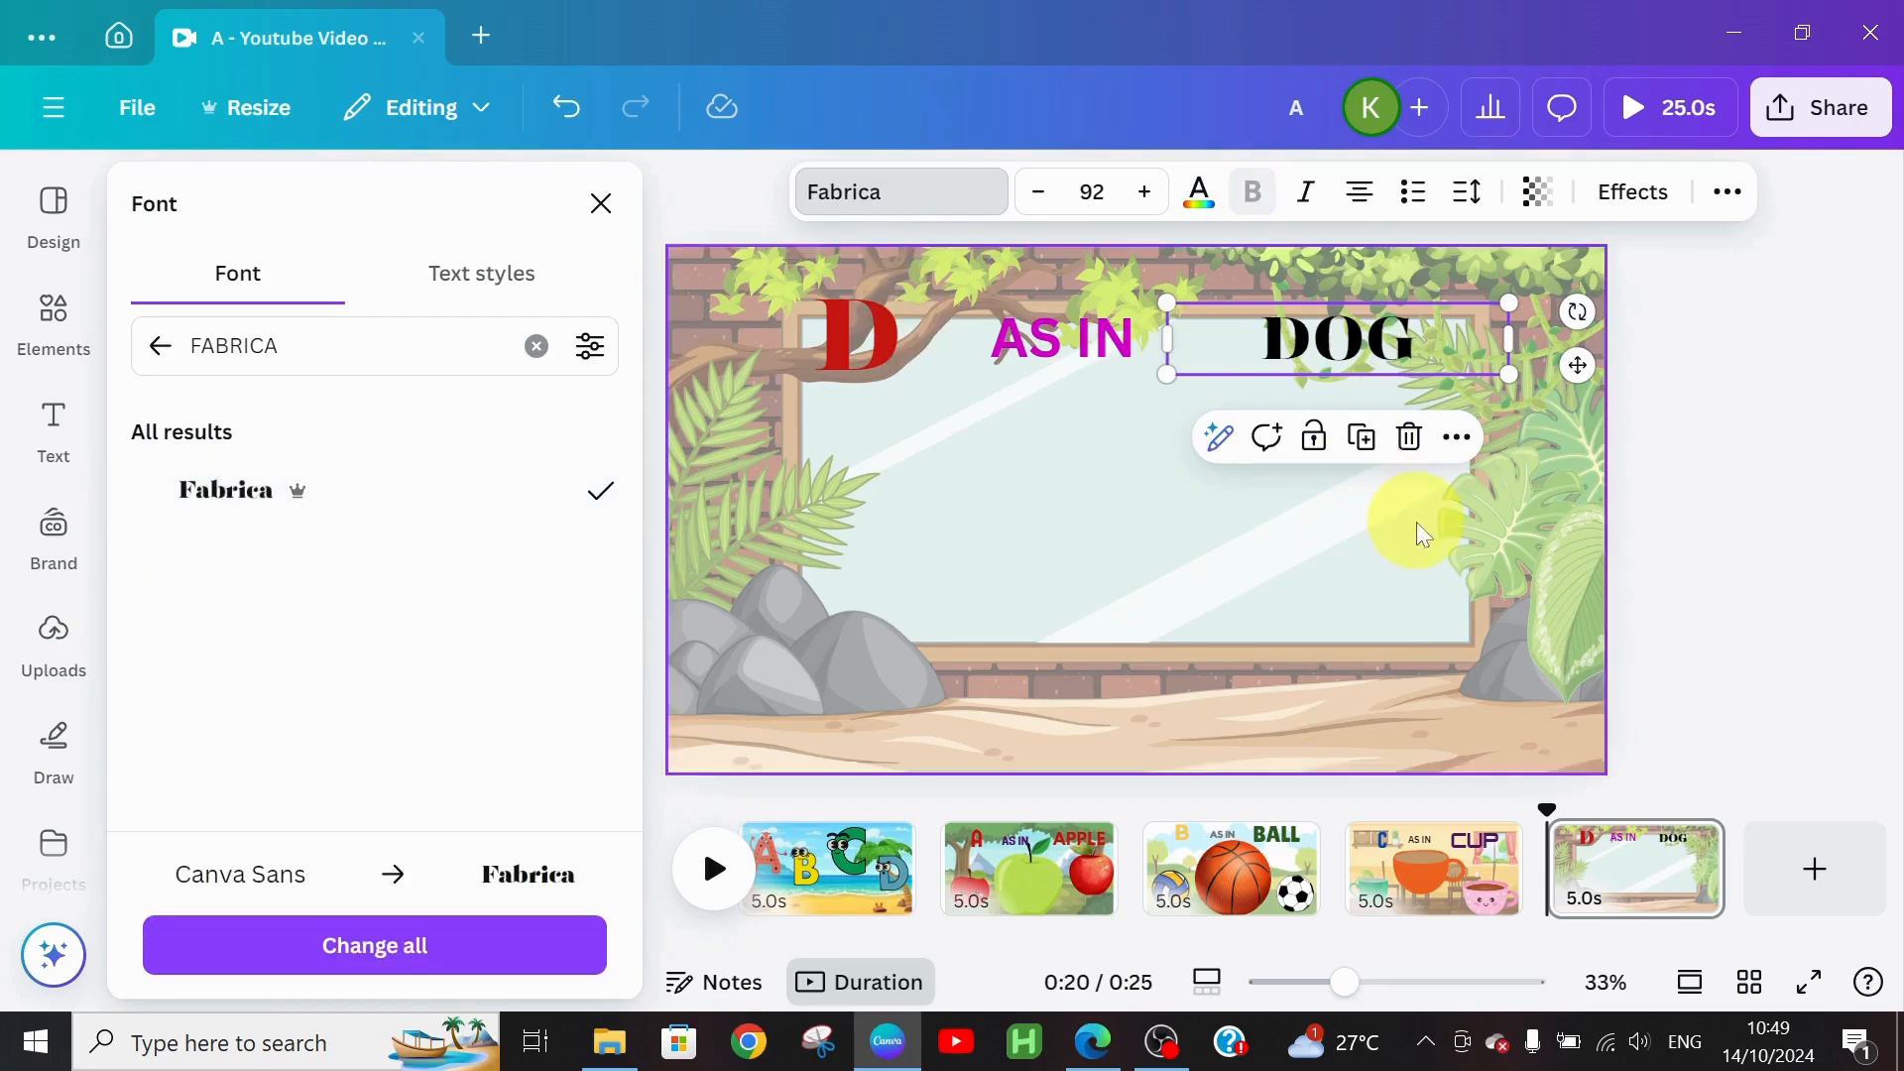
pyautogui.click(1147, 194)
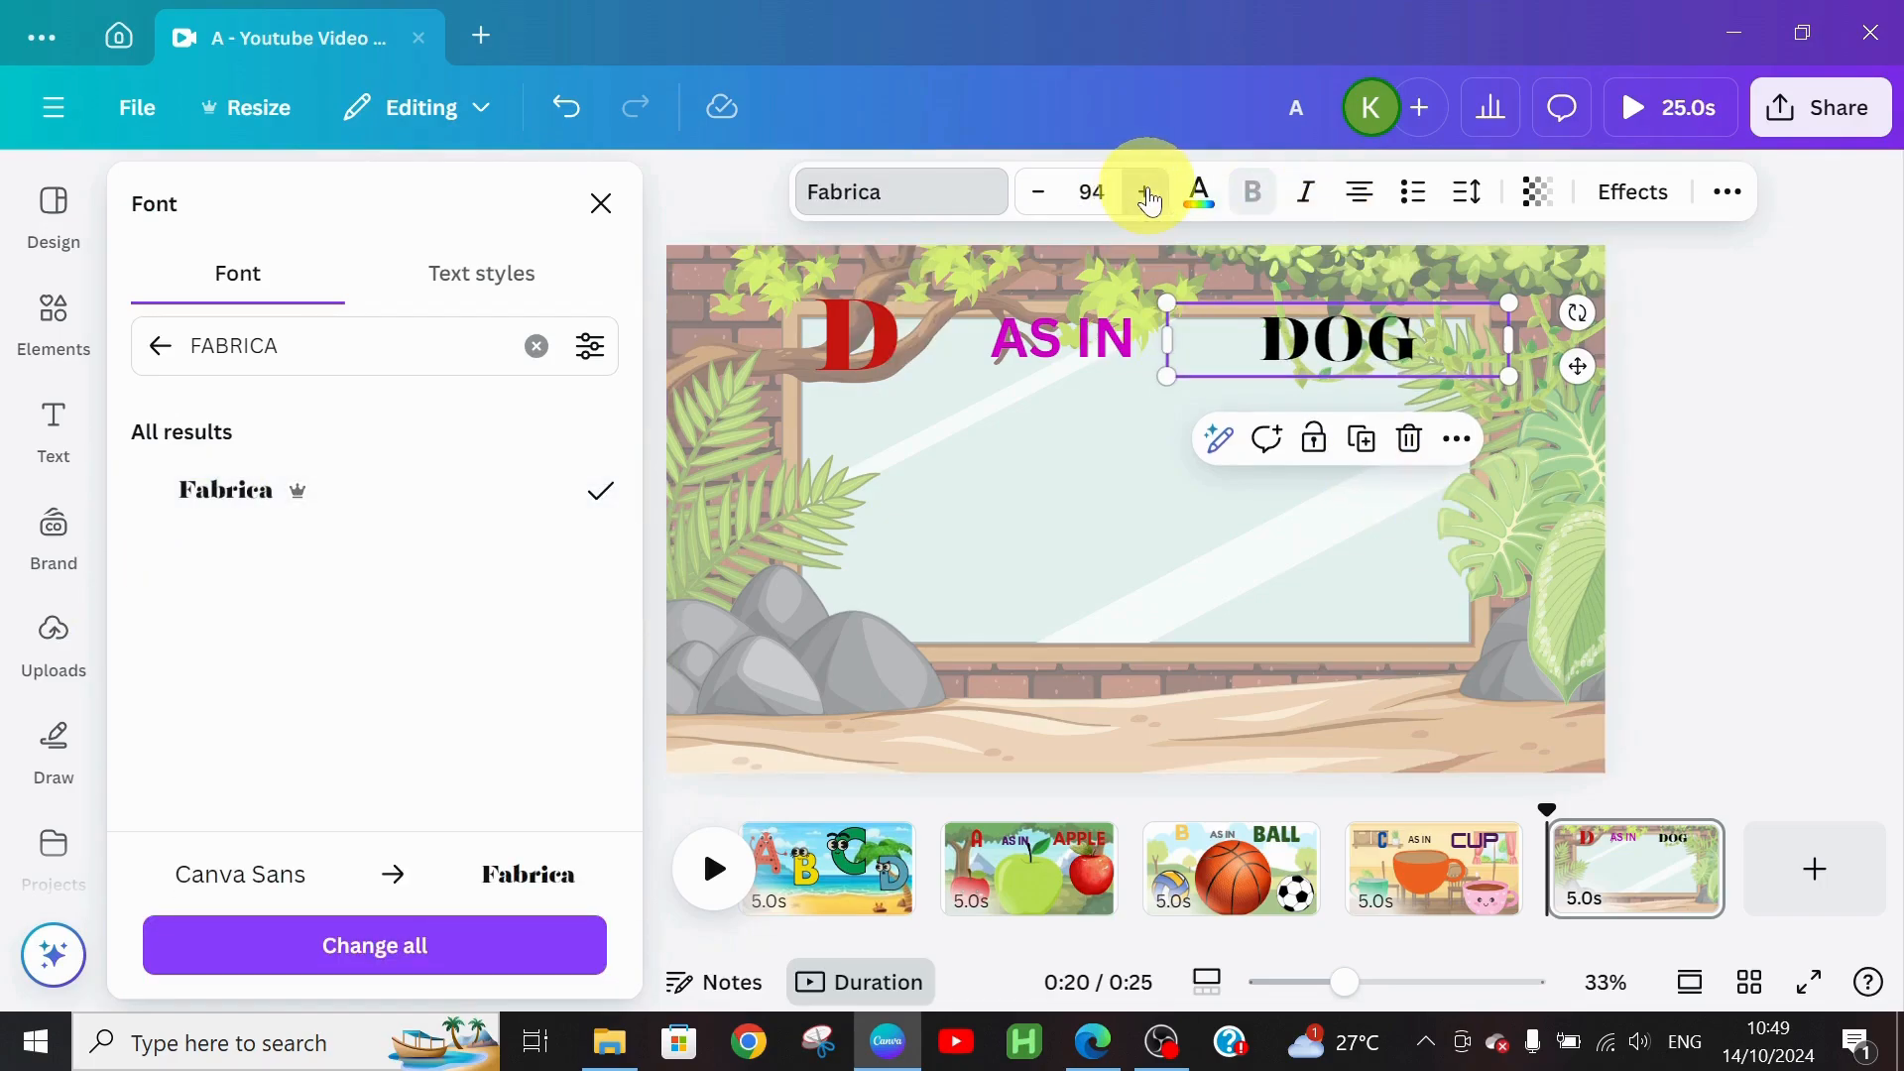
pyautogui.click(1509, 466)
# Step: Align the "DOG" text vertically with the letter D and color it orange
pyautogui.click(1378, 349)
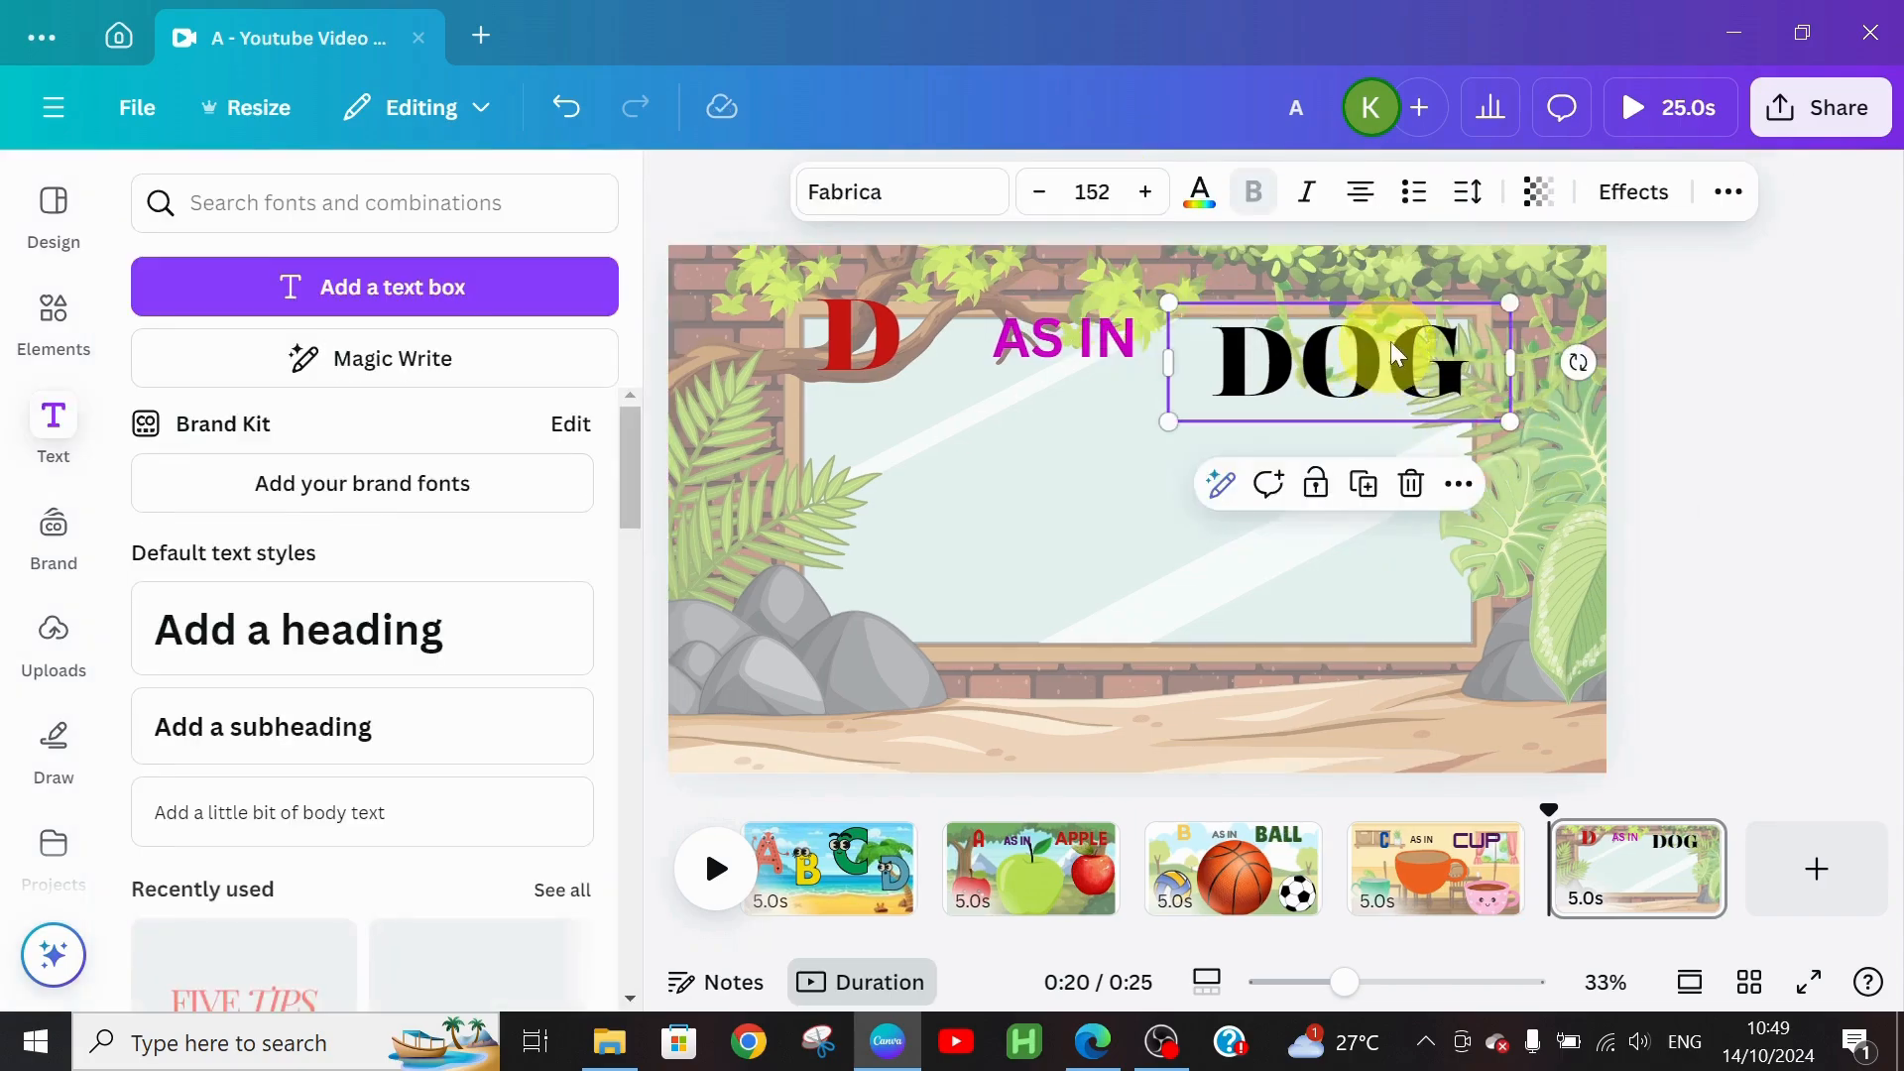
pyautogui.moveTo(1377, 349); pyautogui.dragTo(1404, 324)
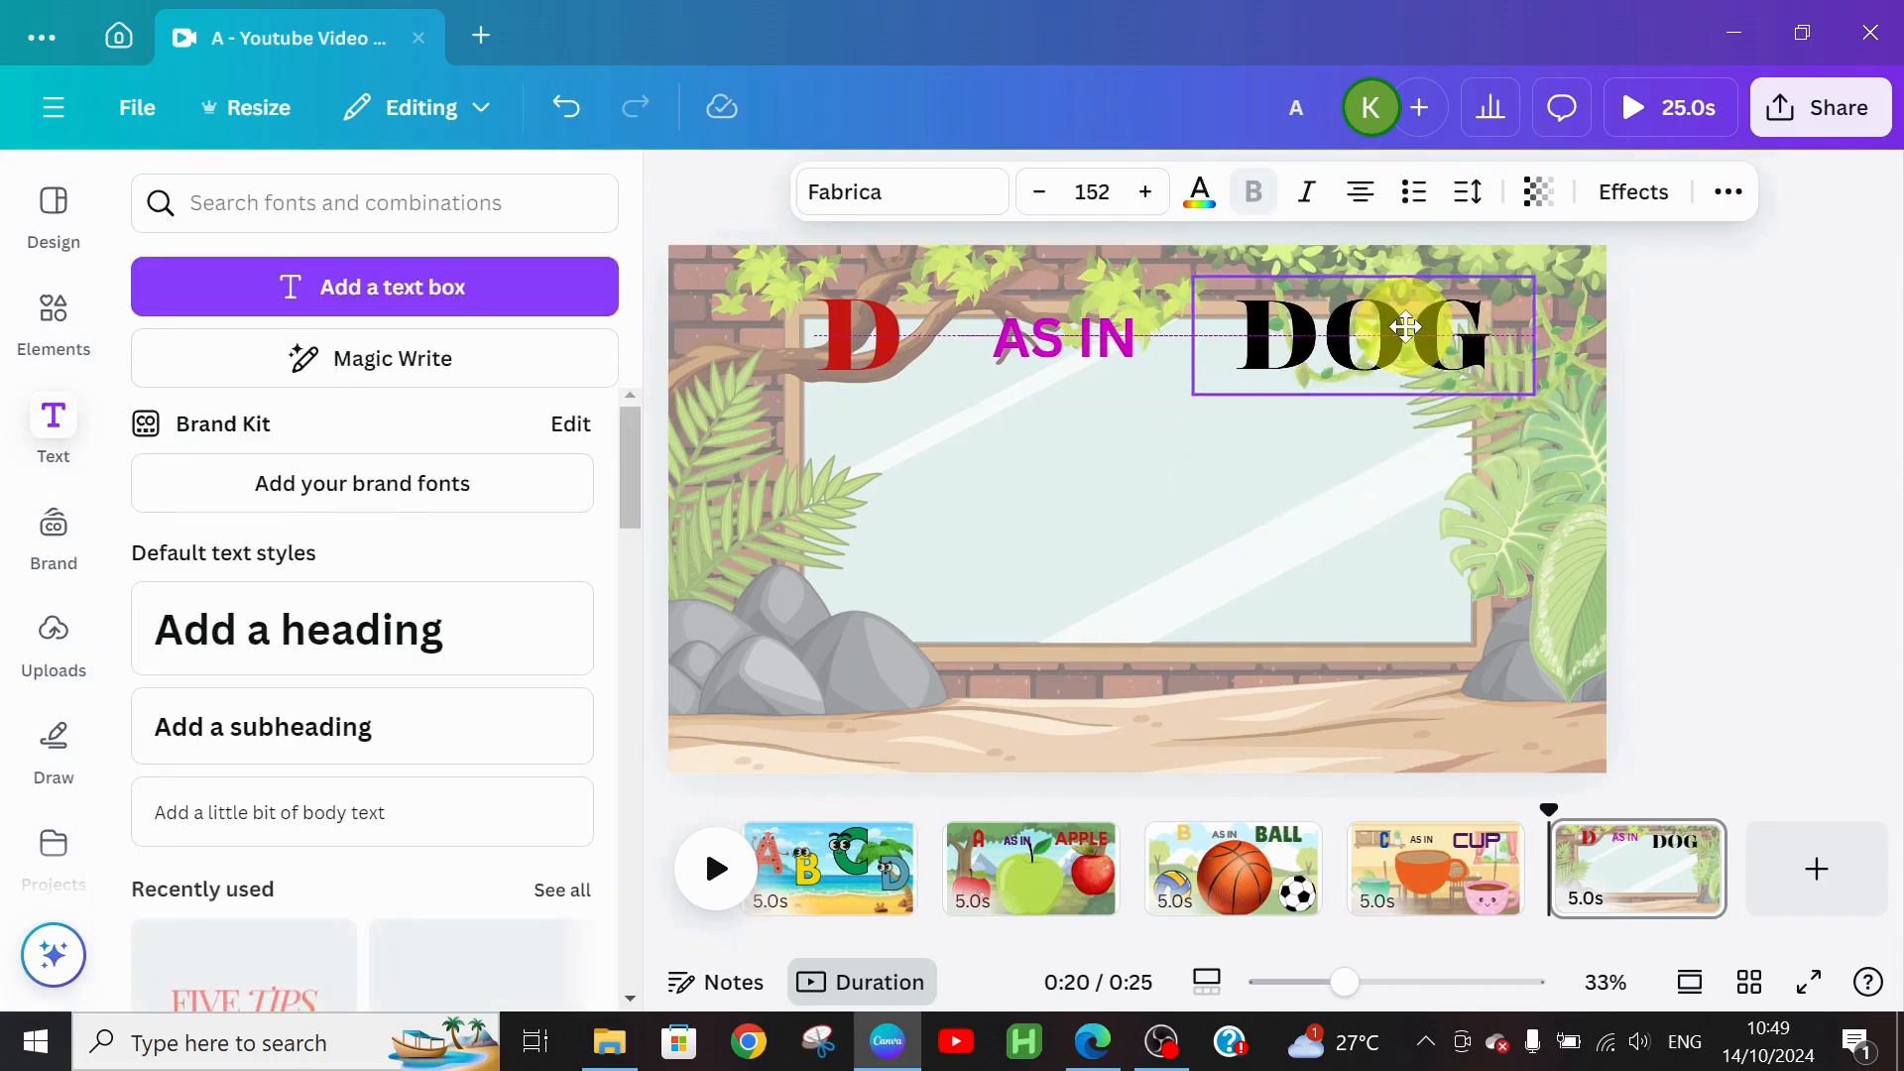
pyautogui.doubleClick(1276, 344)
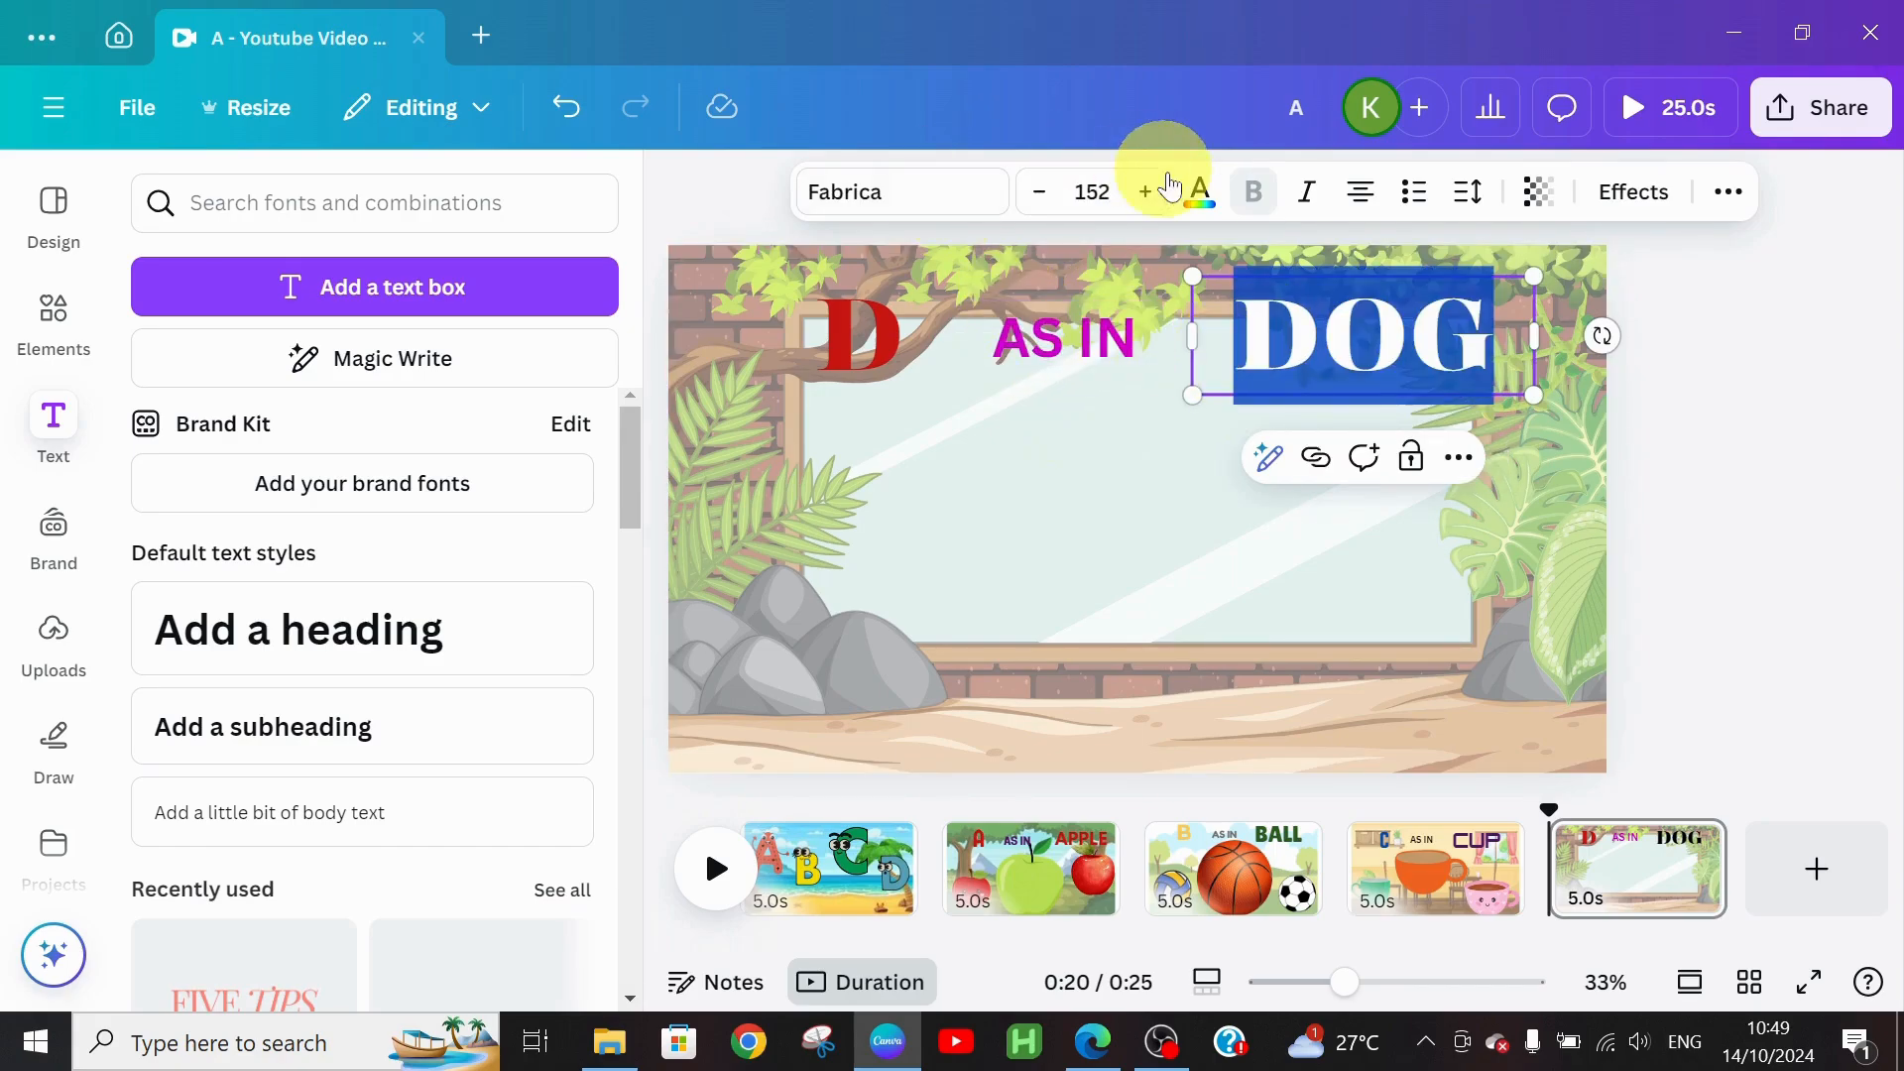
pyautogui.click(1201, 189)
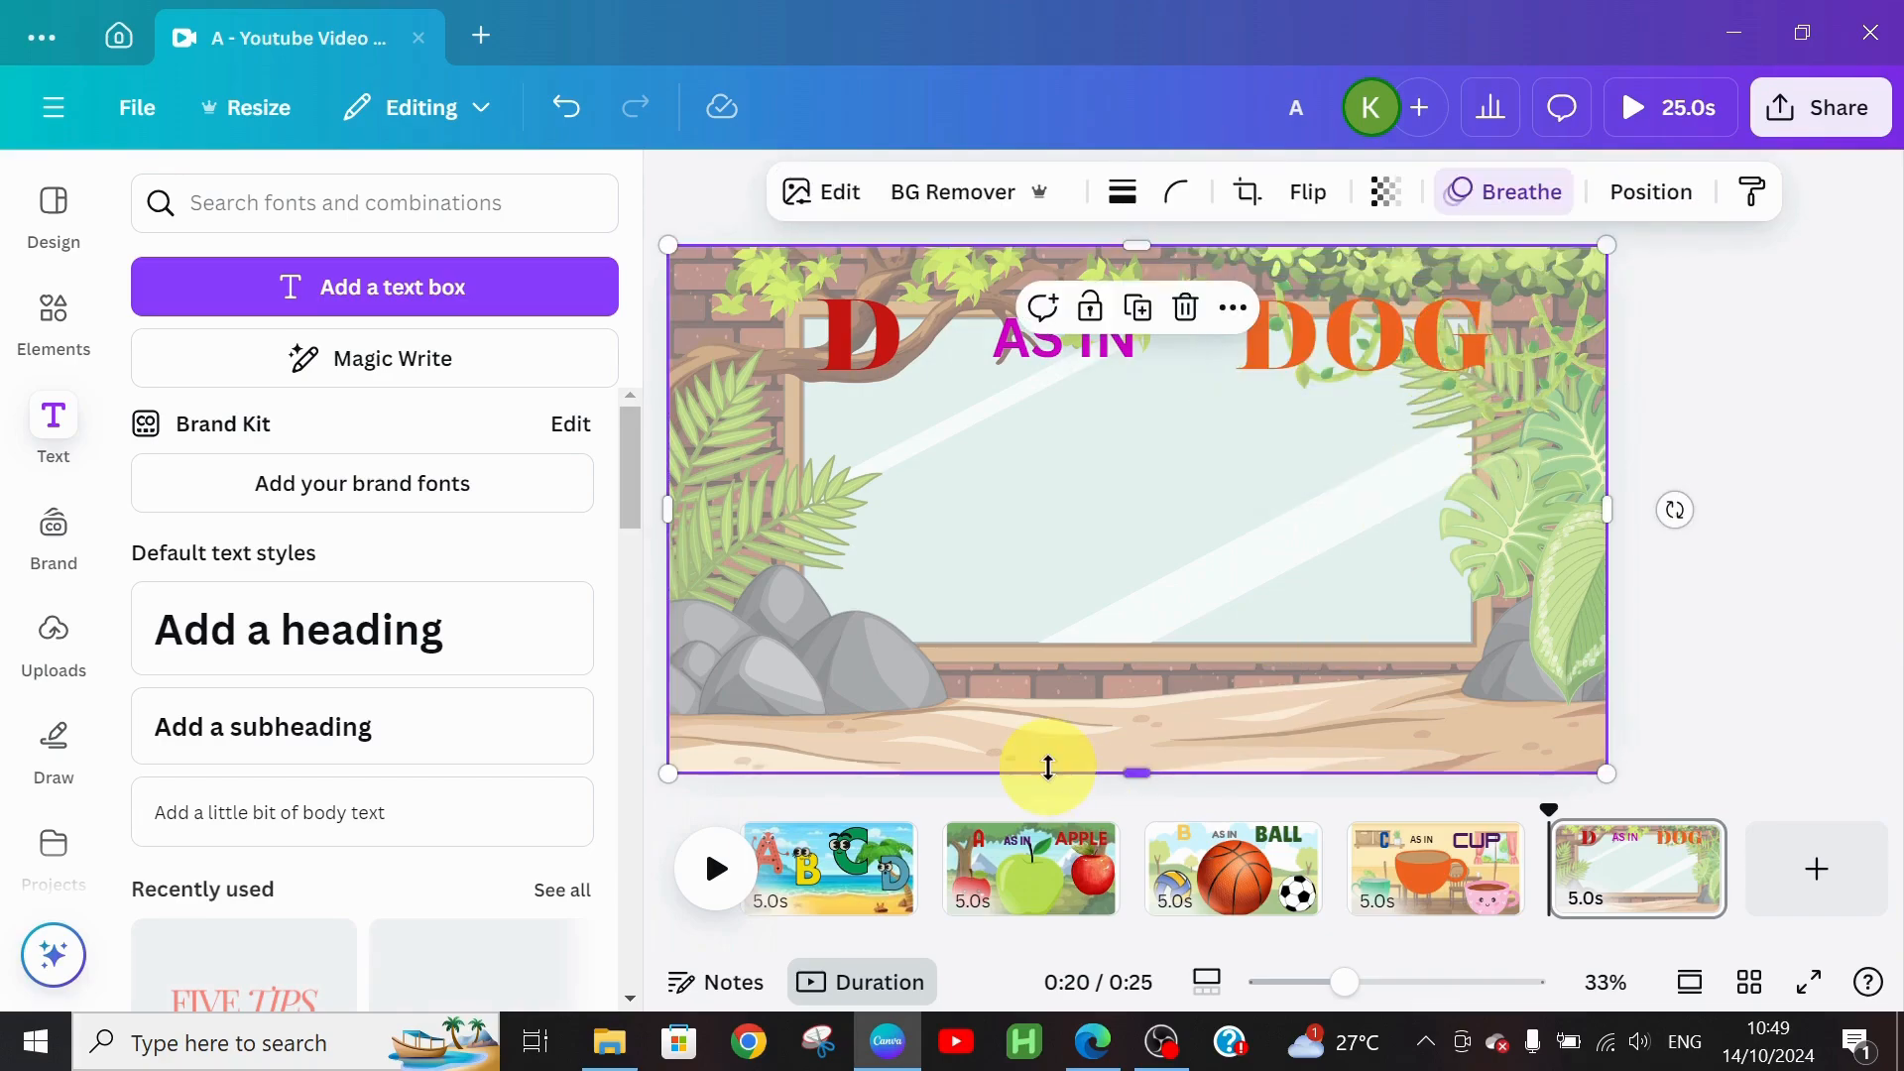
# Step: Apply the Bounce text animation to the letter D
pyautogui.click(841, 325)
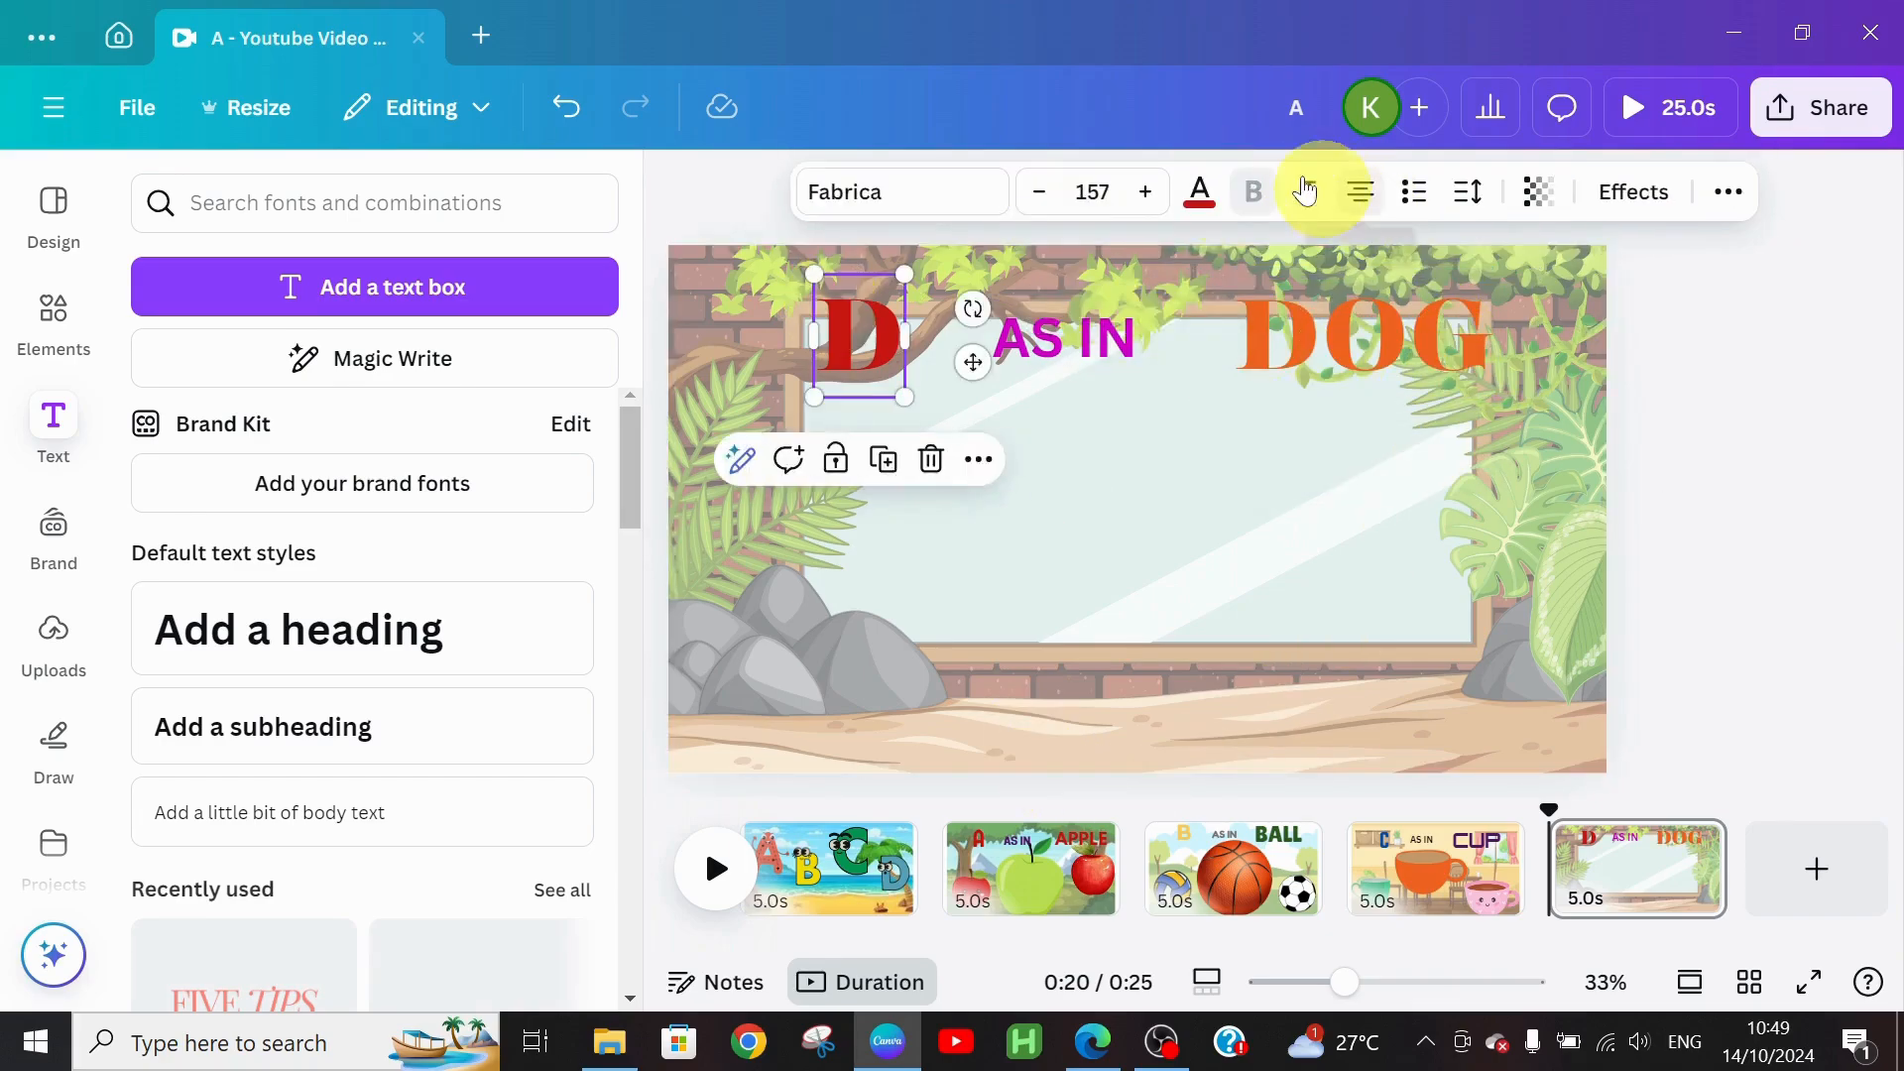
pyautogui.click(1709, 202)
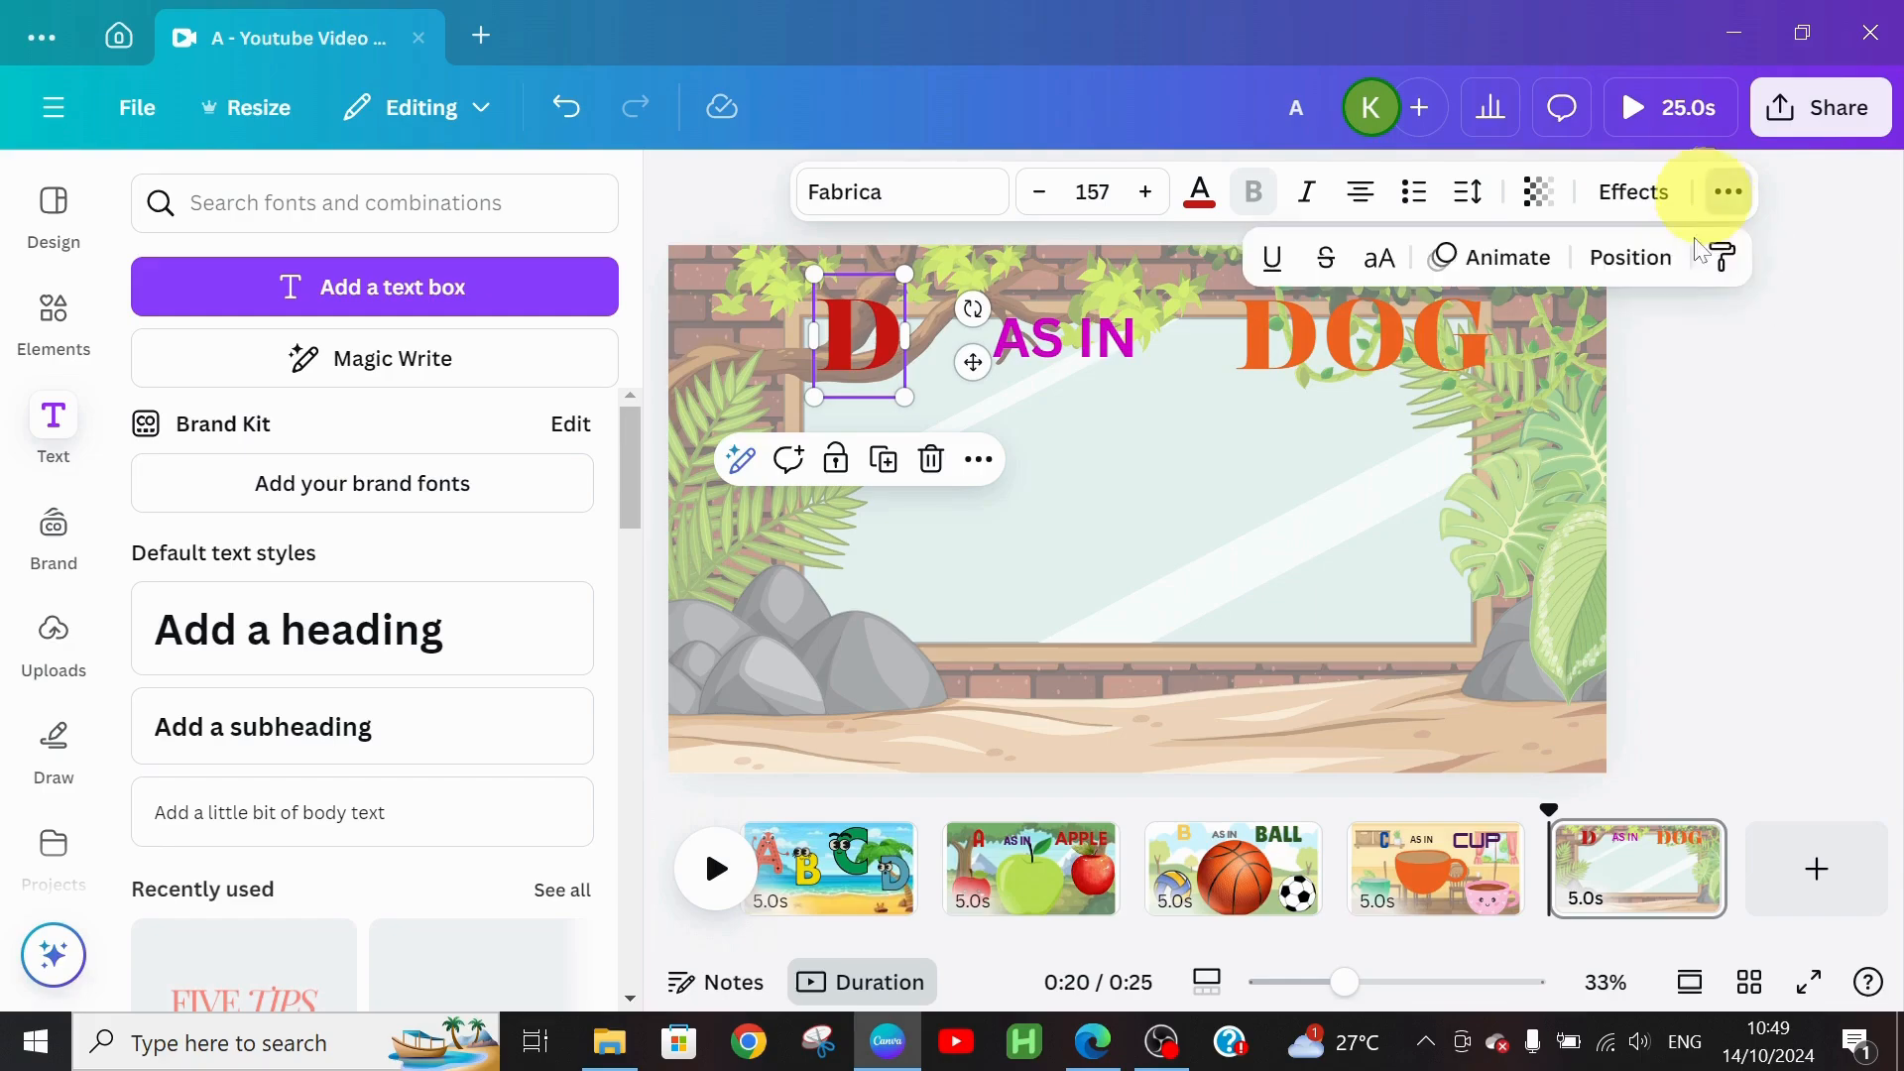
pyautogui.click(1469, 260)
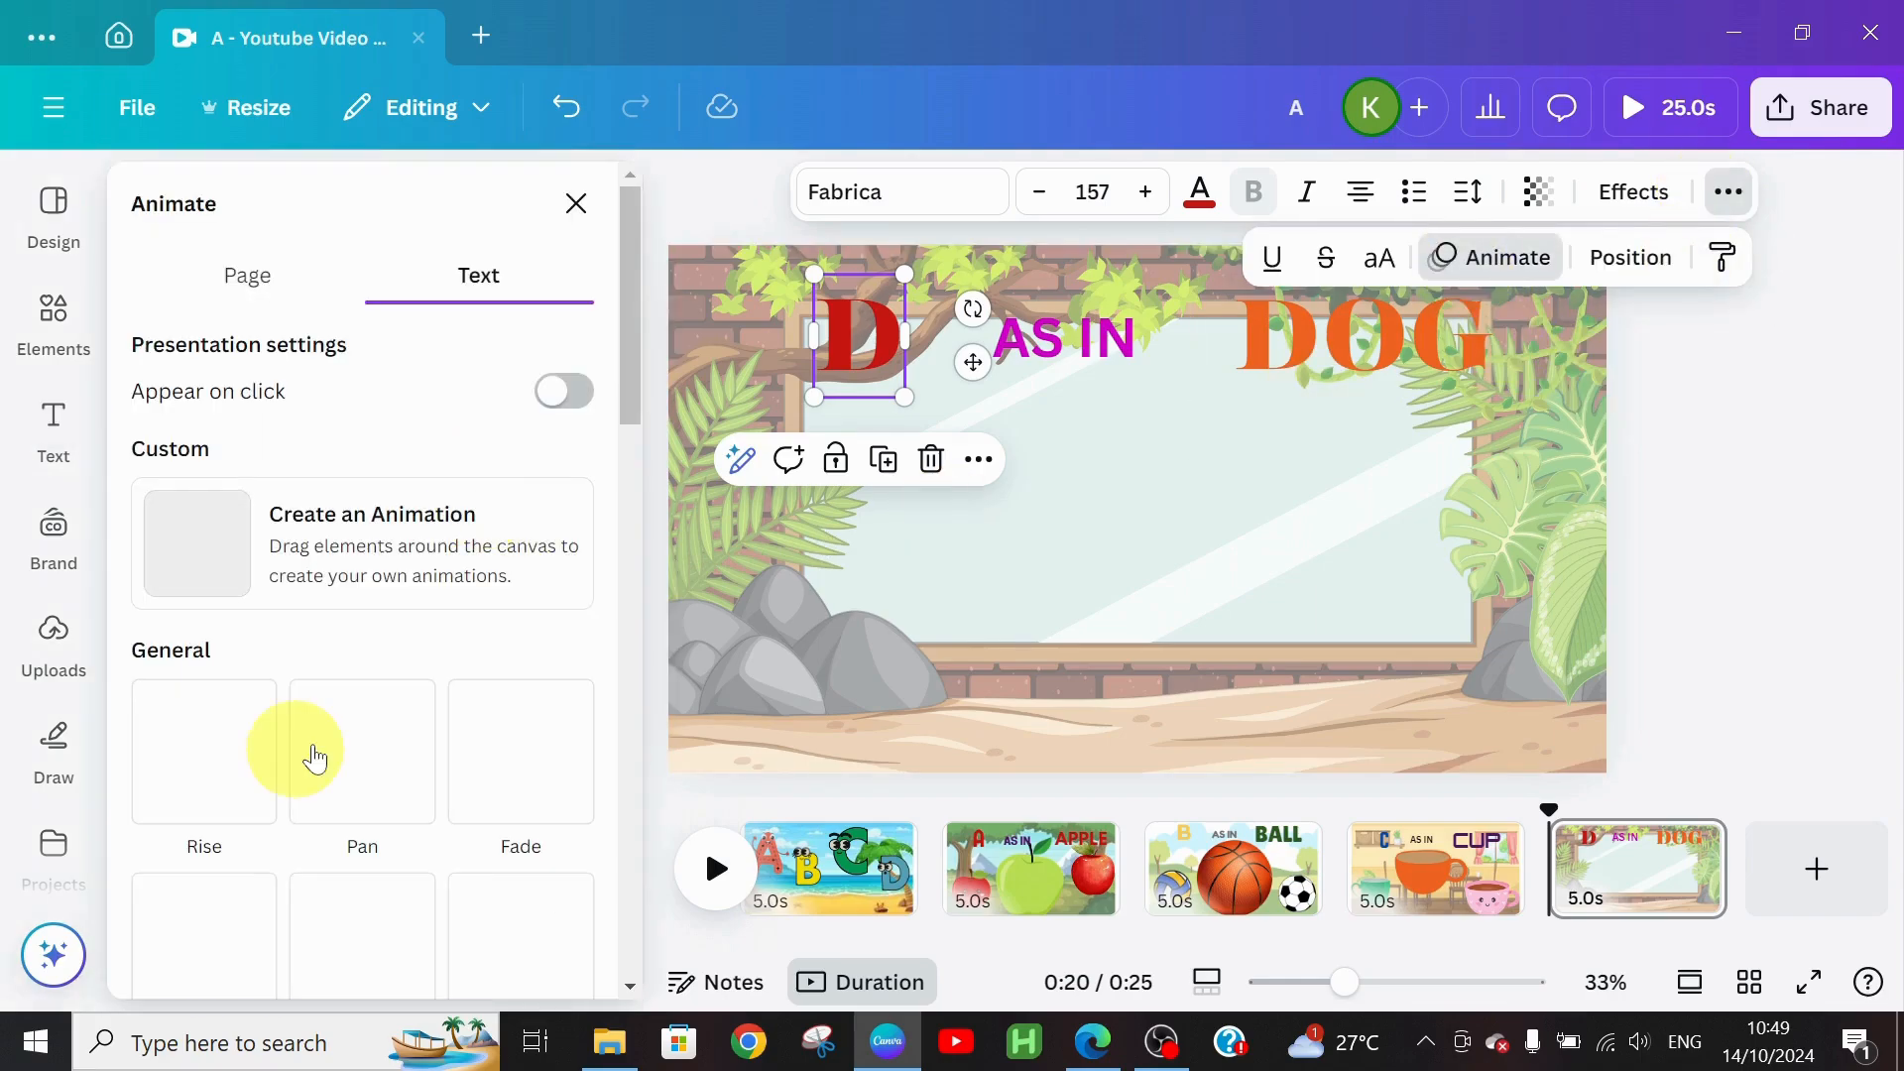
pyautogui.scroll(-5, 288, 756)
pyautogui.click(200, 735)
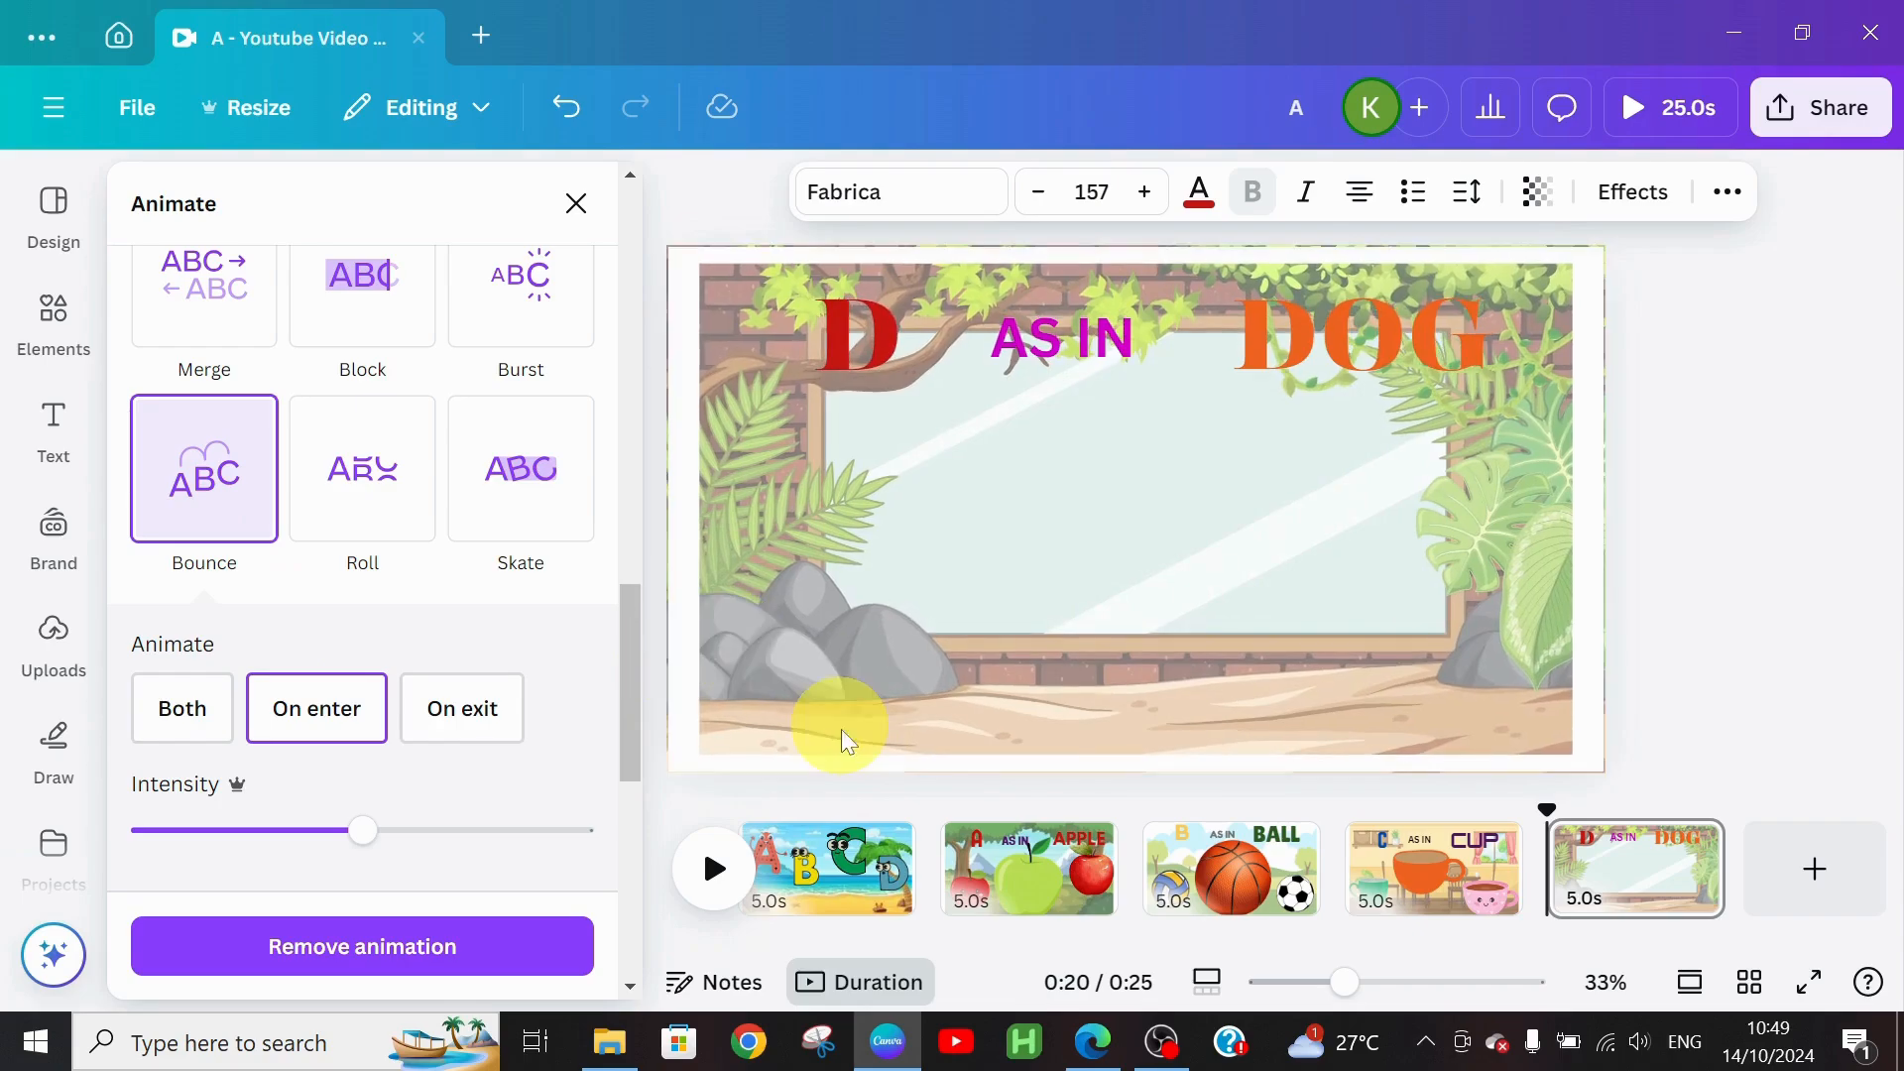
# Step: Apply the Bounce text animation to the "AS IN" and "DOG" texts
pyautogui.click(1028, 371)
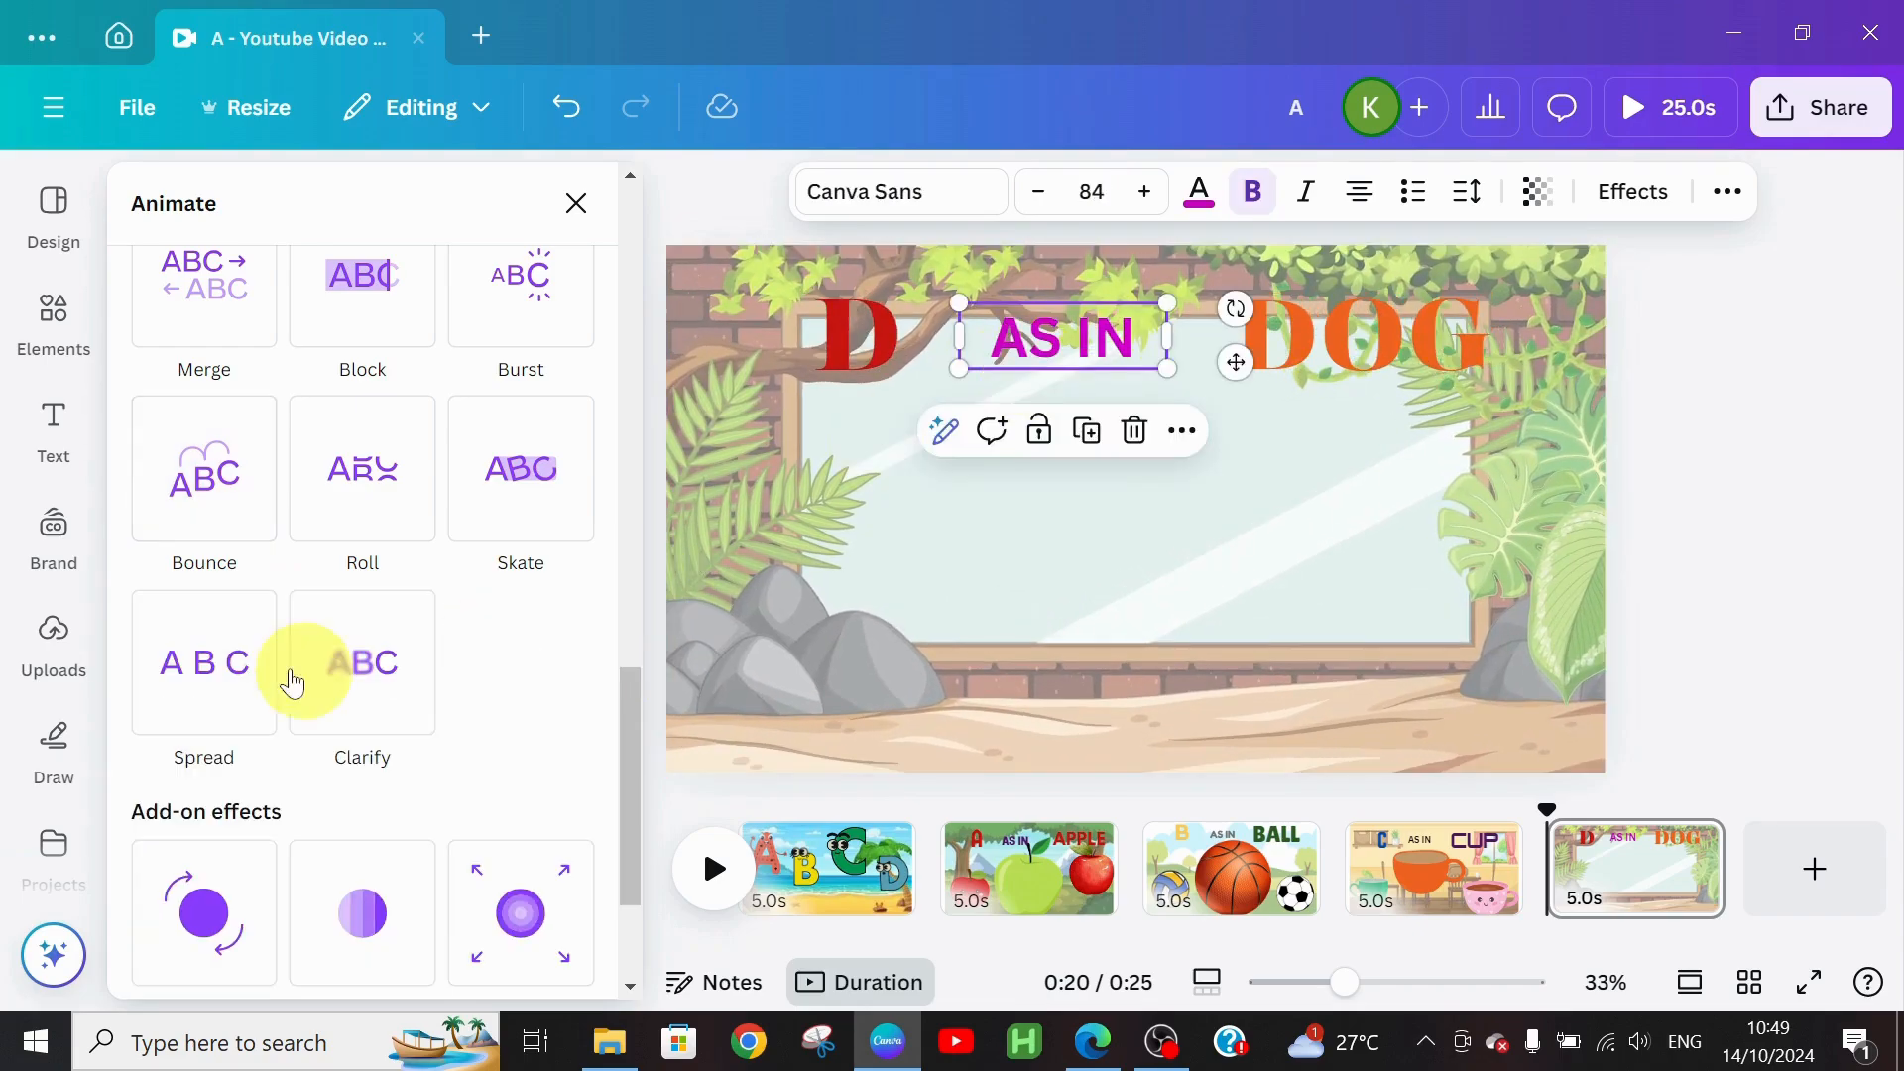
pyautogui.click(193, 468)
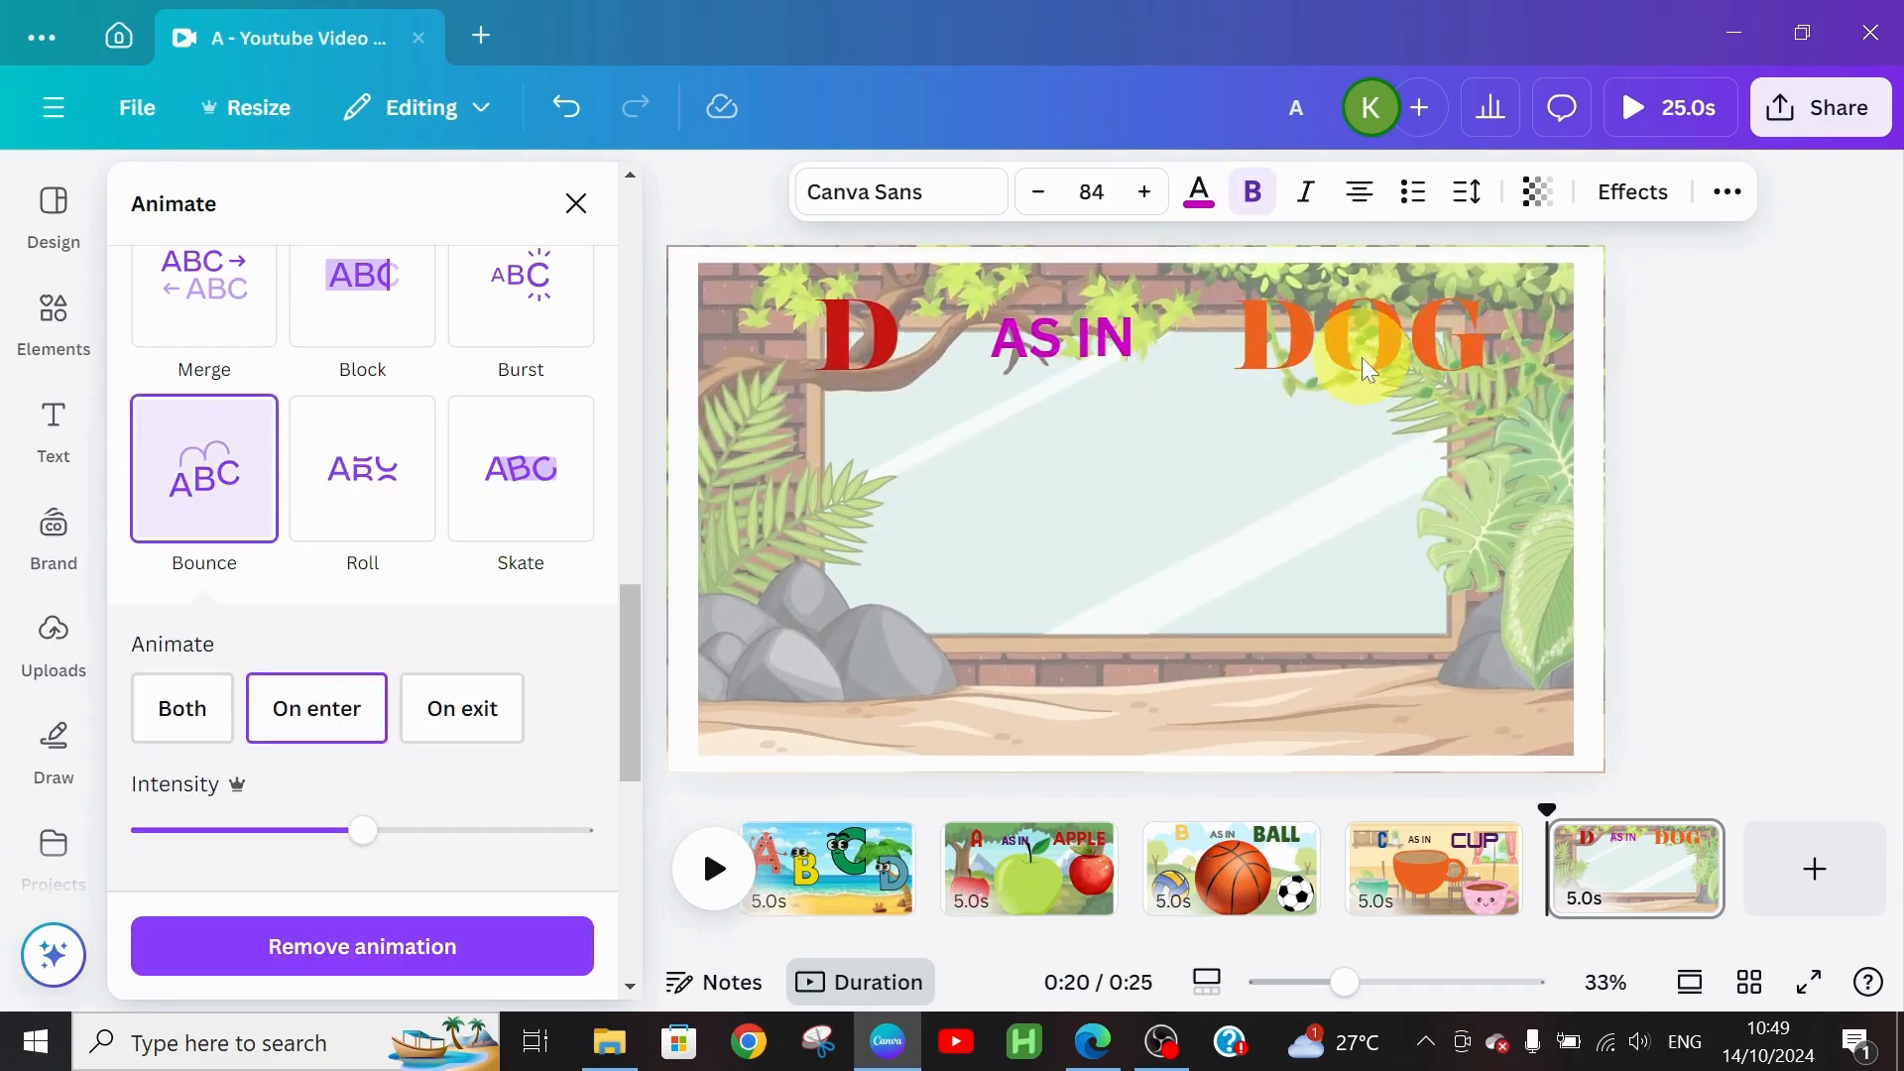
pyautogui.click(1360, 342)
pyautogui.click(209, 544)
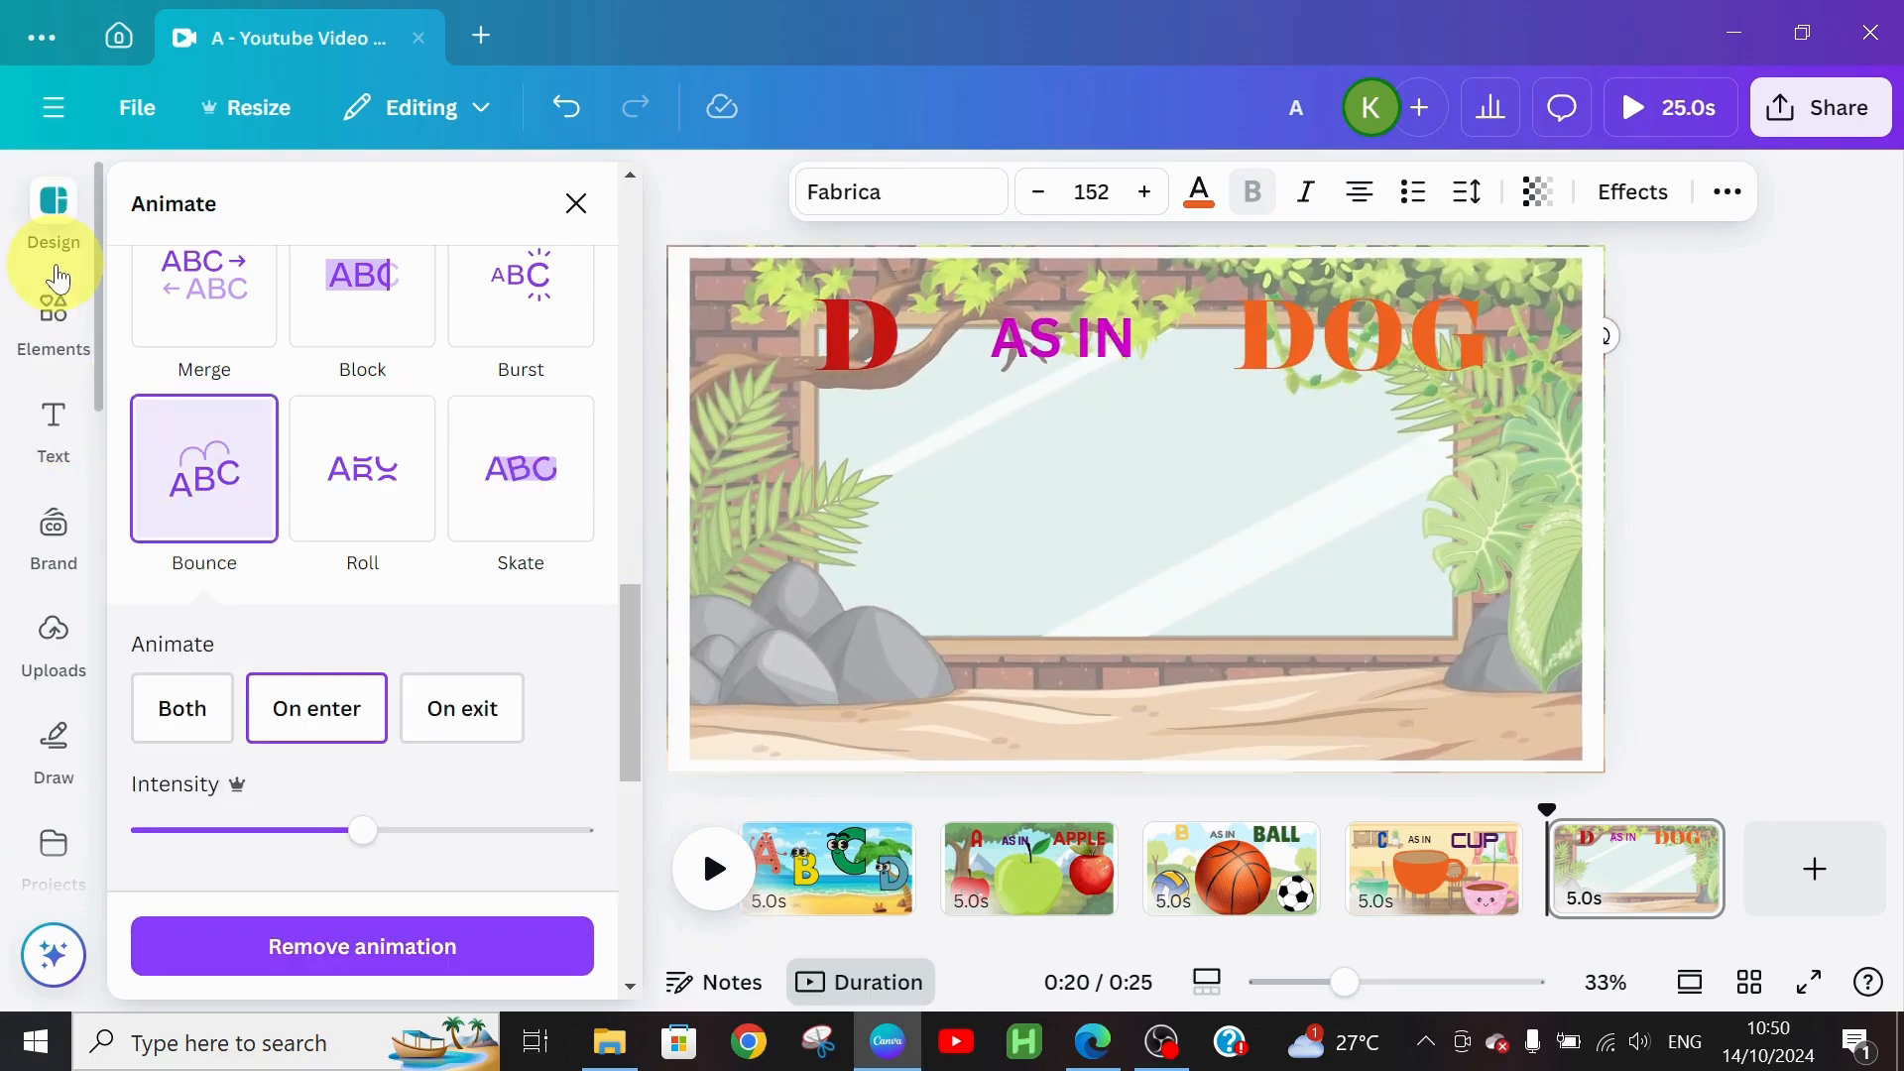
# Step: Search the elements for "DOG" and show all matching graphics
pyautogui.click(53, 312)
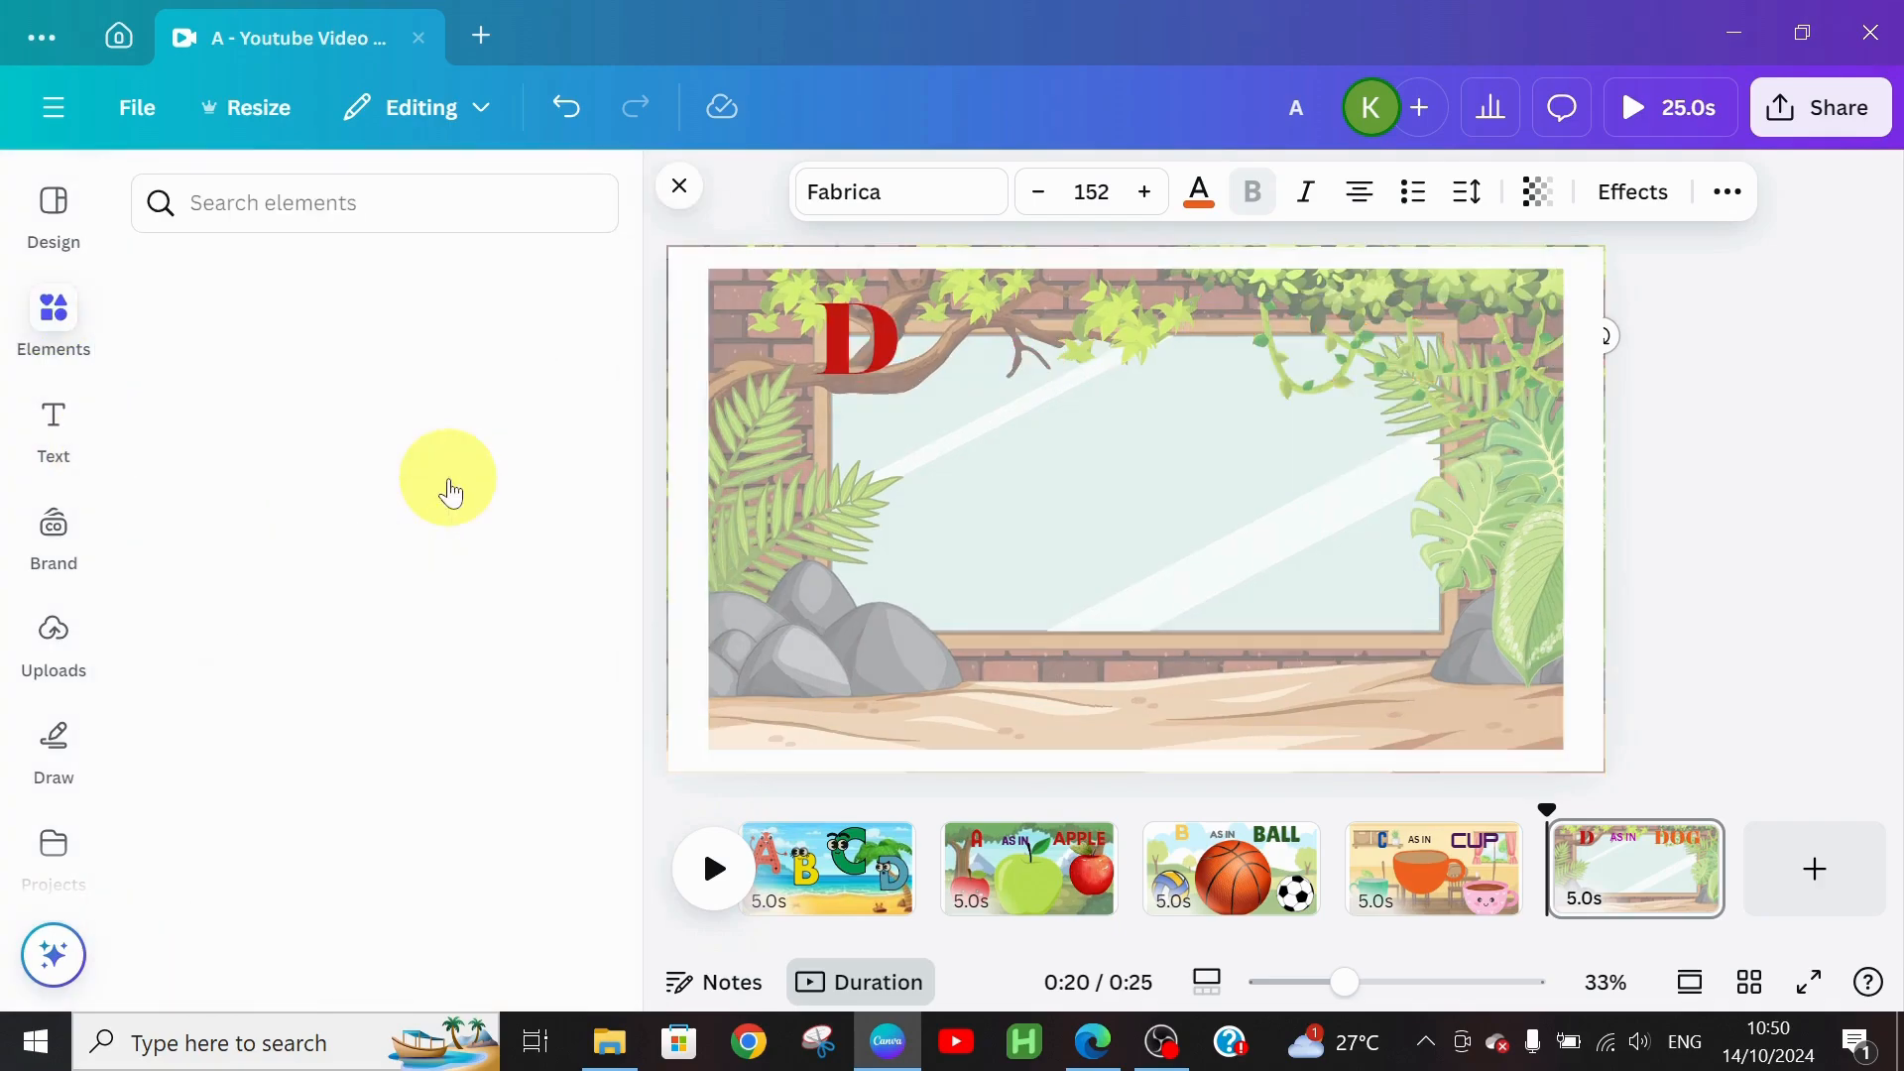
pyautogui.click(327, 204)
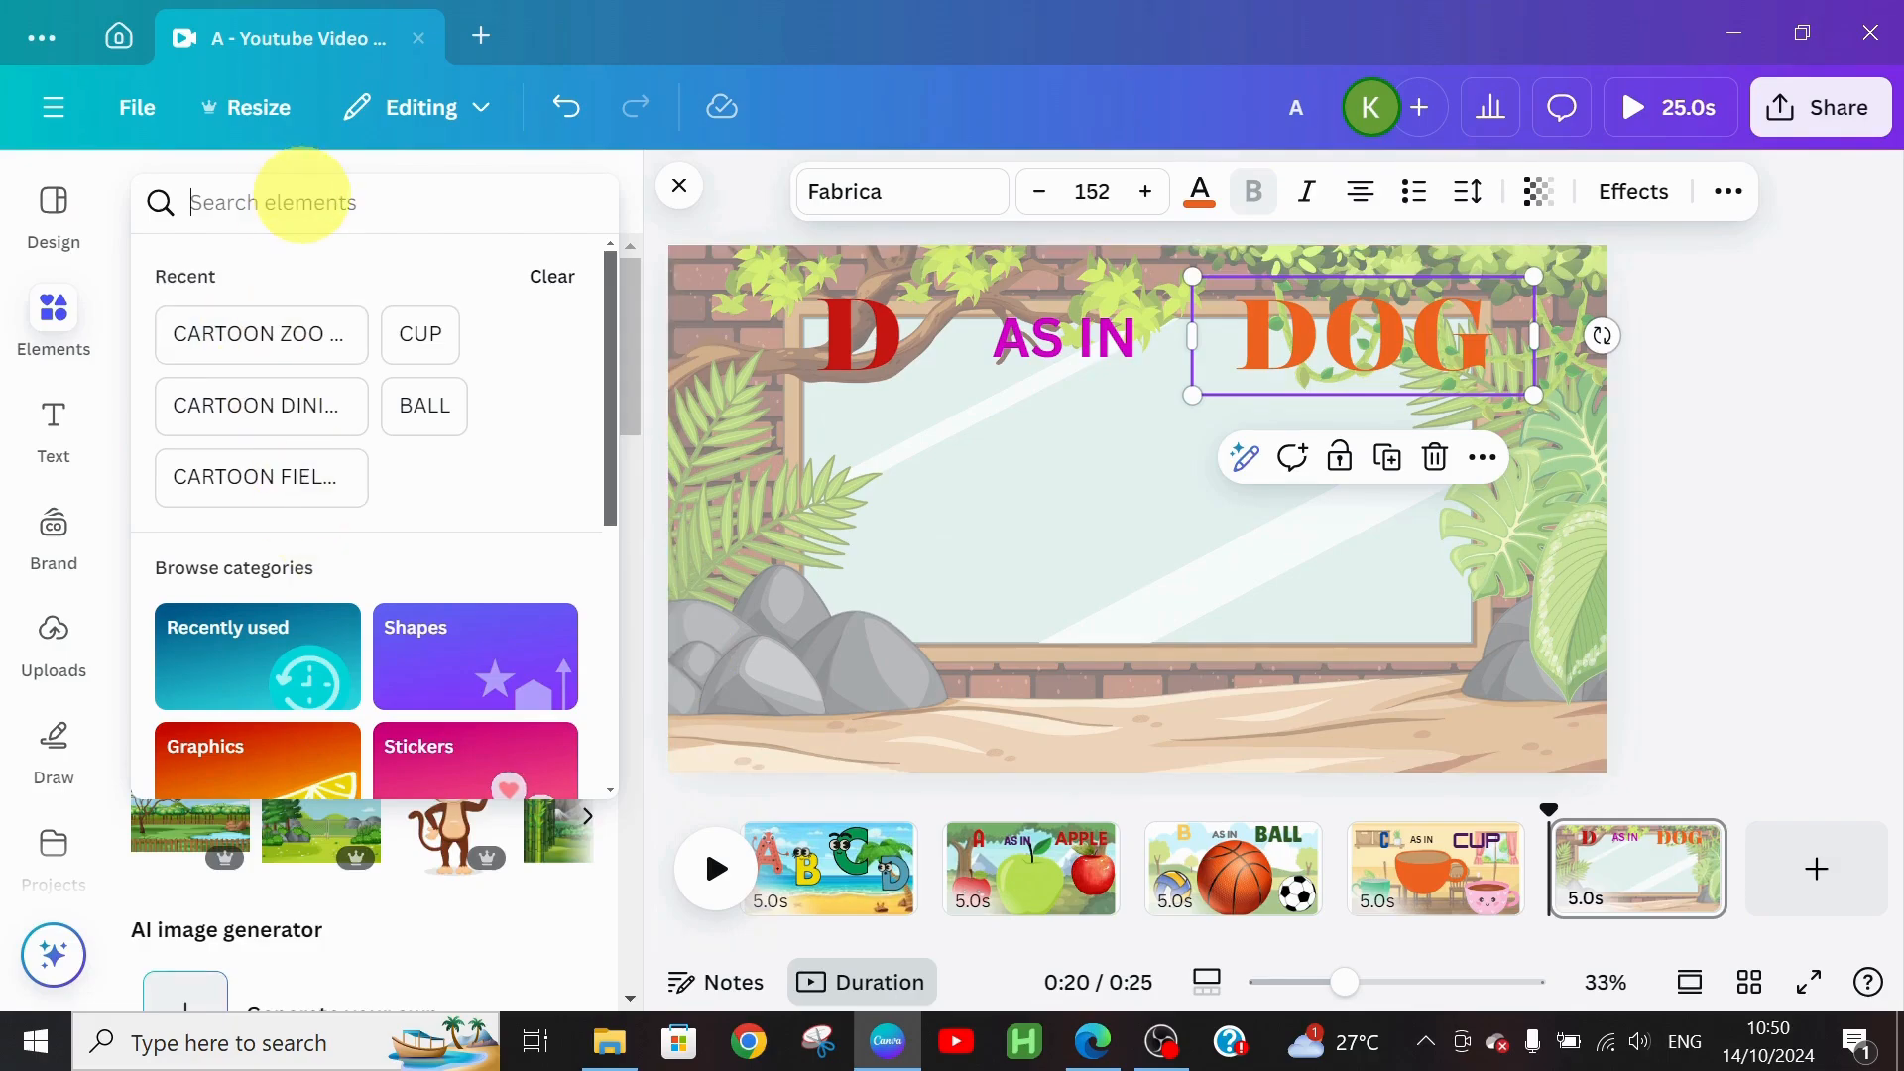
pyautogui.write('DOG')
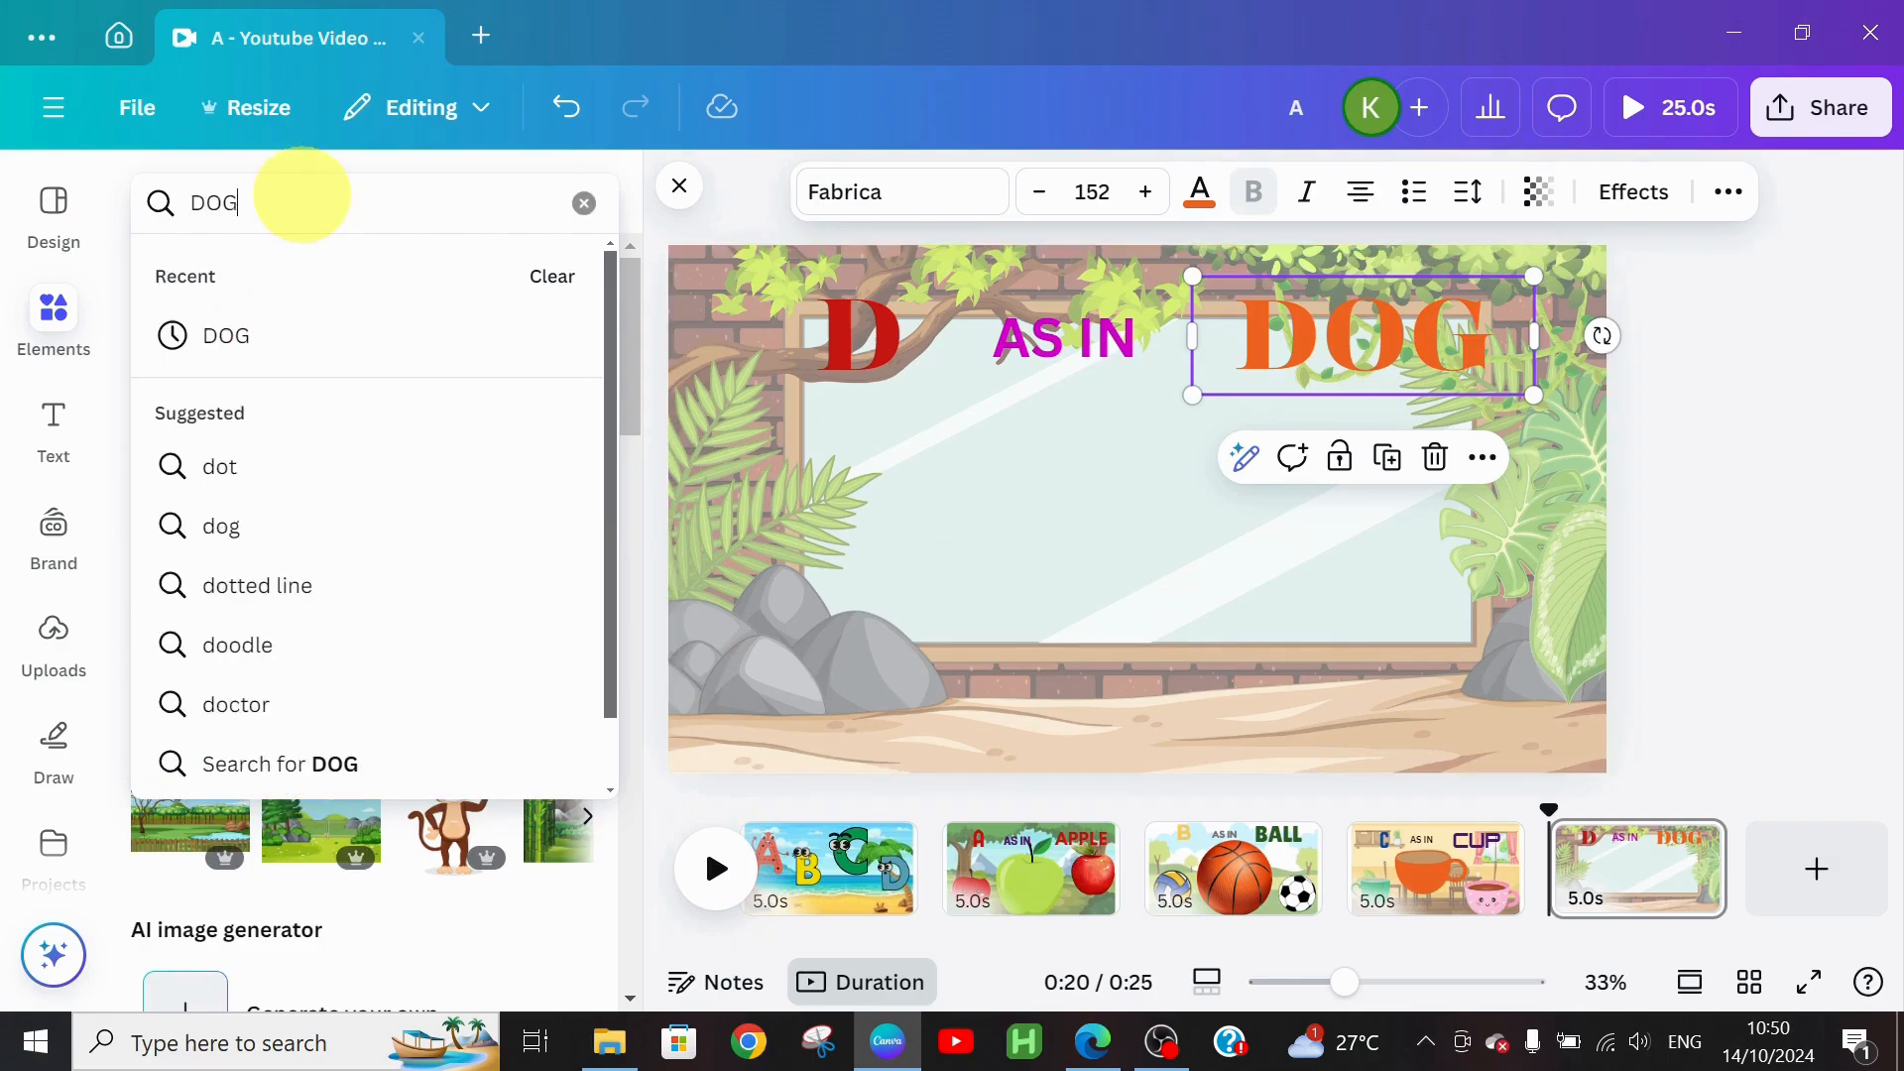
pyautogui.press('Return')
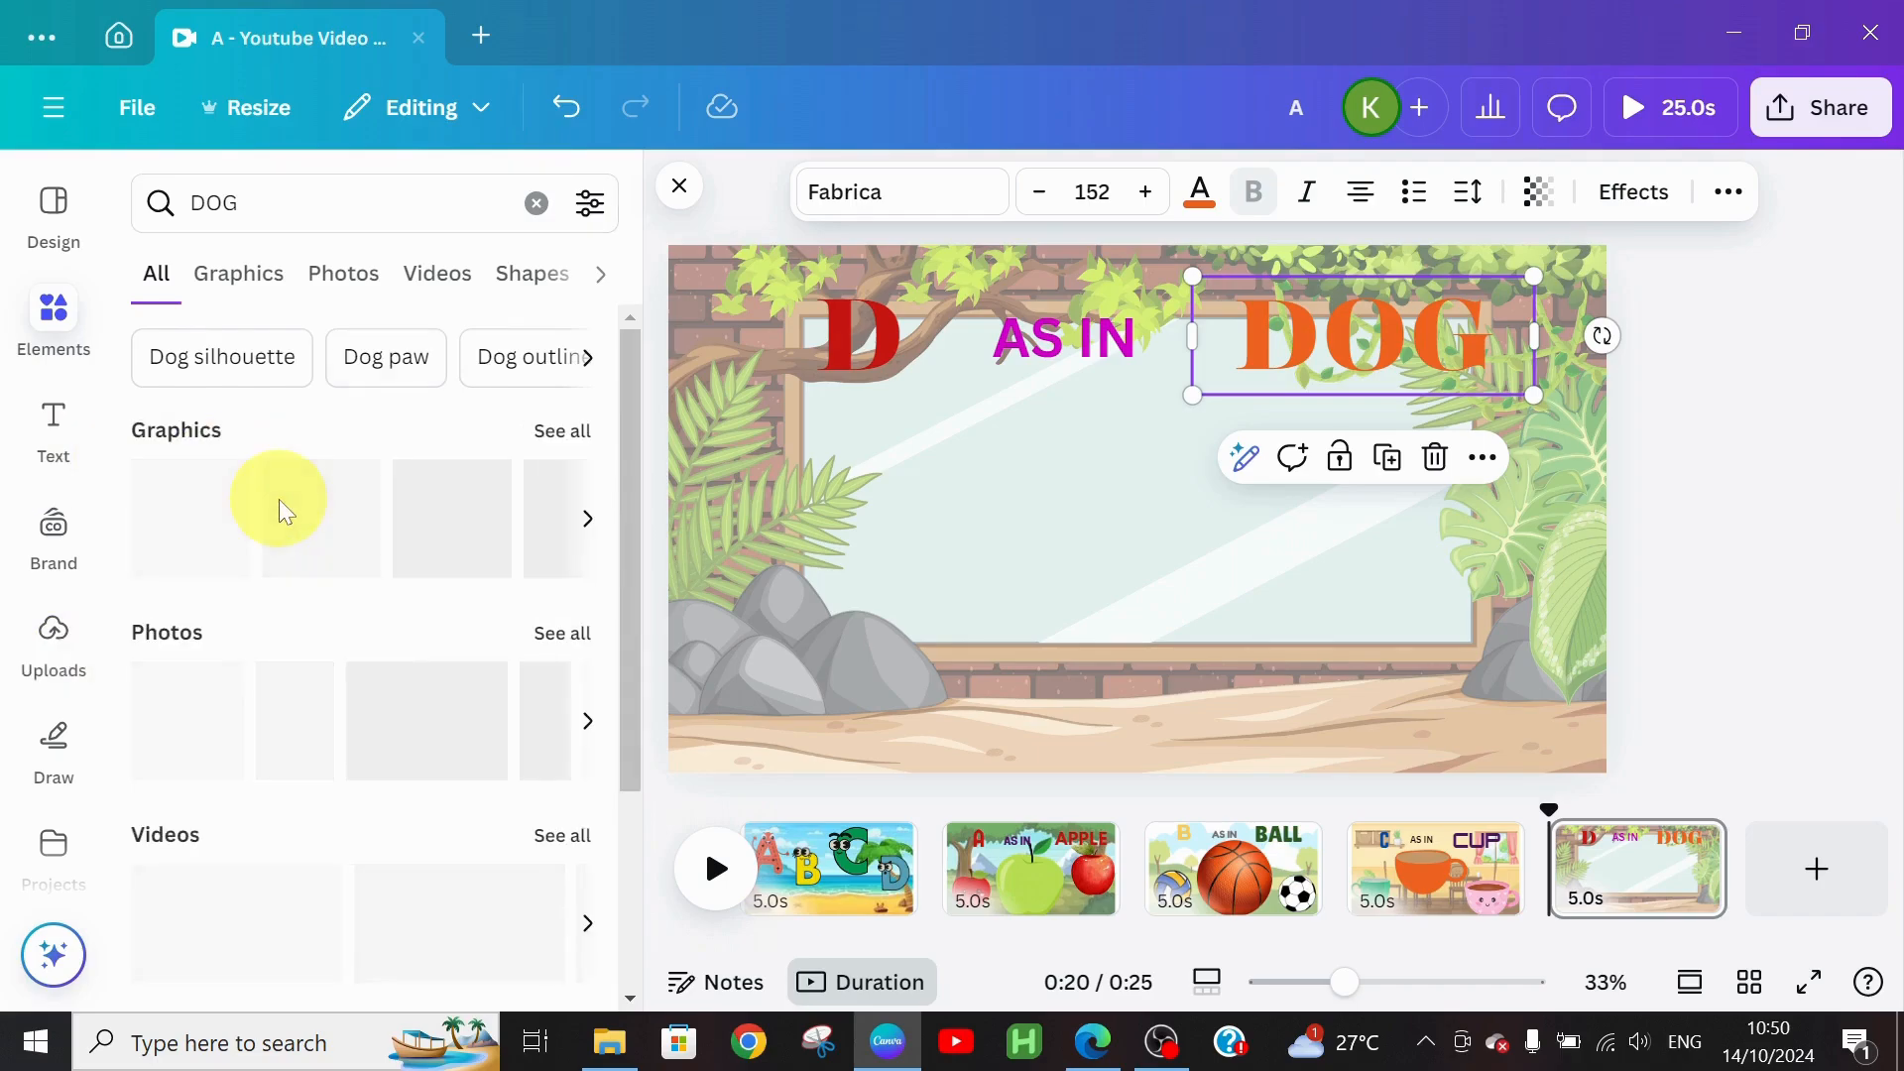
pyautogui.click(543, 434)
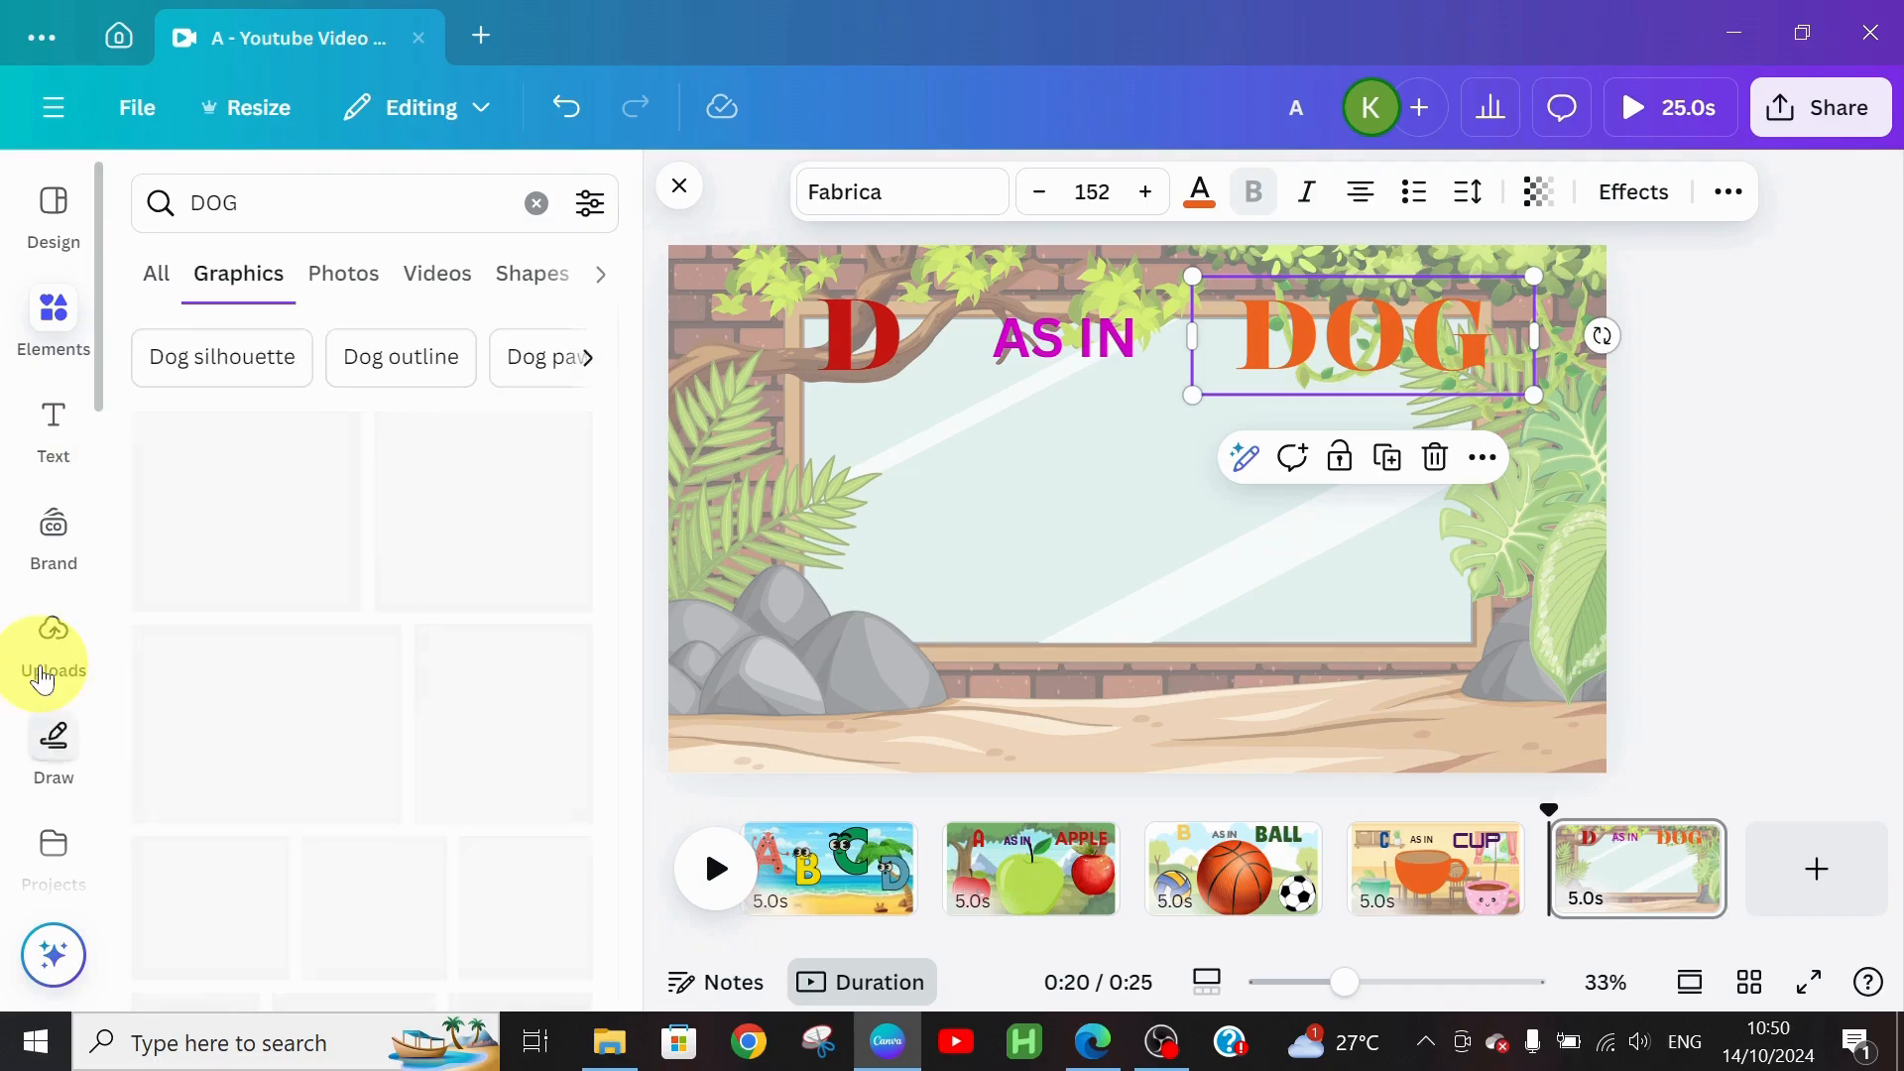
# Step: Add the cream-colored puppy graphic, place it in the lower-left part of the page and enlarge it slightly
pyautogui.click(204, 481)
pyautogui.moveTo(1066, 575); pyautogui.dragTo(713, 681)
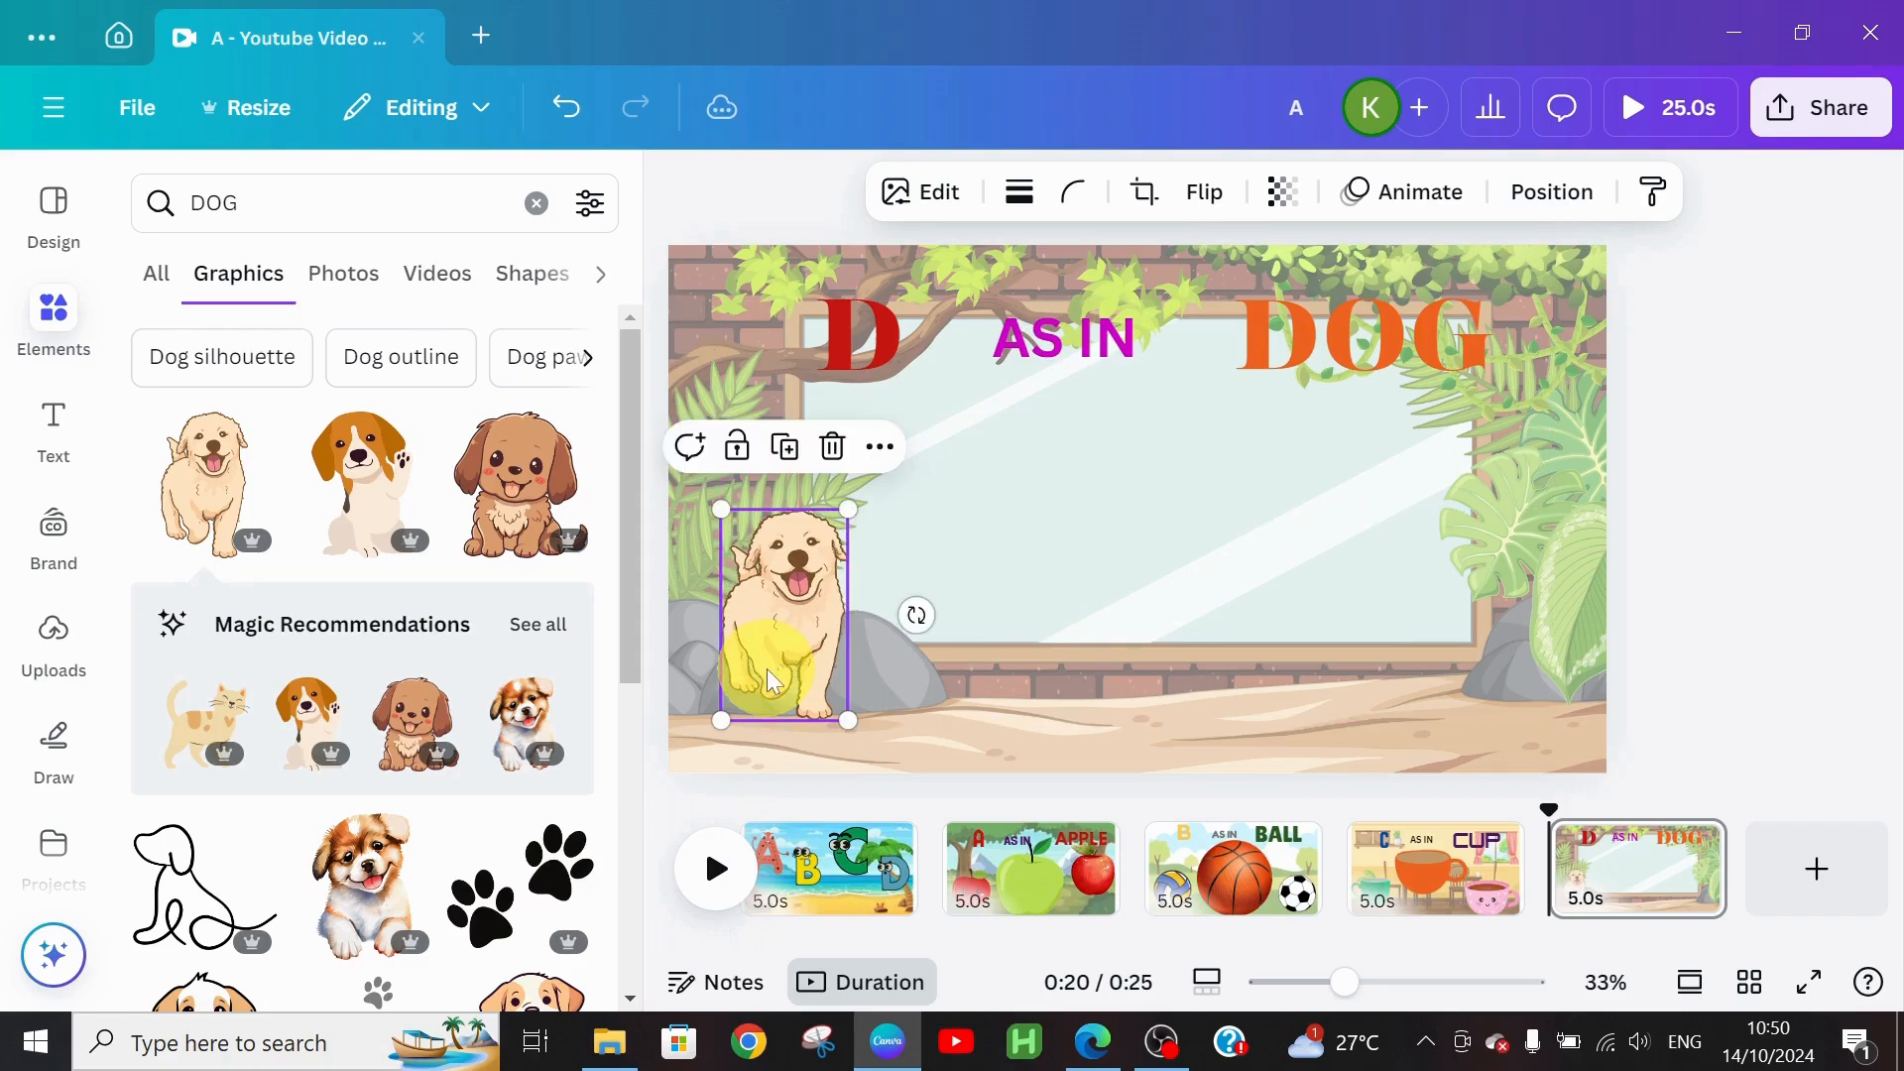
pyautogui.click(712, 511)
pyautogui.click(750, 556)
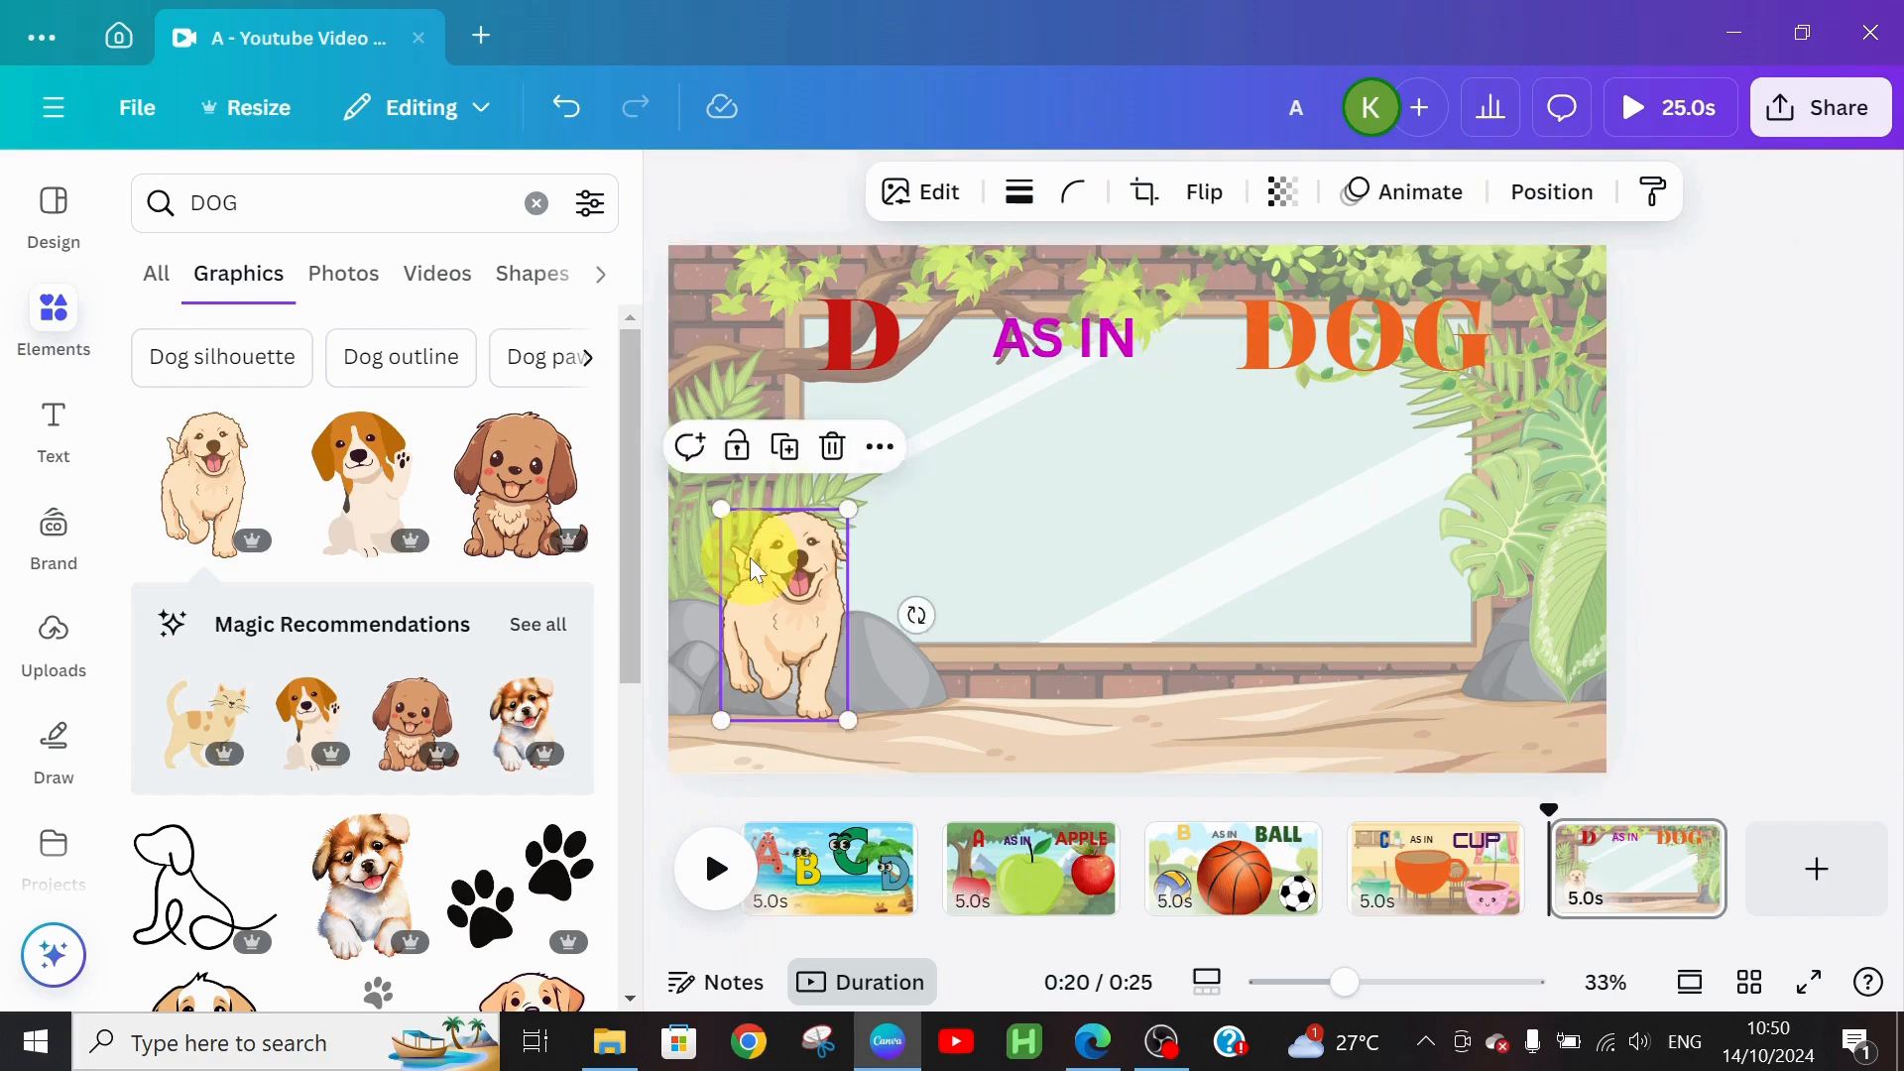
pyautogui.moveTo(721, 512); pyautogui.dragTo(706, 484)
# Step: Add the walking light-brown dog graphic, place it to the right of the puppy and enlarge it
pyautogui.moveTo(633, 627); pyautogui.dragTo(629, 781)
pyautogui.click(377, 675)
pyautogui.moveTo(1139, 583); pyautogui.dragTo(1066, 643)
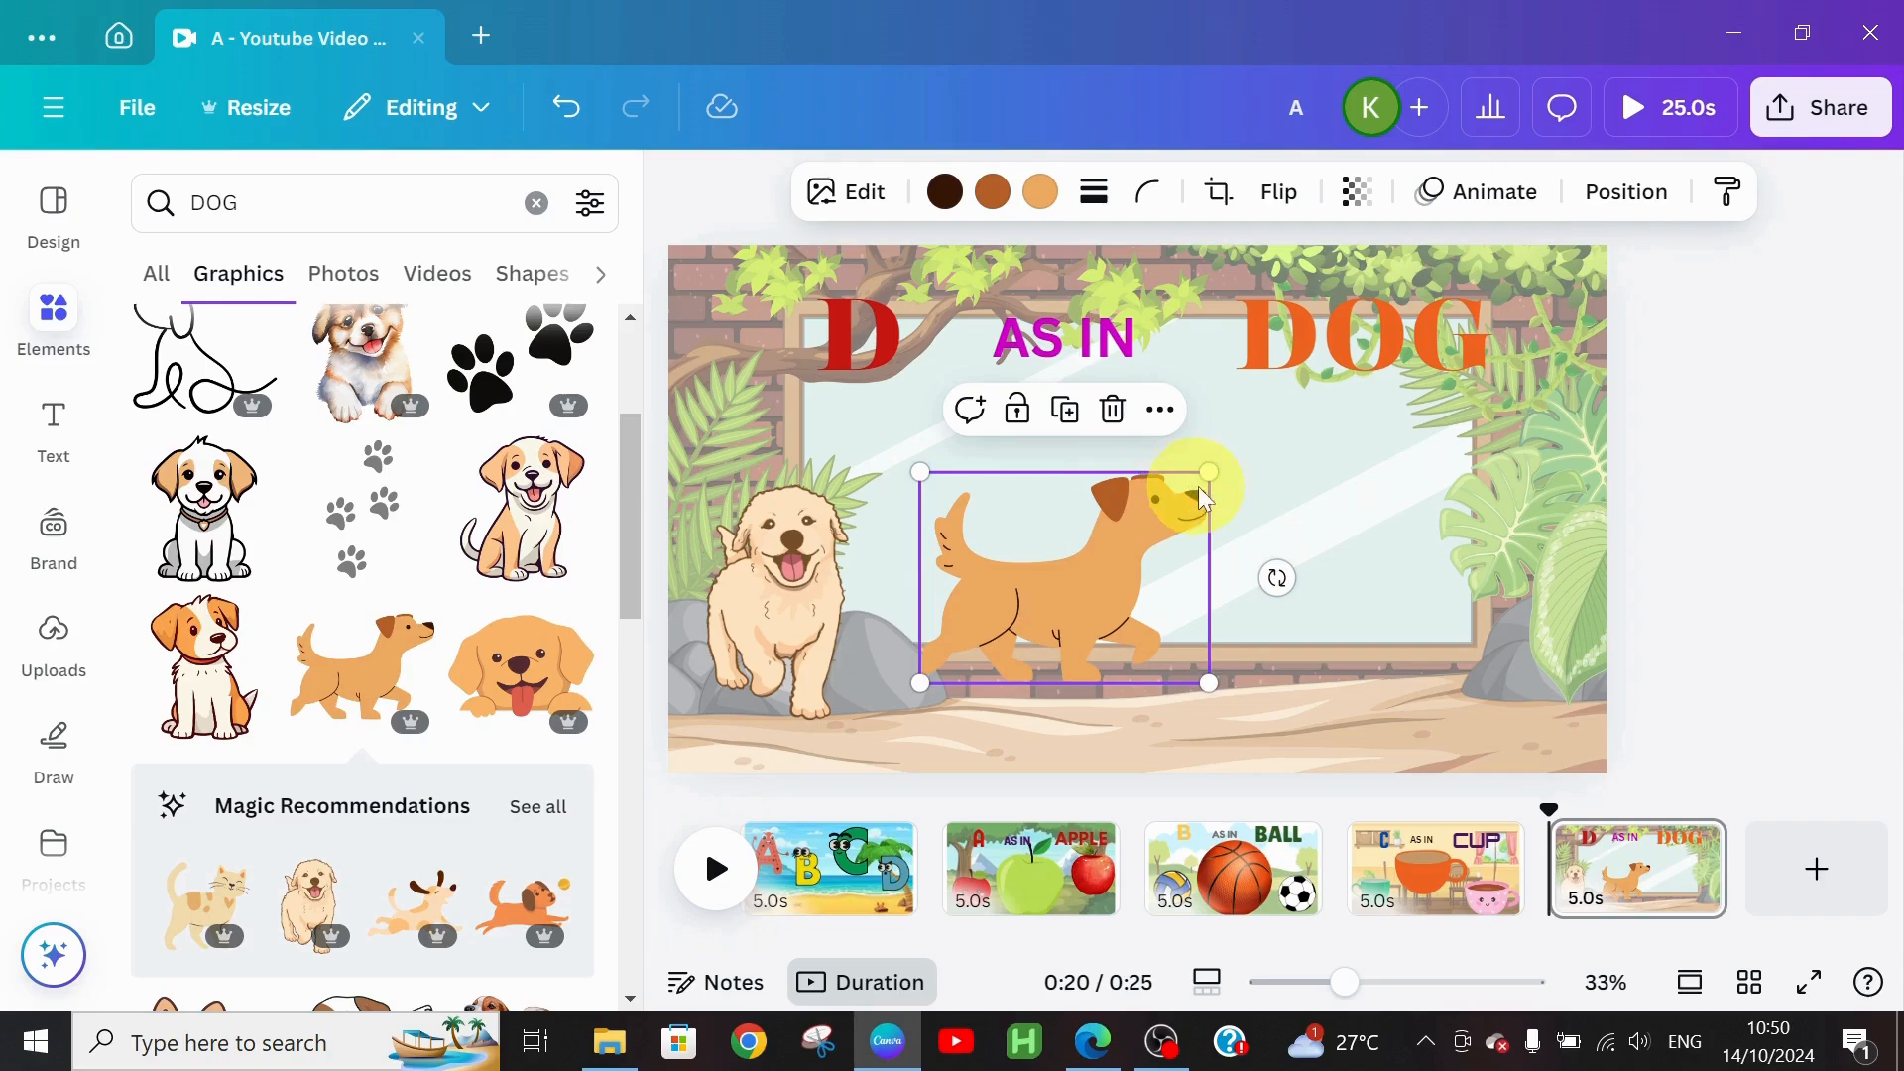
pyautogui.moveTo(1209, 472); pyautogui.dragTo(1308, 395)
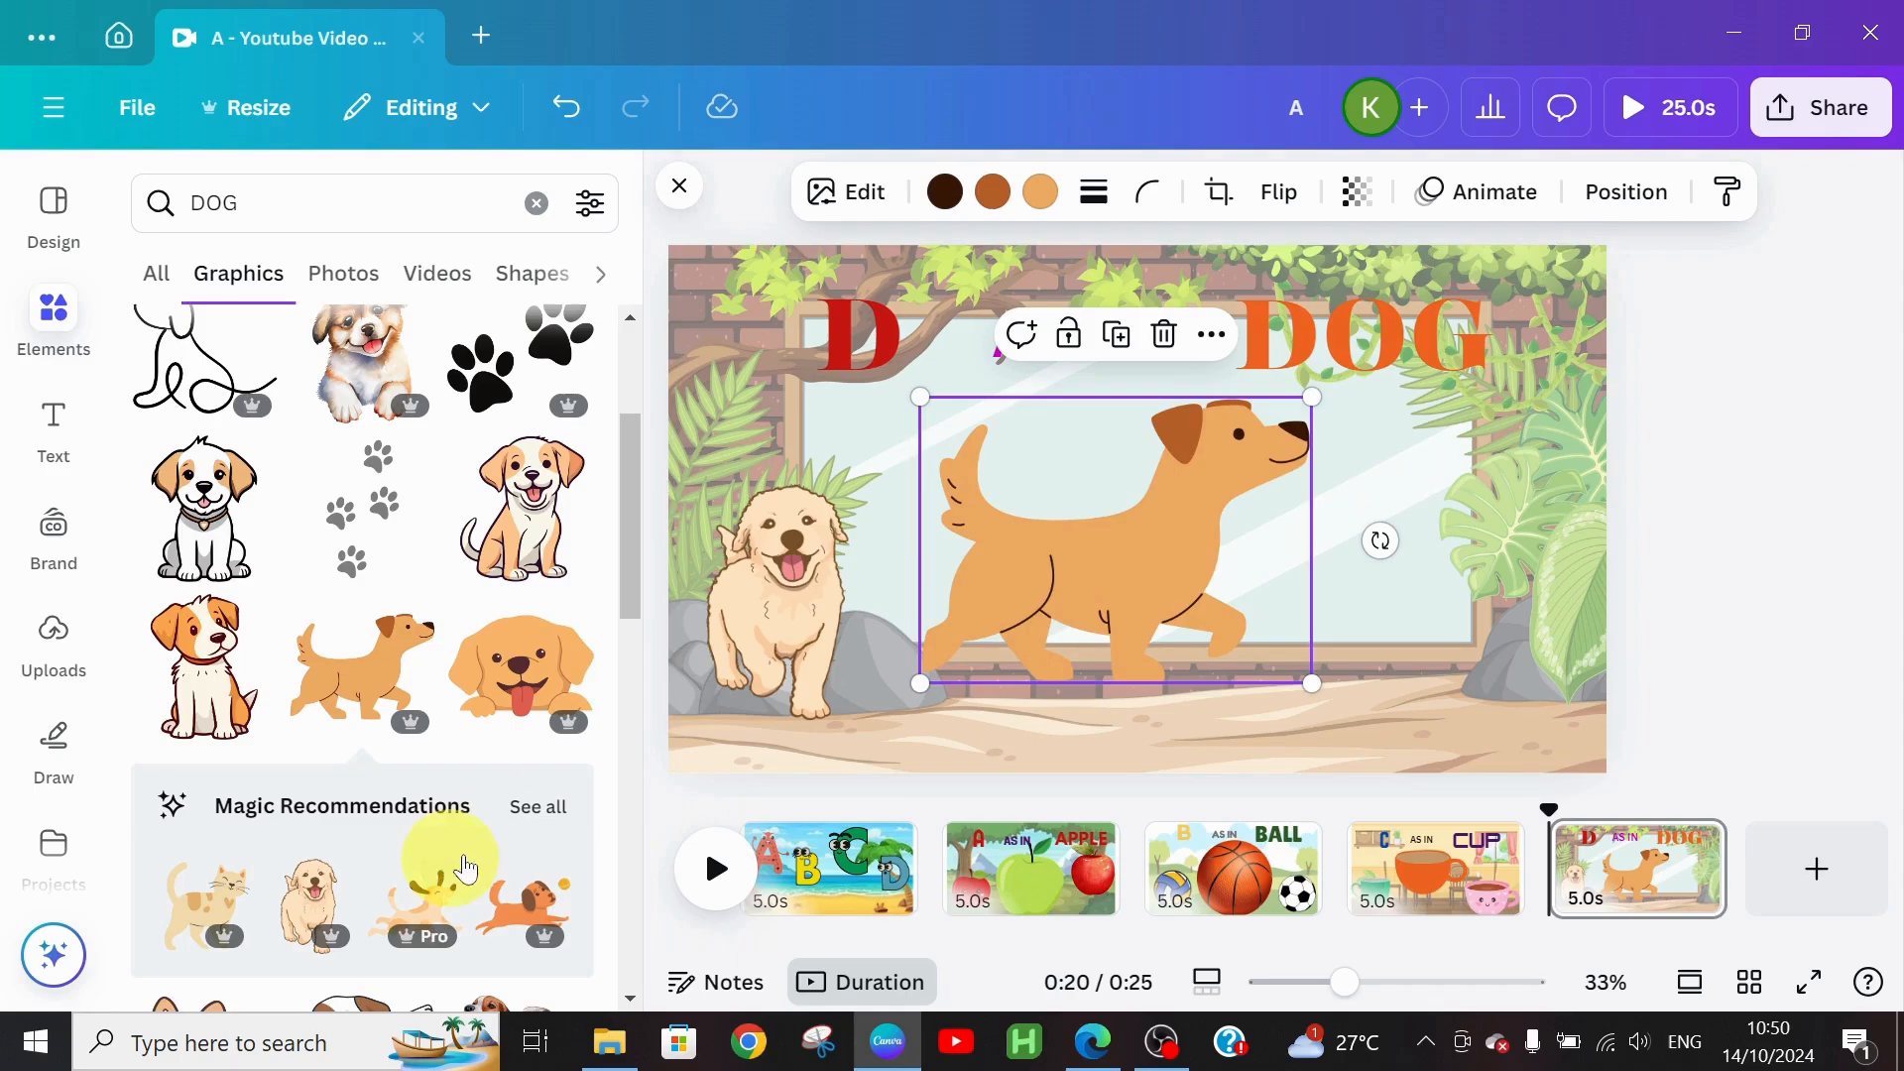
# Step: Add the realistic standing beagle graphic and place it just right of the puppy, reaching the page's bottom edge
pyautogui.moveTo(631, 608); pyautogui.dragTo(640, 831)
pyautogui.click(456, 521)
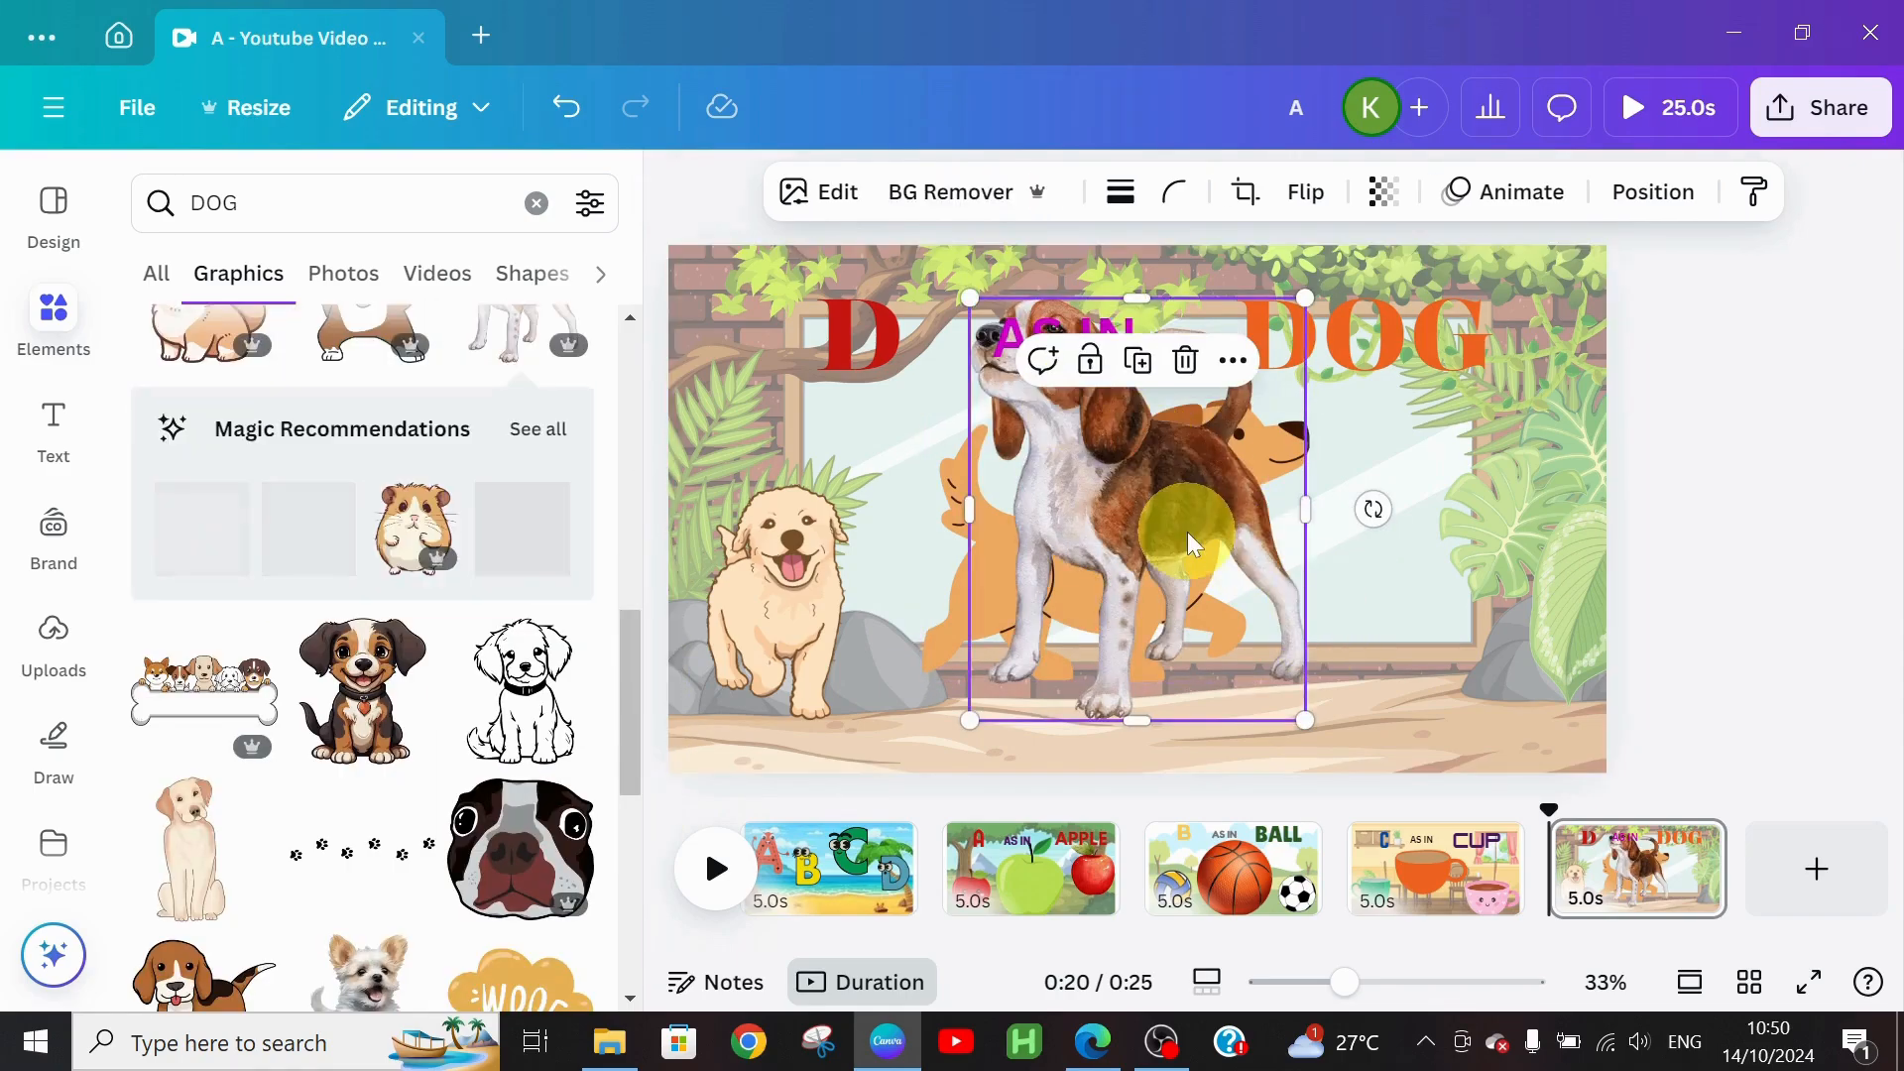
pyautogui.moveTo(1289, 548); pyautogui.dragTo(1003, 540)
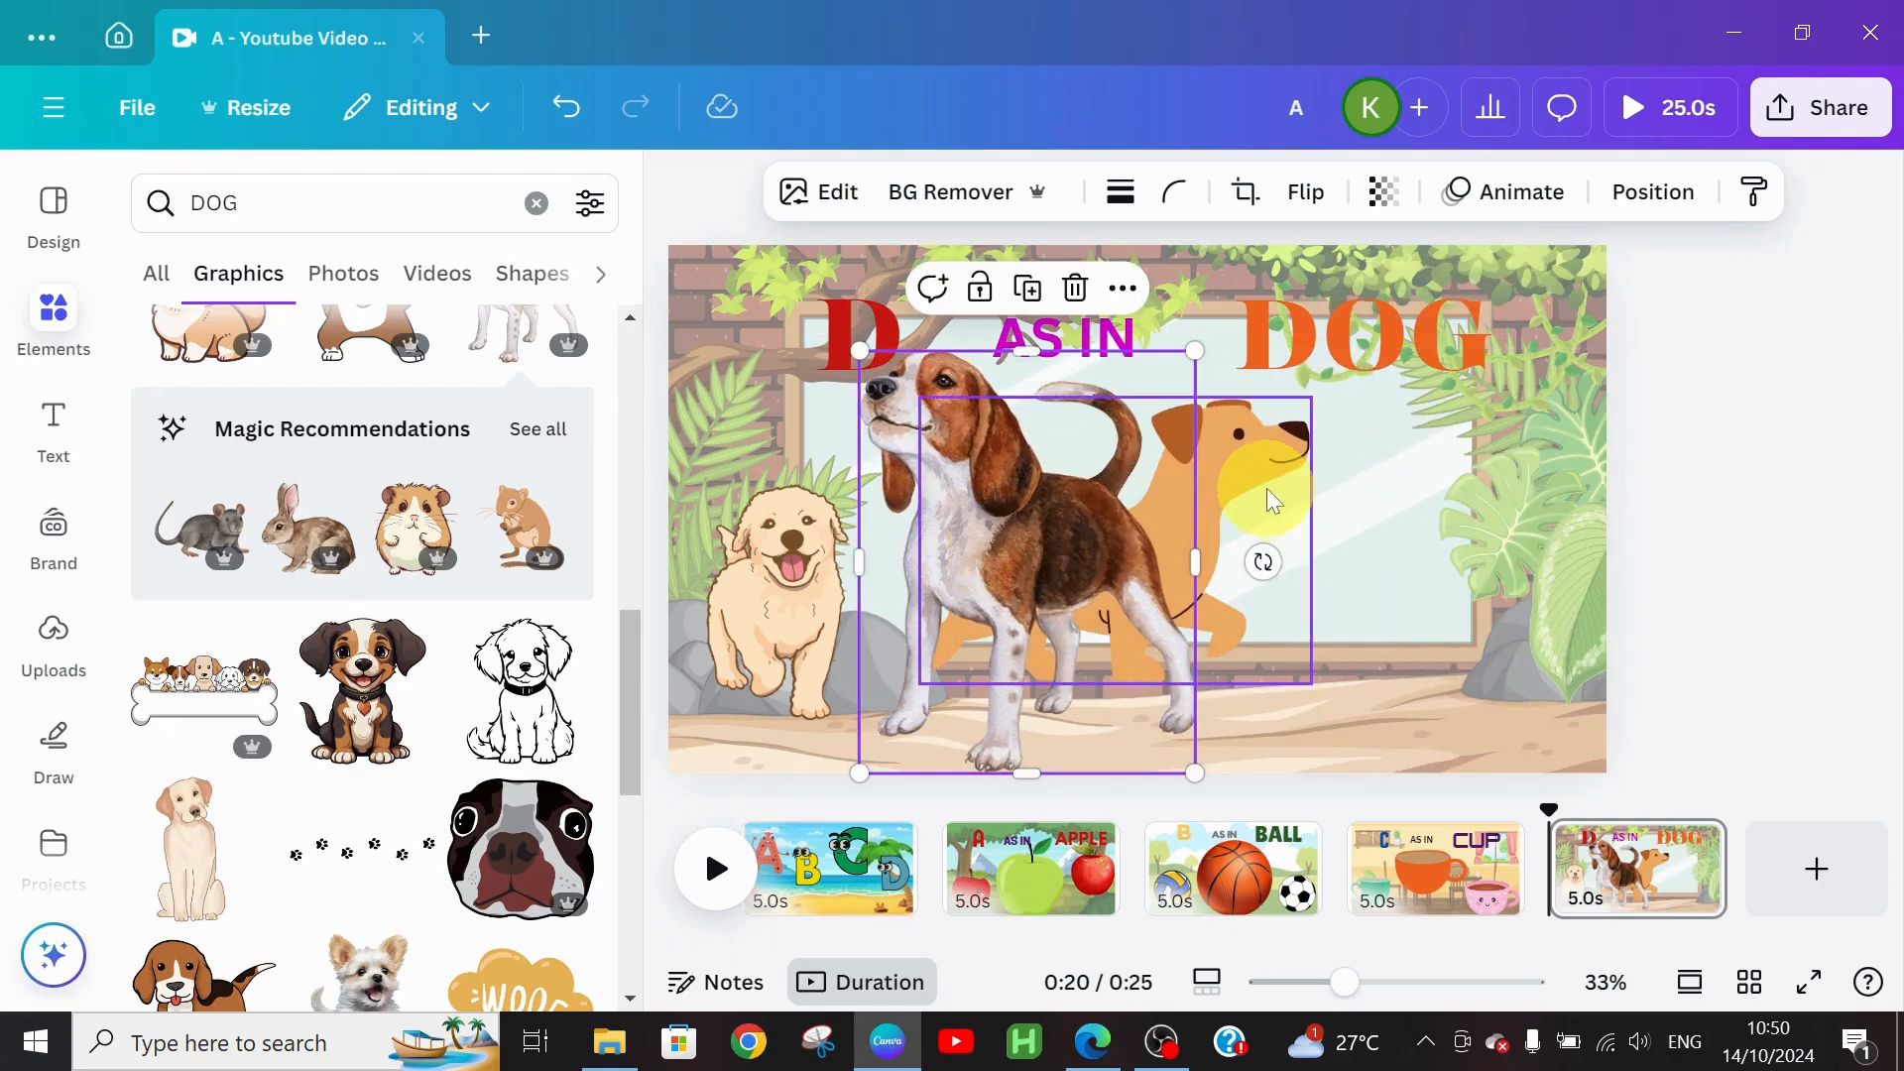
# Step: Shrink the walking light-brown dog, place it in the page's lower-right corner, and shift the beagle slightly right
pyautogui.moveTo(1273, 501); pyautogui.dragTo(1559, 559)
pyautogui.moveTo(1162, 544); pyautogui.dragTo(1200, 540)
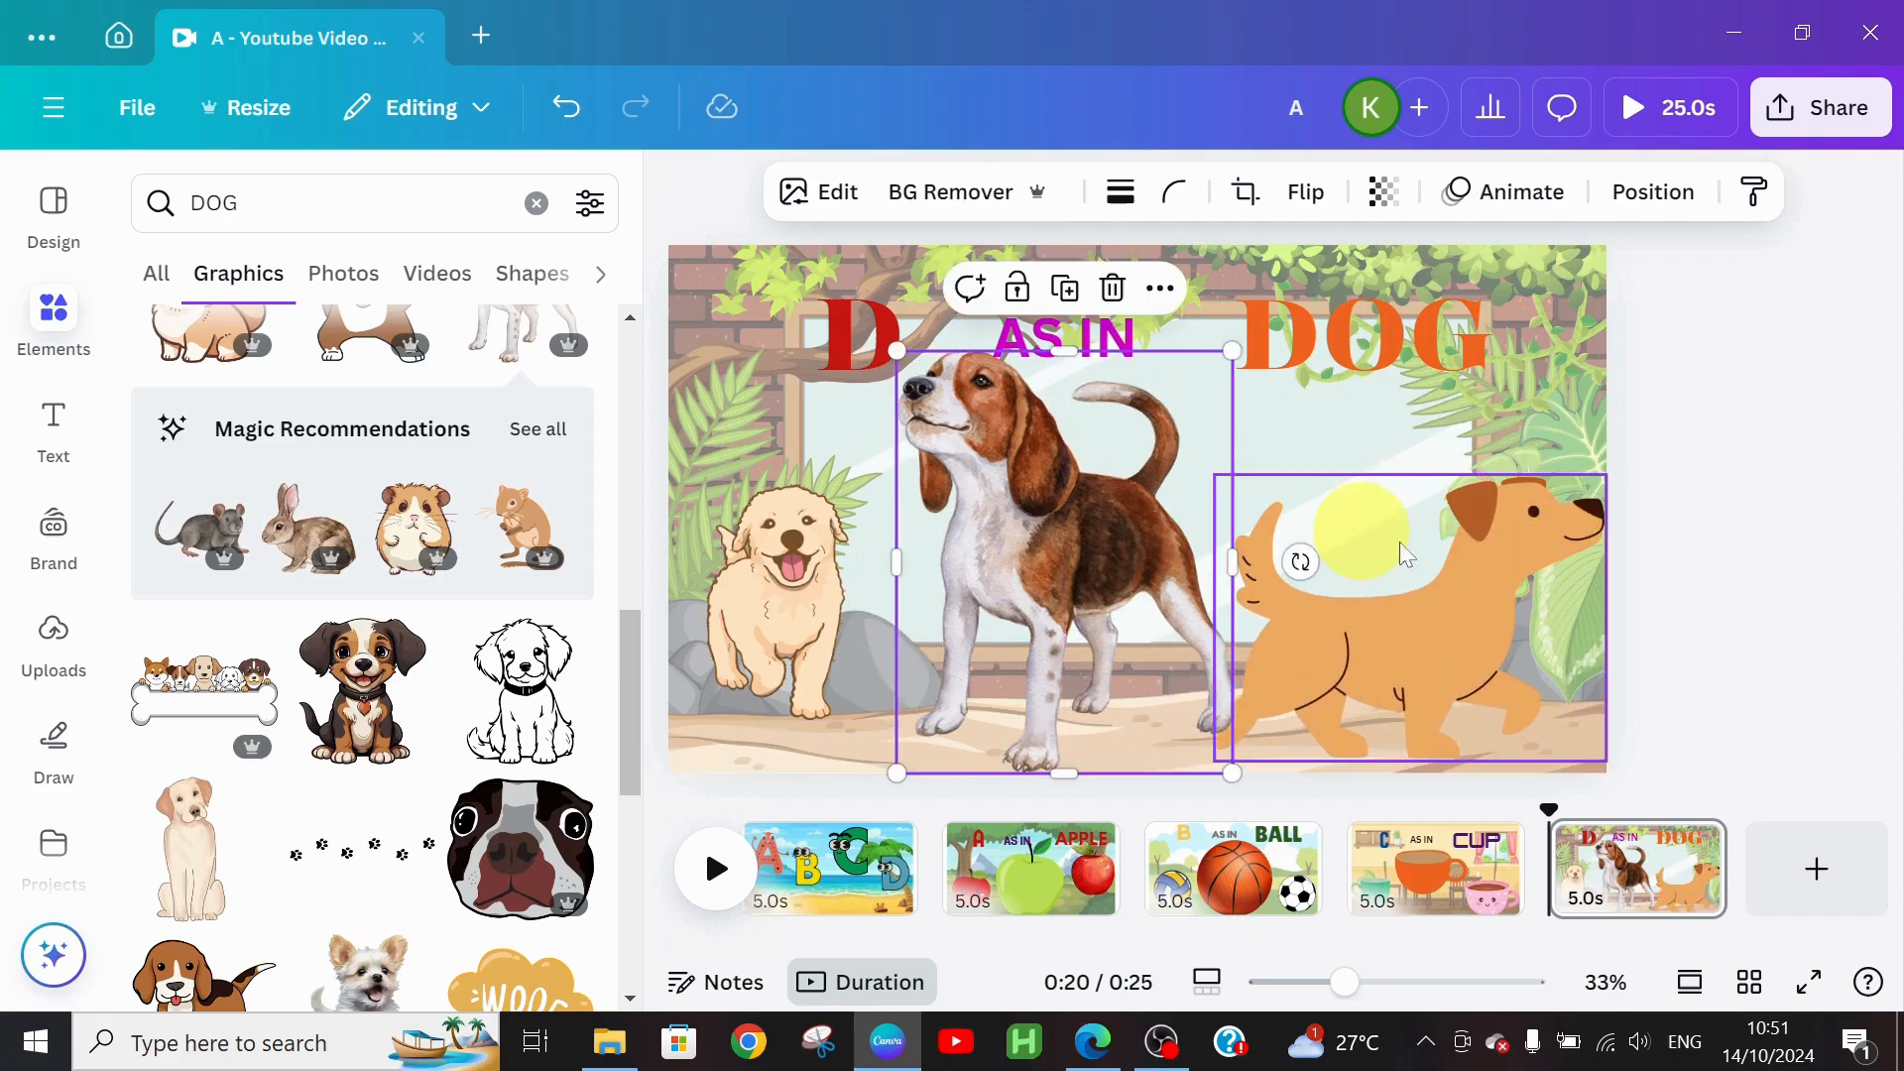
pyautogui.click(1466, 597)
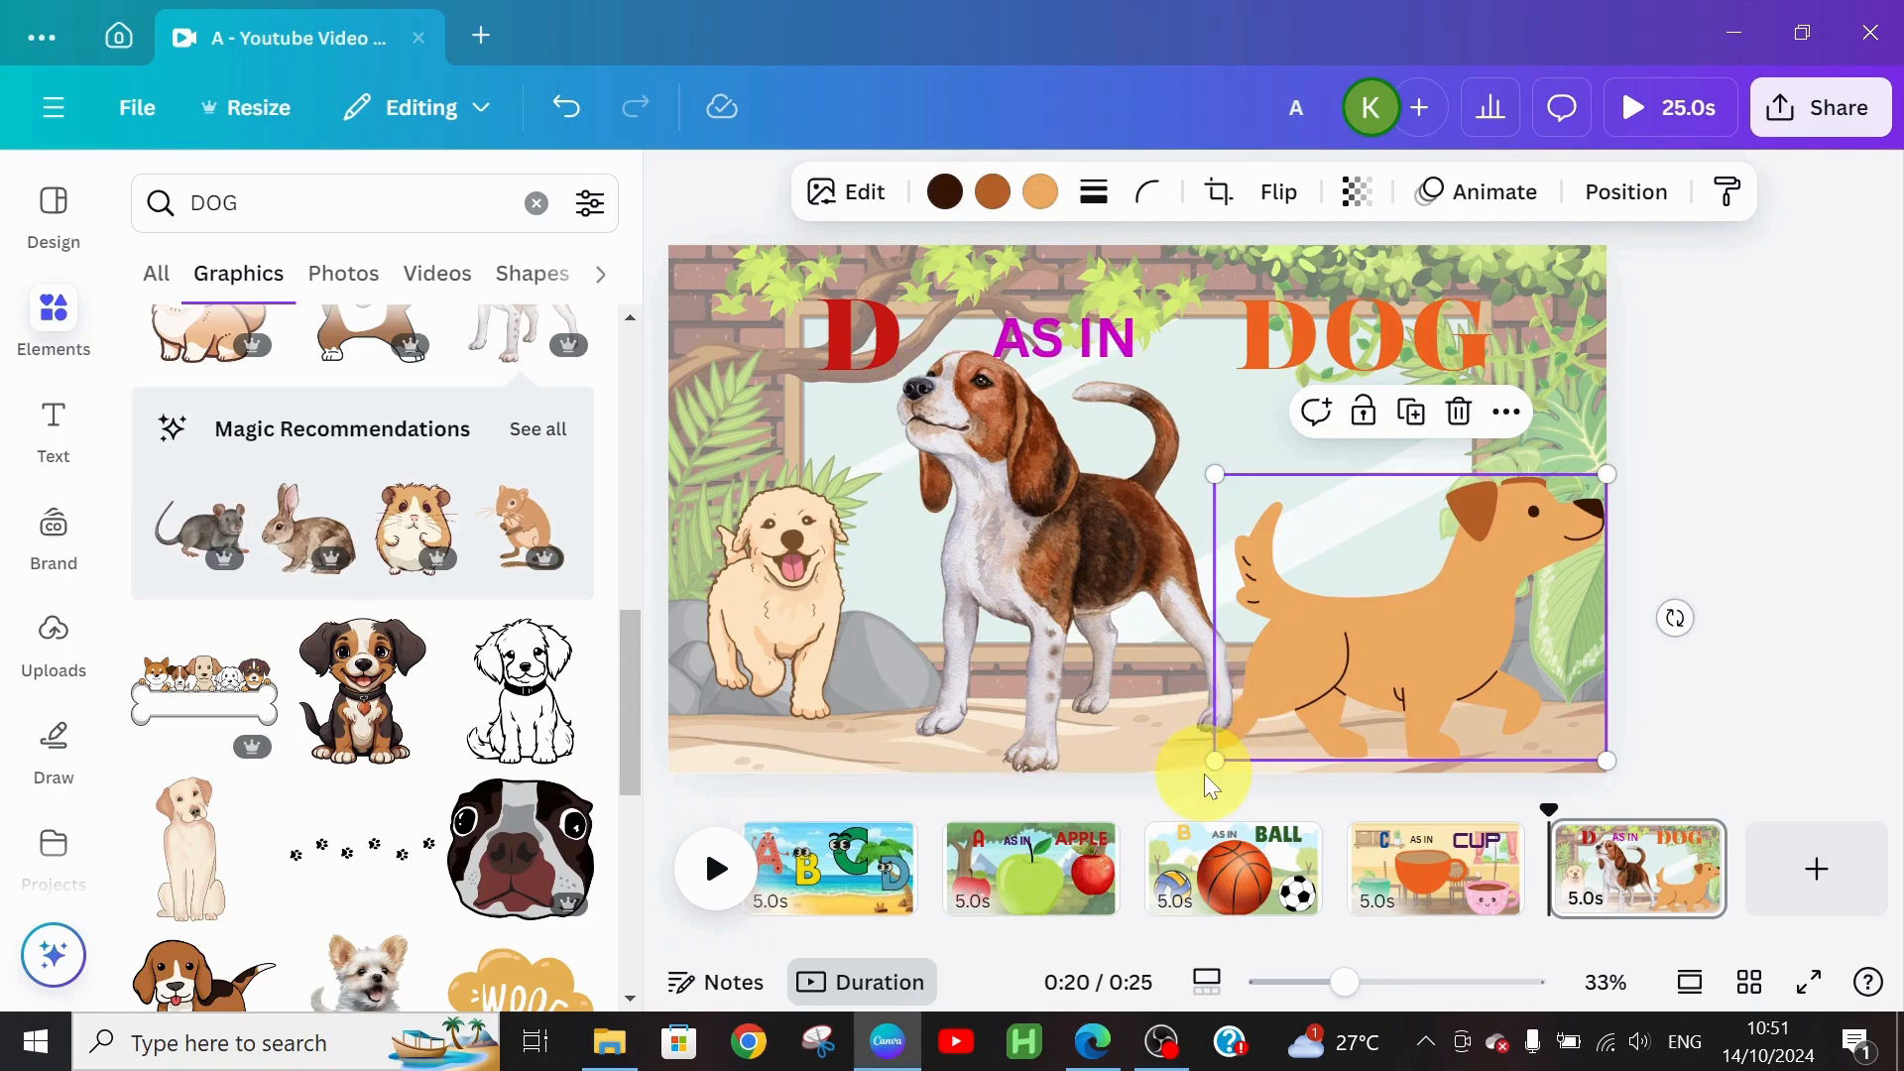
pyautogui.moveTo(1215, 760); pyautogui.dragTo(1349, 662)
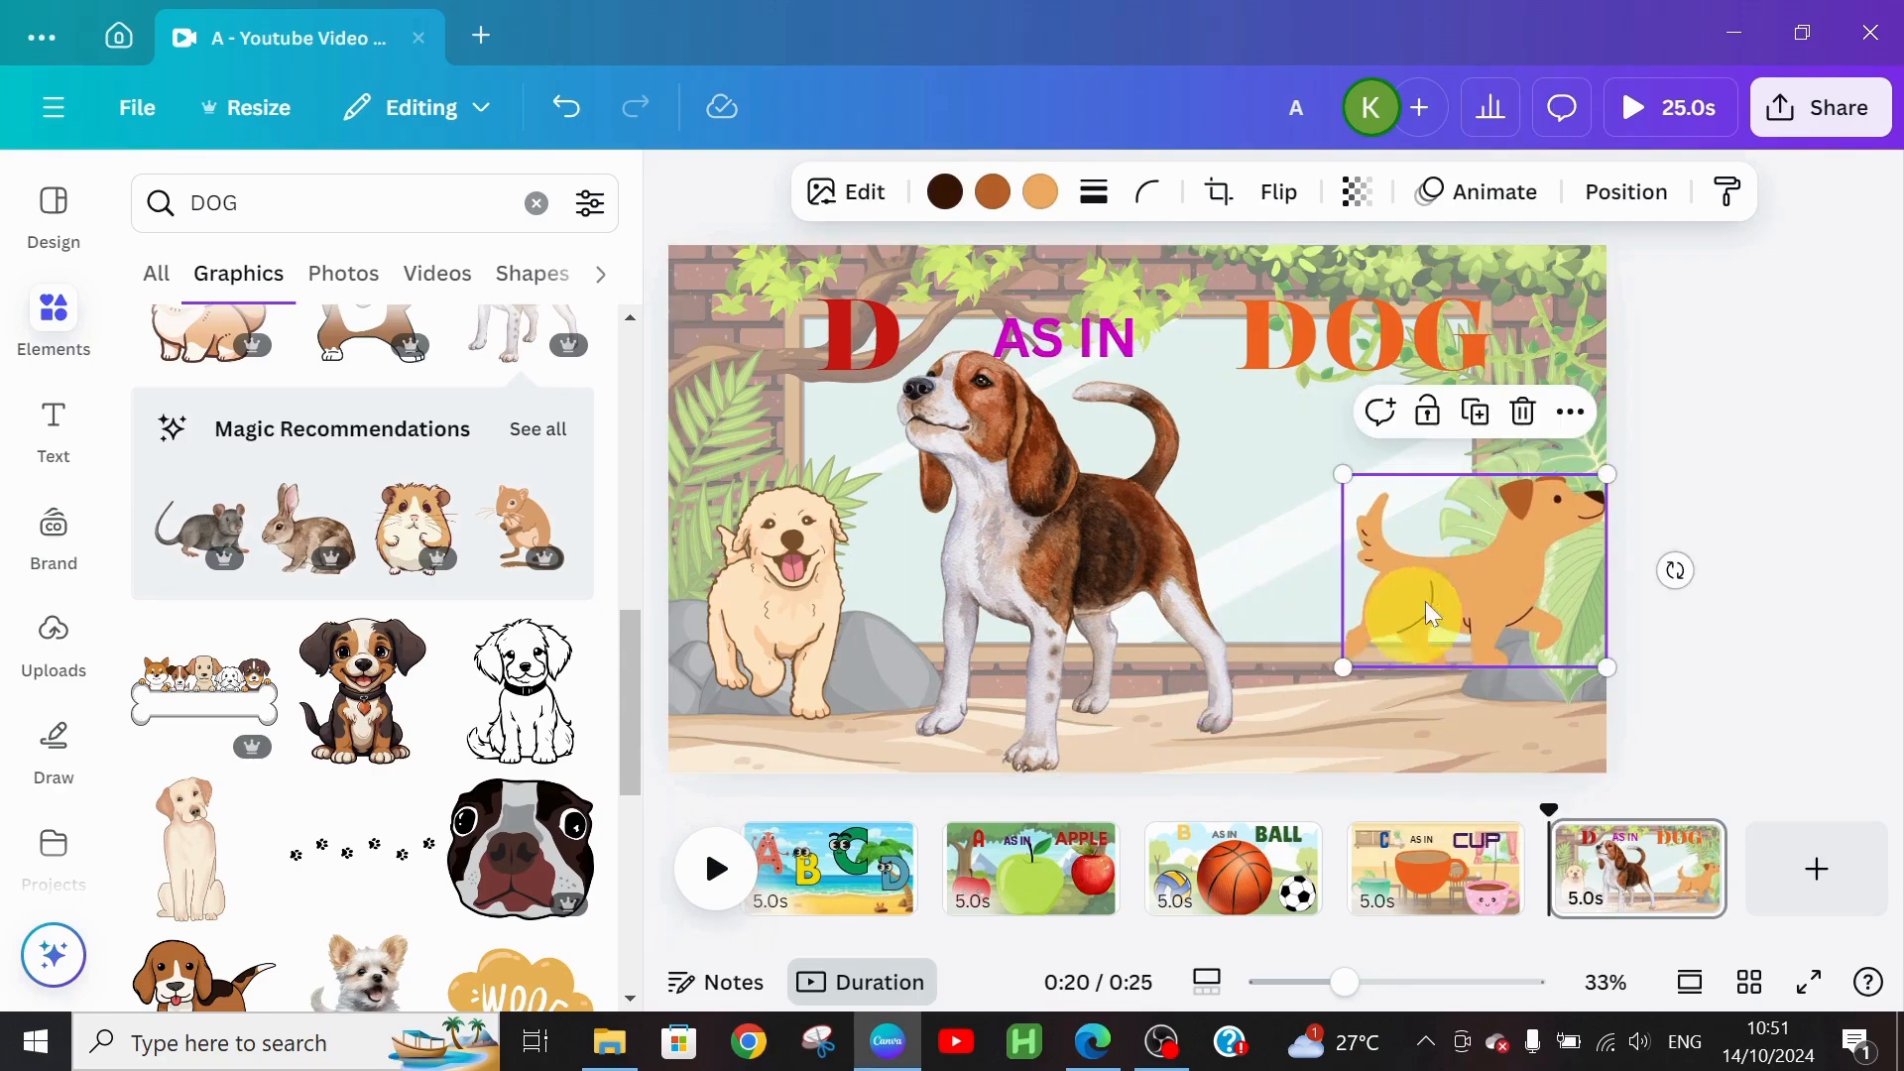
pyautogui.moveTo(1444, 585); pyautogui.dragTo(1437, 688)
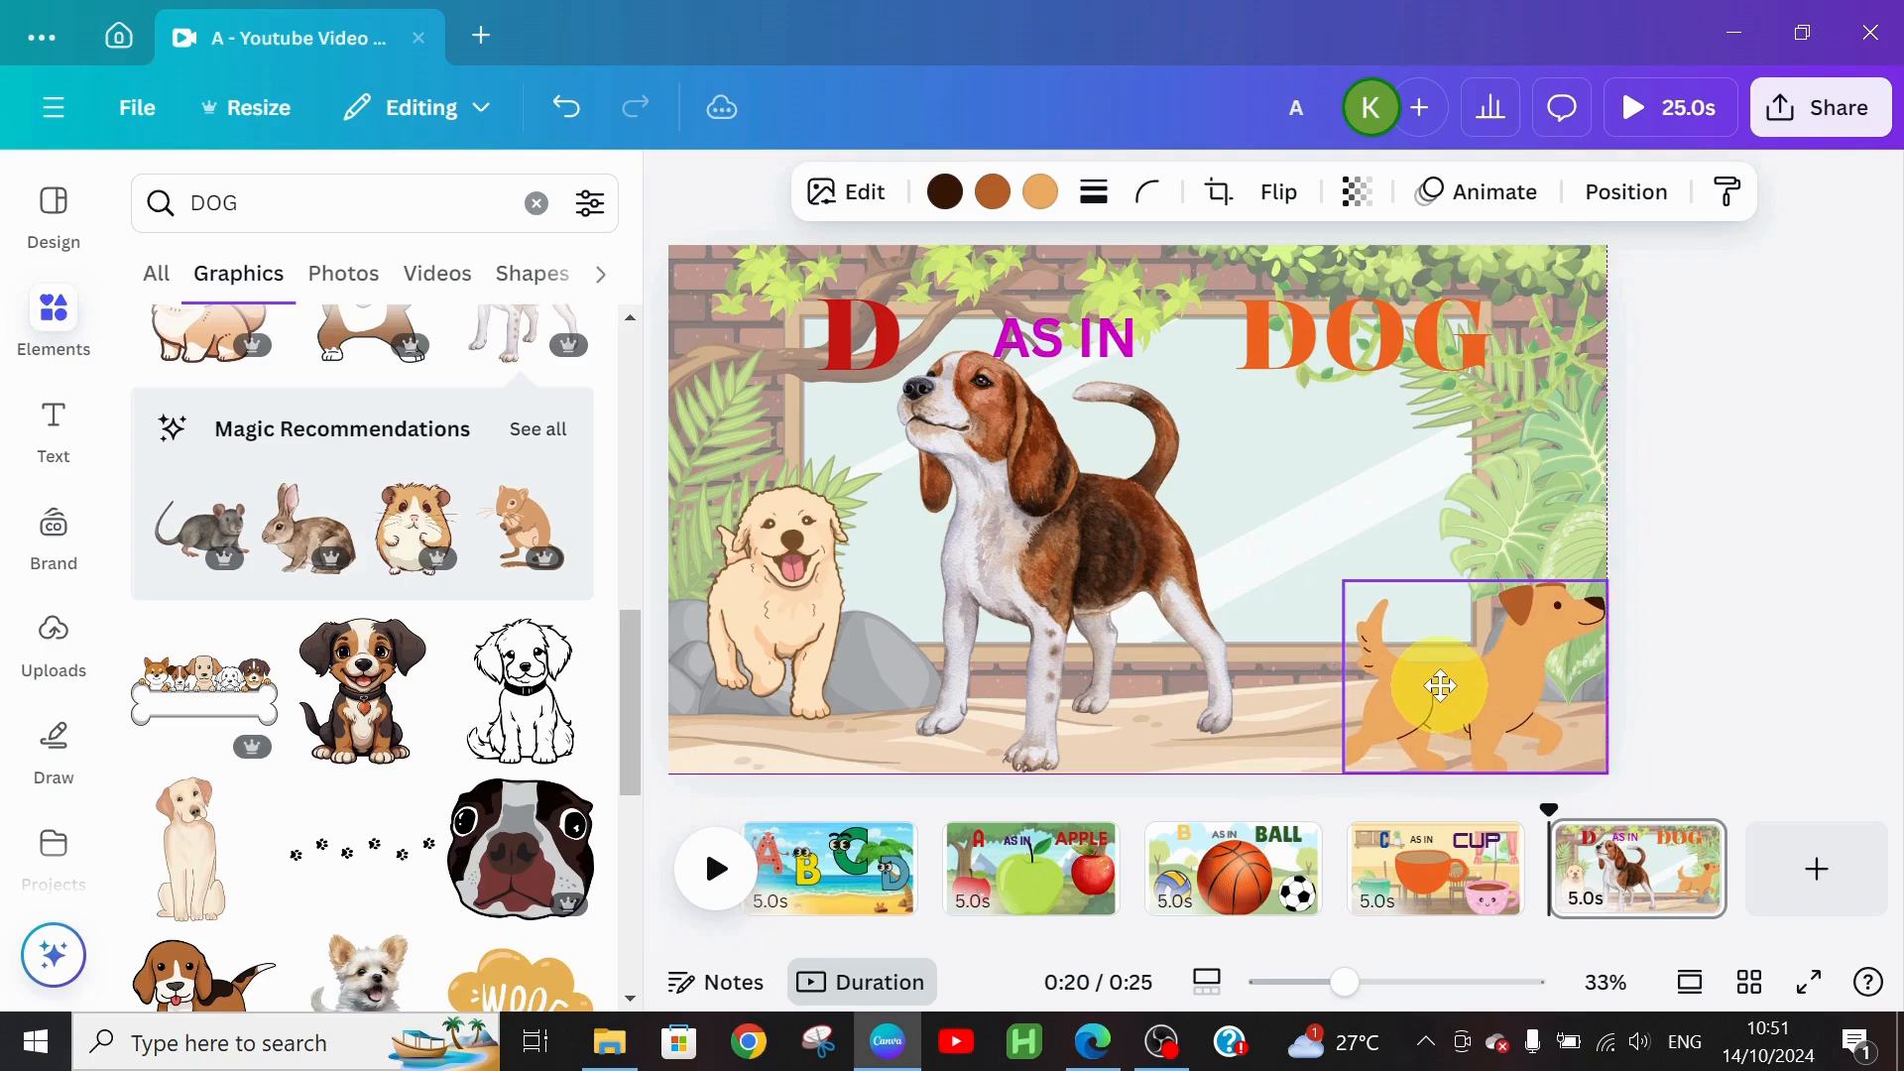
# Step: Shrink the beagle and place it midway between the other dogs, and enlarge the light-brown dog to about 607 by 443
pyautogui.moveTo(1165, 542); pyautogui.dragTo(1236, 540)
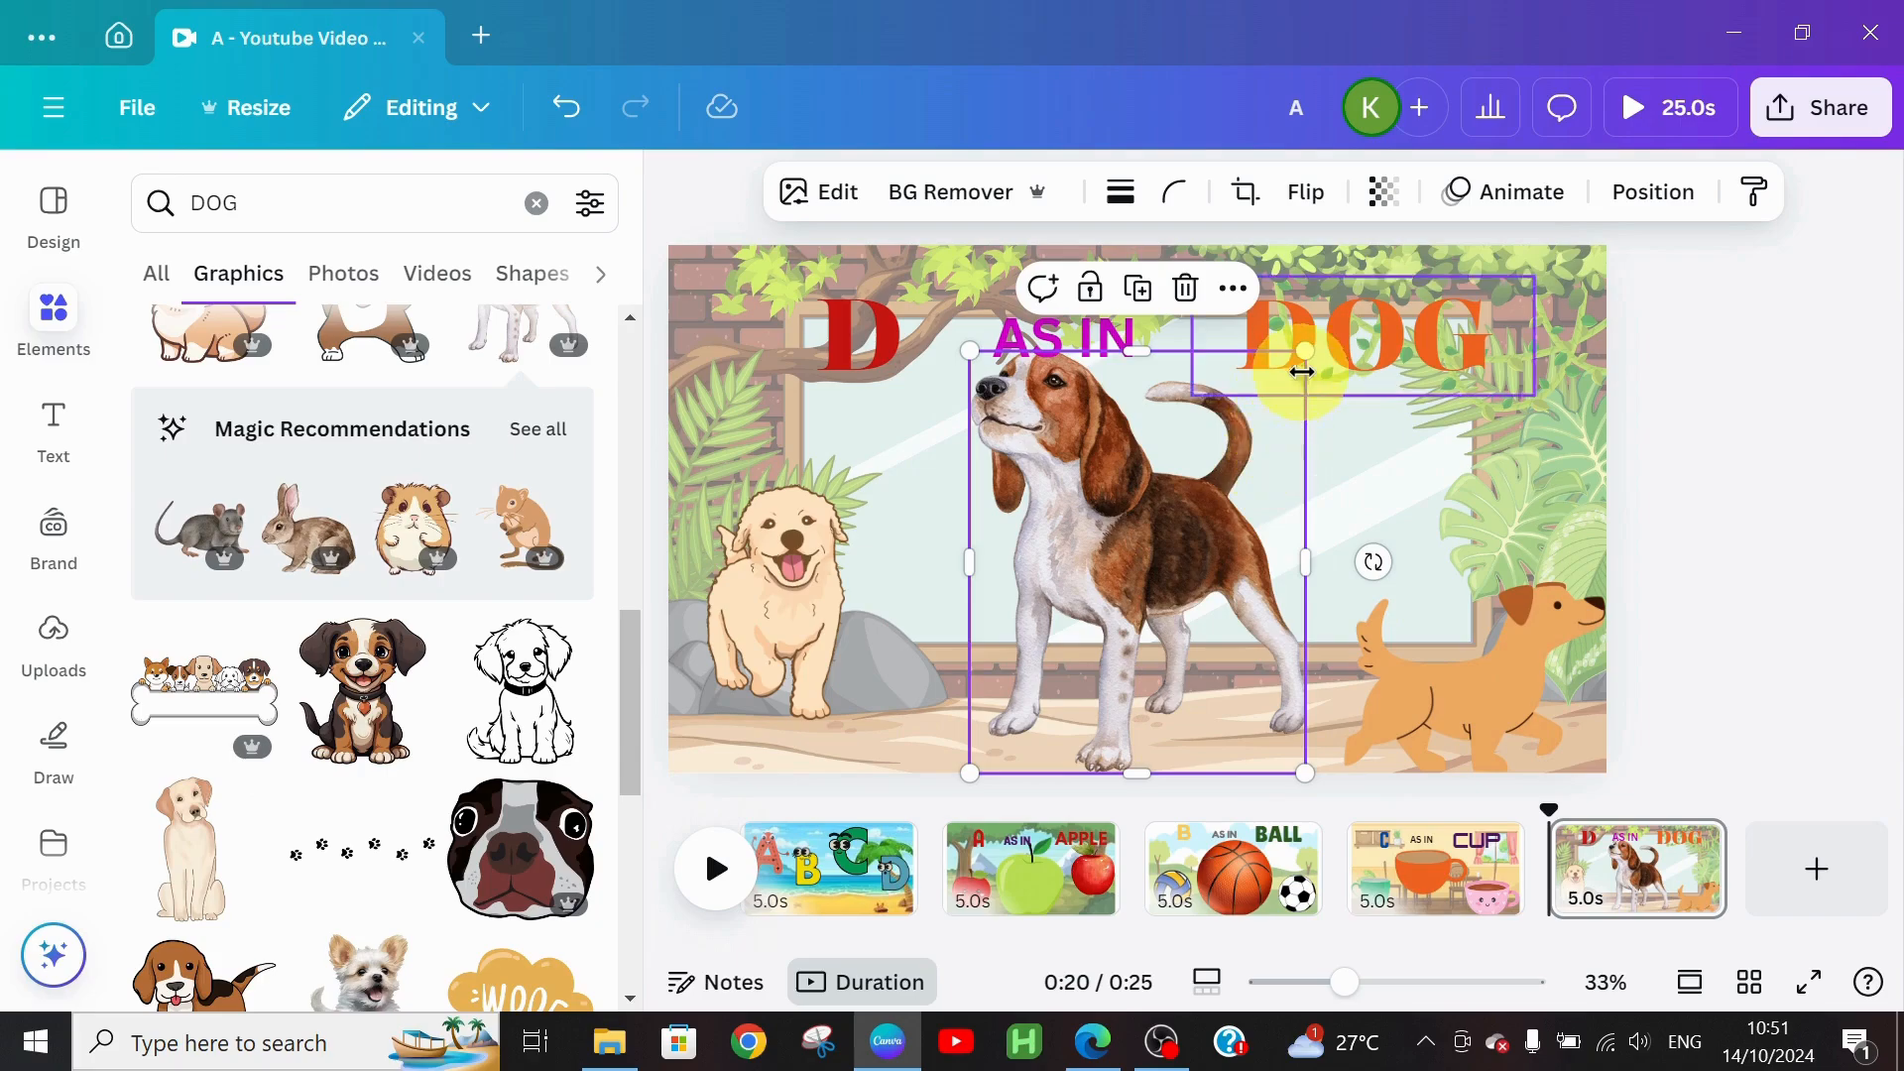
pyautogui.moveTo(1306, 351); pyautogui.dragTo(1300, 427)
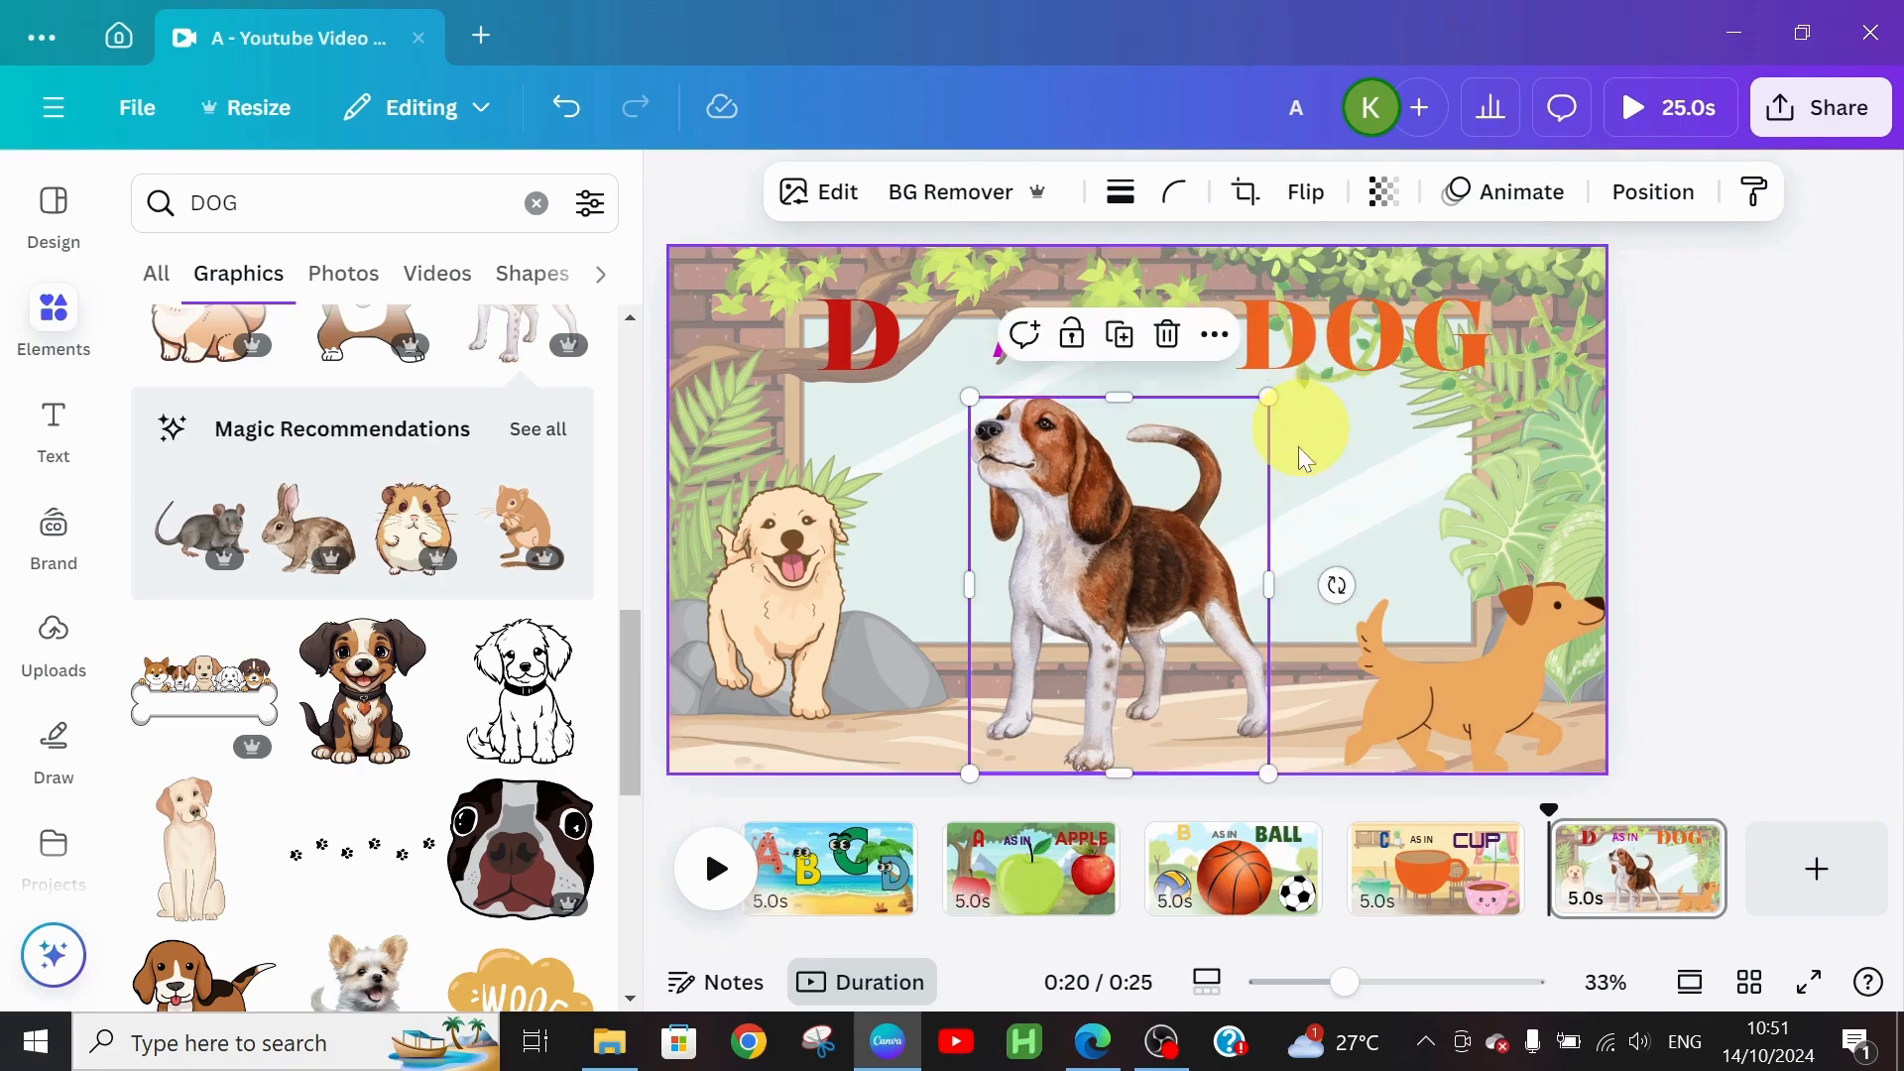
pyautogui.click(1482, 634)
pyautogui.moveTo(1338, 584); pyautogui.dragTo(1309, 550)
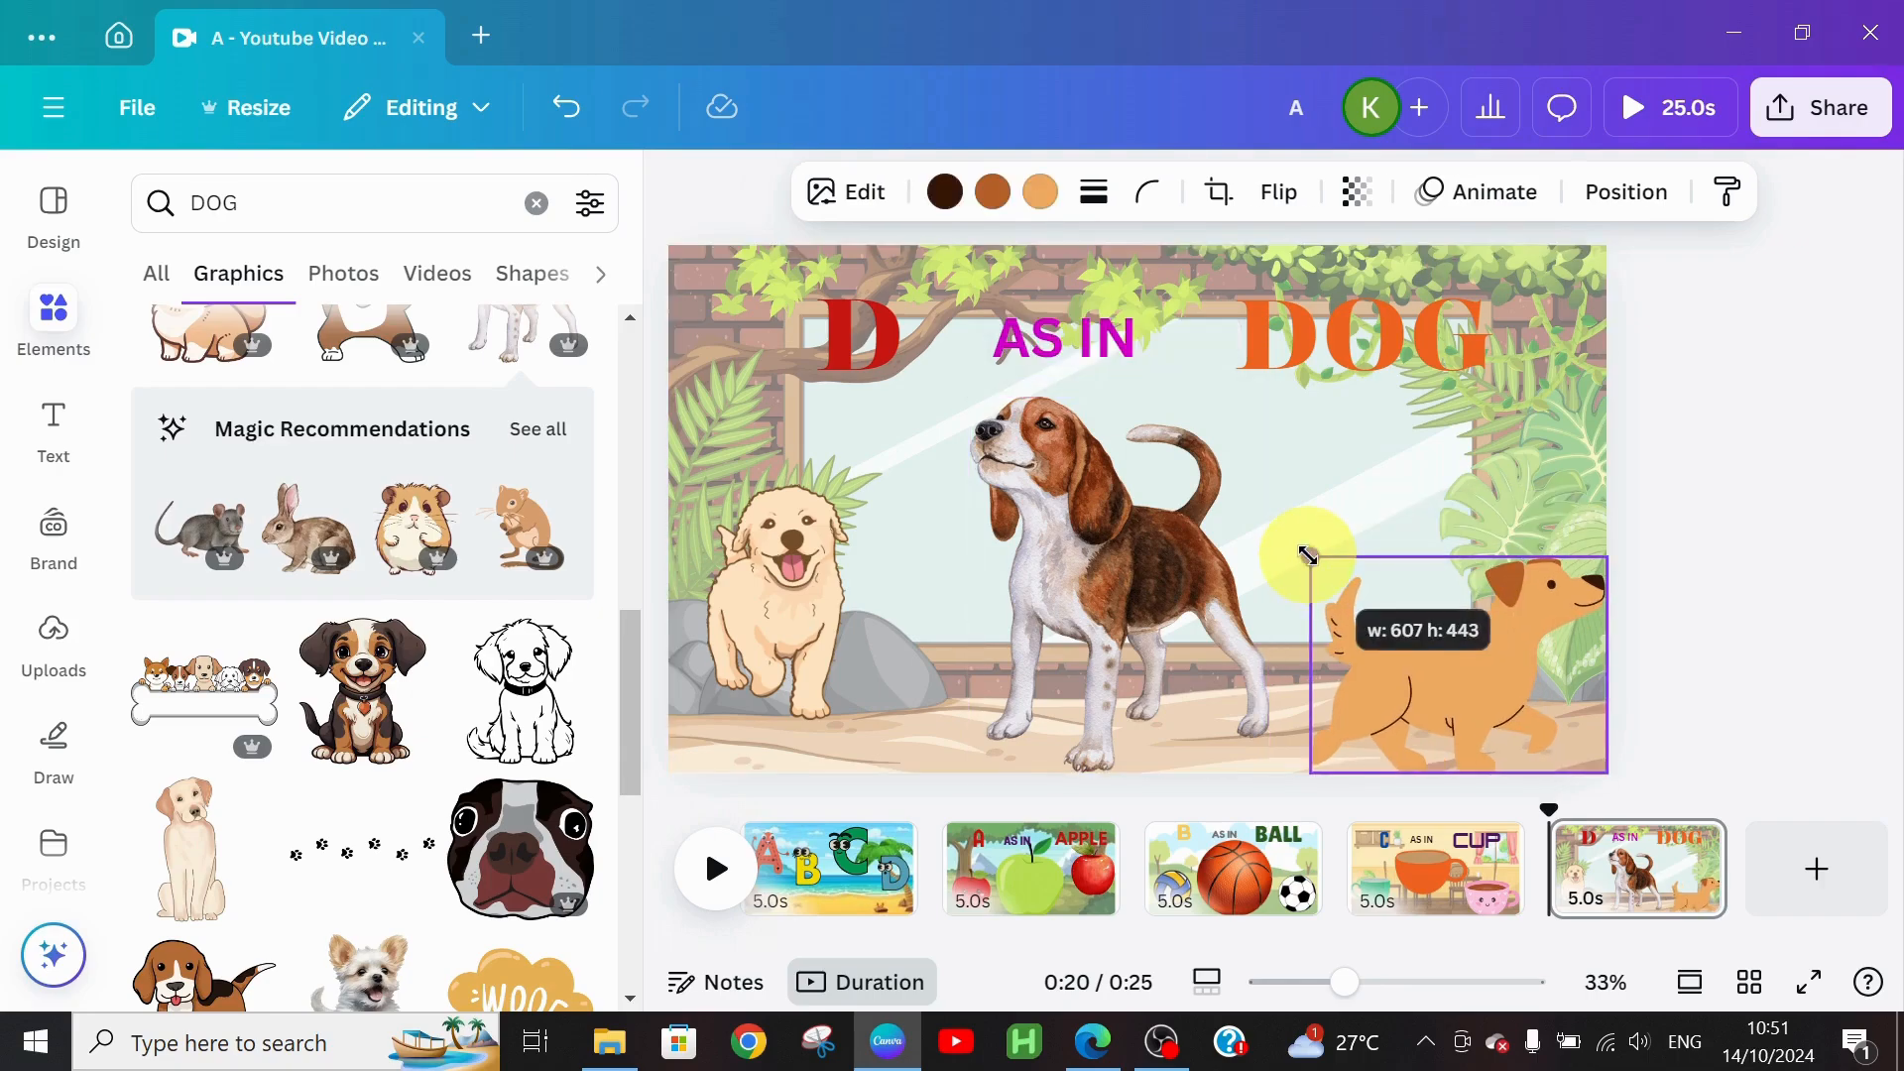
pyautogui.click(1165, 587)
pyautogui.moveTo(1135, 563); pyautogui.dragTo(1153, 572)
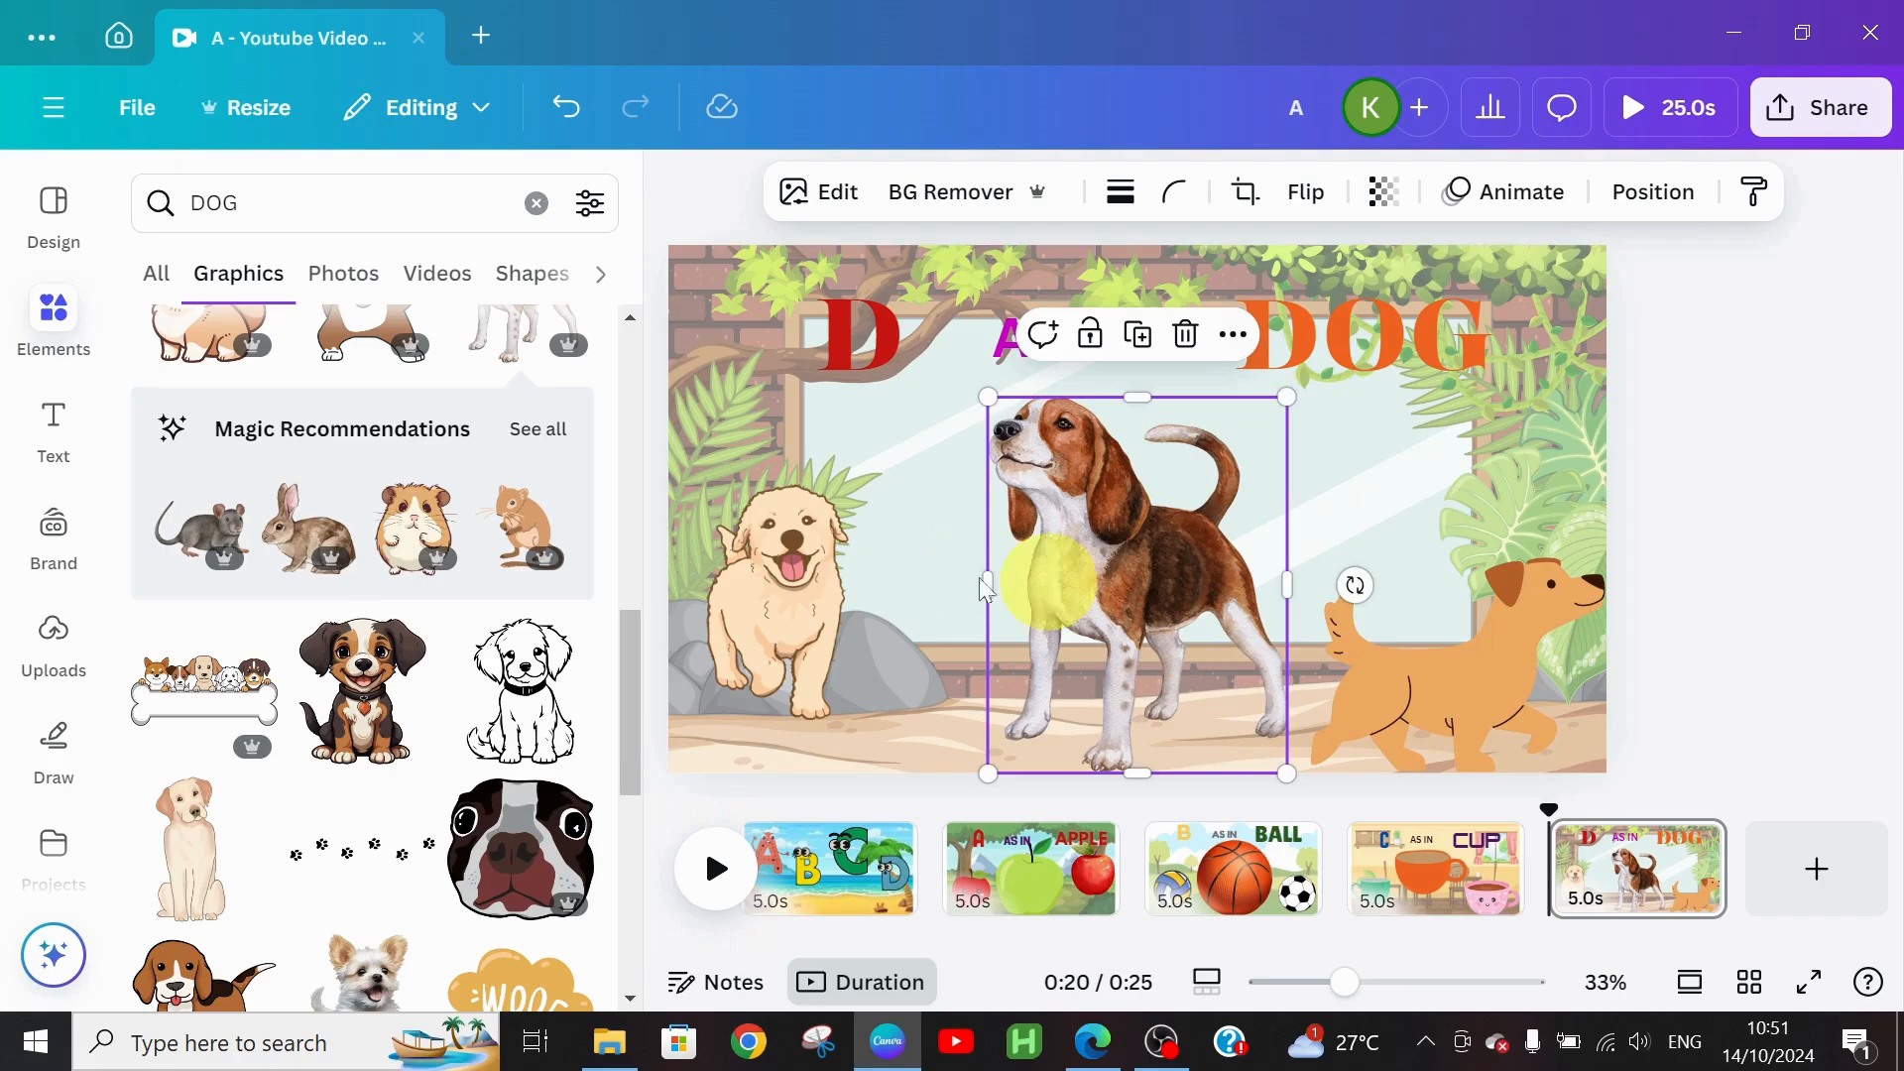
# Step: Move the cream-colored puppy slightly lower on the page and enlarge it a little
pyautogui.moveTo(794, 572); pyautogui.dragTo(795, 597)
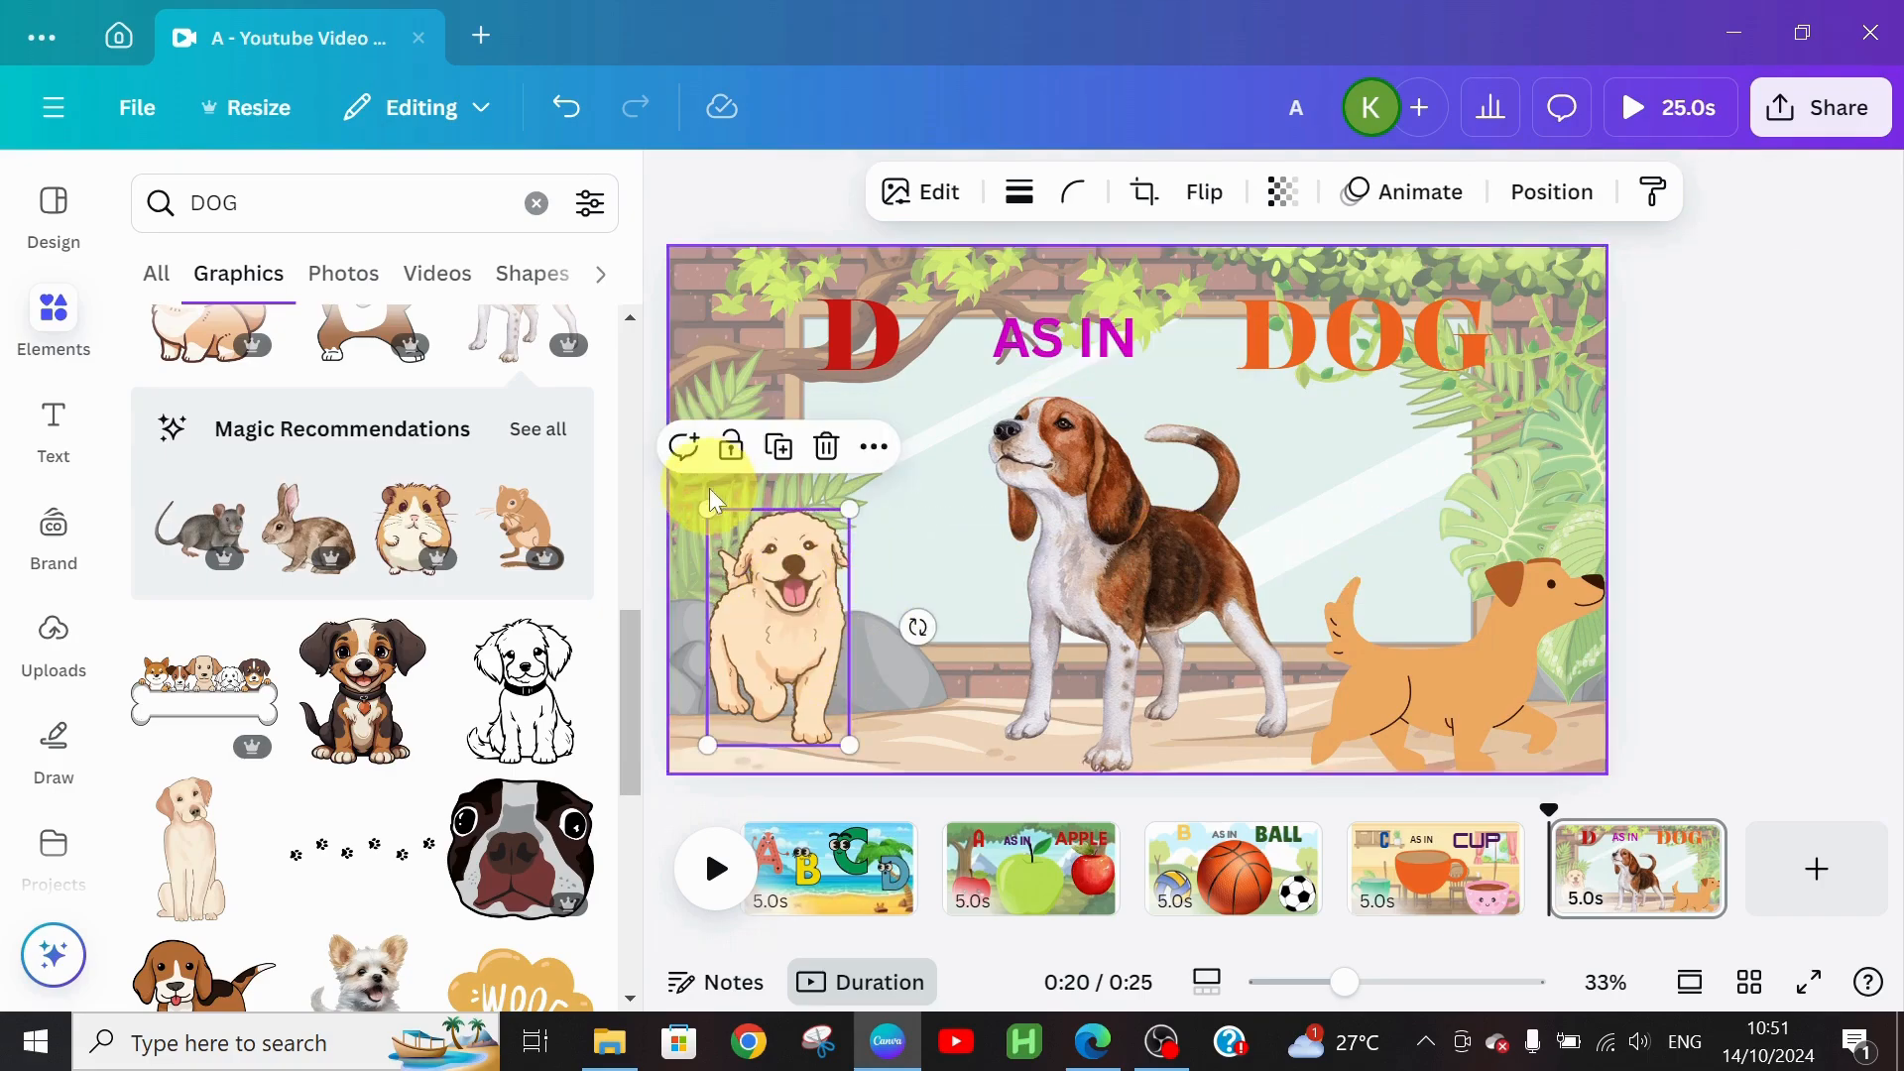
pyautogui.moveTo(705, 506)
pyautogui.mouseDown()
pyautogui.moveTo(674, 491)
pyautogui.moveTo(697, 490)
pyautogui.mouseUp()
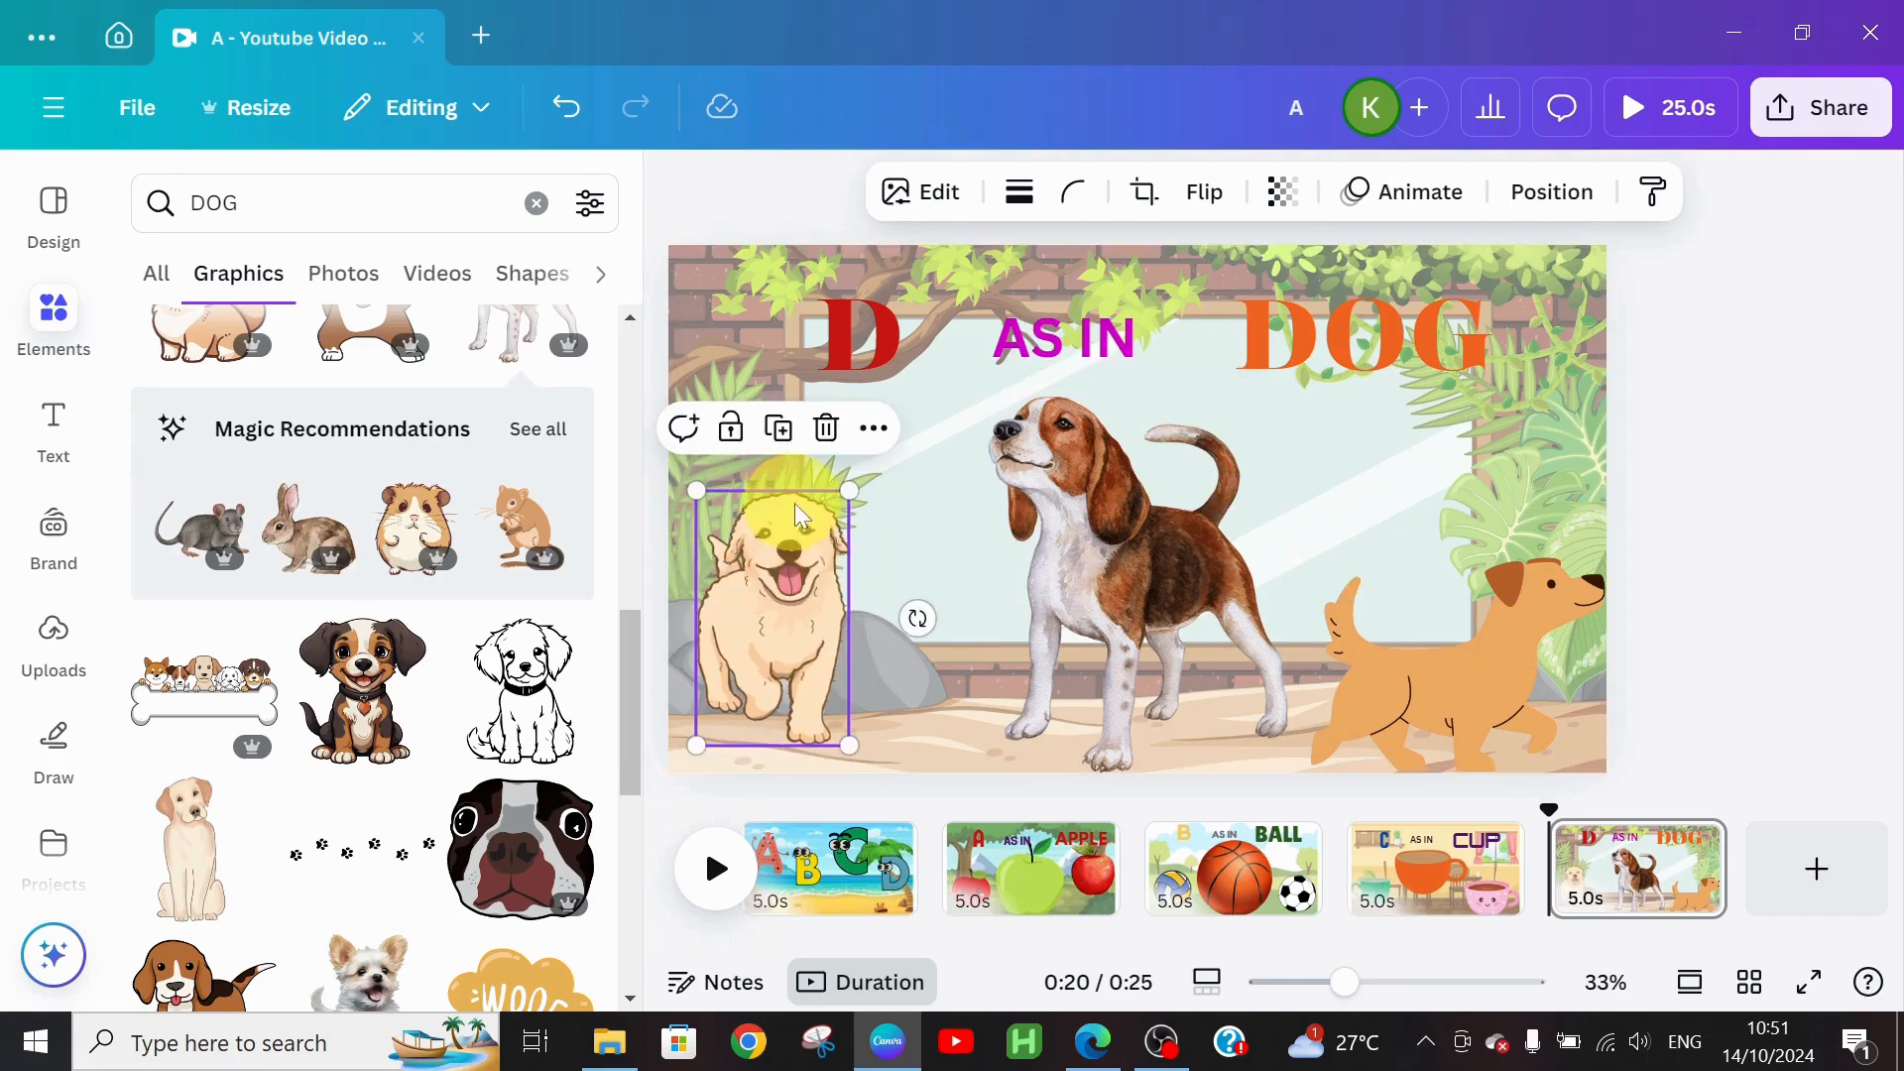
pyautogui.moveTo(853, 484); pyautogui.dragTo(863, 468)
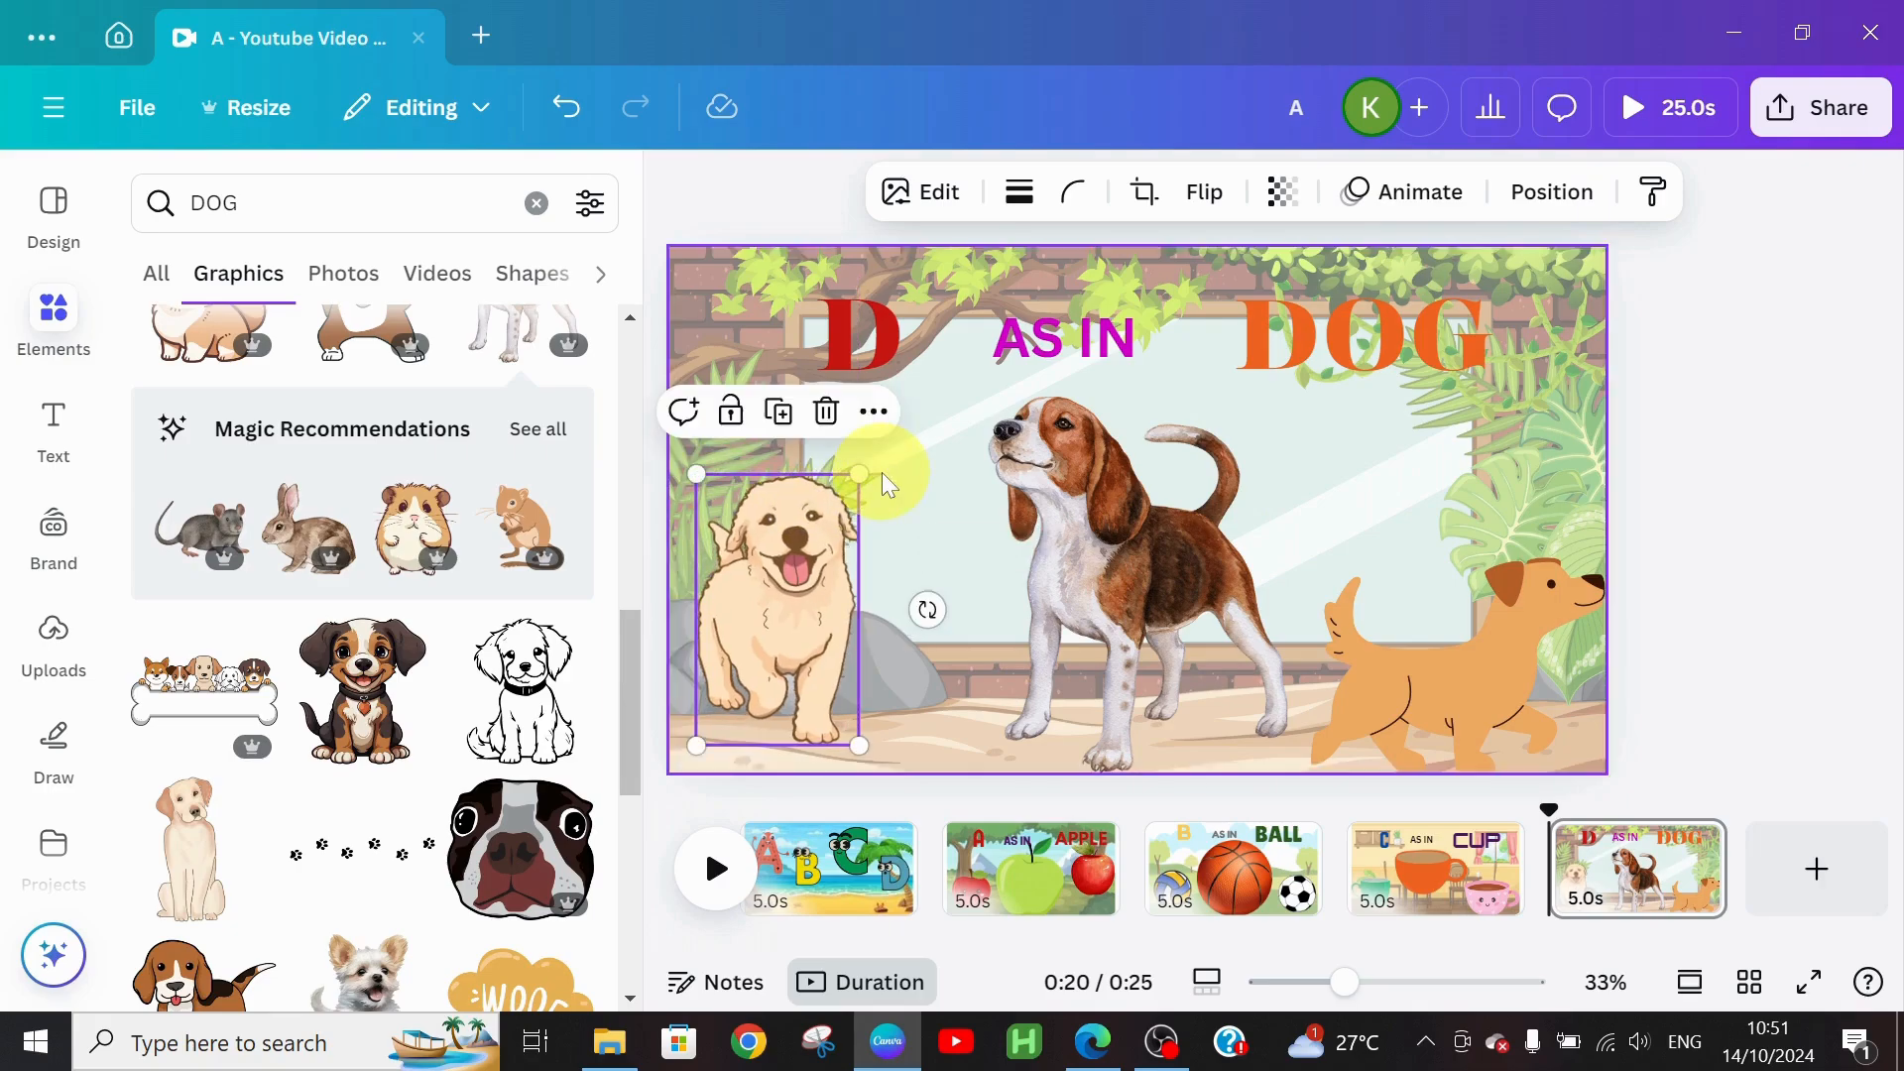
# Step: Give the puppy a custom animation along a freehand path arching up and down to its right, with the Flicker effect
pyautogui.click(1374, 192)
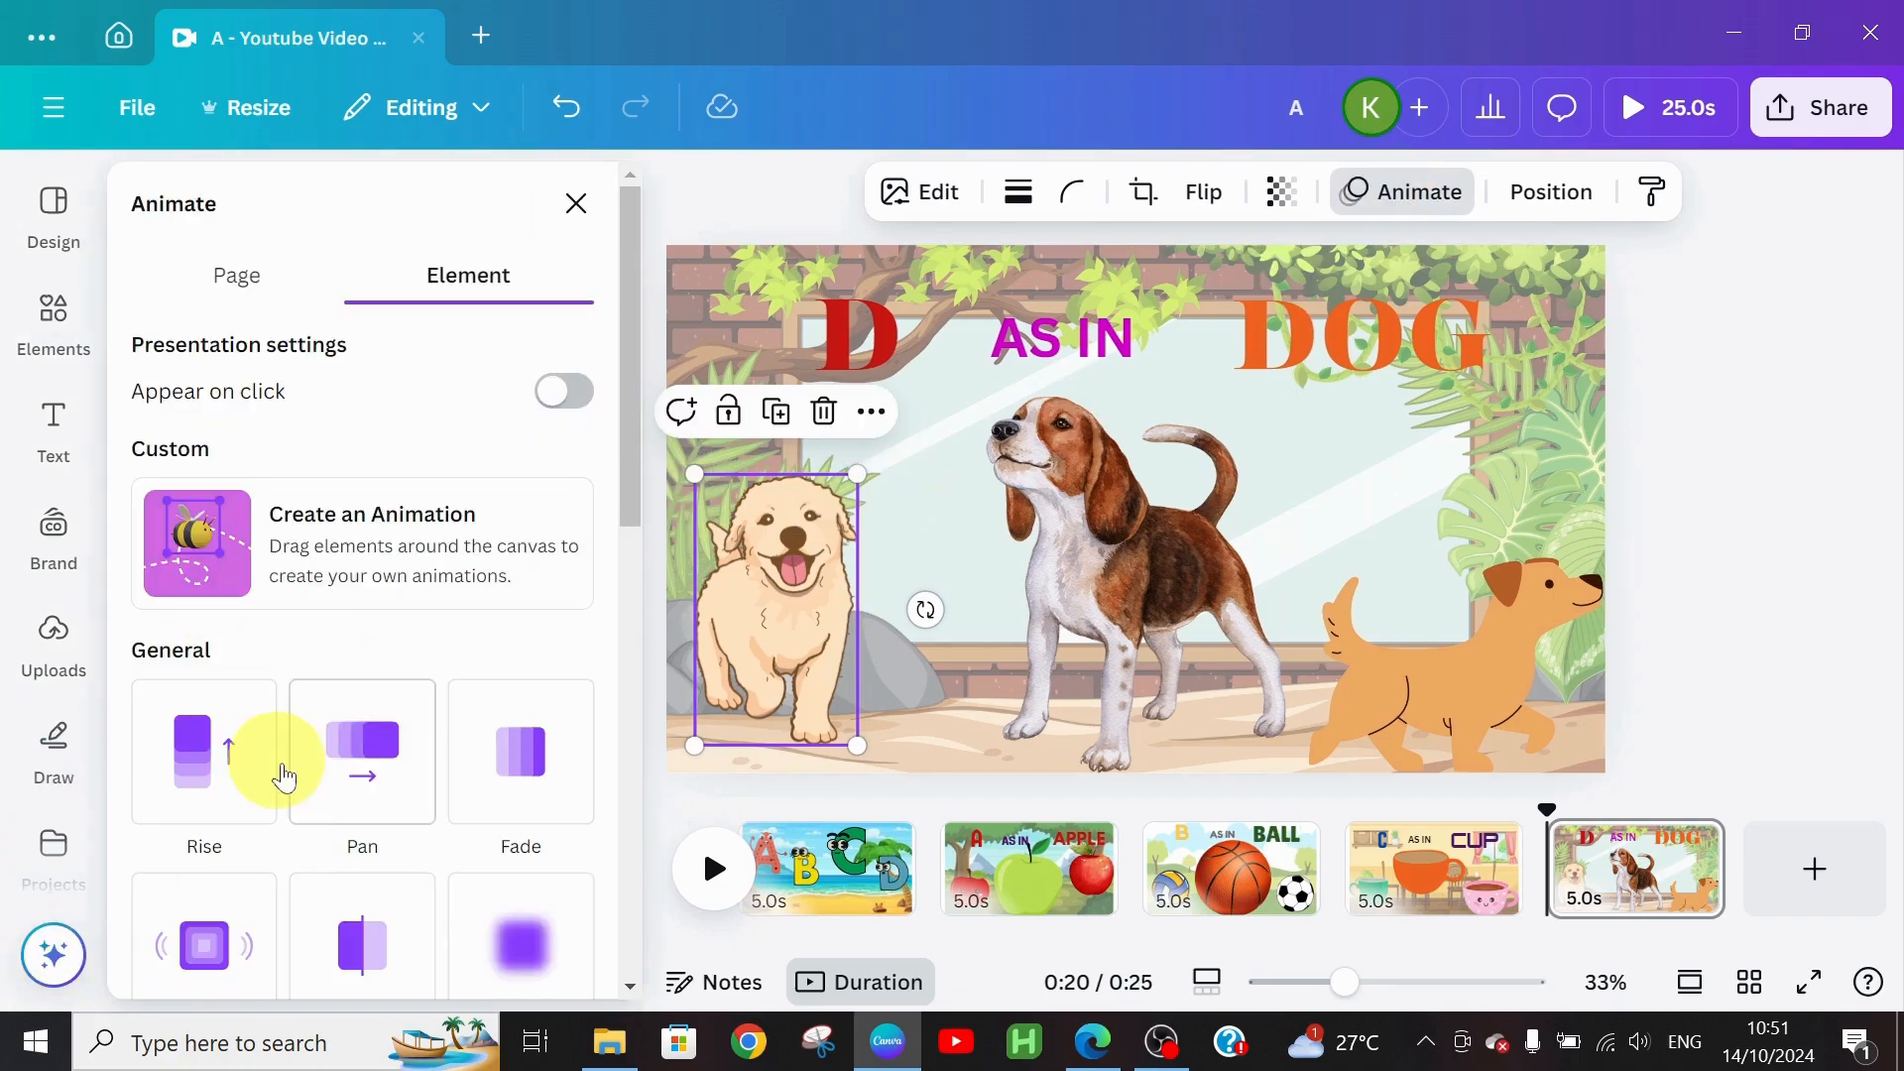
pyautogui.click(220, 561)
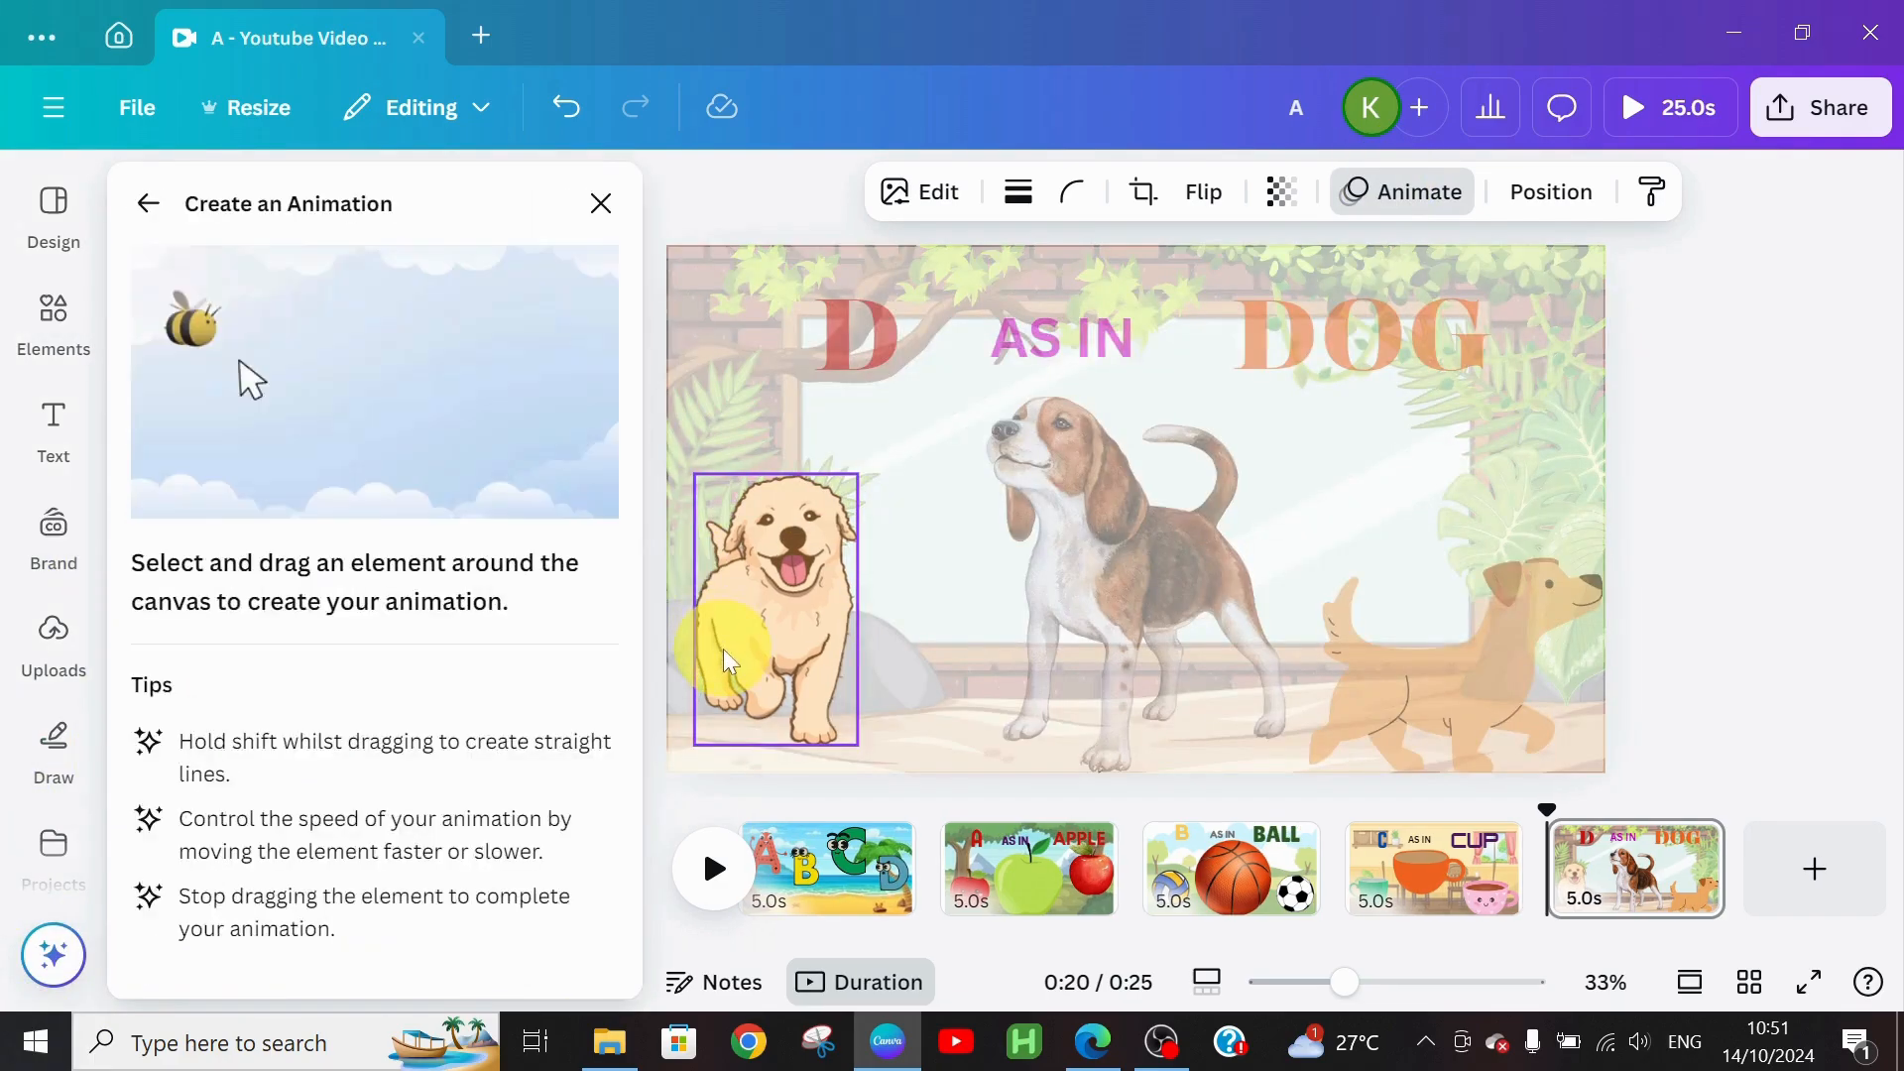
pyautogui.moveTo(781, 655)
pyautogui.mouseDown()
pyautogui.moveTo(784, 516)
pyautogui.moveTo(875, 676)
pyautogui.mouseUp()
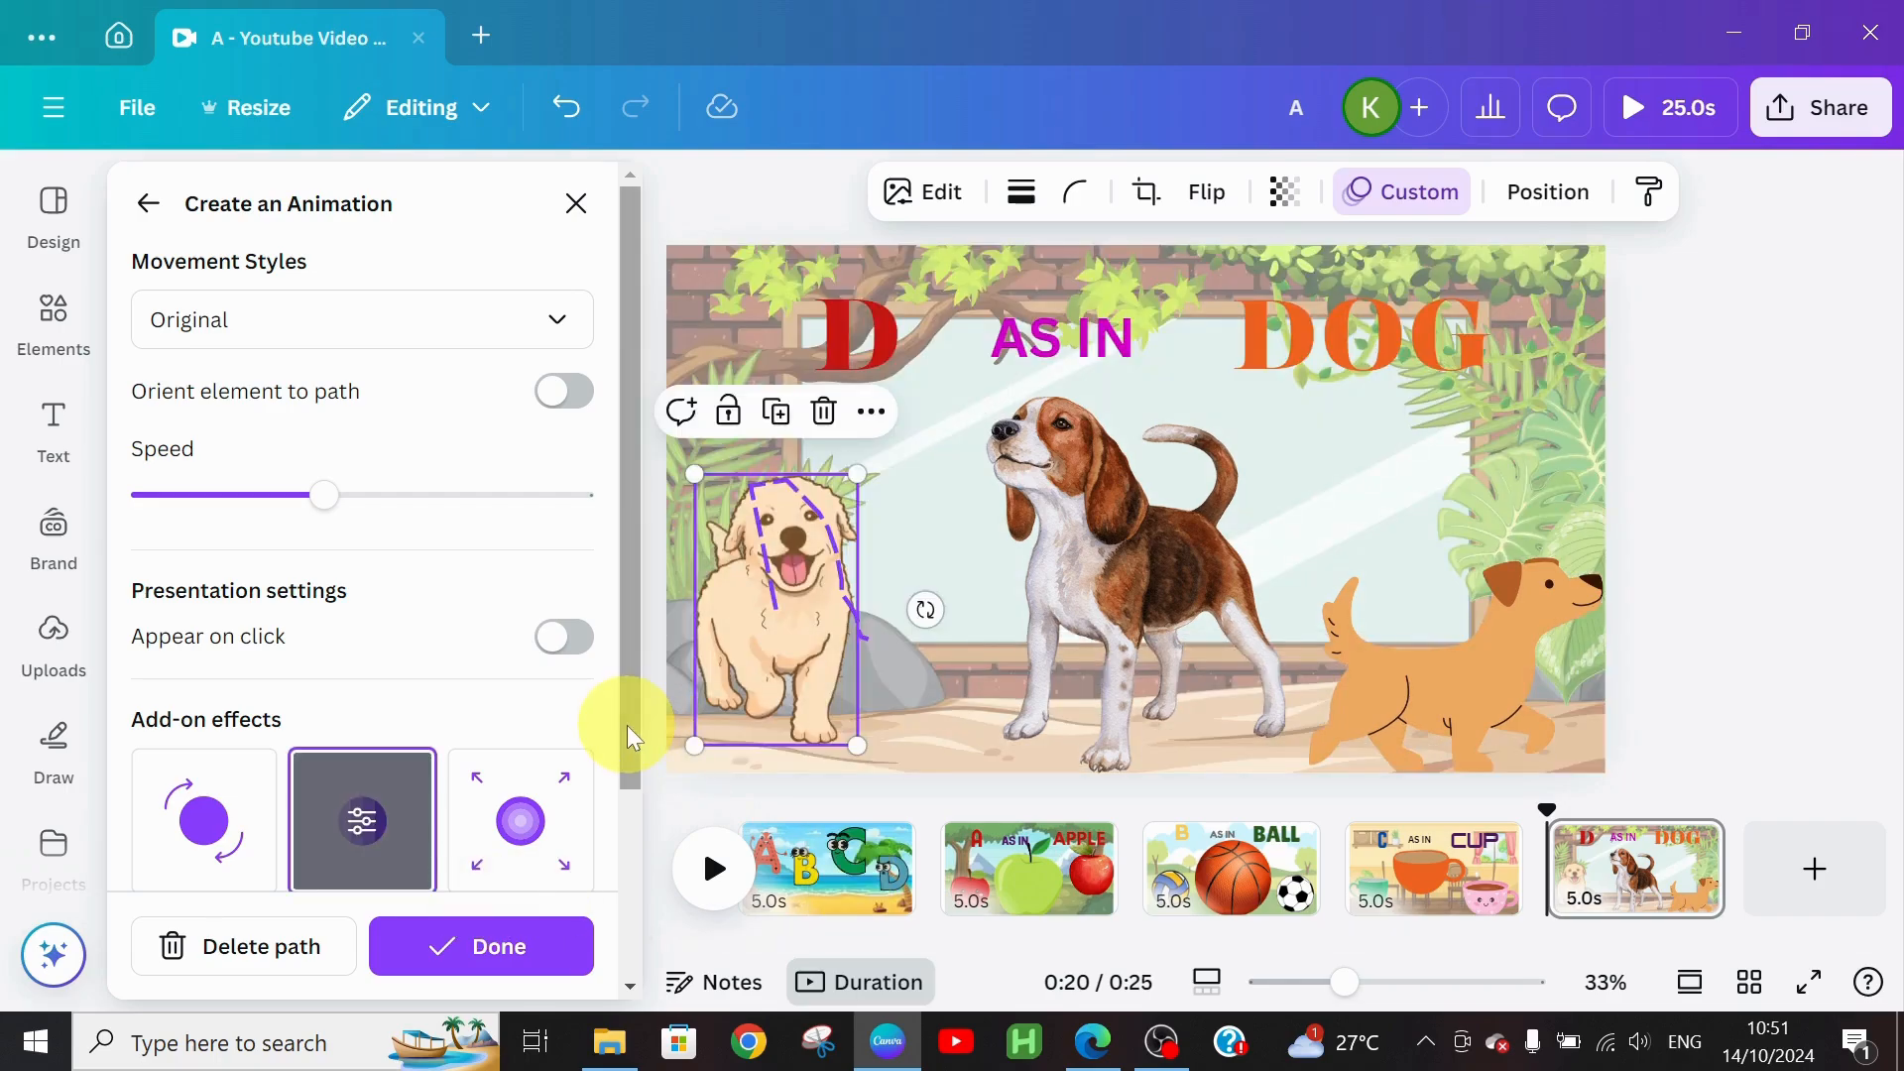
pyautogui.moveTo(627, 724); pyautogui.dragTo(628, 816)
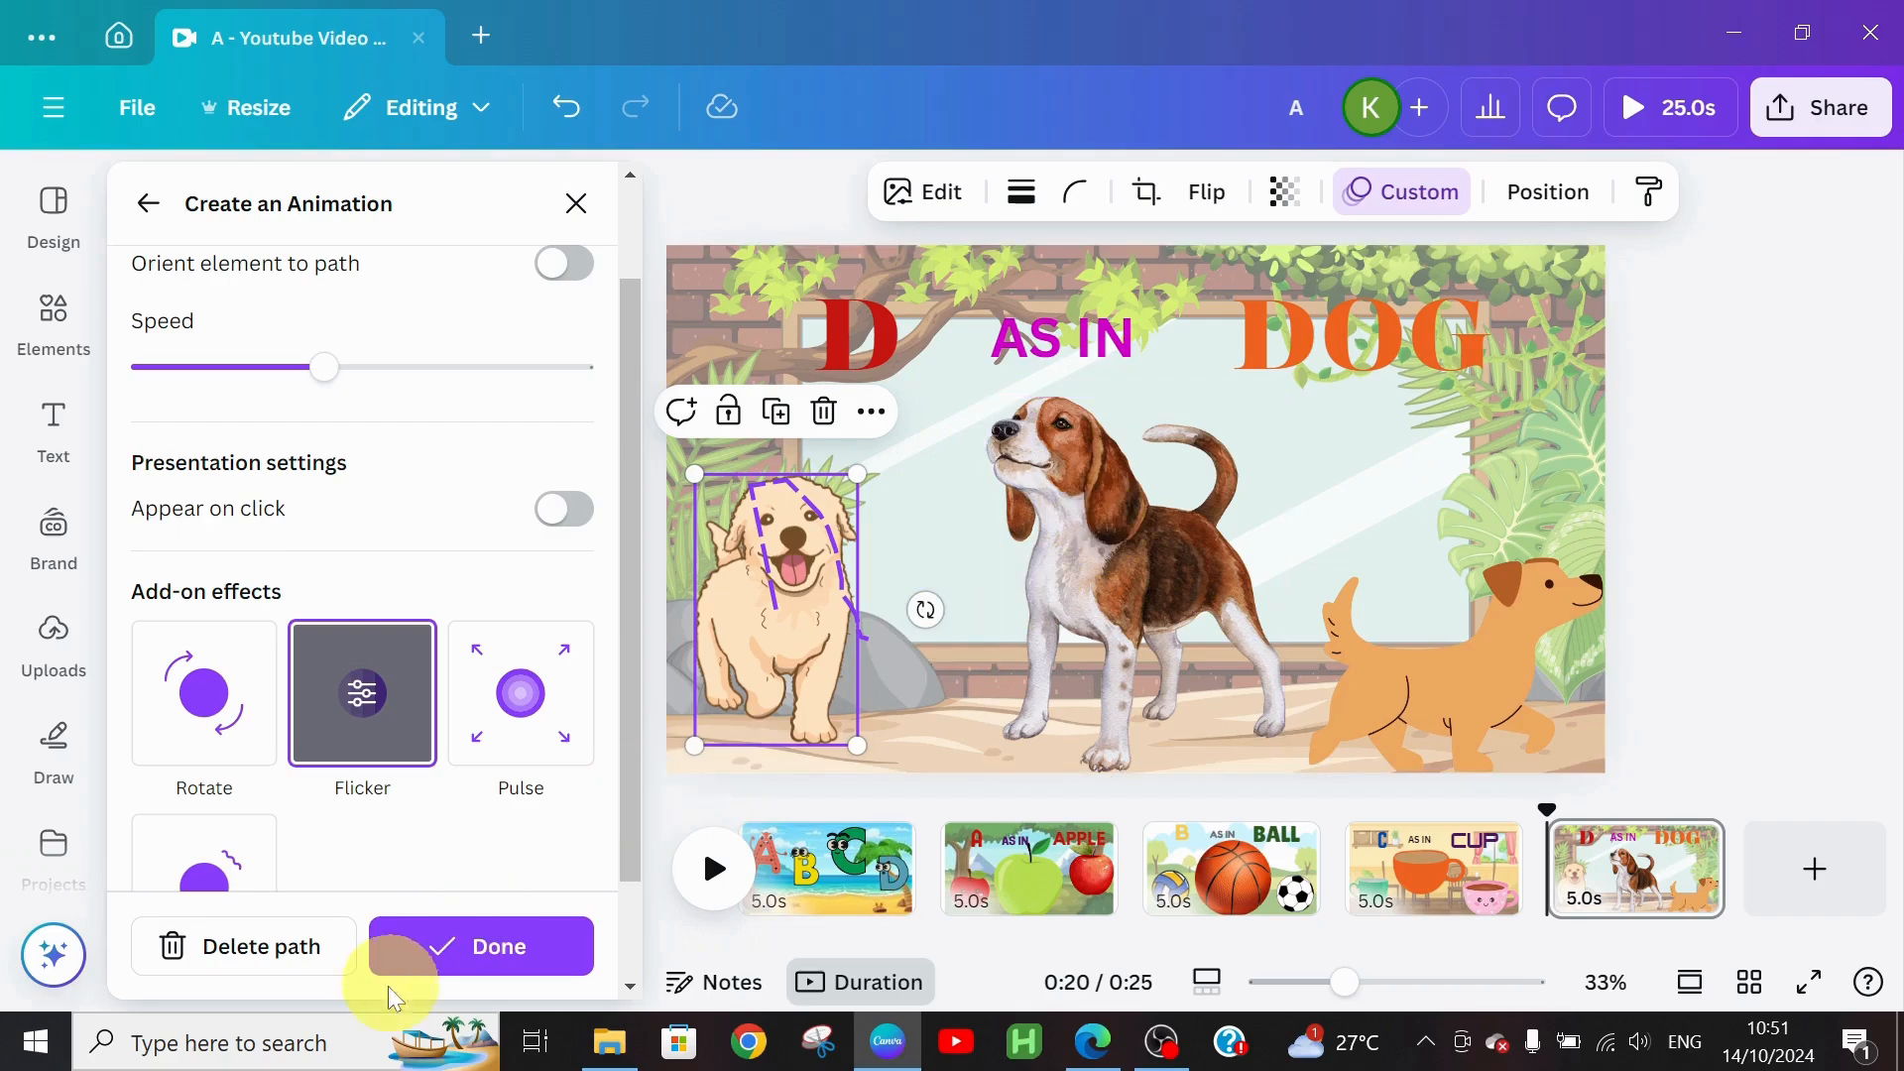
# Step: Give the beagle a custom animation along a freehand movement path and add the Pulse effect
pyautogui.click(1152, 621)
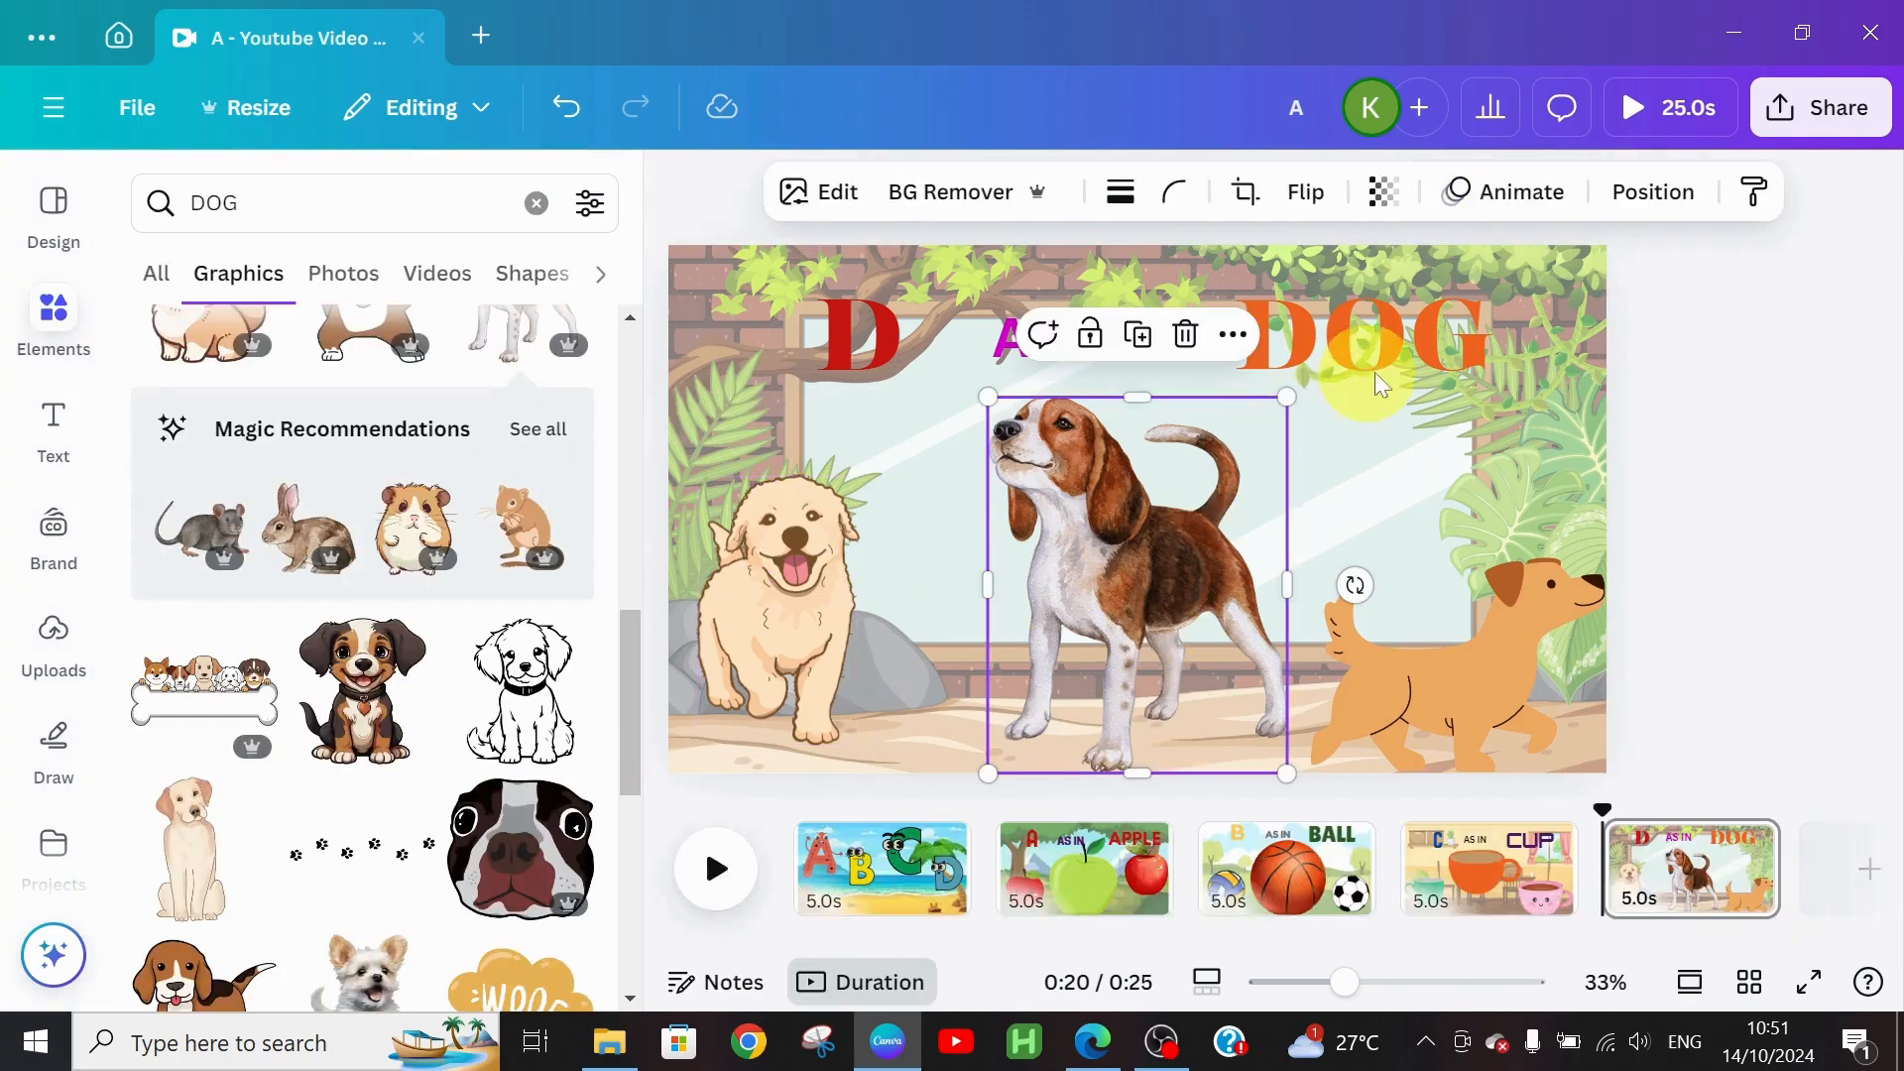
pyautogui.click(1494, 193)
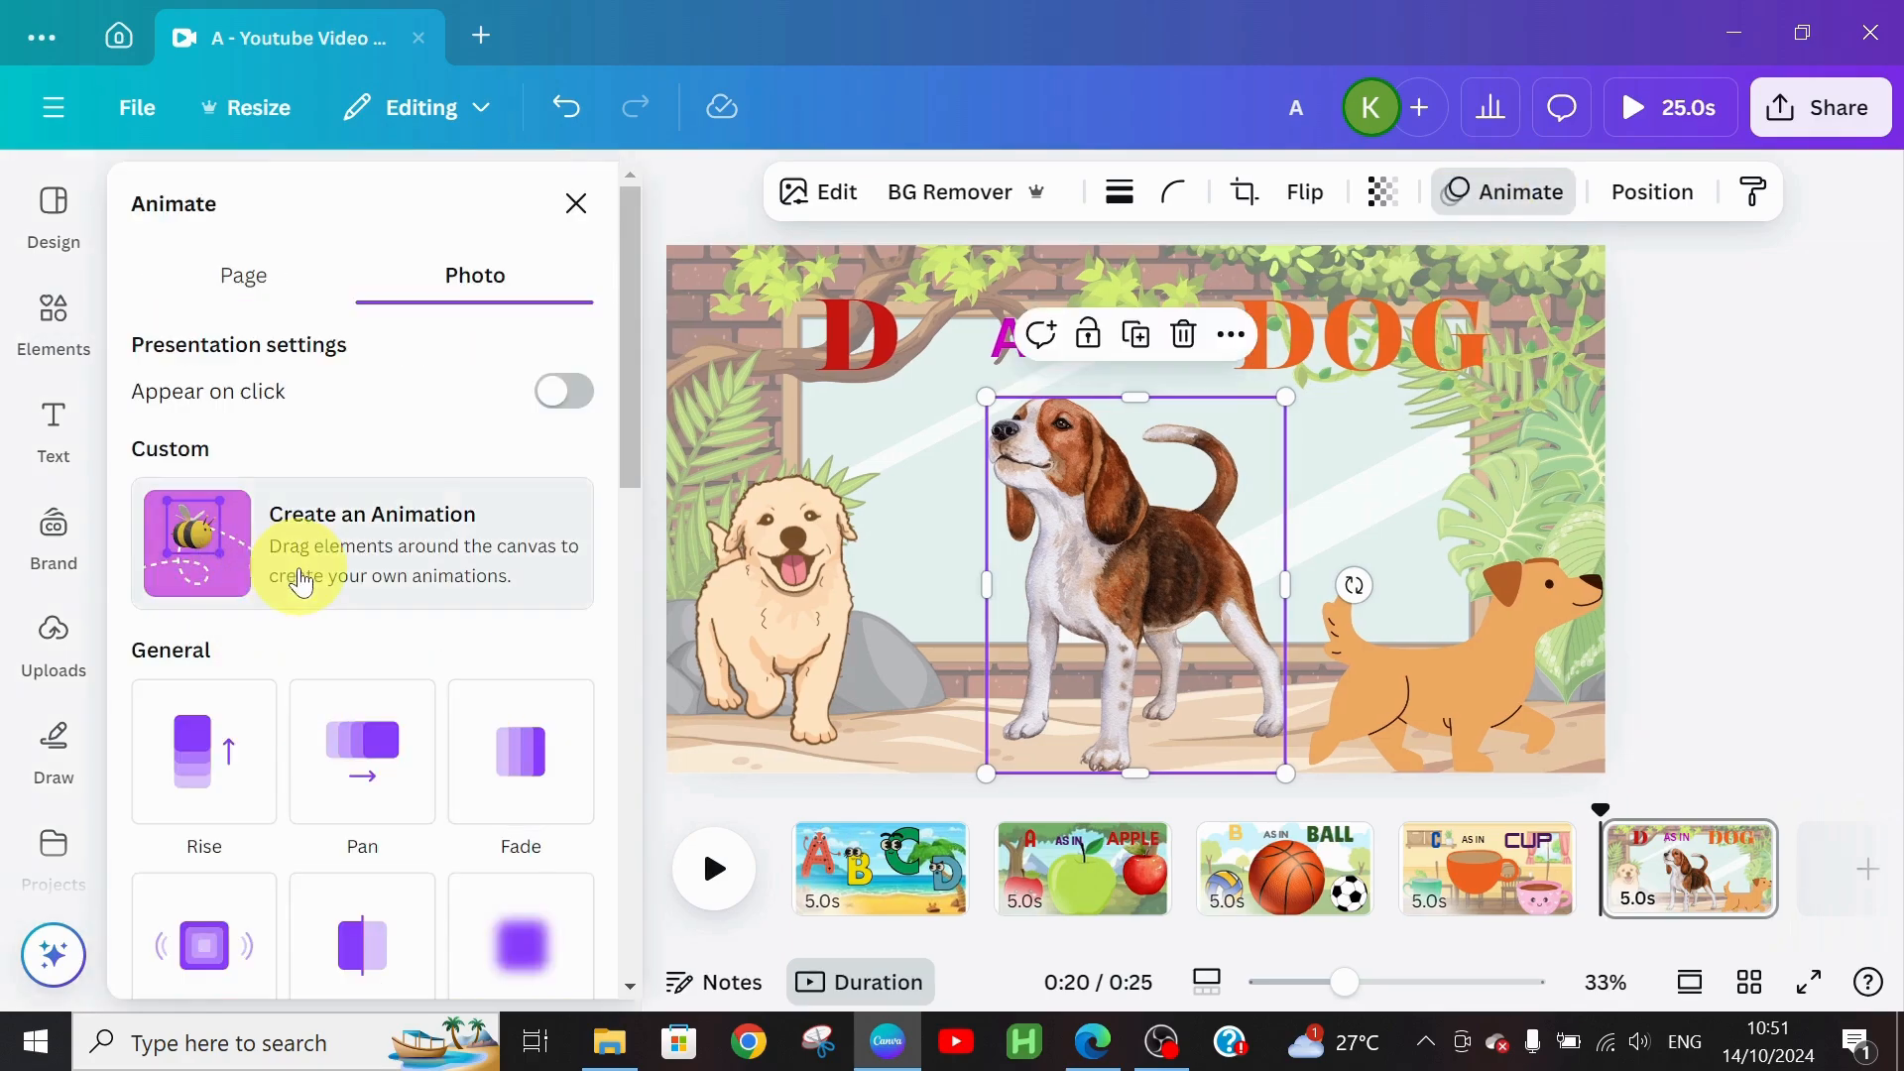
pyautogui.click(289, 575)
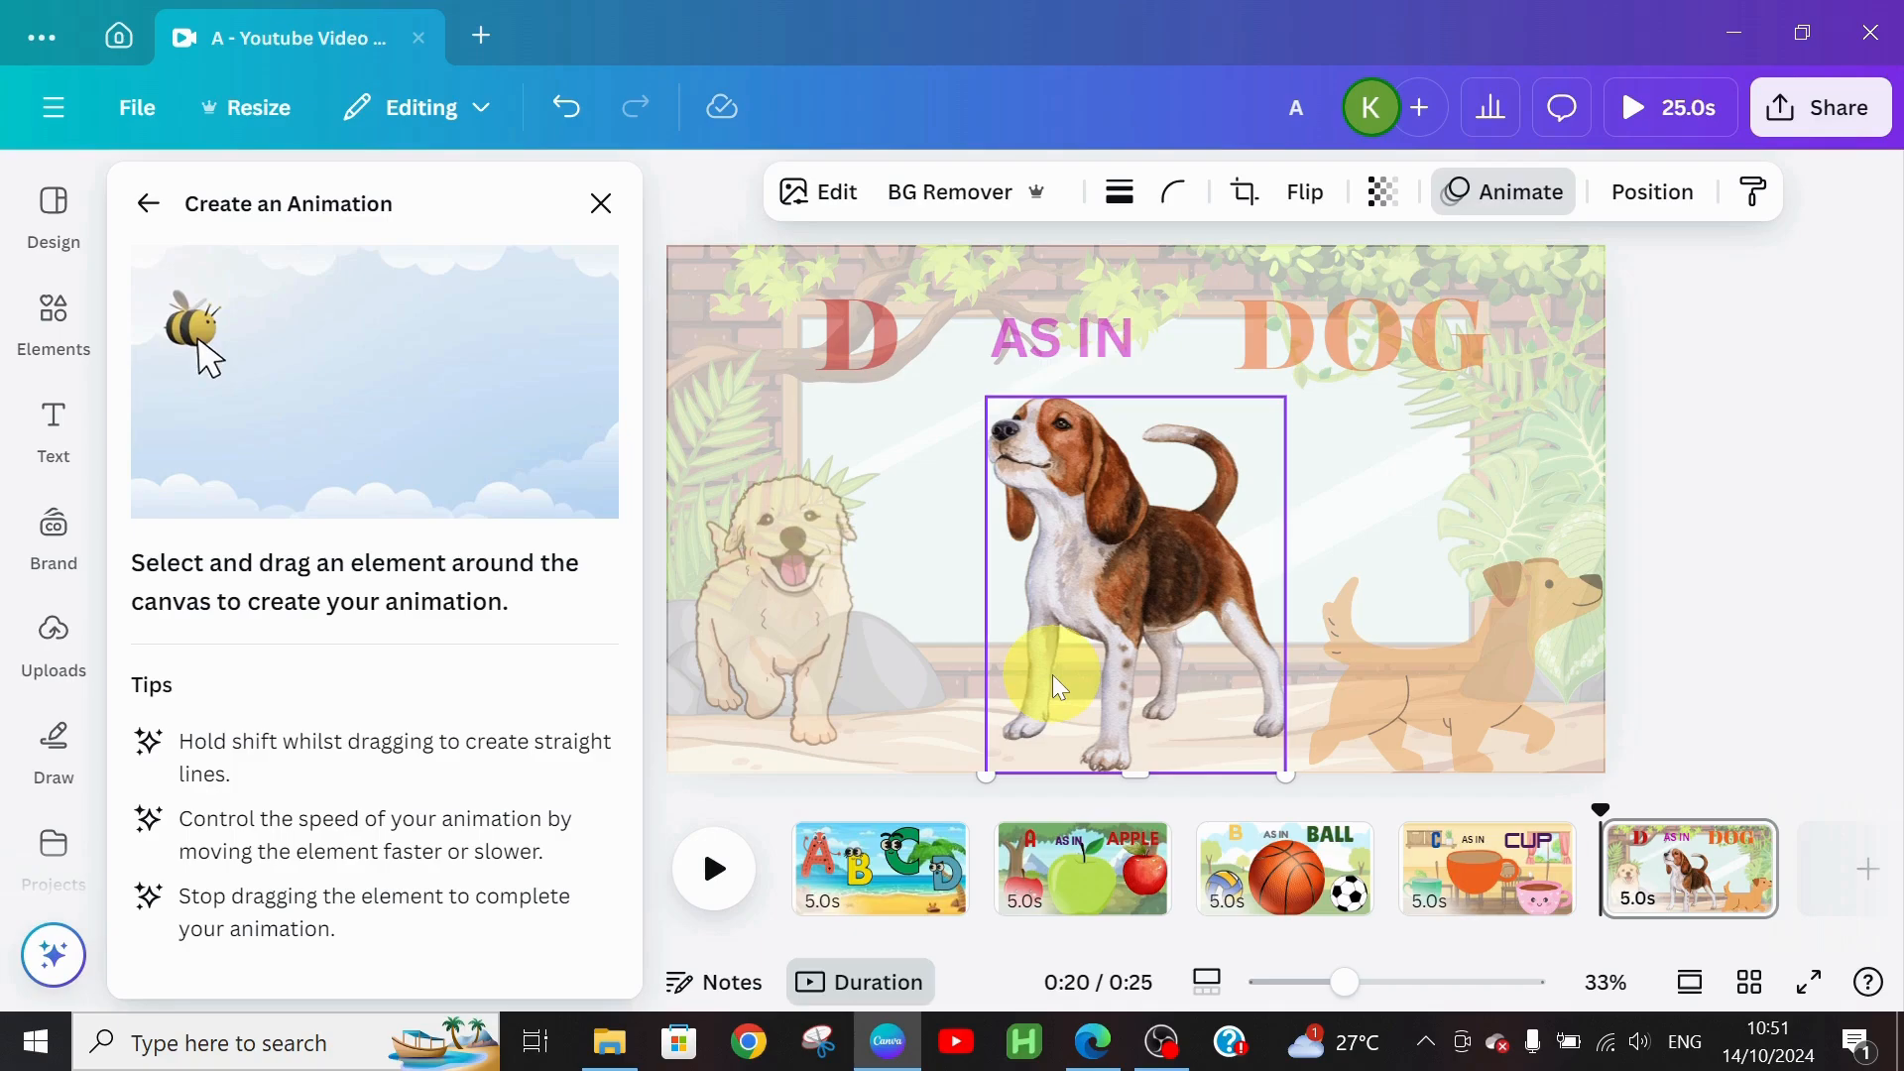
pyautogui.moveTo(1057, 684)
pyautogui.mouseDown()
pyautogui.moveTo(1095, 671)
pyautogui.moveTo(1143, 604)
pyautogui.moveTo(1053, 577)
pyautogui.moveTo(1058, 742)
pyautogui.mouseUp()
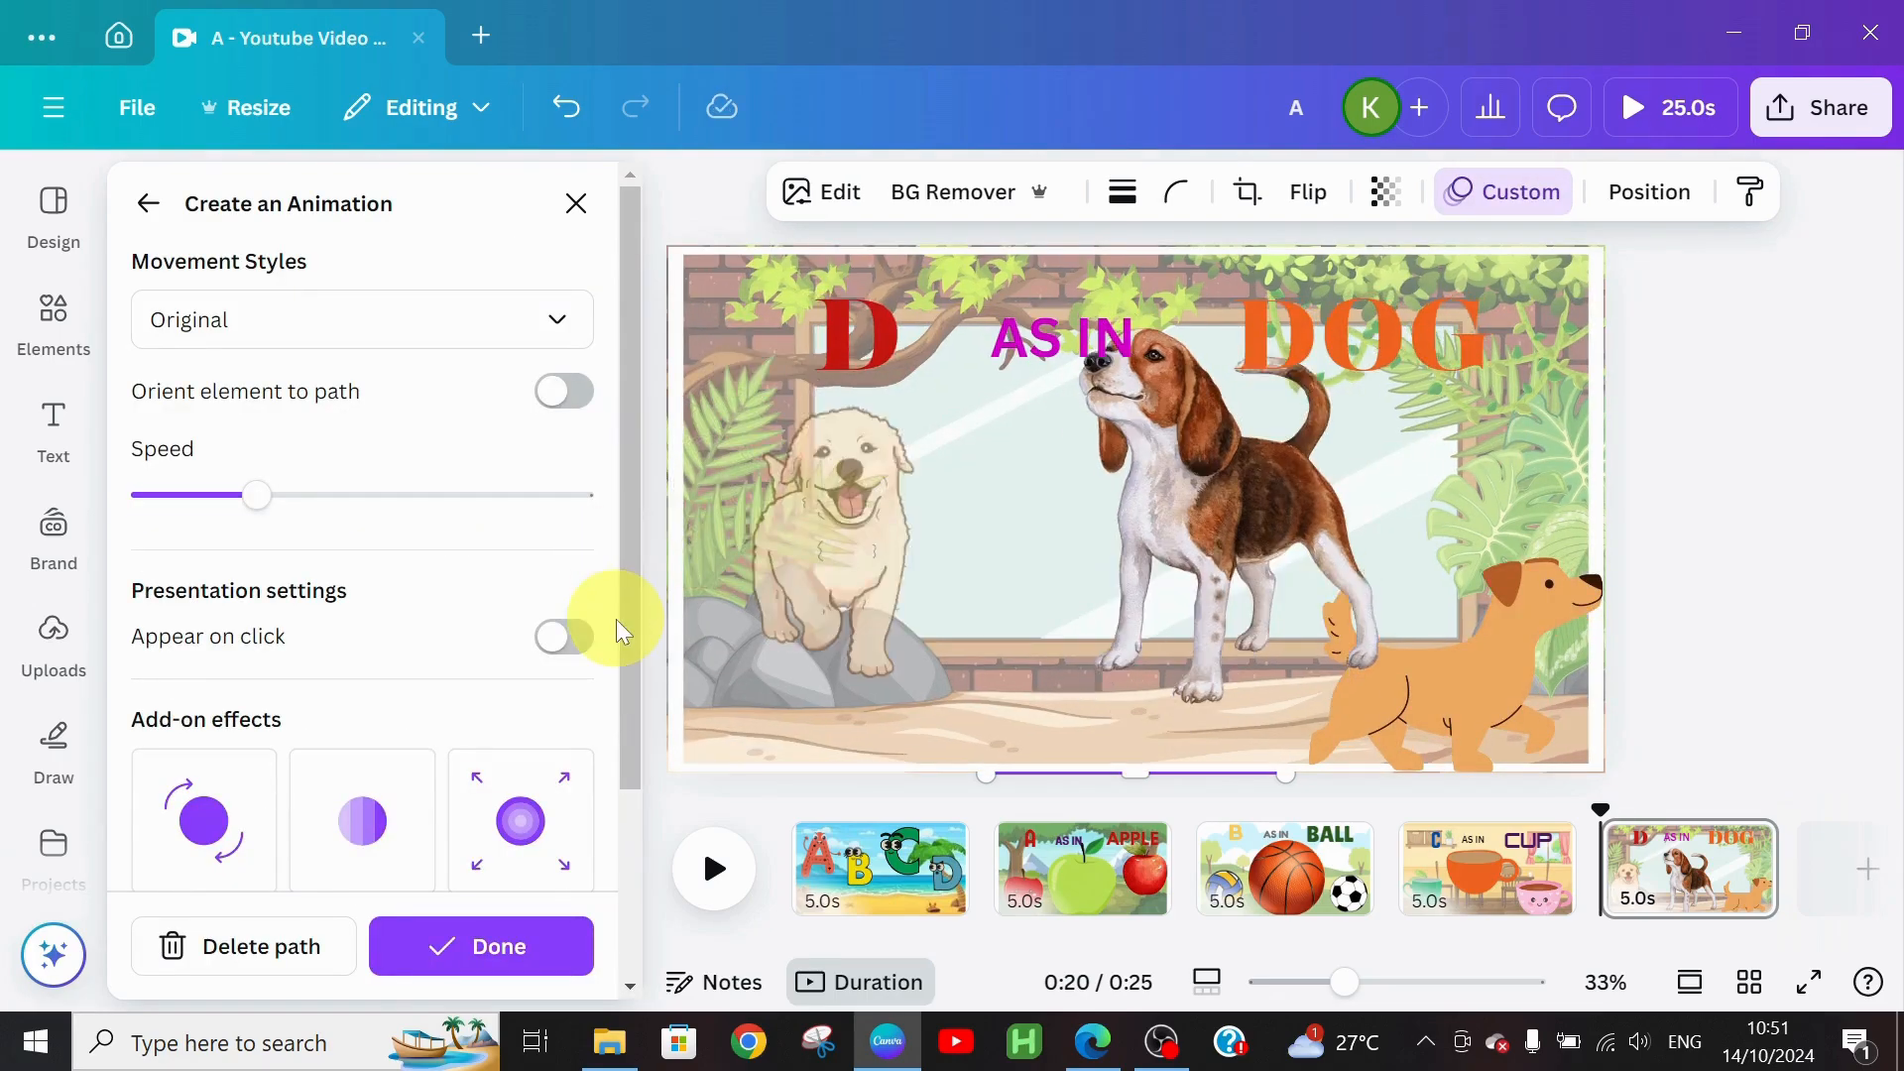
pyautogui.moveTo(629, 638); pyautogui.dragTo(609, 818)
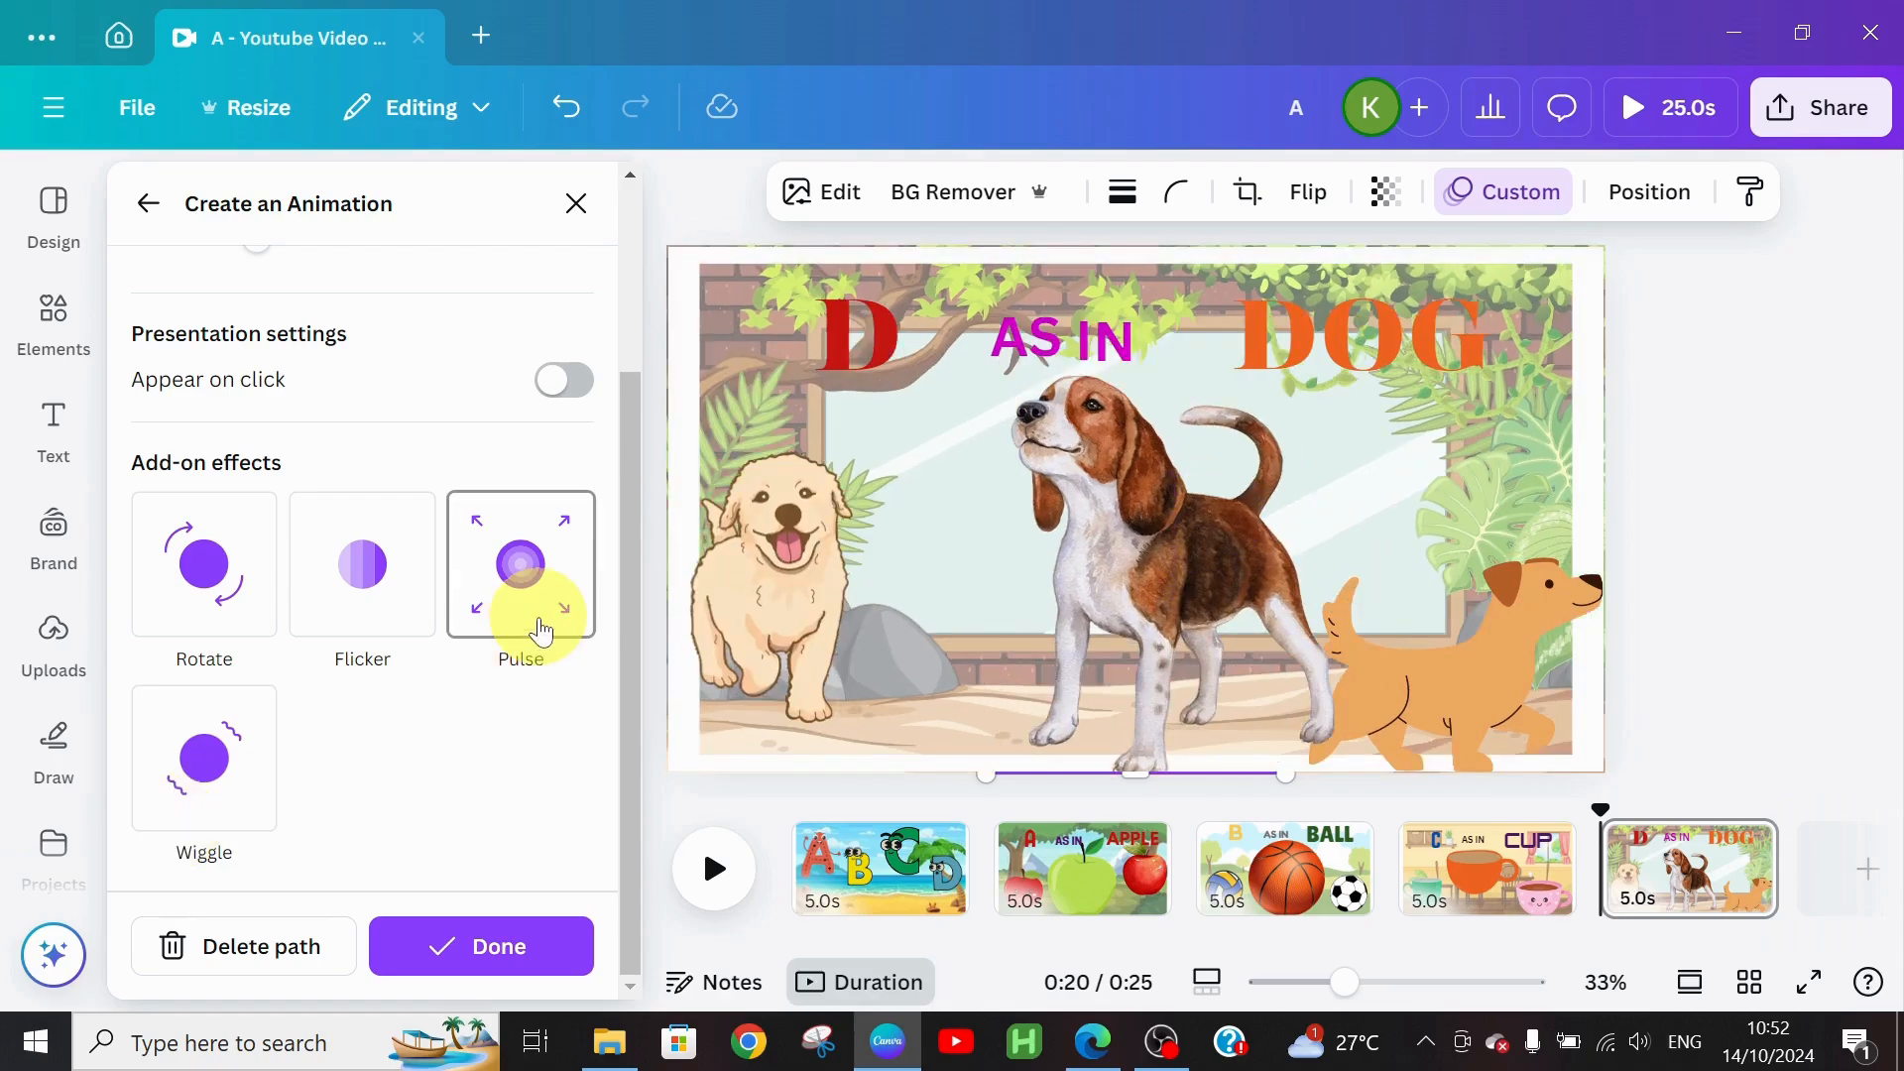
pyautogui.click(540, 629)
# Step: Give the light-brown dog a custom animation along a freehand path looping up over the page, with the Wiggle effect
pyautogui.click(1489, 637)
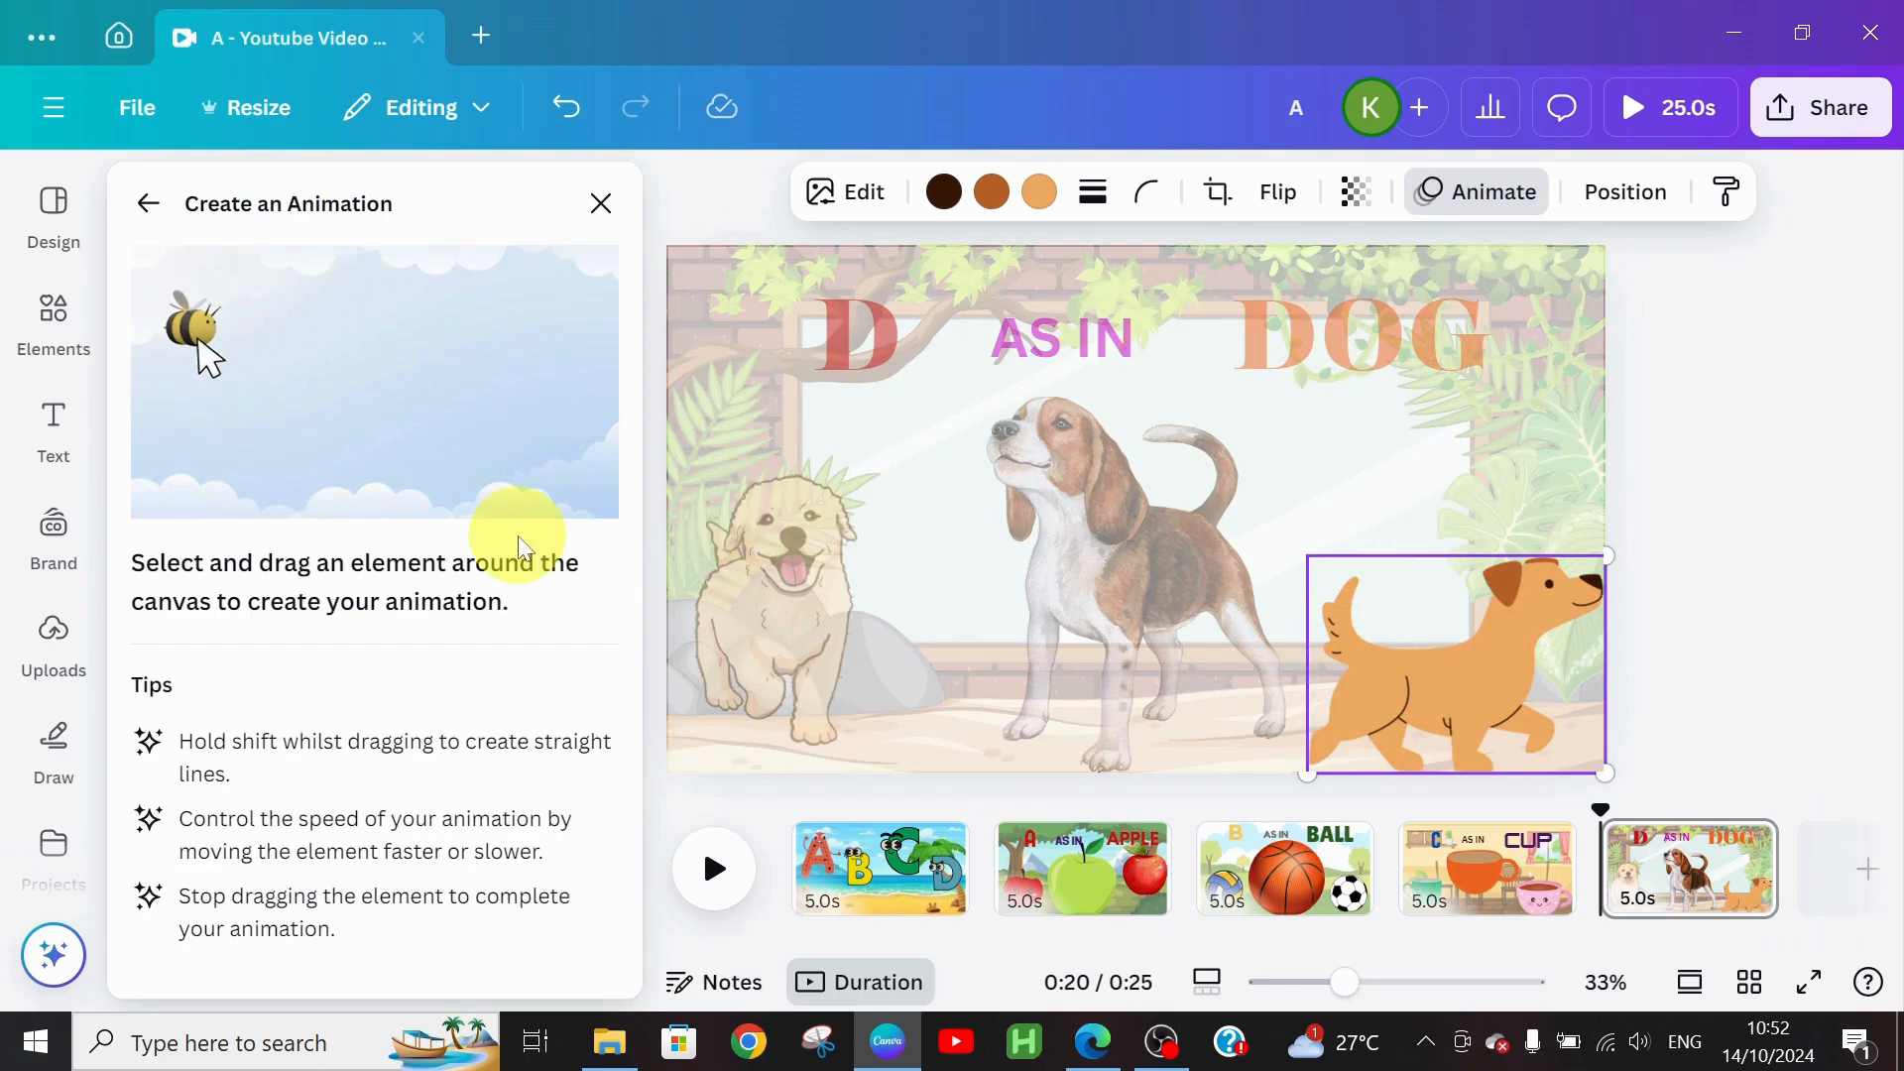
pyautogui.moveTo(1512, 704)
pyautogui.mouseDown()
pyautogui.moveTo(1562, 602)
pyautogui.moveTo(1481, 407)
pyautogui.moveTo(1488, 570)
pyautogui.moveTo(1531, 725)
pyautogui.mouseUp()
pyautogui.moveTo(629, 743); pyautogui.dragTo(629, 943)
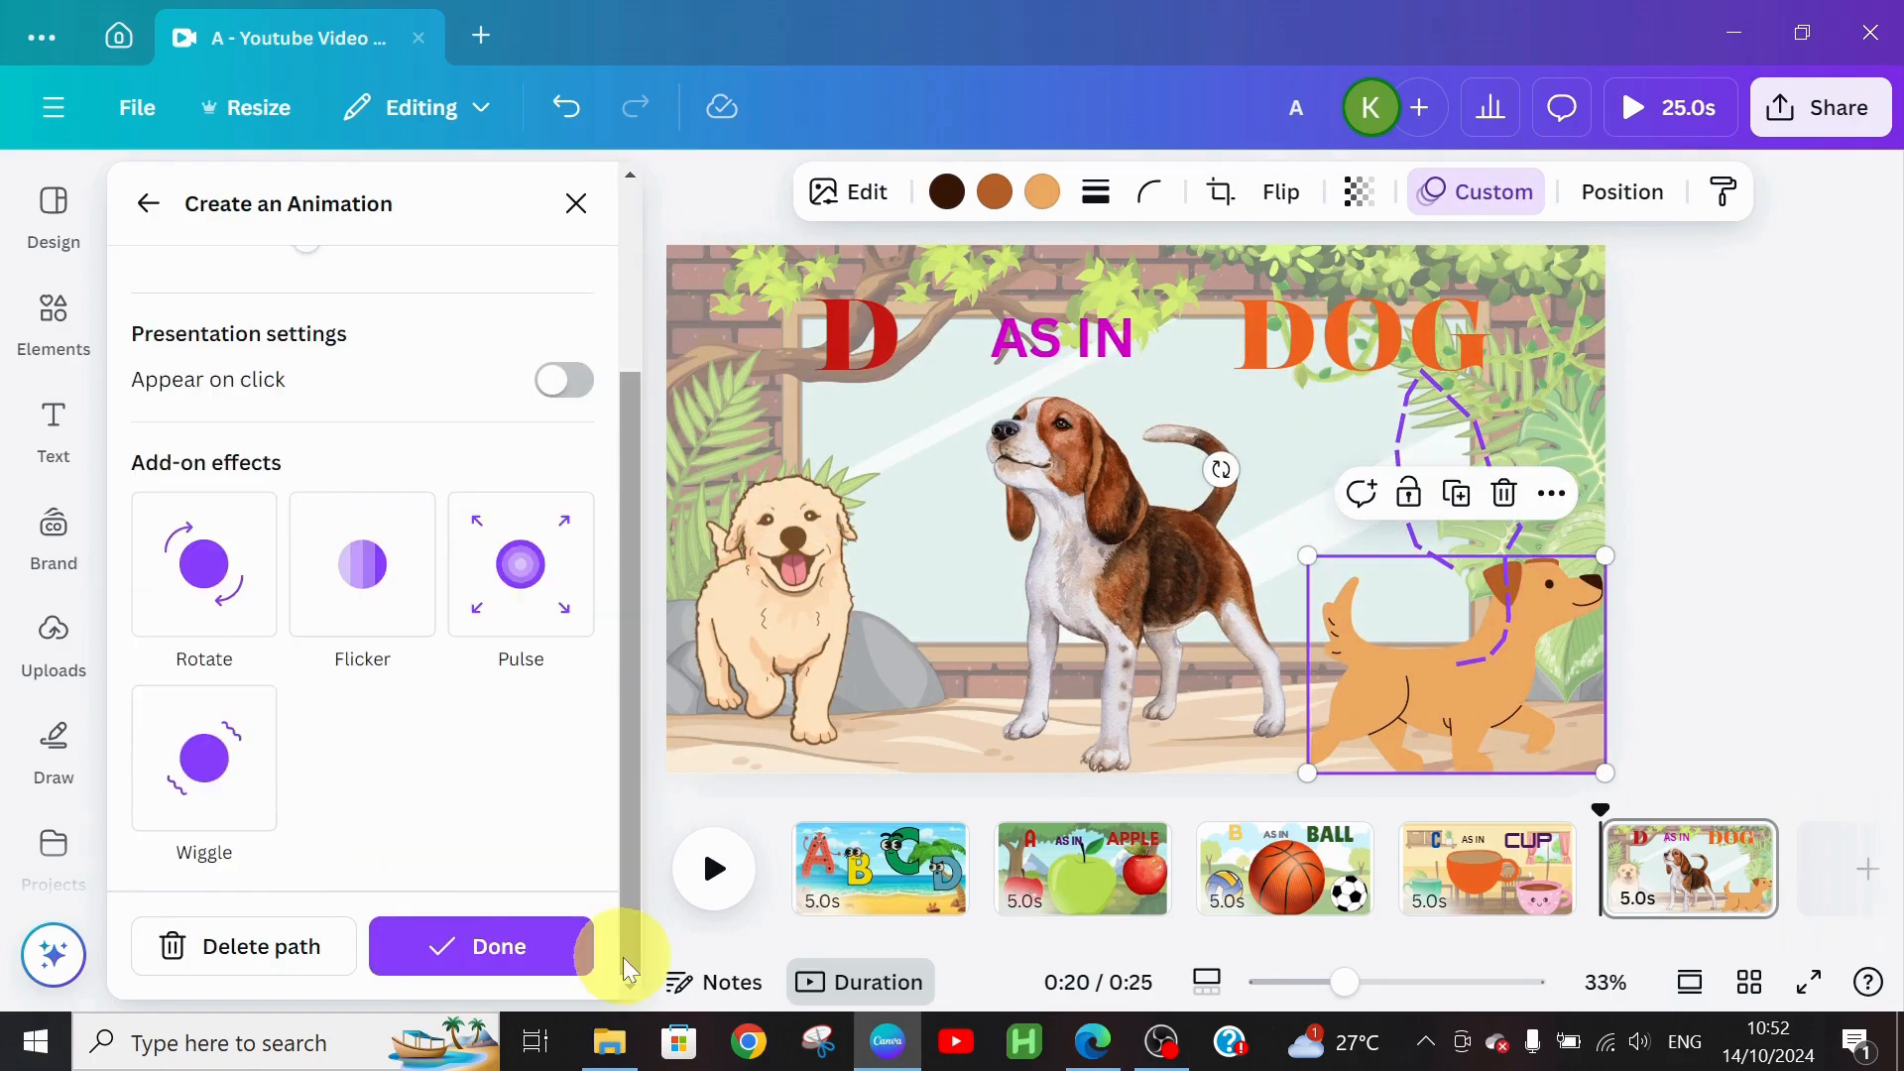
pyautogui.click(225, 777)
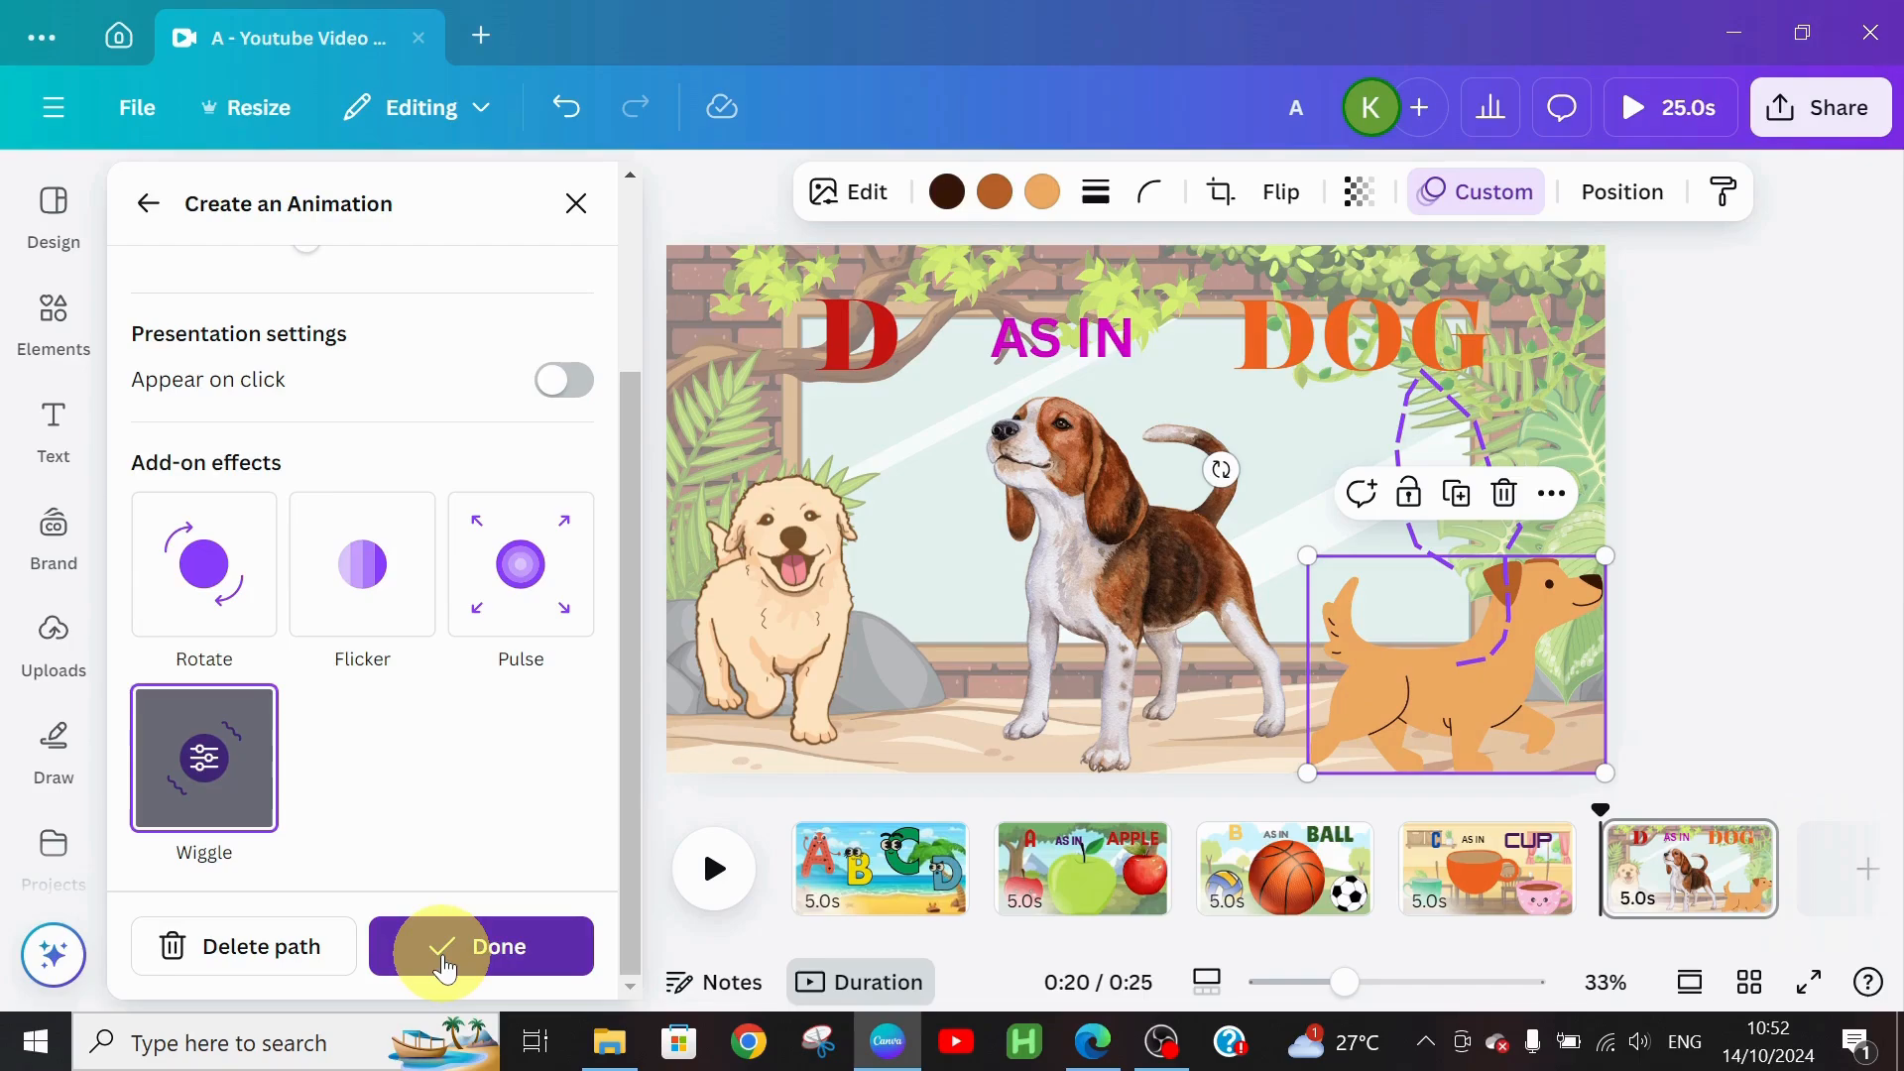
pyautogui.click(443, 950)
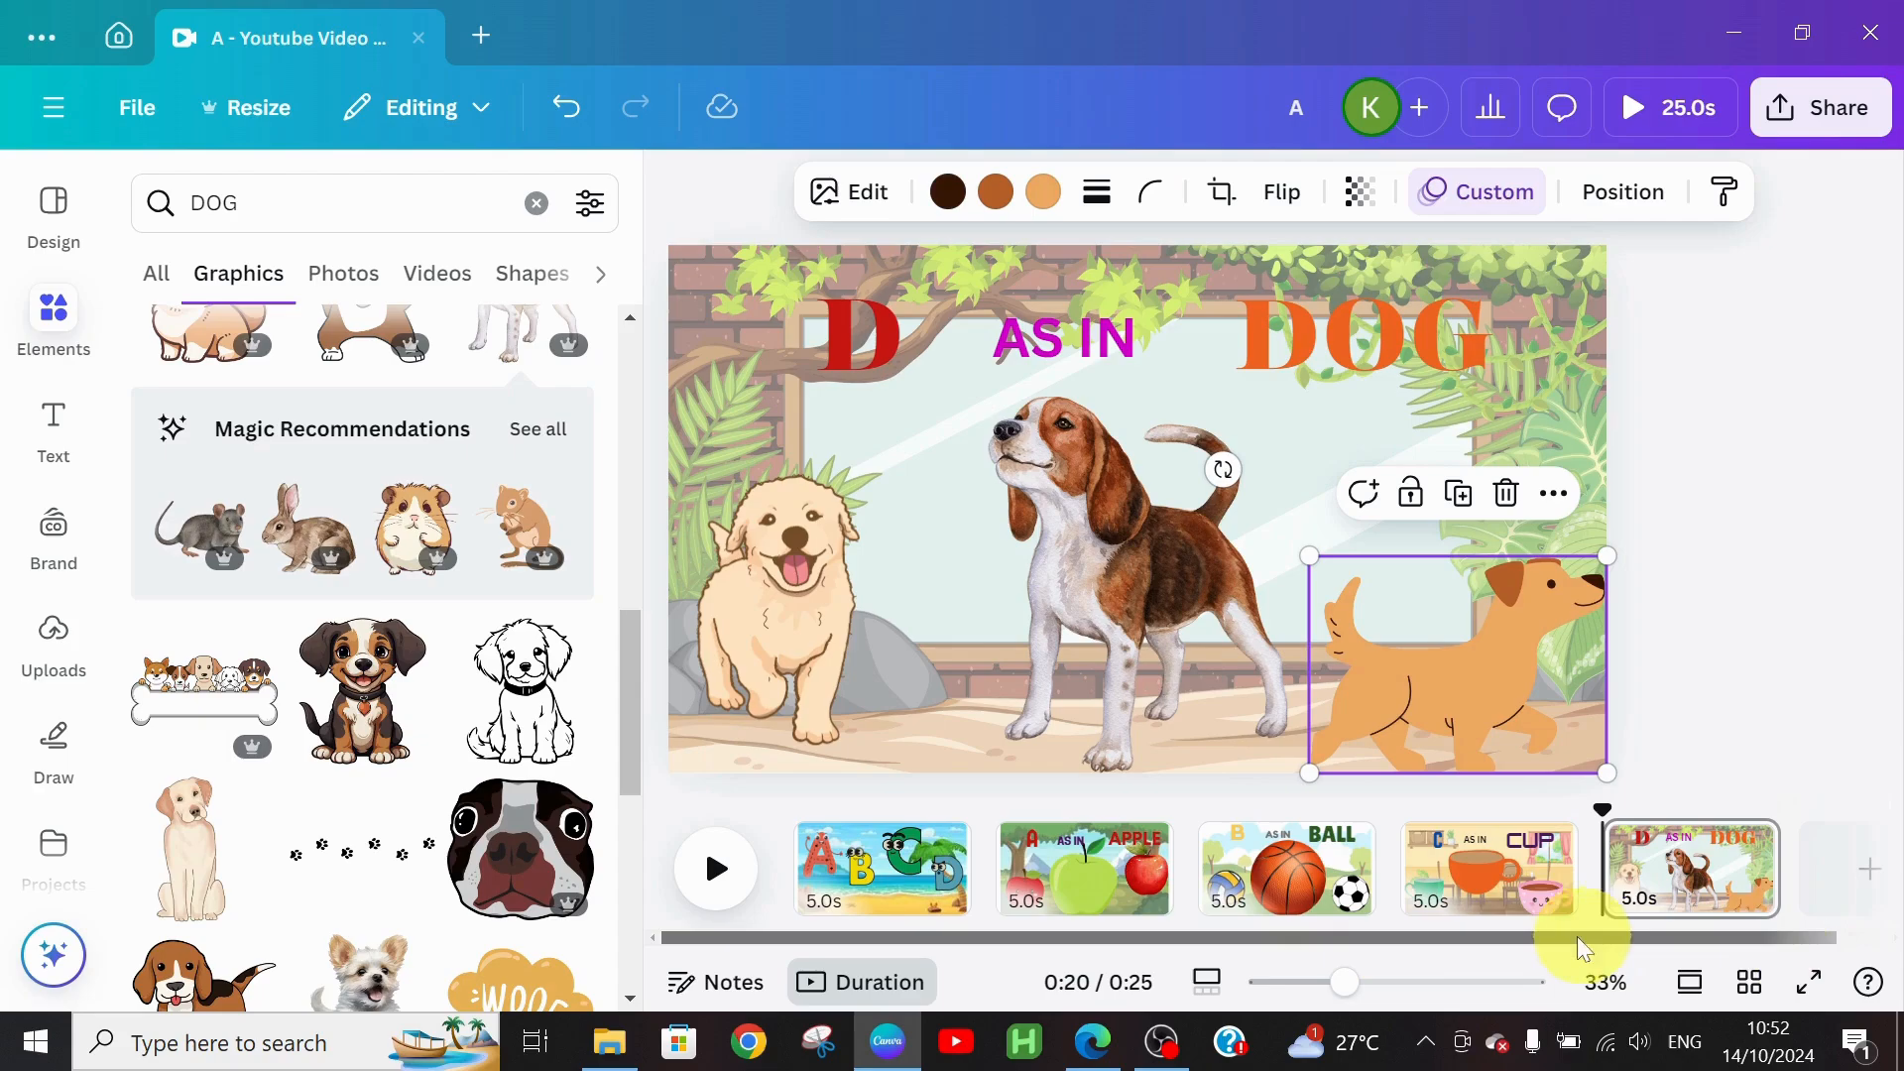
# Step: Play the whole video through to the end of the D page to check the animations
pyautogui.click(798, 886)
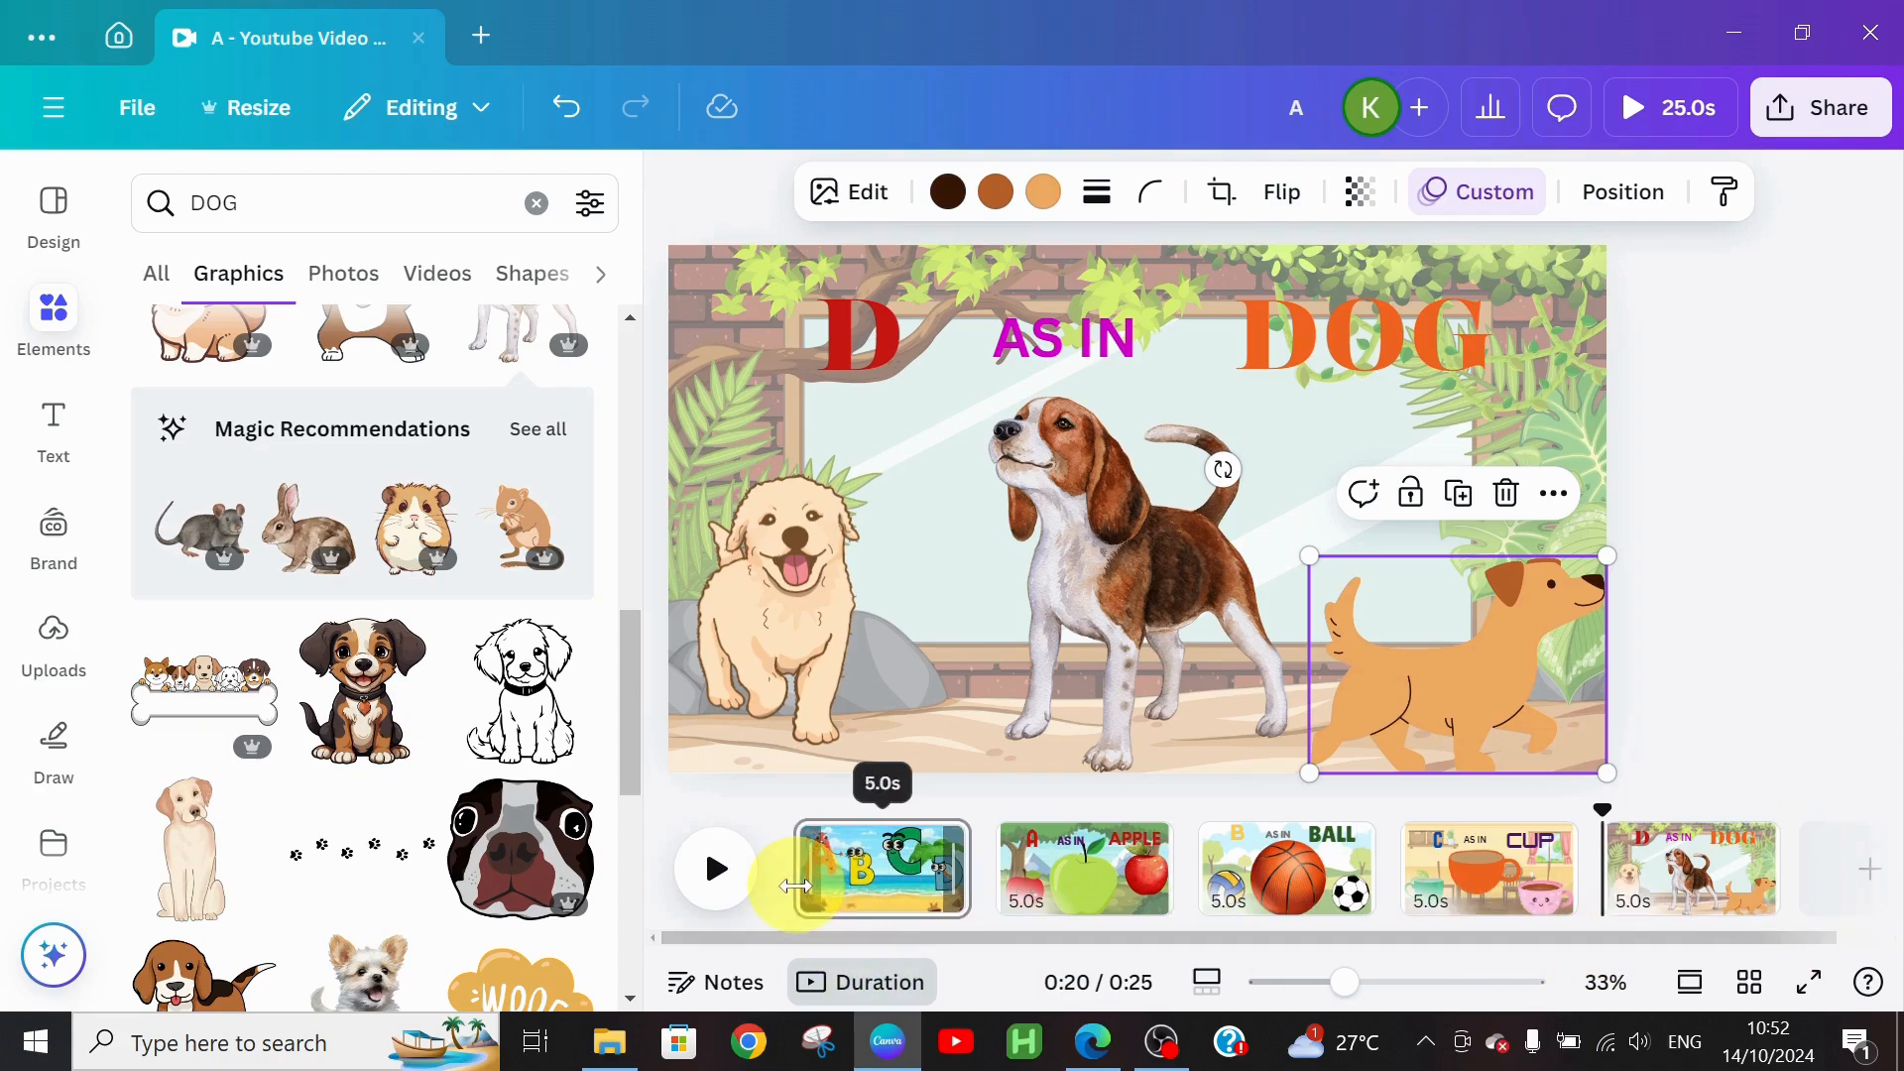
pyautogui.click(711, 877)
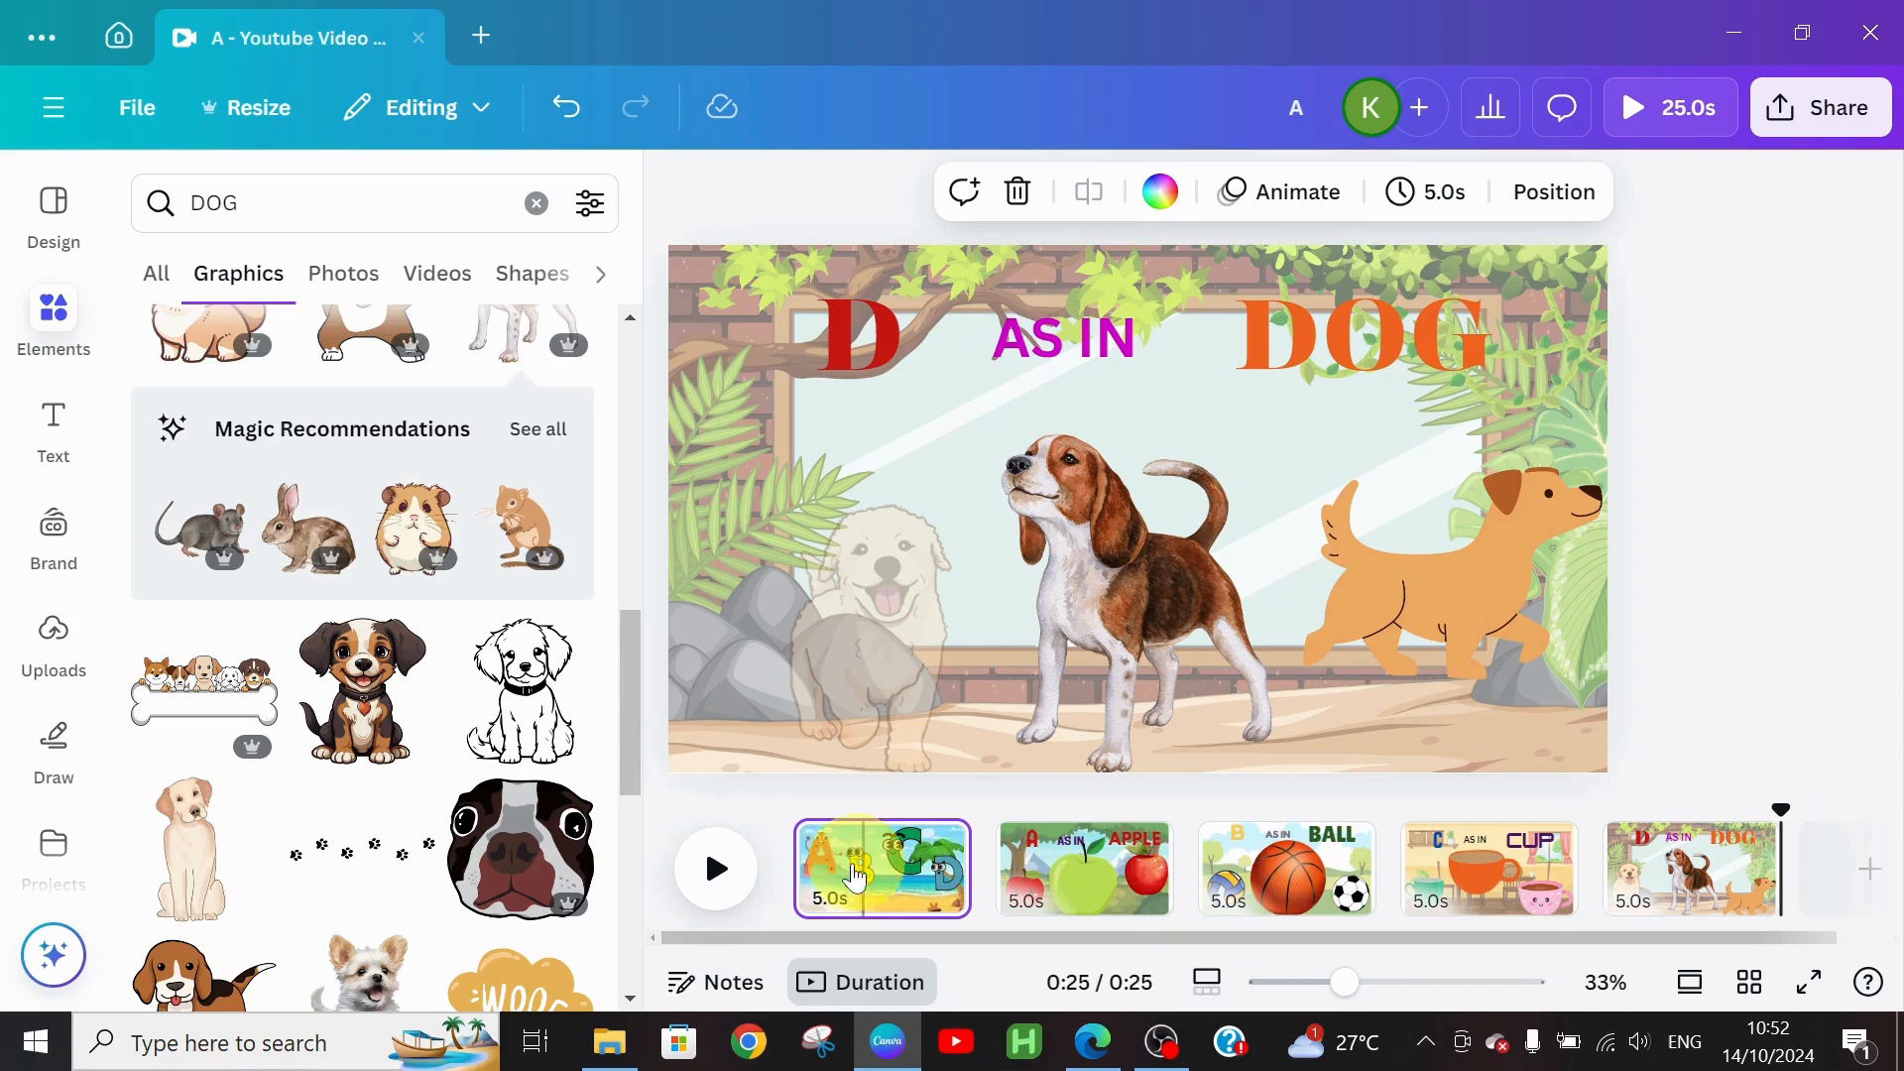
# Step: Return to the start of the first page and show the uploaded audio files
pyautogui.click(793, 844)
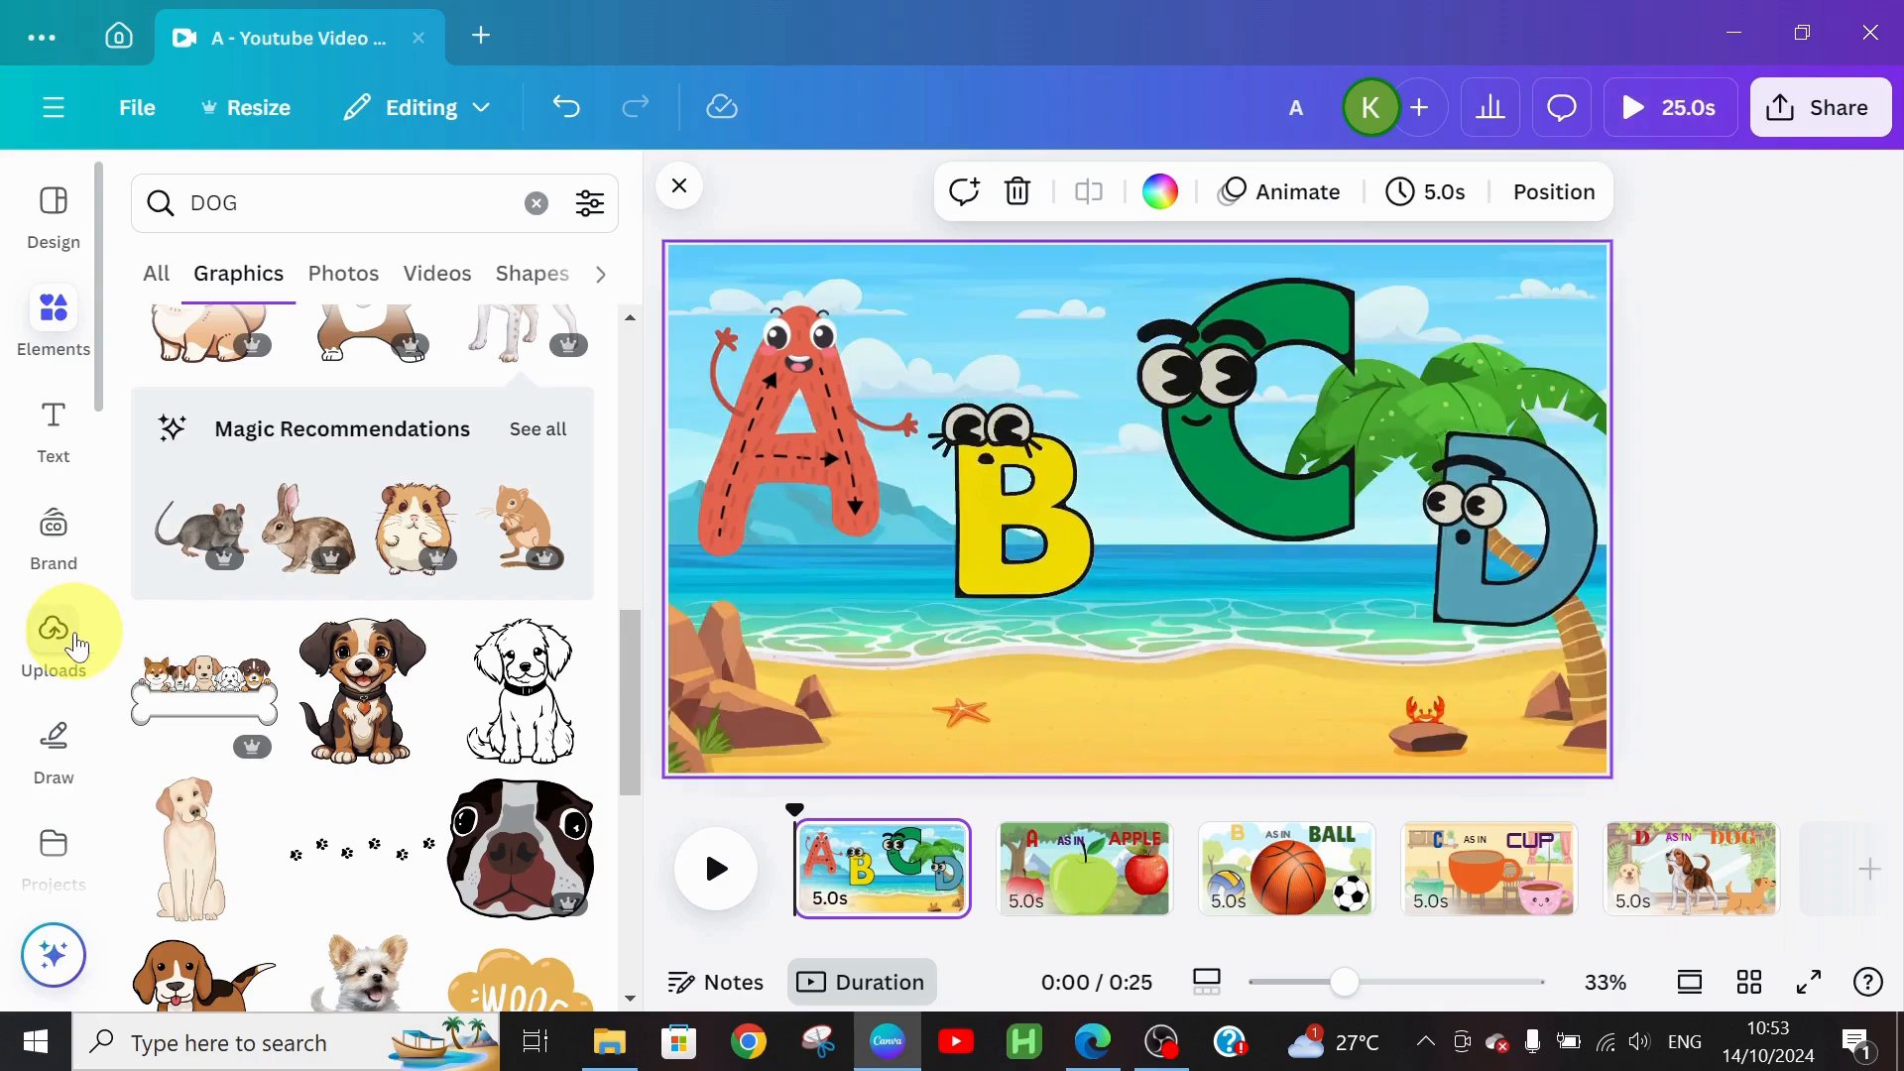
pyautogui.click(77, 646)
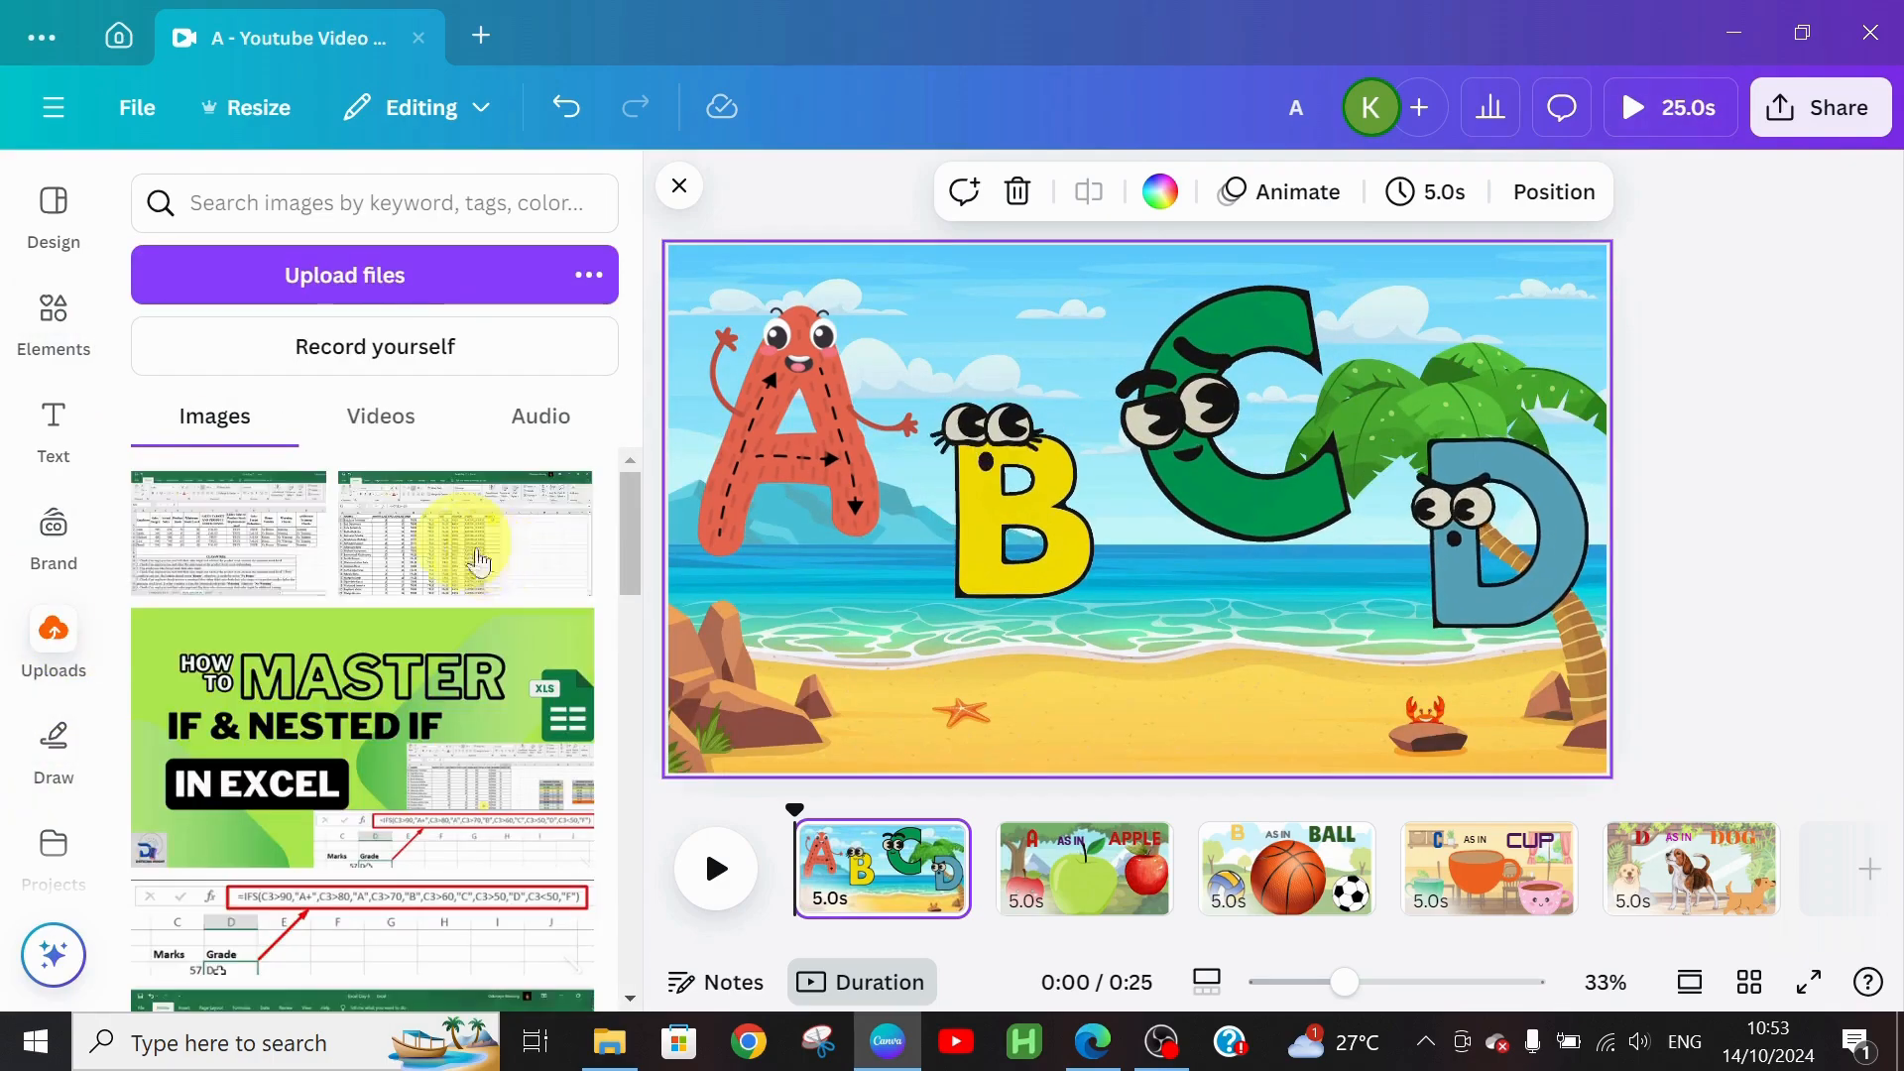
pyautogui.click(533, 425)
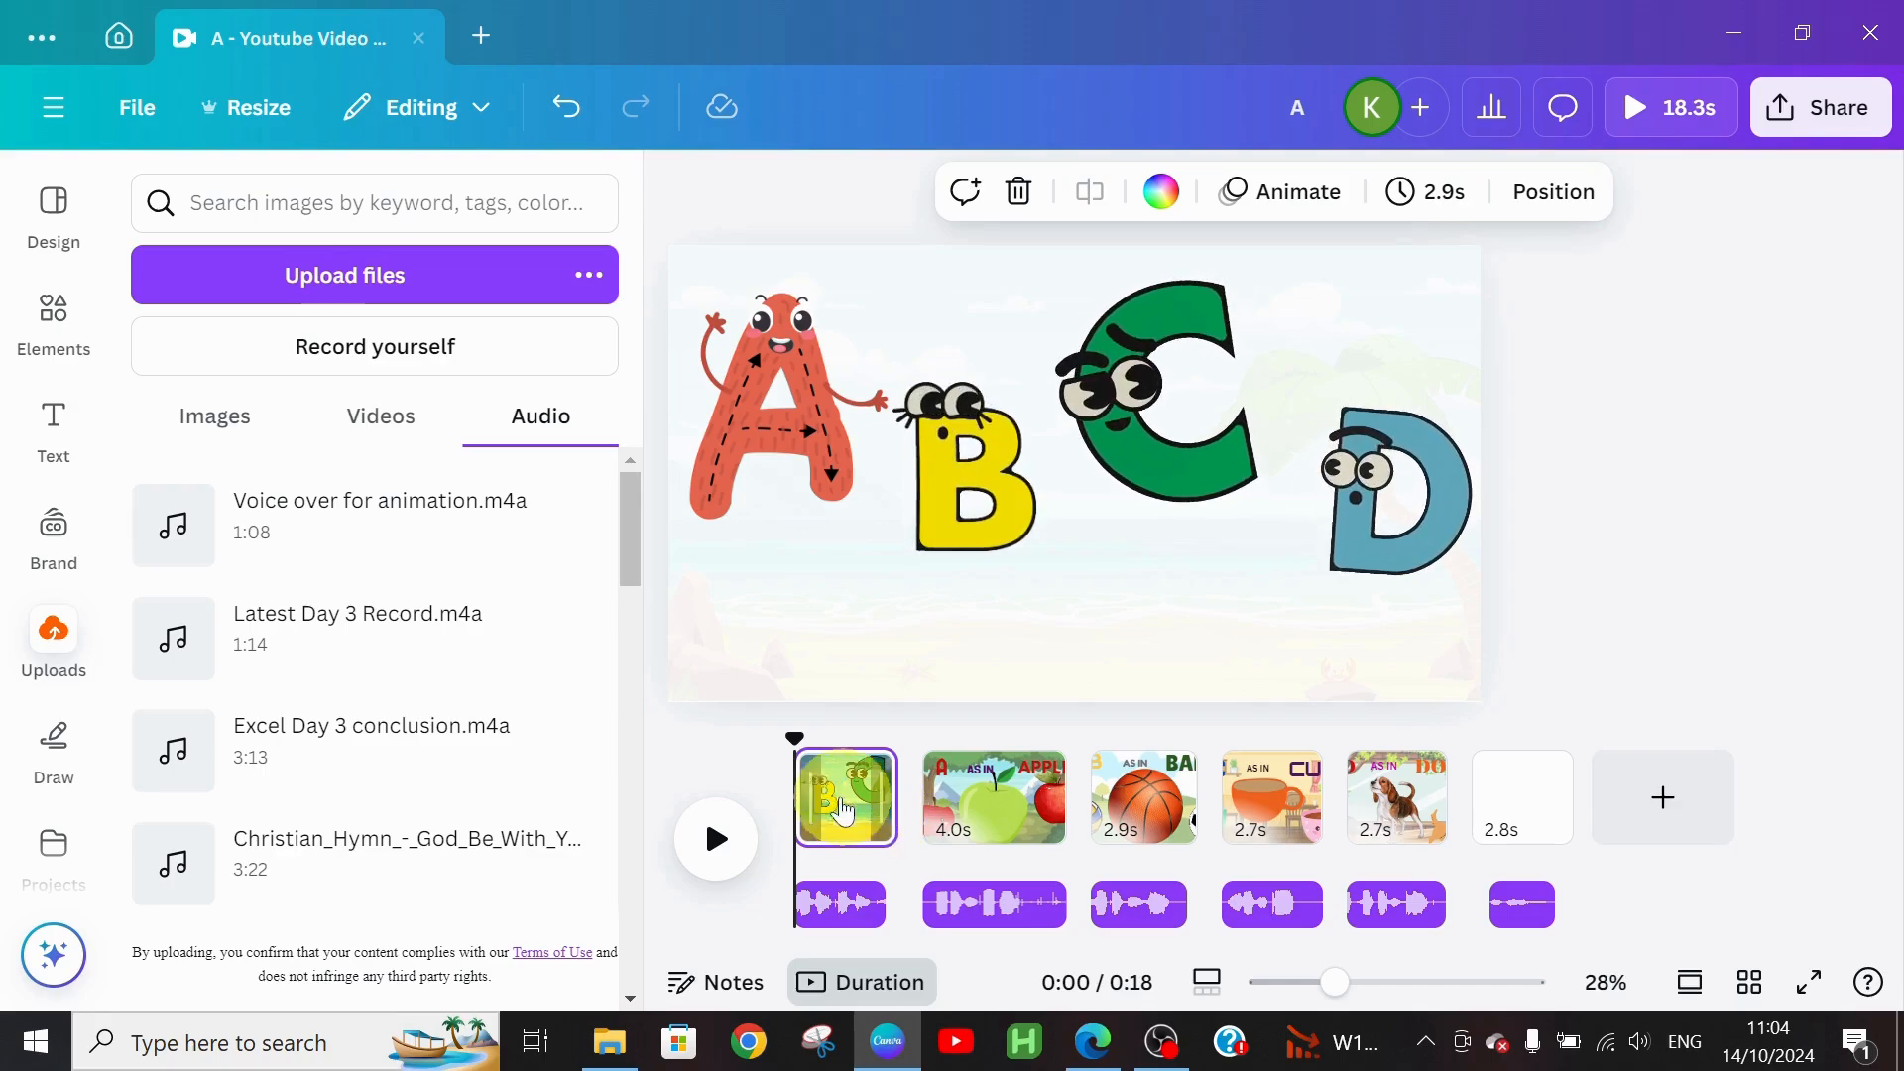
# Step: Play the video with its voice-over clips from the start and pause it on the blank last page
pyautogui.click(712, 844)
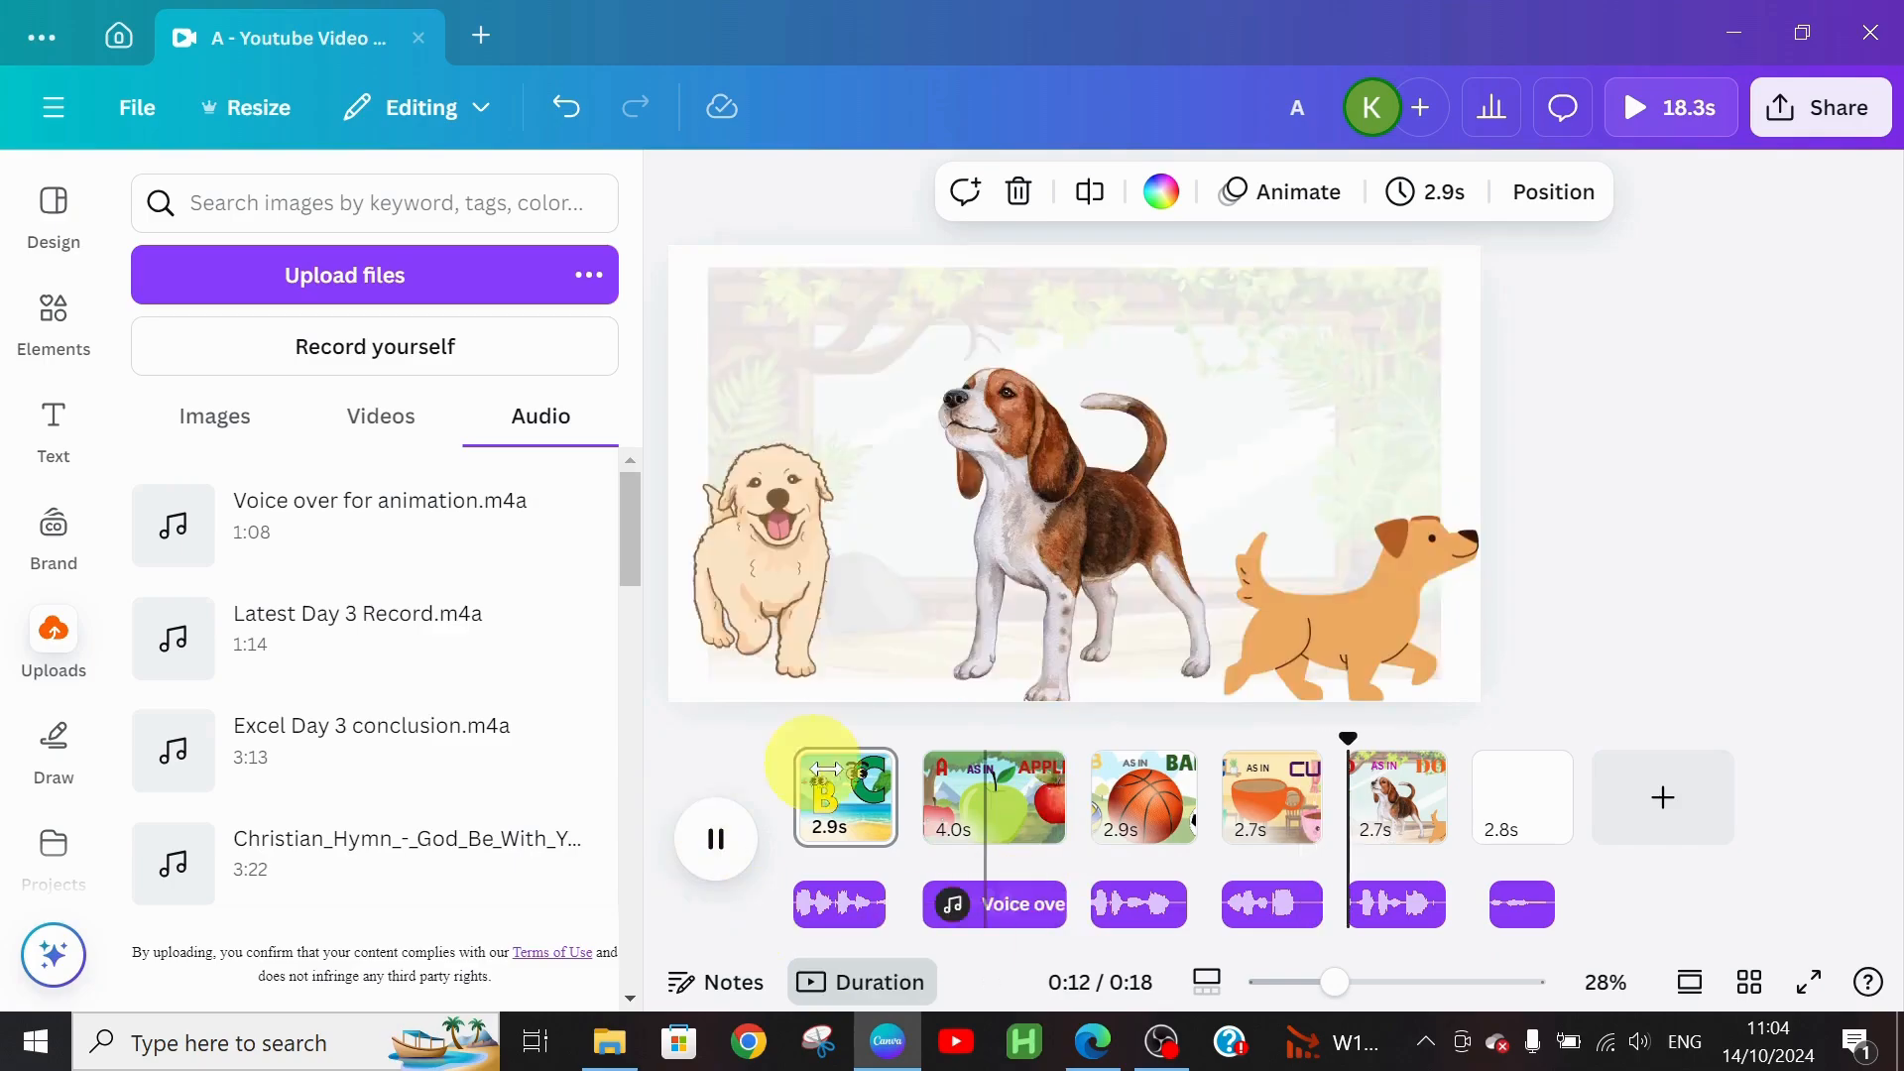
pyautogui.click(718, 841)
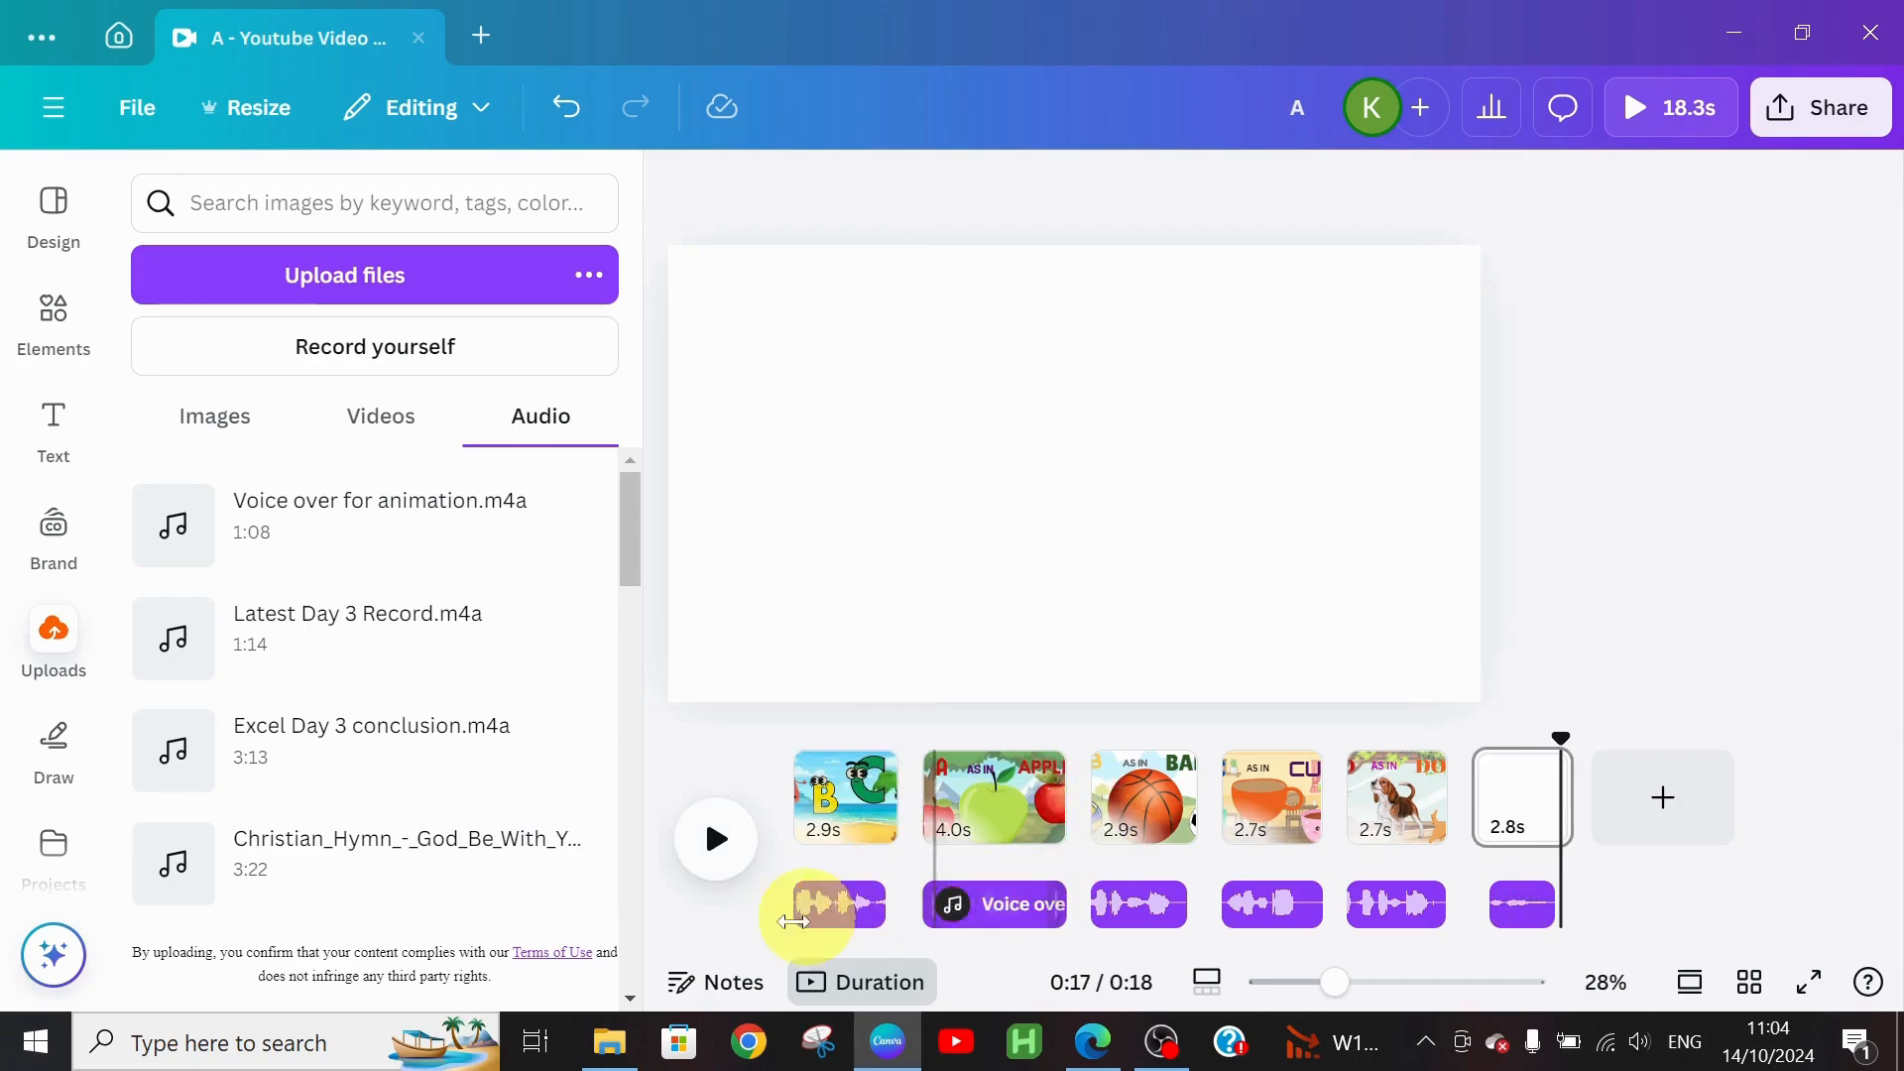
# Step: Set the volume of the first page's voice-over clip to 217
pyautogui.click(831, 925)
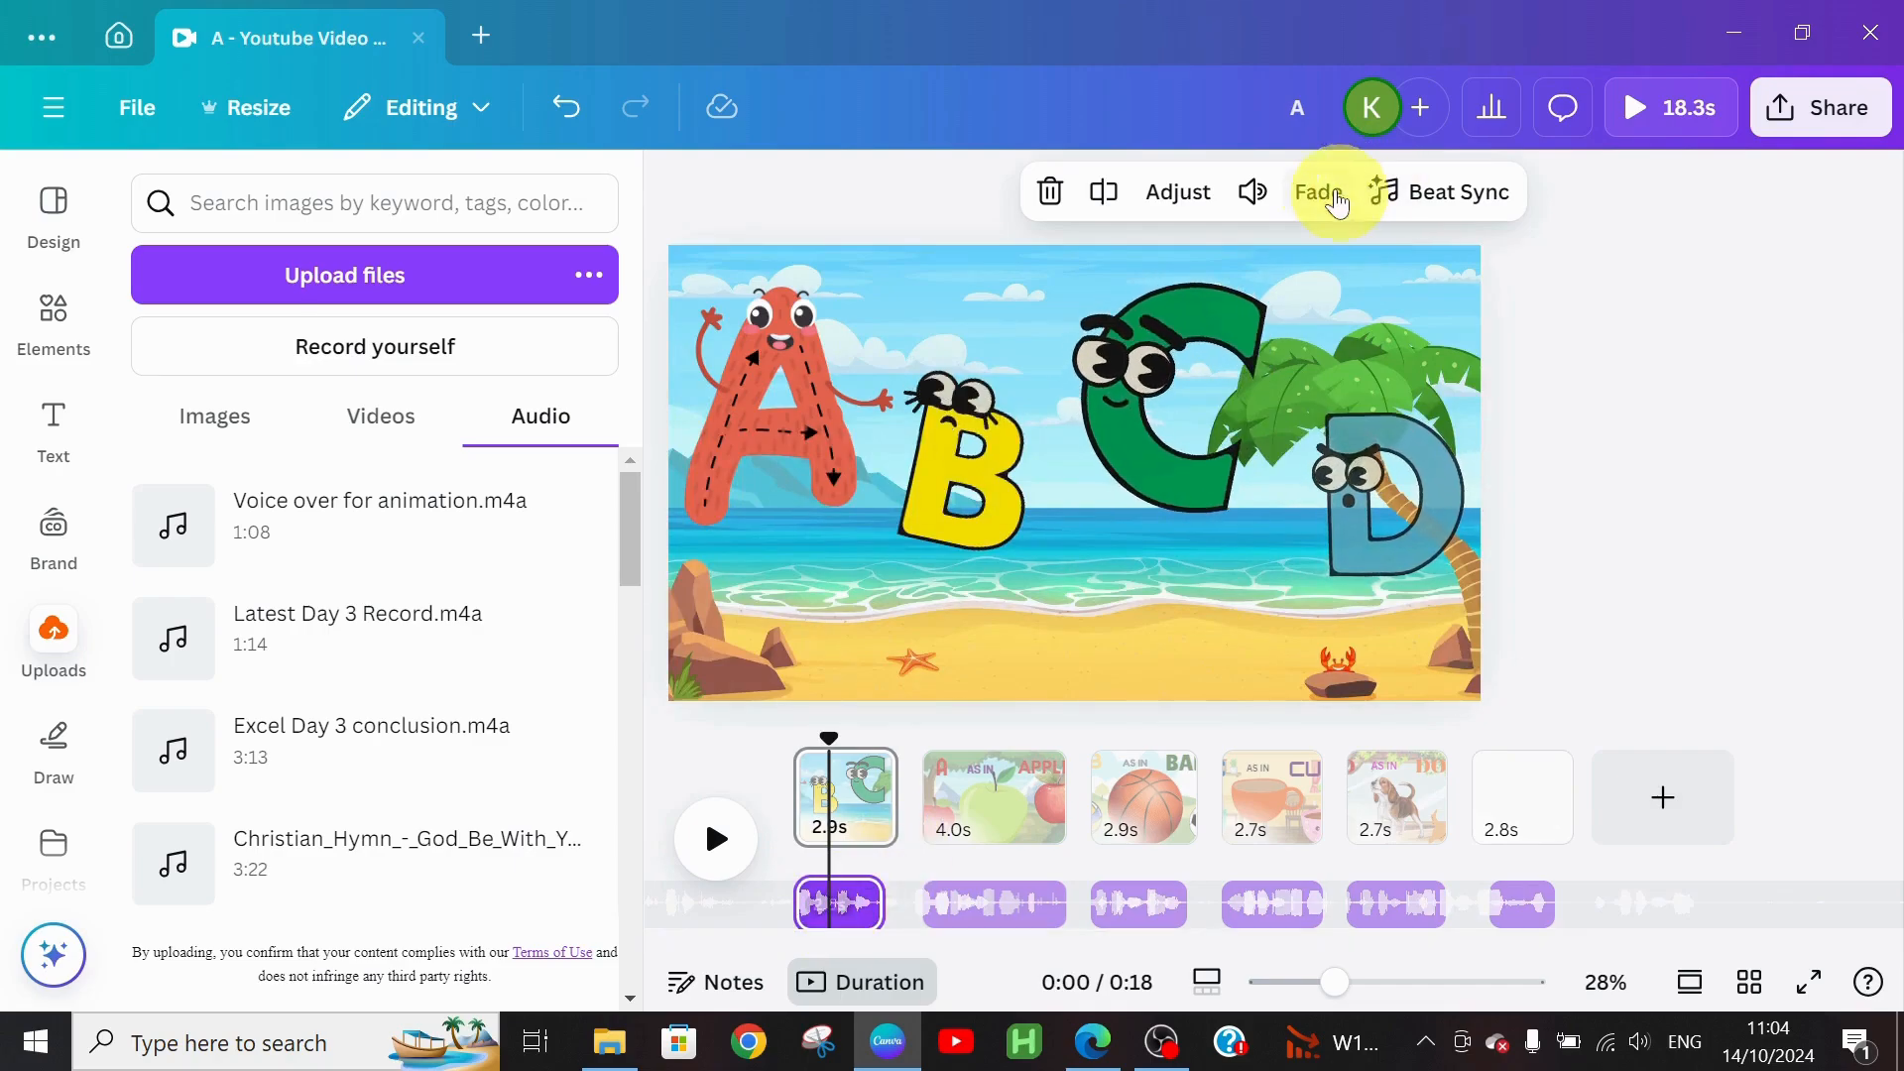
pyautogui.click(1252, 194)
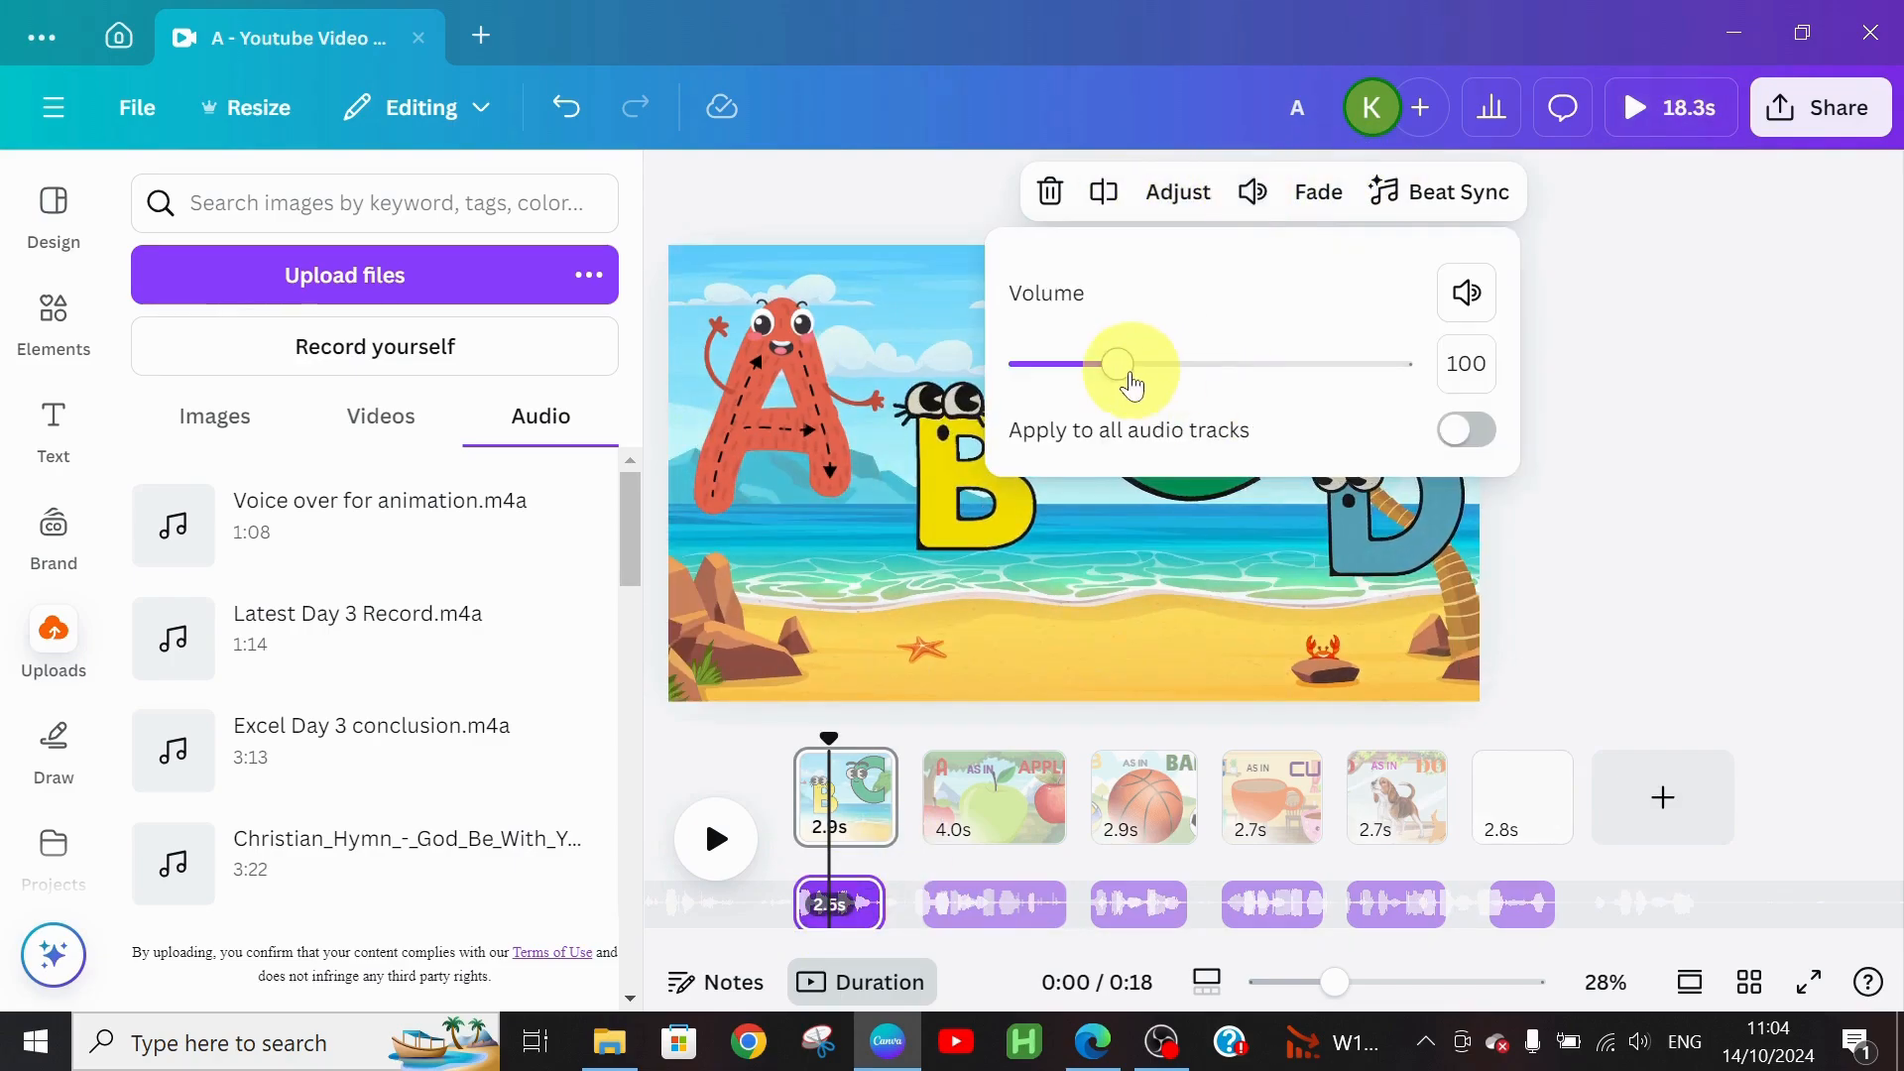
pyautogui.moveTo(1132, 385); pyautogui.dragTo(1230, 385)
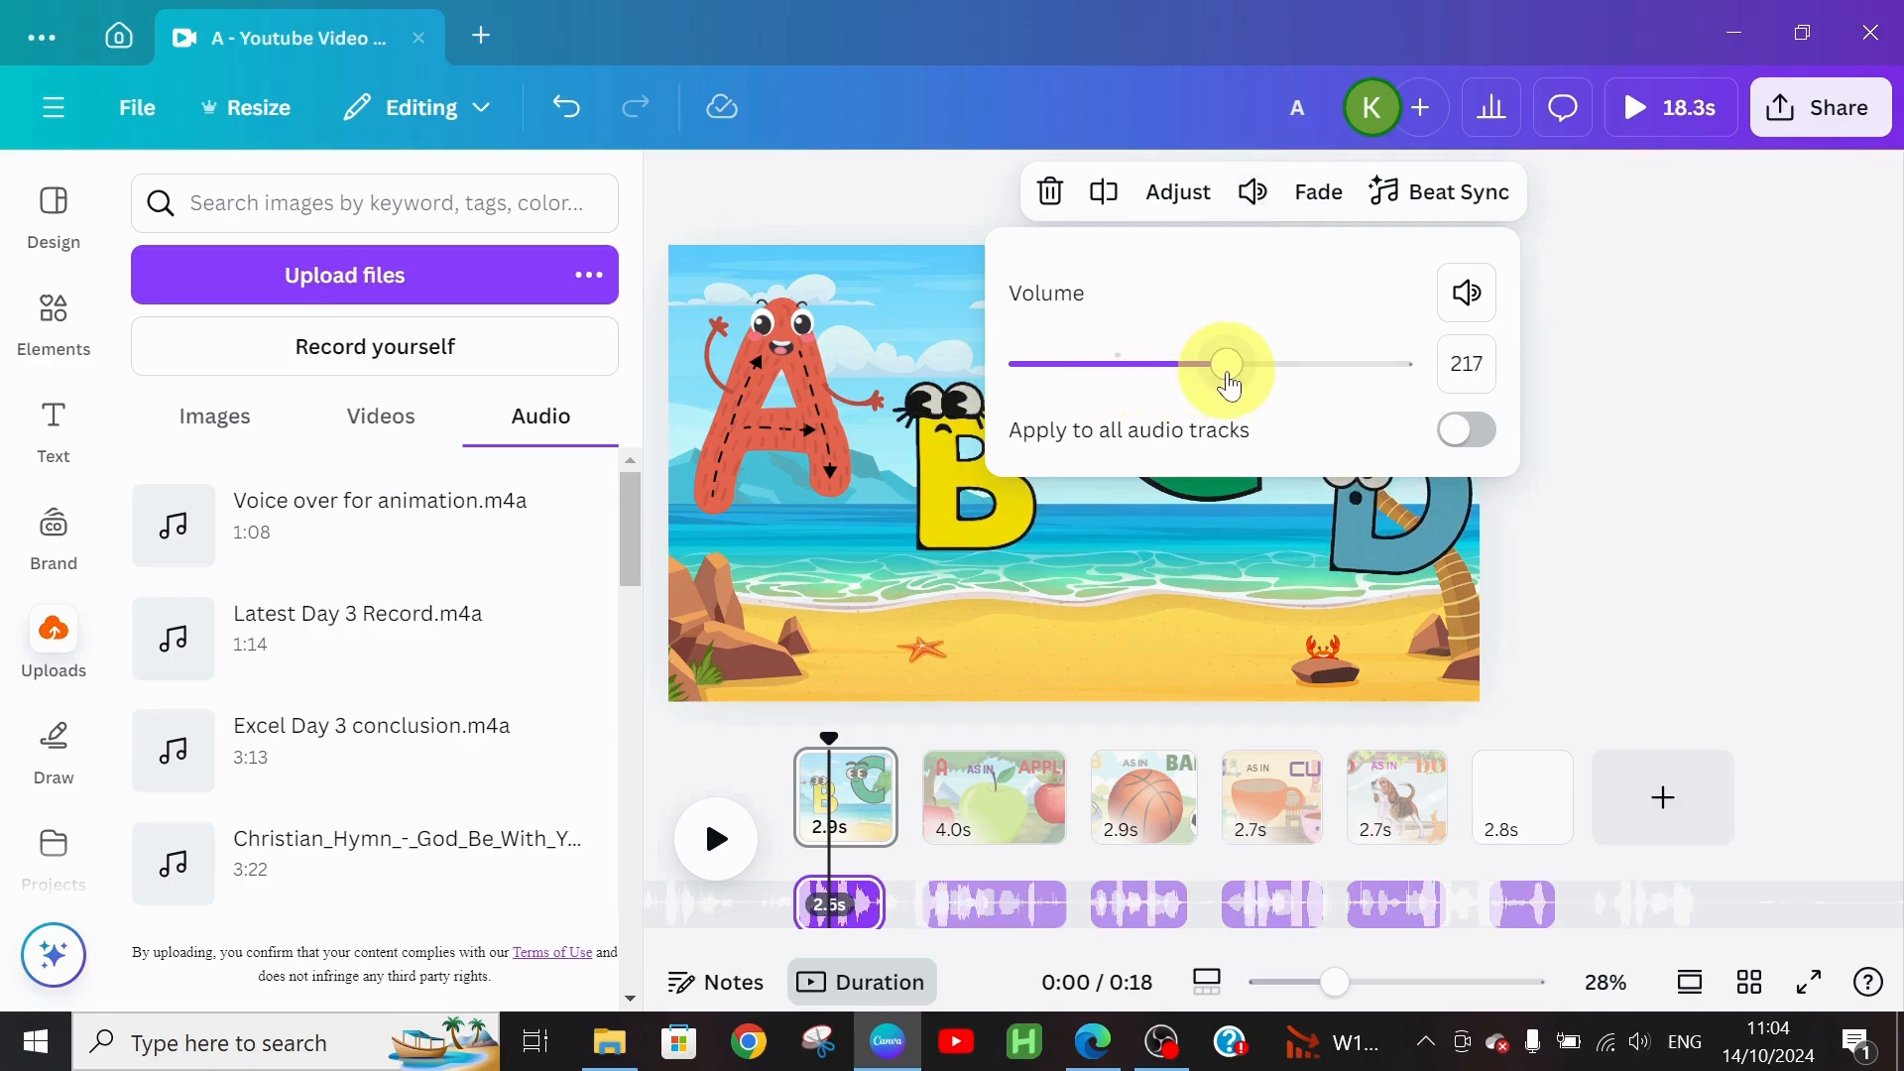
# Step: Set the volume of the A page's voice-over clip to about 216 and the B page's clip to 218
pyautogui.click(1004, 902)
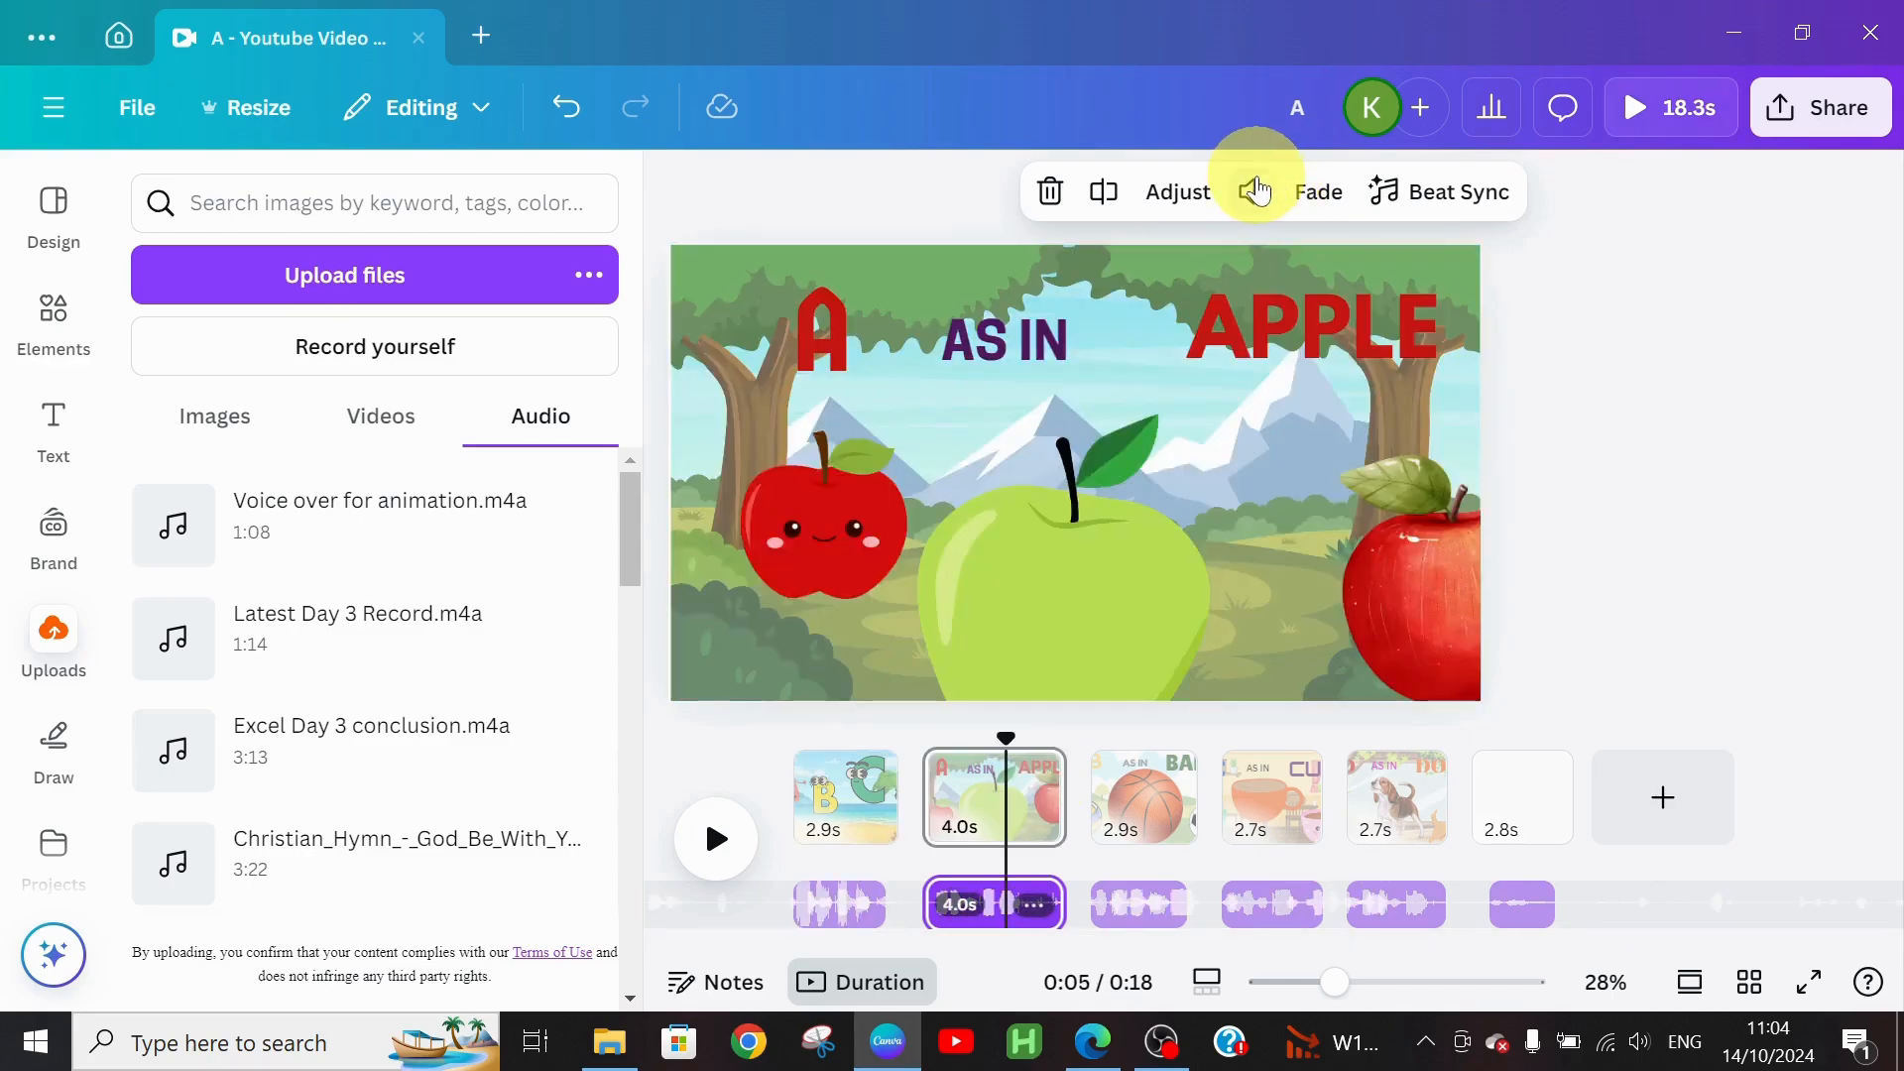
pyautogui.click(1255, 190)
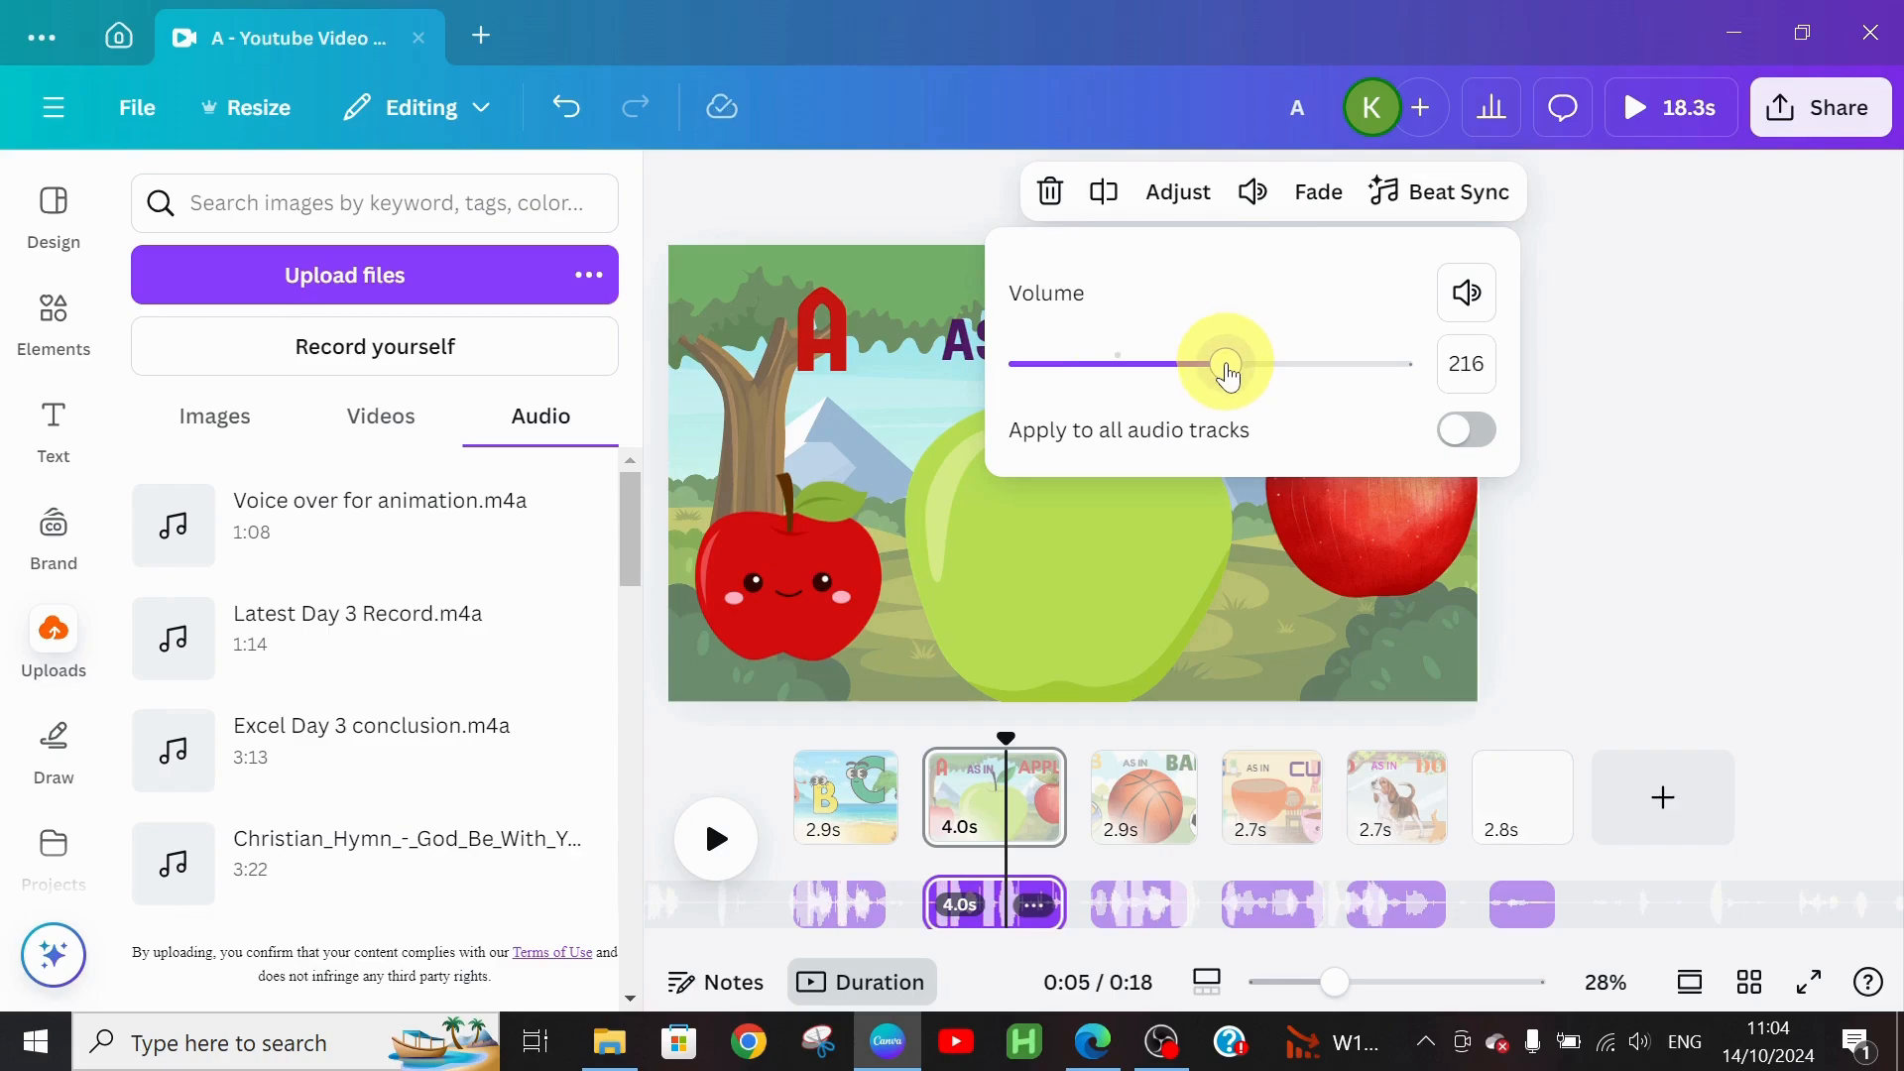
pyautogui.moveTo(1225, 365); pyautogui.dragTo(1227, 365)
pyautogui.click(1129, 905)
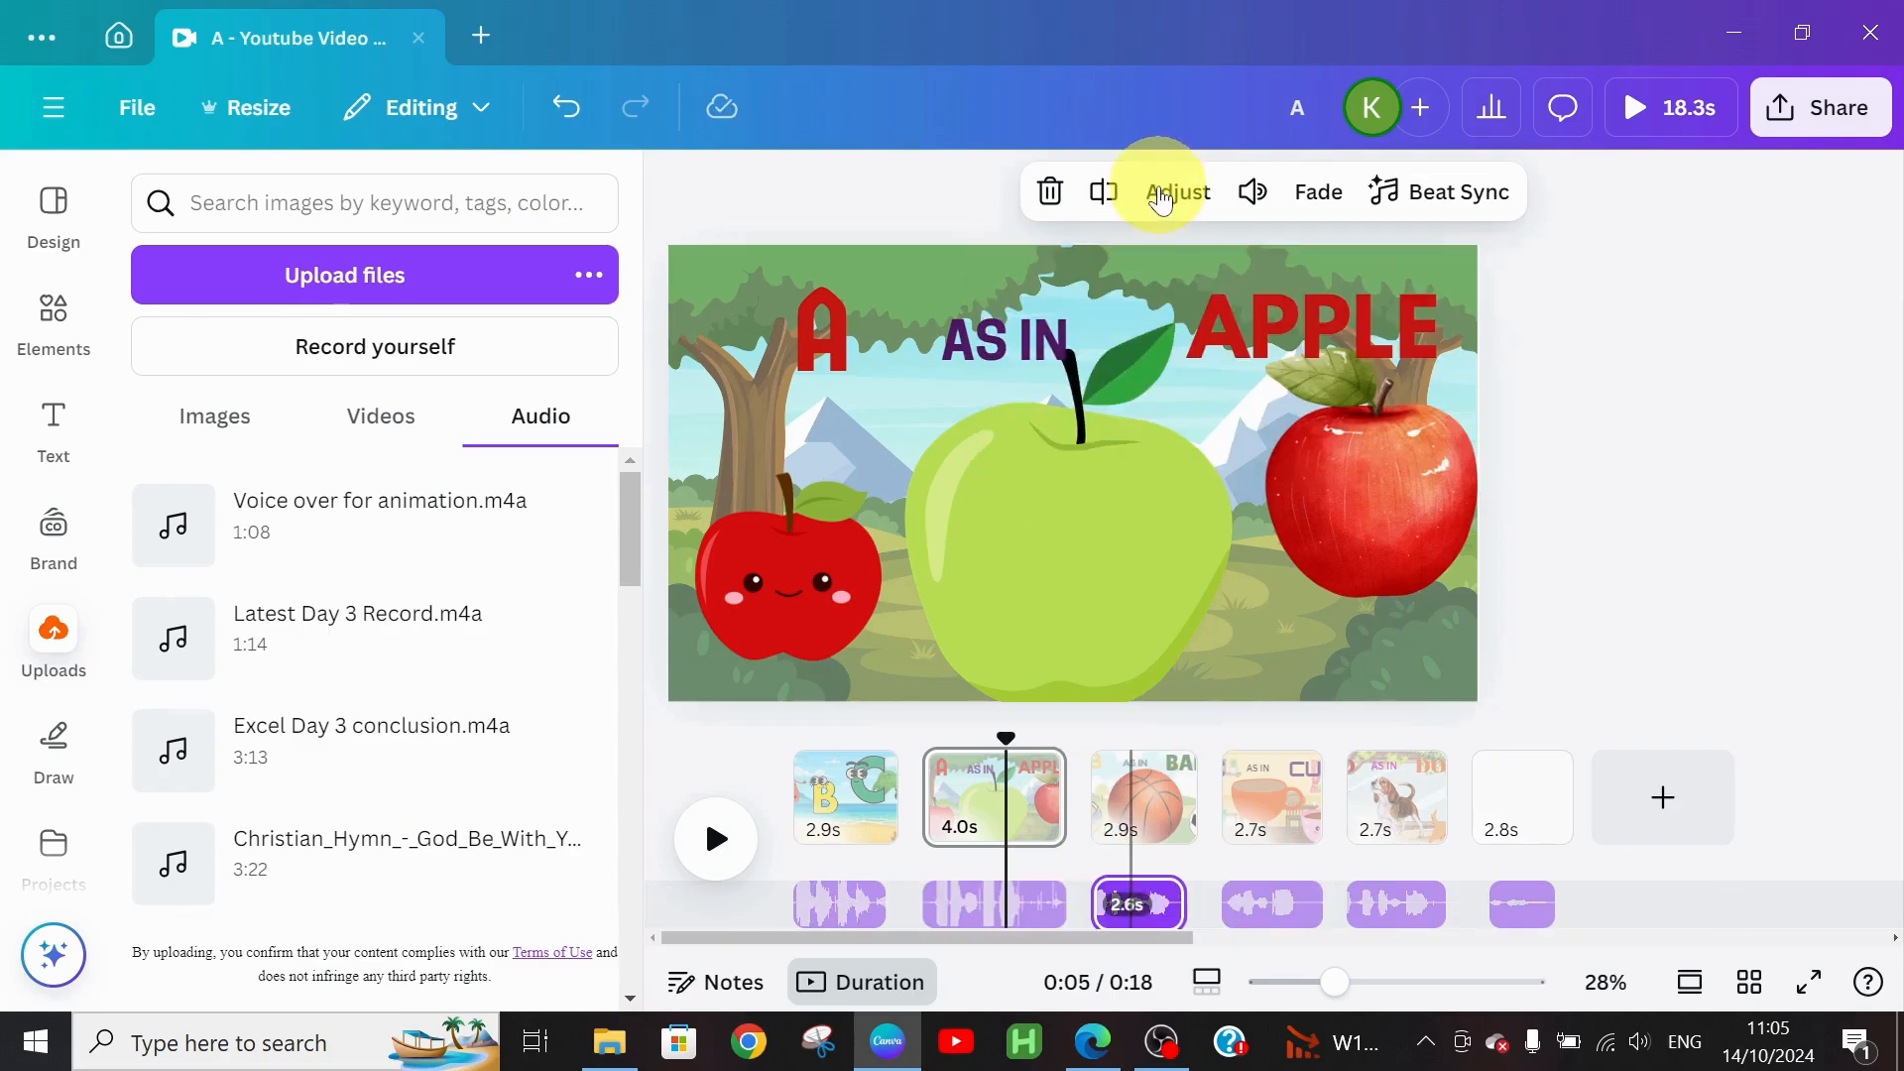
pyautogui.click(1252, 191)
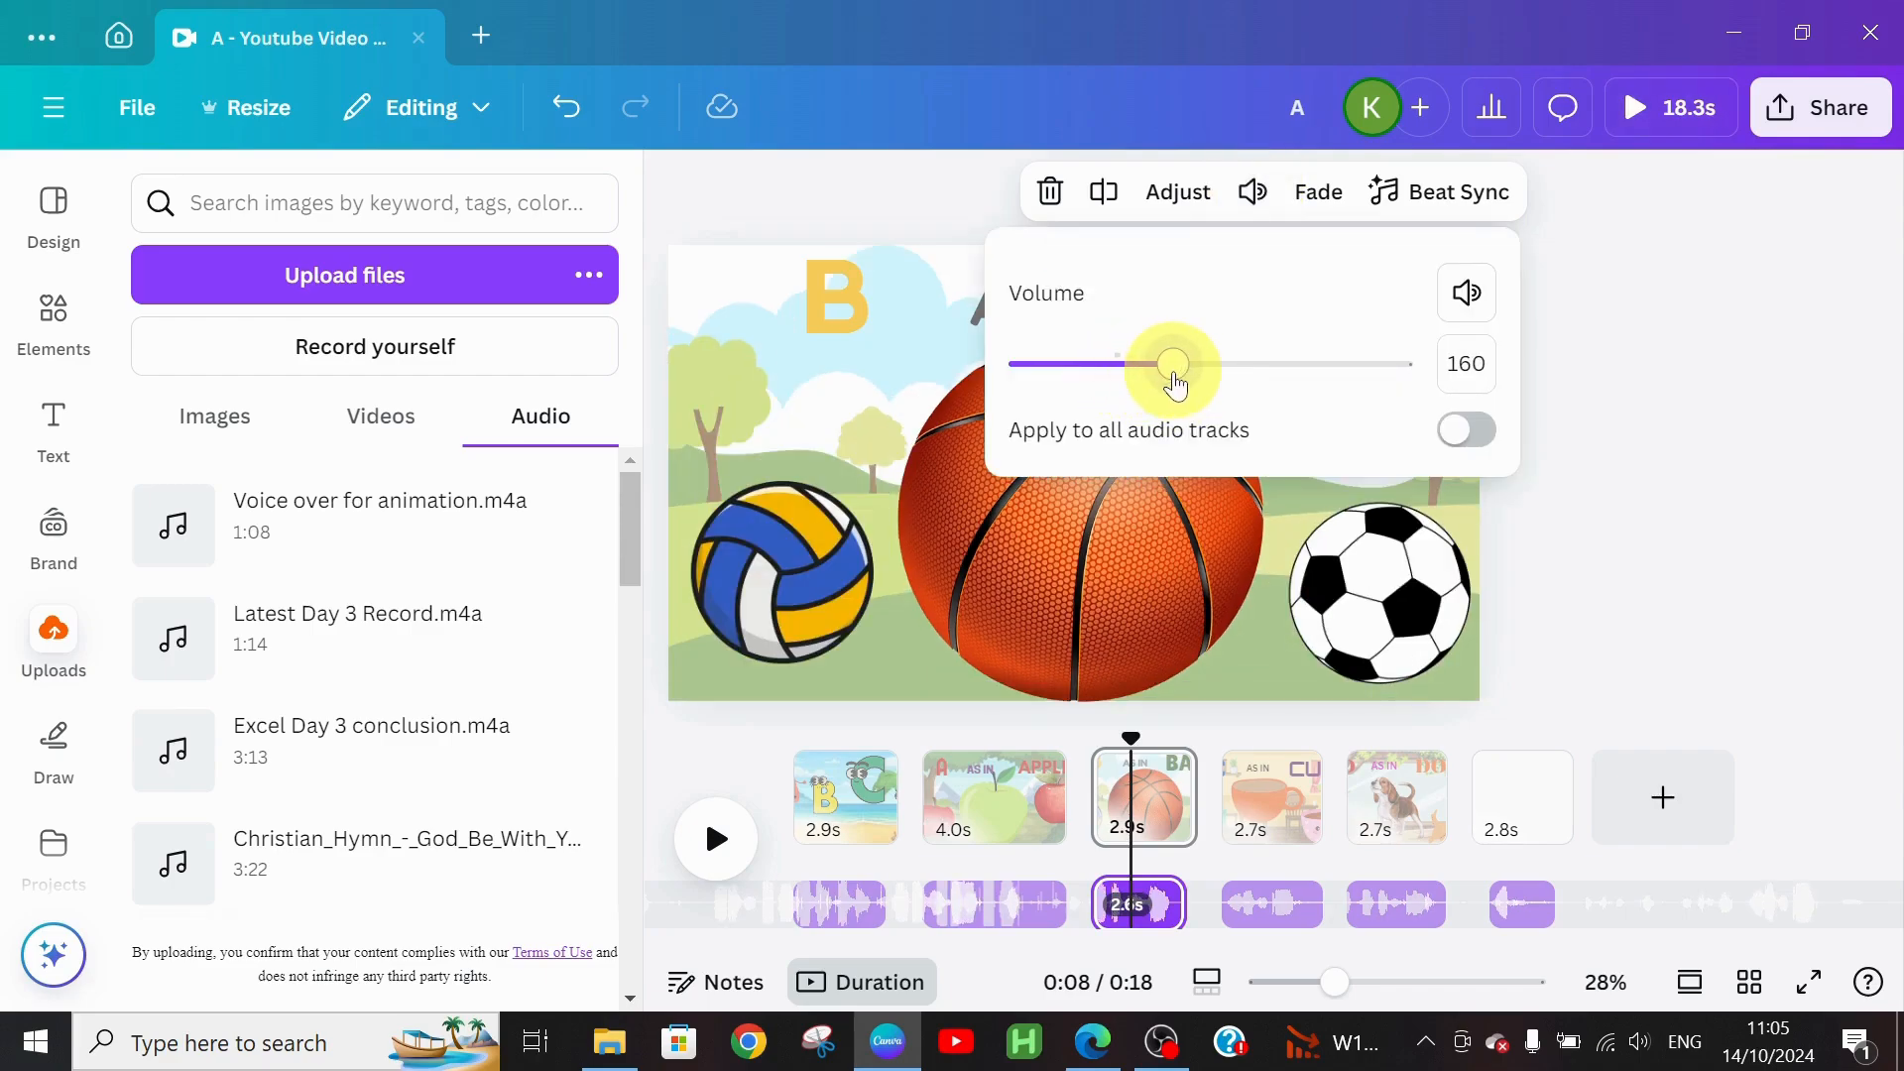
pyautogui.moveTo(1189, 382); pyautogui.dragTo(1228, 365)
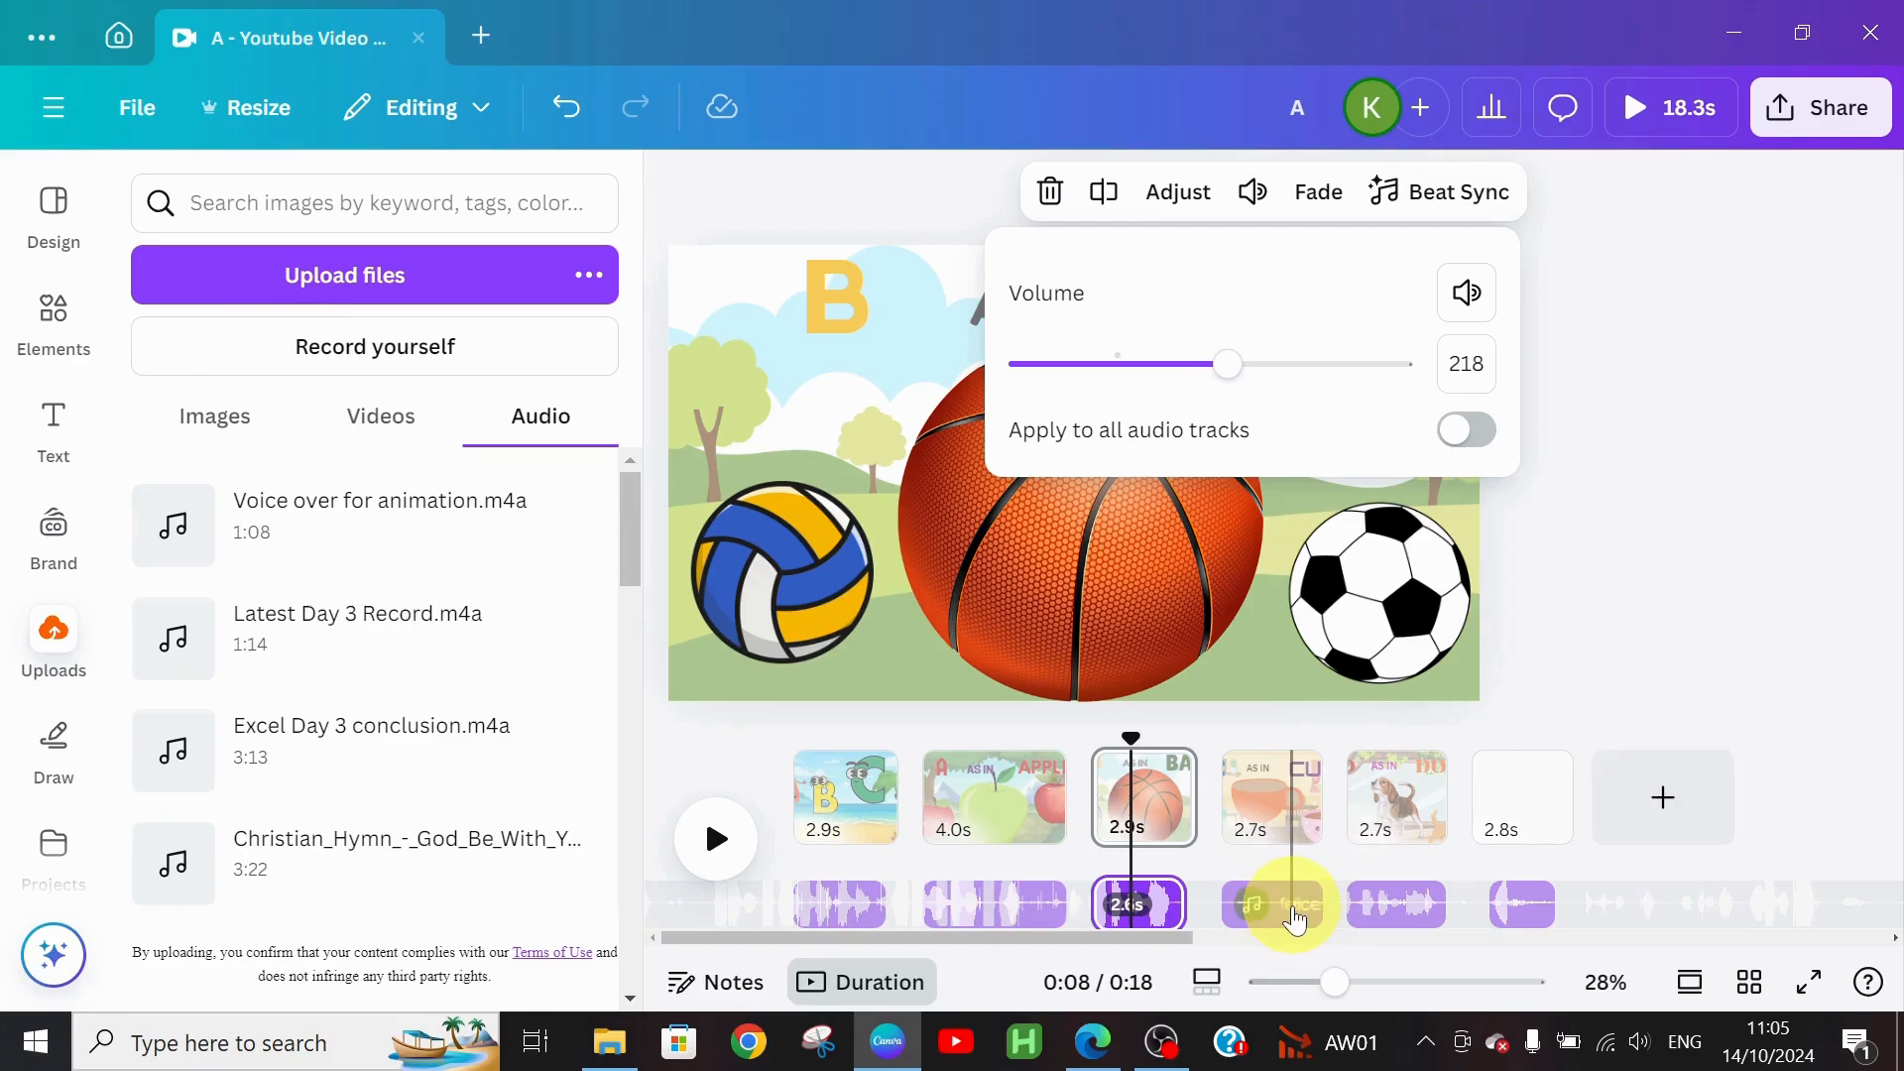
# Step: Raise the volume of the C page's voice-over clip, and set the D page's and last page's clips to 217
pyautogui.click(1294, 904)
pyautogui.click(1253, 192)
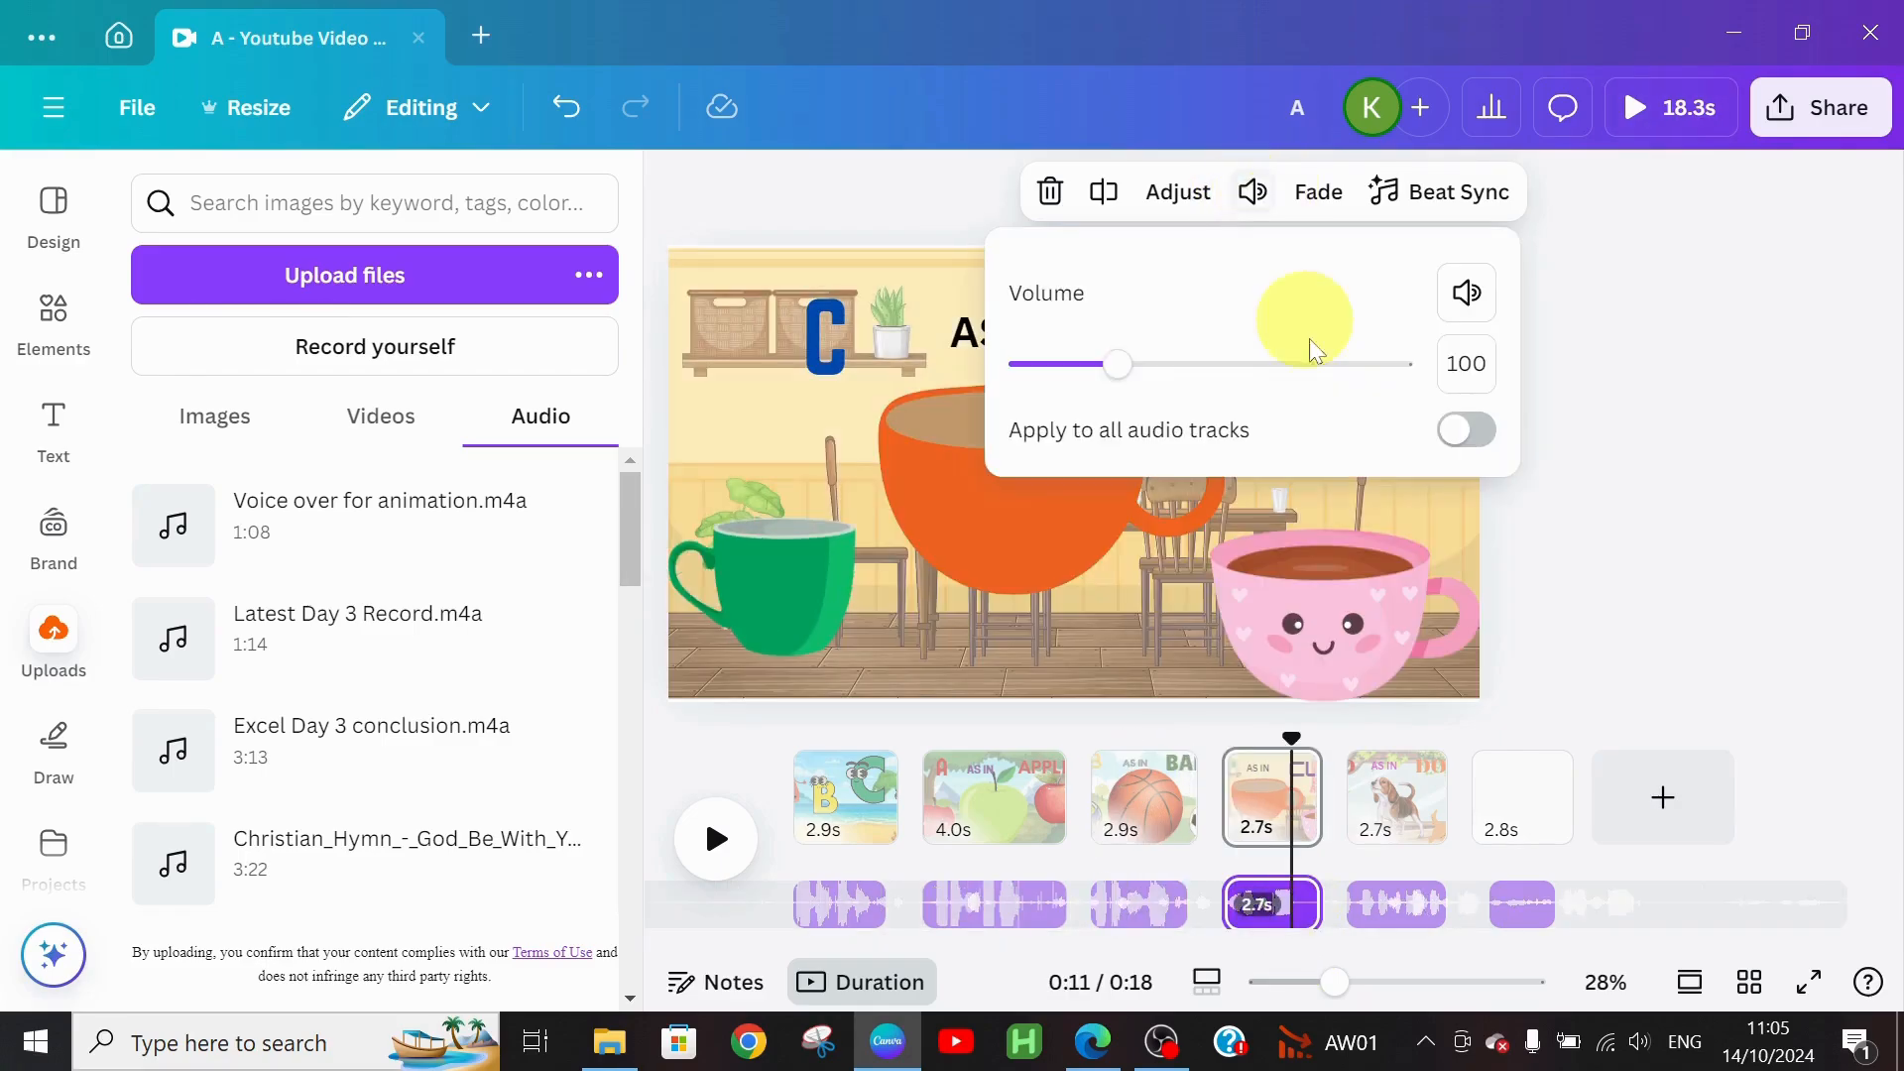
pyautogui.moveTo(1151, 355); pyautogui.dragTo(1226, 359)
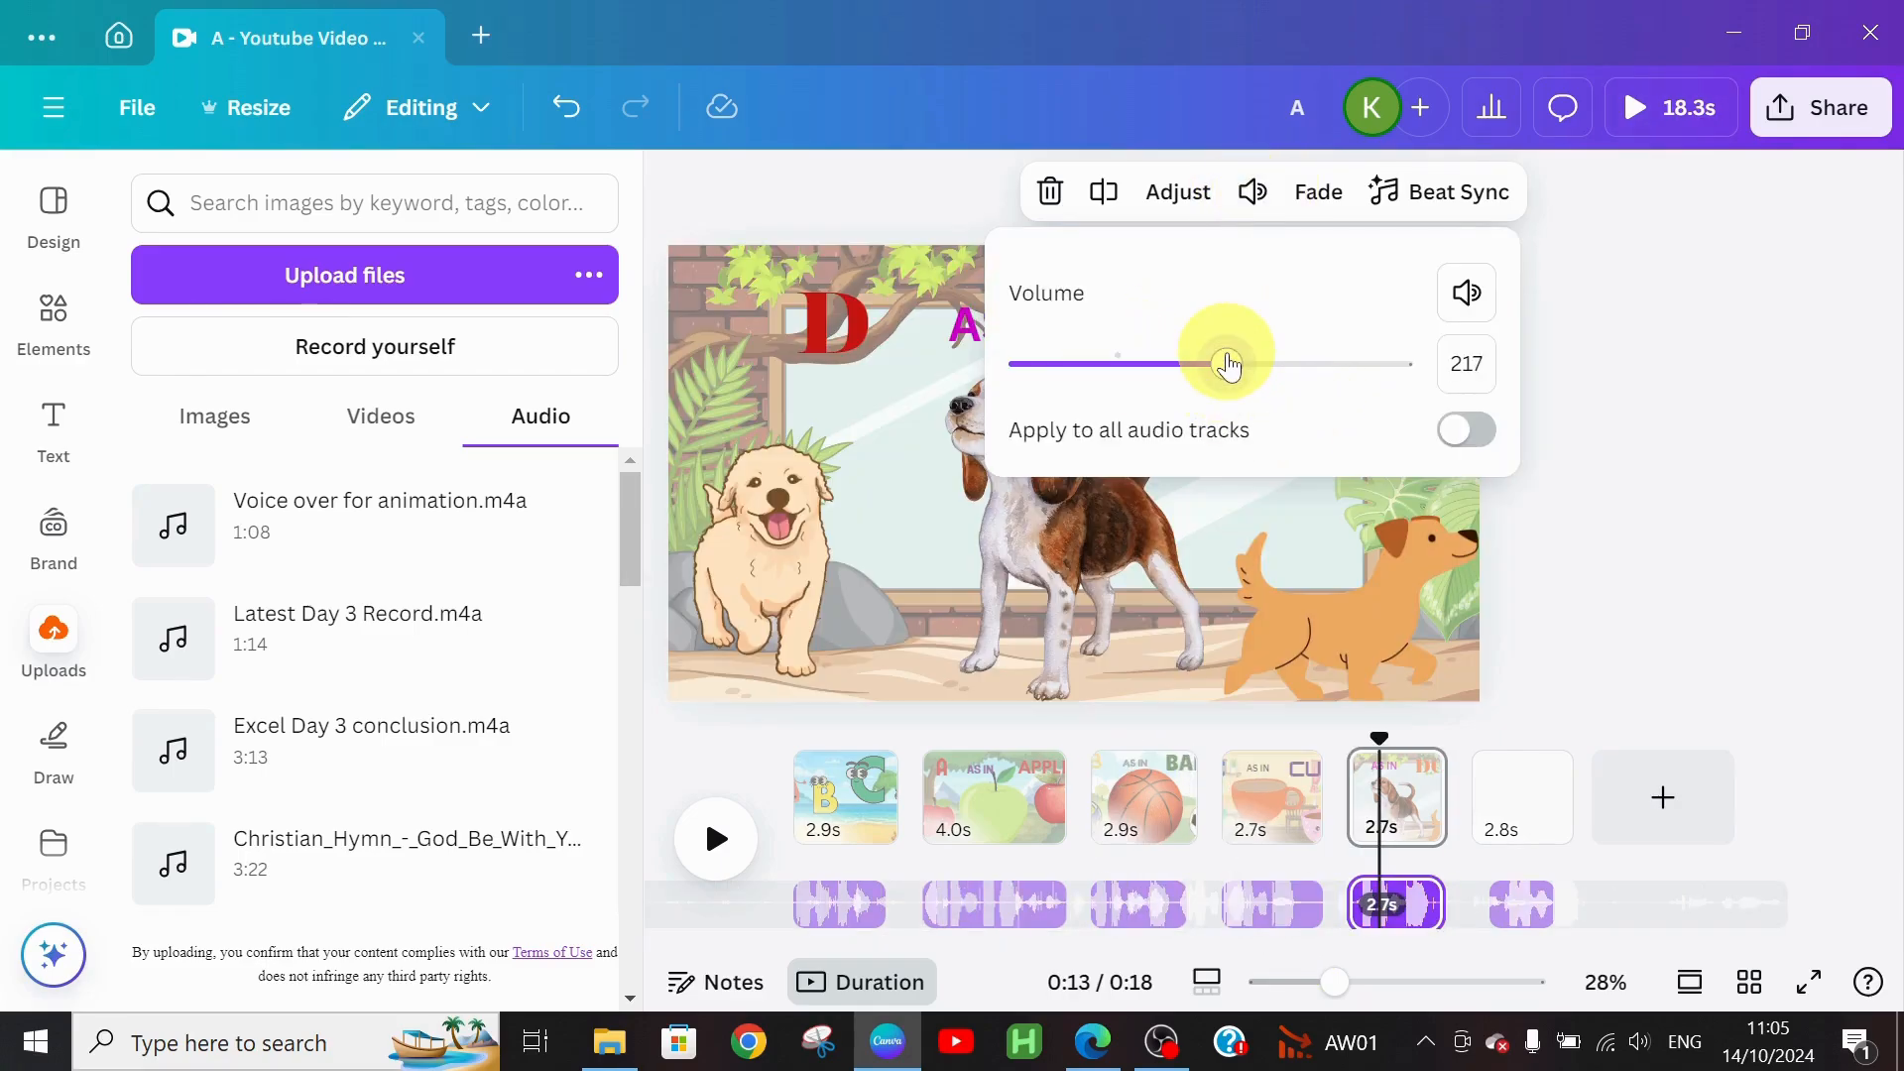
pyautogui.click(1521, 905)
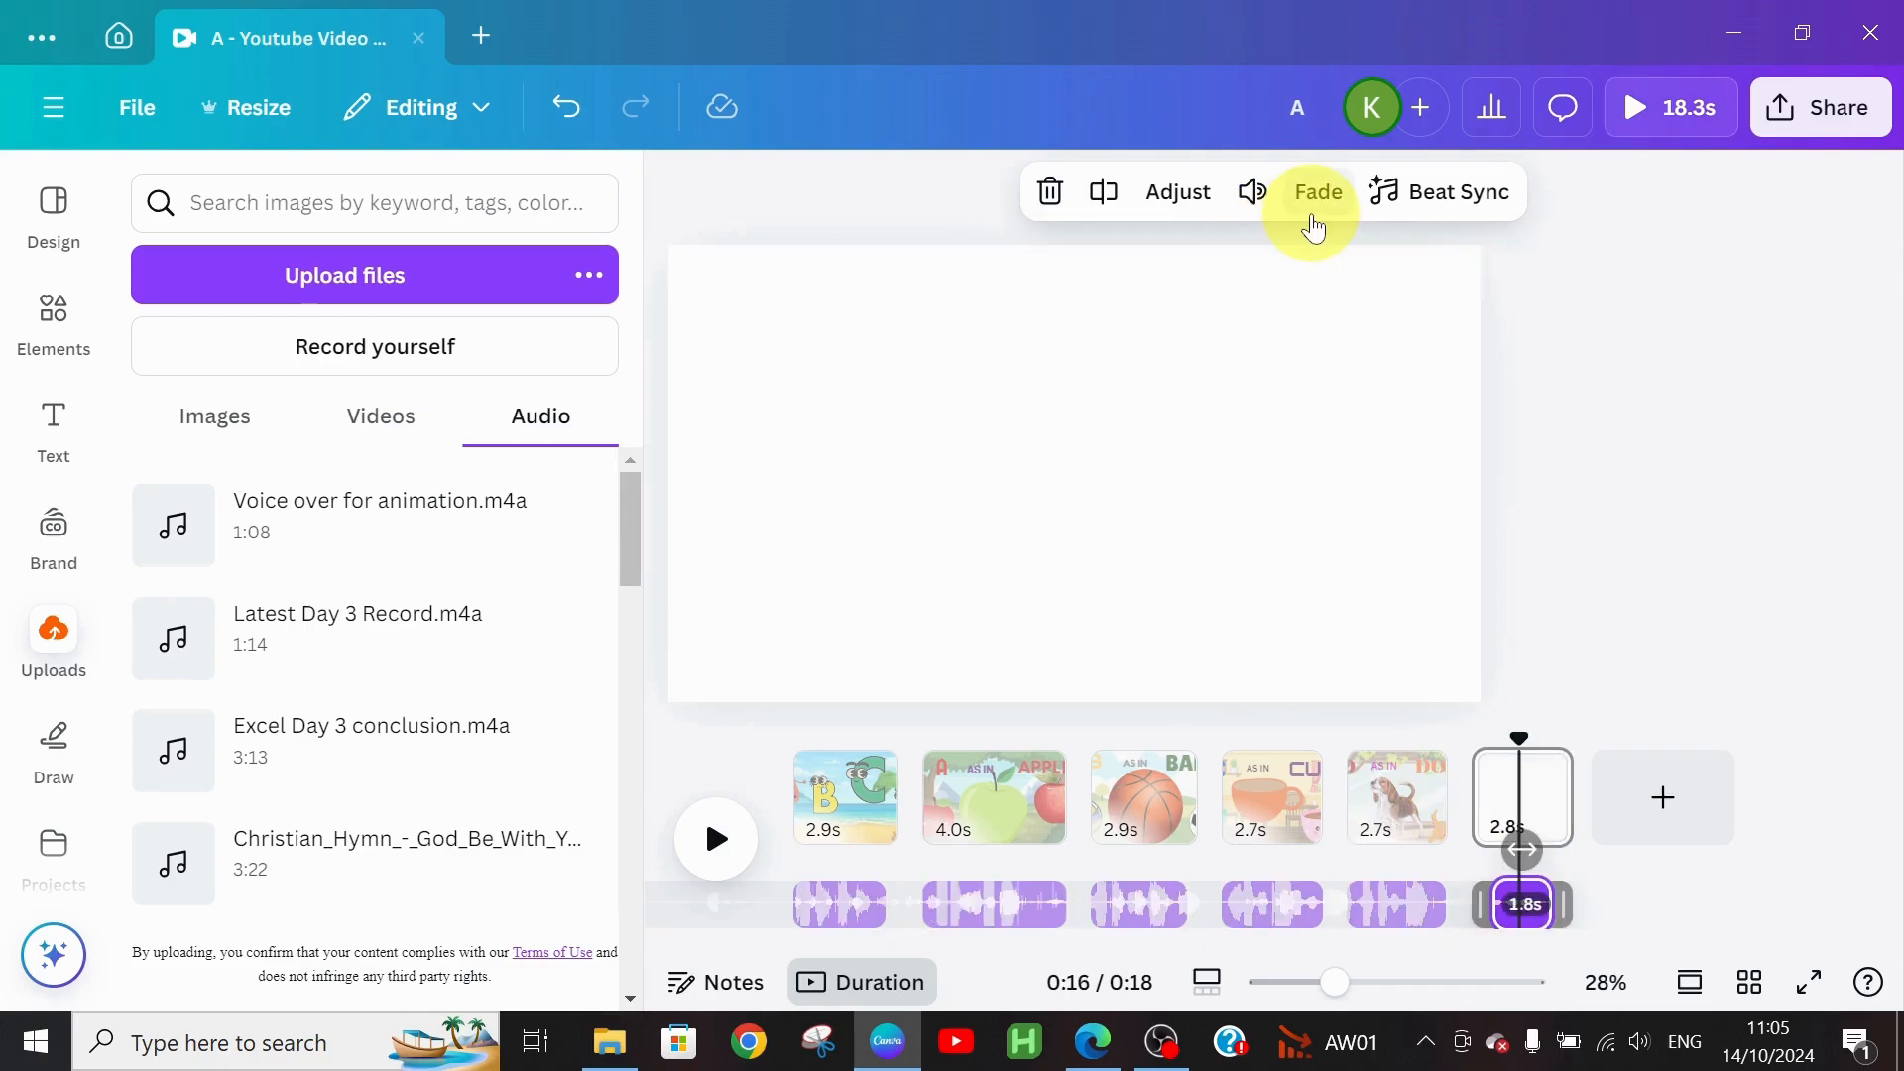
pyautogui.click(1253, 191)
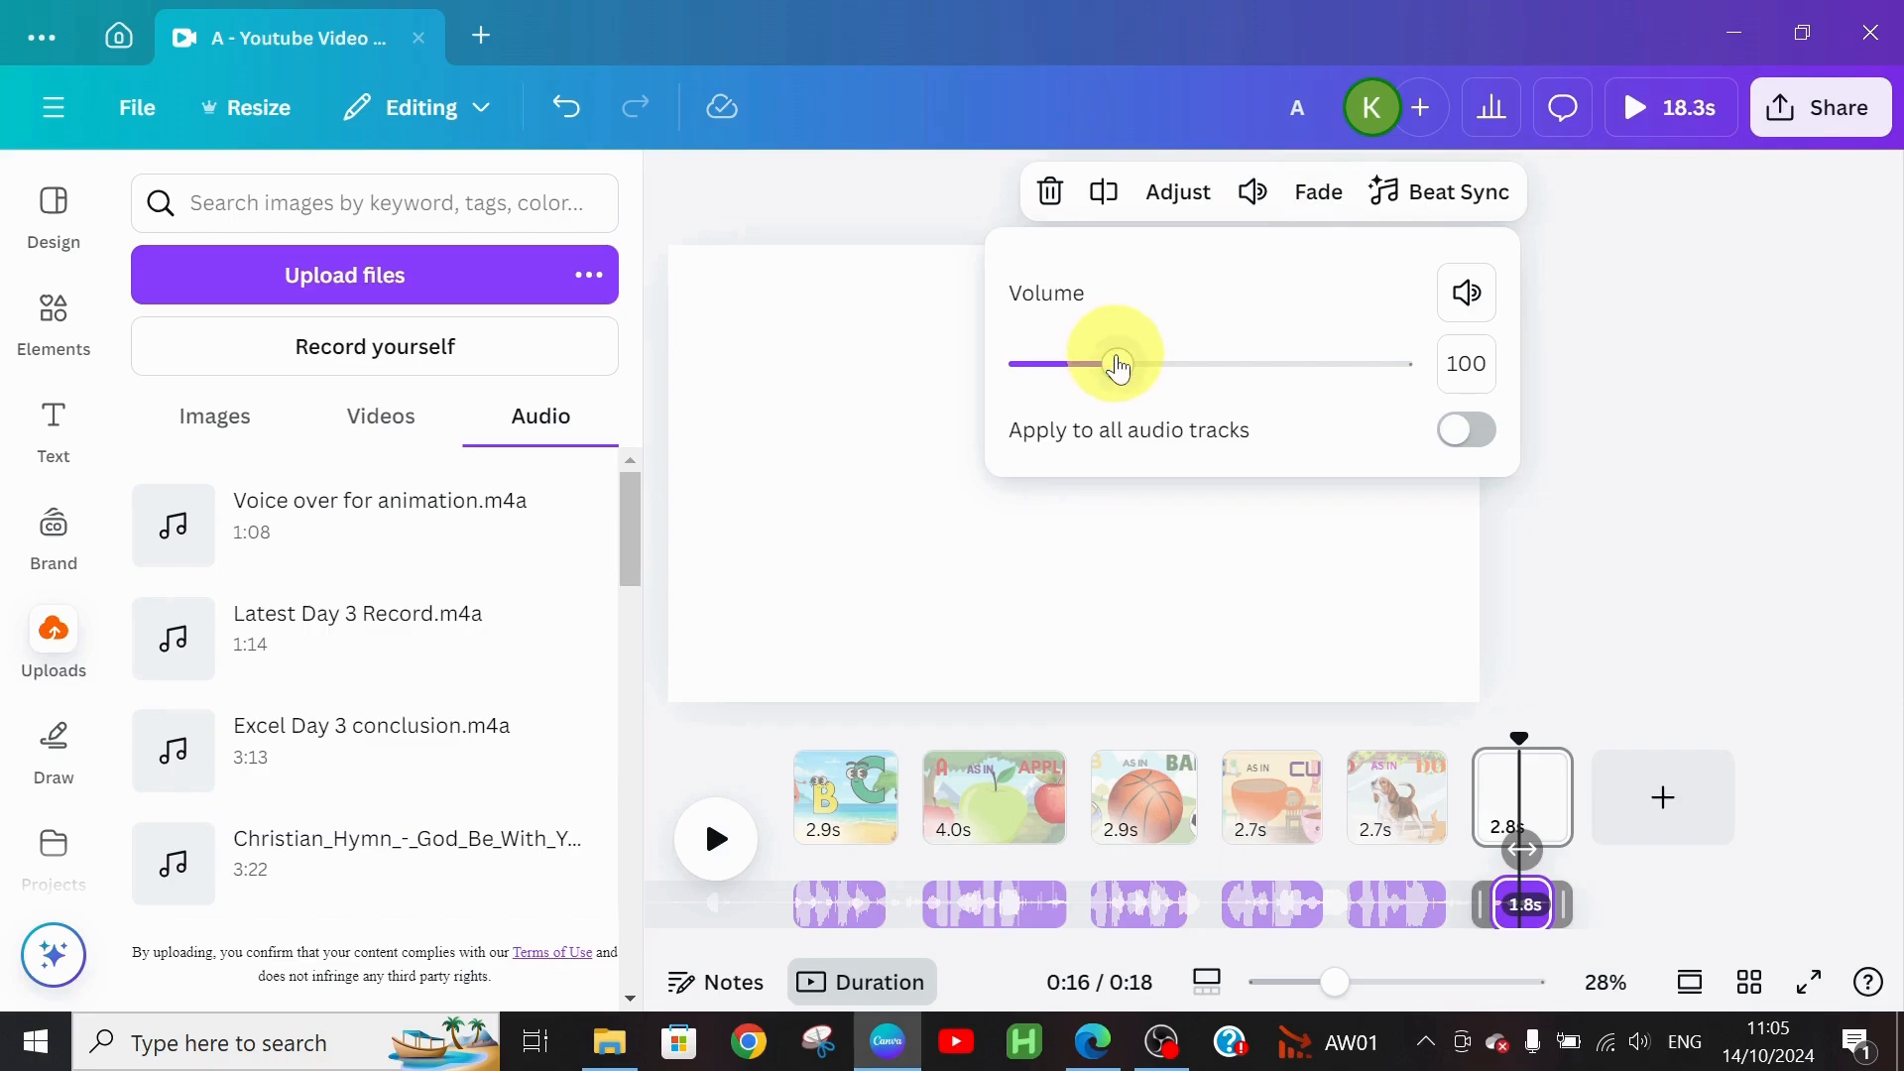
pyautogui.moveTo(1176, 379); pyautogui.dragTo(1228, 374)
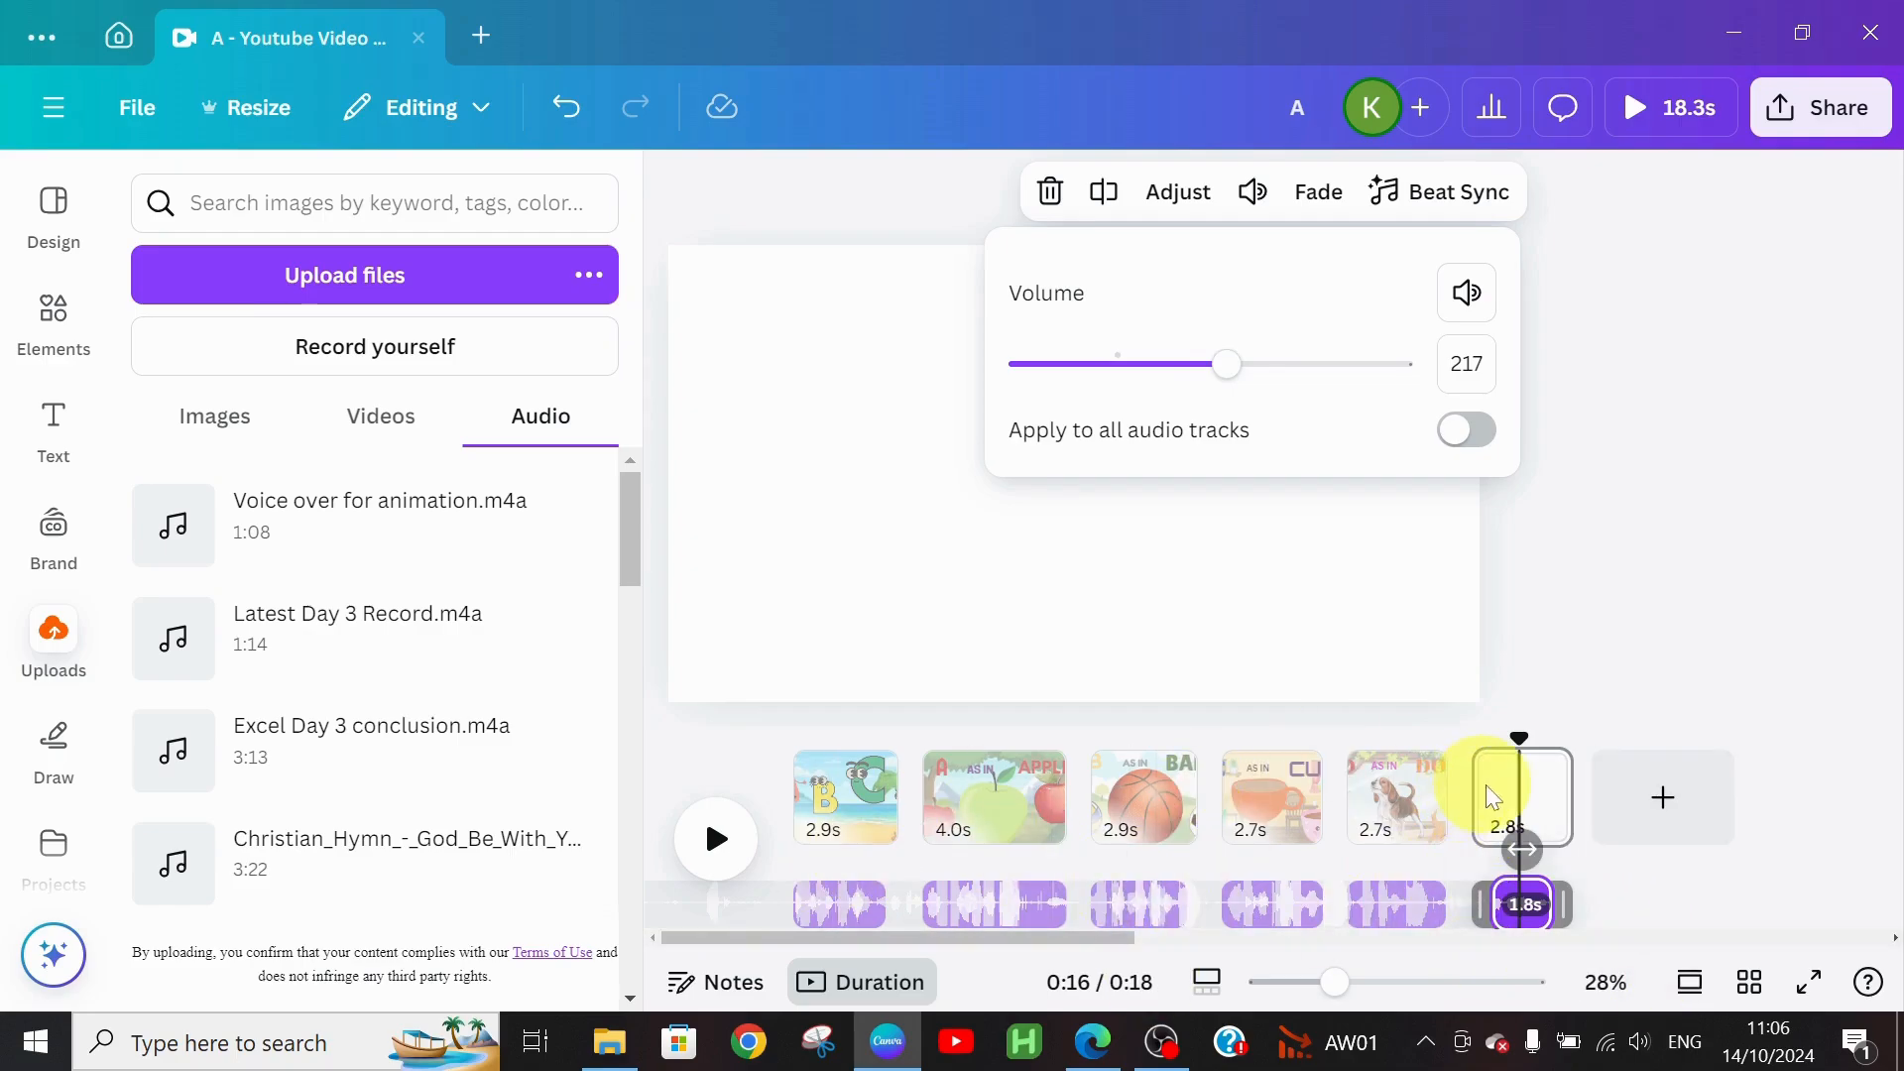
# Step: Play the video from the D page to the end to check the voice-over
pyautogui.moveTo(1493, 793)
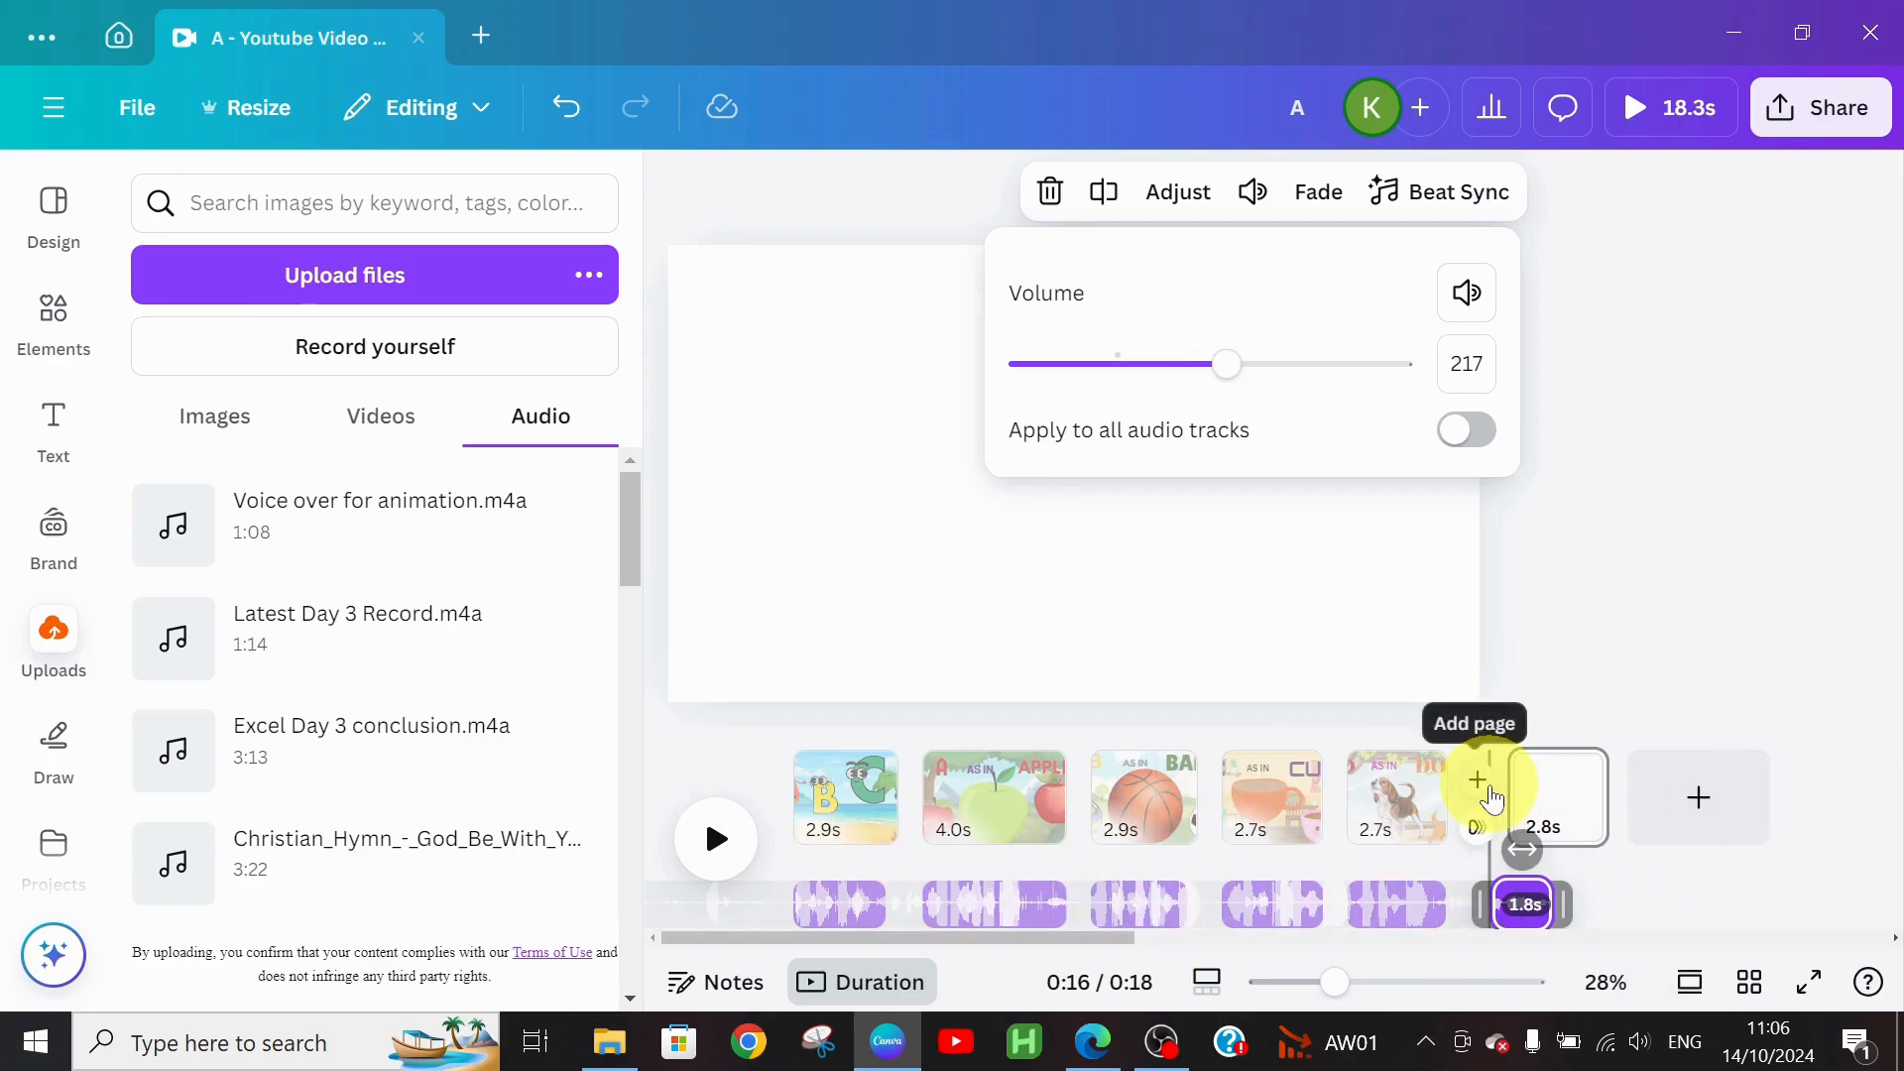
pyautogui.click(1414, 838)
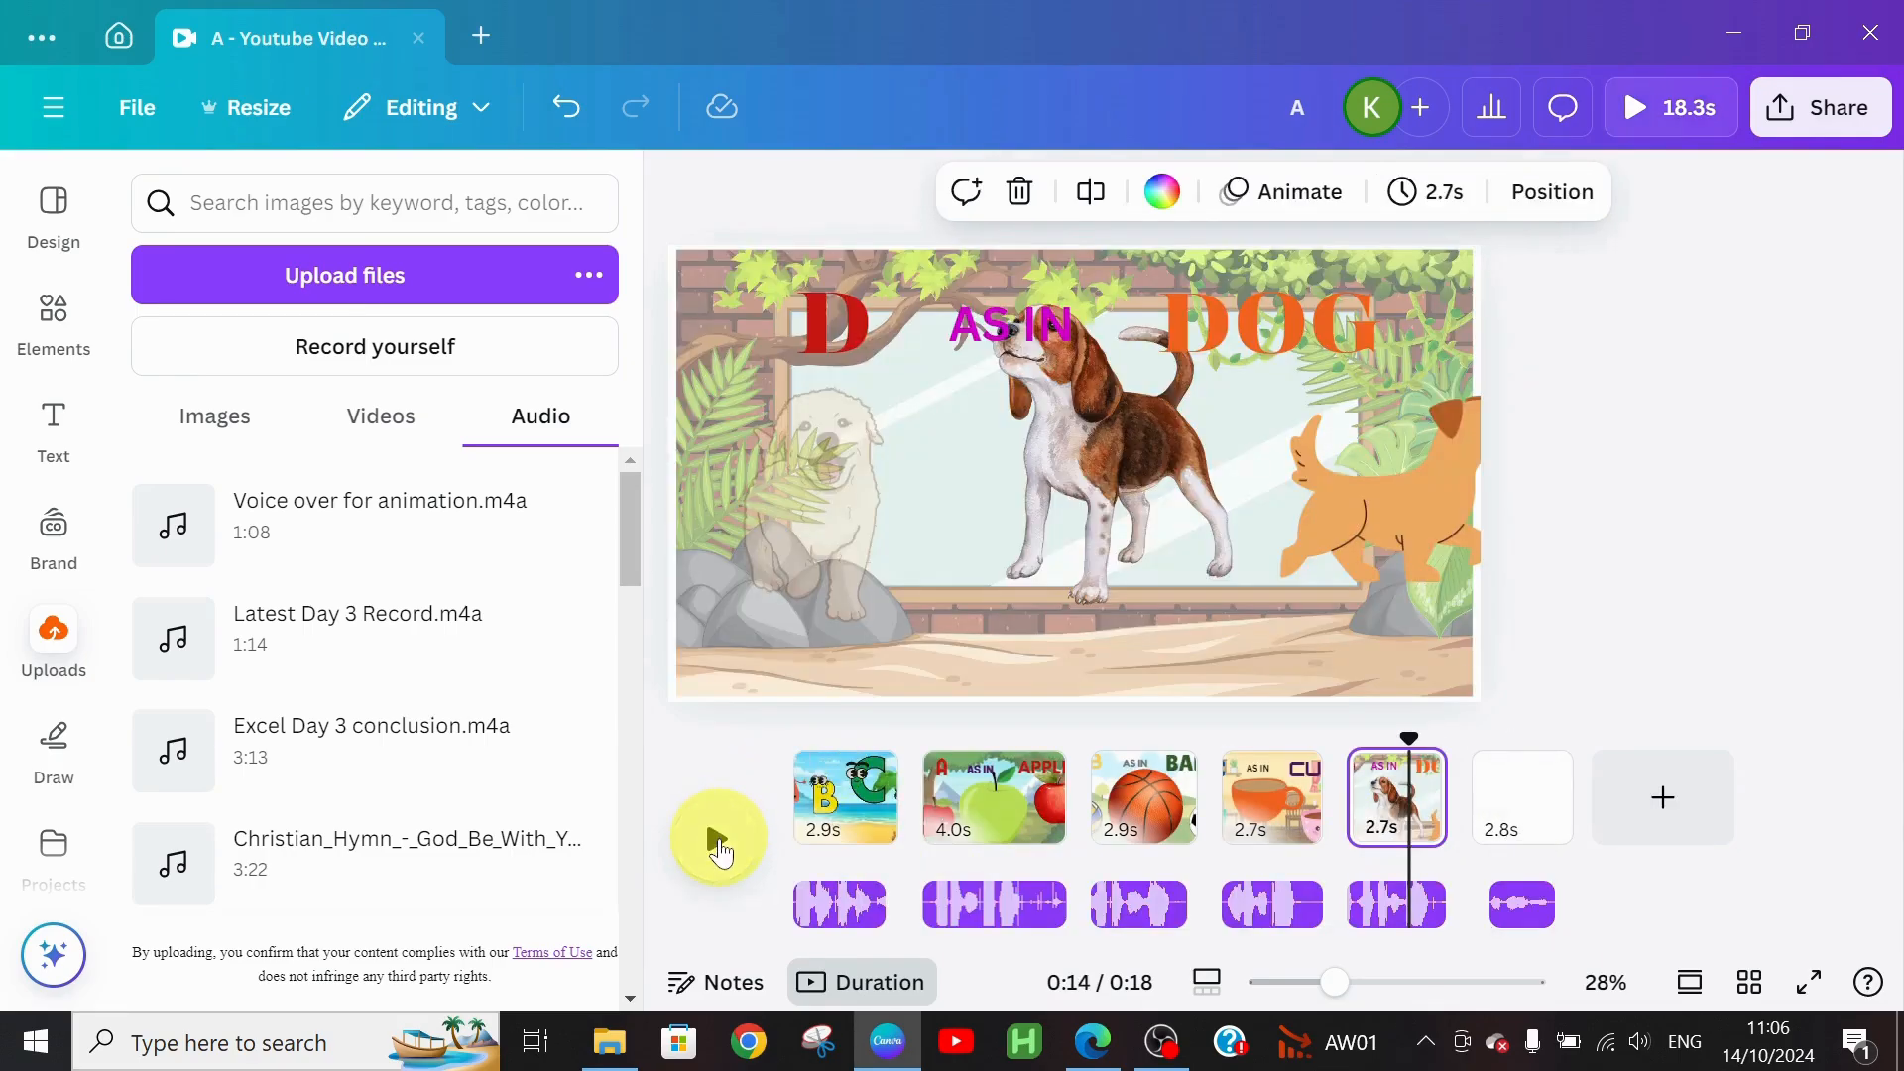
pyautogui.click(718, 842)
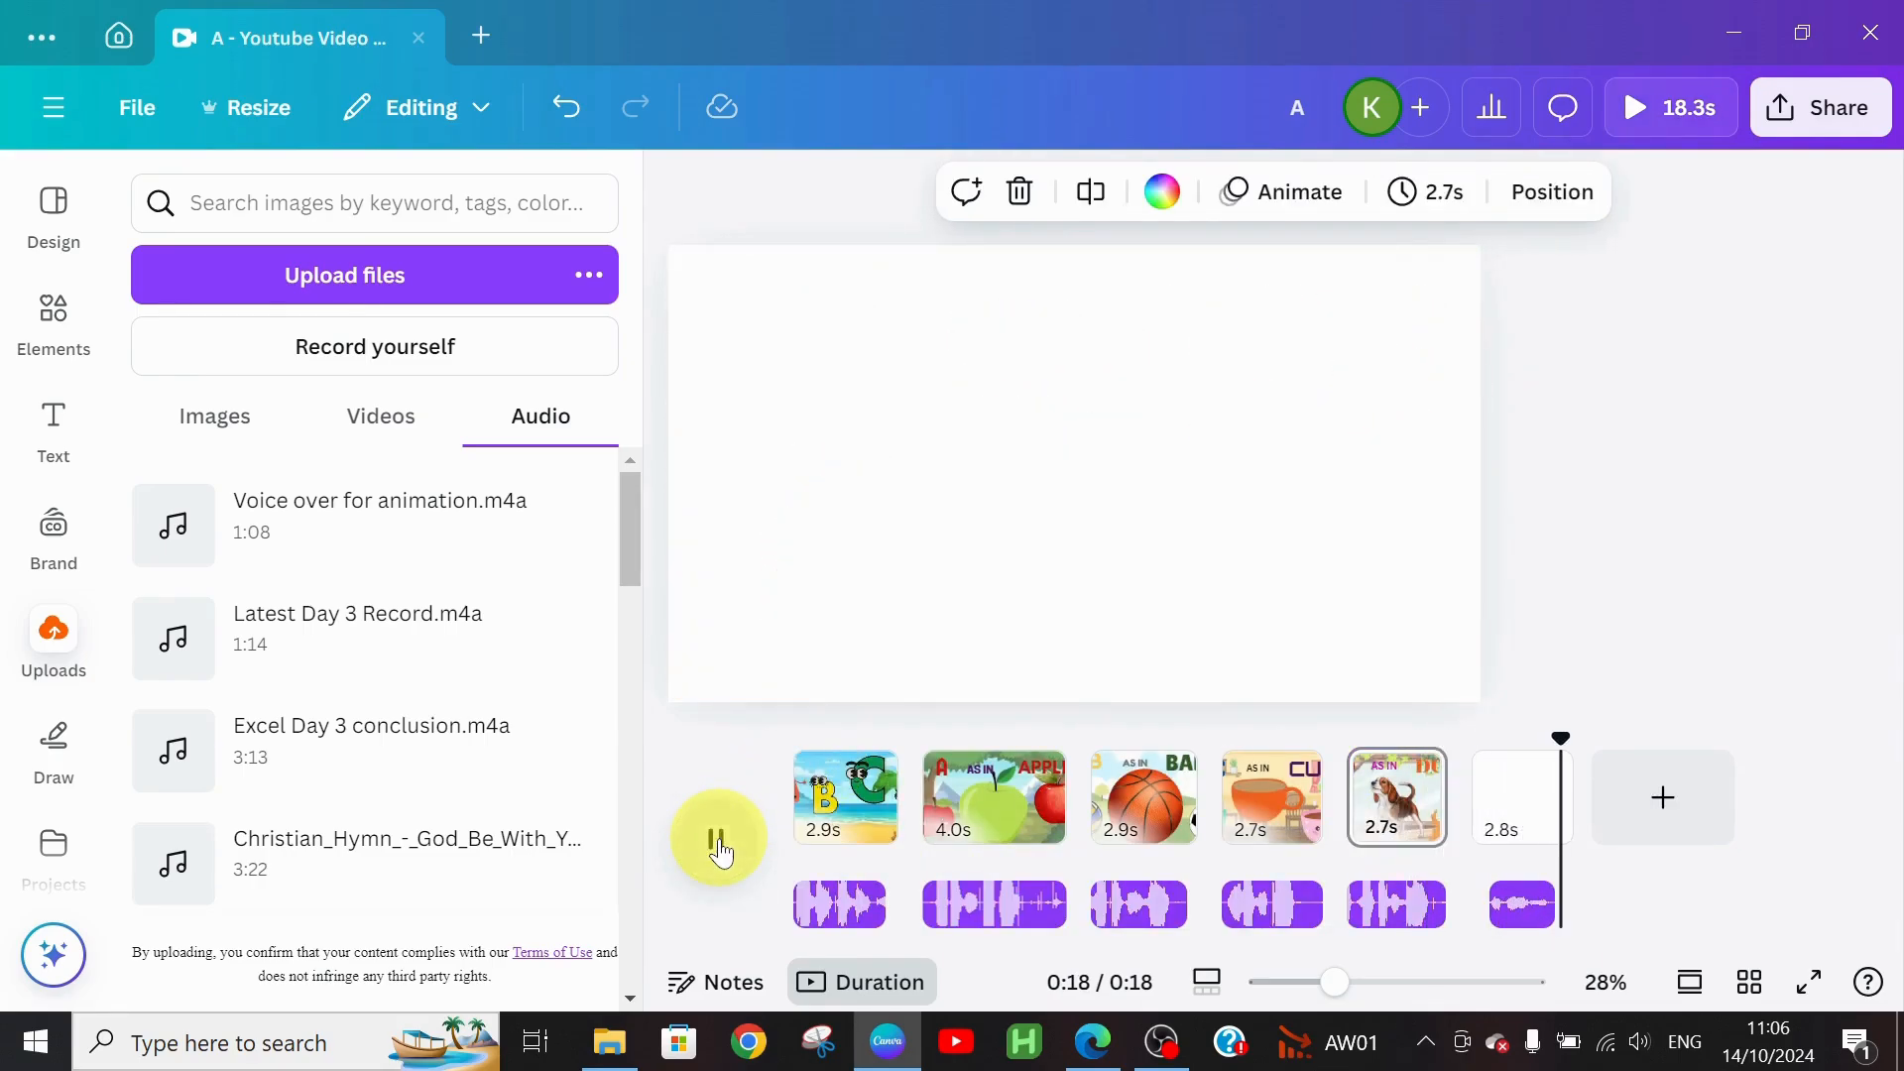
# Step: Search the elements library for "BYE BYE" and show all matching graphics
pyautogui.click(27, 329)
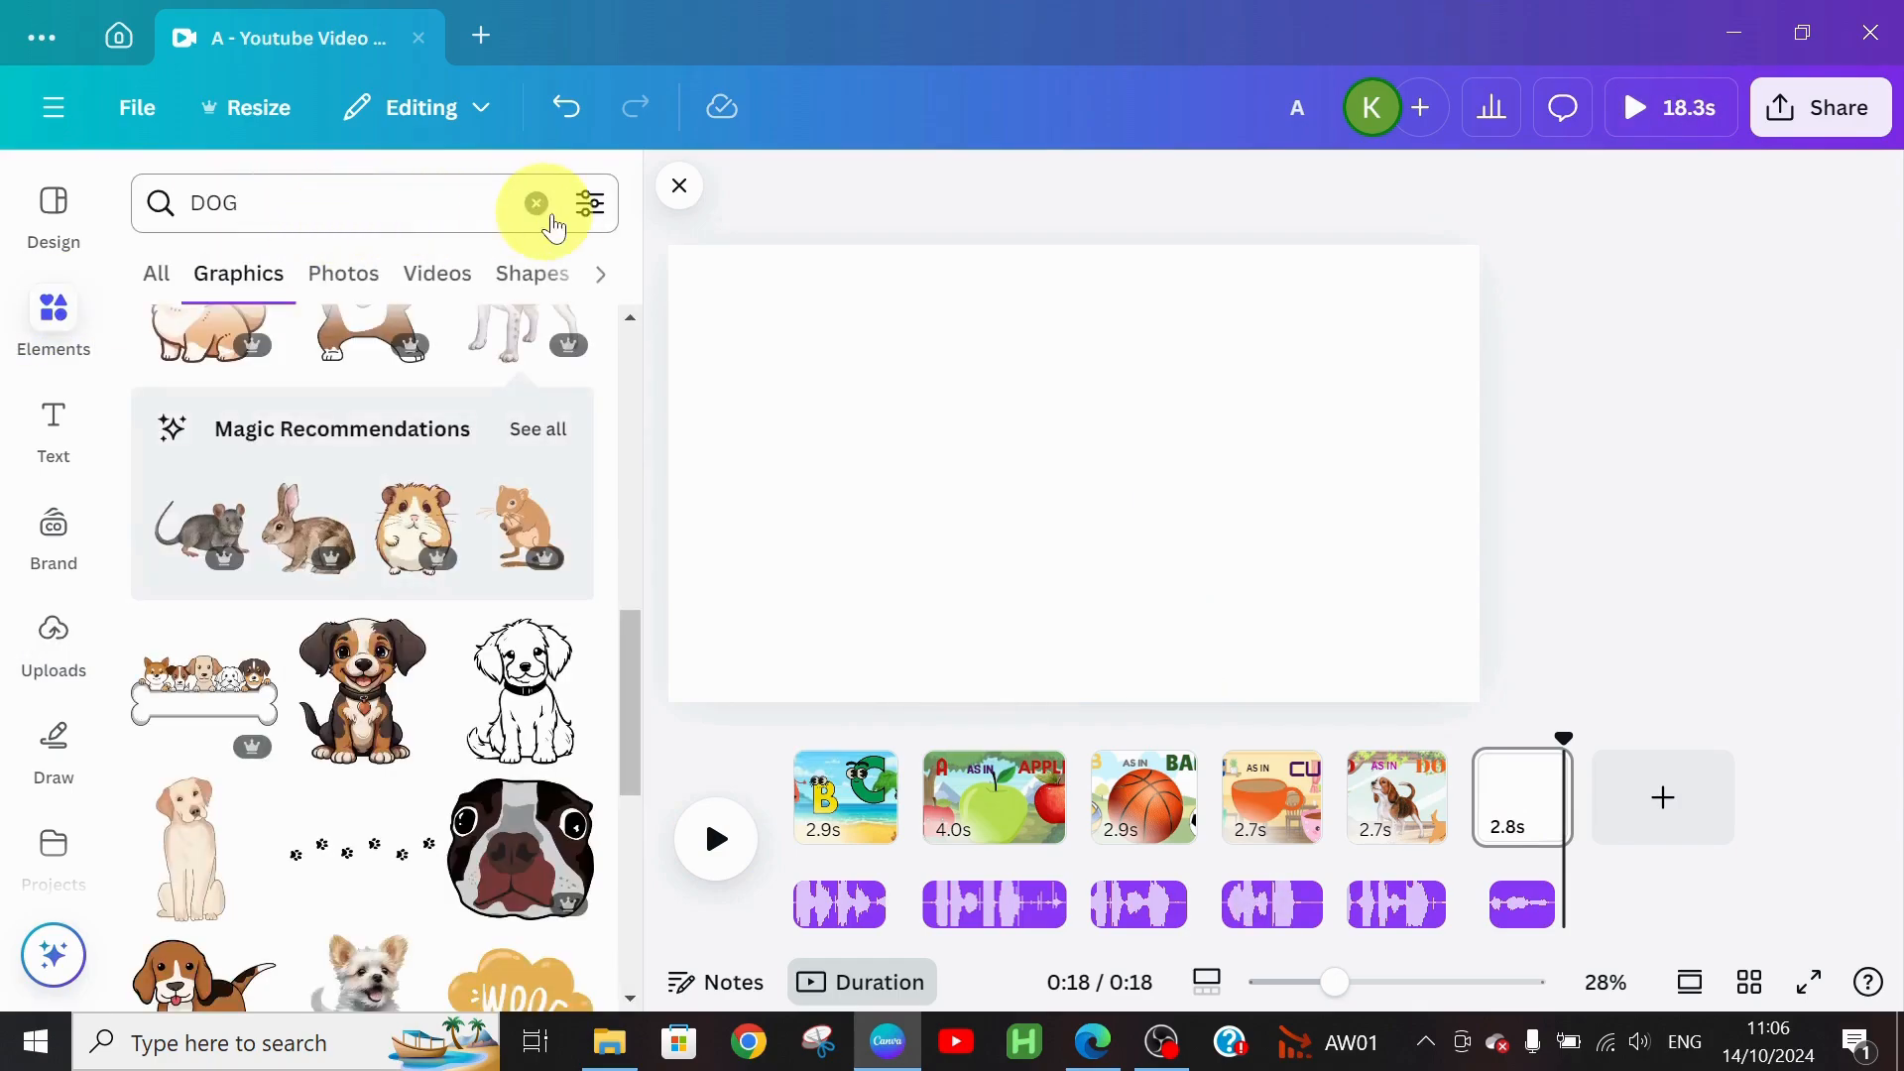
pyautogui.click(536, 203)
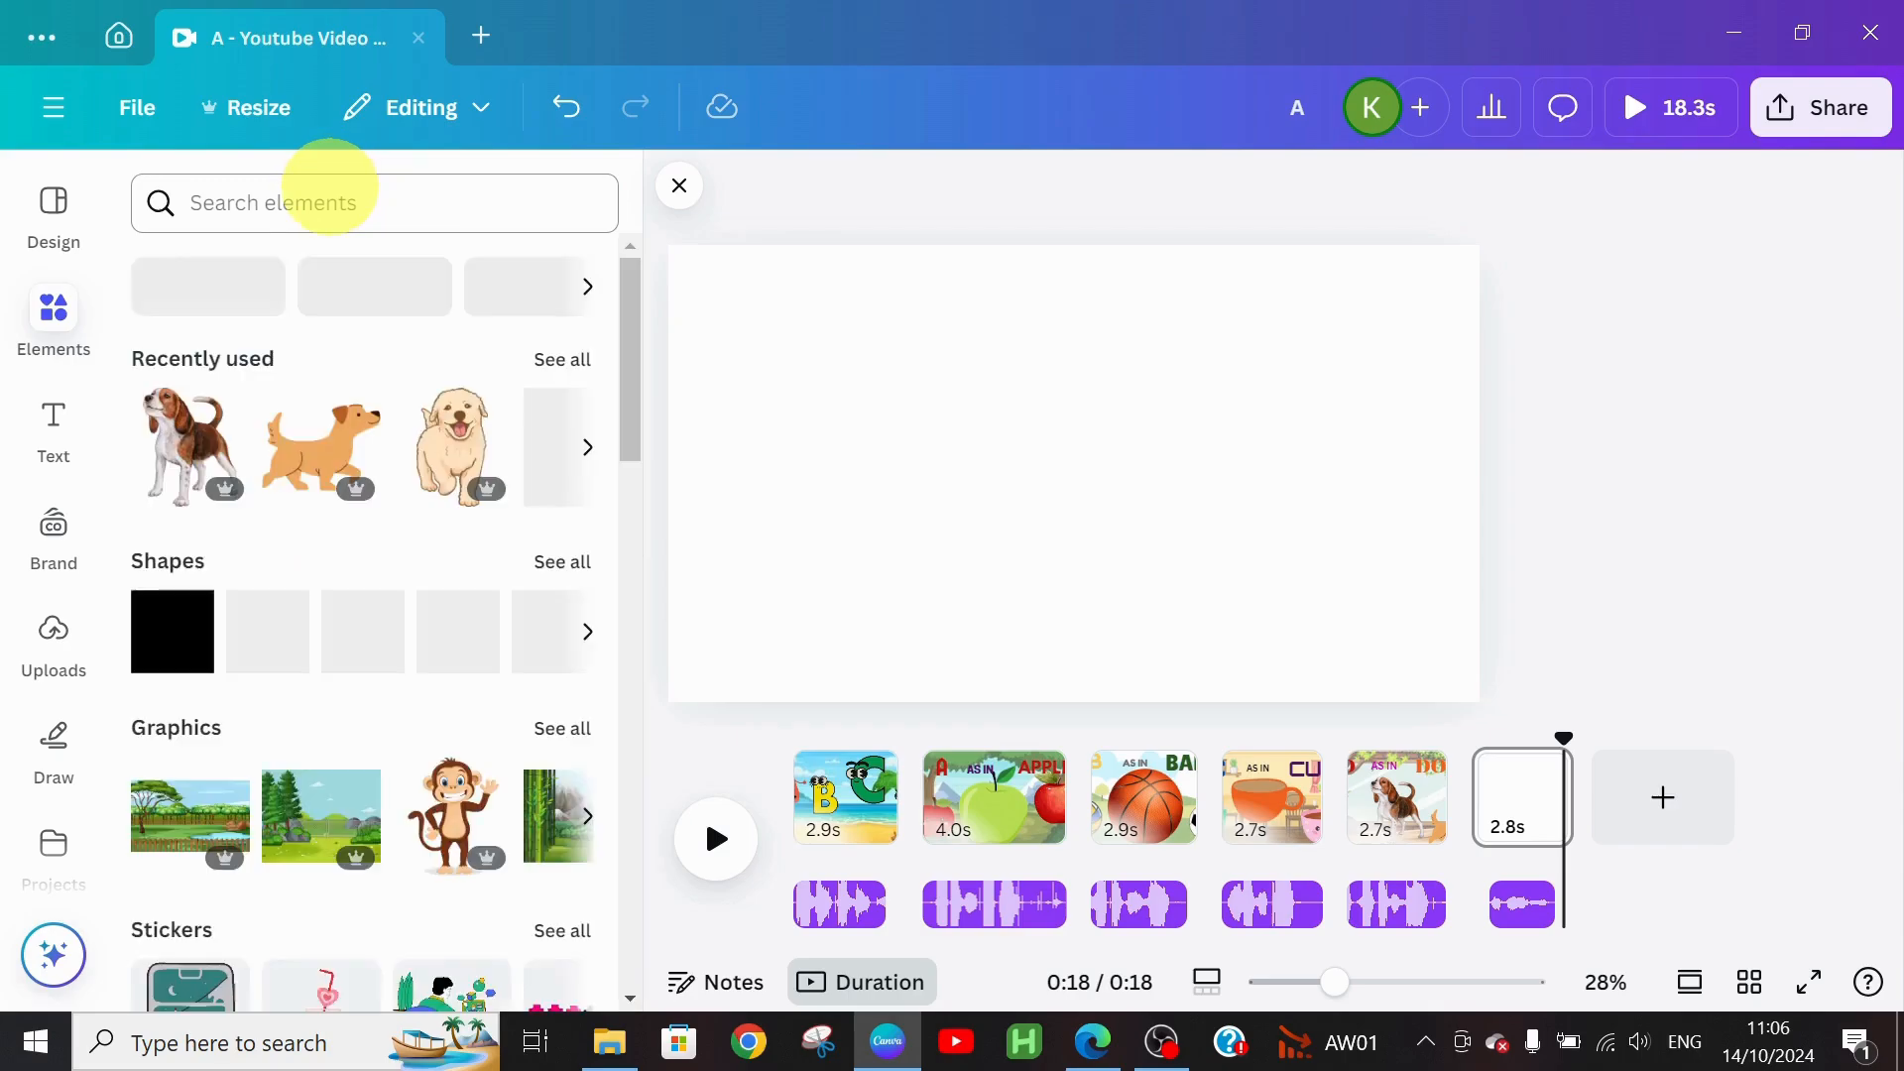
pyautogui.click(331, 187)
pyautogui.write('BYE BY')
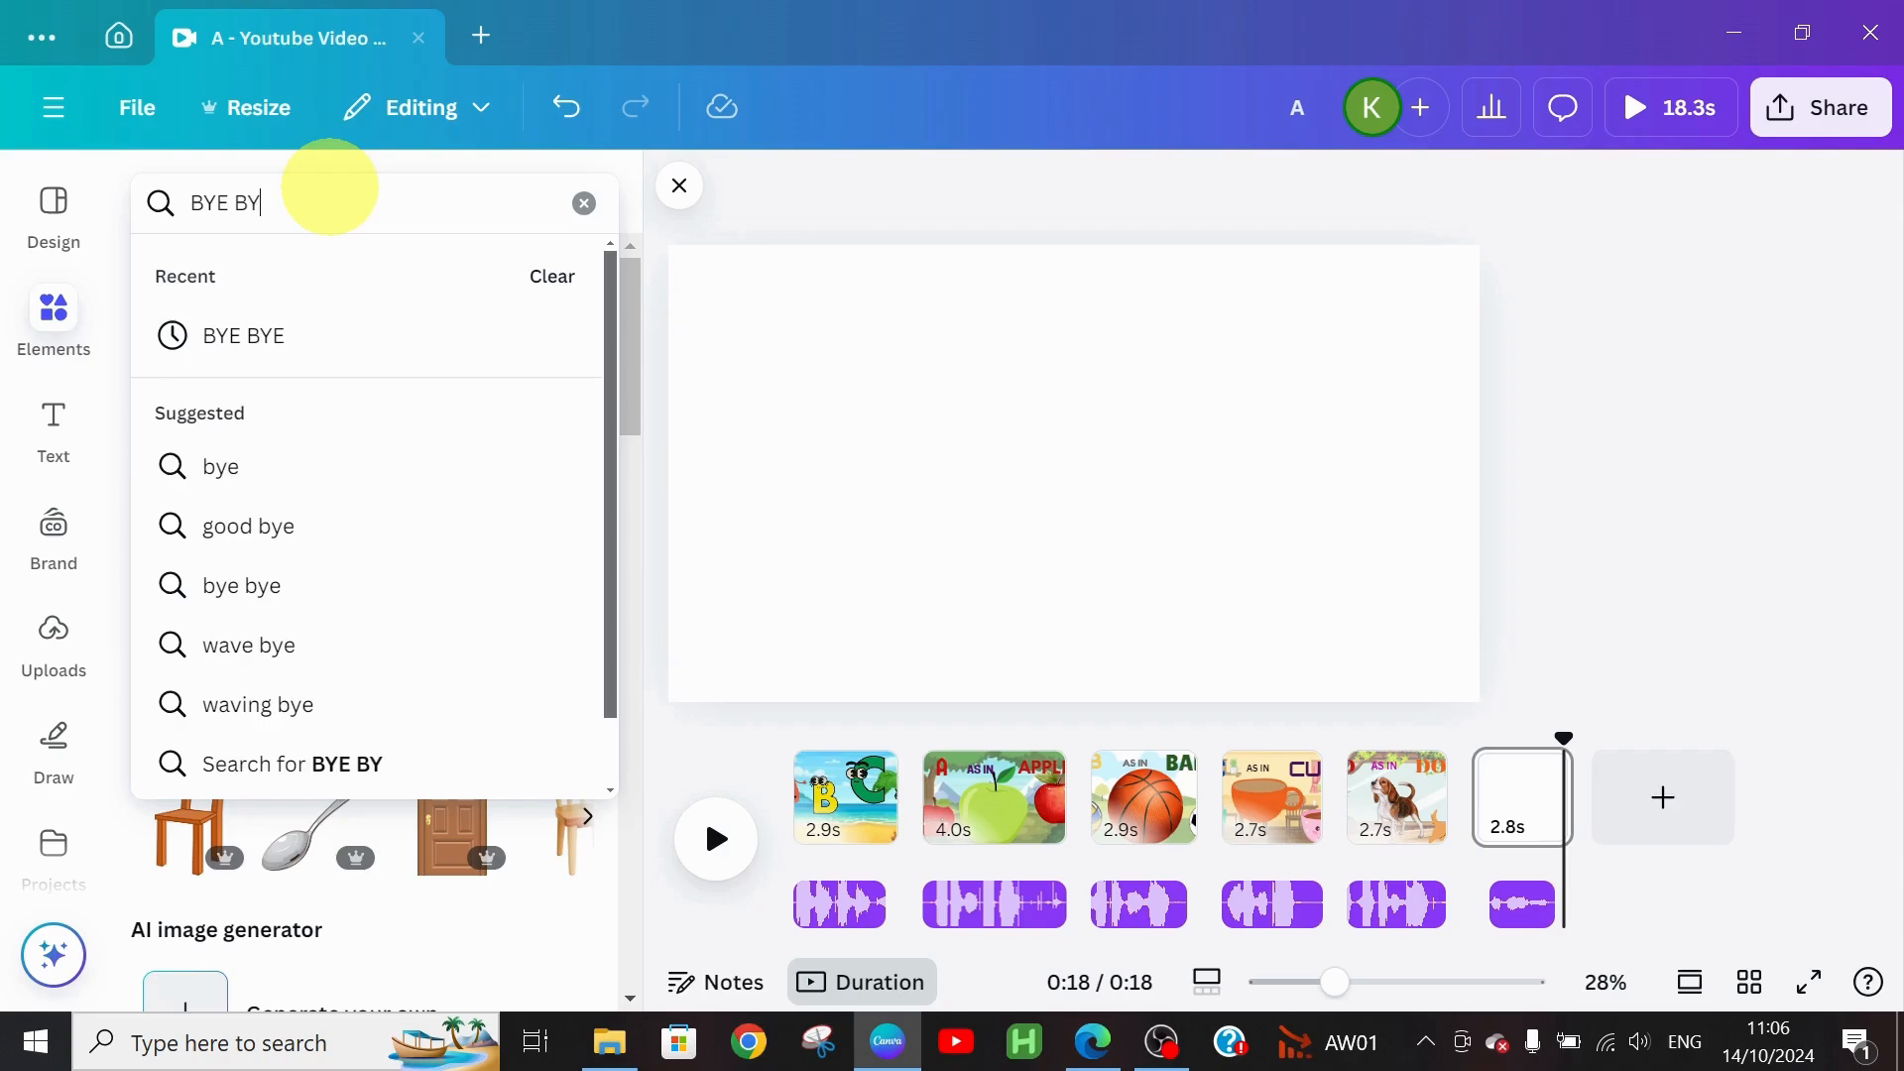
pyautogui.write('E')
pyautogui.click(259, 332)
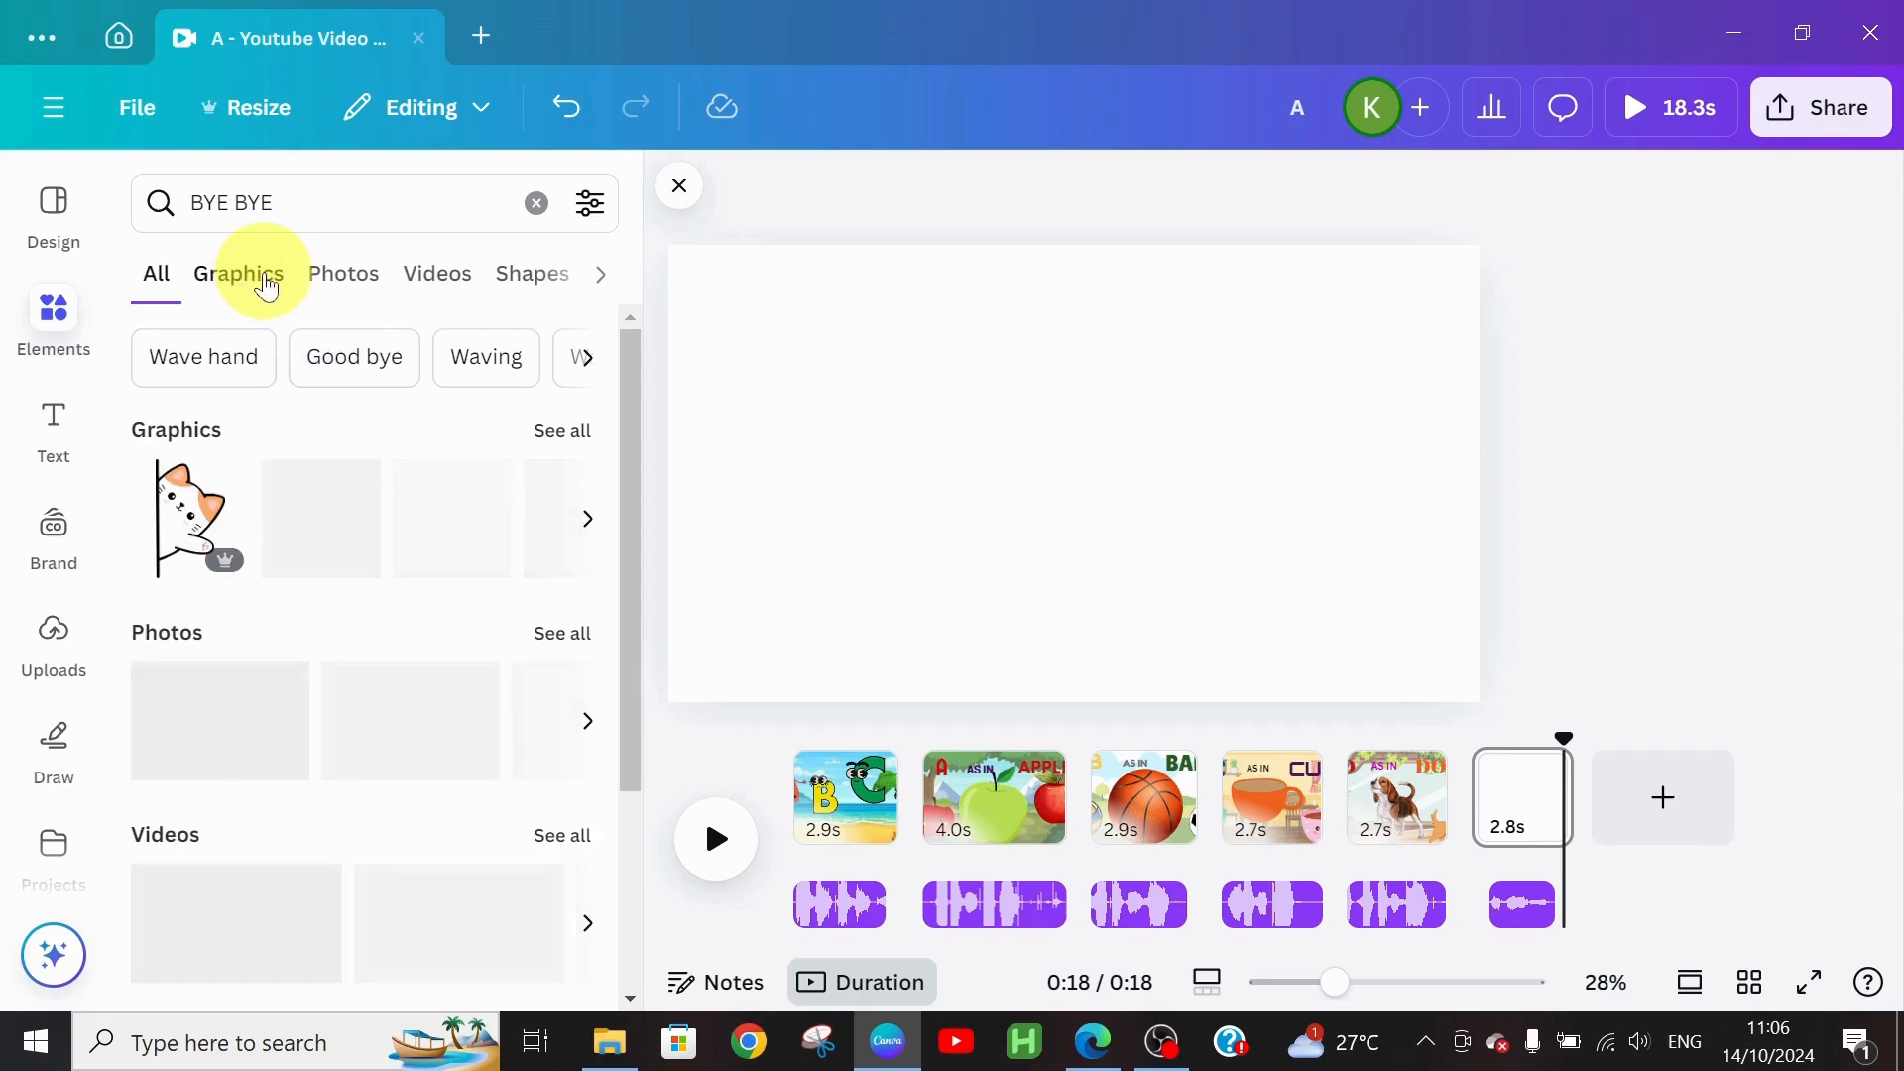
pyautogui.click(568, 431)
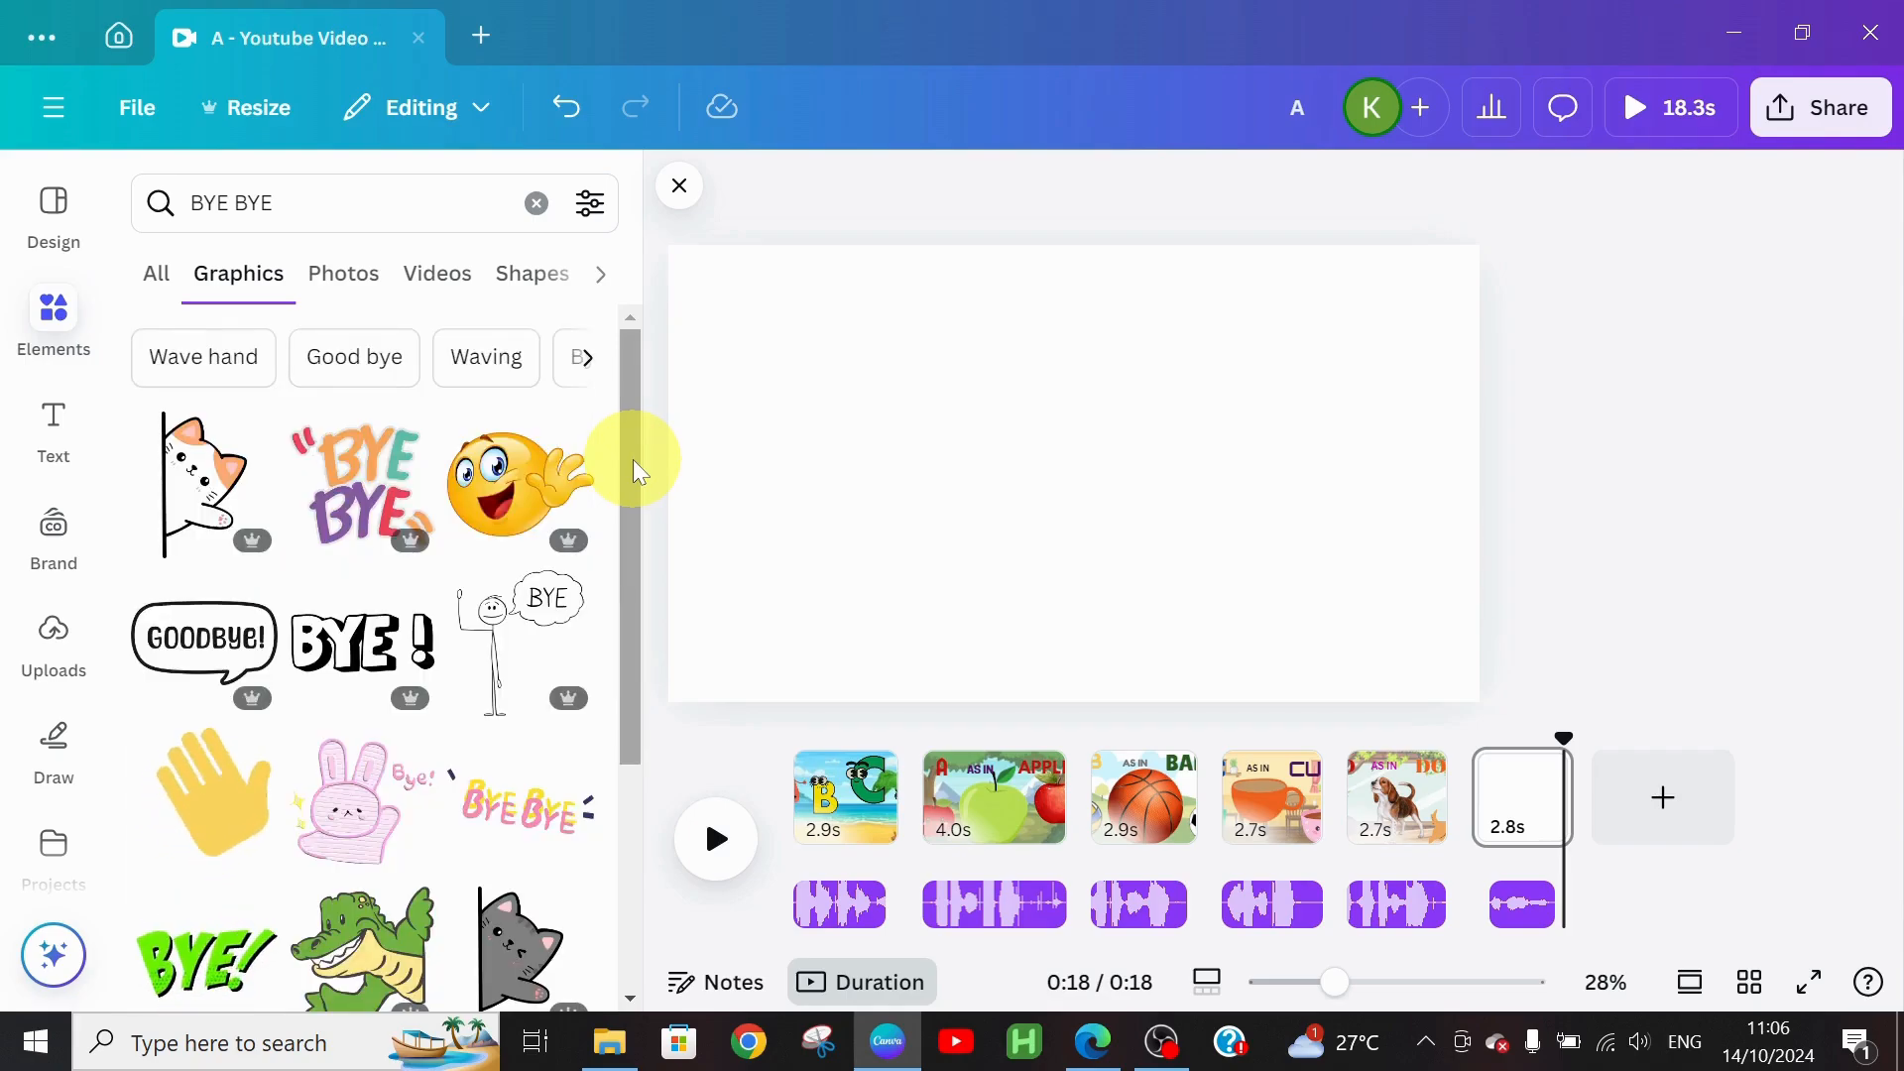
# Step: Add the waving smiley graphic to the blank last page and place it in the page's upper-left corner
pyautogui.moveTo(633, 460); pyautogui.dragTo(635, 528)
pyautogui.click(532, 446)
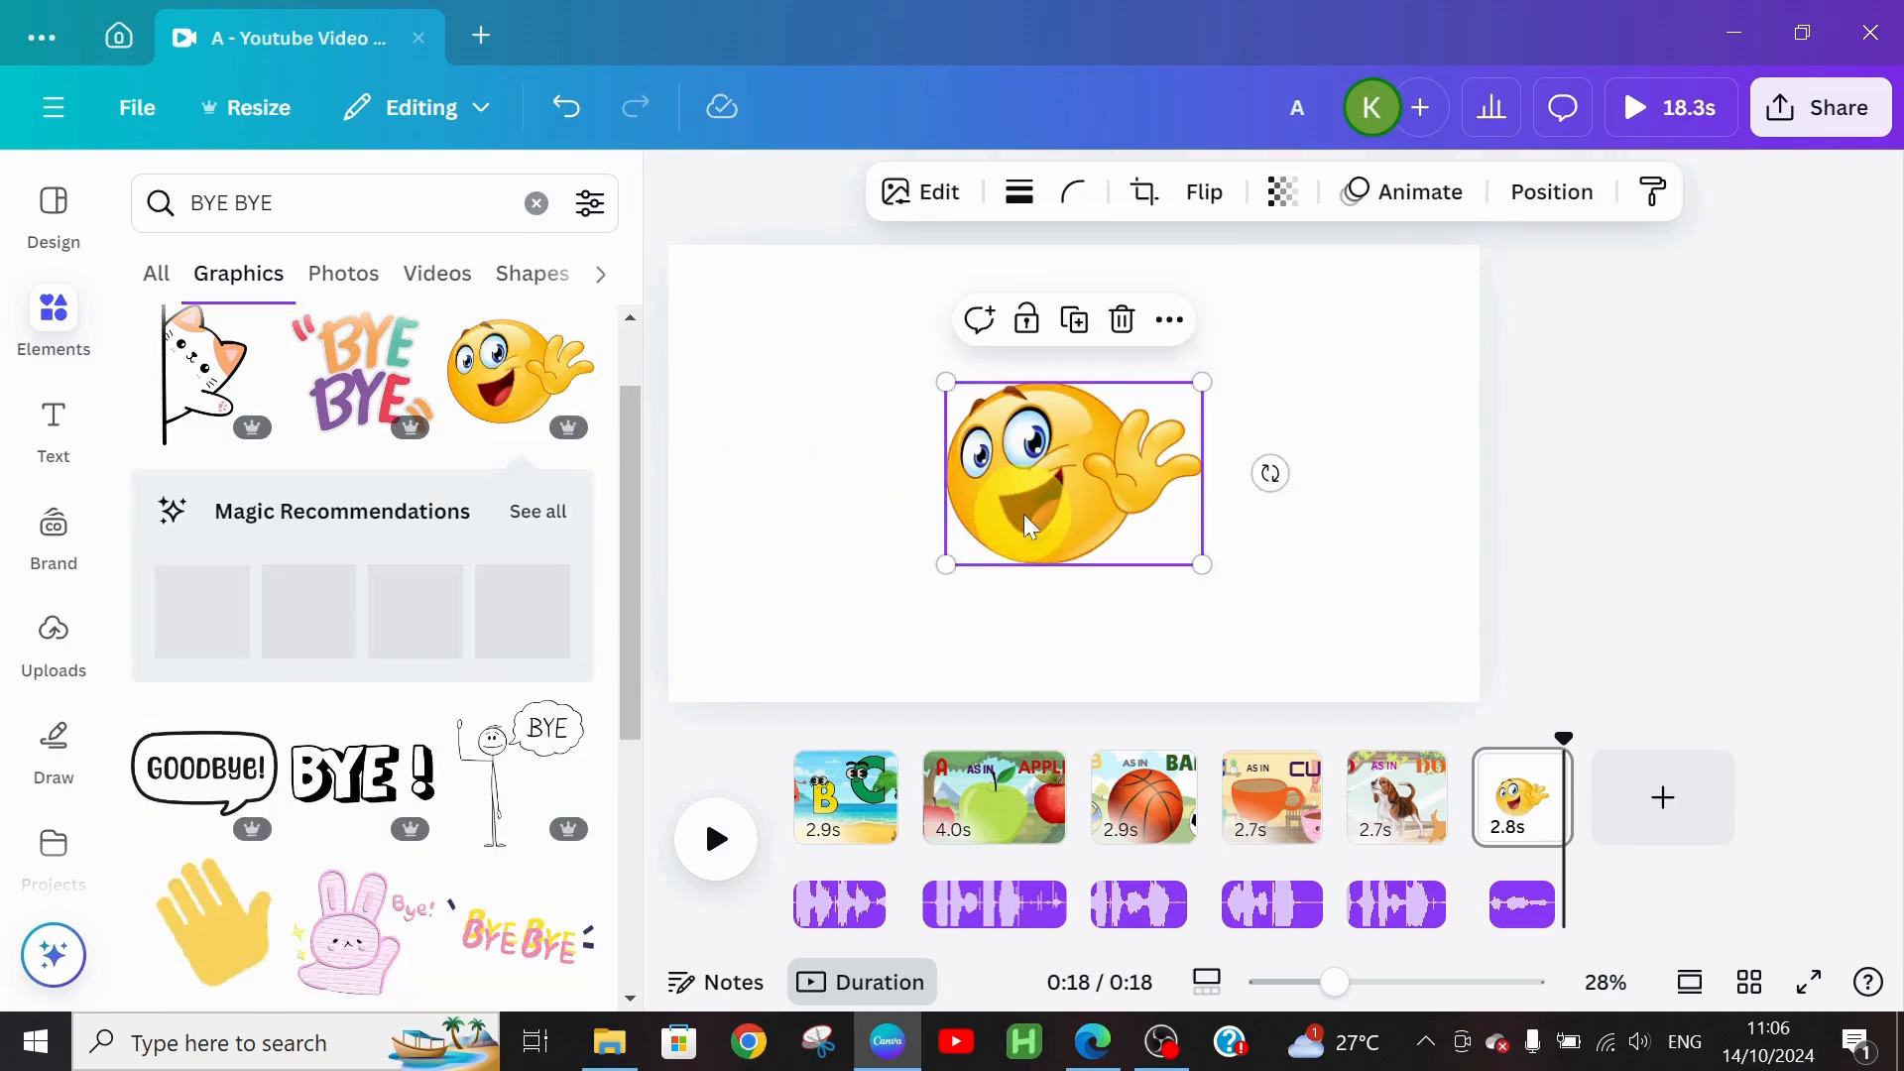
pyautogui.moveTo(1024, 514); pyautogui.dragTo(756, 383)
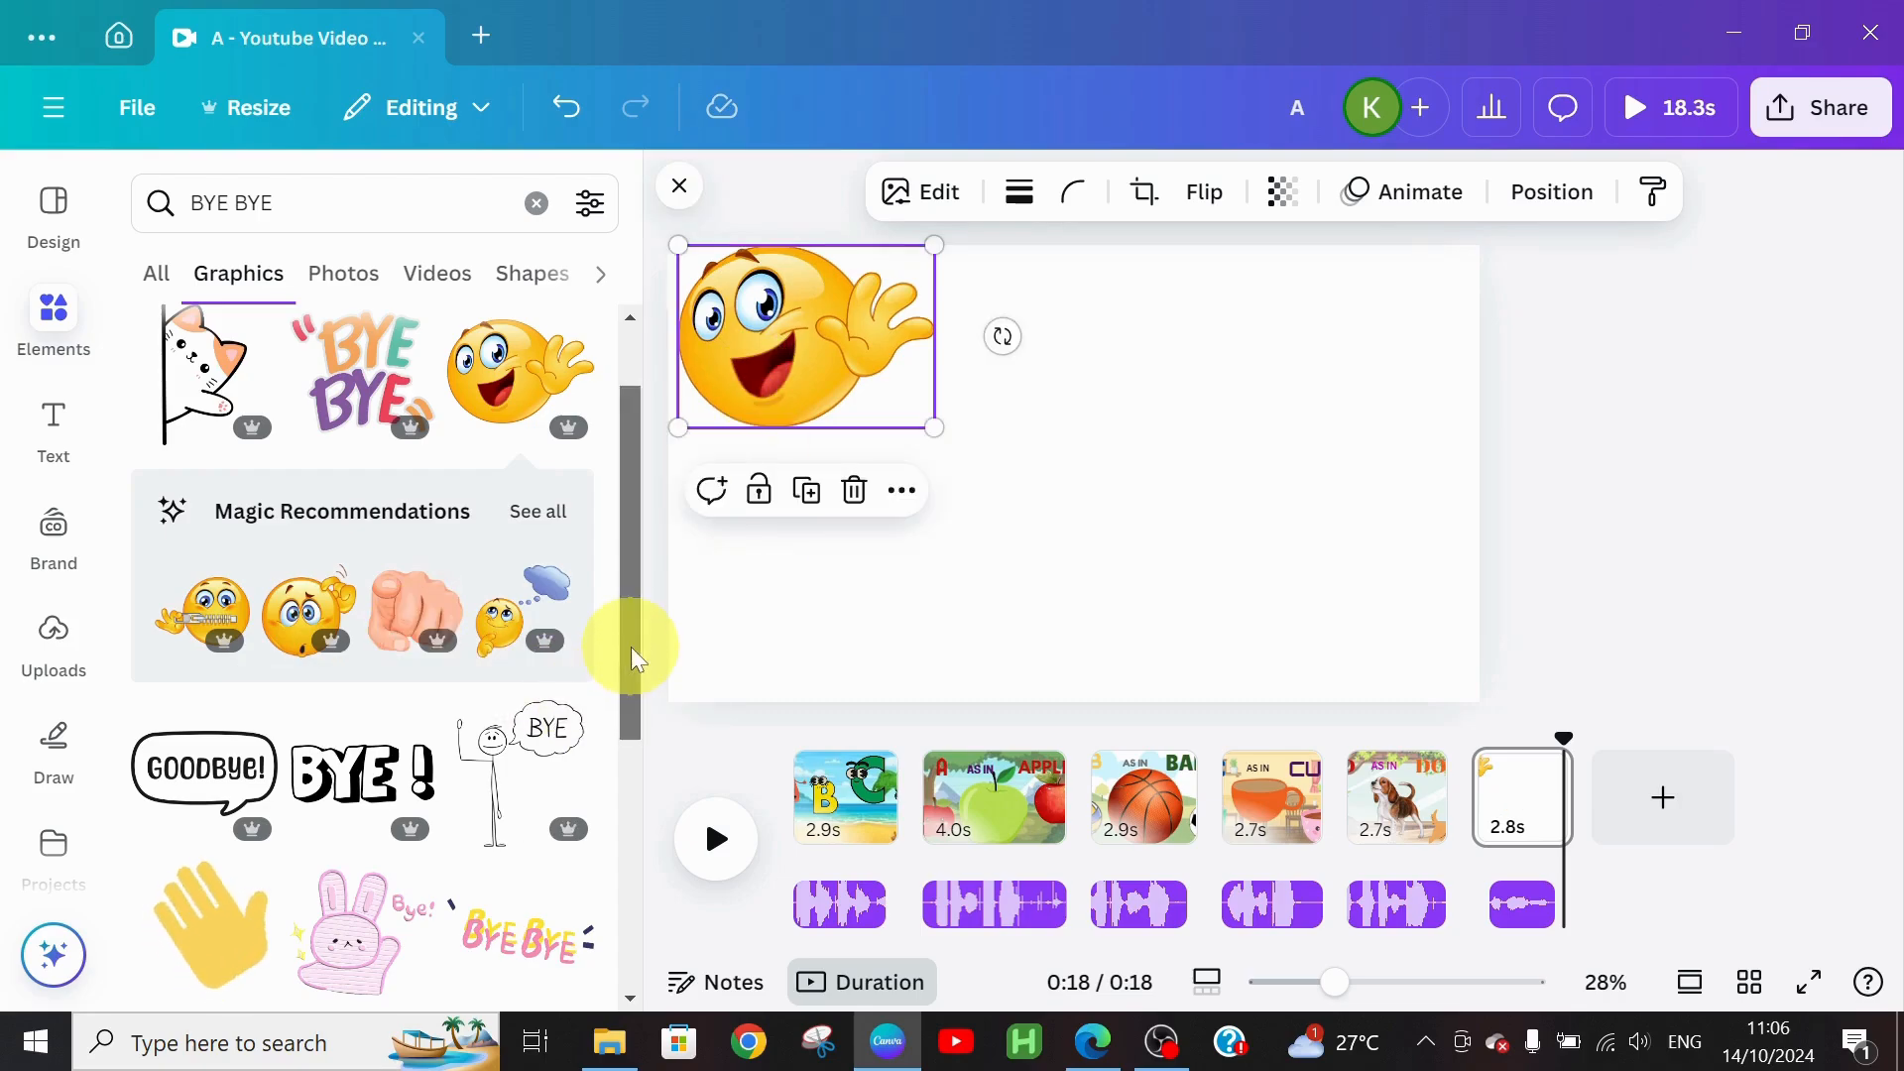
# Step: Add the yellow waving hand to the middle of the last page and the waving robot at its right edge
pyautogui.moveTo(631, 646); pyautogui.dragTo(622, 845)
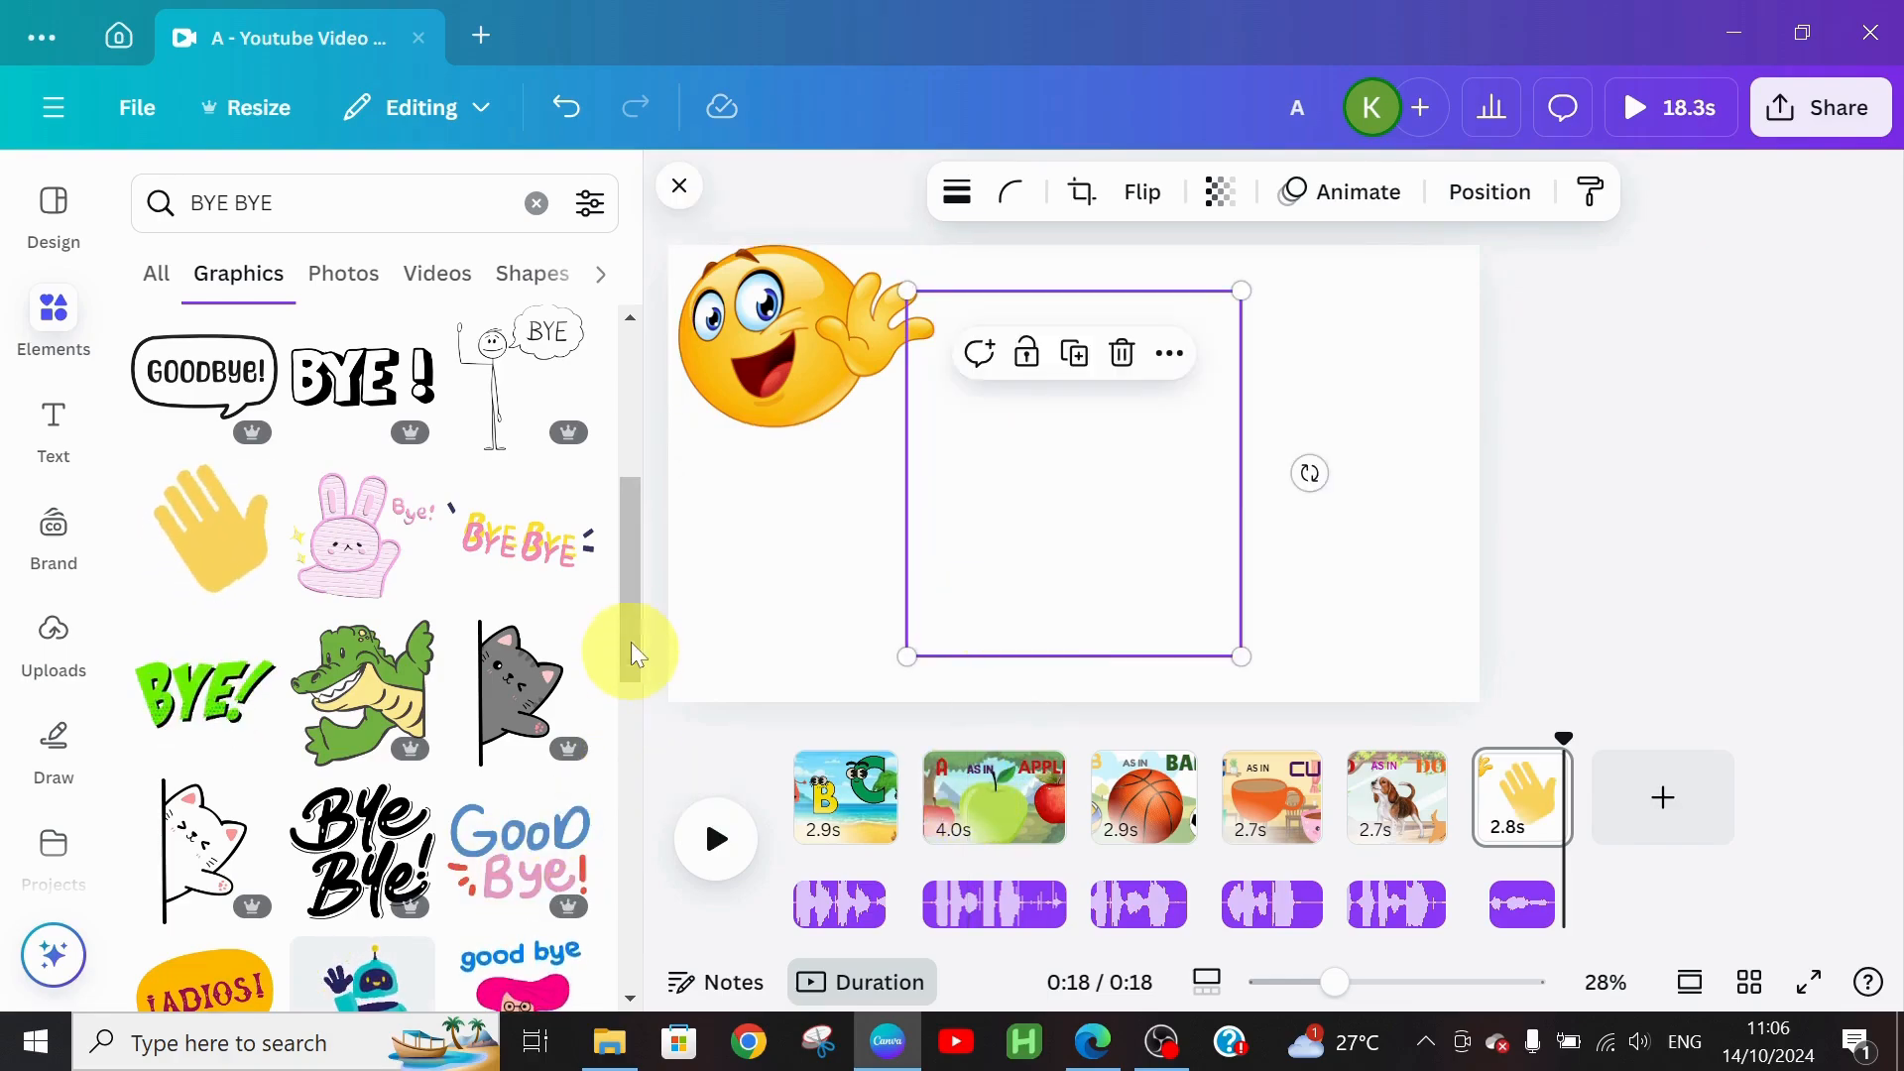
pyautogui.moveTo(631, 634); pyautogui.dragTo(638, 744)
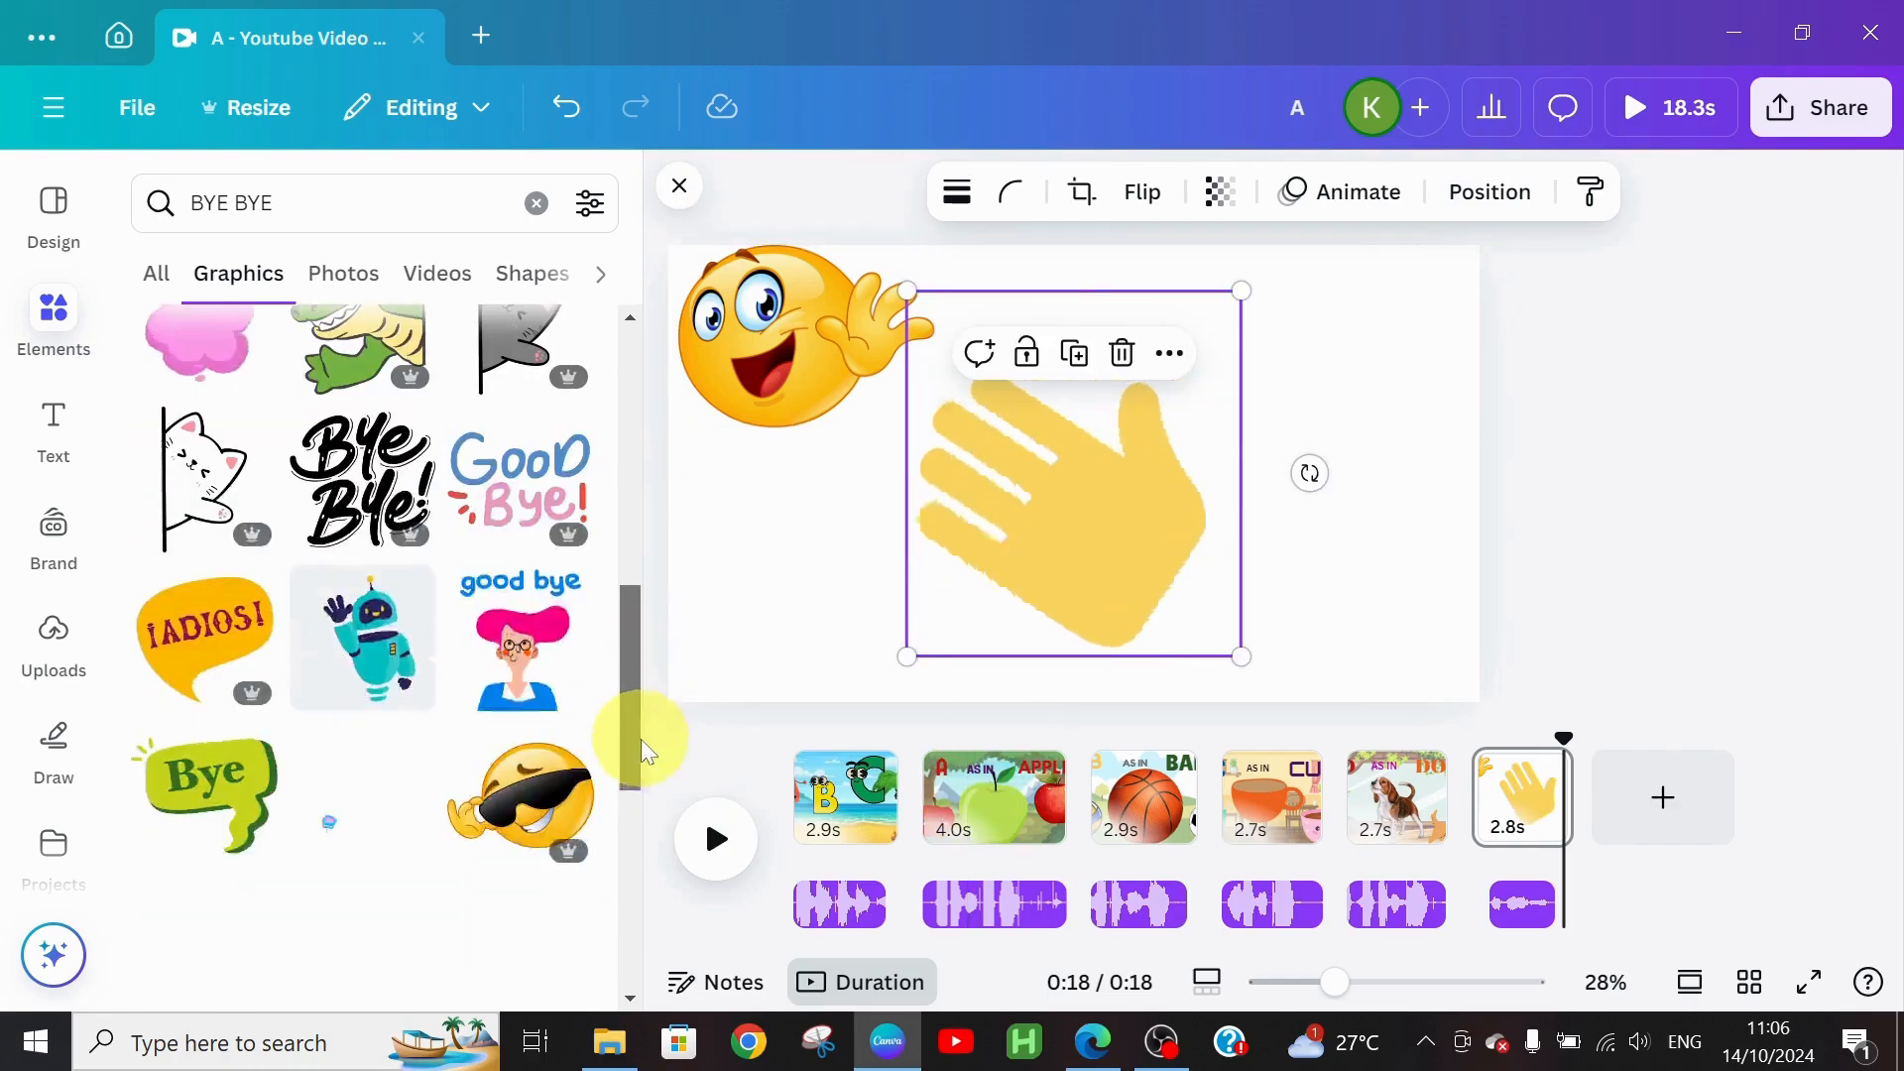
pyautogui.click(356, 624)
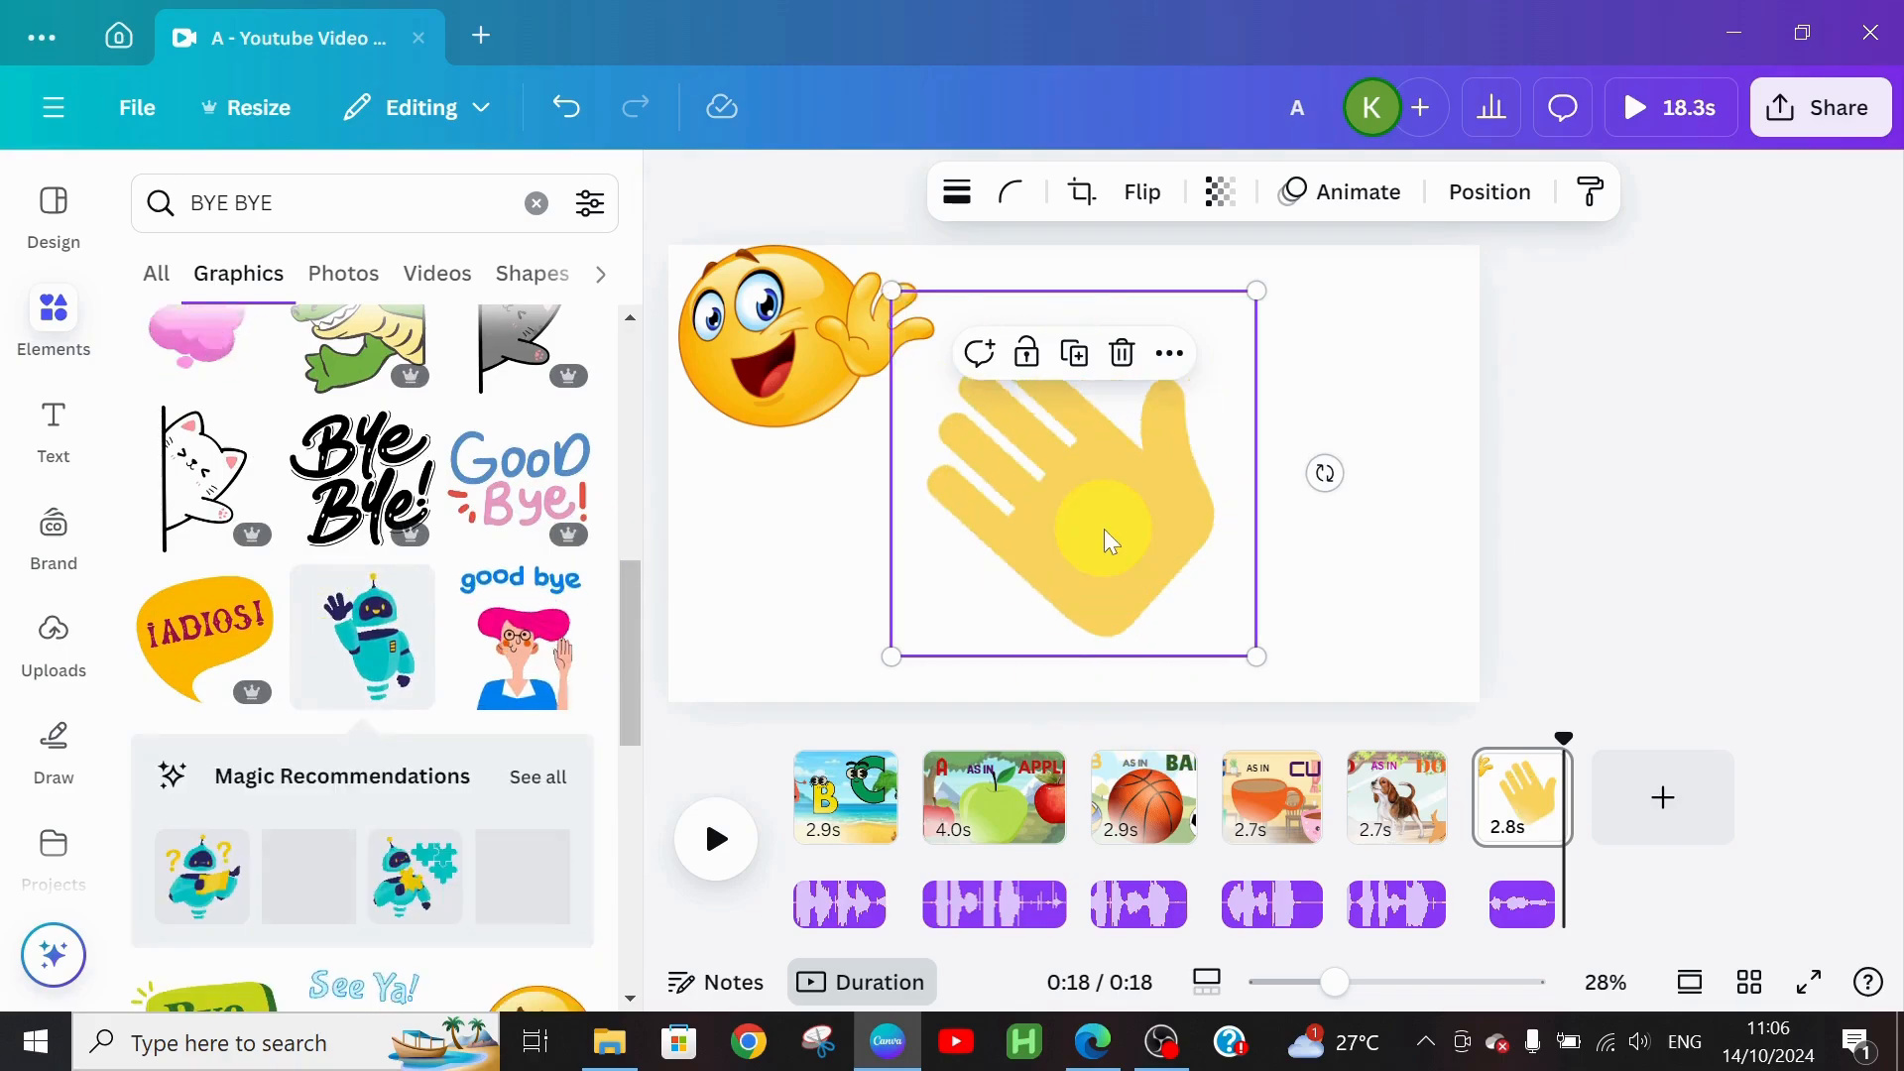
pyautogui.moveTo(1109, 541); pyautogui.dragTo(1323, 483)
# Step: Add the "See Ya!" cat sticker to the last page's lower-left corner and shrink it to fit below the smiley
pyautogui.scroll(-3, 617, 736)
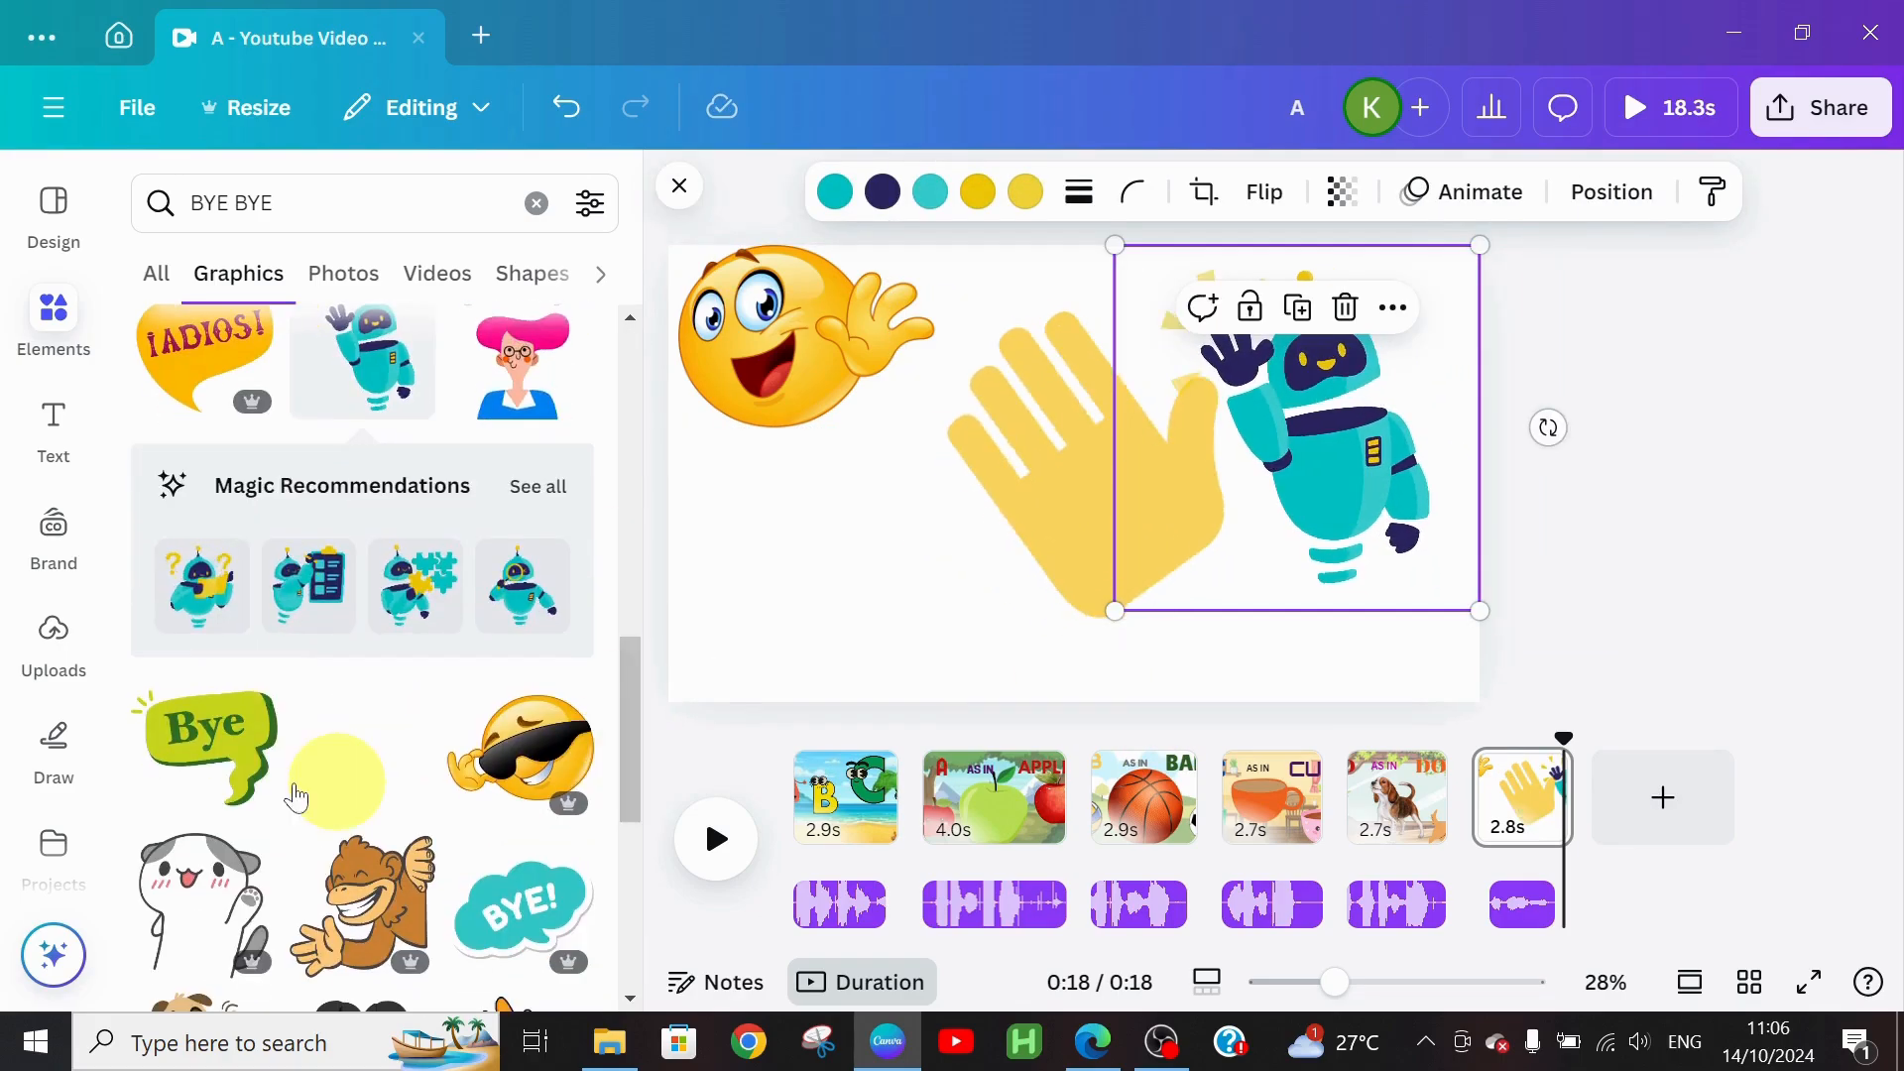
pyautogui.moveTo(367, 784); pyautogui.dragTo(712, 662)
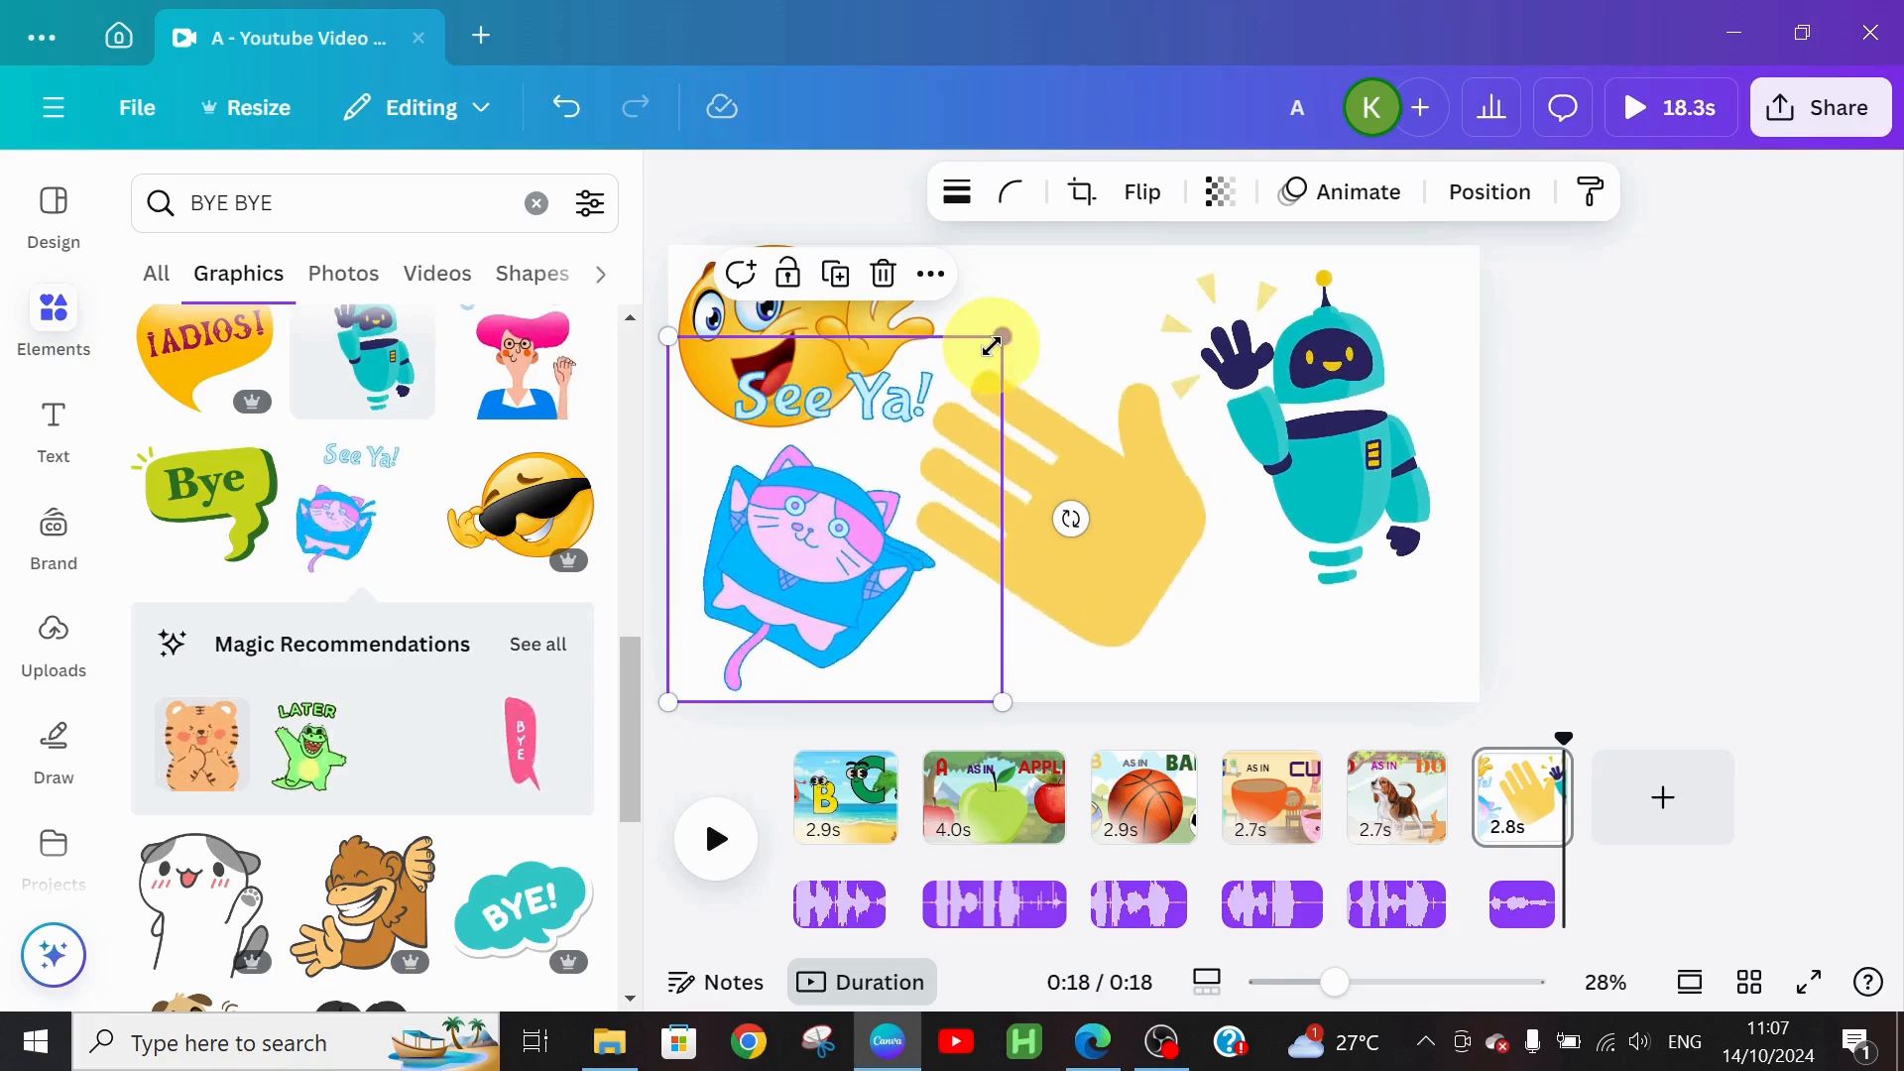
pyautogui.moveTo(1003, 336); pyautogui.dragTo(926, 560)
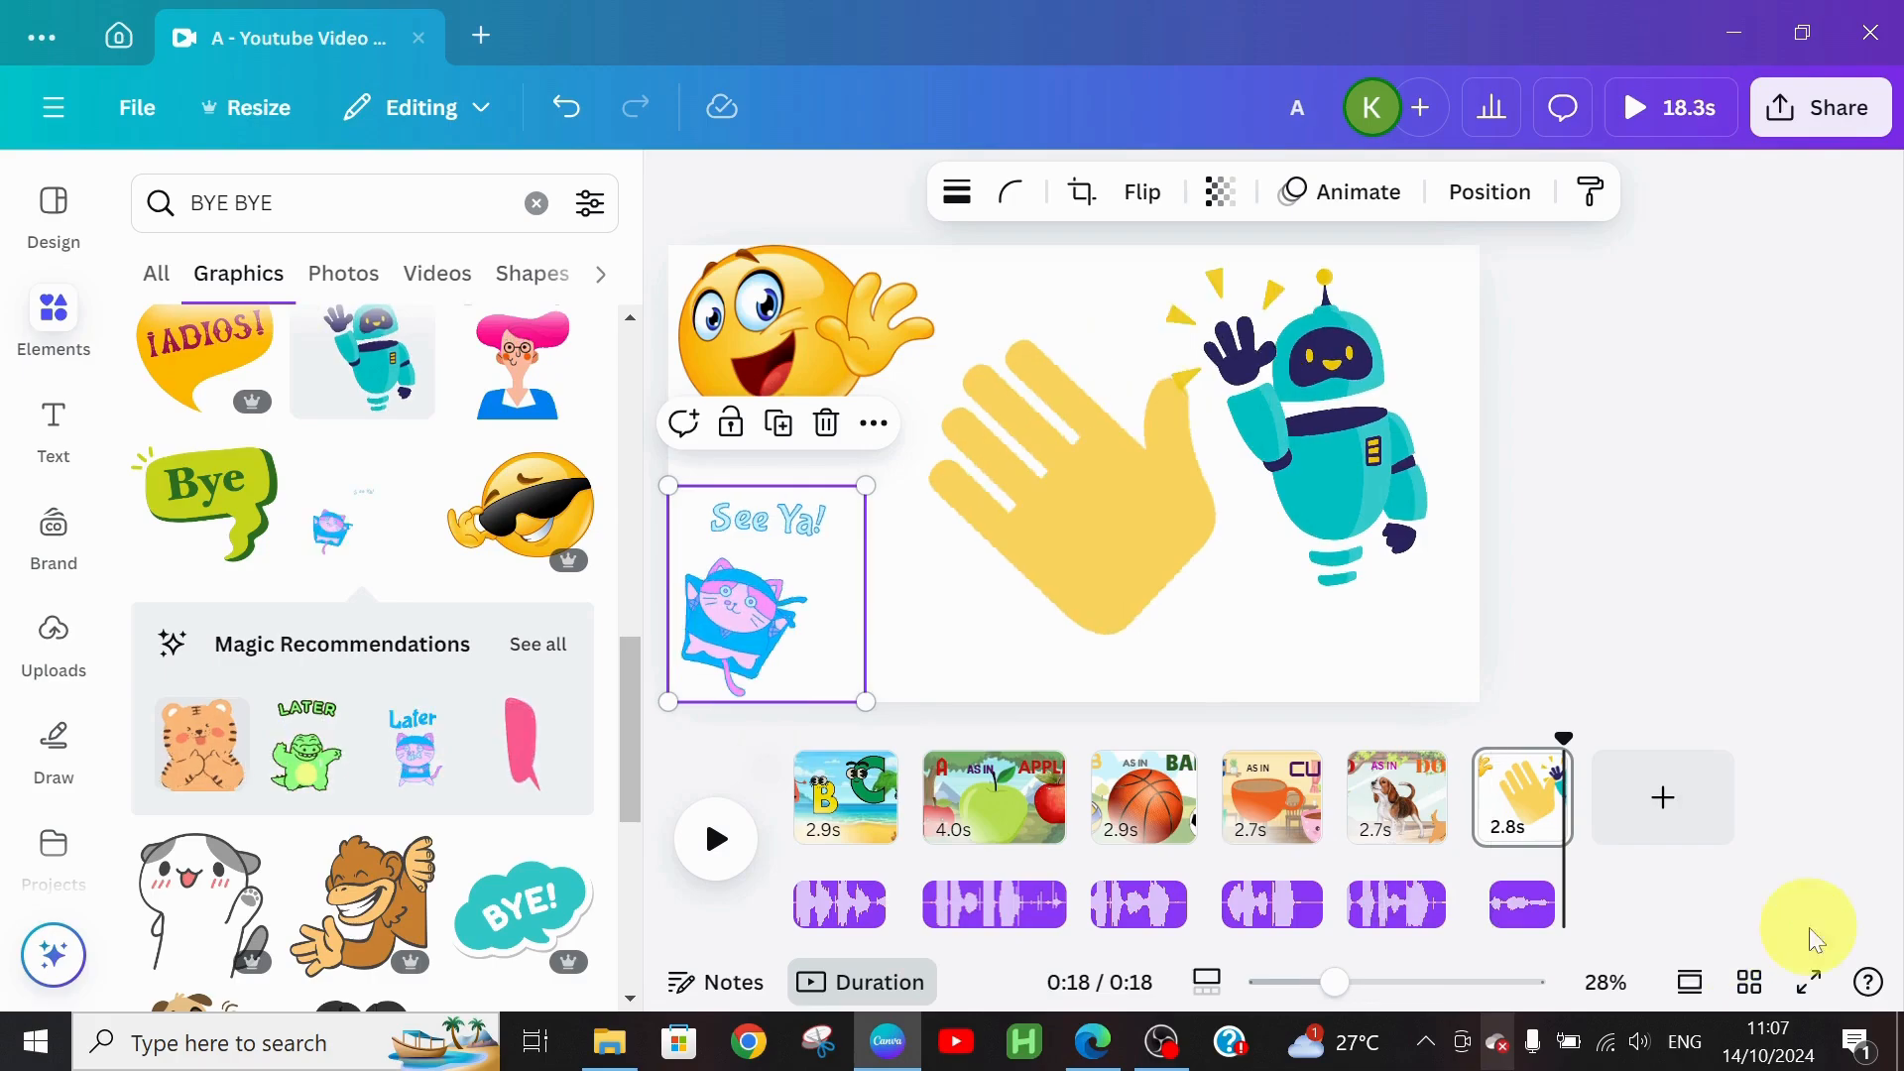
# Step: Return to the first page and add the uploaded track "A Flute's Mourning" as background music under the voice-over clips
pyautogui.click(802, 806)
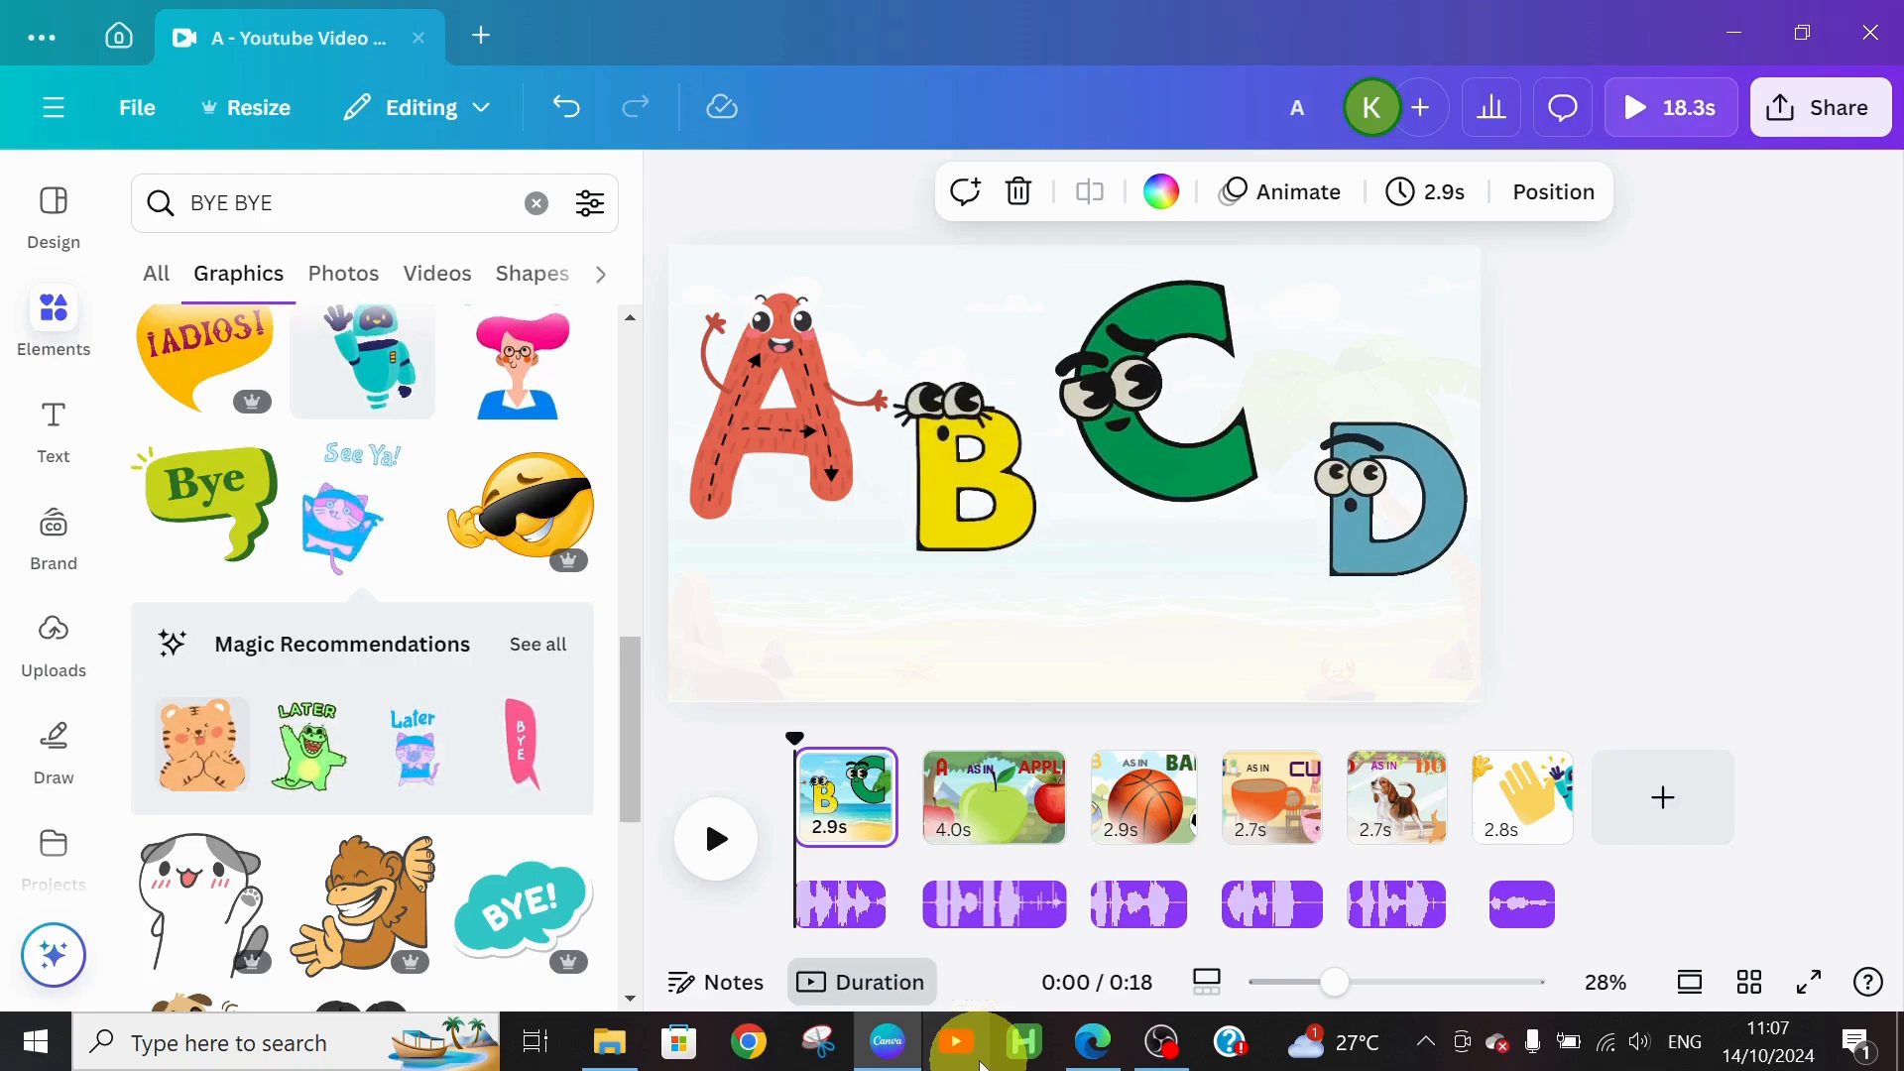
pyautogui.click(35, 675)
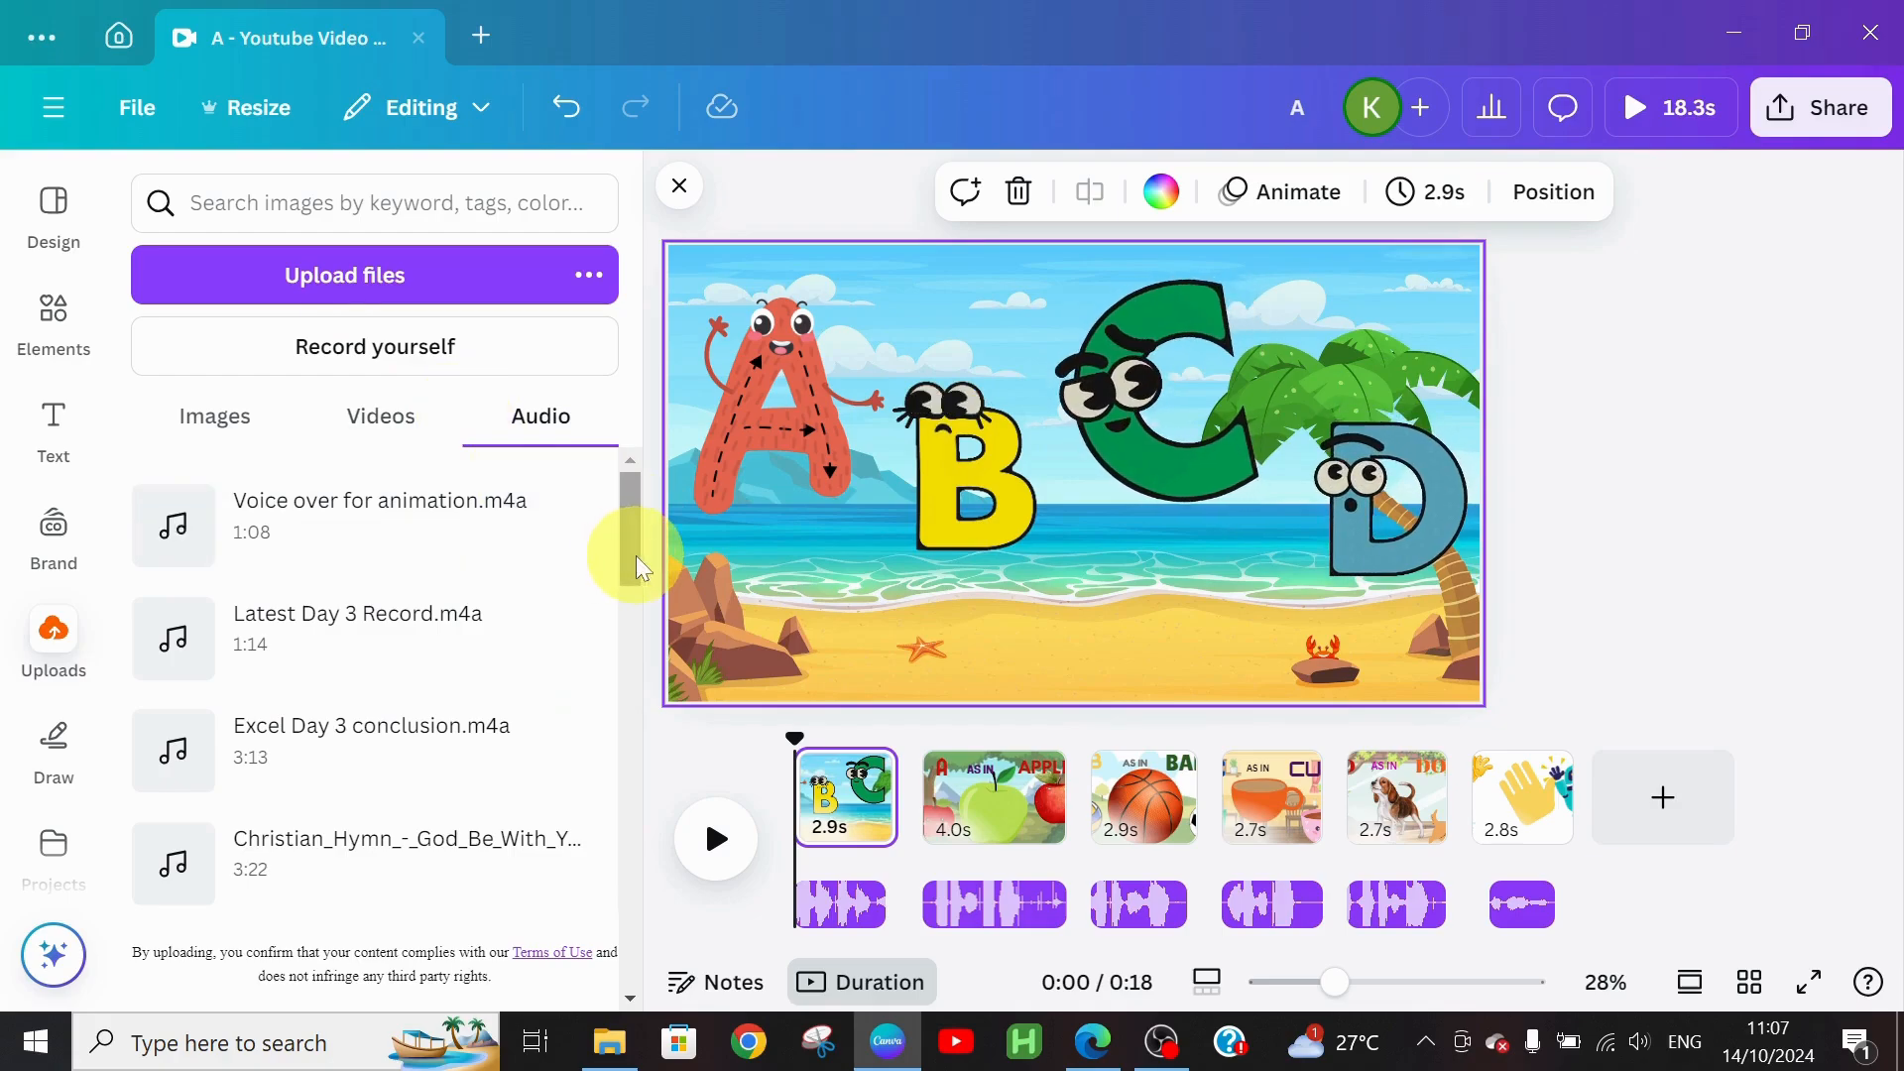
pyautogui.moveTo(625, 567); pyautogui.dragTo(678, 730)
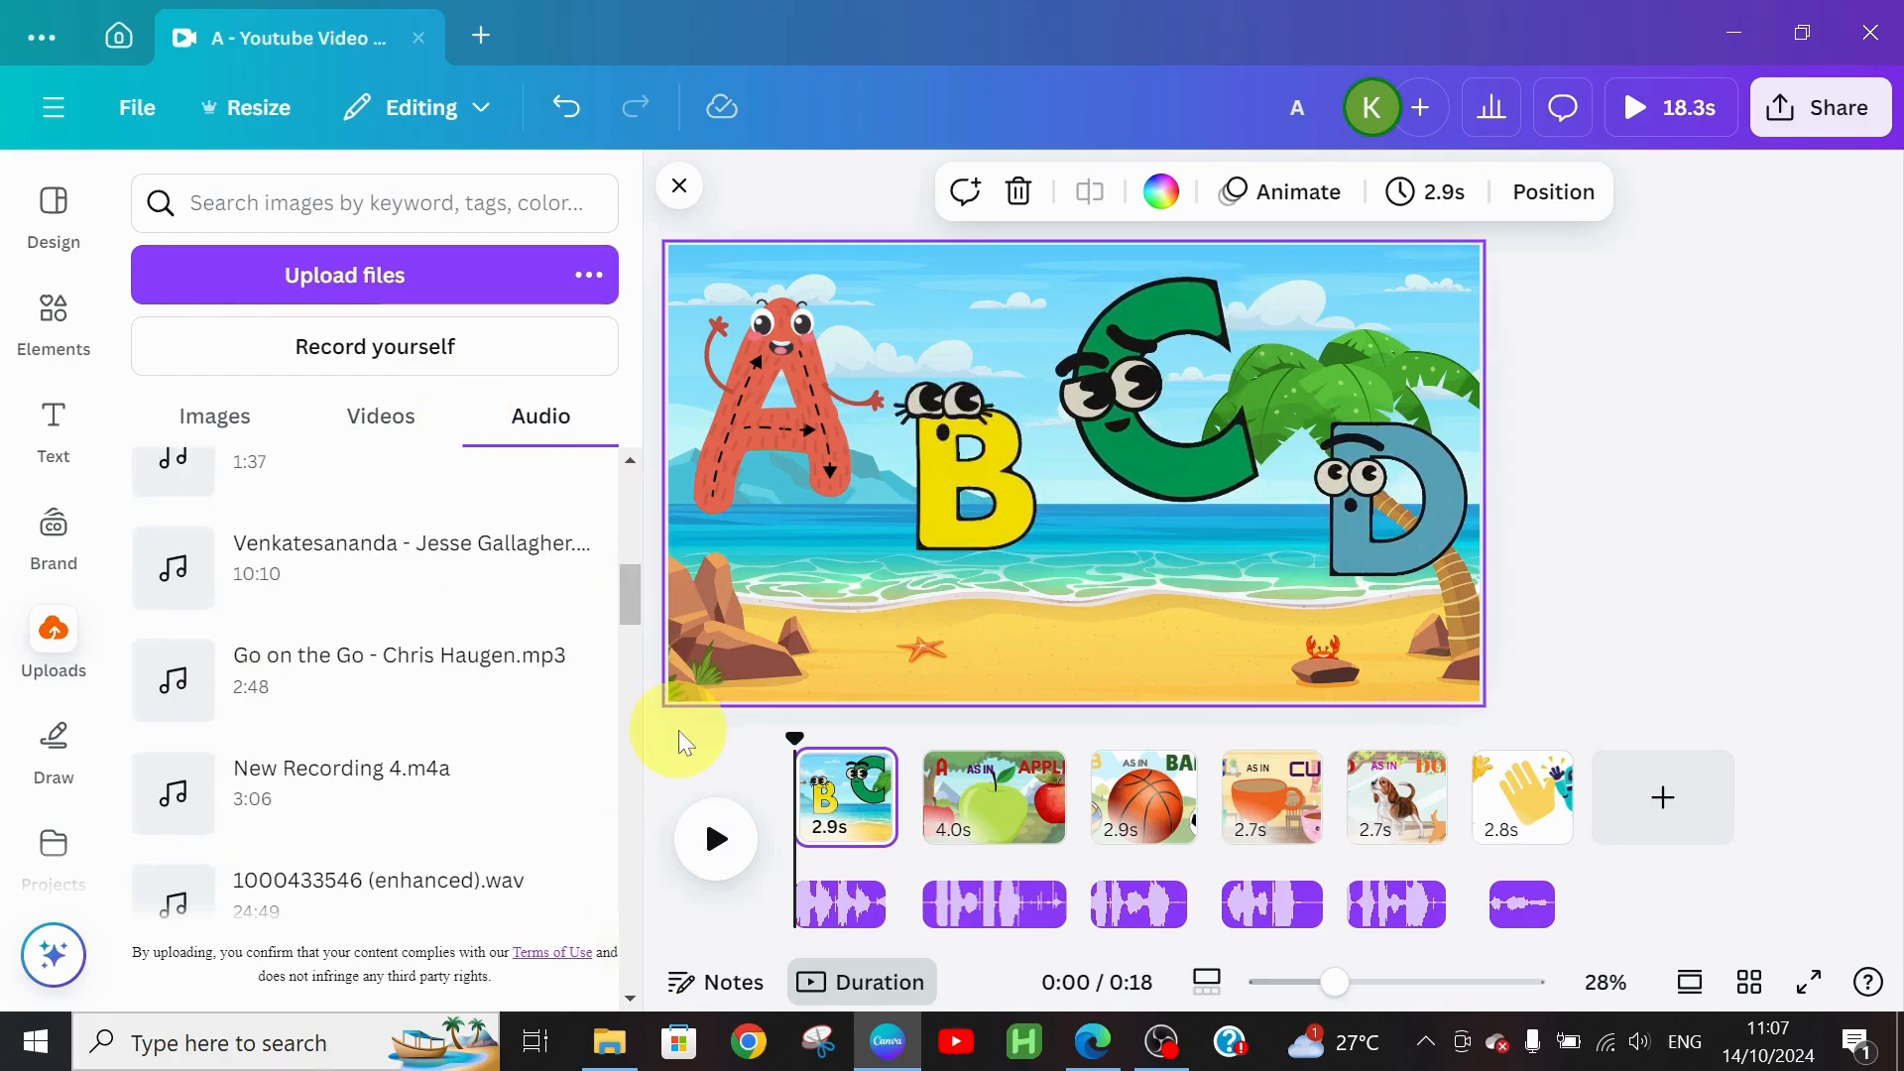
pyautogui.moveTo(635, 603)
pyautogui.mouseDown()
pyautogui.moveTo(626, 805)
pyautogui.moveTo(627, 788)
pyautogui.mouseUp()
pyautogui.click(455, 802)
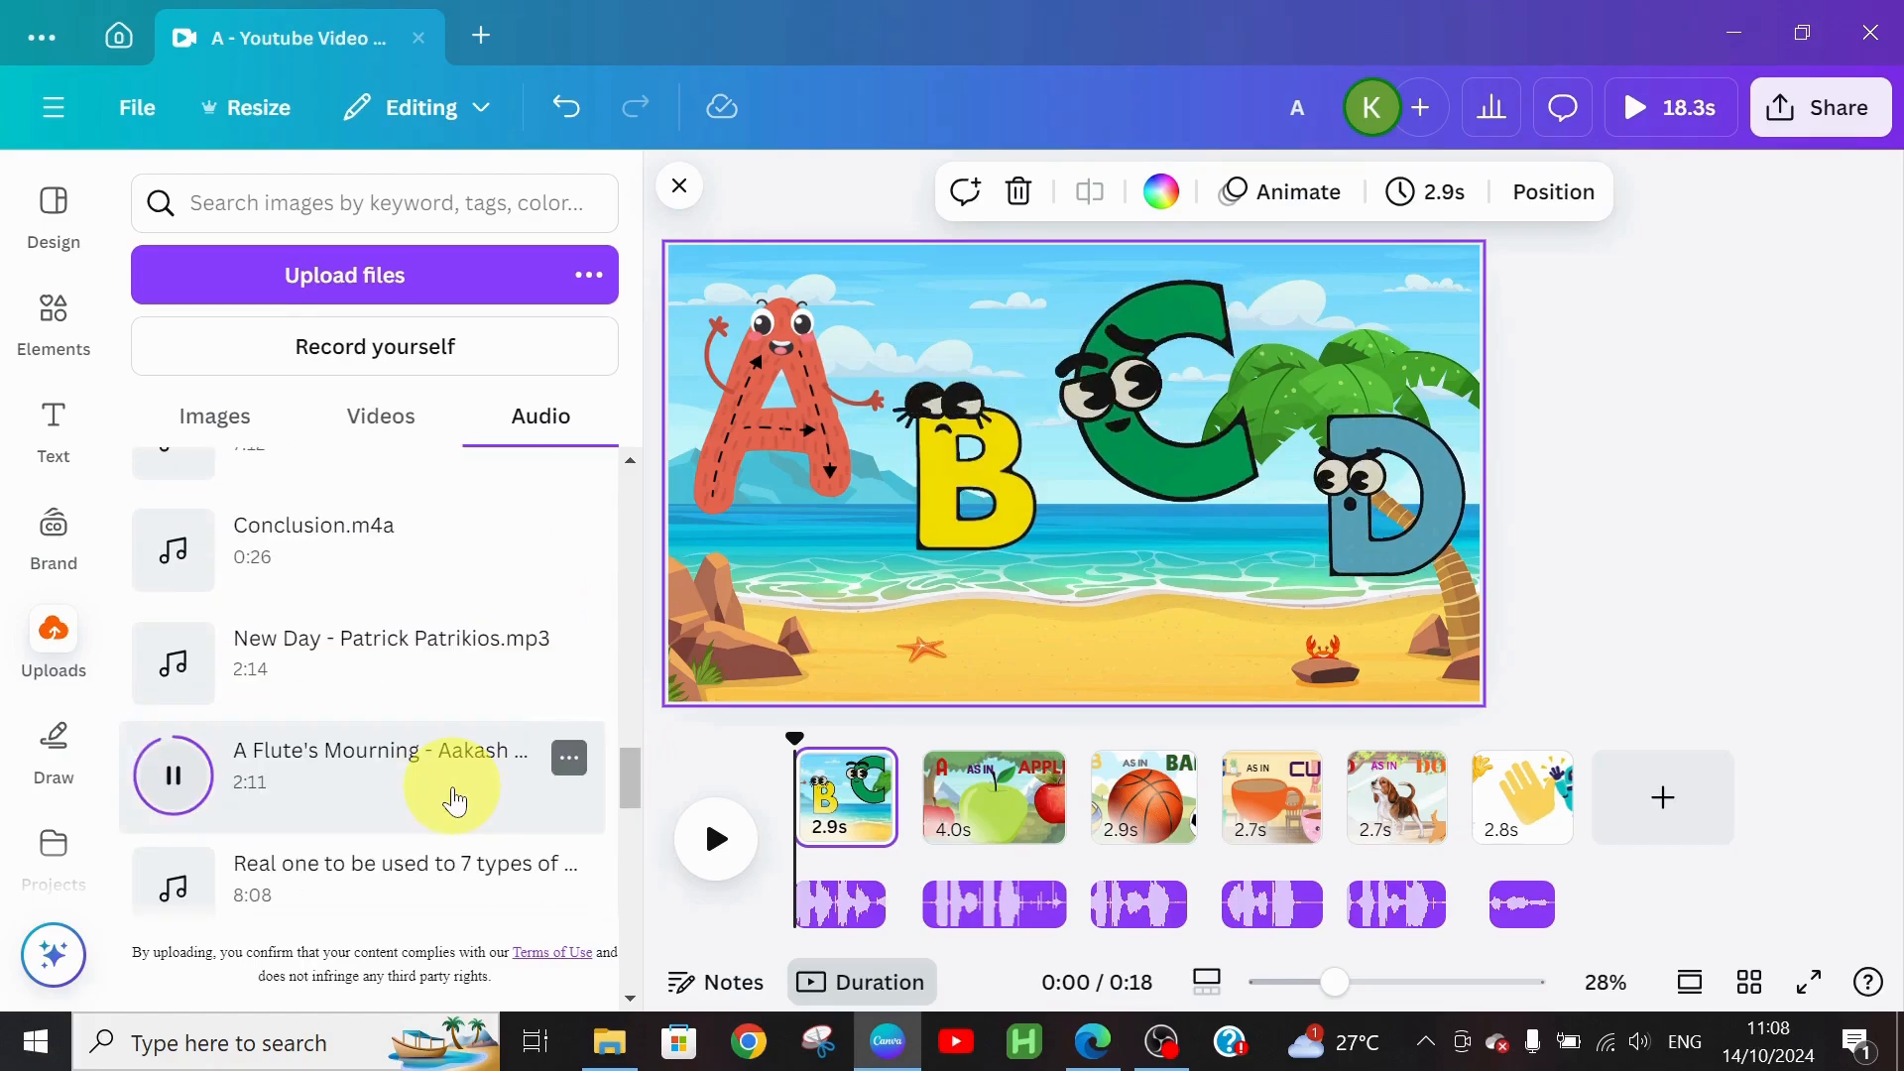
pyautogui.moveTo(454, 802); pyautogui.dragTo(901, 862)
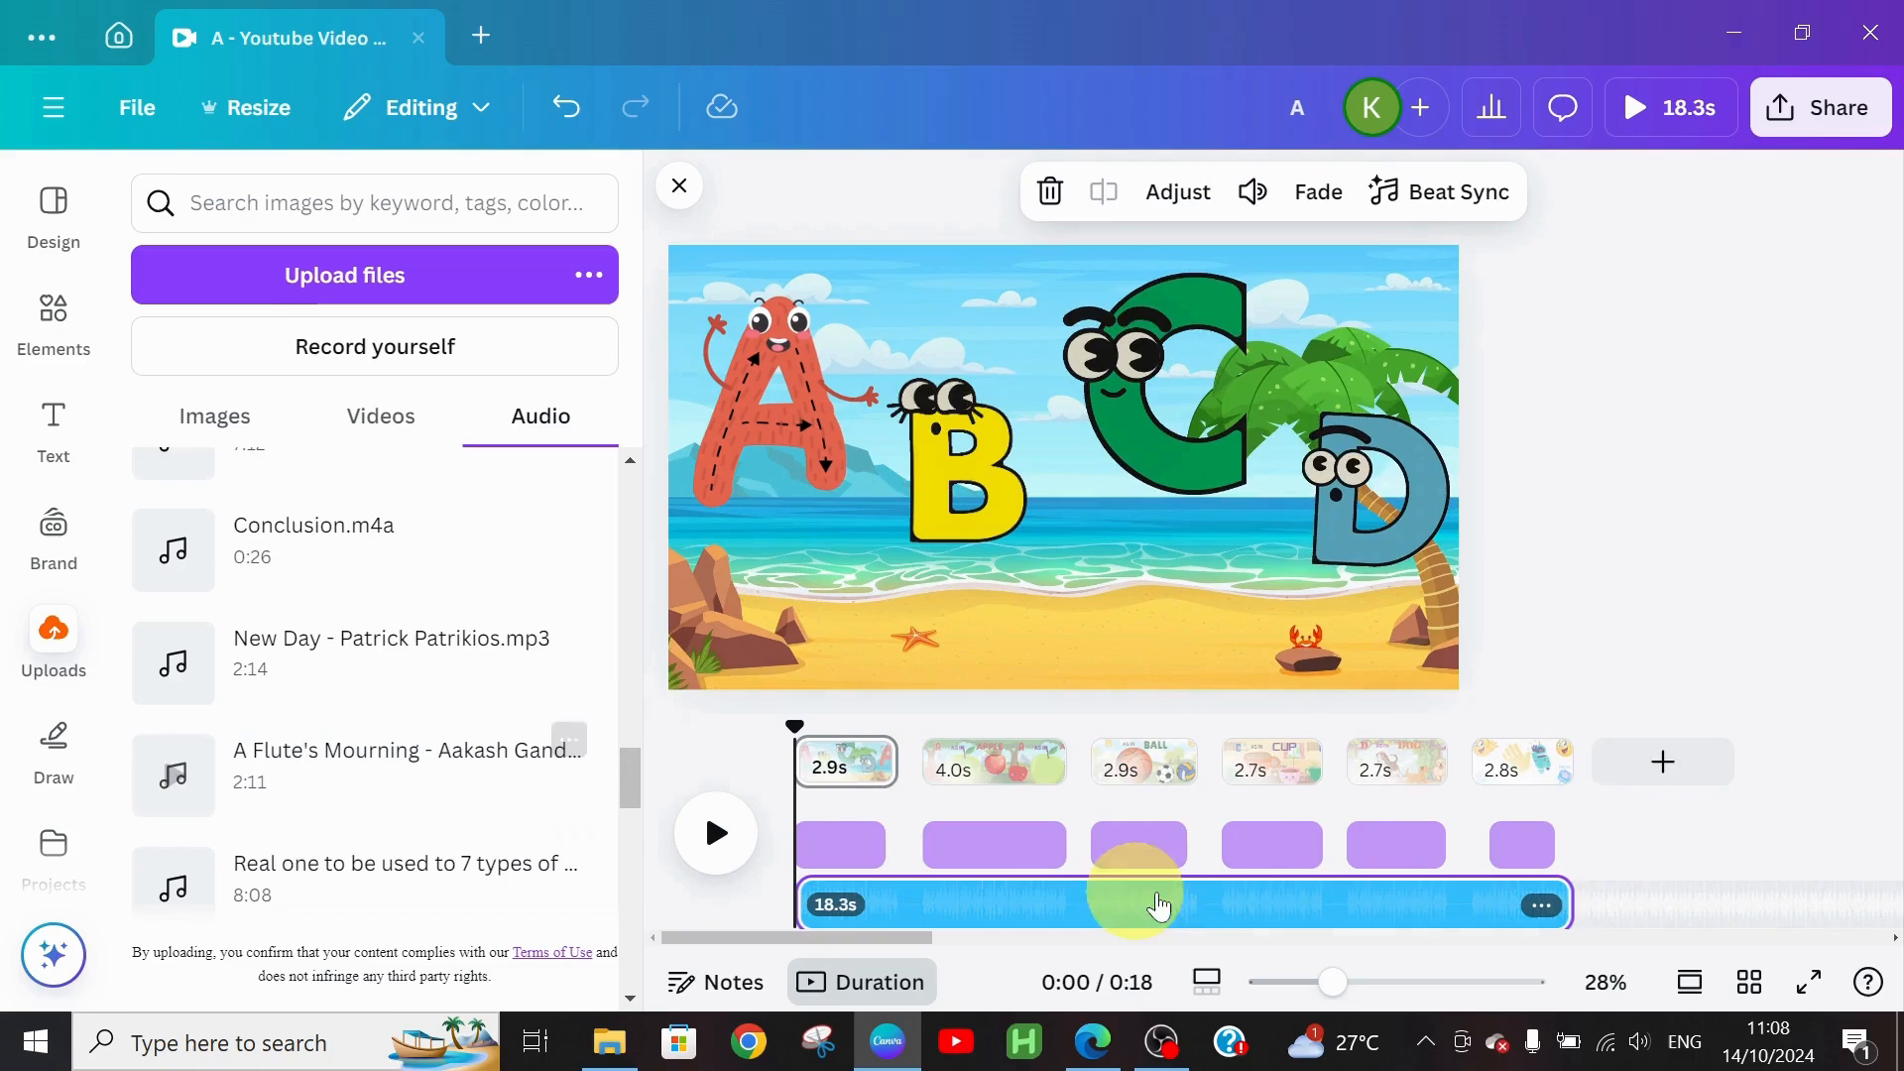
# Step: Set the background music's volume to 4 and play the whole video through to check the sound
pyautogui.click(1252, 192)
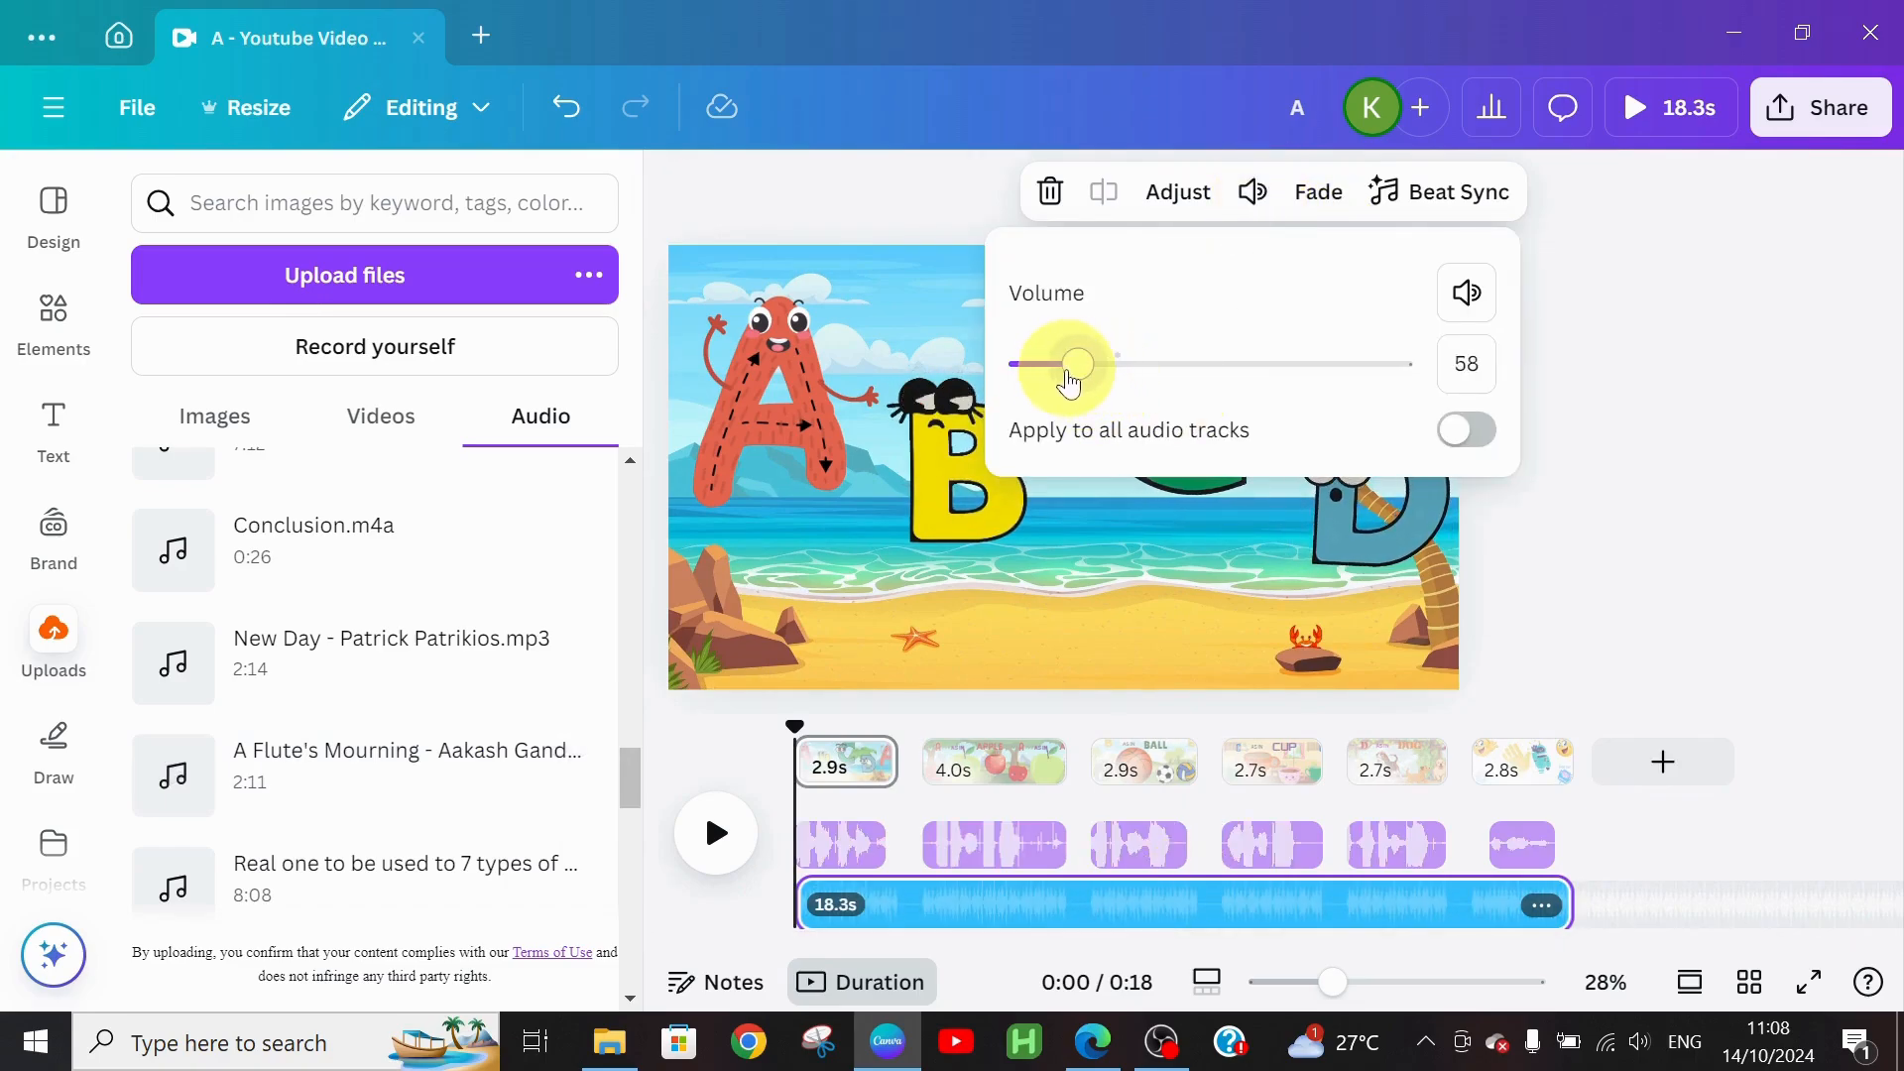
pyautogui.moveTo(1069, 385); pyautogui.dragTo(1043, 387)
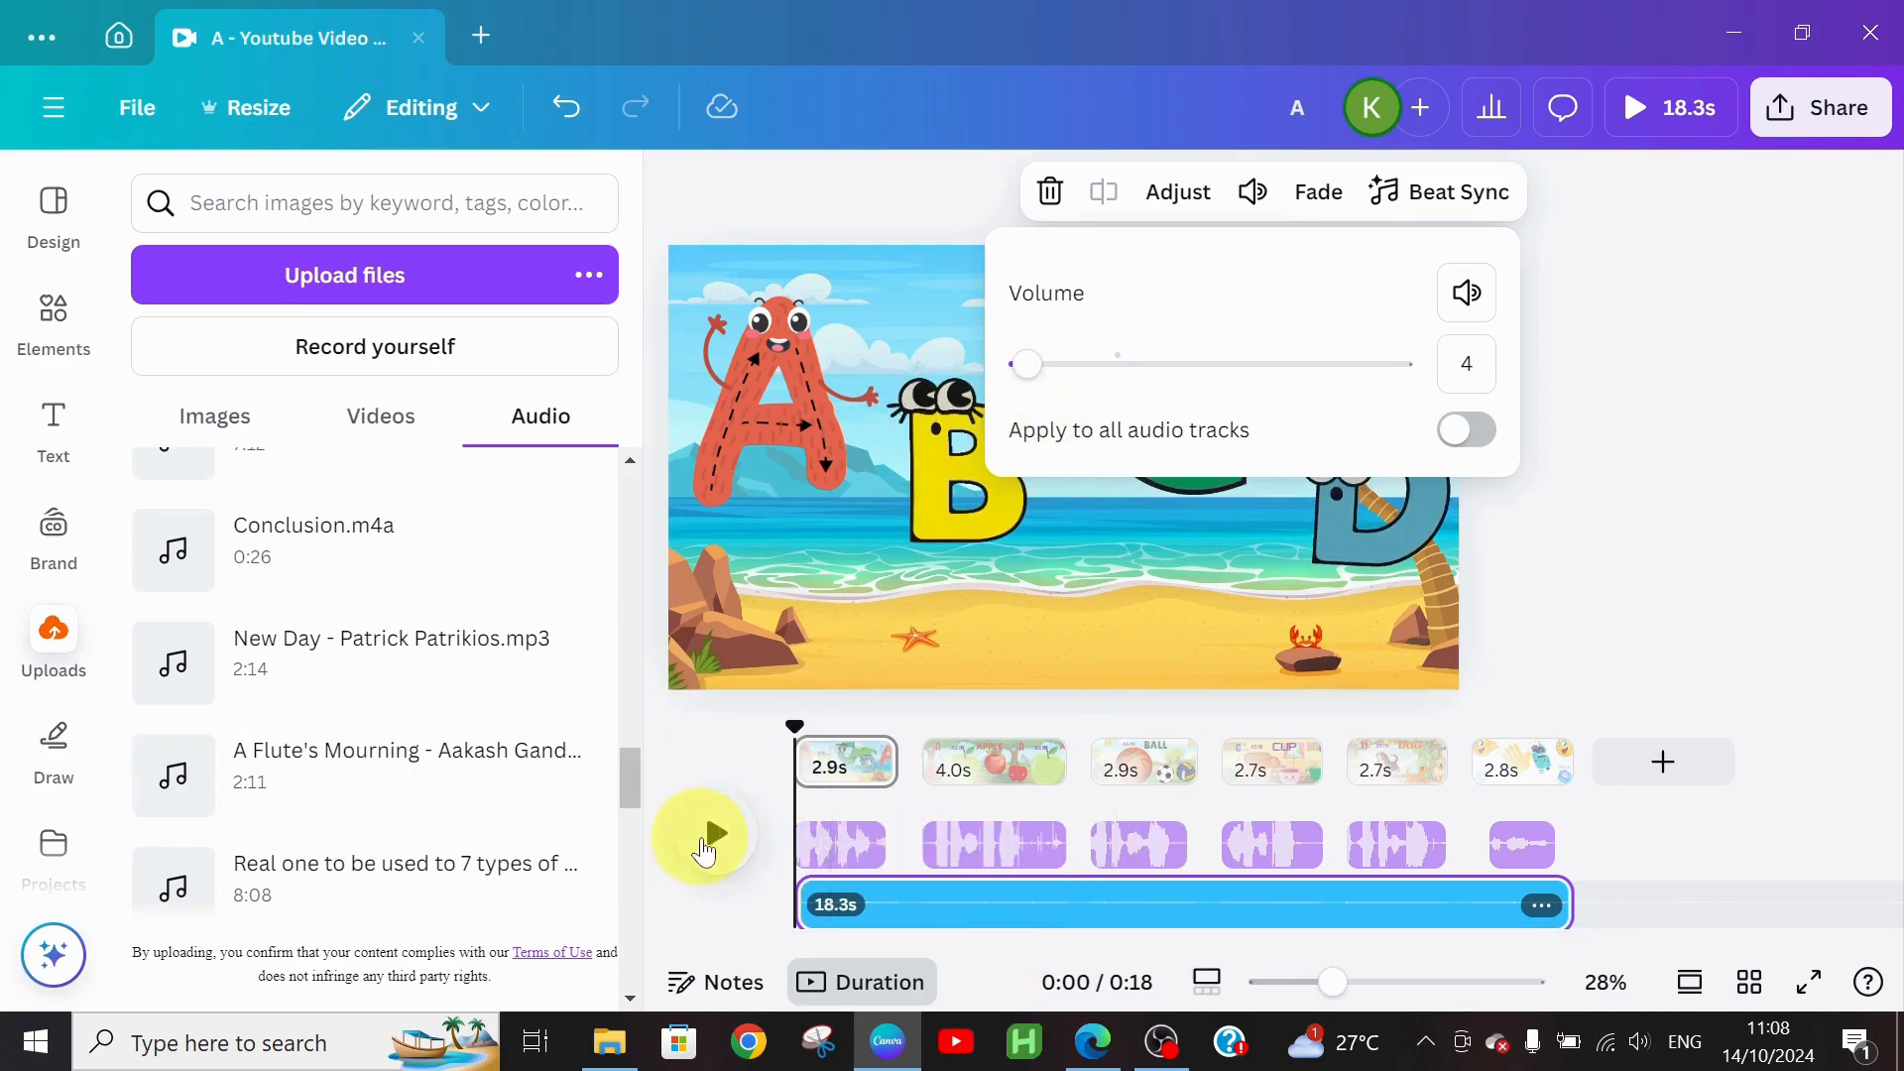
pyautogui.click(704, 843)
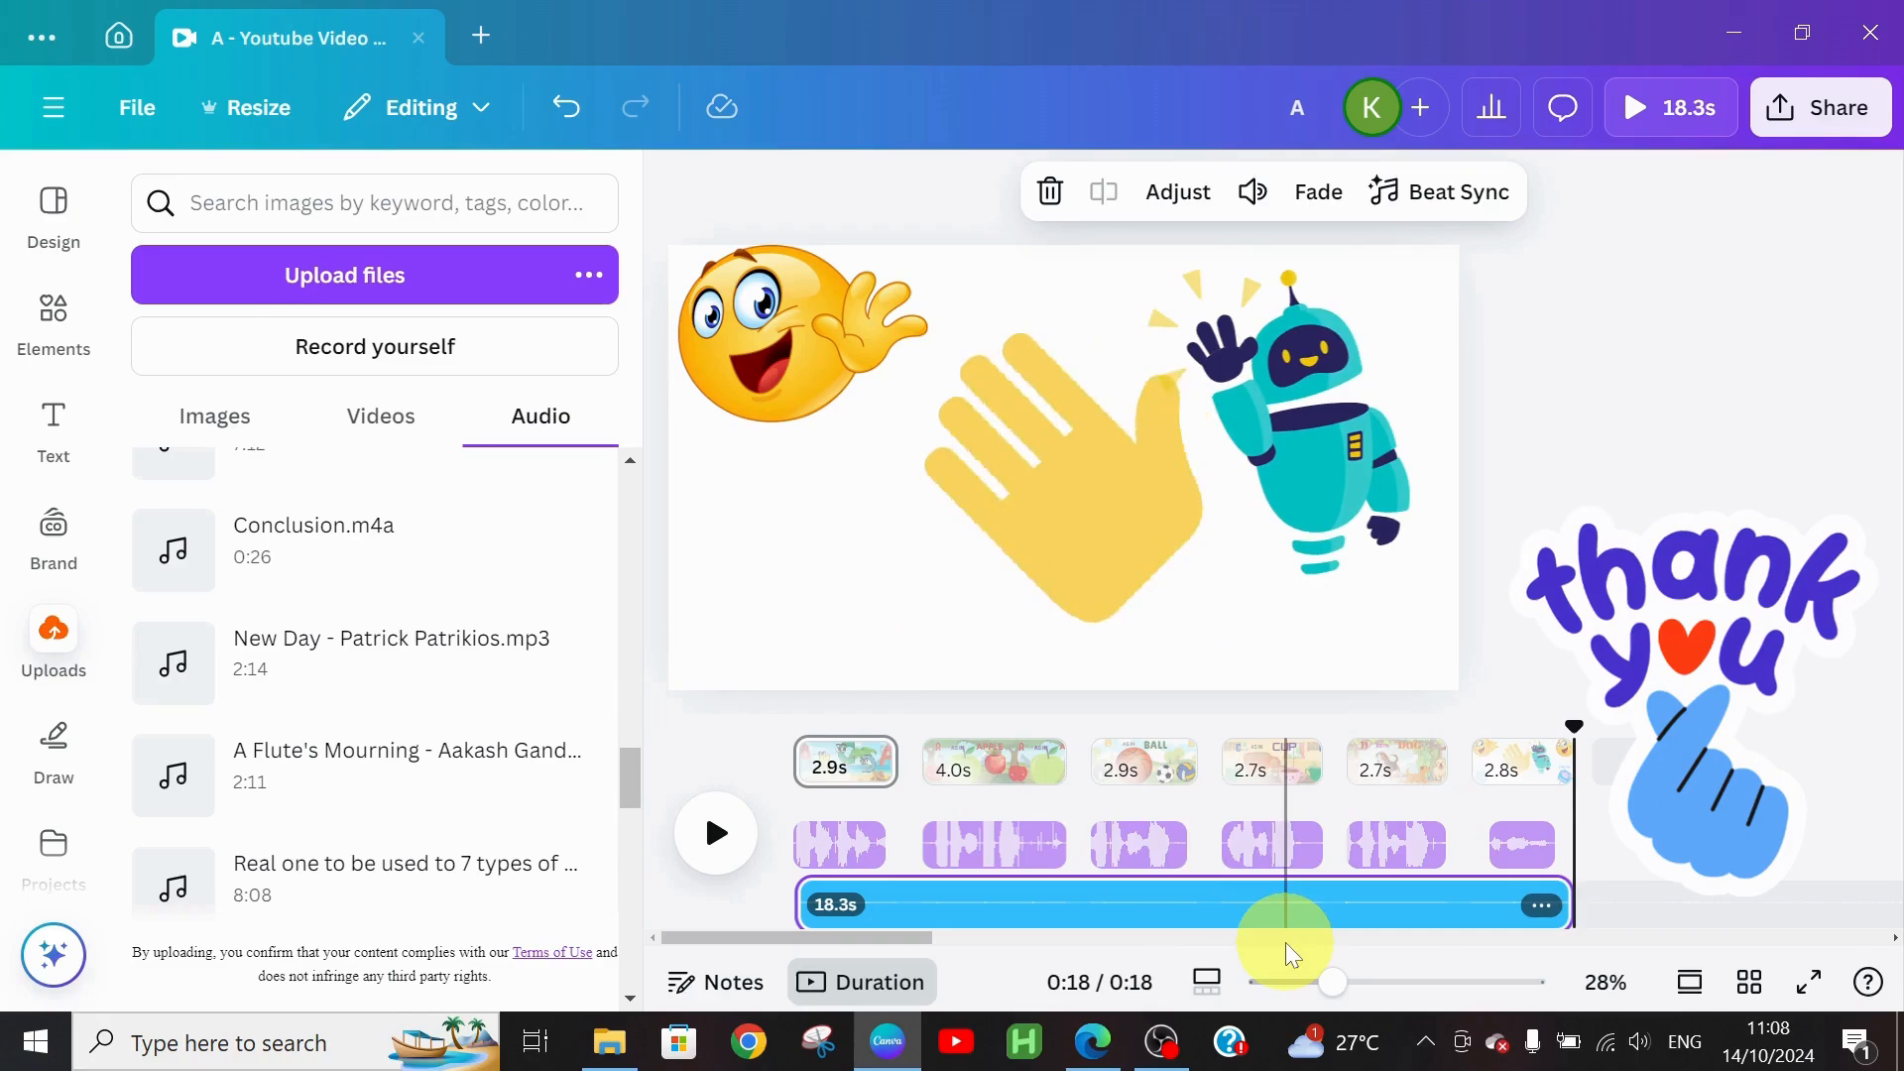
# Step: Deselect the background music track and open the design's sharing options
pyautogui.click(1226, 928)
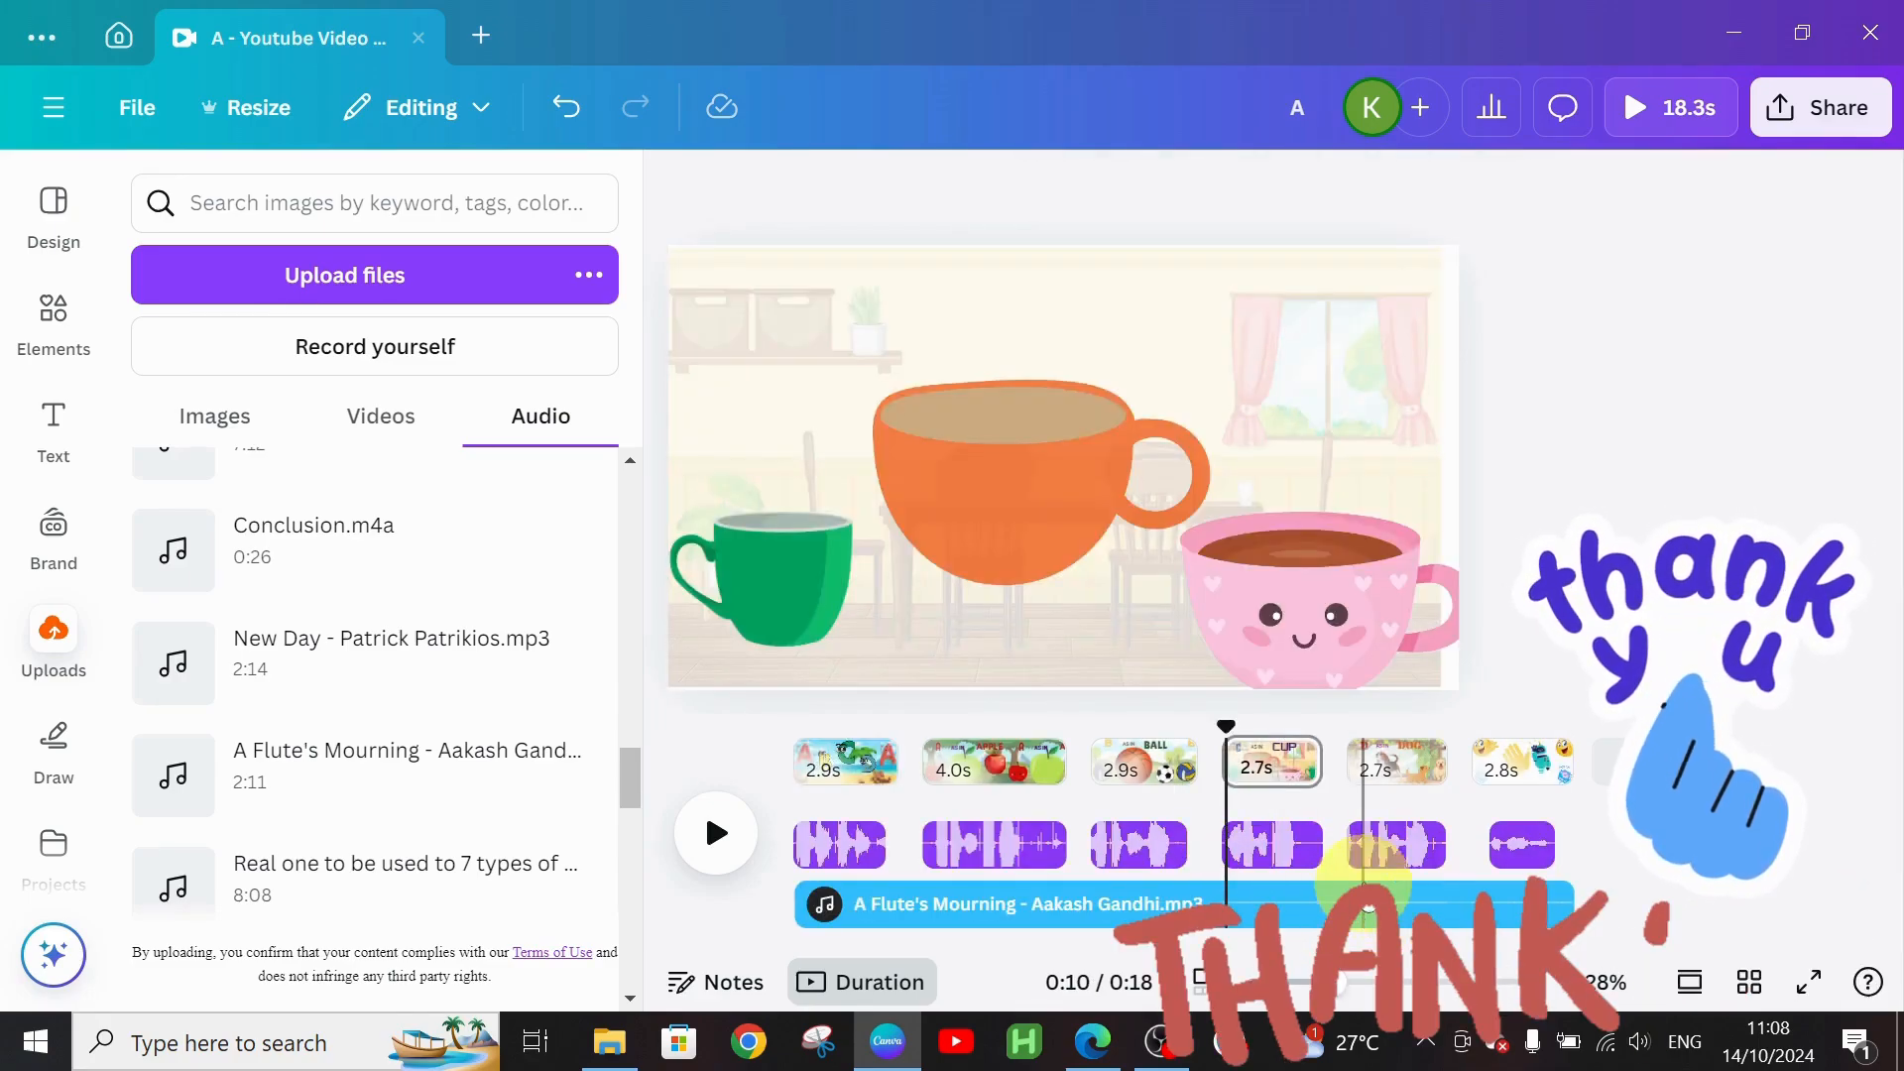
pyautogui.click(1646, 444)
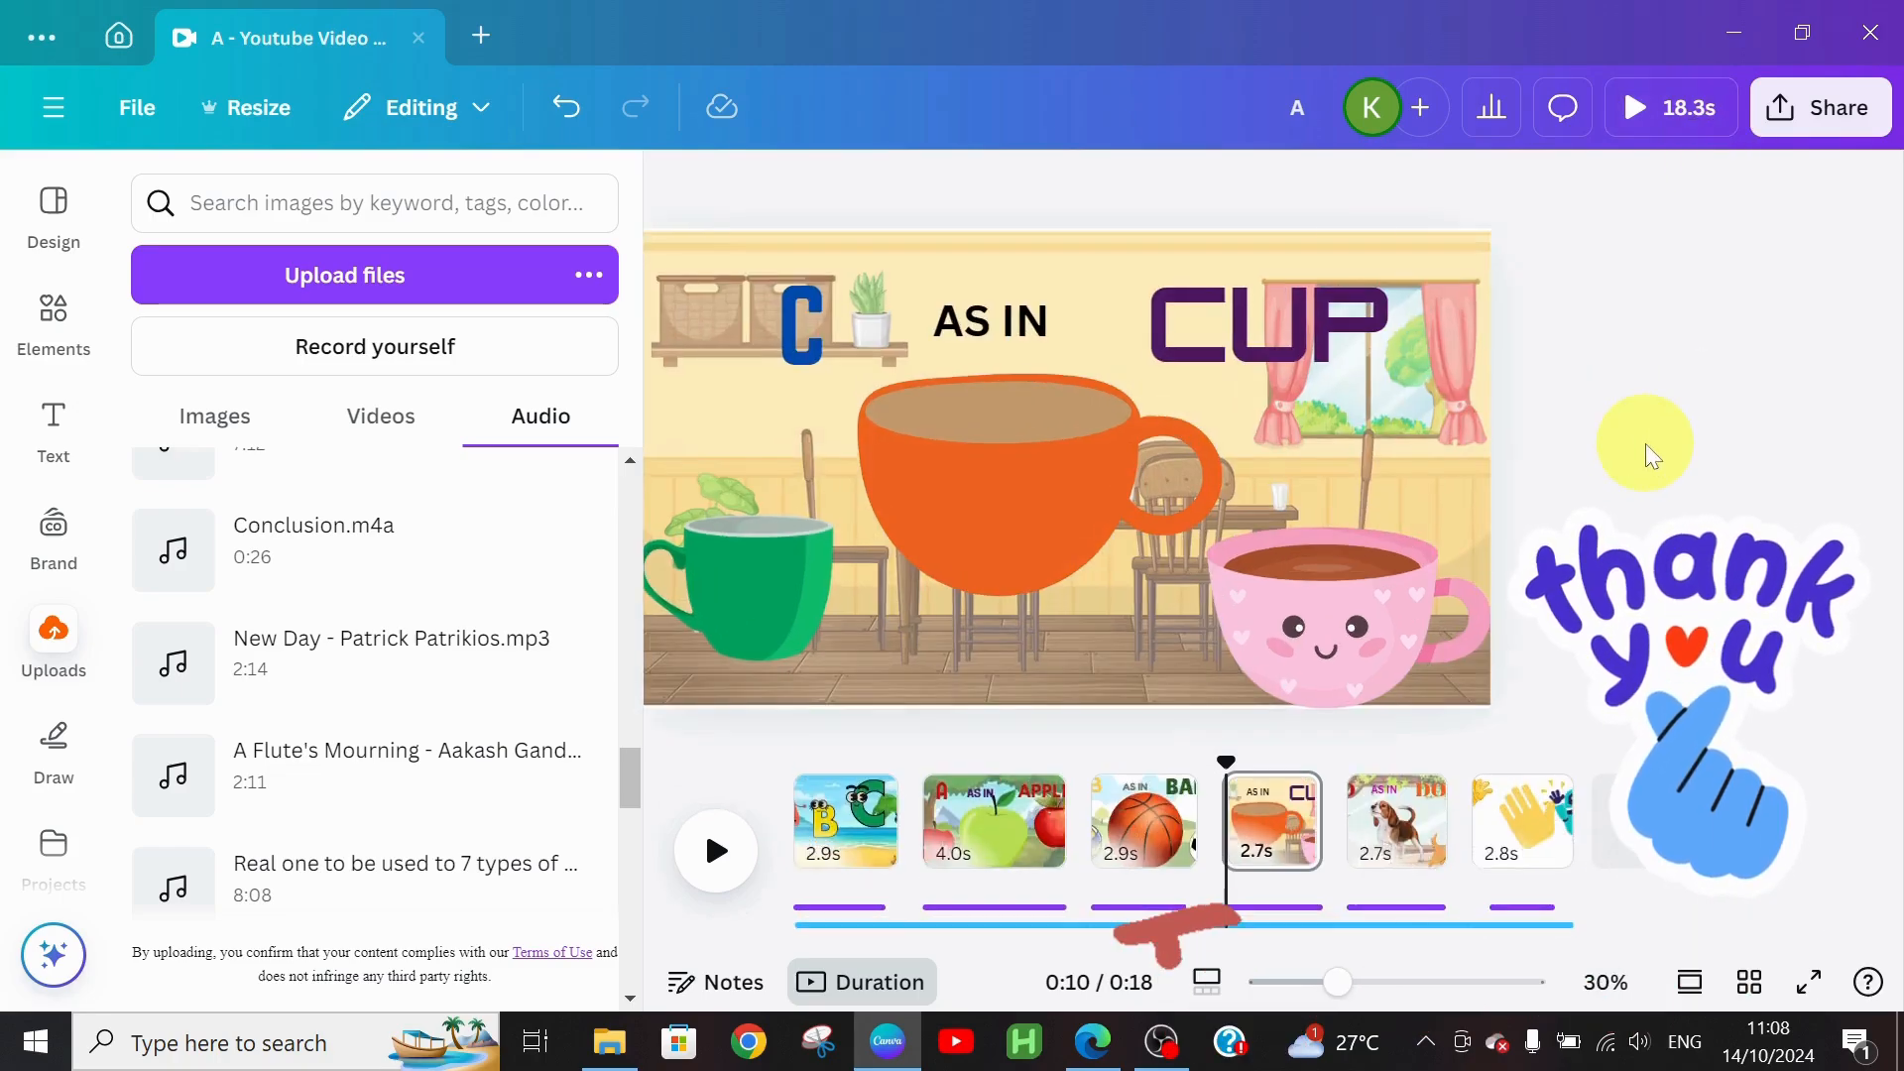
pyautogui.click(1839, 109)
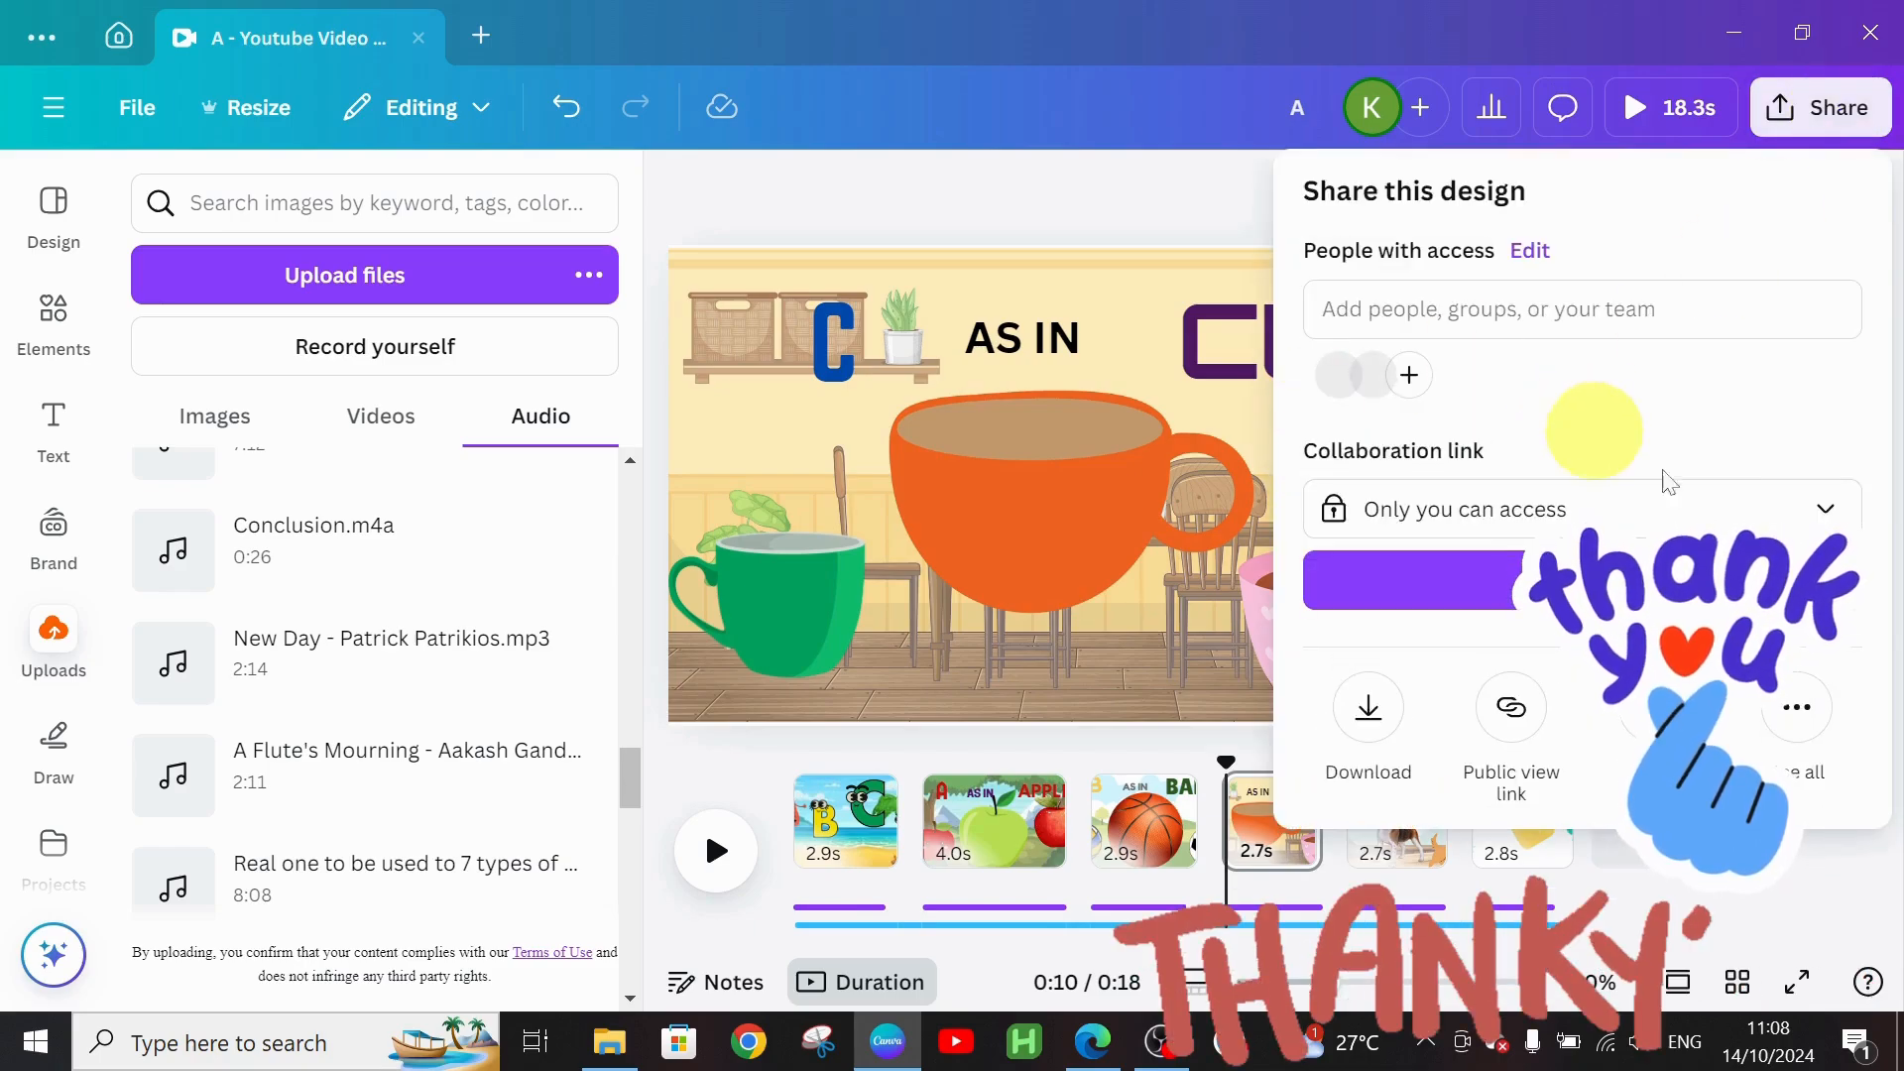